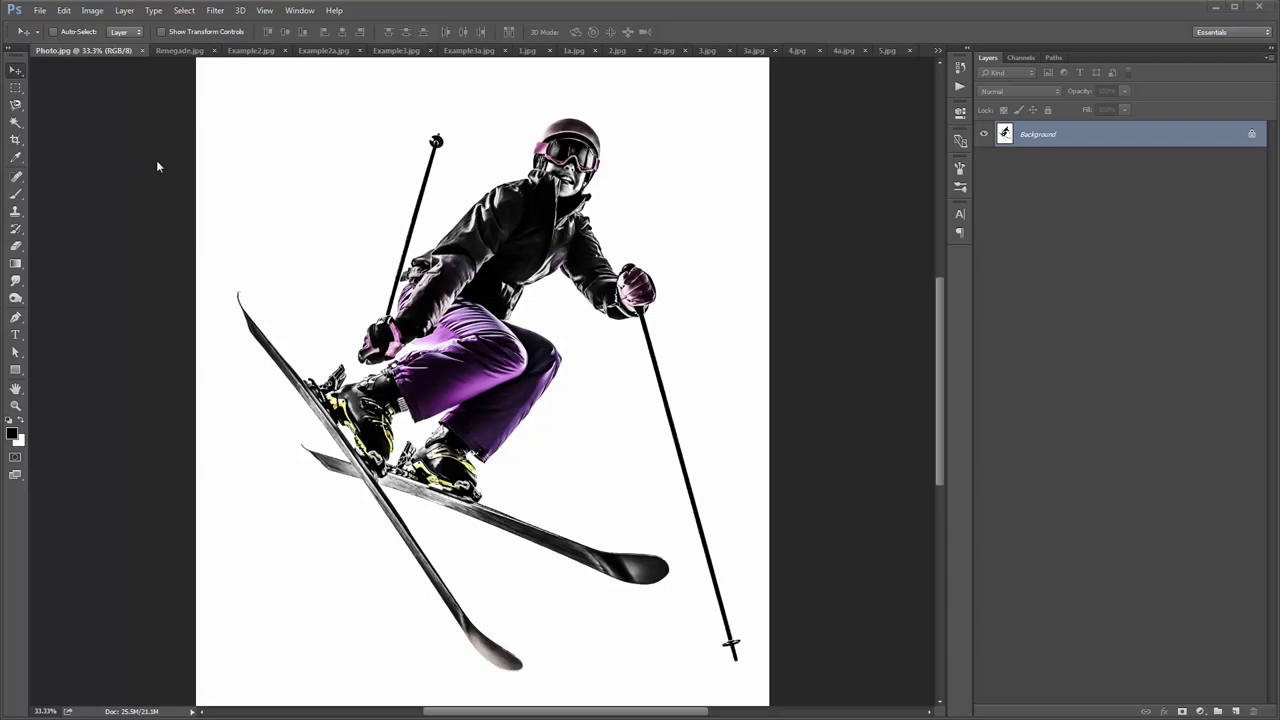
# Review Renegade.jpg and compare the original Example2, Example3, 1 and 2 images with their effect versions
pyautogui.click(185, 50)
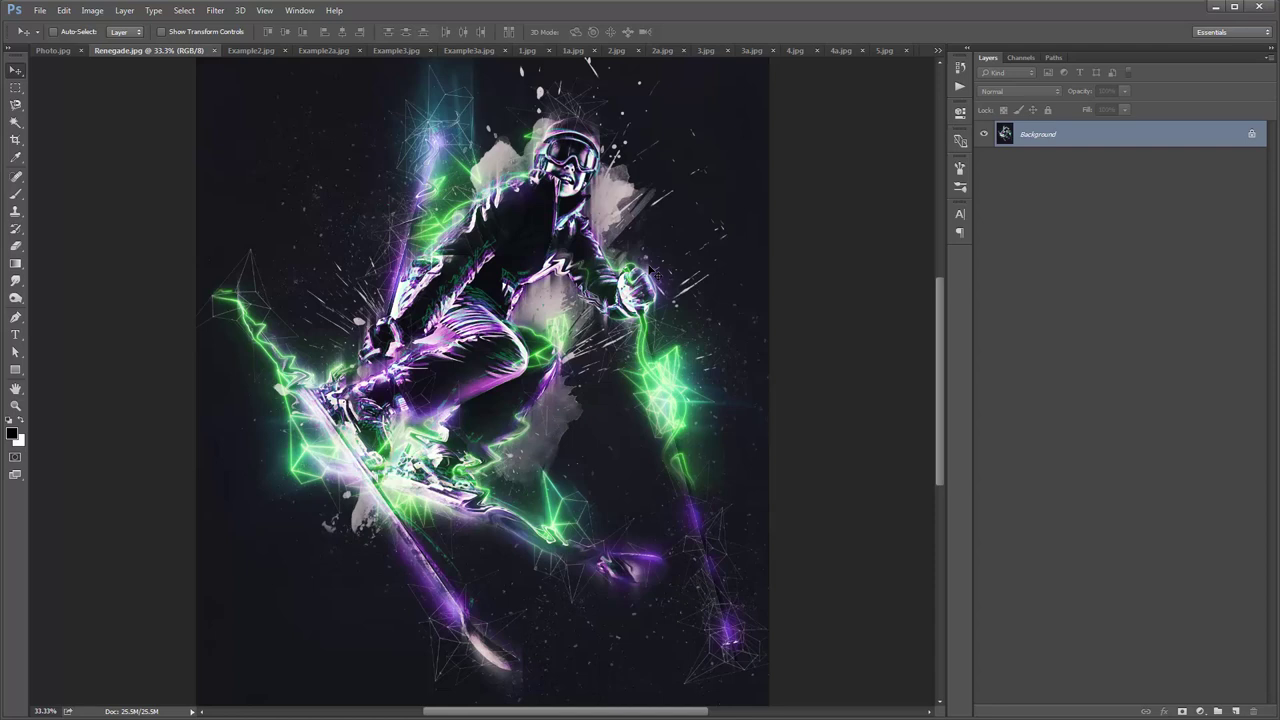
pyautogui.click(248, 50)
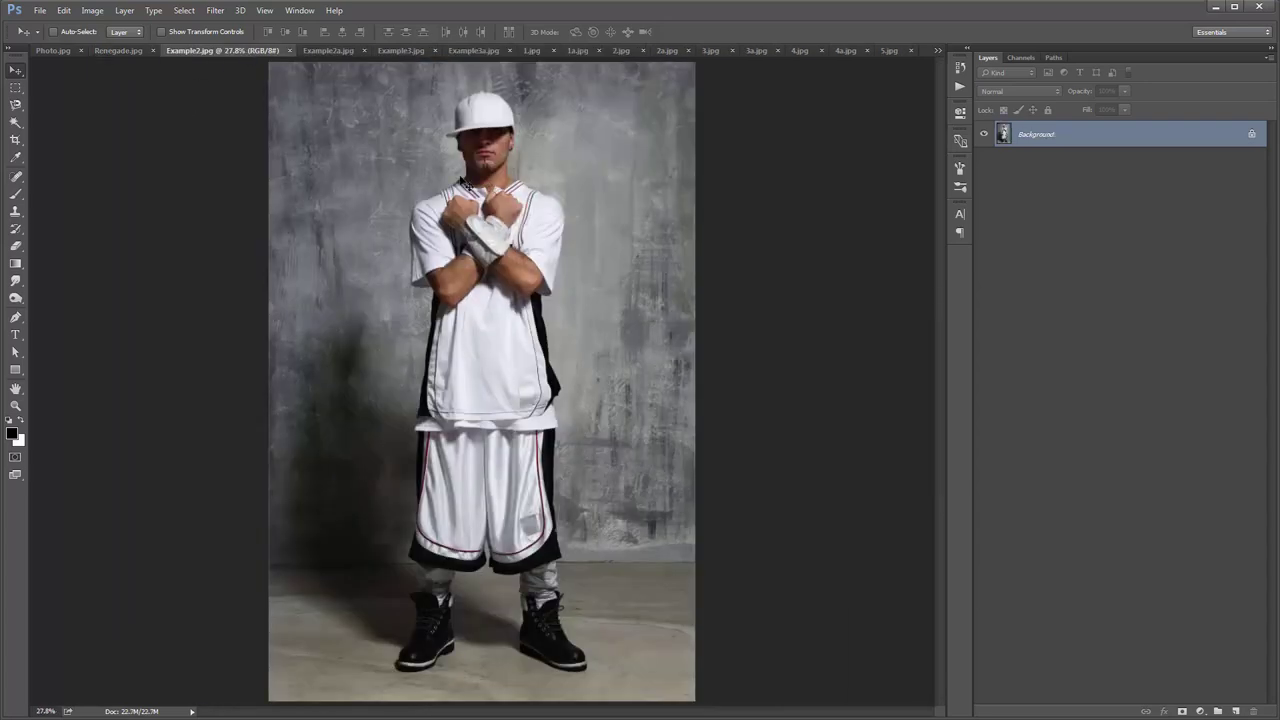
pyautogui.click(326, 51)
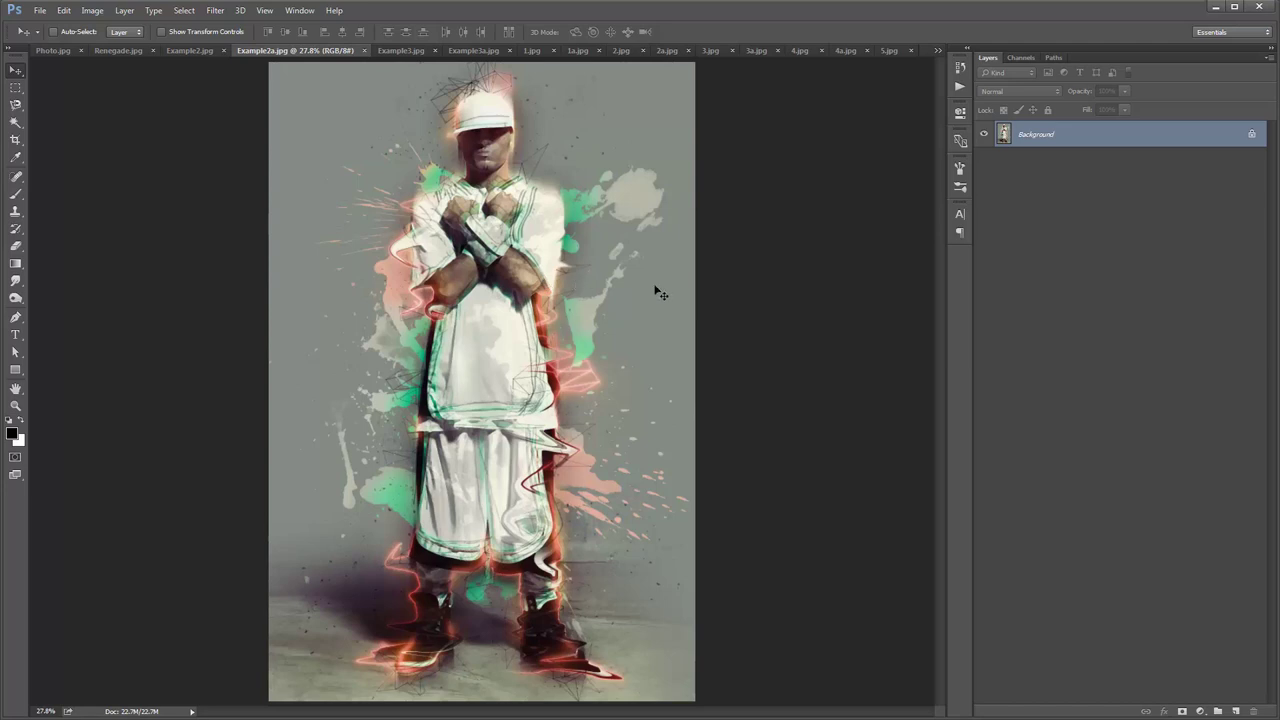
pyautogui.click(403, 52)
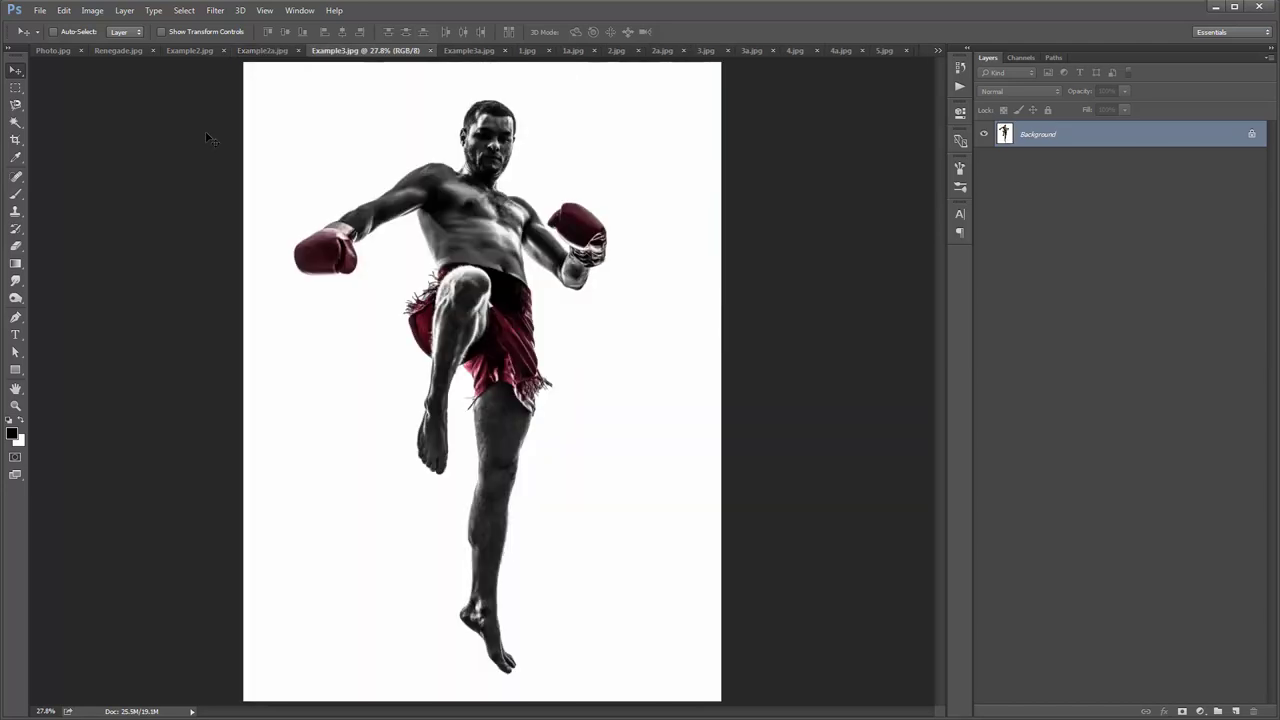
pyautogui.click(476, 53)
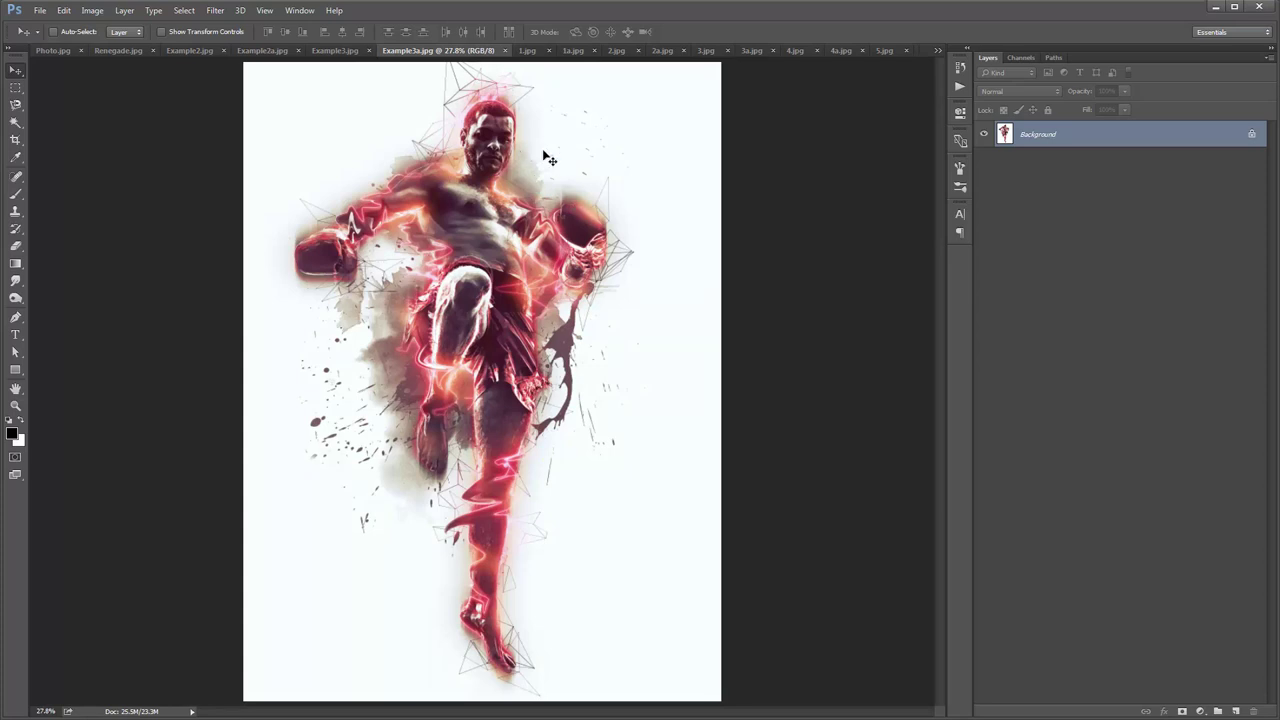
pyautogui.click(529, 51)
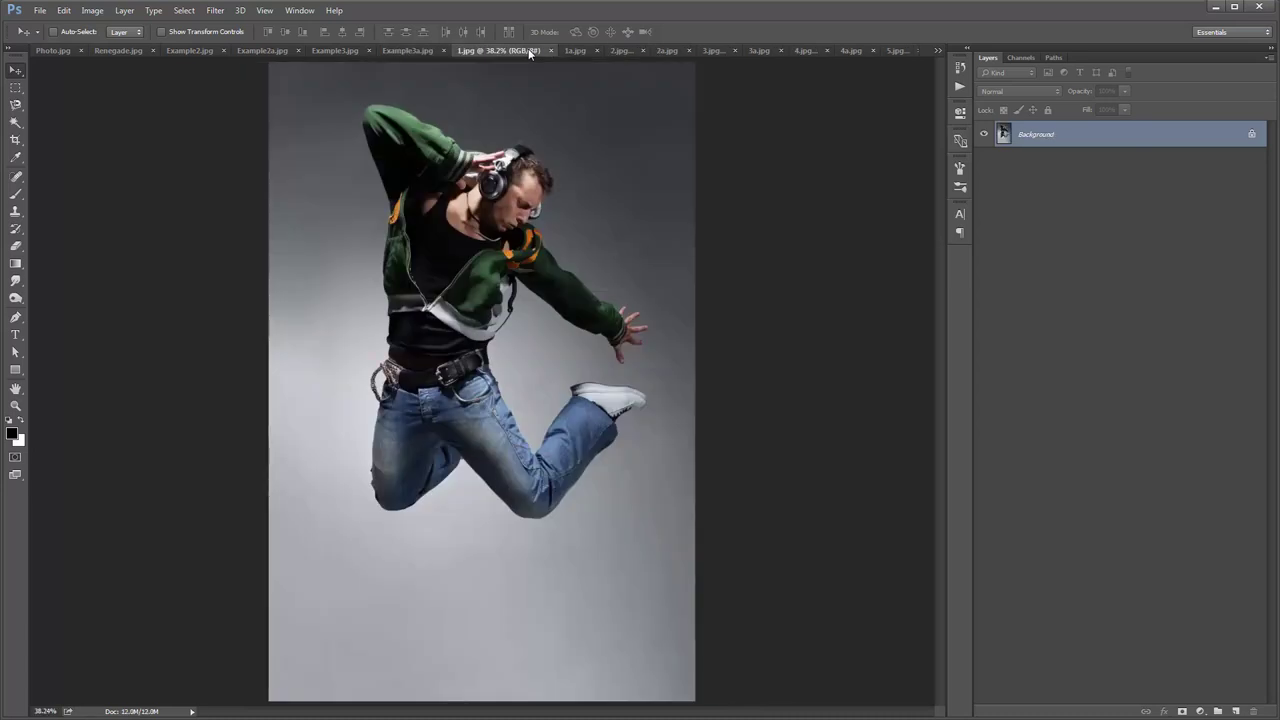
pyautogui.click(583, 53)
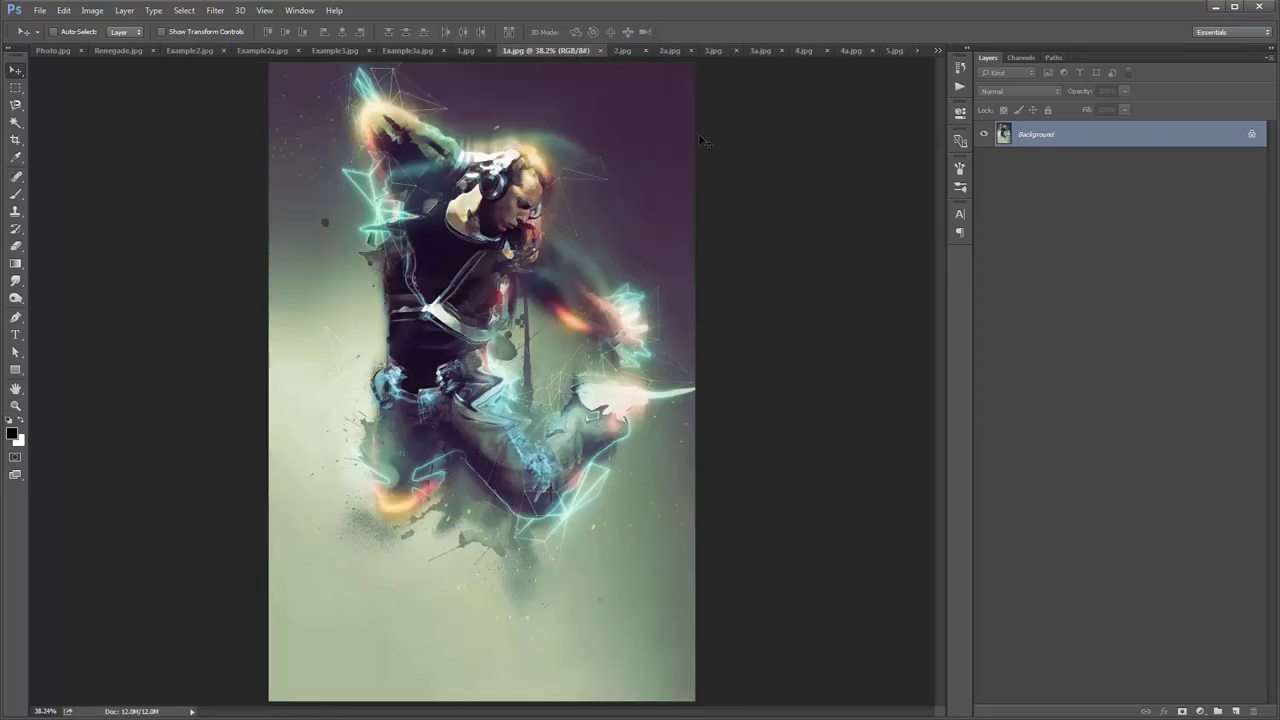
pyautogui.click(623, 50)
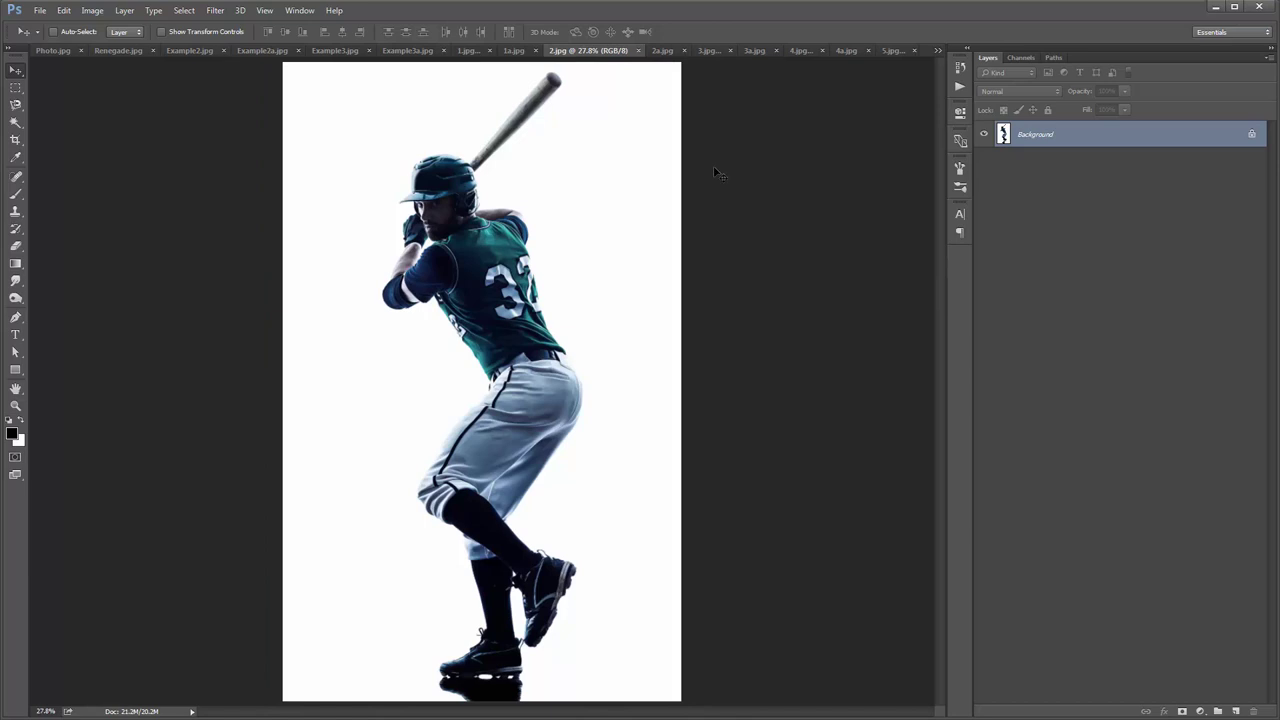
pyautogui.click(662, 50)
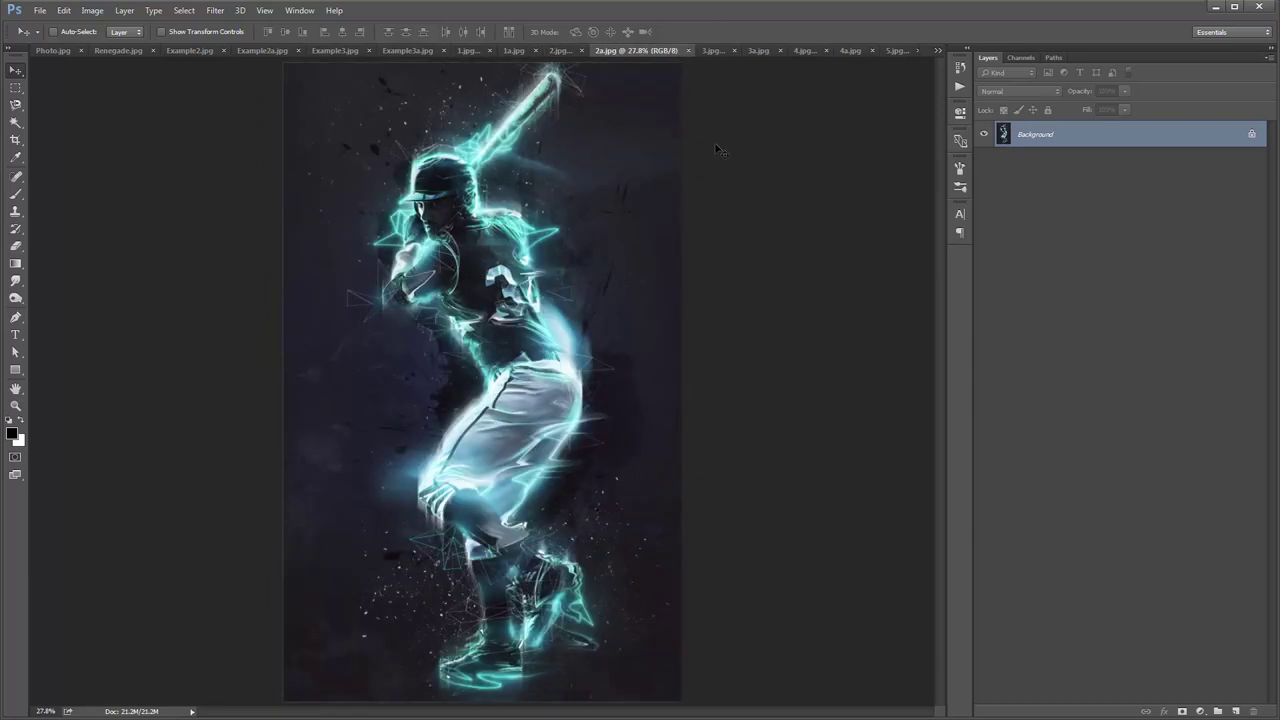
# Compare the original 3.jpg, 4.jpg, 5.jpg and 6.jpg images with their effect versions 3a, 4a, 5a and 6a
pyautogui.click(713, 50)
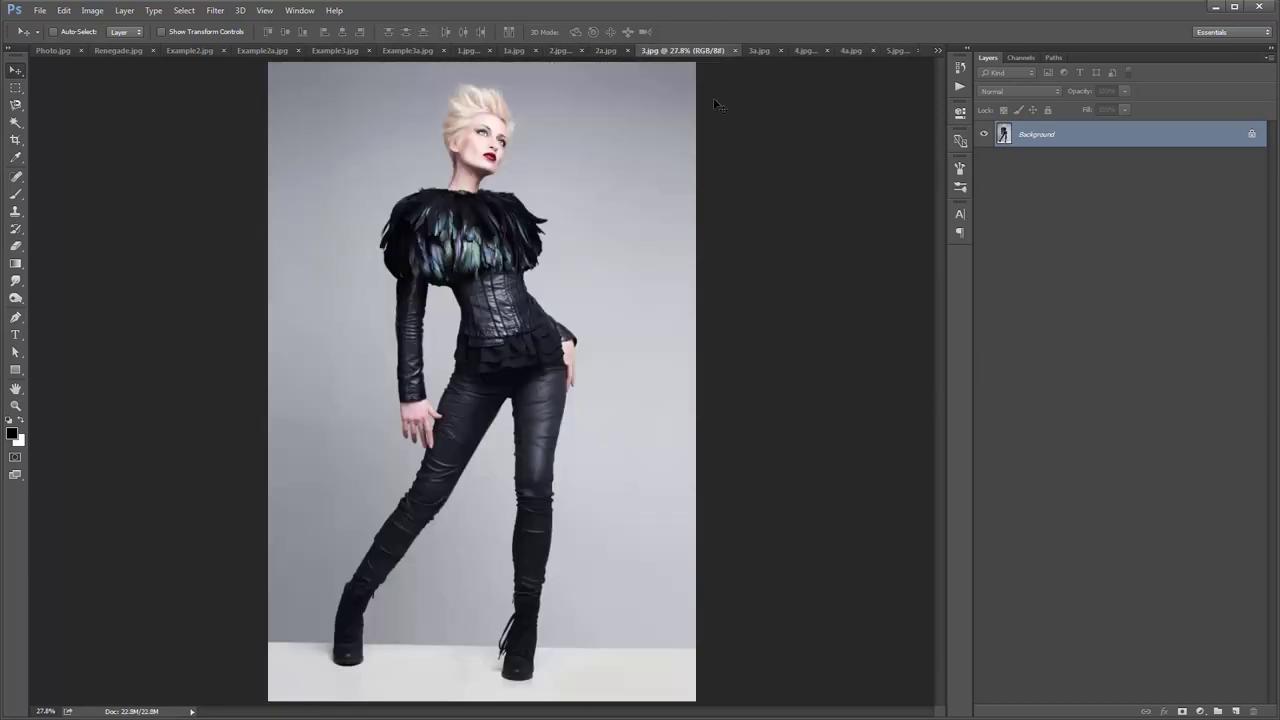
pyautogui.click(761, 51)
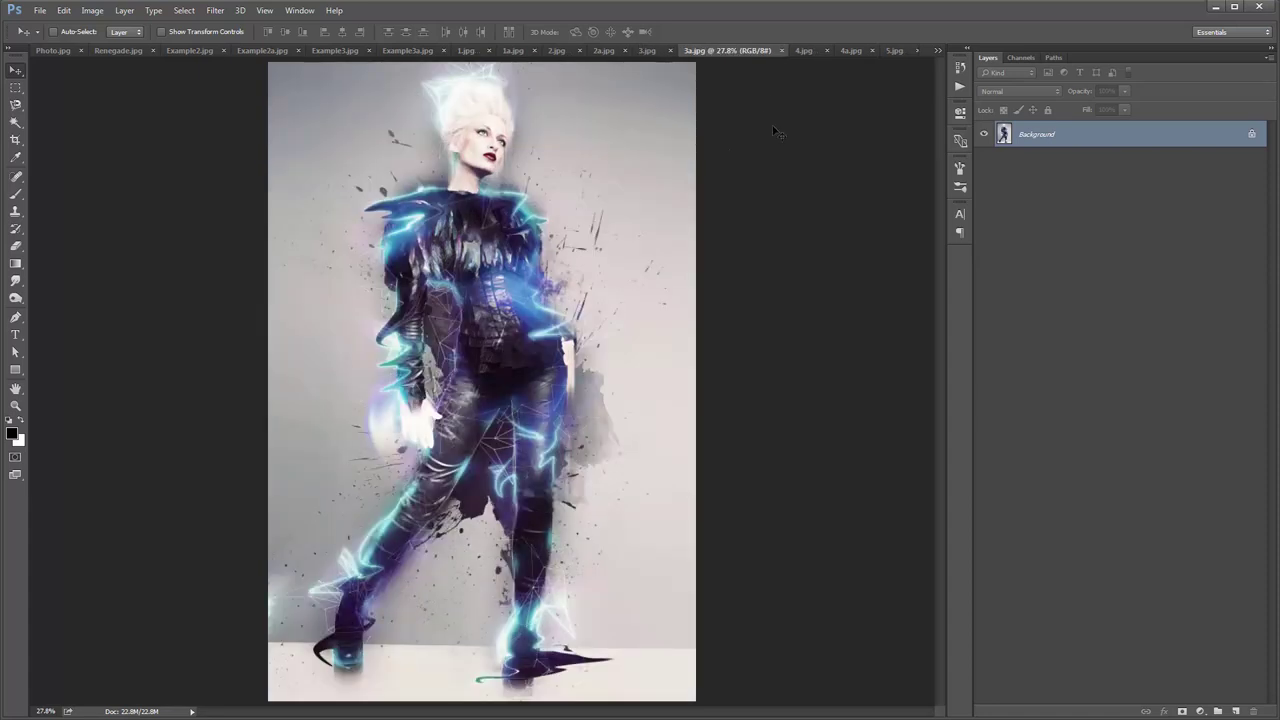
pyautogui.click(804, 51)
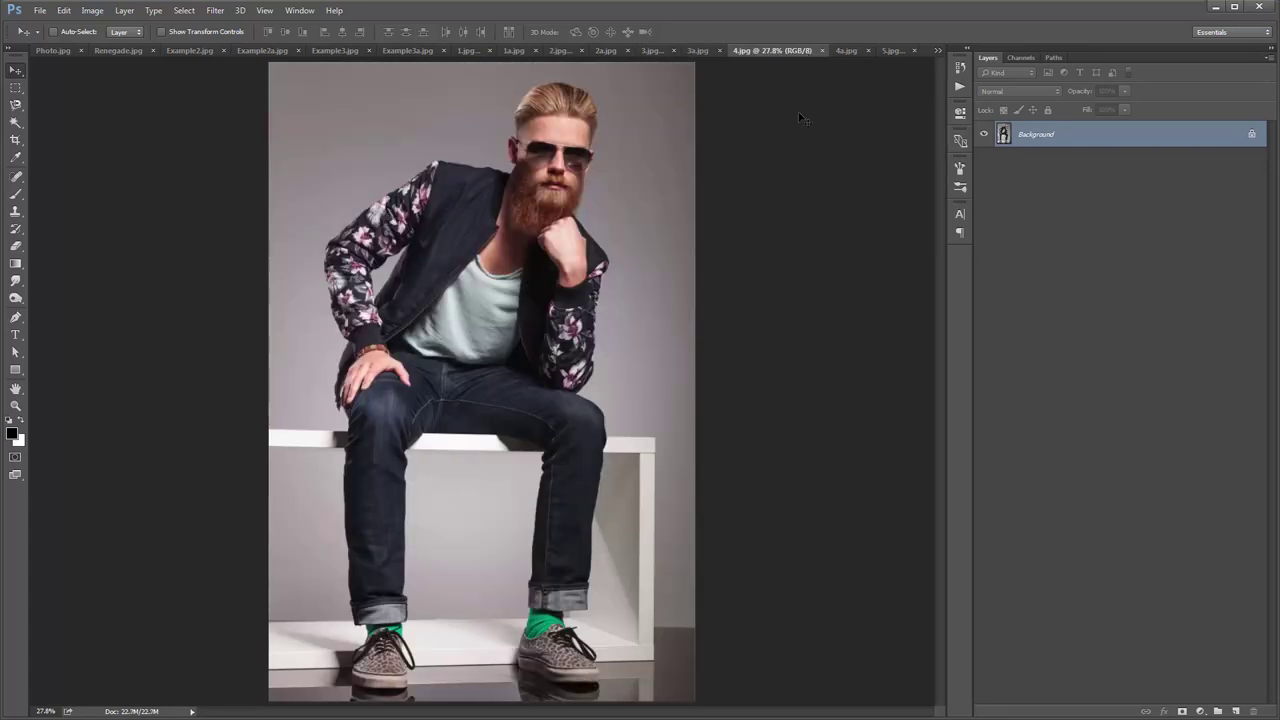
pyautogui.click(845, 50)
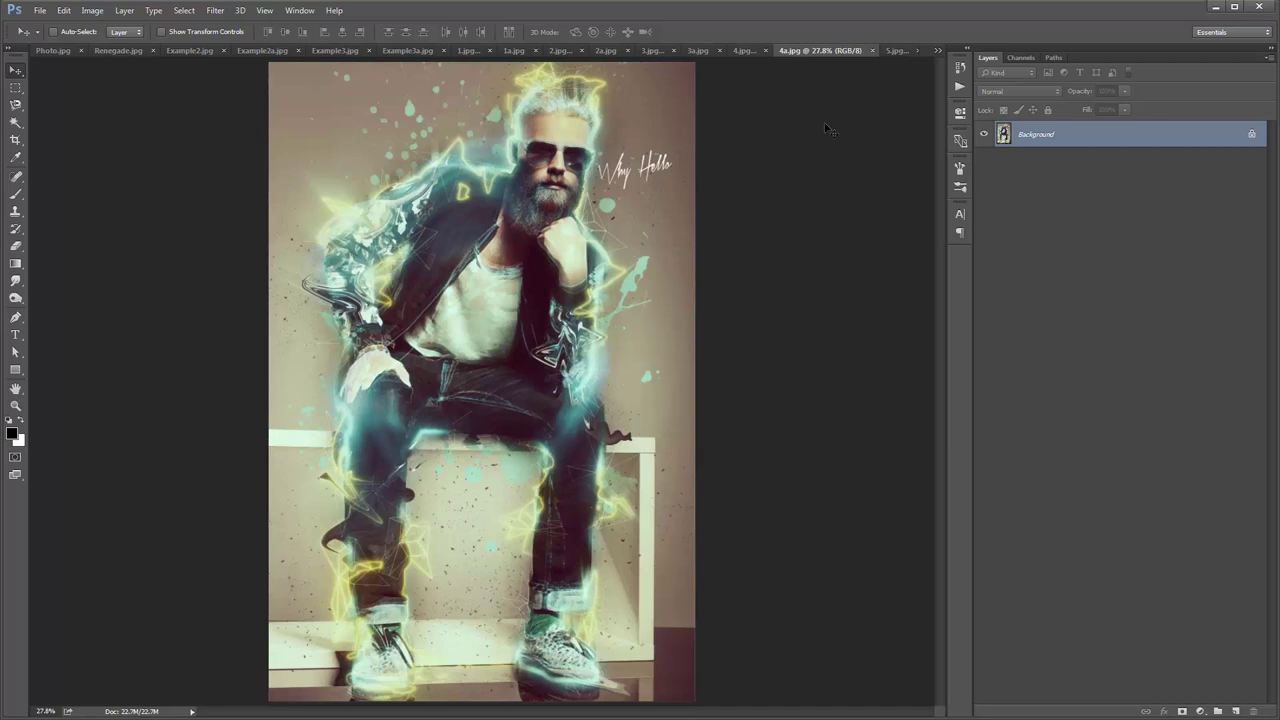
pyautogui.click(892, 50)
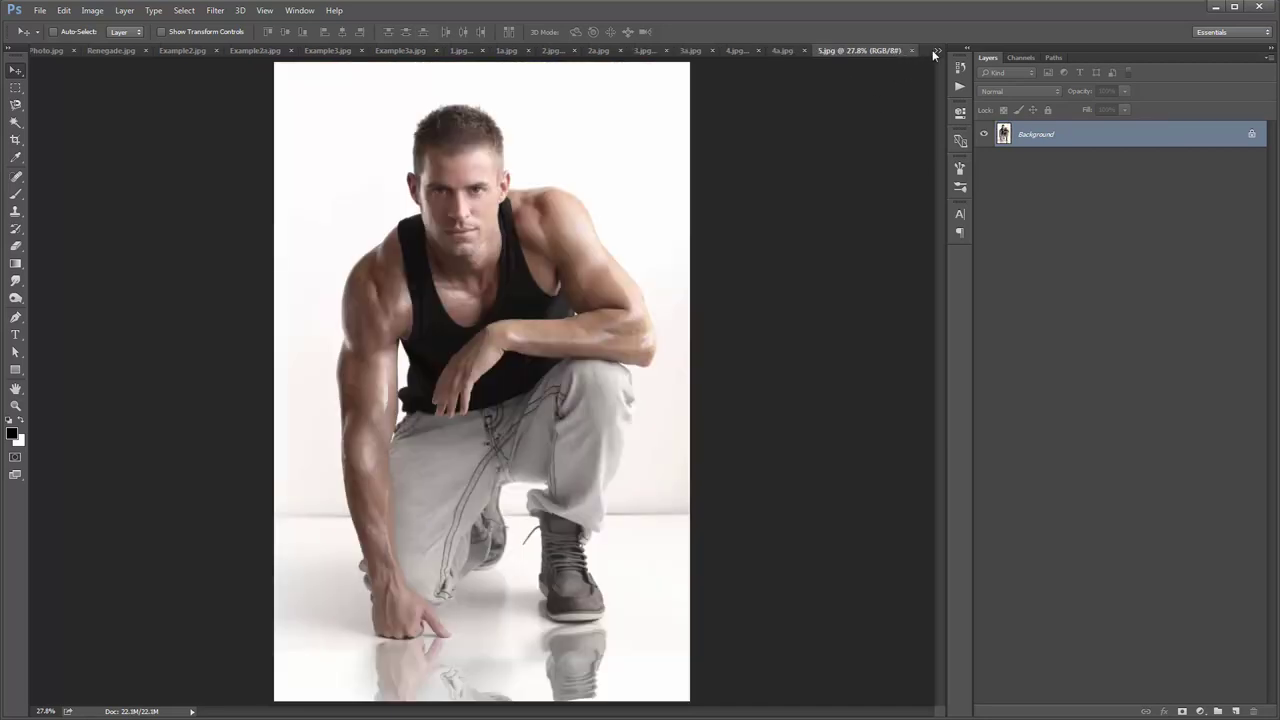
pyautogui.click(937, 50)
pyautogui.click(985, 306)
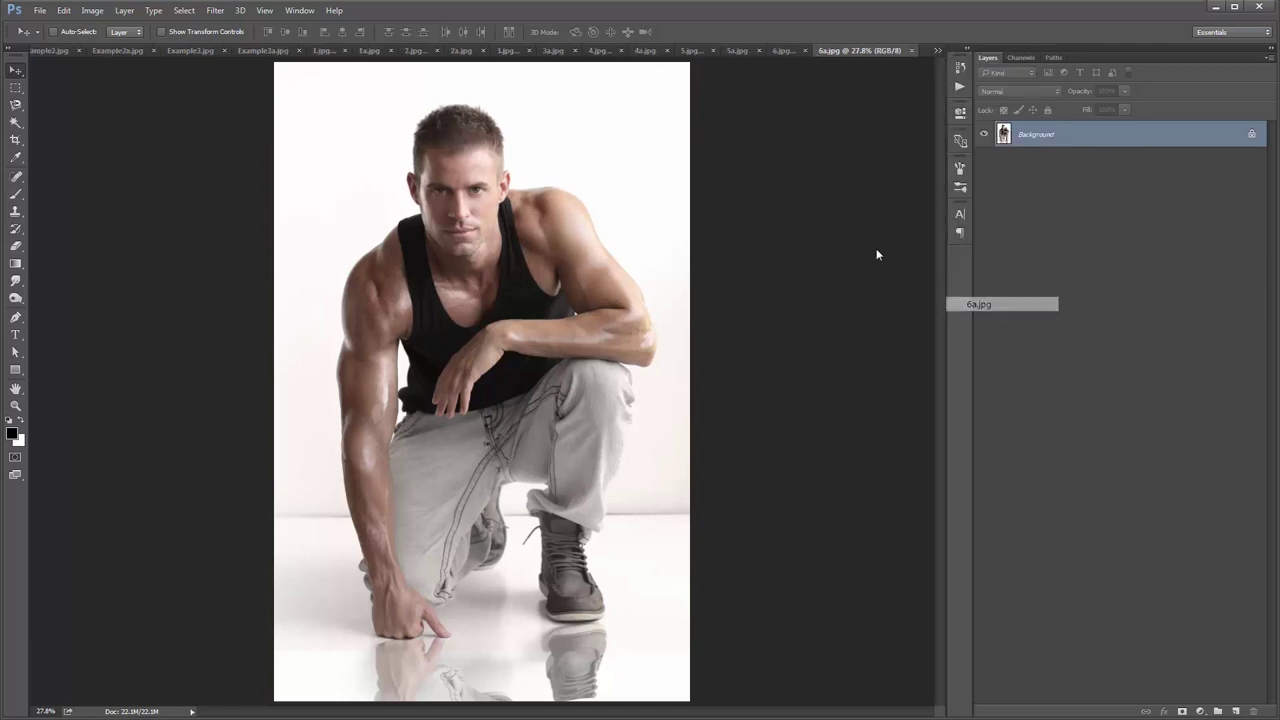
pyautogui.click(741, 50)
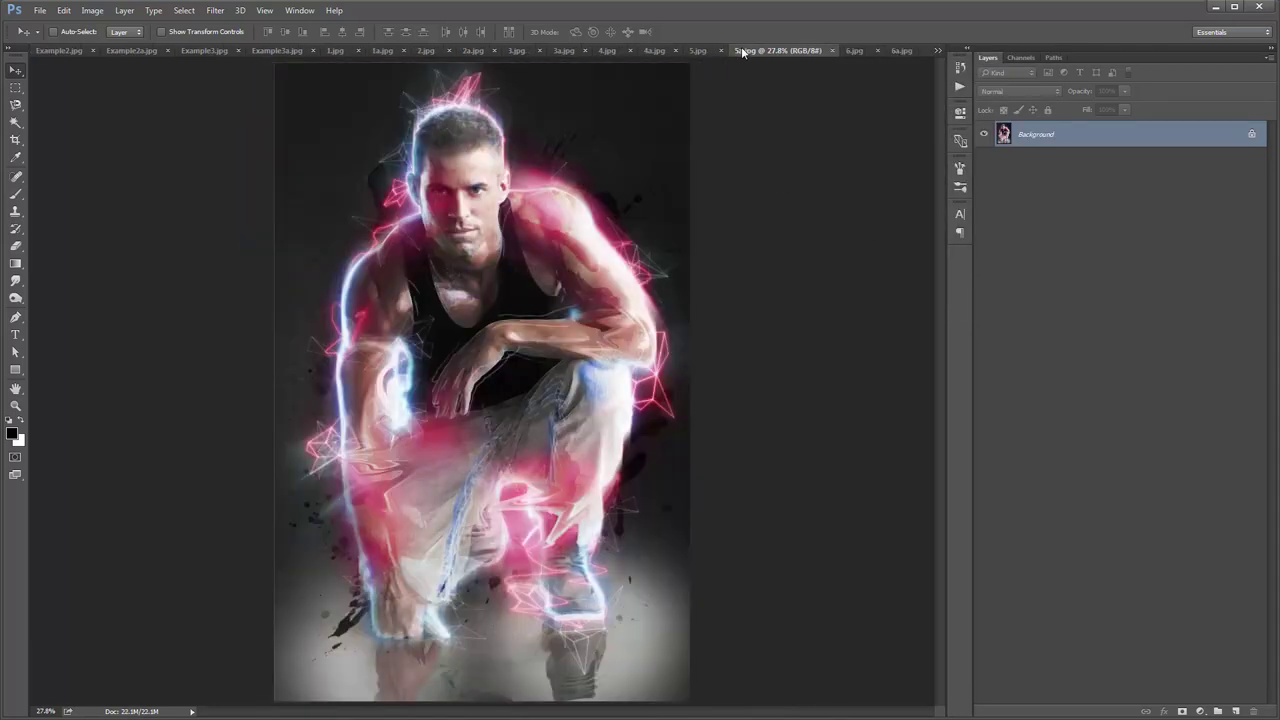
pyautogui.click(706, 50)
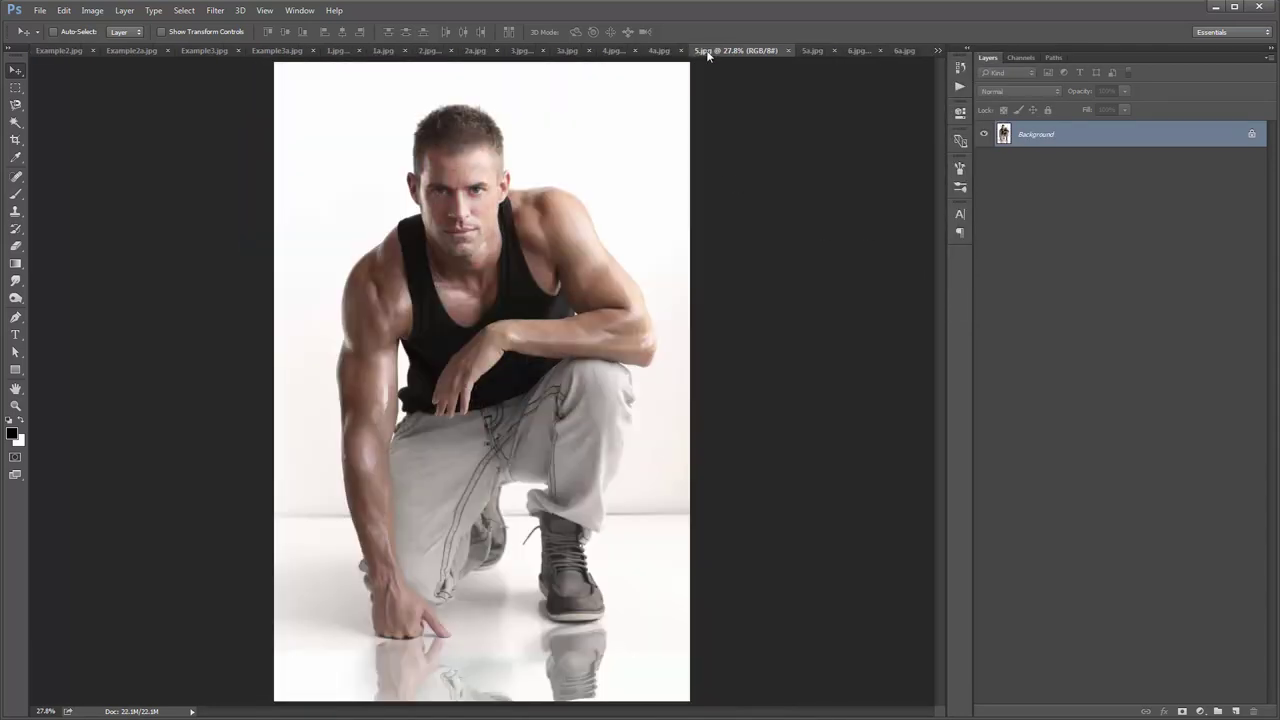
pyautogui.click(811, 51)
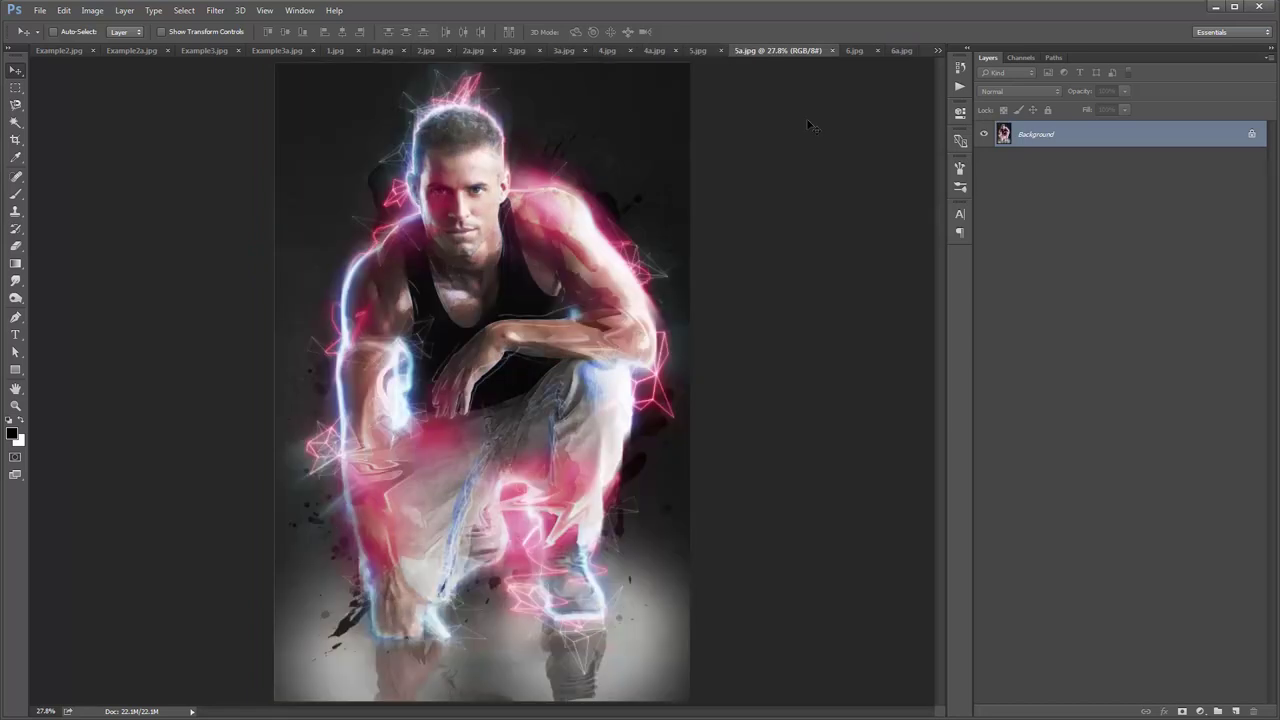
pyautogui.click(852, 51)
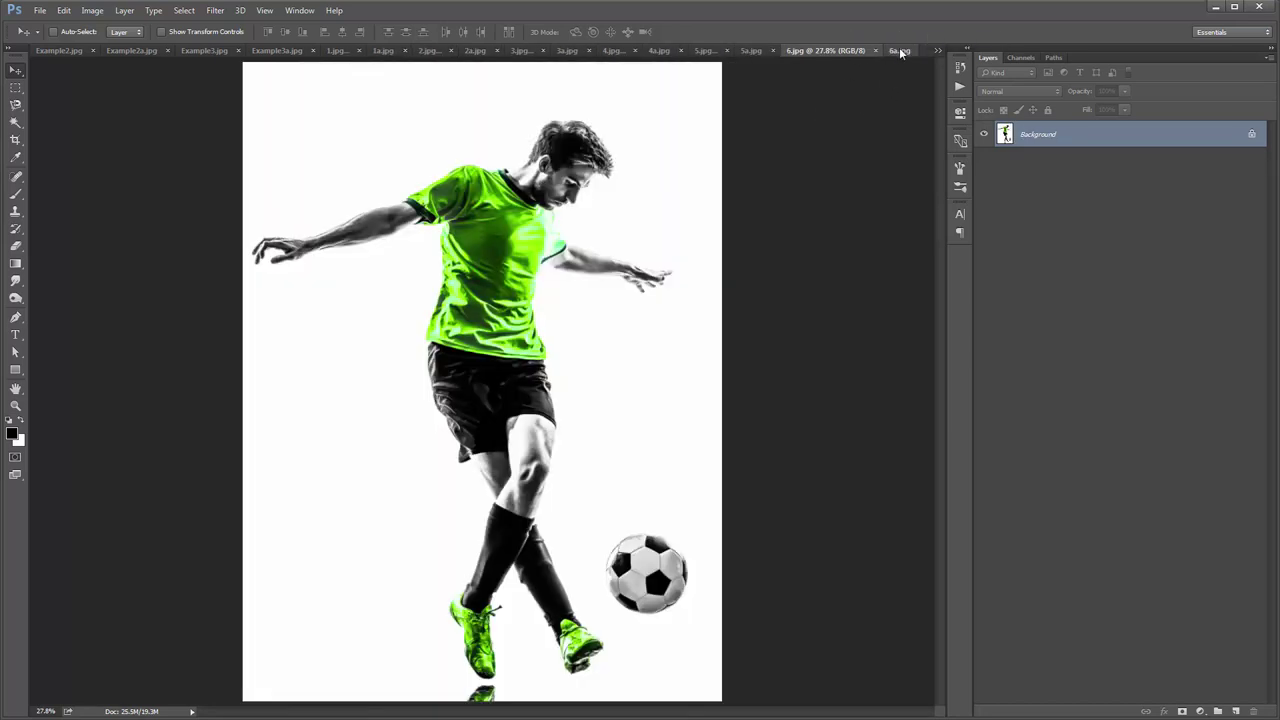
pyautogui.click(899, 50)
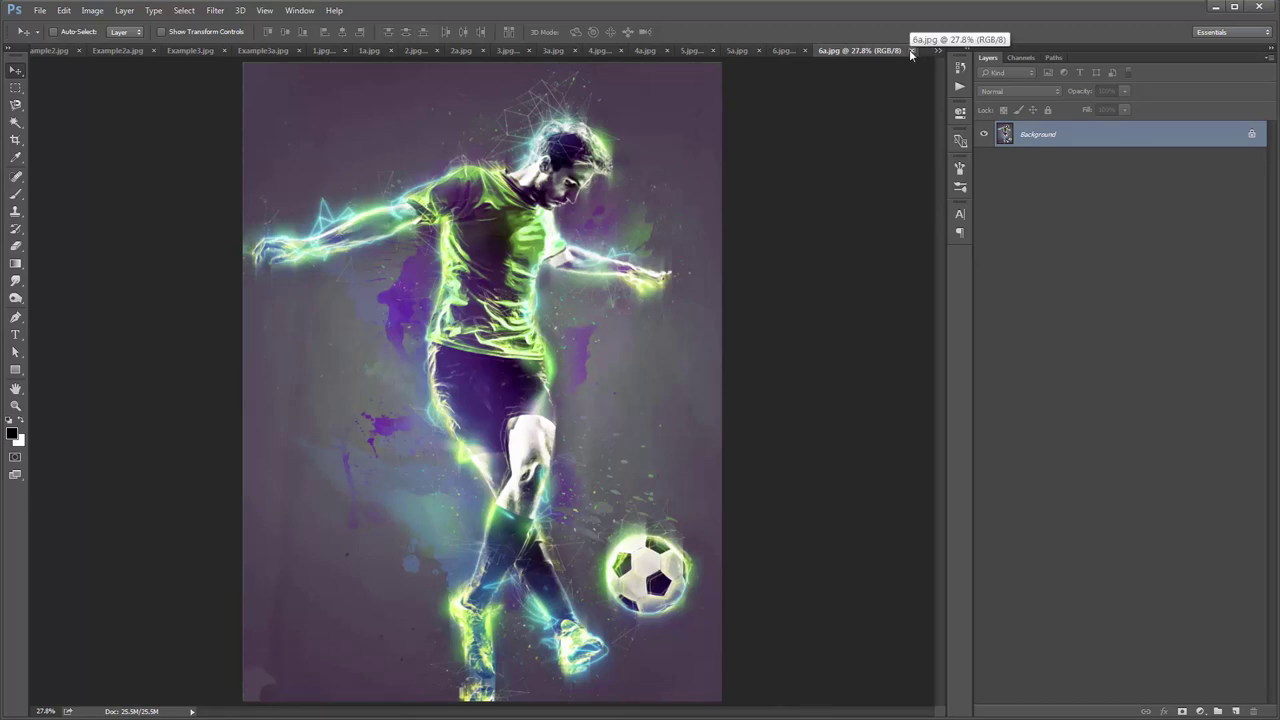
# Close every open example image, leaving only Photo.jpg open
pyautogui.hotkey('ctrl', 'shift', 'Tab')
pyautogui.hotkey('ctrl', 'shift', 'Tab')
pyautogui.hotkey('ctrl', 'shift', 'Tab')
pyautogui.hotkey('ctrl', 'shift', 'Tab')
pyautogui.hotkey('ctrl', 'shift', 'Tab')
pyautogui.hotkey('ctrl', 'shift', 'Tab')
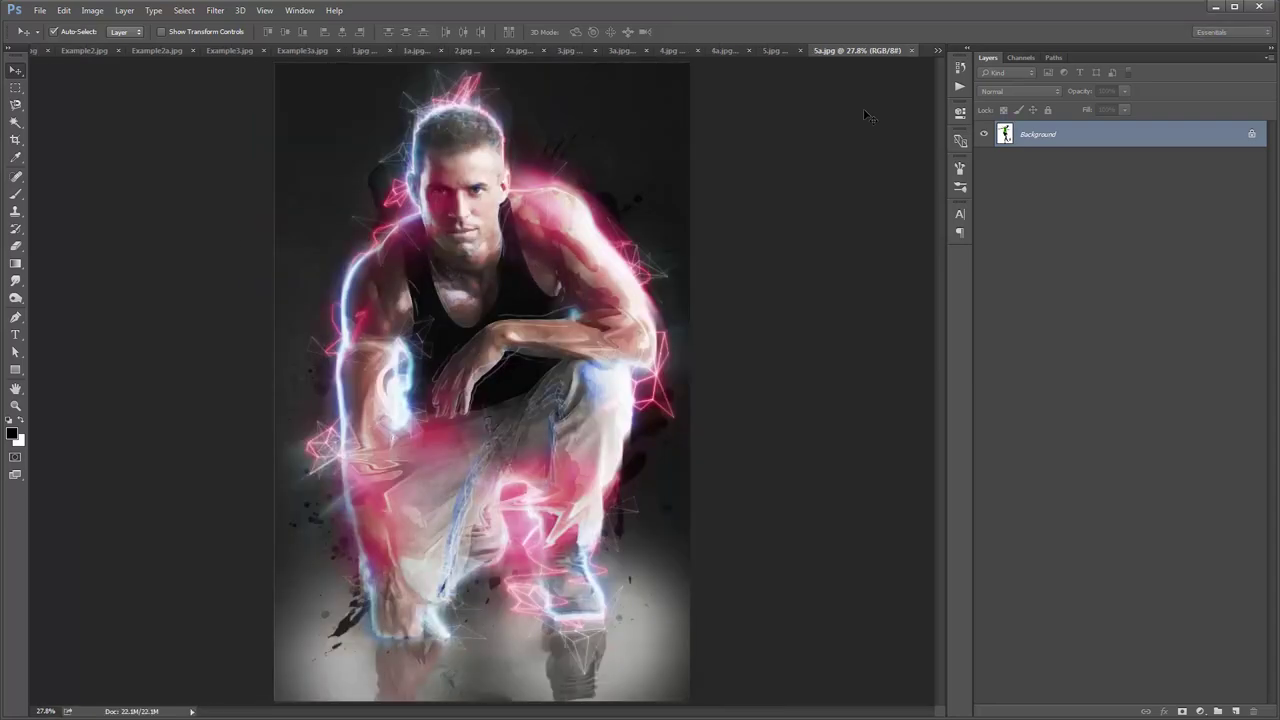
pyautogui.hotkey('ctrl', 'w')
pyautogui.hotkey('ctrl', 'w')
pyautogui.hotkey('ctrl', 'w')
pyautogui.hotkey('ctrl', 'w')
pyautogui.hotkey('ctrl', 'w')
pyautogui.hotkey('ctrl', 'w')
pyautogui.hotkey('ctrl', 'w')
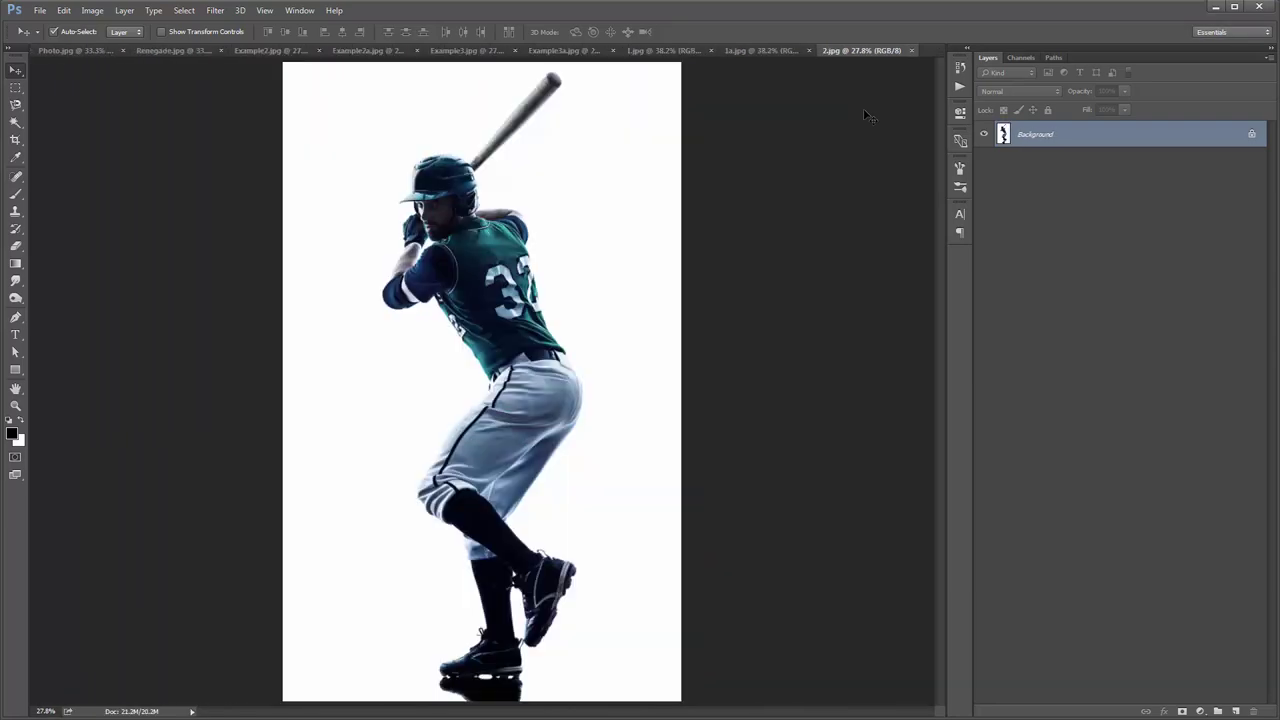
pyautogui.hotkey('ctrl', 'w')
pyautogui.hotkey('ctrl', 'w')
pyautogui.hotkey('ctrl', 'w')
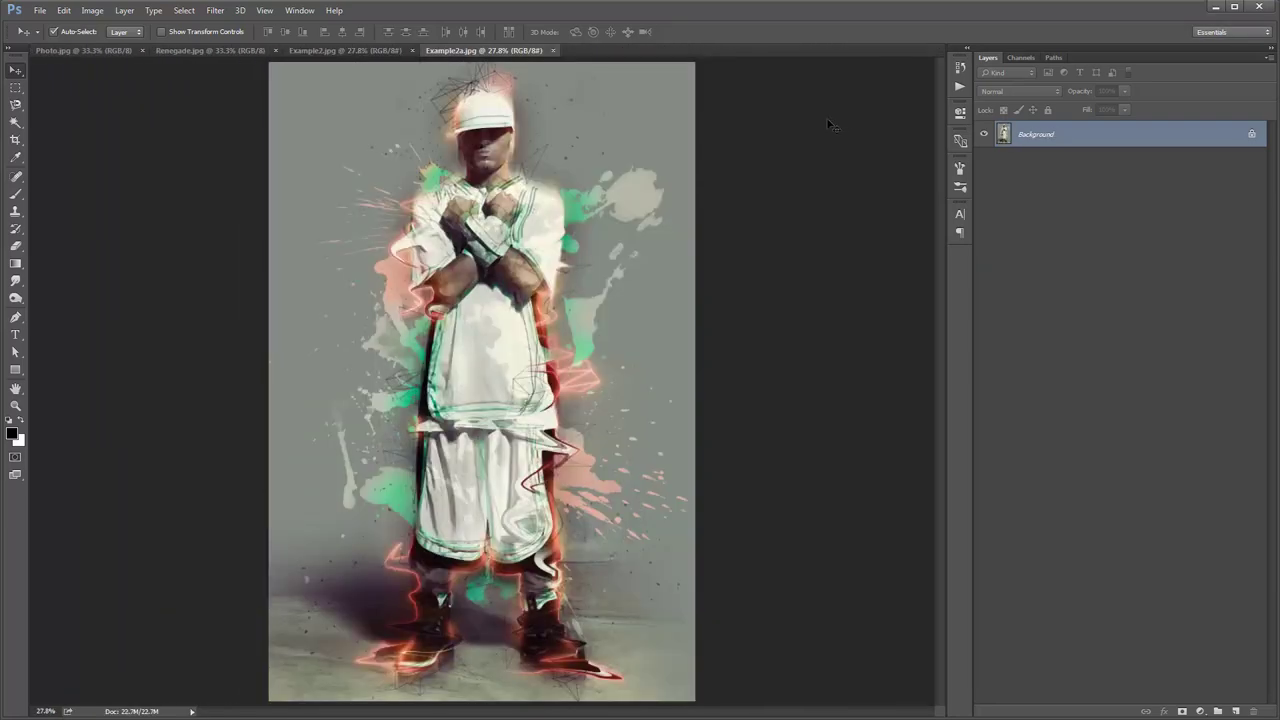
pyautogui.hotkey('ctrl', 'w')
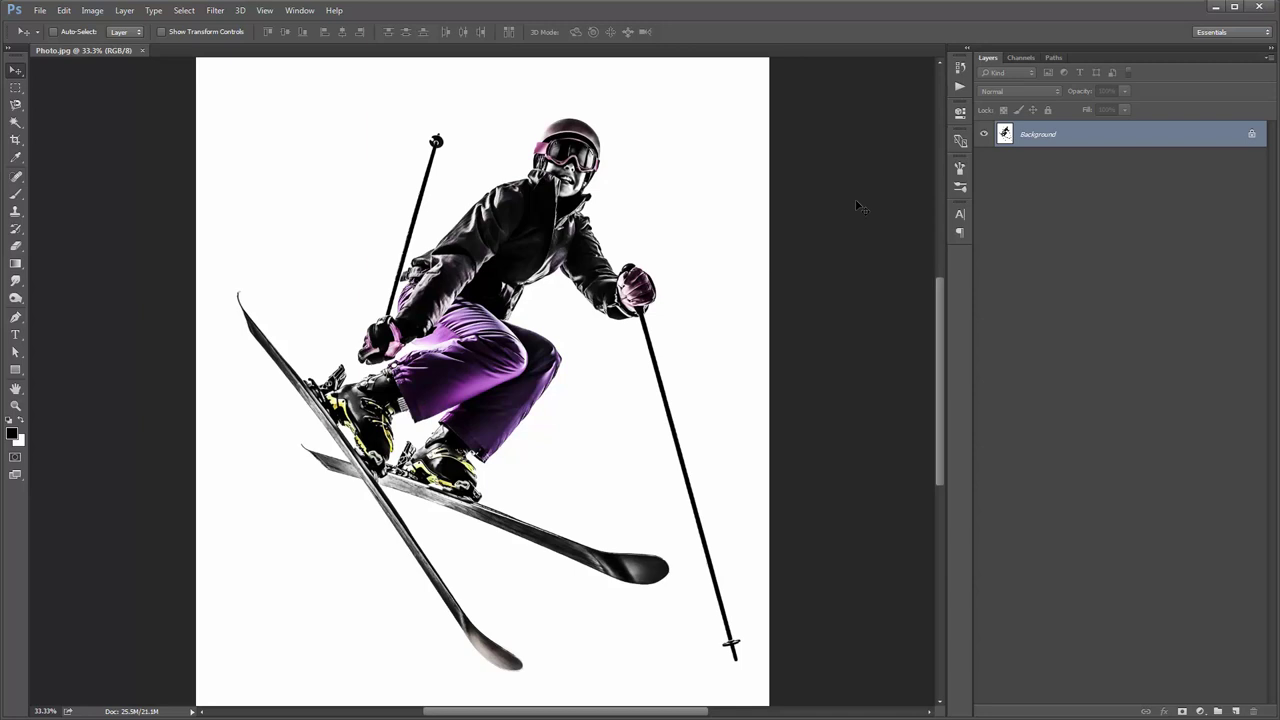
# Duplicate the Background layer of Photo.jpg and delete the original Background layer
pyautogui.hotkey('ctrl', 'j')
pyautogui.click(1032, 162)
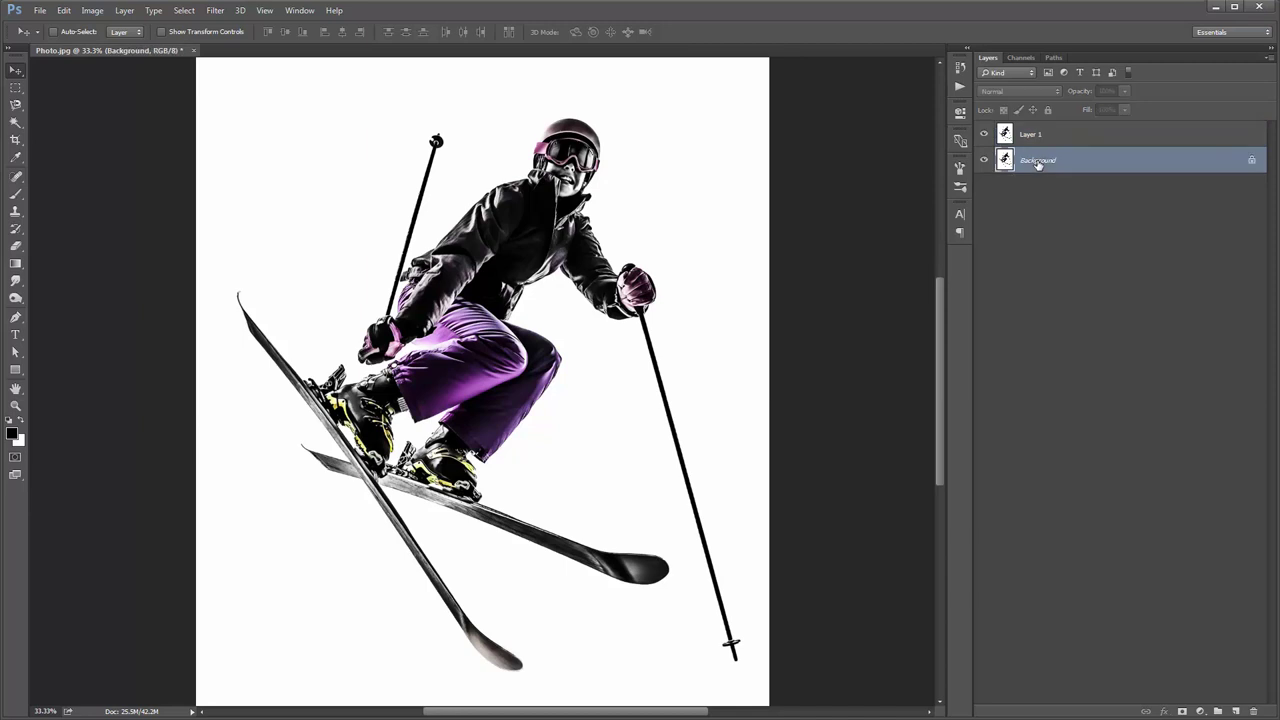
pyautogui.press('Delete')
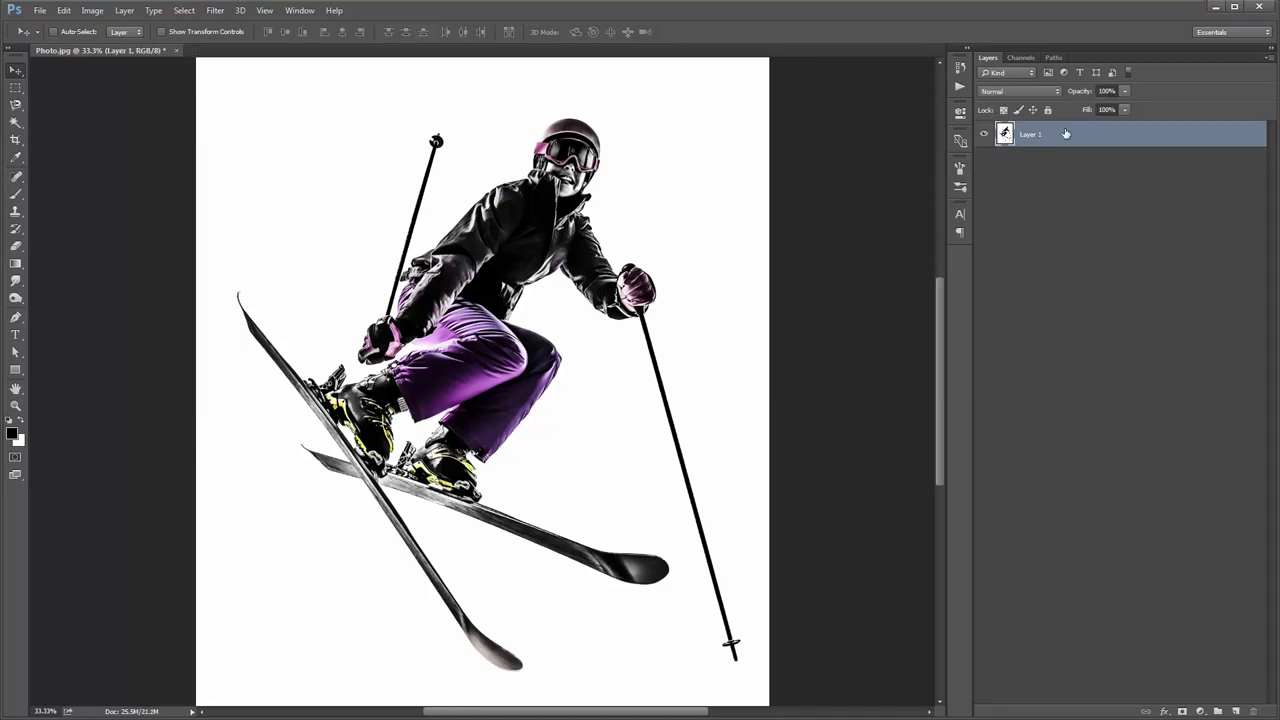
# Convert Layer 1 into the Background layer and accept the Layers Panel Options with default fill masks, expanded effects and "copy" naming enabled
pyautogui.click(123, 12)
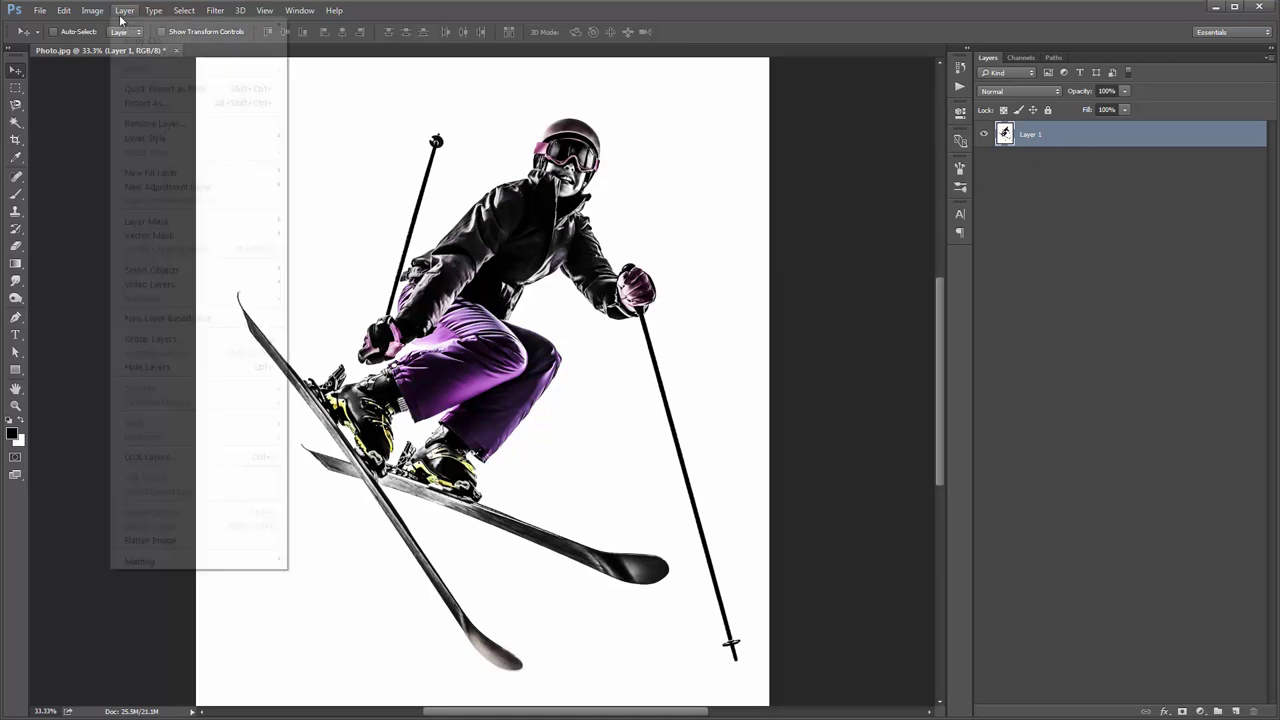
pyautogui.moveTo(133, 26)
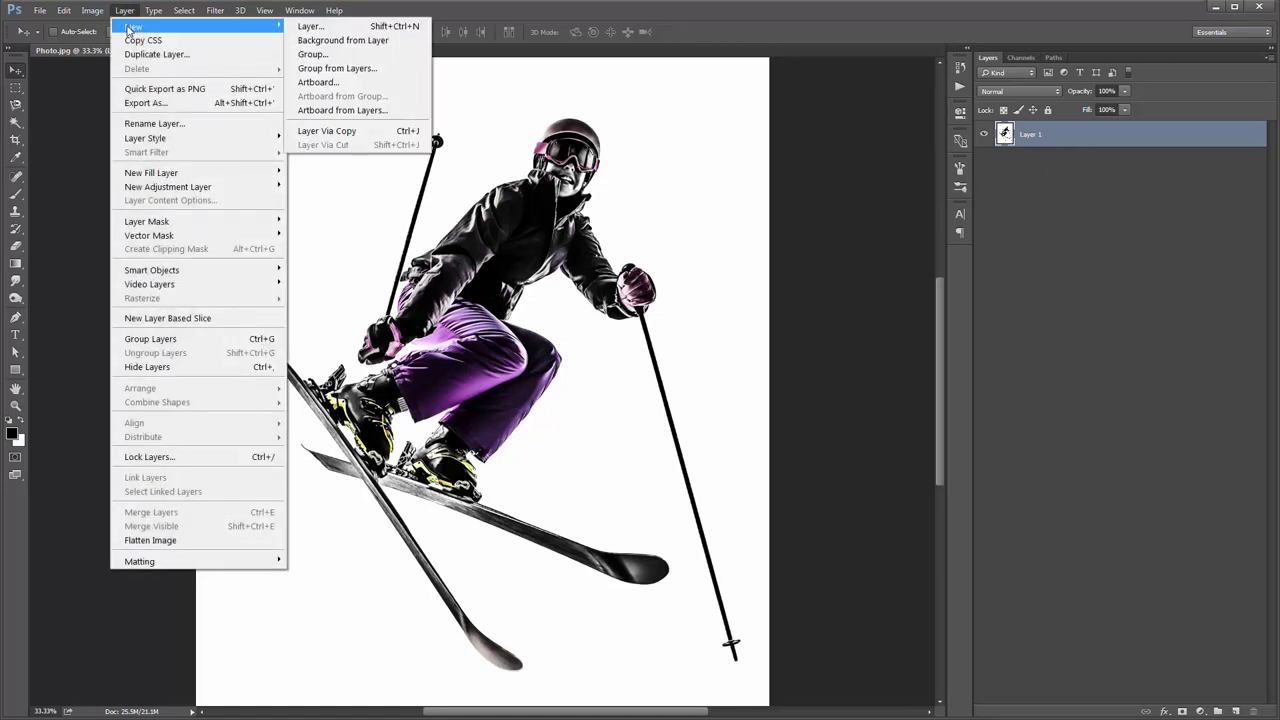
pyautogui.click(365, 42)
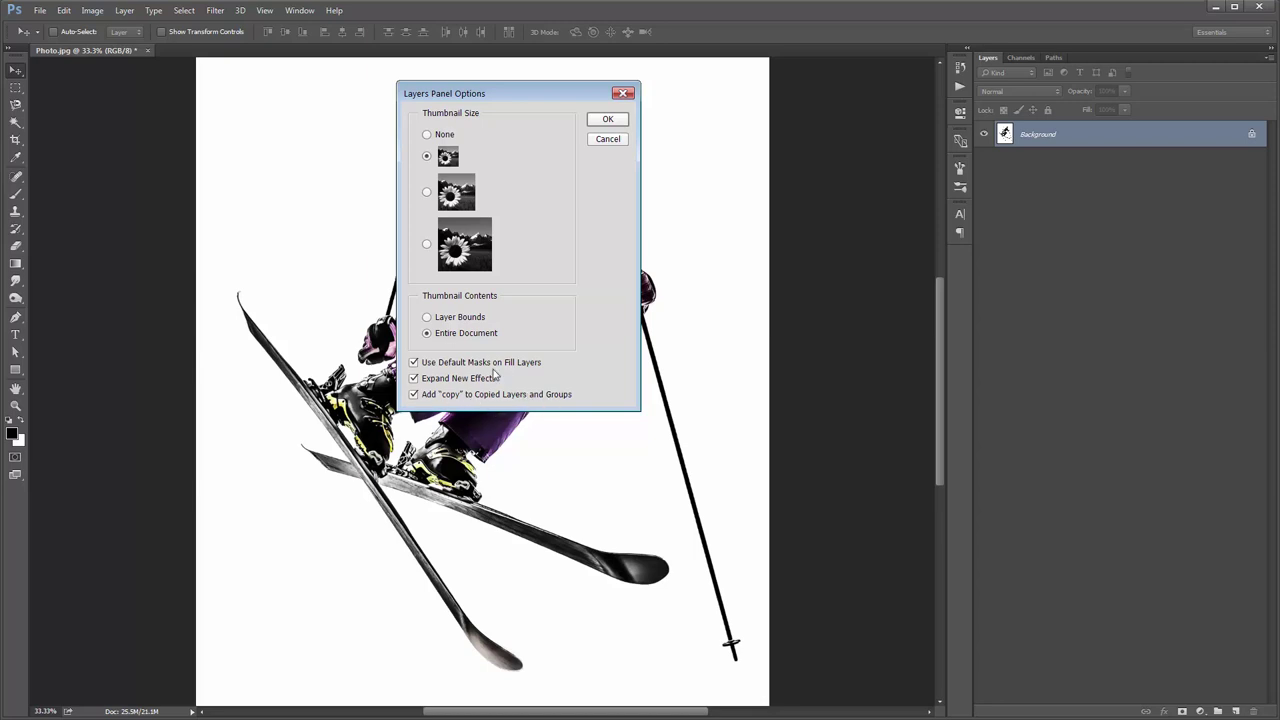
pyautogui.click(618, 122)
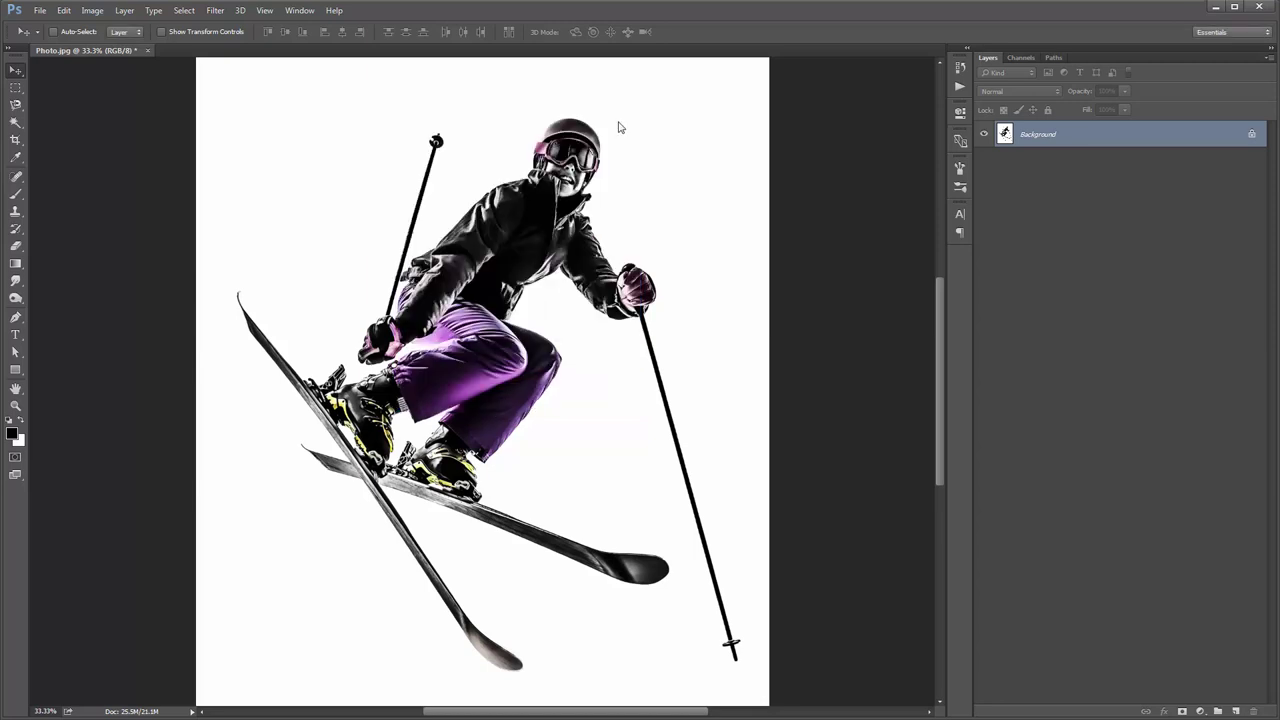
# Check the photo's color mode and bit depth, and inspect its pixel dimensions and resolution in Image Size without changing them
pyautogui.click(92, 10)
pyautogui.moveTo(100, 30)
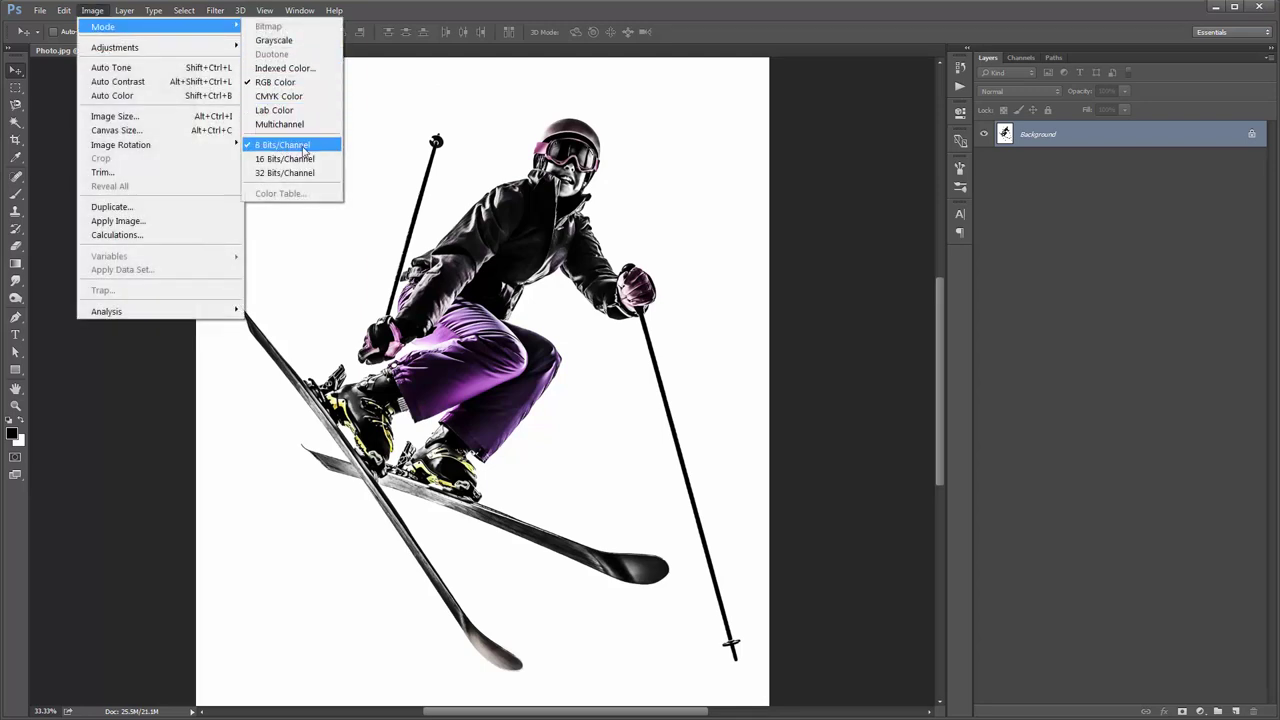
pyautogui.click(139, 117)
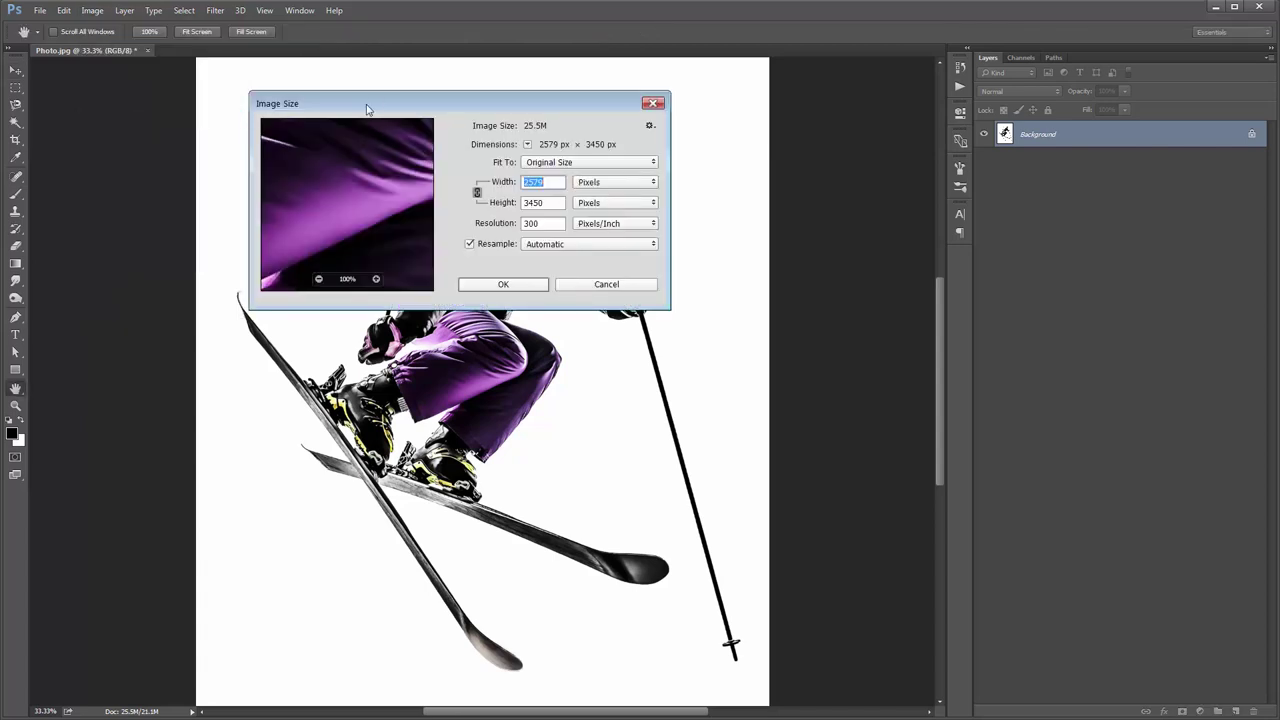
pyautogui.moveTo(366, 109); pyautogui.dragTo(516, 111)
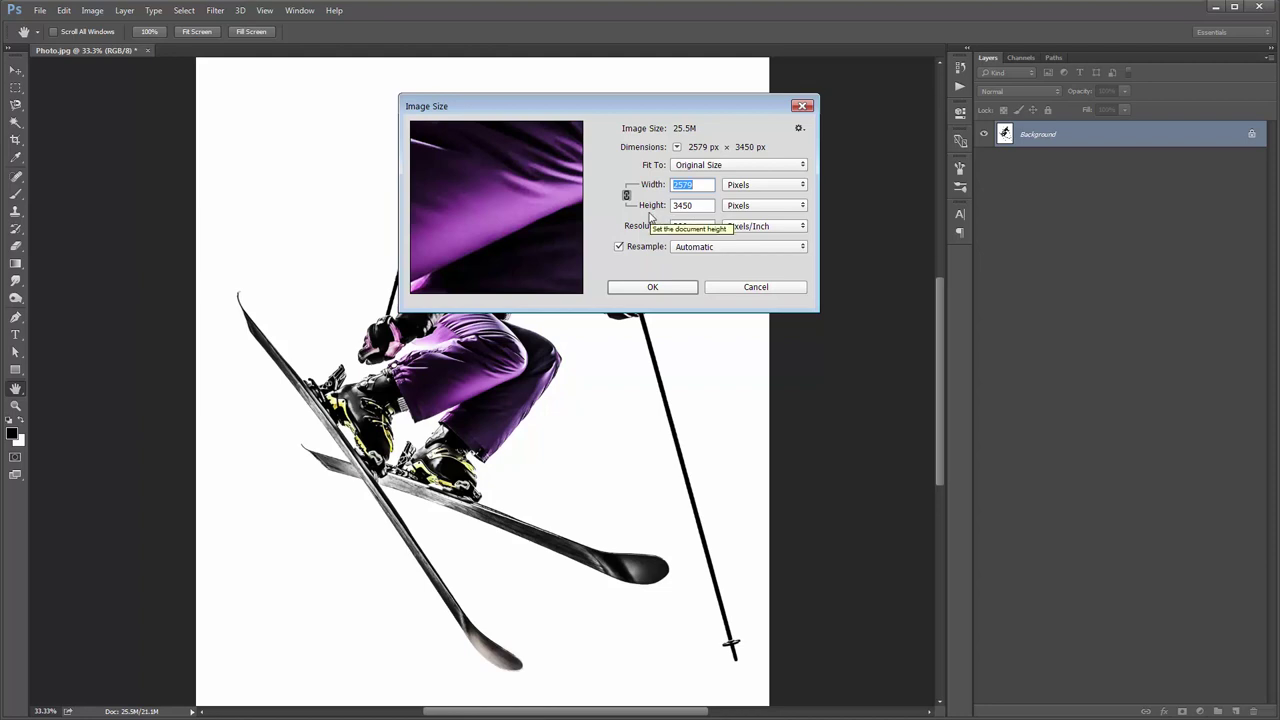
pyautogui.moveTo(530, 107); pyautogui.dragTo(627, 110)
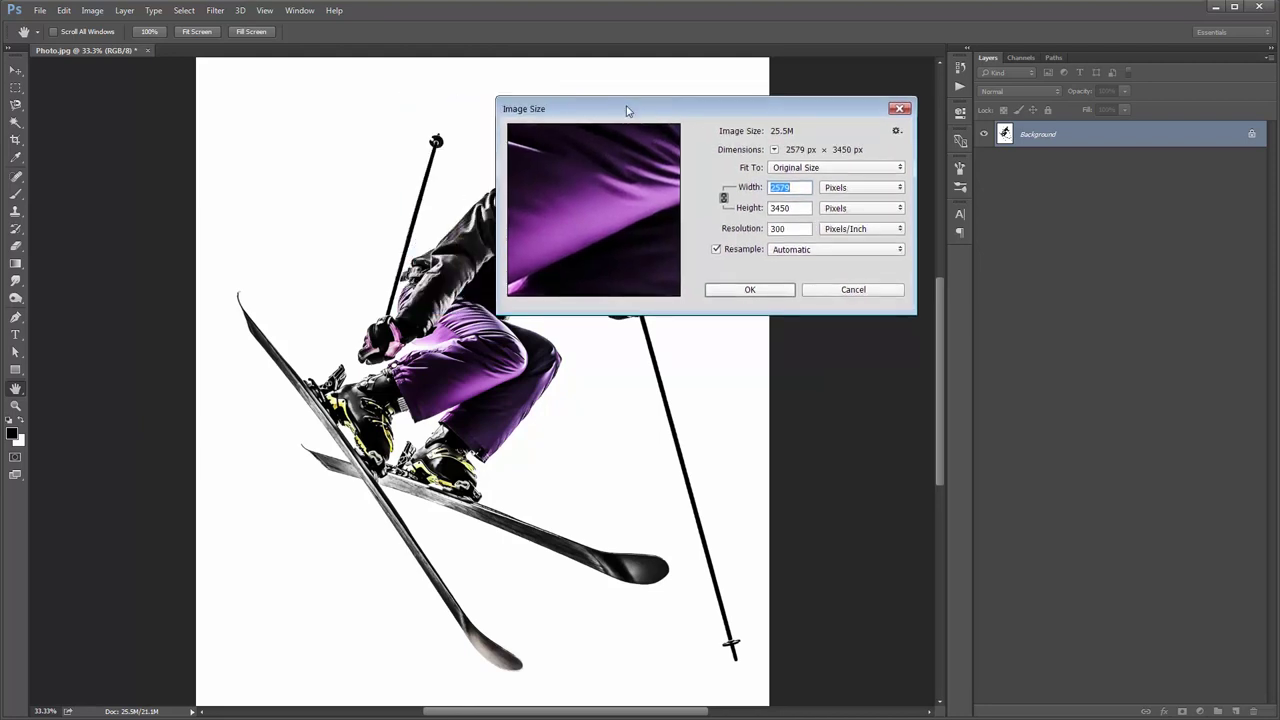
pyautogui.click(853, 290)
pyautogui.press('v')
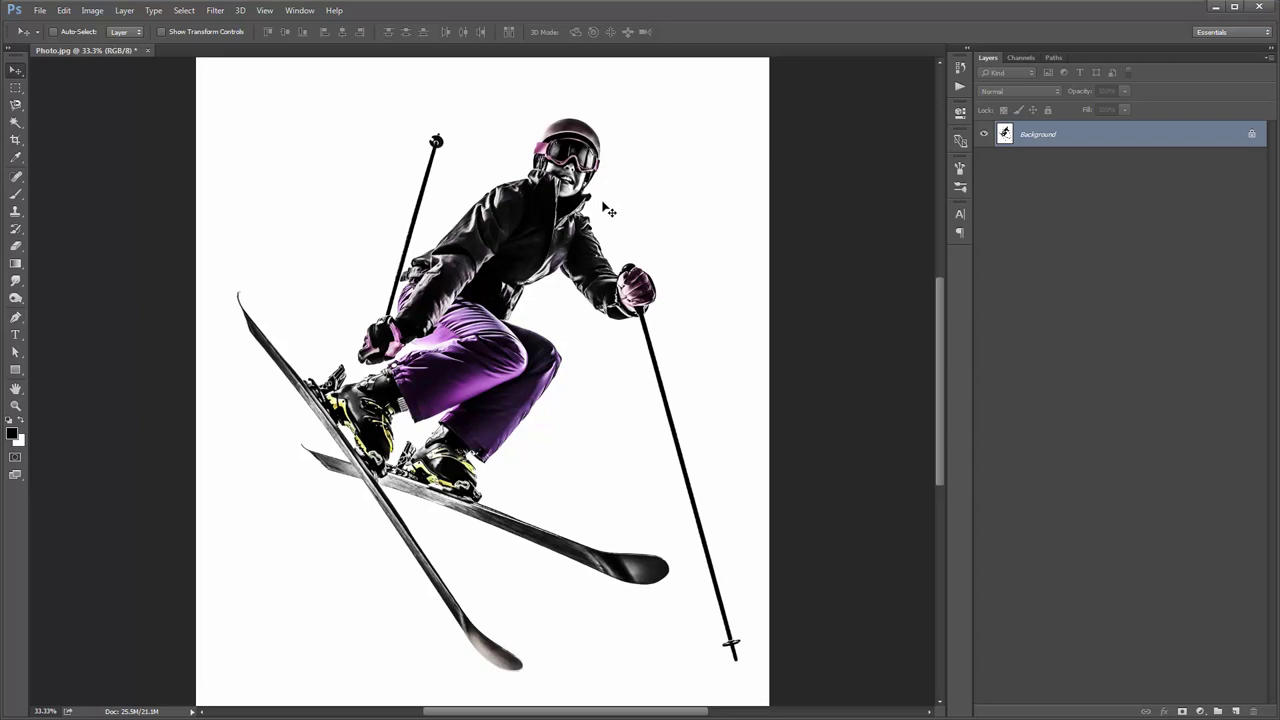
# Replace the current Brush tool presets with Renegade_Brushes.abr from the Renegade folder
pyautogui.press('b')
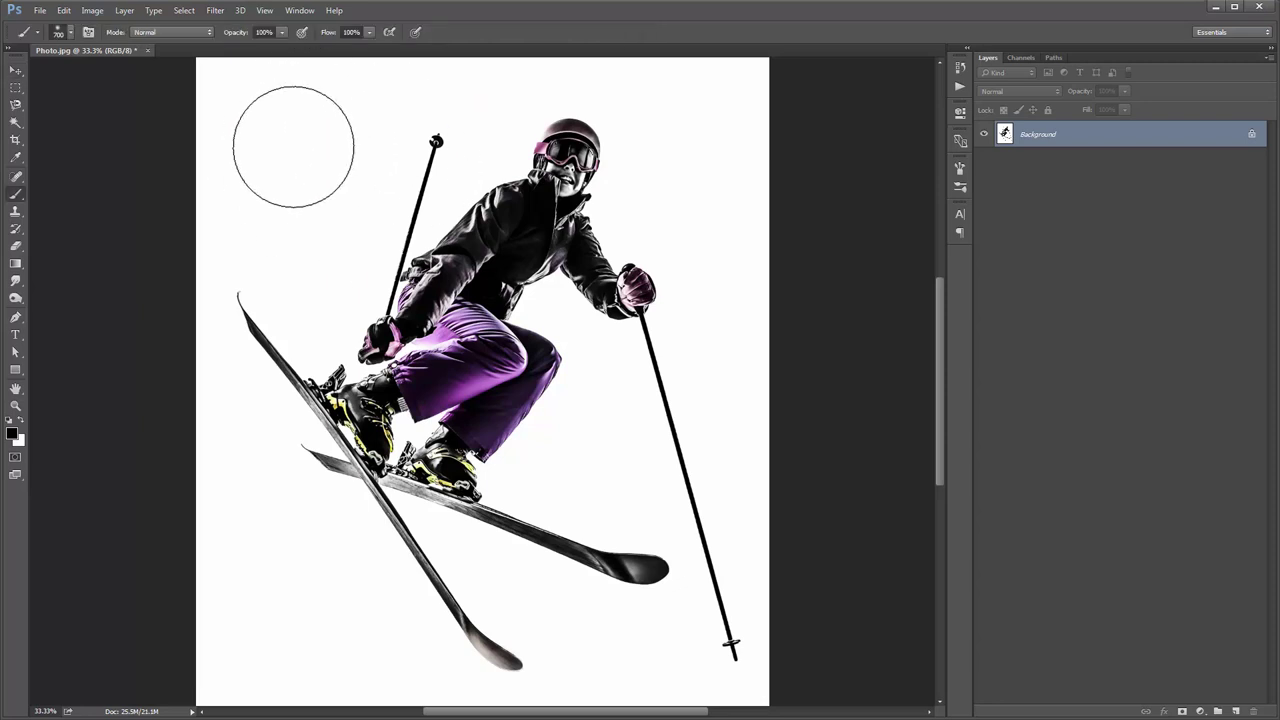
pyautogui.rightClick(293, 147)
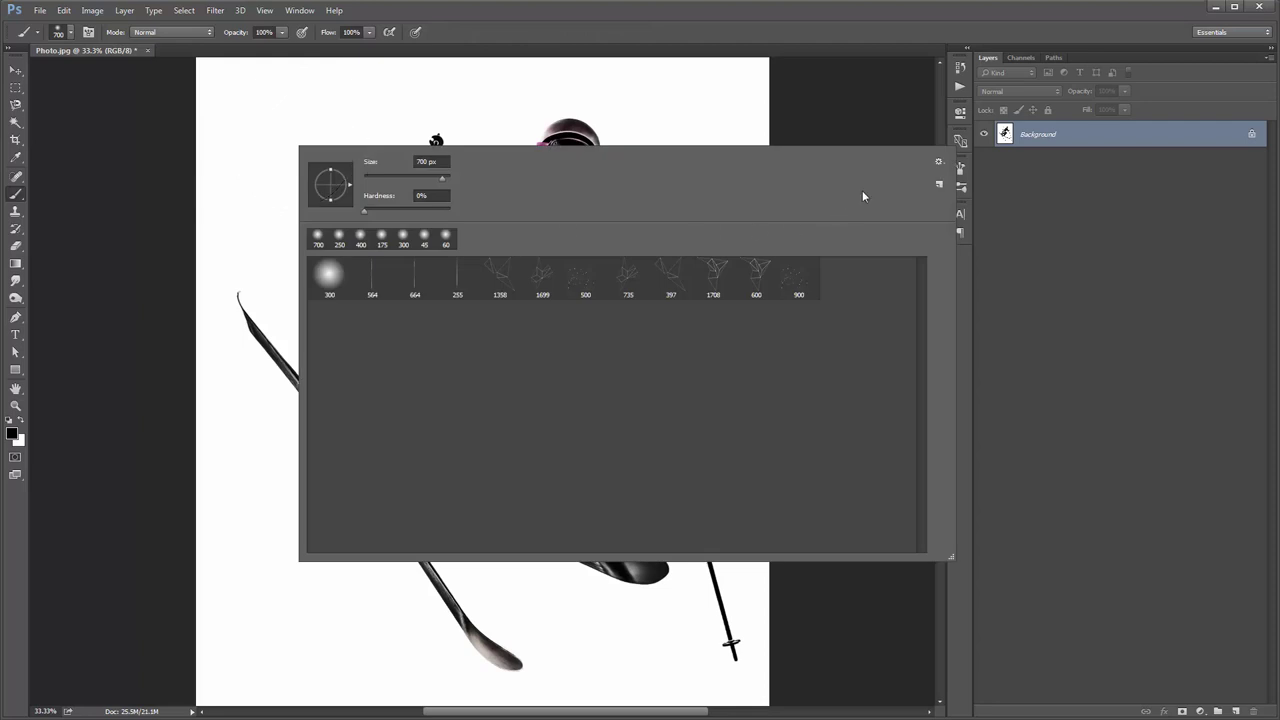
pyautogui.click(939, 163)
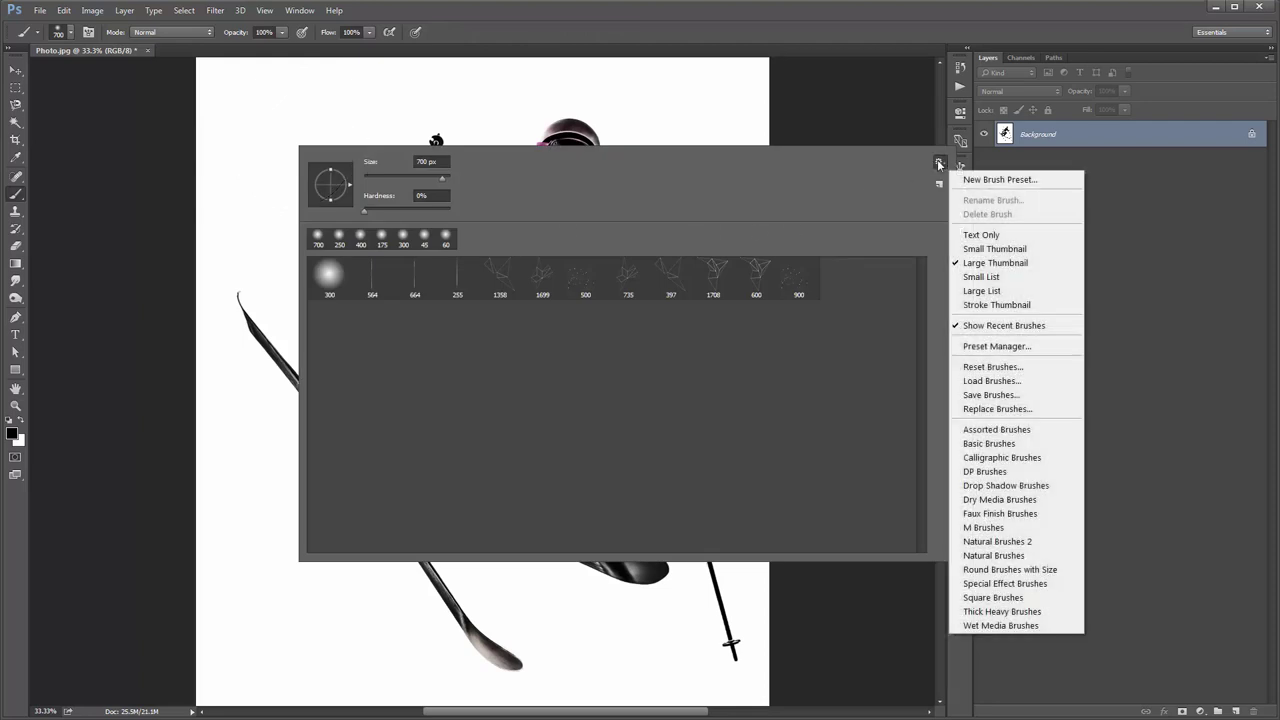
pyautogui.click(996, 410)
pyautogui.moveTo(749, 166); pyautogui.dragTo(577, 101)
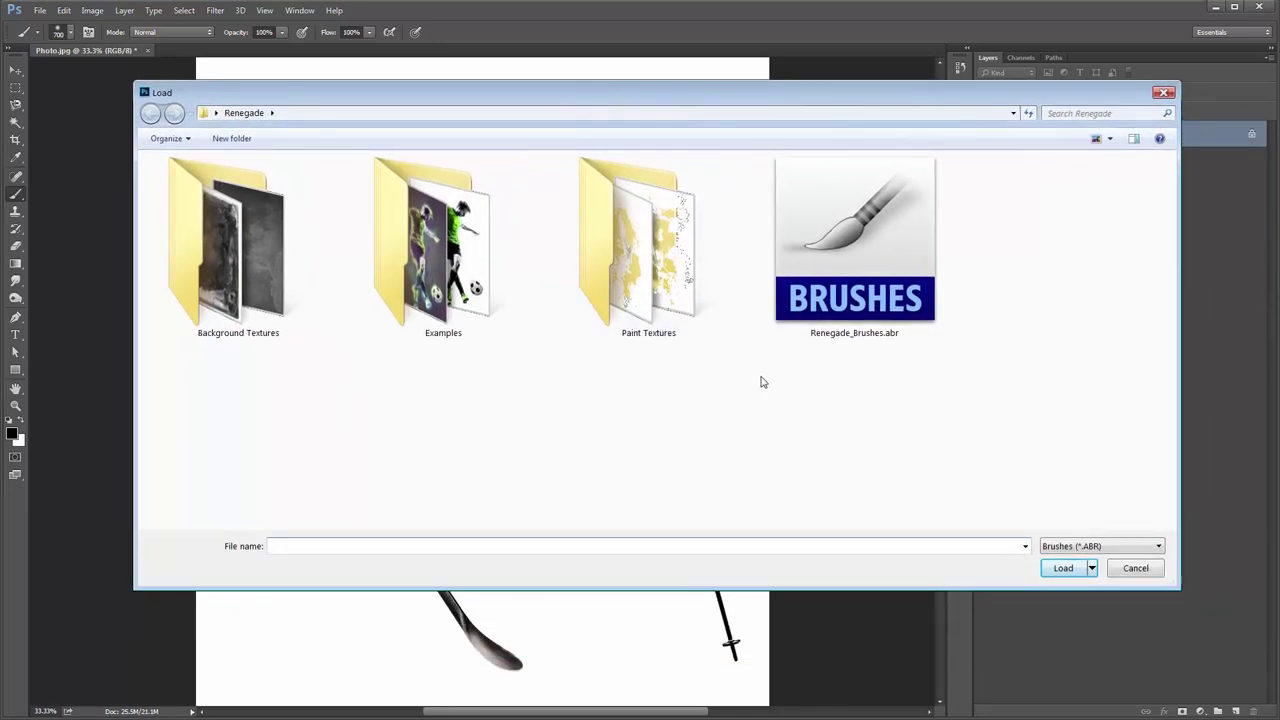
pyautogui.doubleClick(906, 250)
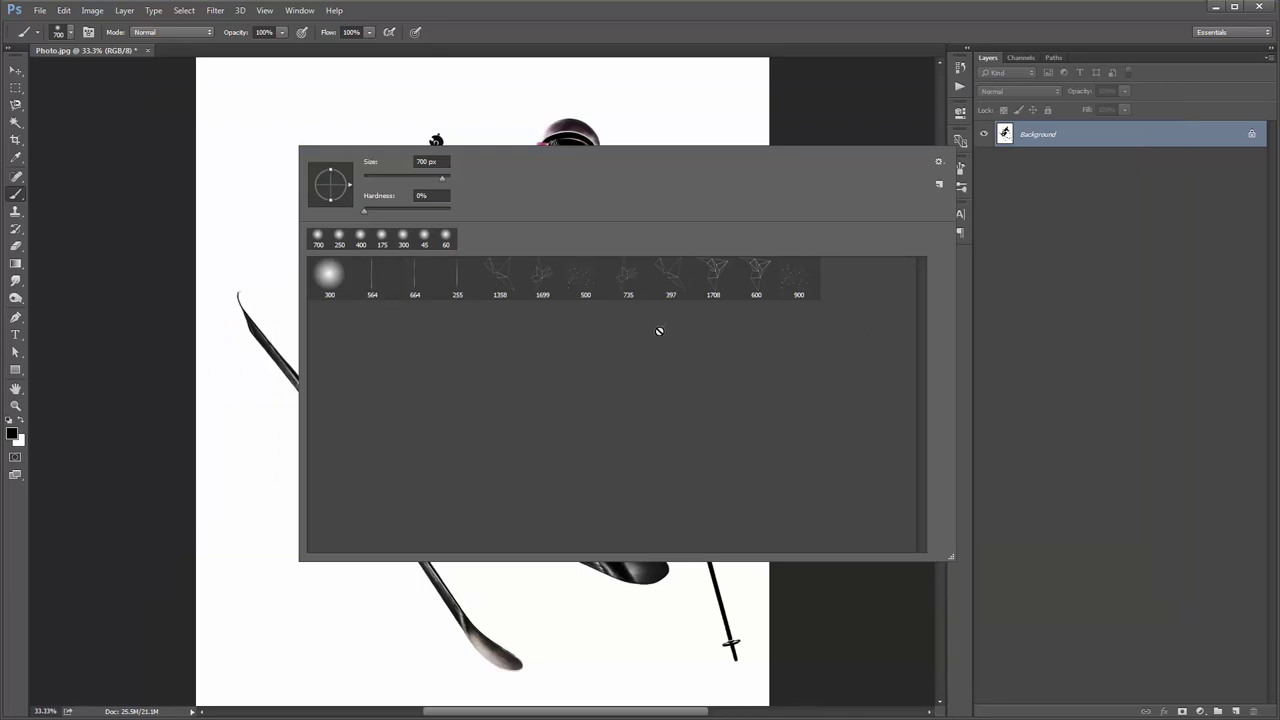
pyautogui.click(210, 165)
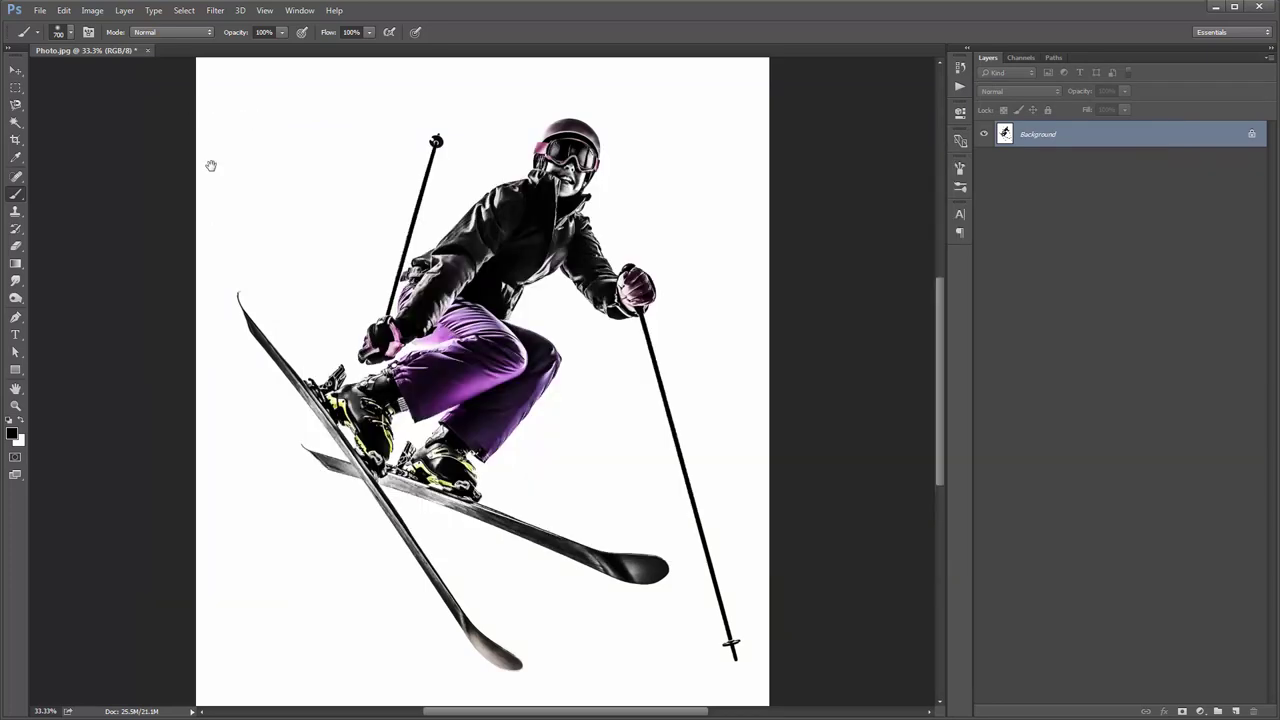
pyautogui.press('v')
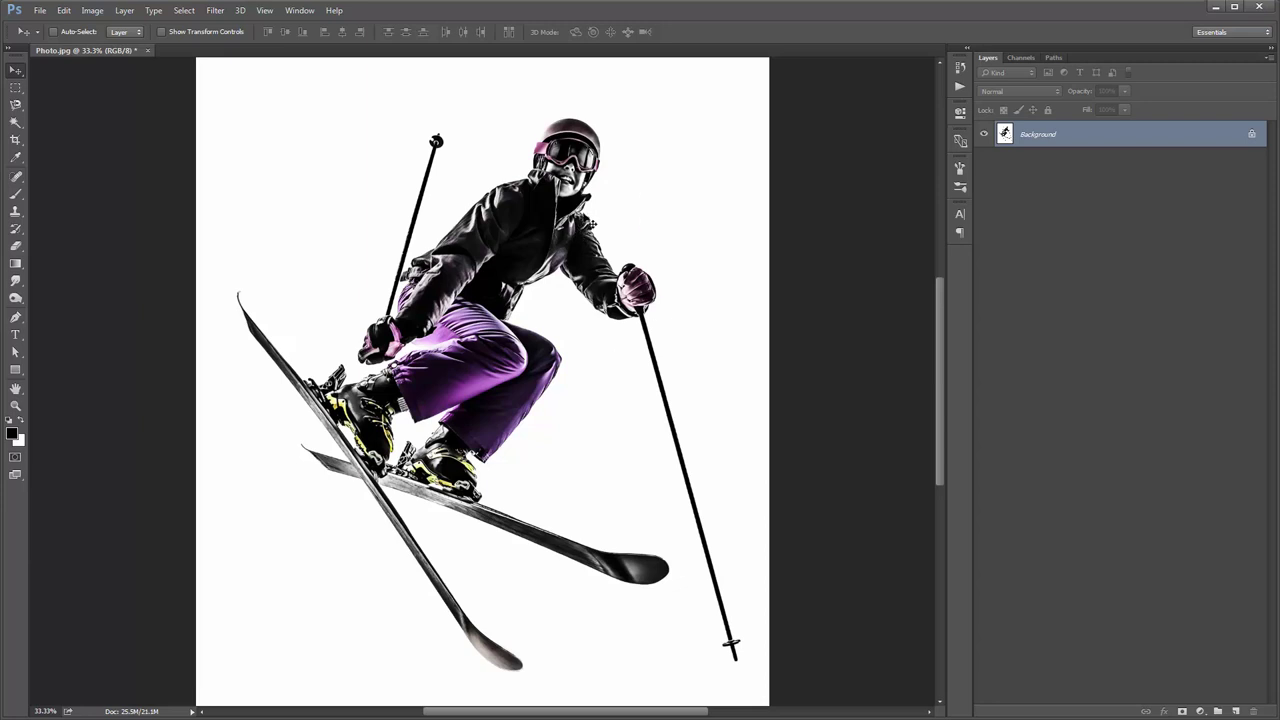
# Select the white background around the skier with the Magic Wand at tolerance 12, contiguous and anti-aliased
pyautogui.click(15, 122)
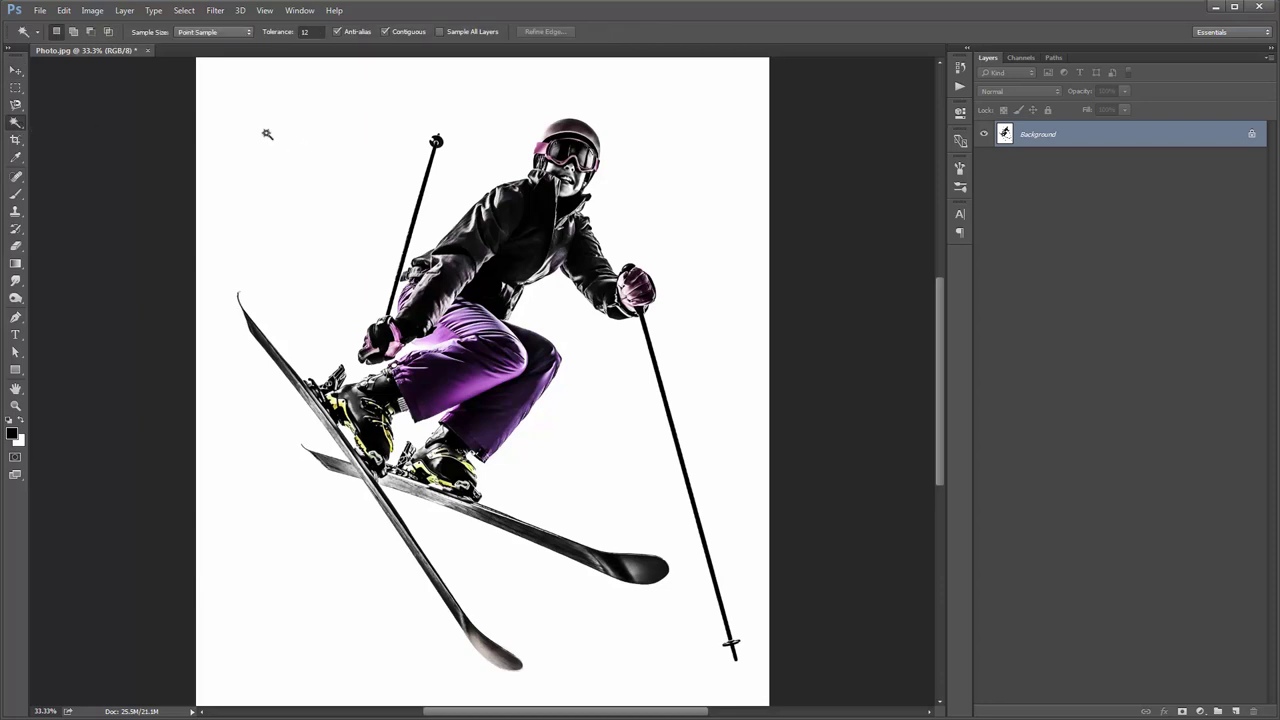
pyautogui.click(495, 112)
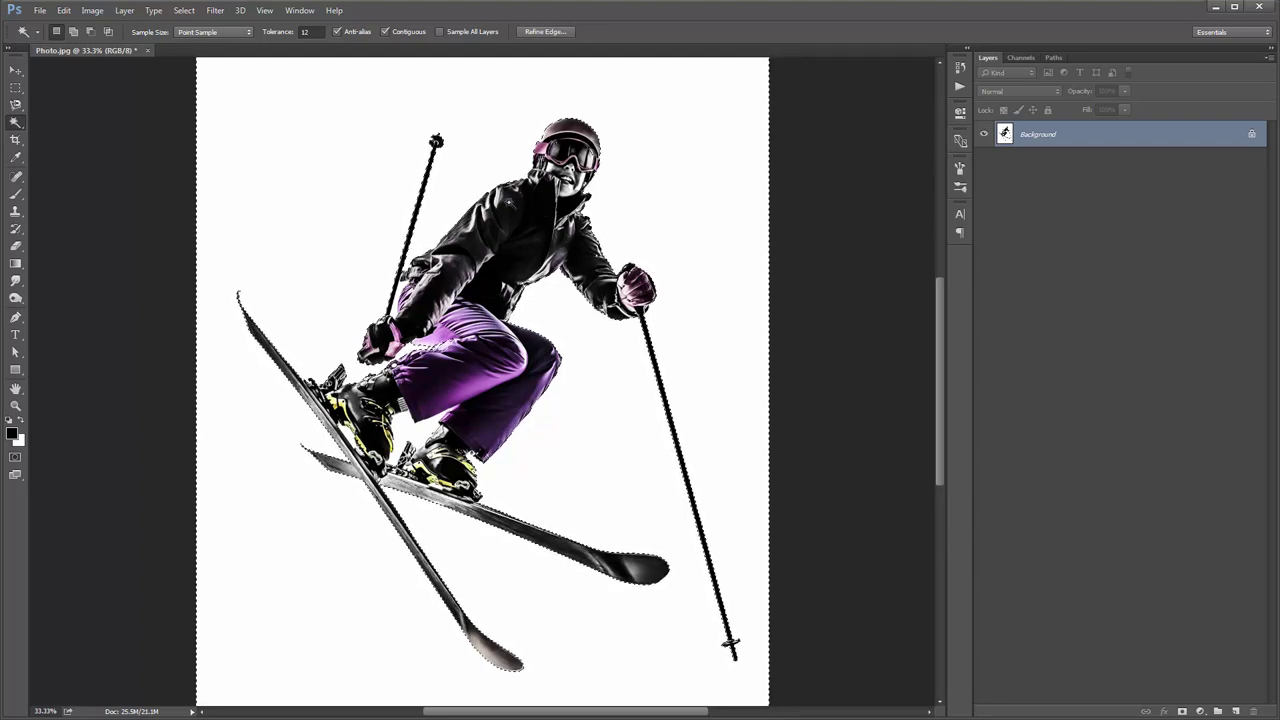
pyautogui.press('v')
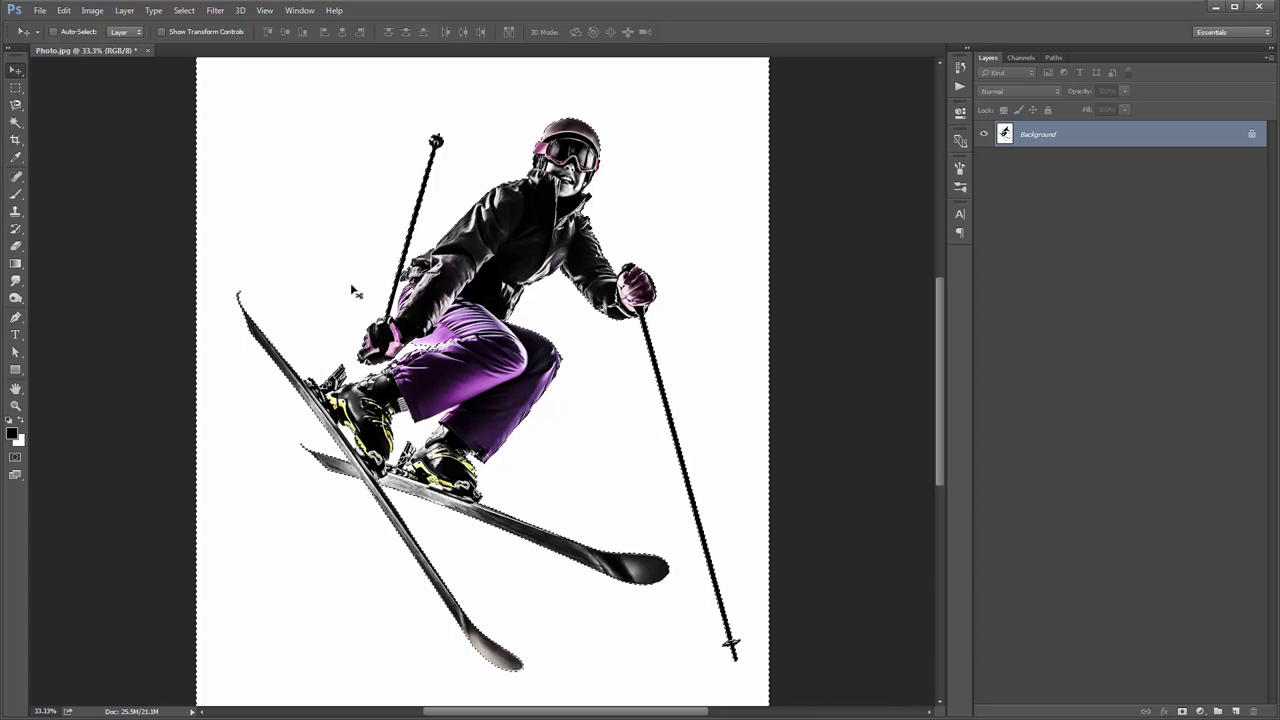
# Try filling the selected background with black, undo the fill, and invert the selection to cover the skier
pyautogui.hotkey('alt', 'BackSpace')
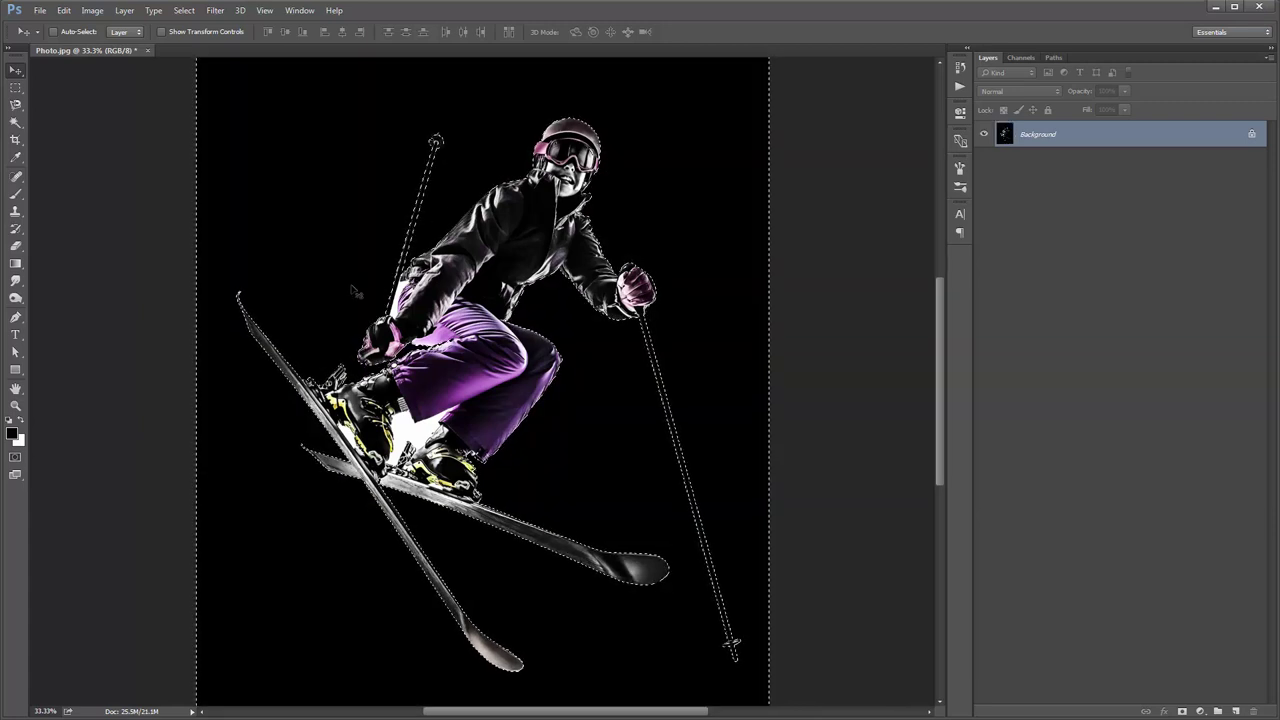
pyautogui.hotkey('ctrl', 'z')
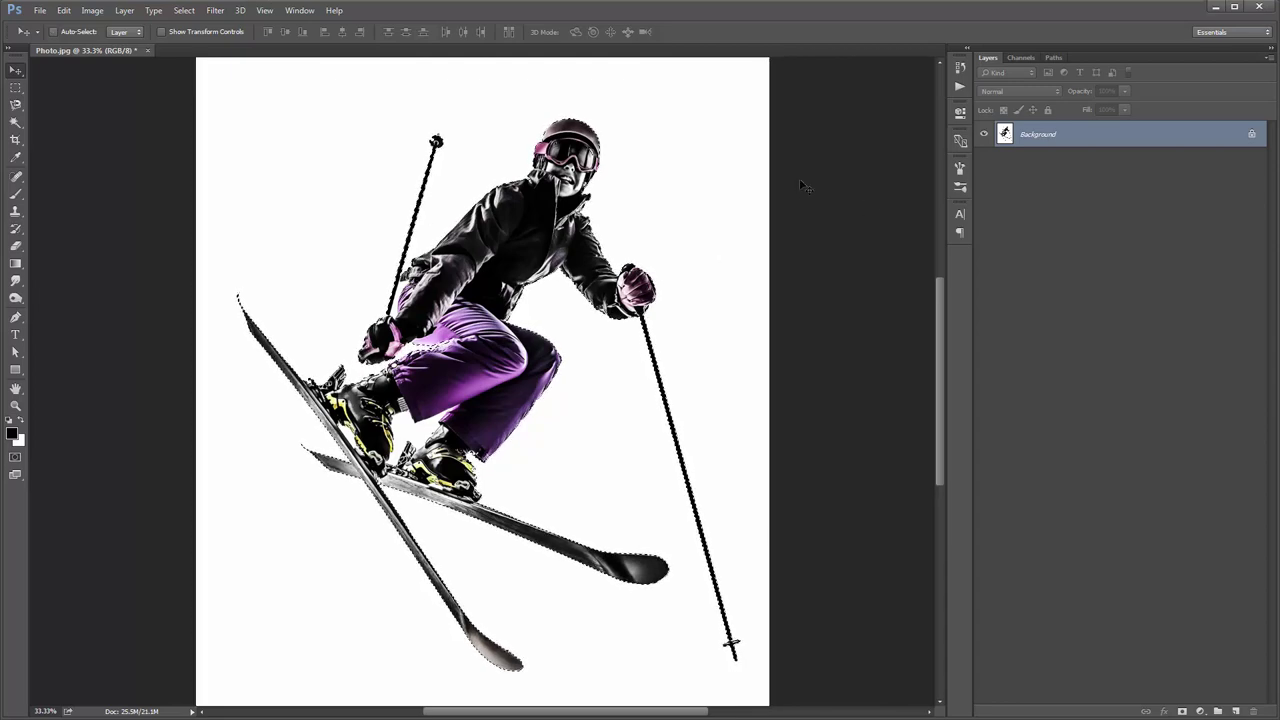
# Create a new layer named "brush", fill the skier selection on it with black, and deselect
pyautogui.click(125, 11)
pyautogui.moveTo(228, 30)
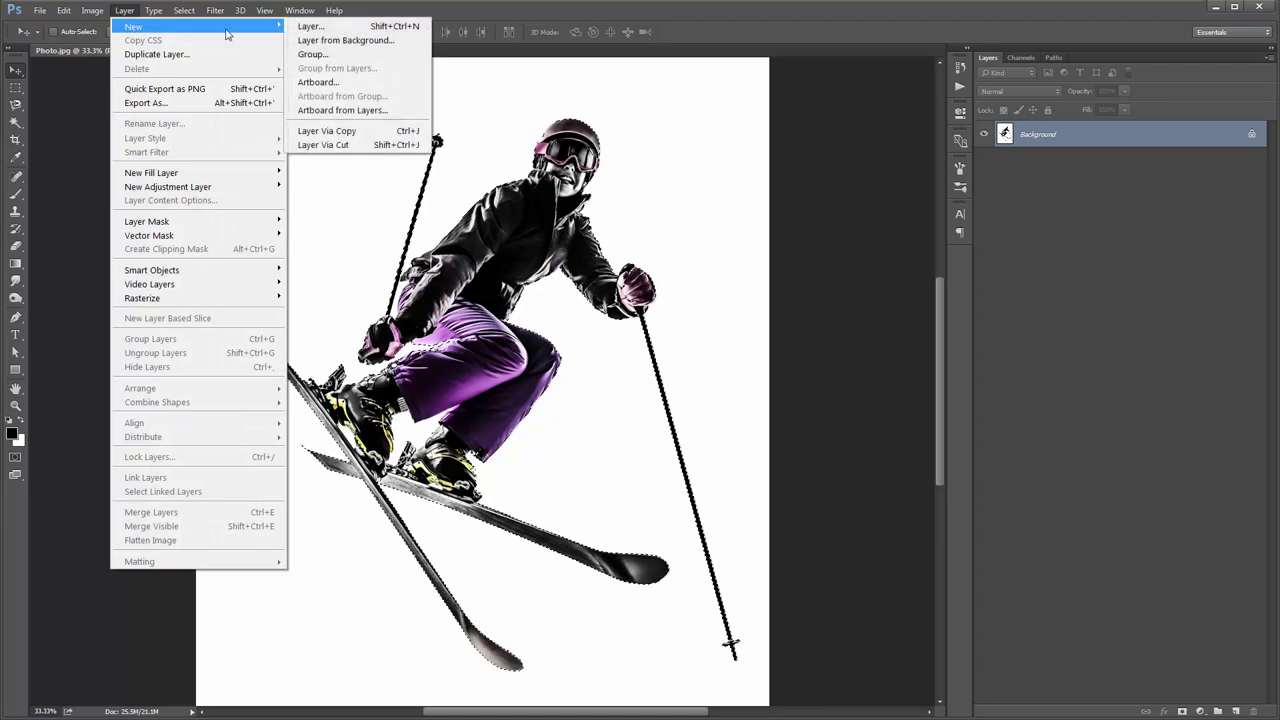
pyautogui.click(340, 30)
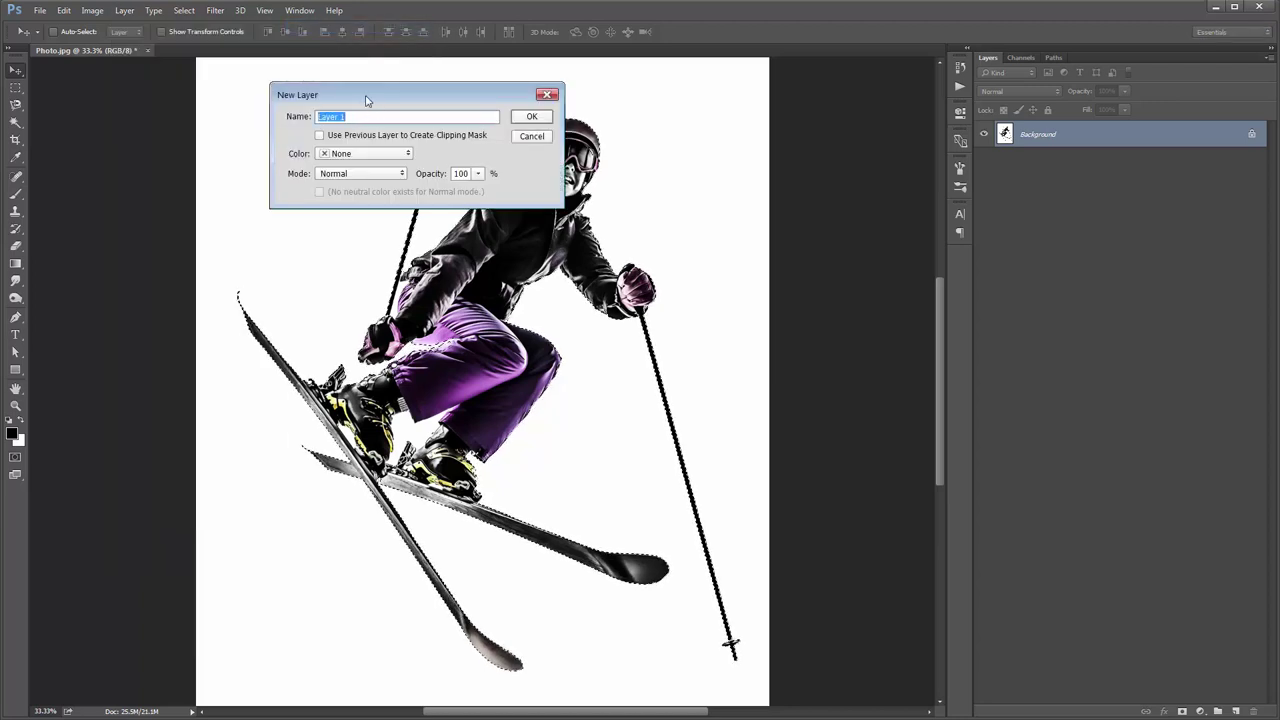
pyautogui.moveTo(371, 99); pyautogui.dragTo(505, 205)
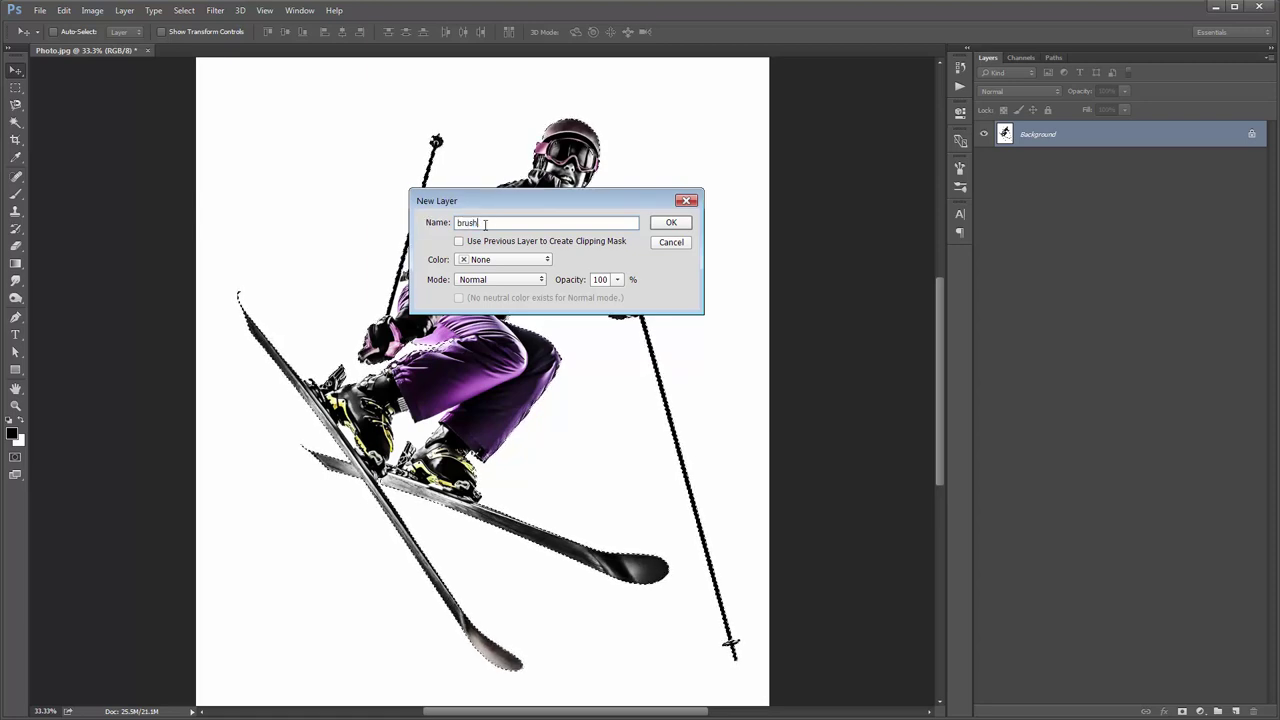
pyautogui.click(683, 223)
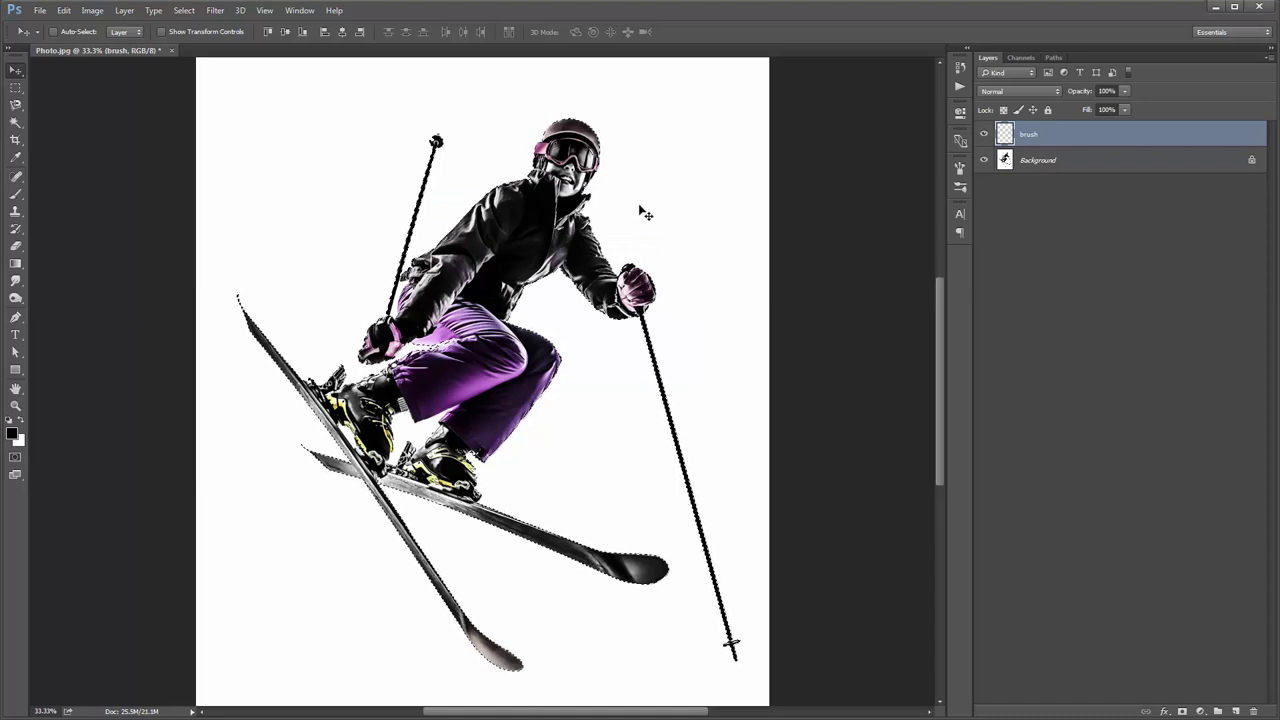
pyautogui.hotkey('alt', 'BackSpace')
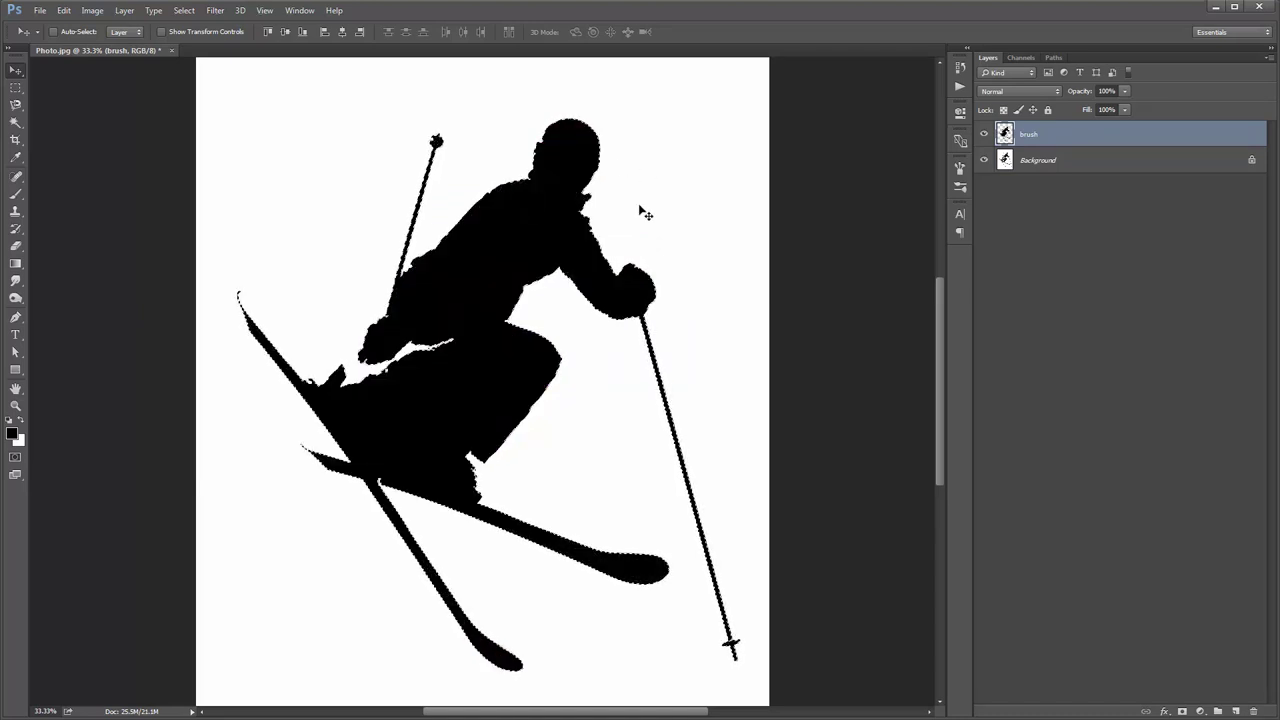
pyautogui.hotkey('ctrl', 'd')
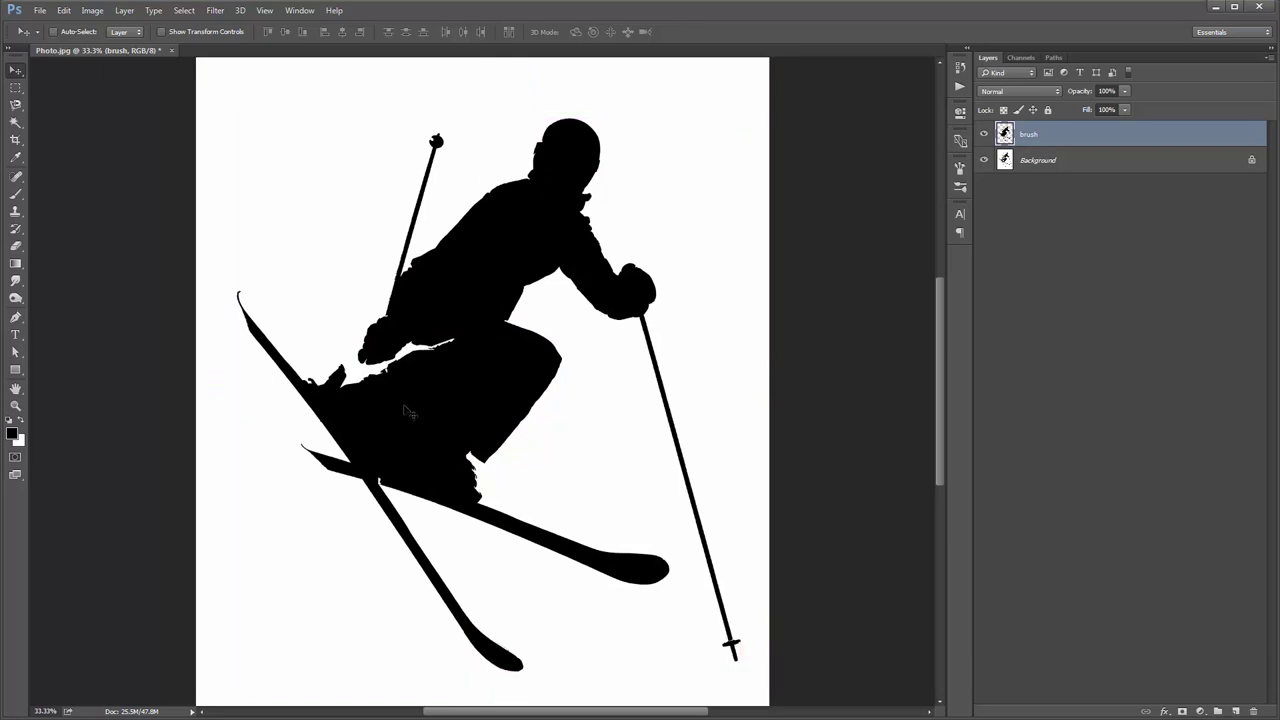
# Hide the brush layer and select the enclosed white gaps around the skier's boots on the Background layer with the Magic Wand
pyautogui.click(983, 134)
pyautogui.click(1060, 169)
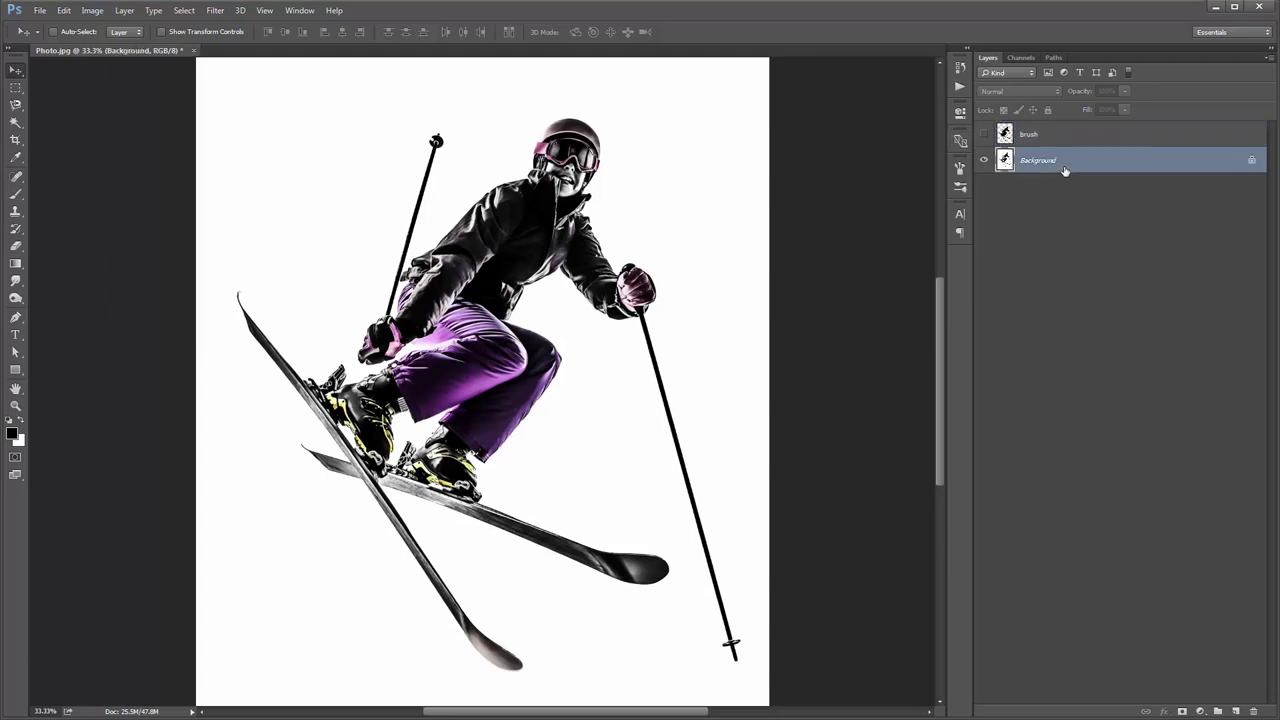
pyautogui.press('w')
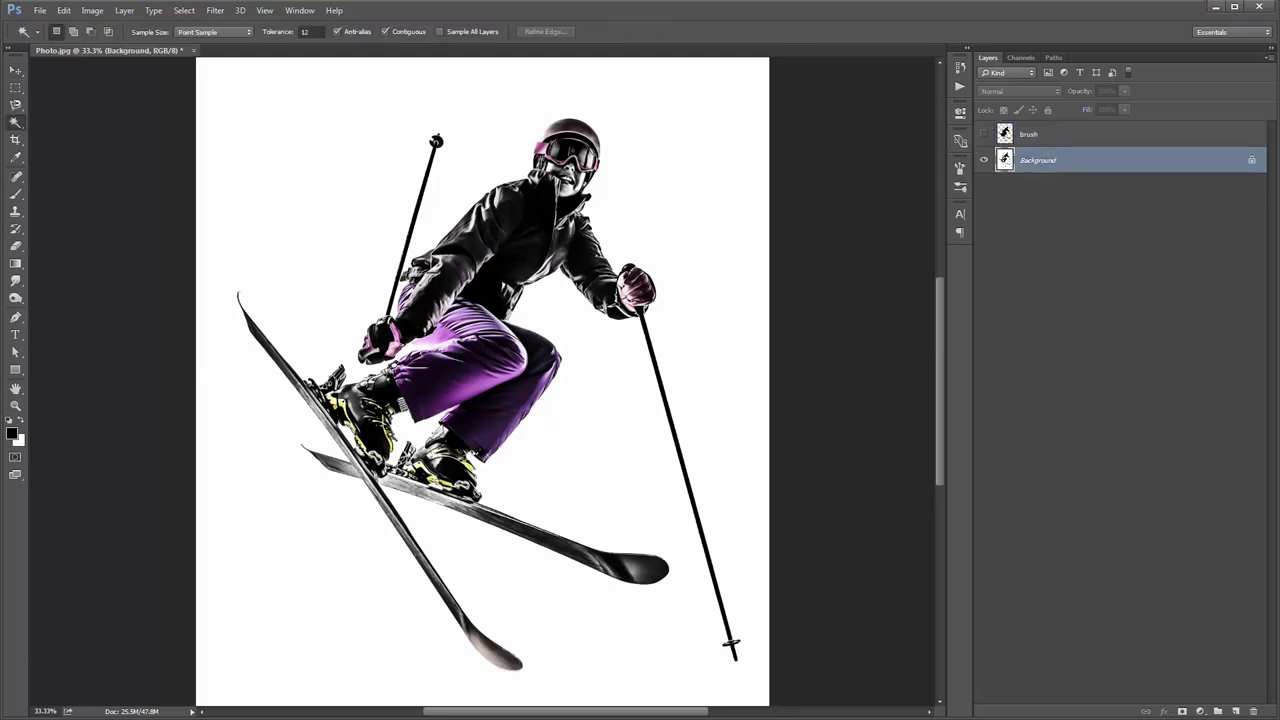
pyautogui.click(403, 432)
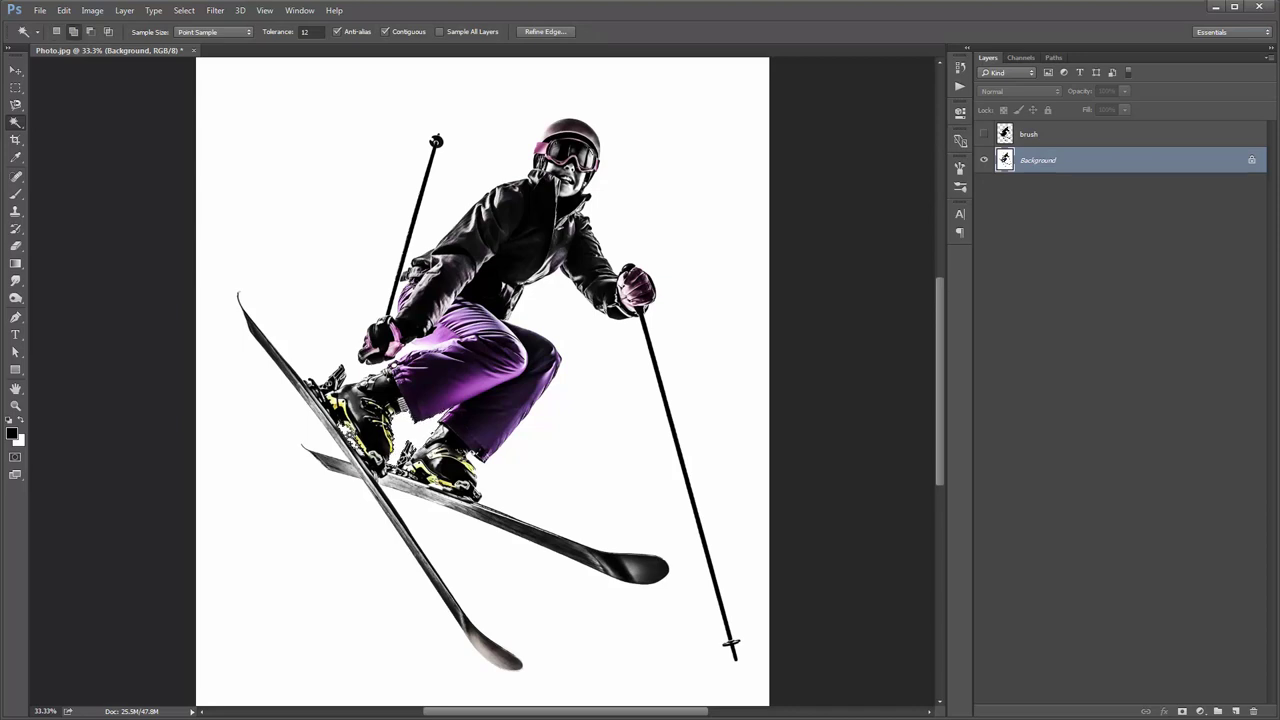
# Show the brush layer, delete the selected gaps from its black silhouette, and deselect
pyautogui.click(984, 133)
pyautogui.click(1060, 140)
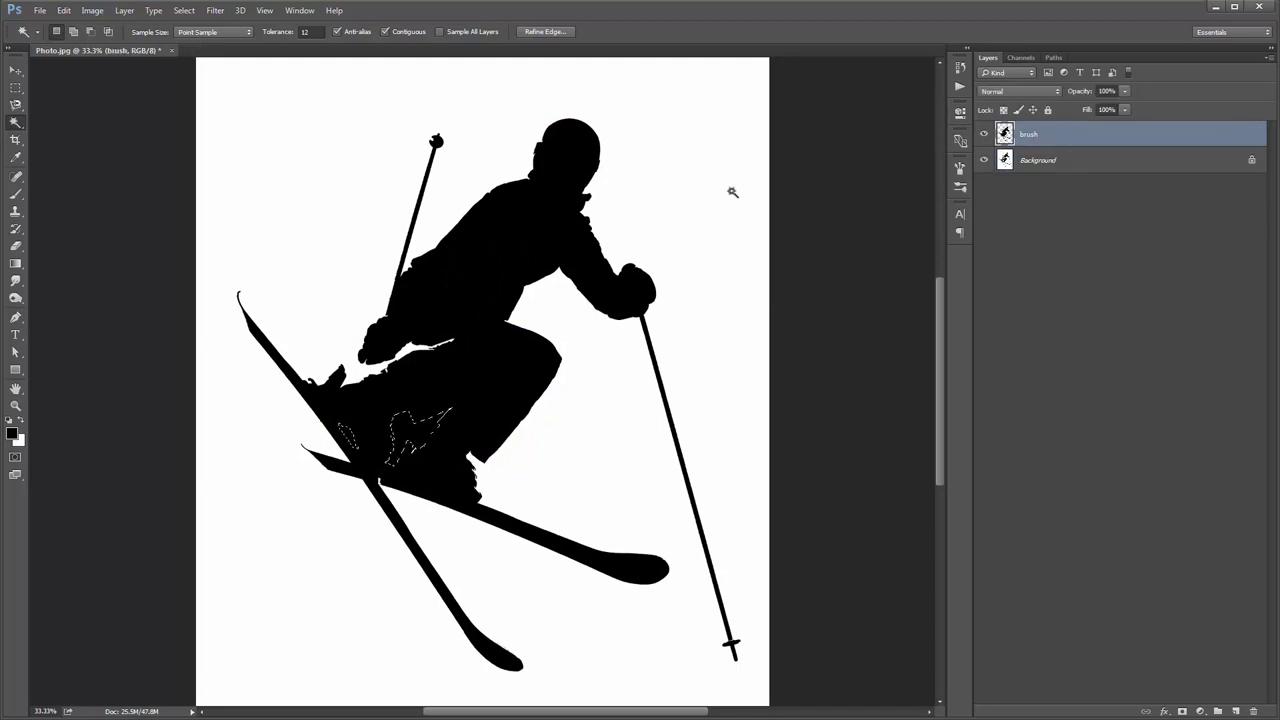
pyautogui.press('Delete')
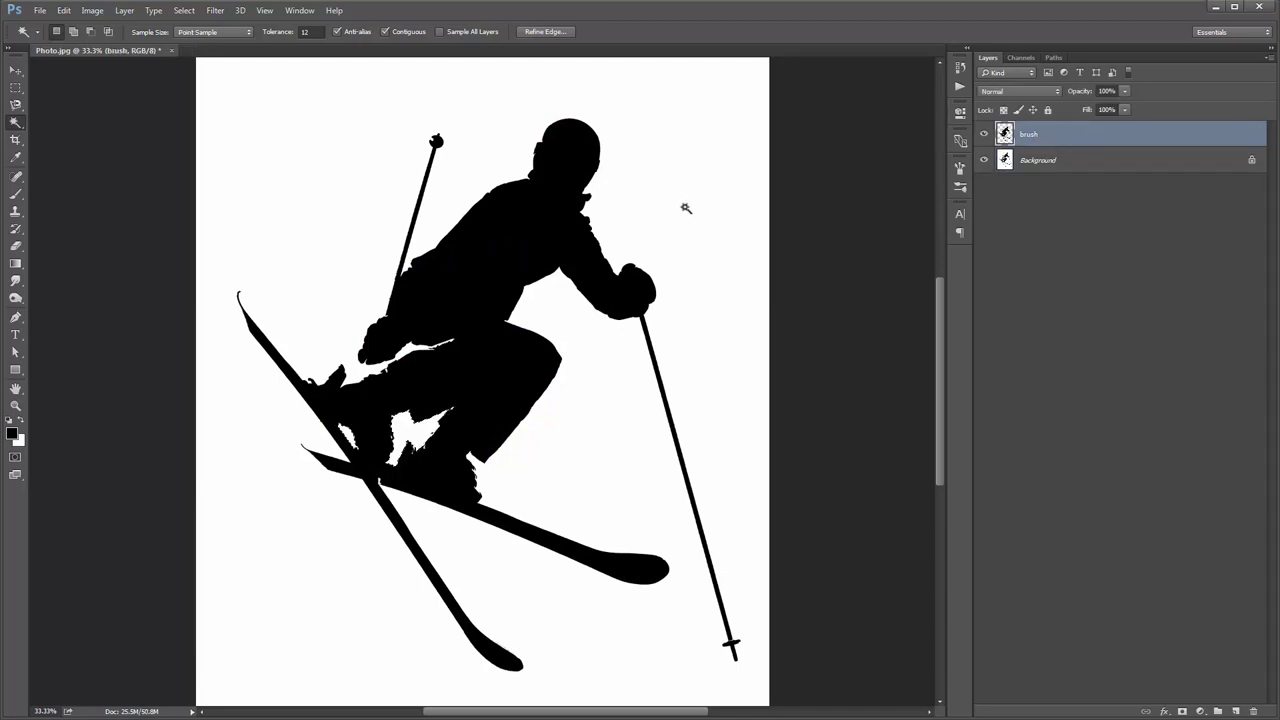
pyautogui.hotkey('ctrl', 'd')
pyautogui.press('v')
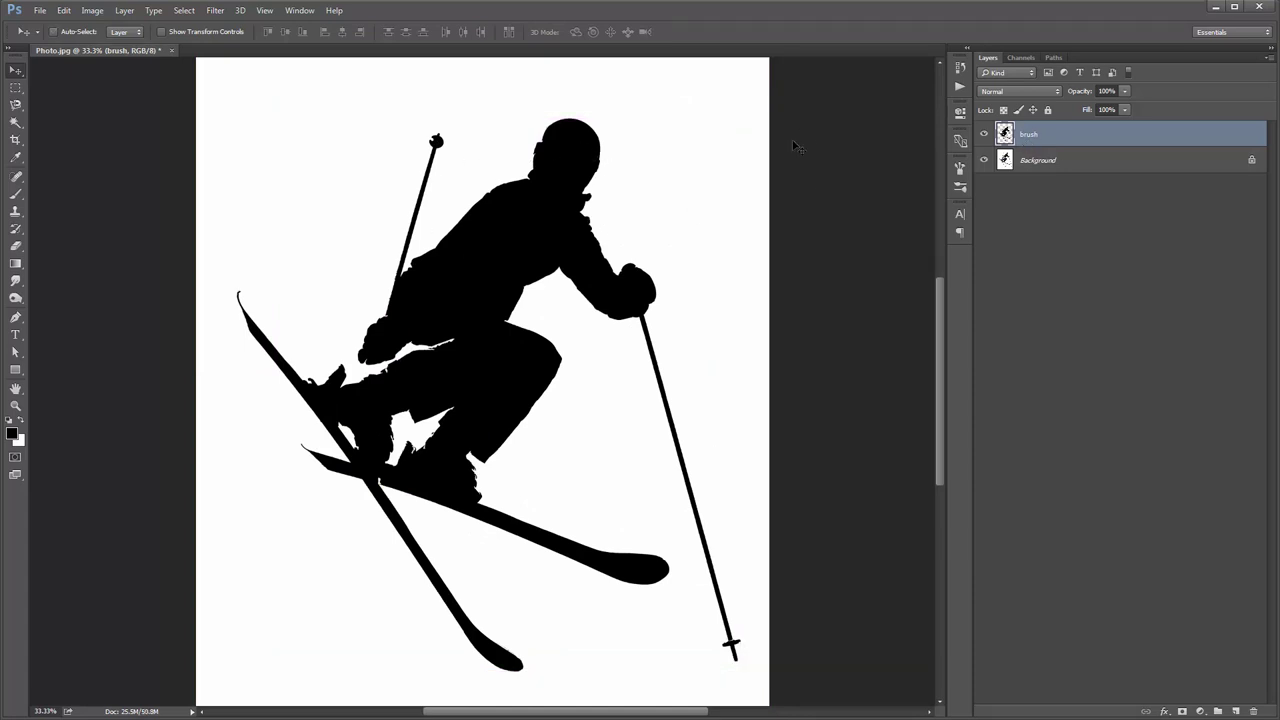
# Open the Actions list and load Renegade.atn from the Renegade folder
pyautogui.click(295, 12)
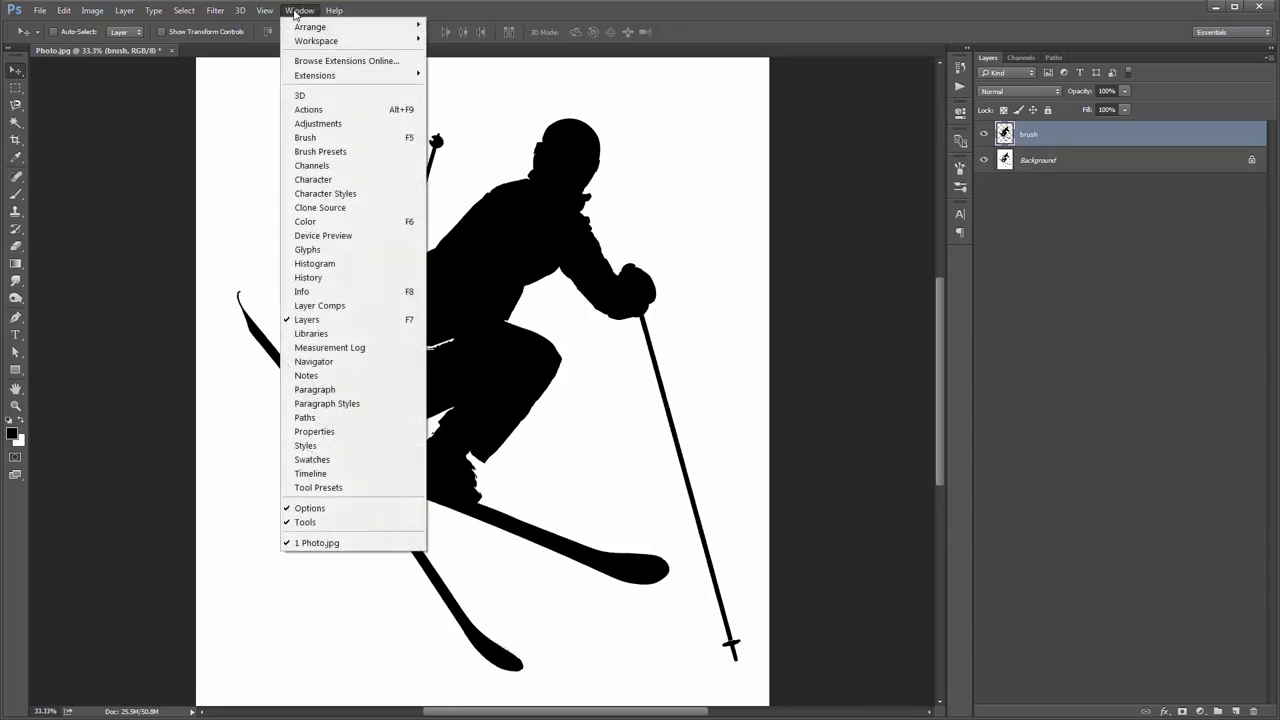
pyautogui.click(384, 117)
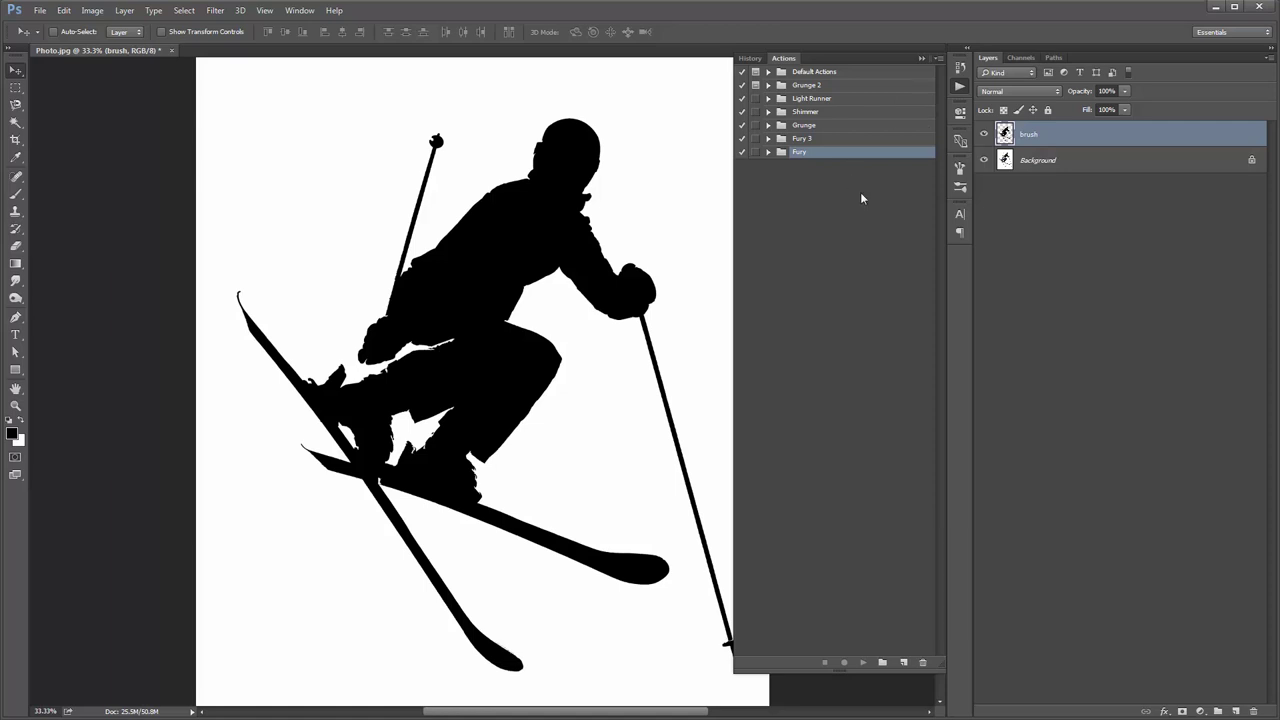
pyautogui.click(937, 59)
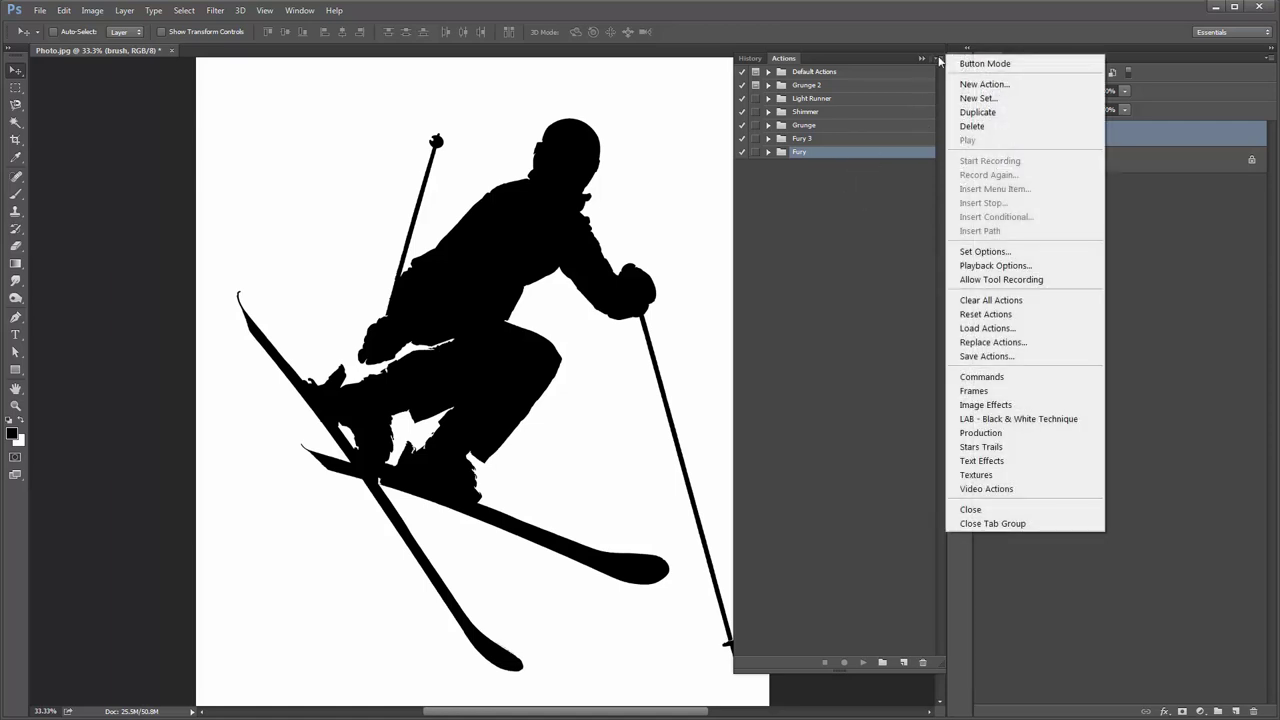
pyautogui.click(987, 328)
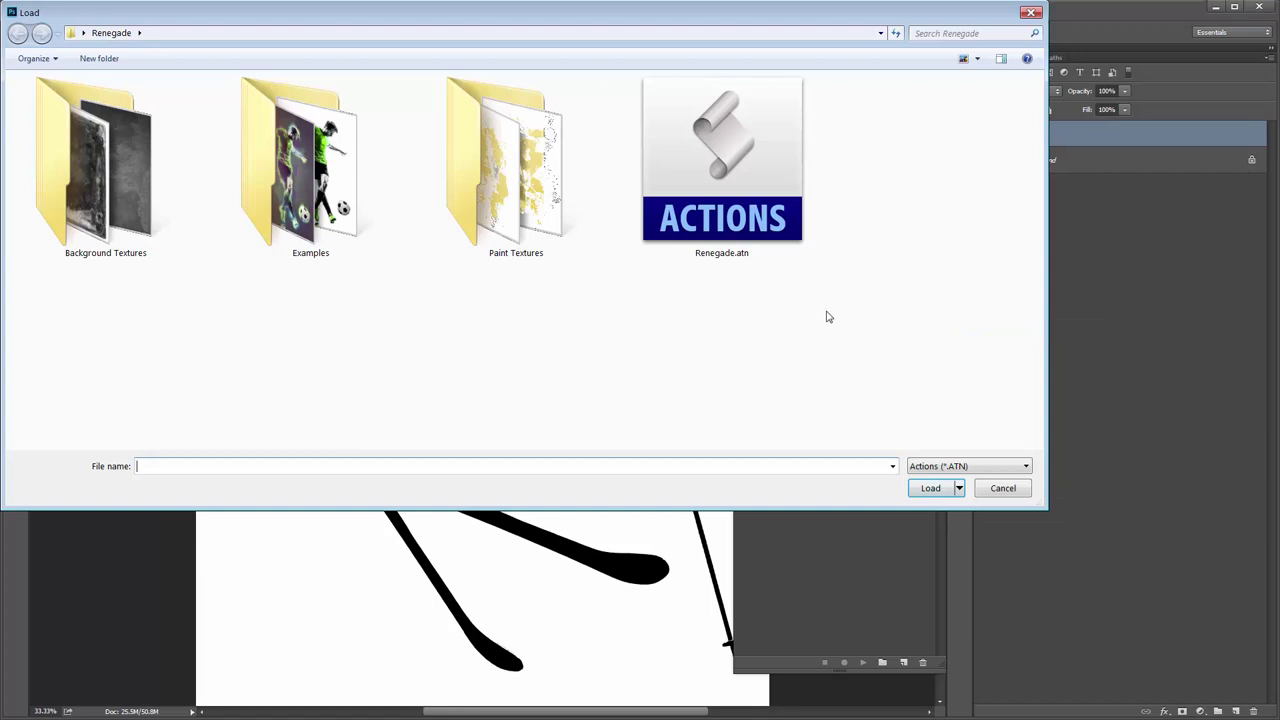
pyautogui.click(763, 189)
pyautogui.doubleClick(763, 189)
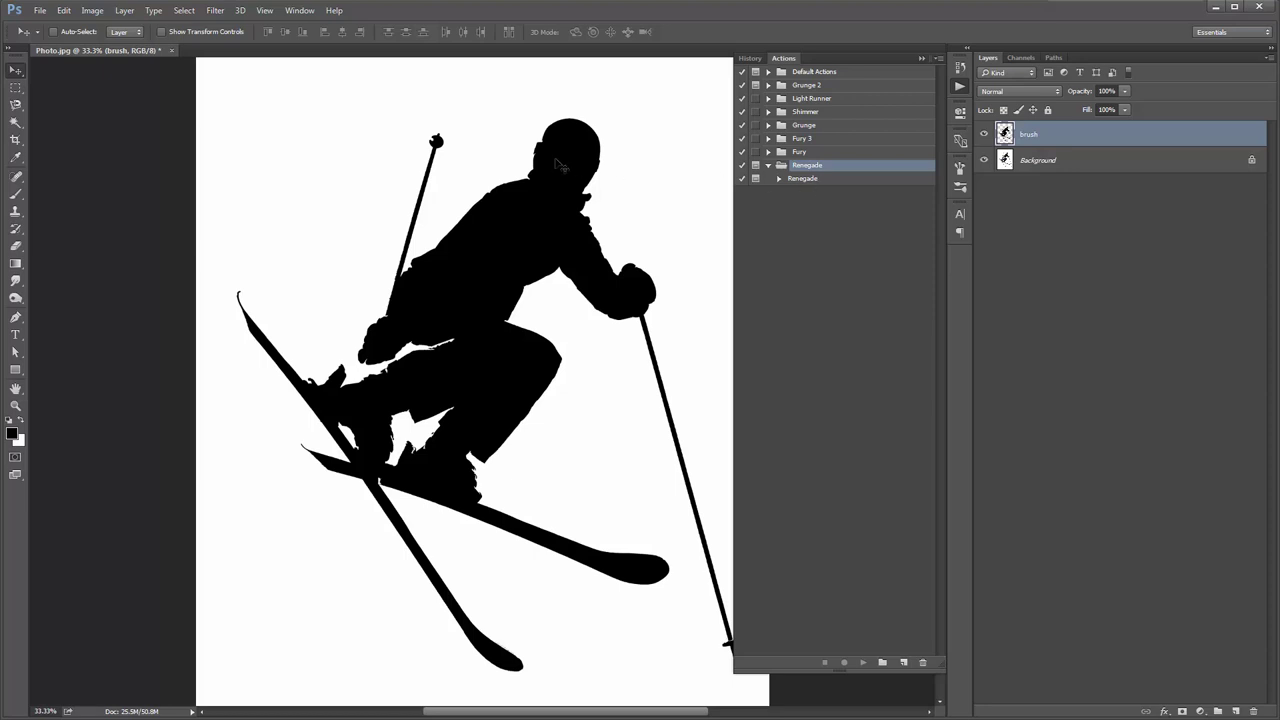
# Check that the Brush tool uses Normal mode at 100% opacity, and purge all stored undo and history data
pyautogui.press('b')
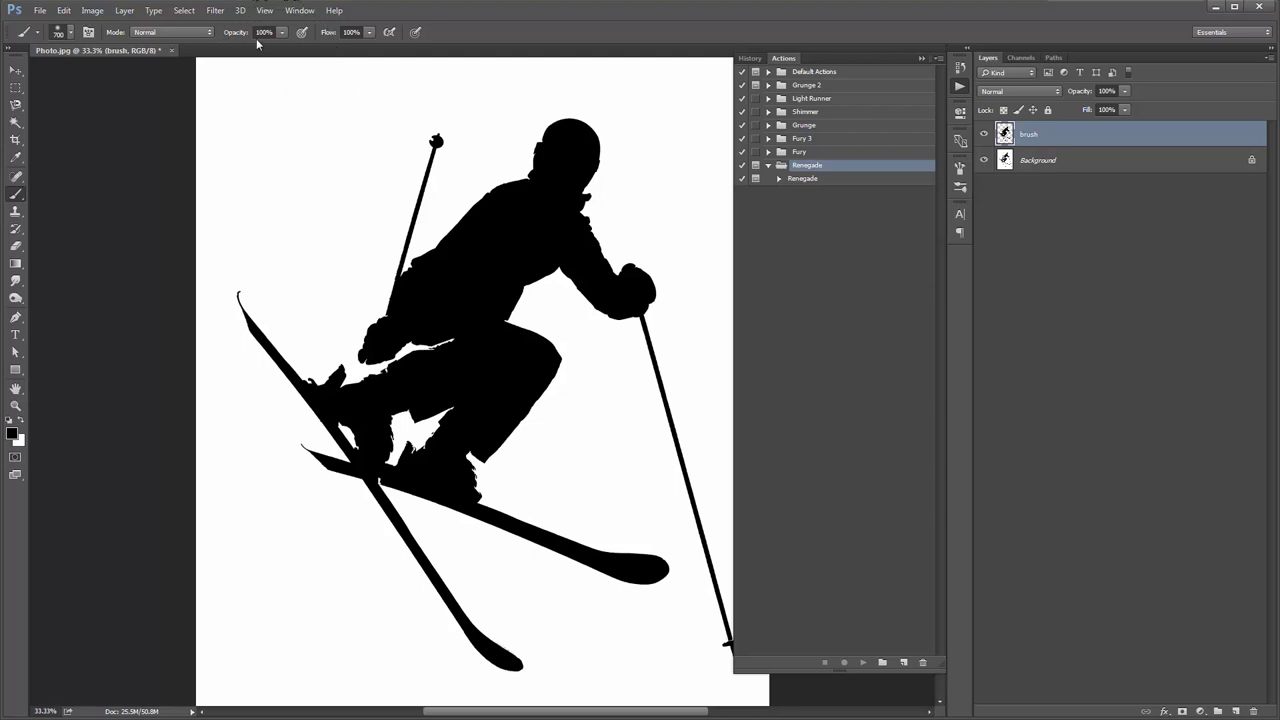
pyautogui.moveTo(239, 36); pyautogui.dragTo(230, 36)
pyautogui.click(63, 10)
pyautogui.moveTo(110, 409)
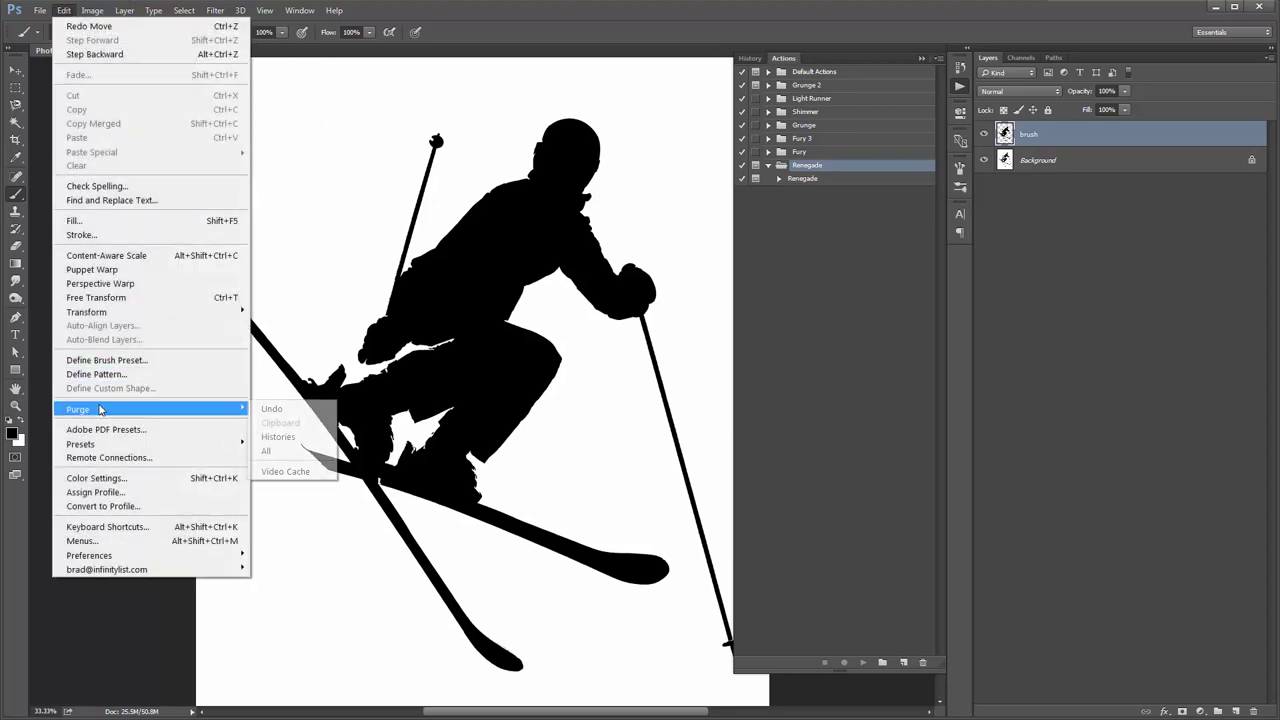
pyautogui.click(296, 455)
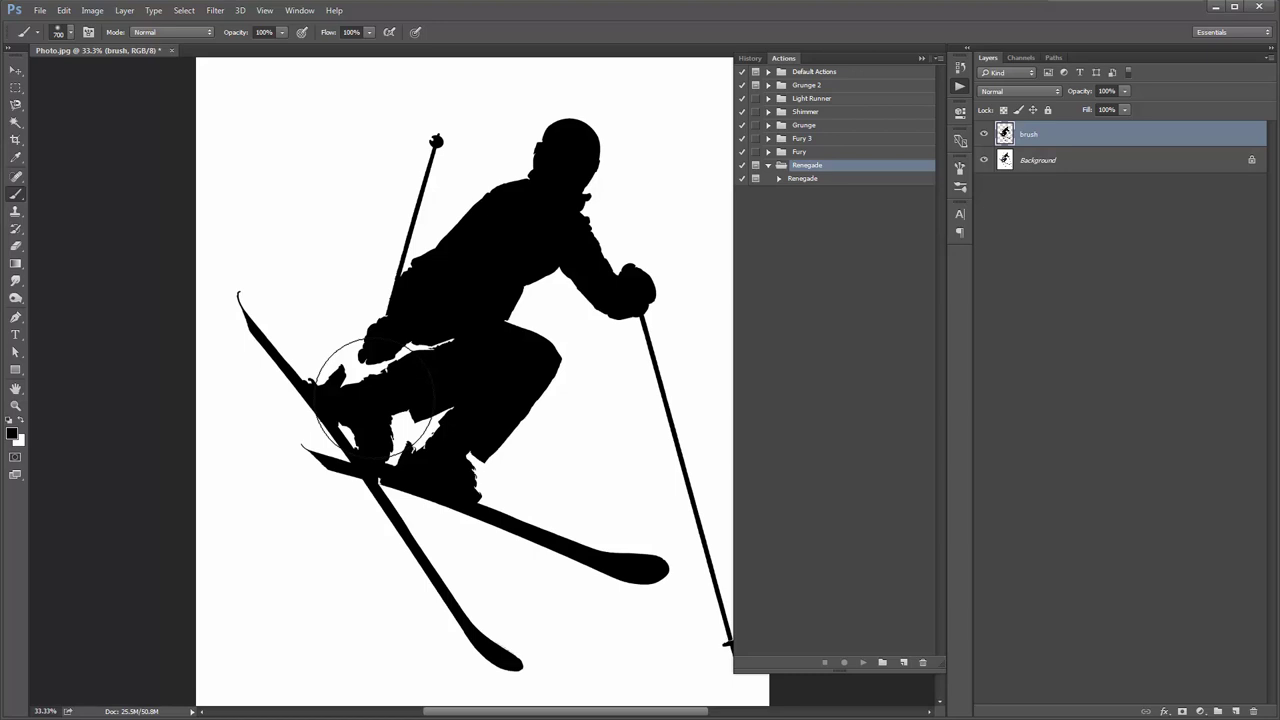
pyautogui.press('v')
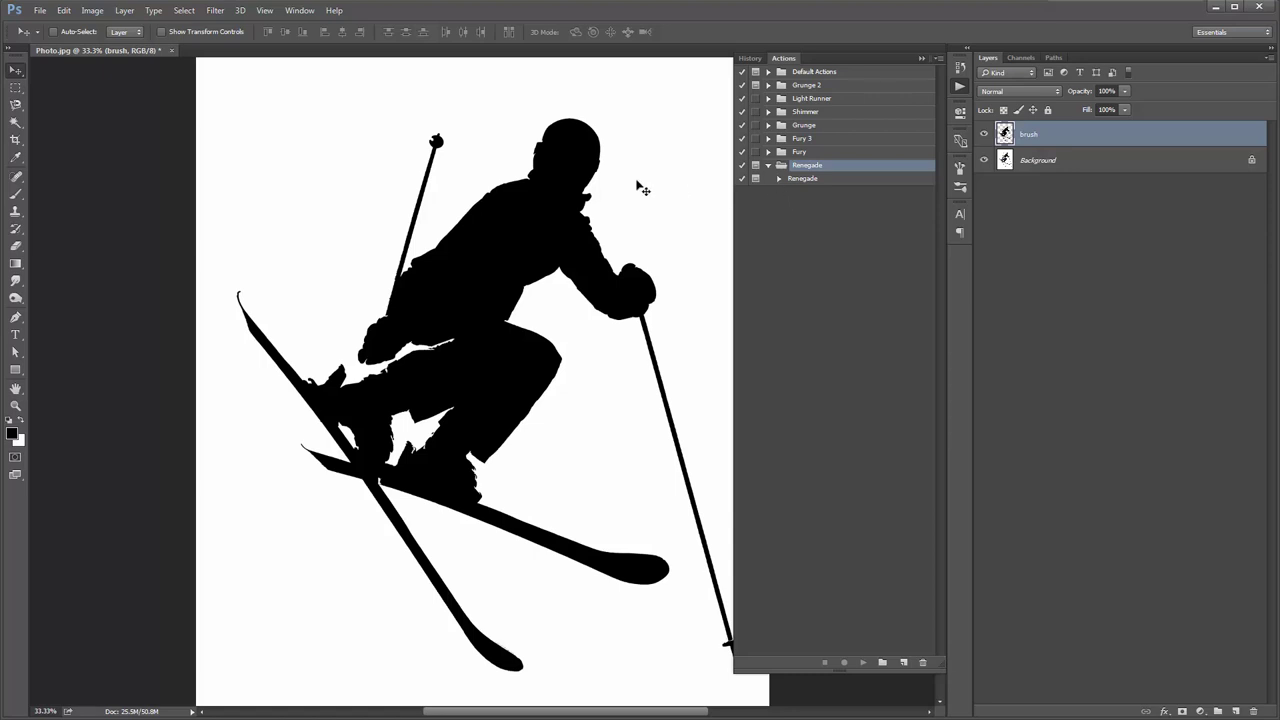
# Run the Renegade action from the Renegade set and continue past its message about choosing a background texture
pyautogui.click(779, 181)
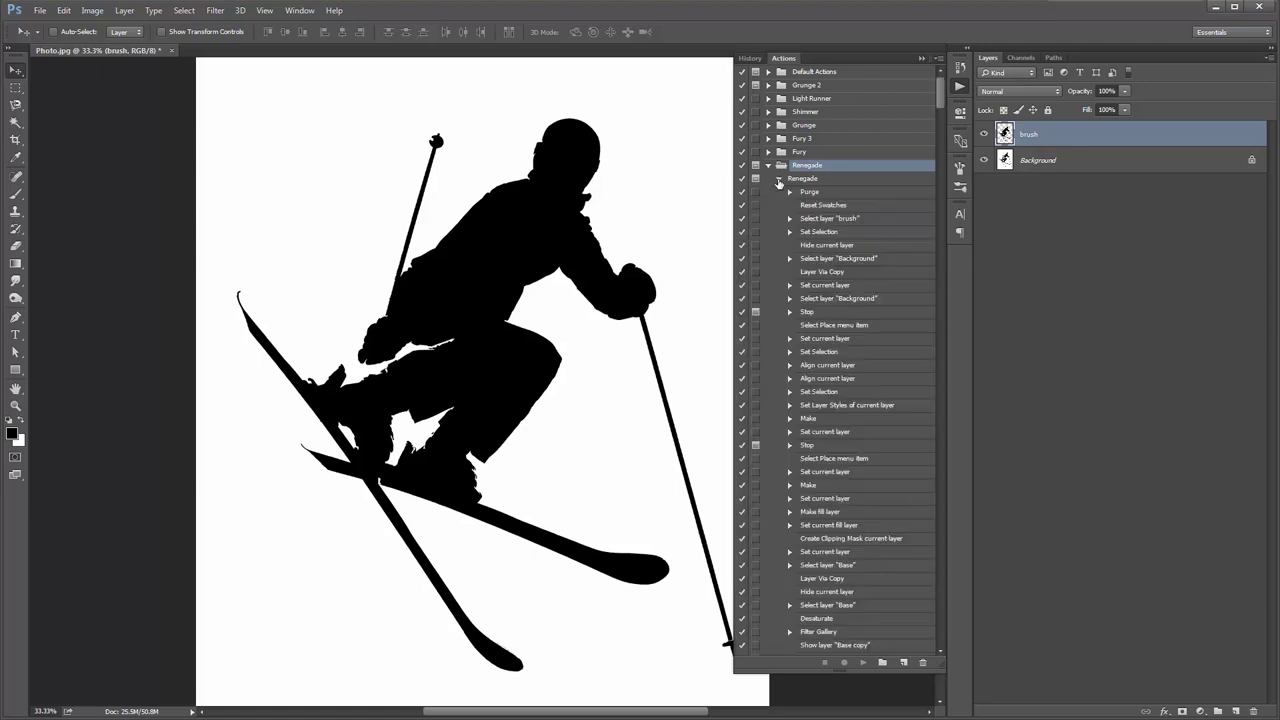
pyautogui.click(818, 179)
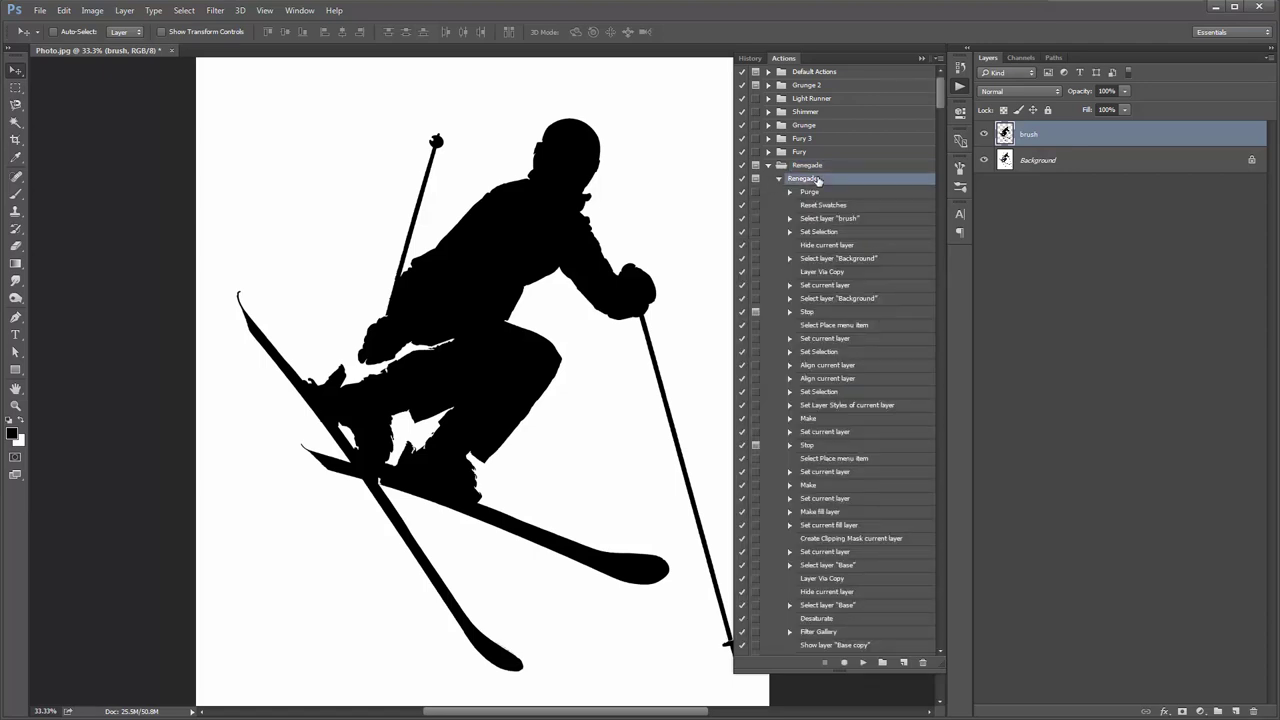
pyautogui.click(866, 663)
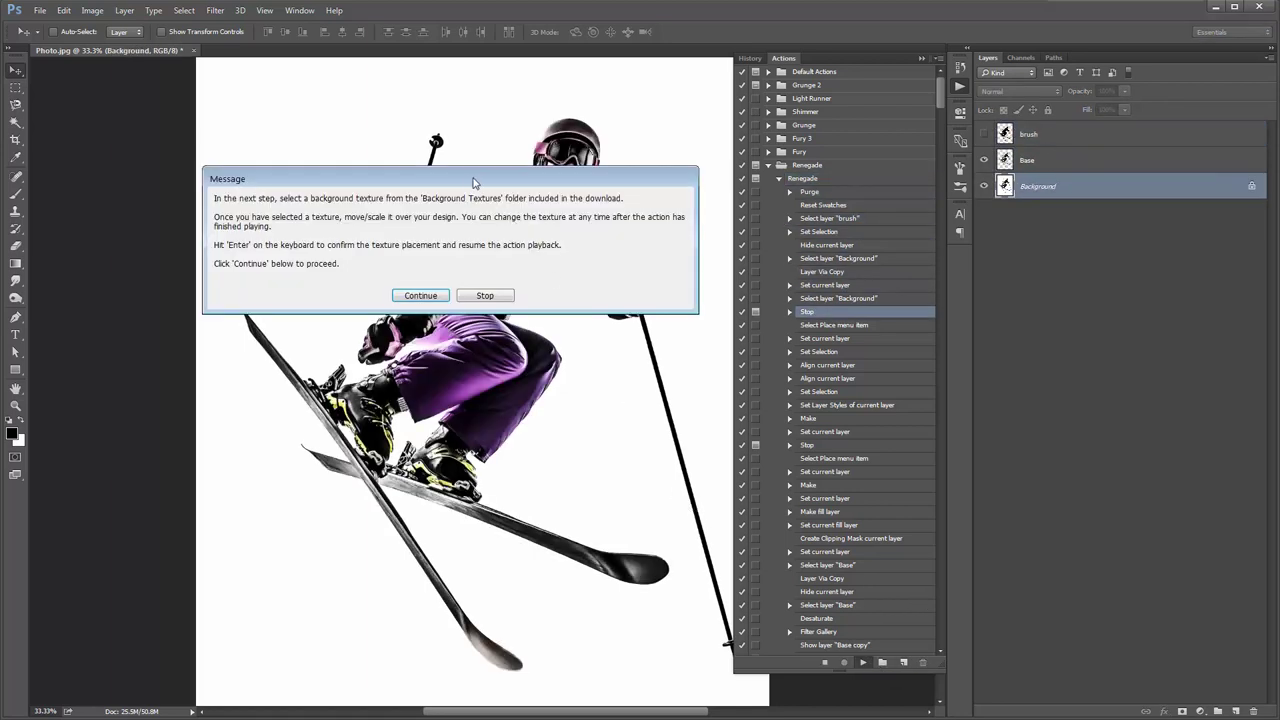
pyautogui.moveTo(472, 180)
pyautogui.mouseDown()
pyautogui.moveTo(497, 220)
pyautogui.moveTo(487, 184)
pyautogui.mouseUp()
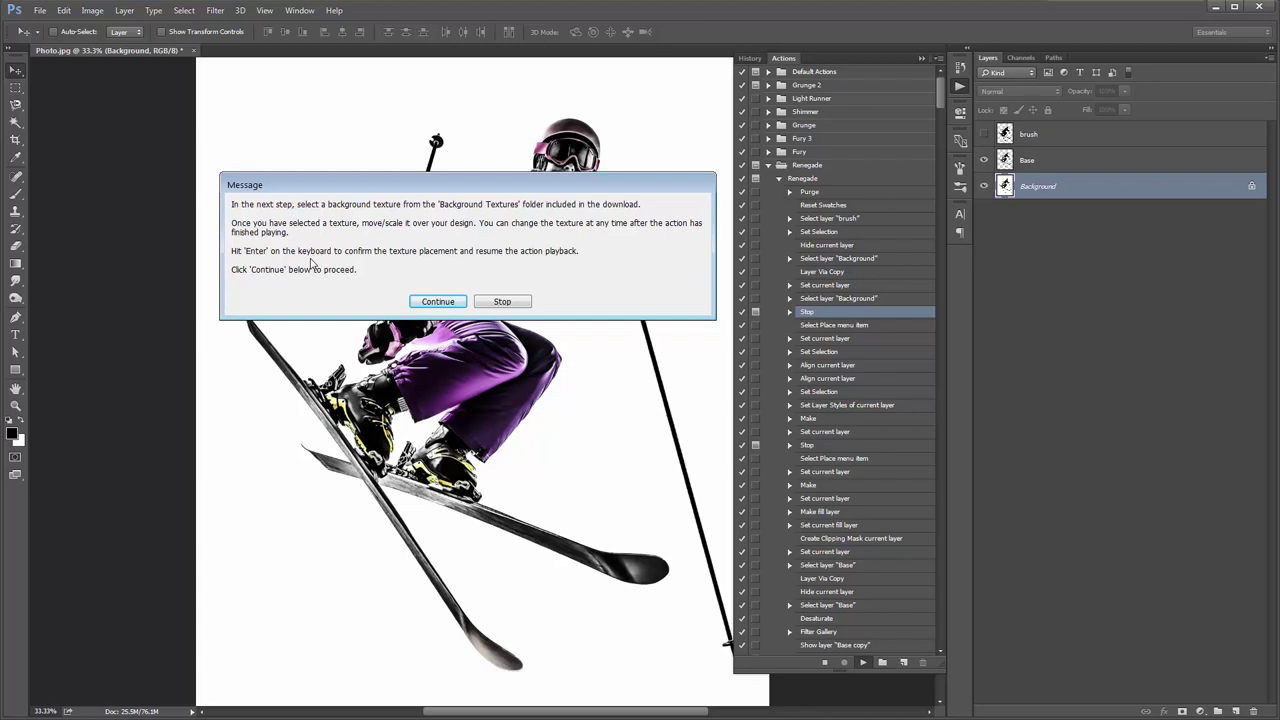
pyautogui.click(437, 302)
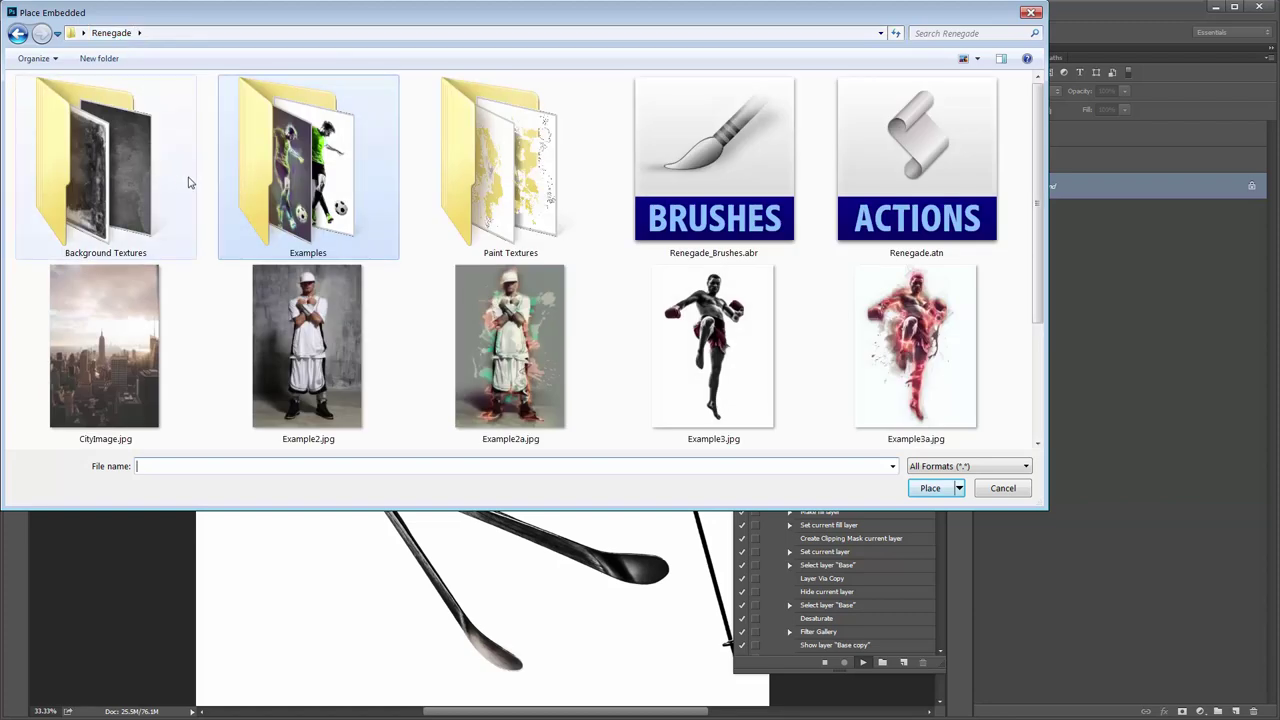
# Place 16.jpg from the Background Textures folder and scale it to about 24.15% so it covers the whole canvas
pyautogui.doubleClick(114, 166)
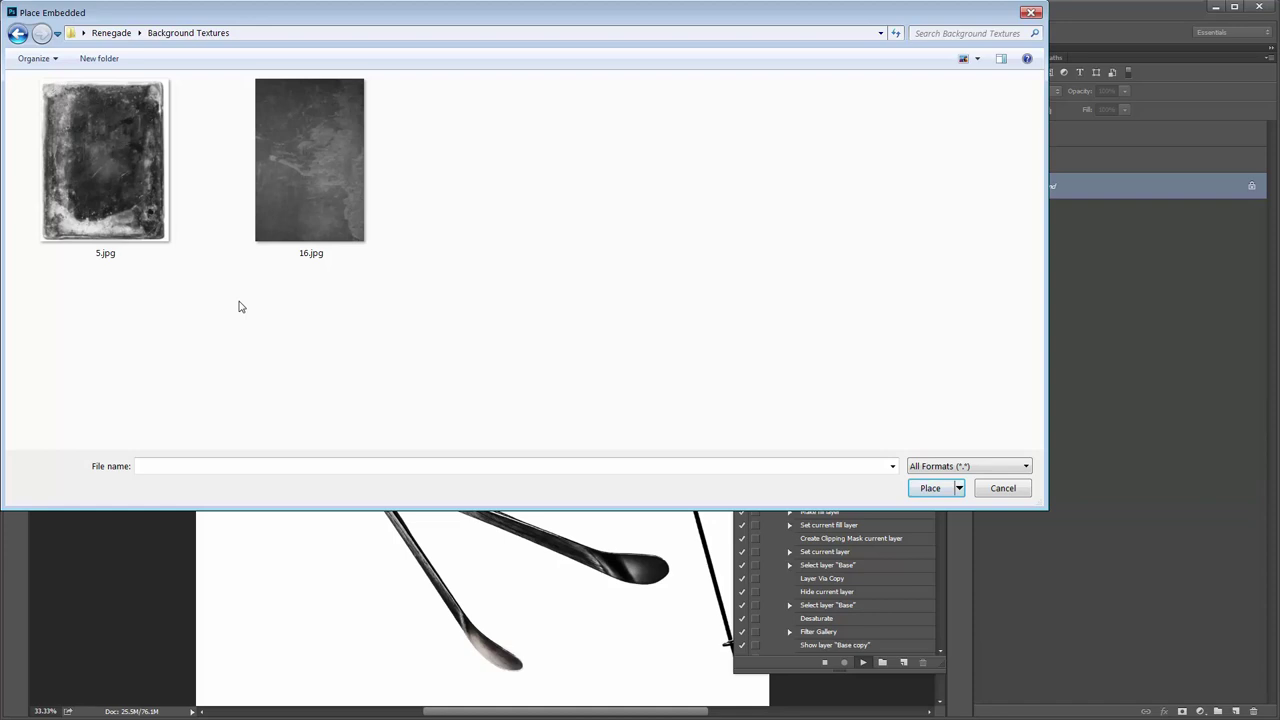
pyautogui.doubleClick(336, 197)
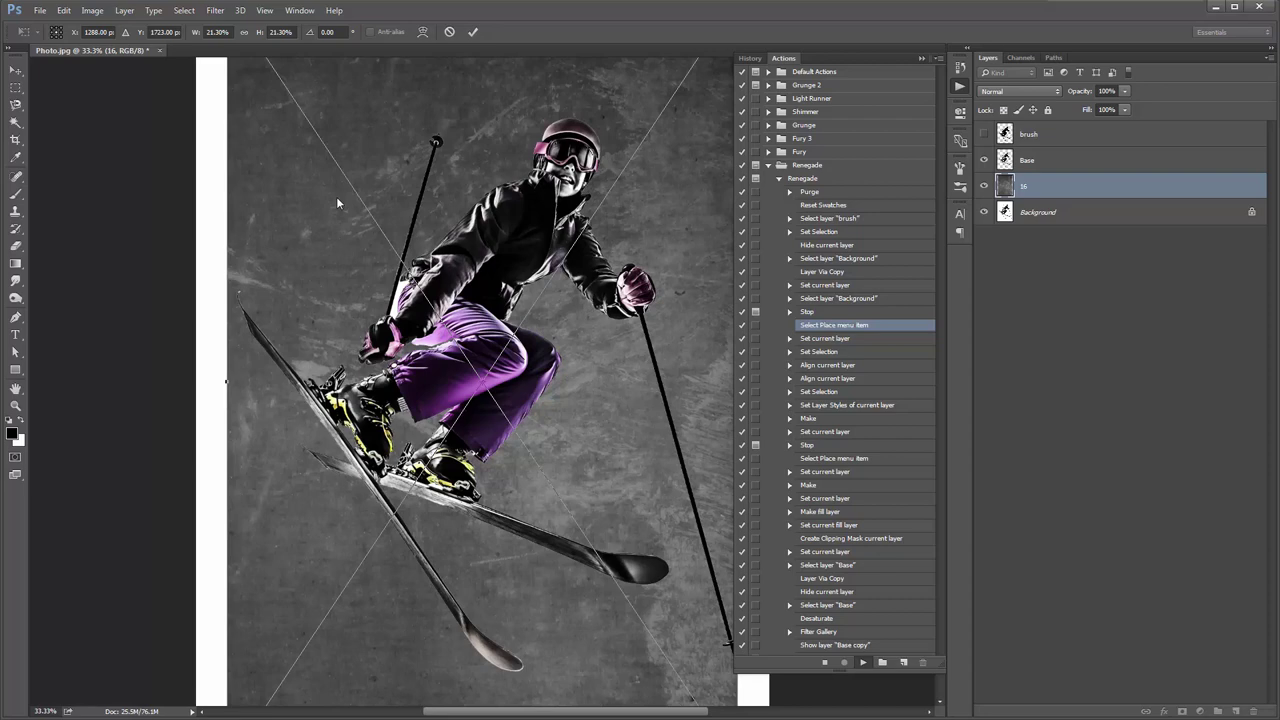
pyautogui.hotkey('ctrl', '-')
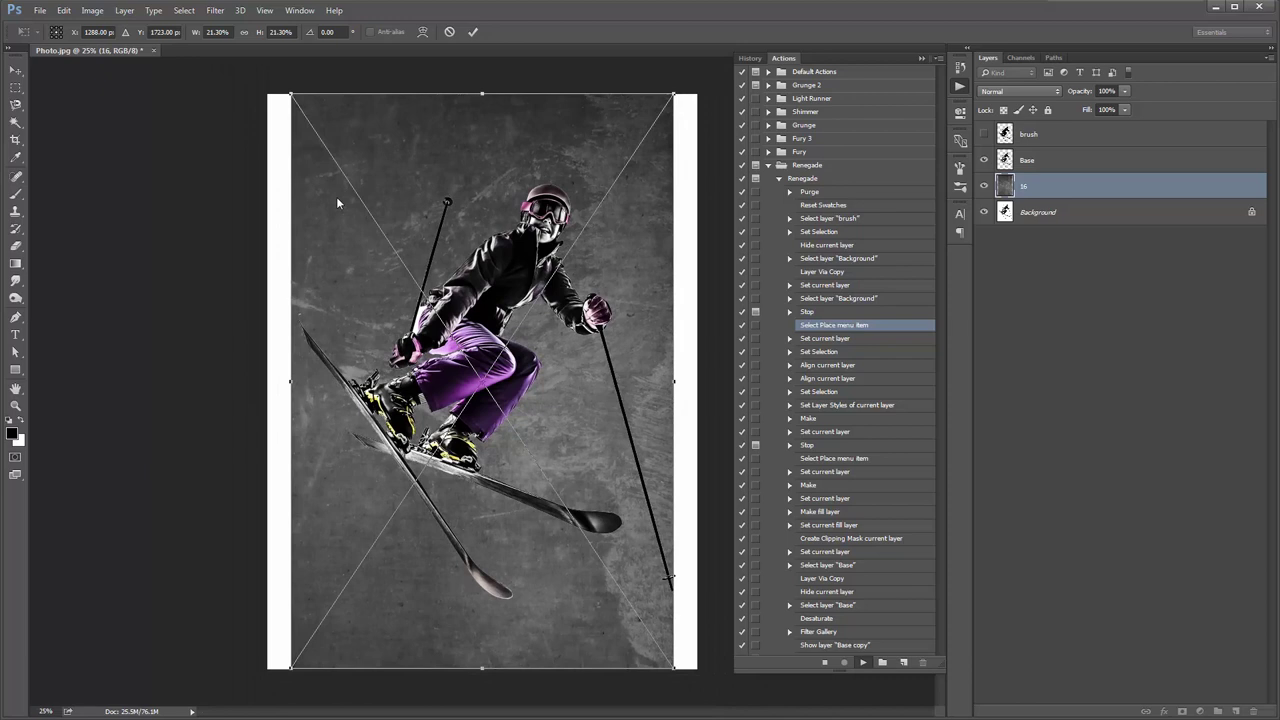
pyautogui.moveTo(291, 94); pyautogui.dragTo(264, 58)
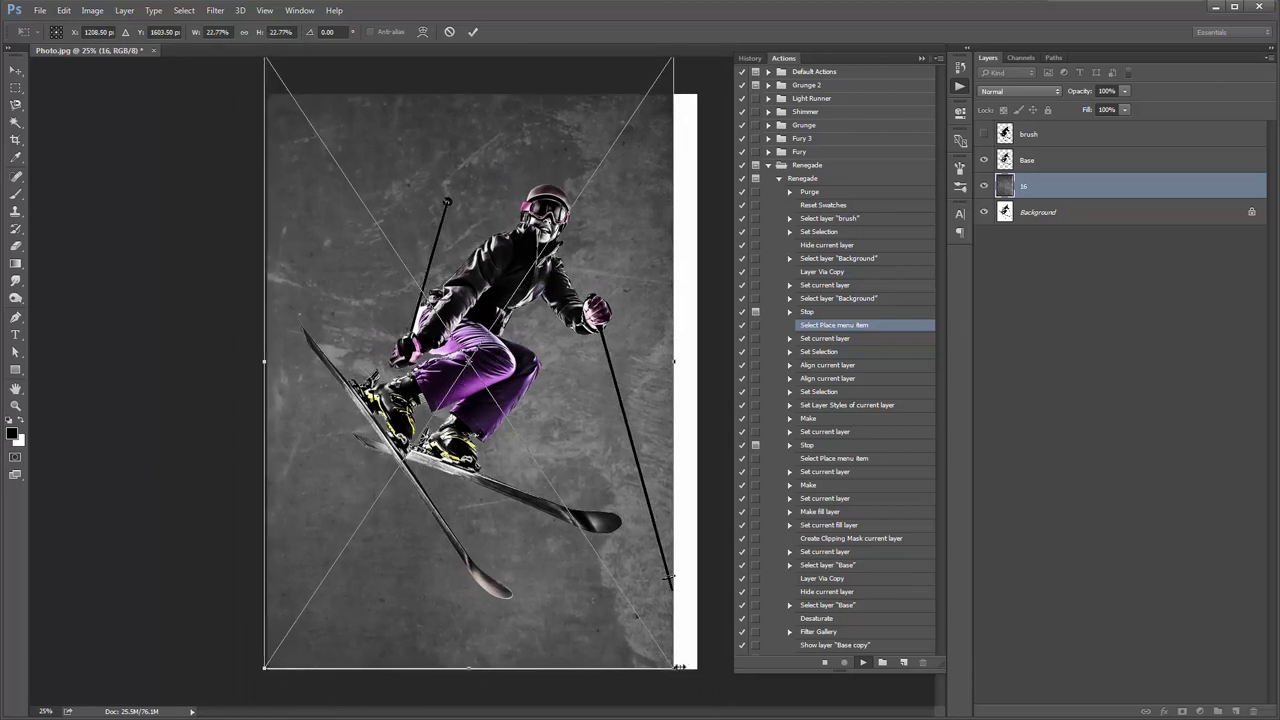
pyautogui.moveTo(674, 668); pyautogui.dragTo(708, 698)
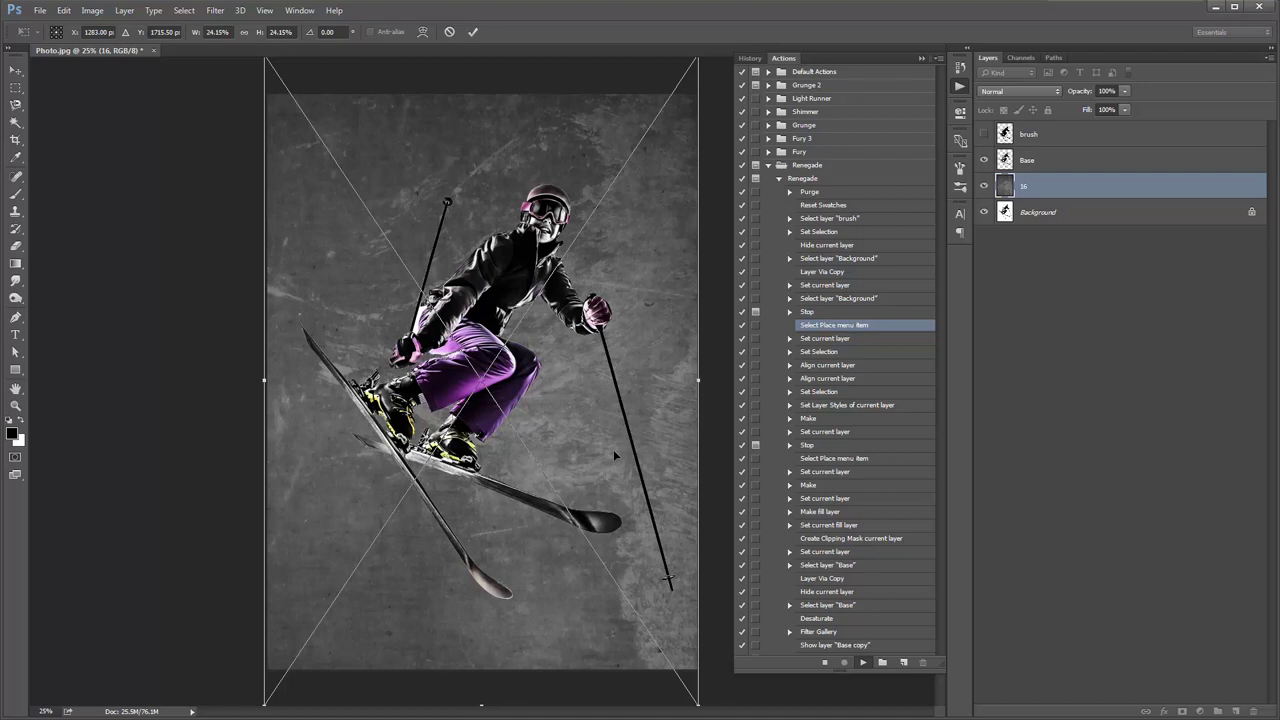
pyautogui.press('Return')
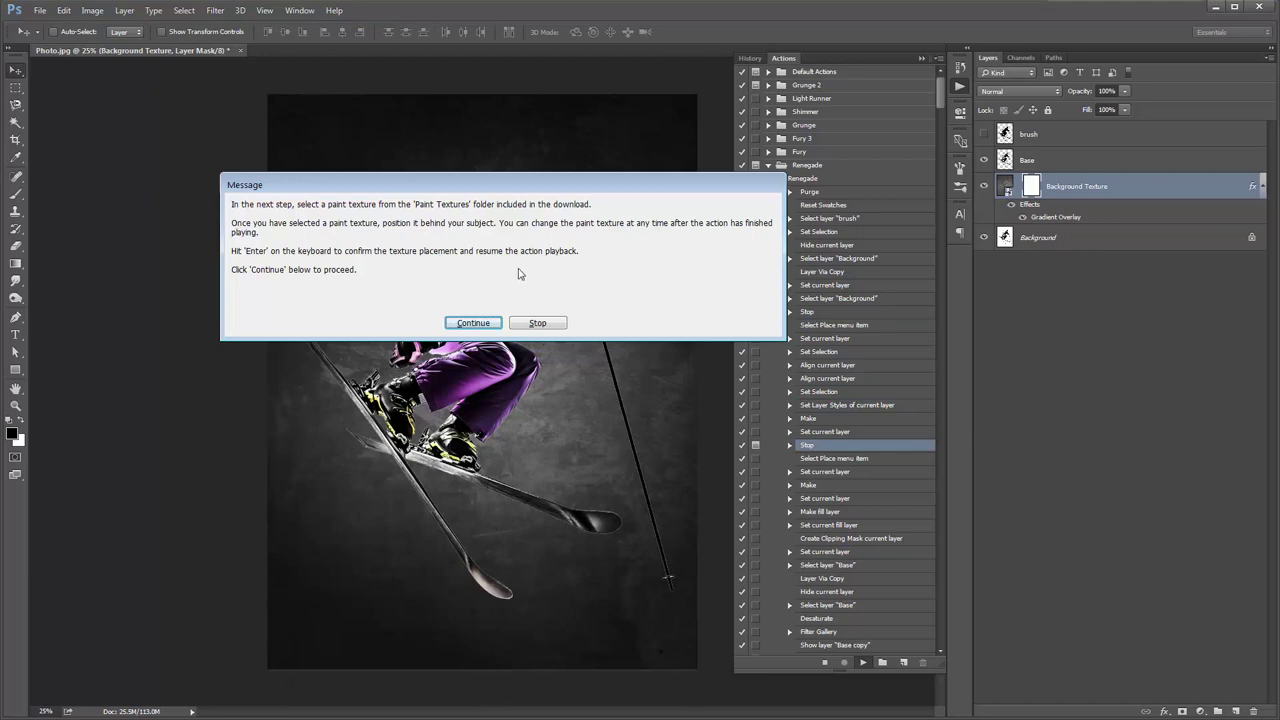
# Continue the action to its paint texture stage and place 8.png from the Paint Textures folder
pyautogui.moveTo(490, 184); pyautogui.dragTo(457, 250)
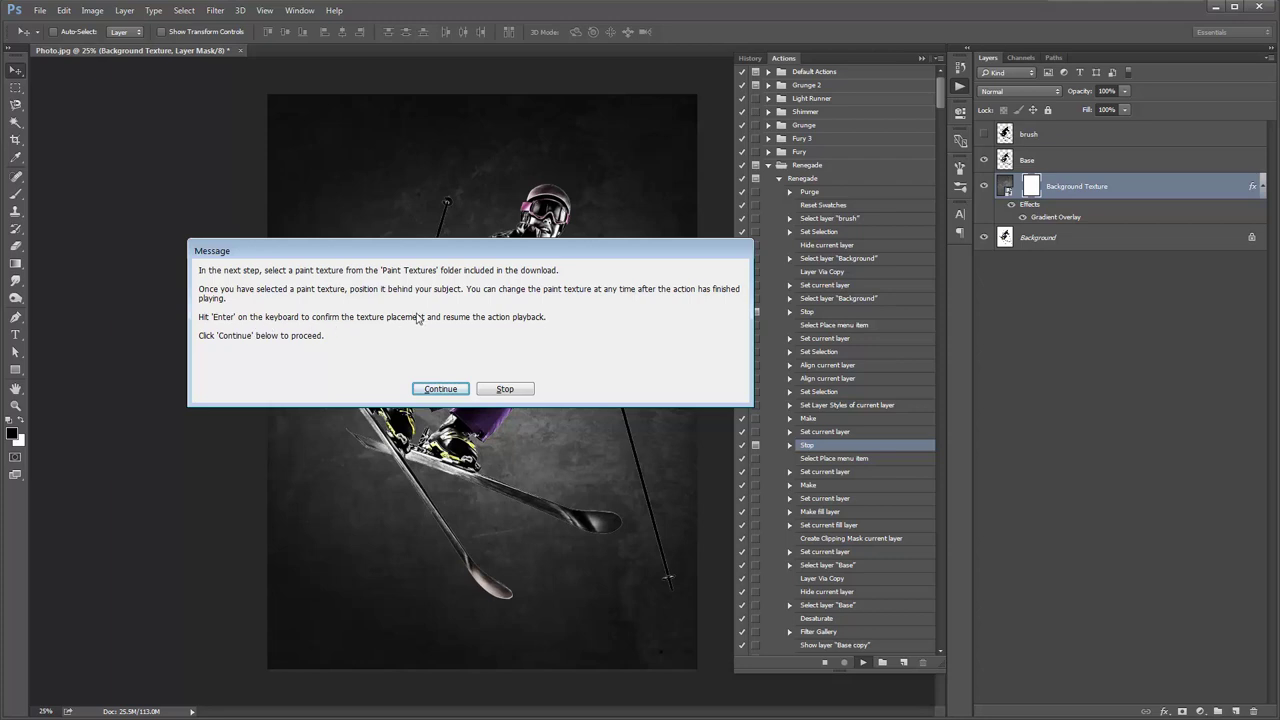
pyautogui.moveTo(568, 251); pyautogui.dragTo(570, 239)
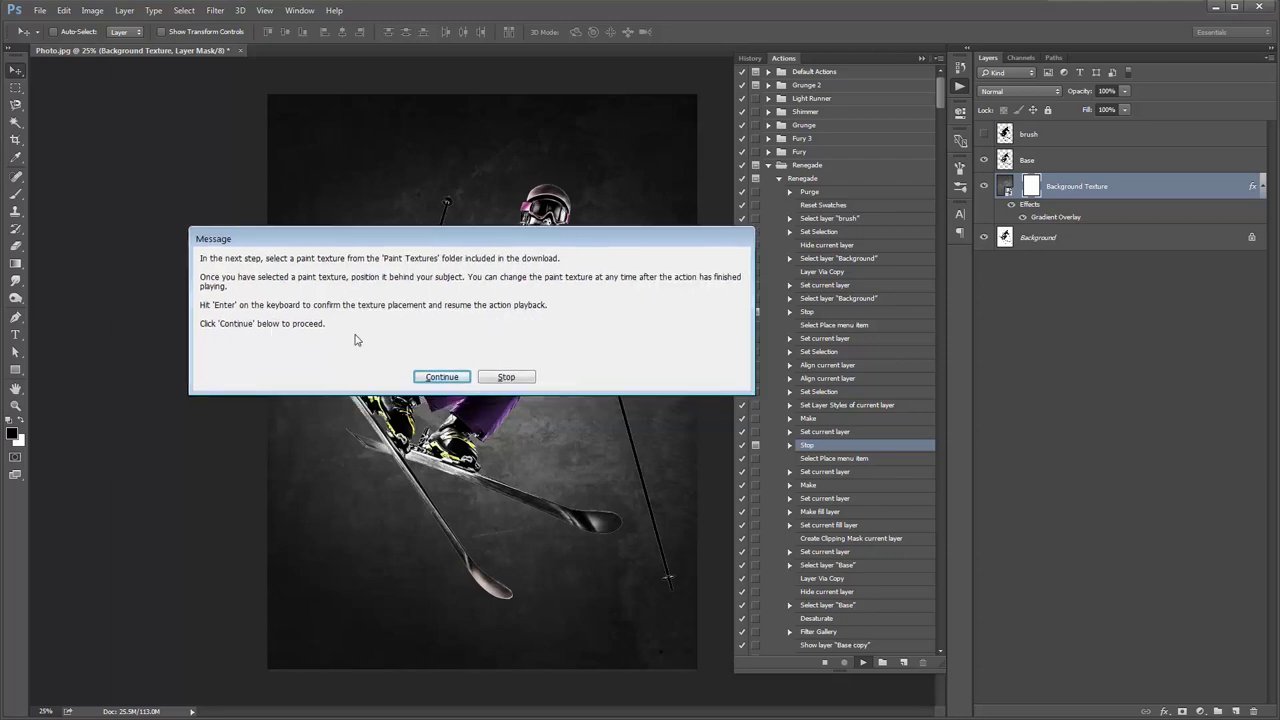
pyautogui.click(443, 379)
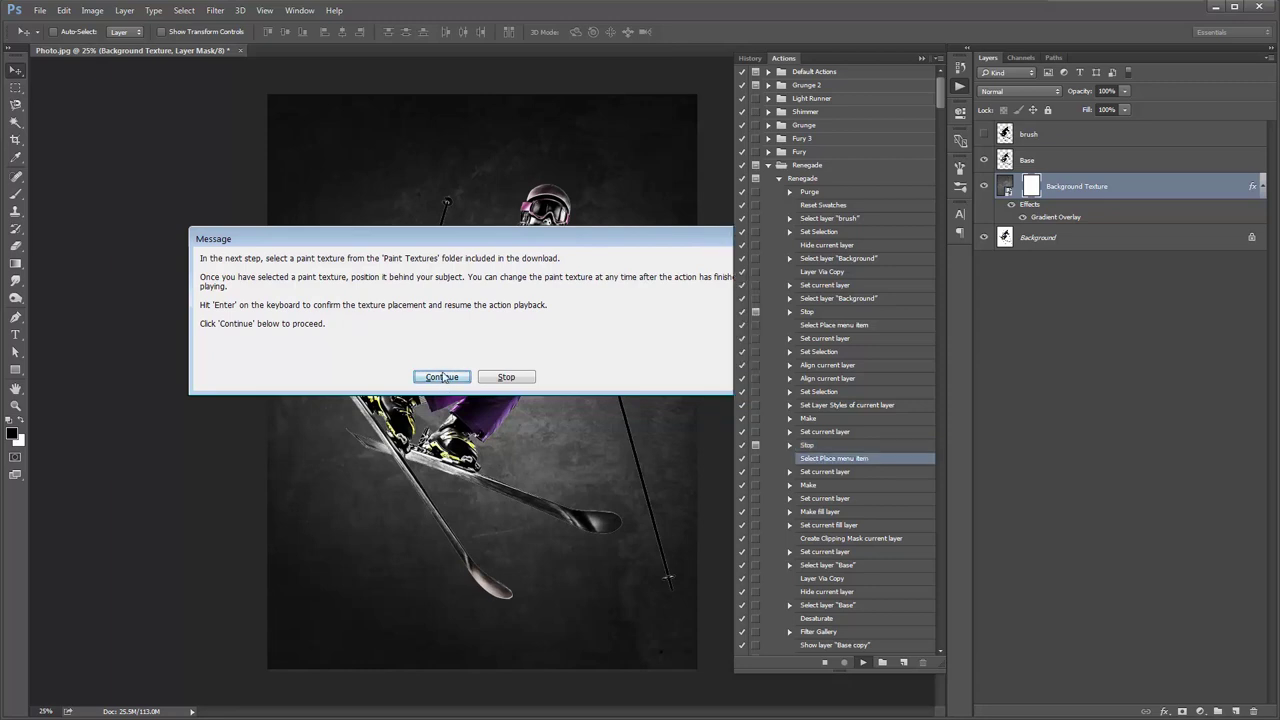
pyautogui.click(111, 33)
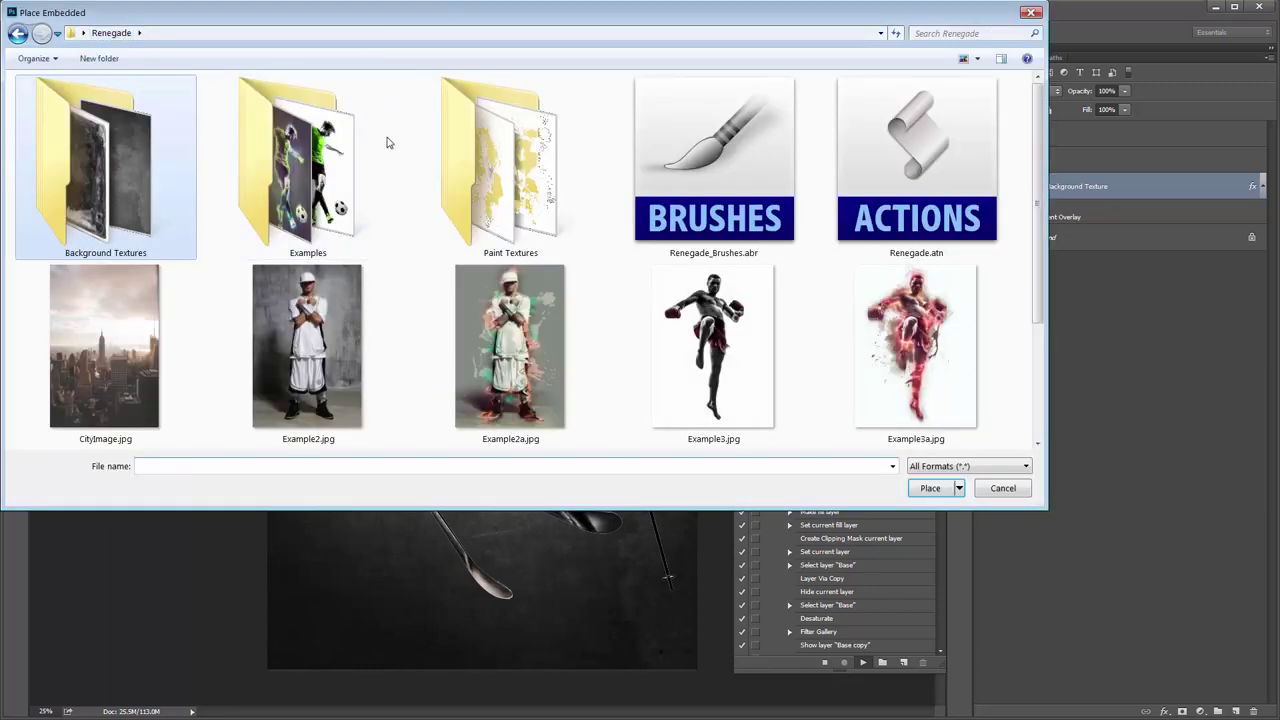
pyautogui.doubleClick(537, 178)
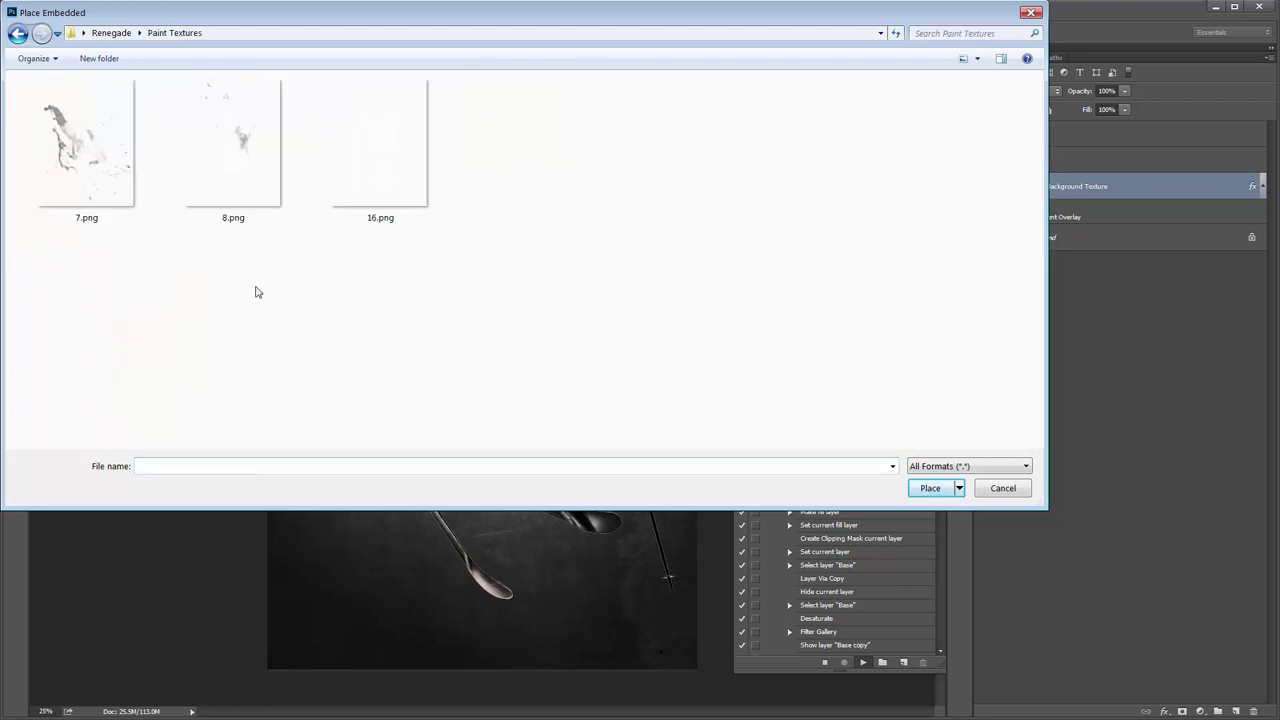
pyautogui.click(253, 186)
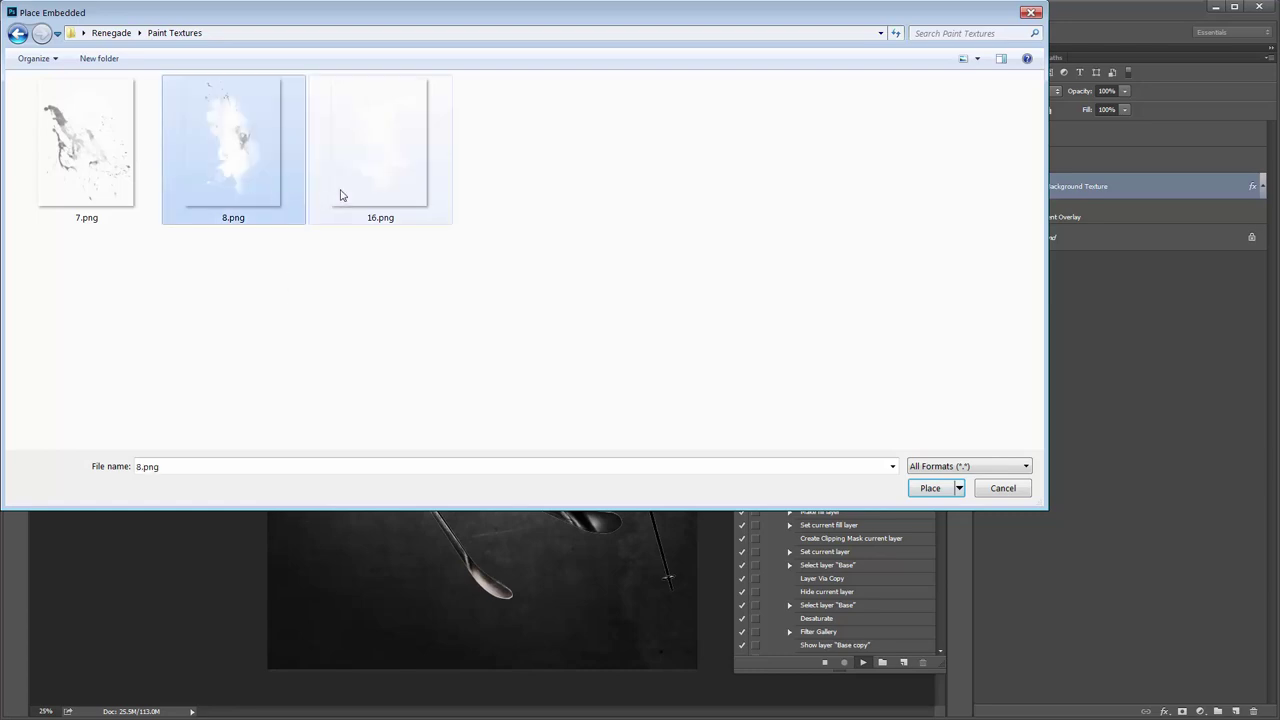
pyautogui.click(343, 194)
pyautogui.doubleClick(243, 181)
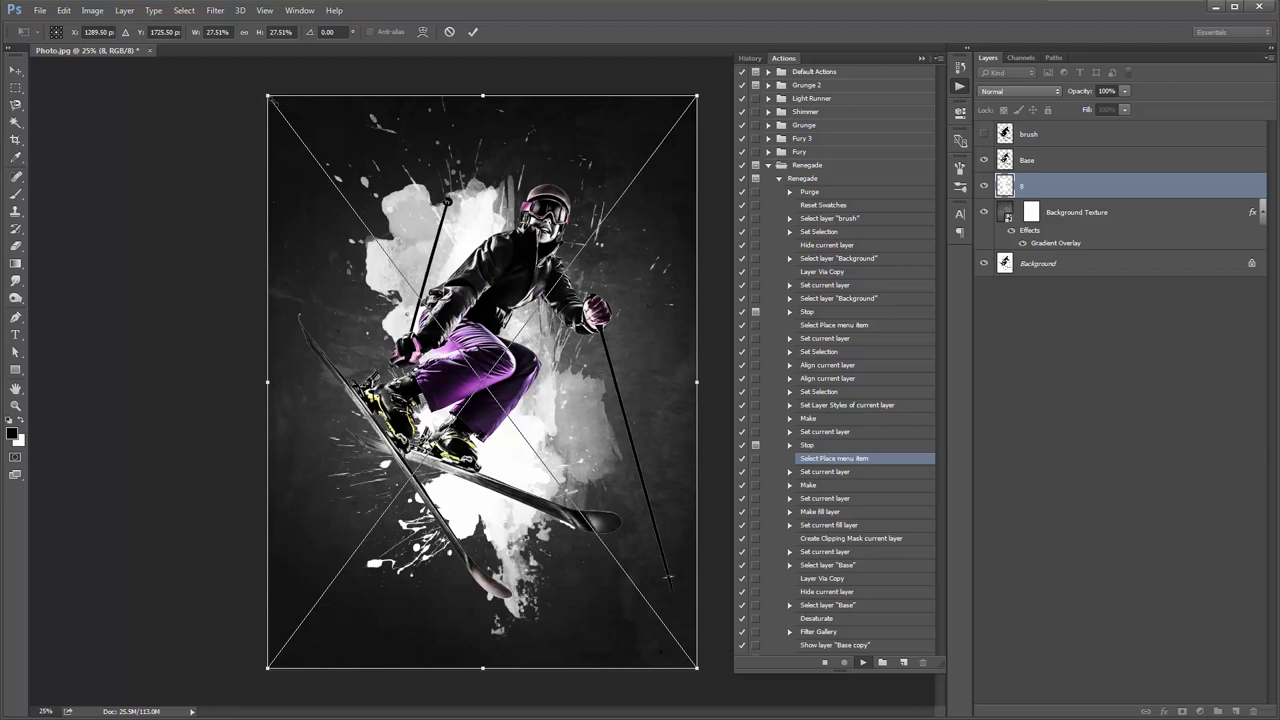
# Scale the paint texture to about 21.27%, rotate it about 24.57°, position it behind the skier's upper body, and commit the placement
pyautogui.moveTo(267, 95); pyautogui.dragTo(324, 180)
pyautogui.moveTo(655, 185); pyautogui.dragTo(712, 256)
pyautogui.moveTo(568, 222); pyautogui.dragTo(560, 200)
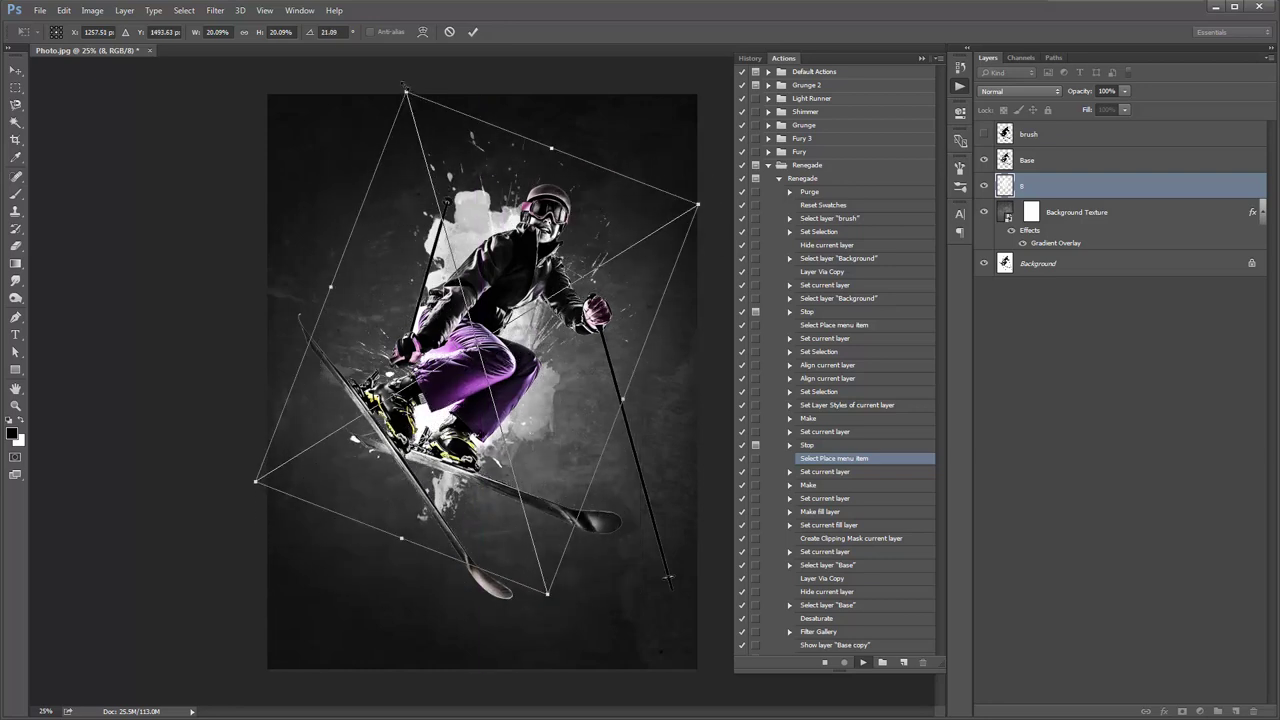
pyautogui.moveTo(409, 112); pyautogui.dragTo(401, 72)
pyautogui.moveTo(305, 118); pyautogui.dragTo(262, 106)
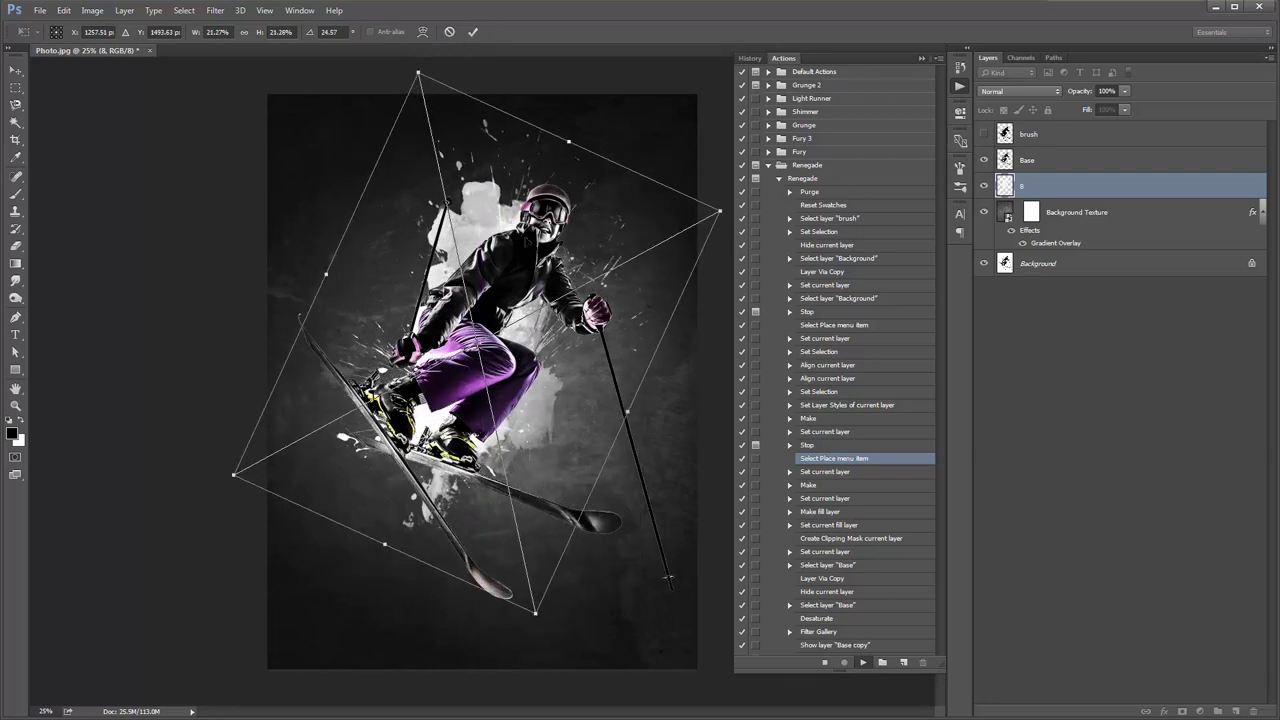
pyautogui.moveTo(547, 219); pyautogui.dragTo(545, 199)
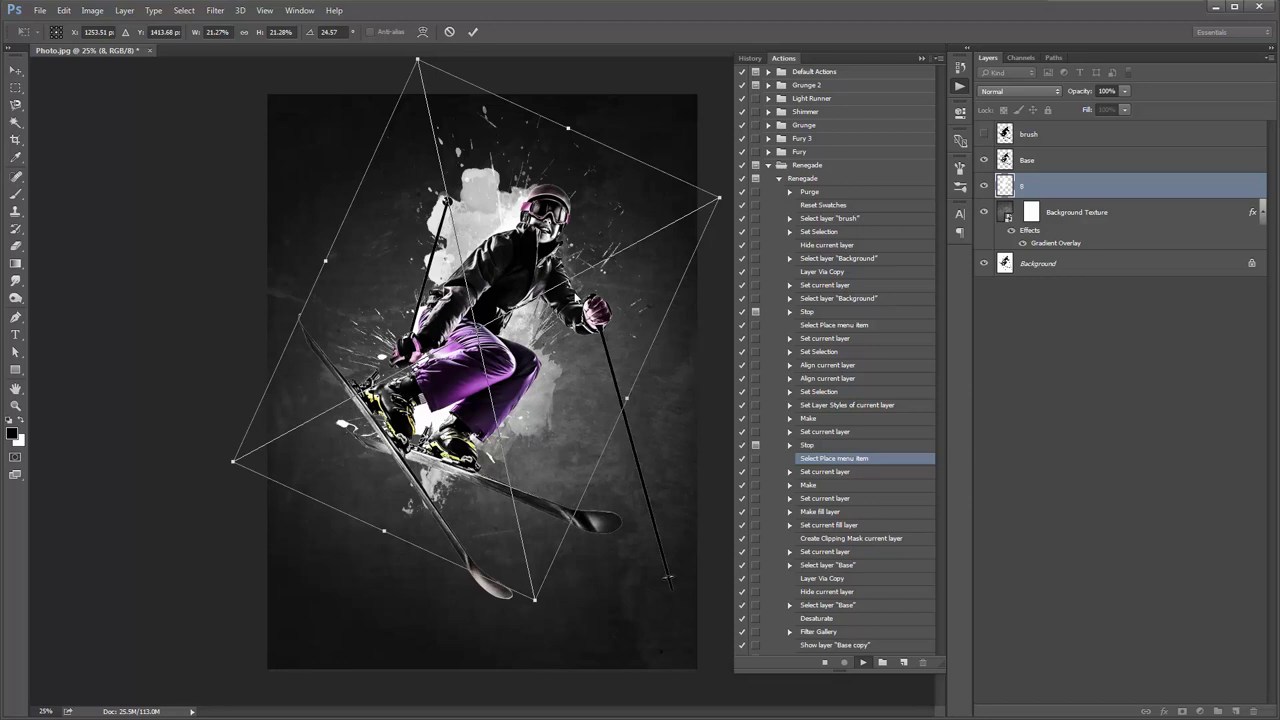
pyautogui.hotkey('alt', 'space')
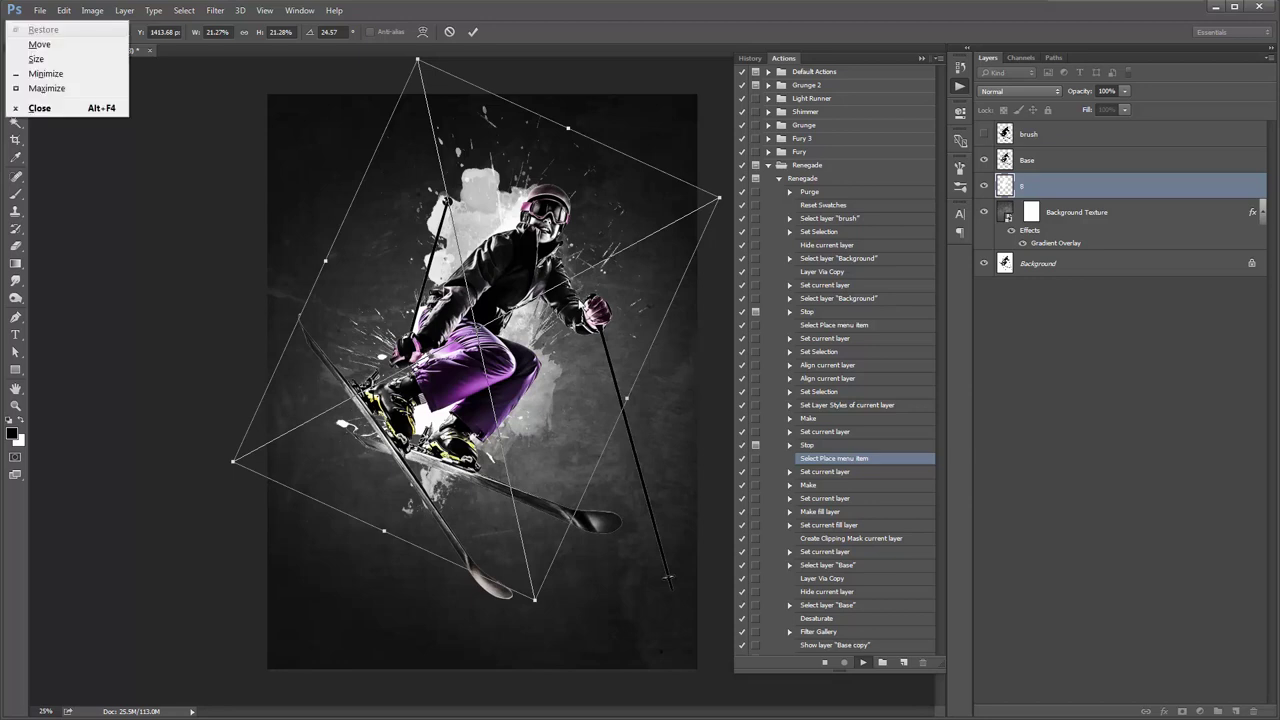
pyautogui.press('Escape')
pyautogui.press('Return')
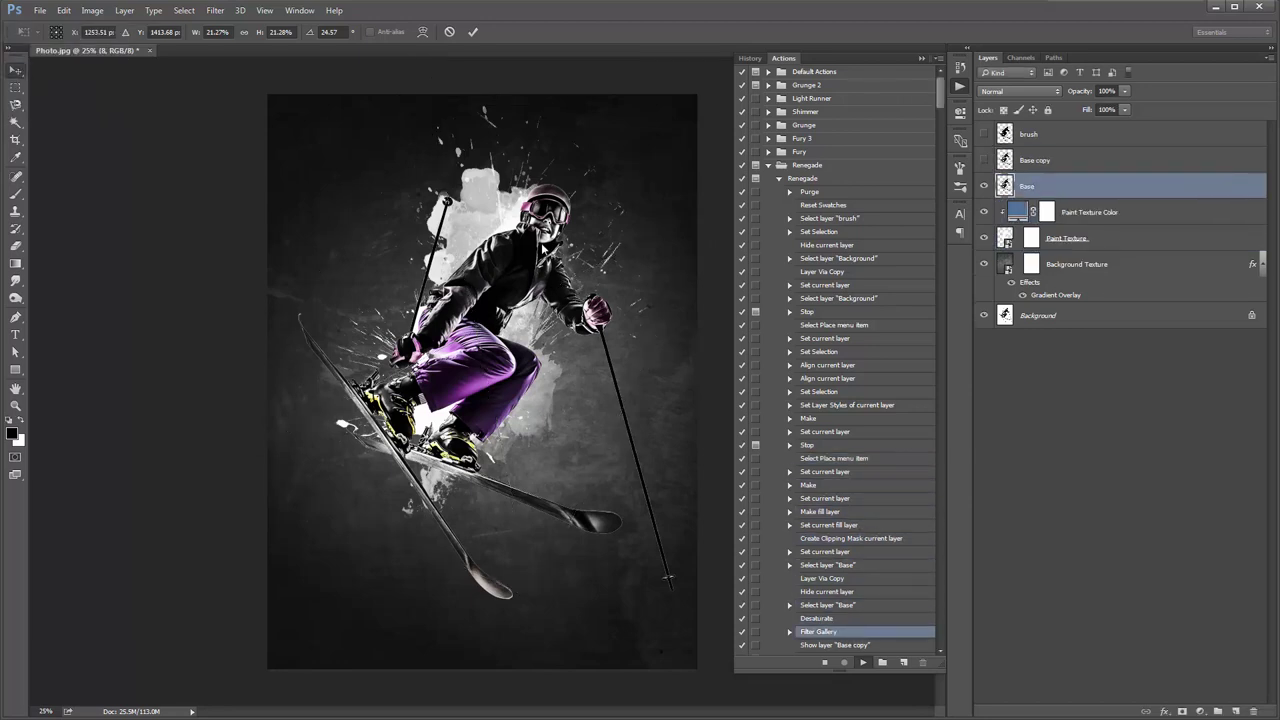
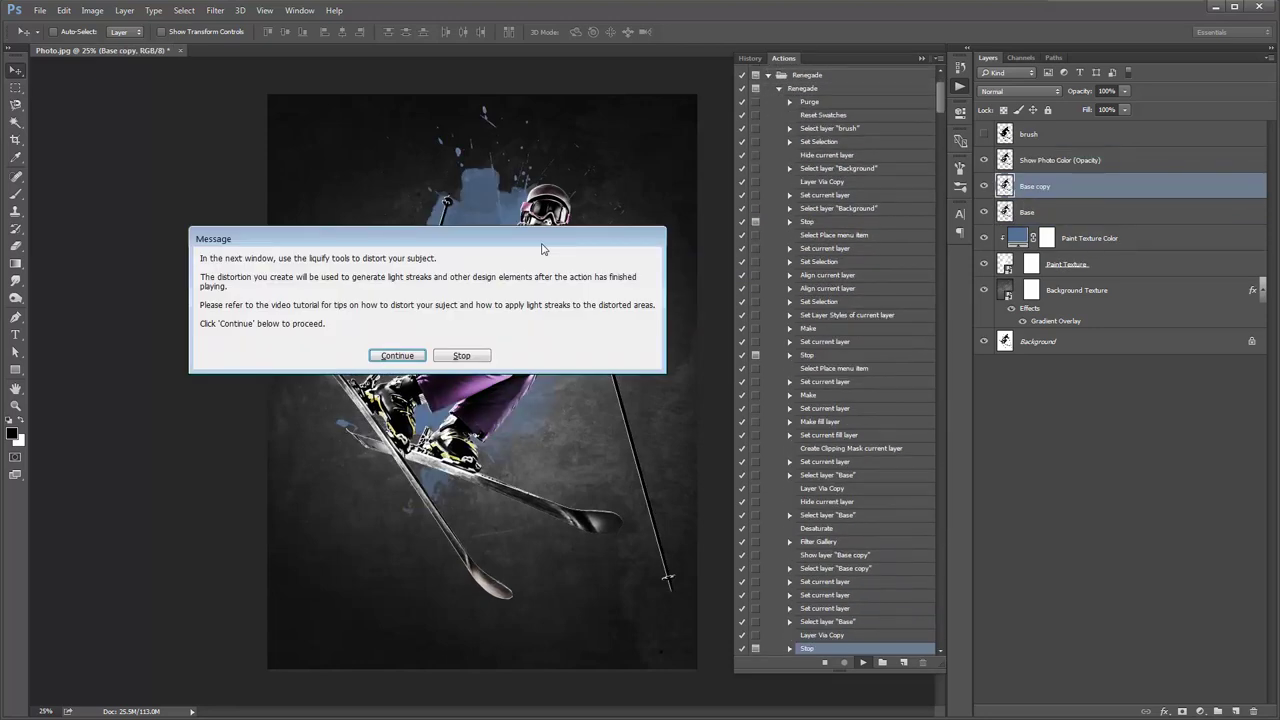
# Continue the action into Liquify and restore the skier to its undistorted shape
pyautogui.moveTo(542, 248); pyautogui.dragTo(546, 235)
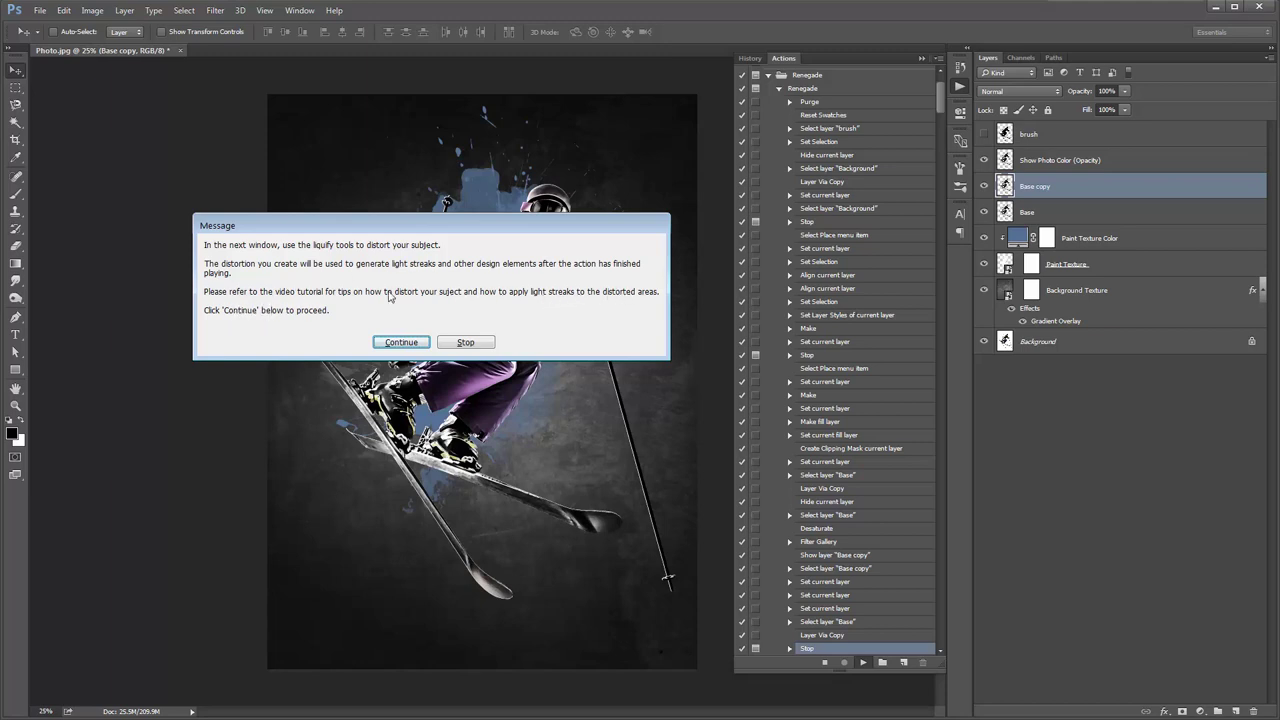
pyautogui.click(398, 343)
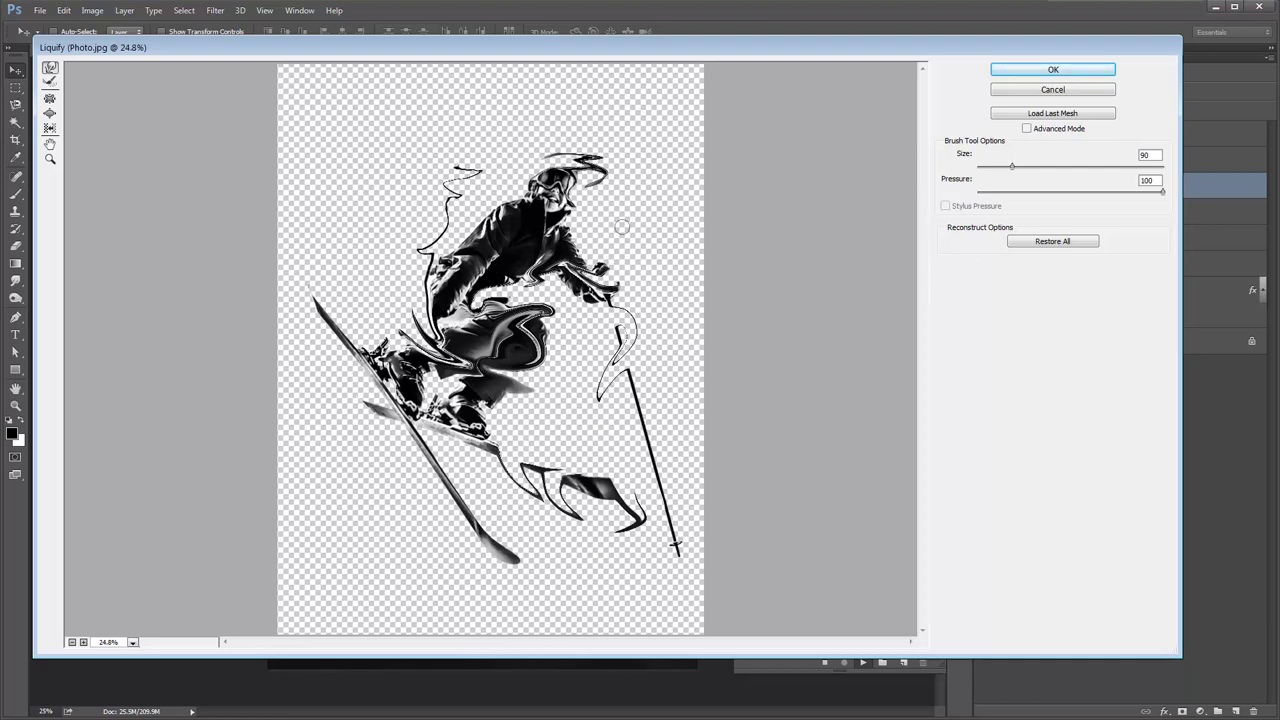
pyautogui.click(1050, 242)
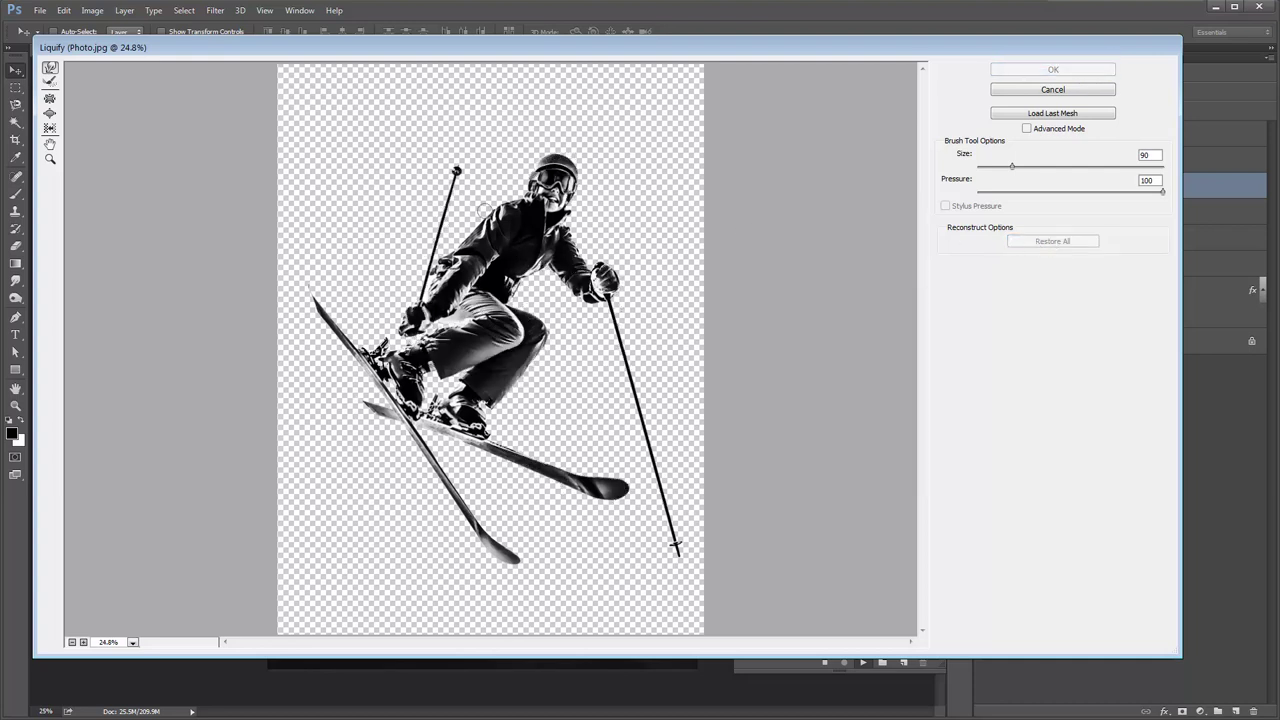
# Warp the skier's rear shoulder, sleeve, glove and the adjoining ski pole into wavy streaks with a size 90 brush
pyautogui.click(85, 642)
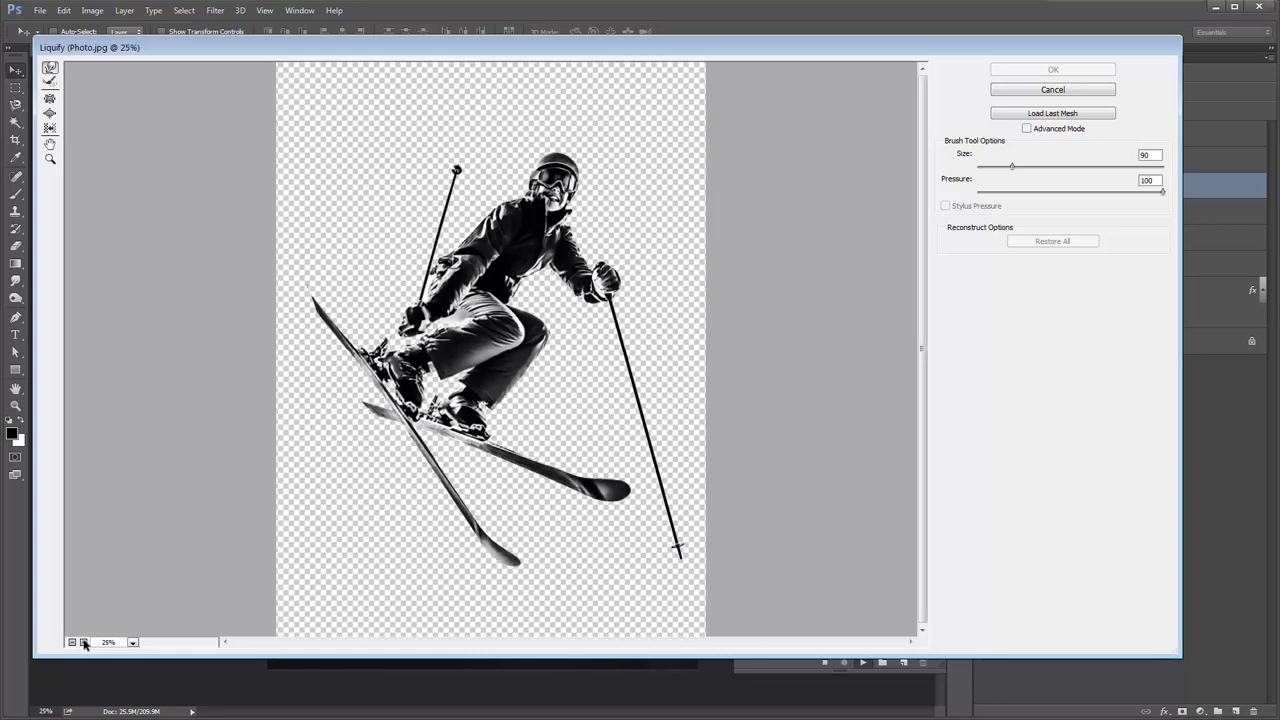
pyautogui.click(85, 642)
pyautogui.moveTo(596, 224); pyautogui.dragTo(630, 192)
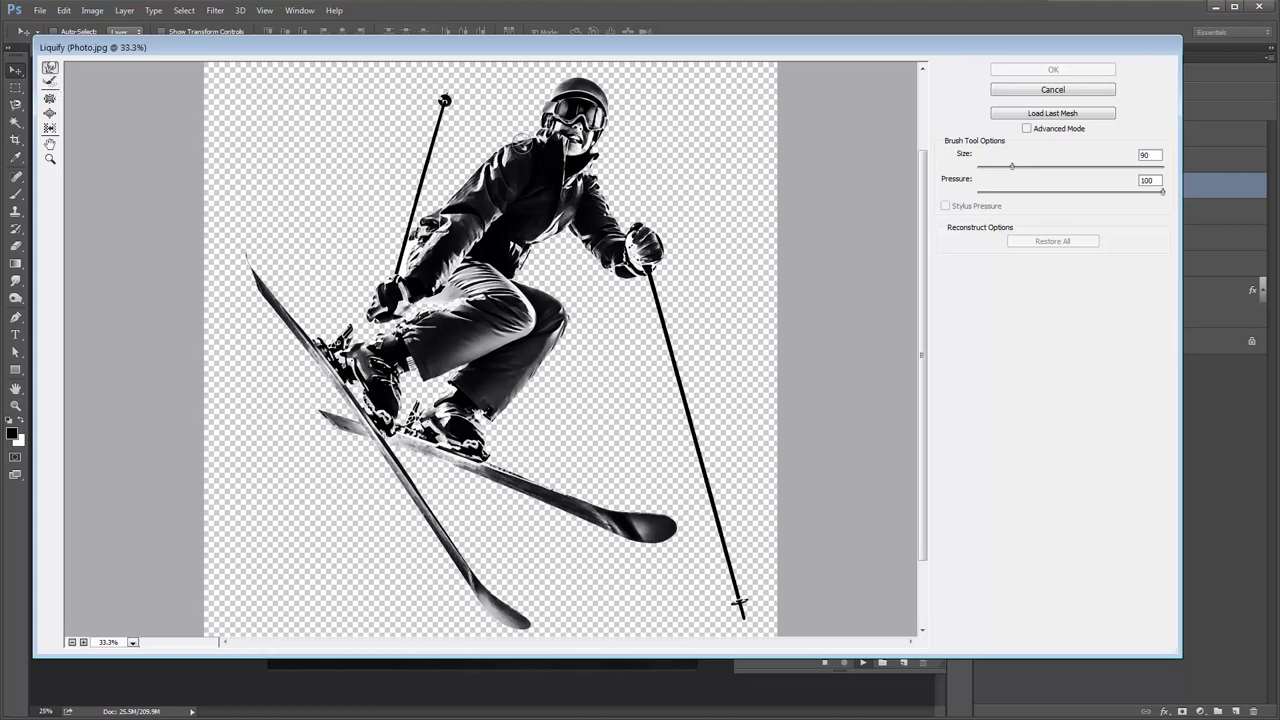
pyautogui.moveTo(516, 145)
pyautogui.mouseDown()
pyautogui.moveTo(469, 150)
pyautogui.moveTo(439, 212)
pyautogui.moveTo(423, 212)
pyautogui.moveTo(439, 238)
pyautogui.moveTo(444, 150)
pyautogui.moveTo(430, 140)
pyautogui.moveTo(410, 151)
pyautogui.moveTo(452, 132)
pyautogui.moveTo(414, 218)
pyautogui.moveTo(372, 300)
pyautogui.mouseUp()
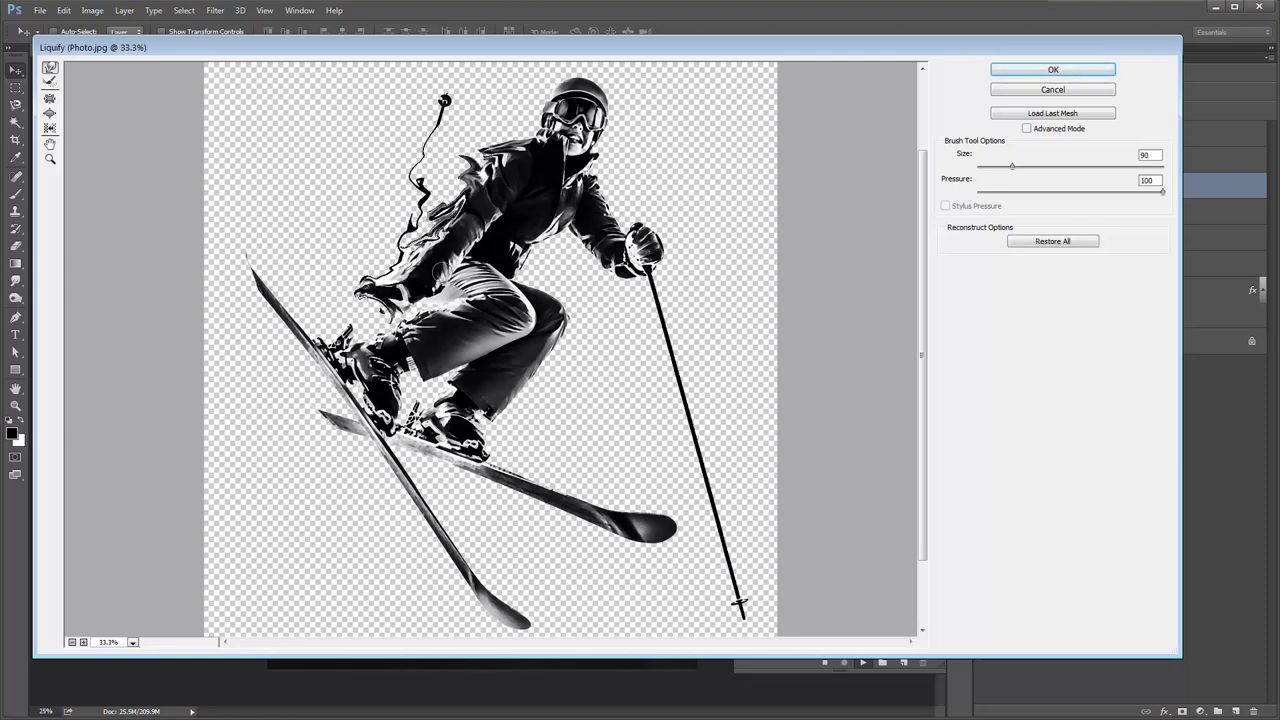
pyautogui.moveTo(443, 275)
pyautogui.mouseDown()
pyautogui.moveTo(471, 298)
pyautogui.moveTo(429, 302)
pyautogui.moveTo(395, 338)
pyautogui.mouseUp()
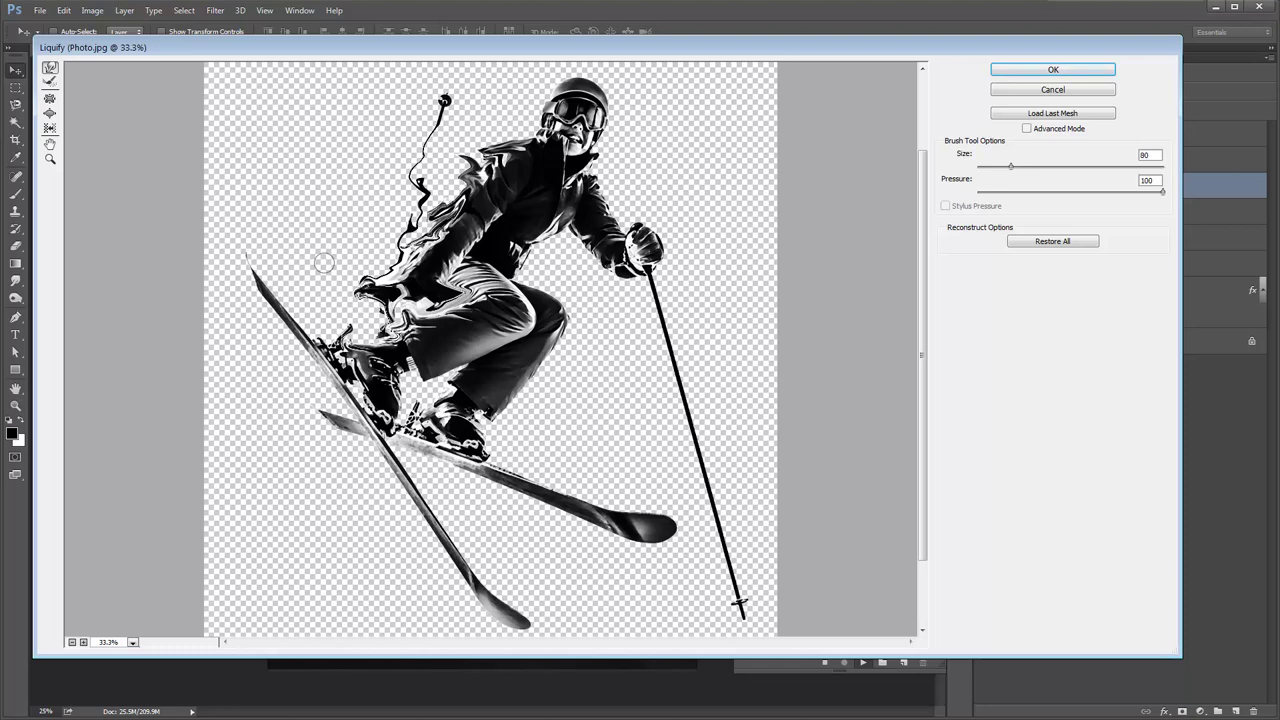
# Warp the raised rear ski tip with a size 80 brush, and the boots and legs with a size 100 brush
pyautogui.press('[')
pyautogui.moveTo(320, 340)
pyautogui.mouseDown()
pyautogui.moveTo(281, 326)
pyautogui.moveTo(252, 266)
pyautogui.mouseUp()
pyautogui.press(']')
pyautogui.press(']')
pyautogui.press(']')
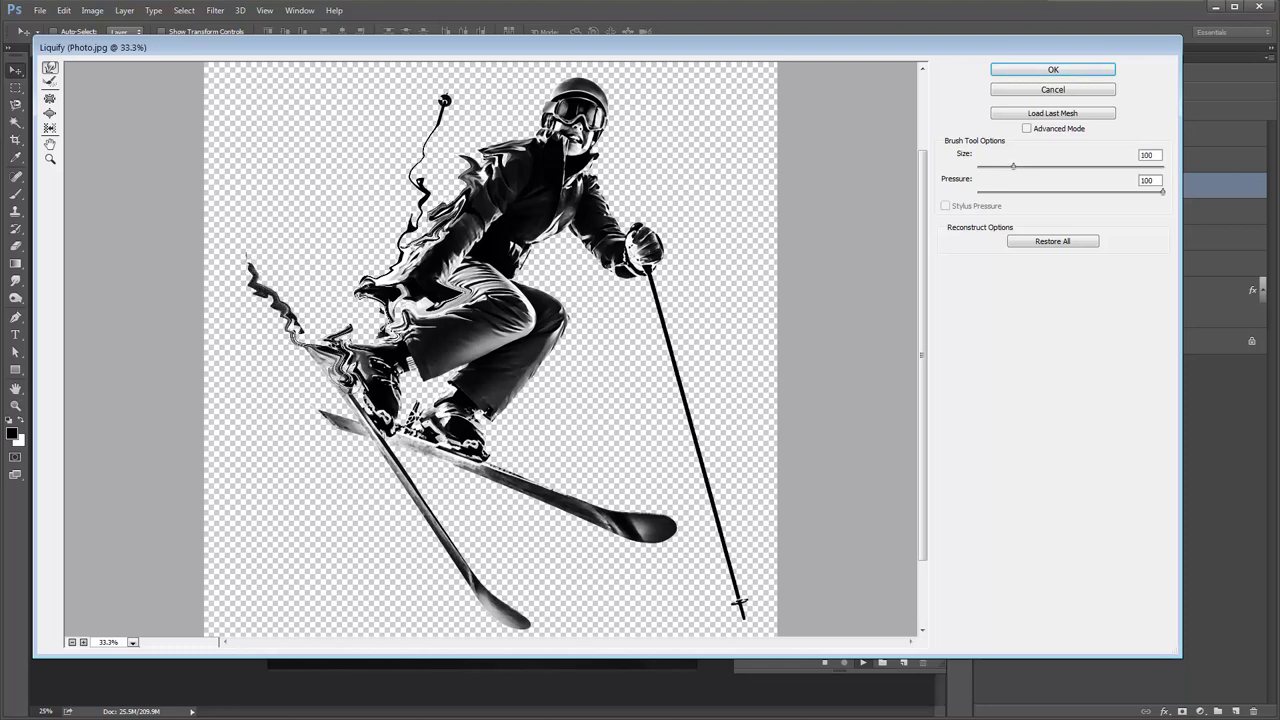
pyautogui.moveTo(380, 400)
pyautogui.mouseDown()
pyautogui.moveTo(320, 420)
pyautogui.moveTo(400, 395)
pyautogui.moveTo(390, 380)
pyautogui.moveTo(450, 395)
pyautogui.moveTo(460, 365)
pyautogui.moveTo(500, 440)
pyautogui.moveTo(573, 346)
pyautogui.moveTo(530, 285)
pyautogui.mouseUp()
# Warp the skier's front arm and glove with a size 80 brush, and the front ski pole with a size 70 brush
pyautogui.press('[')
pyautogui.press('[')
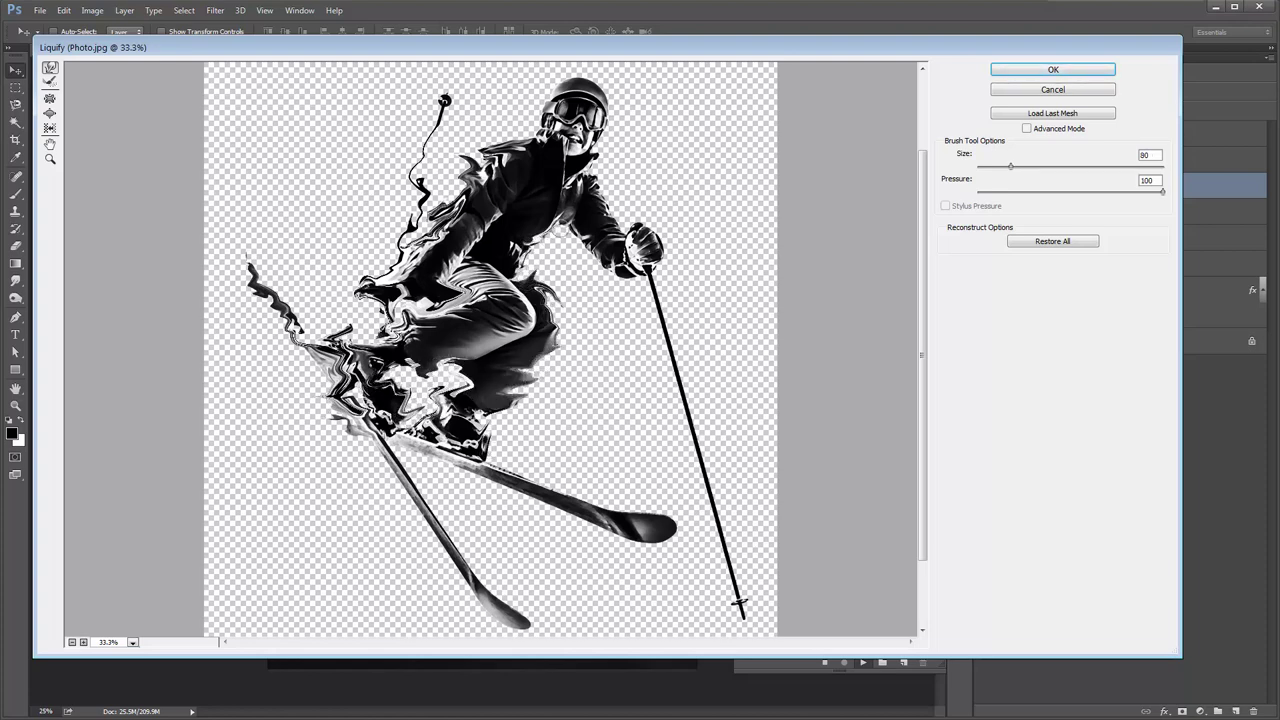
pyautogui.moveTo(545, 225)
pyautogui.mouseDown()
pyautogui.moveTo(602, 247)
pyautogui.moveTo(572, 282)
pyautogui.moveTo(660, 296)
pyautogui.moveTo(654, 235)
pyautogui.moveTo(667, 225)
pyautogui.moveTo(625, 188)
pyautogui.mouseUp()
pyautogui.press('[')
pyautogui.moveTo(680, 294)
pyautogui.mouseDown()
pyautogui.moveTo(668, 387)
pyautogui.moveTo(705, 437)
pyautogui.moveTo(682, 414)
pyautogui.mouseUp()
# Warp both skis below the boots into wavy streaks, using a larger brush for the lower ski
pyautogui.moveTo(405, 444); pyautogui.dragTo(600, 520)
pyautogui.press(']')
pyautogui.press(']')
pyautogui.moveTo(375, 452)
pyautogui.mouseDown()
pyautogui.moveTo(428, 488)
pyautogui.moveTo(440, 543)
pyautogui.moveTo(481, 595)
pyautogui.mouseUp()
# Add final warps around the skier's torso and front arm, and apply Liquify so the Renegade action finishes
pyautogui.press('[')
pyautogui.press('[')
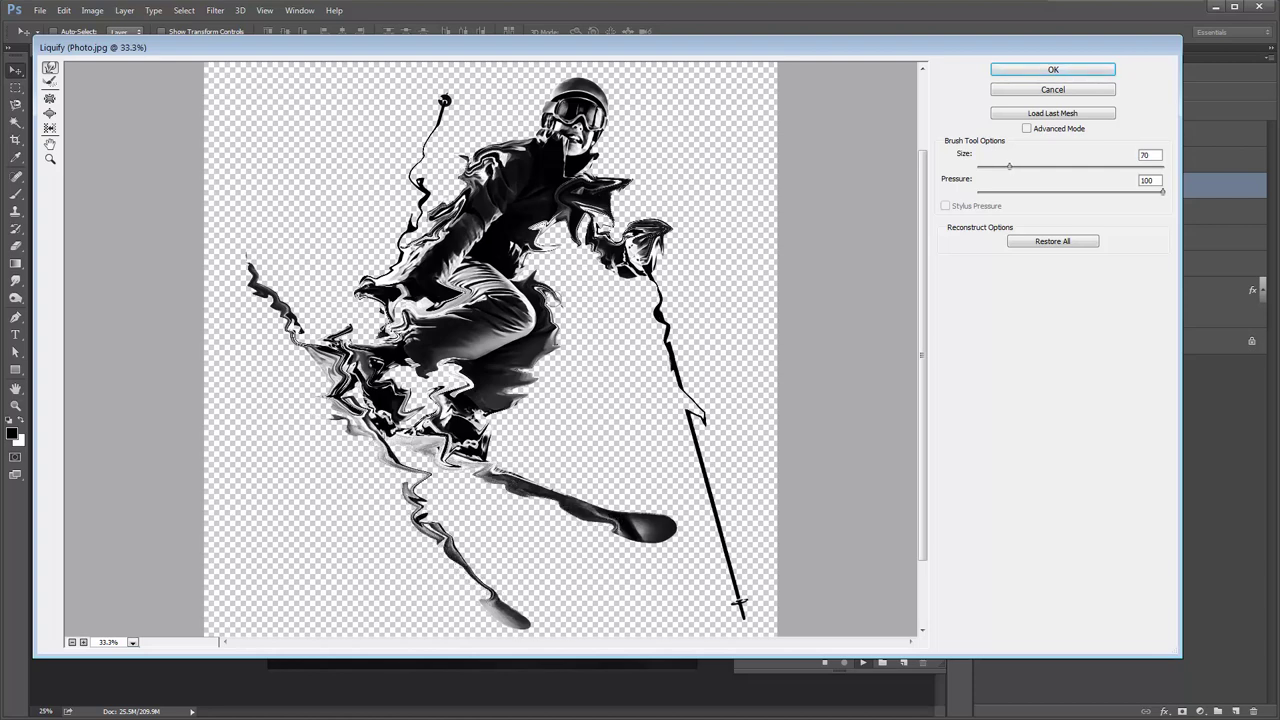
pyautogui.press(']')
pyautogui.press(']')
pyautogui.moveTo(550, 270); pyautogui.dragTo(520, 262)
pyautogui.moveTo(550, 212); pyautogui.dragTo(555, 236)
pyautogui.click(1077, 70)
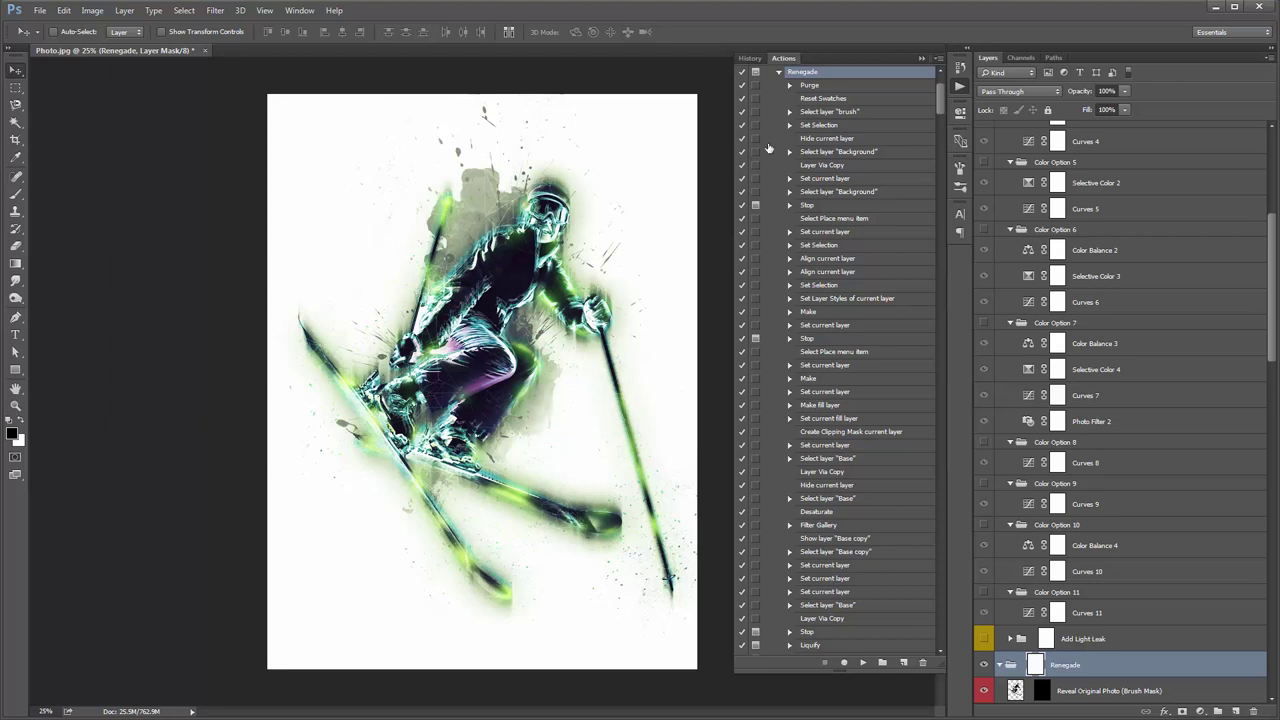
# Hide the list of actions, review the generated layers, and collapse all layer groups
pyautogui.click(922, 59)
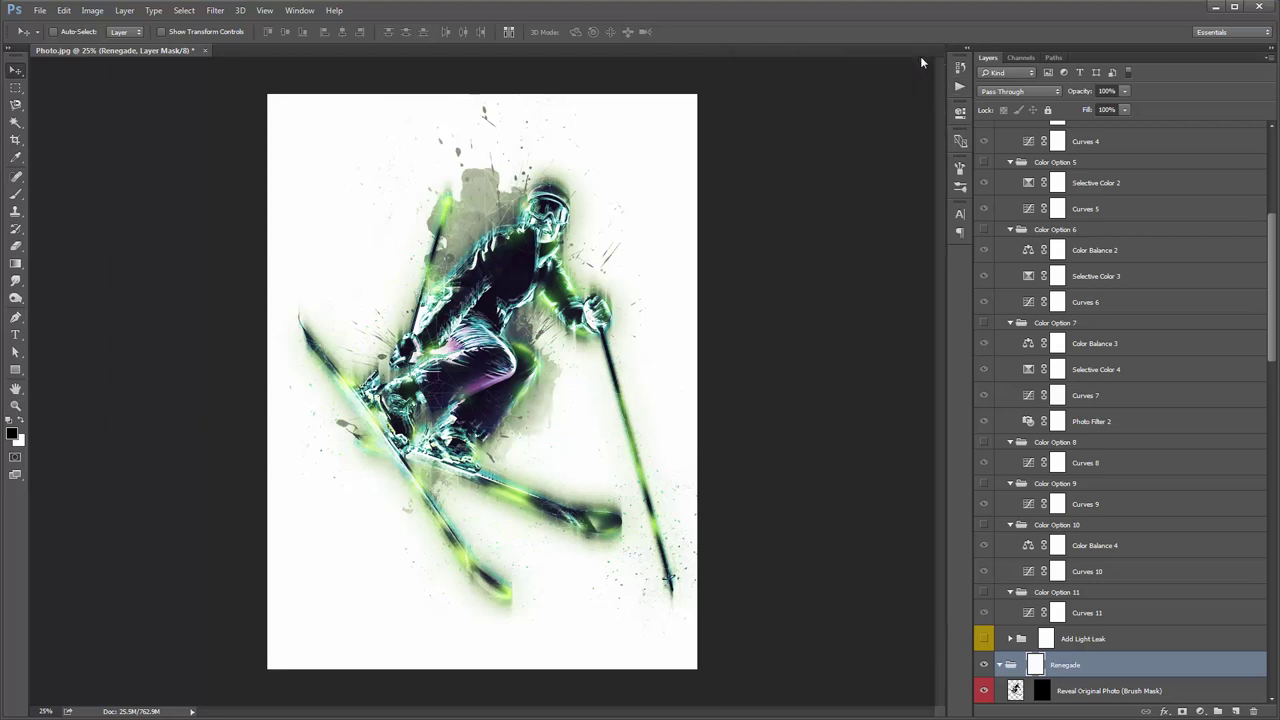
pyautogui.scroll(-5, 1093, 427)
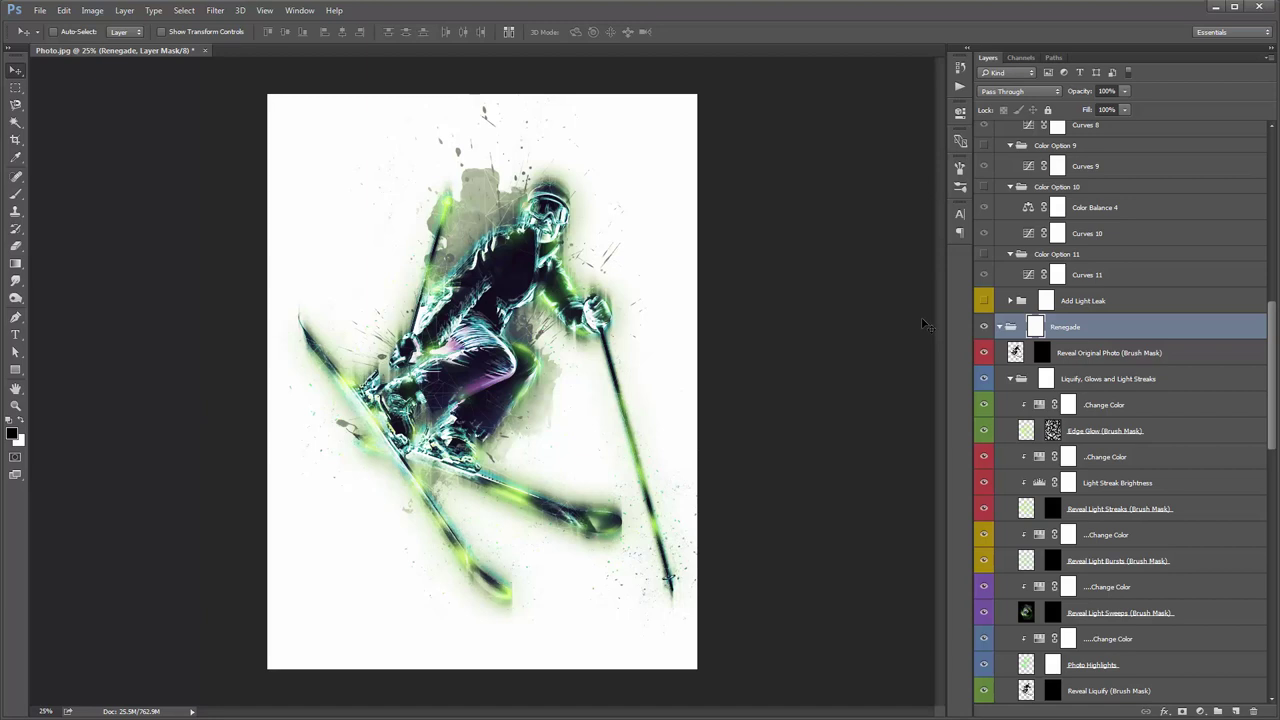
pyautogui.moveTo(1271, 356); pyautogui.dragTo(1264, 224)
pyautogui.scroll(-20, 1263, 410)
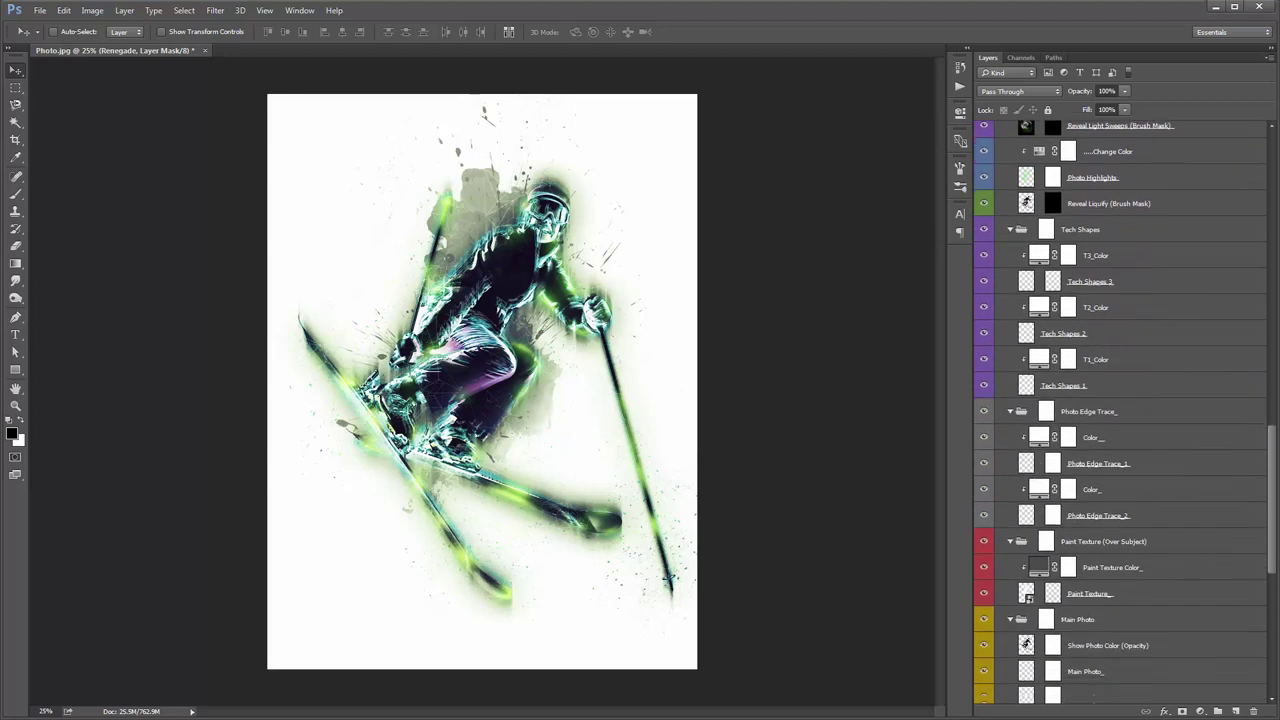
pyautogui.scroll(-3, 1263, 412)
pyautogui.scroll(15, 1262, 380)
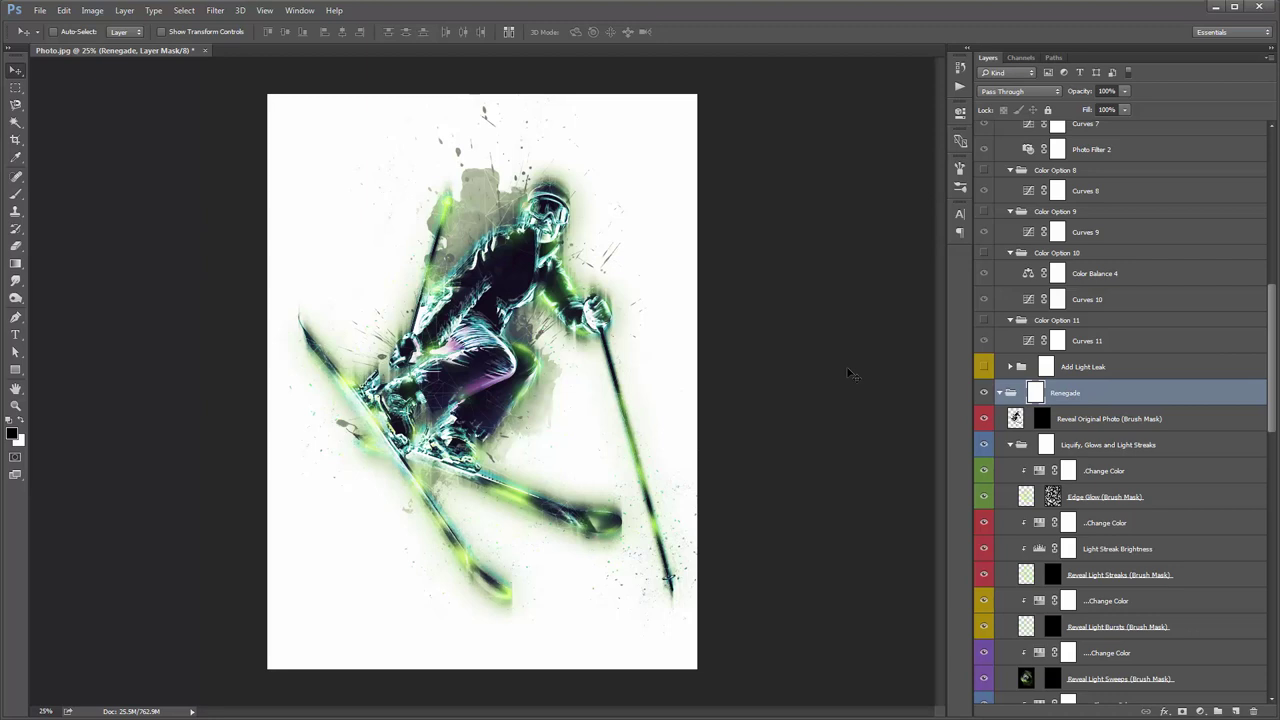
pyautogui.keyDown('ctrl'); pyautogui.click(1001, 393); pyautogui.keyUp('ctrl')
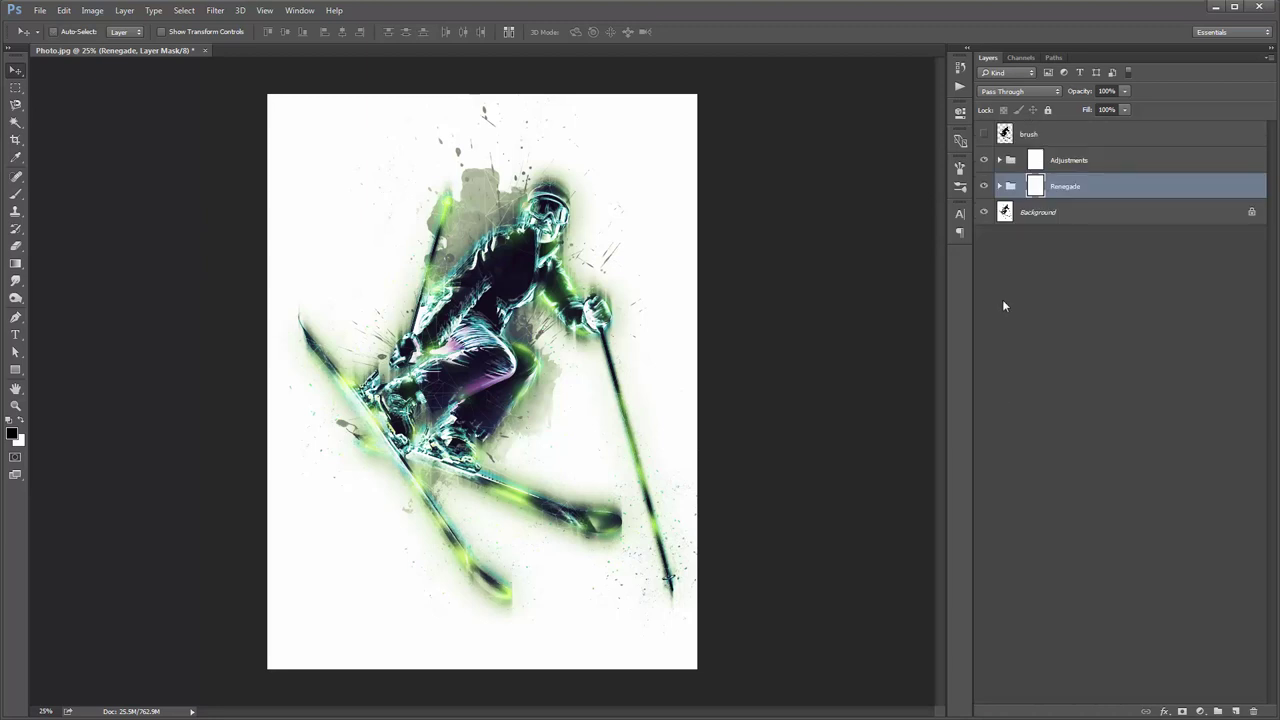
pyautogui.click(999, 186)
pyautogui.click(999, 186)
pyautogui.click(999, 161)
pyautogui.click(999, 161)
# Zoom in on the skier artwork and open Renegade.jpg from the Renegade folder
pyautogui.keyDown('ctrl'); pyautogui.click(567, 240); pyautogui.keyUp('ctrl')
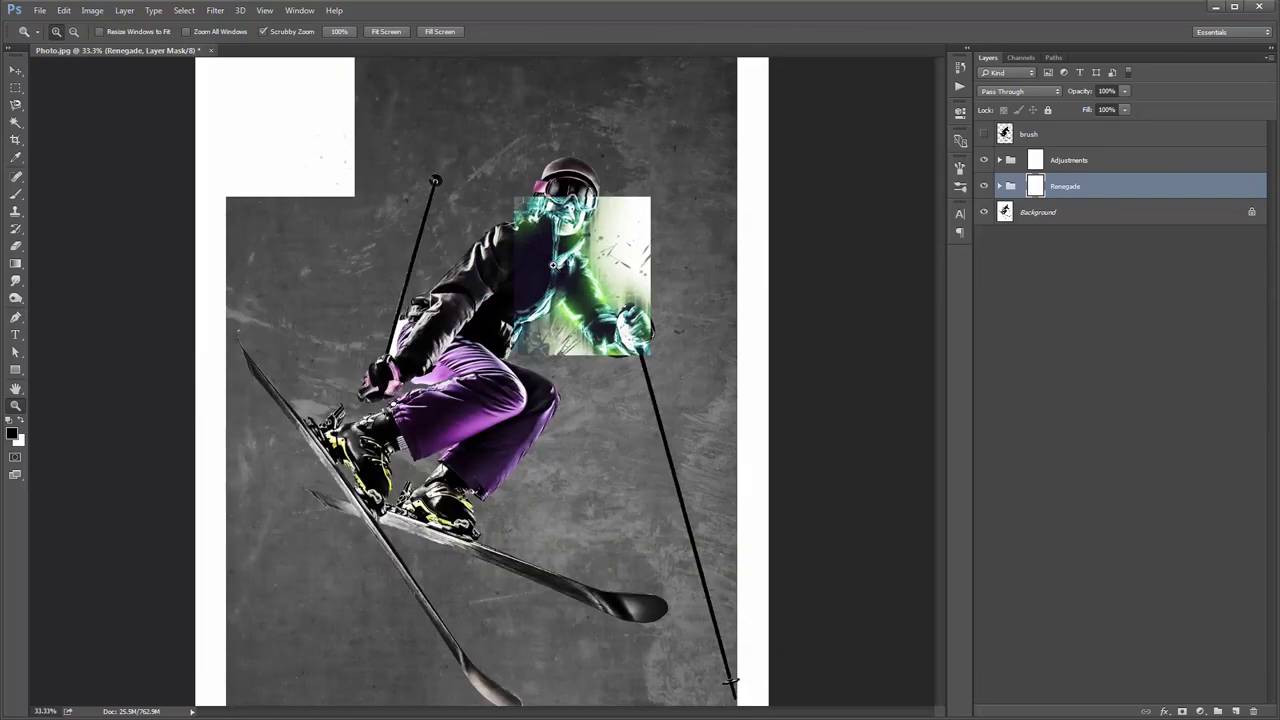
pyautogui.moveTo(567, 238); pyautogui.dragTo(686, 220)
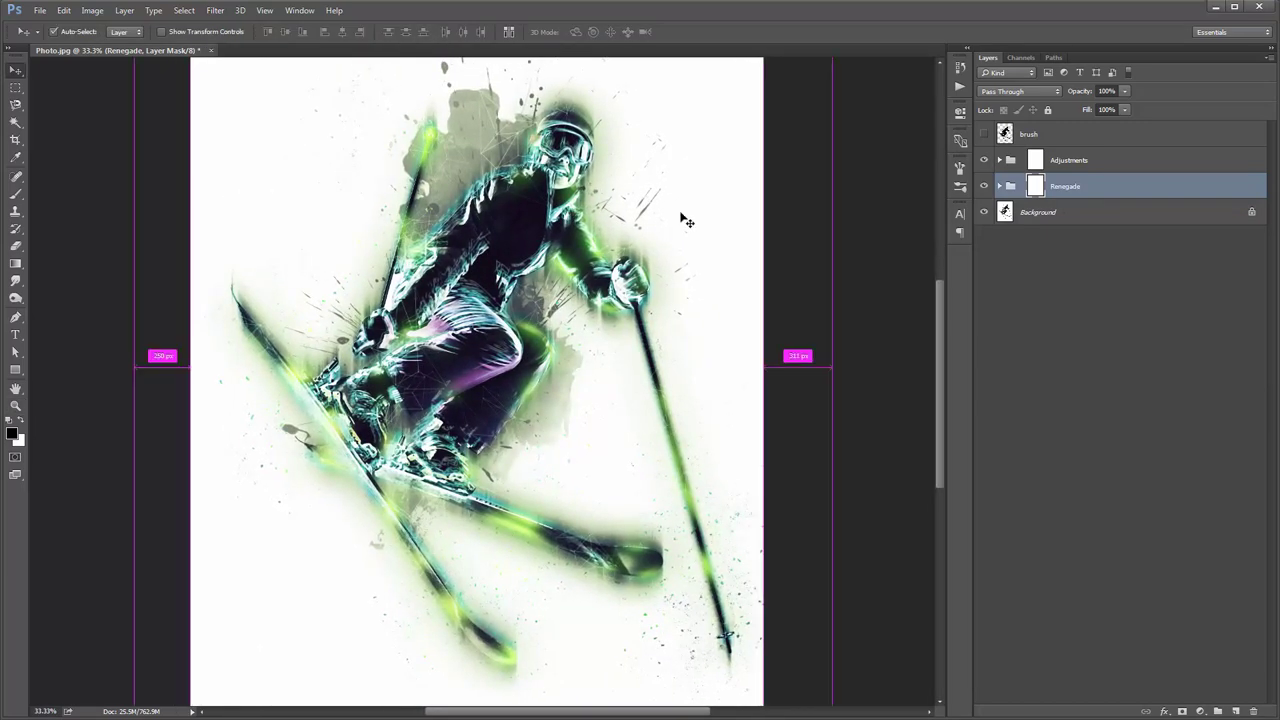
pyautogui.hotkey('ctrl', 'o')
pyautogui.click(110, 33)
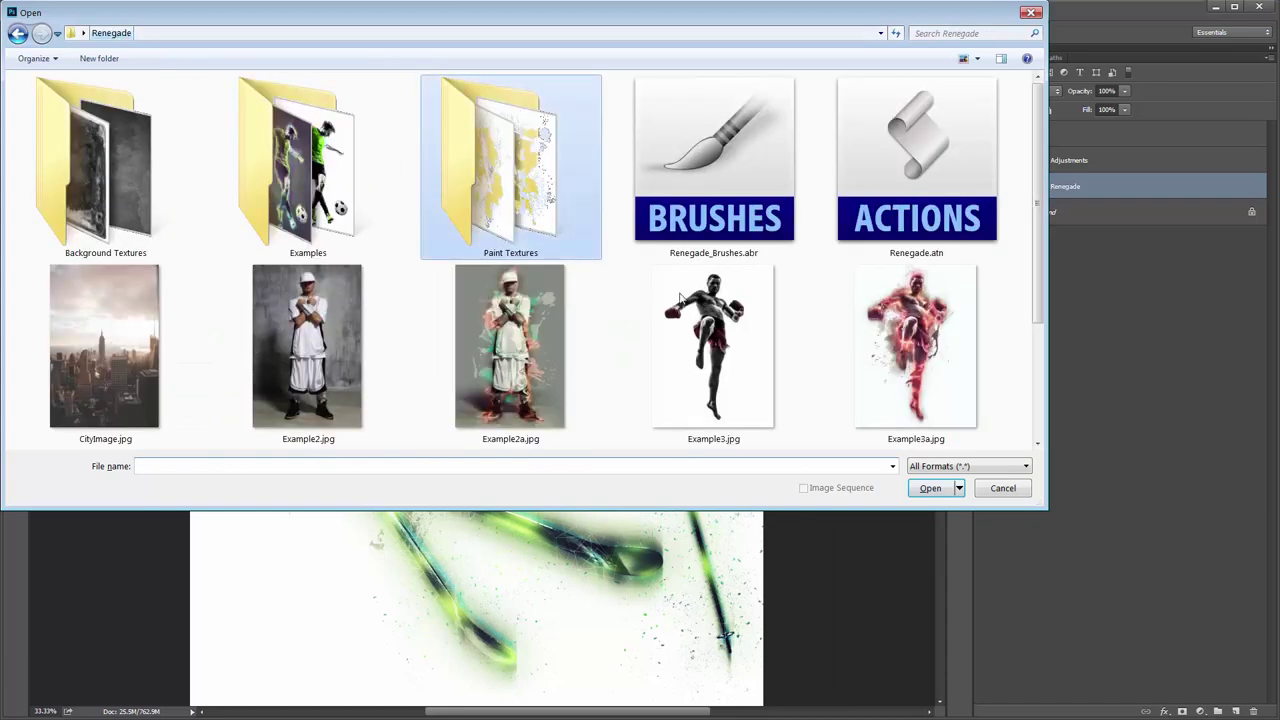
pyautogui.scroll(-2, 1036, 303)
pyautogui.scroll(-1, 1036, 303)
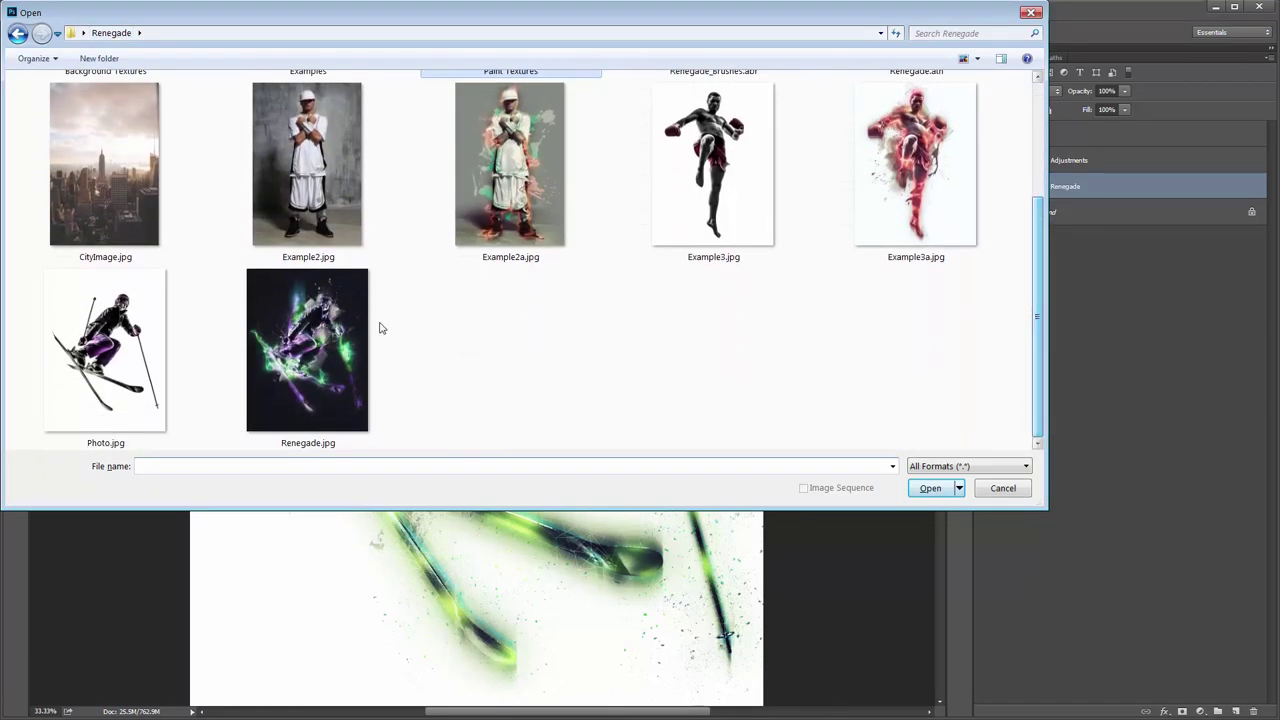
pyautogui.doubleClick(370, 330)
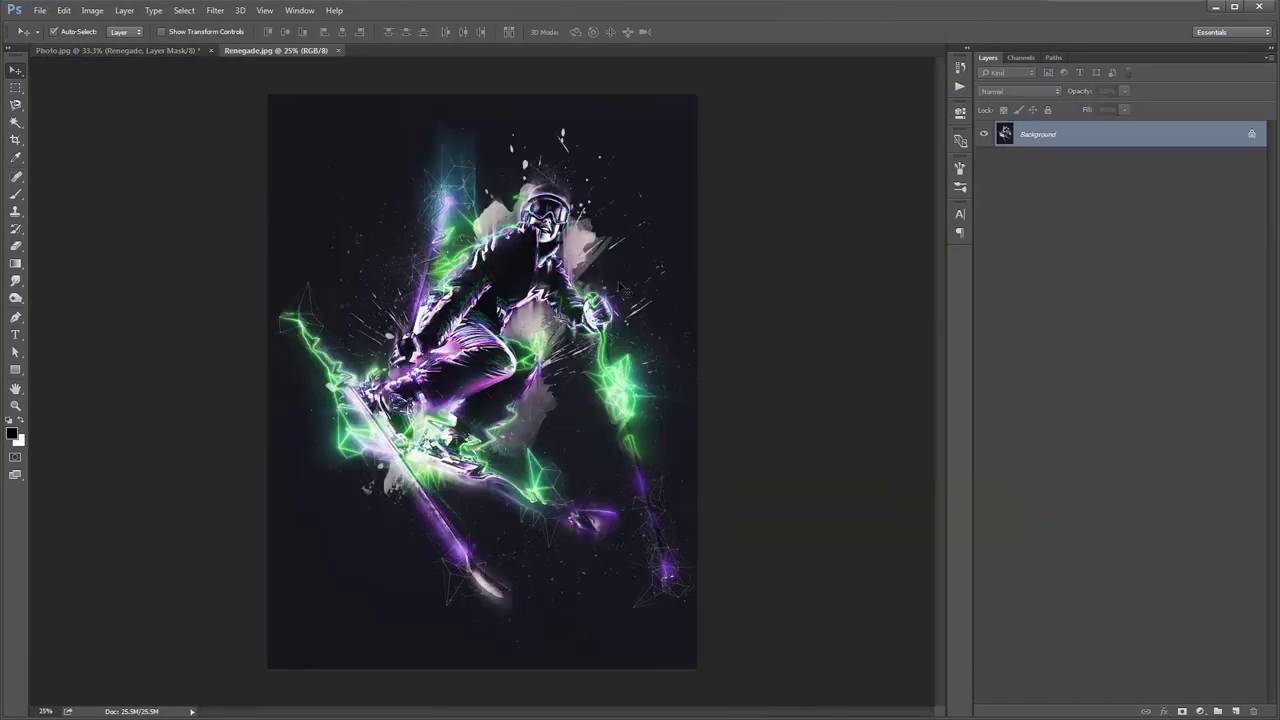
# Compare the finished Renegade.jpg example with the generated Photo.jpg artwork at the same 33.3% zoom
pyautogui.hotkey('ctrl', '+')
pyautogui.moveTo(554, 264); pyautogui.dragTo(528, 246)
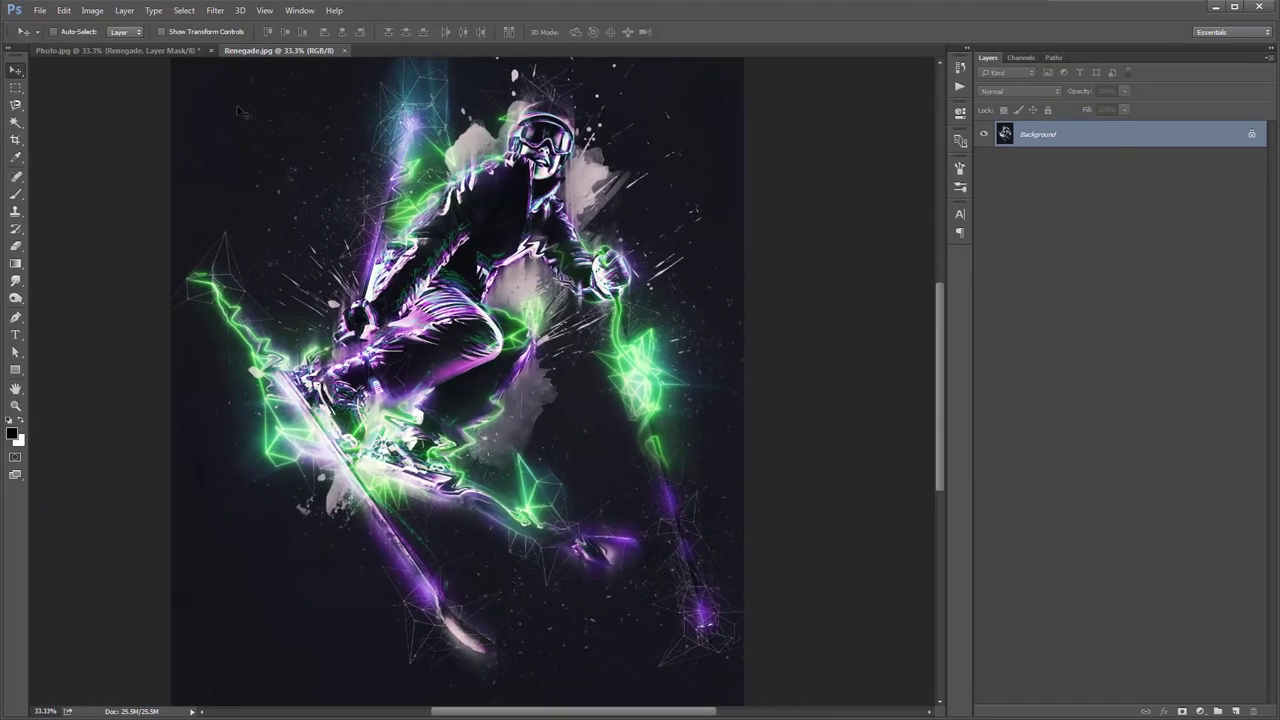
pyautogui.click(154, 51)
pyautogui.click(286, 51)
pyautogui.click(152, 51)
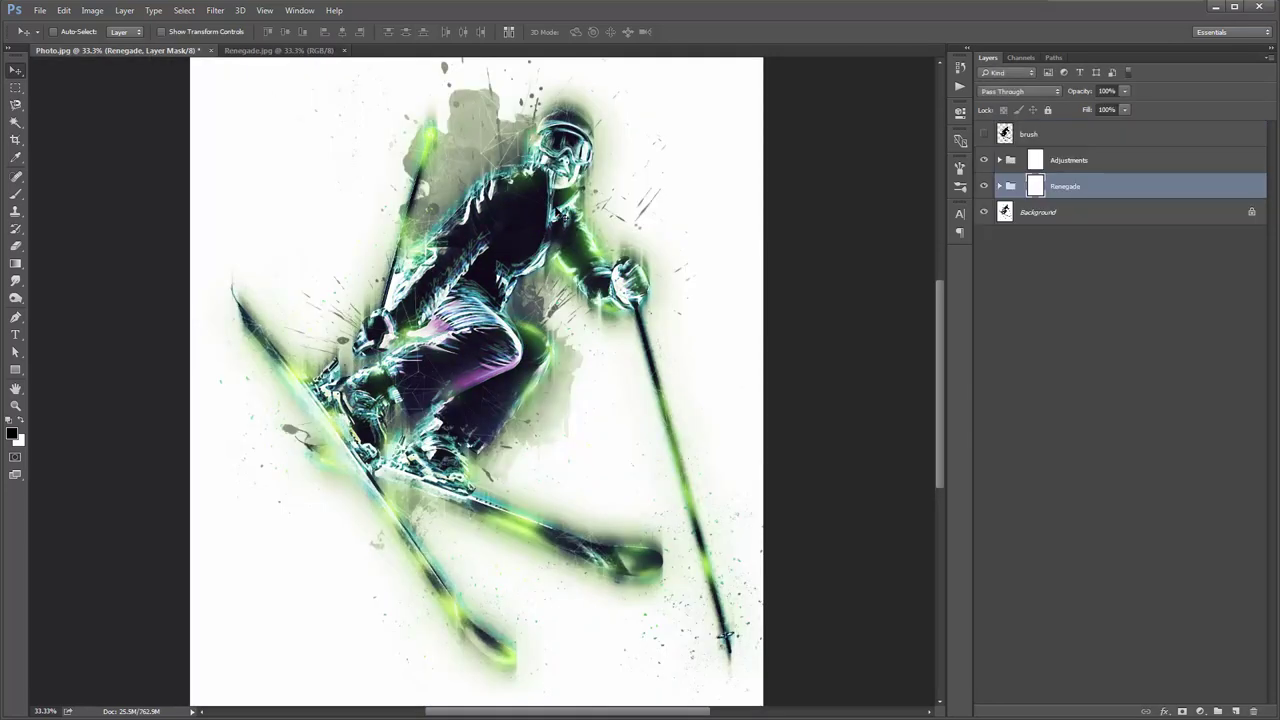
pyautogui.moveTo(575, 228); pyautogui.dragTo(565, 221)
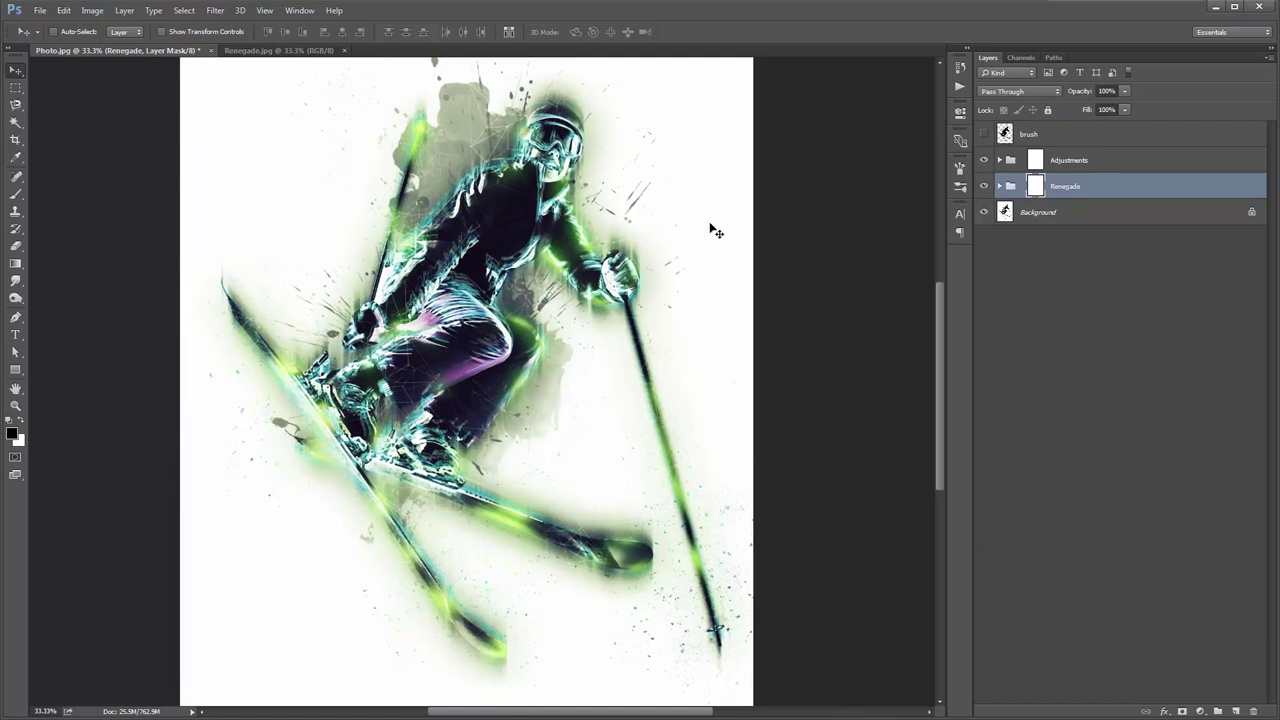
# With the brush layer shown, try deleting the Adjustments and Renegade groups, undo the deletion, and hide the brush layer again
pyautogui.click(1020, 134)
pyautogui.click(985, 135)
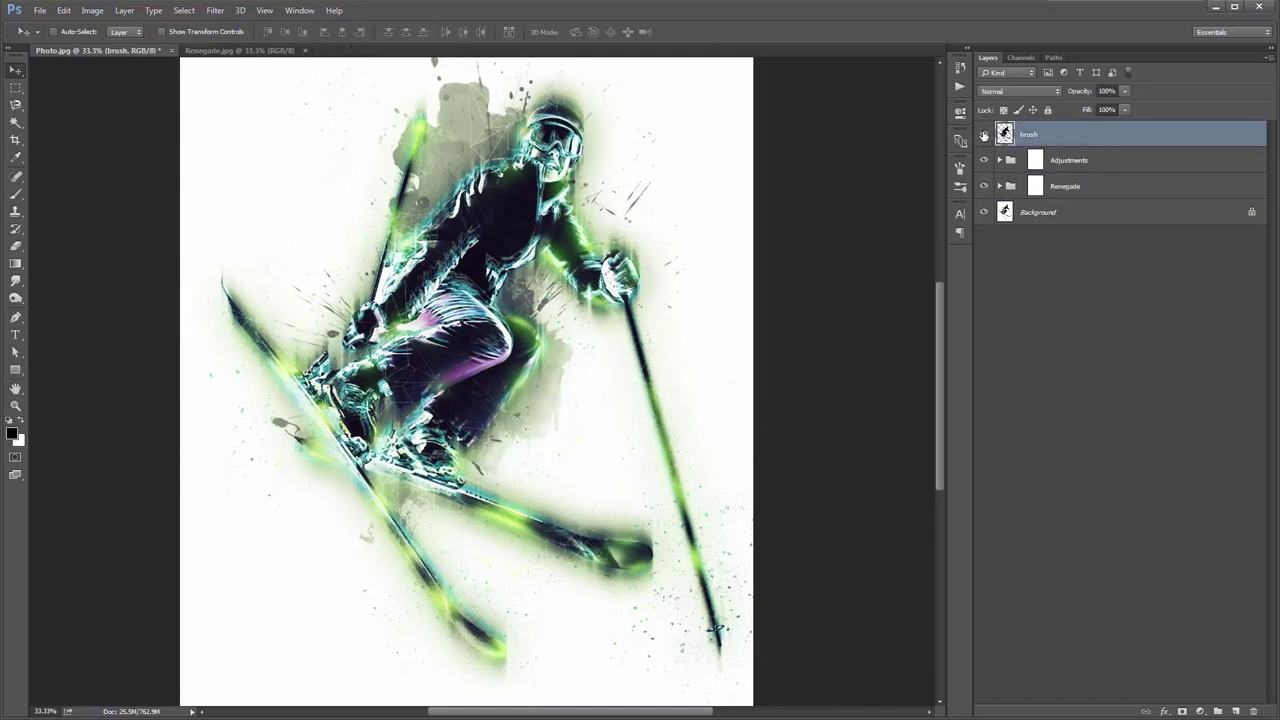
pyautogui.click(1096, 163)
pyautogui.keyDown('shift'); pyautogui.click(1095, 187); pyautogui.keyUp('shift')
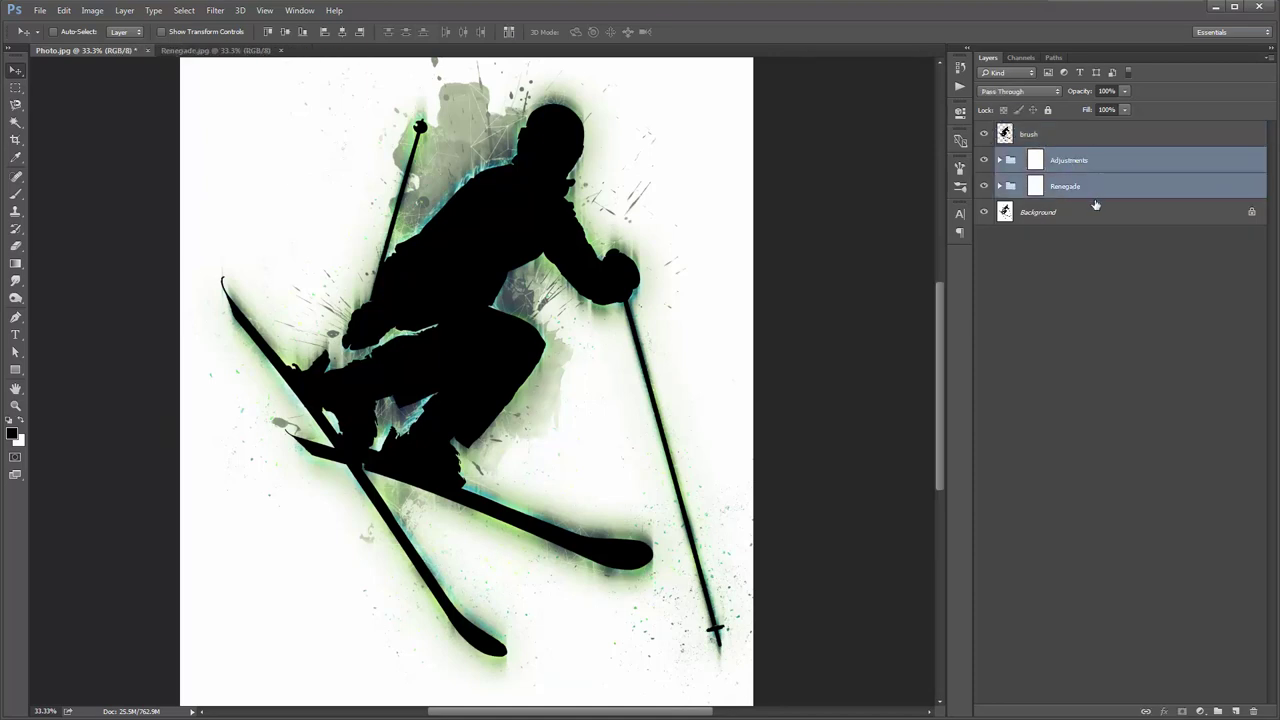
pyautogui.press('Delete')
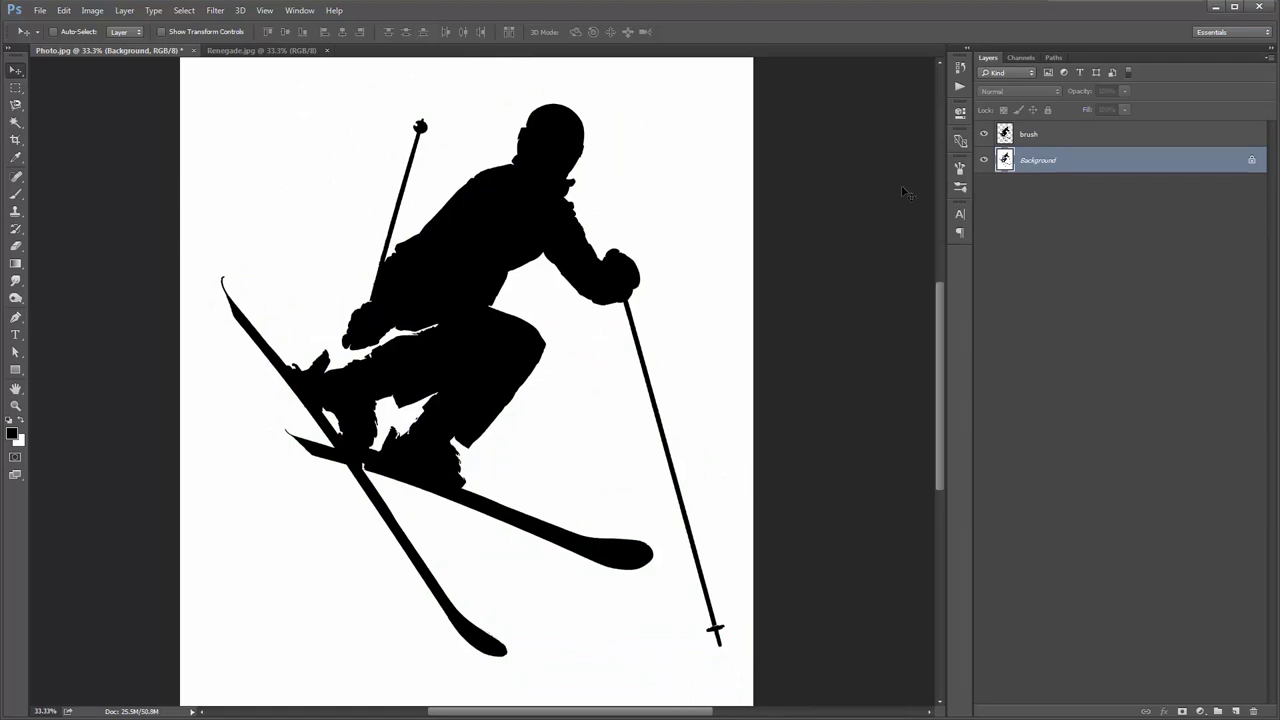
pyautogui.hotkey('ctrl', 'z')
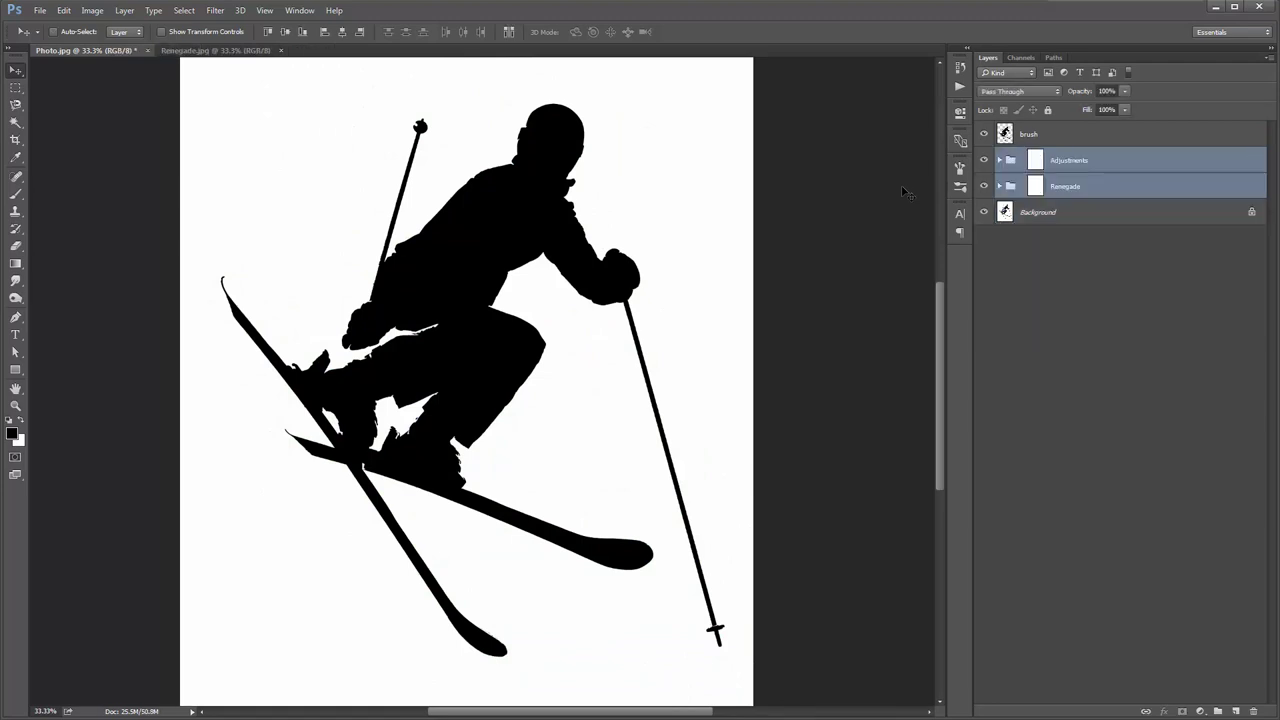
pyautogui.click(983, 133)
# Try out the saturation of the Overall Saturation layer in the Adjustments group
pyautogui.click(1073, 160)
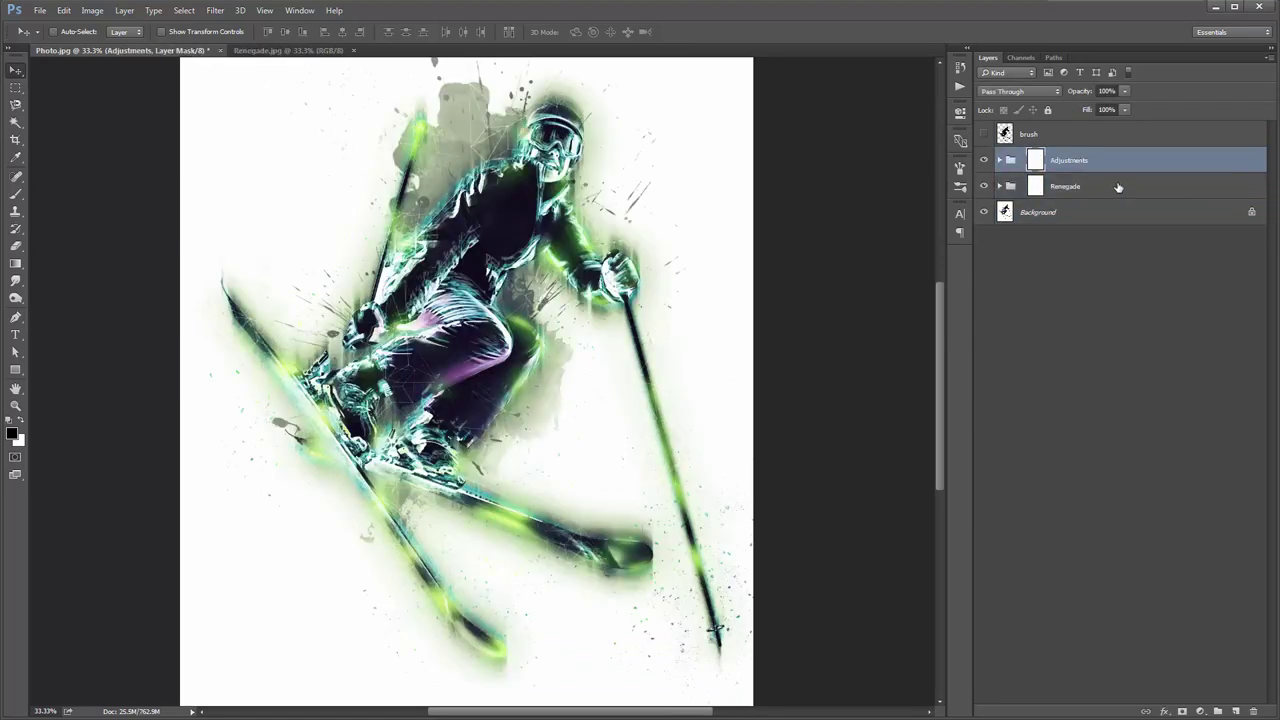
pyautogui.click(998, 160)
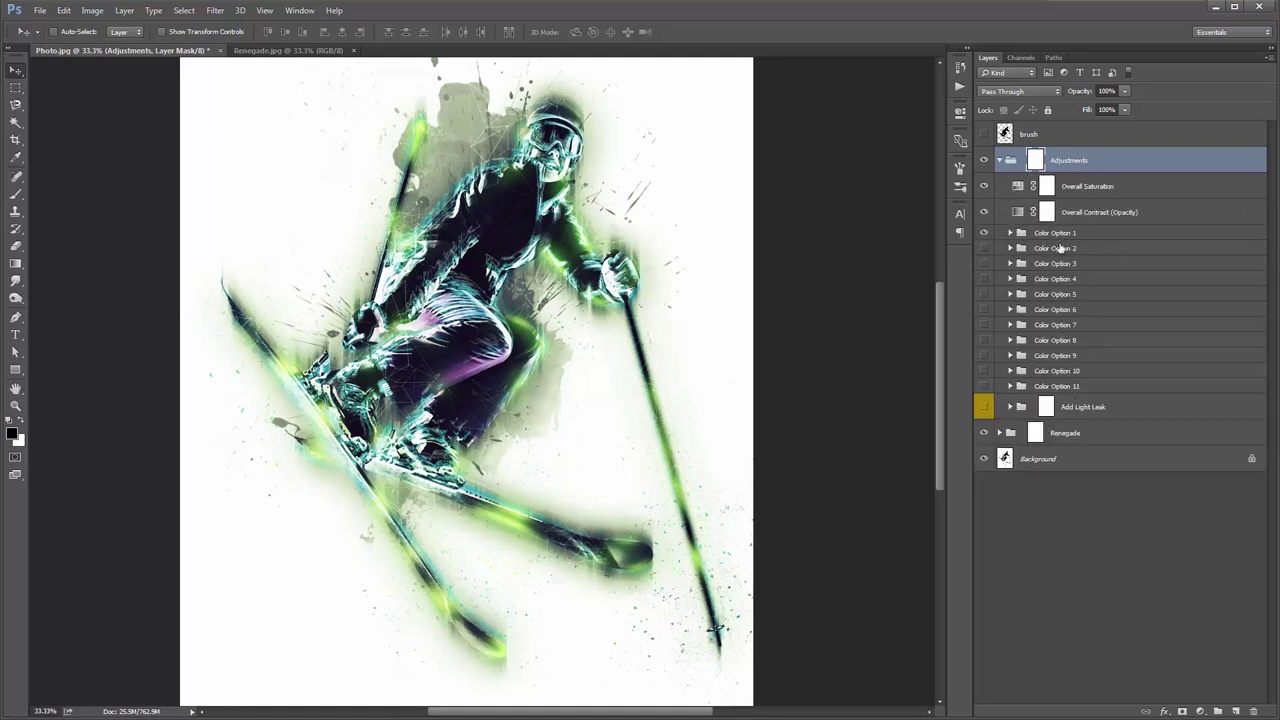
pyautogui.click(1068, 190)
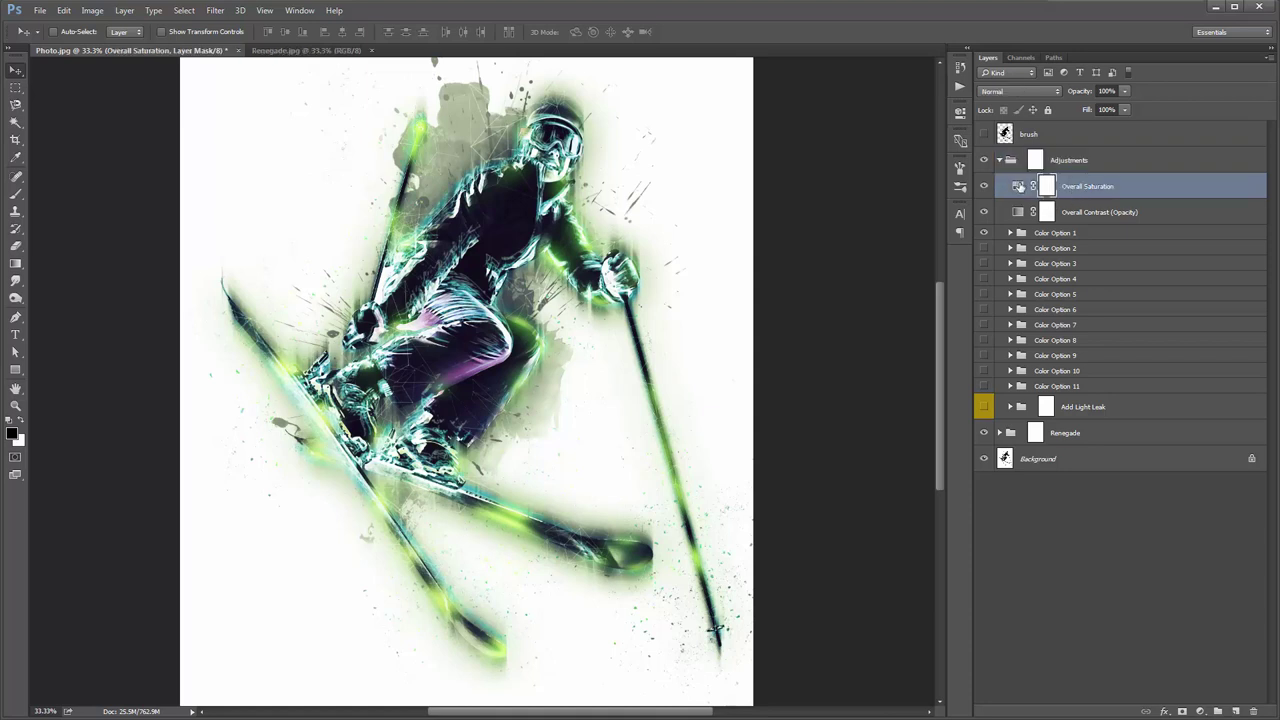
pyautogui.doubleClick(1019, 186)
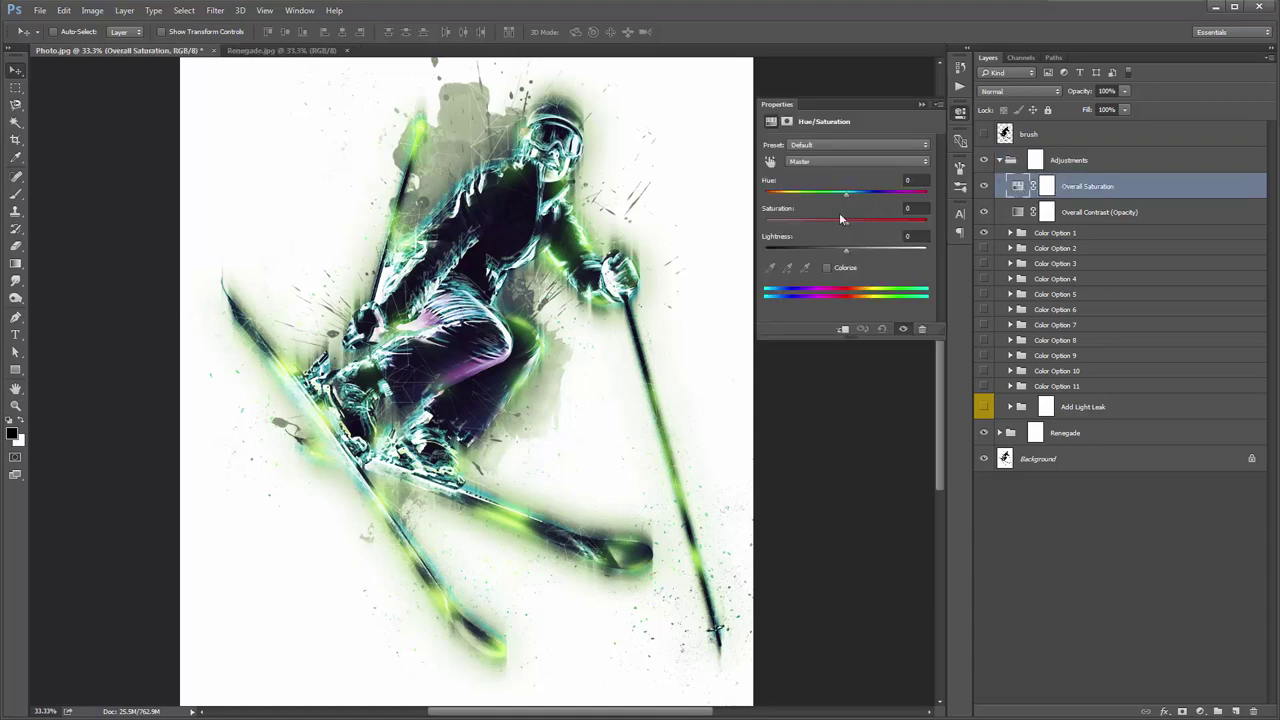
pyautogui.moveTo(848, 226)
pyautogui.mouseDown()
pyautogui.moveTo(867, 225)
pyautogui.moveTo(836, 224)
pyautogui.moveTo(872, 225)
pyautogui.moveTo(846, 222)
pyautogui.mouseUp()
# Set the opacity of the Overall Contrast (Opacity) layer to 7%
pyautogui.click(1080, 212)
pyautogui.click(925, 104)
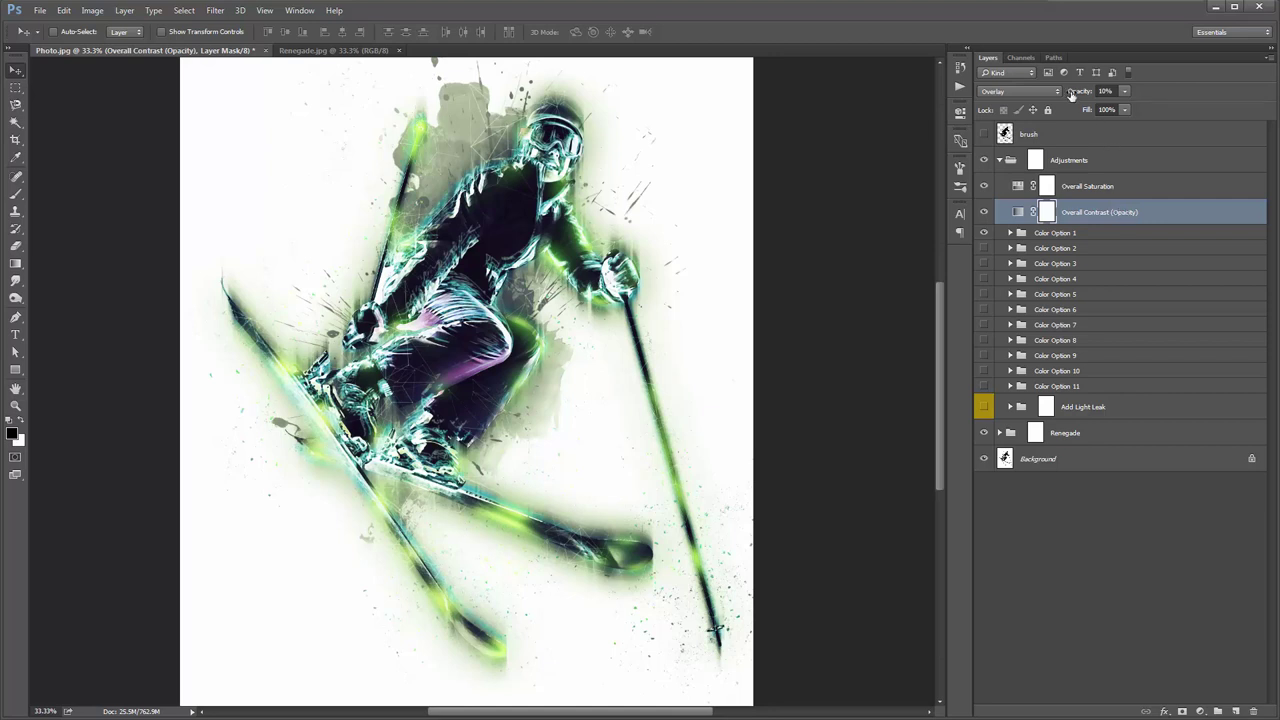
pyautogui.moveTo(1072, 93); pyautogui.dragTo(1225, 110)
pyautogui.write('50')
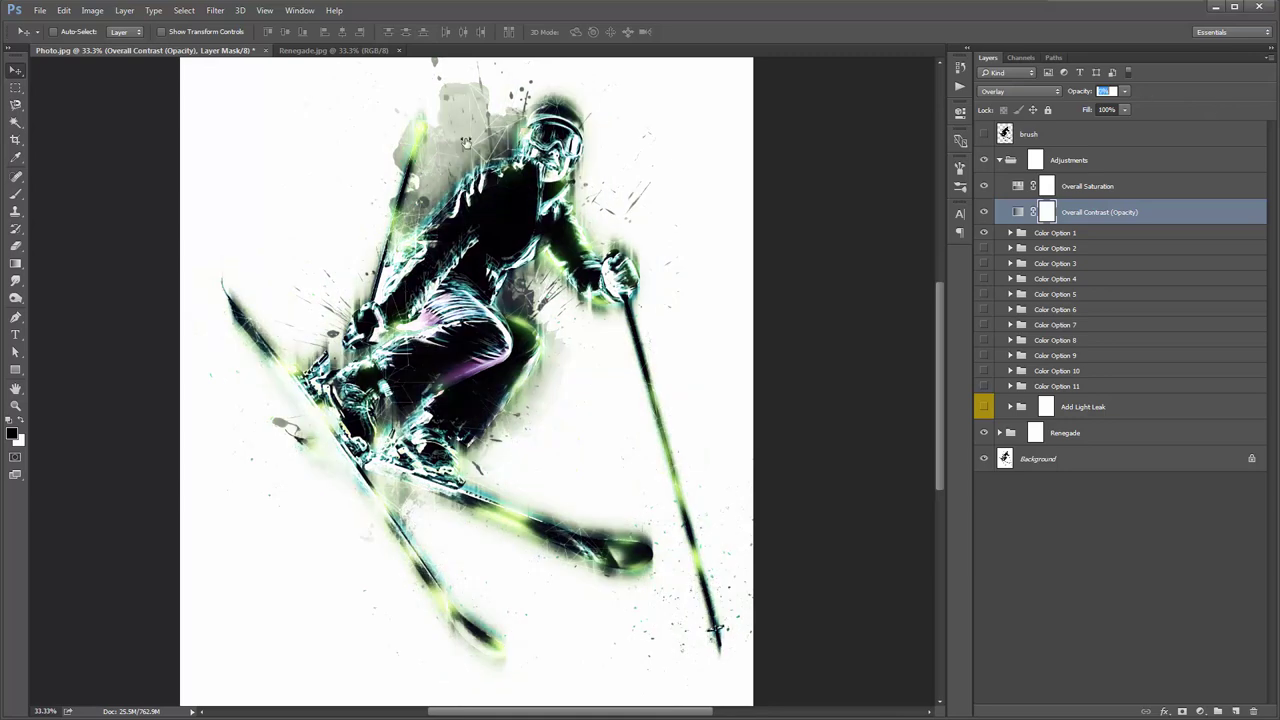
pyautogui.press('Return')
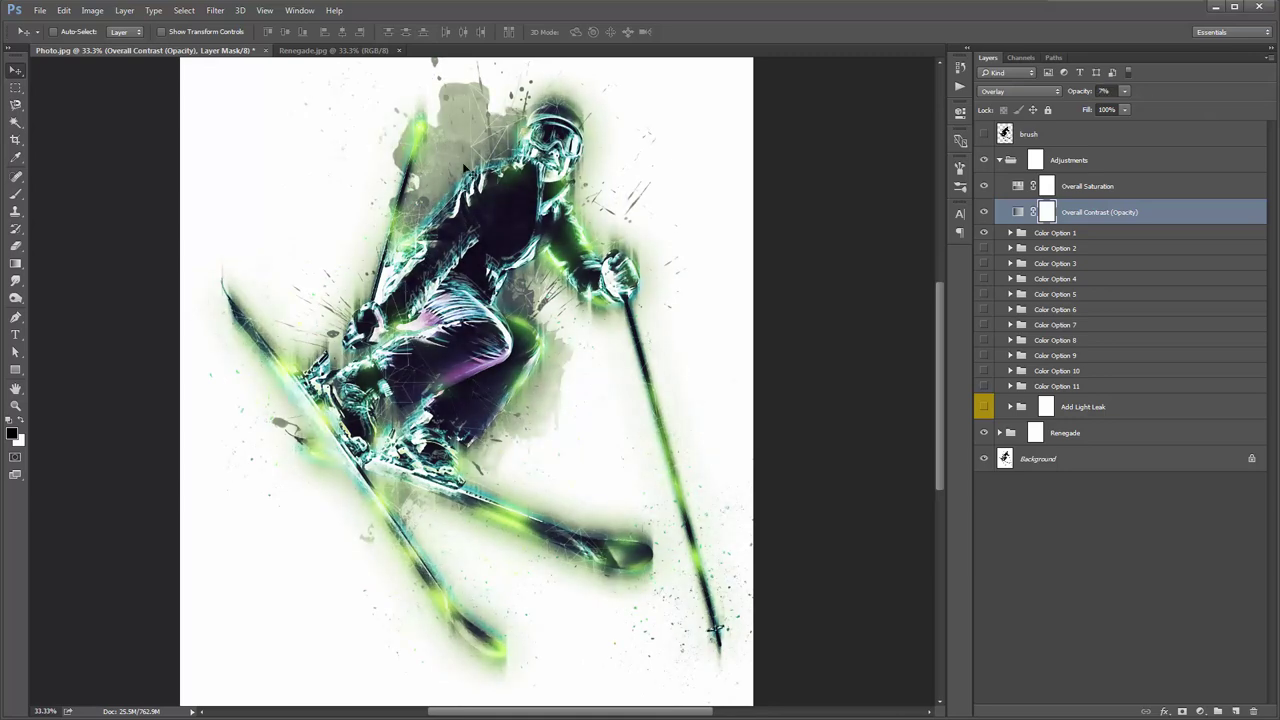
# Preview Color Options 3 to 6 one at a time with Color Option 1 hidden, and return to Color Option 1
pyautogui.click(1113, 234)
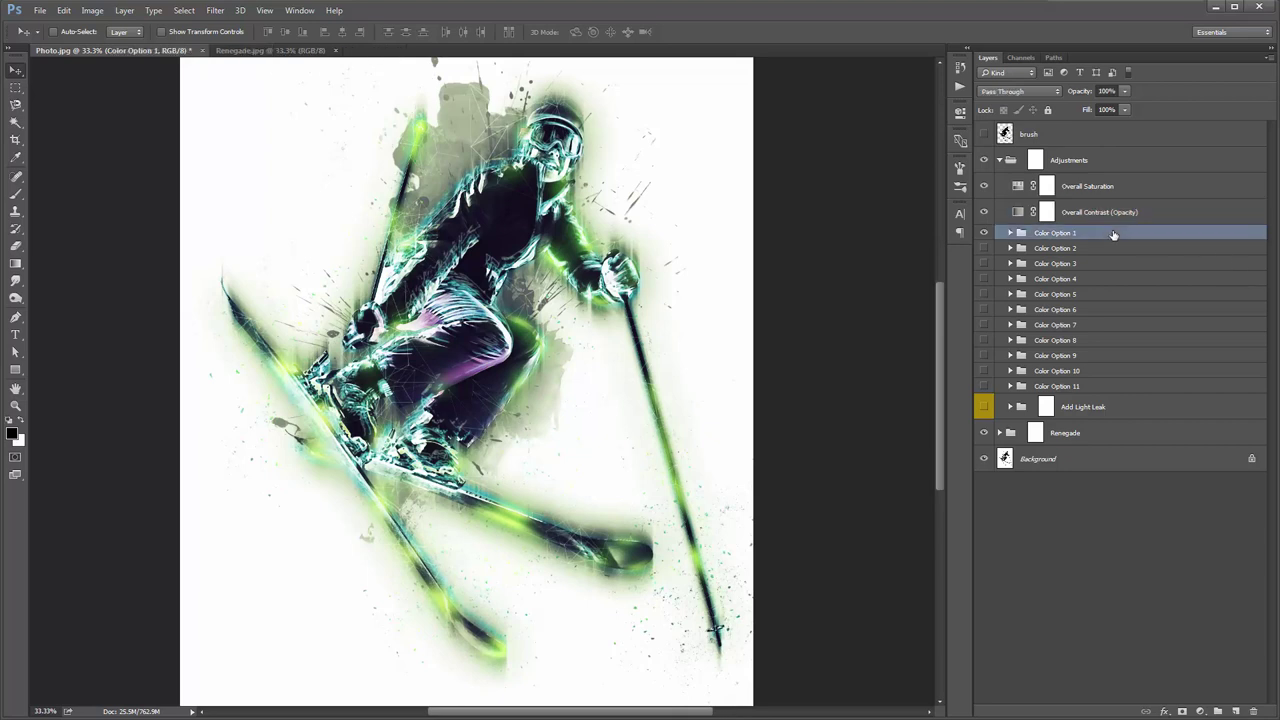
pyautogui.click(986, 232)
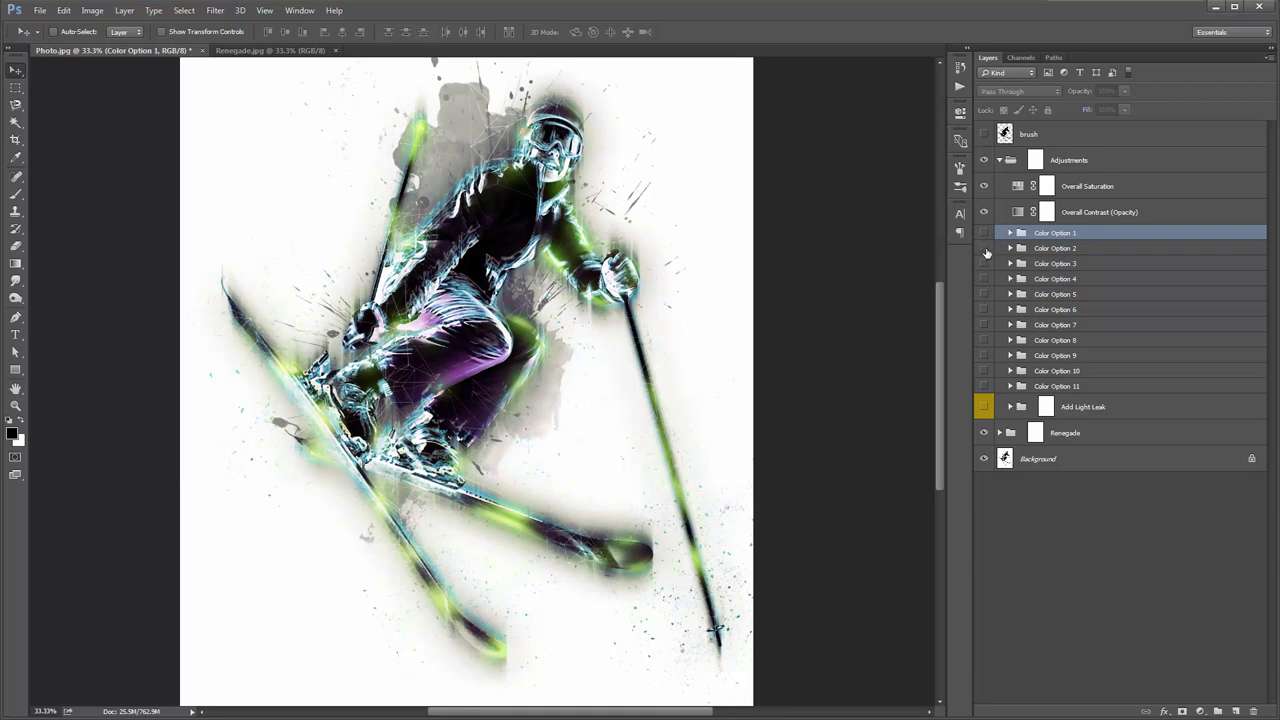
pyautogui.click(984, 263)
pyautogui.click(984, 263)
pyautogui.click(983, 279)
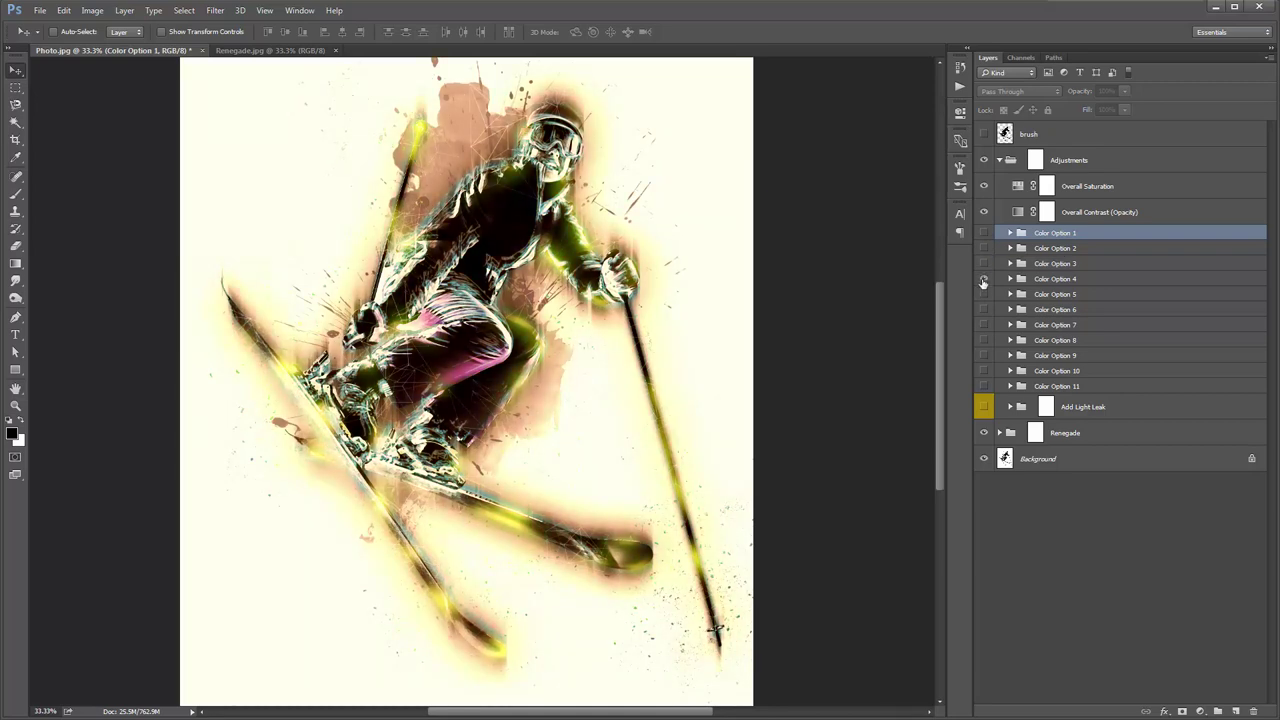
pyautogui.click(983, 279)
pyautogui.click(984, 294)
pyautogui.click(984, 294)
pyautogui.click(983, 309)
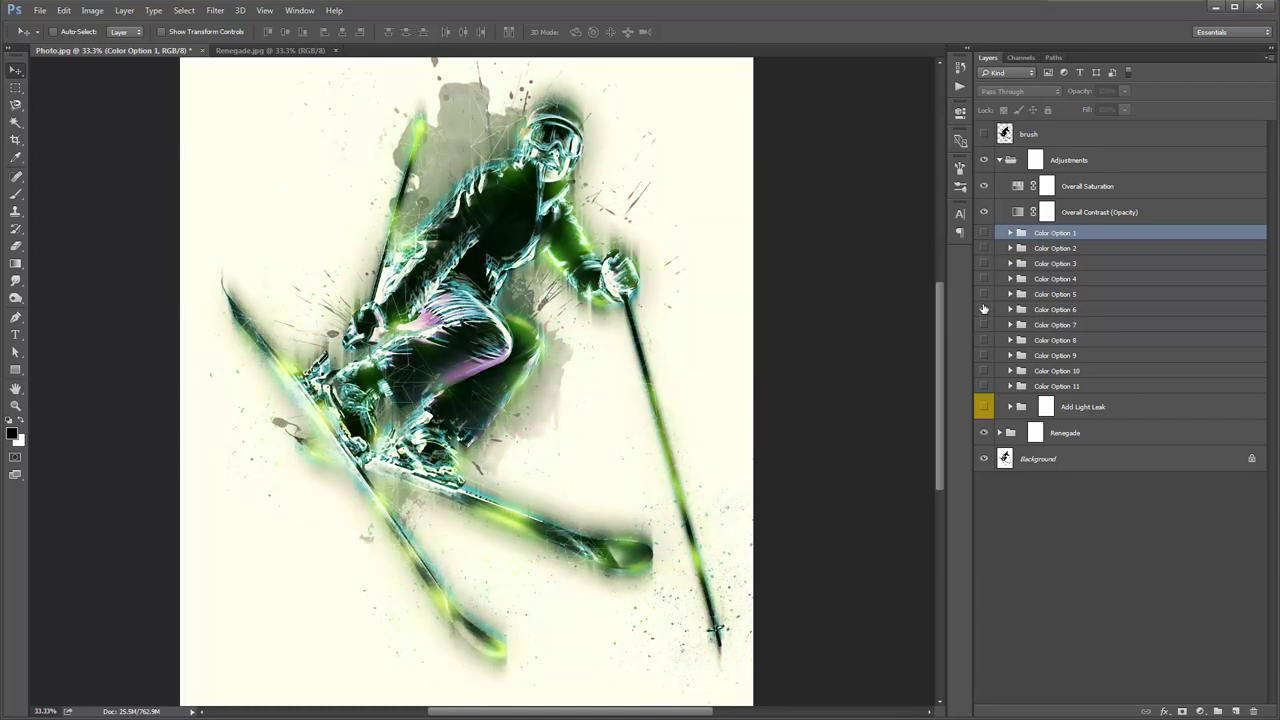
pyautogui.click(983, 309)
pyautogui.click(983, 309)
pyautogui.click(983, 309)
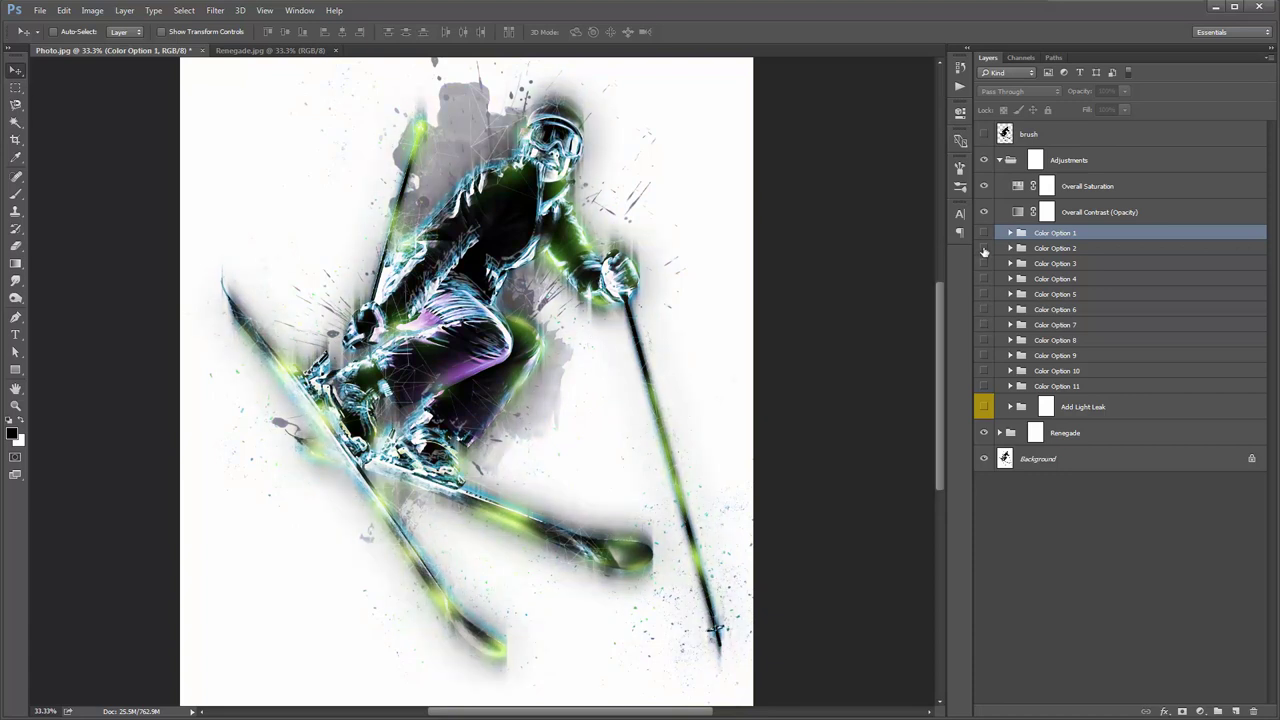
pyautogui.click(985, 233)
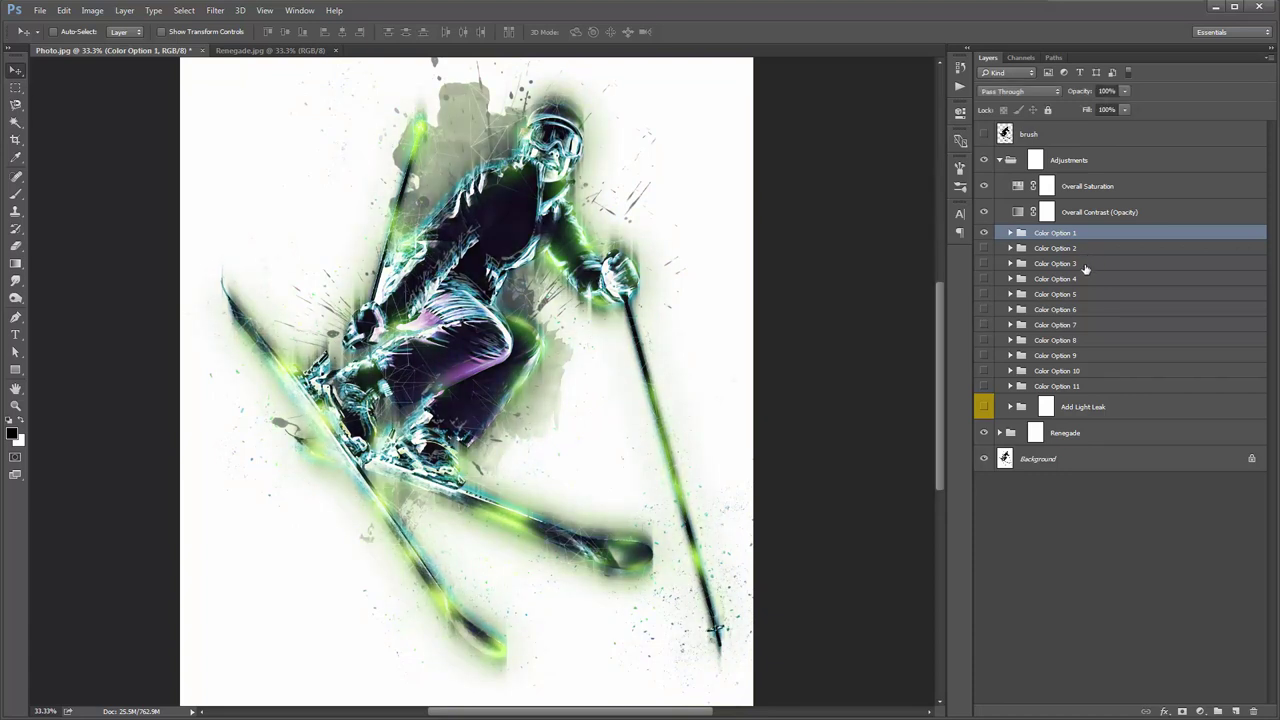
# Invert the black mask of the Reveal Original Photo (Brush Mask) layer in the Renegade group to white
pyautogui.click(999, 160)
pyautogui.click(1066, 184)
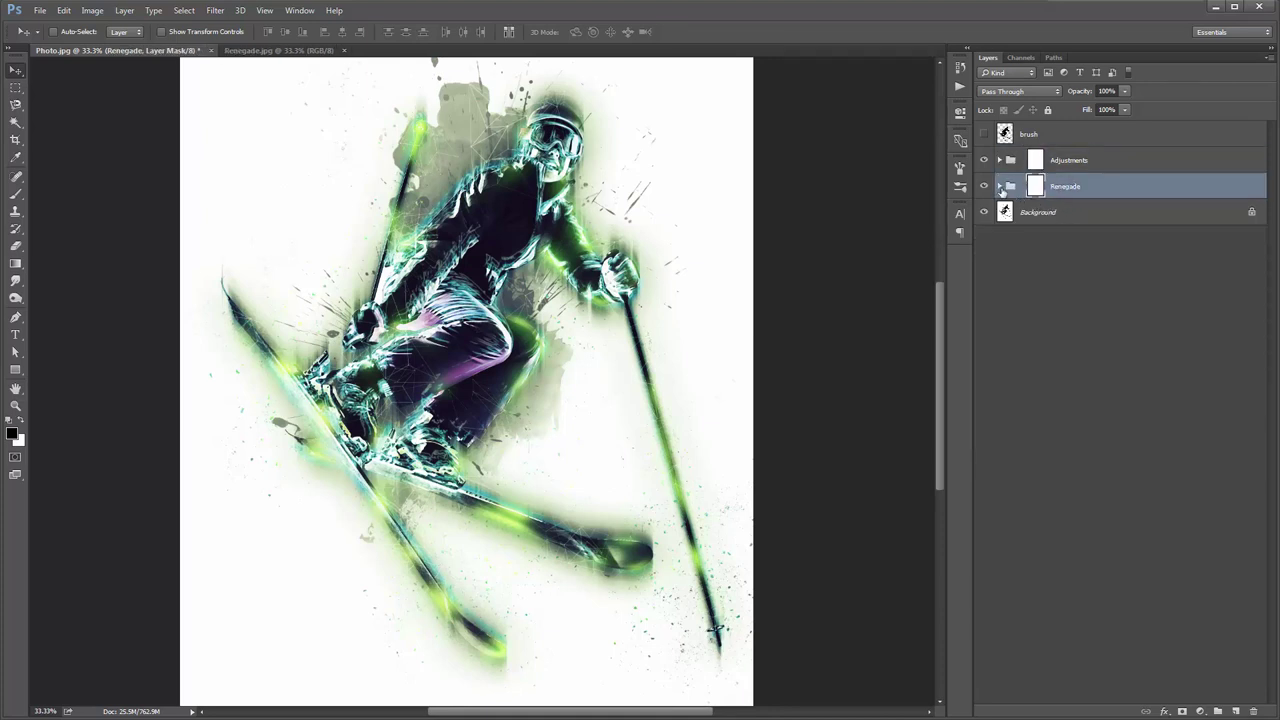
pyautogui.click(999, 186)
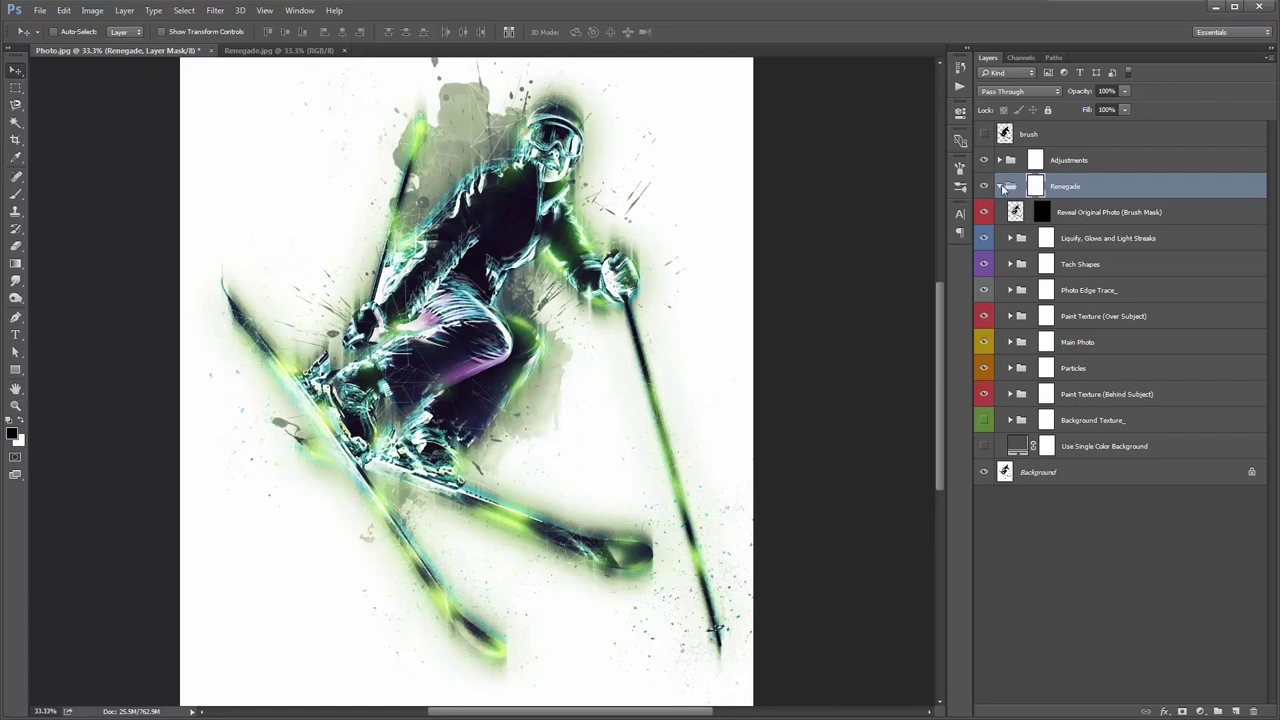
pyautogui.click(1112, 212)
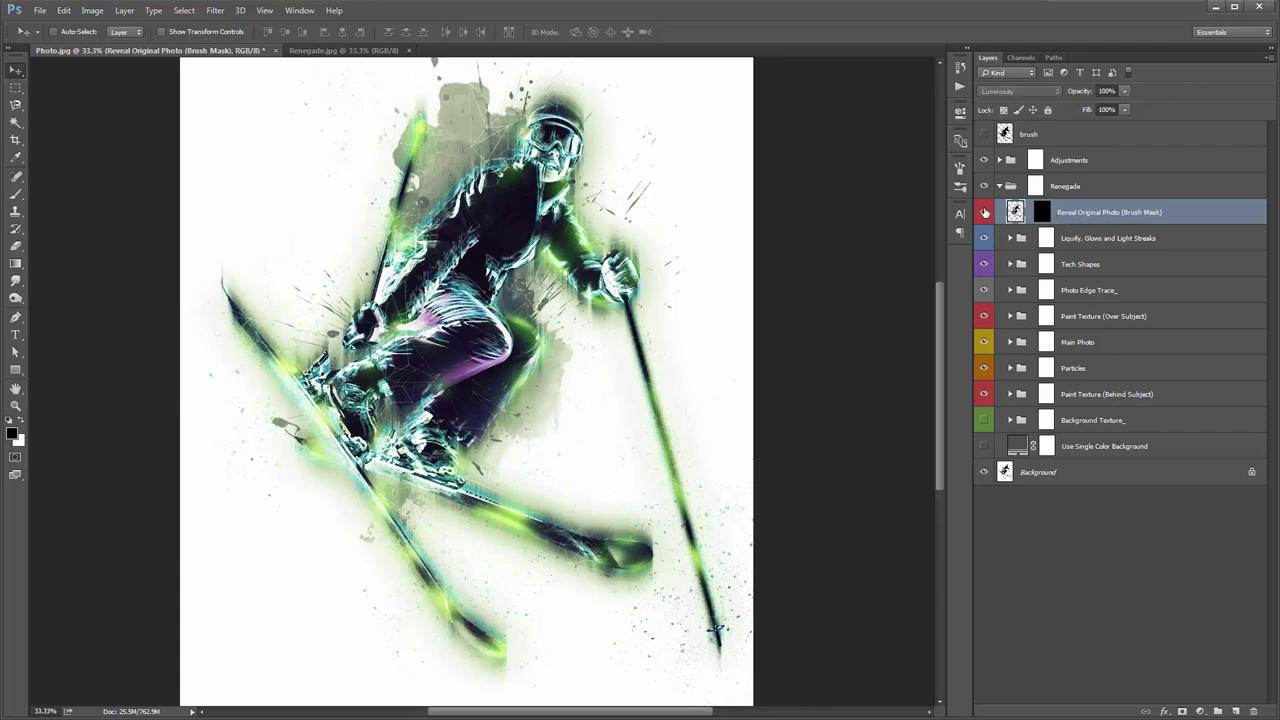
pyautogui.click(1044, 213)
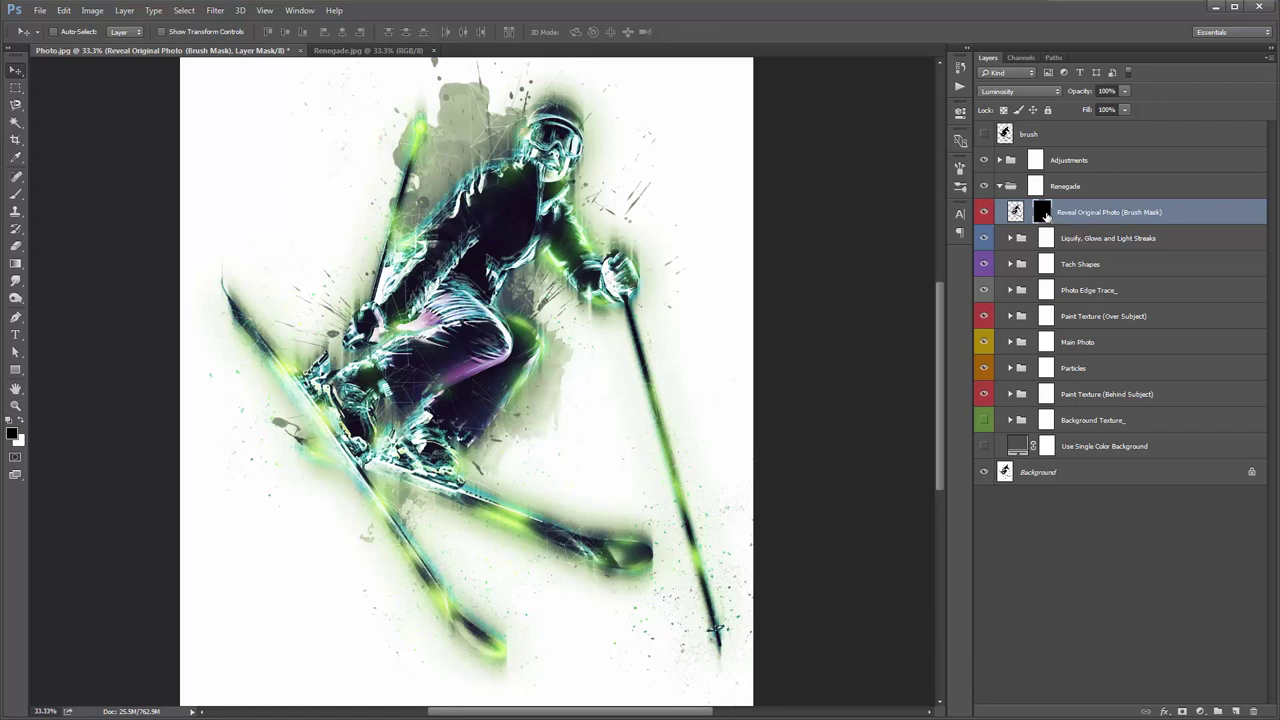
pyautogui.hotkey('ctrl', 'i')
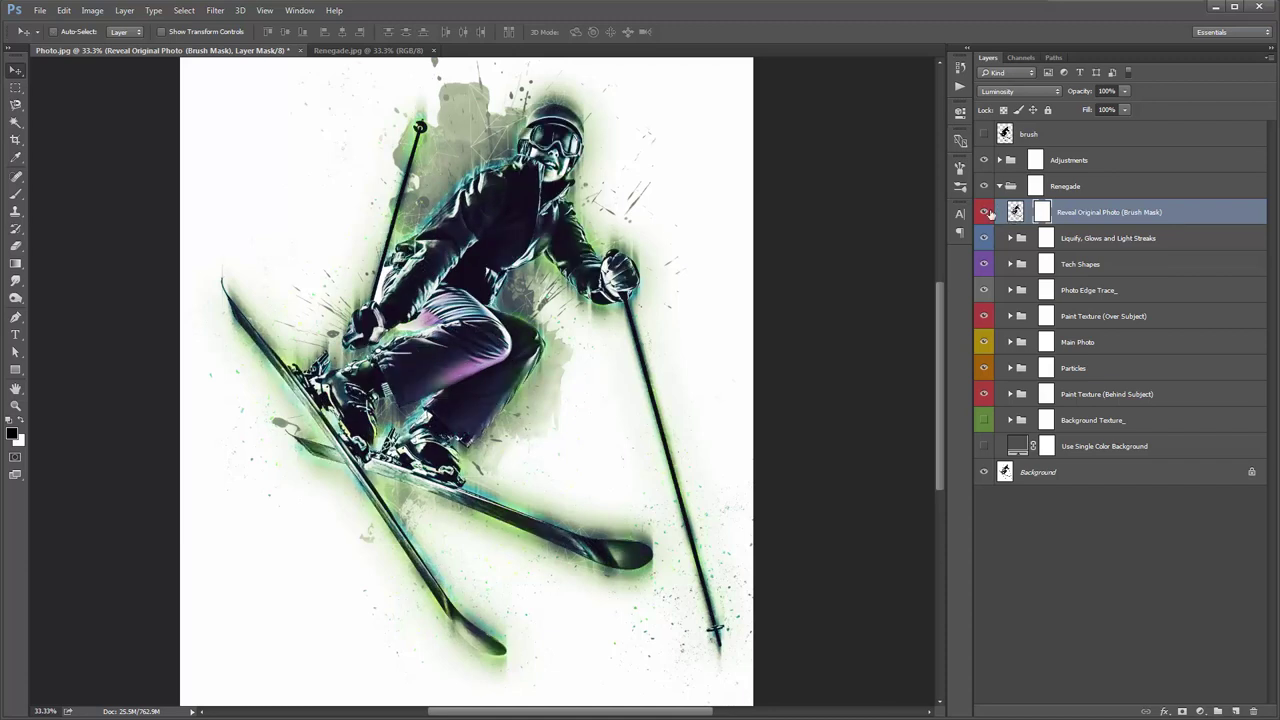
# Invert the white mask of the Reveal Original Photo (Brush Mask) layer back to black
pyautogui.click(983, 160)
pyautogui.click(983, 160)
pyautogui.hotkey('ctrl', 'i')
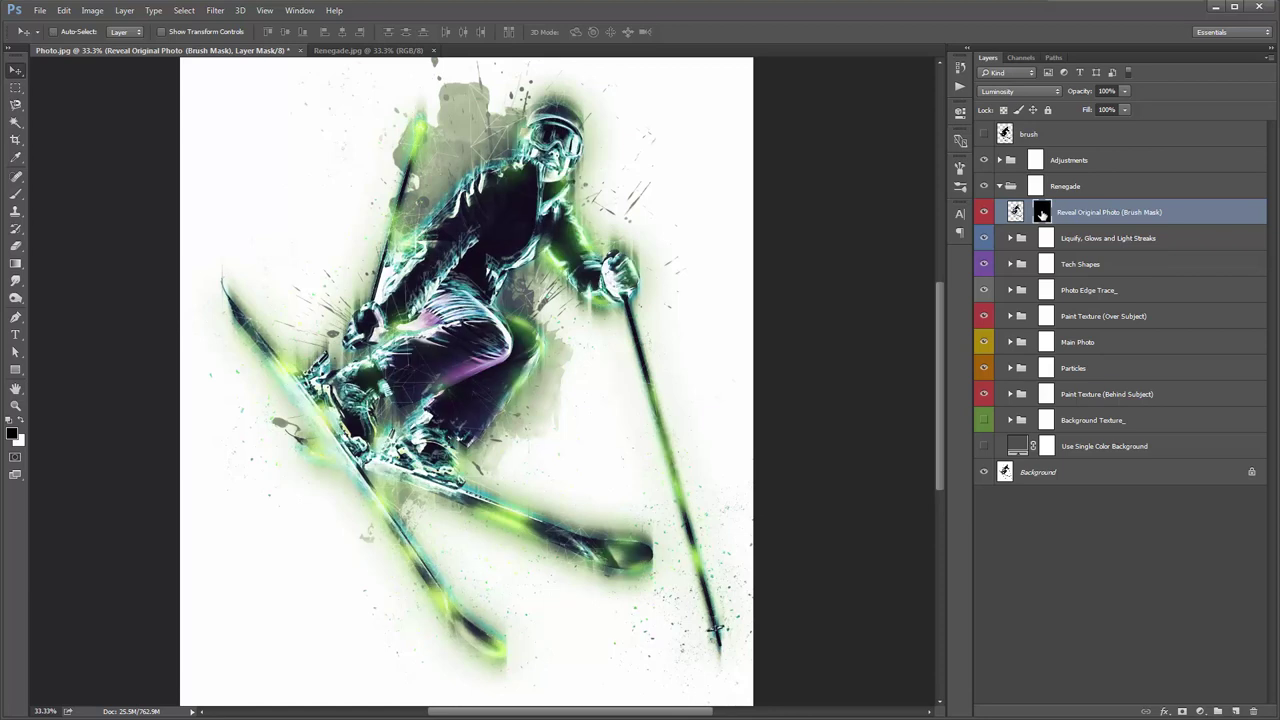
# Paint white over the skier's face on the Reveal Original Photo (Brush Mask) mask with a soft round 400 px brush
pyautogui.press('b')
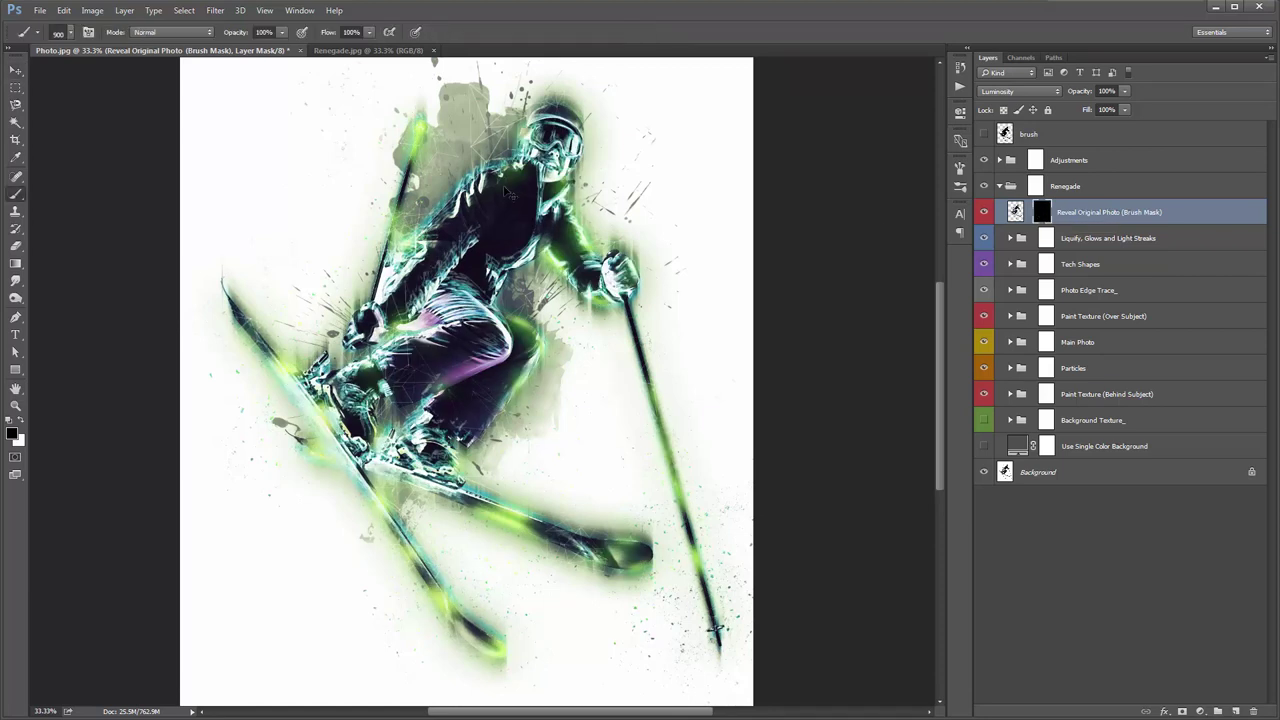
pyautogui.rightClick(466, 178)
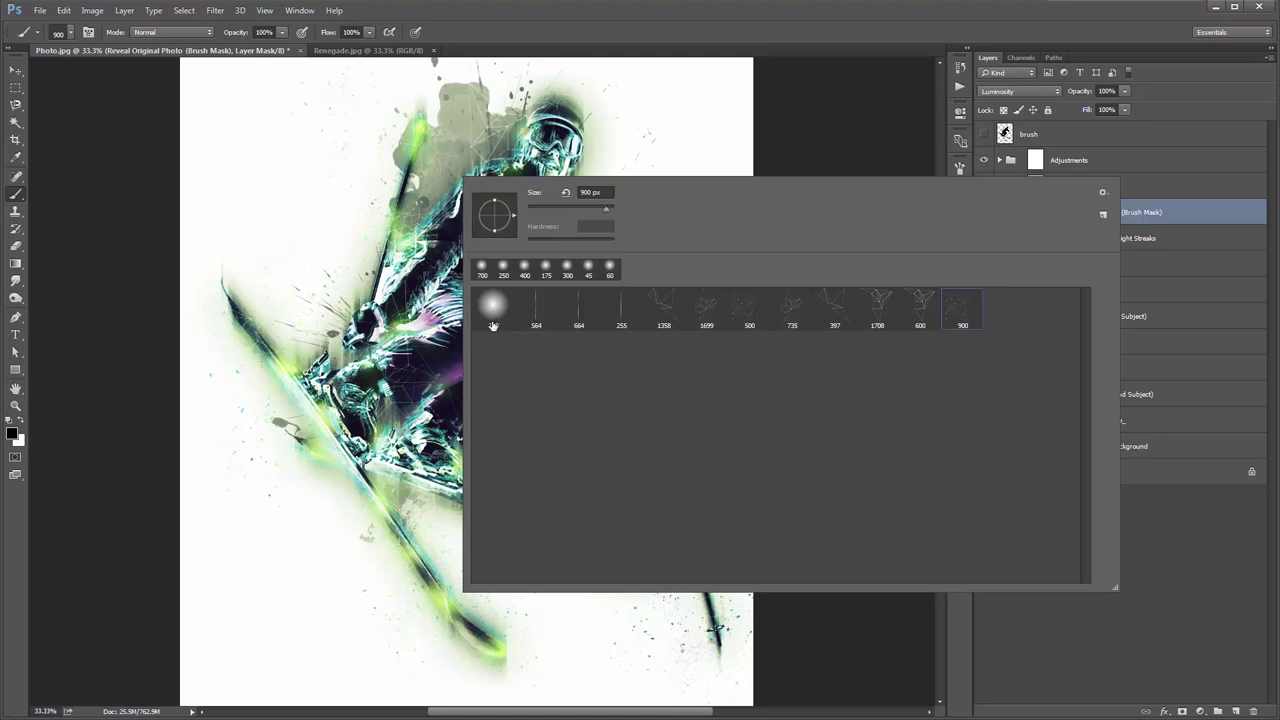
pyautogui.doubleClick(492, 308)
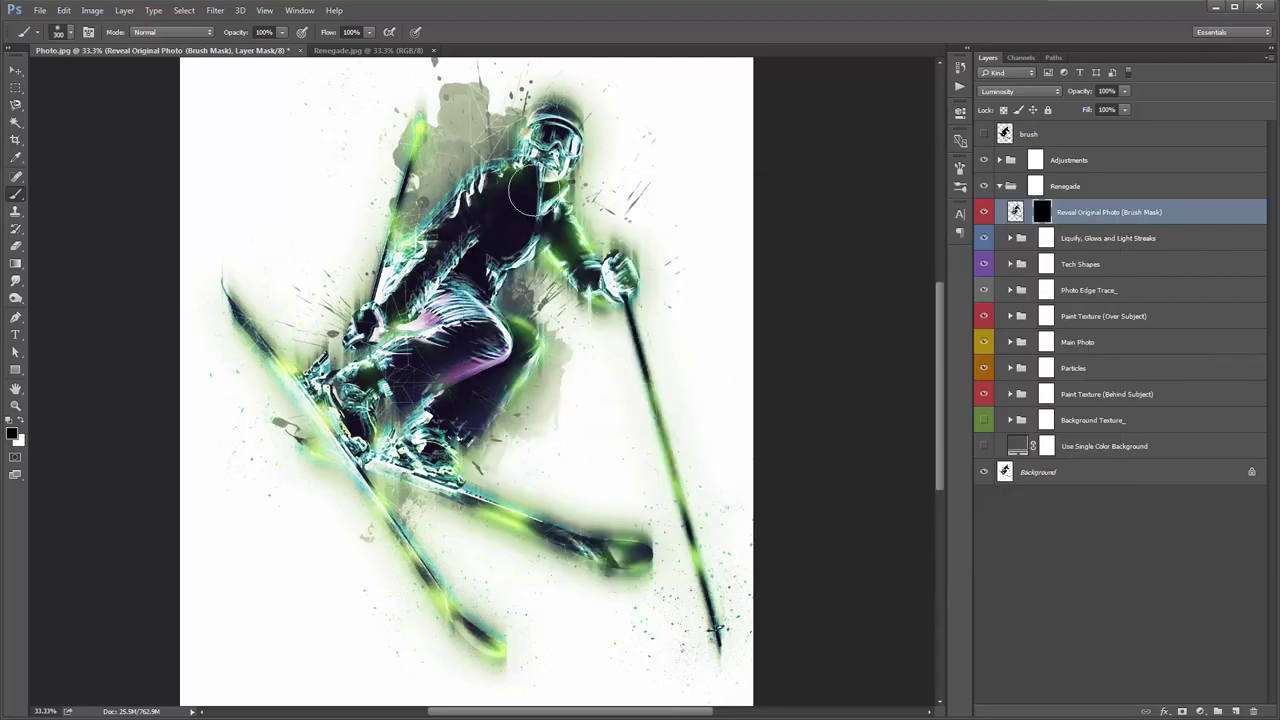
pyautogui.press(']')
pyautogui.press('x')
pyautogui.moveTo(544, 170)
pyautogui.mouseDown()
pyautogui.moveTo(555, 150)
pyautogui.moveTo(549, 160)
pyautogui.mouseUp()
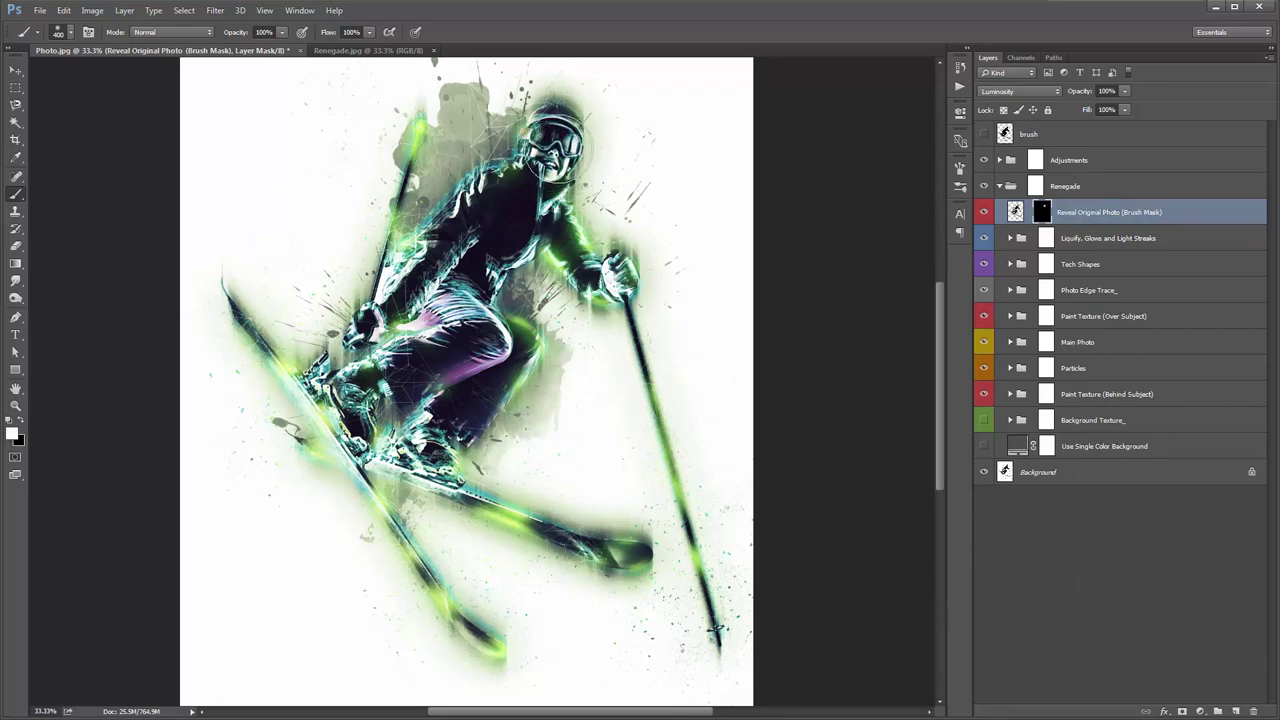
# Compare the skier's face with the Reveal Original Photo (Brush Mask) layer hidden and shown
pyautogui.press('v')
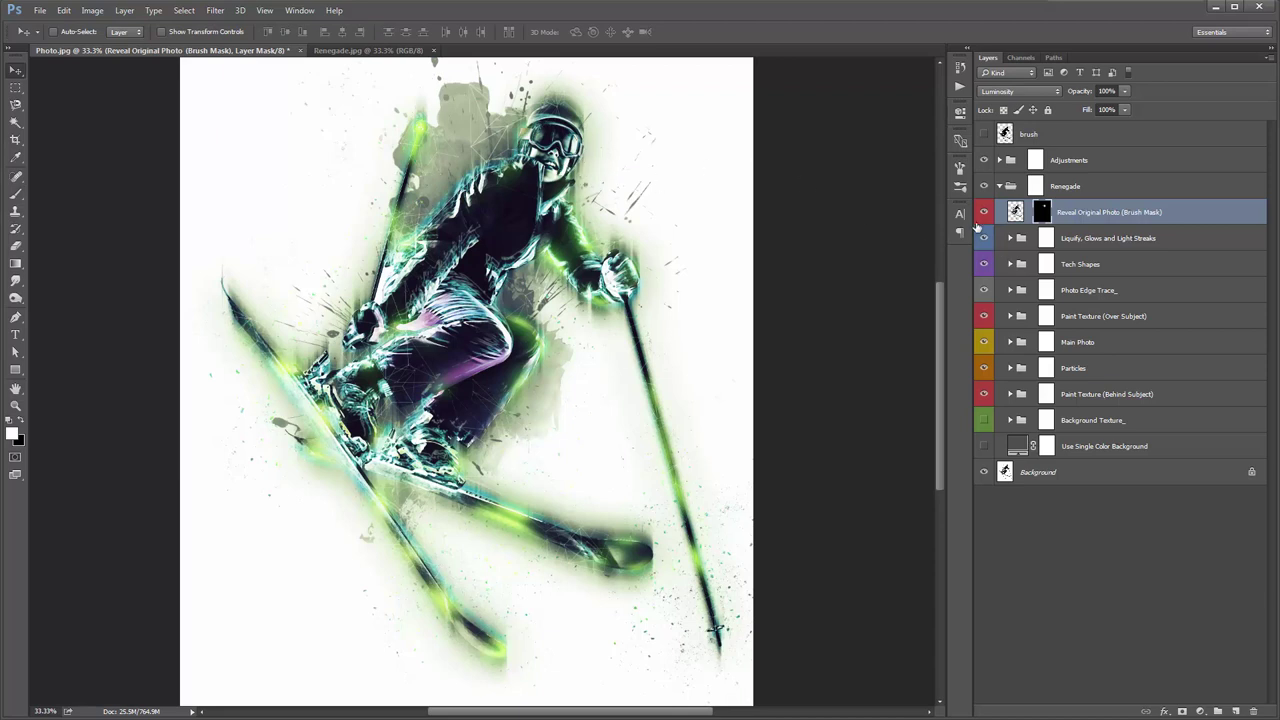
pyautogui.click(983, 213)
pyautogui.click(983, 213)
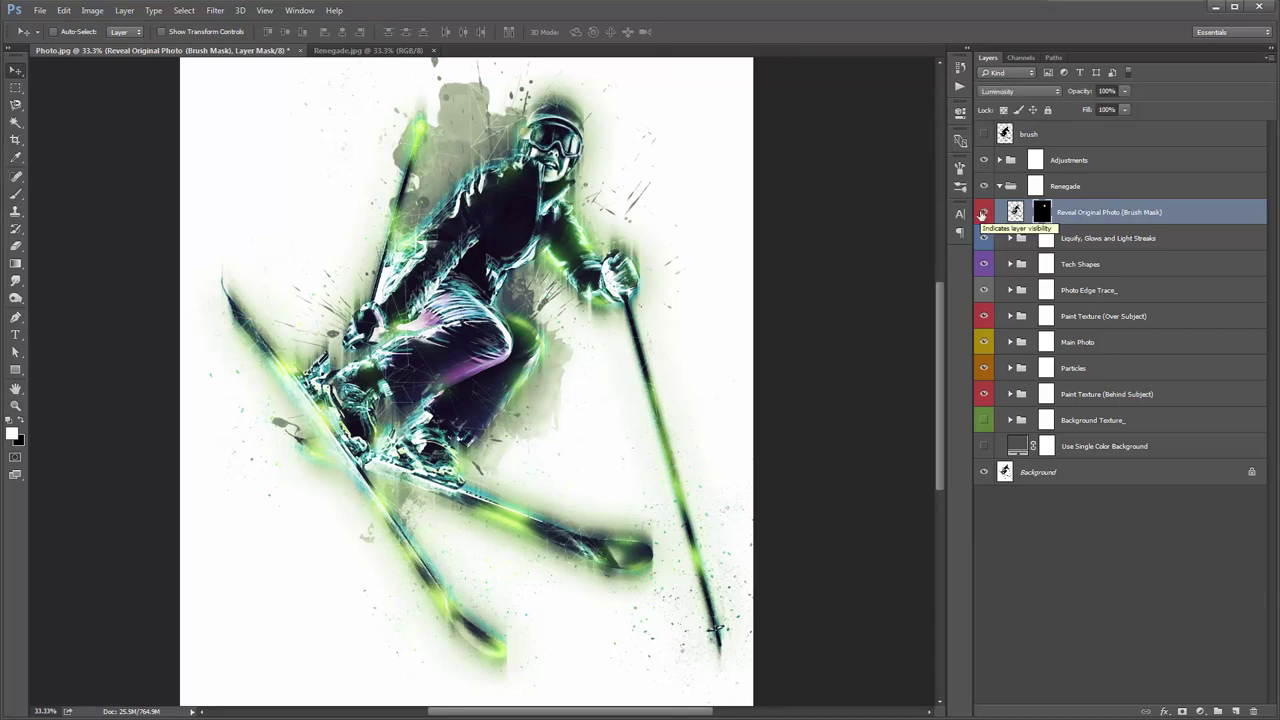
pyautogui.click(983, 213)
pyautogui.click(983, 213)
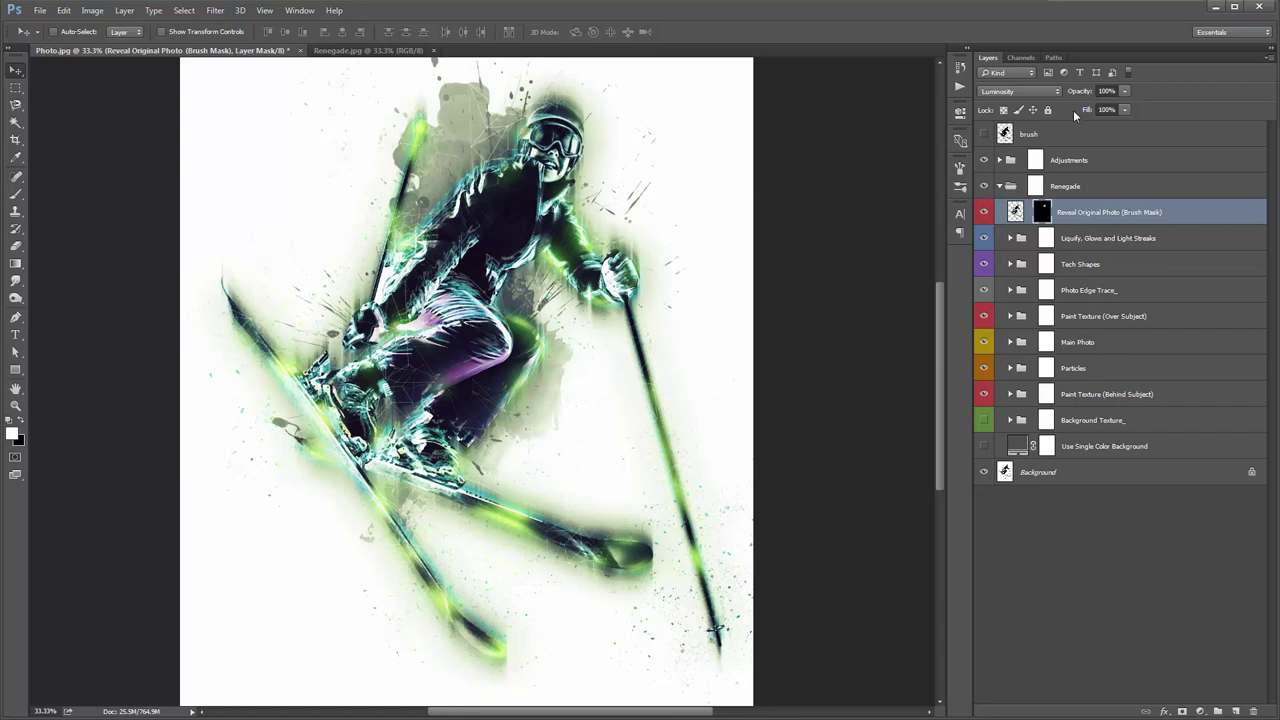
# Set the opacity of the Reveal Original Photo (Brush Mask) layer to 50% and compare the face with it hidden and shown
pyautogui.click(1104, 91)
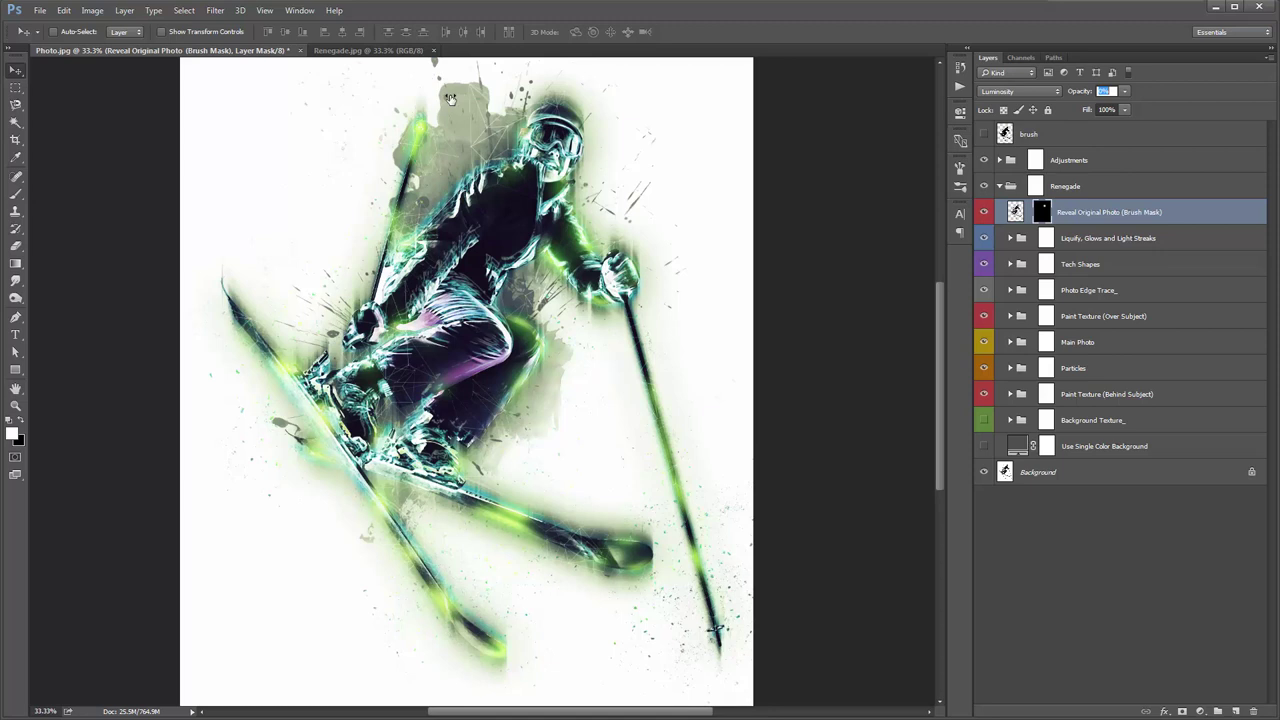
pyautogui.press('Return')
pyautogui.moveTo(1072, 93); pyautogui.dragTo(1105, 117)
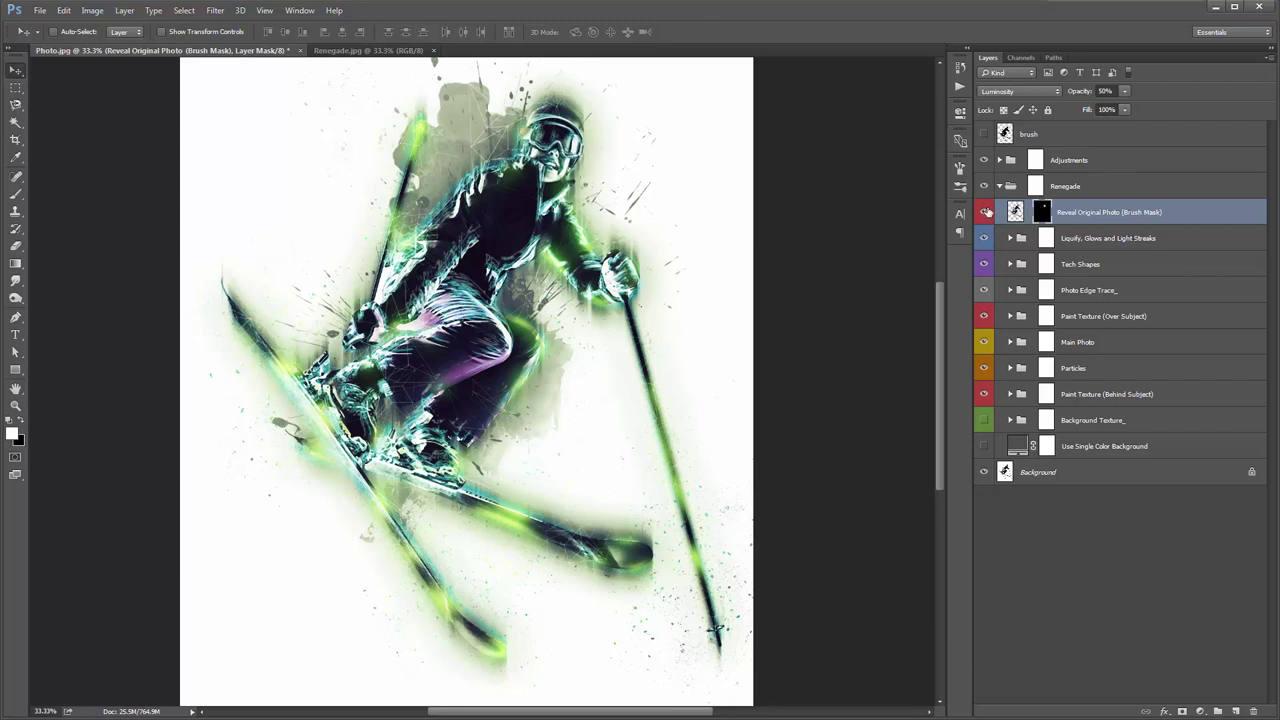
pyautogui.click(985, 212)
pyautogui.click(986, 212)
pyautogui.click(986, 212)
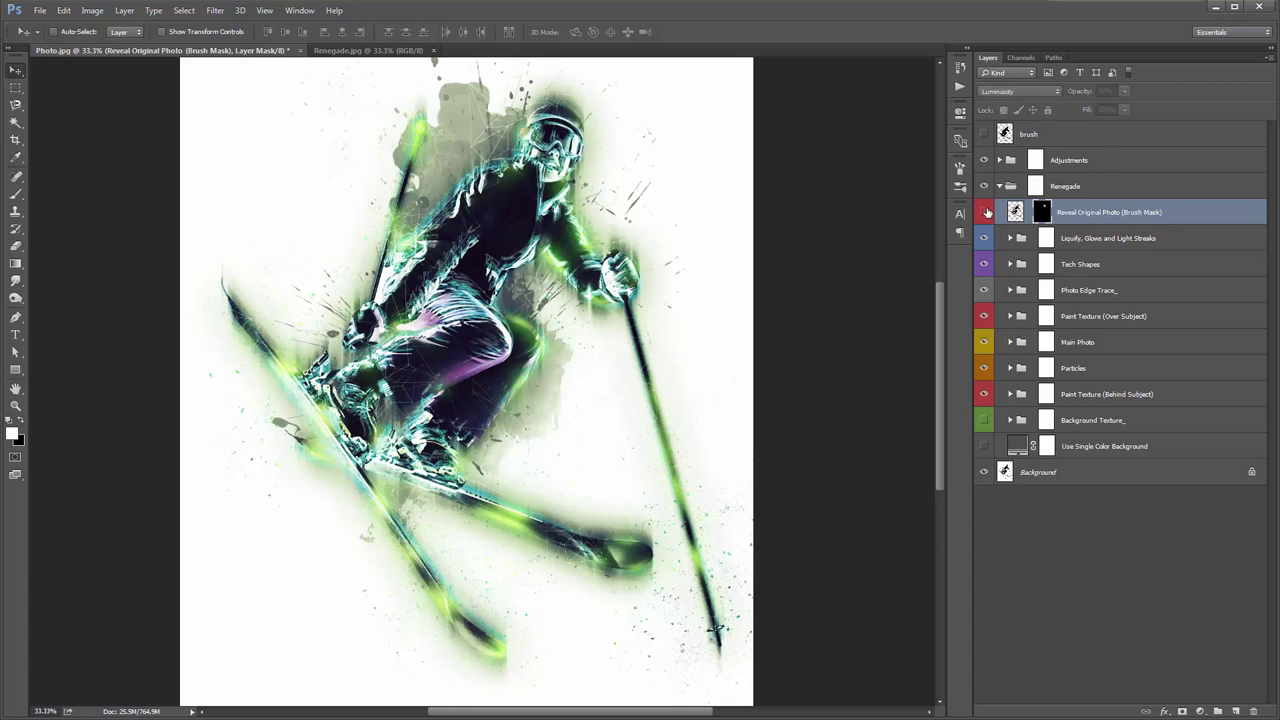
pyautogui.click(986, 212)
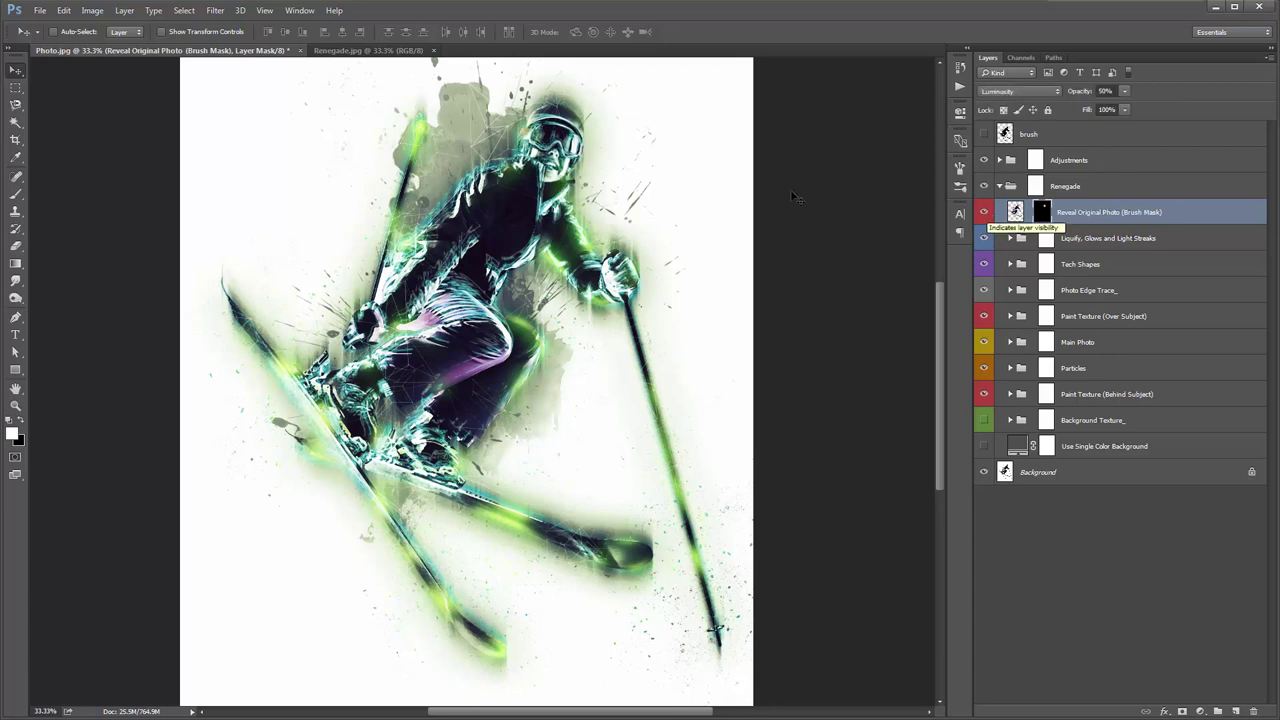
# Show the Use Single Color Background layer and set its fill color to #151515
pyautogui.click(1105, 235)
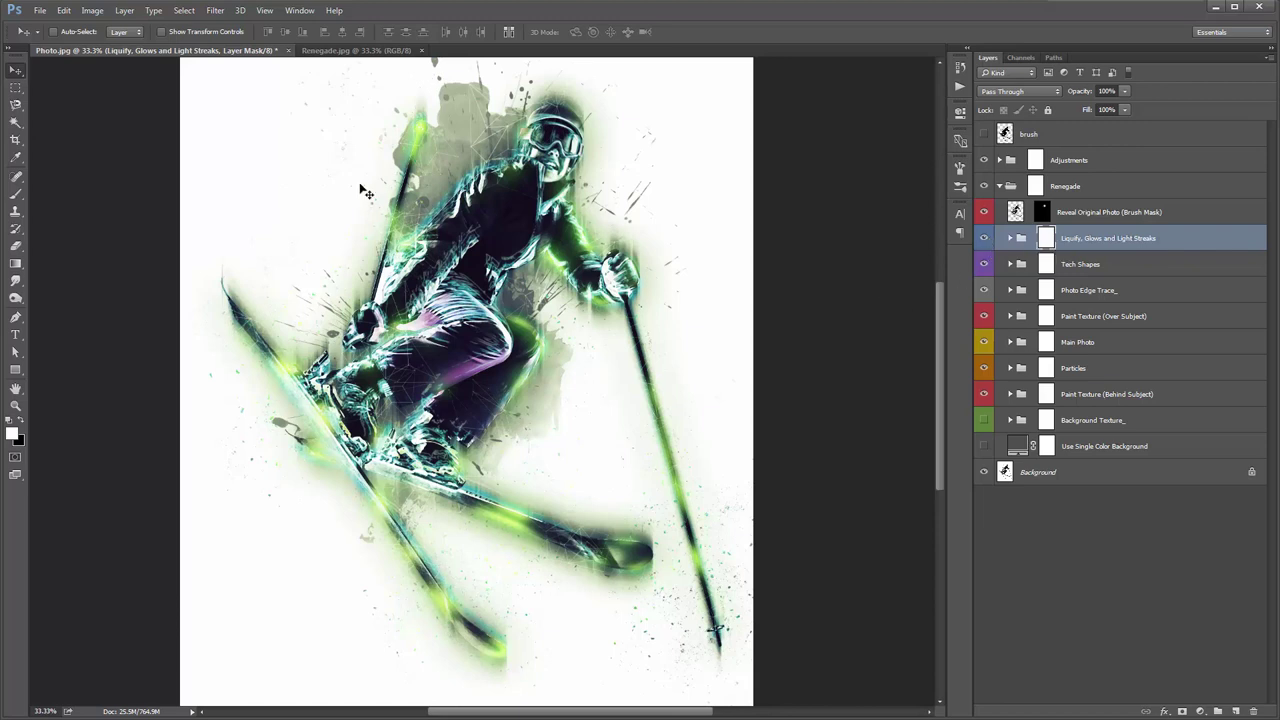
pyautogui.click(335, 52)
pyautogui.click(224, 52)
pyautogui.click(1104, 452)
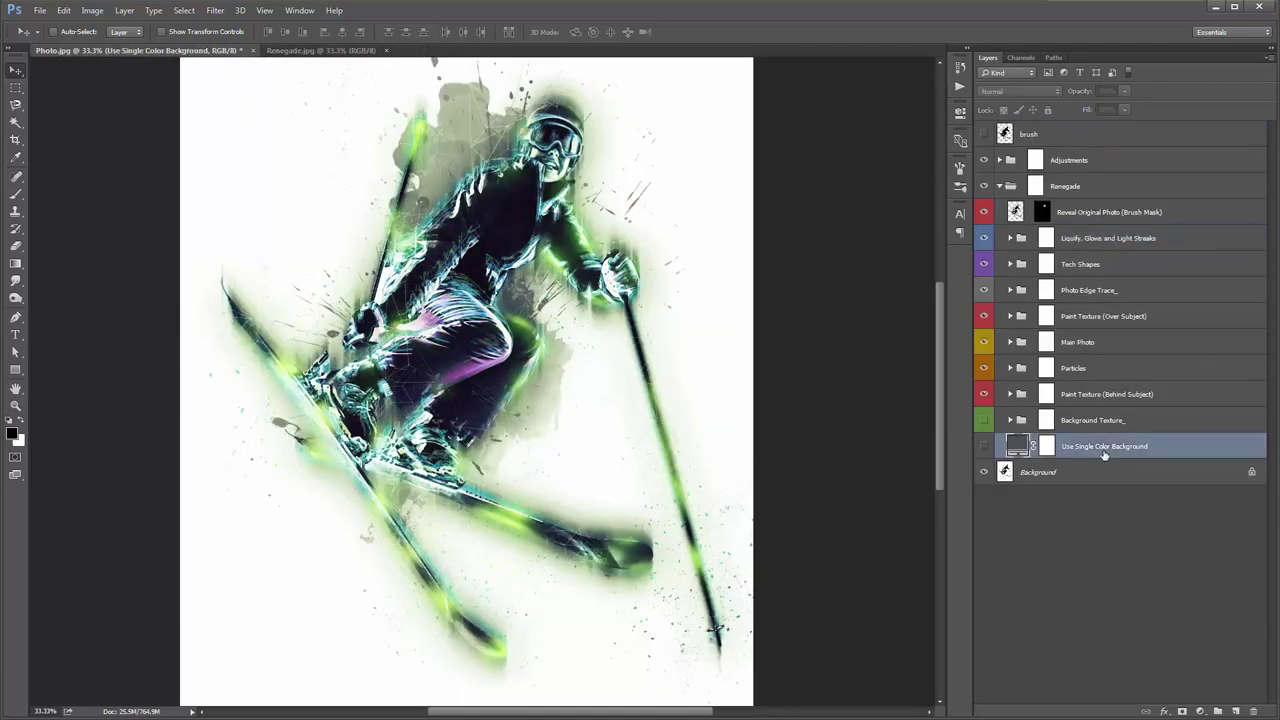
pyautogui.click(983, 448)
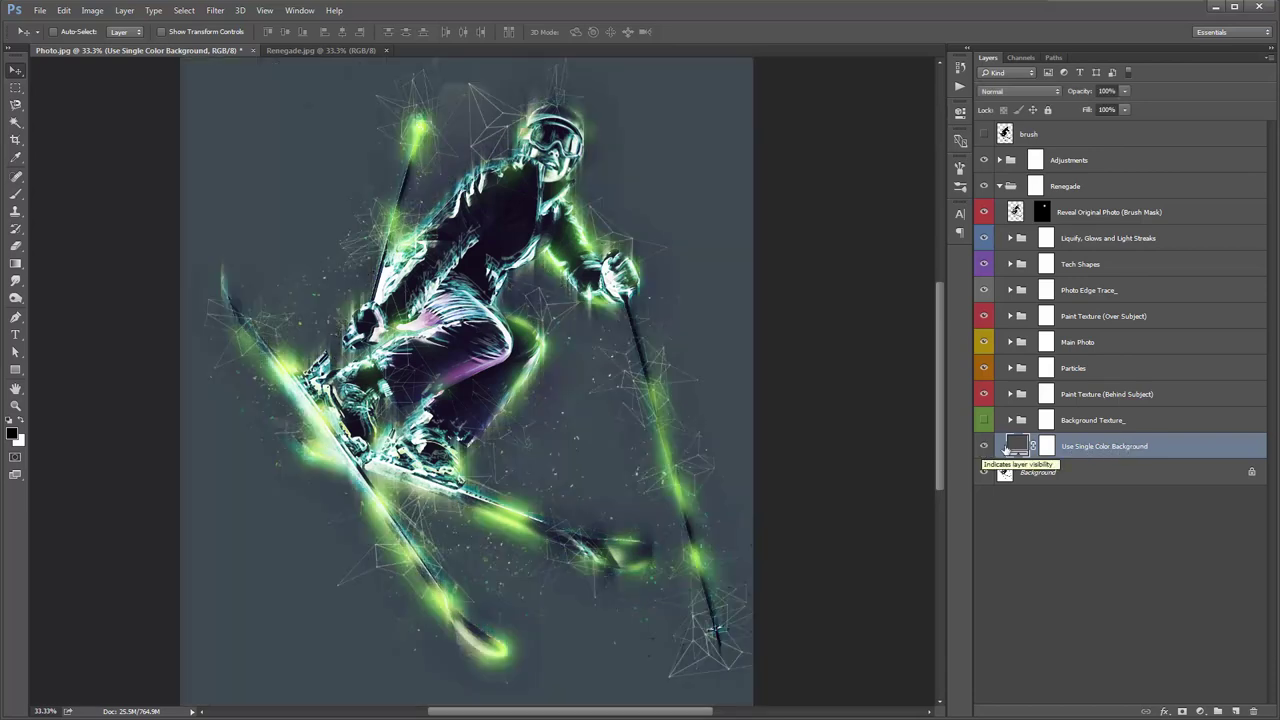
pyautogui.doubleClick(1016, 446)
pyautogui.moveTo(669, 243)
pyautogui.mouseDown()
pyautogui.moveTo(700, 250)
pyautogui.moveTo(675, 258)
pyautogui.mouseUp()
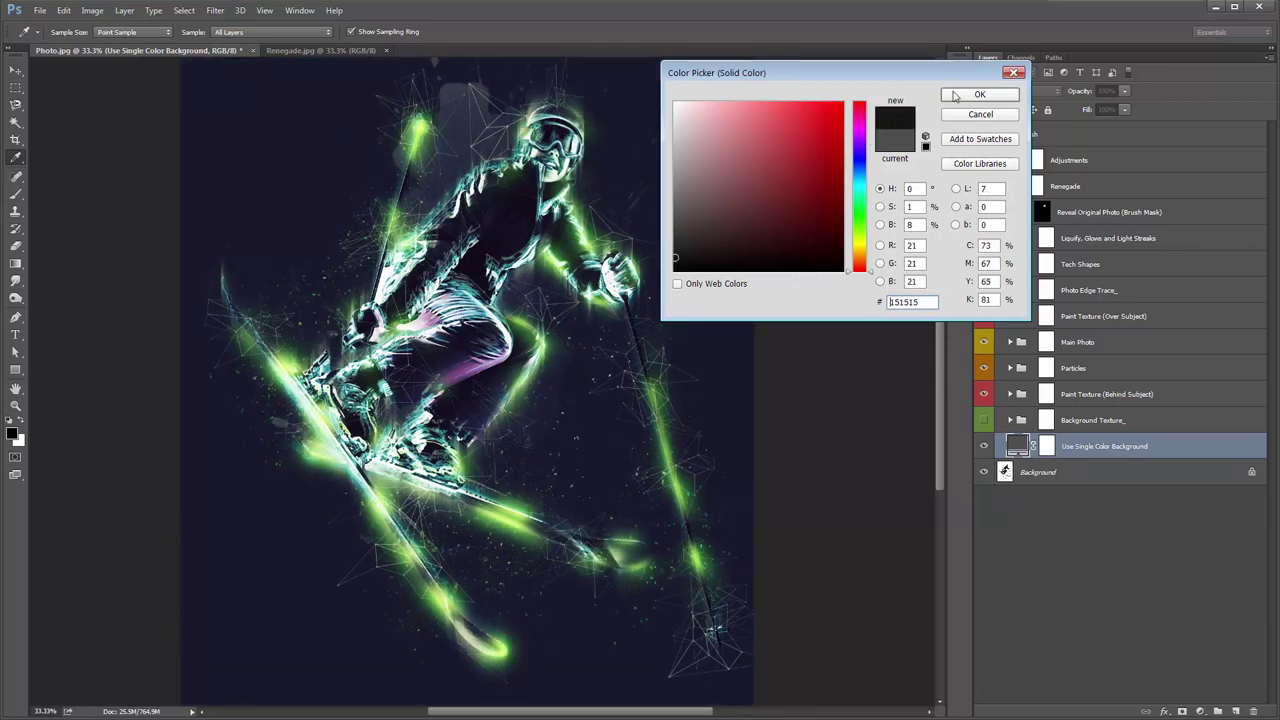
pyautogui.click(955, 95)
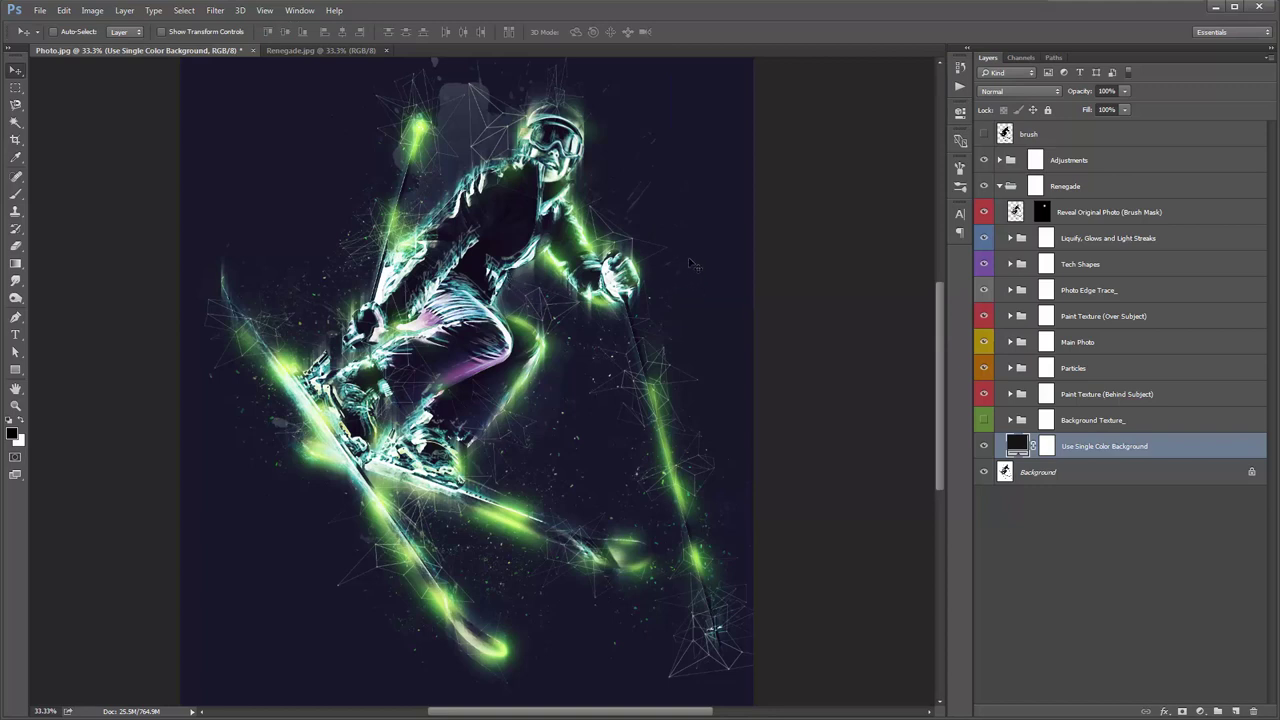
# Expand the Liquify, Glows and Light Streaks group and examine its color-coded sets of effect and Change Color layers
pyautogui.click(1131, 243)
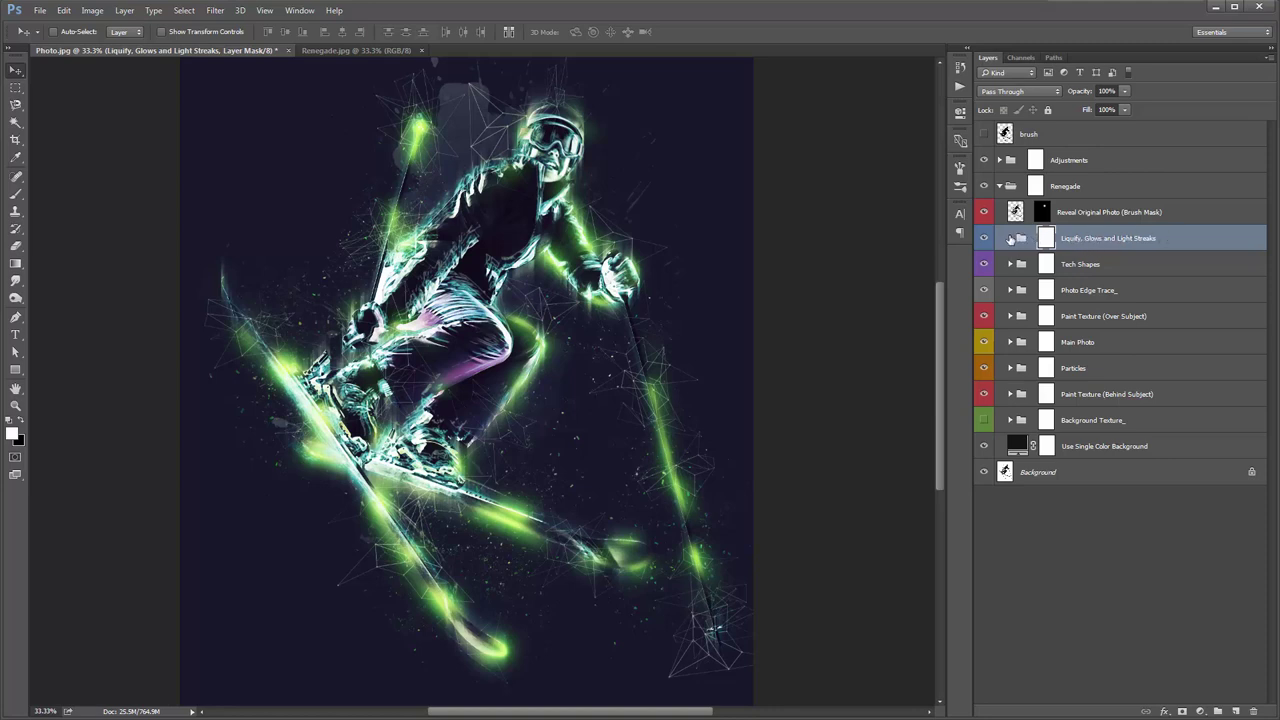
pyautogui.click(1010, 238)
pyautogui.scroll(-2, 1030, 240)
pyautogui.scroll(1, 1060, 242)
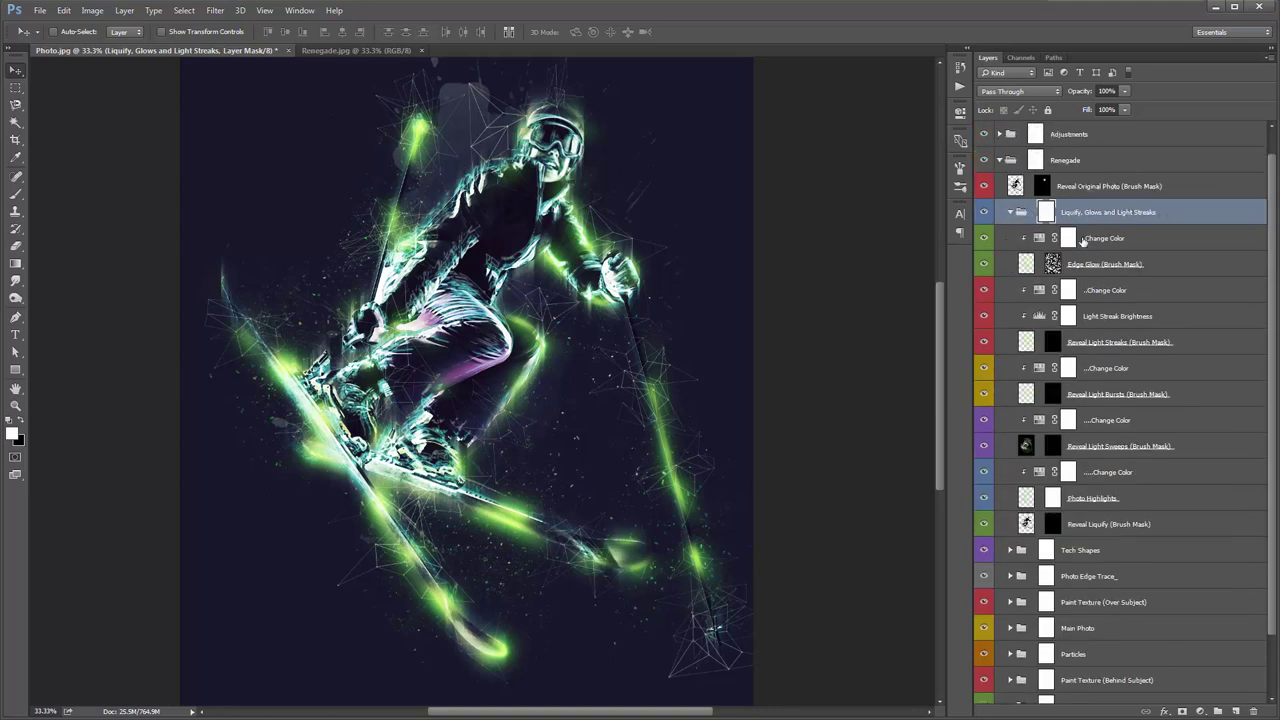
pyautogui.click(1108, 266)
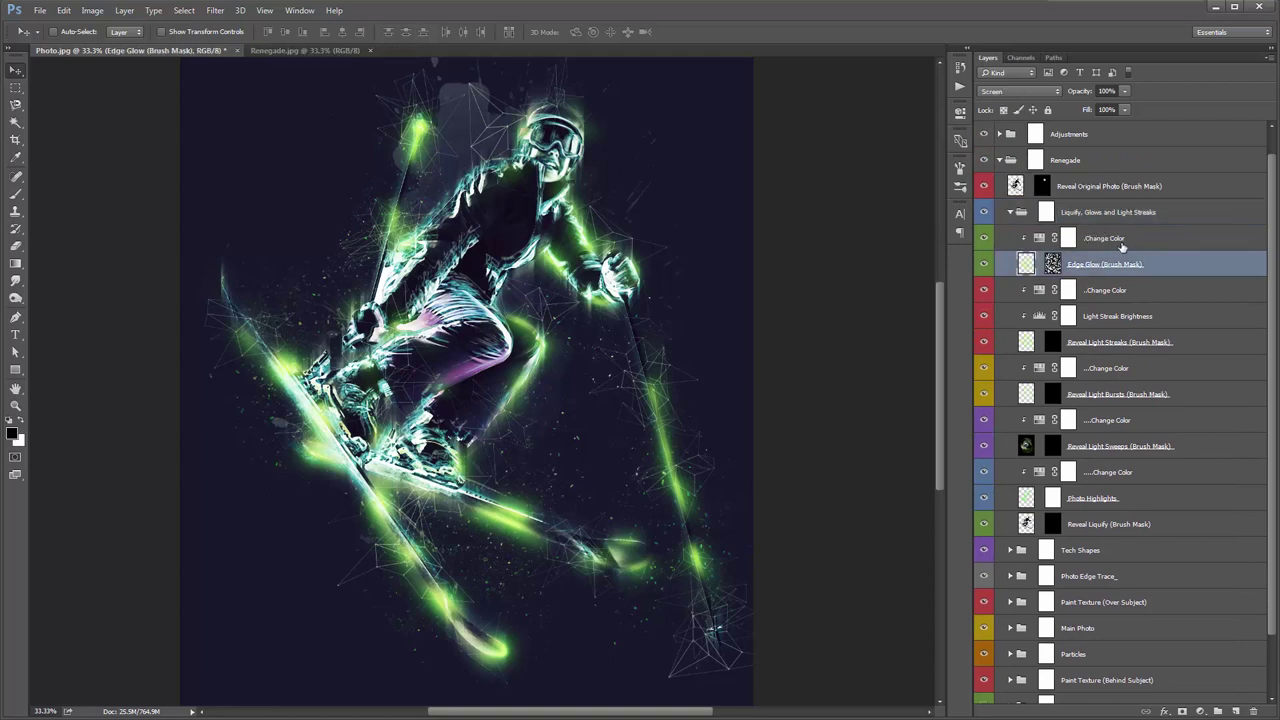
pyautogui.click(1118, 290)
pyautogui.keyDown('shift'); pyautogui.click(1125, 338); pyautogui.keyUp('shift')
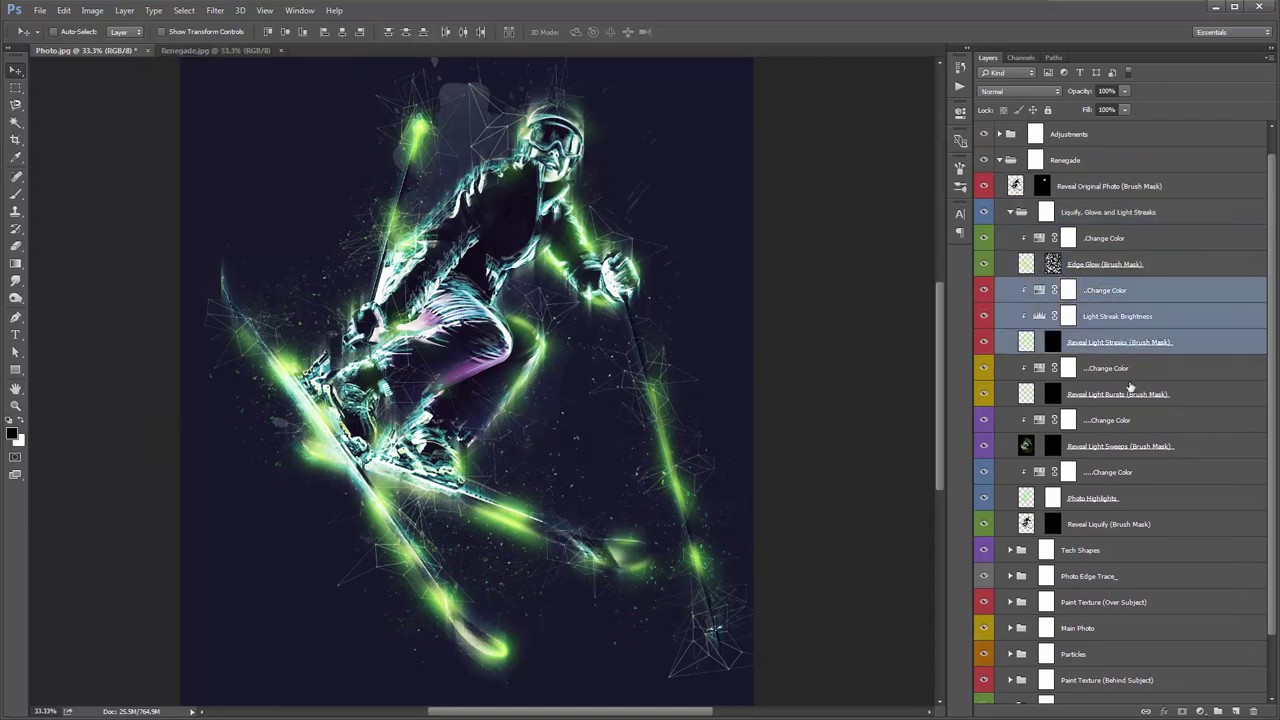
pyautogui.click(1131, 389)
pyautogui.keyDown('shift'); pyautogui.click(1131, 368); pyautogui.keyUp('shift')
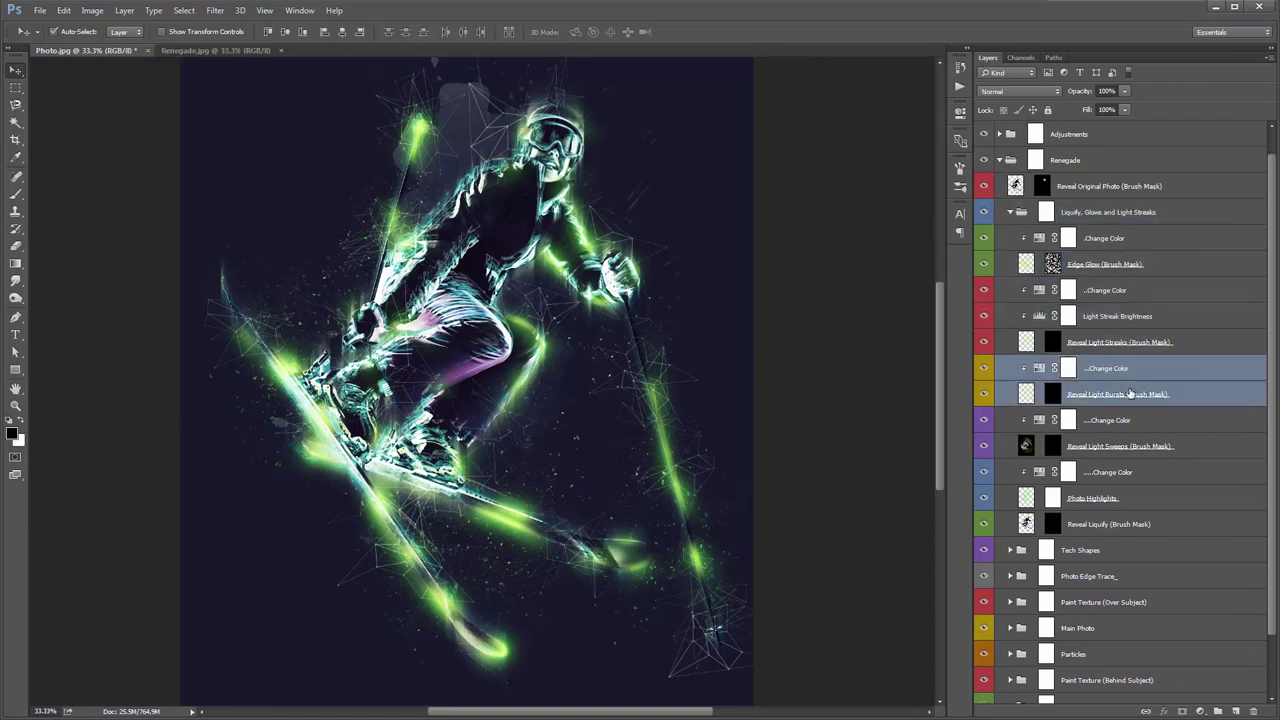
pyautogui.click(1108, 265)
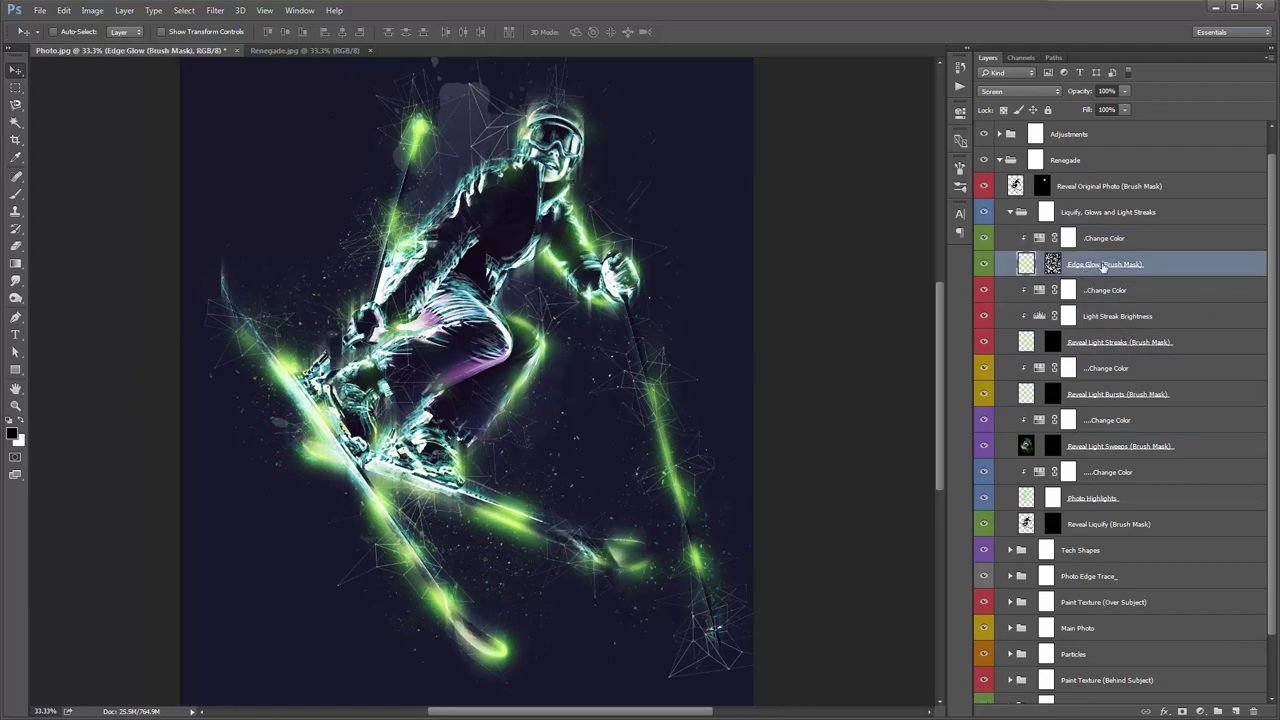
# Set the hue of the Change Color layer above Edge Glow (Brush Mask) to -154, checking against the Renegade.jpg artwork
pyautogui.click(1100, 246)
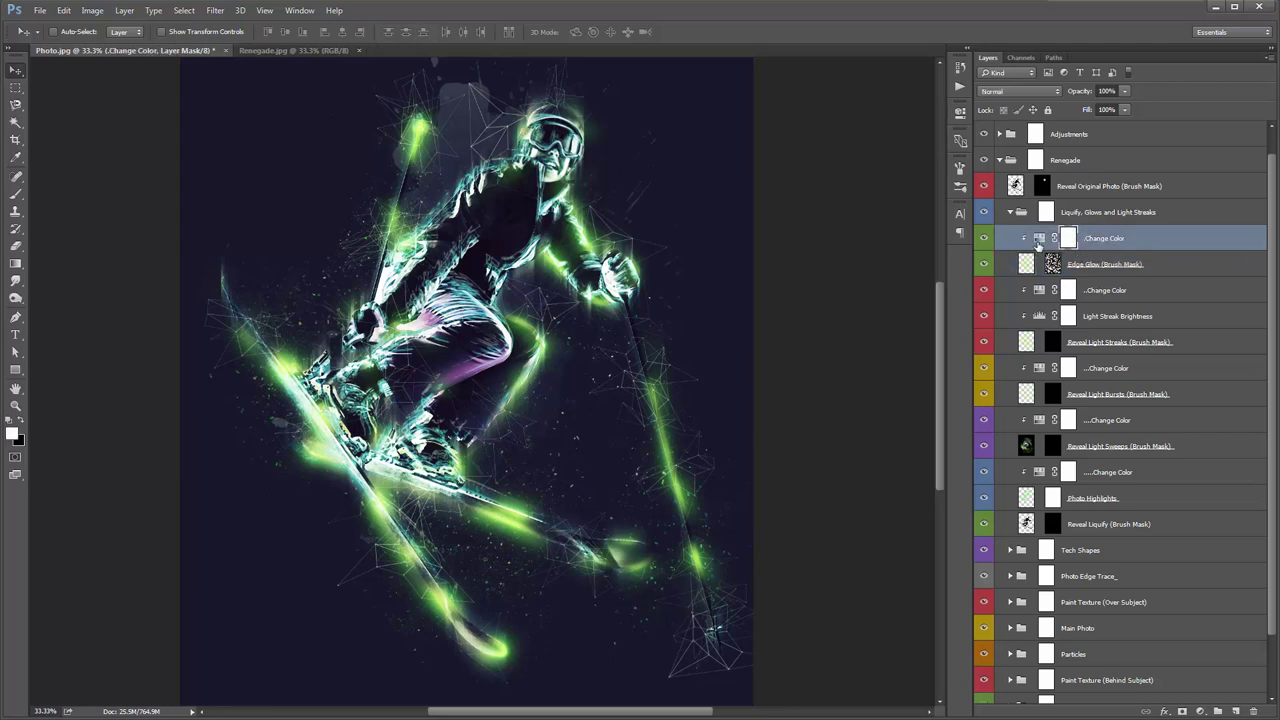
pyautogui.doubleClick(1038, 242)
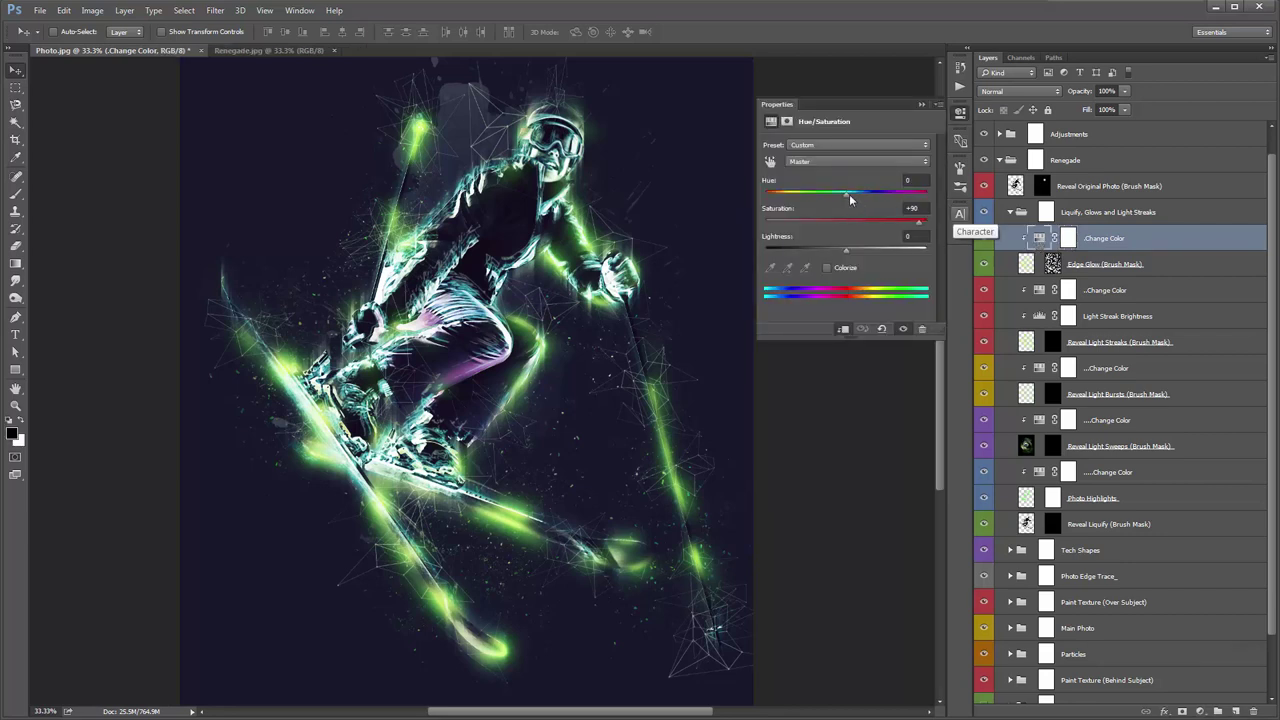
pyautogui.moveTo(841, 194); pyautogui.dragTo(910, 207)
pyautogui.click(269, 51)
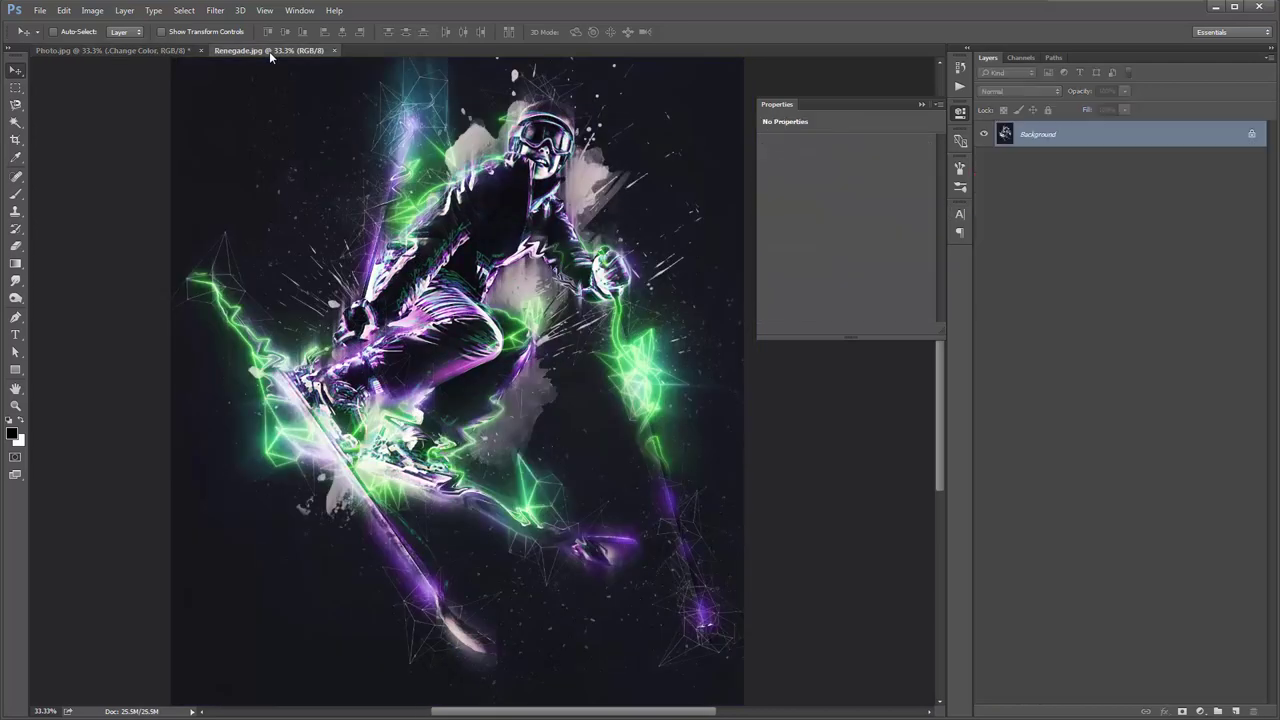
pyautogui.click(110, 50)
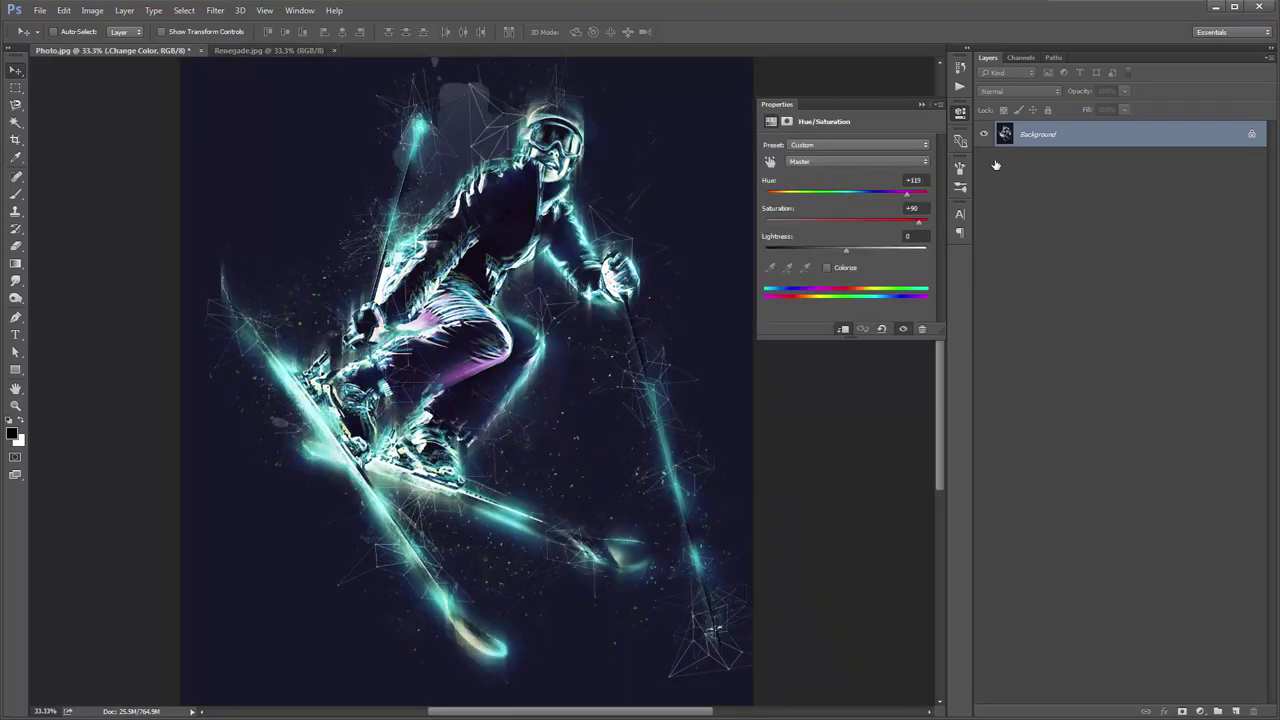
pyautogui.moveTo(907, 192); pyautogui.dragTo(775, 193)
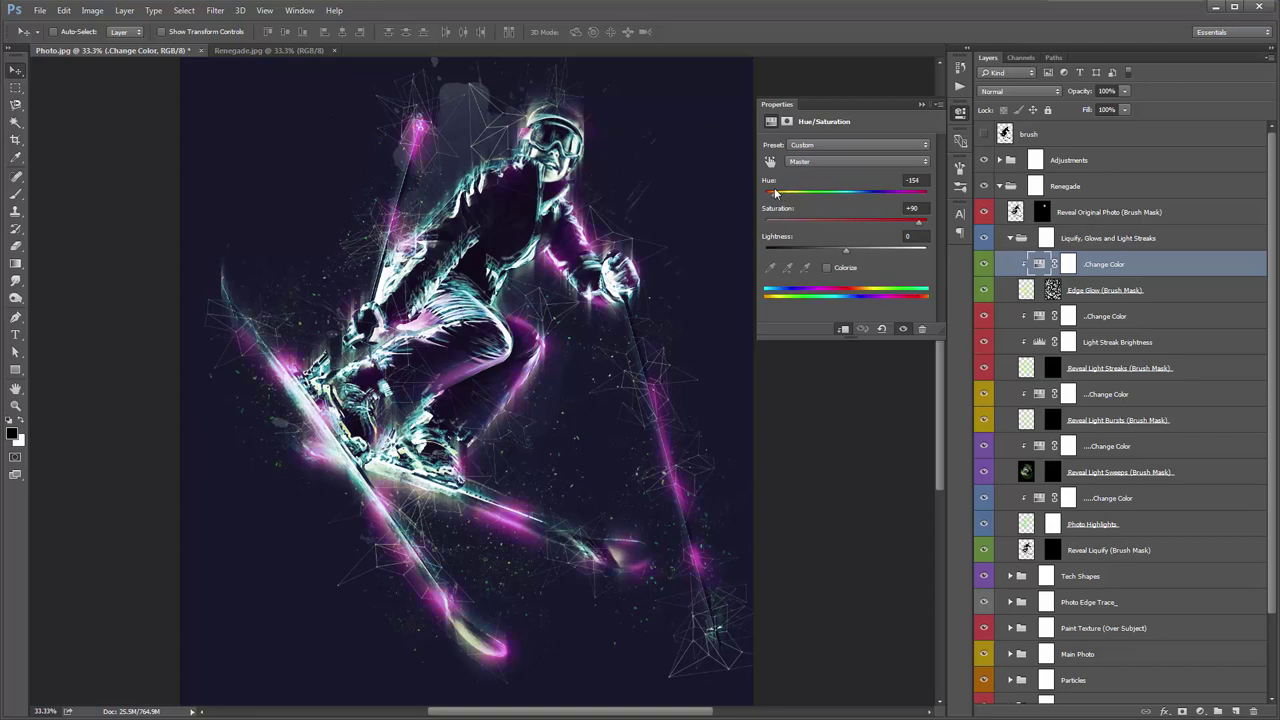
pyautogui.click(918, 103)
# Examine the Edge Glow (Brush Mask) mask by disabling it and viewing it alone, and return to the artwork with the mask selected
pyautogui.click(1080, 289)
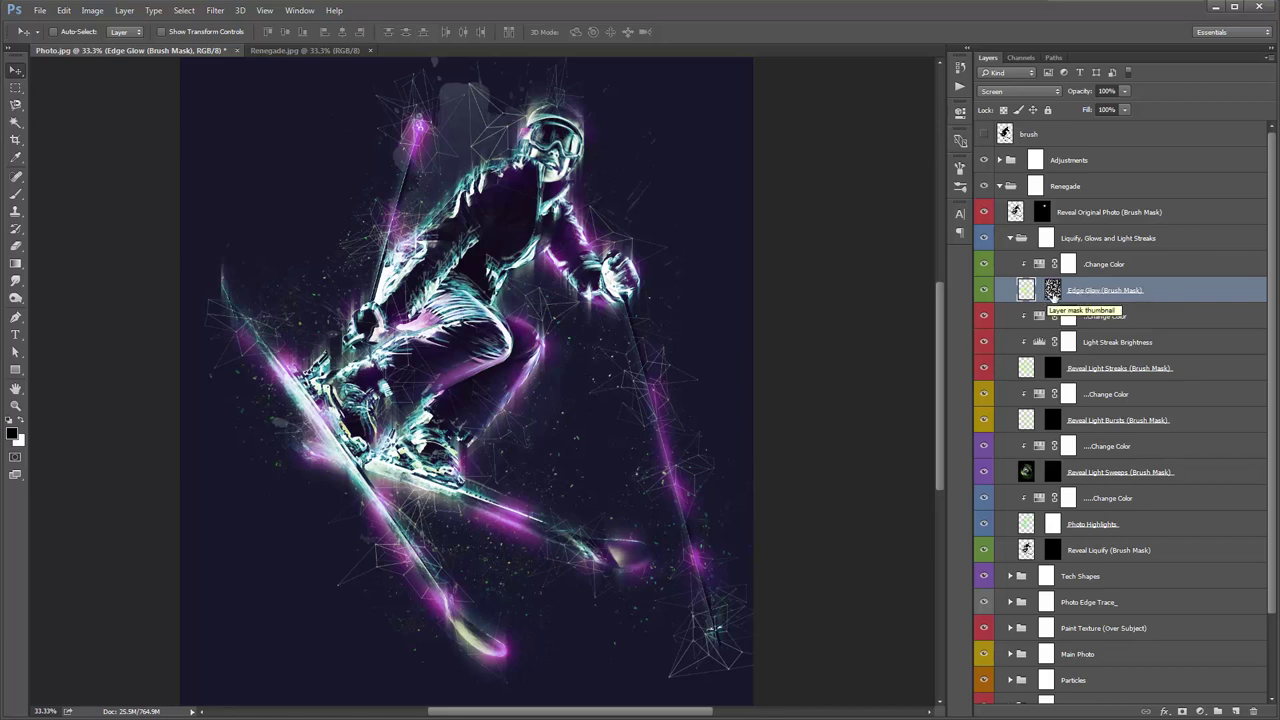
pyautogui.click(1053, 290)
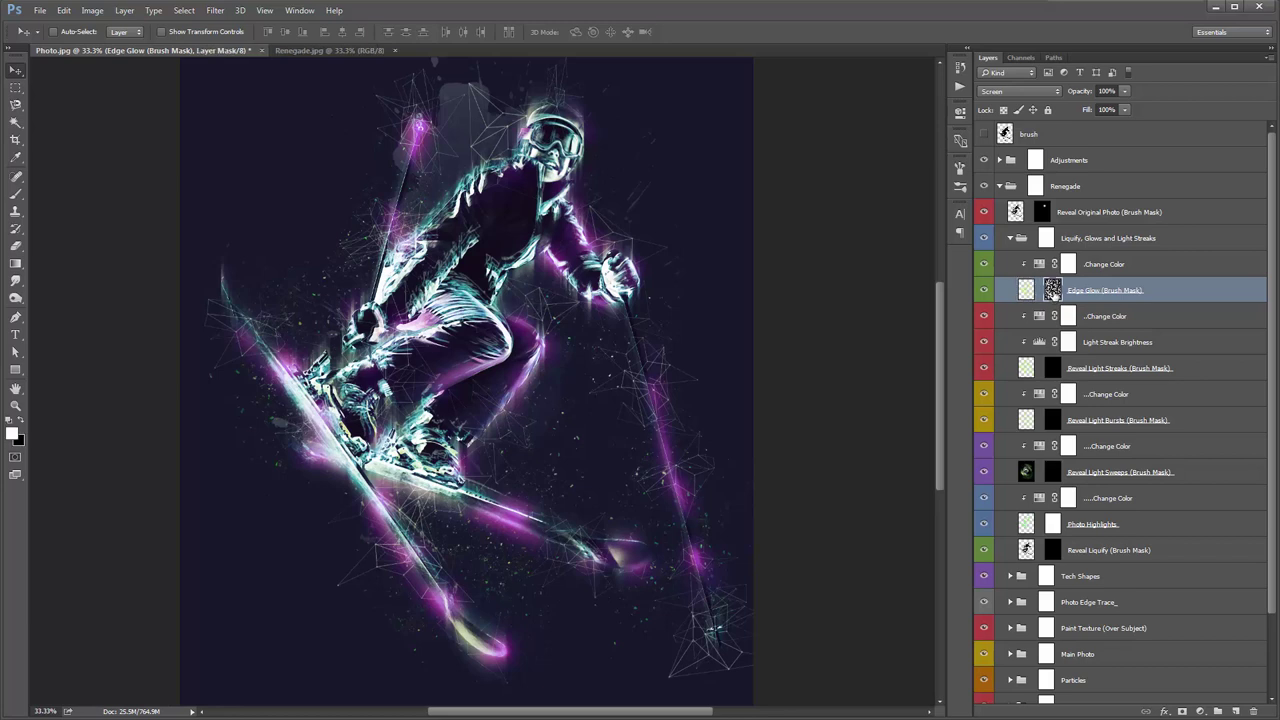
pyautogui.keyDown('shift'); pyautogui.click(1053, 290); pyautogui.keyUp('shift')
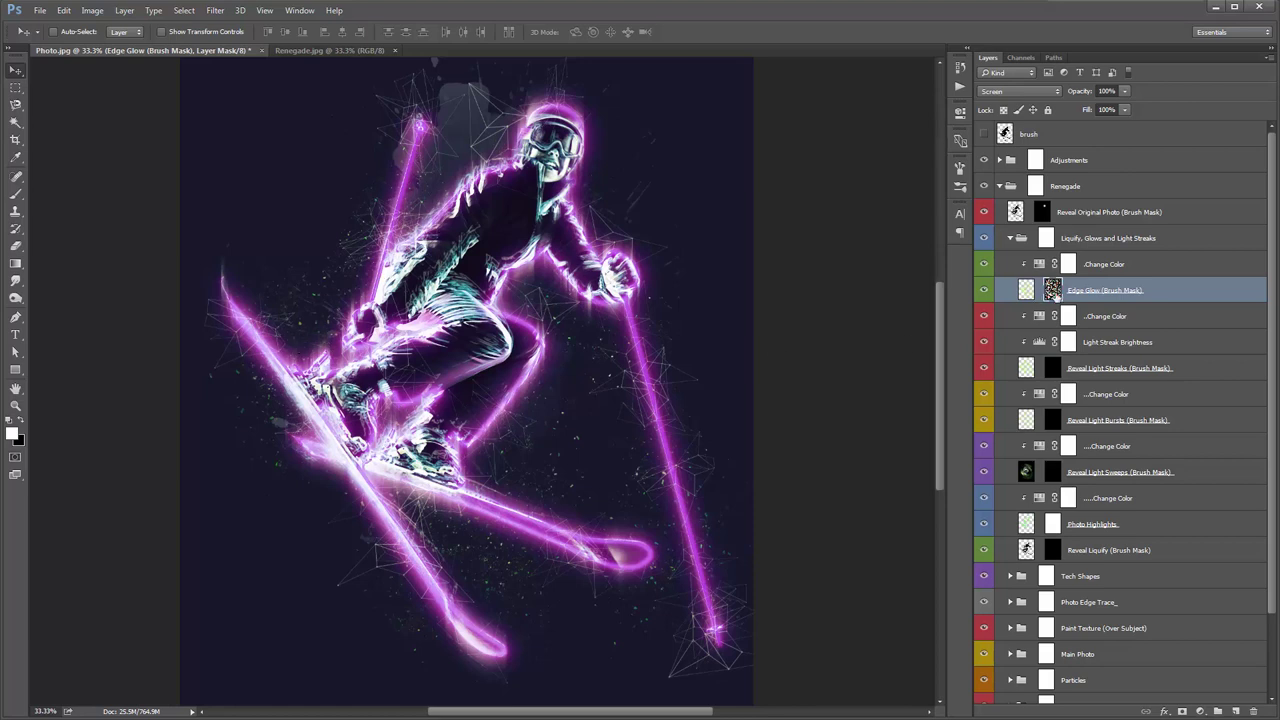
pyautogui.keyDown('shift'); pyautogui.click(1053, 290); pyautogui.keyUp('shift')
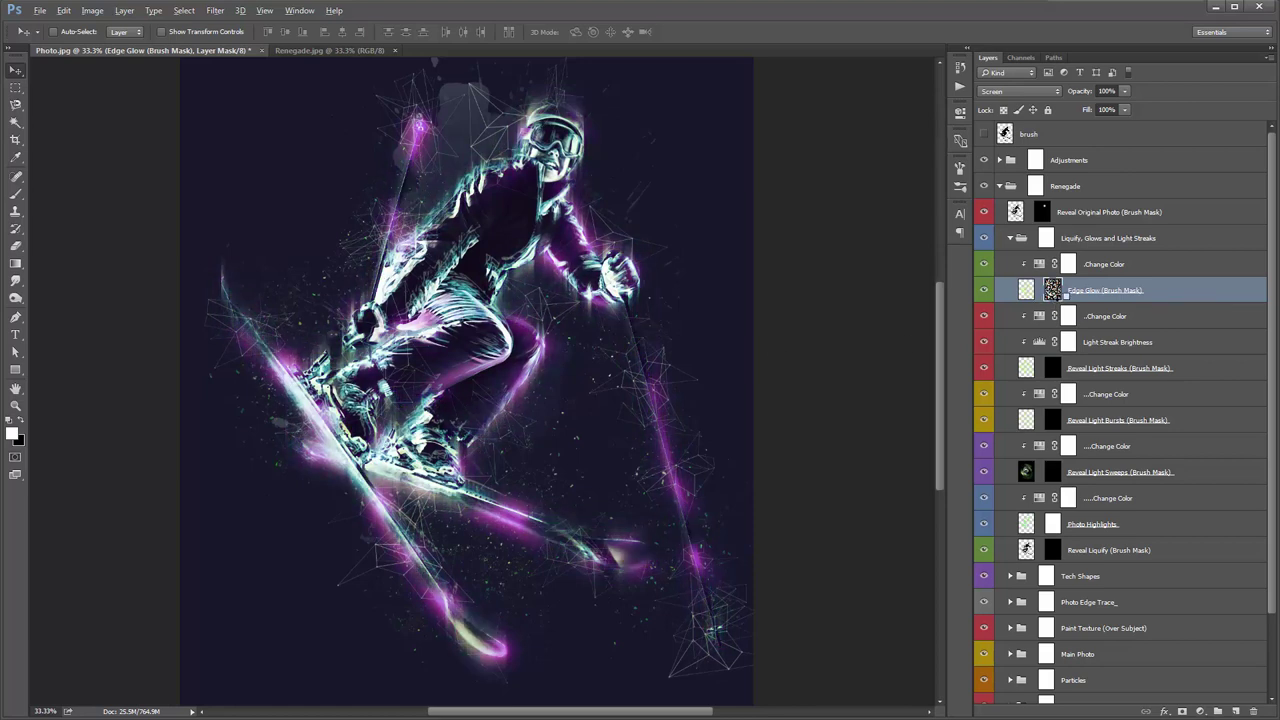
pyautogui.keyDown('alt'); pyautogui.click(1053, 290); pyautogui.keyUp('alt')
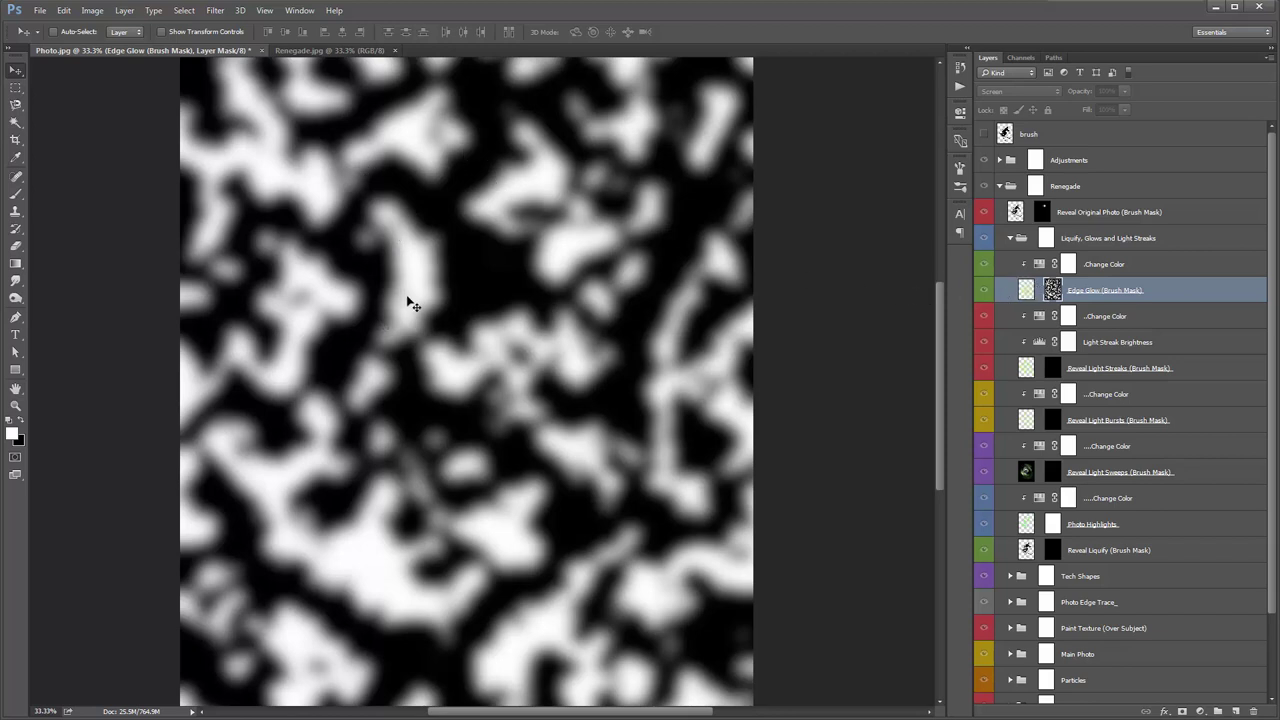
pyautogui.click(1025, 290)
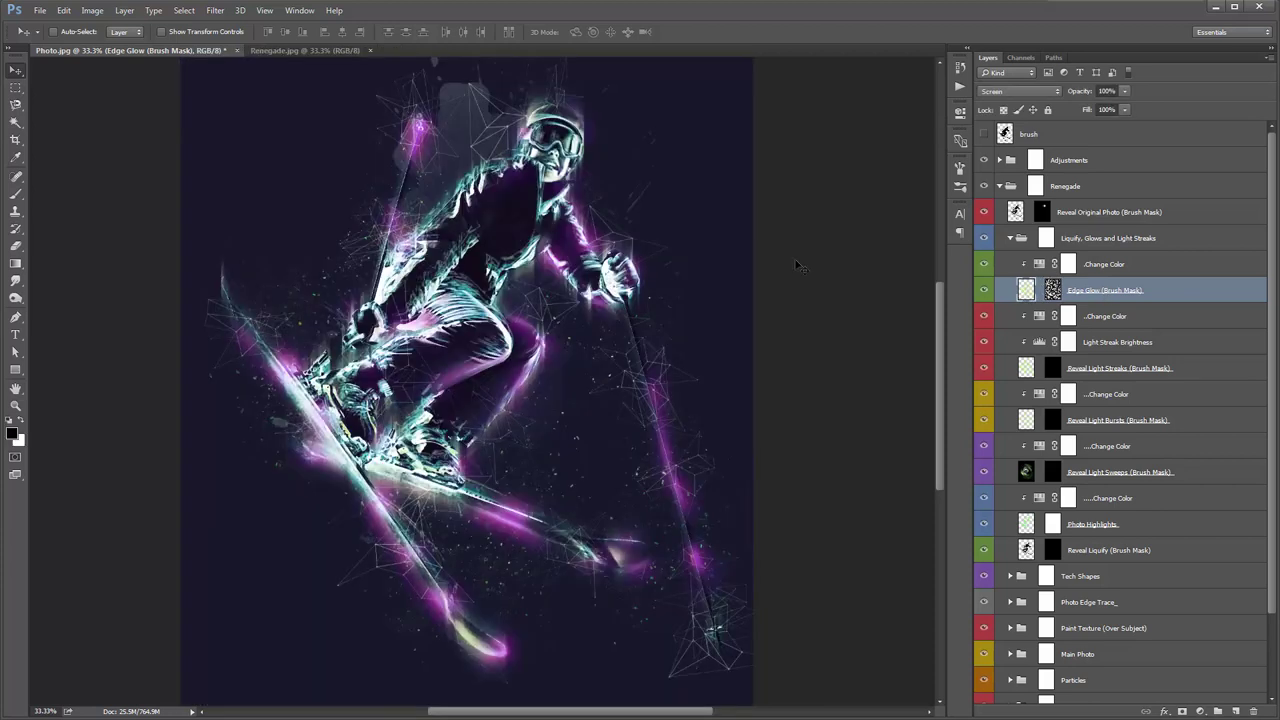
pyautogui.click(1052, 290)
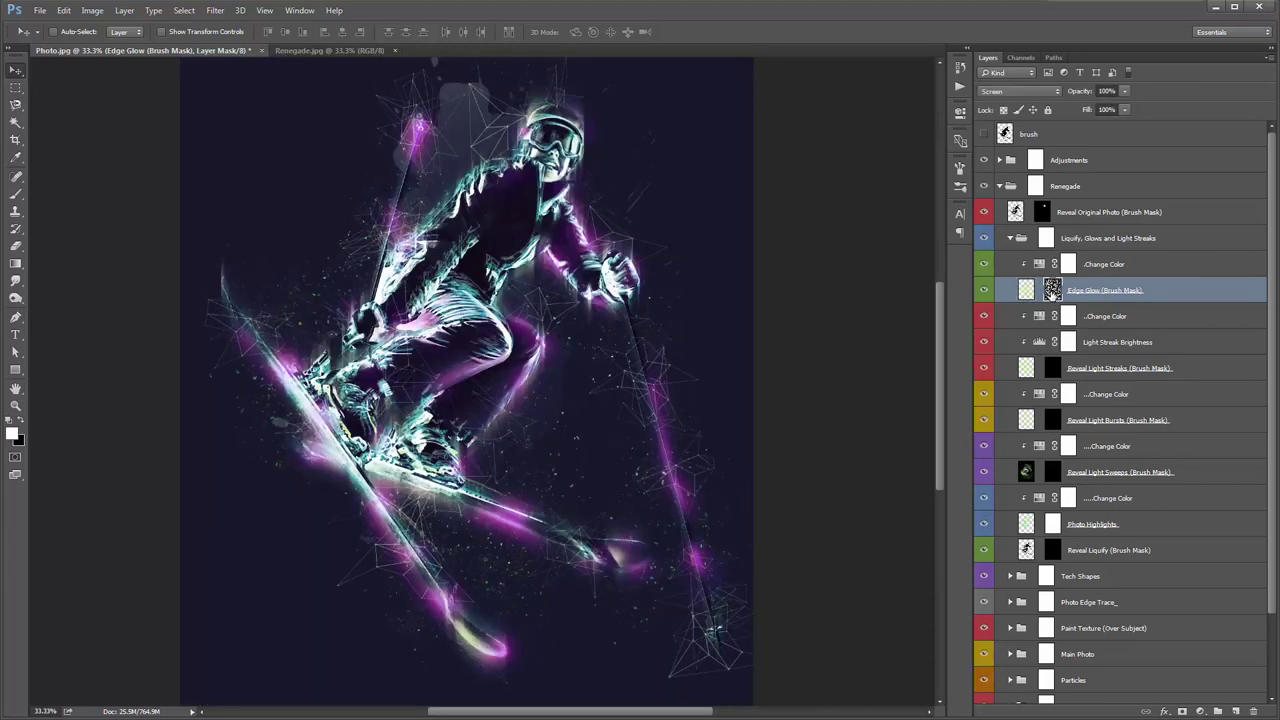
# Fill the Edge Glow (Brush Mask) layer mask with black to hide the whole glow
pyautogui.moveTo(635, 283); pyautogui.dragTo(608, 272)
pyautogui.click(22, 421)
pyautogui.hotkey('alt', 'BackSpace')
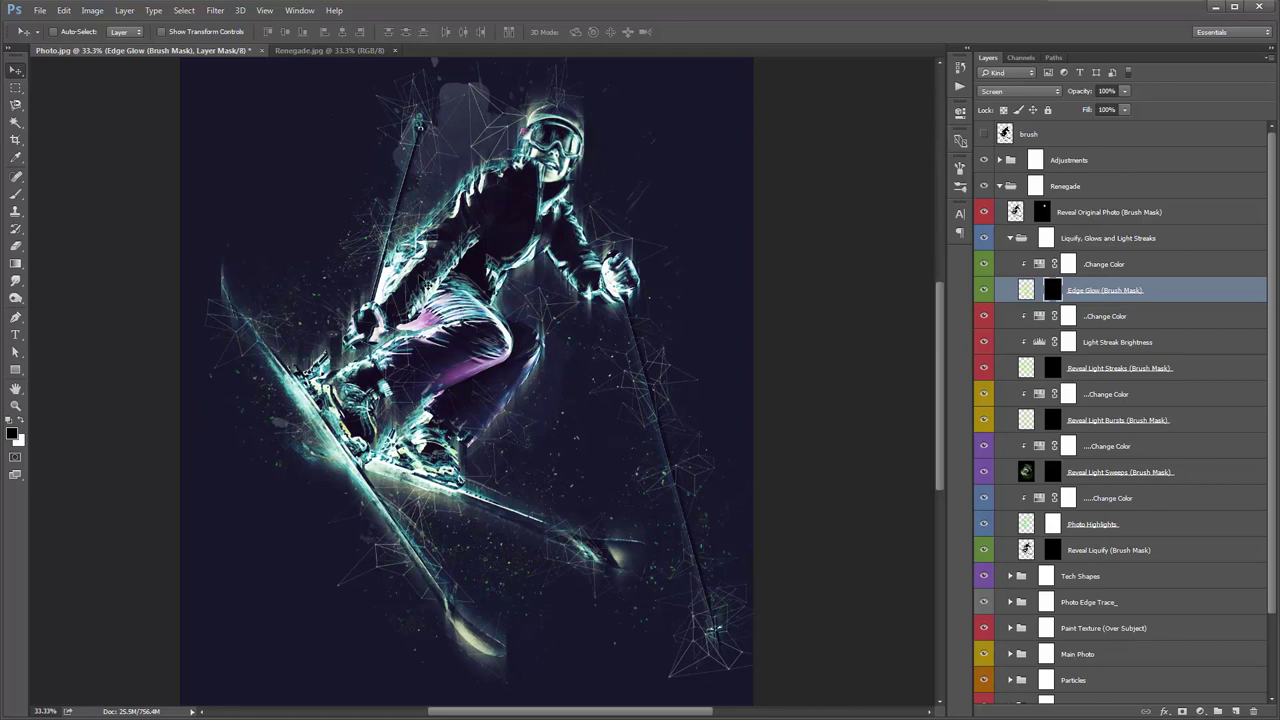
# Paint white on the Edge Glow mask with a 600 px brush to reveal glow around the skier's back, arm, legs and boots
pyautogui.press('b')
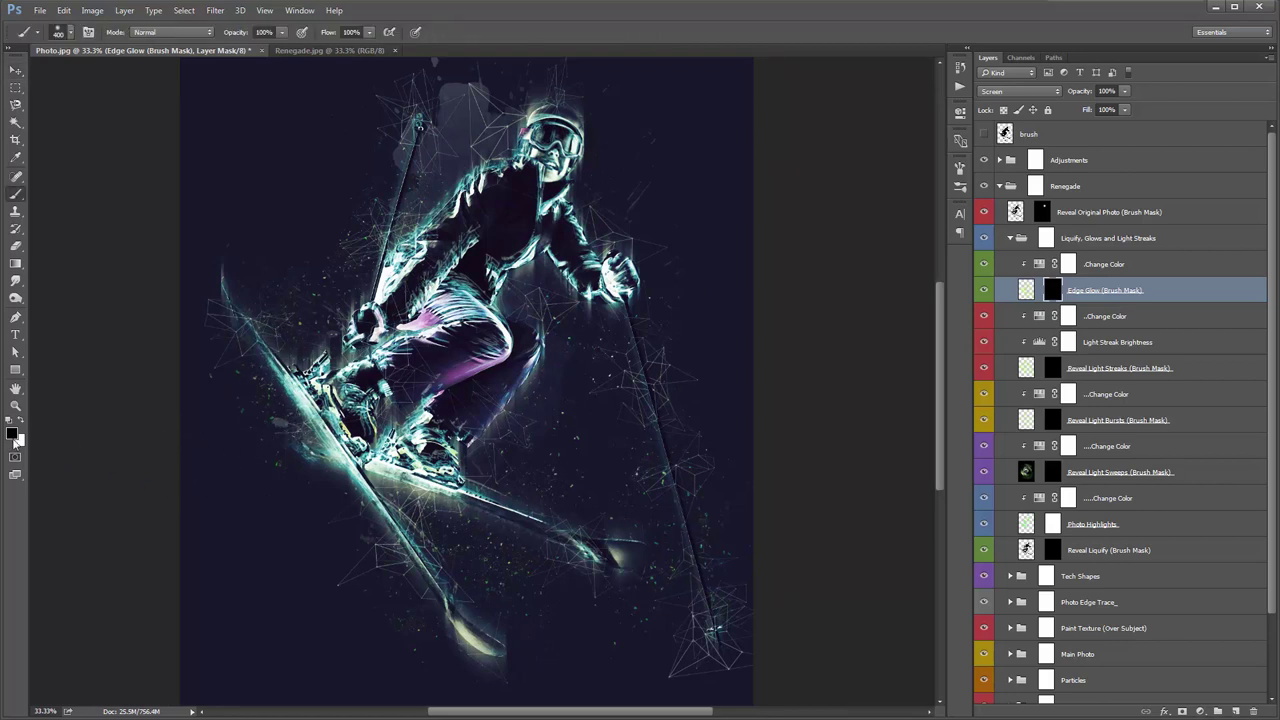
pyautogui.press('x')
pyautogui.press(']')
pyautogui.press(']')
pyautogui.moveTo(415, 230); pyautogui.dragTo(525, 150)
pyautogui.moveTo(570, 247)
pyautogui.mouseDown()
pyautogui.moveTo(535, 300)
pyautogui.moveTo(514, 429)
pyautogui.moveTo(350, 380)
pyautogui.moveTo(250, 380)
pyautogui.moveTo(286, 451)
pyautogui.moveTo(425, 562)
pyautogui.mouseUp()
pyautogui.moveTo(472, 498); pyautogui.dragTo(495, 505)
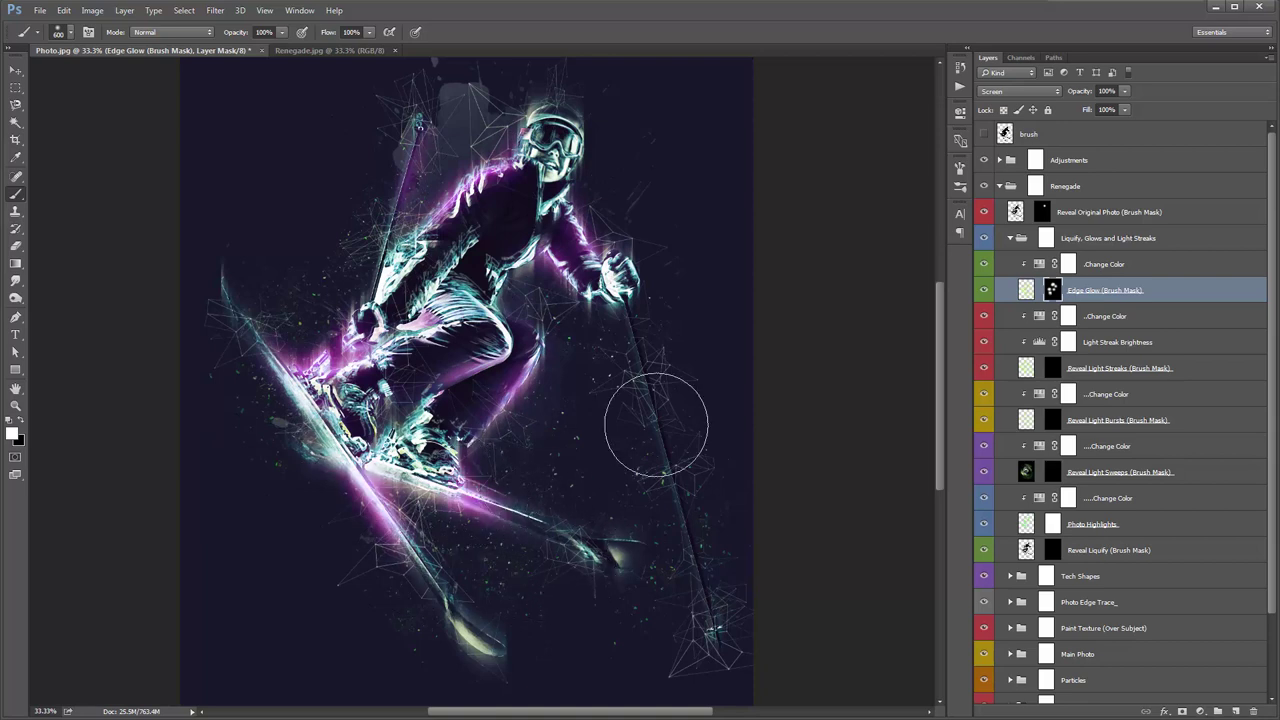
pyautogui.press('v')
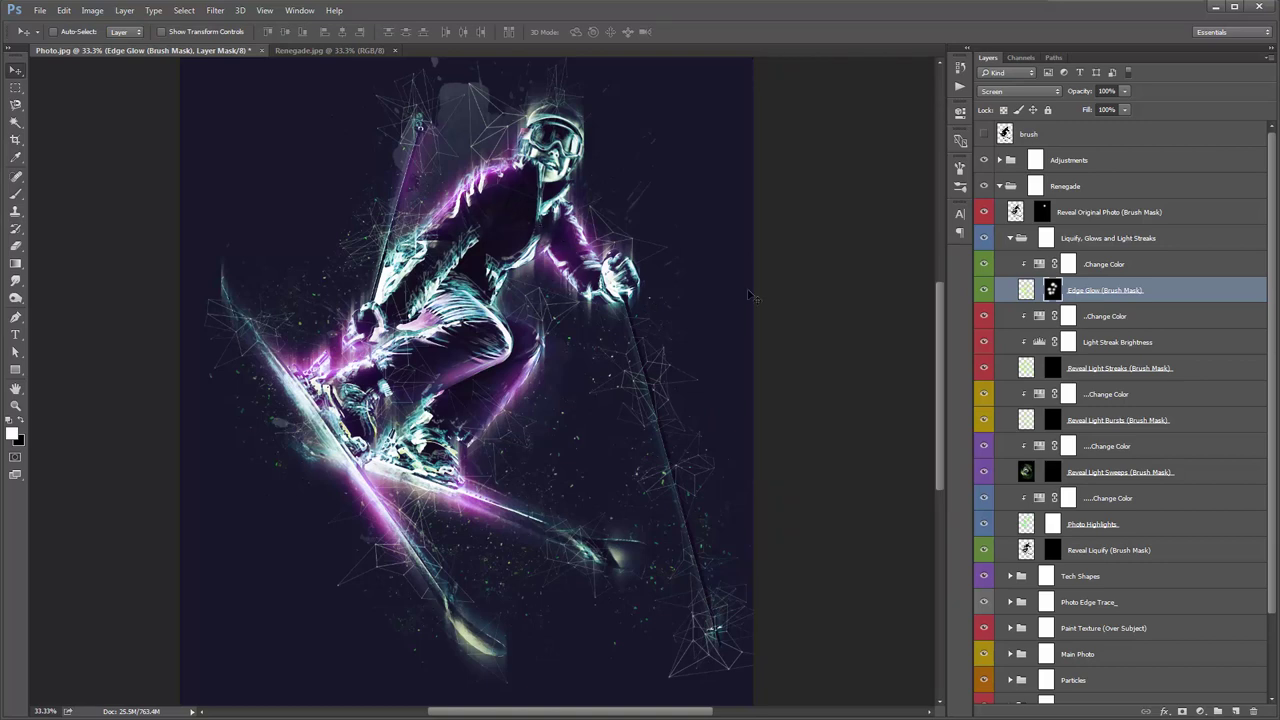
# Group the Edge Glow (Brush Mask) layer with its Change Color layer and duplicate the group
pyautogui.click(1098, 272)
pyautogui.keyDown('shift'); pyautogui.click(1116, 291); pyautogui.keyUp('shift')
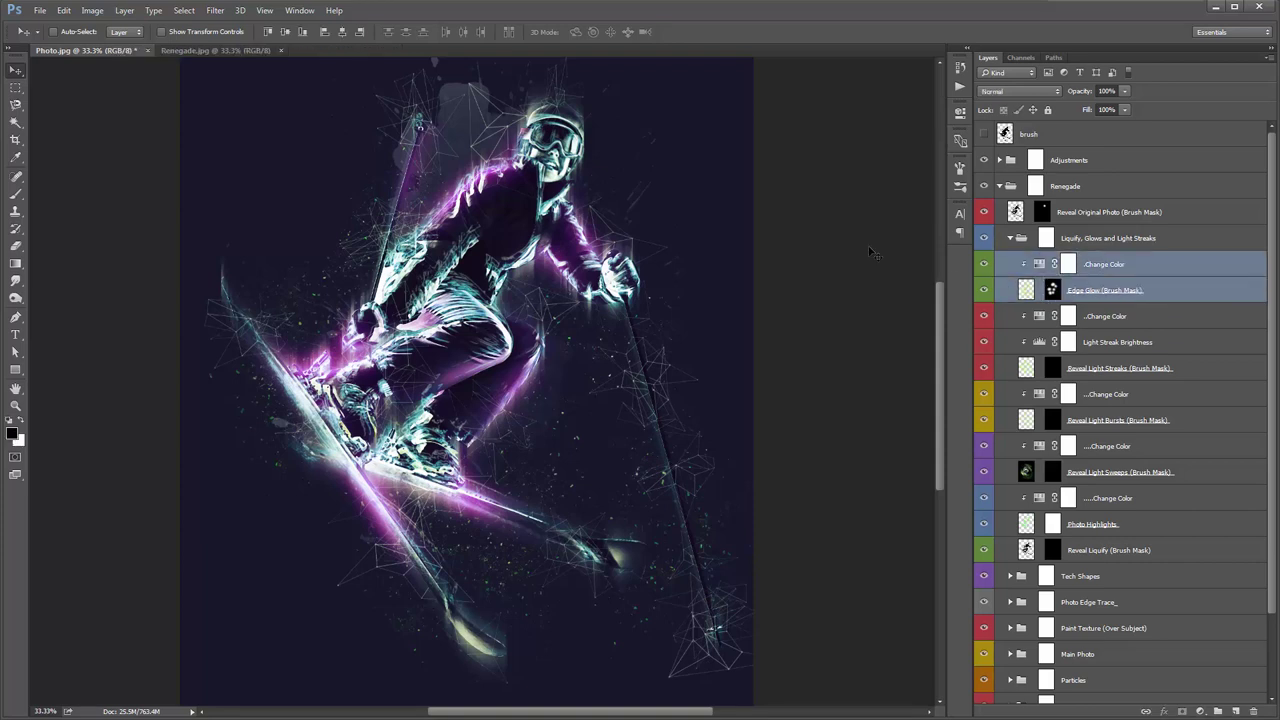
pyautogui.hotkey('ctrl', 'g')
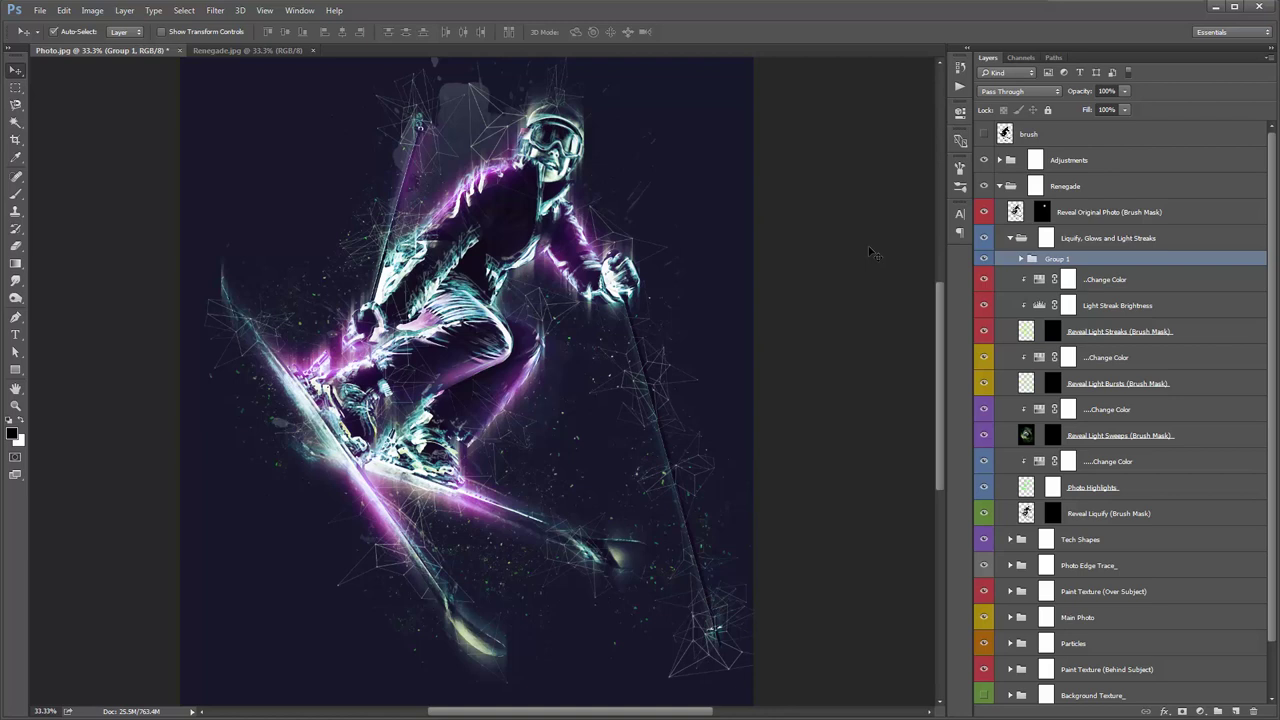
pyautogui.hotkey('ctrl', 'j')
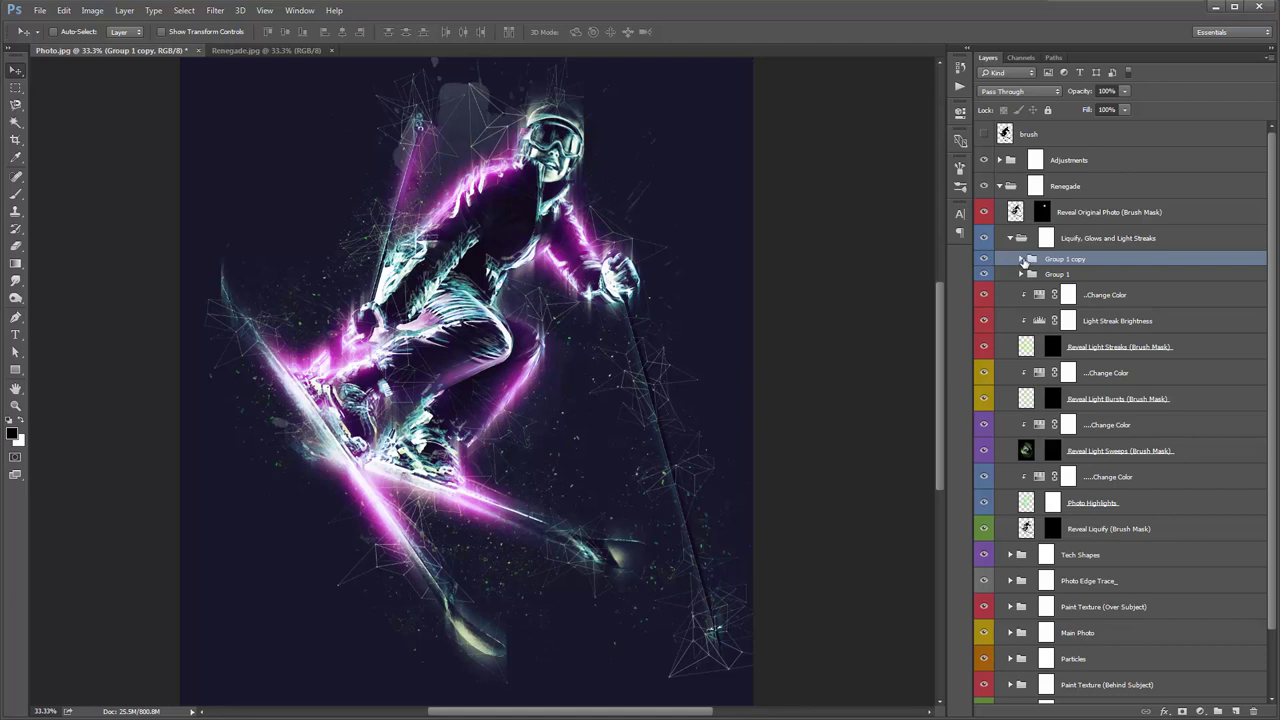
# Set the hue of the Change Color layer in the duplicated glow group to +121
pyautogui.click(1021, 259)
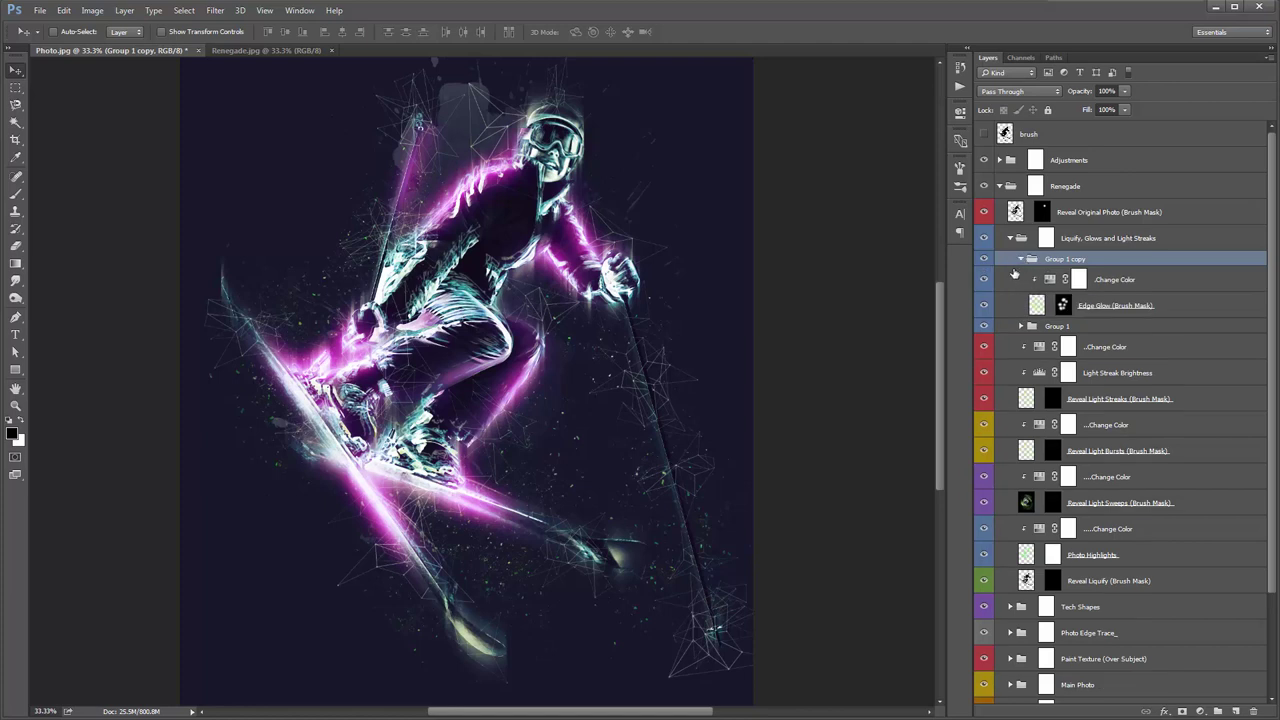
pyautogui.click(1050, 282)
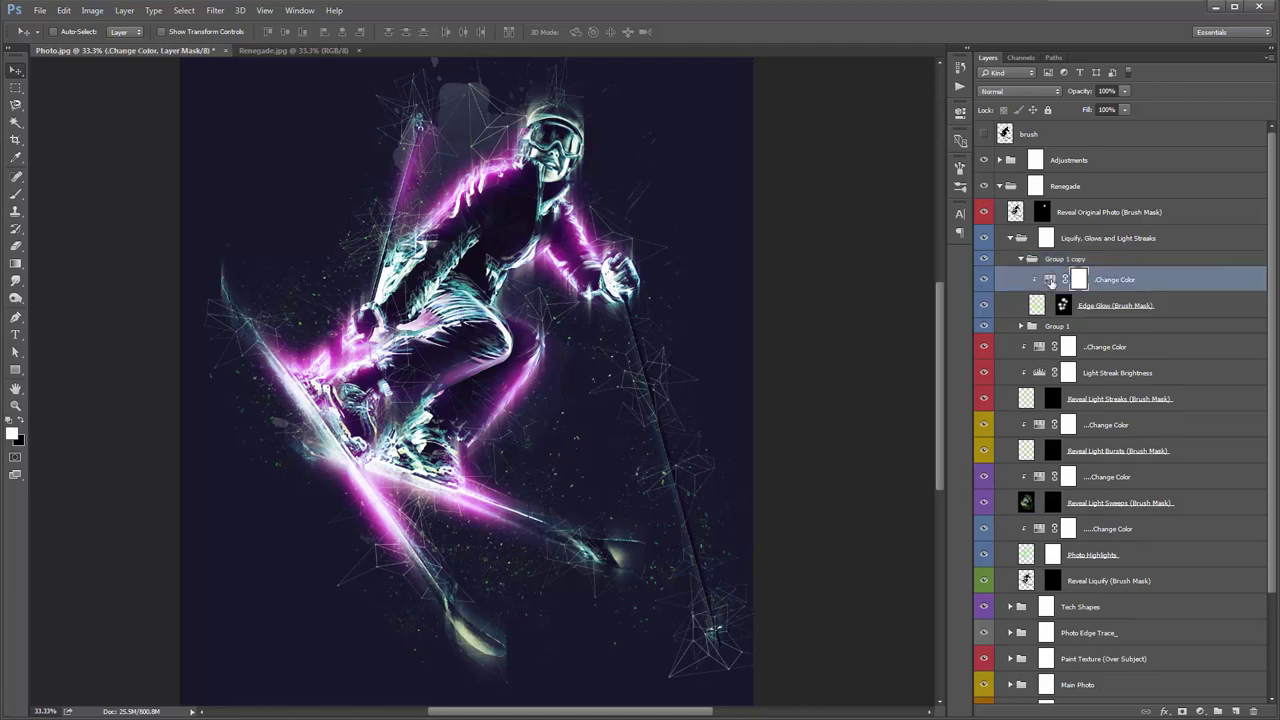
pyautogui.doubleClick(1048, 282)
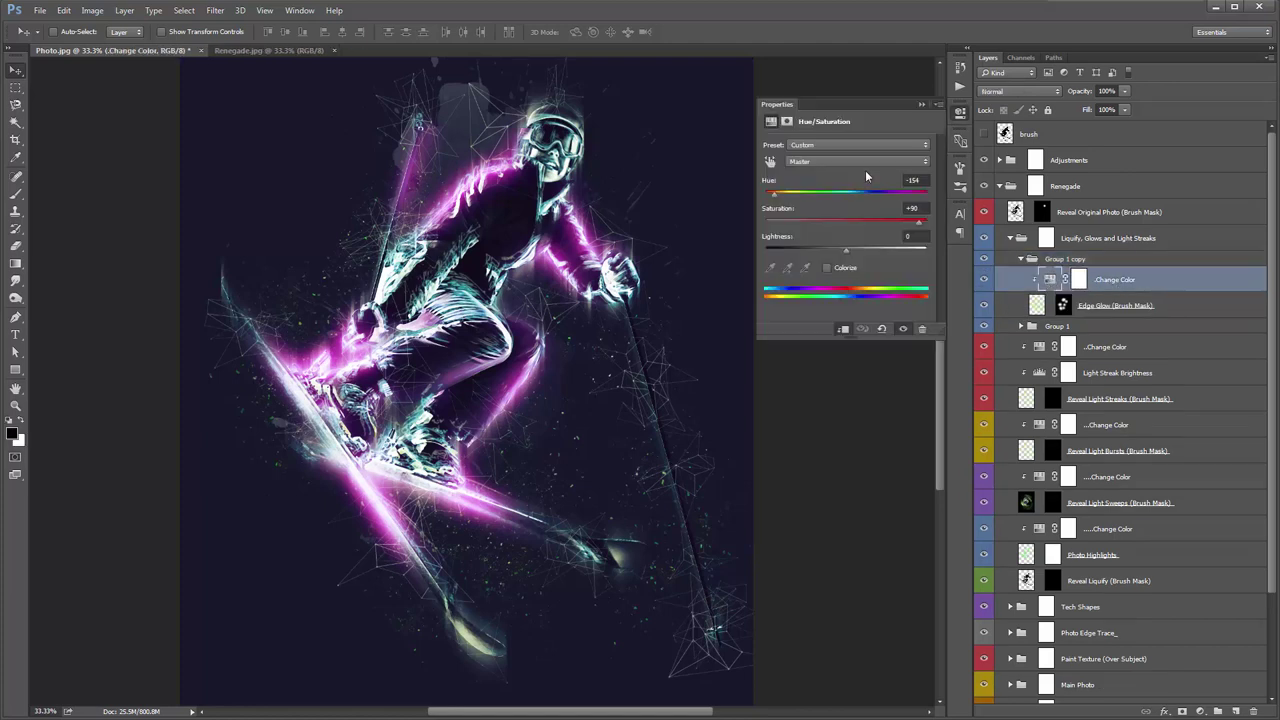
pyautogui.moveTo(773, 196); pyautogui.dragTo(910, 207)
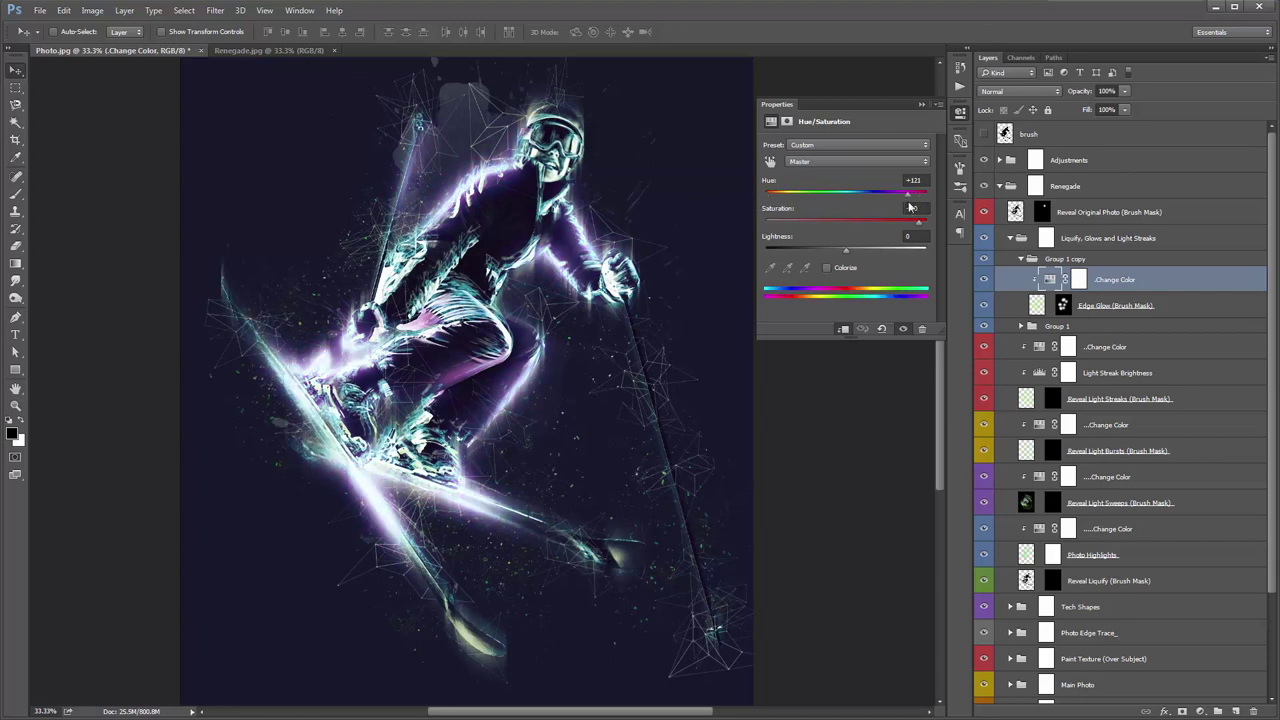
pyautogui.click(922, 104)
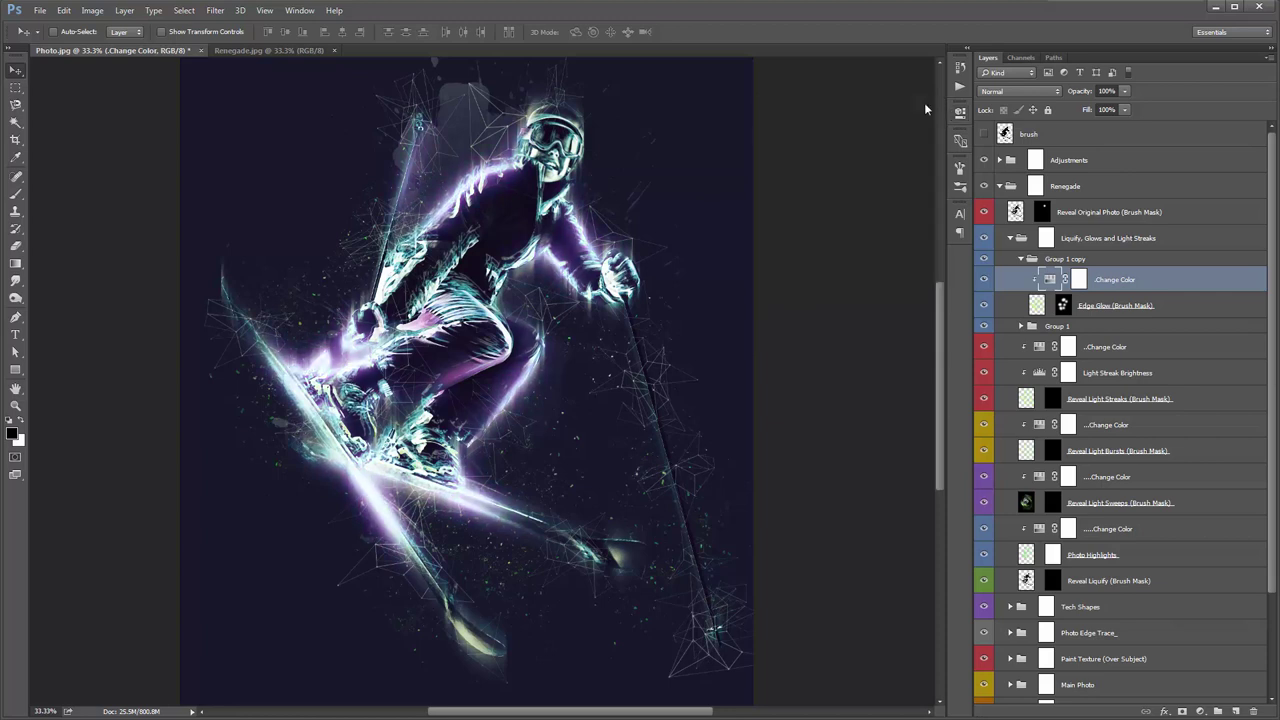
# Fill the Edge Glow (Brush Mask) mask in the duplicated group with black
pyautogui.click(1061, 309)
pyautogui.click(1062, 308)
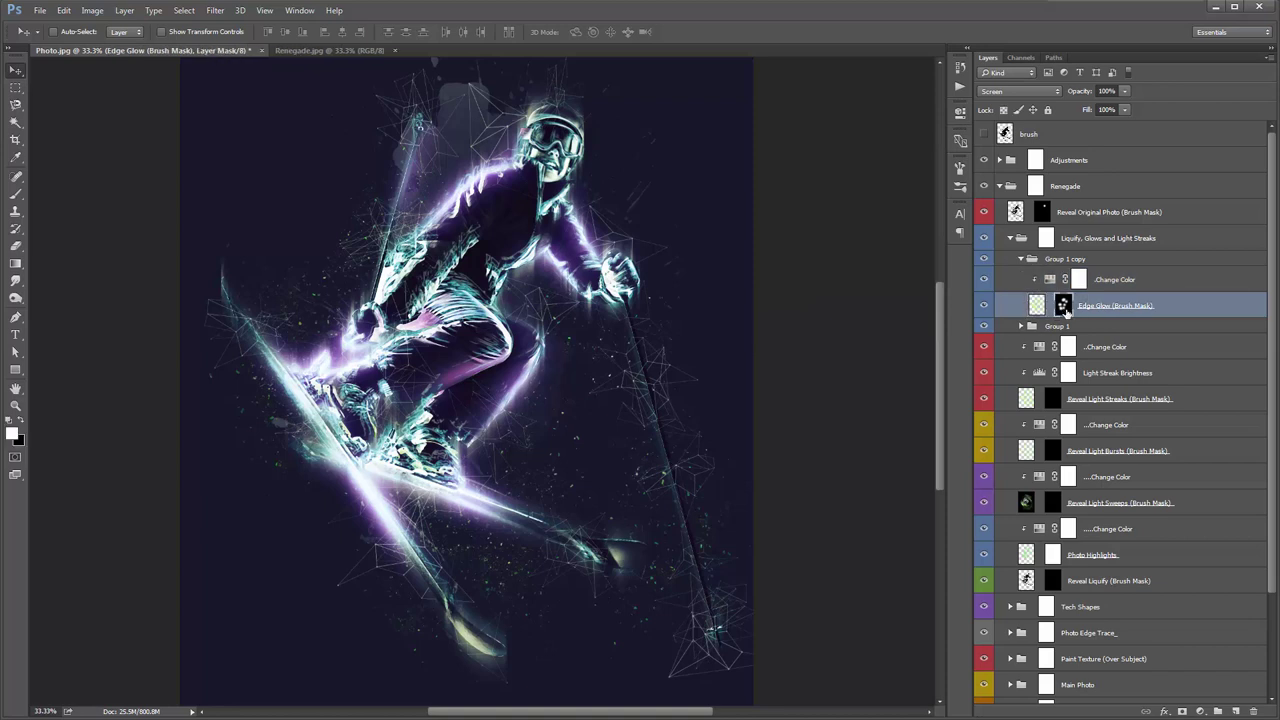
pyautogui.press('x')
pyautogui.hotkey('alt', 'BackSpace')
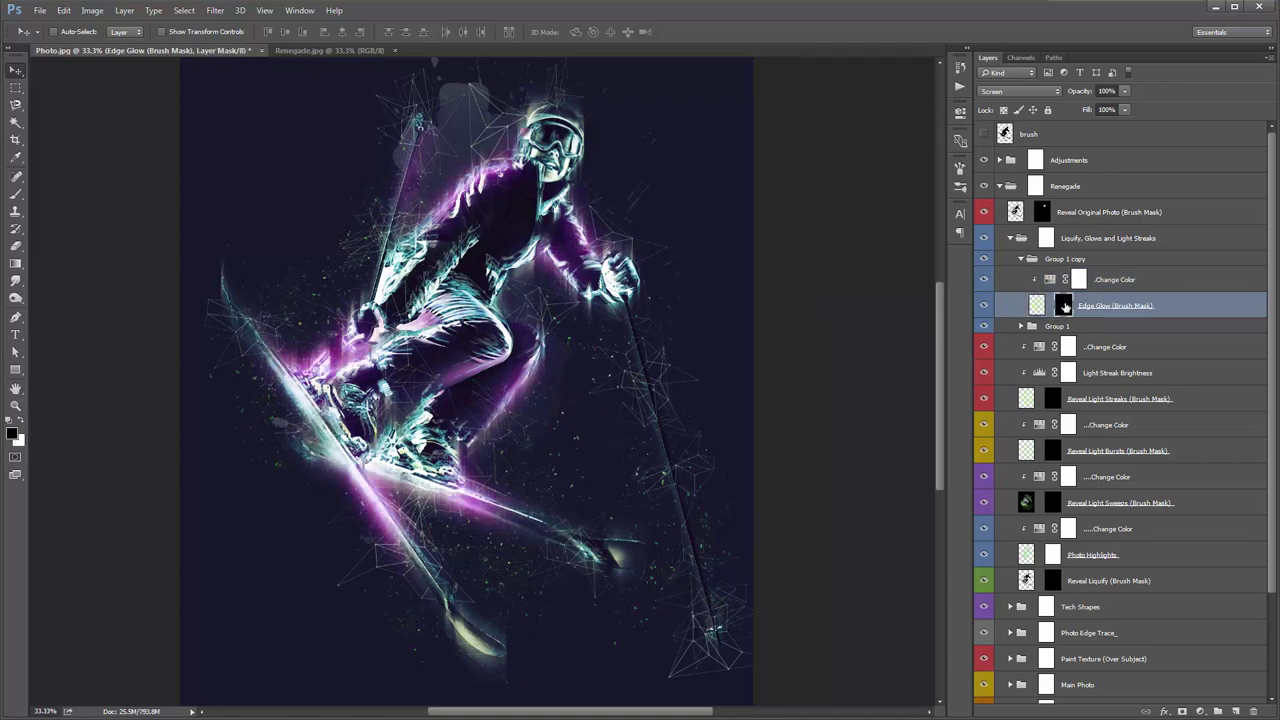
# Paint white on the duplicated Edge Glow mask with a 200 to 400 px brush over parts of the arm, back, leg and ski crossing
pyautogui.press('b')
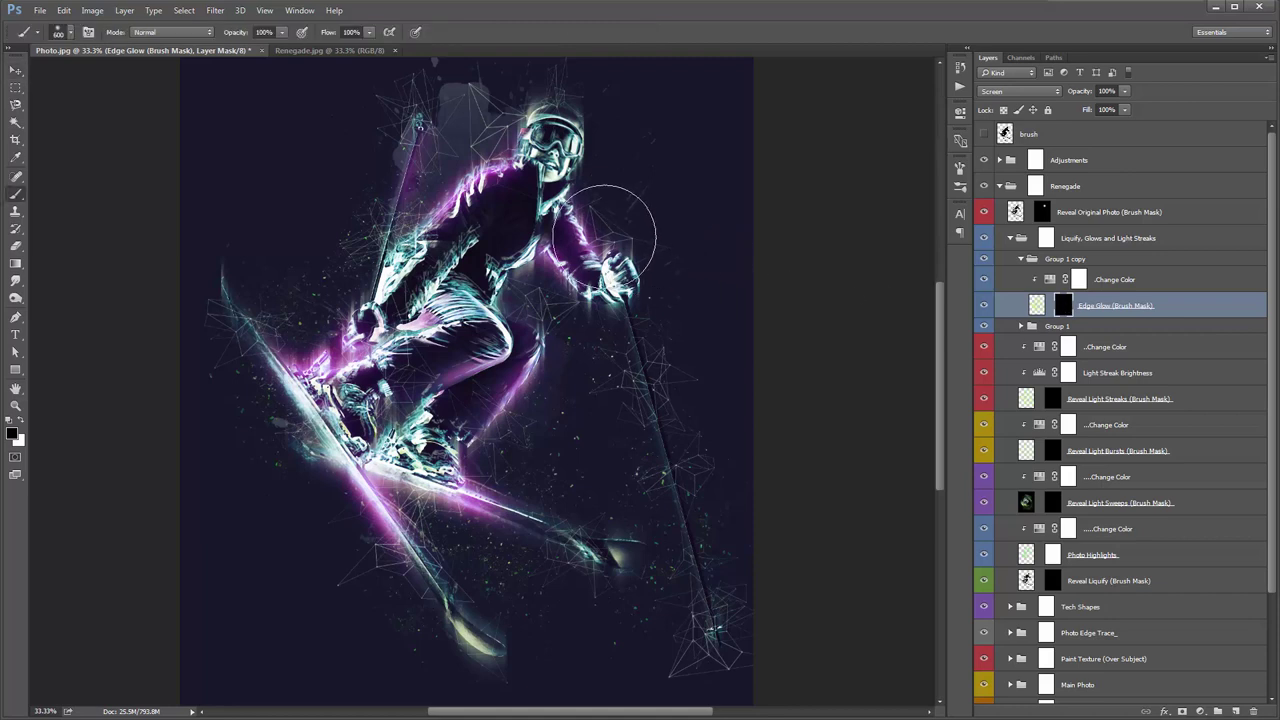
pyautogui.press('x')
pyautogui.press('[')
pyautogui.press('[')
pyautogui.press('[')
pyautogui.press('[')
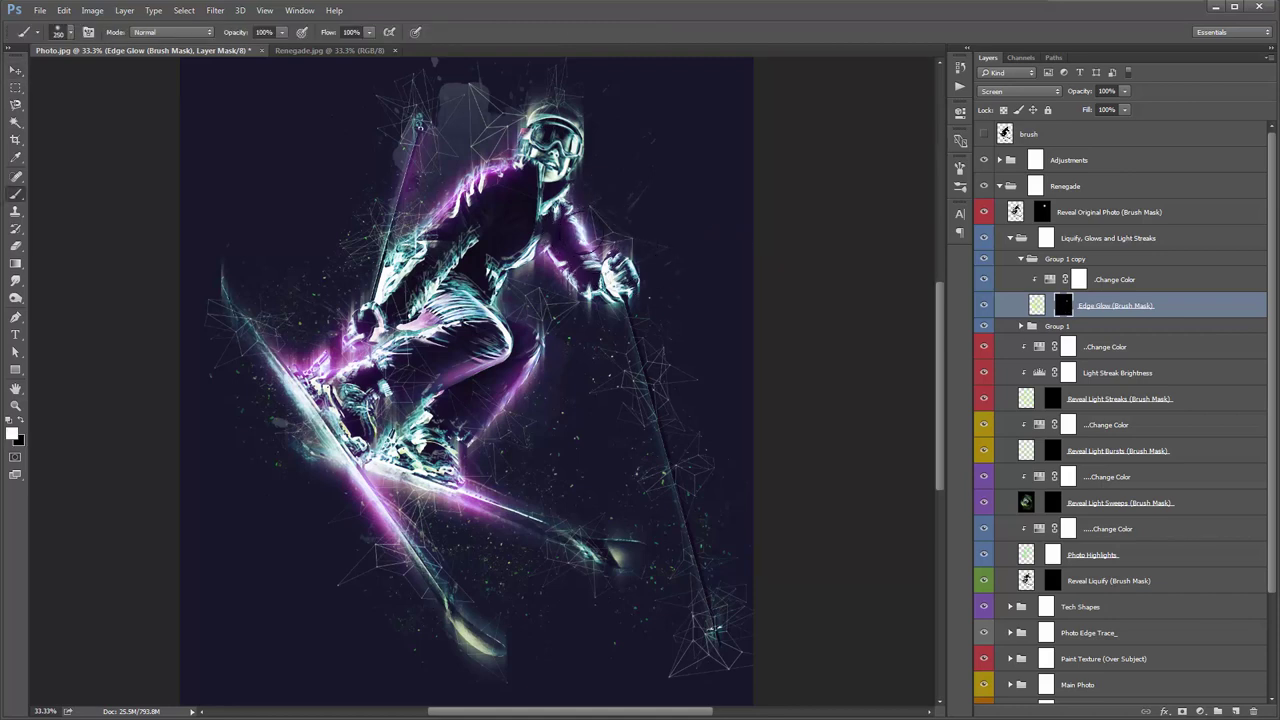
pyautogui.press(']')
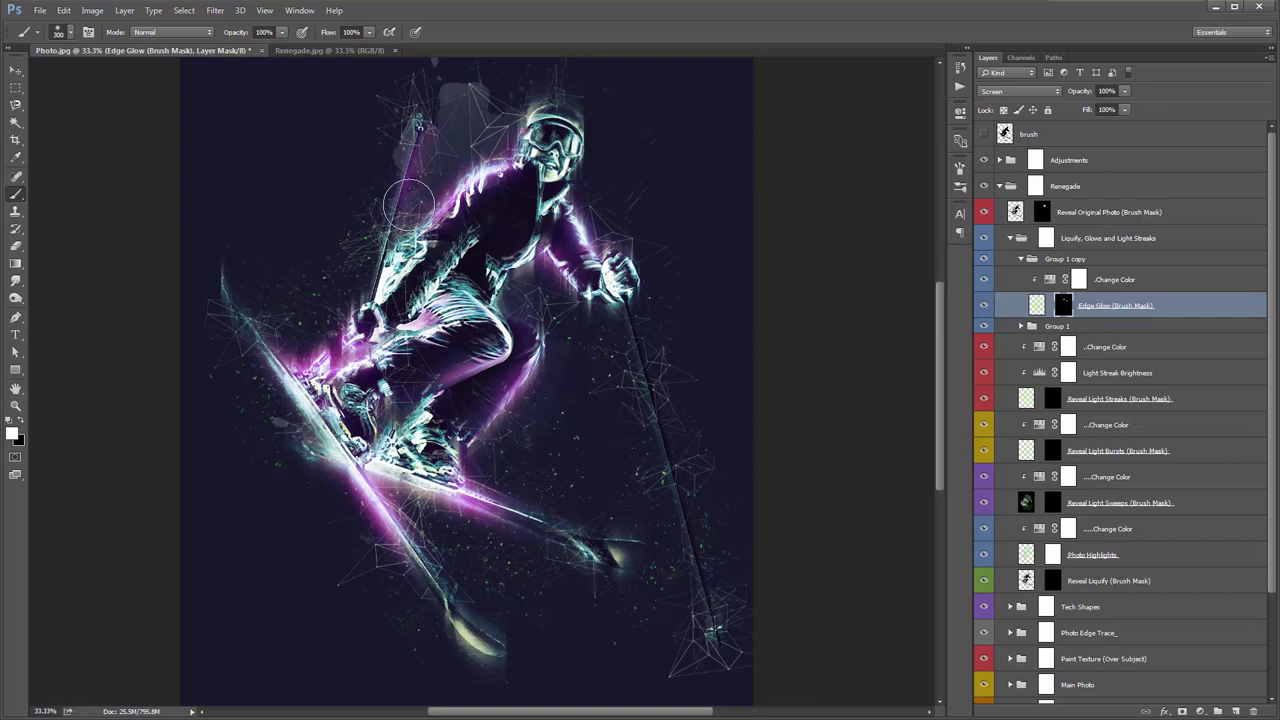
pyautogui.moveTo(537, 360); pyautogui.dragTo(528, 376)
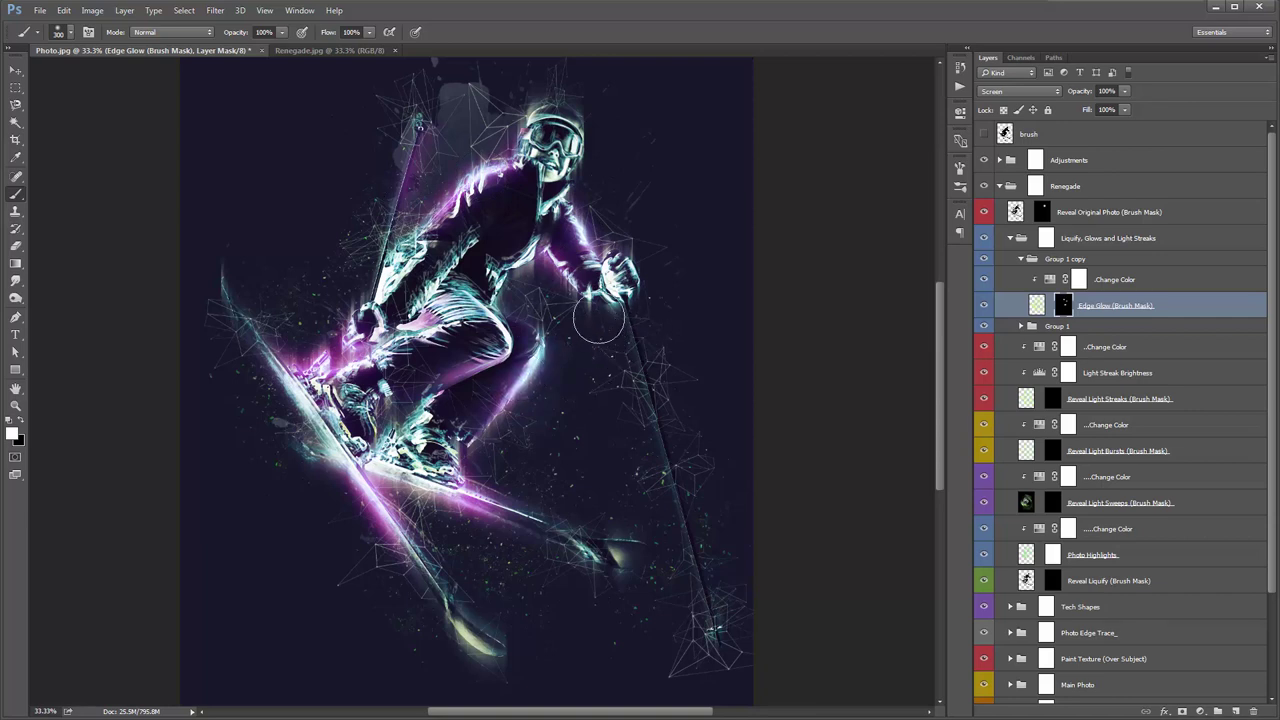
pyautogui.press(']')
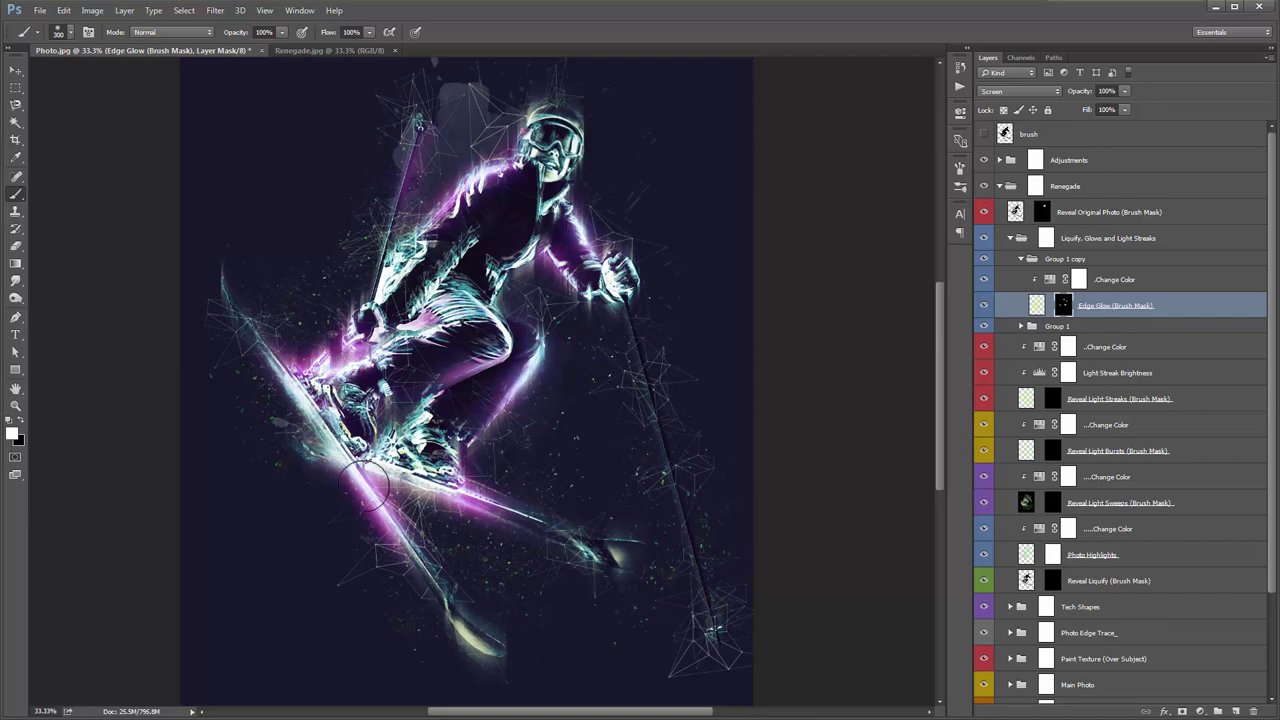
pyautogui.moveTo(358, 478); pyautogui.dragTo(458, 481)
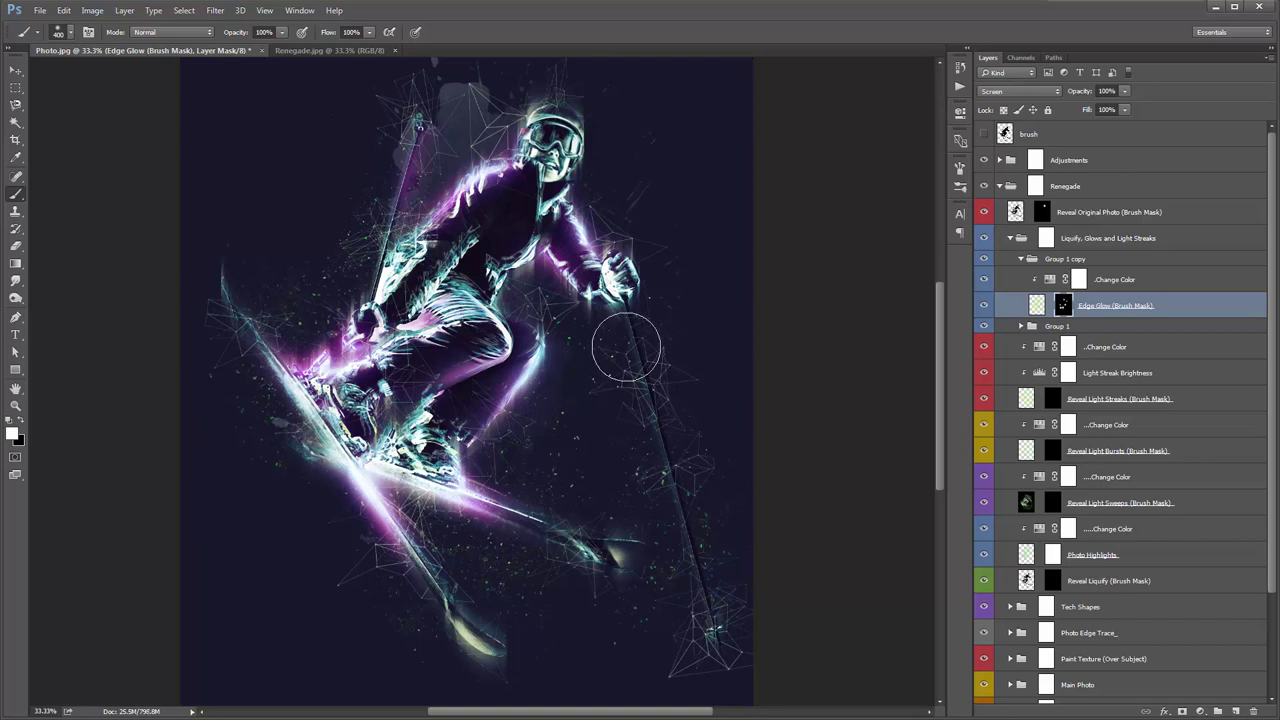
pyautogui.press('v')
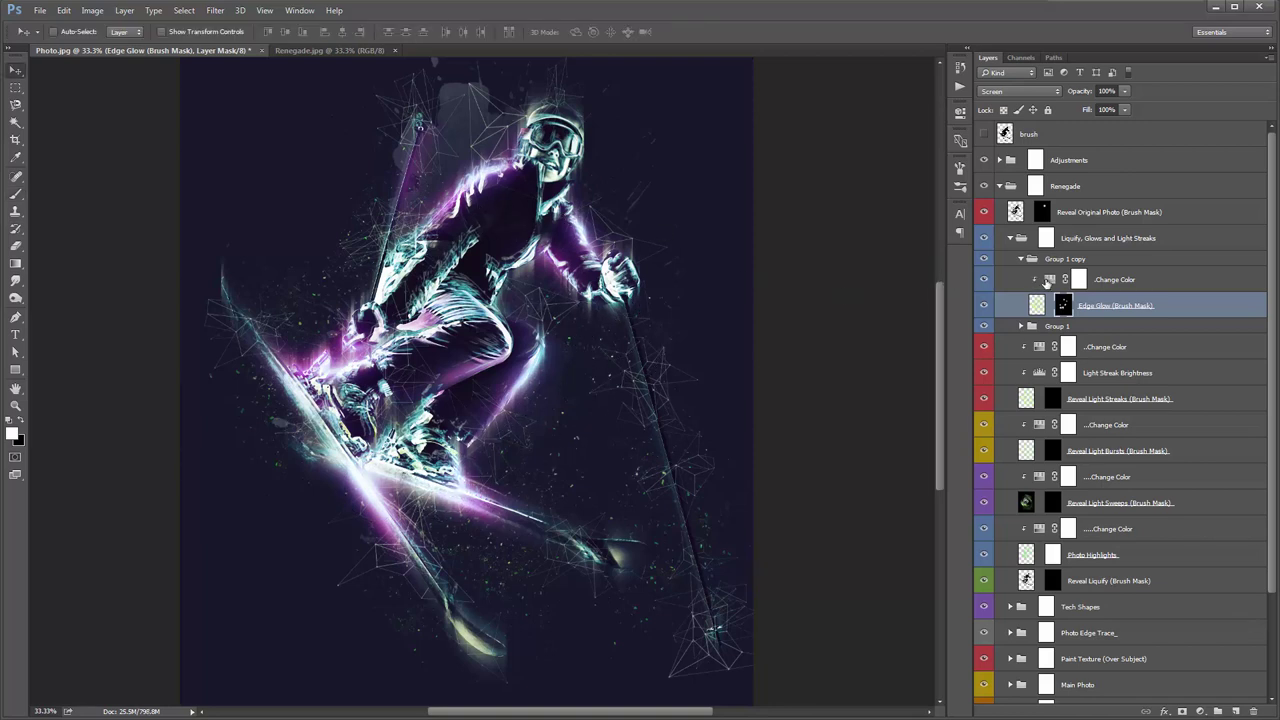
# Adjust the duplicated group's Change Color hue to +113 and collapse the group
pyautogui.doubleClick(1049, 280)
pyautogui.moveTo(908, 199)
pyautogui.mouseDown()
pyautogui.moveTo(780, 188)
pyautogui.moveTo(906, 202)
pyautogui.mouseUp()
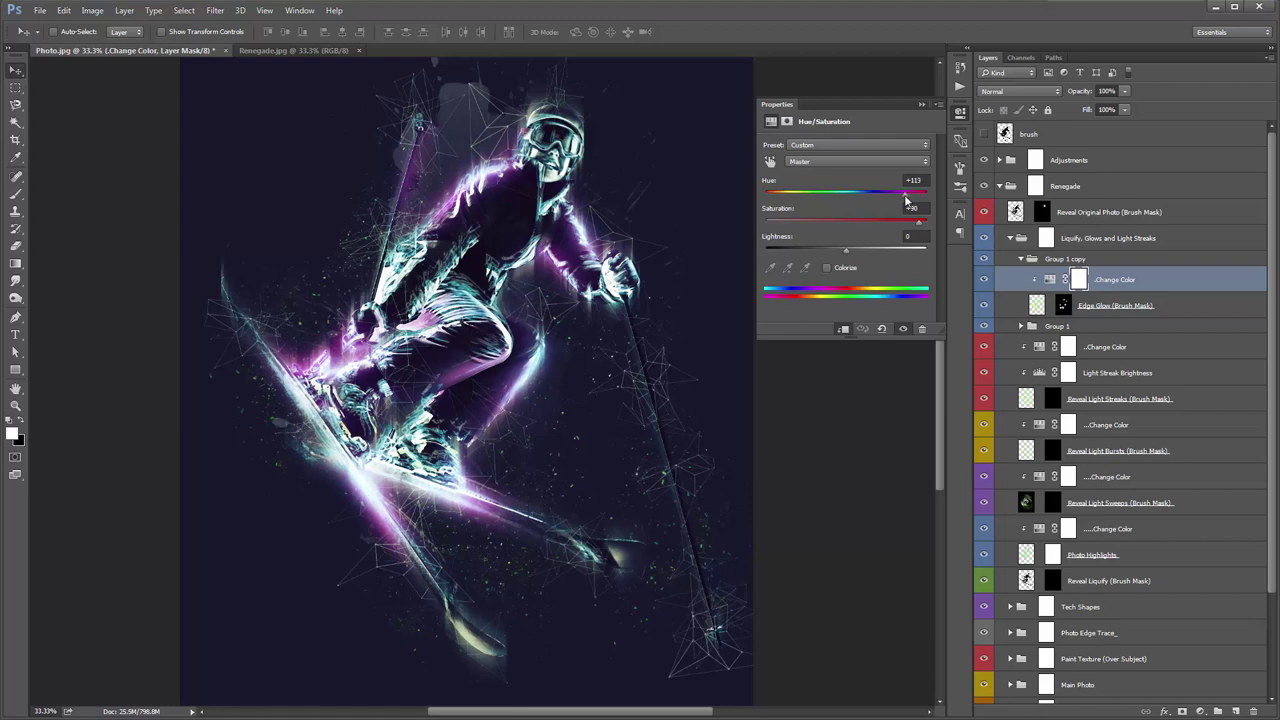
pyautogui.click(920, 104)
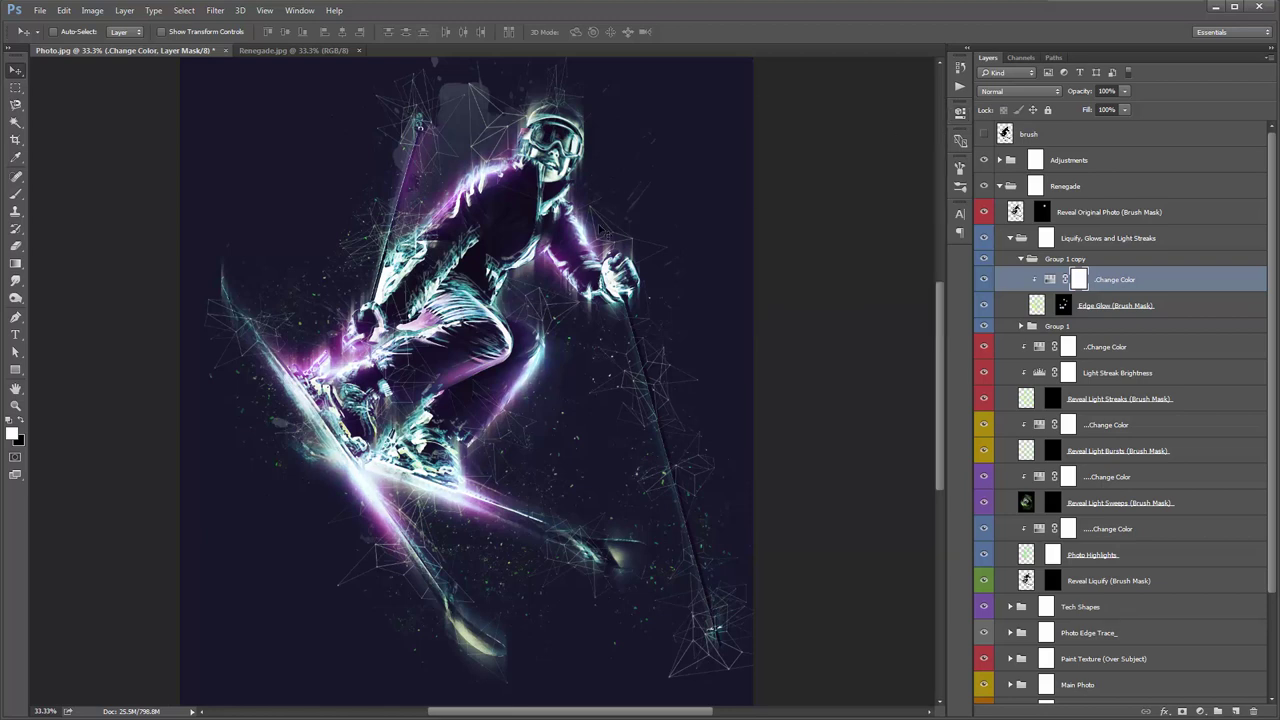
pyautogui.click(1020, 259)
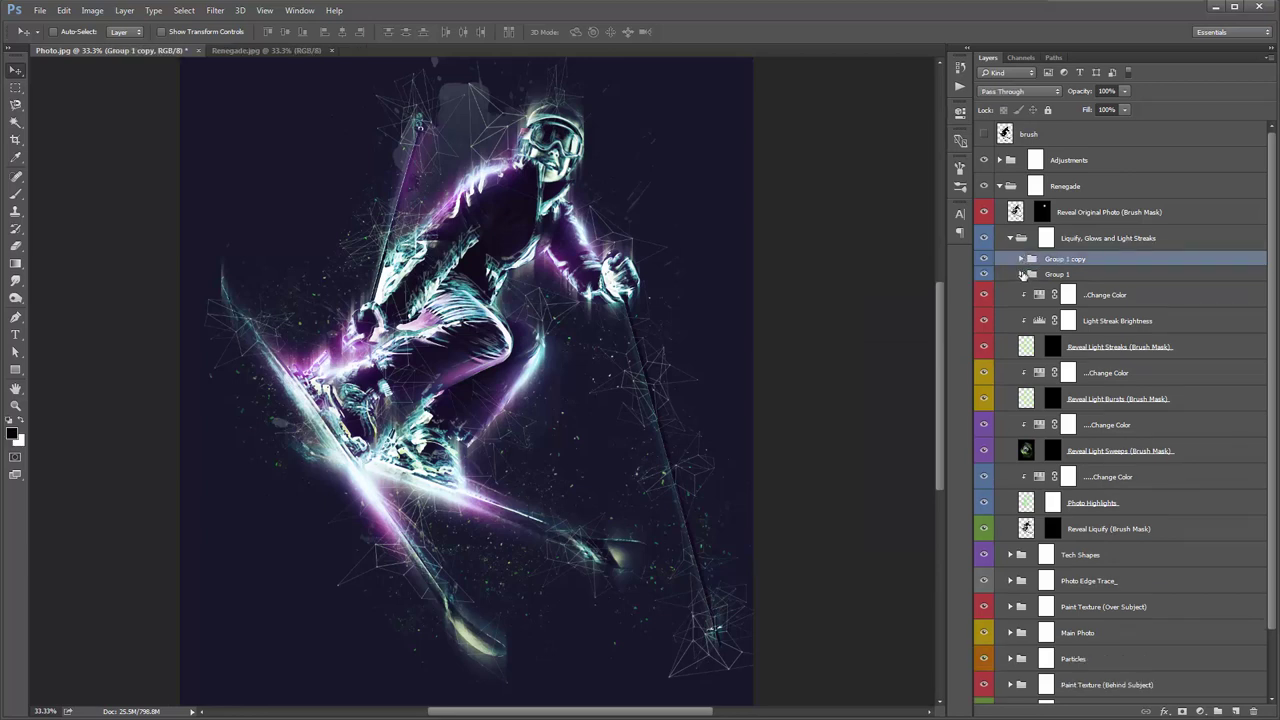
# Examine the Light Streaks layer set by toggling Reveal Light Streaks visibility and temporarily disabling its mask, keeping the black mask selected
pyautogui.click(1127, 296)
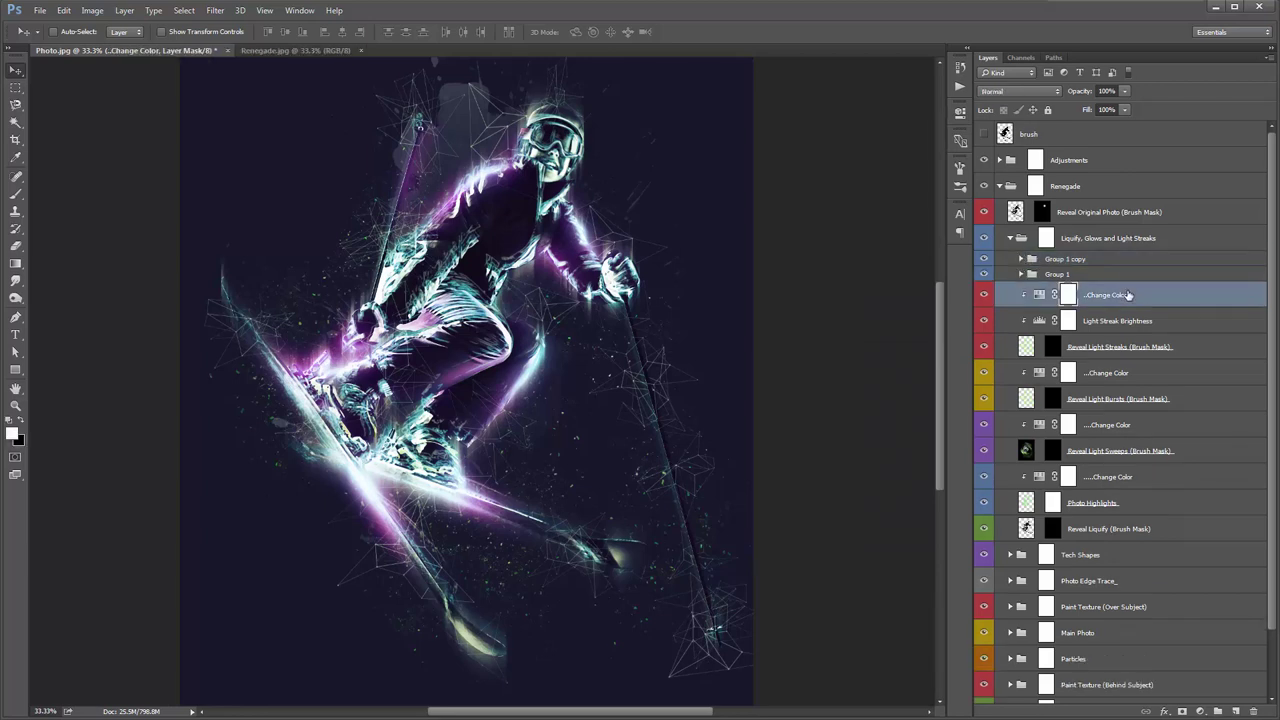
pyautogui.keyDown('ctrl'); pyautogui.click(1105, 346); pyautogui.keyUp('ctrl')
pyautogui.keyDown('ctrl'); pyautogui.click(1108, 321); pyautogui.keyUp('ctrl')
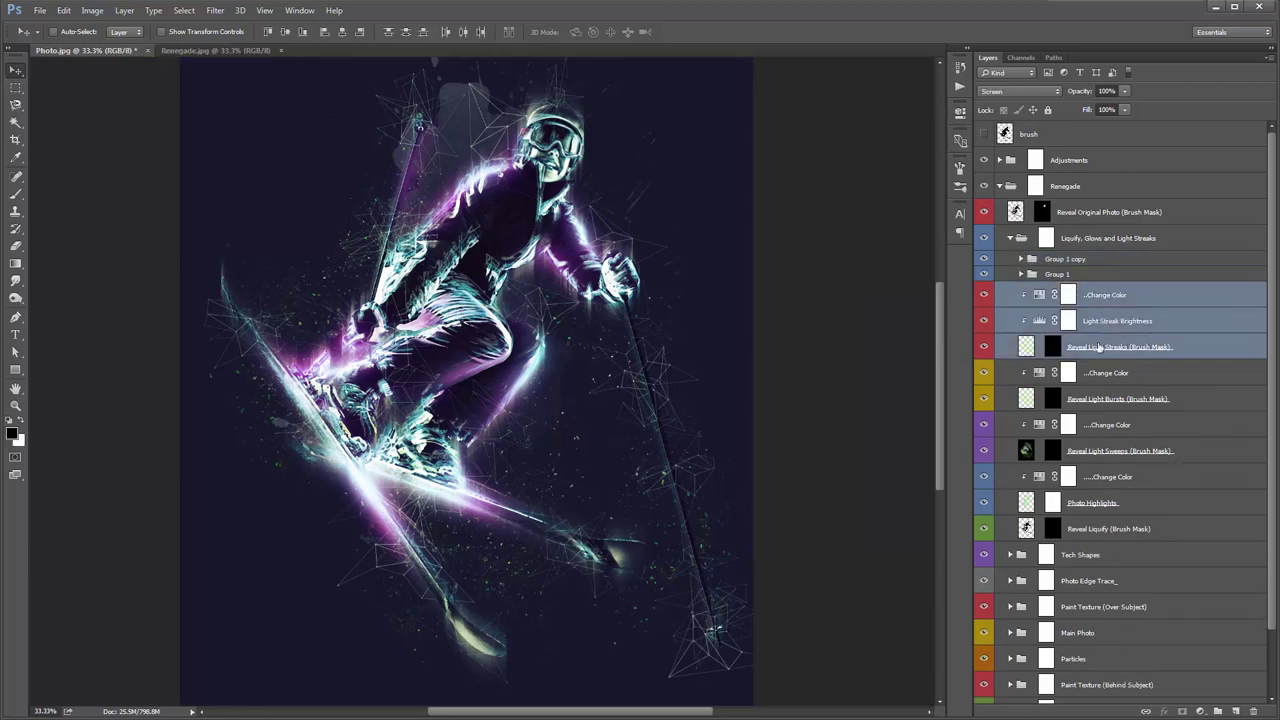
pyautogui.click(1098, 347)
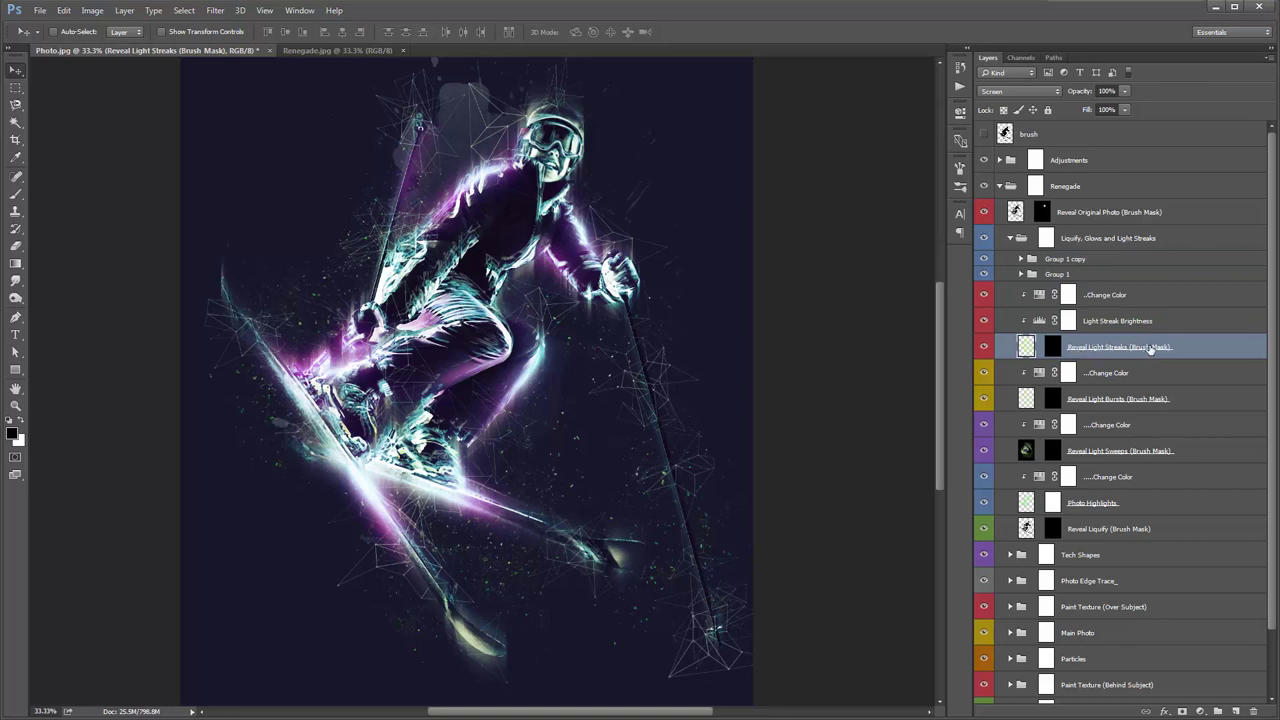
pyautogui.click(983, 347)
pyautogui.click(983, 347)
pyautogui.click(983, 347)
pyautogui.click(983, 347)
pyautogui.click(983, 347)
pyautogui.click(983, 347)
pyautogui.click(1051, 347)
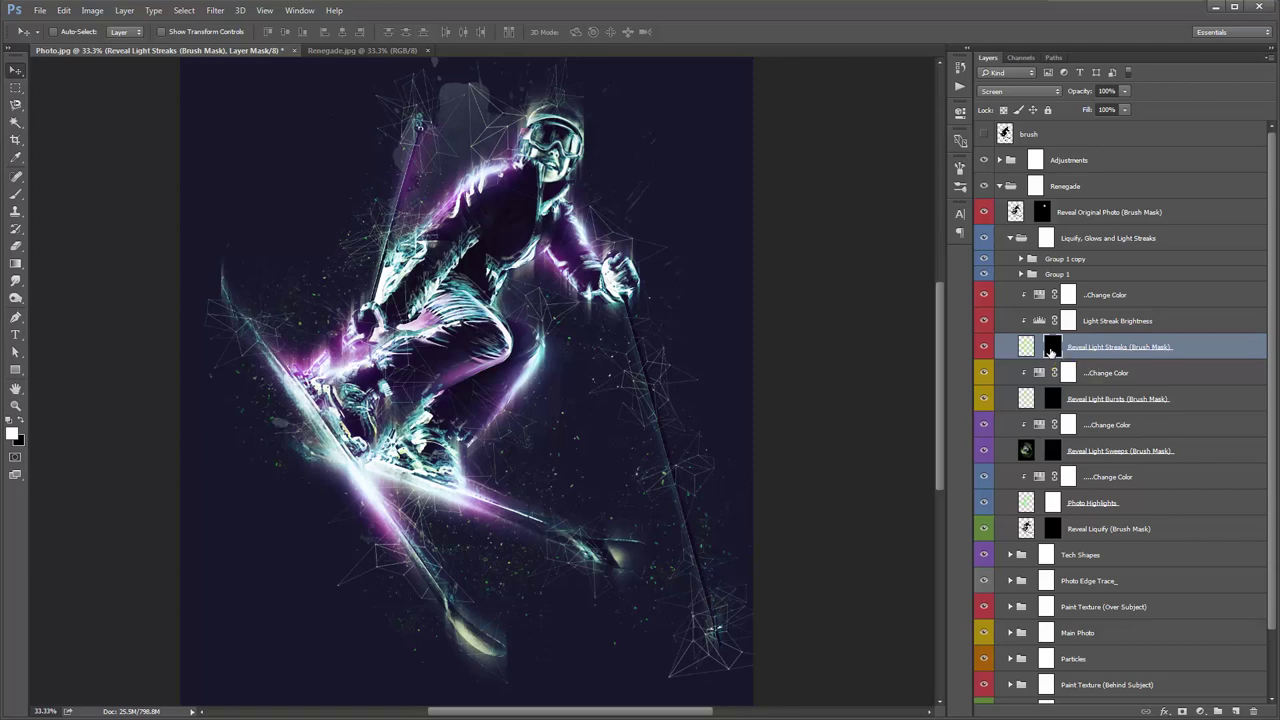
pyautogui.keyDown('shift'); pyautogui.click(1050, 348); pyautogui.keyUp('shift')
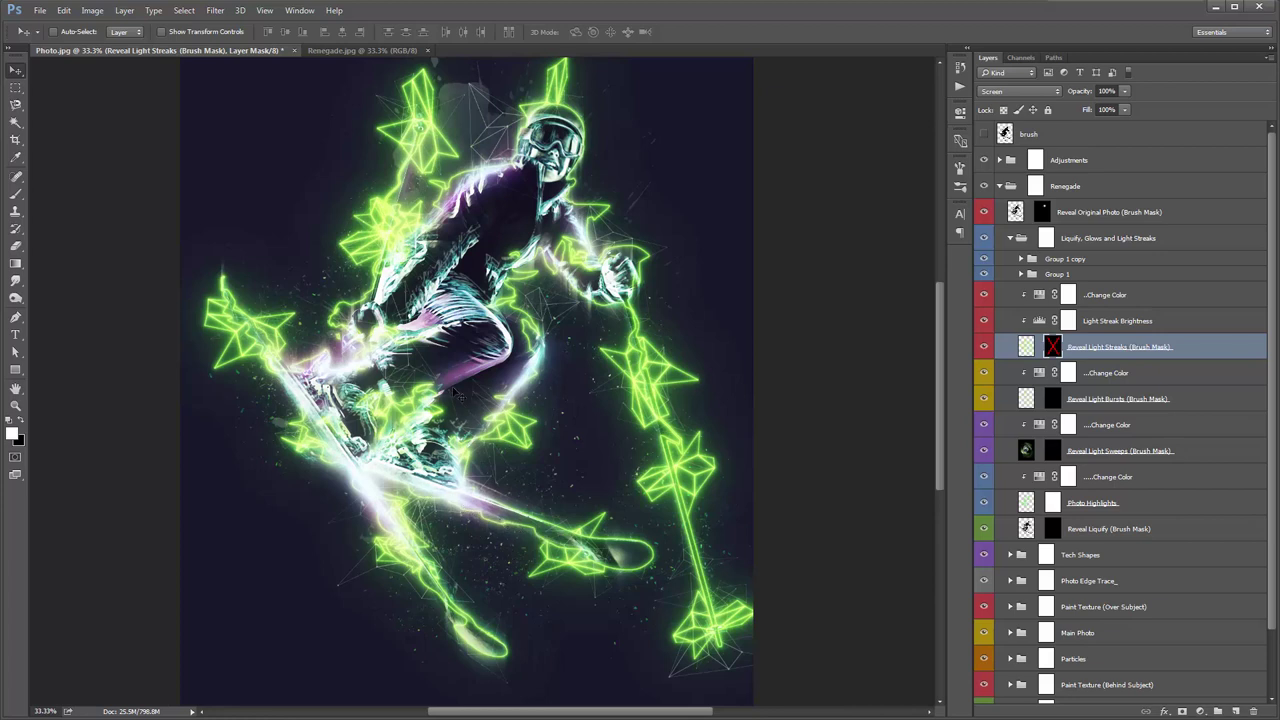
pyautogui.hotkey('ctrl', 'BackSpace')
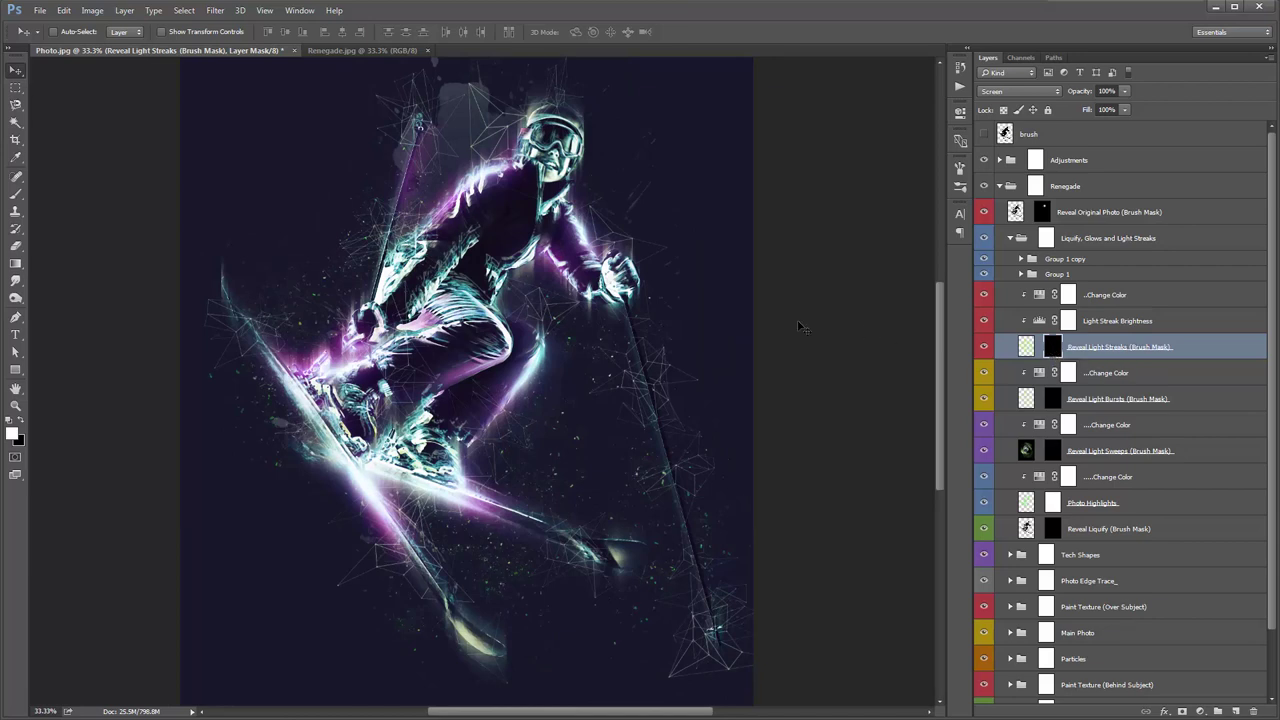
# Paint white with a 400 px brush on the Reveal Light Streaks mask over the shoulders, back elbow, leg, skis, upper front pole and rear ski tip
pyautogui.press('b')
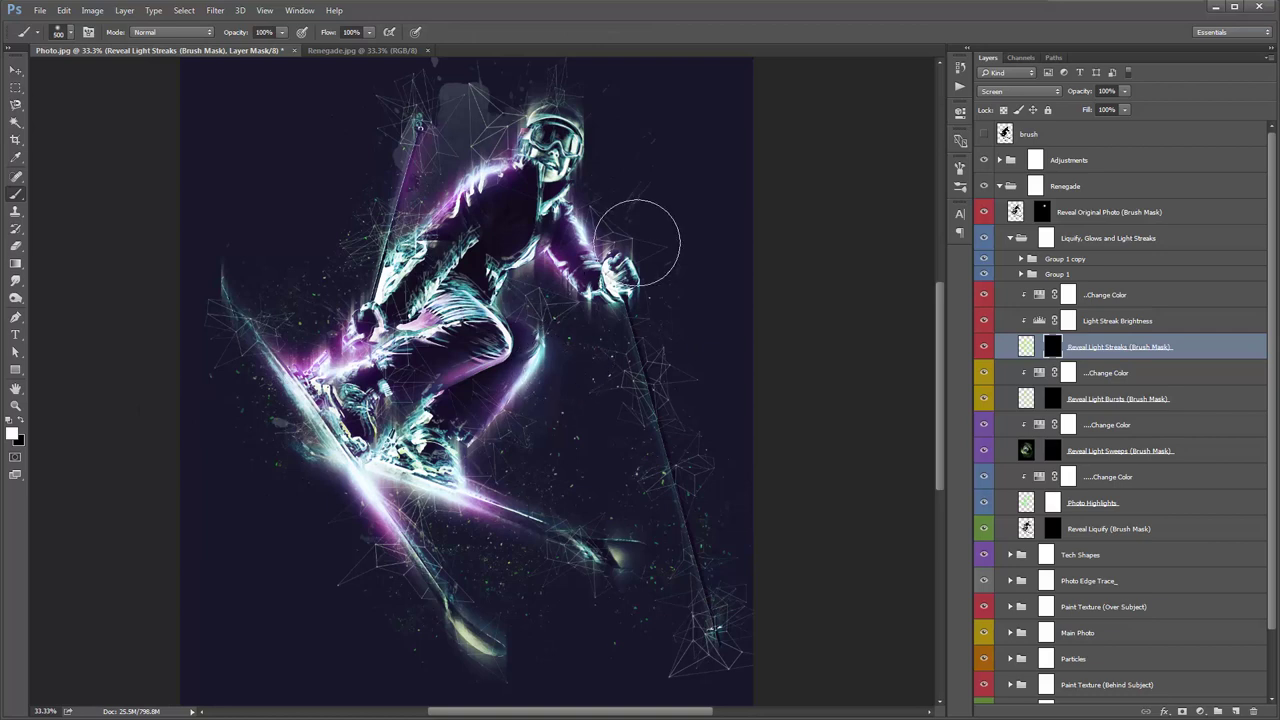
pyautogui.moveTo(598, 205); pyautogui.dragTo(604, 240)
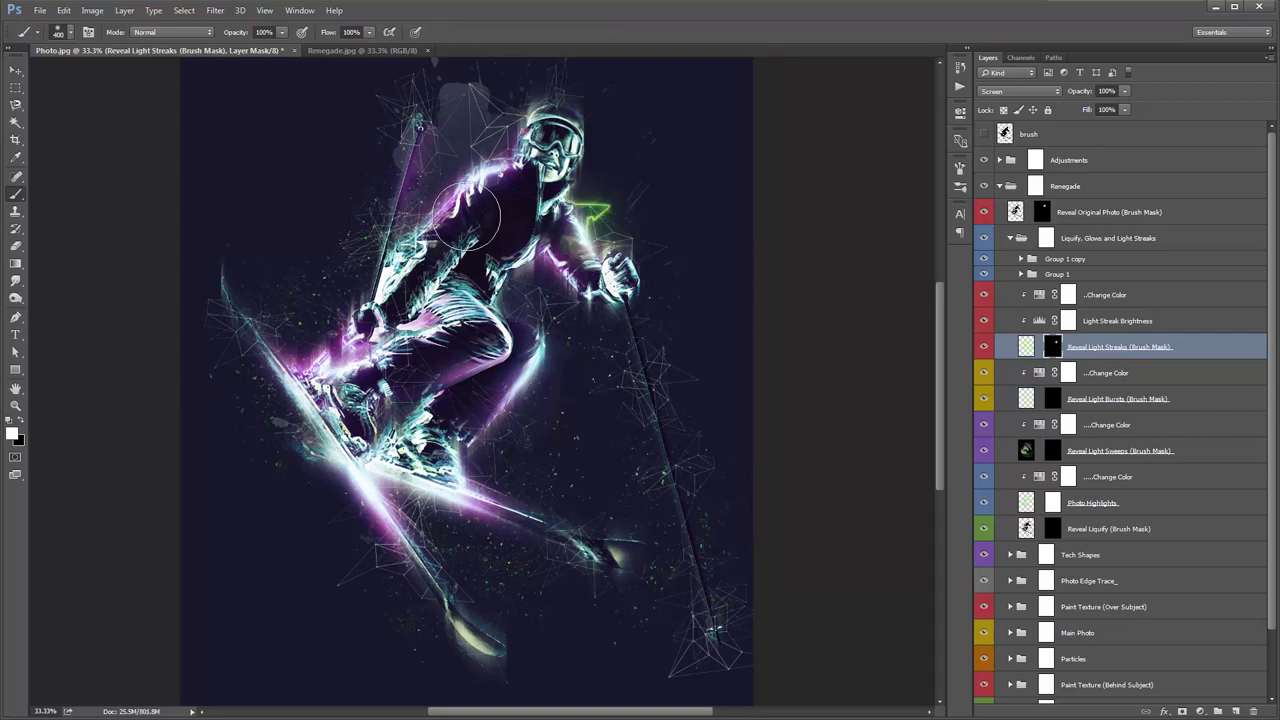
pyautogui.moveTo(467, 217)
pyautogui.mouseDown()
pyautogui.moveTo(335, 241)
pyautogui.moveTo(350, 290)
pyautogui.mouseUp()
pyautogui.moveTo(530, 290)
pyautogui.mouseDown()
pyautogui.moveTo(535, 330)
pyautogui.moveTo(490, 420)
pyautogui.mouseUp()
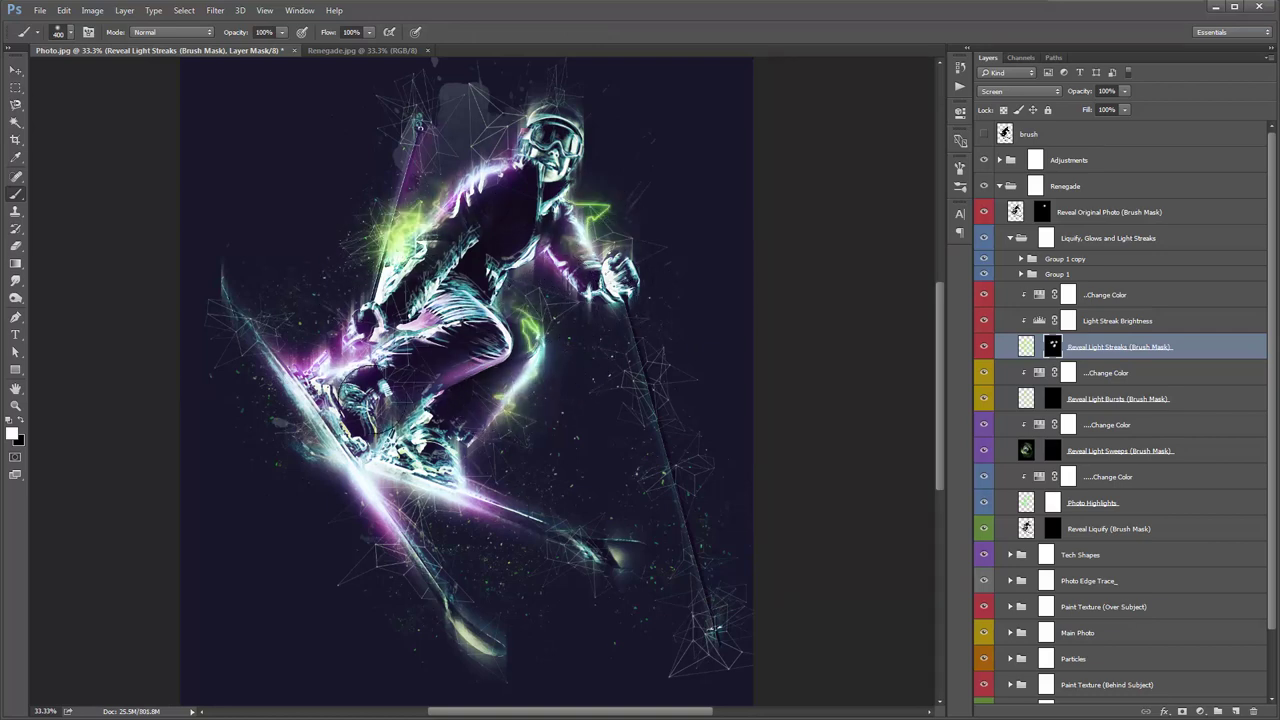
pyautogui.moveTo(355, 390); pyautogui.dragTo(507, 505)
pyautogui.moveTo(440, 472); pyautogui.dragTo(560, 537)
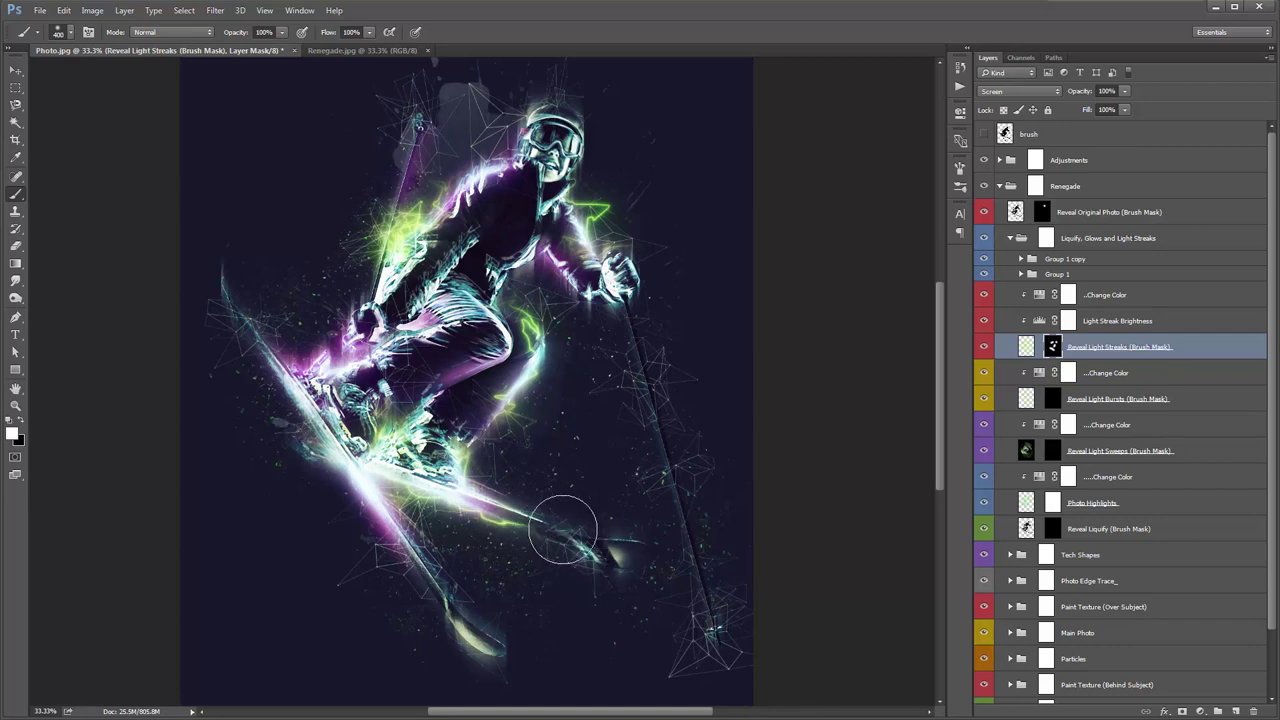
pyautogui.moveTo(645, 355); pyautogui.dragTo(720, 534)
pyautogui.hotkey('ctrl', 'z')
pyautogui.moveTo(625, 395)
pyautogui.mouseDown()
pyautogui.moveTo(663, 290)
pyautogui.moveTo(650, 385)
pyautogui.mouseUp()
pyautogui.moveTo(330, 300)
pyautogui.mouseDown()
pyautogui.moveTo(258, 332)
pyautogui.moveTo(290, 368)
pyautogui.mouseUp()
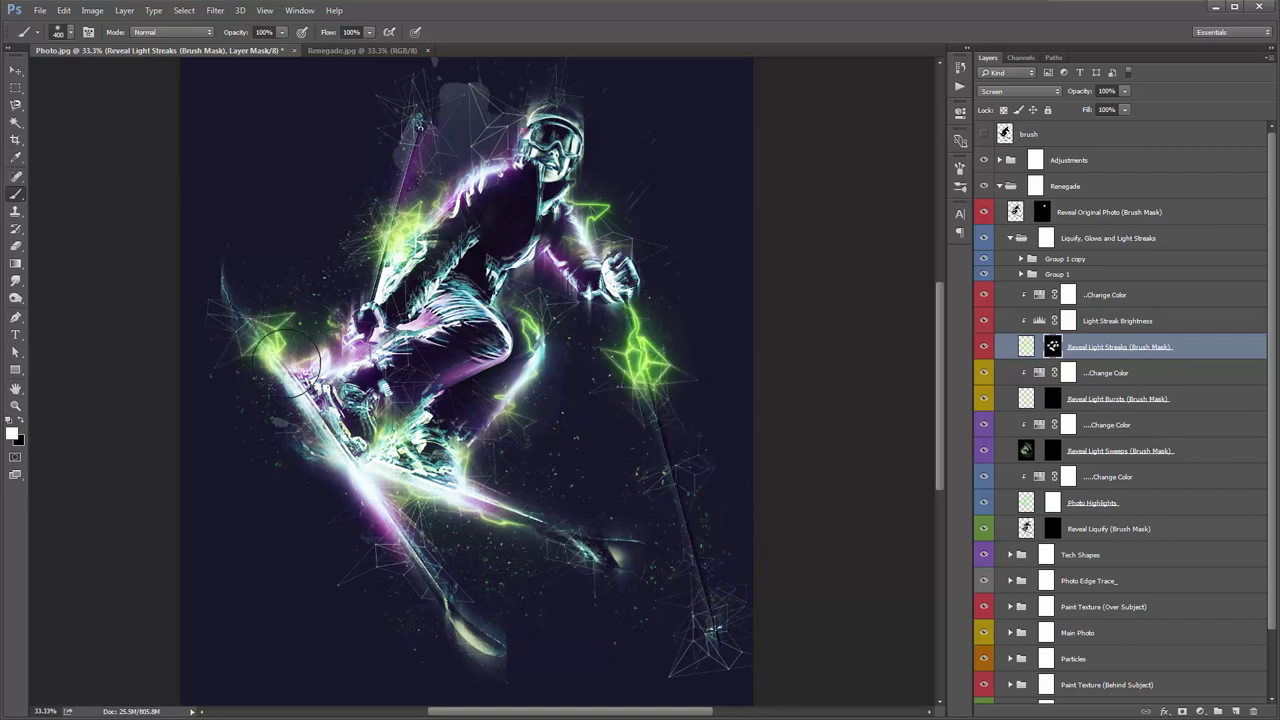
# Extend the white painting on the Reveal Light Streaks mask over the front forearm, the top of the helmet and the lower ski tip
pyautogui.moveTo(426, 100)
pyautogui.mouseDown()
pyautogui.moveTo(405, 143)
pyautogui.moveTo(371, 143)
pyautogui.mouseUp()
pyautogui.hotkey('ctrl', 'z')
pyautogui.moveTo(392, 478); pyautogui.dragTo(486, 557)
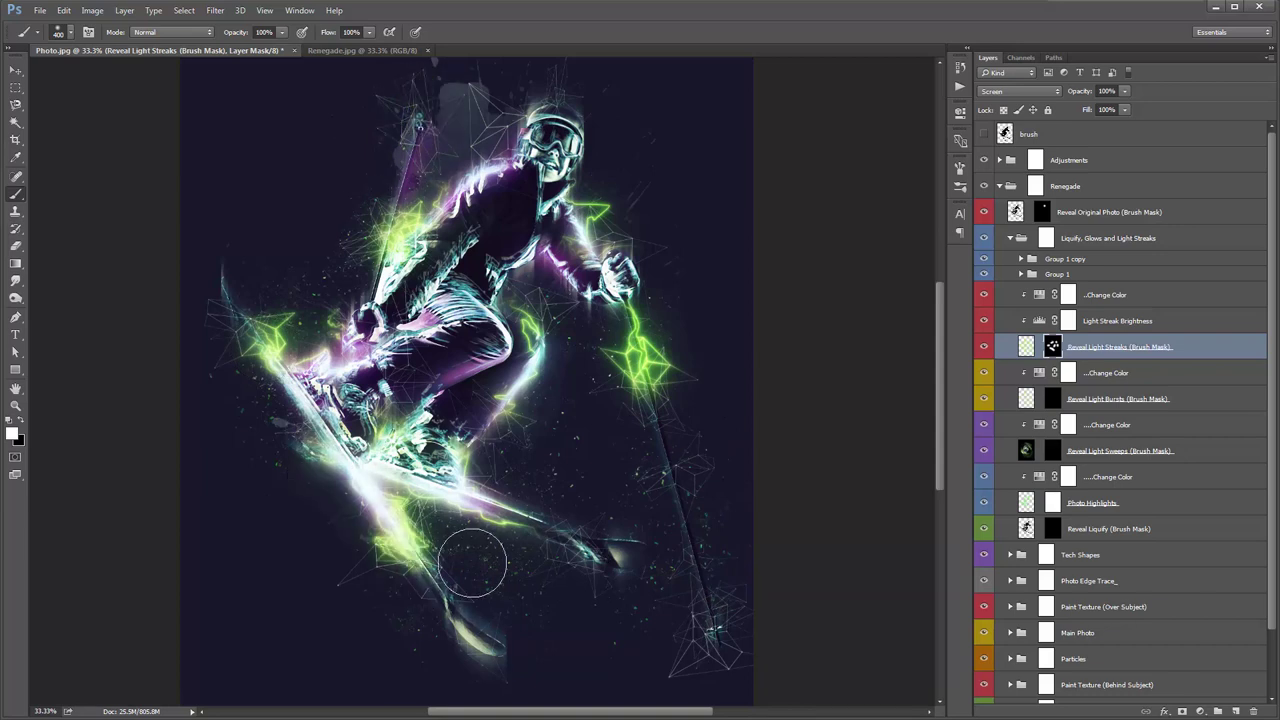
pyautogui.hotkey('ctrl', 'z')
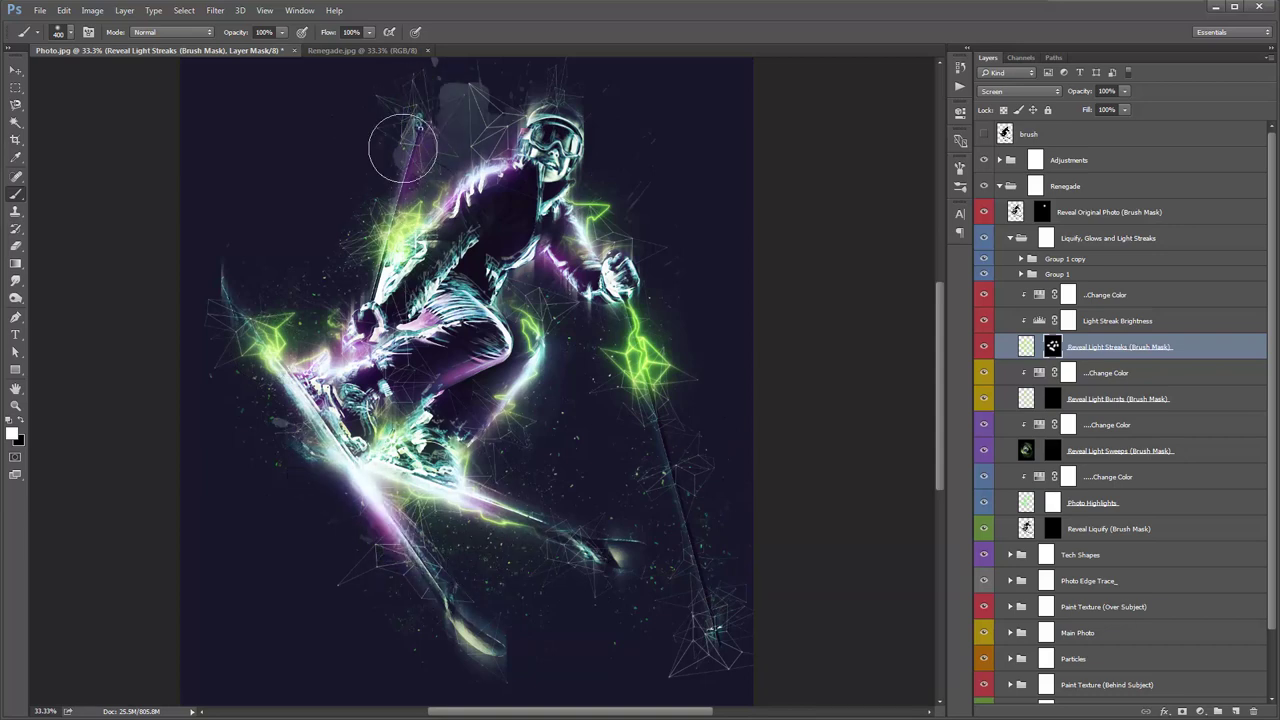
pyautogui.moveTo(414, 143); pyautogui.dragTo(455, 105)
pyautogui.hotkey('ctrl', 'z')
pyautogui.moveTo(588, 252); pyautogui.dragTo(556, 255)
pyautogui.moveTo(548, 135); pyautogui.dragTo(540, 105)
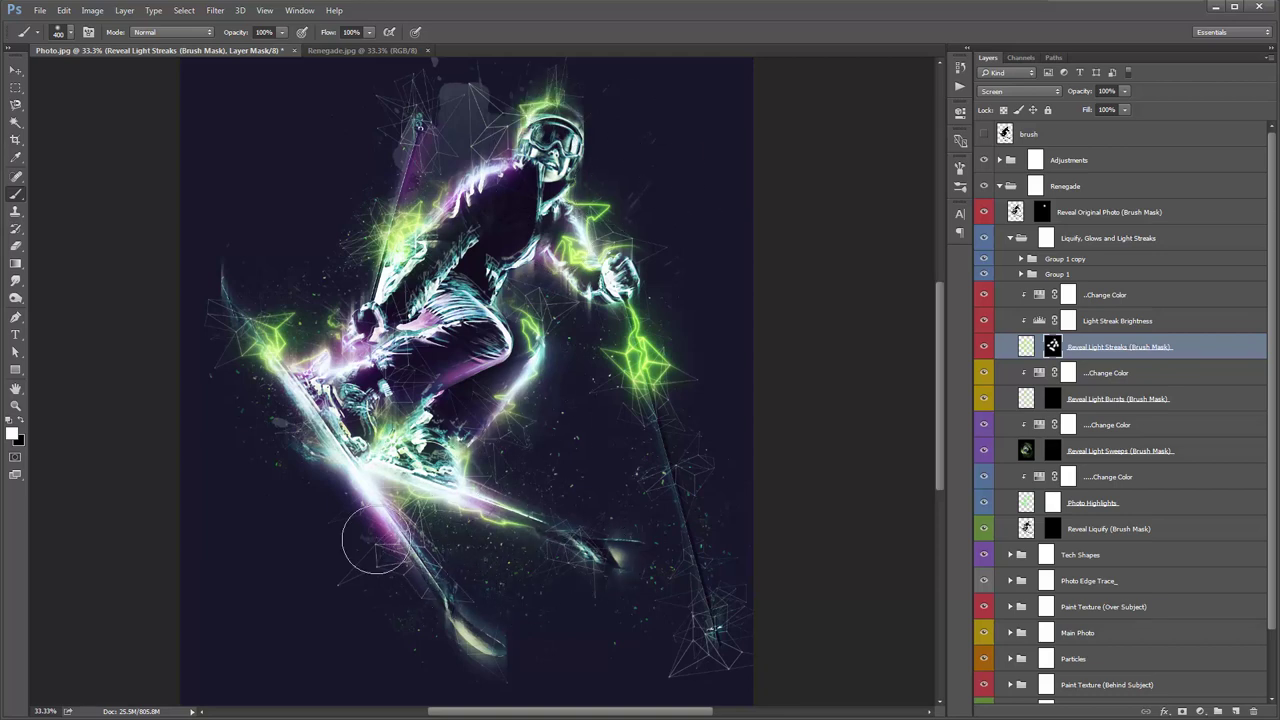
pyautogui.moveTo(370, 535)
pyautogui.mouseDown()
pyautogui.moveTo(325, 544)
pyautogui.moveTo(591, 680)
pyautogui.mouseUp()
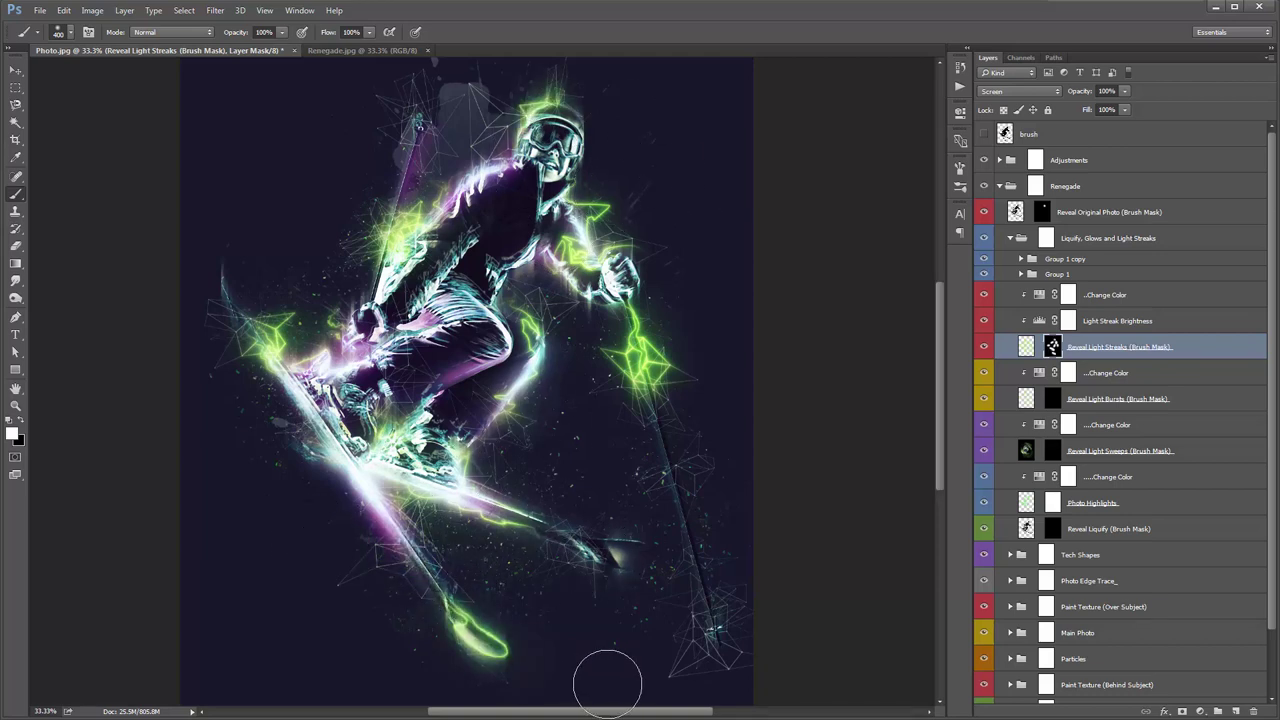
pyautogui.press('v')
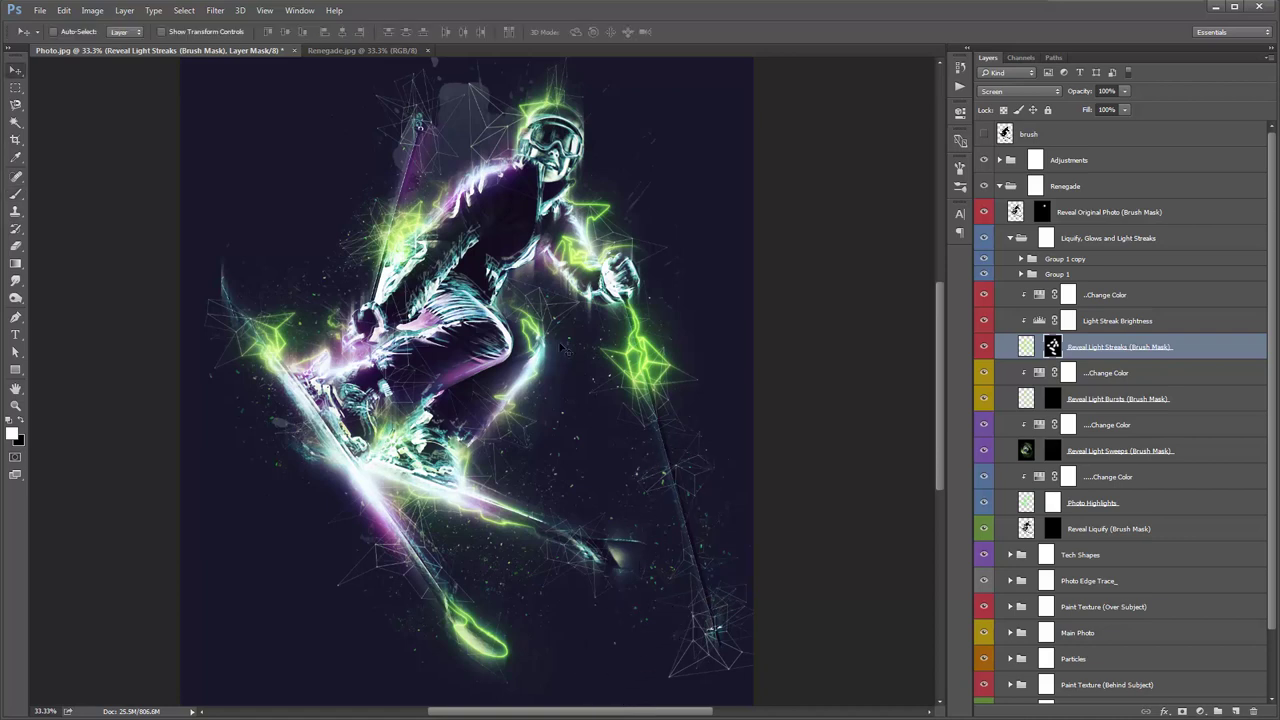
# Paint black on the light-streaks mask over the back elbow, restore streaks along the shoulder with white, and compare with the mask disabled
pyautogui.press('b')
pyautogui.moveTo(400, 200); pyautogui.dragTo(380, 260)
pyautogui.press('x')
pyautogui.moveTo(380, 200); pyautogui.dragTo(425, 250)
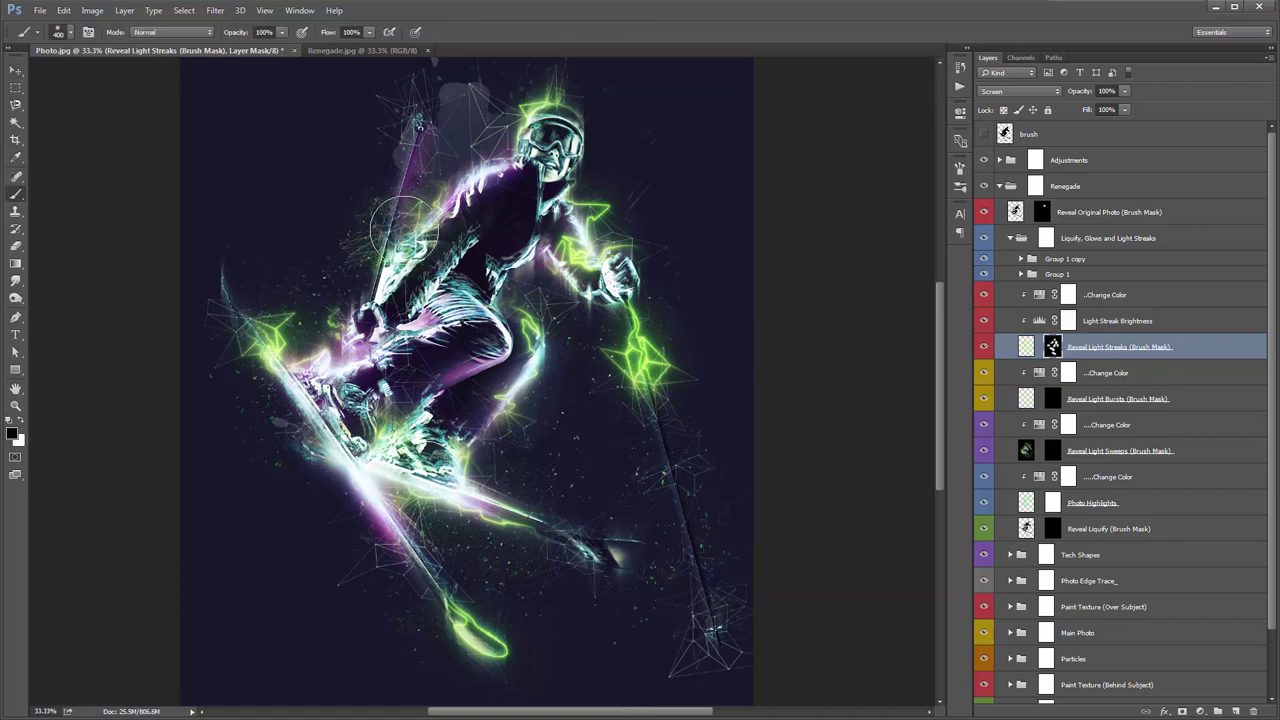
pyautogui.press('x')
pyautogui.moveTo(451, 190)
pyautogui.mouseDown()
pyautogui.moveTo(495, 165)
pyautogui.moveTo(495, 200)
pyautogui.moveTo(455, 245)
pyautogui.moveTo(392, 280)
pyautogui.mouseUp()
pyautogui.press('v')
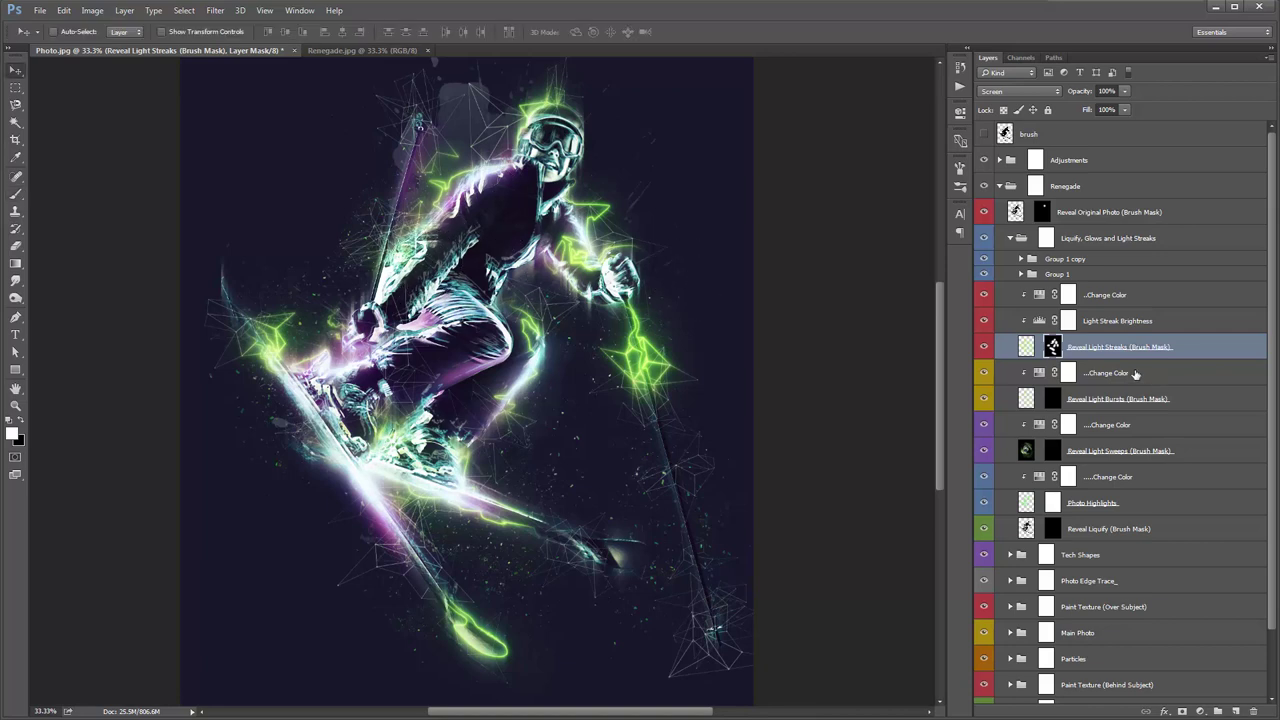
pyautogui.keyDown('shift'); pyautogui.click(1052, 347); pyautogui.keyUp('shift')
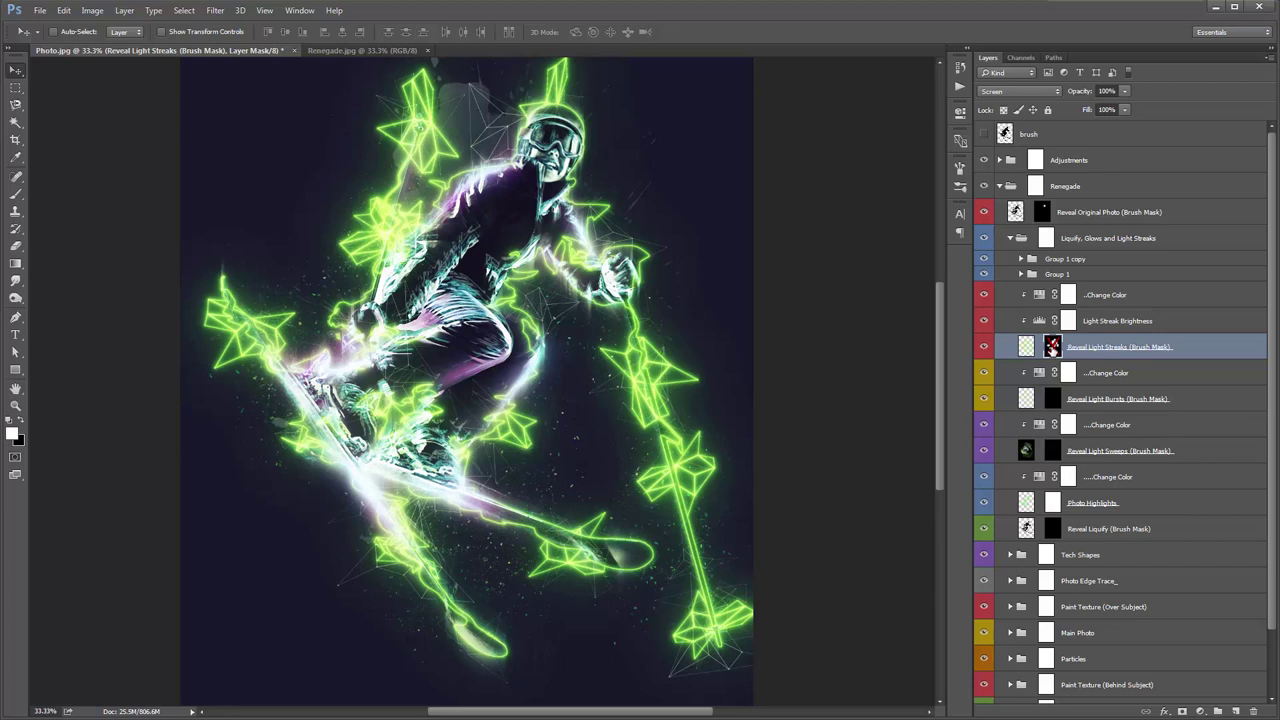
pyautogui.keyDown('shift'); pyautogui.click(1052, 347); pyautogui.keyUp('shift')
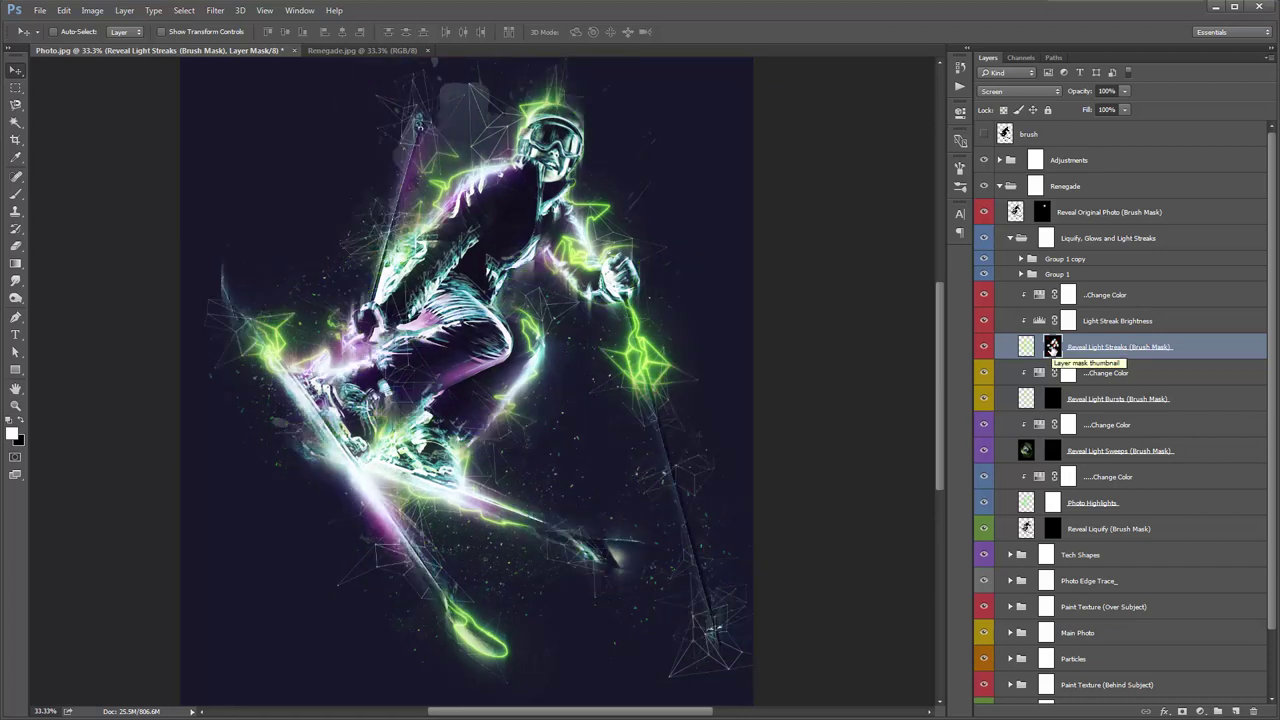
# Shift the hue of the Change Color adjustment above Light Streak Brightness to turn the yellow-green light streaks a purer green
pyautogui.click(1110, 296)
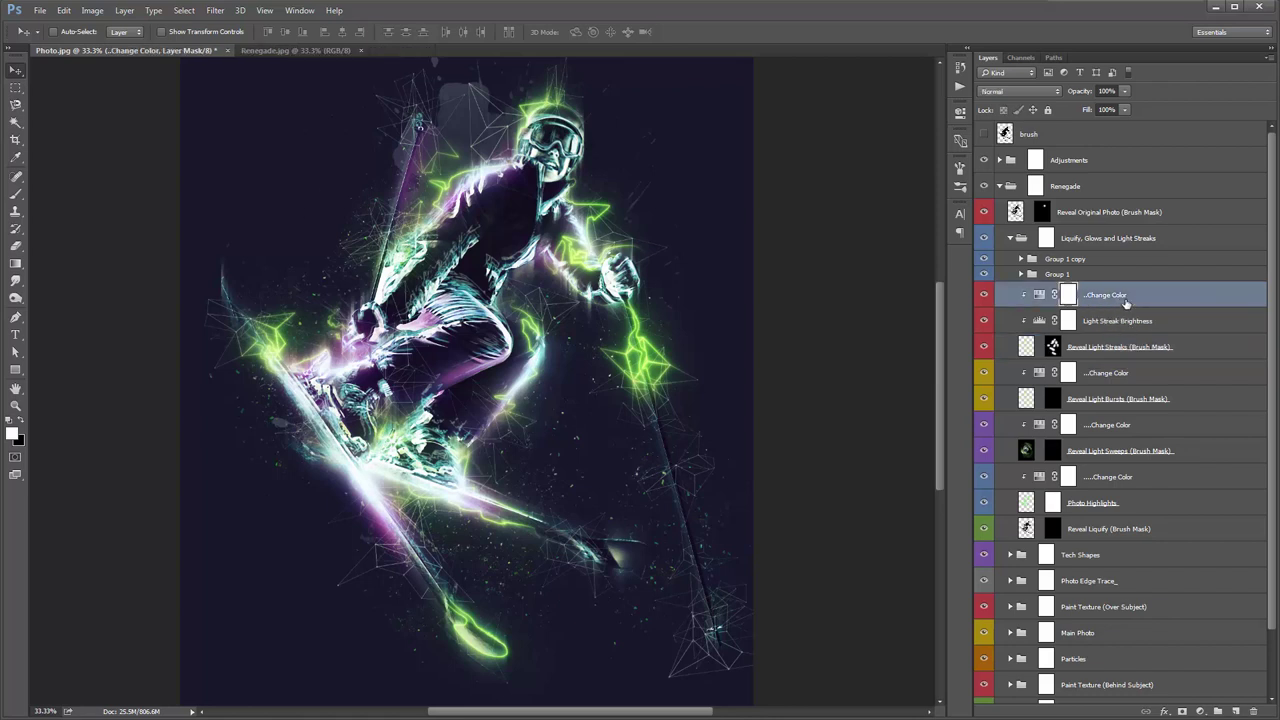
pyautogui.click(1038, 295)
pyautogui.doubleClick(1038, 295)
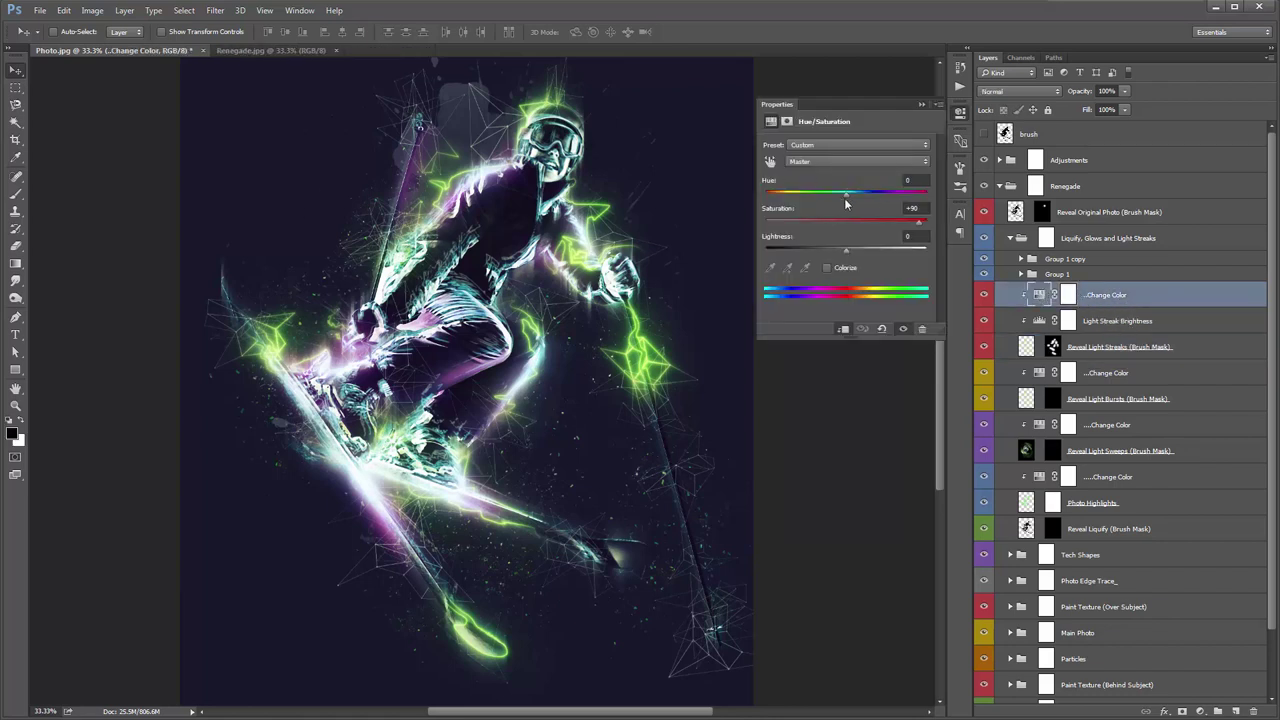
pyautogui.moveTo(848, 193); pyautogui.dragTo(887, 204)
pyautogui.click(921, 106)
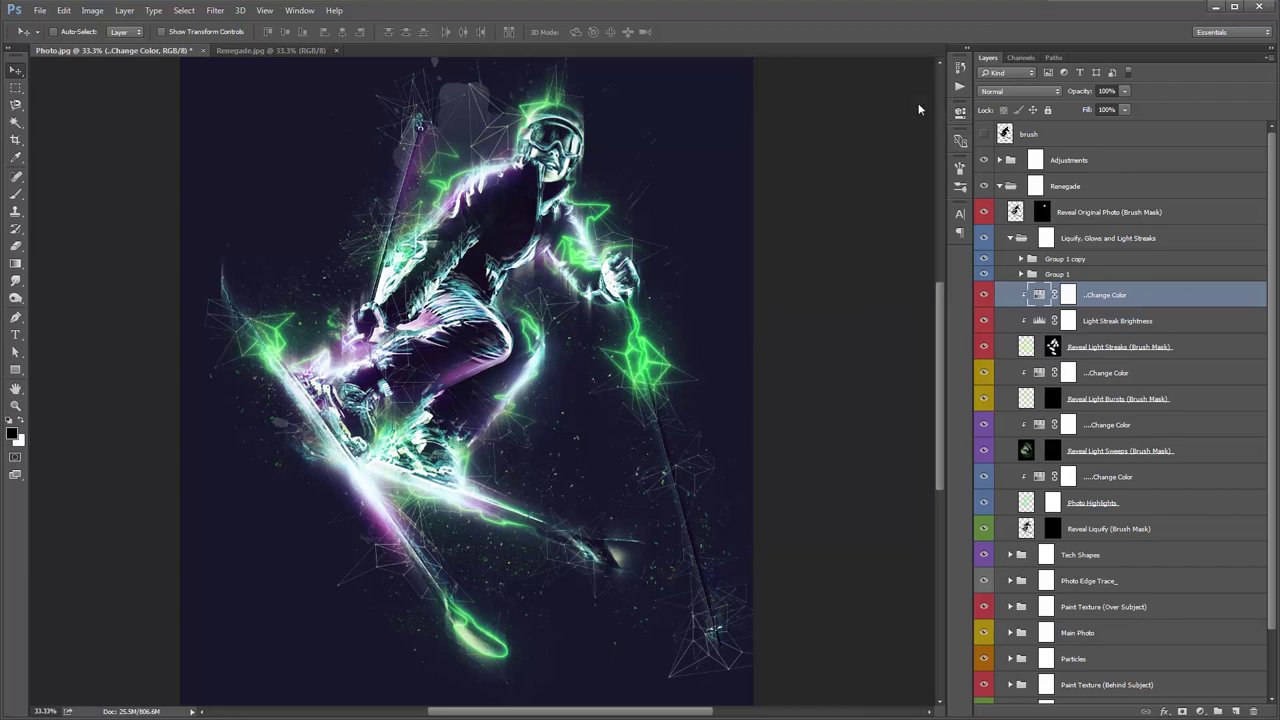
# Group the Reveal Light Streaks layer with its Brightness and Change Color adjustments, duplicate the group and compare the image with and without the copy
pyautogui.keyDown('shift'); pyautogui.click(1180, 356); pyautogui.keyUp('shift')
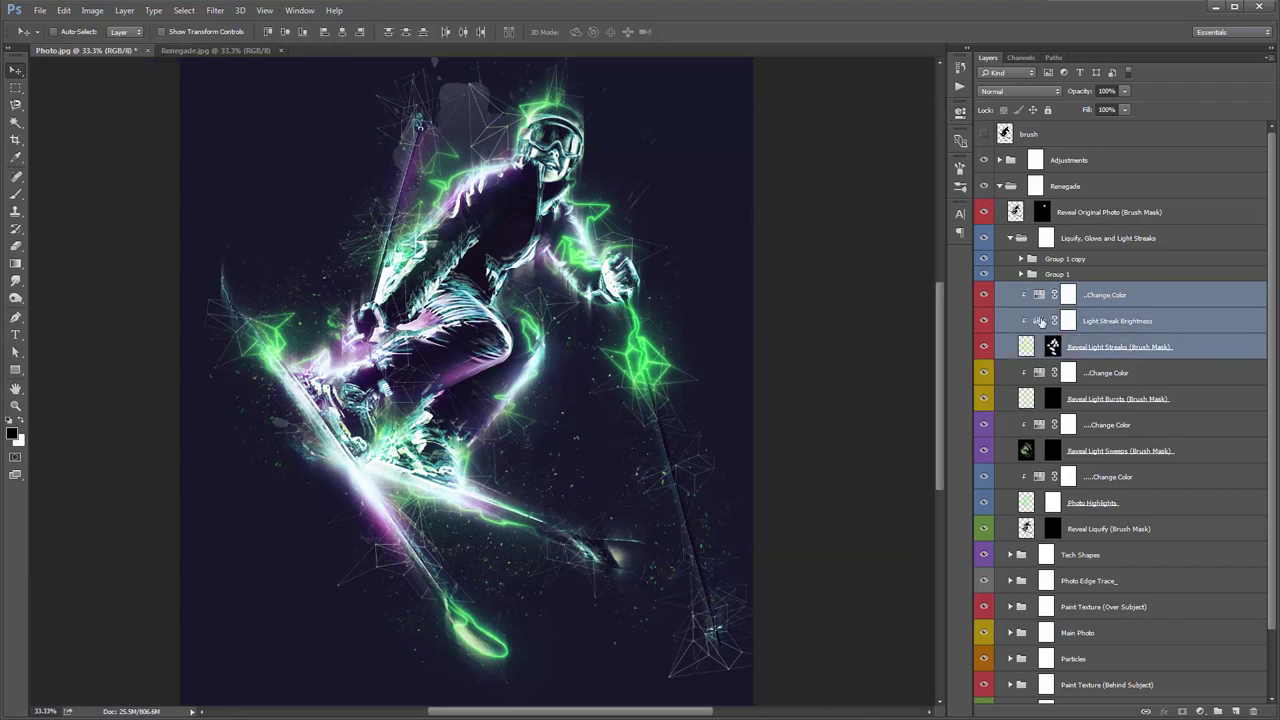
pyautogui.hotkey('ctrl', 'g')
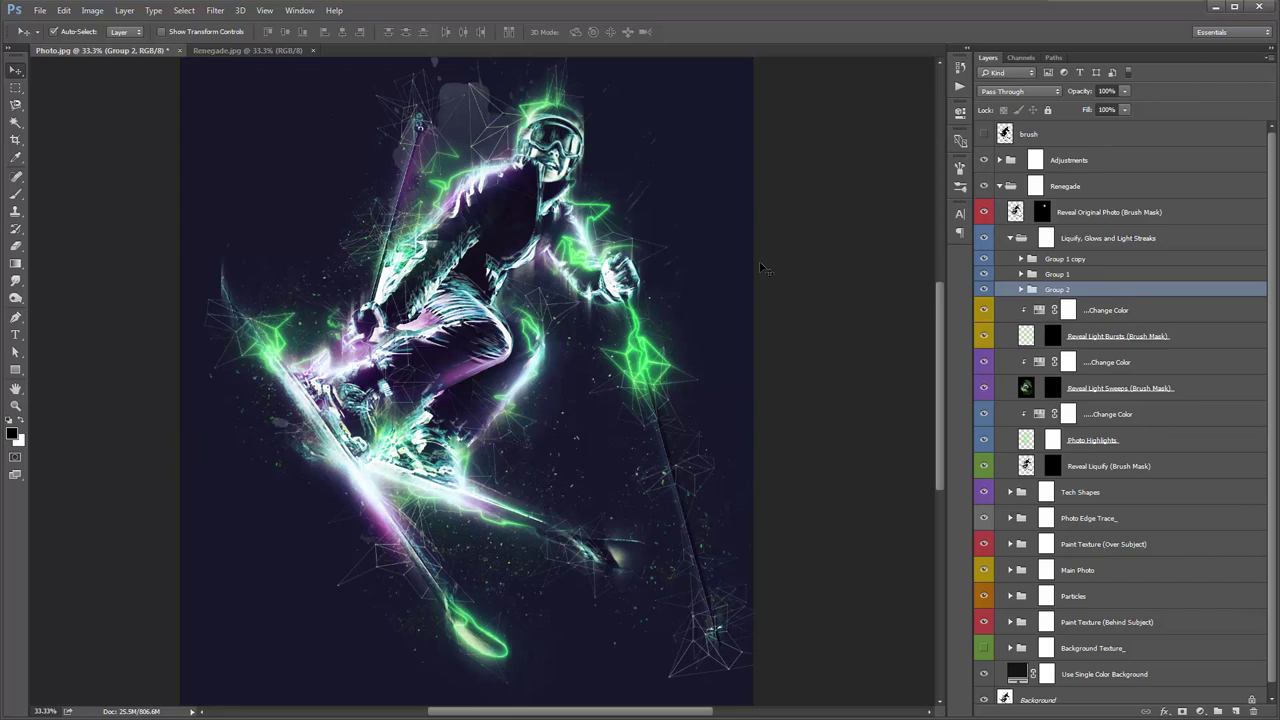
pyautogui.hotkey('ctrl', 'j')
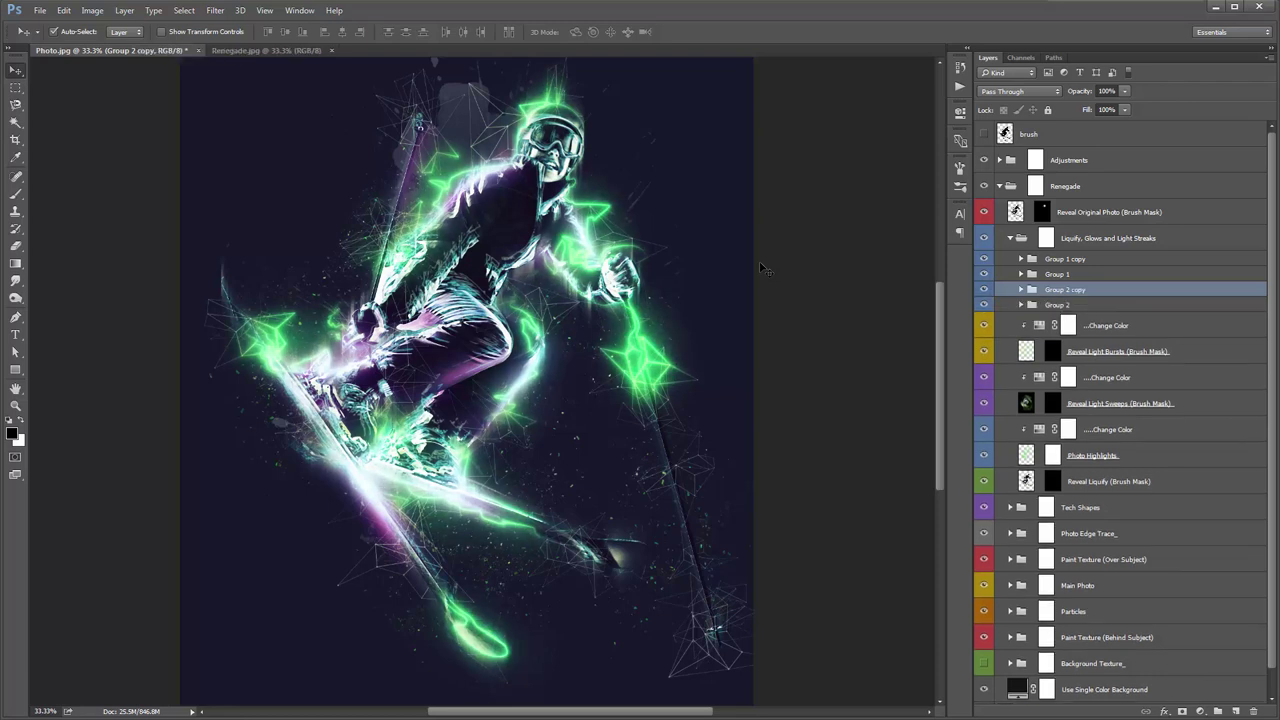
pyautogui.hotkey('ctrl', 'z')
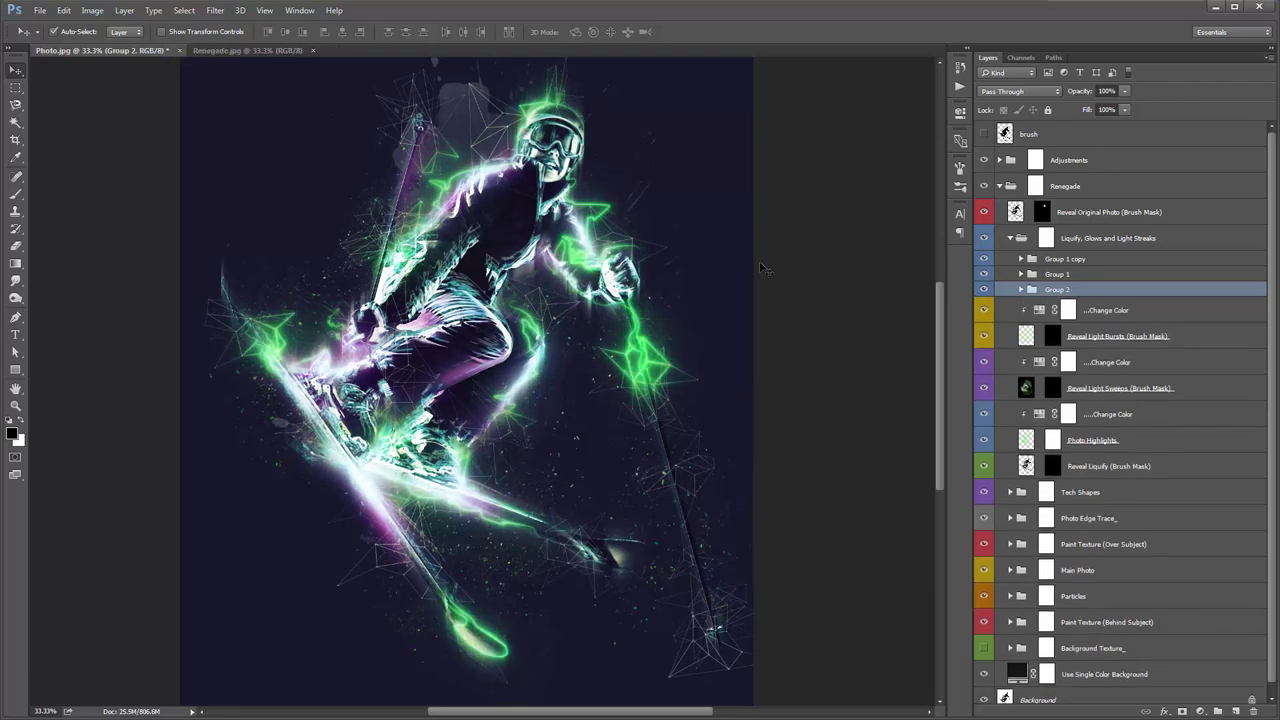
pyautogui.hotkey('ctrl', 'z')
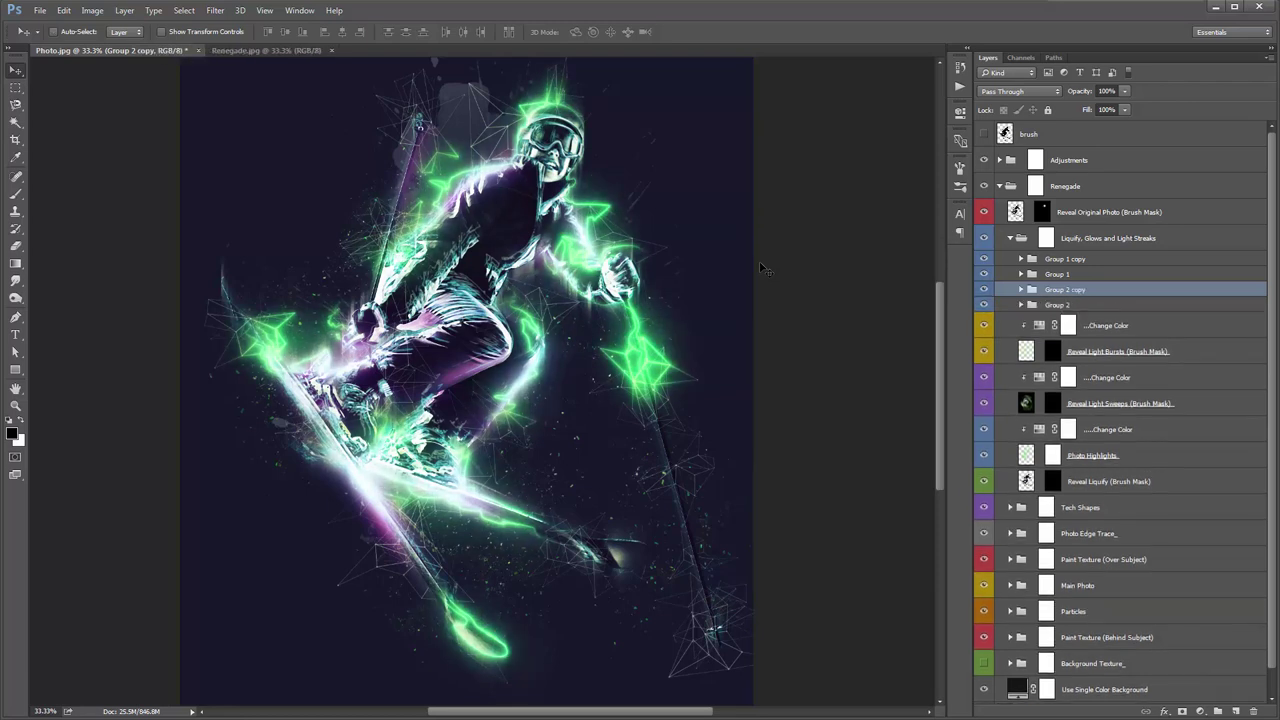
pyautogui.click(985, 289)
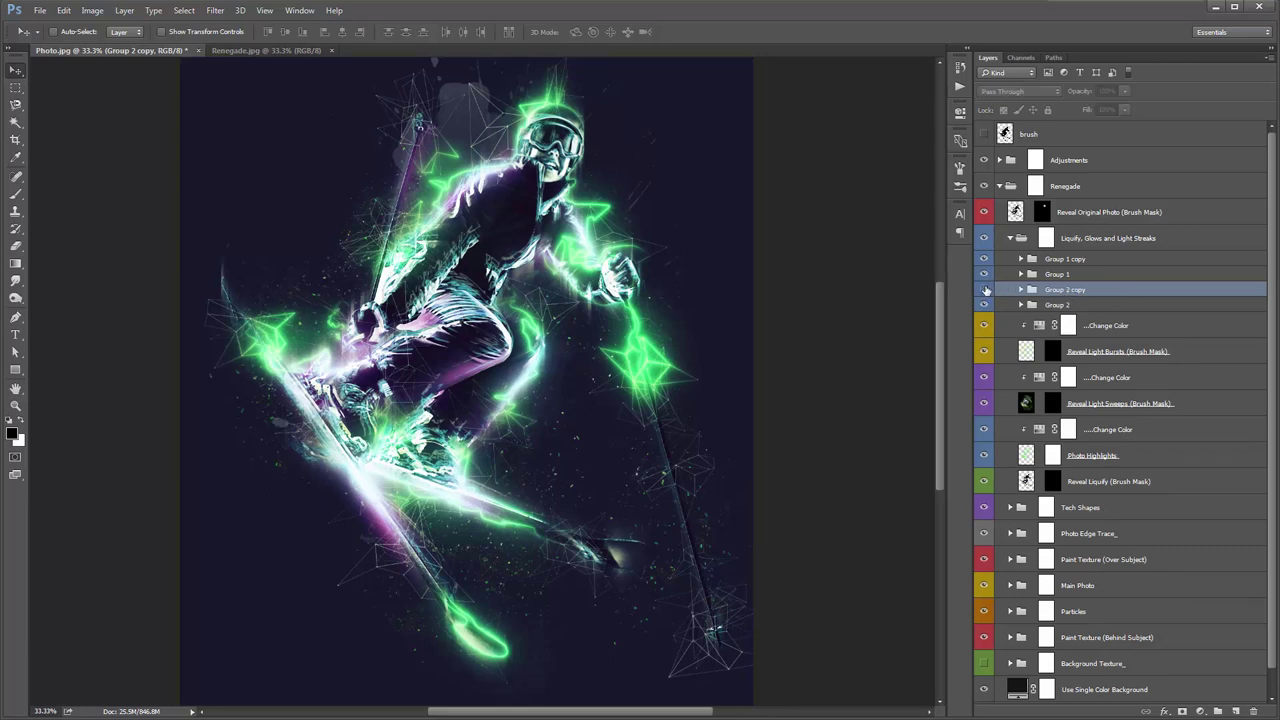
pyautogui.click(985, 289)
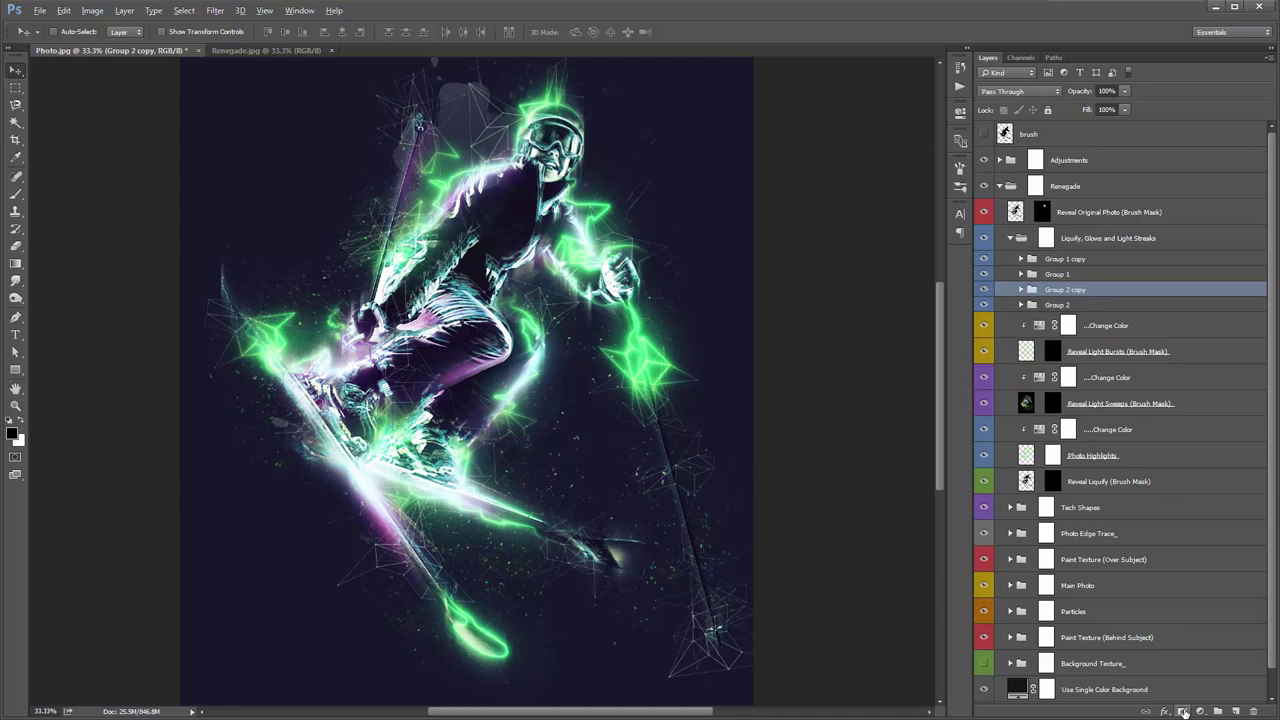
# Add a black mask to the duplicated light-streaks group and paint white at 400 px over the forearm, upper pole and rear ski-tip streaks
pyautogui.keyDown('alt'); pyautogui.click(1183, 711); pyautogui.keyUp('alt')
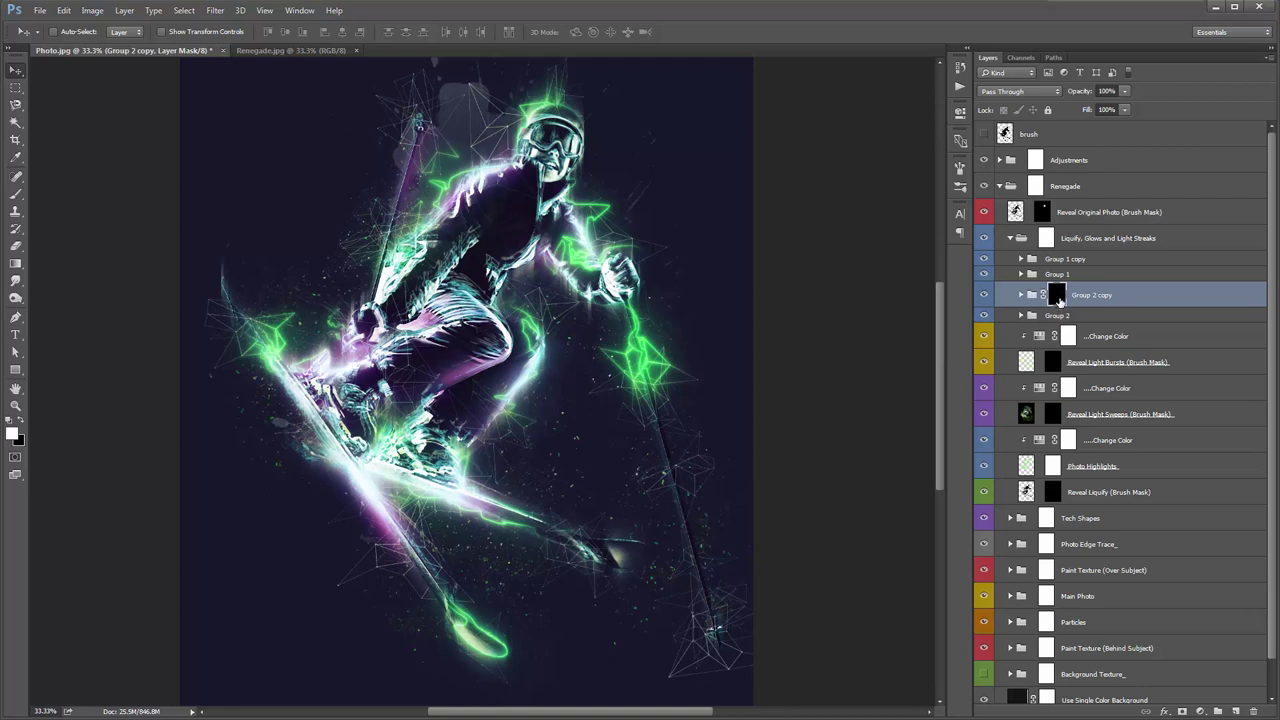
pyautogui.click(985, 295)
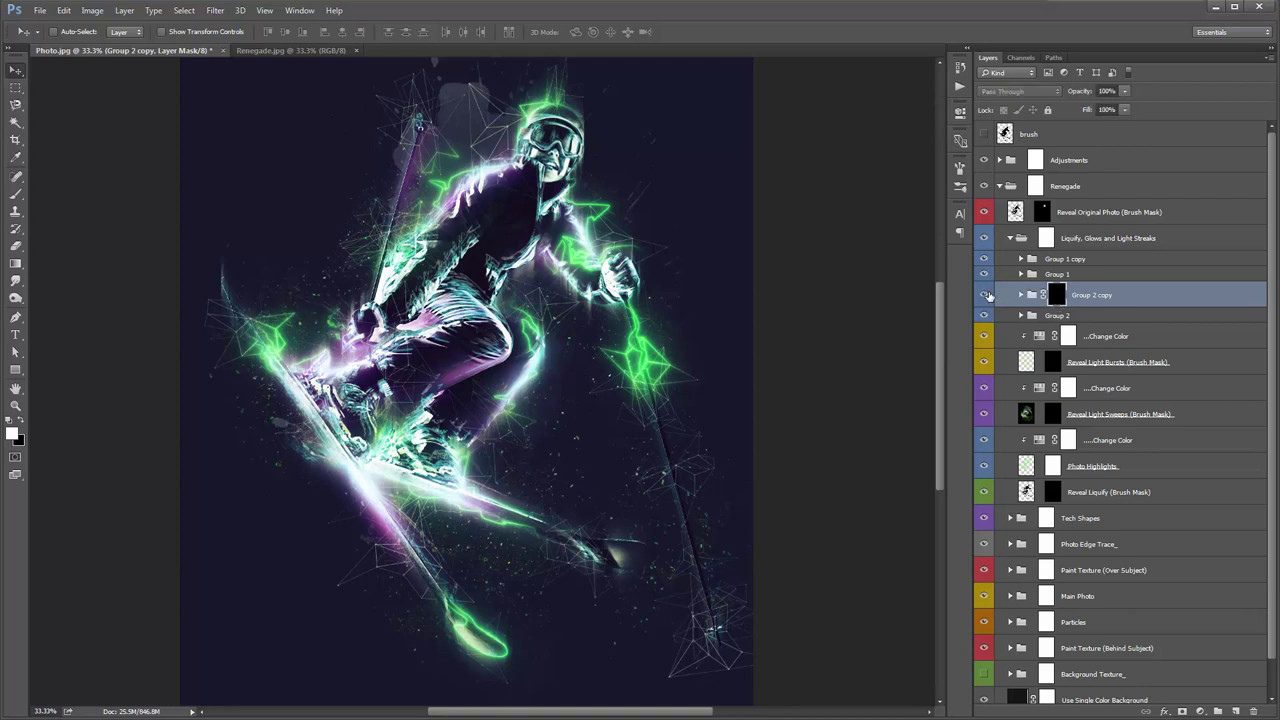
pyautogui.click(985, 295)
pyautogui.press('b')
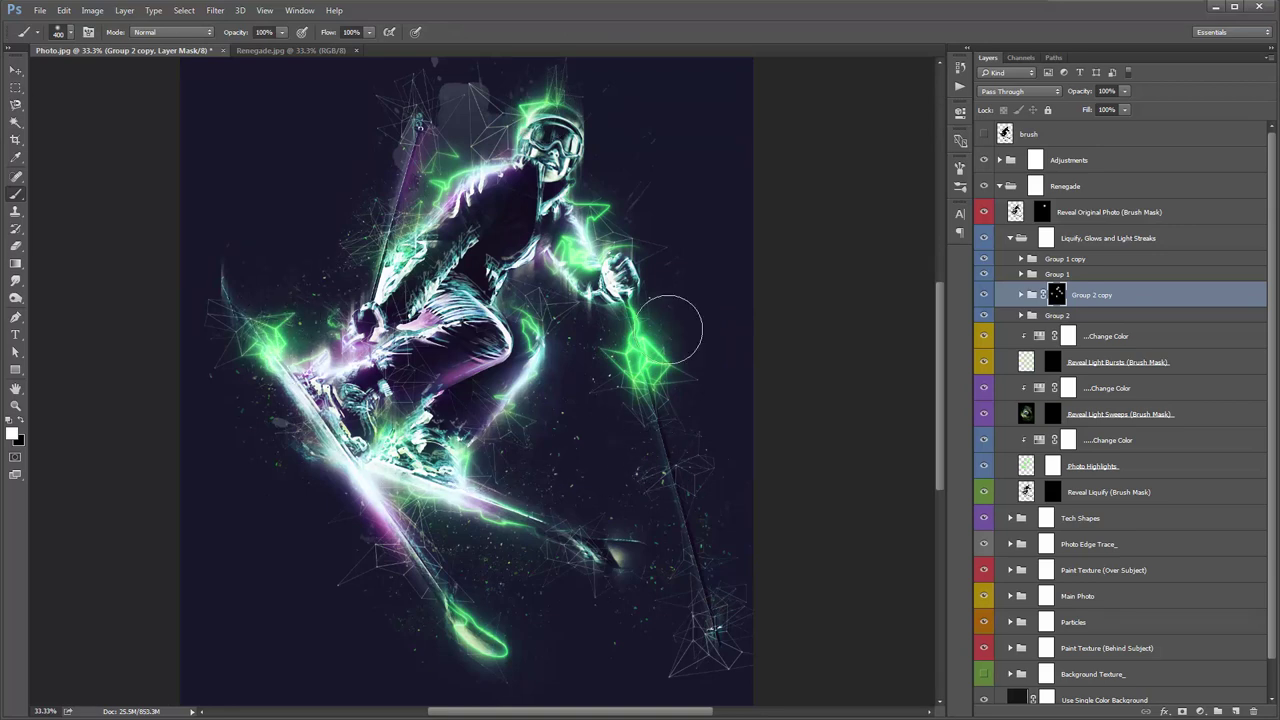
pyautogui.press('v')
pyautogui.click(989, 294)
pyautogui.click(989, 294)
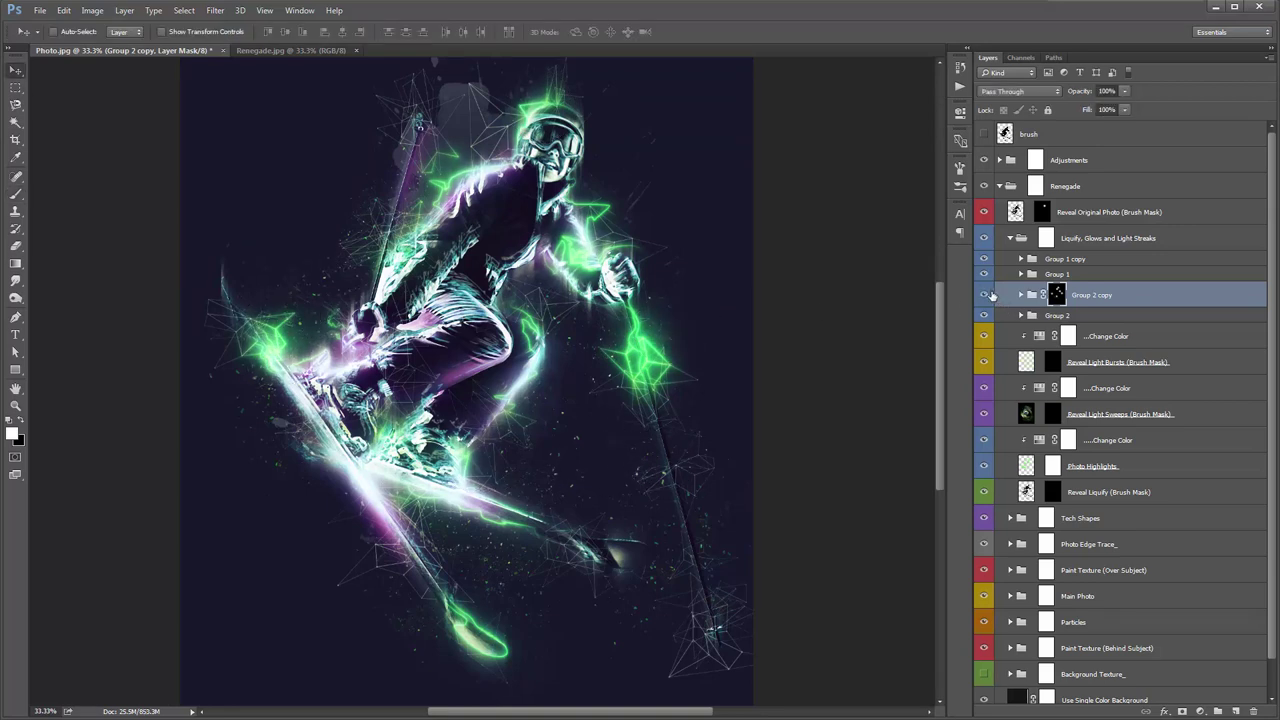
# Examine the Reveal Light Bursts layer by temporarily disabling its black mask, keeping the mask selected
pyautogui.click(1070, 315)
pyautogui.scroll(-1, 1063, 300)
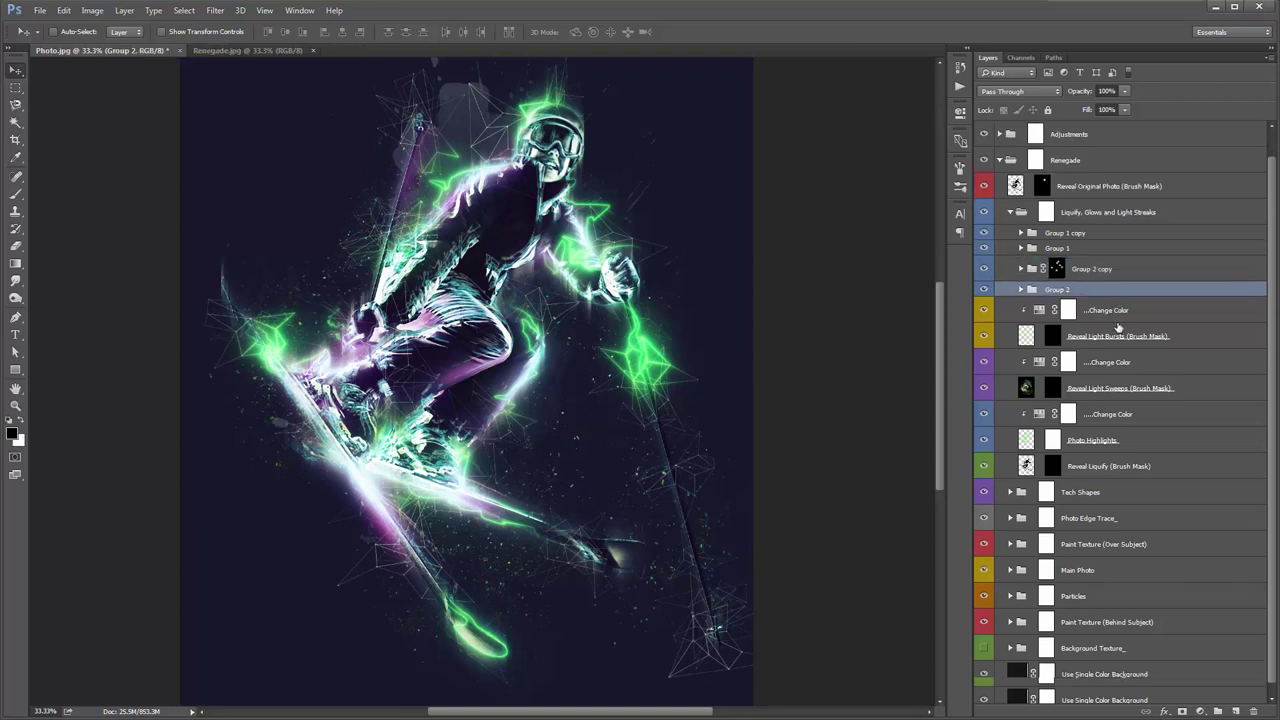
pyautogui.click(1064, 300)
pyautogui.click(1088, 327)
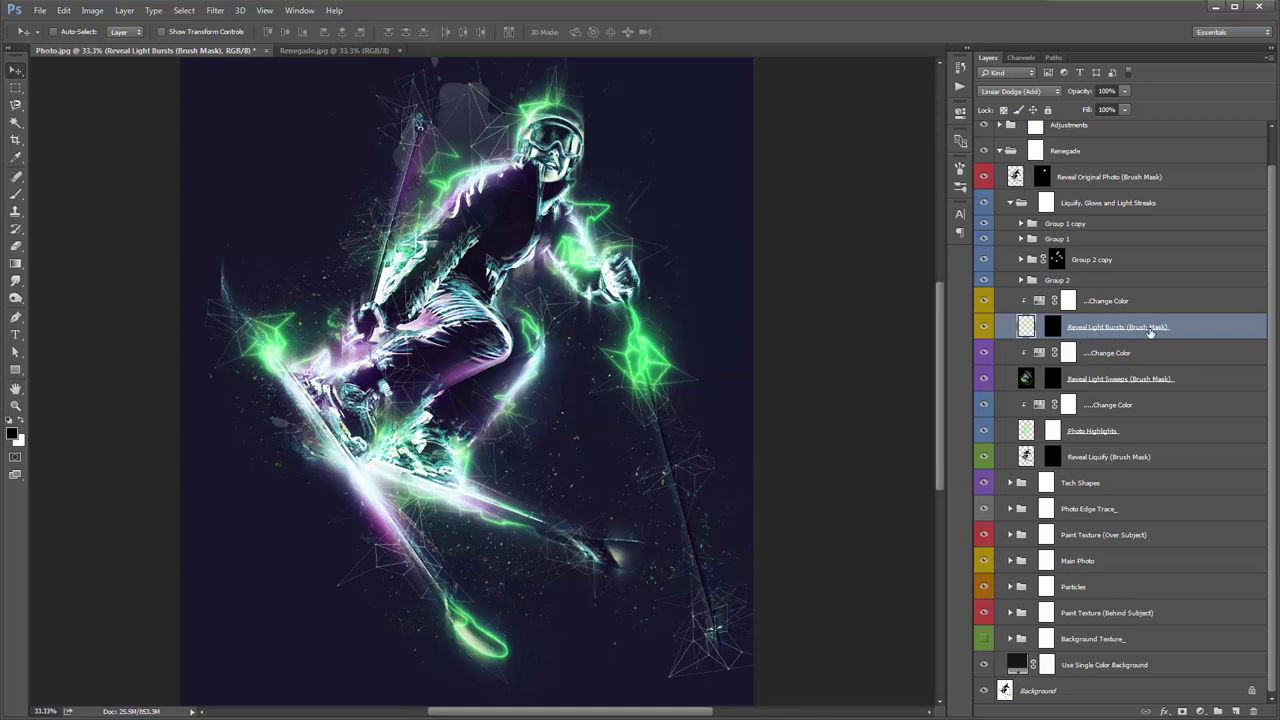
pyautogui.keyDown('shift'); pyautogui.click(1053, 328); pyautogui.keyUp('shift')
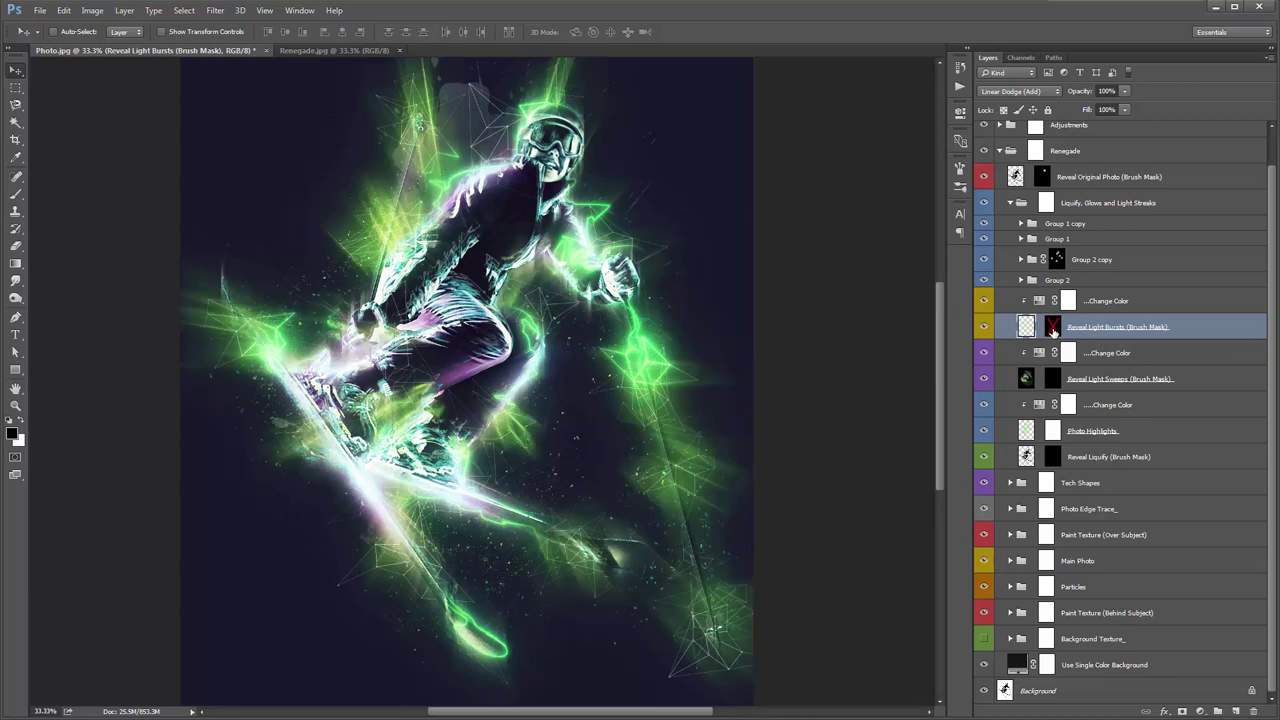
pyautogui.keyDown('shift'); pyautogui.click(1053, 328); pyautogui.keyUp('shift')
pyautogui.keyDown('shift'); pyautogui.click(1053, 328); pyautogui.keyUp('shift')
pyautogui.keyDown('shift'); pyautogui.click(1053, 328); pyautogui.keyUp('shift')
# Paint white at 700 px on the Reveal Light Bursts mask over the helmet, upper pole, rear ski tip and front pole hand
pyautogui.press('x')
pyautogui.press('b')
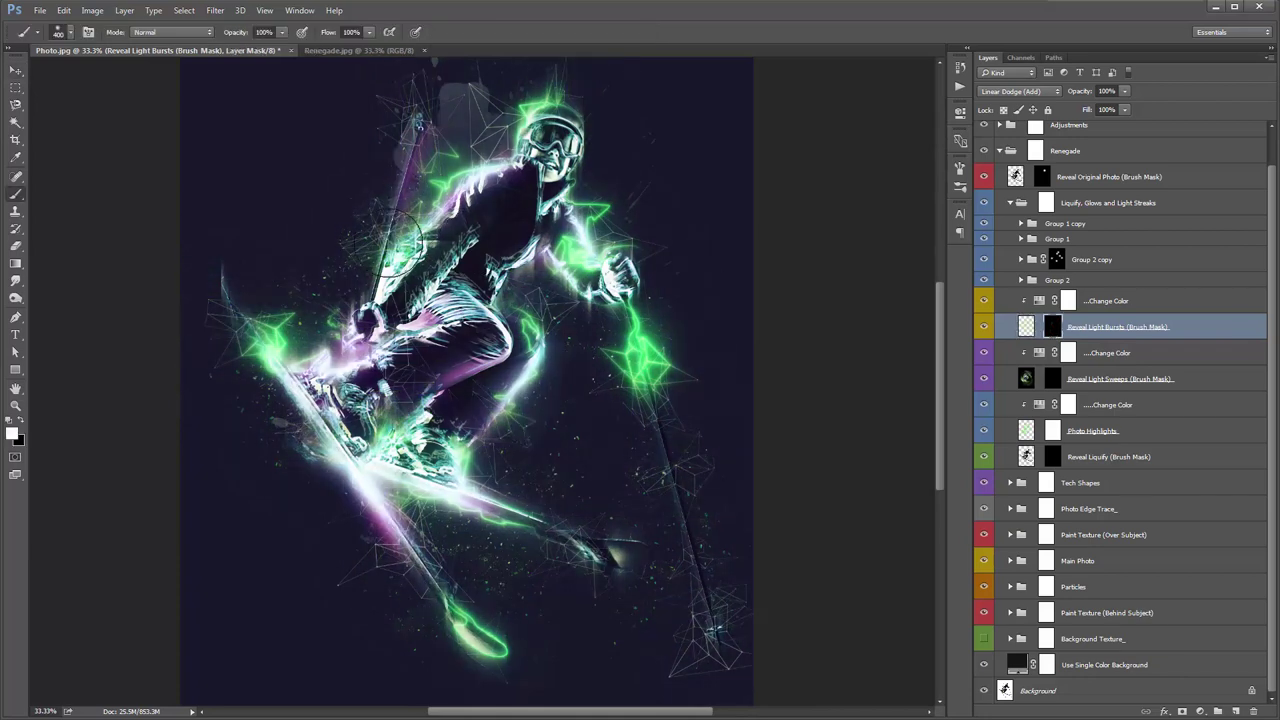
pyautogui.press(']')
pyautogui.press(']')
pyautogui.press(']')
pyautogui.scroll(2, 405, 240)
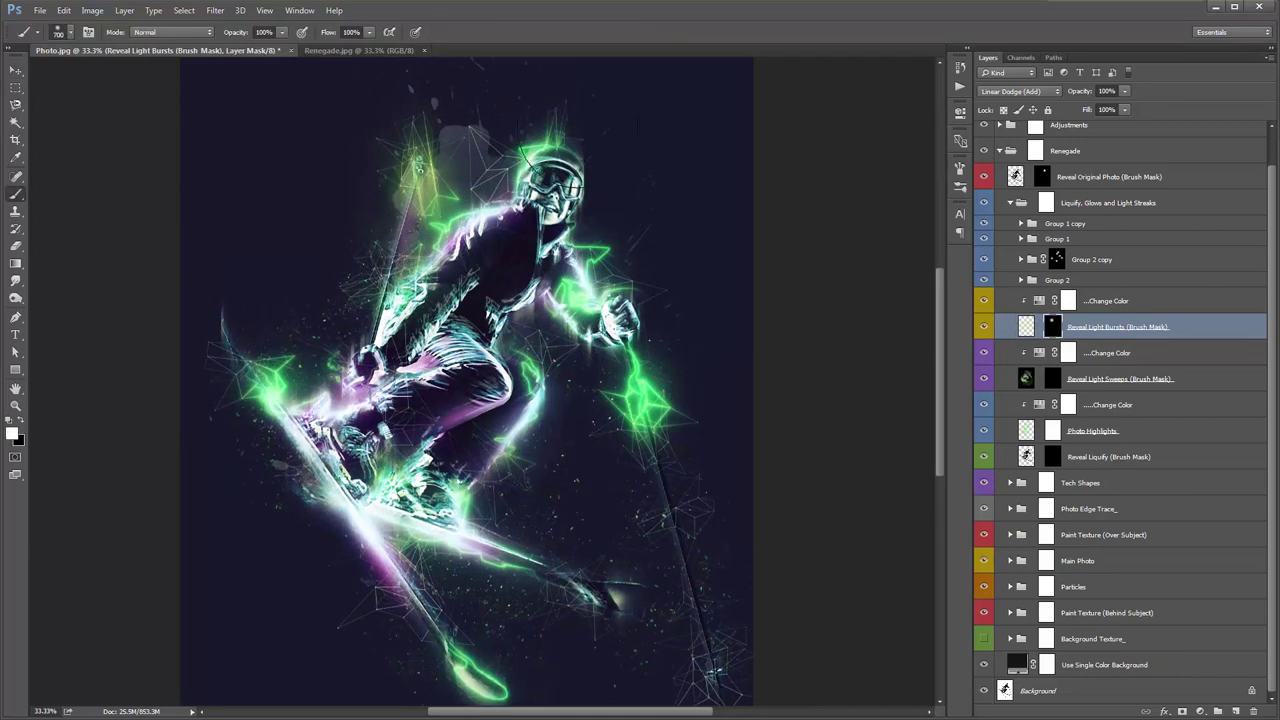
pyautogui.moveTo(545, 150)
pyautogui.mouseDown()
pyautogui.moveTo(584, 118)
pyautogui.moveTo(748, 288)
pyautogui.moveTo(686, 396)
pyautogui.moveTo(831, 434)
pyautogui.mouseUp()
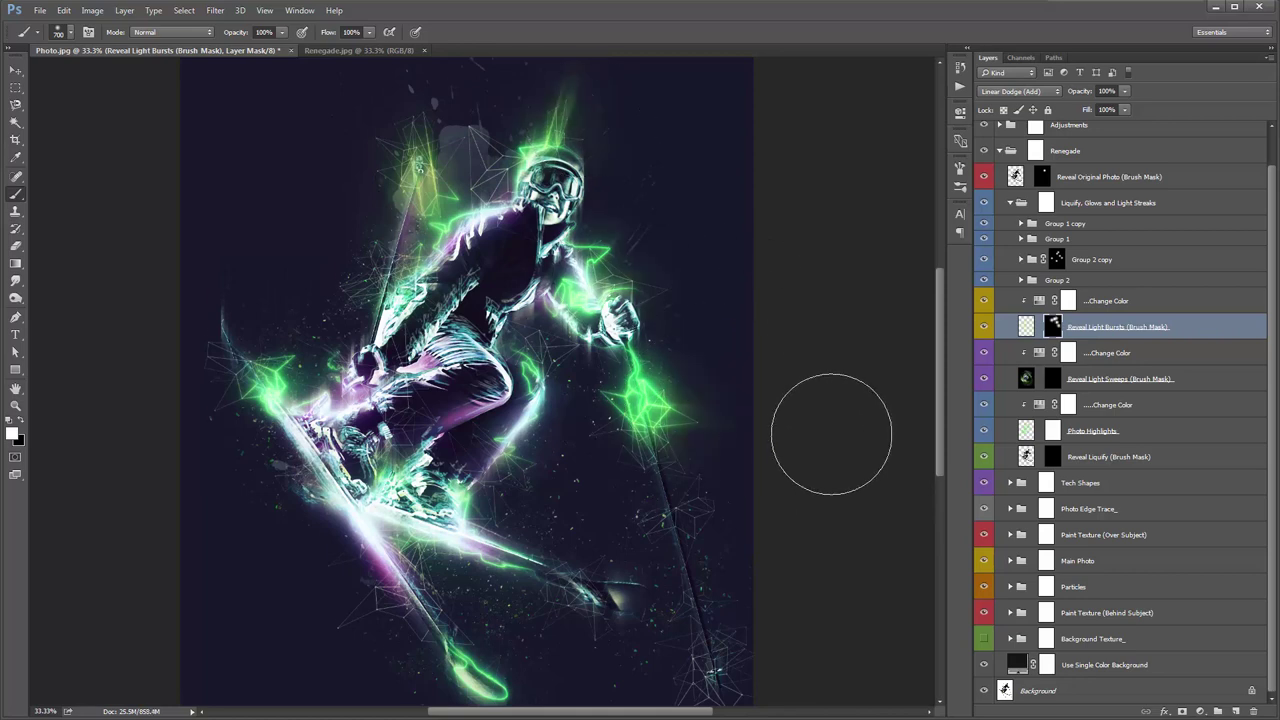
pyautogui.scroll(-2, 831, 434)
pyautogui.moveTo(327, 300); pyautogui.dragTo(257, 302)
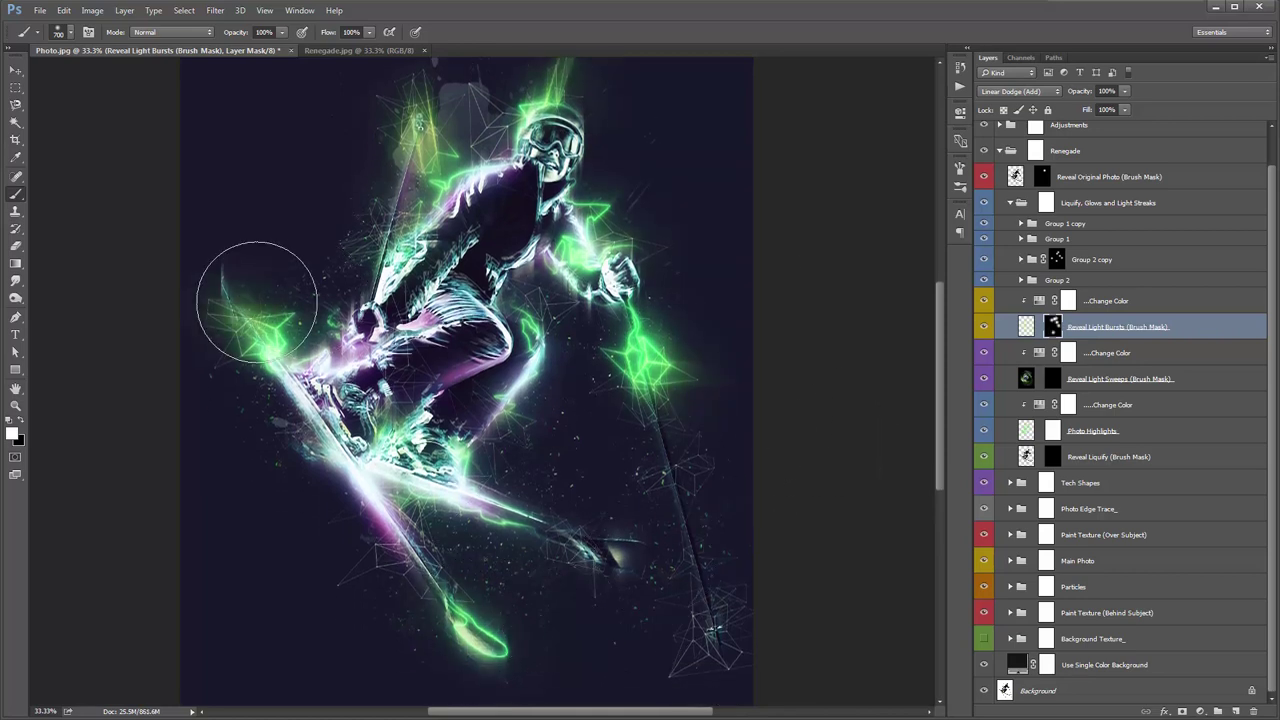
pyautogui.scroll(1, 700, 386)
pyautogui.moveTo(700, 386); pyautogui.dragTo(645, 298)
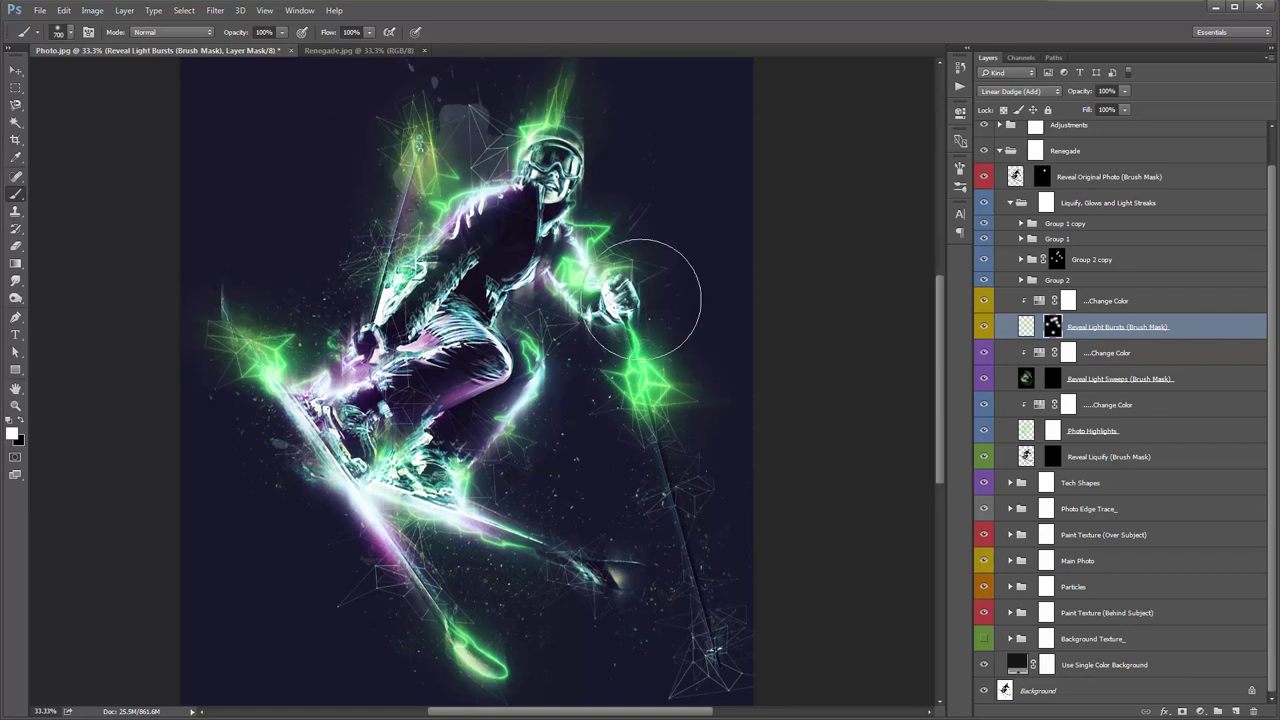
pyautogui.scroll(2, 645, 298)
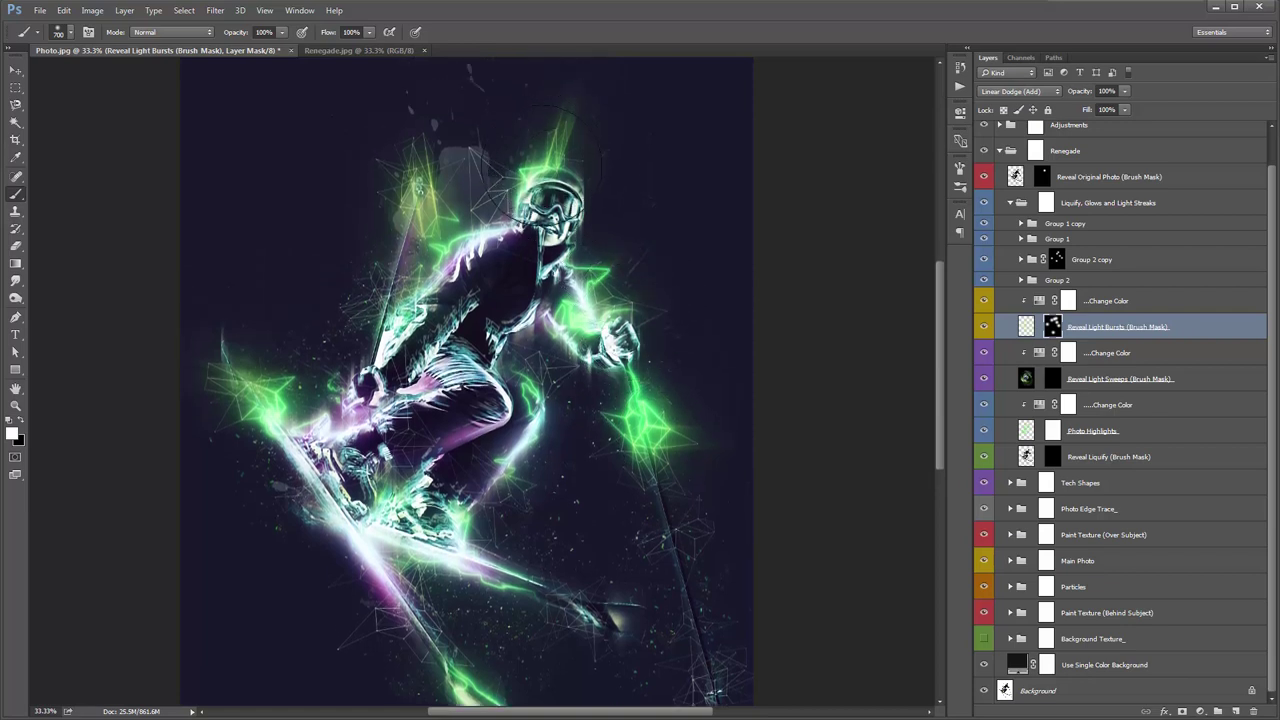
pyautogui.click(386, 137)
pyautogui.scroll(-2, 720, 331)
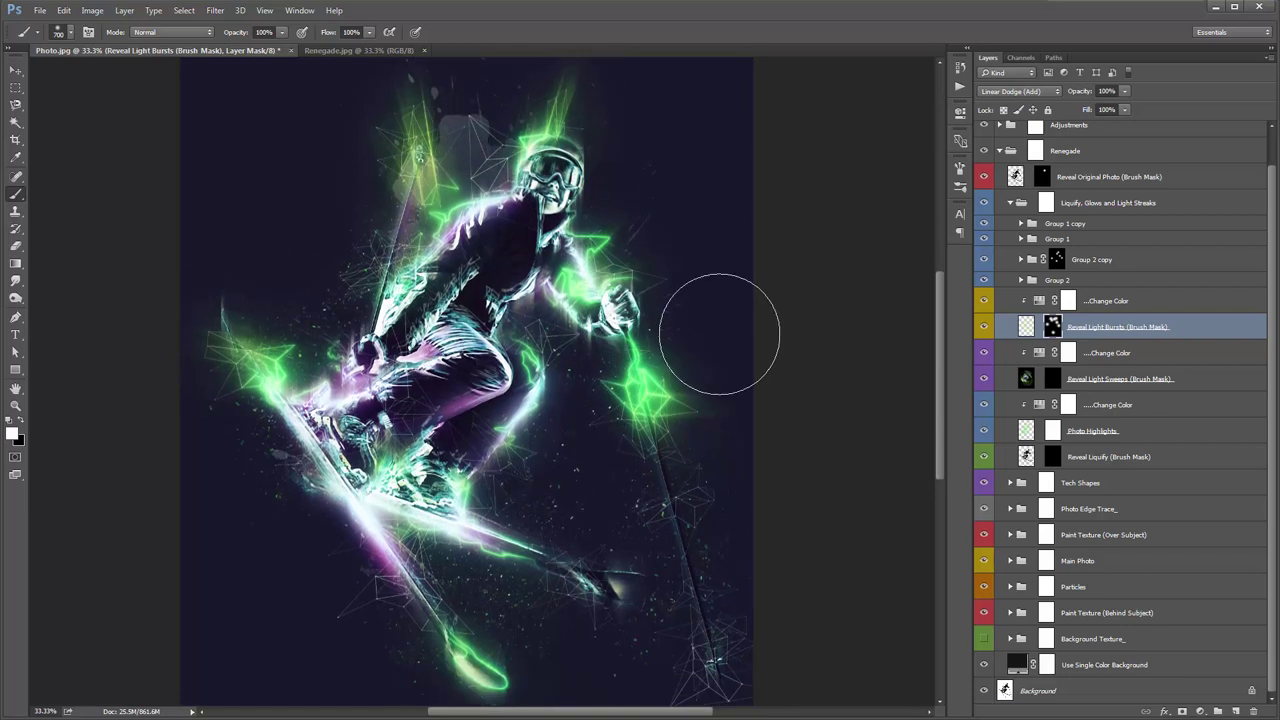
pyautogui.scroll(1, 719, 334)
pyautogui.press('v')
# Set the hue to +103 in the Change Color adjustment above Reveal Light Bursts
pyautogui.click(1039, 300)
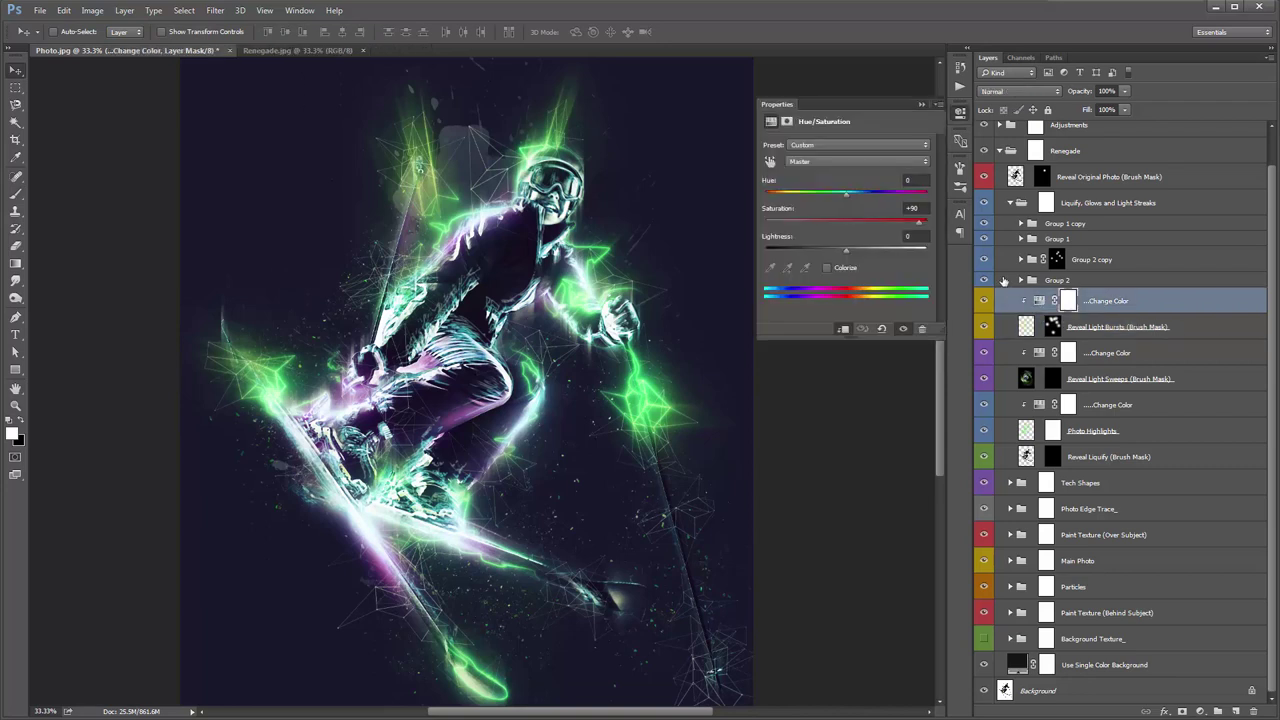
pyautogui.moveTo(846, 196); pyautogui.dragTo(902, 203)
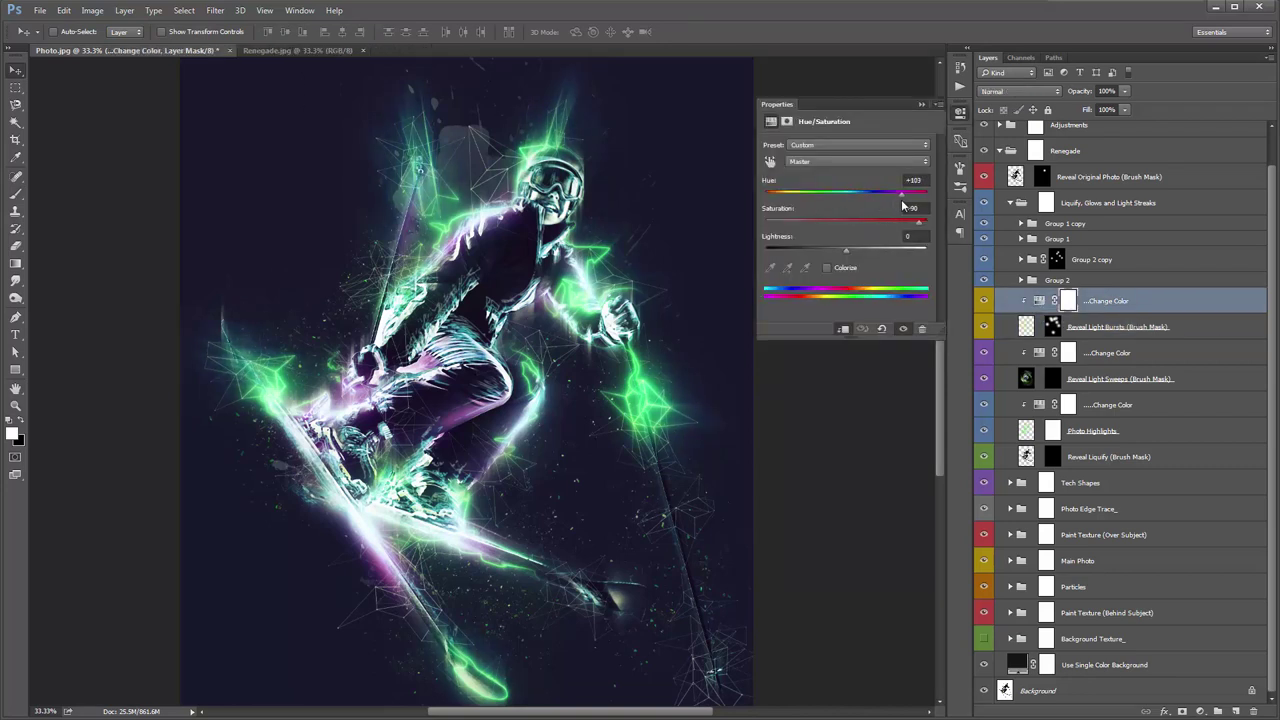
pyautogui.click(921, 104)
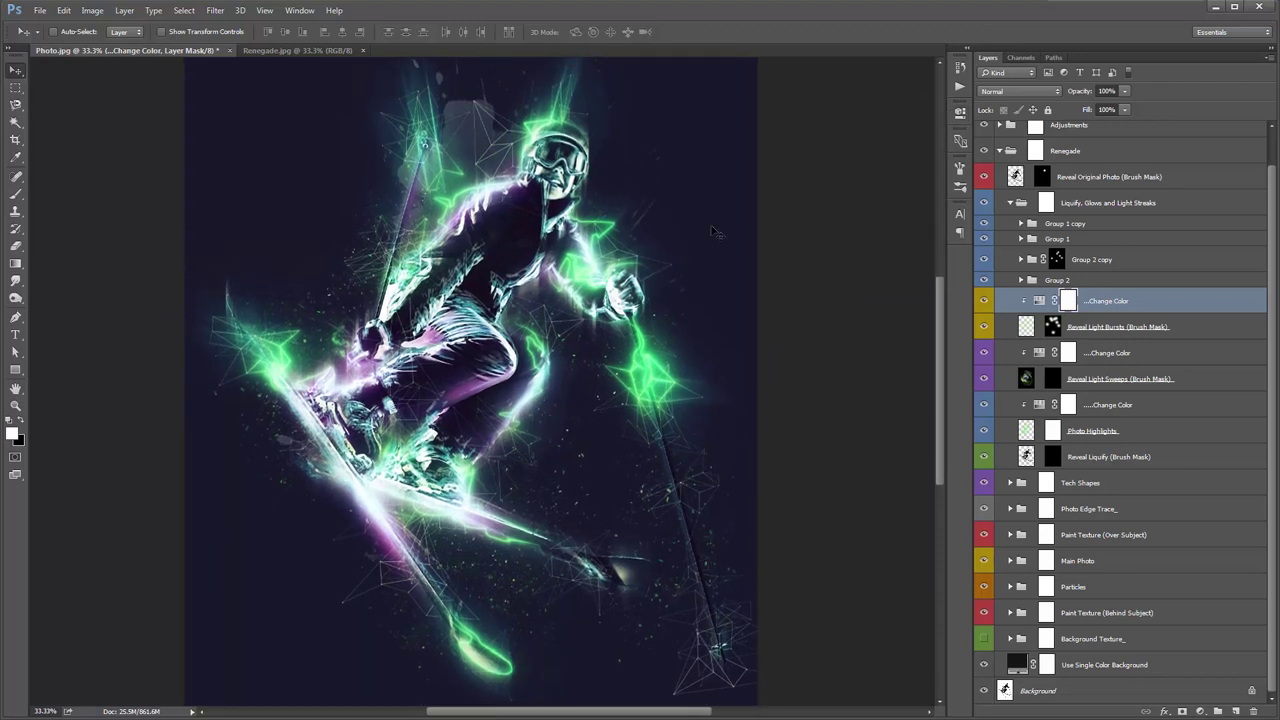
# Examine the Reveal Light Sweeps layer by temporarily disabling its black mask, keeping the mask selected
pyautogui.click(1107, 384)
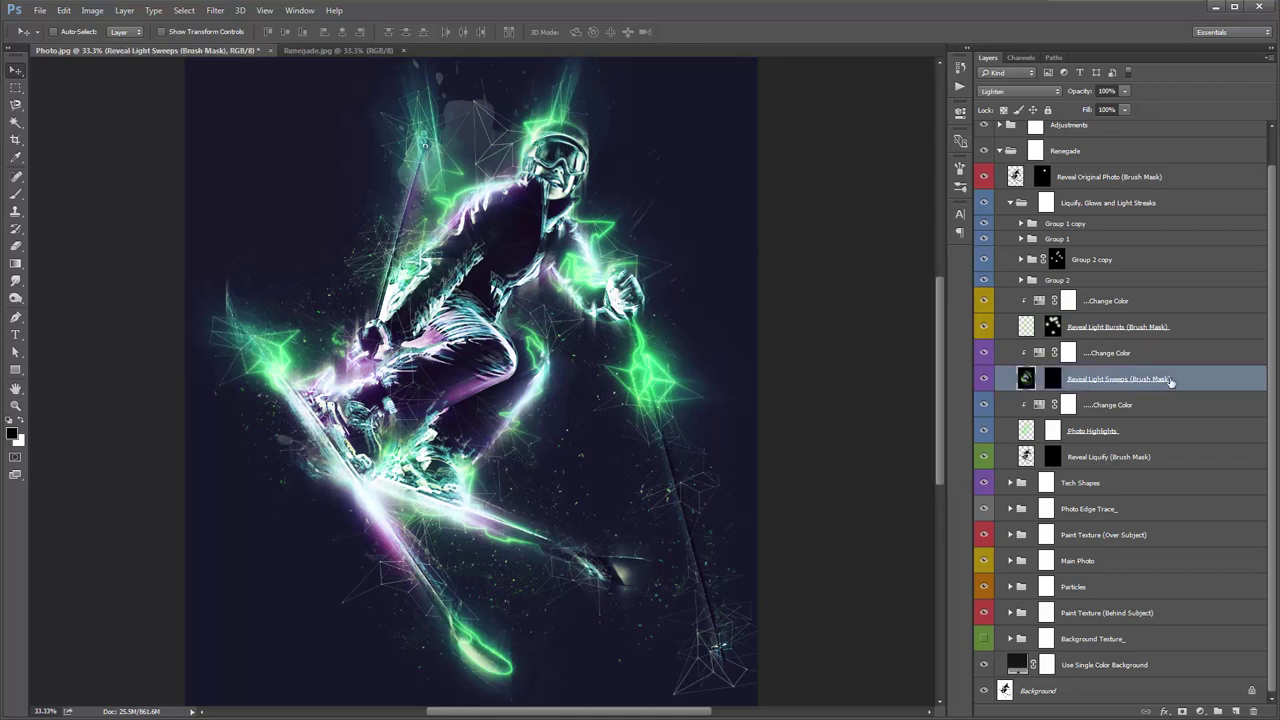
pyautogui.keyDown('shift'); pyautogui.click(1053, 380); pyautogui.keyUp('shift')
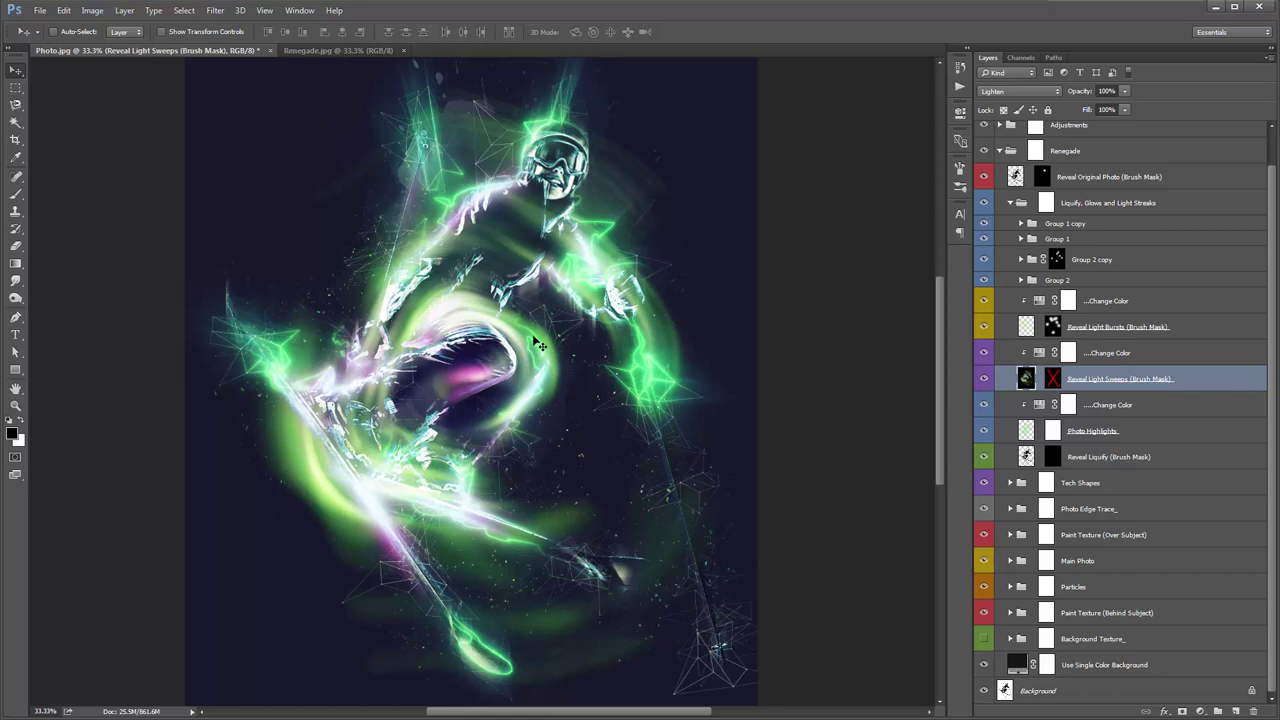
pyautogui.keyDown('shift'); pyautogui.click(1053, 378); pyautogui.keyUp('shift')
pyautogui.keyDown('shift'); pyautogui.click(1053, 379); pyautogui.keyUp('shift')
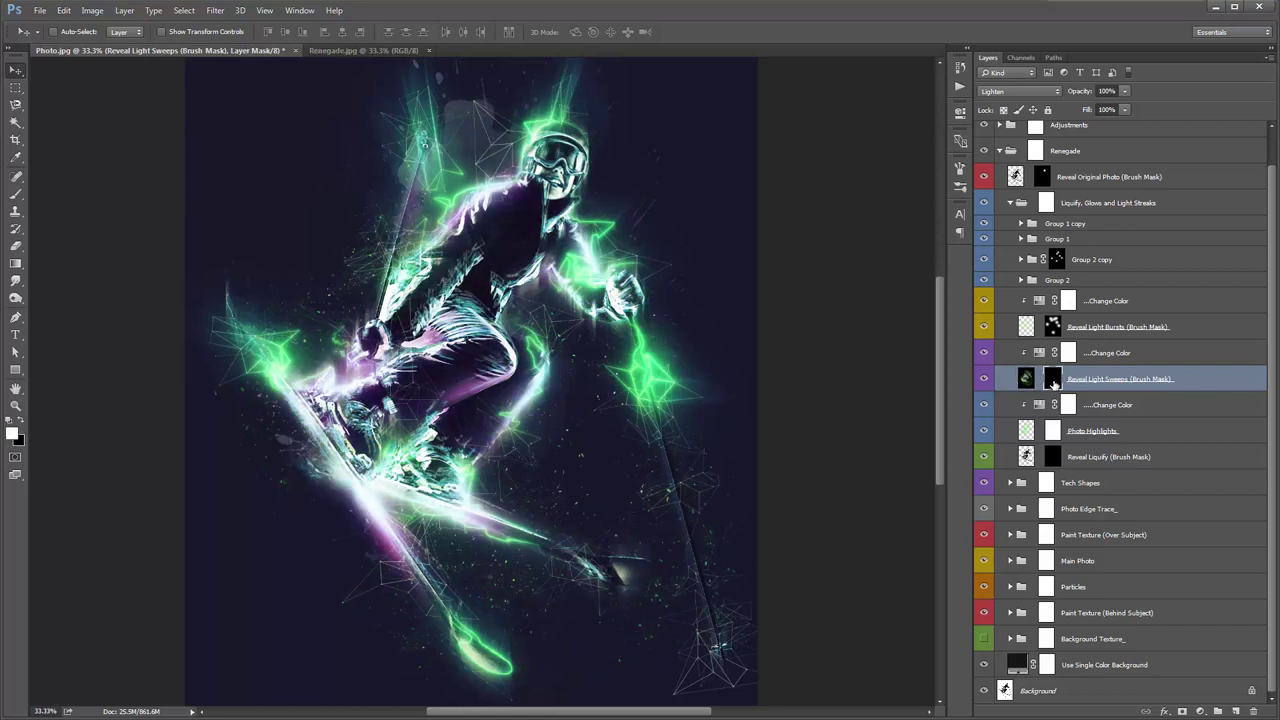
pyautogui.keyDown('shift'); pyautogui.click(1053, 379); pyautogui.keyUp('shift')
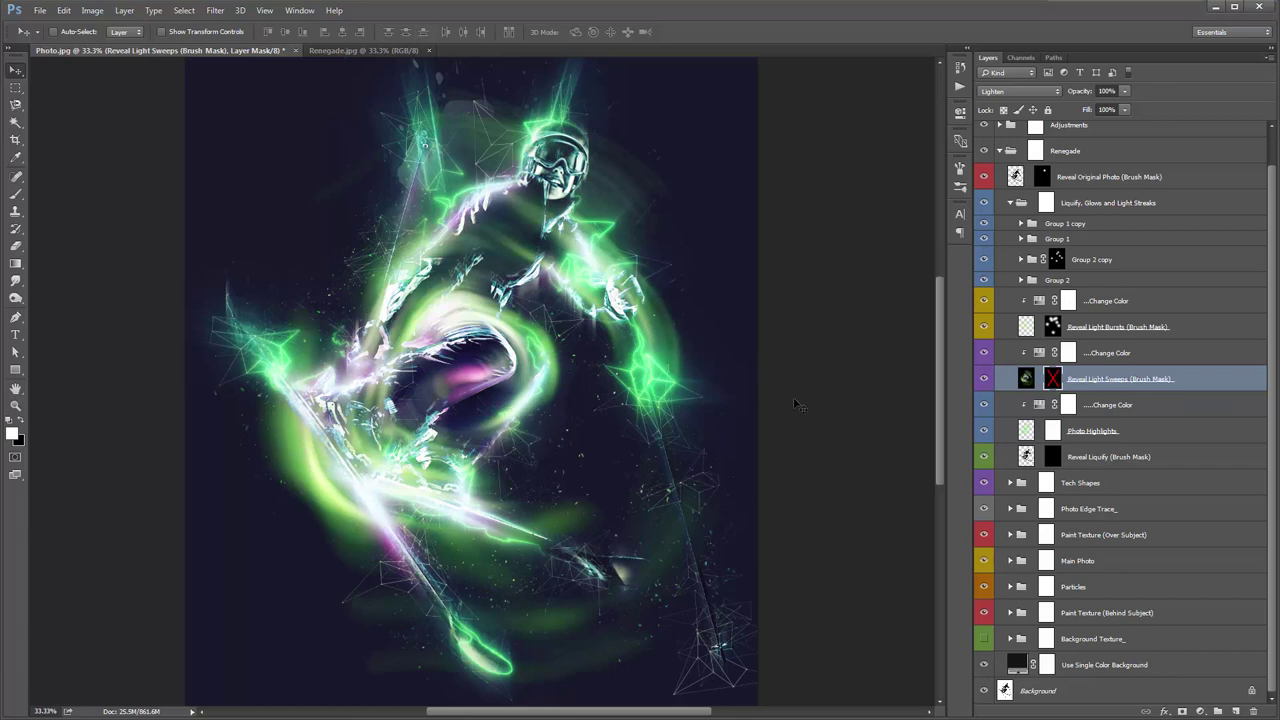
pyautogui.keyDown('shift'); pyautogui.click(1054, 379); pyautogui.keyUp('shift')
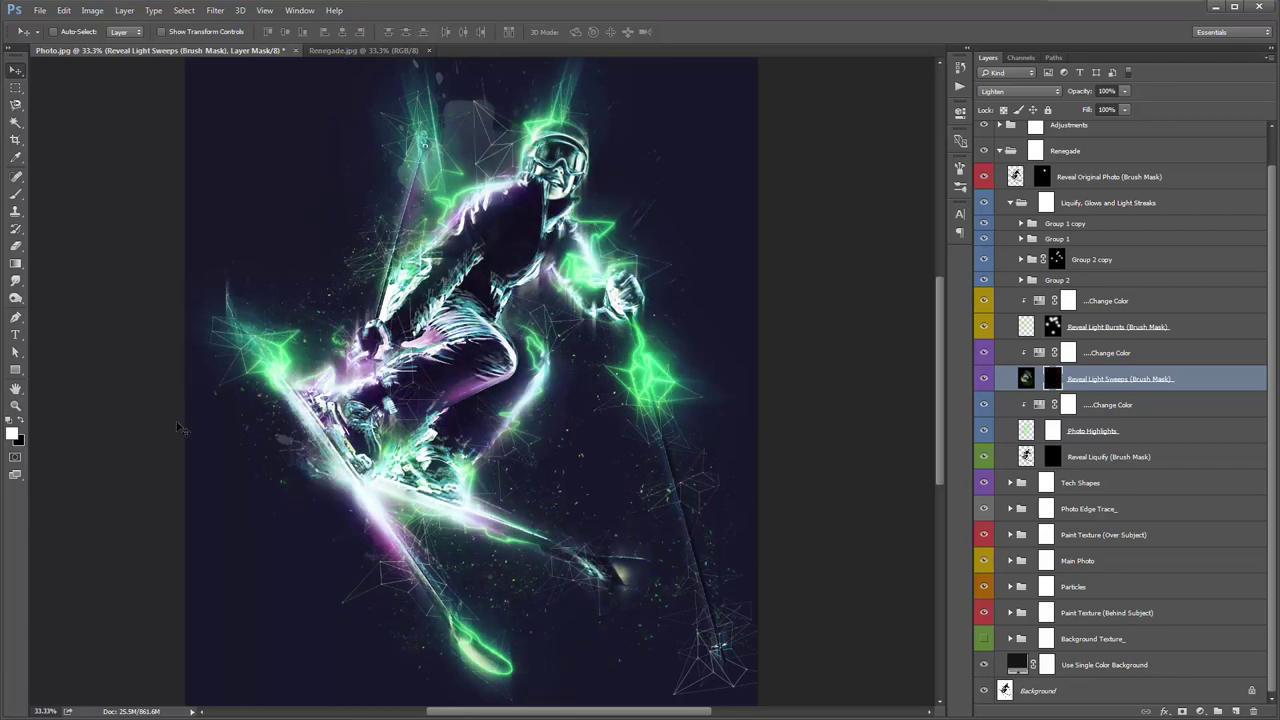
# Paint white at 700 px on the Reveal Light Sweeps mask beside the head, along the front arm and pole, and around the lower legs and skis
pyautogui.press('b')
pyautogui.moveTo(677, 223); pyautogui.dragTo(645, 198)
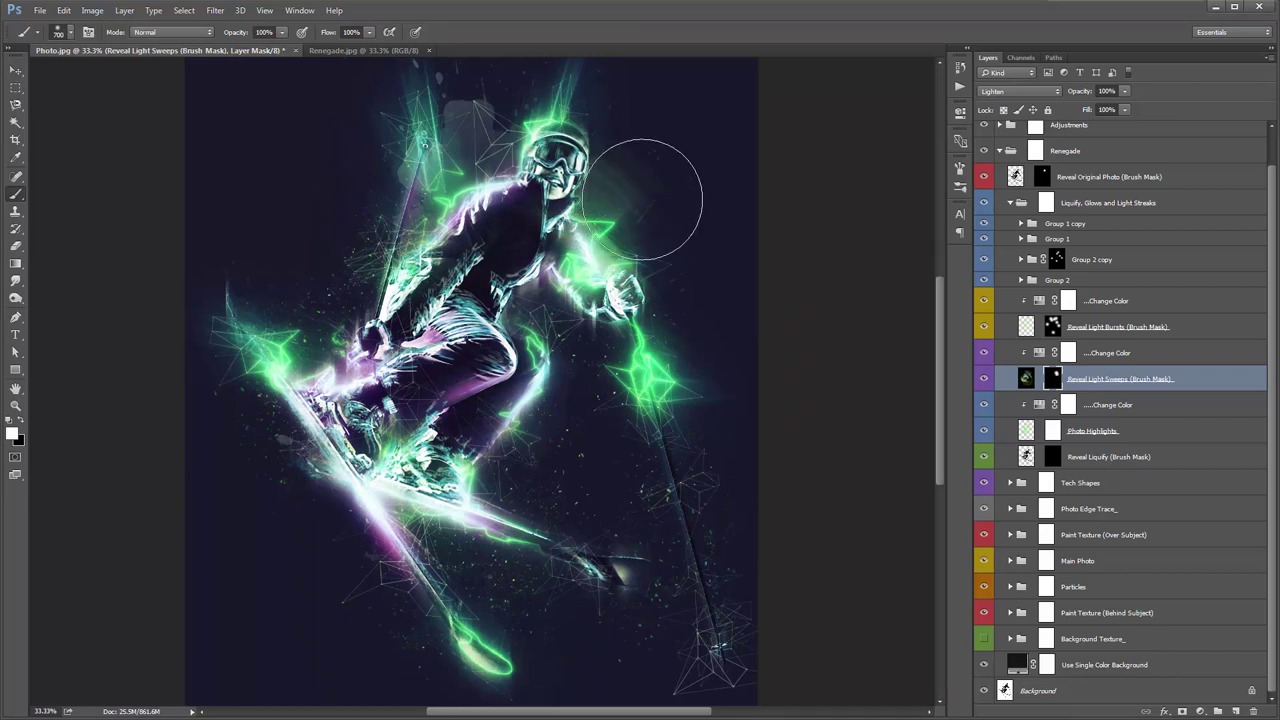
pyautogui.moveTo(620, 300); pyautogui.dragTo(662, 400)
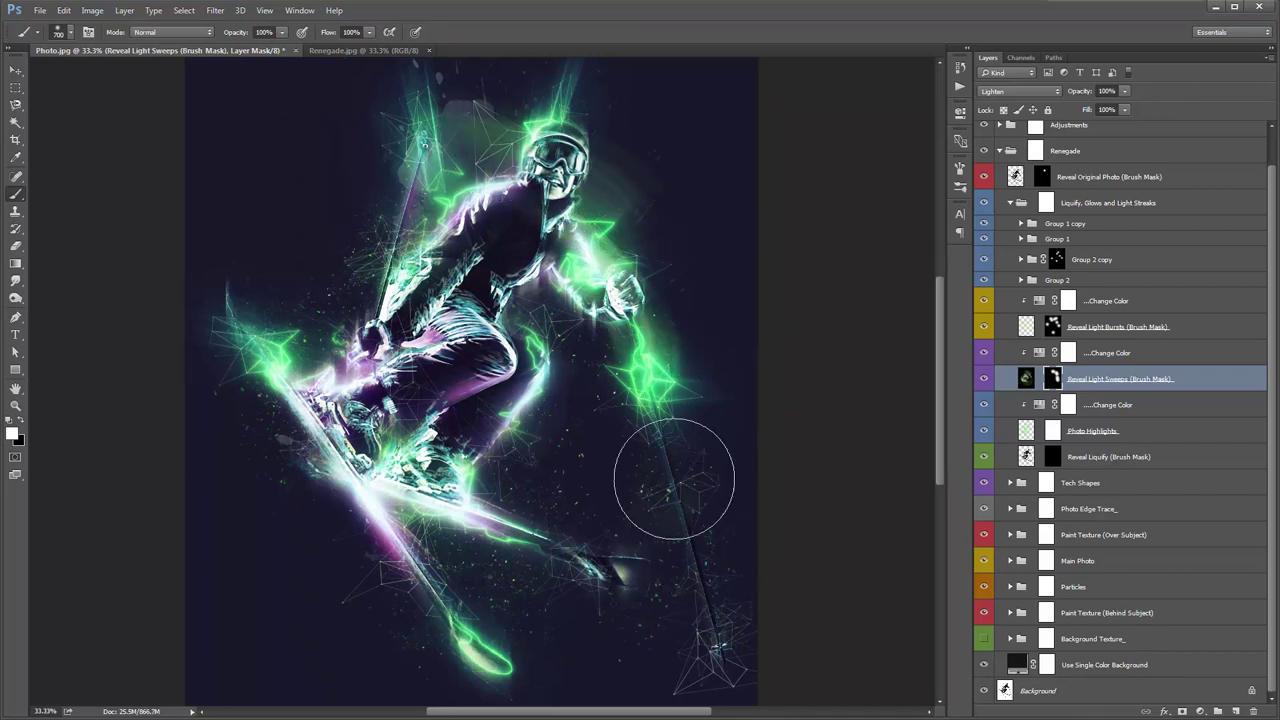
pyautogui.moveTo(674, 478)
pyautogui.mouseDown()
pyautogui.moveTo(686, 550)
pyautogui.moveTo(565, 381)
pyautogui.moveTo(400, 502)
pyautogui.moveTo(353, 447)
pyautogui.moveTo(250, 440)
pyautogui.mouseUp()
pyautogui.press('v')
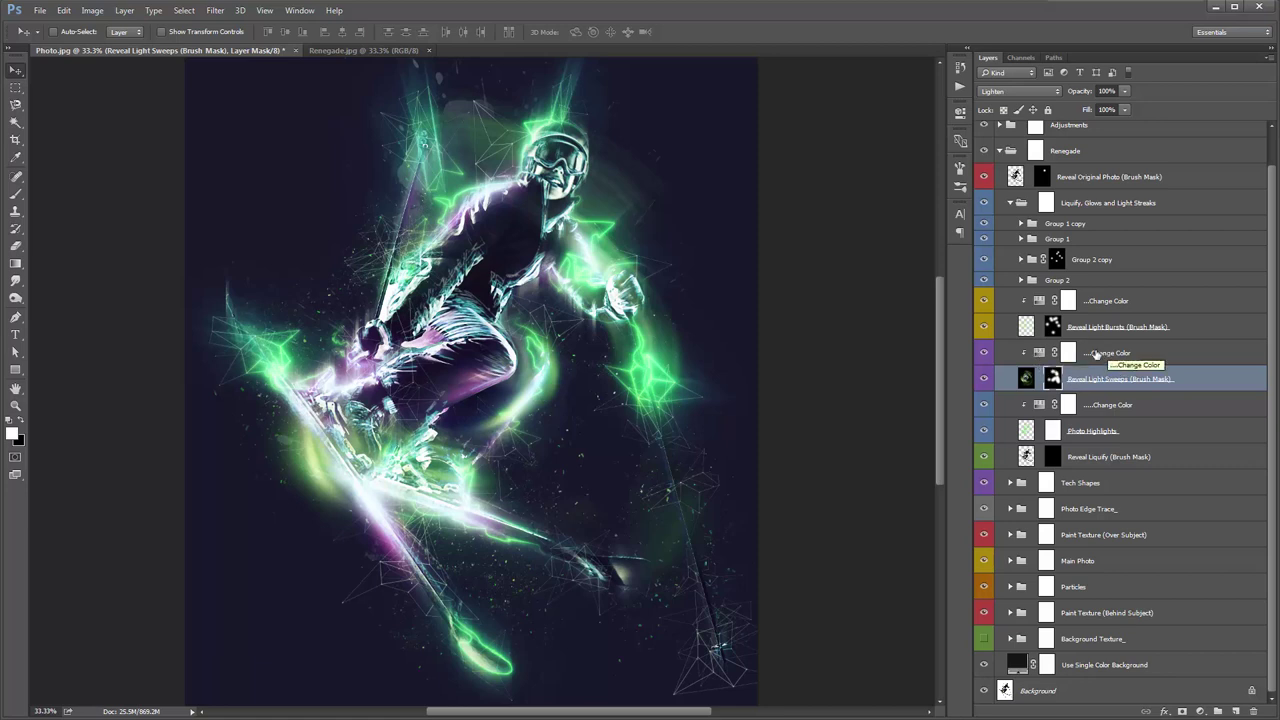
# Colorize the Change Color adjustment above Reveal Light Sweeps with hue 211 and saturation 68
pyautogui.doubleClick(1039, 353)
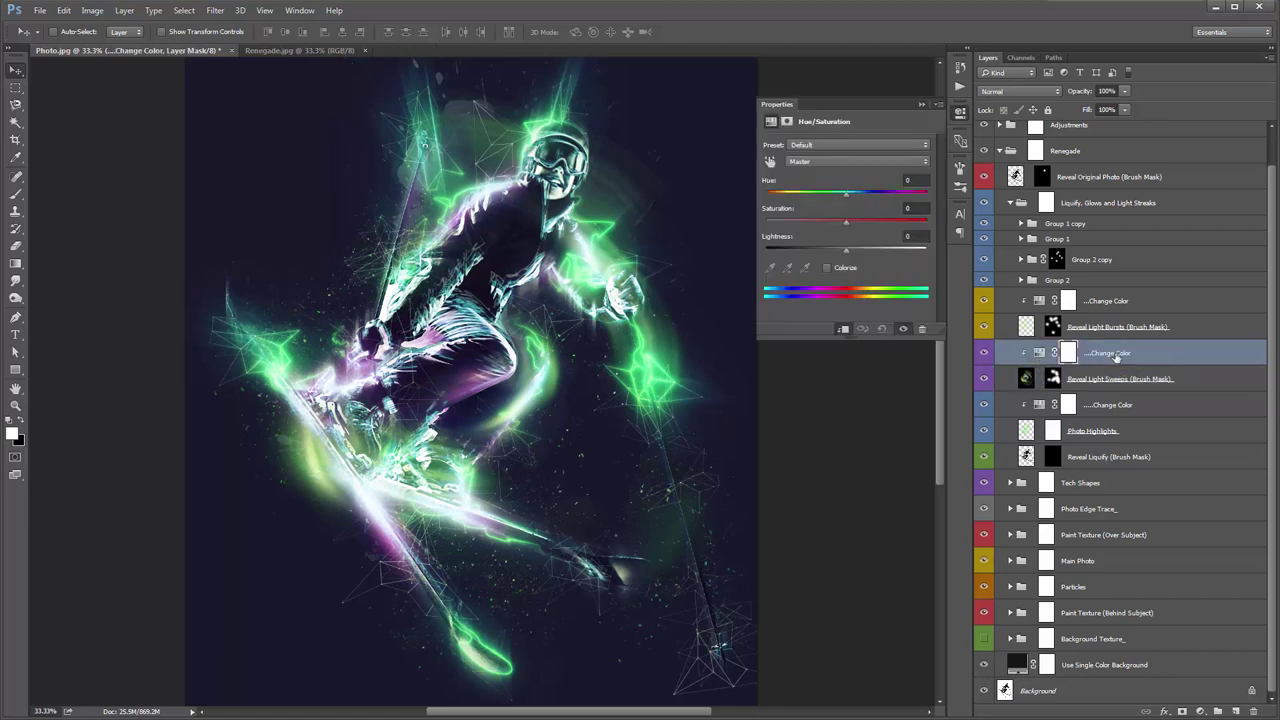
pyautogui.moveTo(845, 196); pyautogui.dragTo(922, 199)
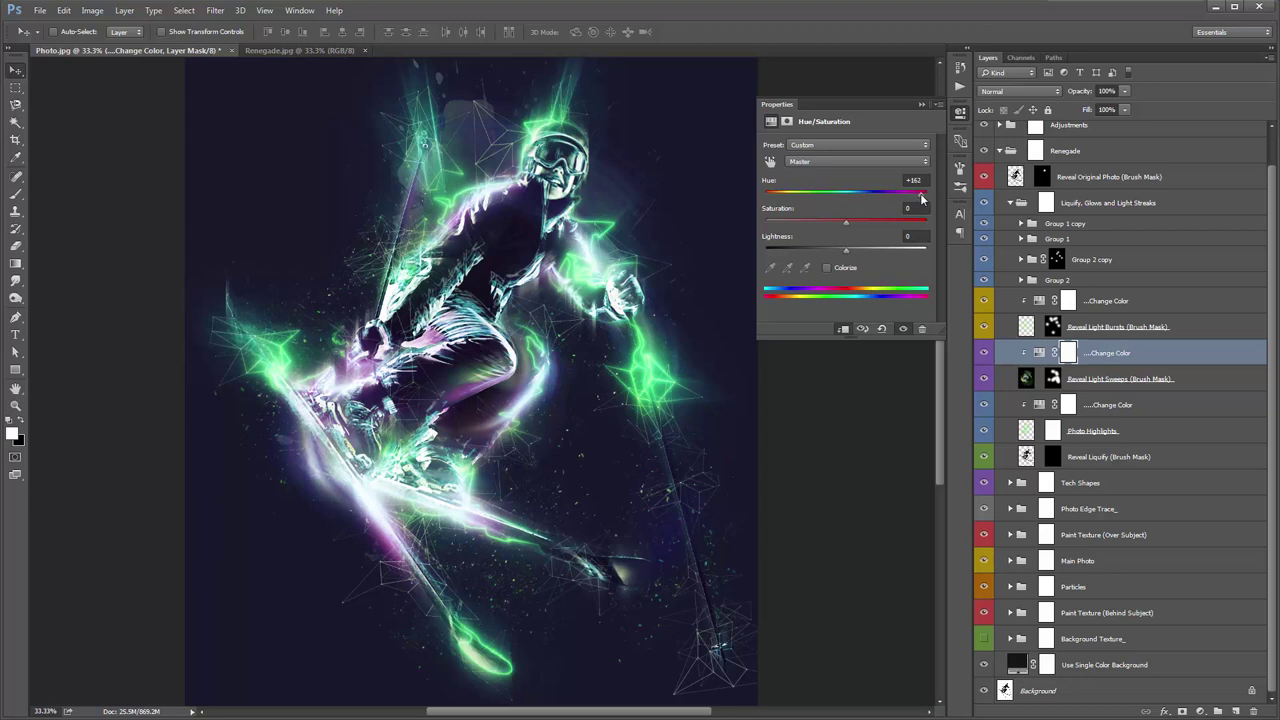
pyautogui.click(827, 269)
pyautogui.moveTo(811, 224); pyautogui.dragTo(875, 226)
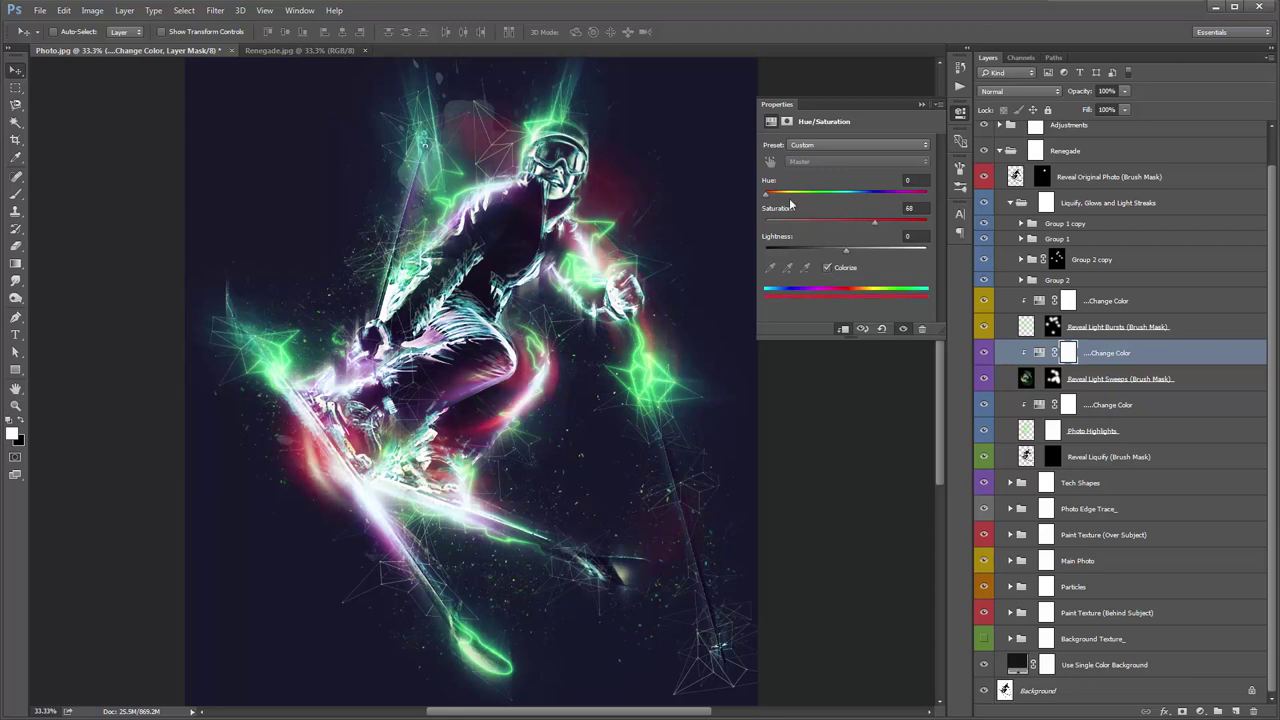
pyautogui.moveTo(768, 197); pyautogui.dragTo(862, 214)
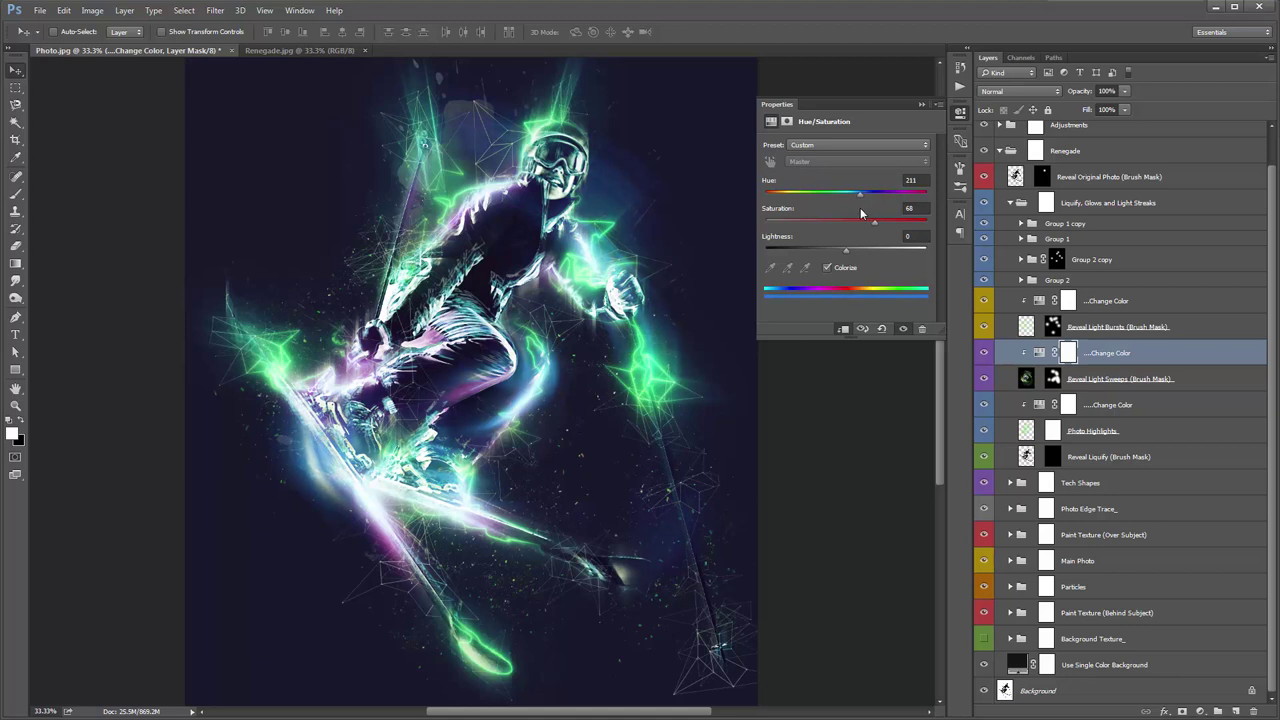
pyautogui.click(921, 104)
# Disable the Reveal Light Sweeps mask, try enlarging the layer to about 140% with Free Transform, and cancel the transform
pyautogui.click(1115, 379)
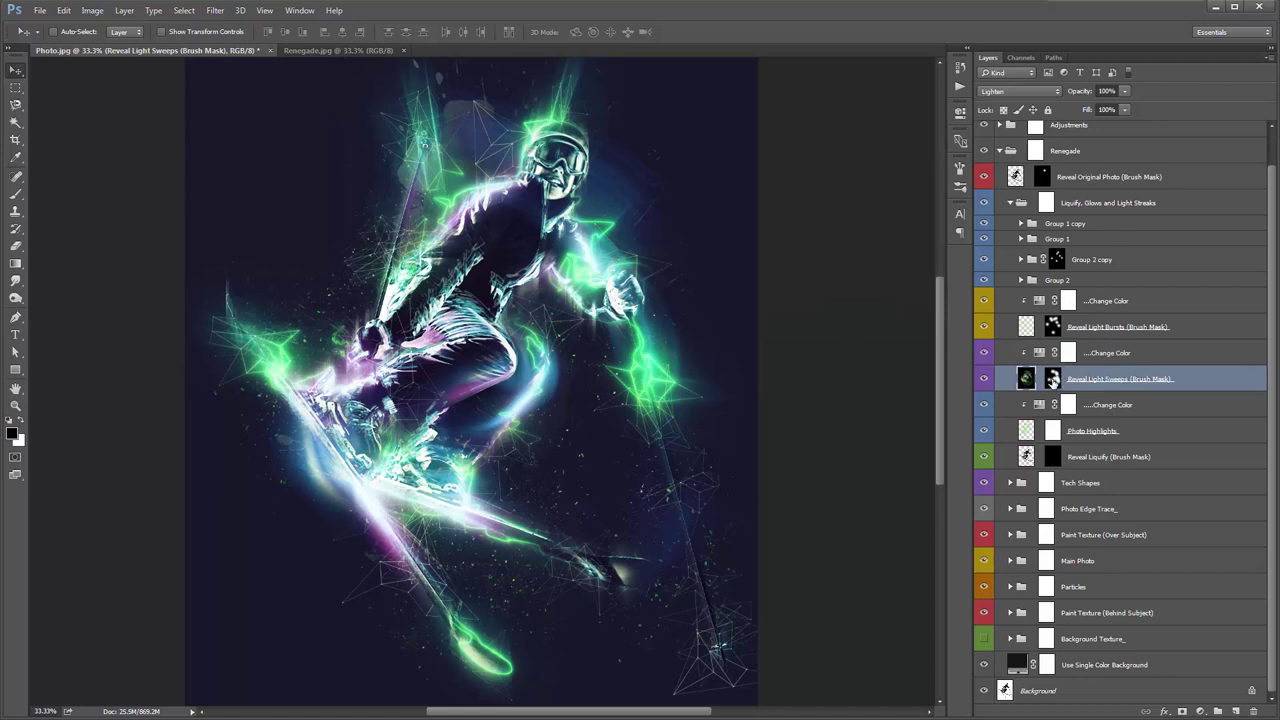
pyautogui.keyDown('shift'); pyautogui.click(1052, 380); pyautogui.keyUp('shift')
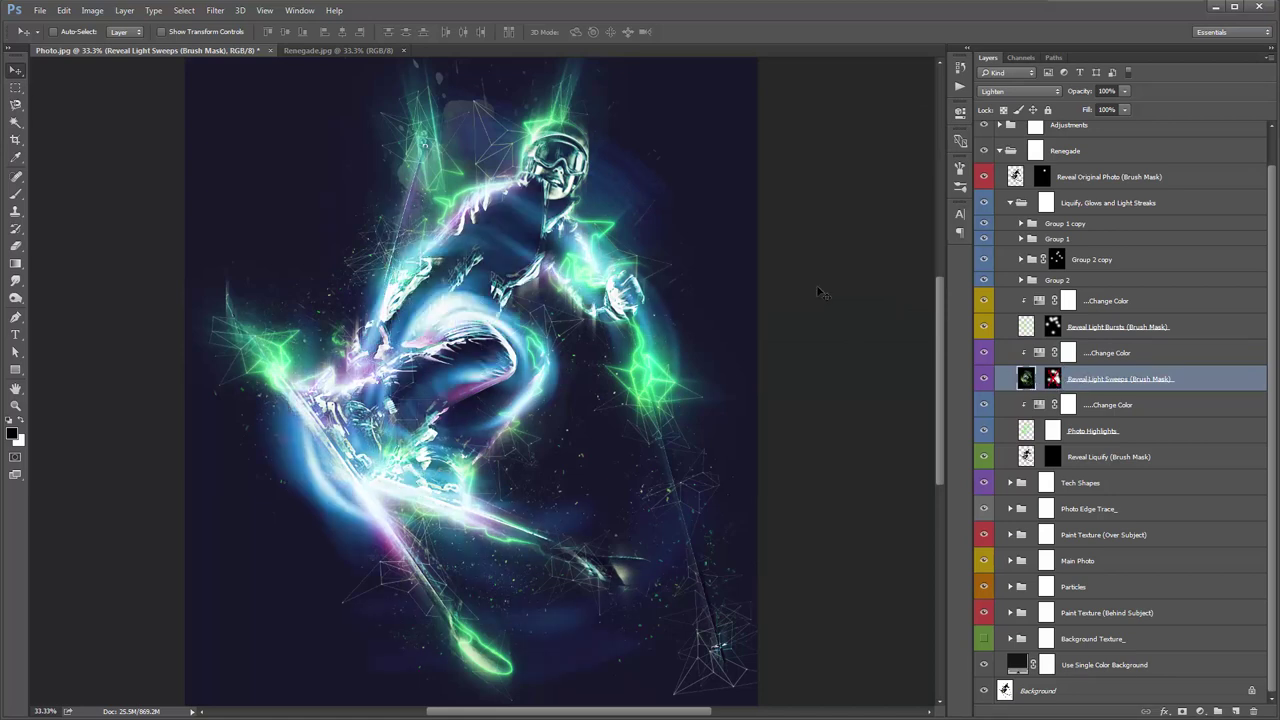
pyautogui.hotkey('ctrl', '-')
pyautogui.hotkey('ctrl', '-')
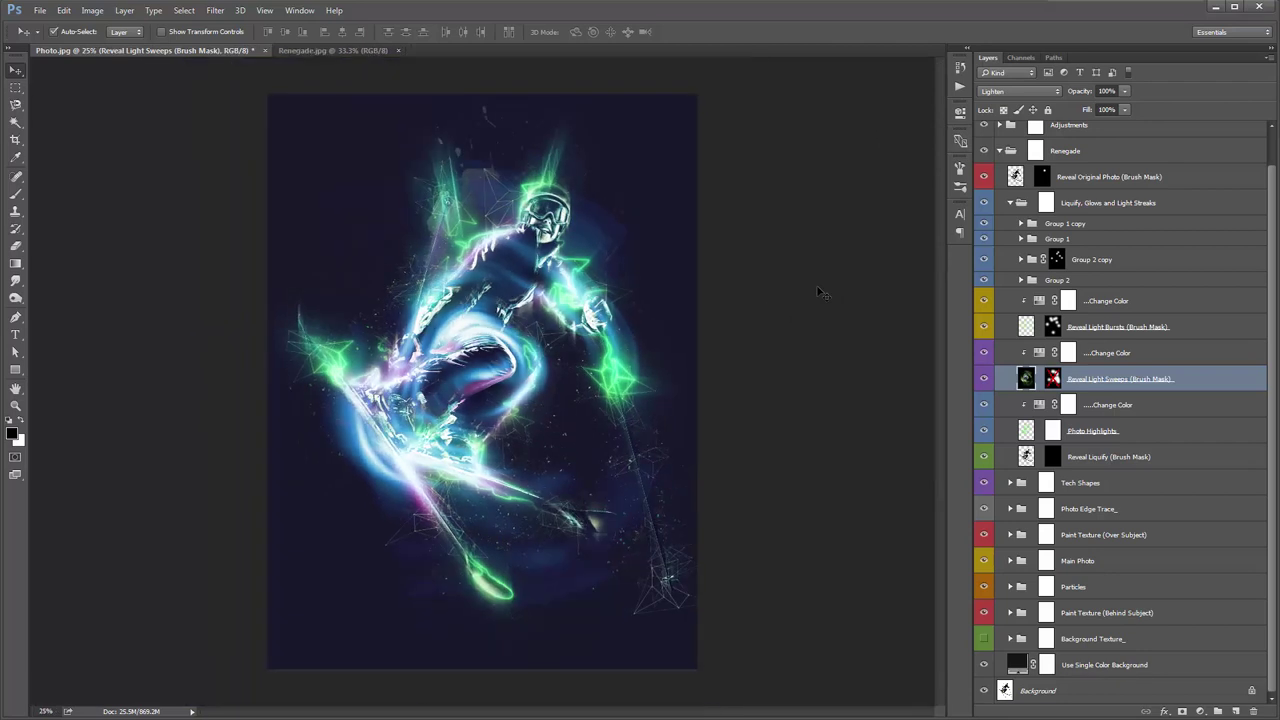
pyautogui.hotkey('ctrl', 't')
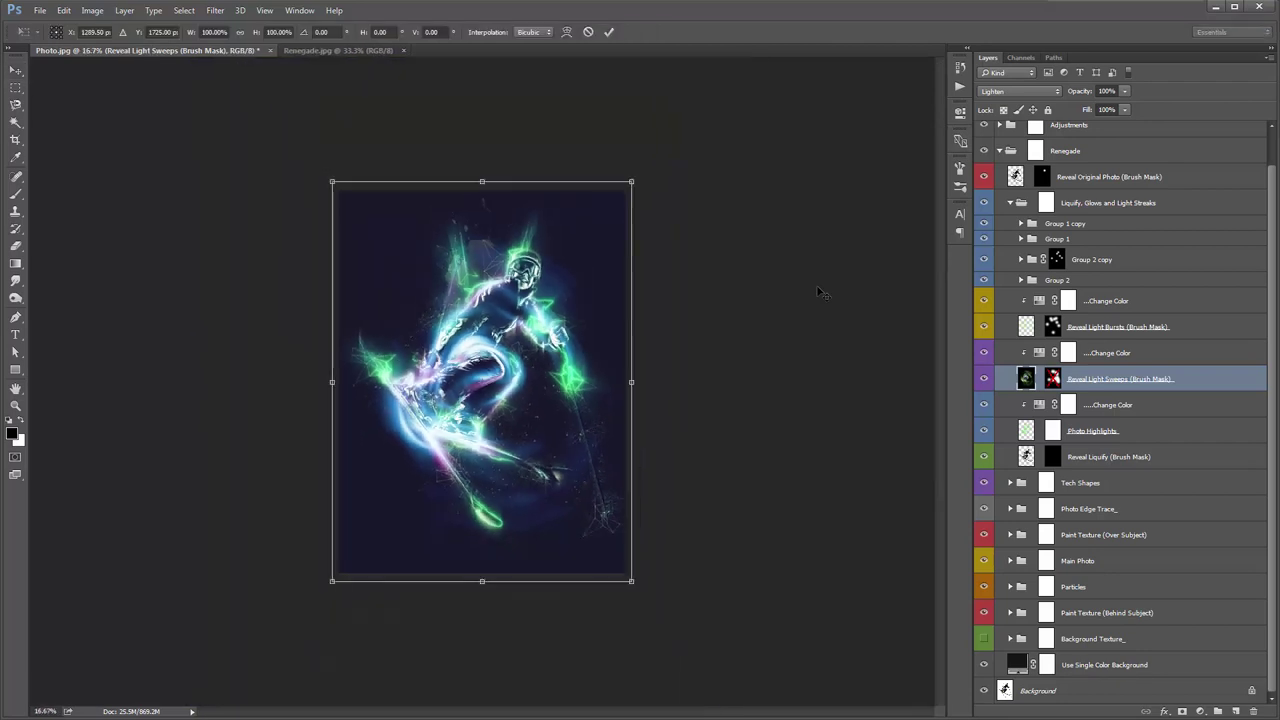
pyautogui.moveTo(645, 186); pyautogui.dragTo(716, 118)
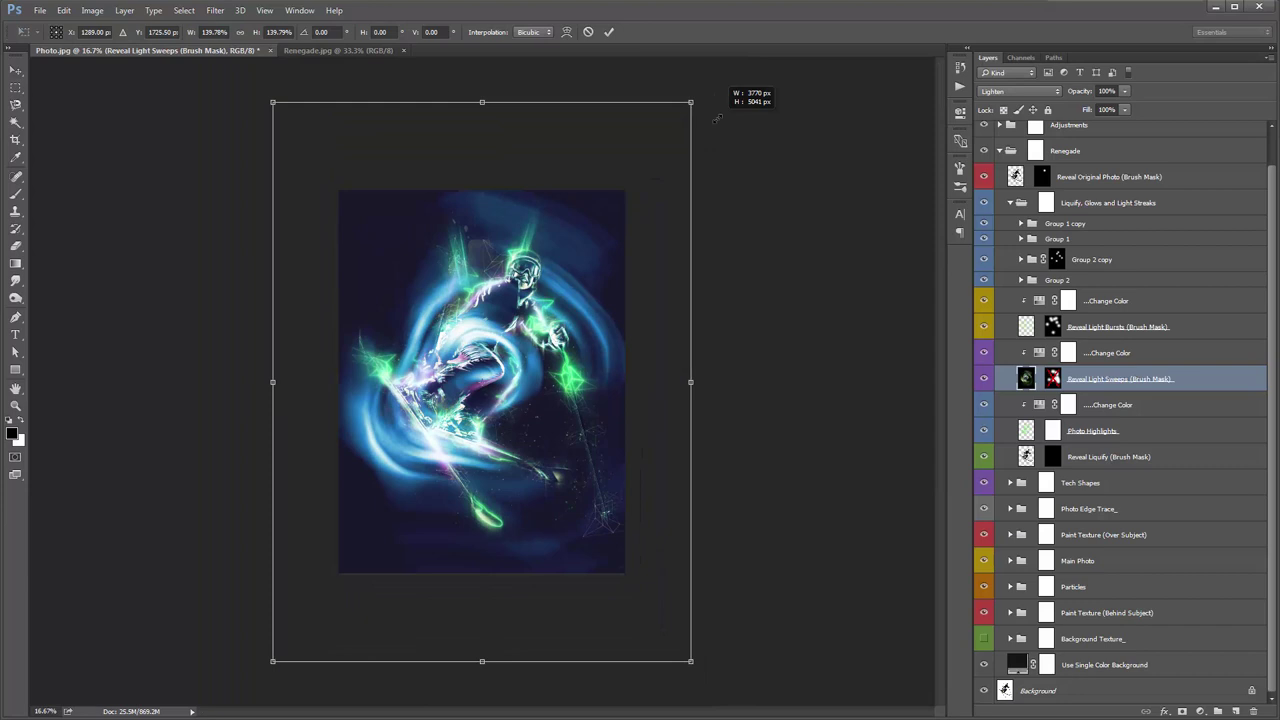
pyautogui.hotkey('ctrl', 'z')
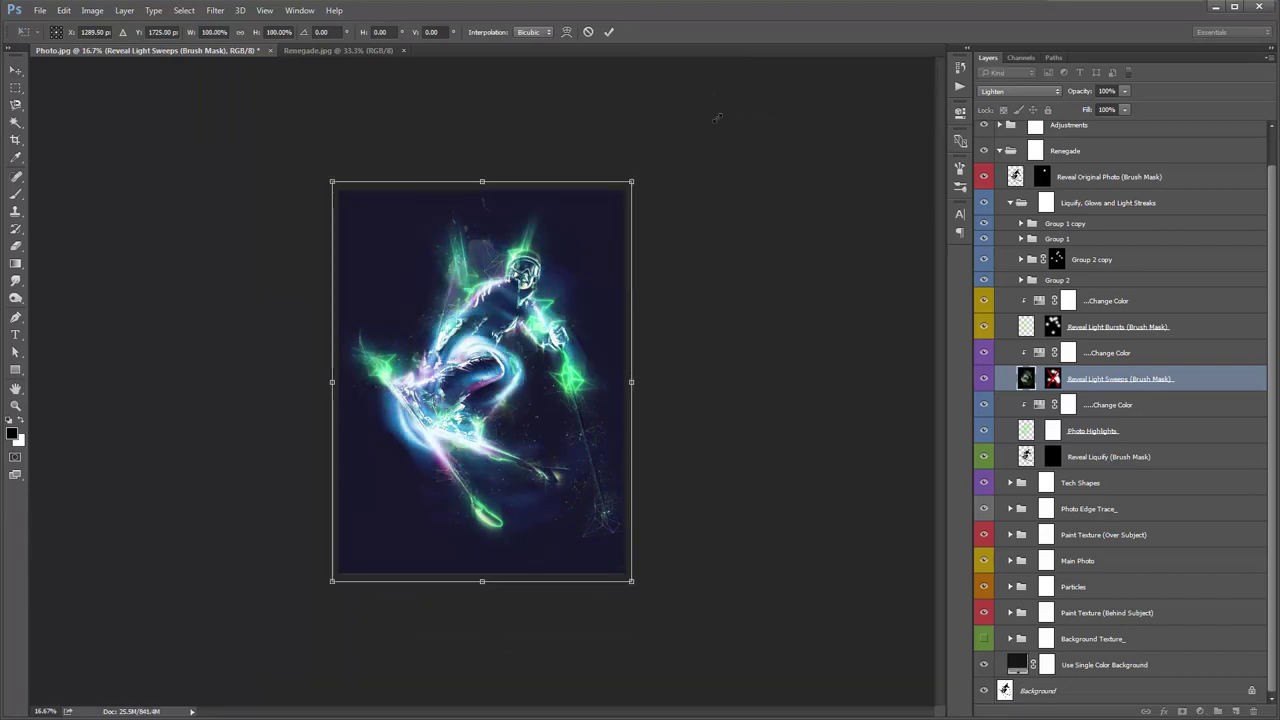
pyautogui.press('Escape')
# Duplicate Reveal Light Sweeps with its Change Color adjustment, then rotate the copied sweeps by about 73° and scale them to about 129%
pyautogui.keyDown('ctrl'); pyautogui.click(1106, 352); pyautogui.keyUp('ctrl')
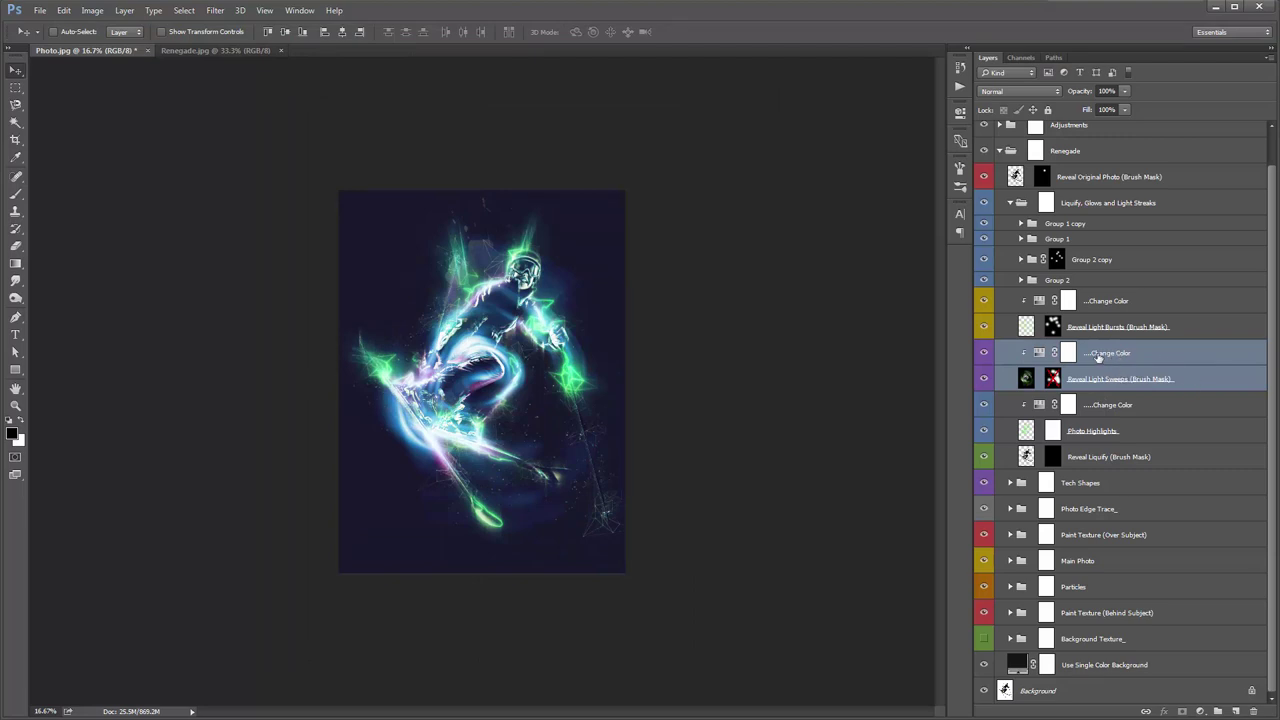
pyautogui.moveTo(1098, 356); pyautogui.dragTo(1096, 342)
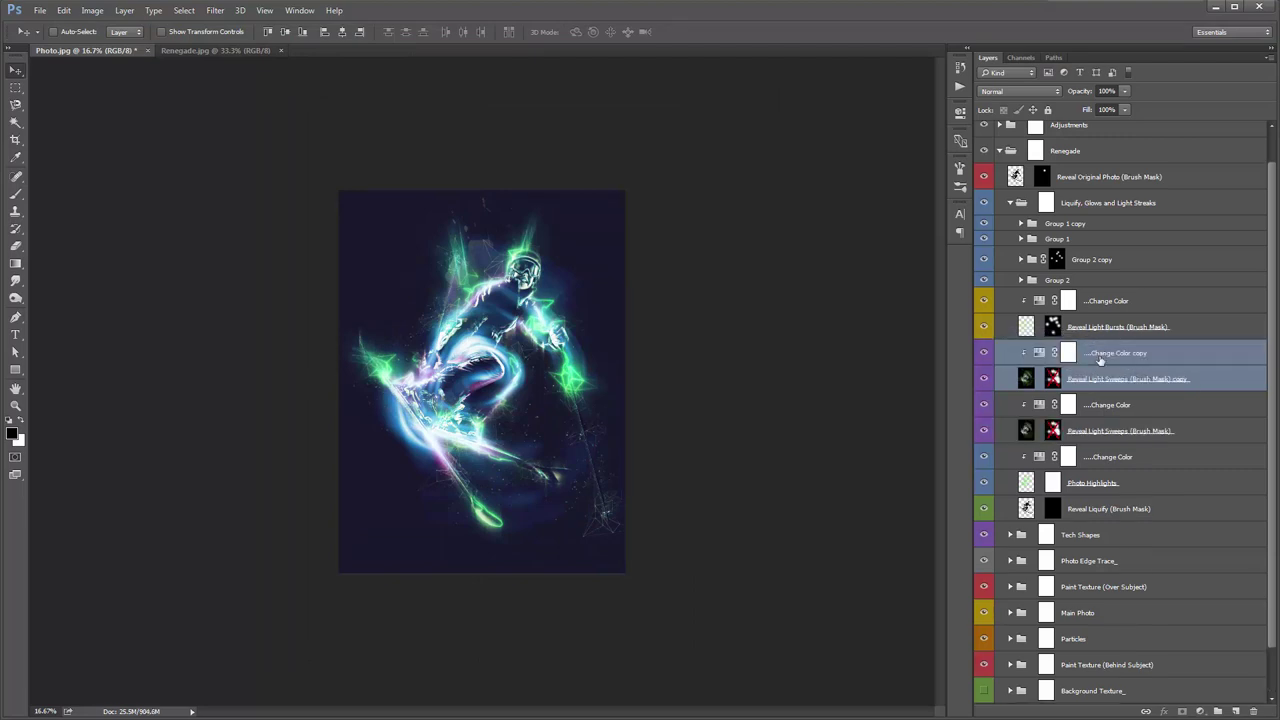
pyautogui.click(1032, 380)
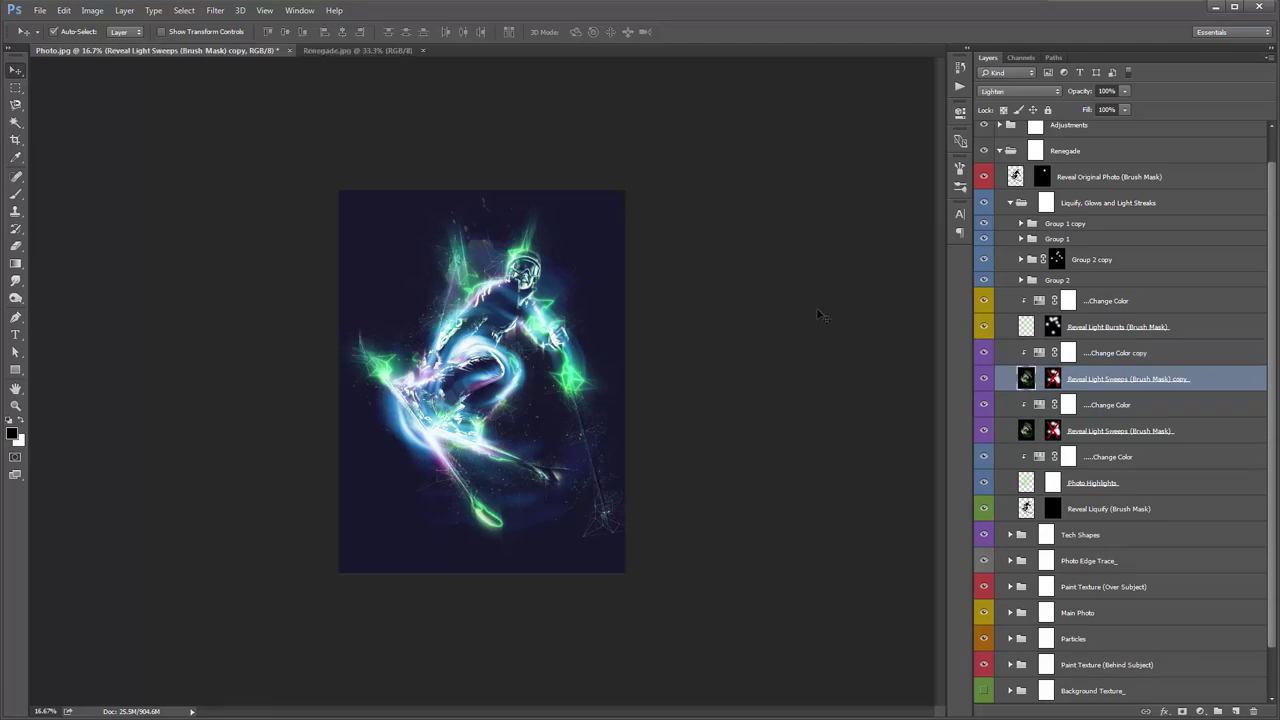
pyautogui.hotkey('ctrl', 't')
pyautogui.moveTo(783, 206); pyautogui.dragTo(662, 562)
pyautogui.moveTo(628, 181); pyautogui.dragTo(670, 121)
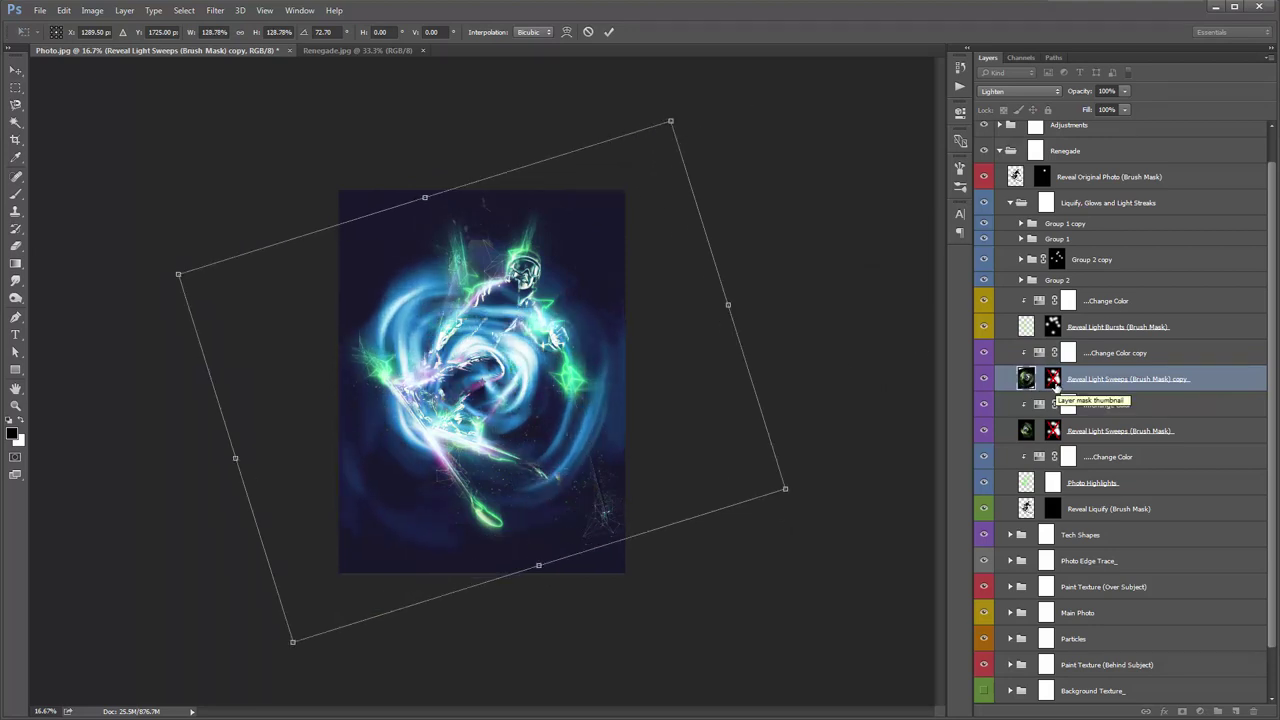
pyautogui.press('Return')
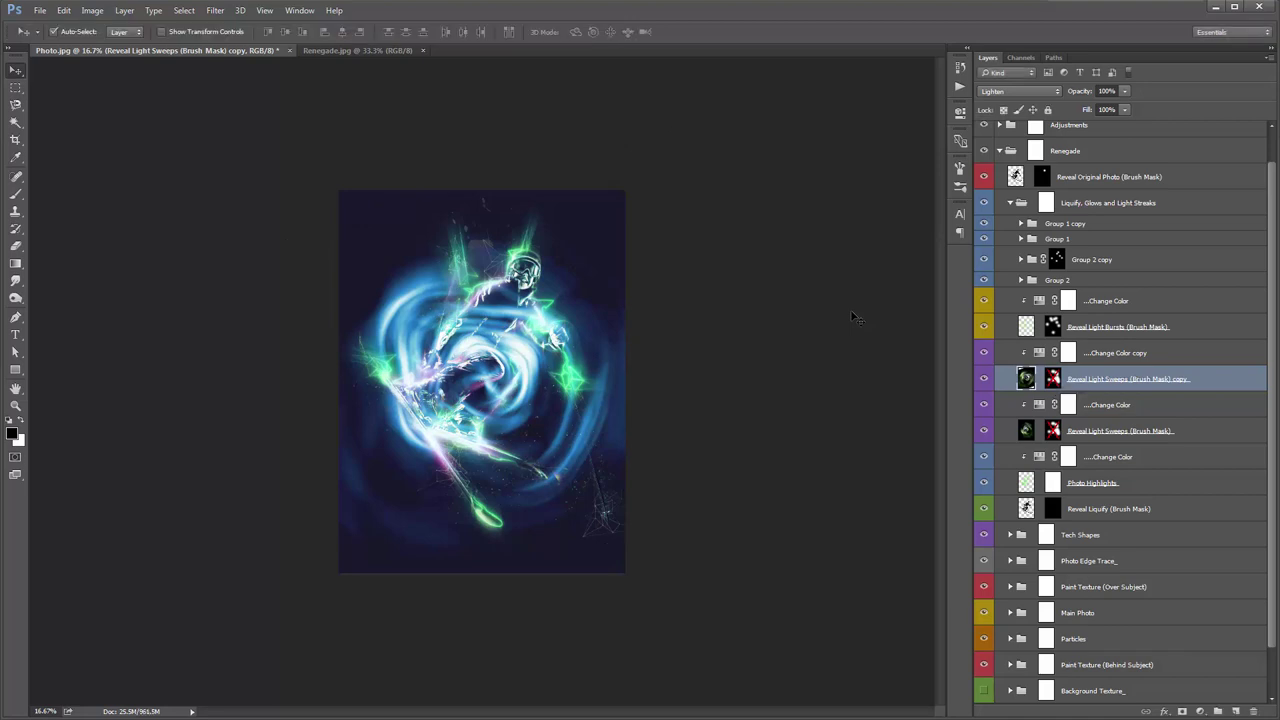
# Delete the duplicated light-sweeps layer with its Change Color copy and re-enable the original Reveal Light Sweeps mask
pyautogui.press('Delete')
pyautogui.press('Delete')
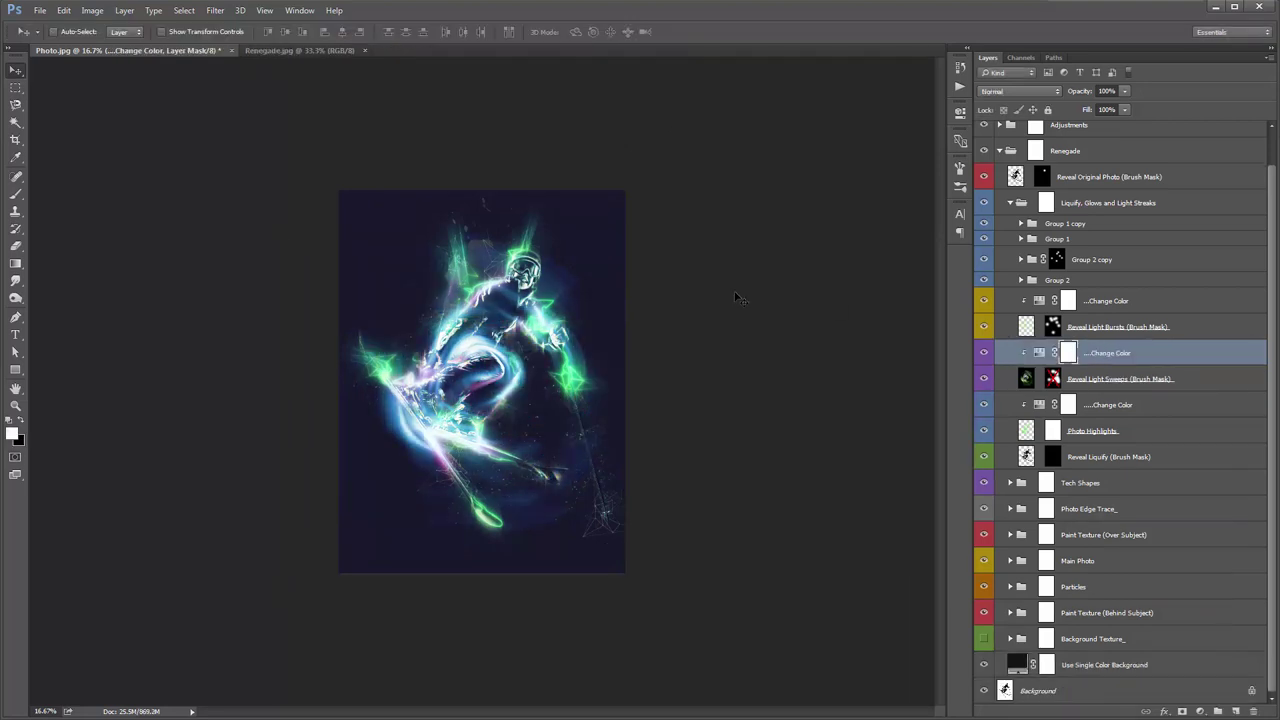
pyautogui.hotkey('alt', '[')
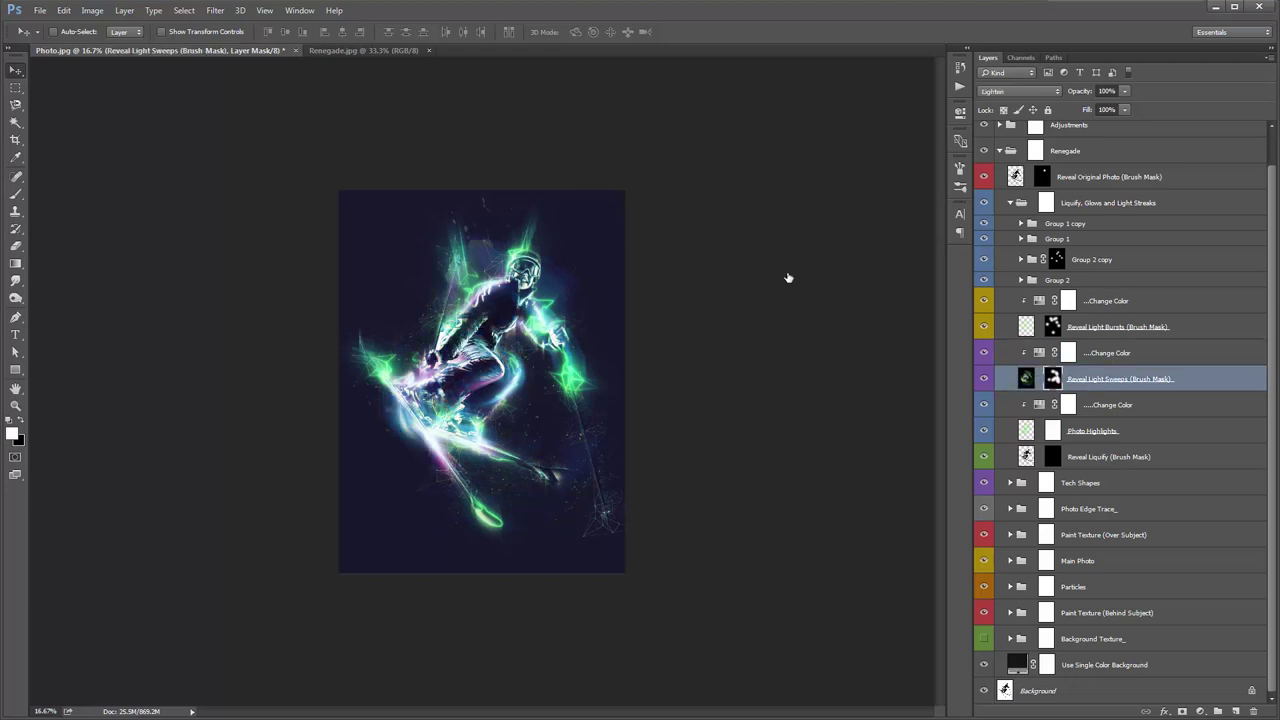
# Open the Change Color adjustment clipped to Photo Highlights and try hue shifts of -176, -7 and +27
pyautogui.hotkey('ctrl', '=')
pyautogui.hotkey('ctrl', '=')
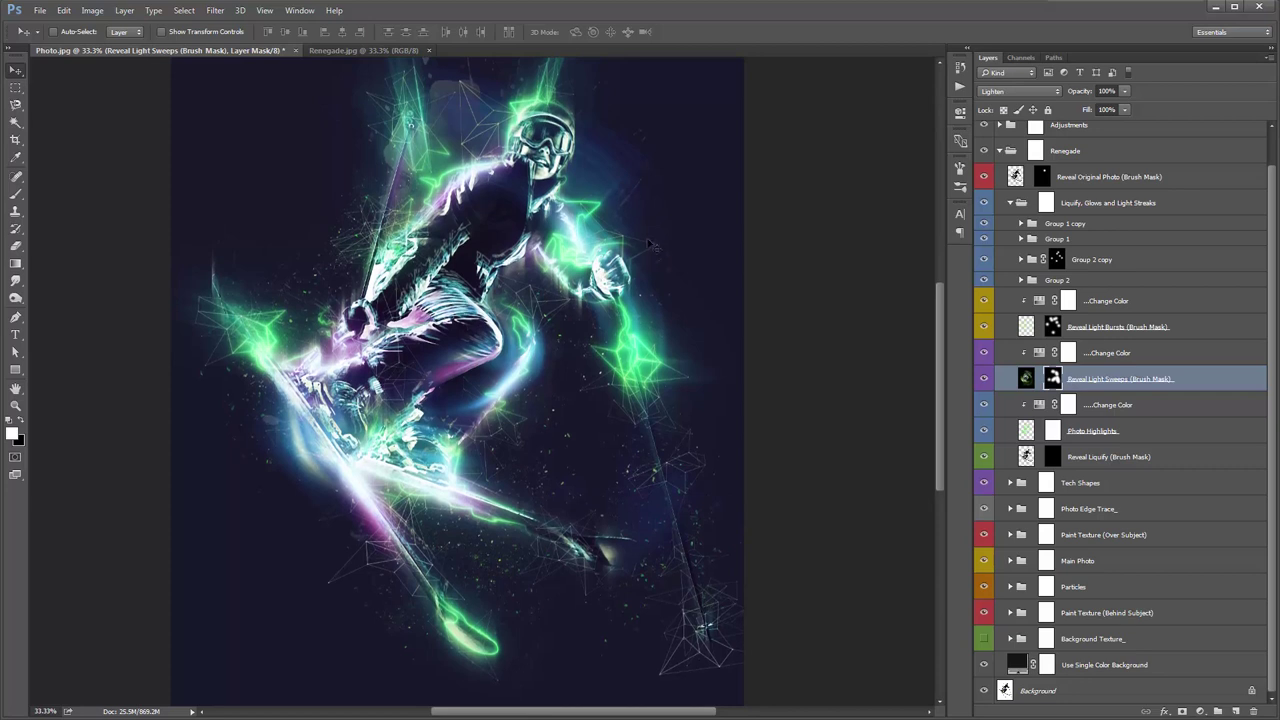
pyautogui.hotkey('alt', '[')
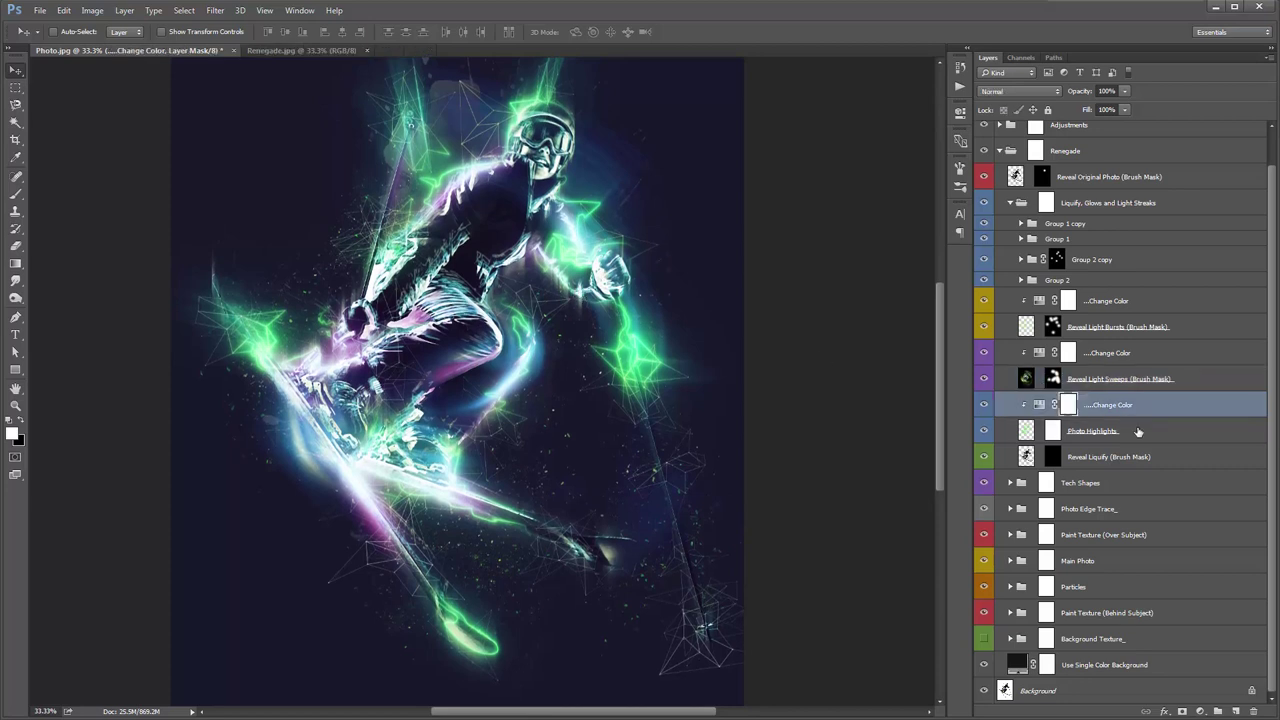
pyautogui.click(1138, 431)
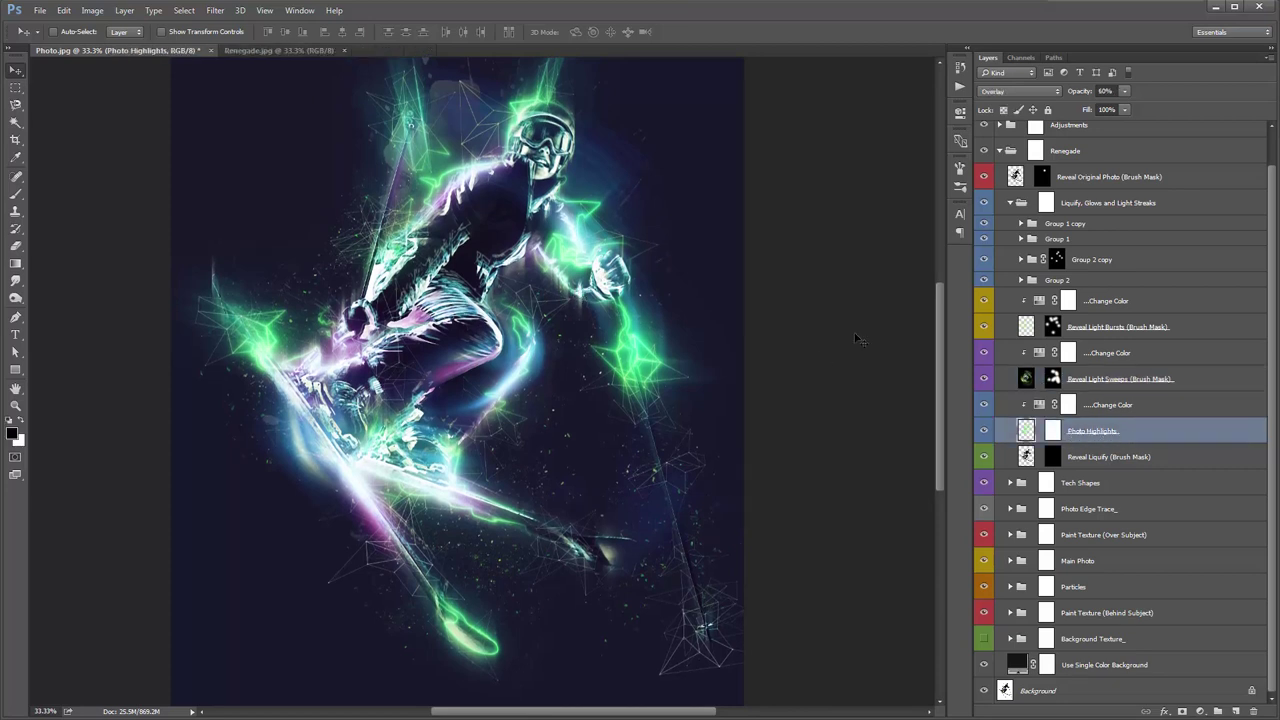
pyautogui.scroll(1, 857, 338)
pyautogui.click(1067, 404)
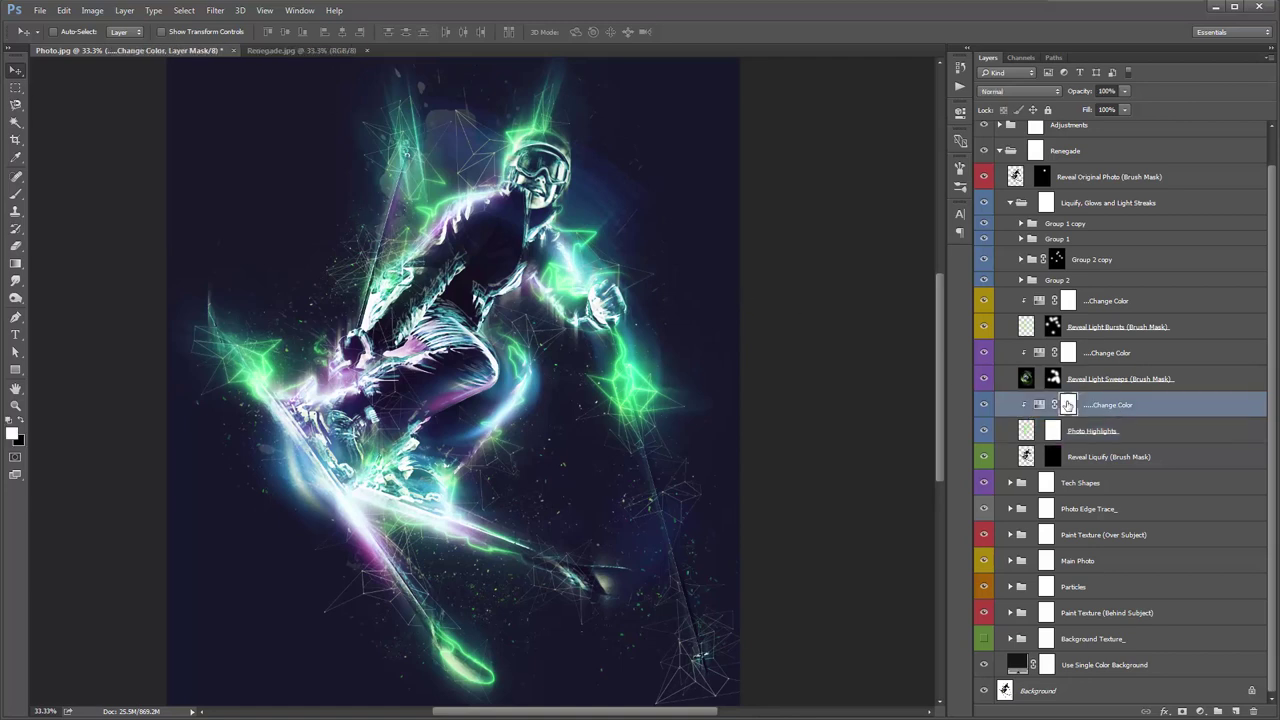
pyautogui.doubleClick(1040, 405)
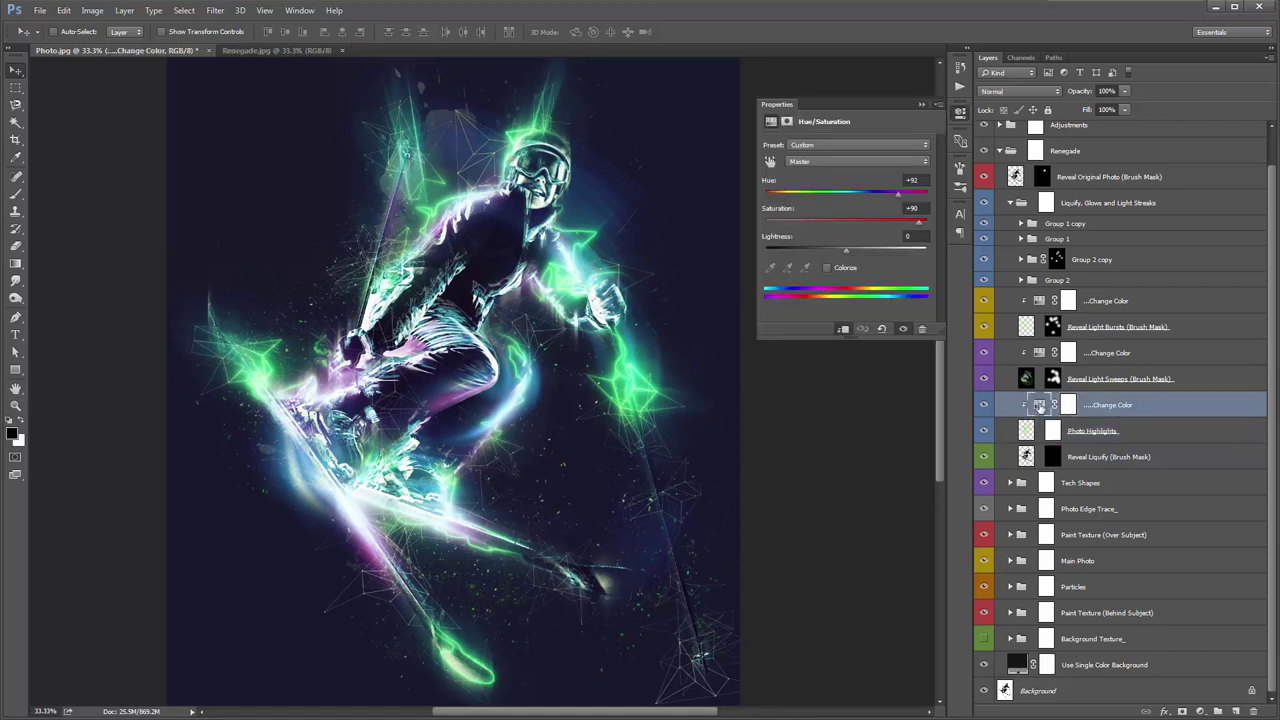
pyautogui.moveTo(897, 196); pyautogui.dragTo(762, 190)
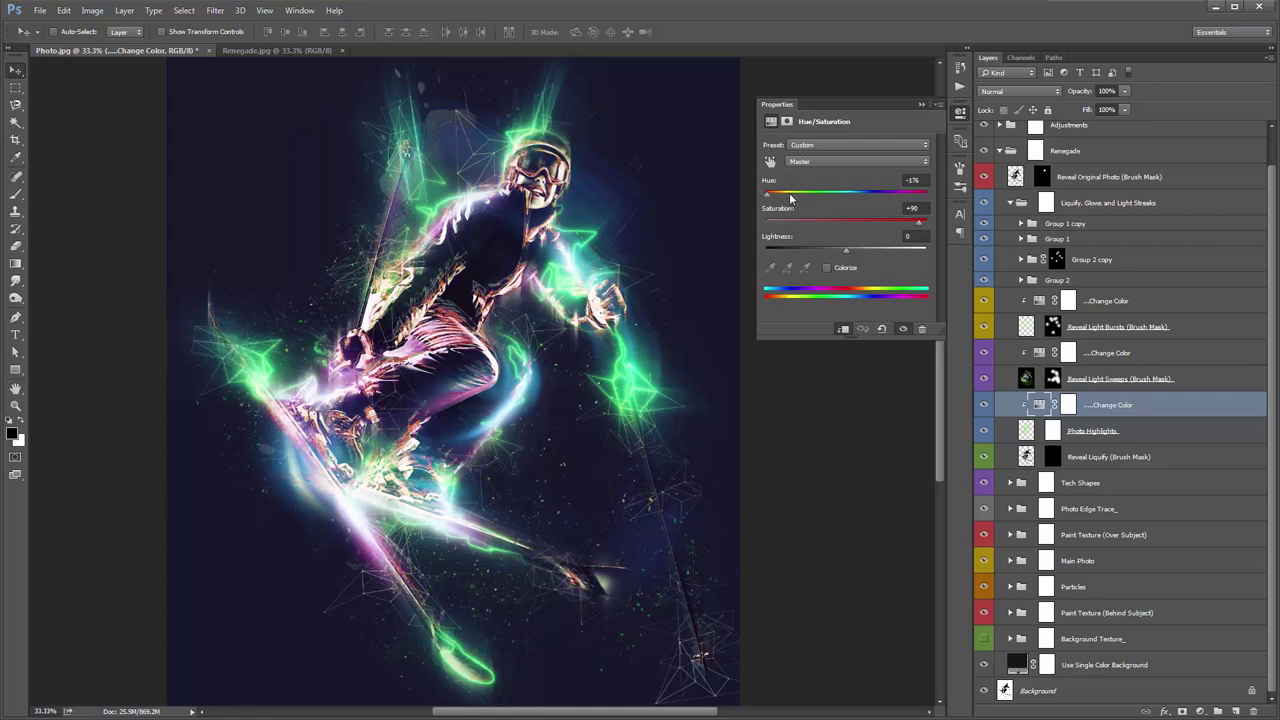
pyautogui.click(792, 194)
pyautogui.click(807, 193)
pyautogui.click(841, 206)
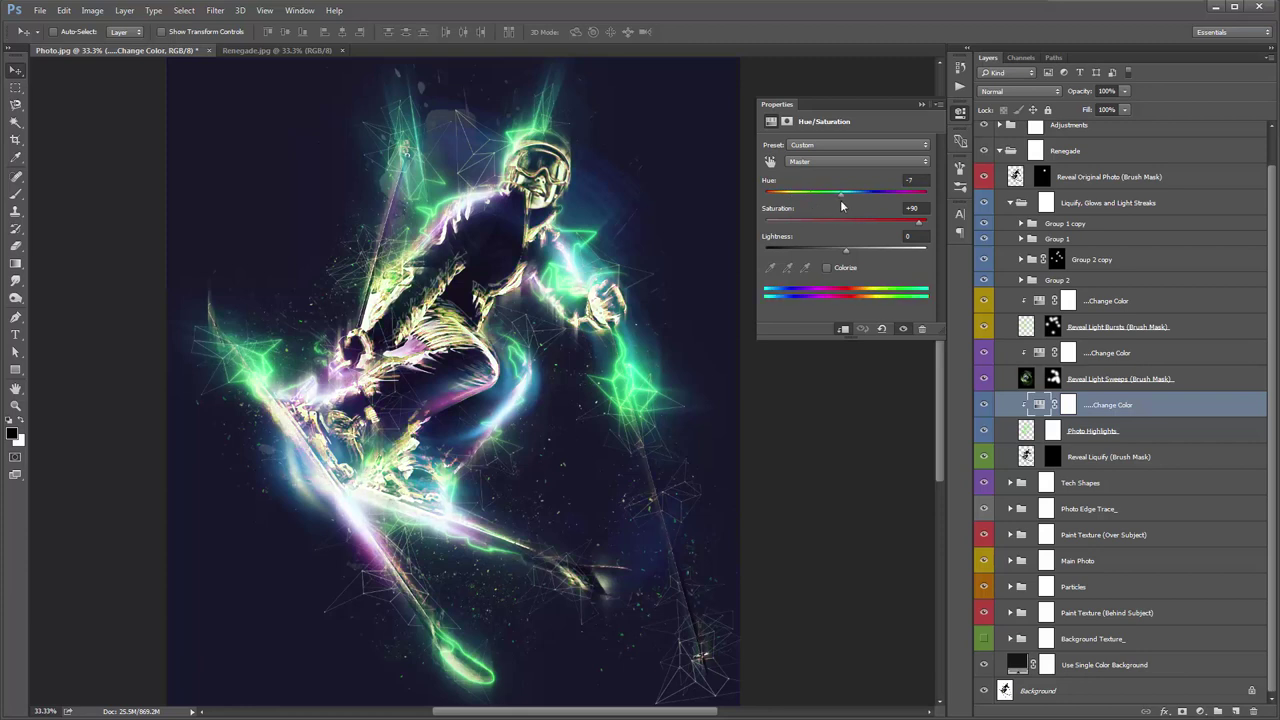
pyautogui.click(869, 207)
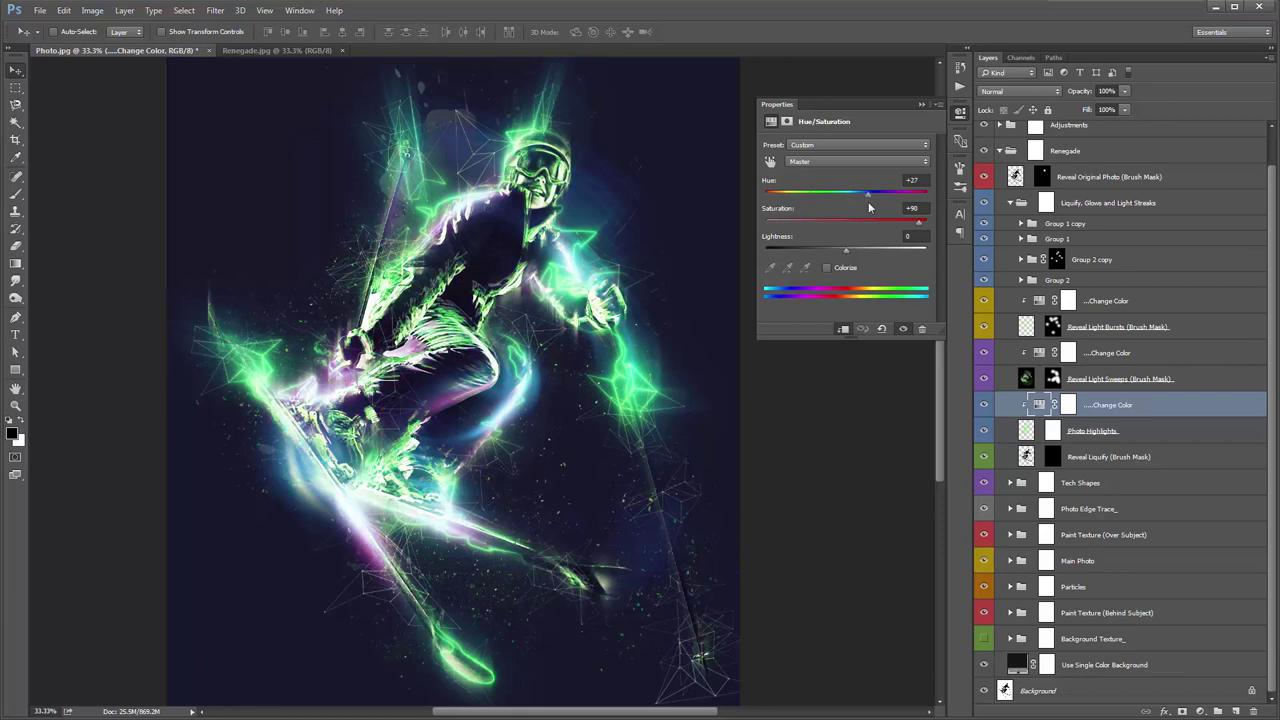
# Compare with the Renegade.jpg reference, then set the Photo Highlights Change Color hue to +146
pyautogui.click(276, 50)
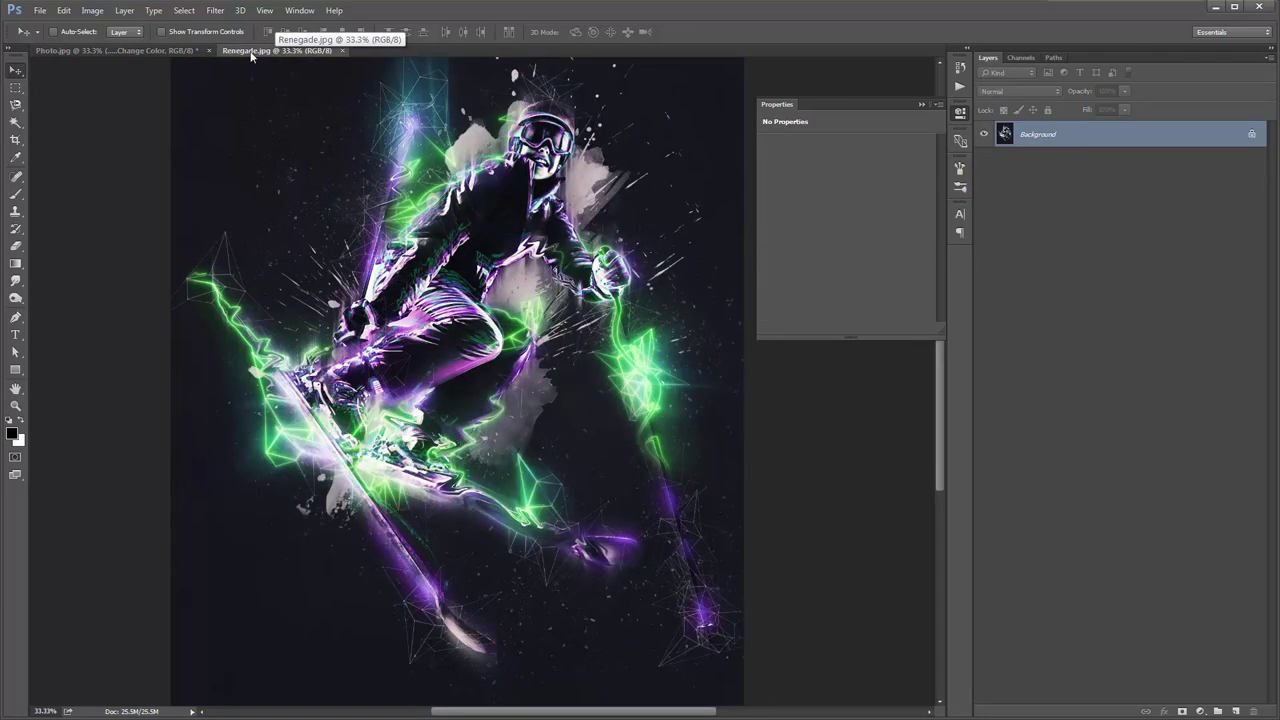
pyautogui.click(110, 50)
pyautogui.moveTo(870, 199); pyautogui.dragTo(916, 209)
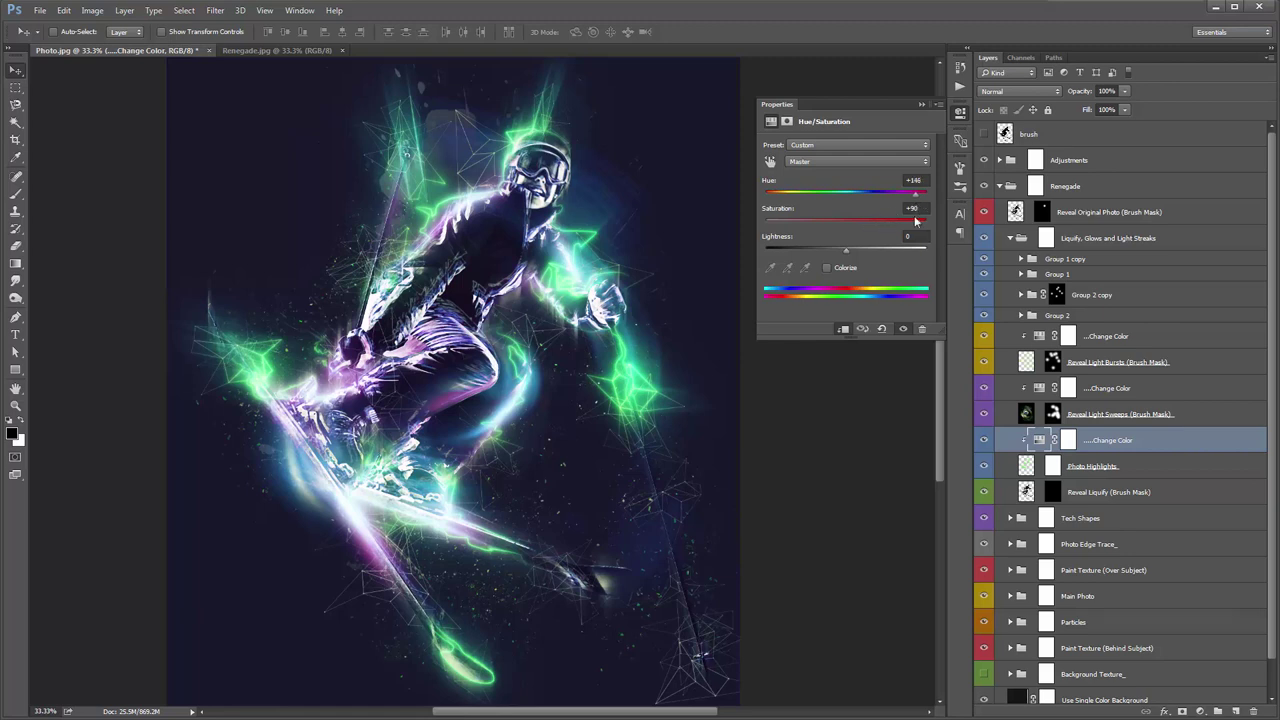
pyautogui.click(923, 104)
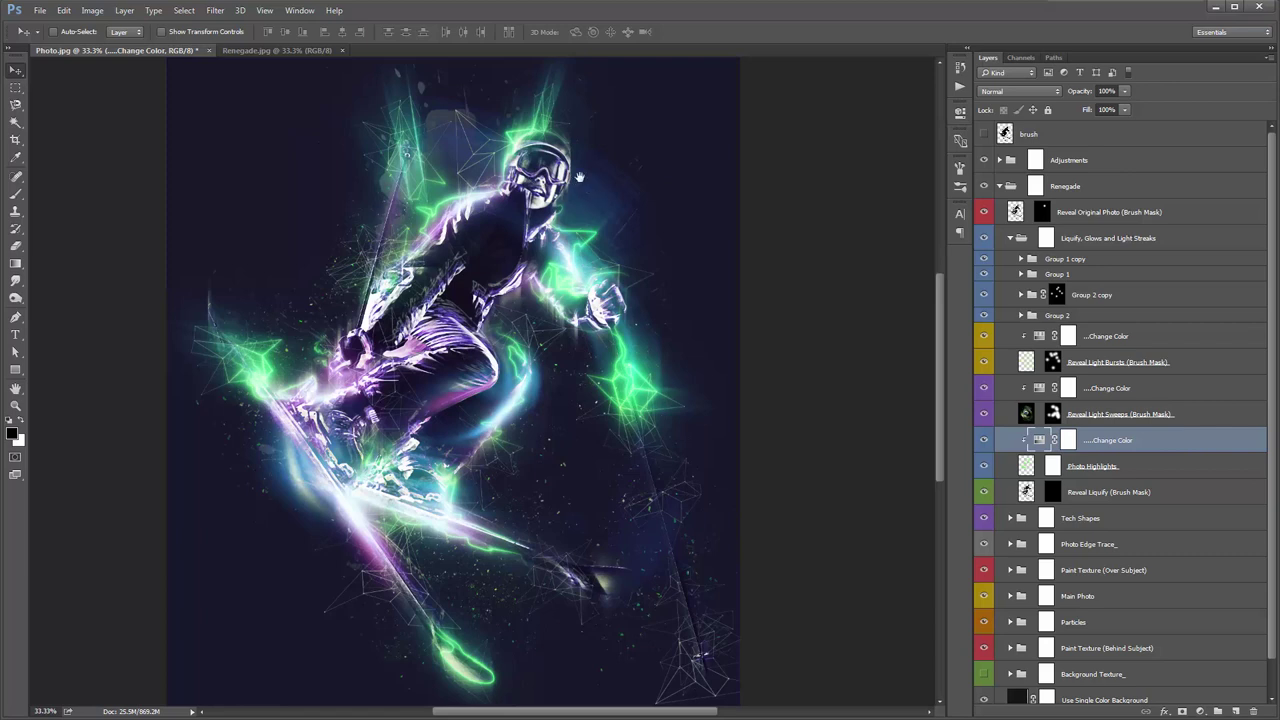
# Paint black on the Photo Highlights mask with a 400 px brush around the skier's face and chin
pyautogui.click(1050, 467)
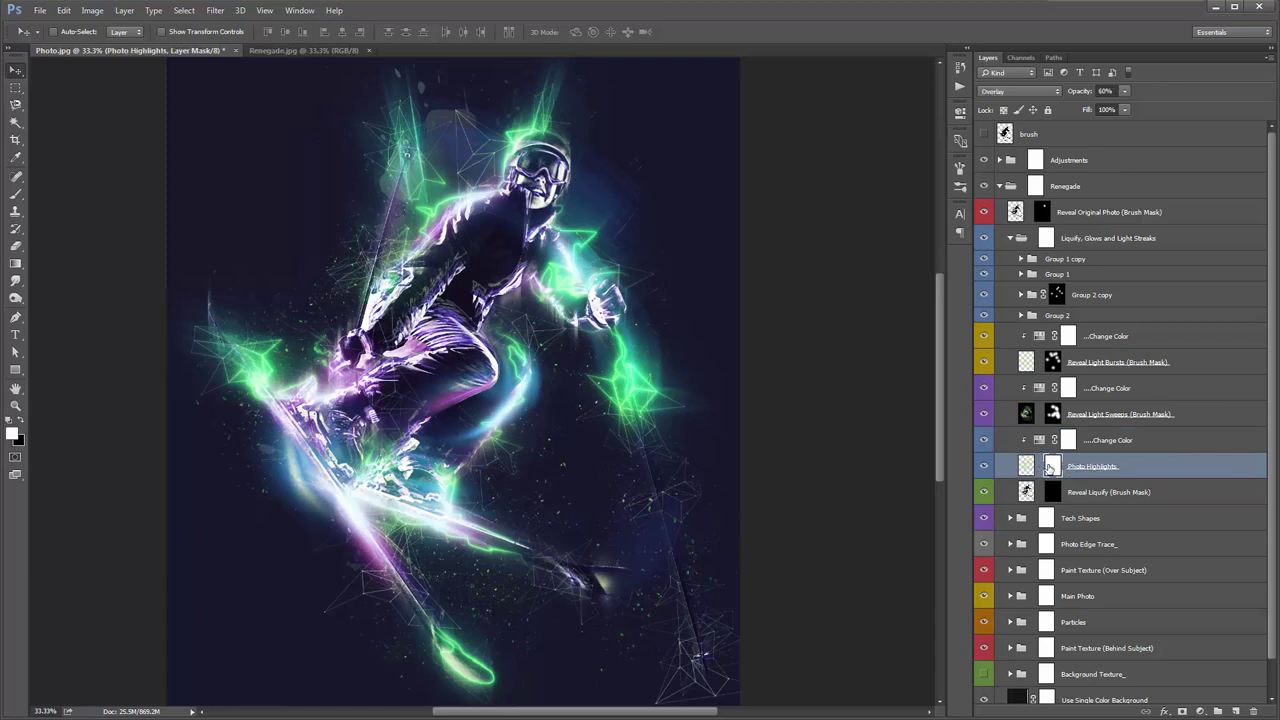
pyautogui.press('b')
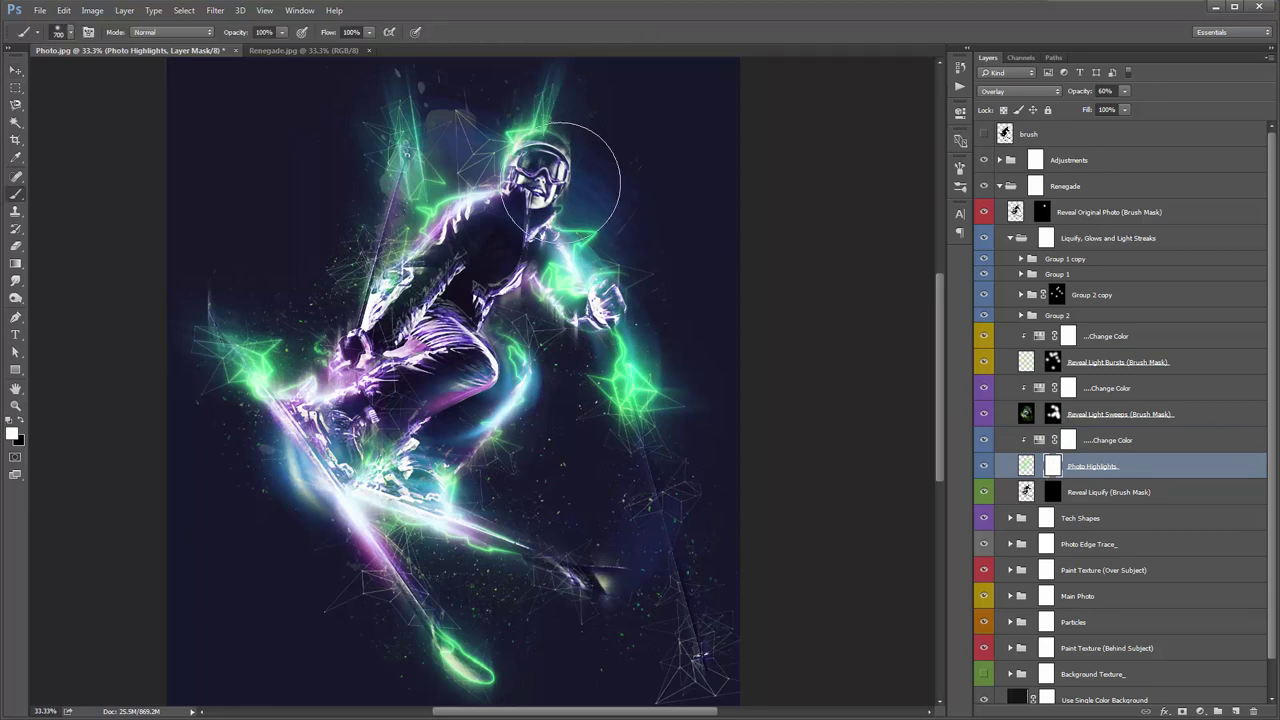
pyautogui.press('x')
pyautogui.press('[')
pyautogui.press('[')
pyautogui.press('[')
pyautogui.moveTo(562, 178)
pyautogui.mouseDown()
pyautogui.moveTo(570, 170)
pyautogui.moveTo(545, 190)
pyautogui.moveTo(535, 165)
pyautogui.moveTo(600, 205)
pyautogui.moveTo(565, 215)
pyautogui.mouseUp()
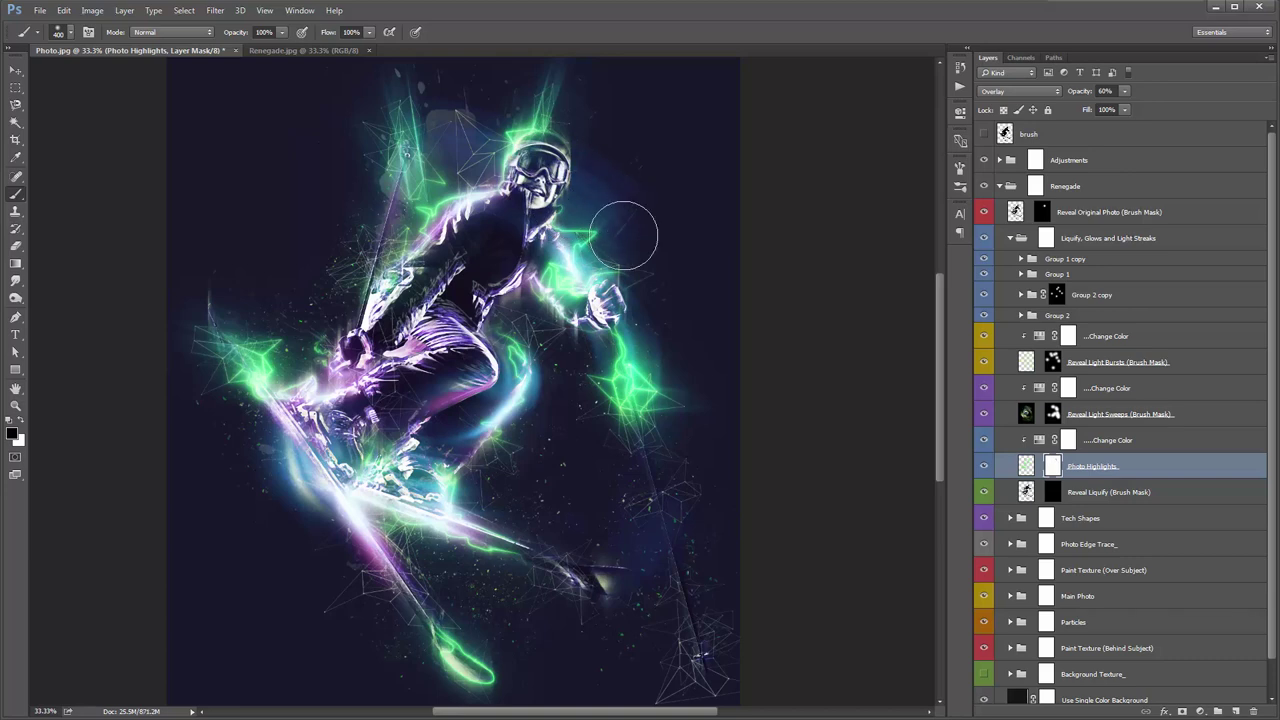
pyautogui.press('v')
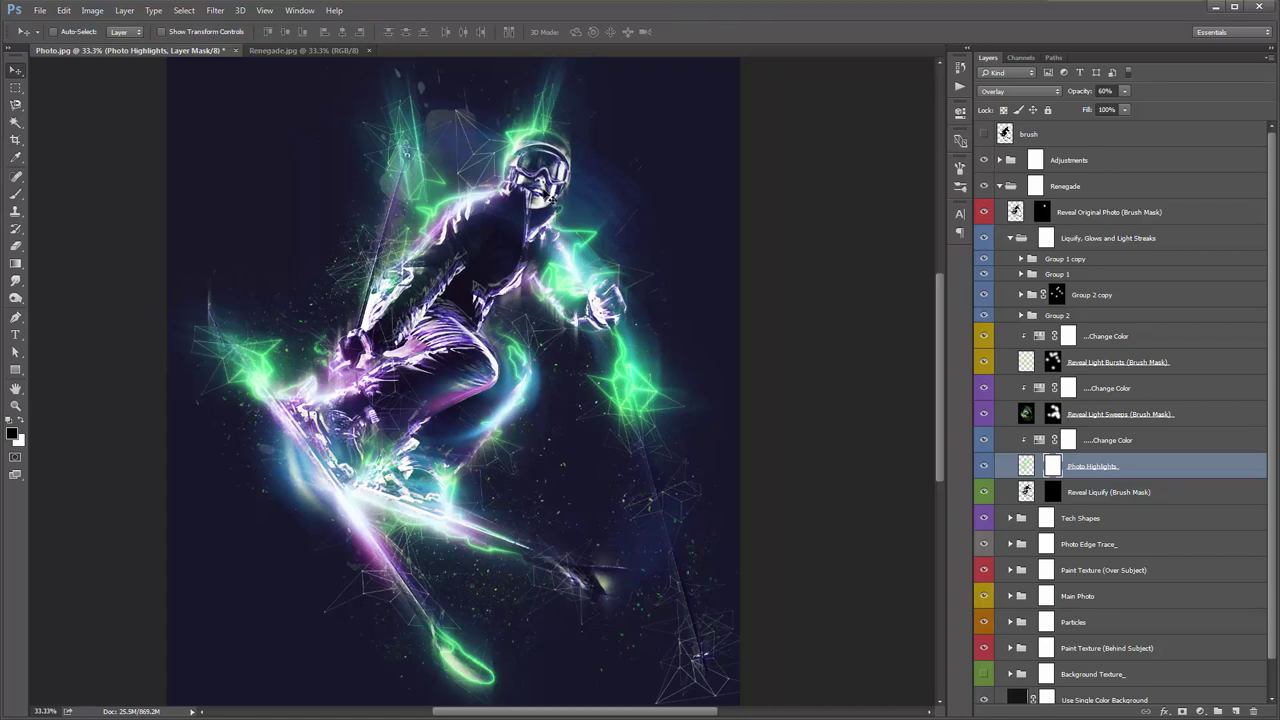
pyautogui.hotkey('alt', 'shift', 'y')
# Preview the full distortion of the Reveal Liquify layer by temporarily disabling its mask
pyautogui.click(1100, 490)
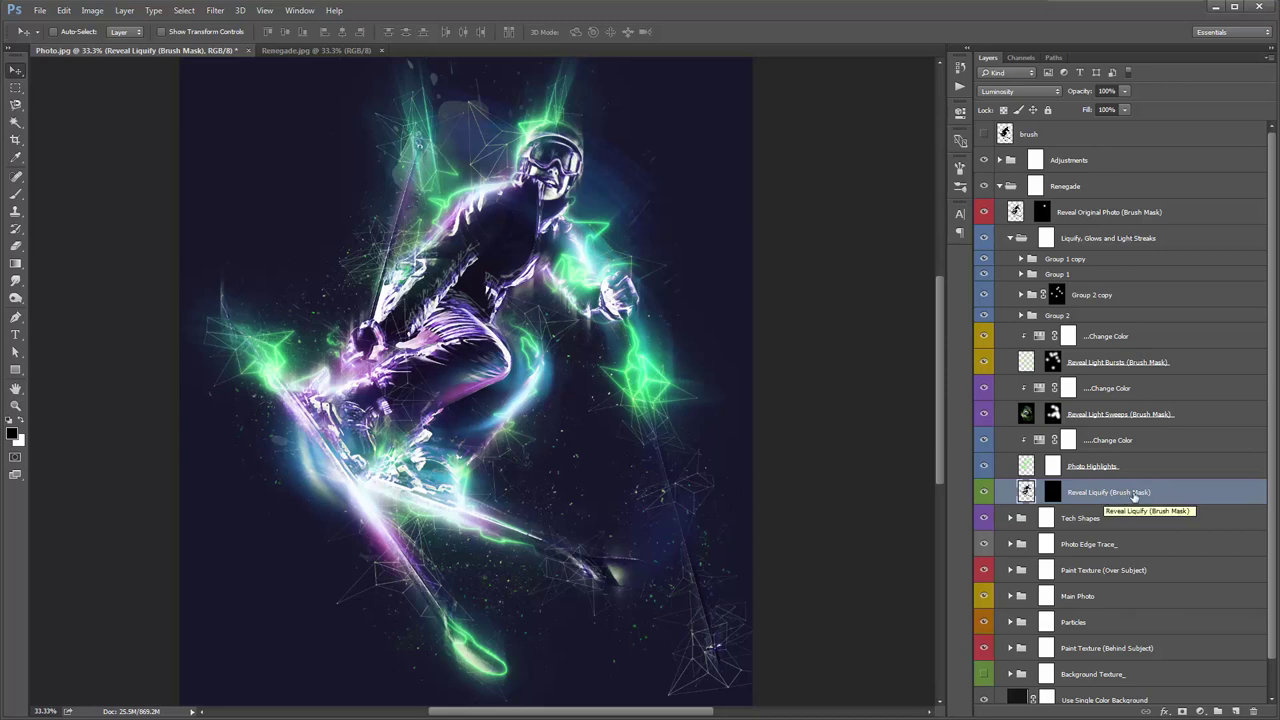
pyautogui.keyDown('shift'); pyautogui.click(1055, 492); pyautogui.keyUp('shift')
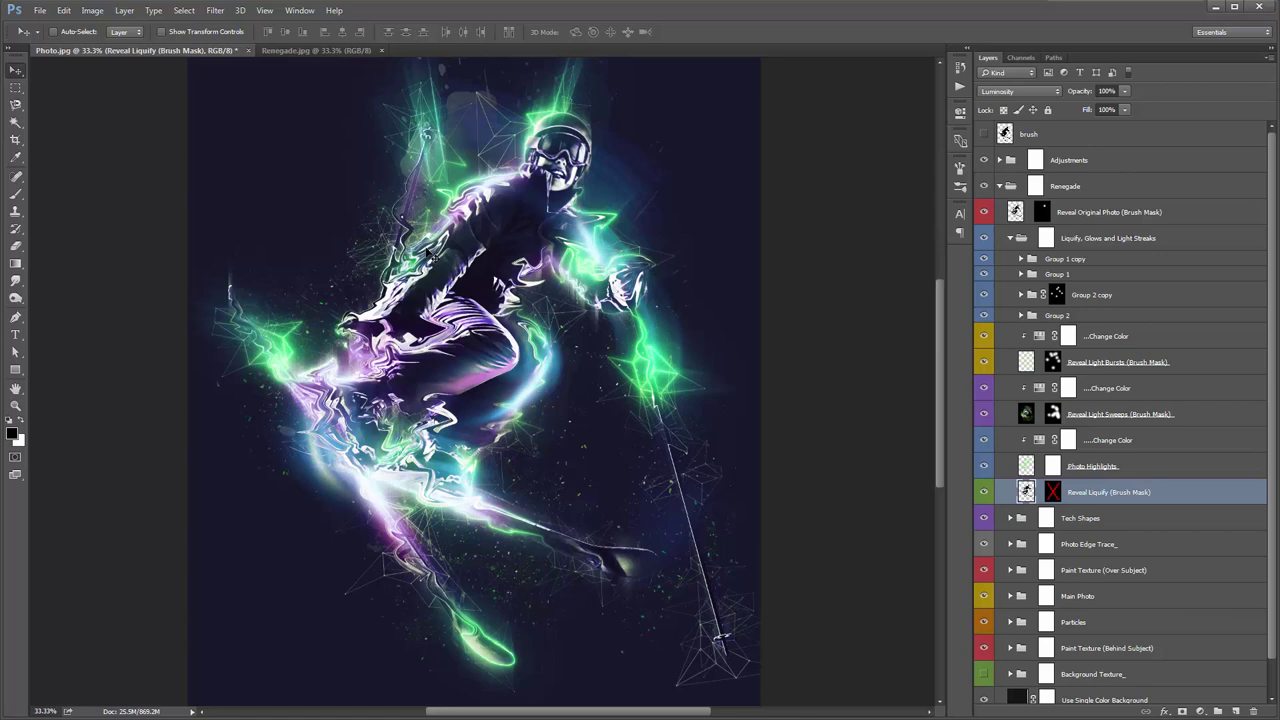
pyautogui.keyDown('shift'); pyautogui.click(1054, 492); pyautogui.keyUp('shift')
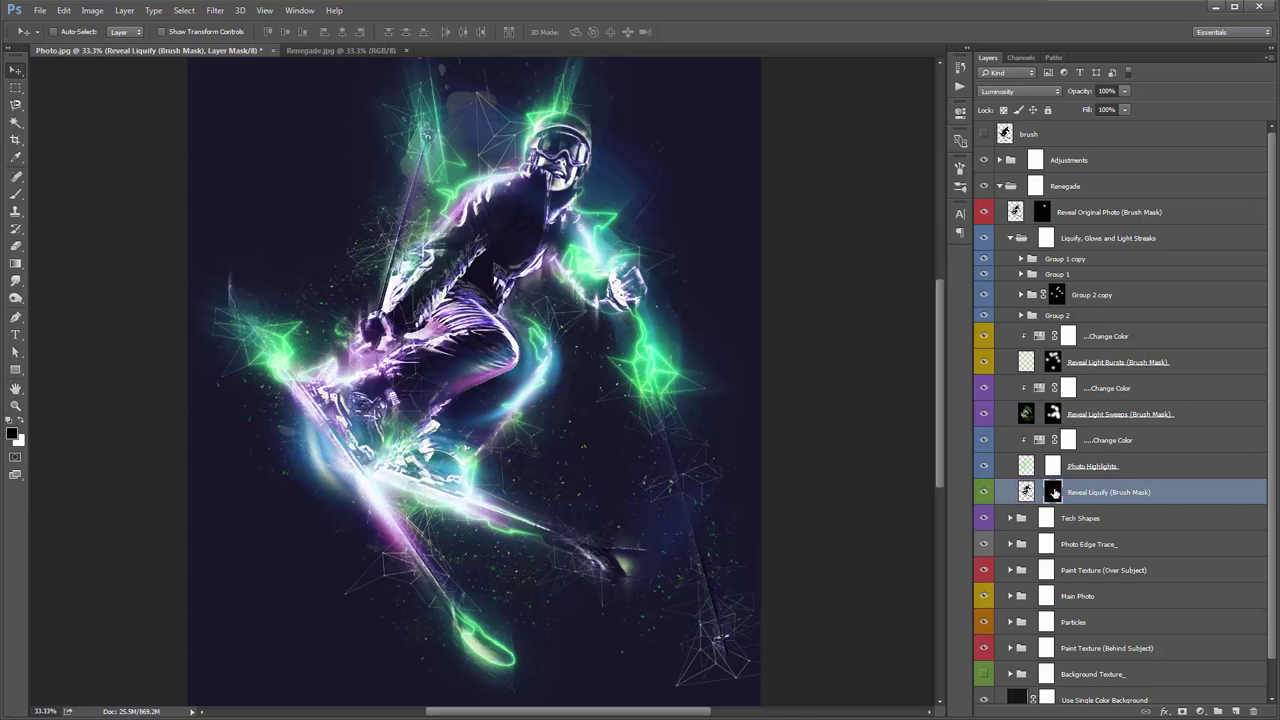
# Paint white on the Reveal Liquify mask with a 200 px brush over the skier's arms, legs, boots and skis
pyautogui.press('b')
pyautogui.press('x')
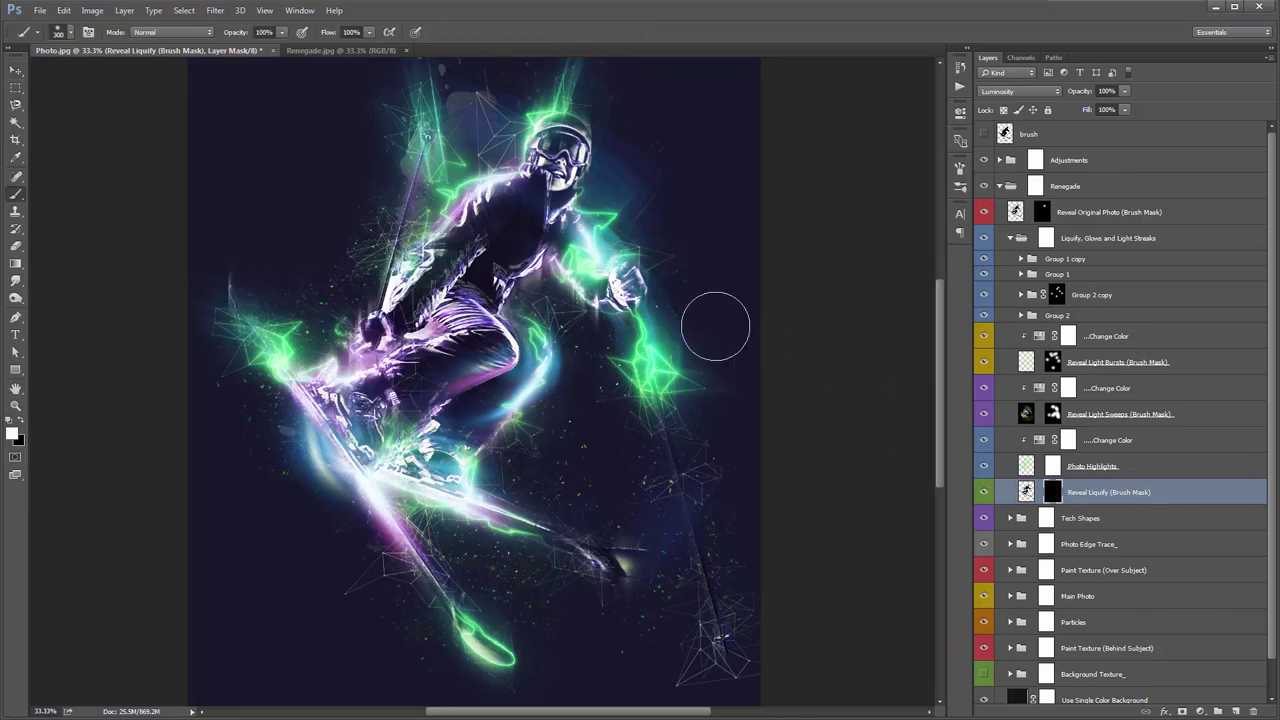
pyautogui.press('[')
pyautogui.press('[')
pyautogui.press('[')
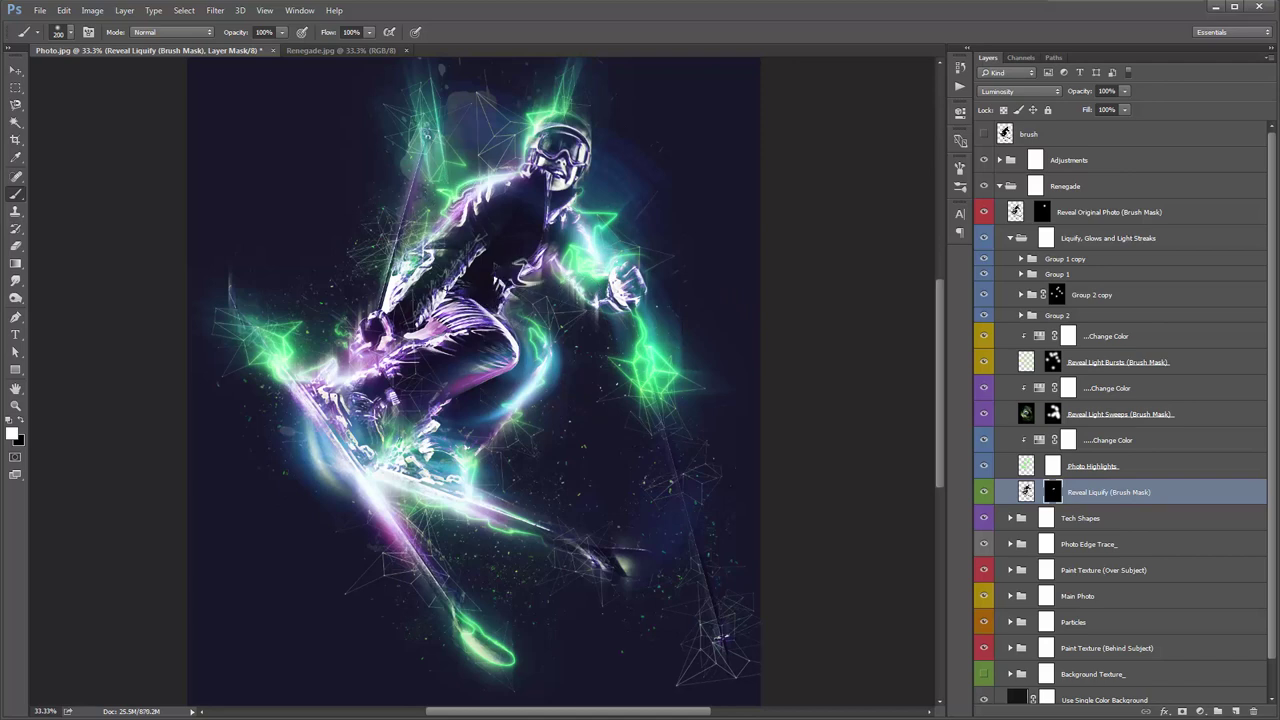
pyautogui.moveTo(463, 190); pyautogui.dragTo(363, 223)
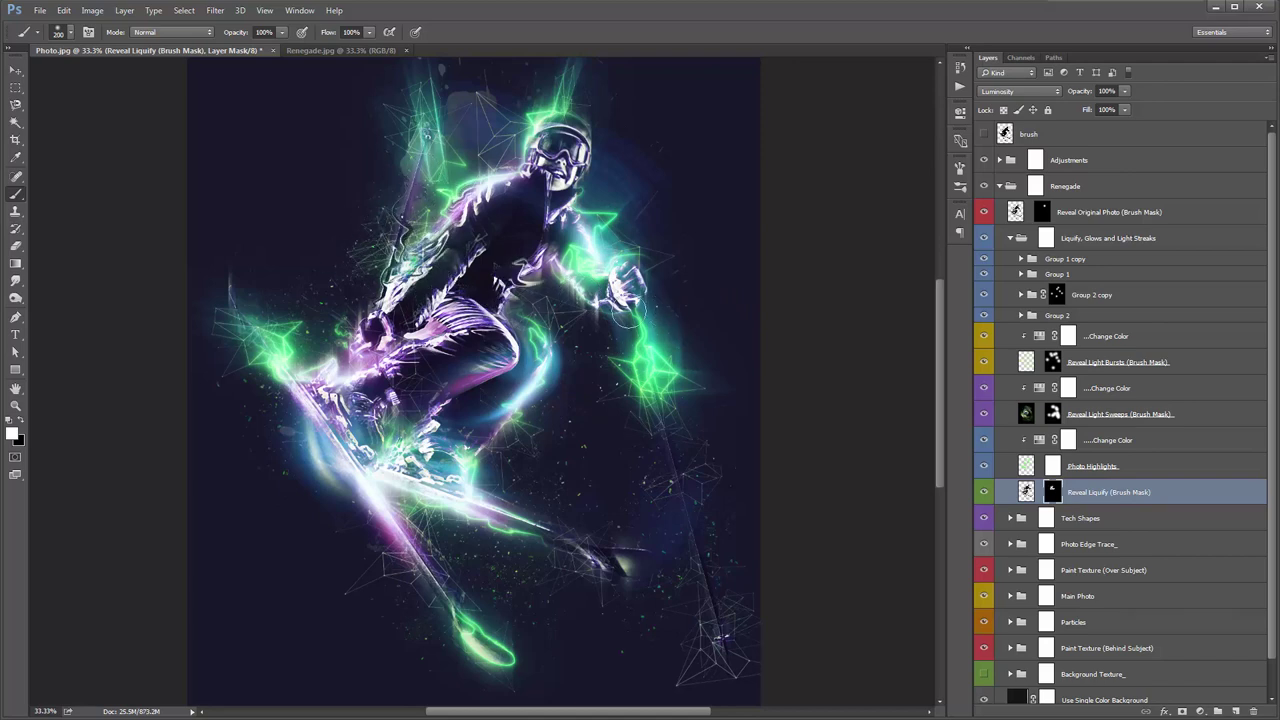
pyautogui.moveTo(515, 385)
pyautogui.mouseDown()
pyautogui.moveTo(428, 408)
pyautogui.moveTo(384, 396)
pyautogui.moveTo(302, 430)
pyautogui.moveTo(261, 407)
pyautogui.moveTo(298, 395)
pyautogui.moveTo(247, 348)
pyautogui.moveTo(395, 525)
pyautogui.moveTo(421, 484)
pyautogui.mouseUp()
pyautogui.moveTo(583, 522)
pyautogui.mouseDown()
pyautogui.moveTo(473, 452)
pyautogui.moveTo(540, 362)
pyautogui.moveTo(320, 322)
pyautogui.moveTo(280, 336)
pyautogui.moveTo(280, 358)
pyautogui.moveTo(262, 342)
pyautogui.moveTo(306, 375)
pyautogui.moveTo(533, 287)
pyautogui.moveTo(583, 317)
pyautogui.moveTo(575, 245)
pyautogui.moveTo(656, 214)
pyautogui.moveTo(591, 222)
pyautogui.moveTo(662, 230)
pyautogui.mouseUp()
# Temporarily disable the Reveal Liquify mask to examine the liquified upper body and arms up close, then re-enable it
pyautogui.press('z')
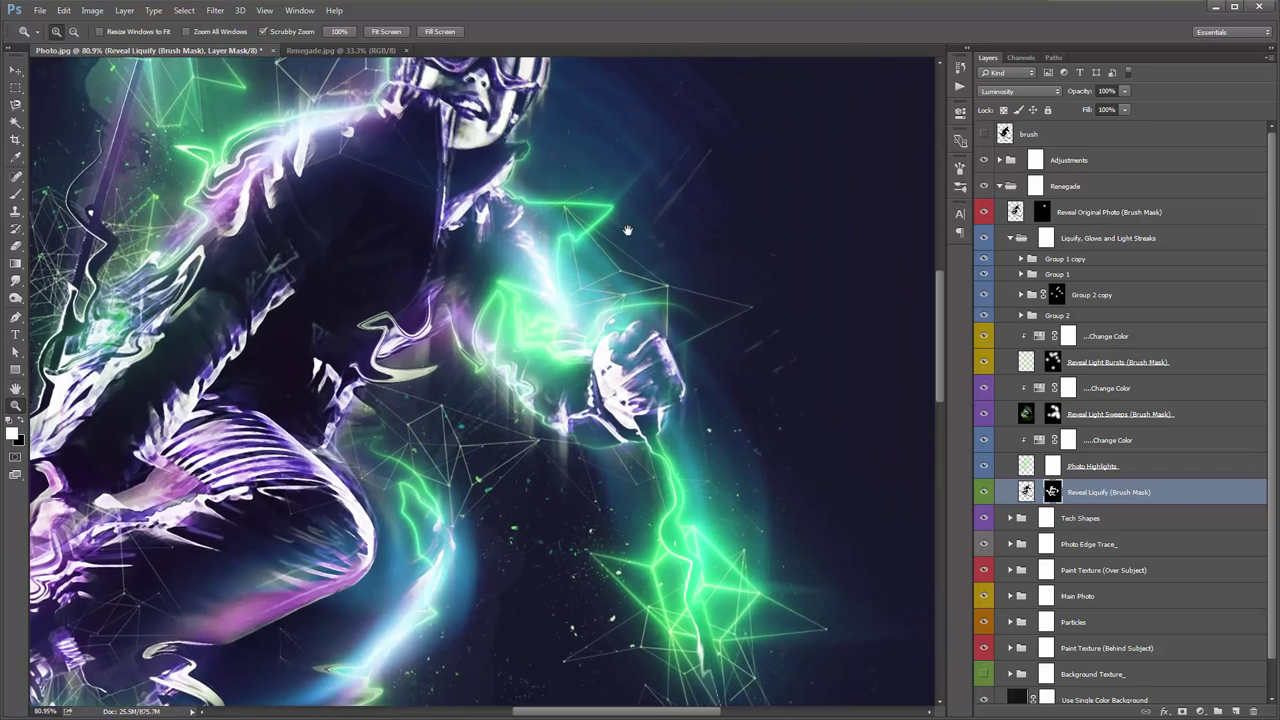
pyautogui.press('v')
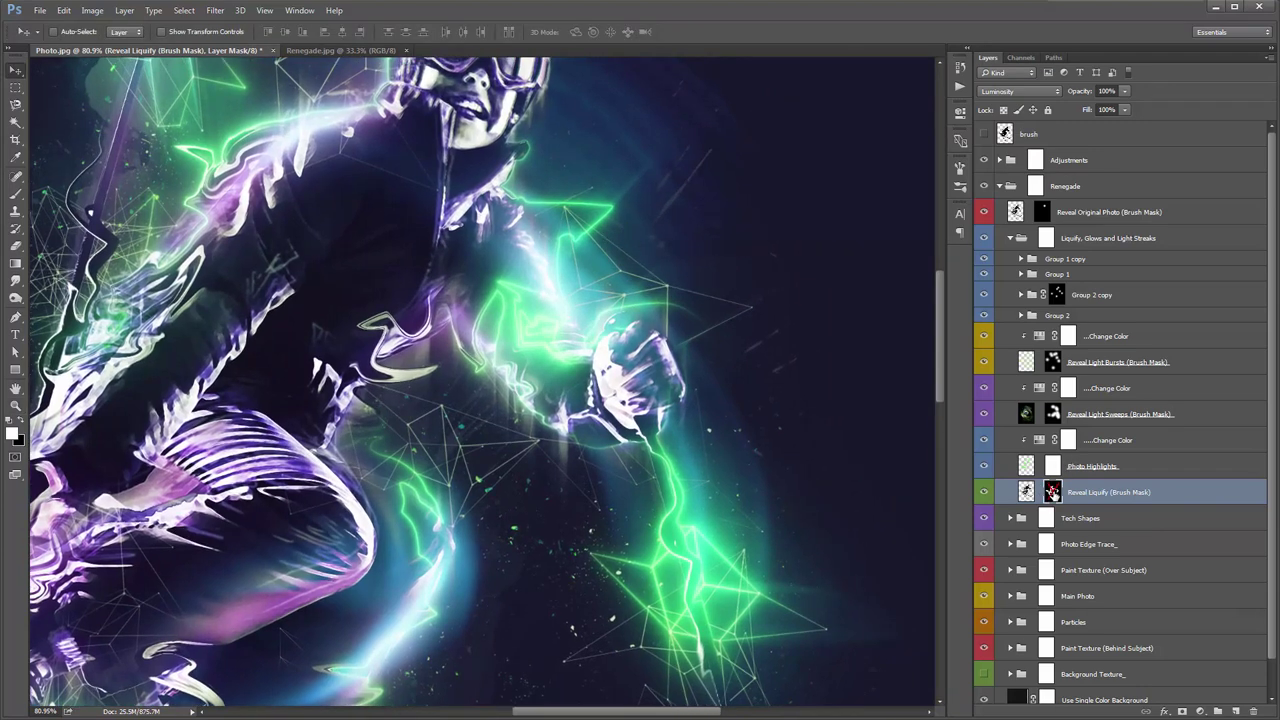
pyautogui.keyDown('shift'); pyautogui.click(1052, 490); pyautogui.keyUp('shift')
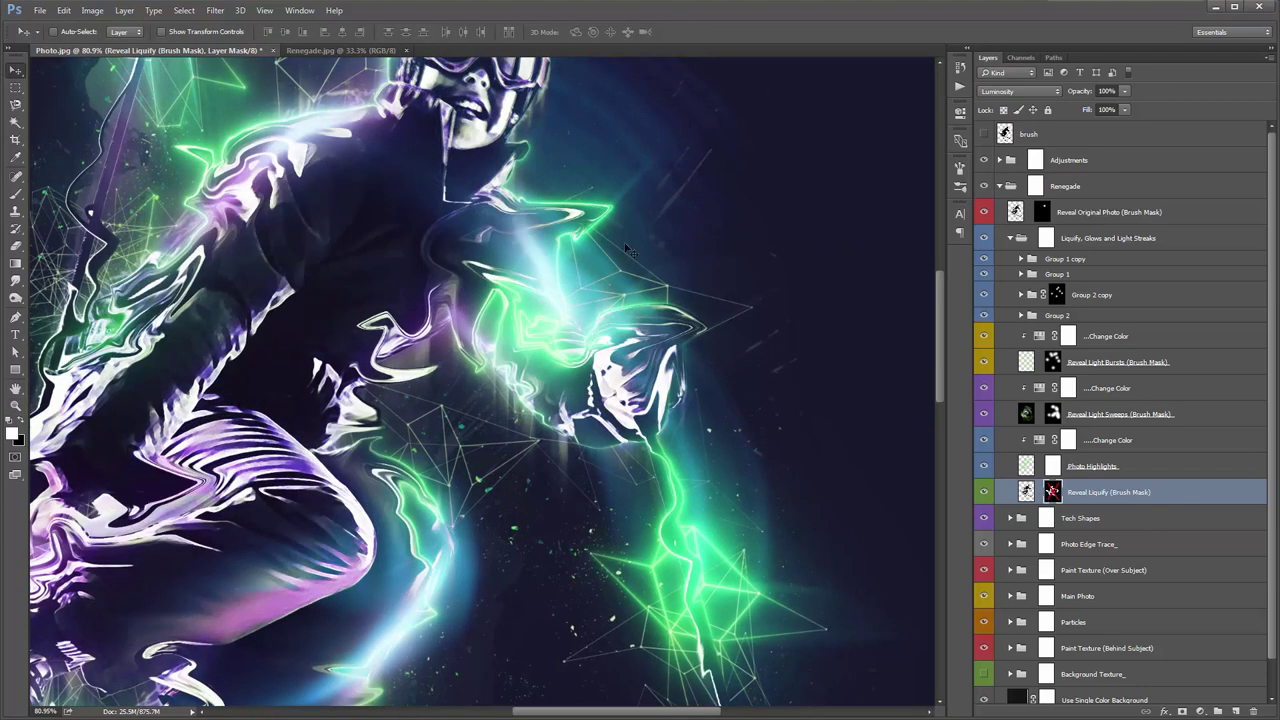
pyautogui.moveTo(627, 246); pyautogui.dragTo(684, 266)
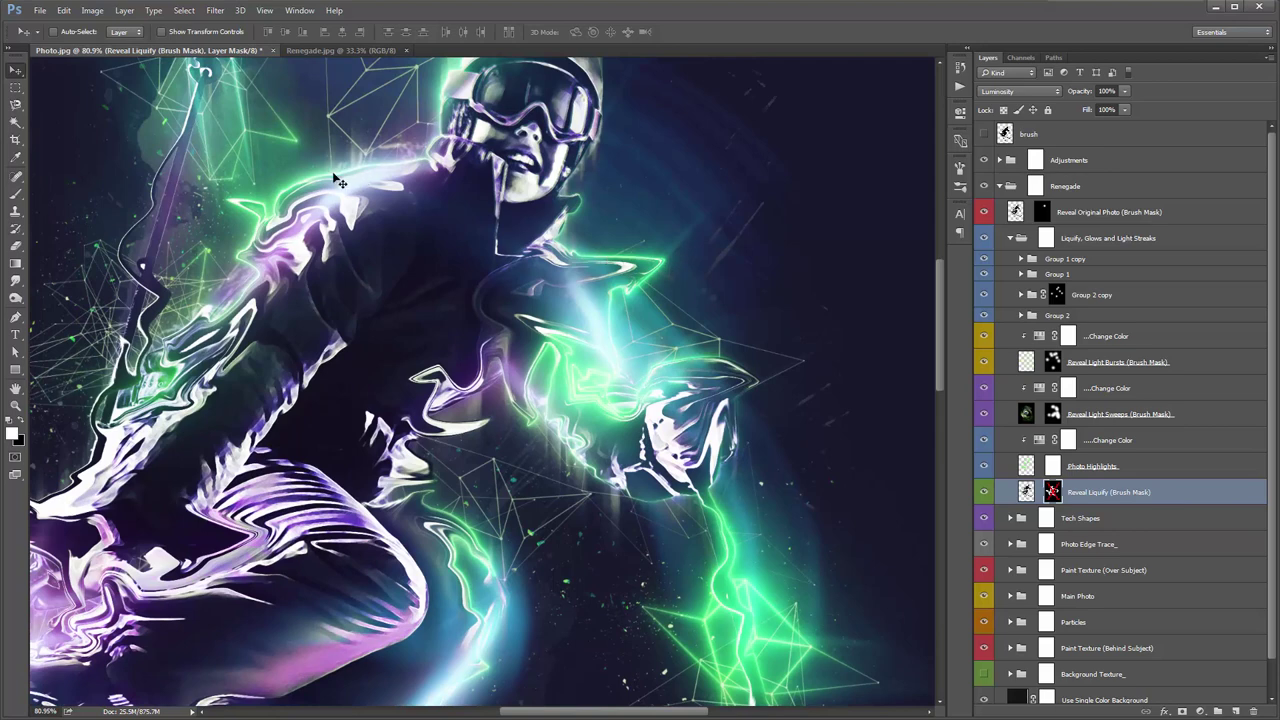
pyautogui.moveTo(298, 212); pyautogui.dragTo(358, 224)
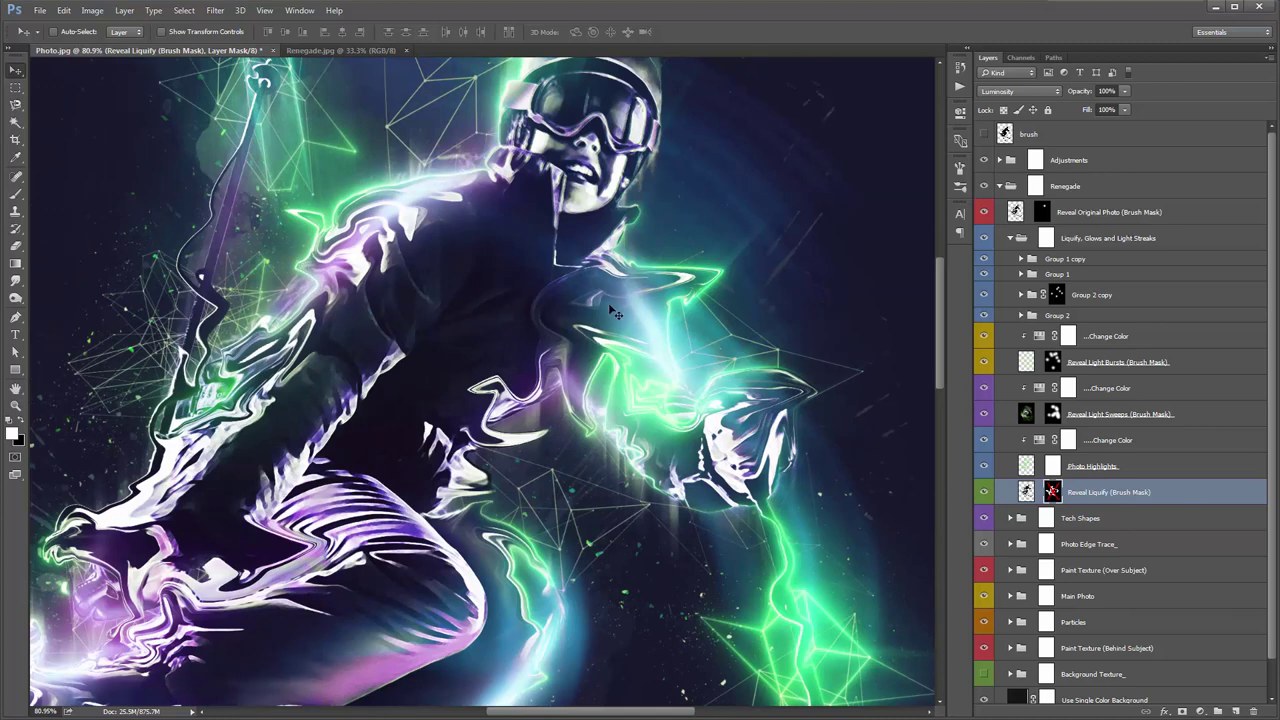
pyautogui.click(1062, 494)
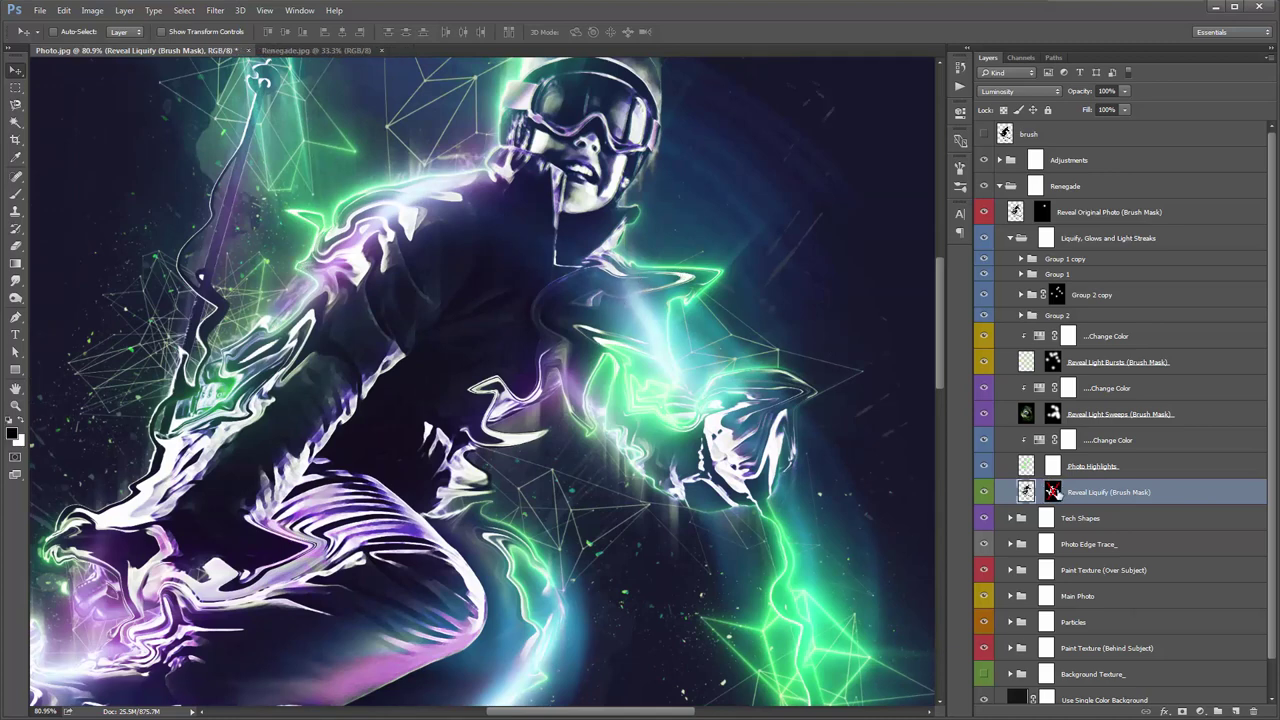
pyautogui.click(1056, 490)
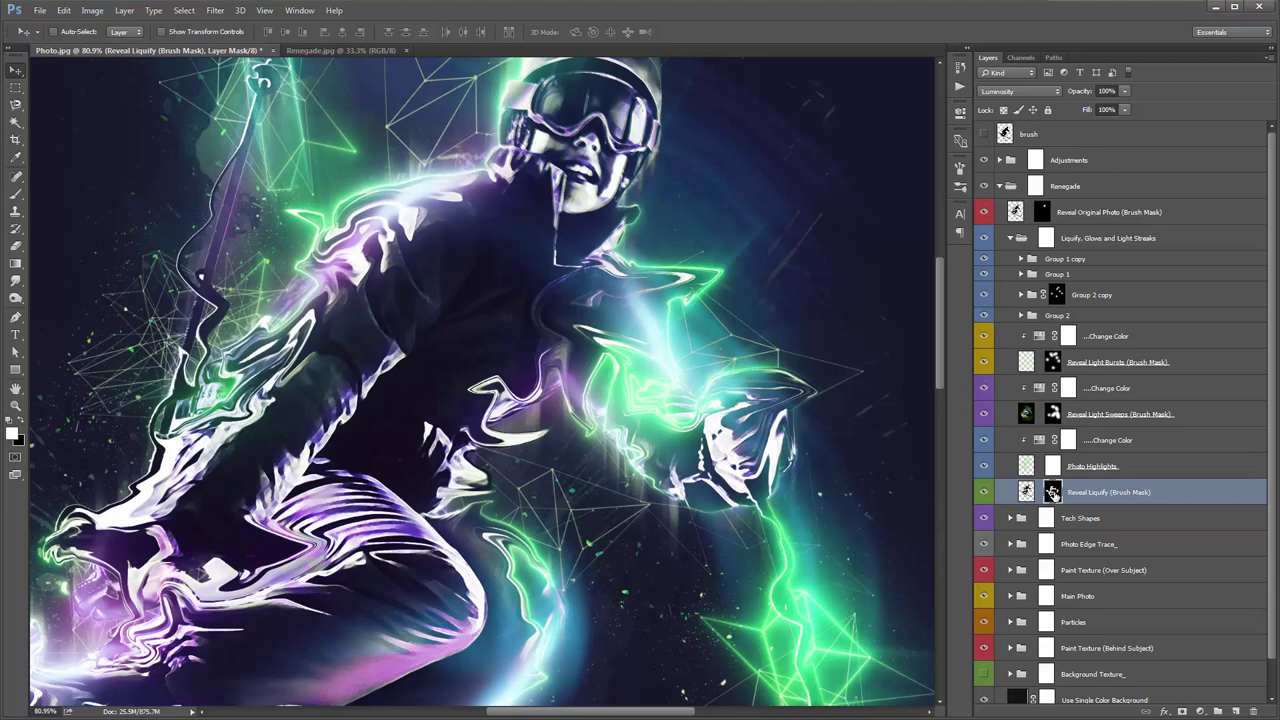
# Paint white on the Reveal Liquify mask over the upper arm above the glowing glove and review the whole figure
pyautogui.press('b')
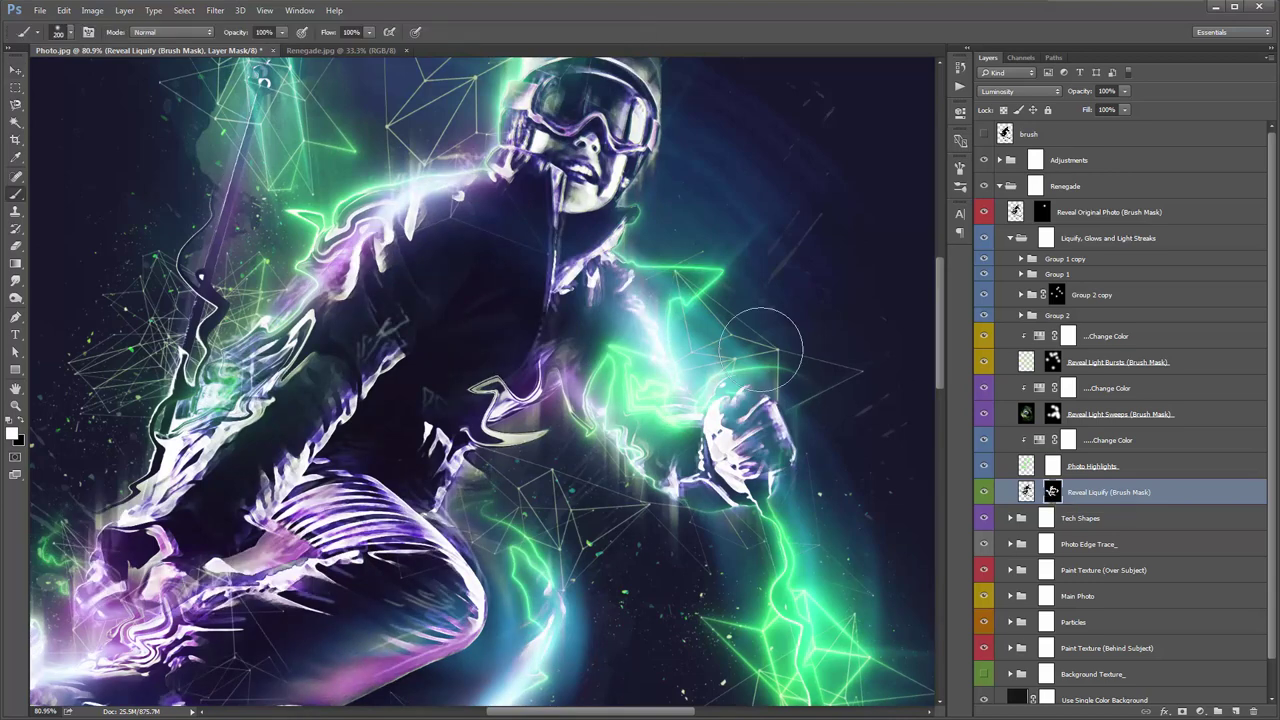
pyautogui.moveTo(655, 300)
pyautogui.mouseDown()
pyautogui.moveTo(619, 287)
pyautogui.moveTo(682, 282)
pyautogui.moveTo(619, 293)
pyautogui.moveTo(712, 280)
pyautogui.moveTo(732, 290)
pyautogui.moveTo(694, 300)
pyautogui.moveTo(647, 342)
pyautogui.moveTo(625, 333)
pyautogui.moveTo(671, 337)
pyautogui.mouseUp()
pyautogui.press('v')
pyautogui.hotkey('ctrl', '0')
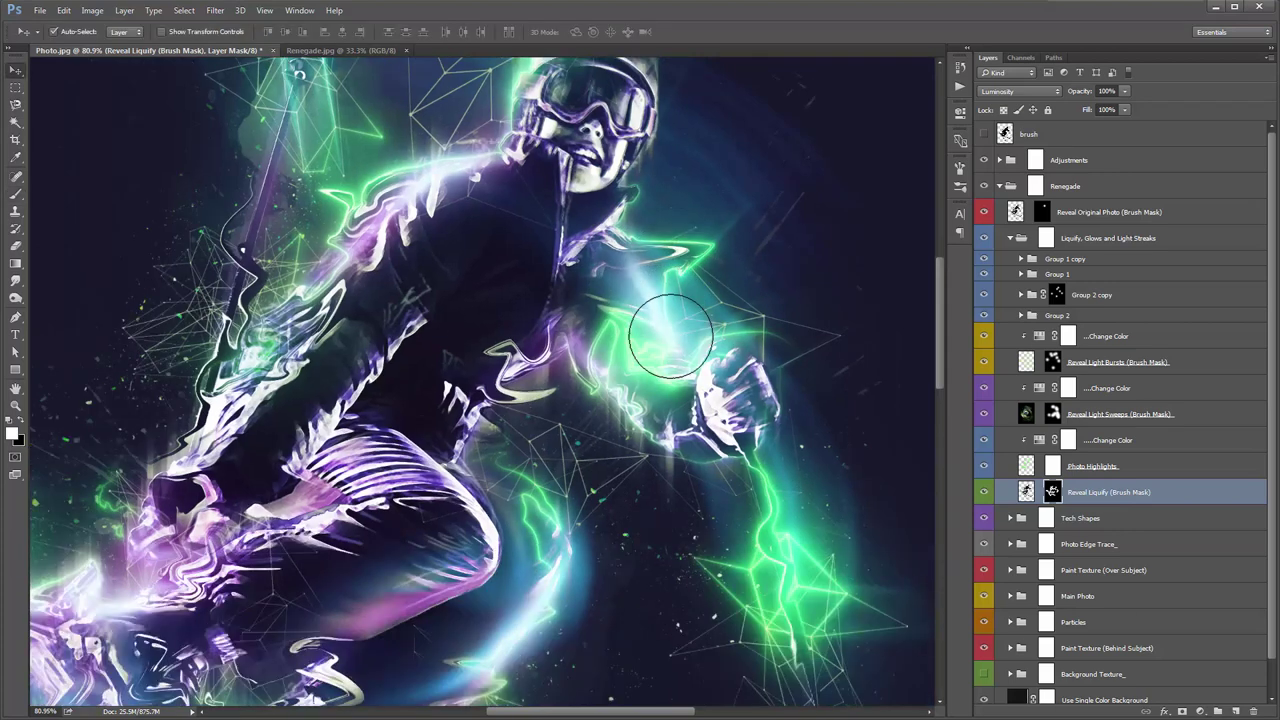
pyautogui.hotkey('ctrl', '+')
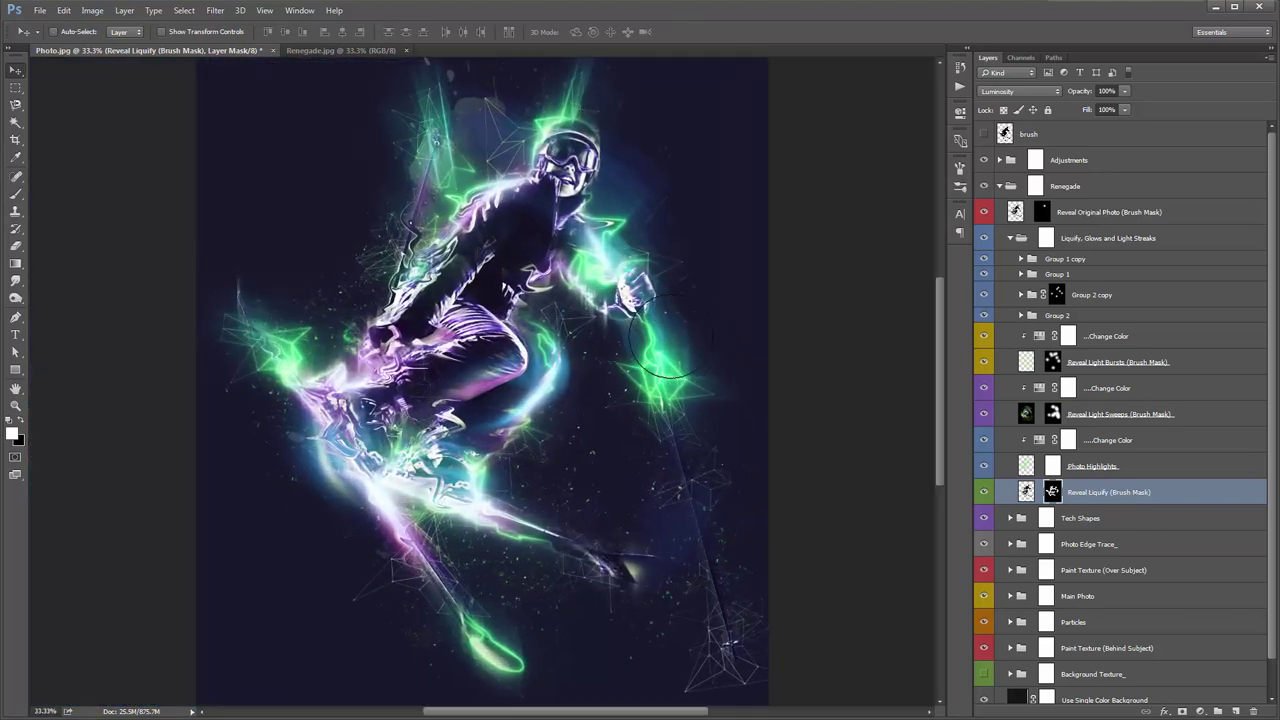
pyautogui.moveTo(657, 330); pyautogui.dragTo(594, 327)
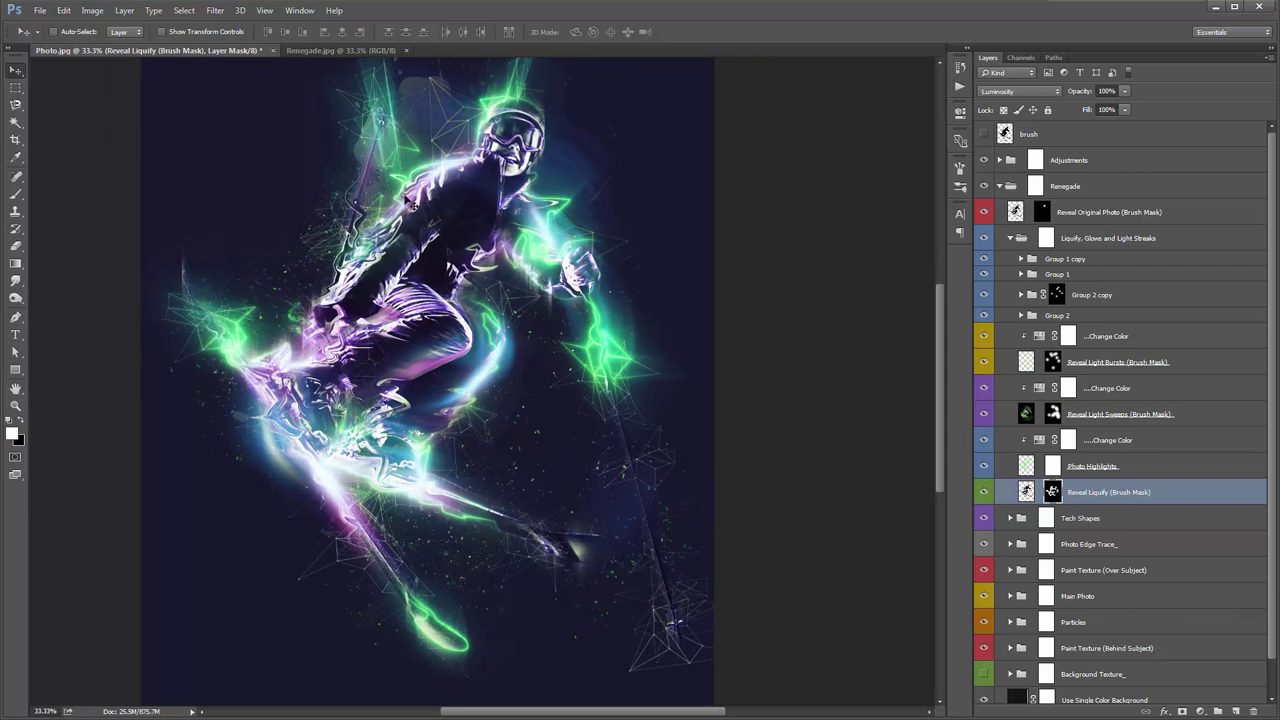
pyautogui.moveTo(404, 197); pyautogui.dragTo(408, 217)
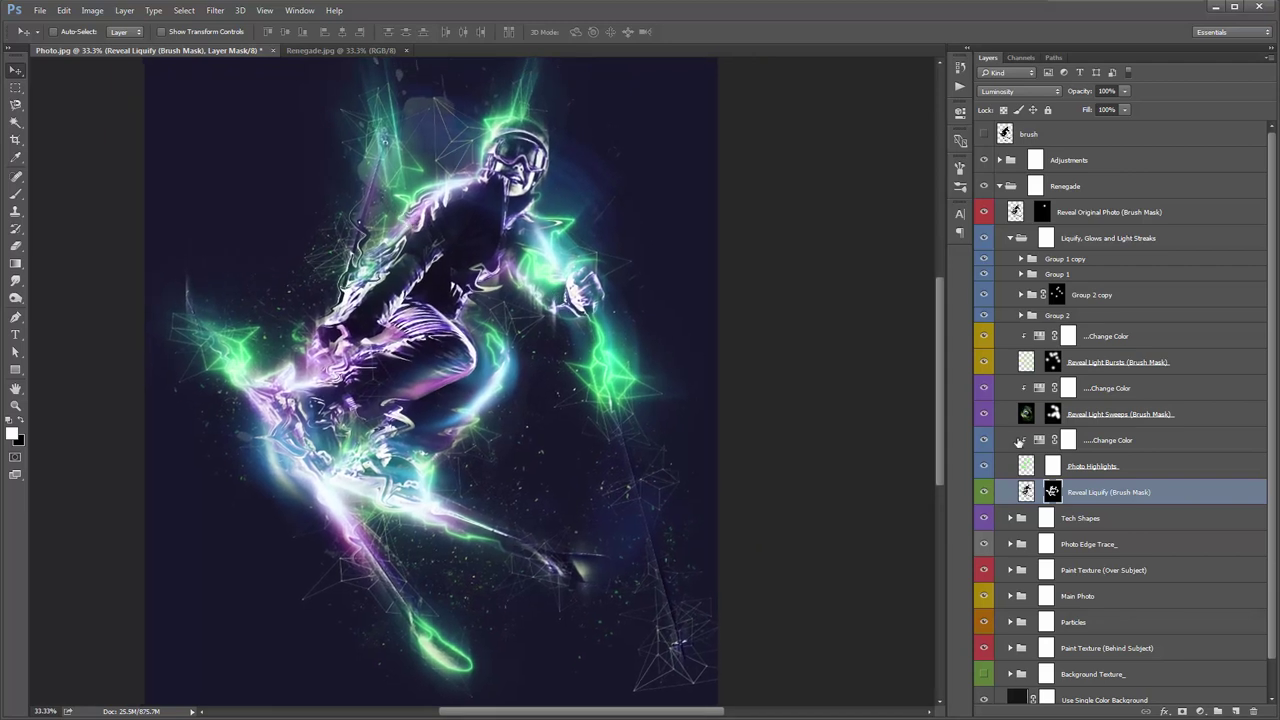
# Collapse the Liquify, Glows and Light Streaks group and select the Tech Shapes group
pyautogui.click(1010, 238)
pyautogui.click(1136, 263)
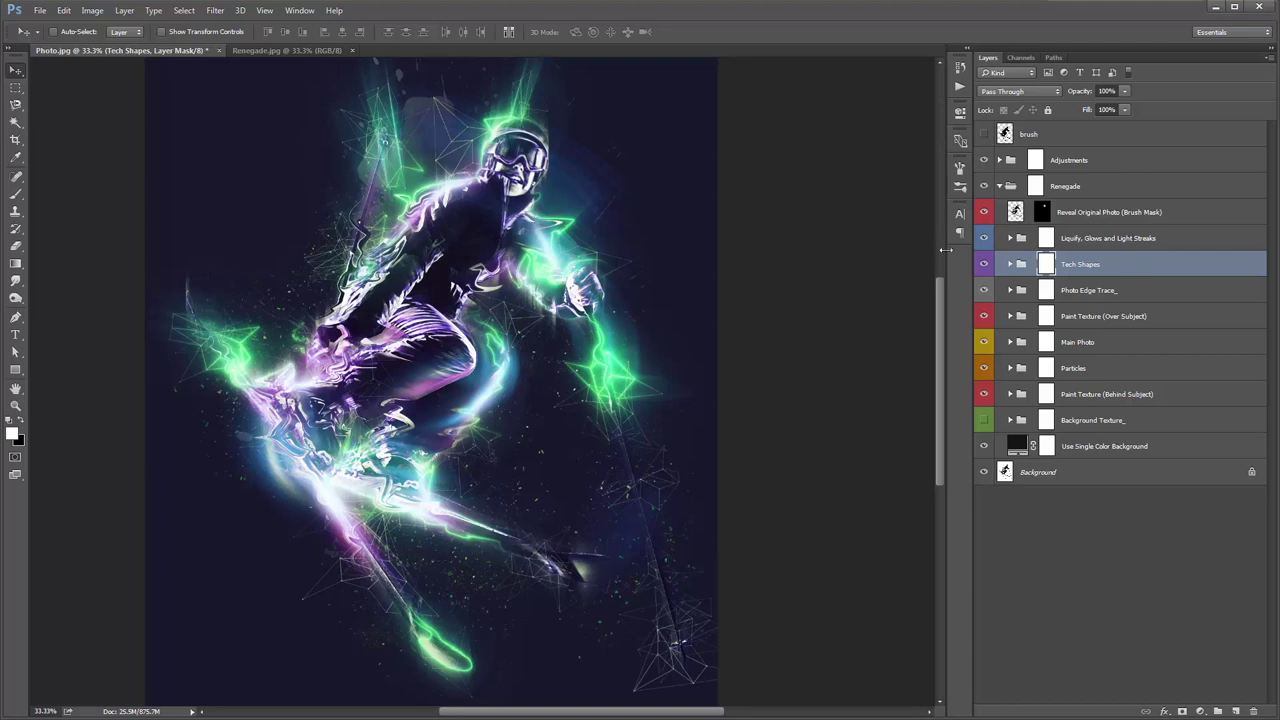
pyautogui.moveTo(767, 237); pyautogui.dragTo(780, 251)
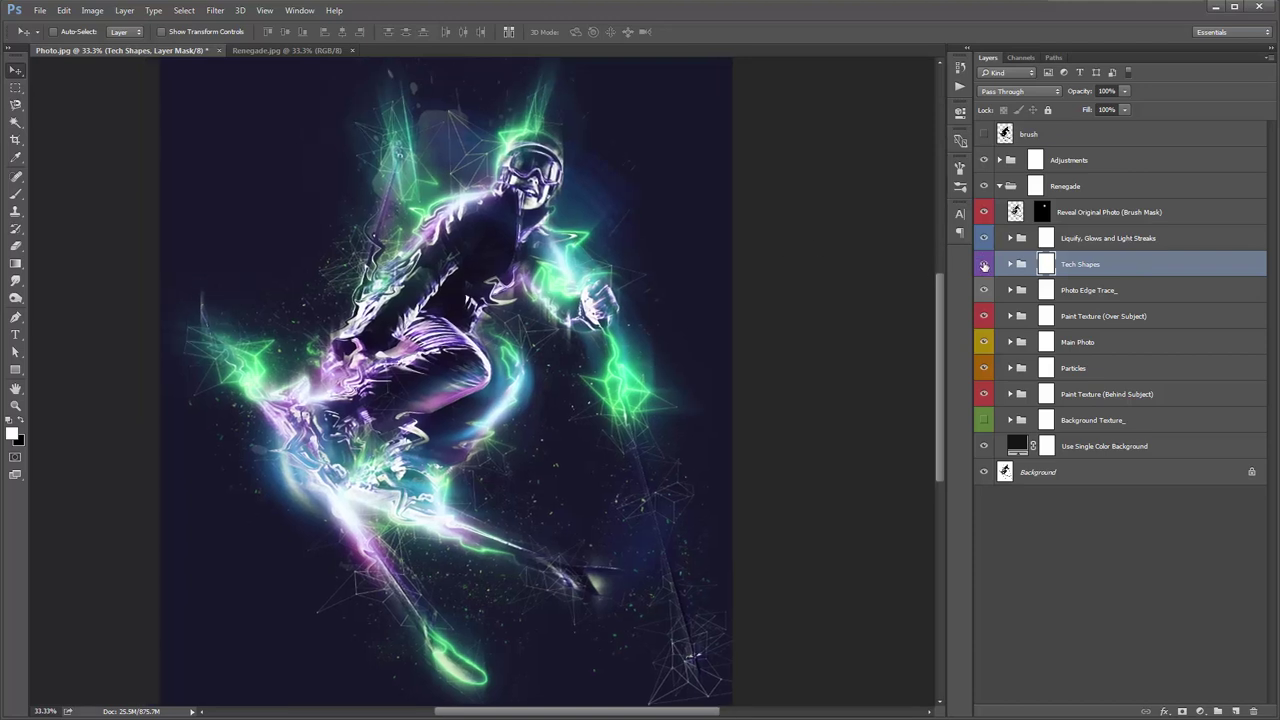
# Toggle the visibility of the Tech Shapes group to compare the skier artwork with and without it
pyautogui.click(984, 264)
pyautogui.click(984, 264)
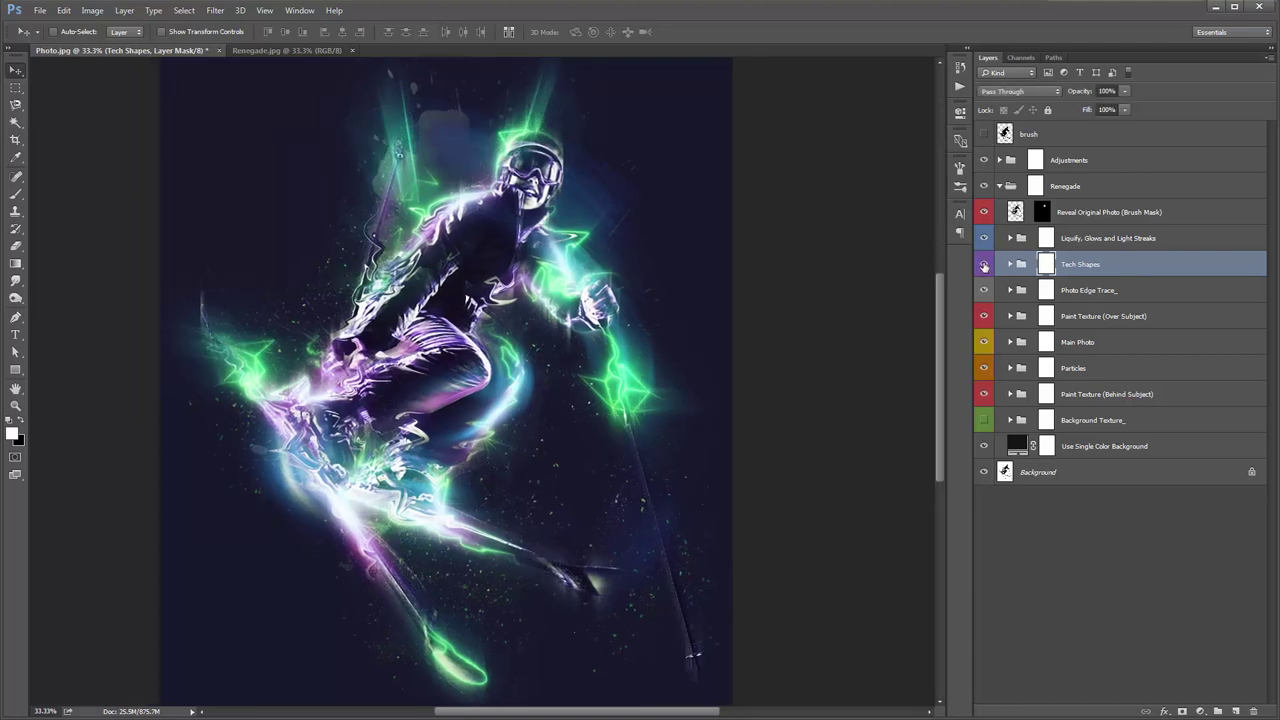
pyautogui.click(984, 264)
pyautogui.click(984, 264)
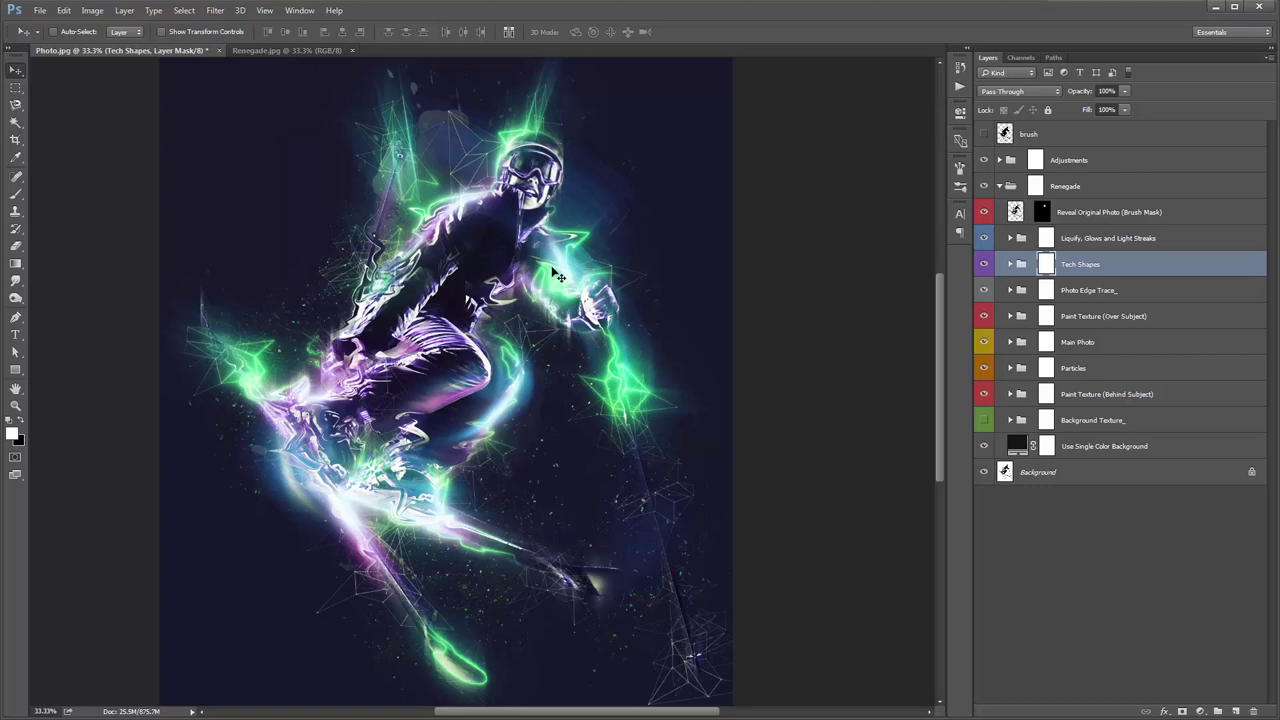
# Expand the Tech Shapes group and inspect its three Tech Shapes layers and the T3_Color, T2_Color and T1_Color fills
pyautogui.click(1010, 264)
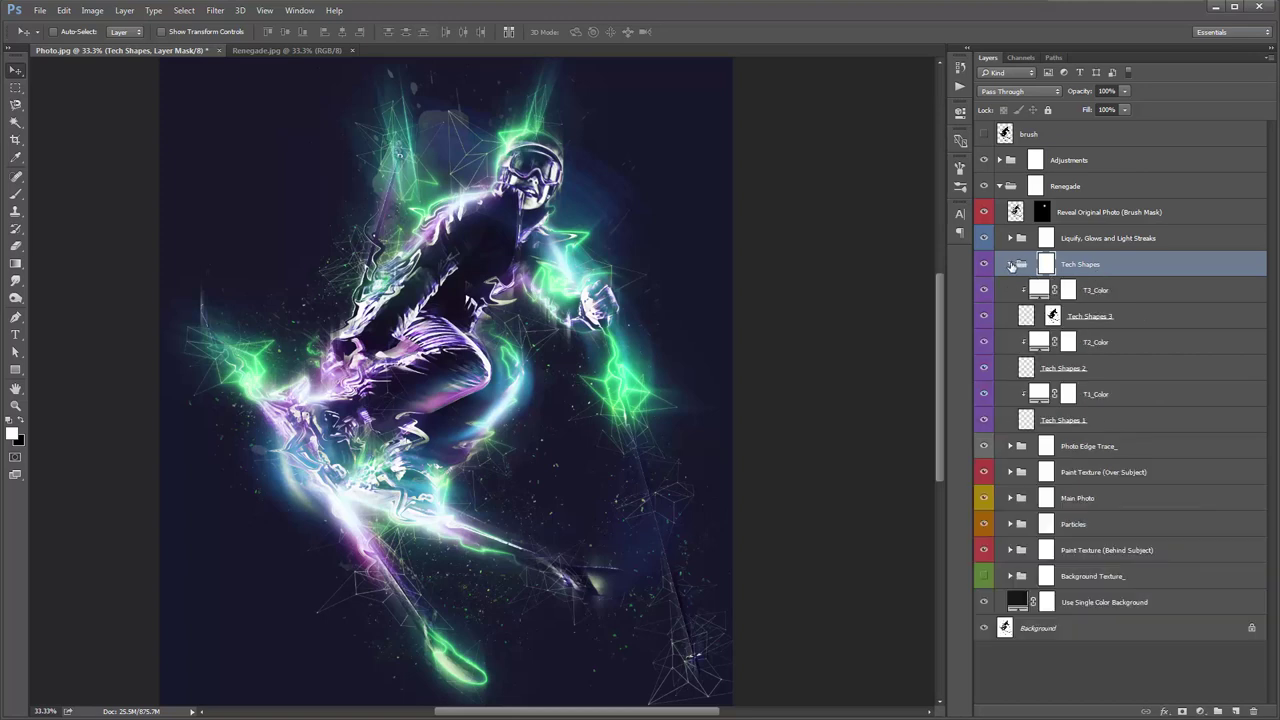
pyautogui.click(1110, 318)
pyautogui.keyDown('ctrl'); pyautogui.click(1087, 372); pyautogui.keyUp('ctrl')
pyautogui.keyDown('ctrl'); pyautogui.click(1123, 425); pyautogui.keyUp('ctrl')
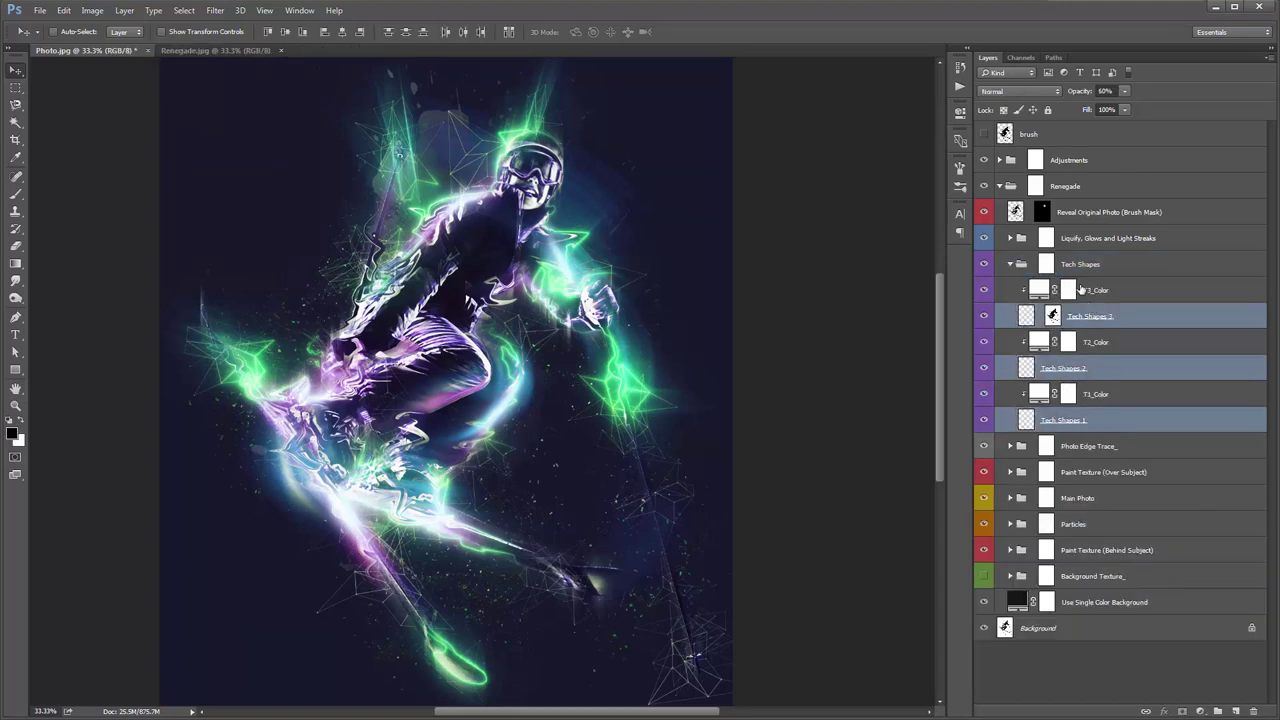
pyautogui.click(1088, 290)
pyautogui.click(1116, 340)
pyautogui.click(1108, 388)
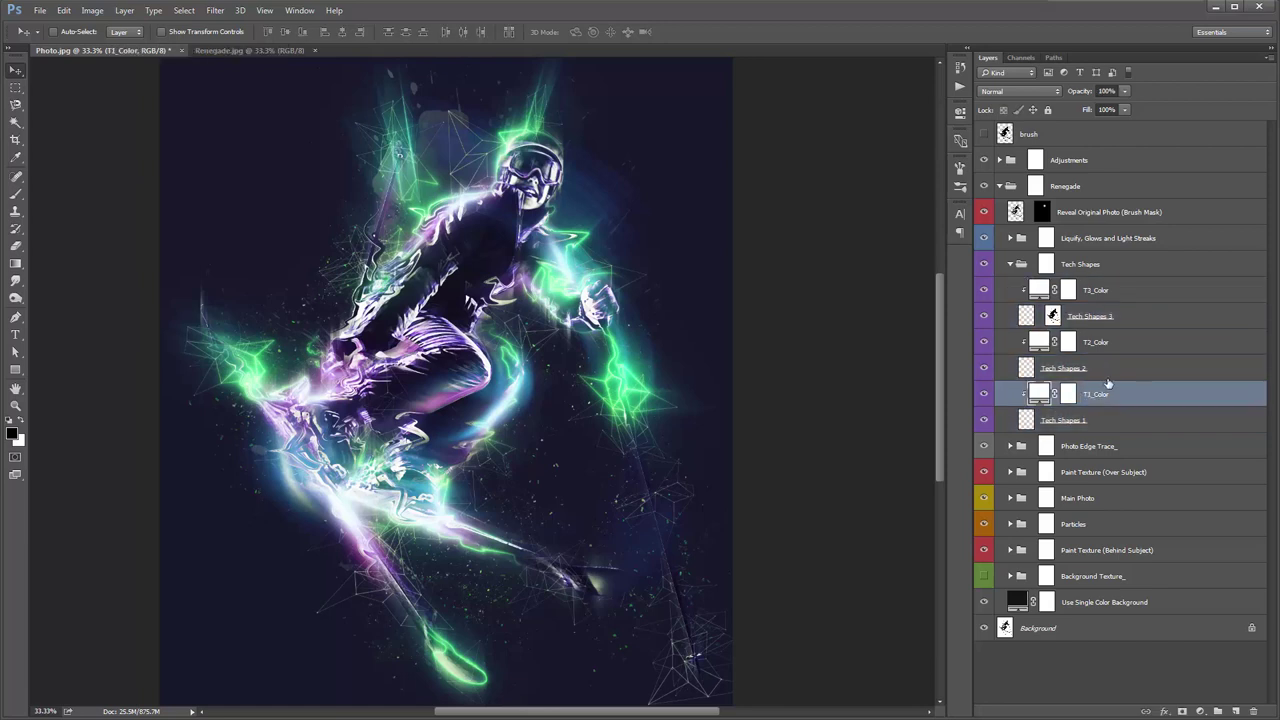
# Try bright green (06ff00) as the T3_Color fill for the tech shapes and collapse the Tech Shapes group
pyautogui.doubleClick(1037, 290)
pyautogui.moveTo(866, 228); pyautogui.dragTo(866, 215)
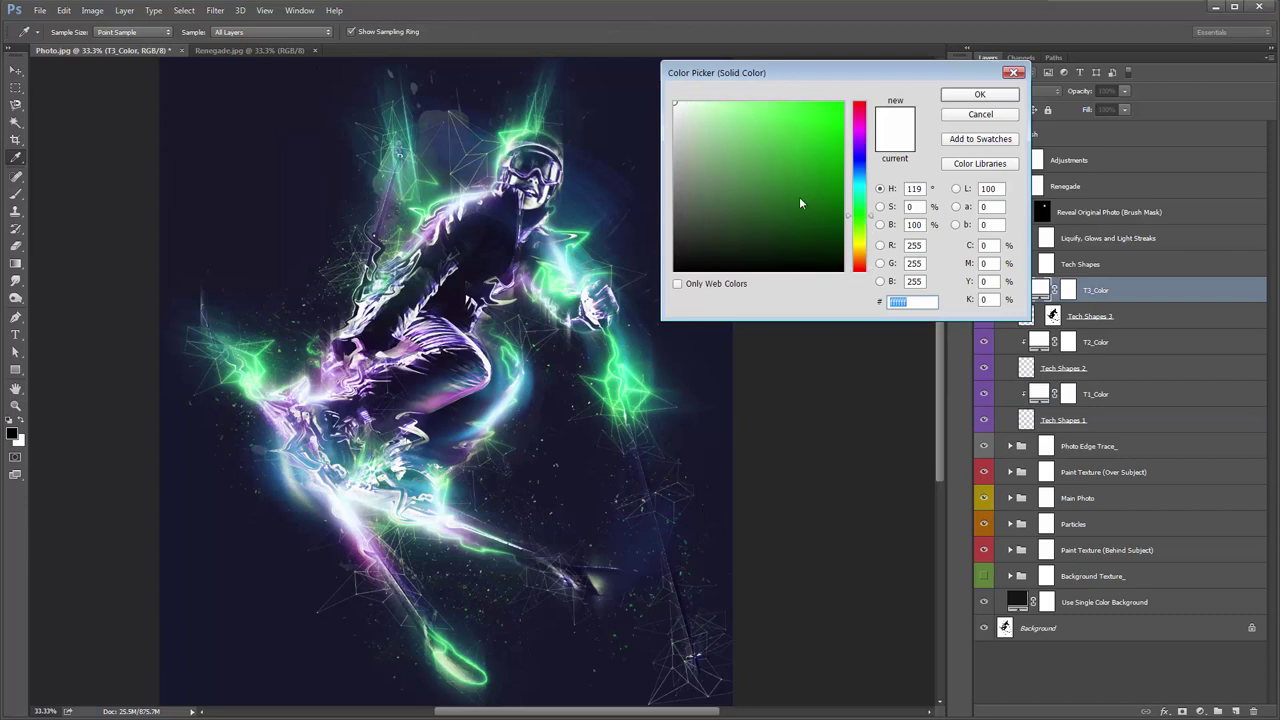
pyautogui.click(841, 103)
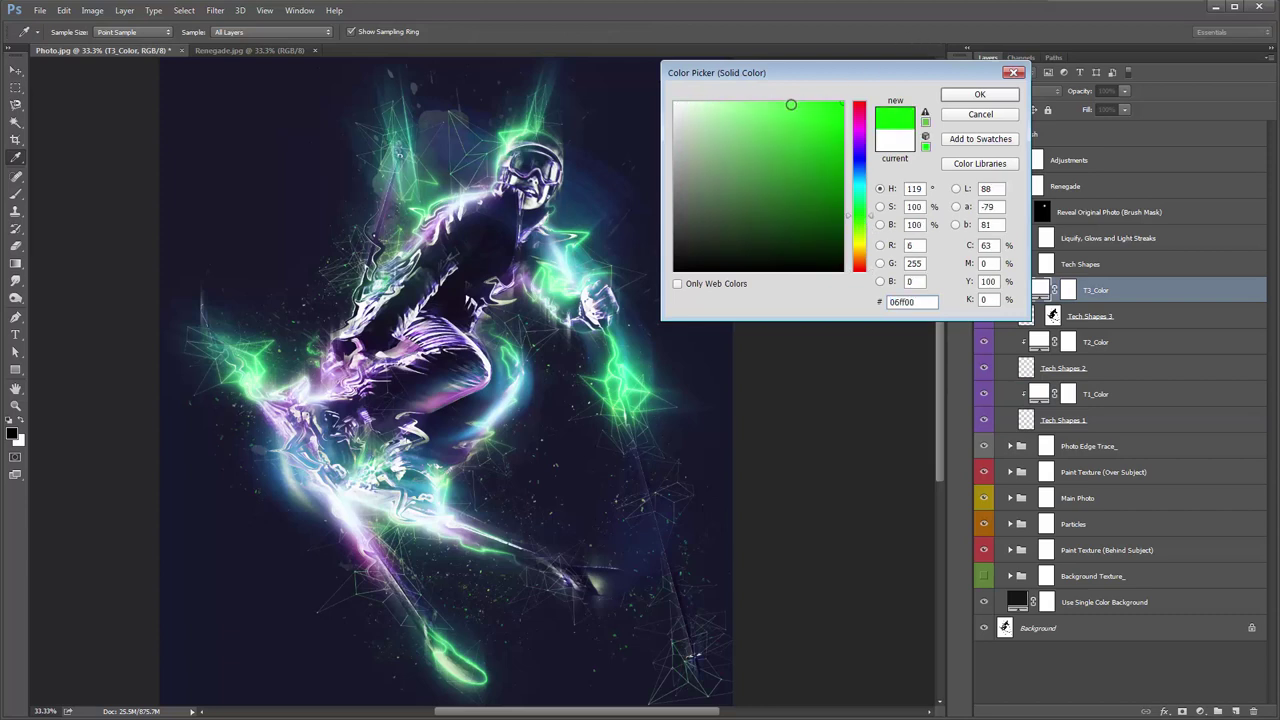
pyautogui.click(1005, 117)
pyautogui.click(1011, 266)
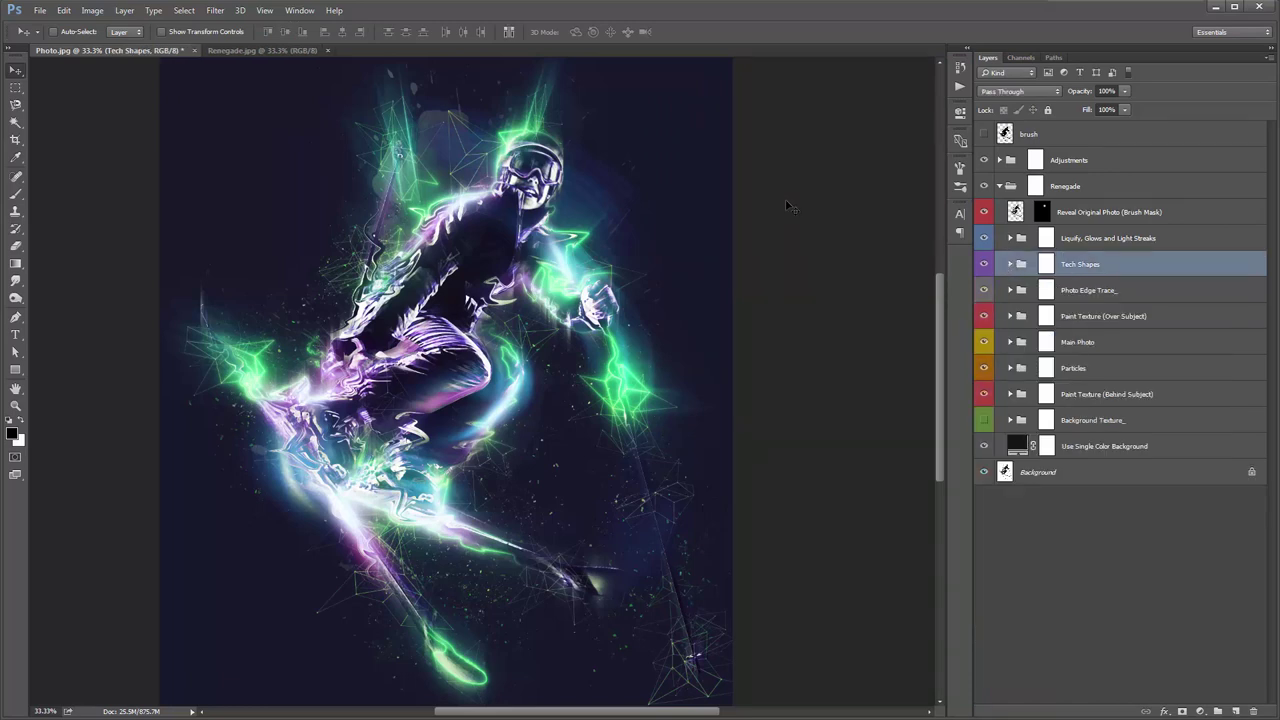
# Change the Use Single Color Background fill to white (ffffff)
pyautogui.doubleClick(1022, 450)
pyautogui.click(673, 98)
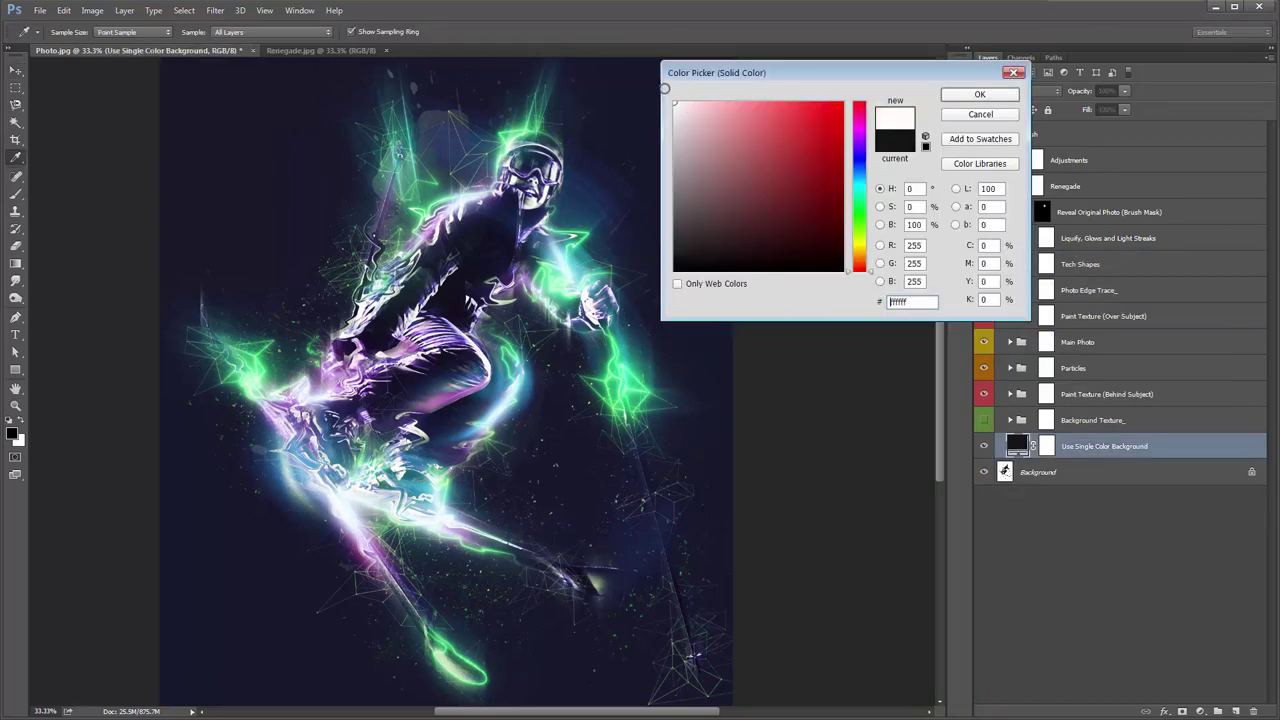
pyautogui.click(958, 97)
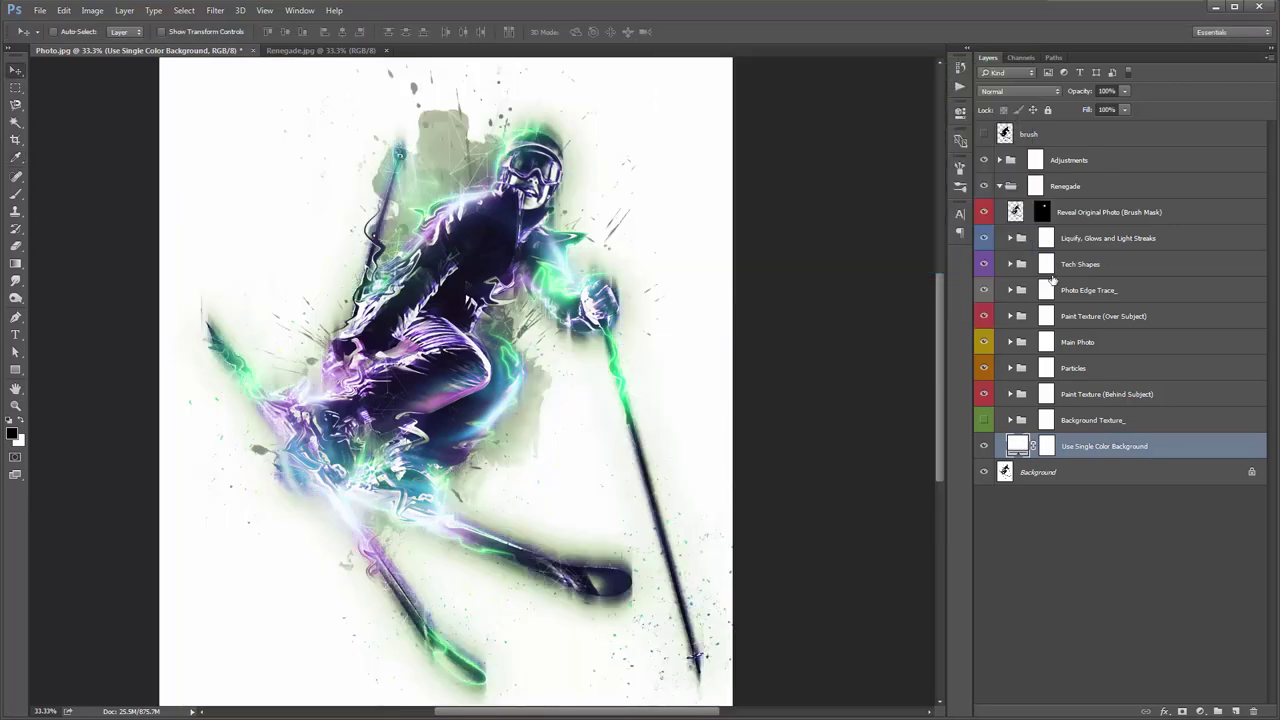
# Try black (000000) as the T3_Color fill in the Tech Shapes group and collapse the group
pyautogui.click(1090, 268)
pyautogui.click(1011, 264)
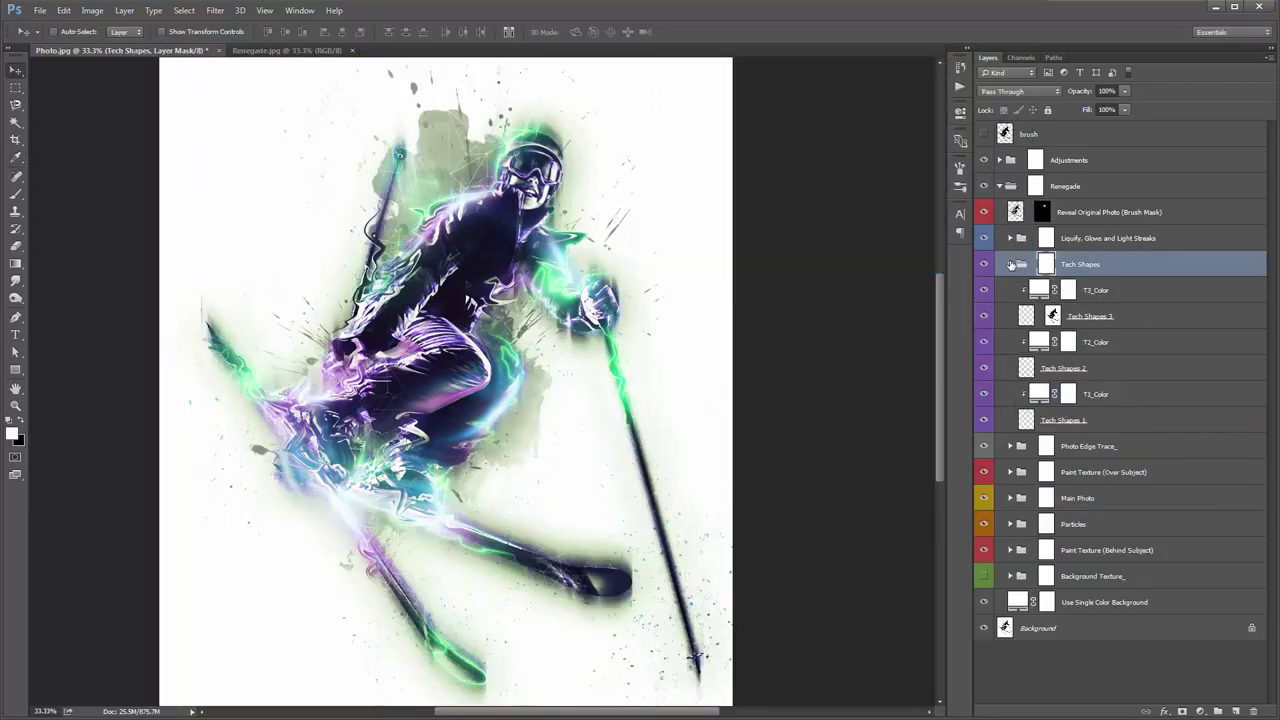
pyautogui.doubleClick(1038, 291)
pyautogui.write('000000')
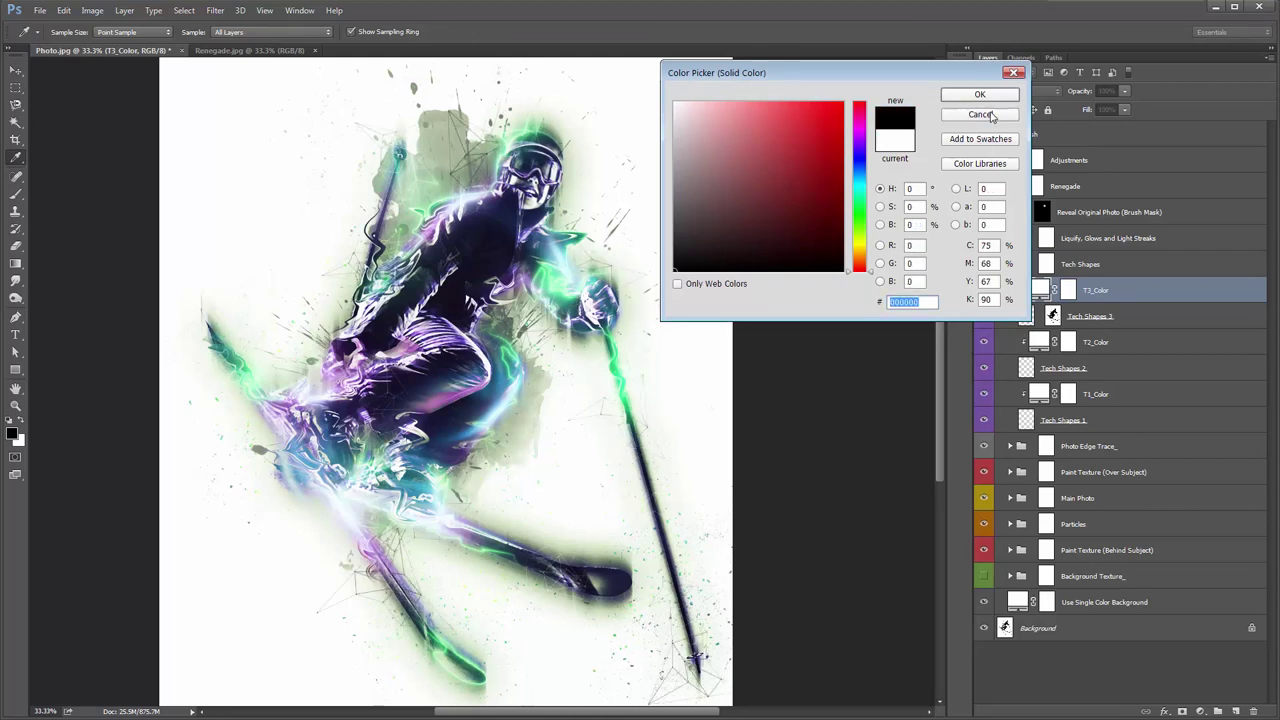
pyautogui.click(980, 114)
pyautogui.click(1011, 264)
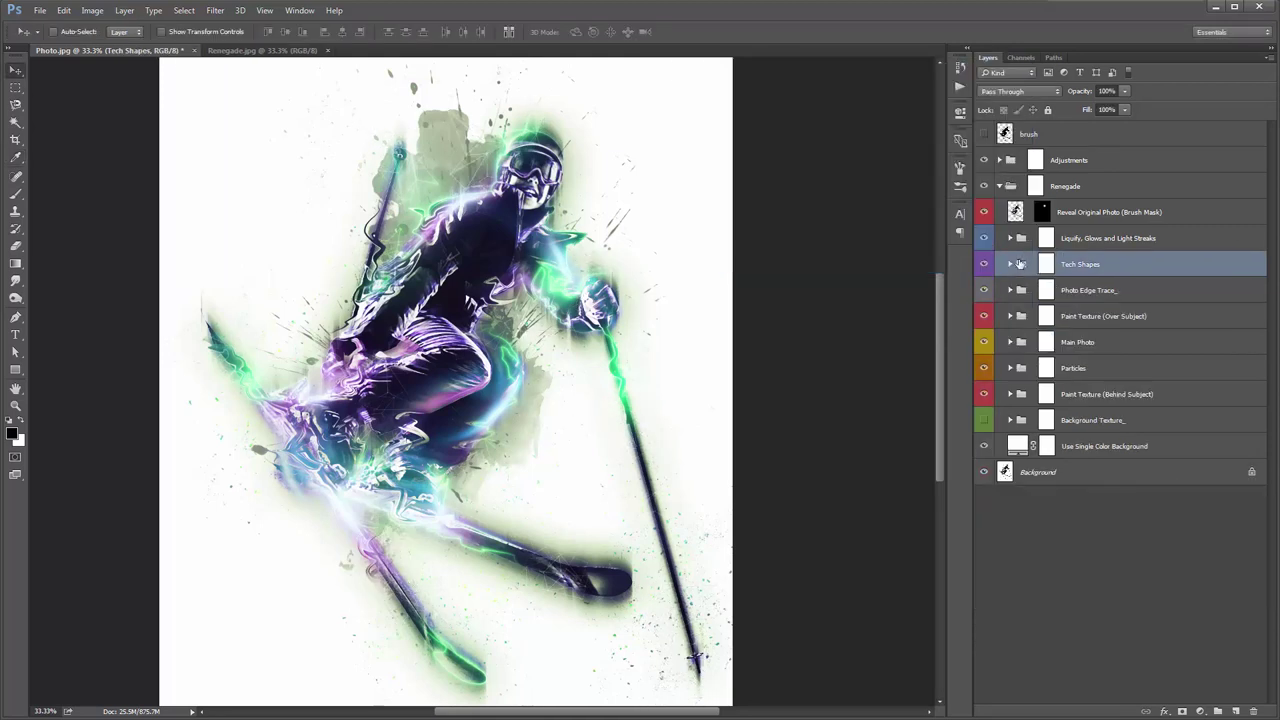
# Duplicate the Tech Shapes group, merge the copy into a single layer, hide the original group and invert the merged copy's colours
pyautogui.hotkey('ctrl', 'j')
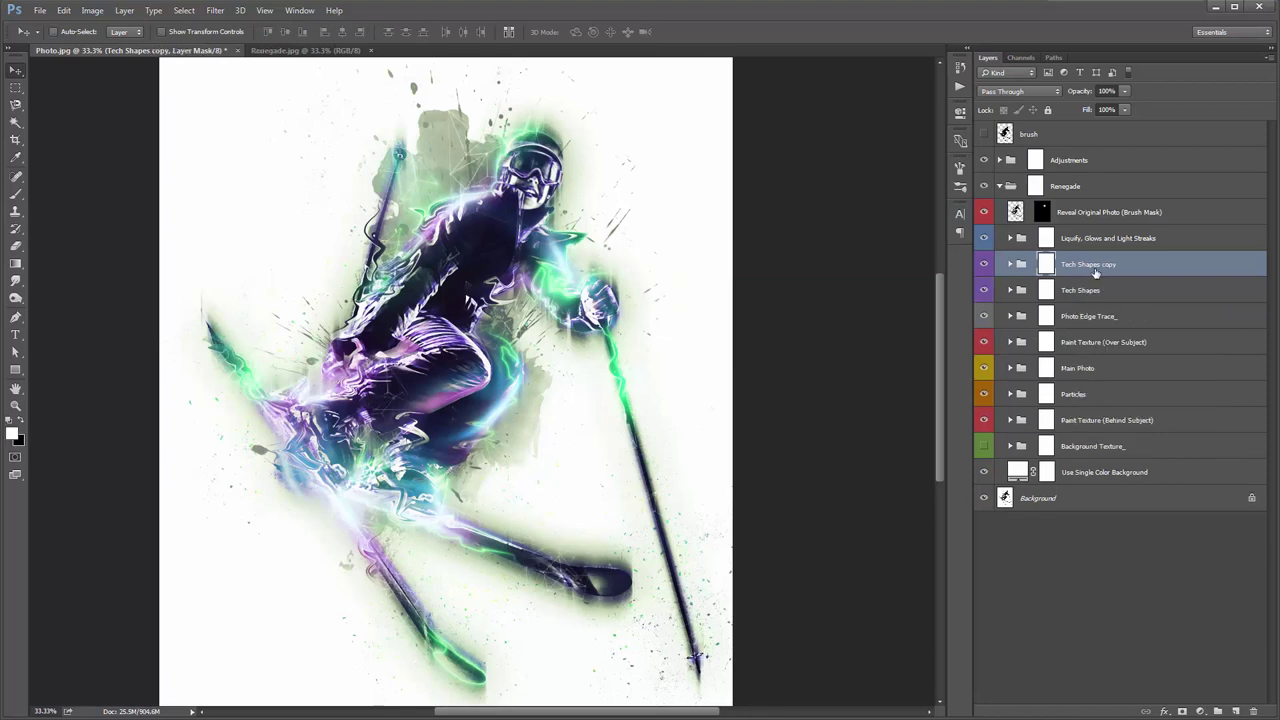
pyautogui.hotkey('ctrl', 'e')
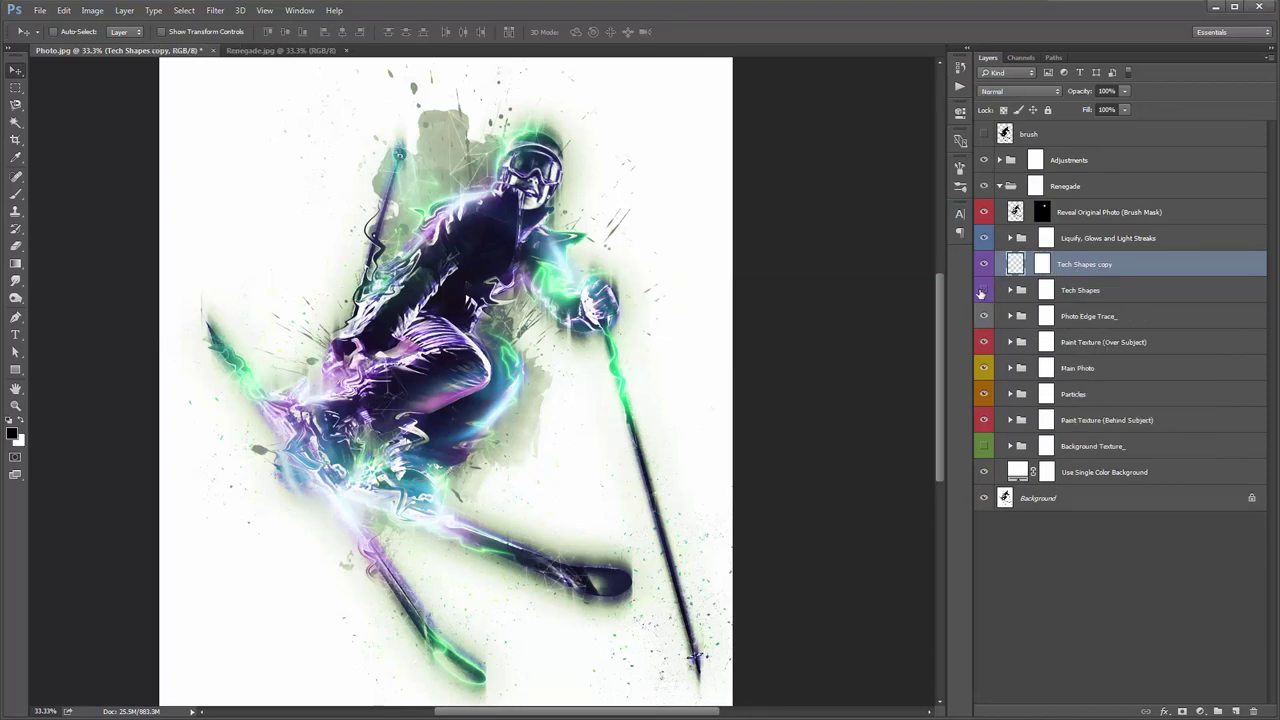
pyautogui.click(982, 291)
pyautogui.hotkey('ctrl', 'i')
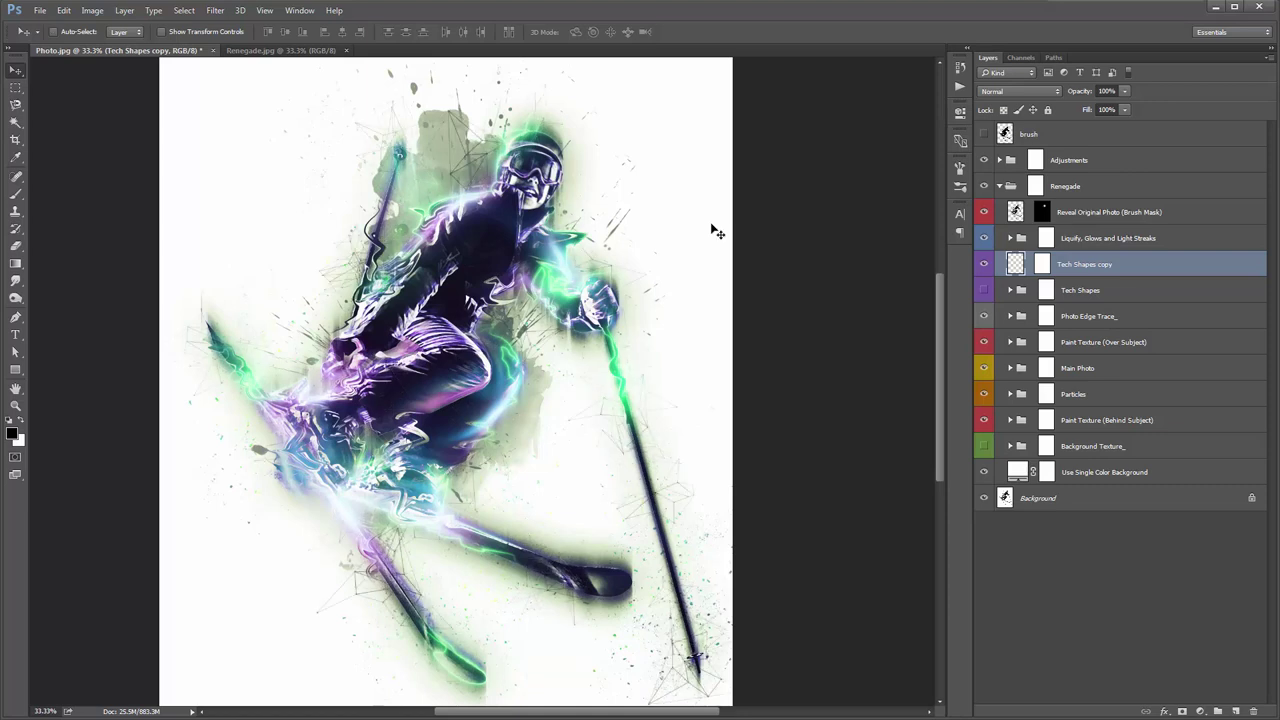
# Undo the inversion, merging and duplication of the Tech Shapes group
pyautogui.hotkey('ctrl', 'z')
pyautogui.hotkey('ctrl', 'z')
pyautogui.hotkey('ctrl', 'z')
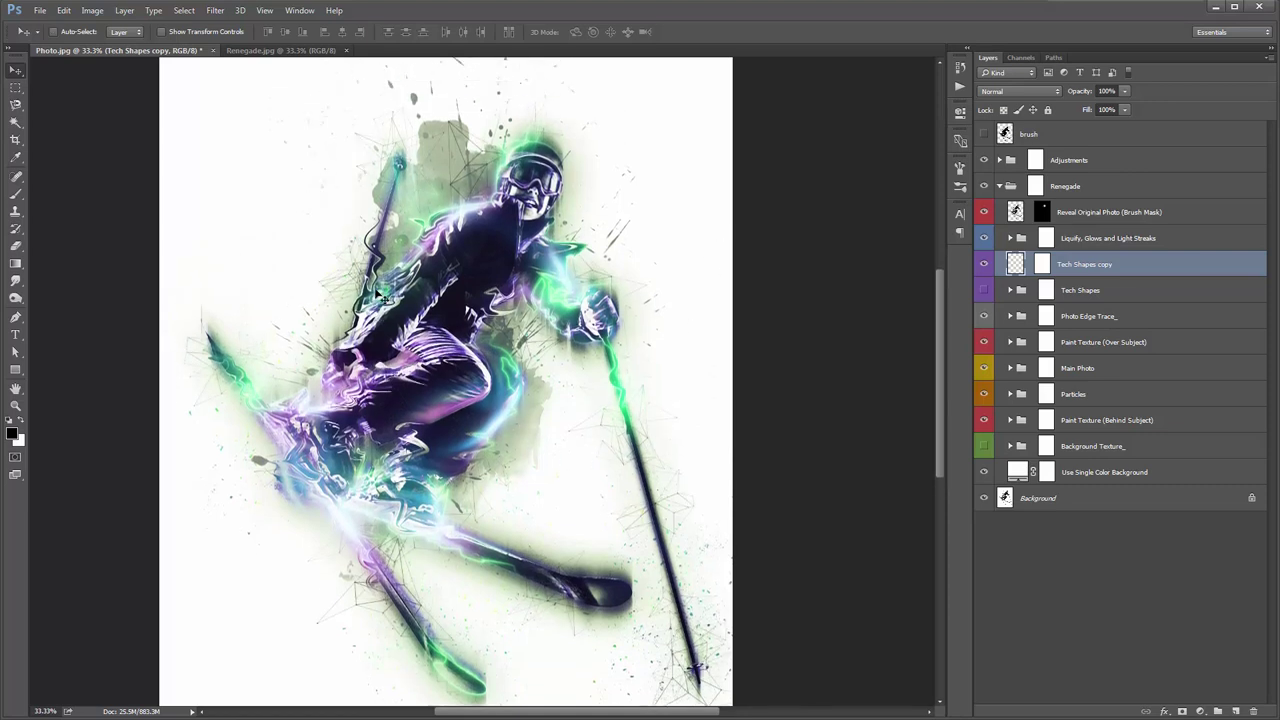
pyautogui.hotkey('ctrl', 'z')
pyautogui.hotkey('ctrl', 'z')
pyautogui.hotkey('ctrl', 'z')
pyautogui.hotkey('ctrl', 'z')
pyautogui.hotkey('ctrl', 'z')
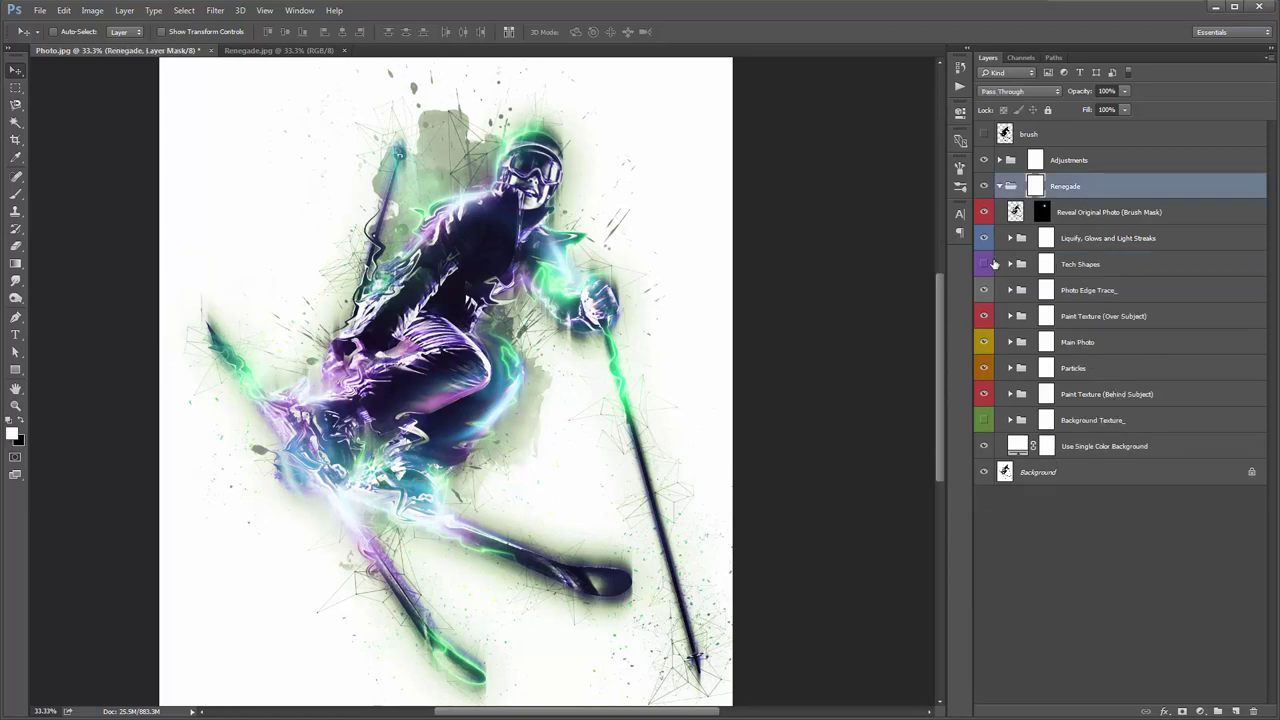
# Set the Use Single Color Background fill to dark grey (191919)
pyautogui.click(1145, 312)
pyautogui.click(1123, 299)
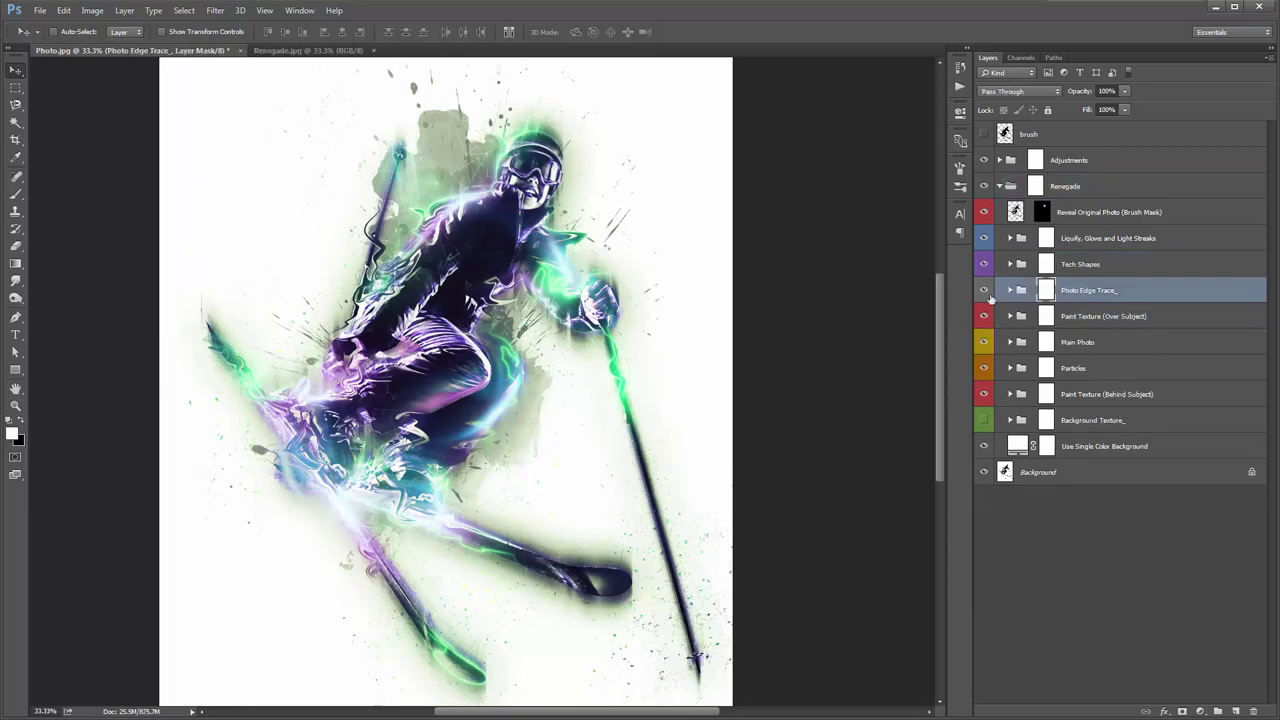
pyautogui.doubleClick(1017, 446)
pyautogui.write('191919')
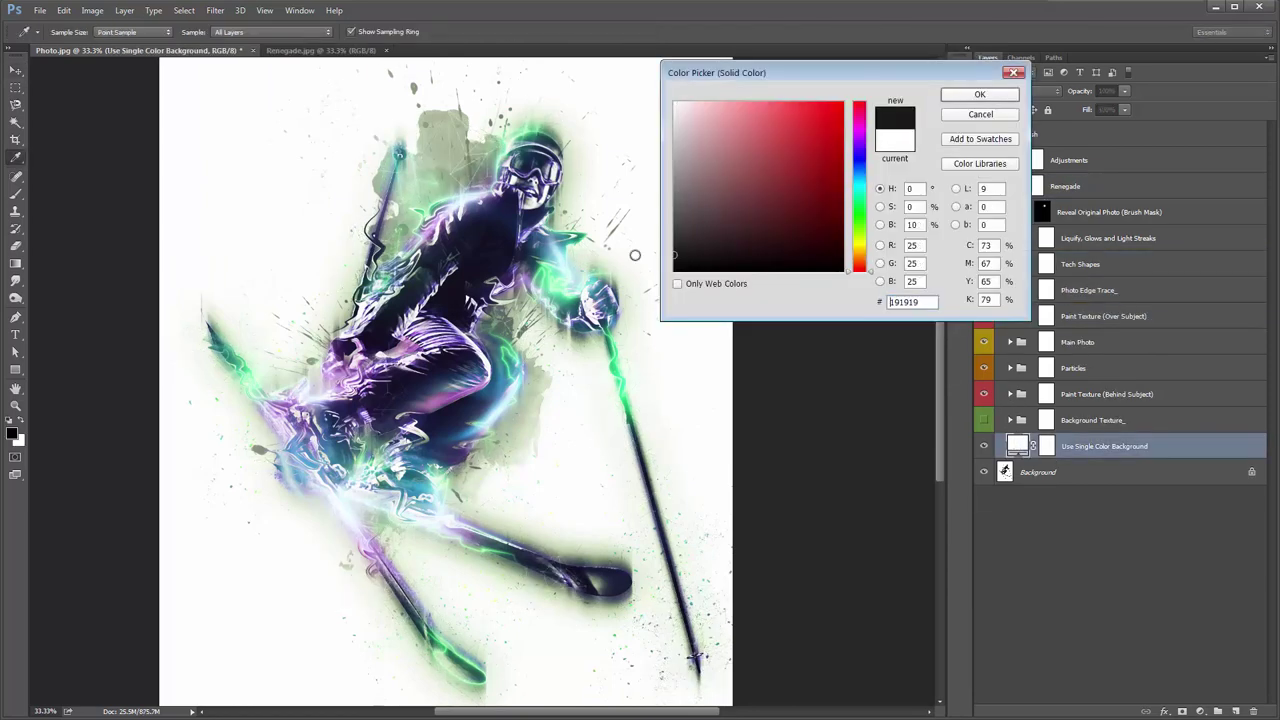
pyautogui.click(980, 95)
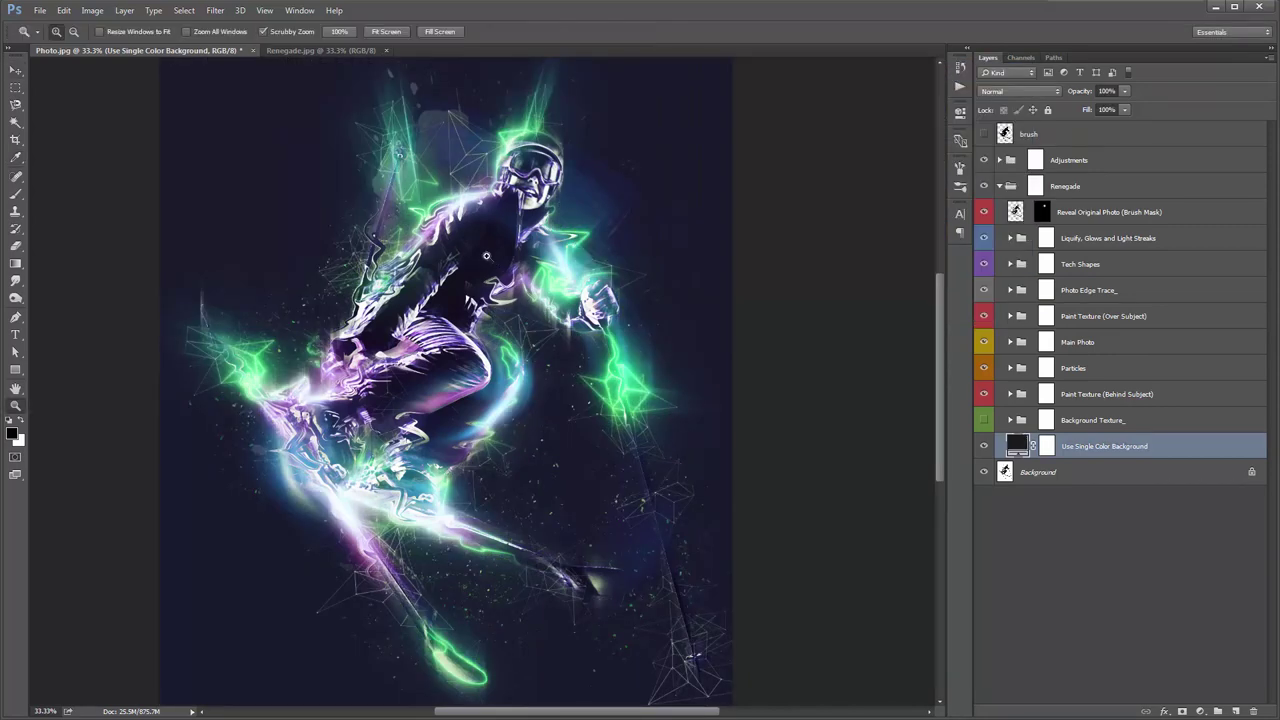
# Select the Photo Edge Trace_ group and toggle its visibility to compare its effect on the skier up close
pyautogui.scroll(1, 486, 256)
pyautogui.scroll(1, 486, 256)
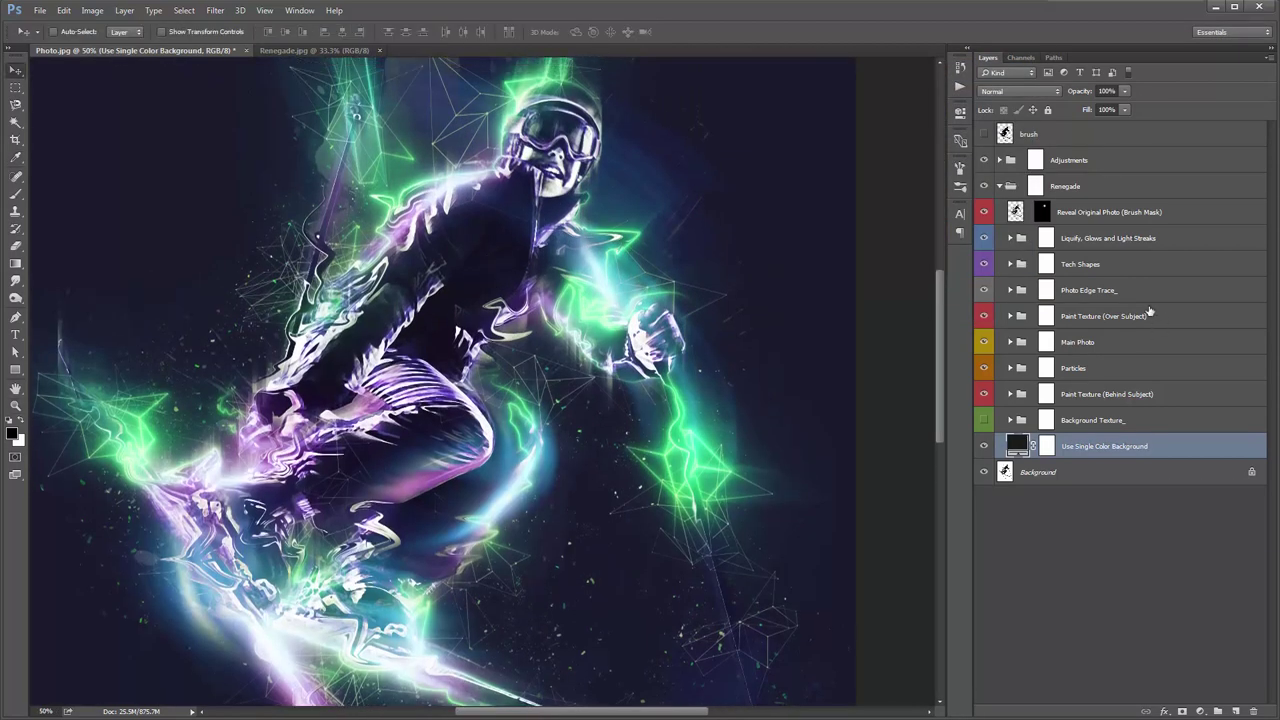
pyautogui.click(1102, 318)
pyautogui.click(1097, 299)
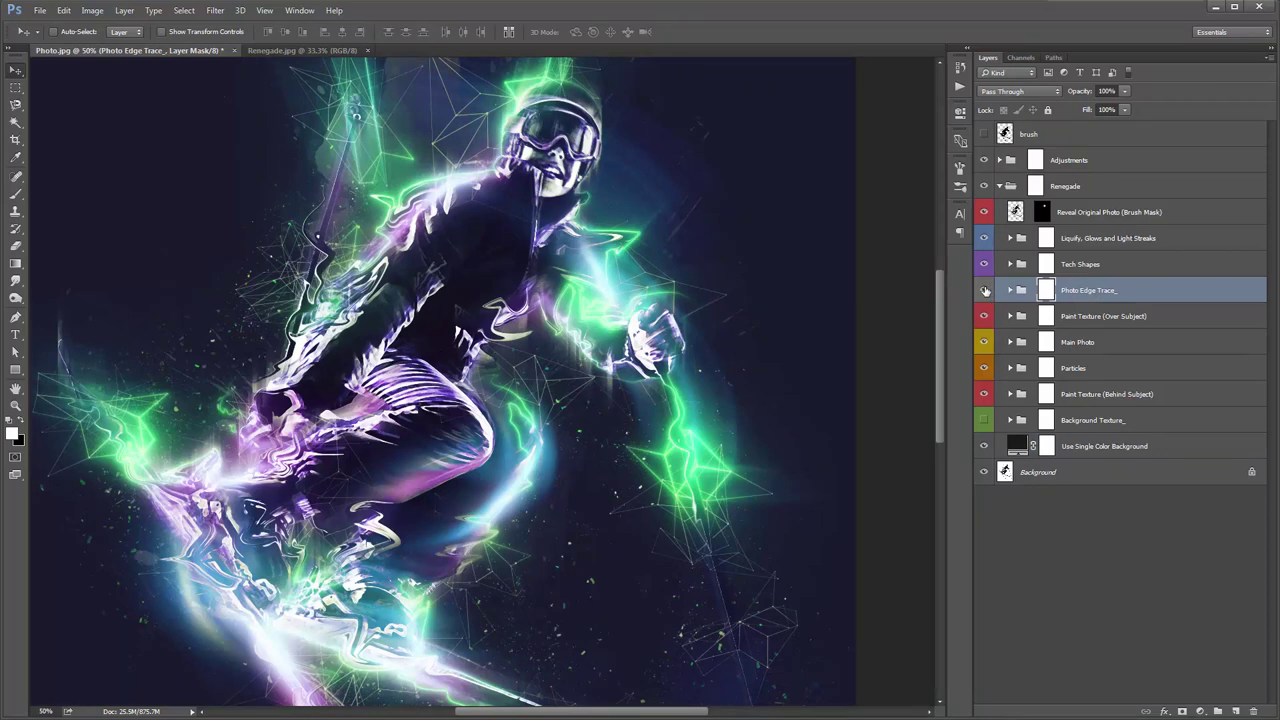
pyautogui.click(985, 290)
pyautogui.click(985, 290)
pyautogui.click(985, 290)
pyautogui.click(985, 290)
# Expand the Photo Edge Trace_ group, inspect both trace layers, and hide and reshow Photo Edge Trace_1 to examine its effect
pyautogui.click(1011, 292)
pyautogui.click(1124, 344)
pyautogui.keyDown('ctrl'); pyautogui.click(1168, 398); pyautogui.keyUp('ctrl')
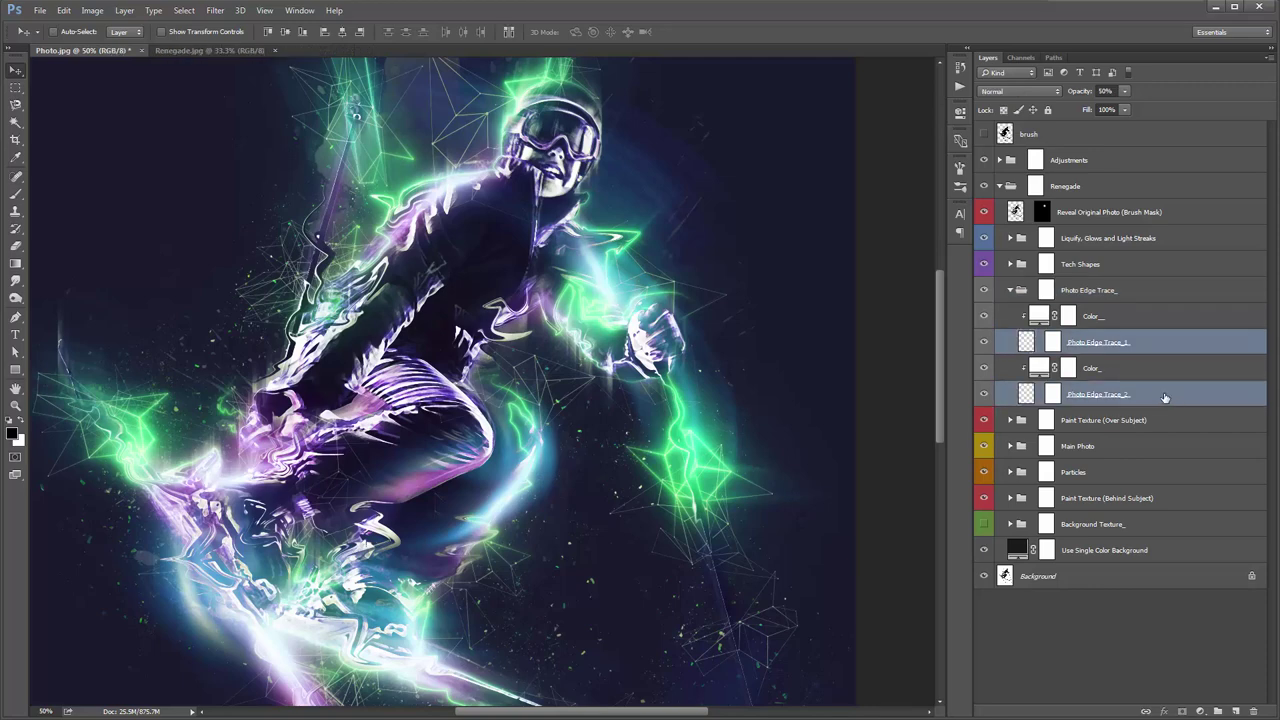
pyautogui.click(1127, 347)
pyautogui.click(986, 341)
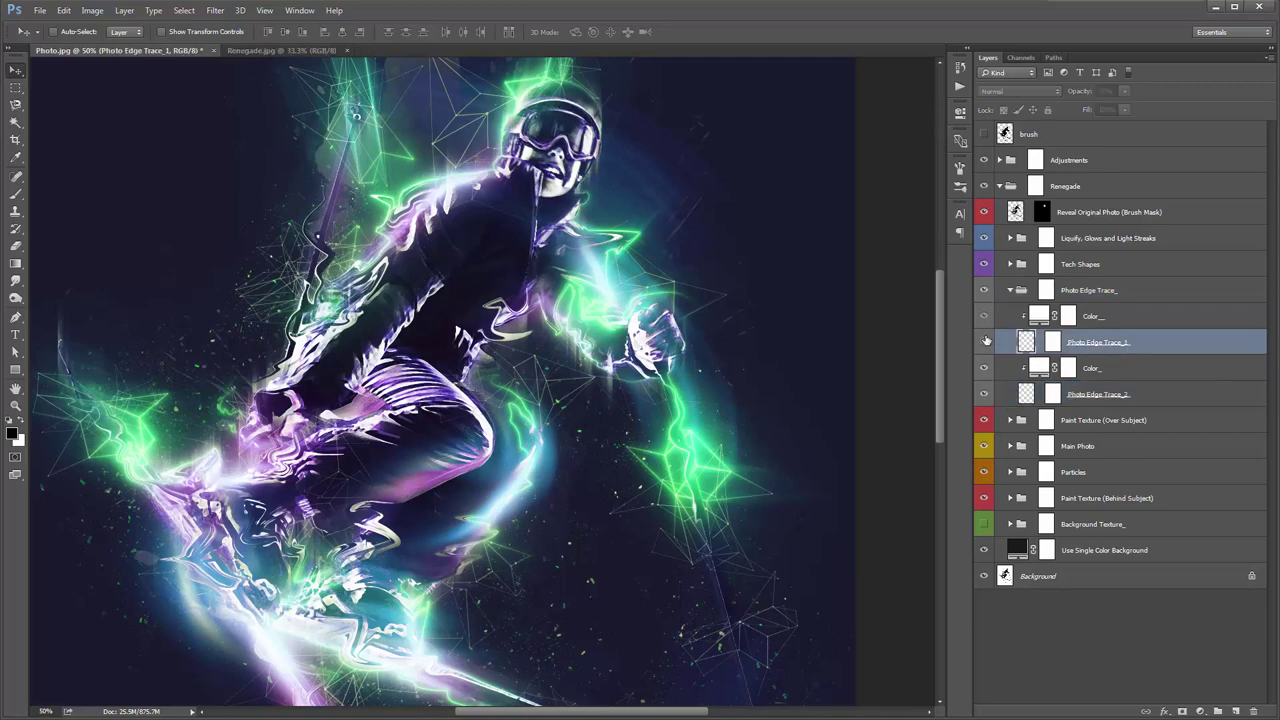
pyautogui.click(986, 341)
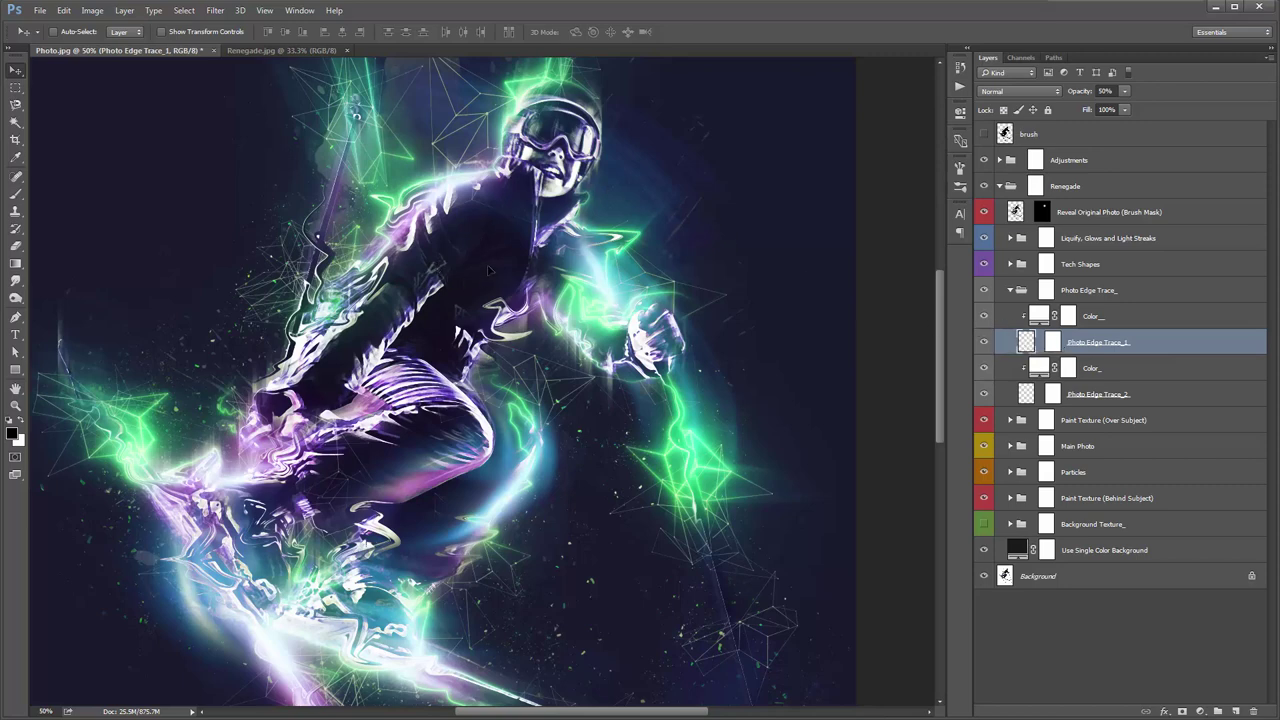
# Try shifting the Photo Edge Trace_1 layer slightly to the right and compare with the finished Renegade.jpg artwork
pyautogui.moveTo(489, 270)
pyautogui.mouseDown()
pyautogui.moveTo(508, 283)
pyautogui.moveTo(500, 271)
pyautogui.mouseUp()
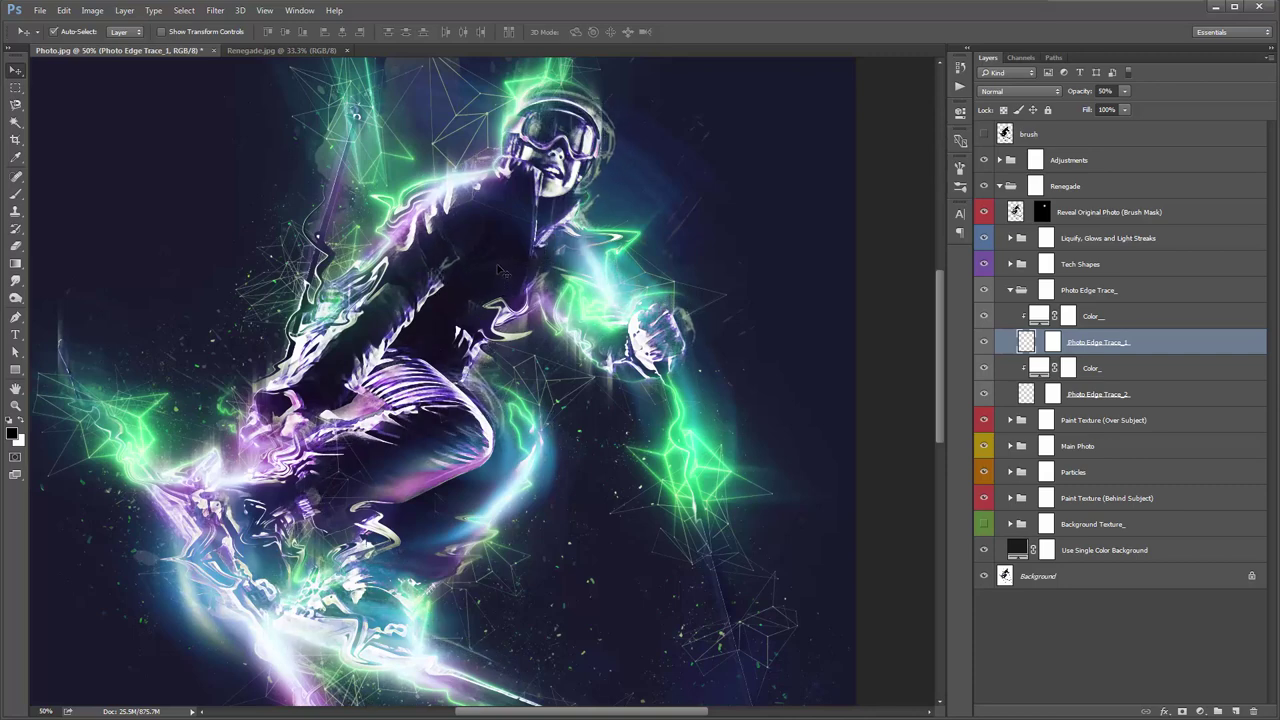
pyautogui.click(236, 50)
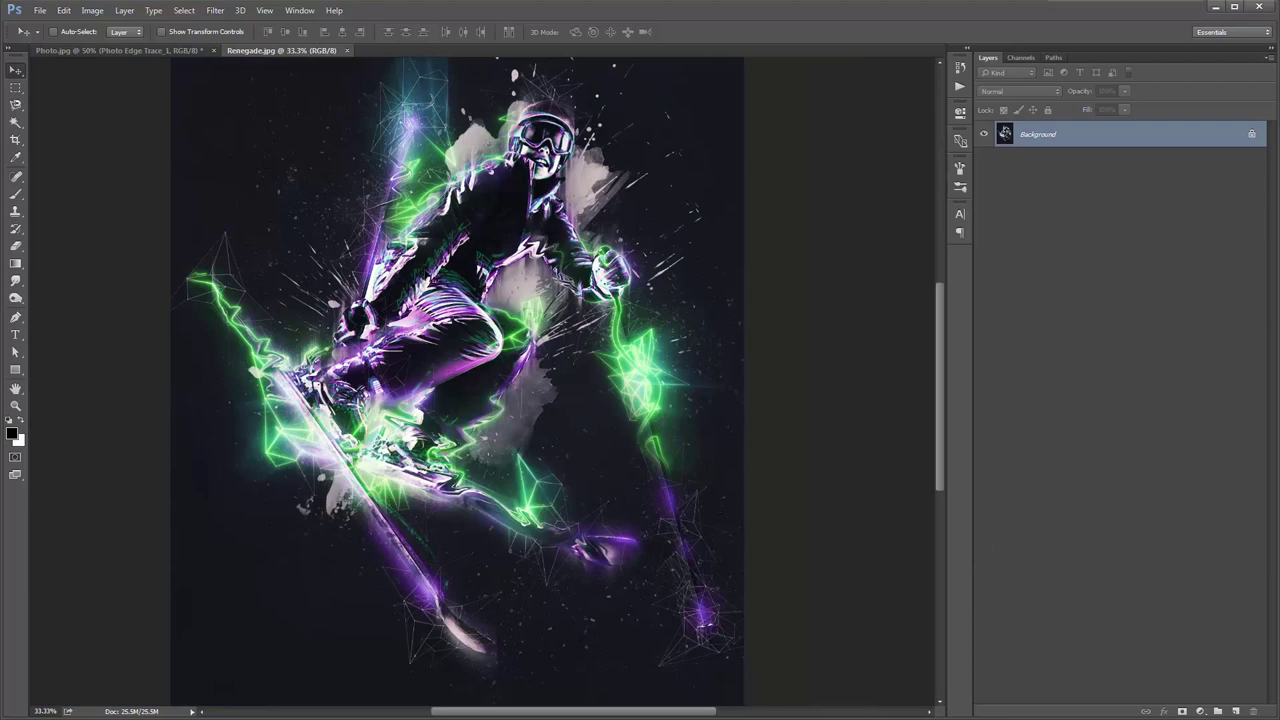
pyautogui.click(130, 50)
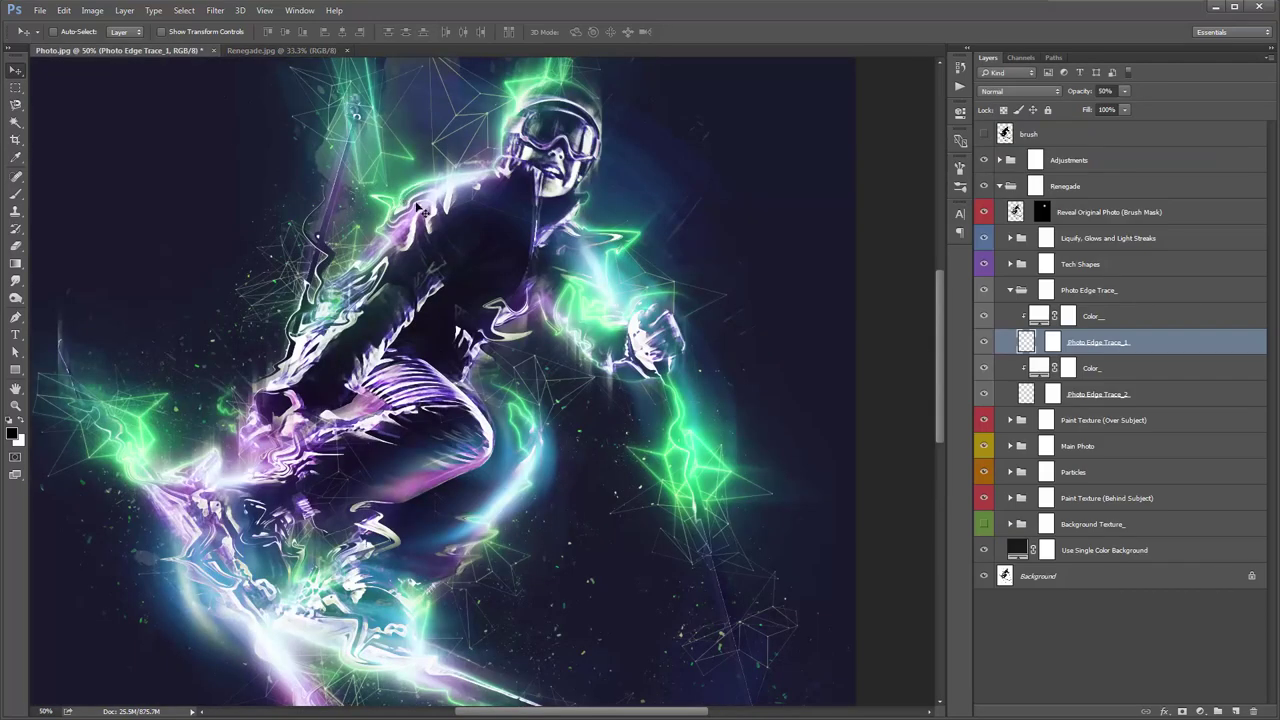
# Set the Color__ fill above Photo Edge Trace_1 to bright green (0cff00)
pyautogui.doubleClick(1043, 318)
pyautogui.click(858, 215)
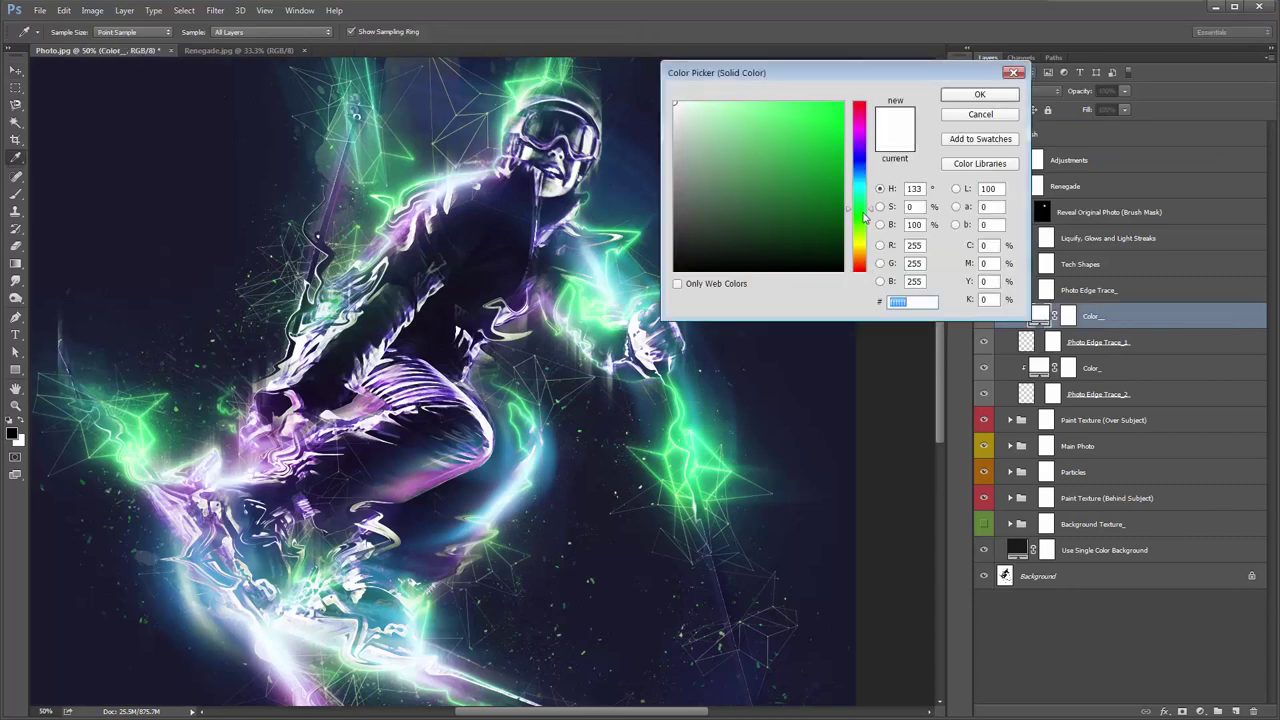
pyautogui.moveTo(811, 195); pyautogui.dragTo(844, 101)
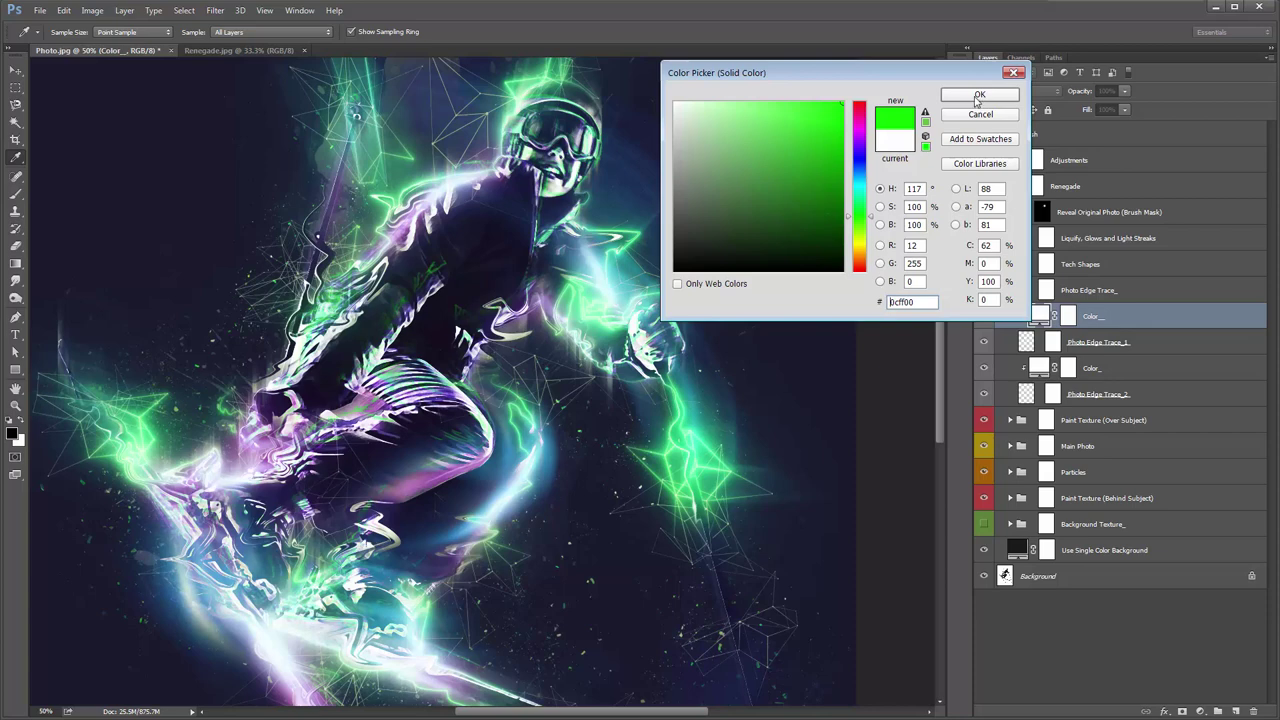
pyautogui.click(978, 95)
# Set the Color_ fill above Photo Edge Trace_2 to magenta-purple (ea00ff)
pyautogui.doubleClick(1040, 368)
pyautogui.click(858, 144)
pyautogui.moveTo(835, 108)
pyautogui.mouseDown()
pyautogui.moveTo(869, 66)
pyautogui.moveTo(843, 100)
pyautogui.mouseUp()
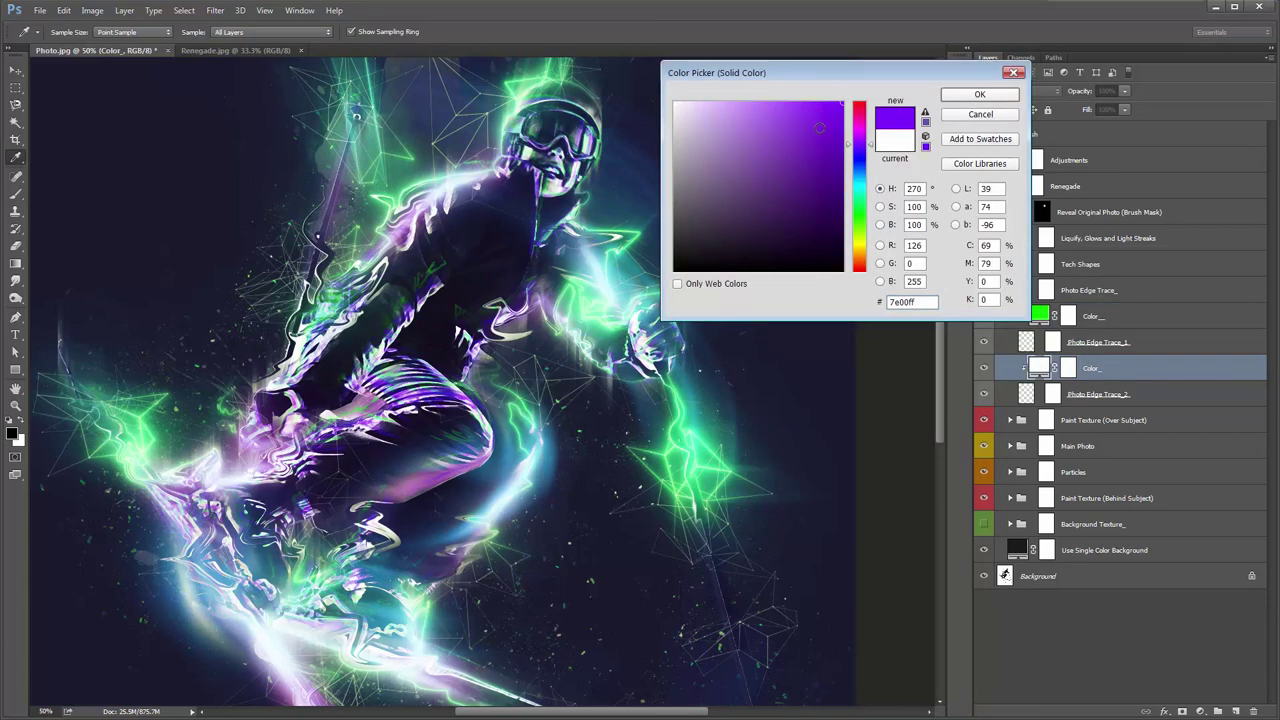
pyautogui.moveTo(862, 150); pyautogui.dragTo(860, 138)
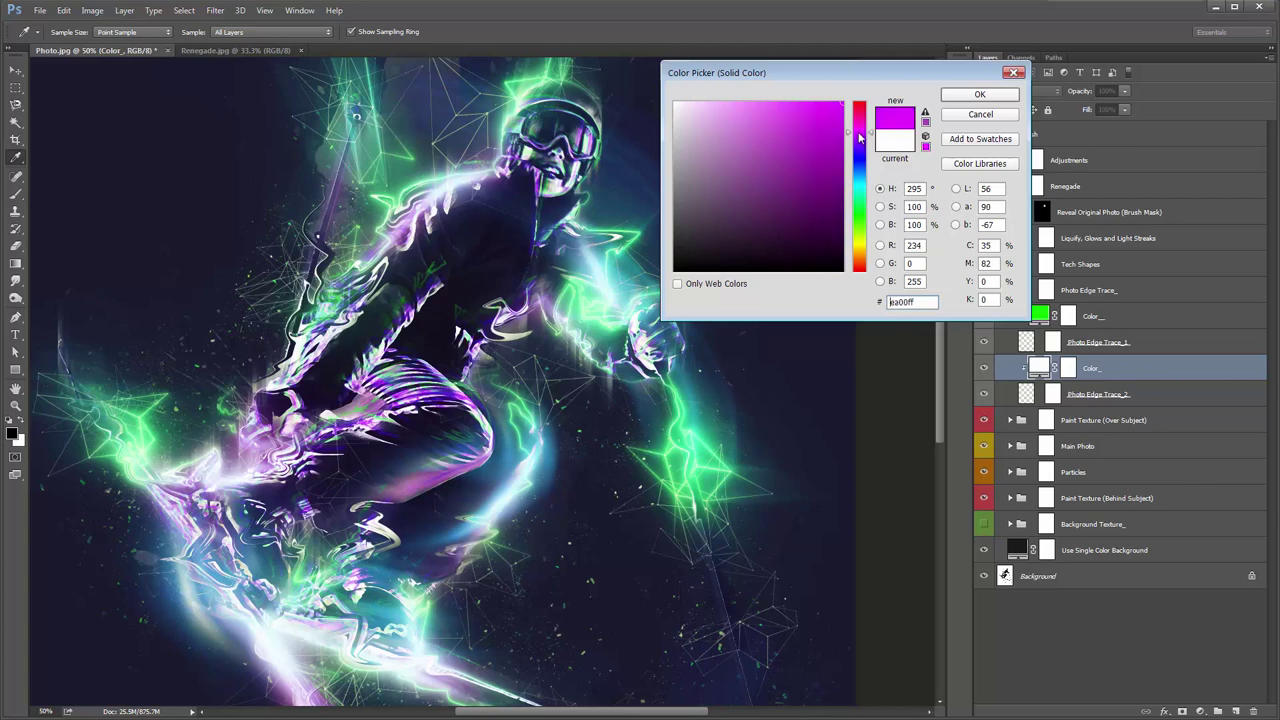
pyautogui.click(979, 95)
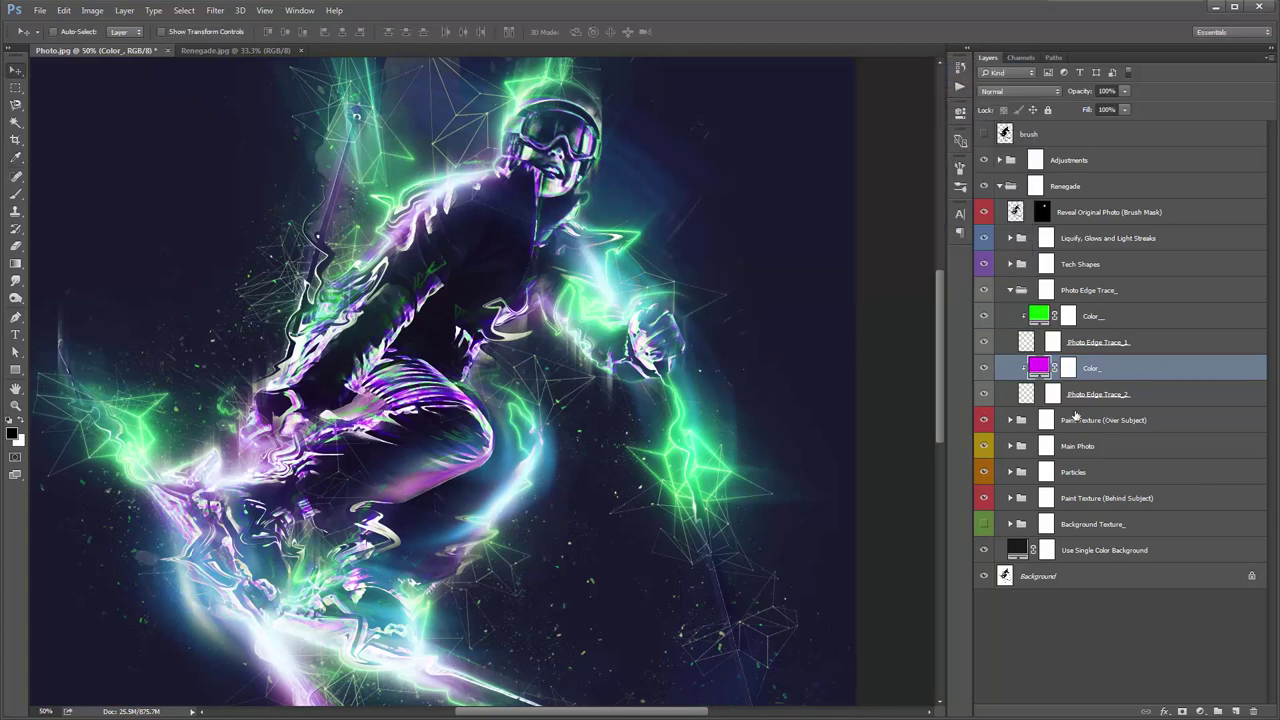
# Select the Photo Edge Trace_2 layer, then collapse the Photo Edge Trace_ group
pyautogui.click(1030, 394)
pyautogui.moveTo(557, 295); pyautogui.dragTo(558, 301)
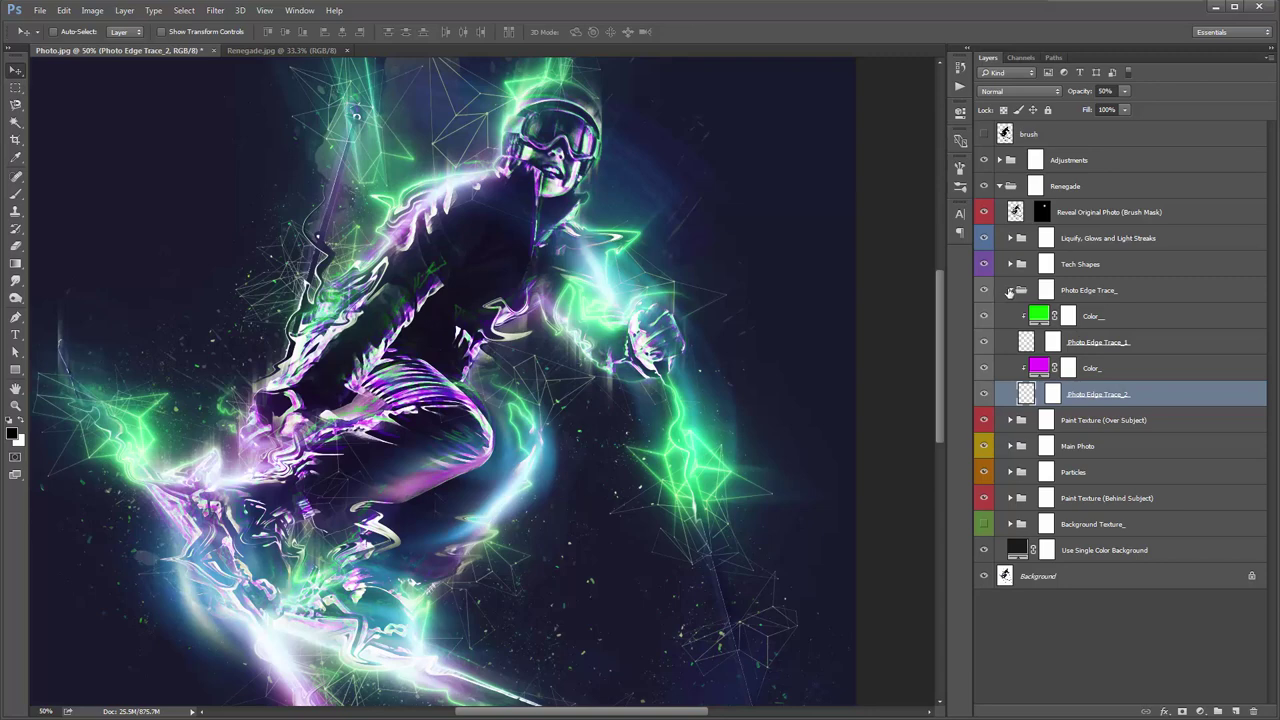
pyautogui.click(1009, 291)
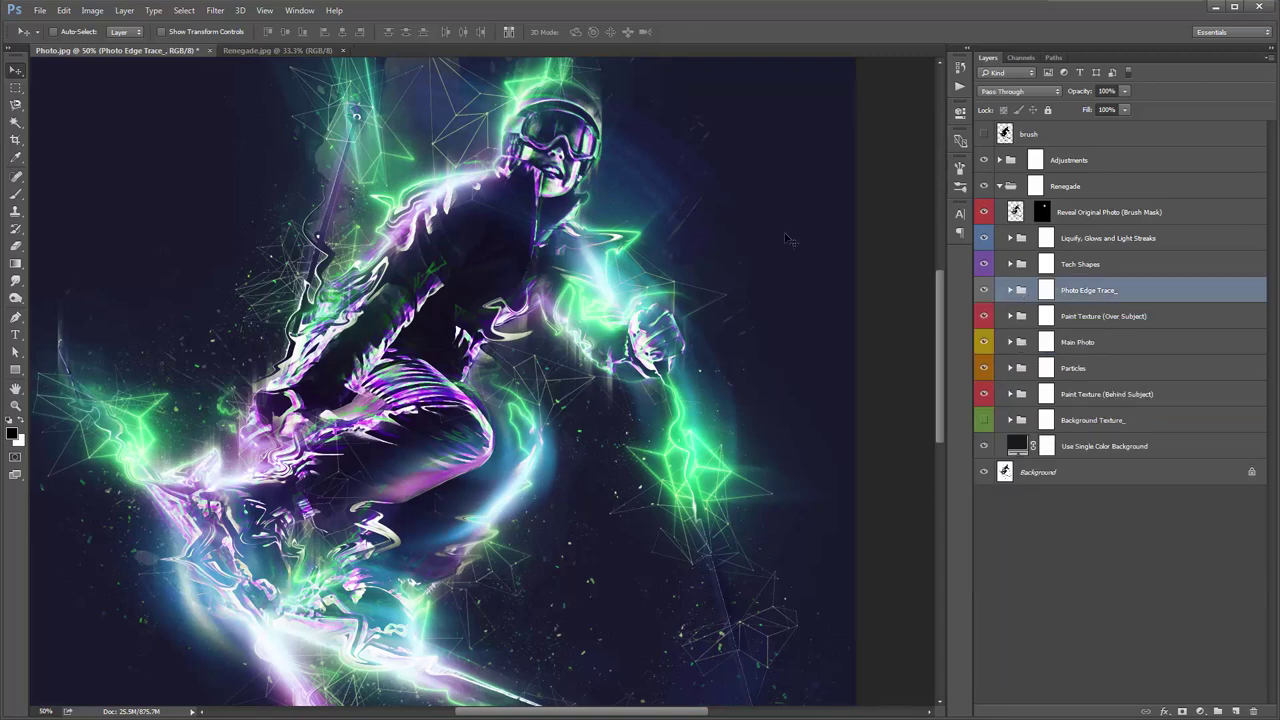
# Expand the Paint Texture (Over Subject) group and select its Paint Texture_ layer
pyautogui.click(1103, 318)
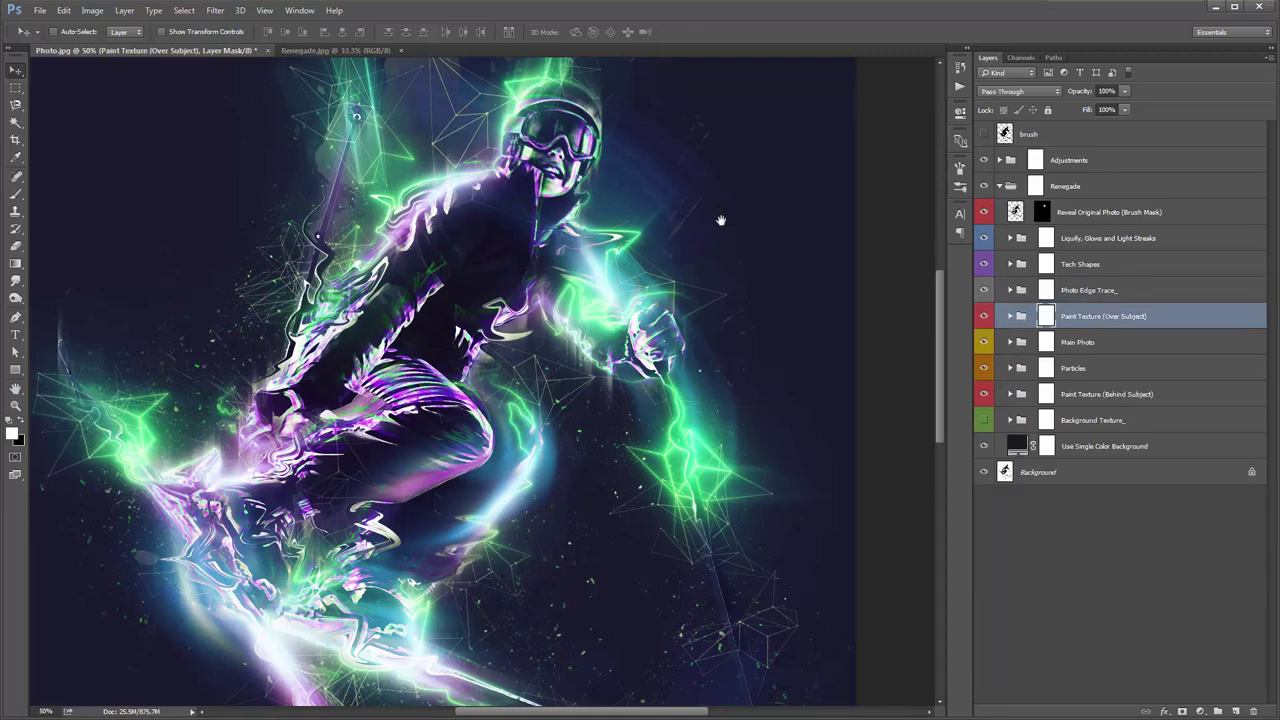
pyautogui.moveTo(720, 219); pyautogui.dragTo(758, 234)
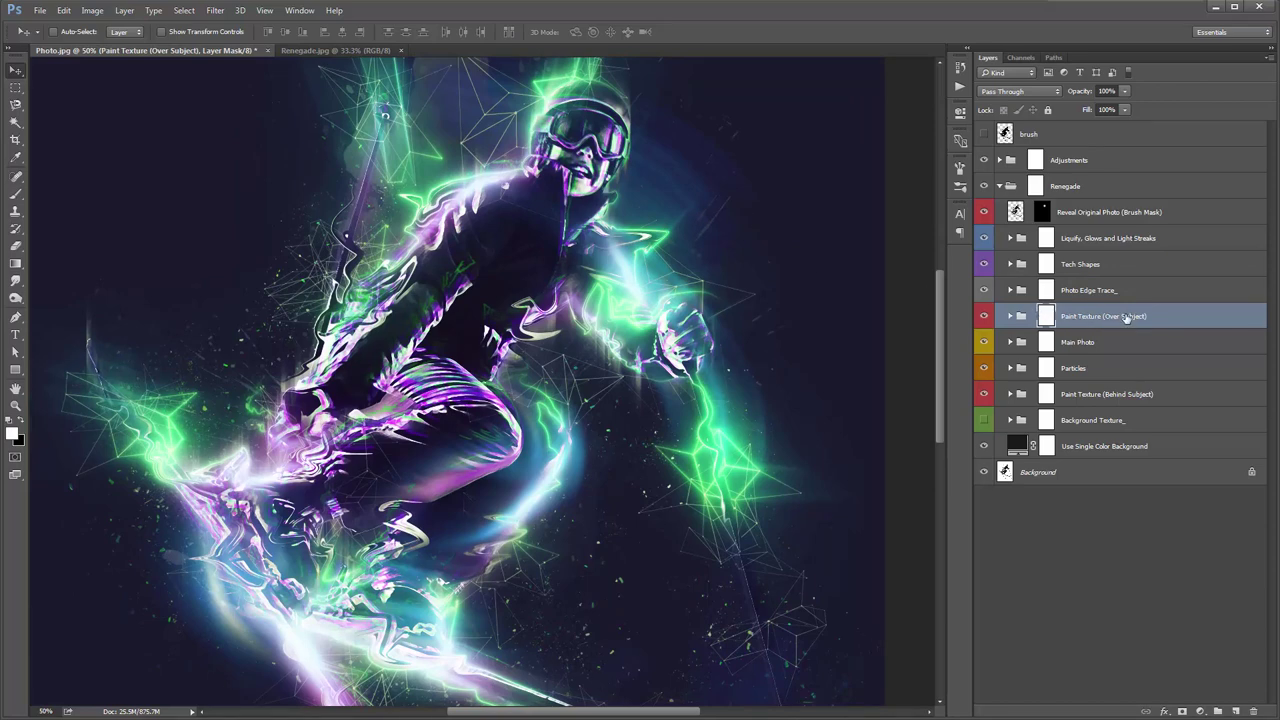
pyautogui.hotkey('ctrl', '-')
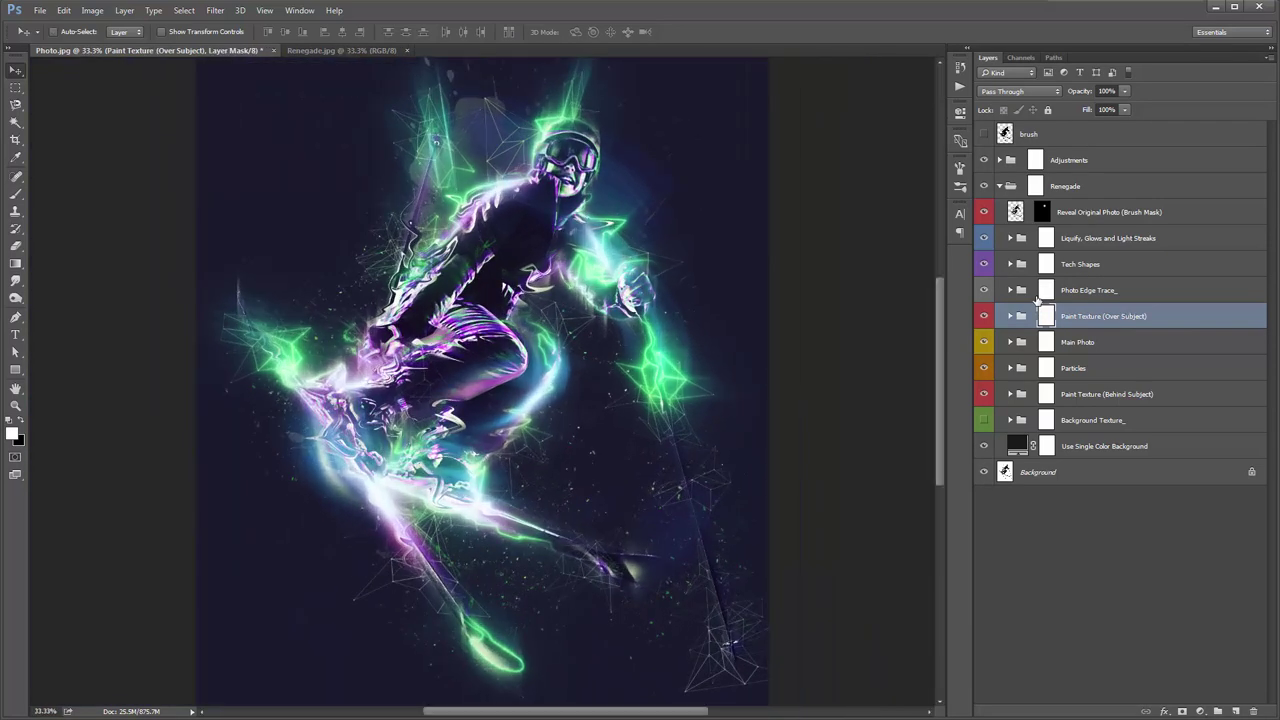
pyautogui.click(1010, 316)
pyautogui.click(1098, 366)
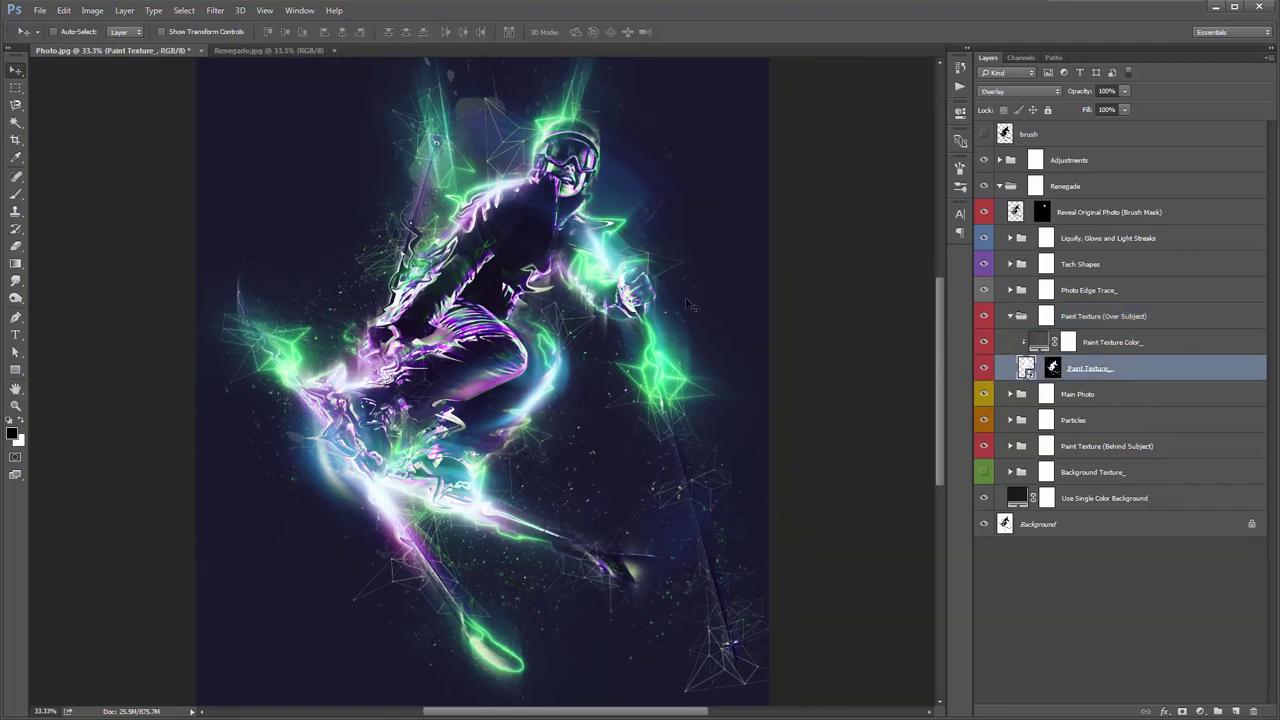
pyautogui.moveTo(682, 294)
pyautogui.mouseDown()
pyautogui.moveTo(658, 292)
pyautogui.moveTo(670, 314)
pyautogui.mouseUp()
# Set the Paint Texture Color_ fill layer over the subject to red, ff0000
pyautogui.doubleClick(1042, 345)
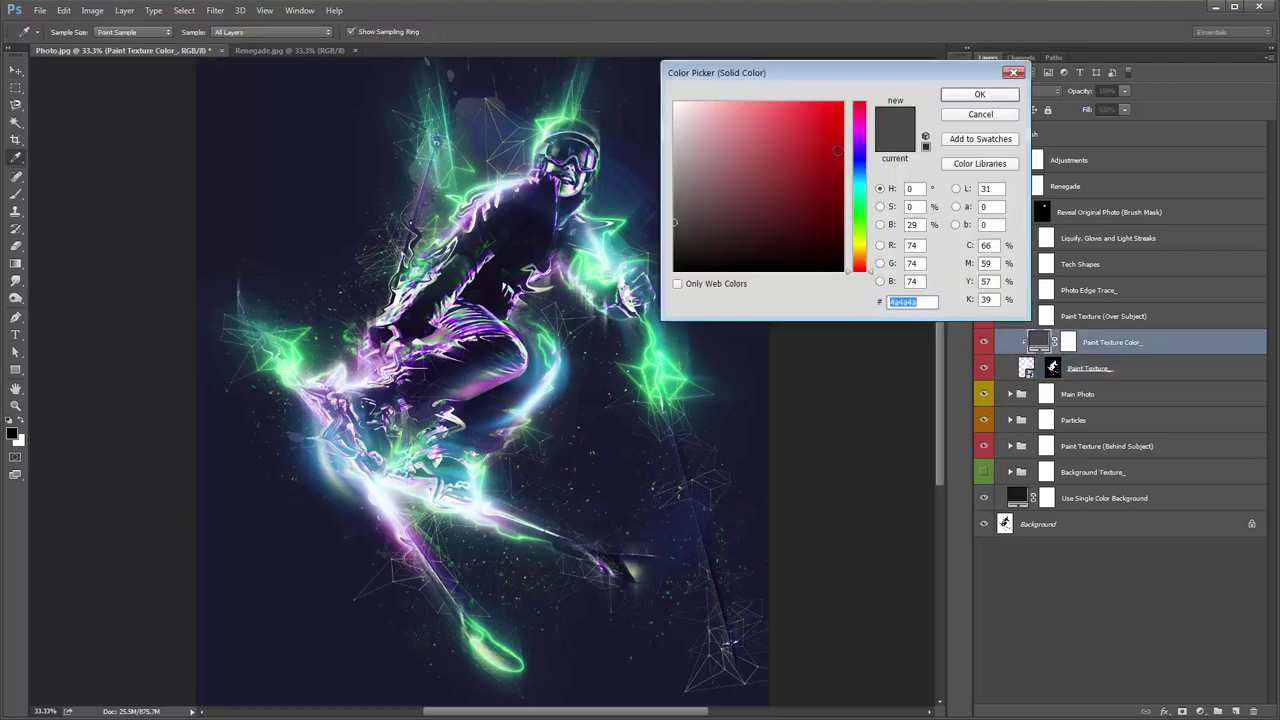
pyautogui.write('ff0000')
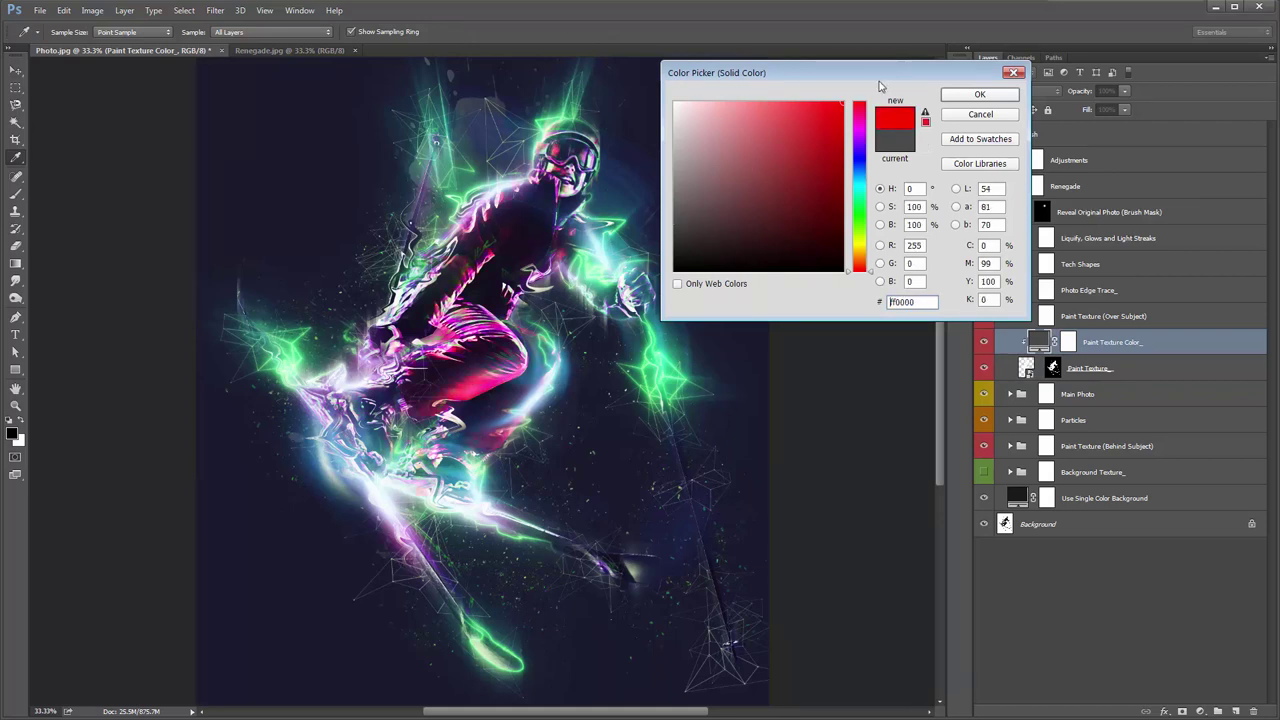
pyautogui.click(980, 94)
pyautogui.click(1040, 366)
pyautogui.moveTo(657, 320); pyautogui.dragTo(590, 314)
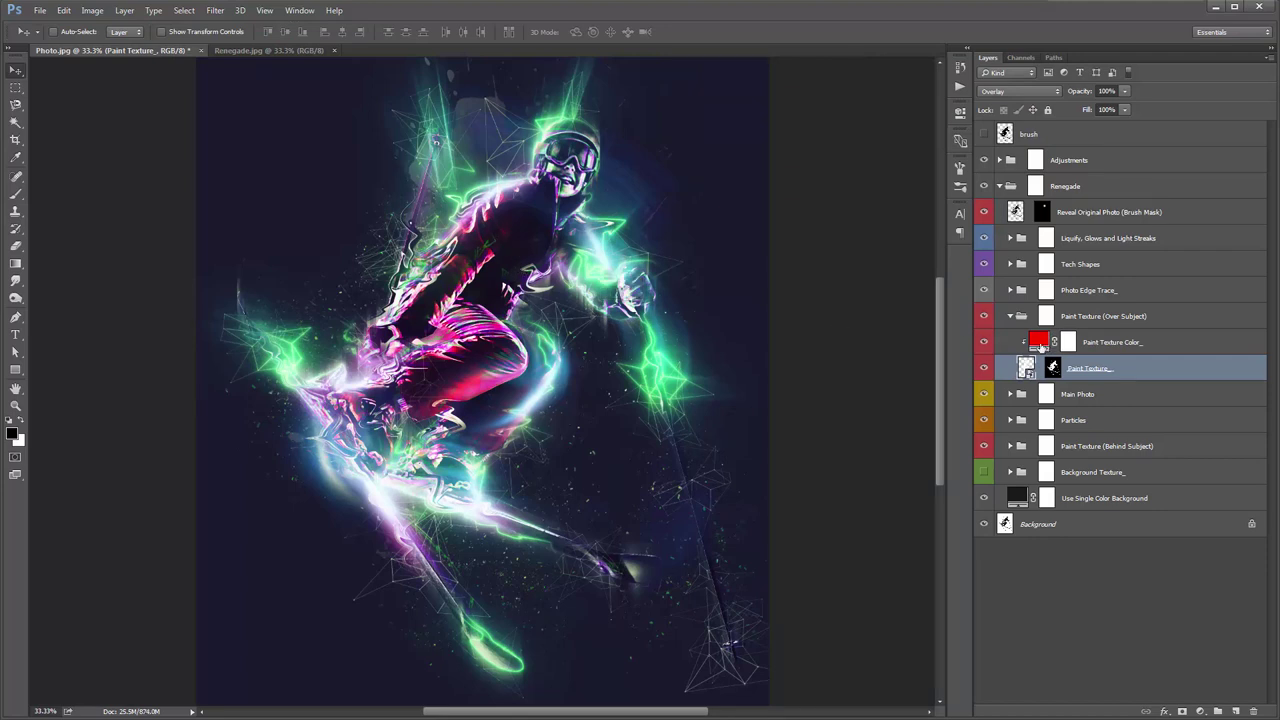
pyautogui.moveTo(578, 245)
pyautogui.mouseDown()
pyautogui.moveTo(669, 280)
pyautogui.moveTo(573, 262)
pyautogui.mouseUp()
# Recolor the Paint Texture Color_ fill layer to purple, 8a31b4, and collapse the Paint Texture (Over Subject) group
pyautogui.doubleClick(1040, 342)
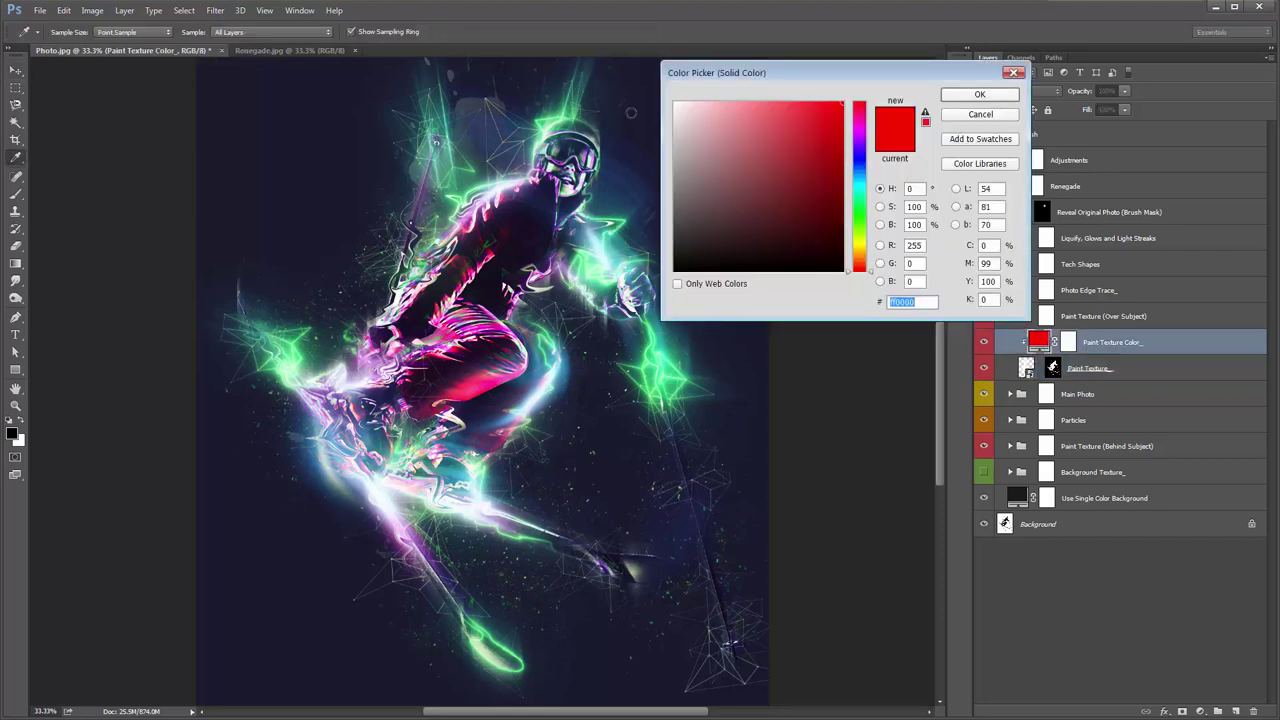
pyautogui.click(724, 168)
pyautogui.click(771, 189)
pyautogui.moveTo(708, 195); pyautogui.dragTo(797, 151)
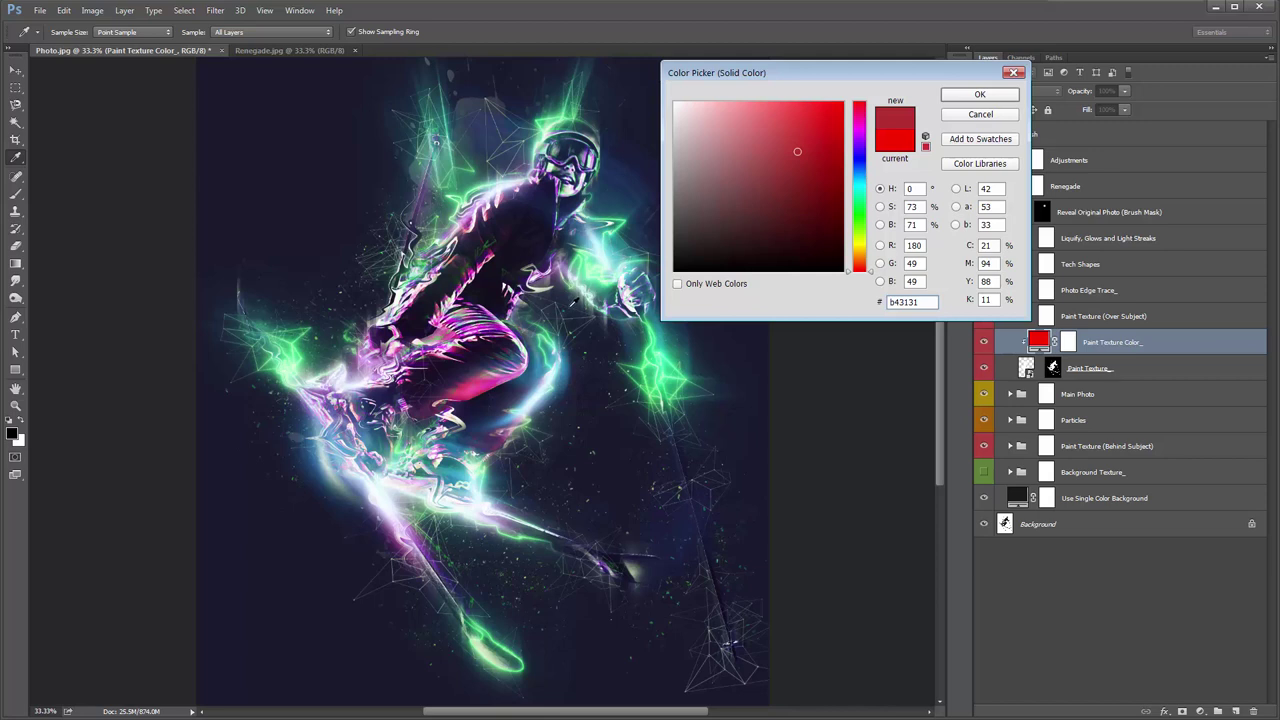
pyautogui.click(860, 168)
pyautogui.moveTo(862, 172); pyautogui.dragTo(860, 143)
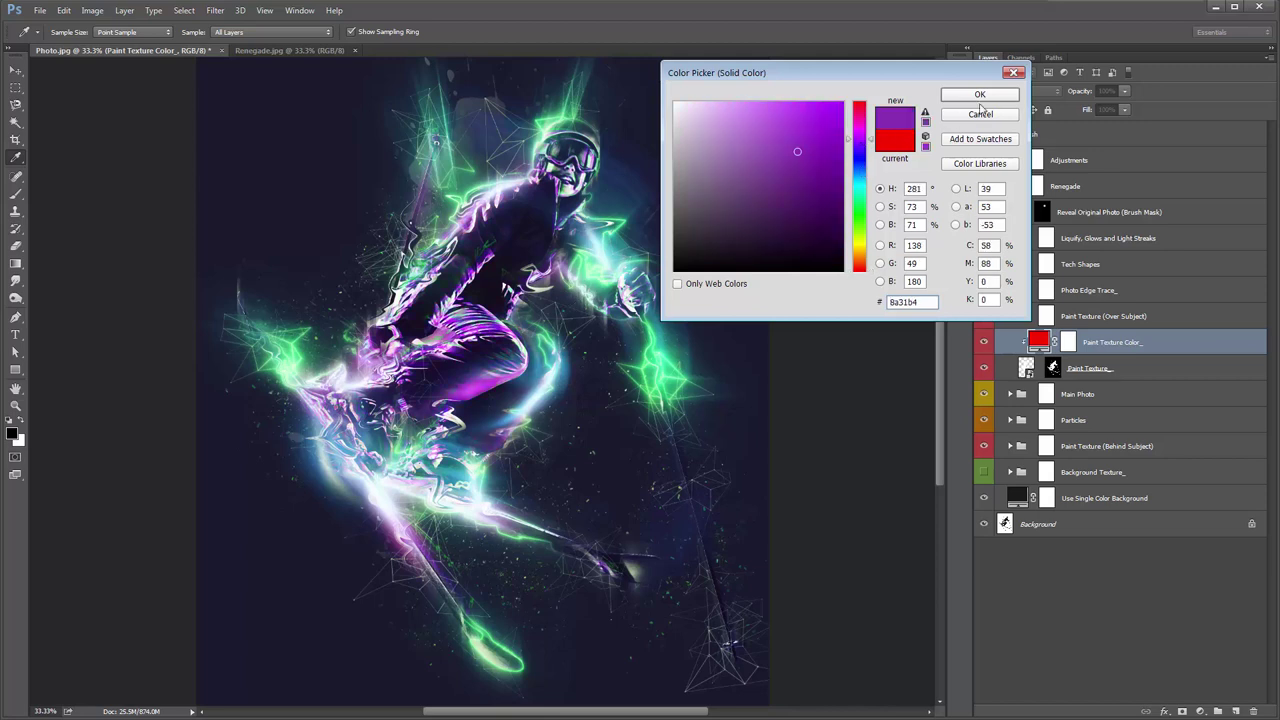
pyautogui.click(980, 96)
pyautogui.click(1011, 317)
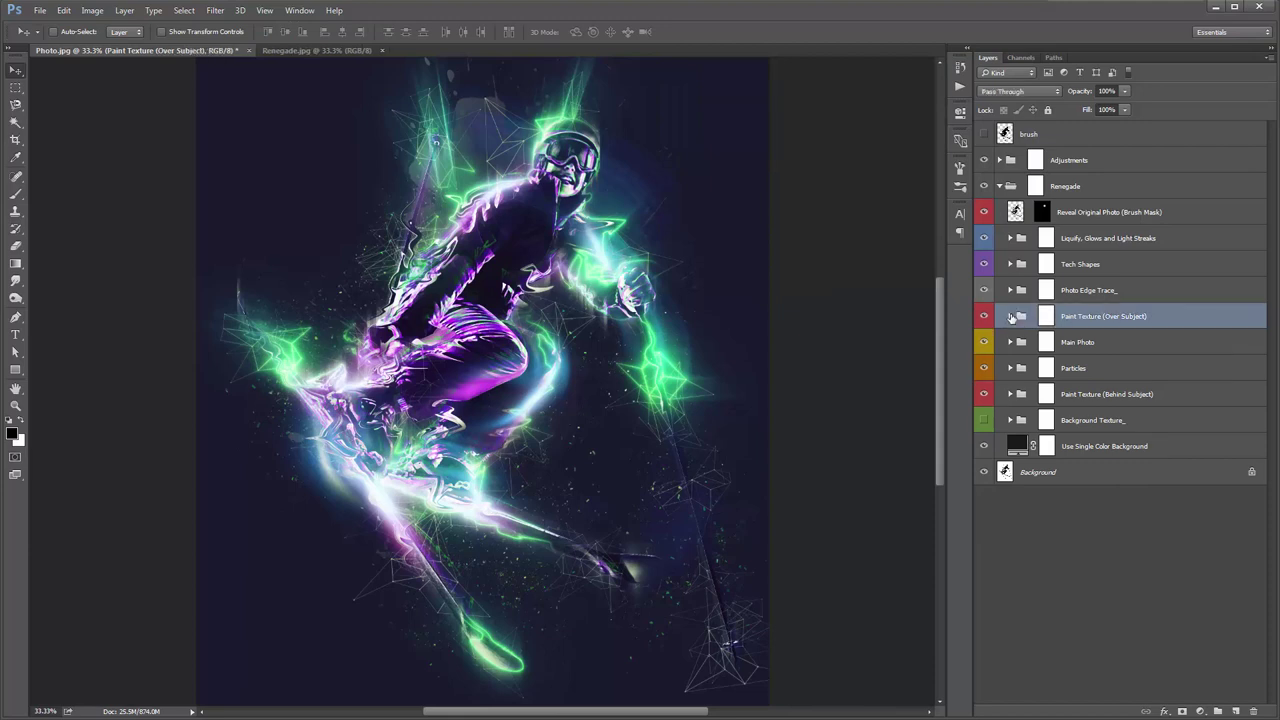
# Toggle the Main Photo group's visibility to compare the artwork with and without it, leaving the group shown
pyautogui.click(1112, 347)
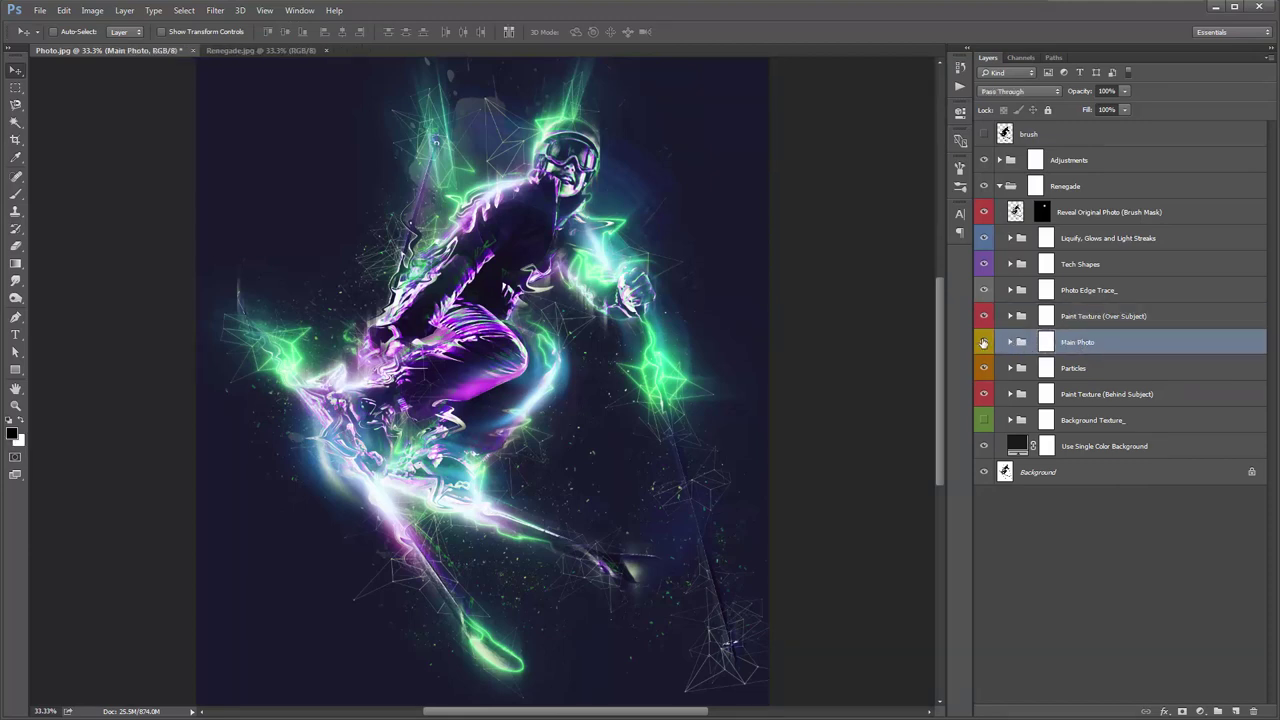
pyautogui.click(983, 342)
pyautogui.click(983, 342)
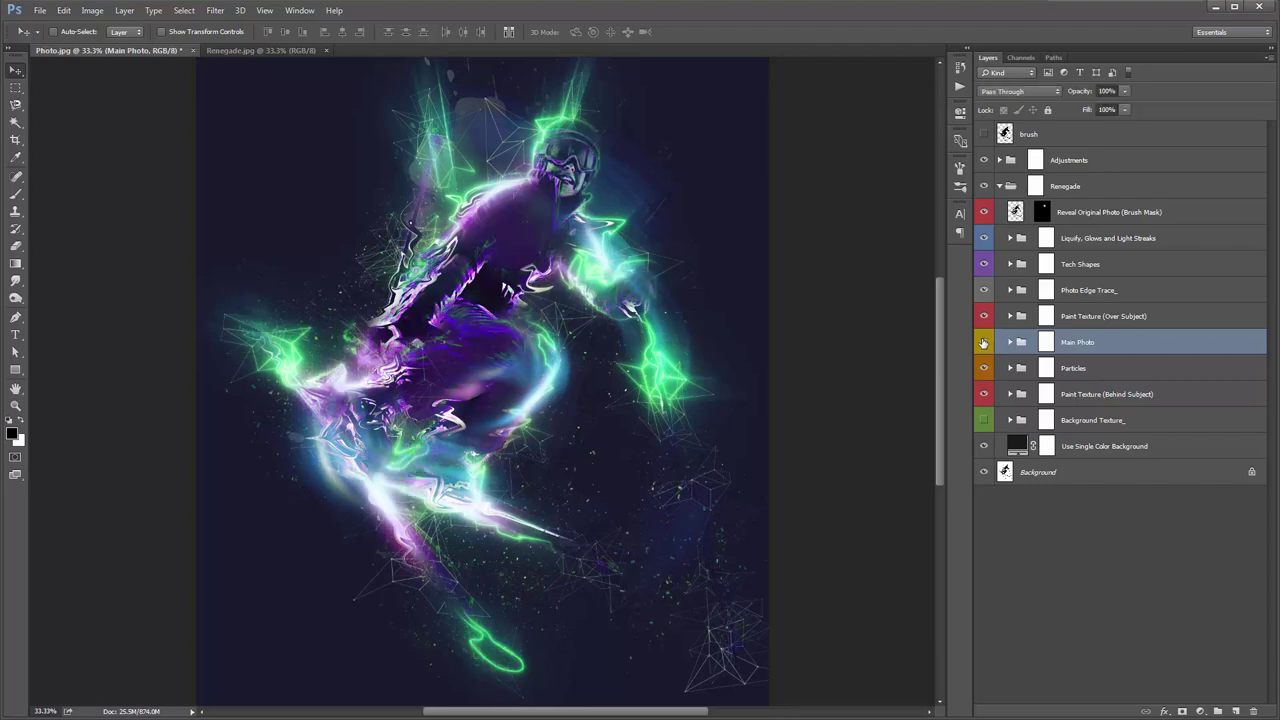
pyautogui.click(983, 342)
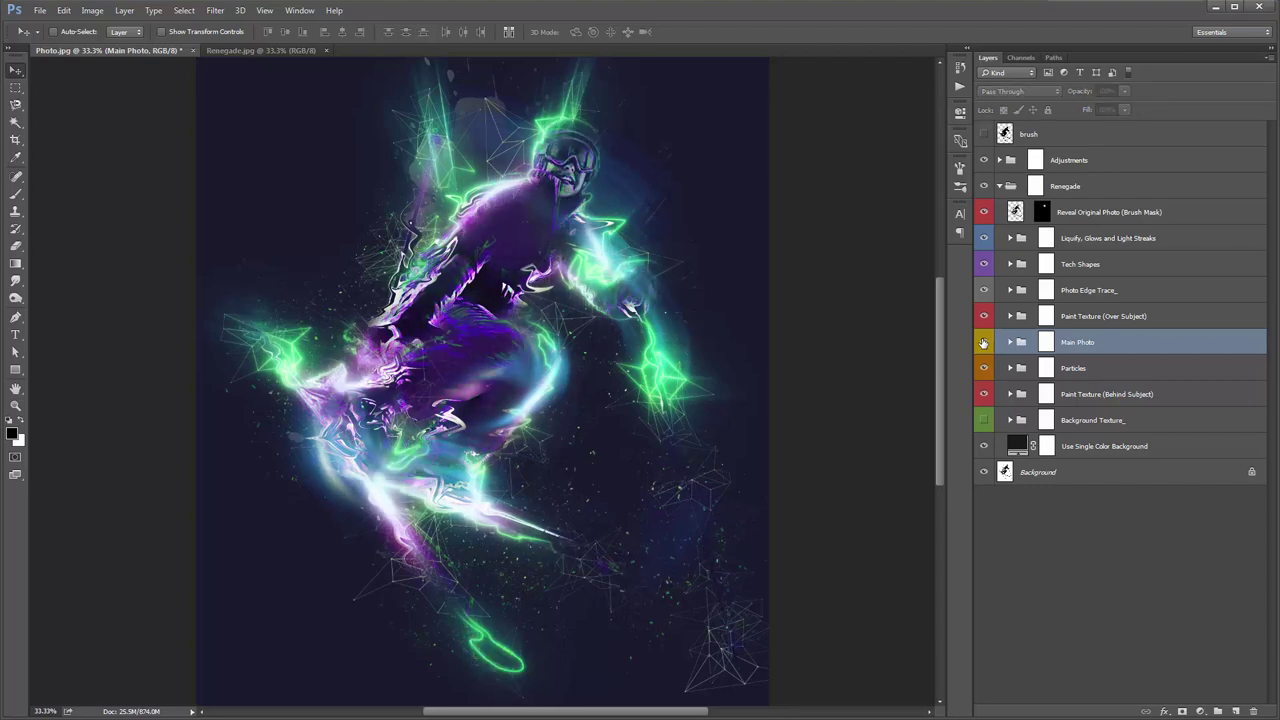
pyautogui.click(983, 342)
pyautogui.click(983, 342)
pyautogui.click(983, 342)
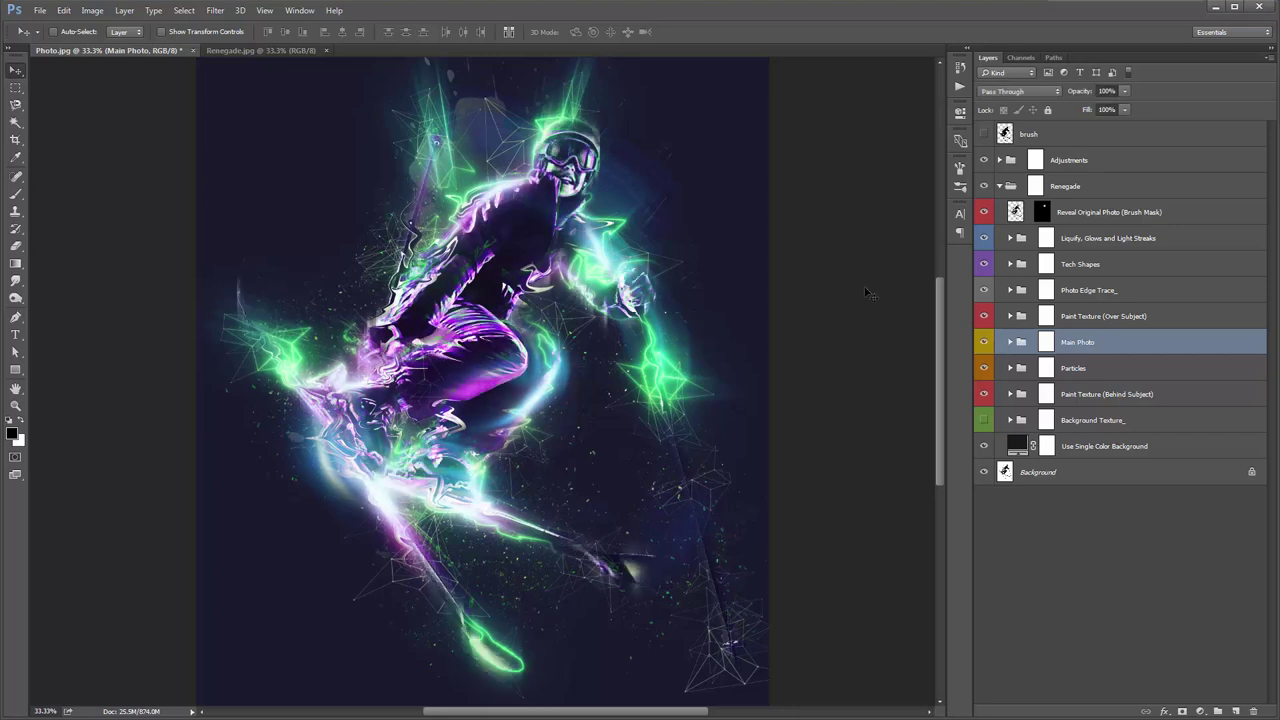
# Expand the Main Photo group and toggle the Show Photo Color (Opacity) layer to examine its effect, leaving it shown
pyautogui.click(1009, 342)
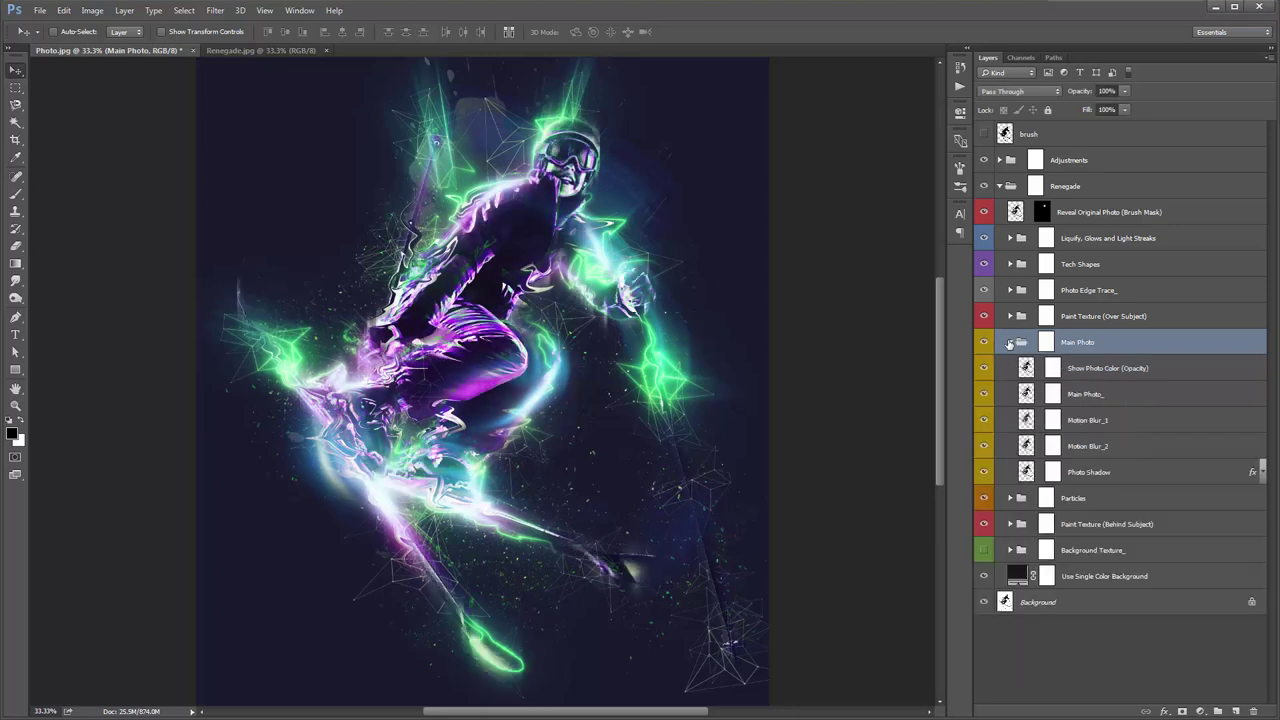
pyautogui.click(1157, 372)
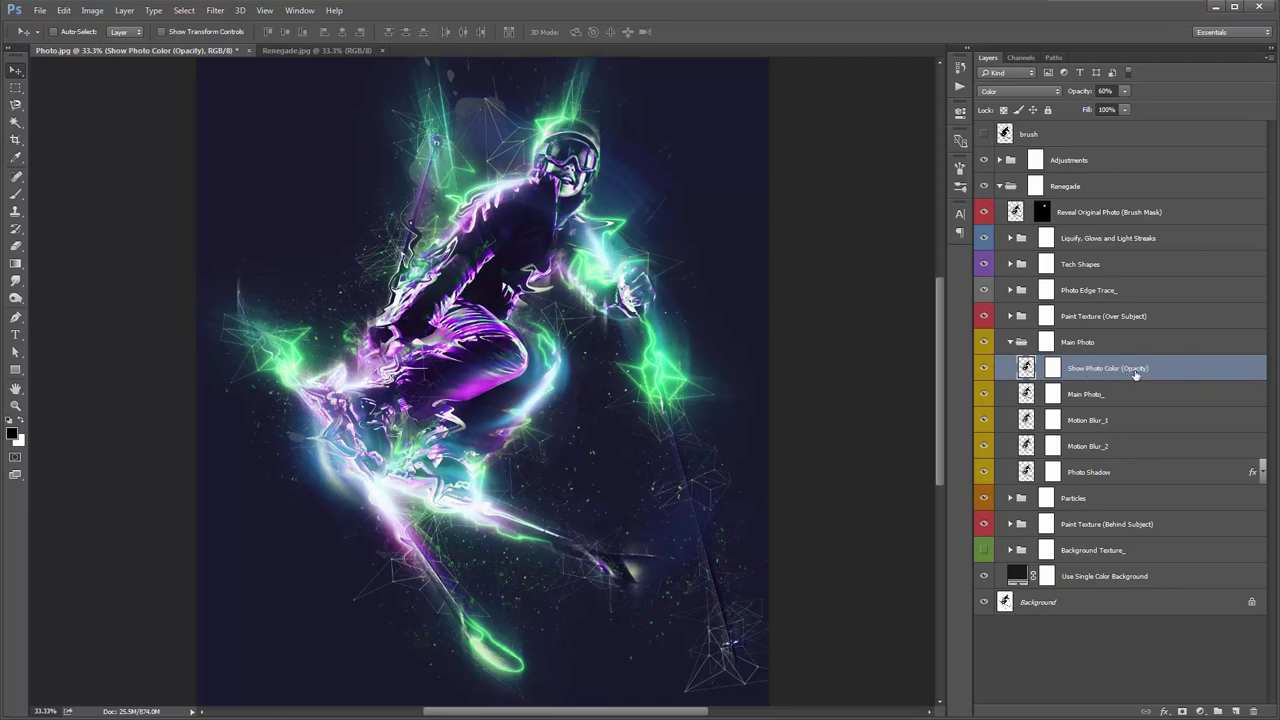
pyautogui.click(986, 368)
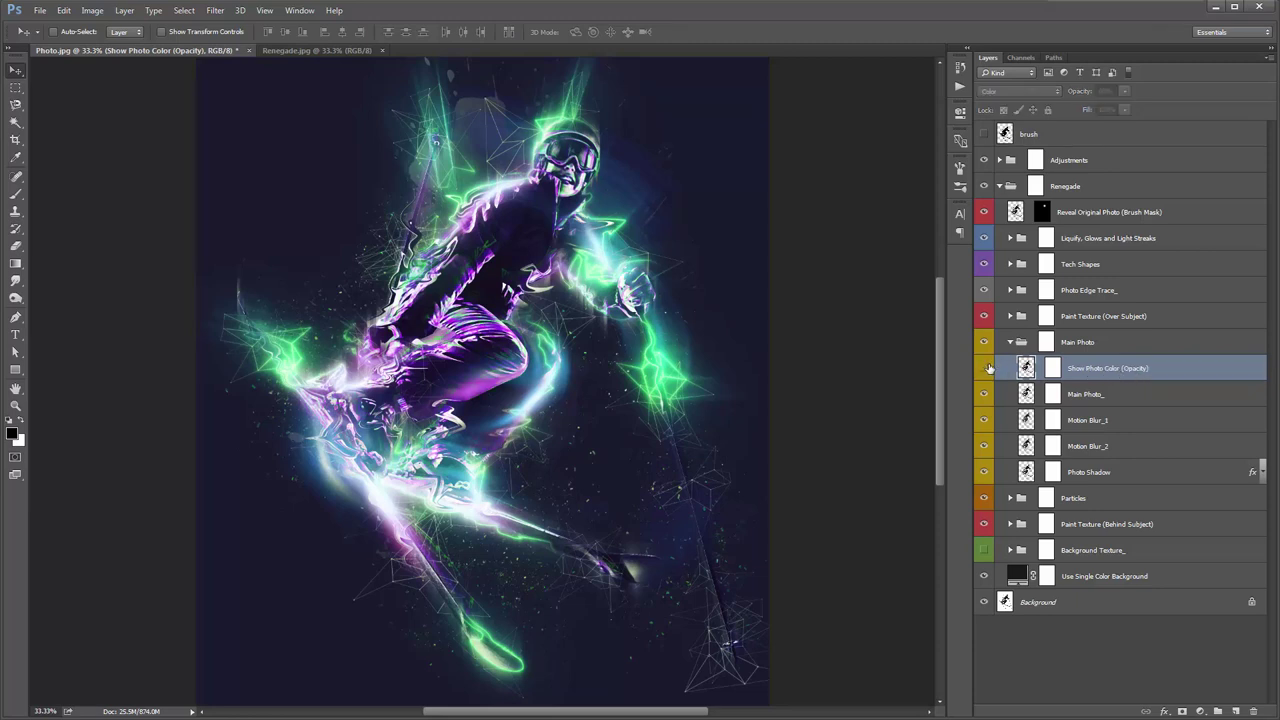
pyautogui.click(988, 368)
pyautogui.click(988, 368)
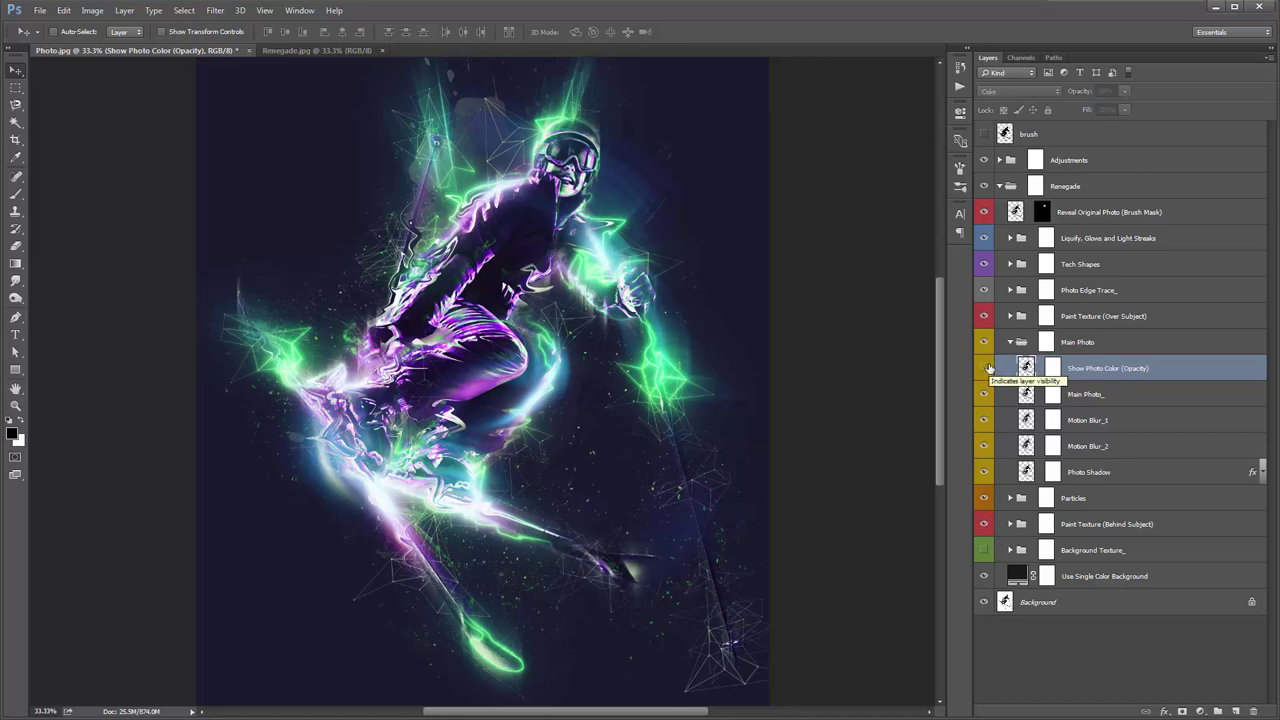
pyautogui.click(988, 368)
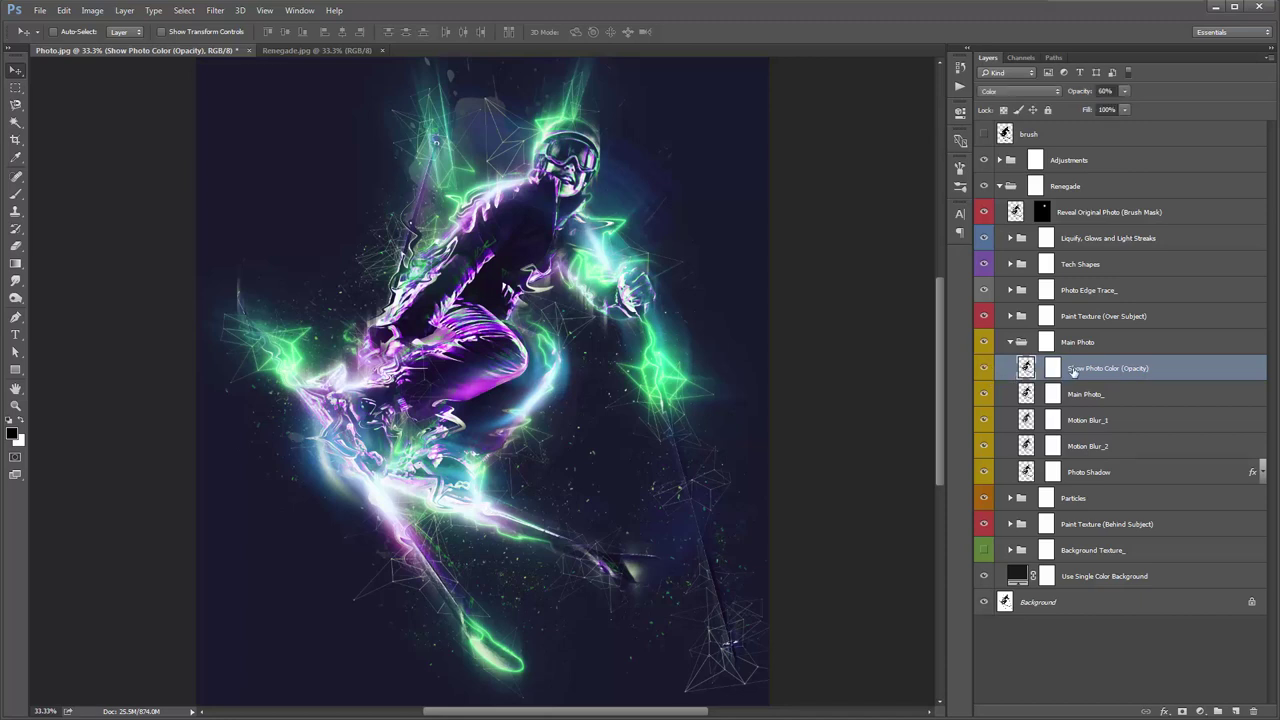
pyautogui.click(988, 369)
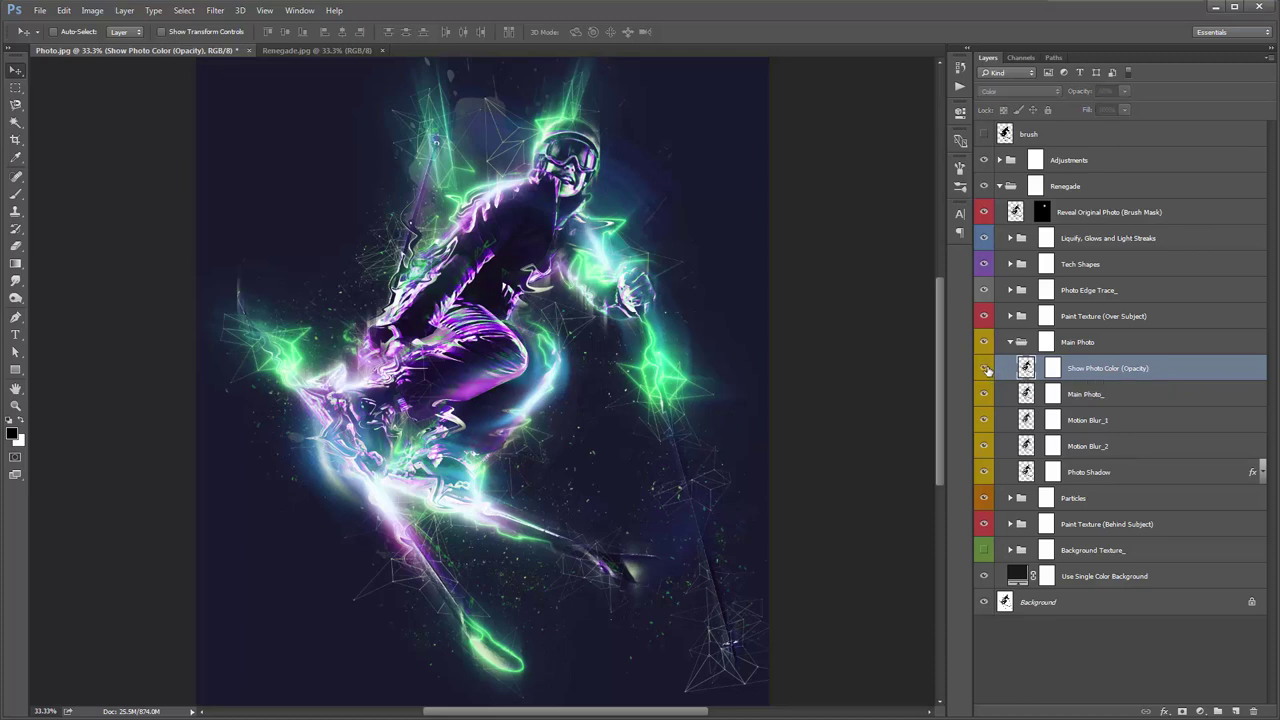
pyautogui.click(986, 369)
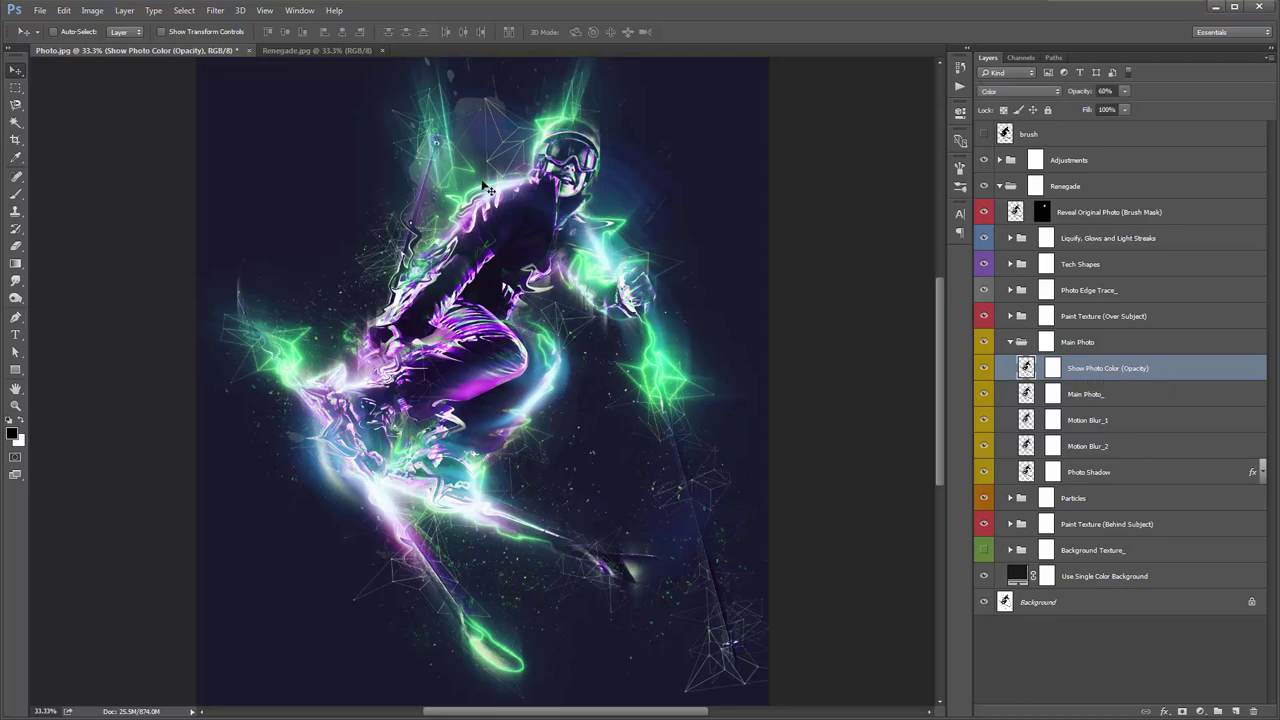
pyautogui.click(984, 367)
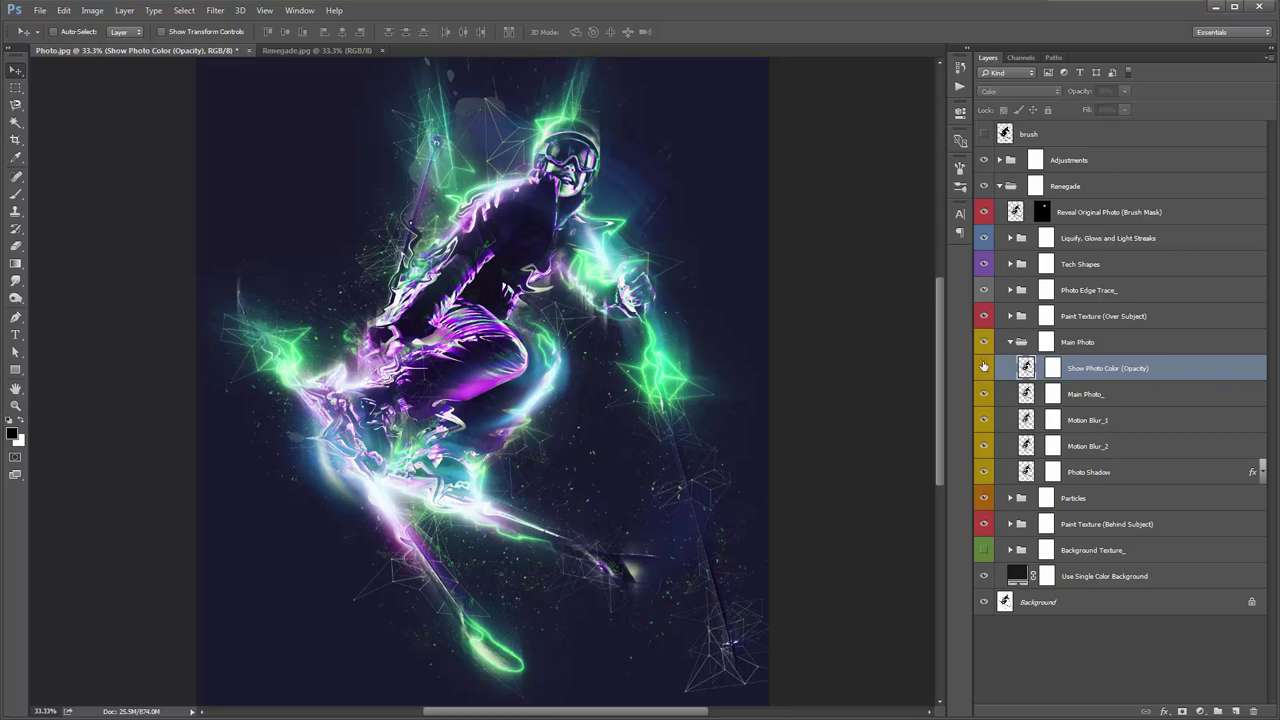
pyautogui.click(984, 367)
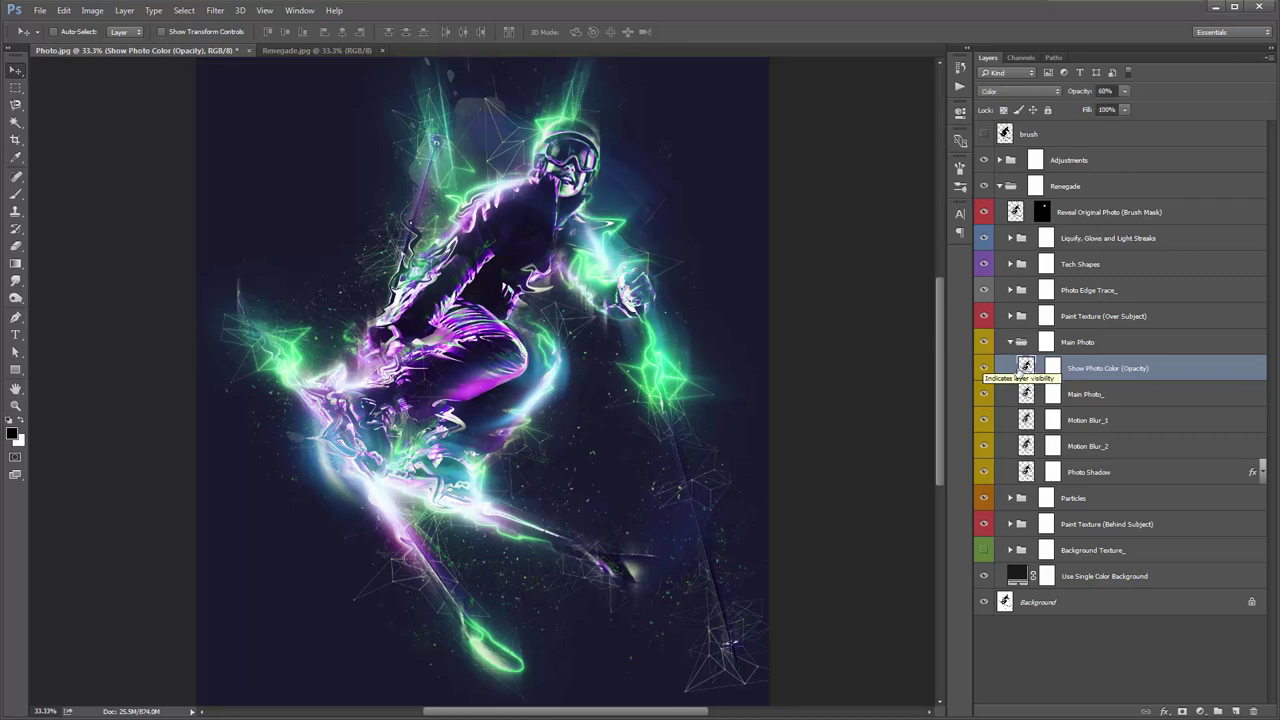
# Toggle the Main Photo_ layer's visibility to examine what it adds to the skier, leaving it shown
pyautogui.click(1112, 400)
pyautogui.click(984, 394)
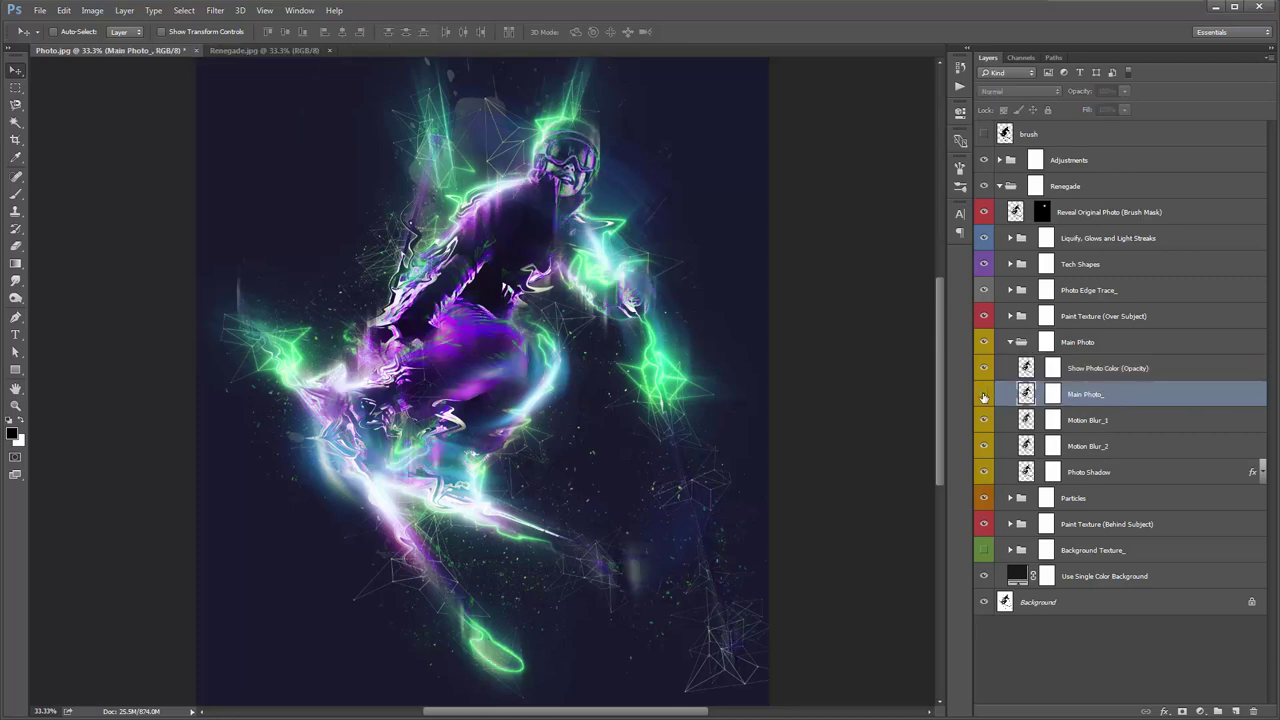
pyautogui.click(984, 394)
pyautogui.click(984, 394)
pyautogui.click(984, 395)
pyautogui.click(984, 395)
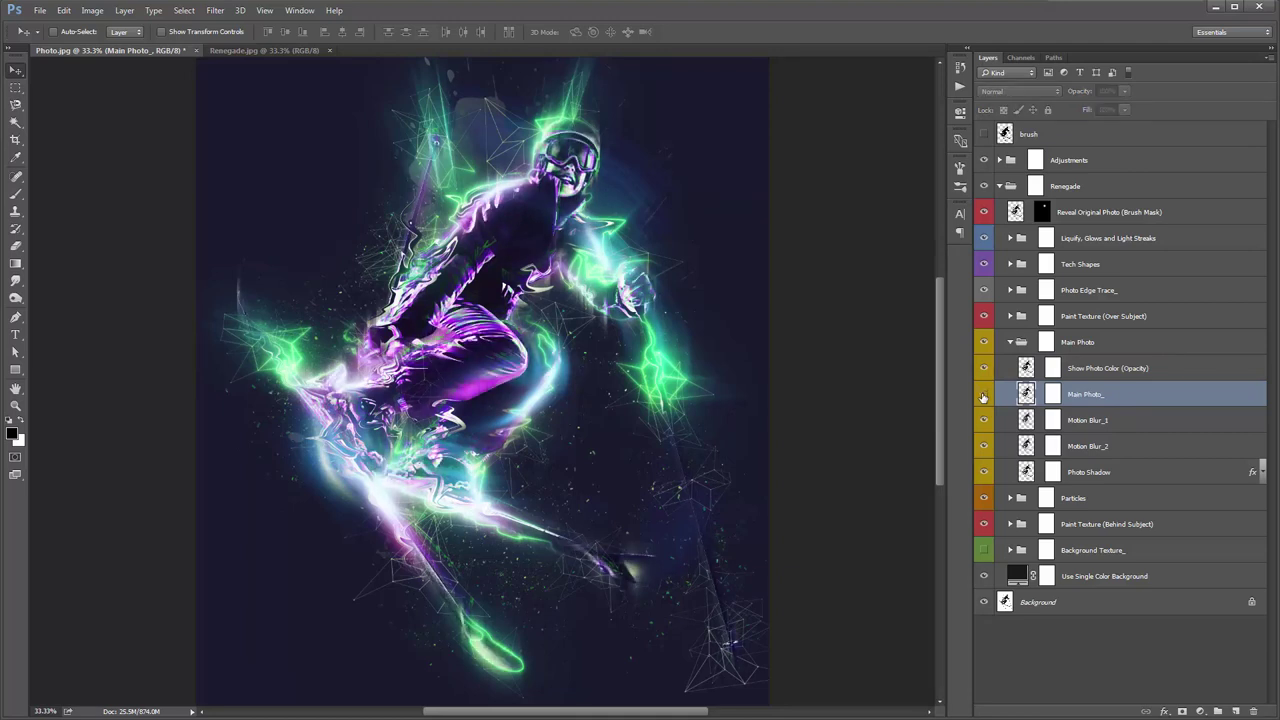
pyautogui.click(984, 394)
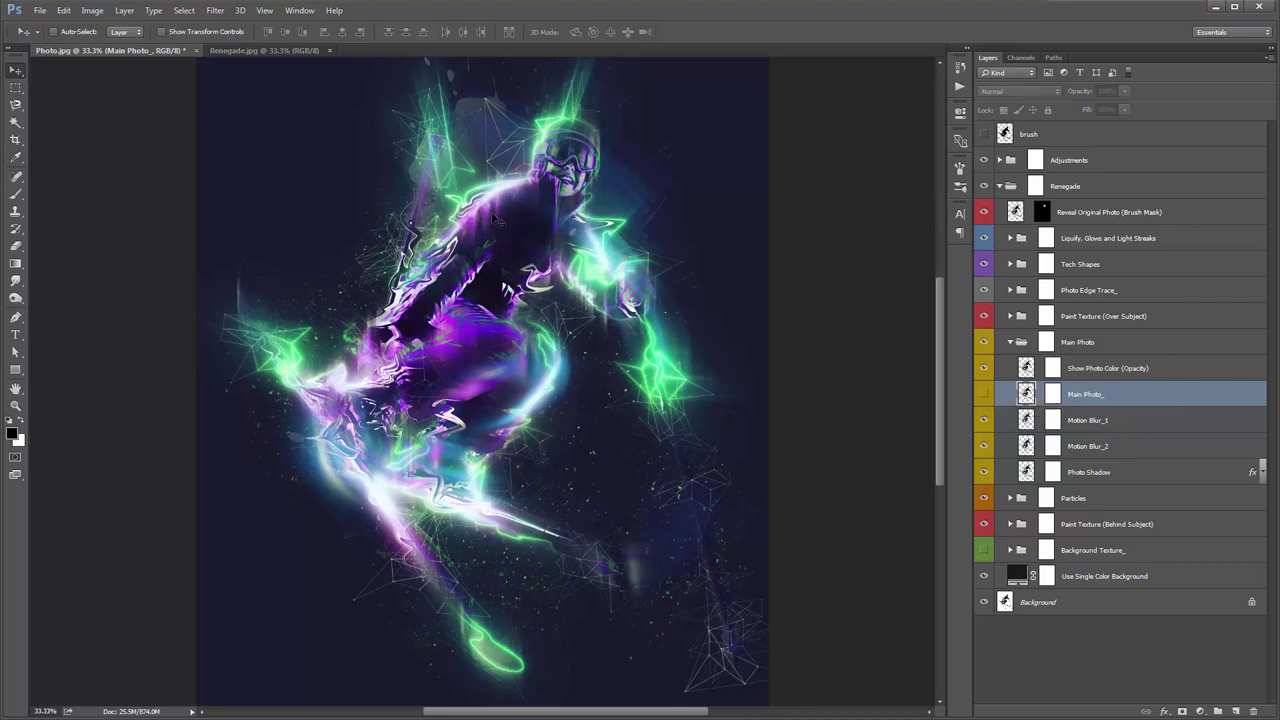
pyautogui.click(984, 394)
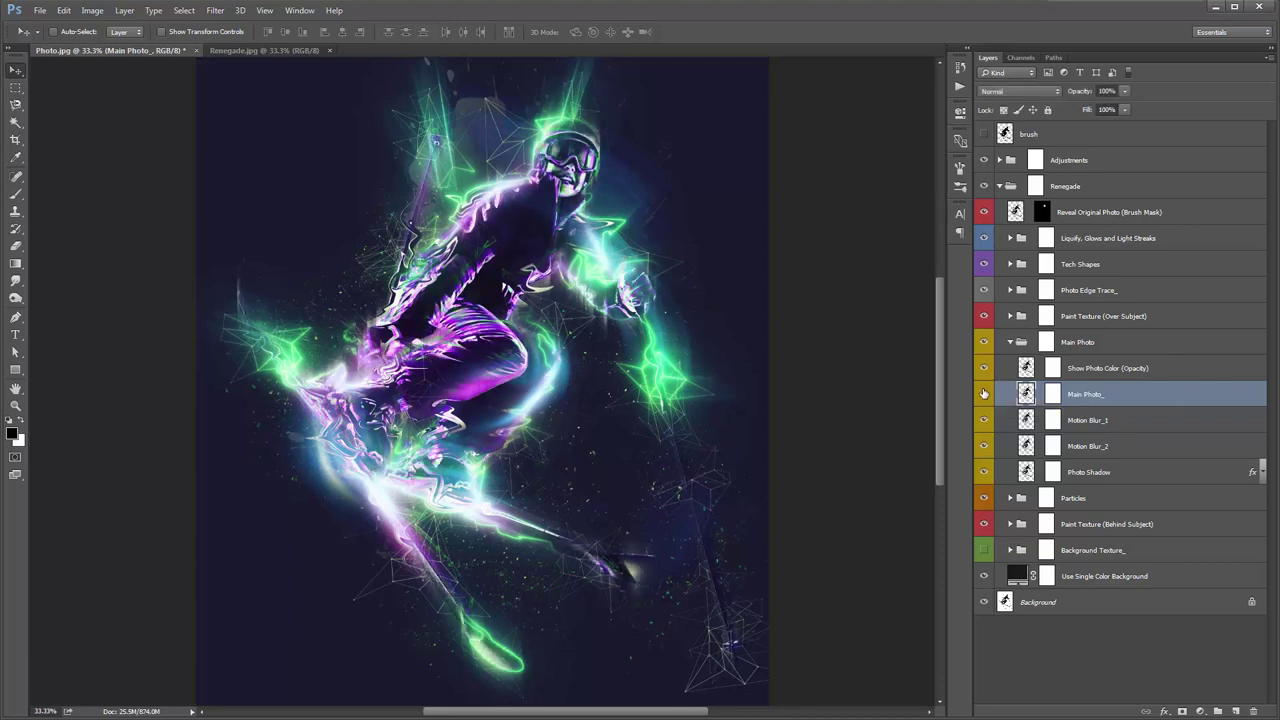
# Paint black on the Main Photo_ layer mask over the skier's shoulder and chest with a 400 px brush
pyautogui.click(1053, 394)
pyautogui.press('b')
pyautogui.press('x')
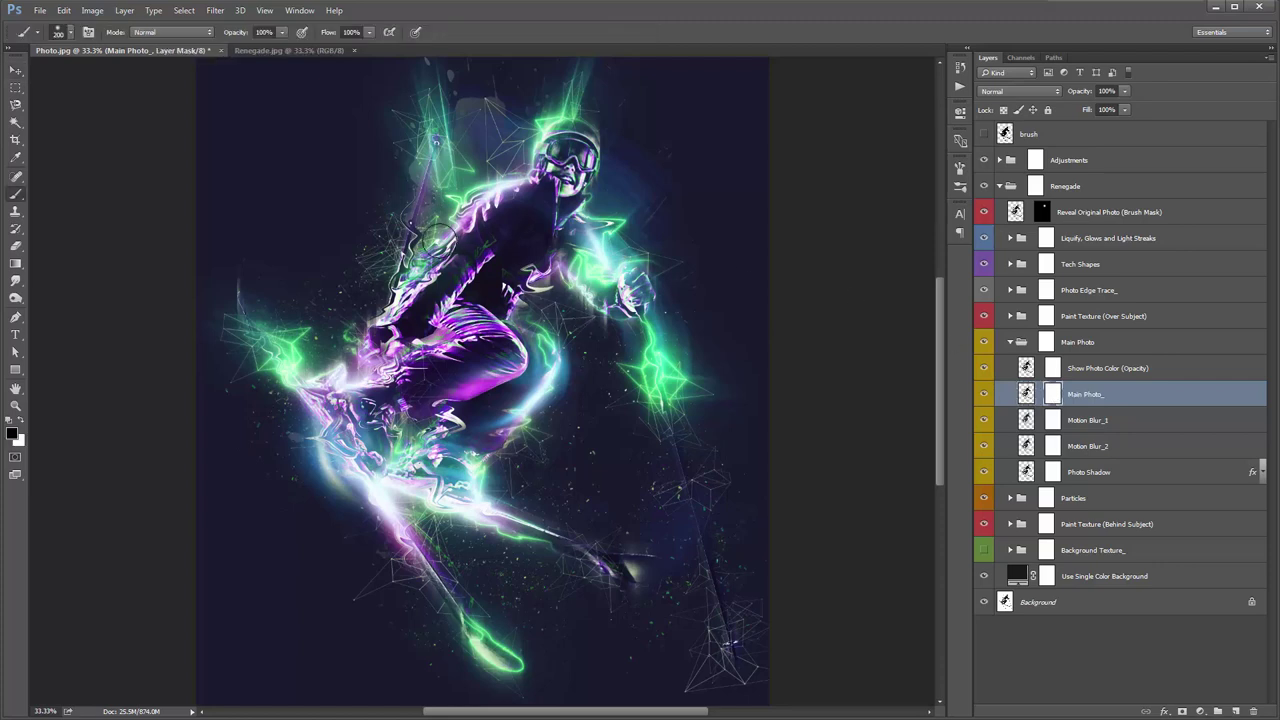
pyautogui.press(']')
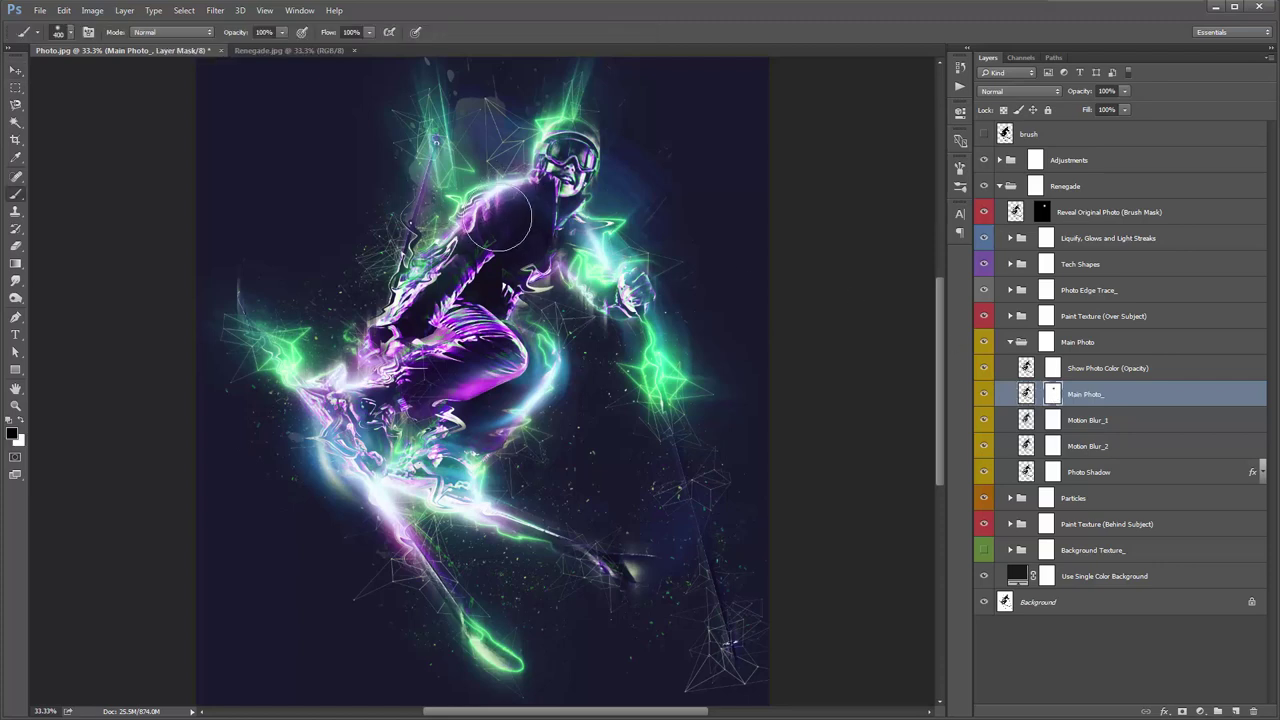
pyautogui.click(528, 218)
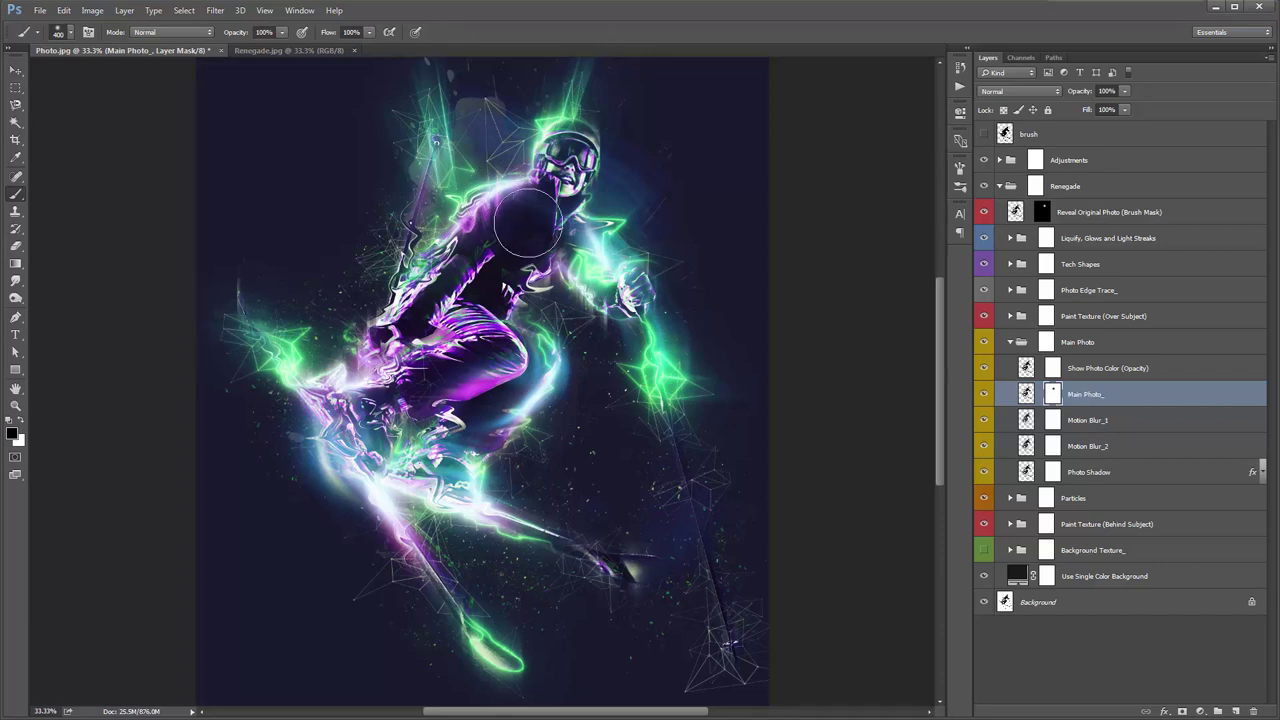
# Toggle the masked Main Photo_ layer's visibility to check the painted area, leaving the layer shown
pyautogui.click(985, 394)
pyautogui.click(985, 394)
pyautogui.click(985, 394)
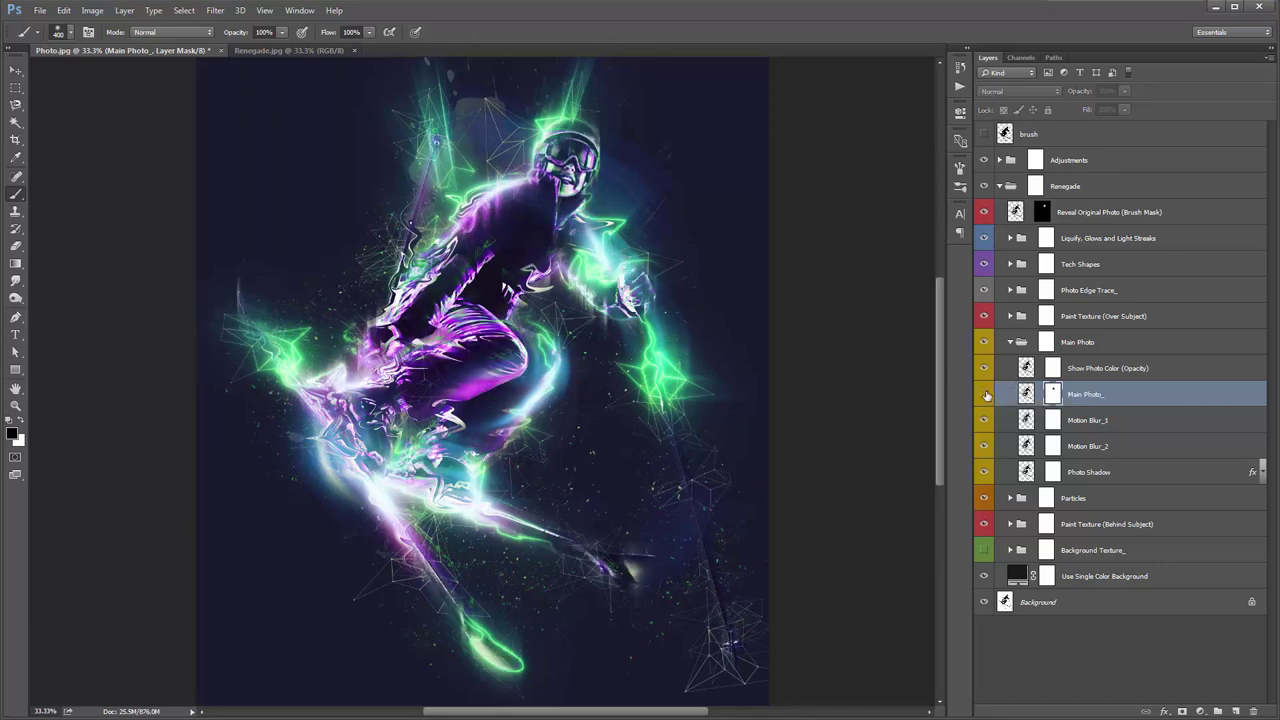
pyautogui.click(985, 394)
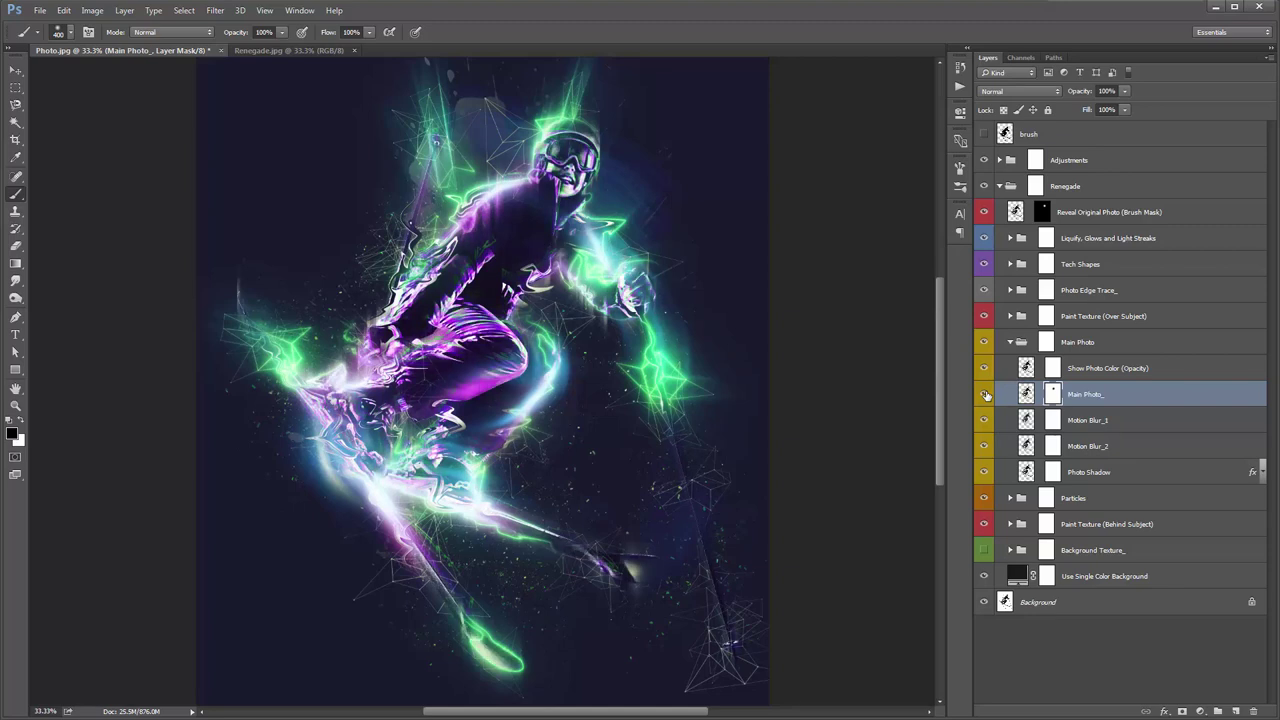
# Compare the skier with the Main Photo_ layer hidden and shown, and target the layer's image instead of its mask
pyautogui.click(985, 394)
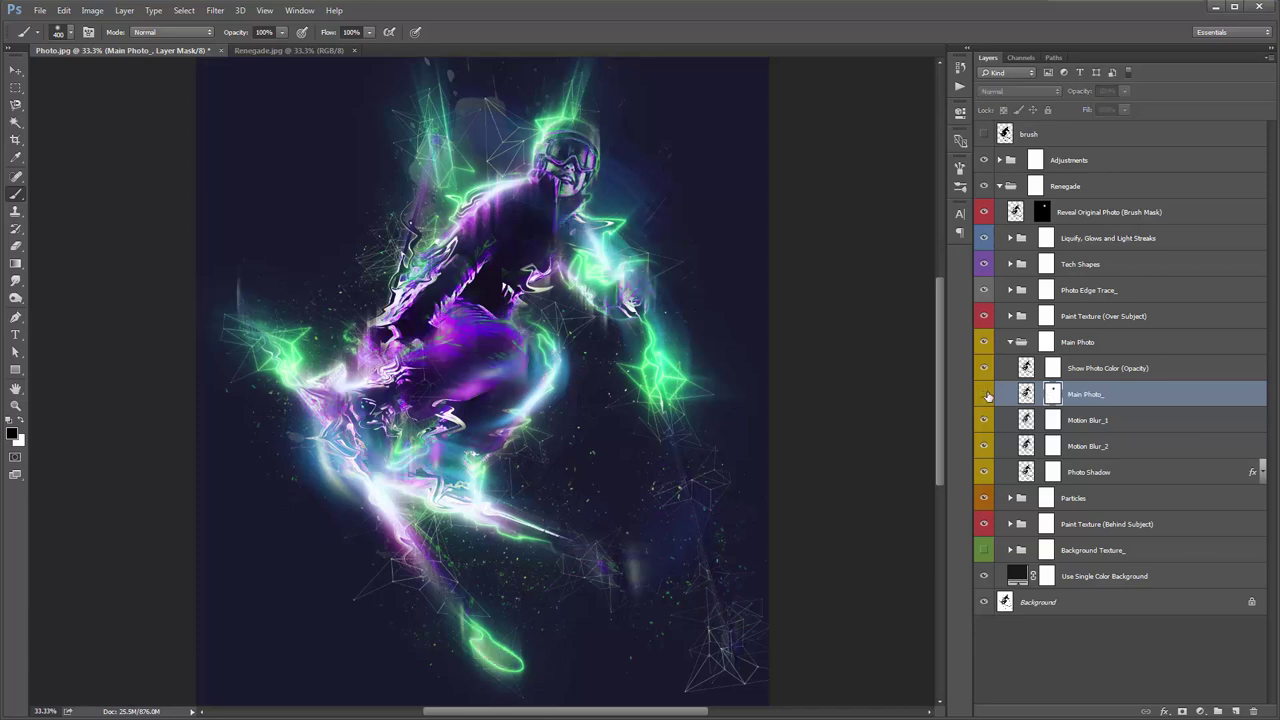
pyautogui.click(985, 394)
pyautogui.click(985, 394)
pyautogui.click(985, 394)
pyautogui.hotkey('ctrl', '2')
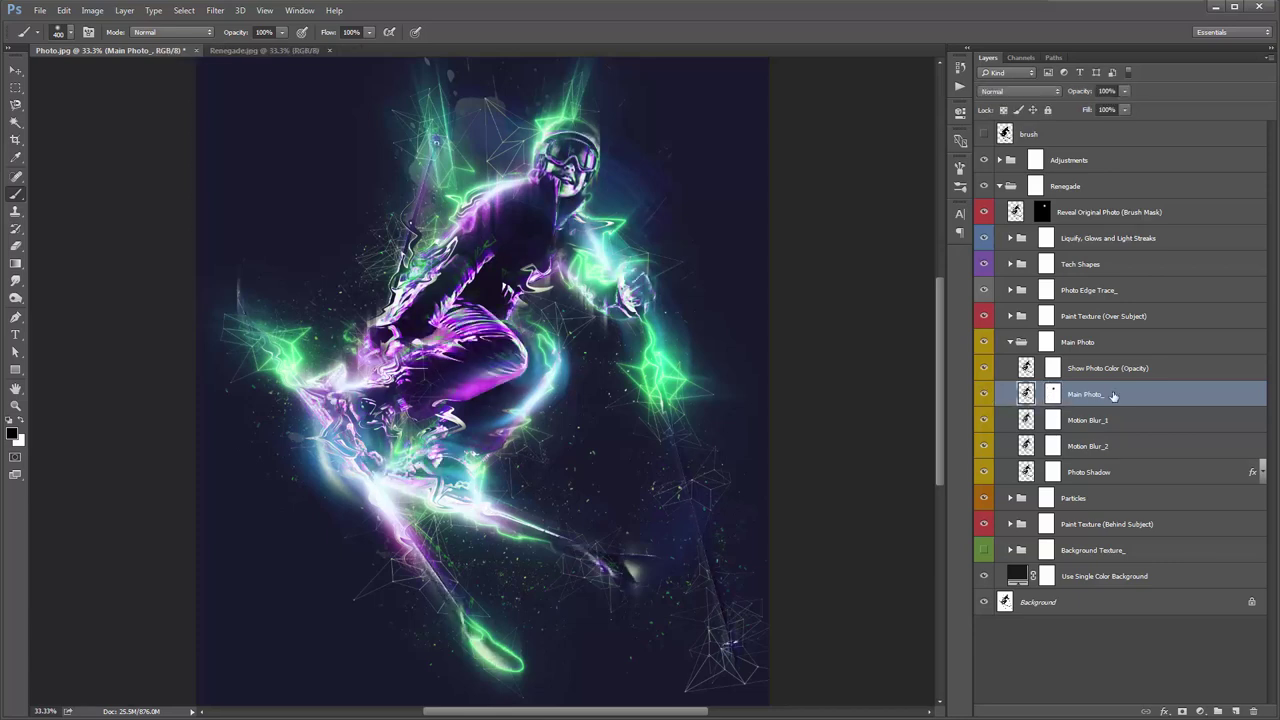
# Select the Motion Blur_1 and Motion Blur_2 layers together and toggle their visibility to examine the blur, leaving both shown
pyautogui.press('v')
pyautogui.click(1101, 420)
pyautogui.click(1124, 442)
pyautogui.keyDown('shift'); pyautogui.click(1122, 430); pyautogui.keyUp('shift')
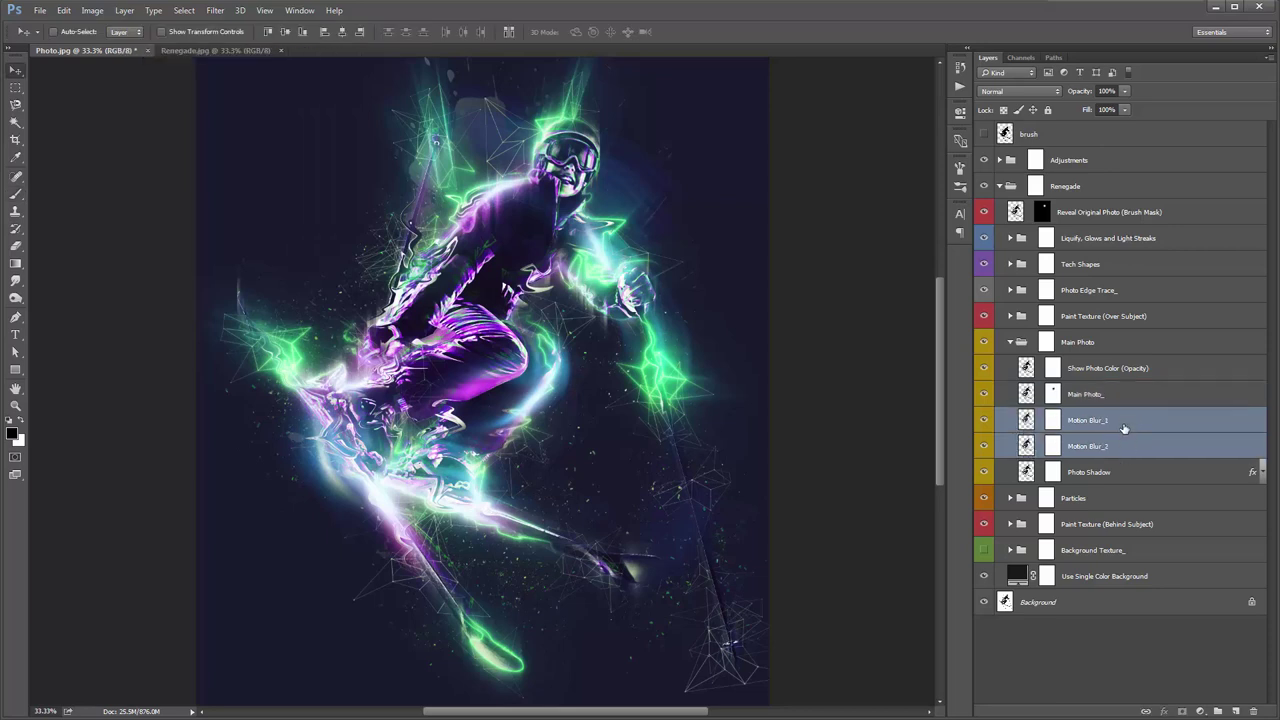
pyautogui.moveTo(985, 420)
pyautogui.mouseDown()
pyautogui.moveTo(986, 446)
pyautogui.moveTo(985, 420)
pyautogui.mouseUp()
# Toggle the Photo Shadow layer's visibility to examine its effect, leave it shown, and collapse the Main Photo group
pyautogui.click(1127, 474)
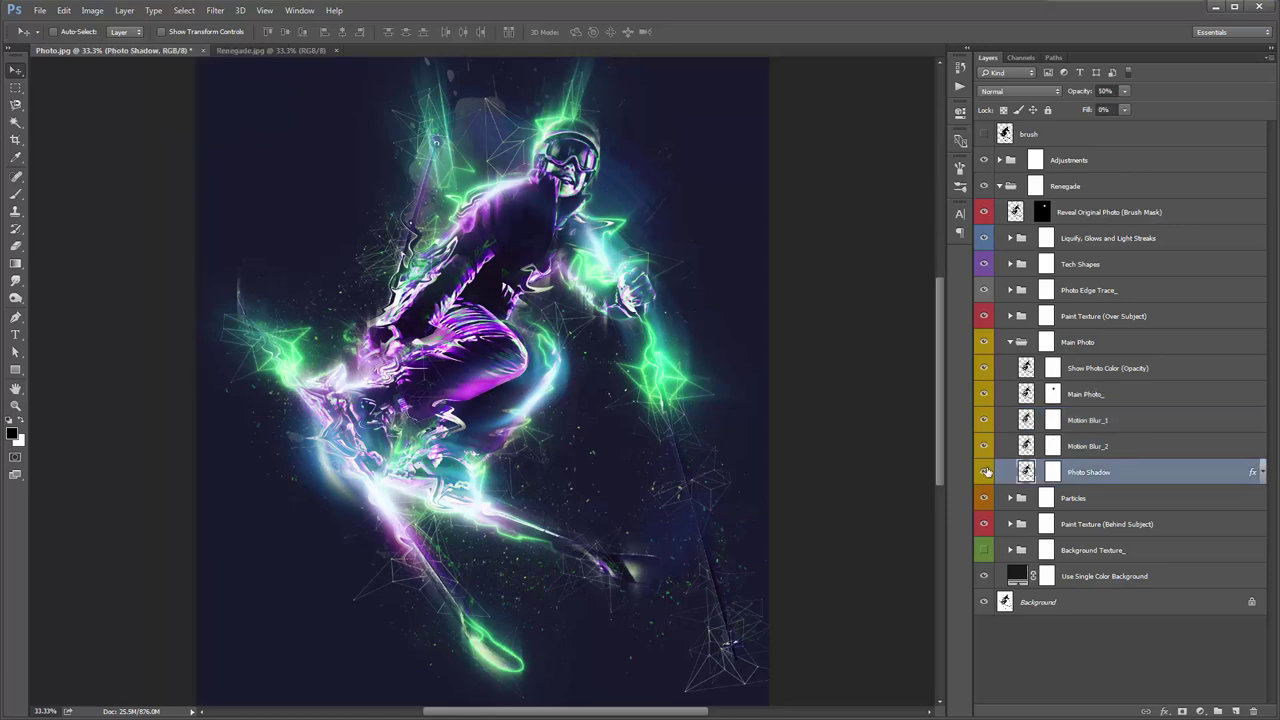
pyautogui.click(984, 472)
pyautogui.click(984, 472)
pyautogui.click(984, 472)
pyautogui.click(984, 472)
pyautogui.click(1086, 345)
pyautogui.click(1011, 342)
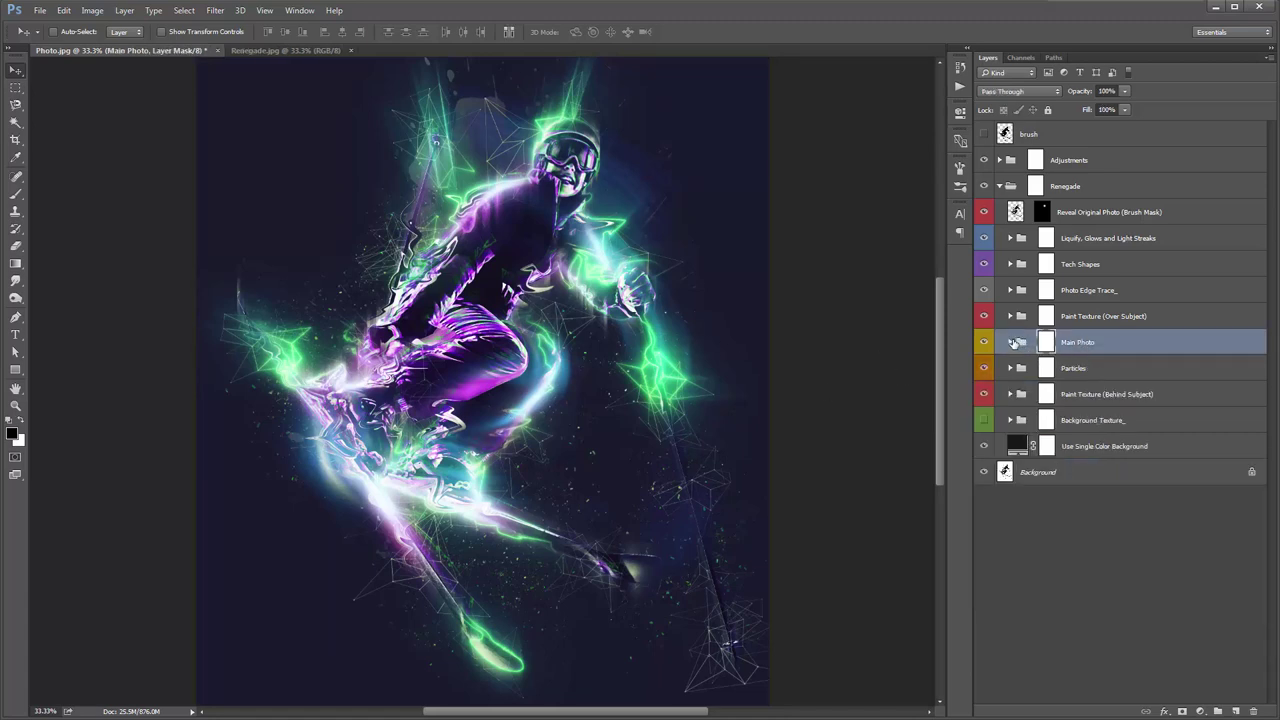
# Toggle the Particles group's visibility to examine the scattered particles, leaving the group shown
pyautogui.click(1107, 369)
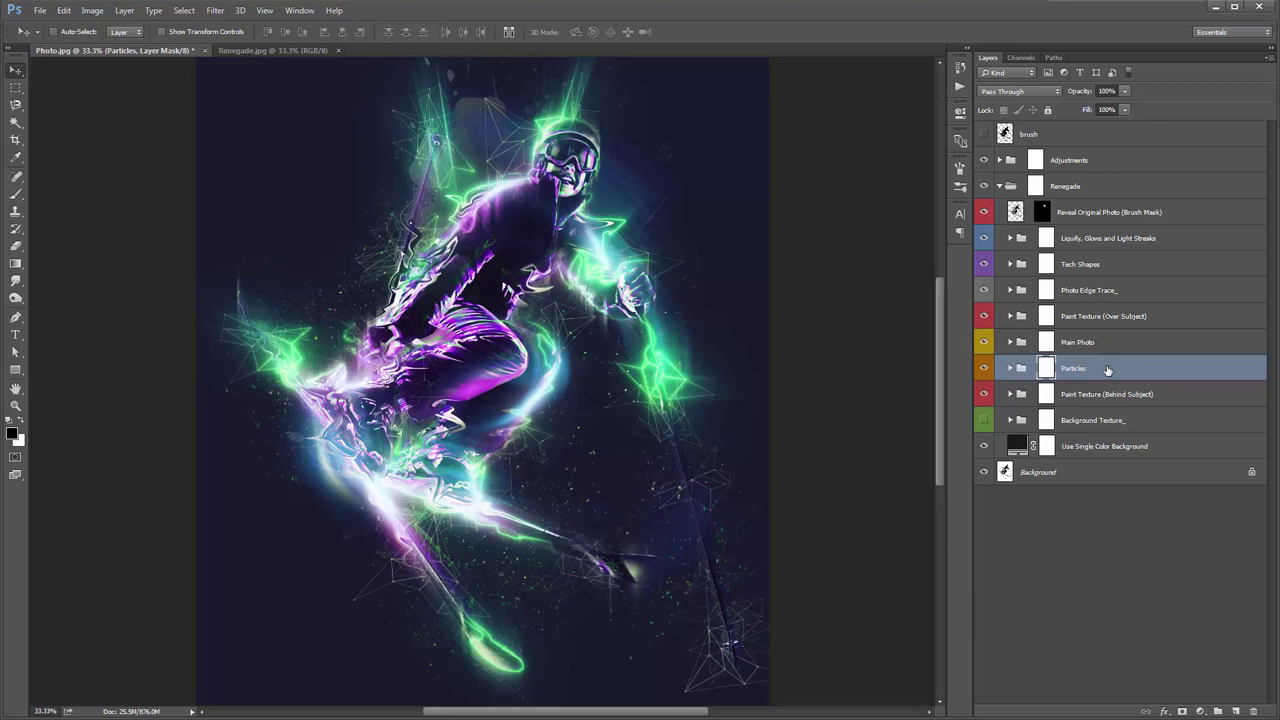
pyautogui.click(985, 369)
pyautogui.click(985, 369)
pyautogui.click(985, 369)
pyautogui.click(985, 369)
# Recolor the Use Single Color Background fill layer to near-white #fbfbfb
pyautogui.doubleClick(1017, 446)
pyautogui.moveTo(730, 130); pyautogui.dragTo(675, 104)
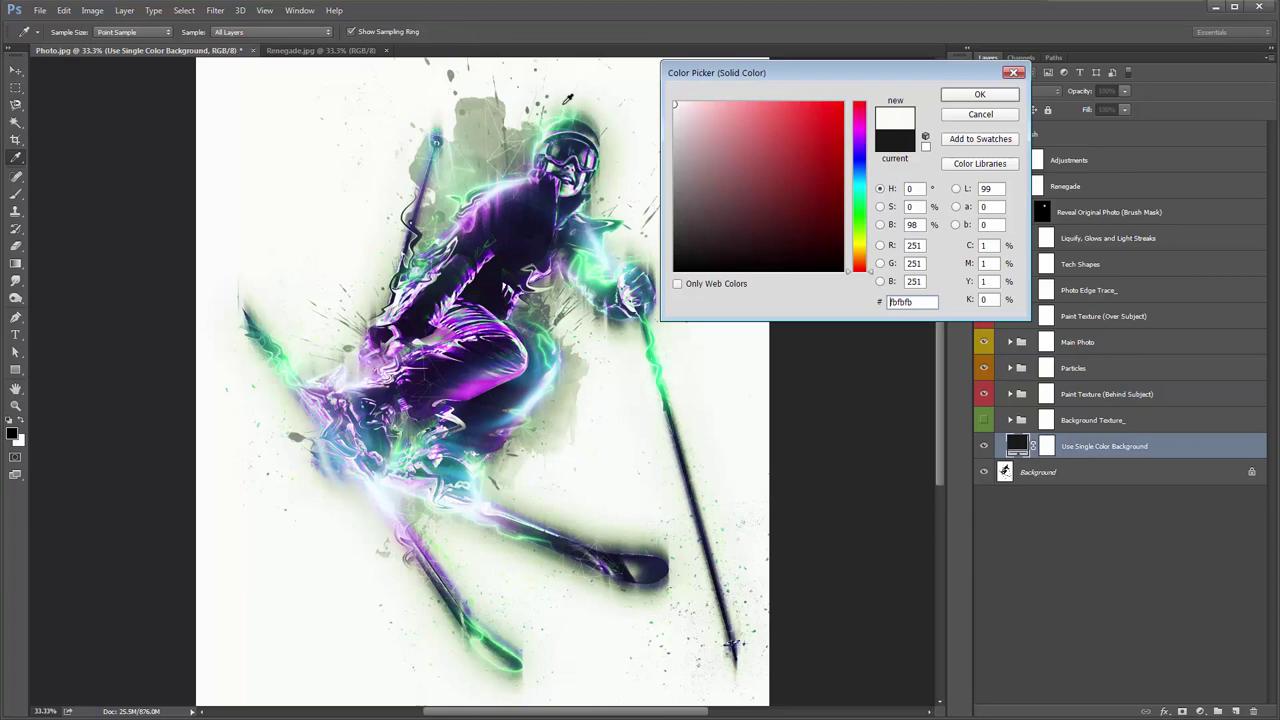
pyautogui.click(980, 94)
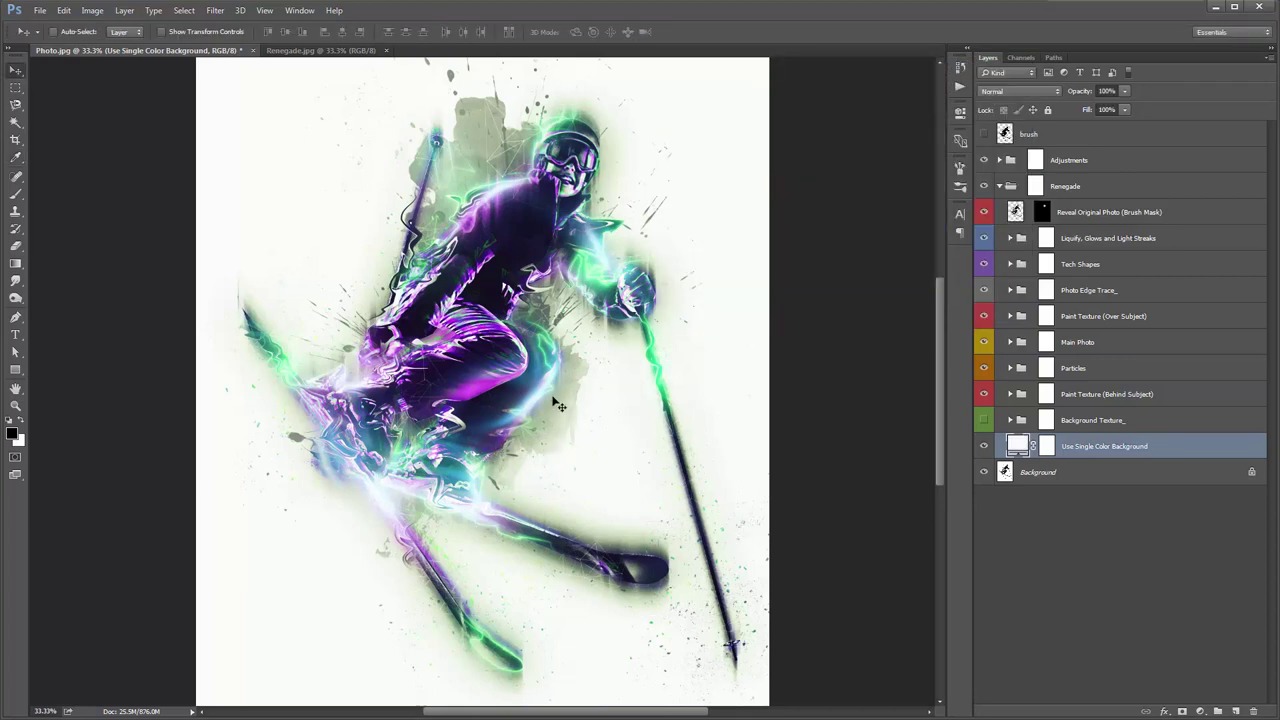
# Expand the Particles group and set the Lightness of its Change Color Hue/Saturation adjustment to -100
pyautogui.click(1054, 370)
pyautogui.click(1012, 368)
pyautogui.click(1155, 426)
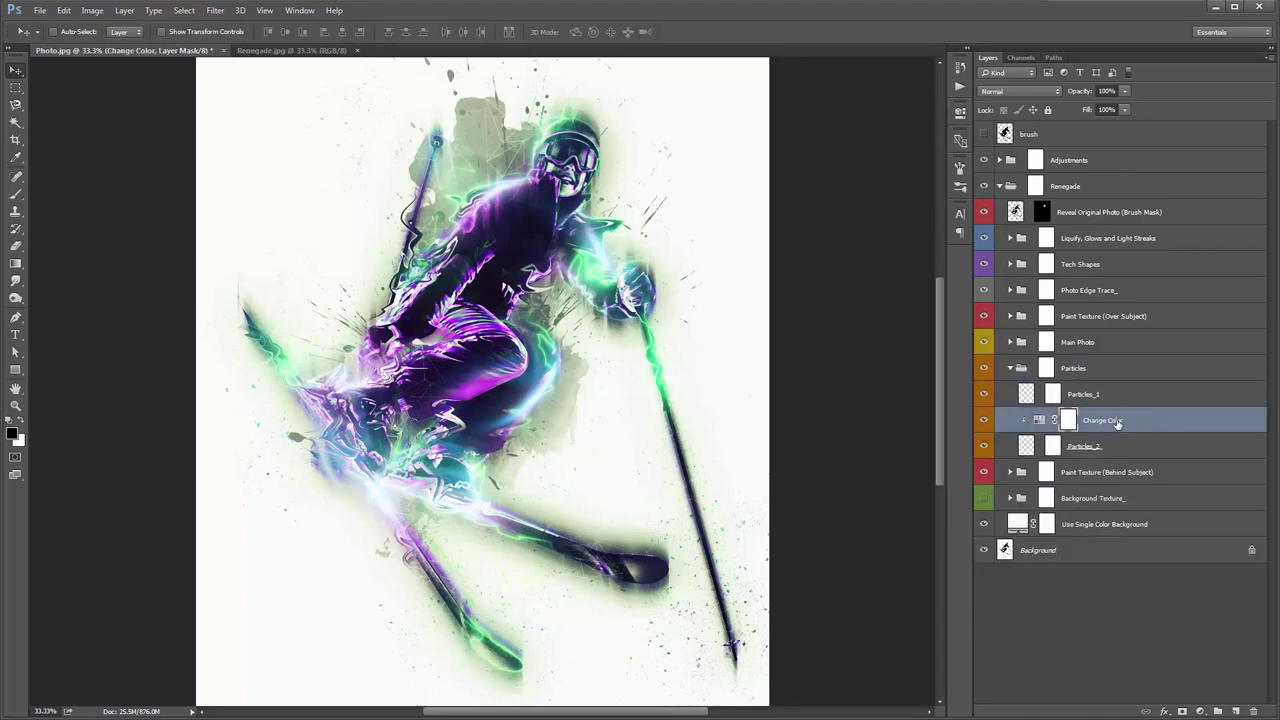
pyautogui.doubleClick(1041, 420)
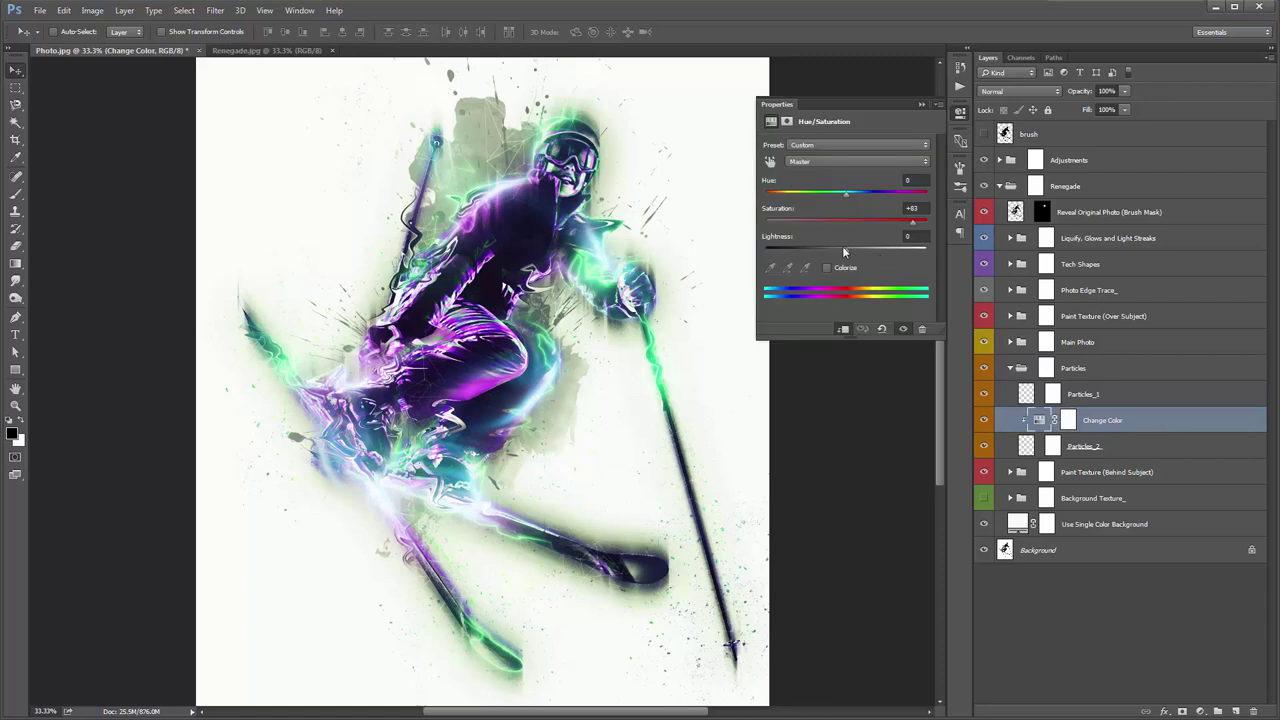
pyautogui.moveTo(843, 251); pyautogui.dragTo(759, 256)
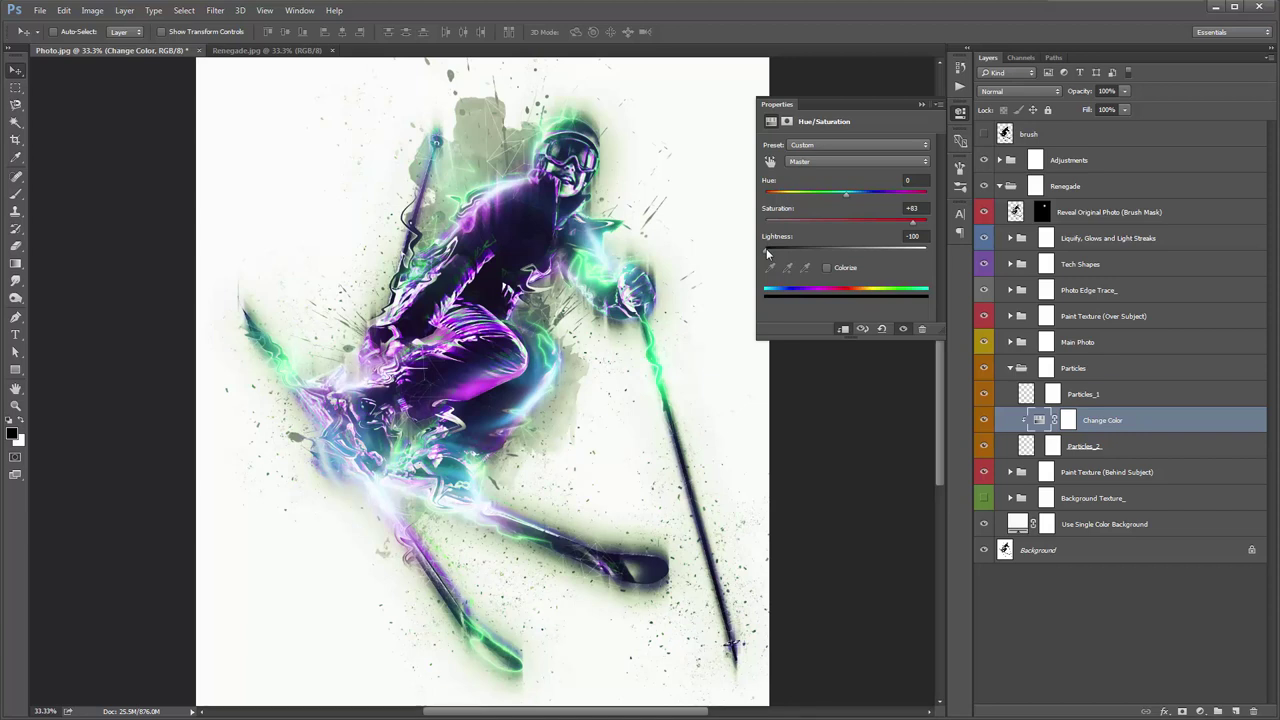
pyautogui.moveTo(766, 250)
pyautogui.mouseDown()
pyautogui.moveTo(846, 252)
pyautogui.moveTo(766, 251)
pyautogui.mouseUp()
# Recolor the Use Single Color Background fill layer to near-black #0e0e0e and collapse the Particles group
pyautogui.click(1038, 486)
pyautogui.doubleClick(1018, 522)
pyautogui.write('0e0e0e')
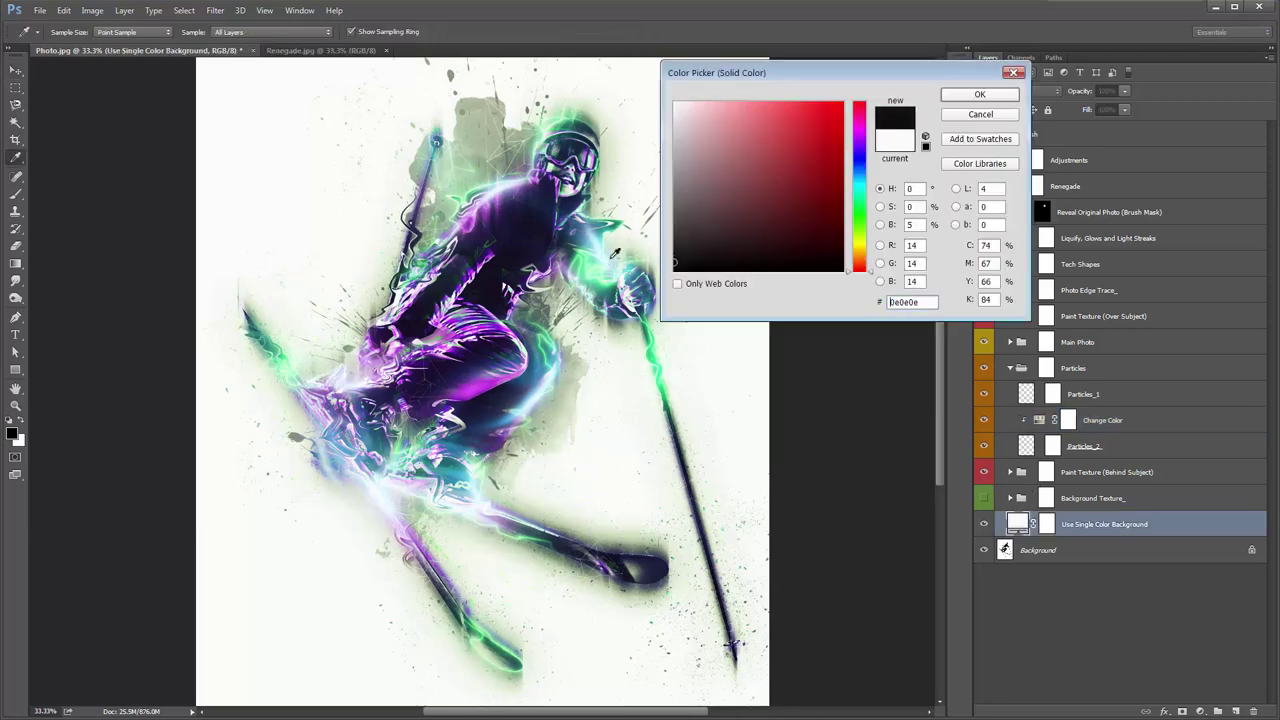
pyautogui.click(978, 94)
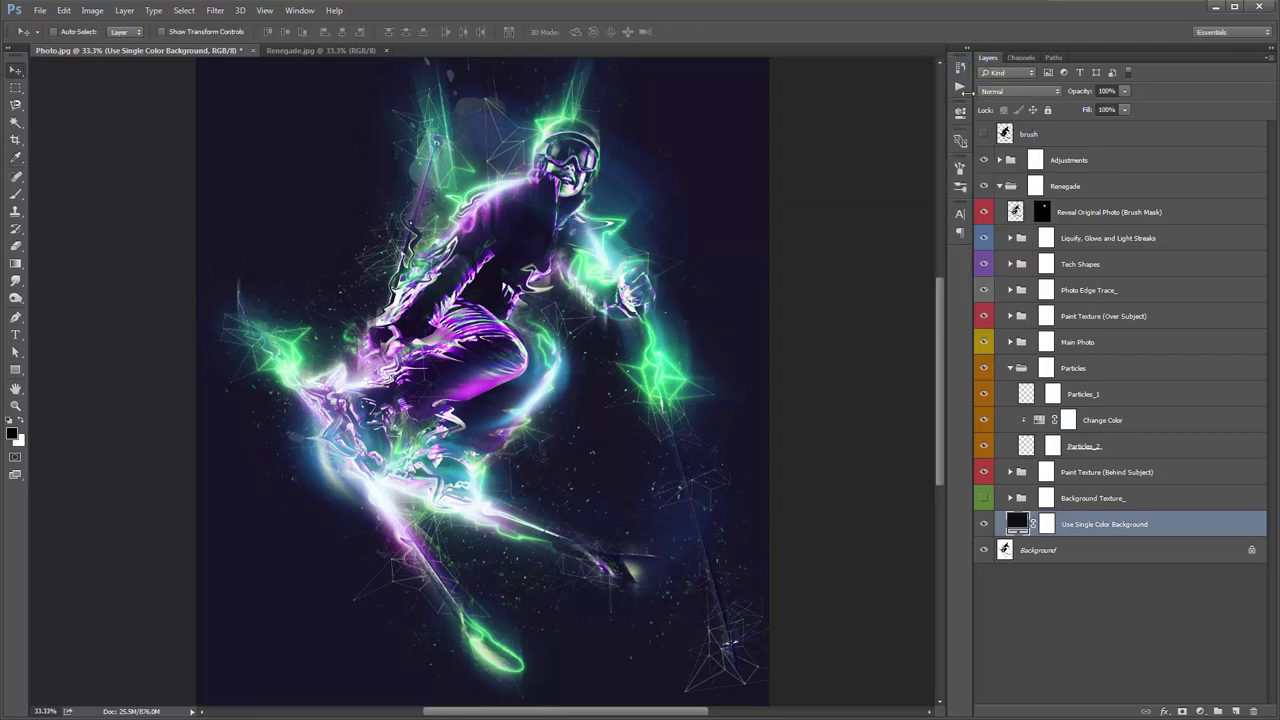
pyautogui.click(1092, 393)
pyautogui.click(1007, 367)
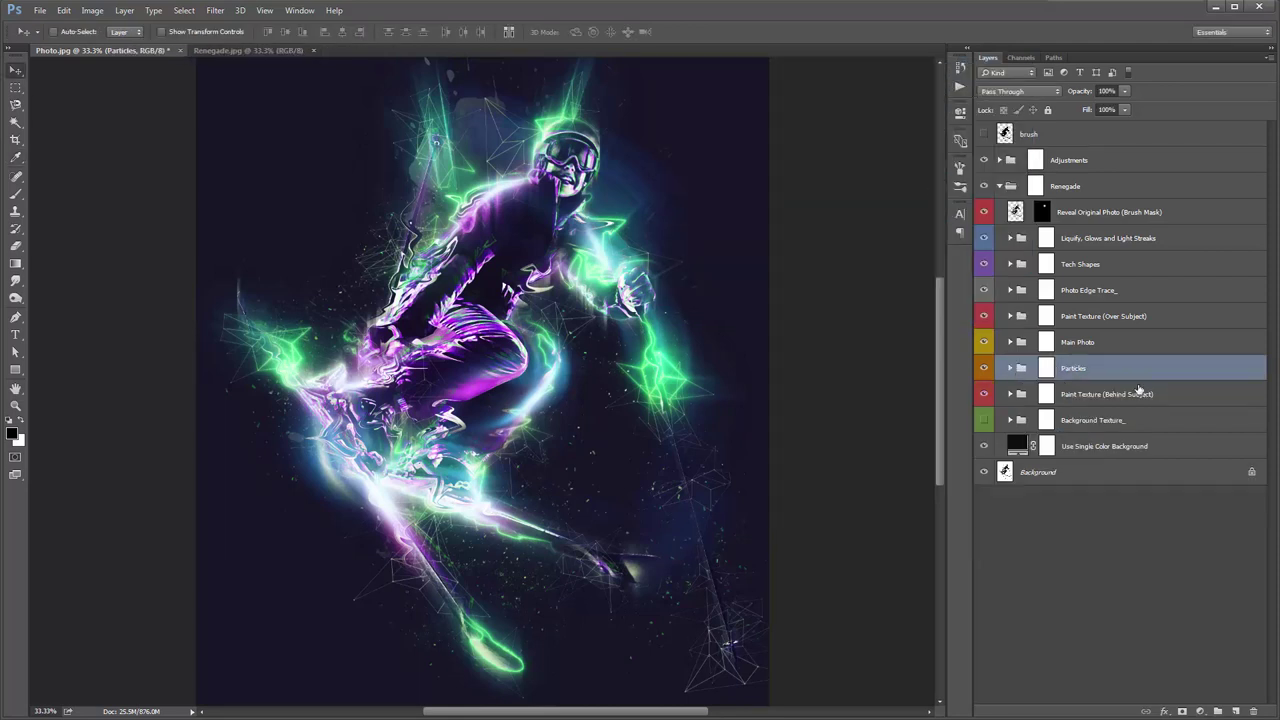
# Toggle the Paint Texture (Behind Subject) group's visibility to examine its effect, leave it shown, and expand the group
pyautogui.click(1139, 392)
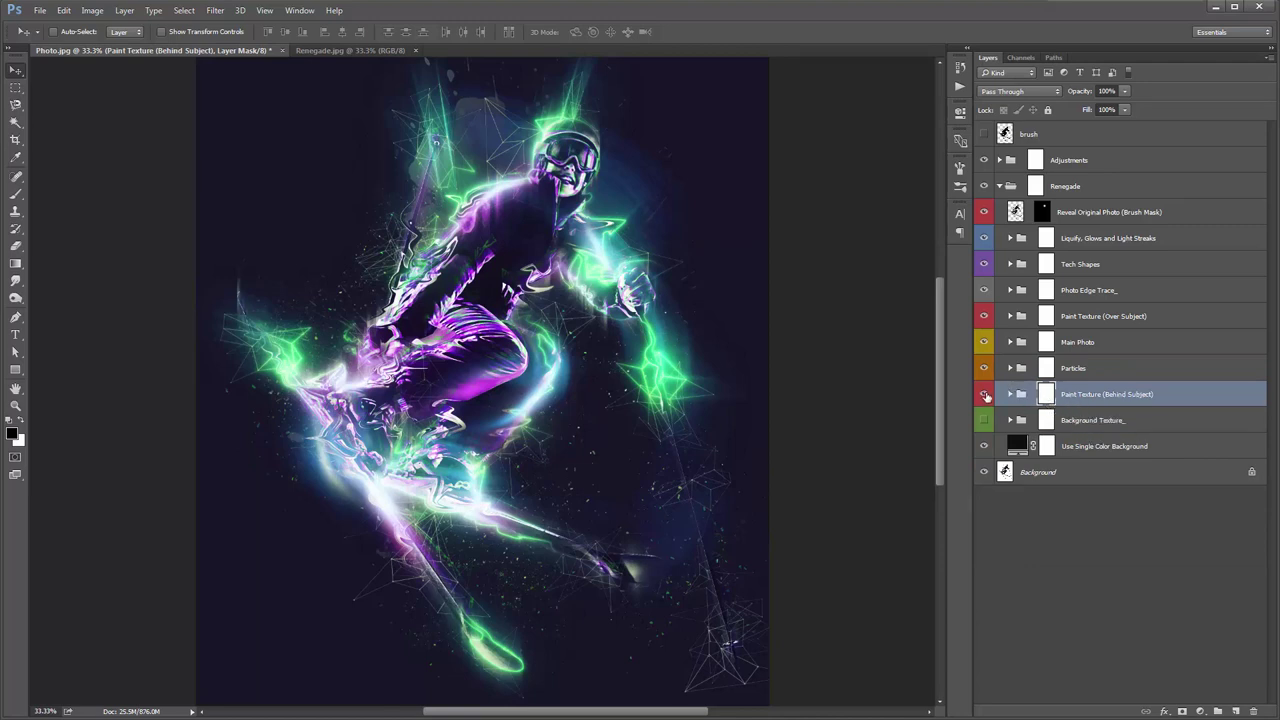
pyautogui.click(985, 395)
pyautogui.click(985, 395)
pyautogui.click(1010, 394)
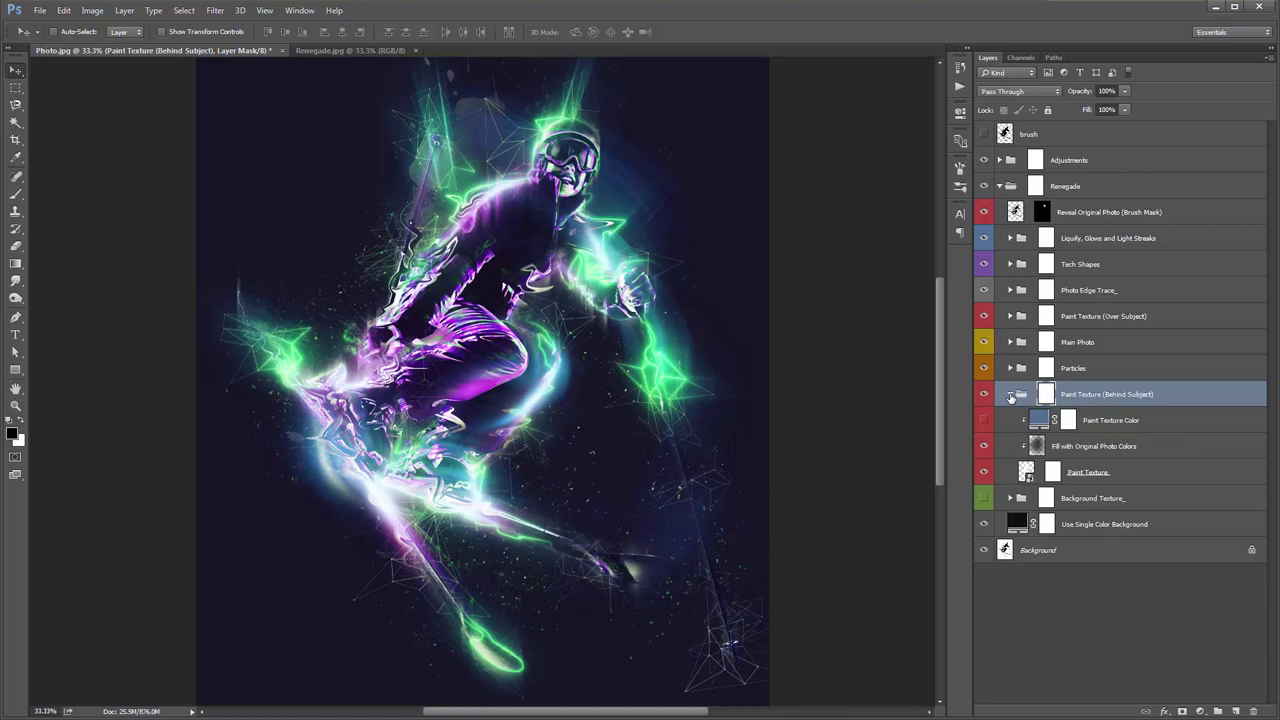
# Examine the Paint Texture Color, Fill with Original Photo Colors and Paint Texture layers inside the Paint Texture (Behind Subject) group
pyautogui.click(1094, 430)
pyautogui.keyDown('shift'); pyautogui.click(1113, 474); pyautogui.keyUp('shift')
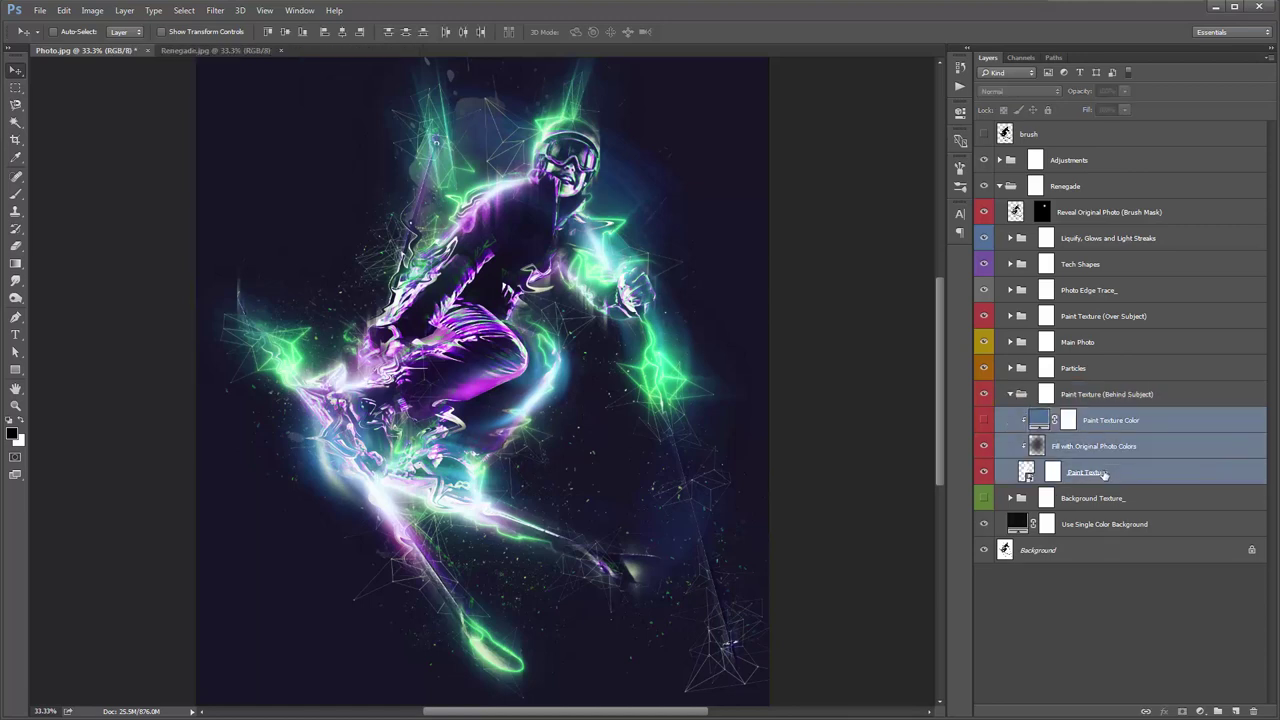
pyautogui.click(1088, 476)
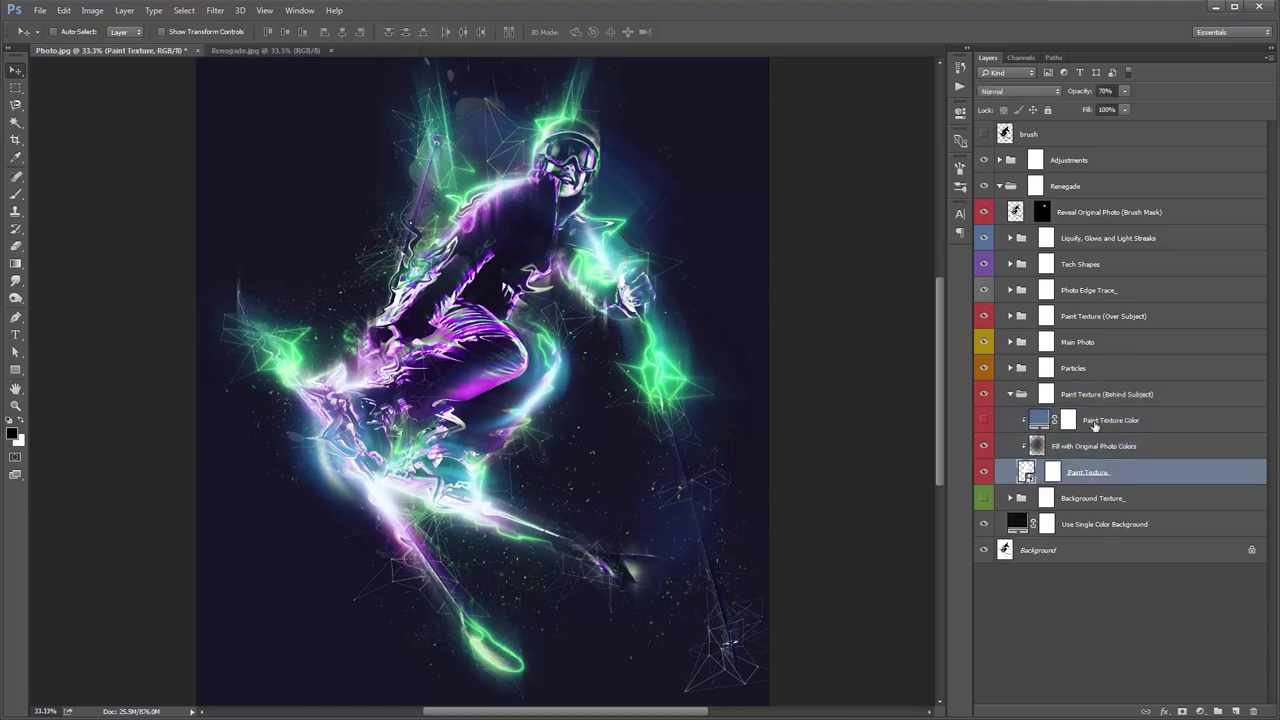
pyautogui.click(1094, 424)
pyautogui.click(1090, 446)
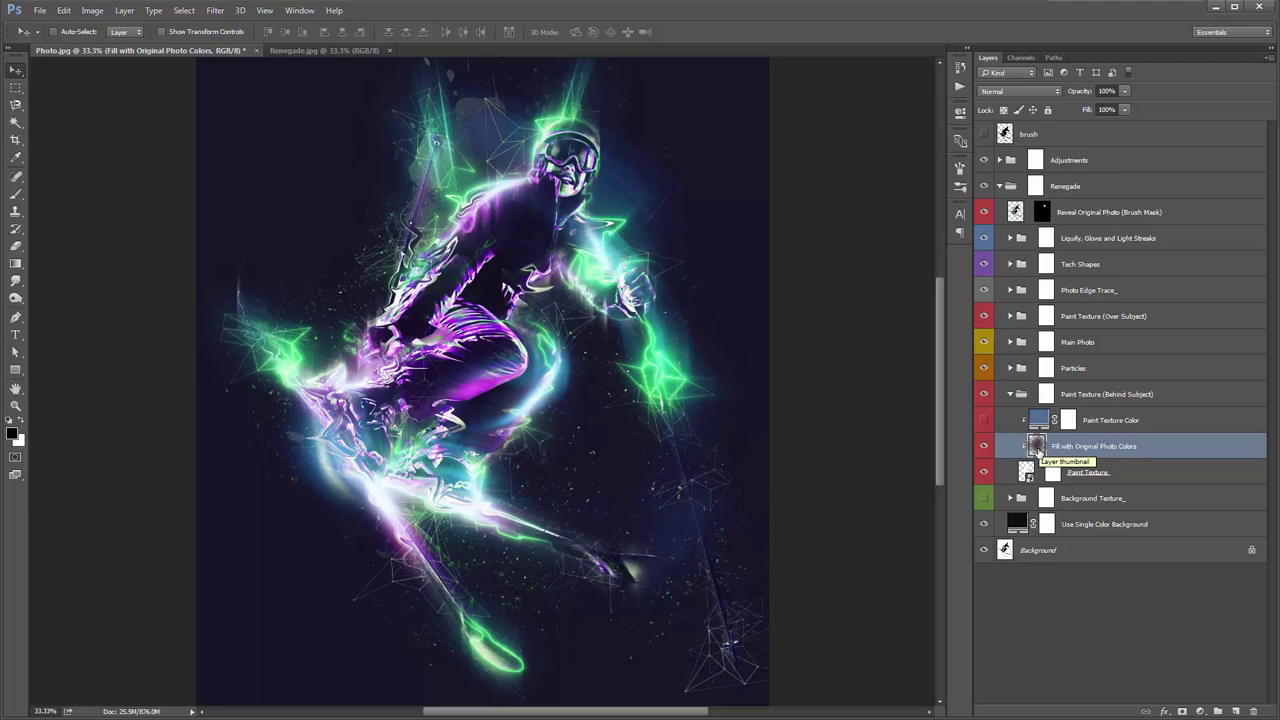
pyautogui.click(1035, 474)
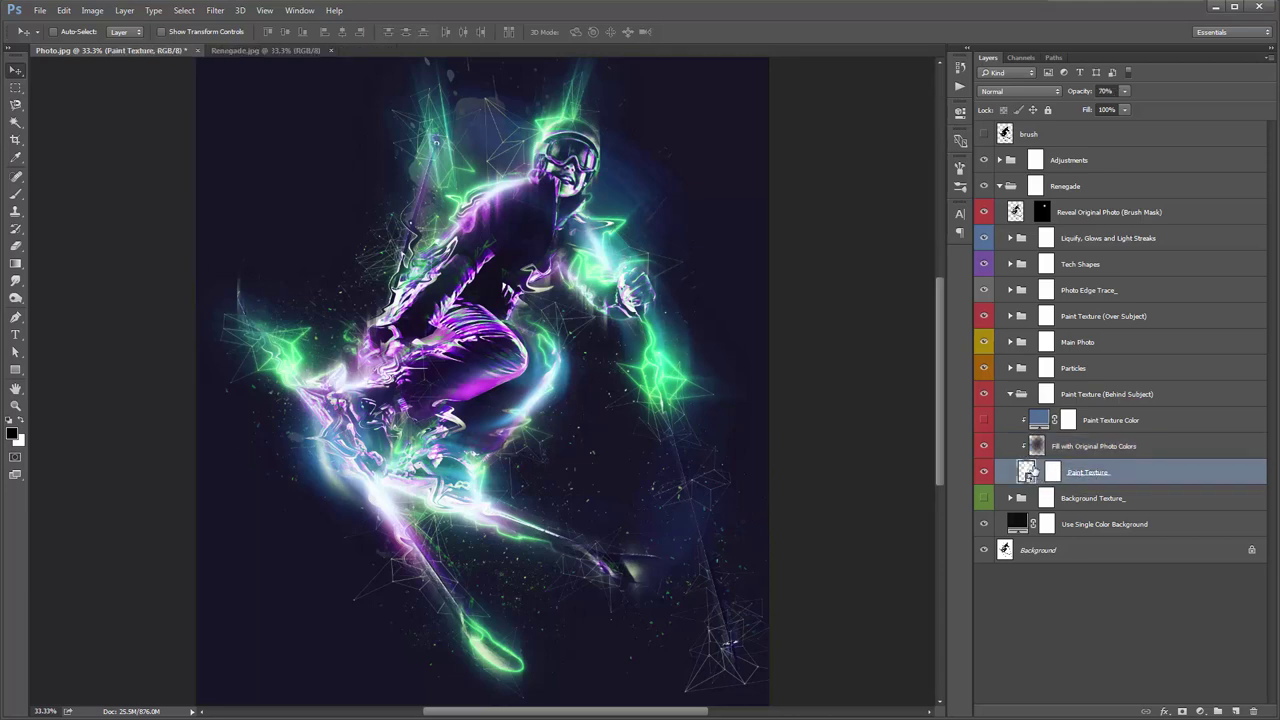
pyautogui.click(1055, 450)
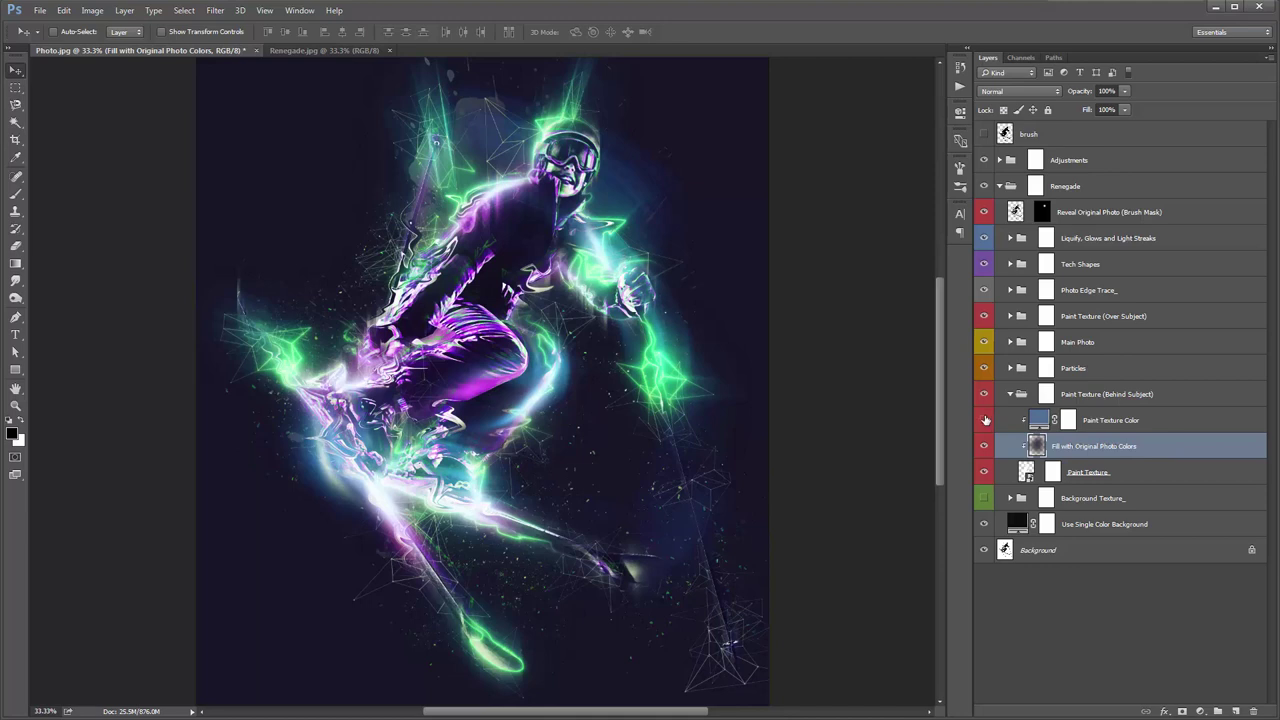
# Show the Paint Texture Color layer behind the subject and recolor its fill to turquoise #00ffd8
pyautogui.click(985, 420)
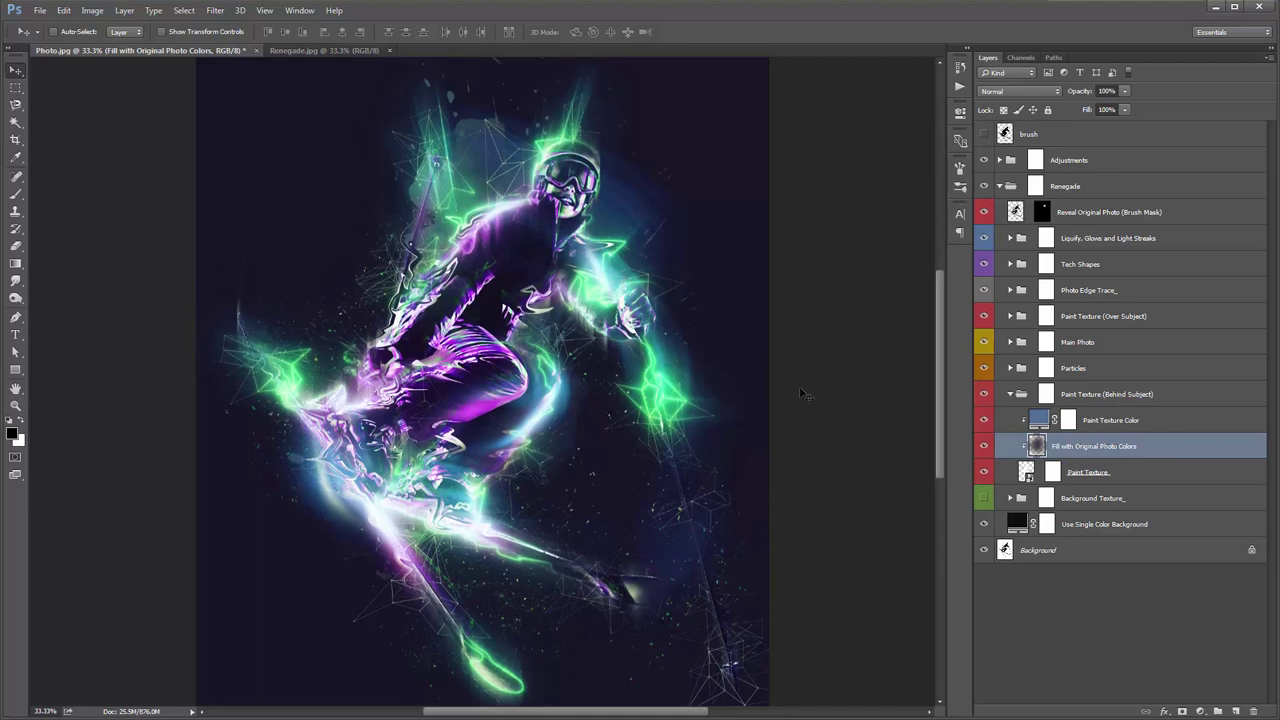
pyautogui.doubleClick(1038, 420)
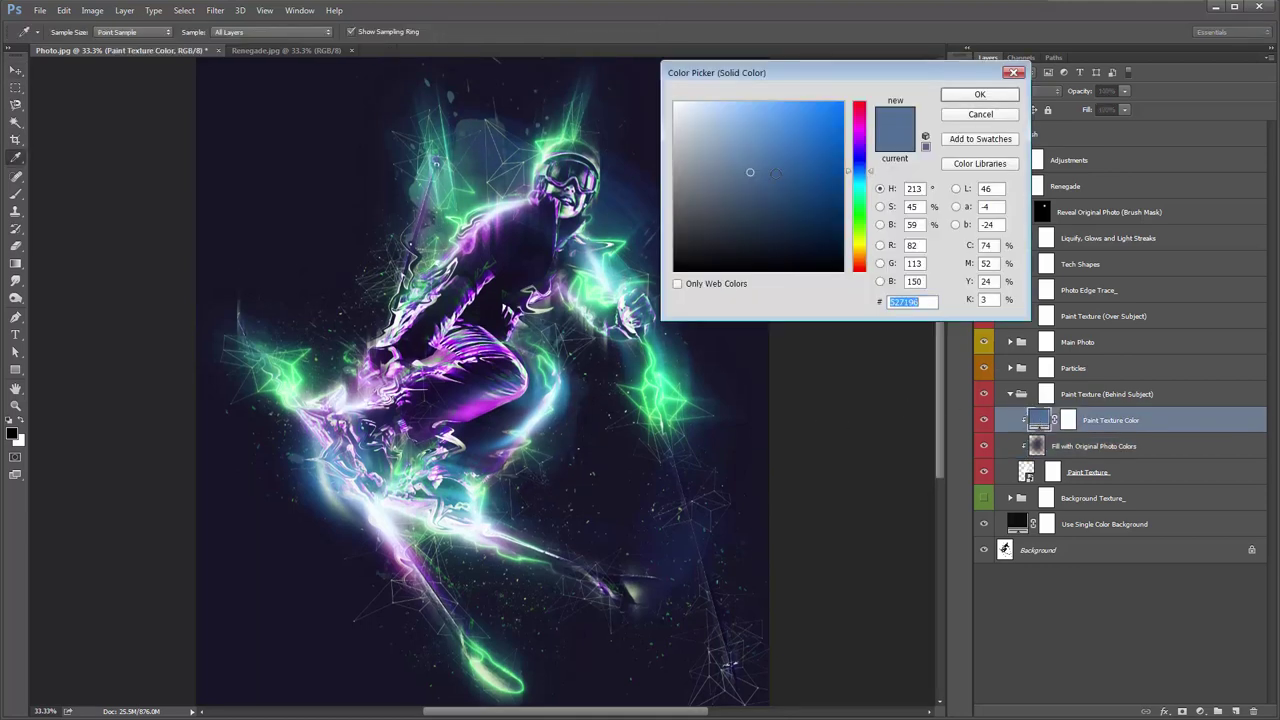
pyautogui.moveTo(776, 178); pyautogui.dragTo(640, 50)
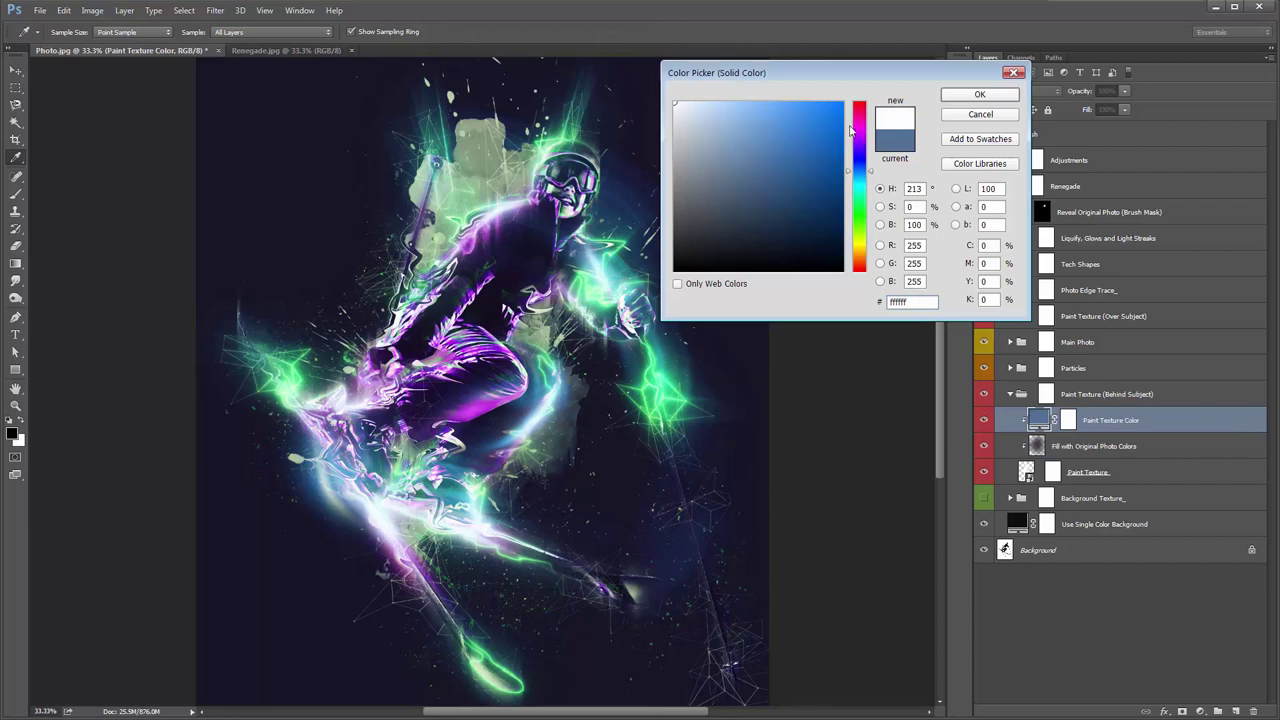
pyautogui.moveTo(851, 130)
pyautogui.mouseDown()
pyautogui.moveTo(856, 209)
pyautogui.moveTo(860, 137)
pyautogui.moveTo(860, 197)
pyautogui.mouseUp()
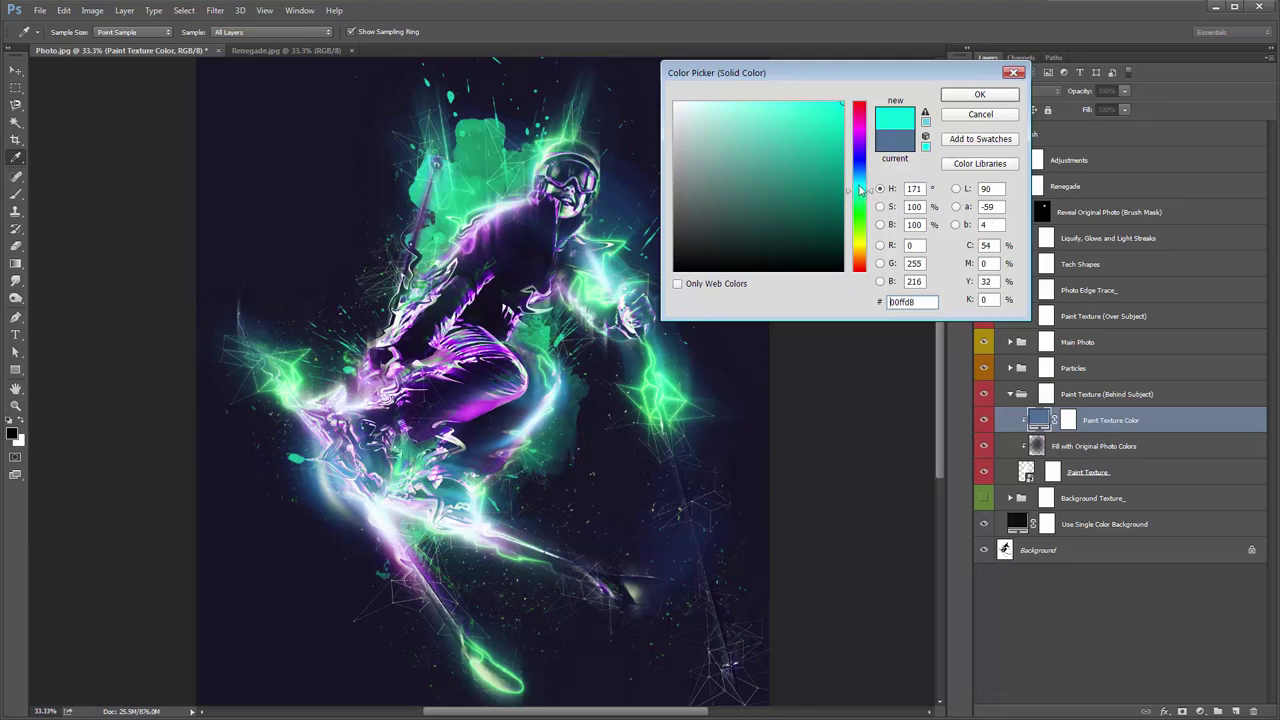
pyautogui.click(980, 94)
# Rotate the Paint Texture layer behind the skier slightly clockwise with Free Transform
pyautogui.click(1097, 474)
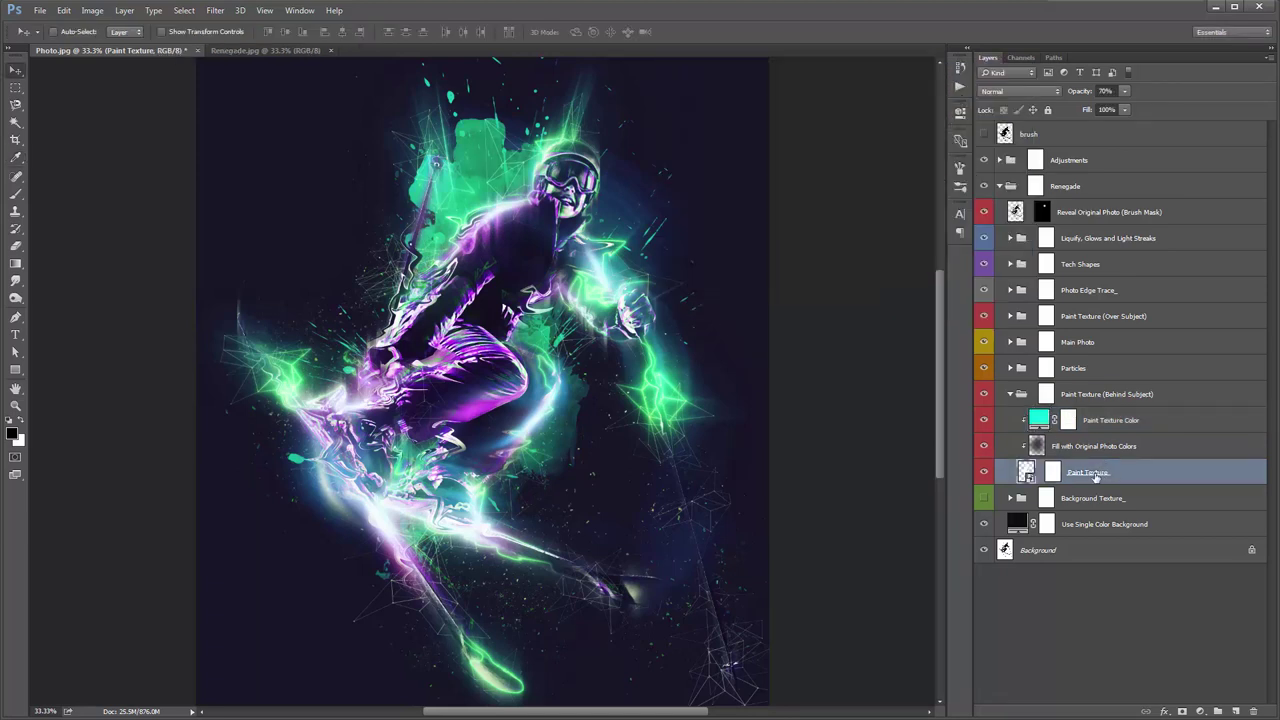
pyautogui.hotkey('ctrl', '-')
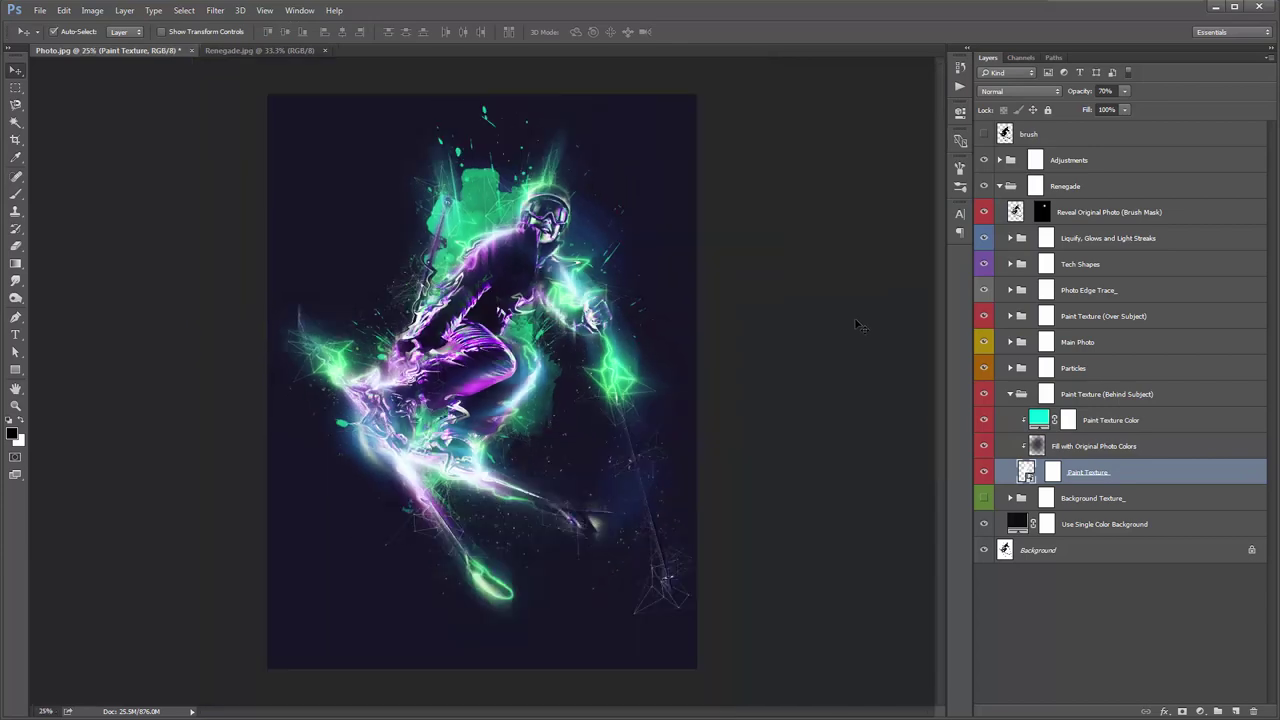
pyautogui.hotkey('ctrl', 't')
pyautogui.moveTo(858, 325)
pyautogui.mouseDown()
pyautogui.moveTo(790, 150)
pyautogui.moveTo(800, 170)
pyautogui.moveTo(618, 115)
pyautogui.moveTo(684, 243)
pyautogui.mouseUp()
pyautogui.press('Return')
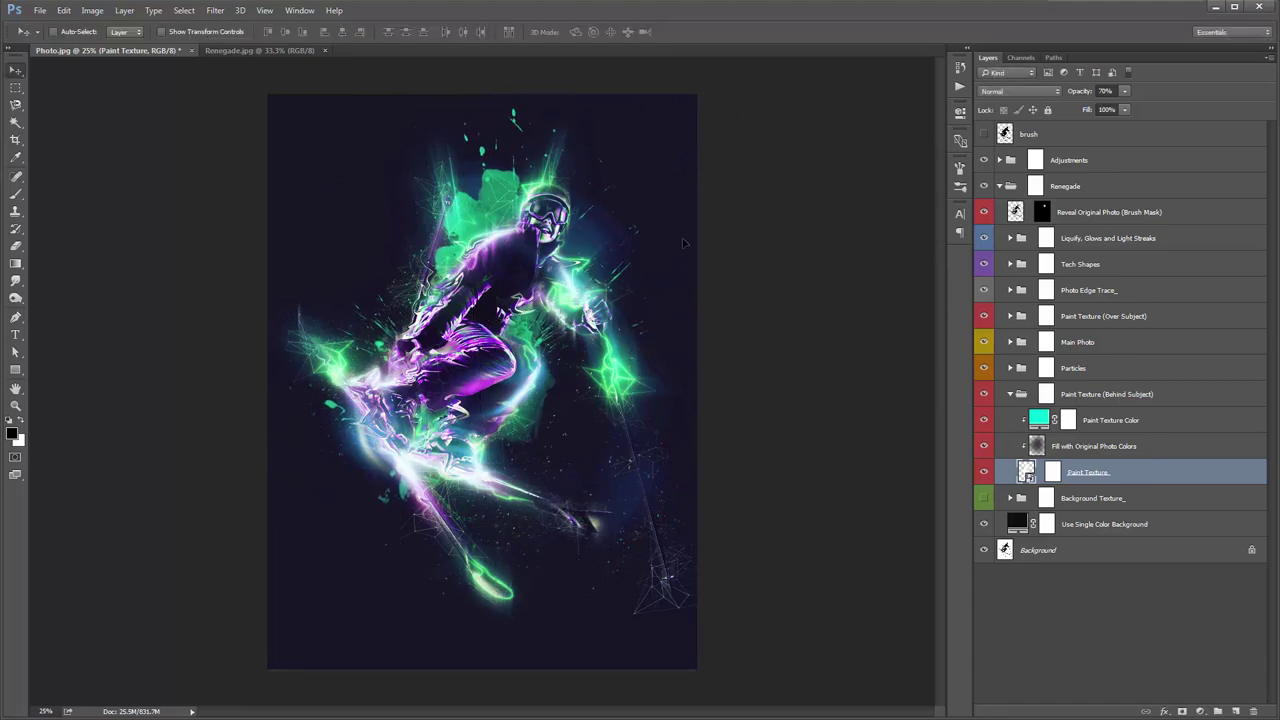
# Browse the Paint Textures folder for replacement contents for the Paint Texture smart object, looking at 8.png, 7.png and 16.png
pyautogui.rightClick(1125, 472)
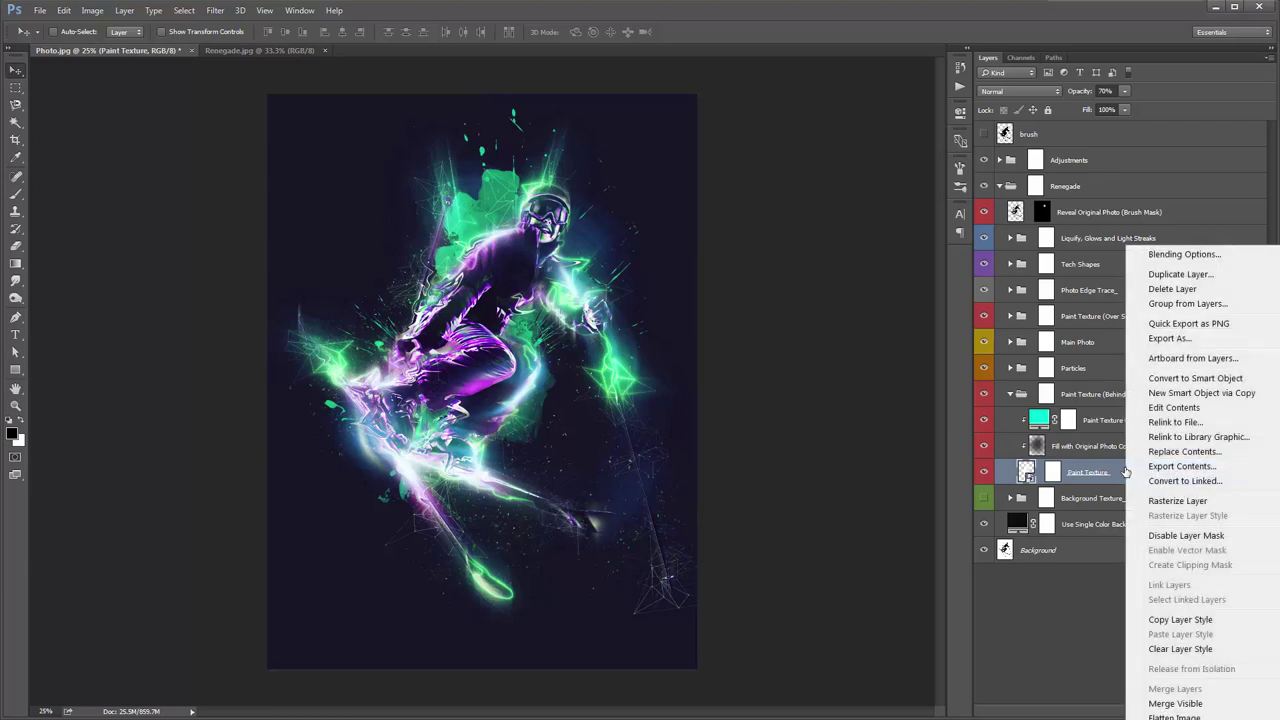
pyautogui.click(1175, 452)
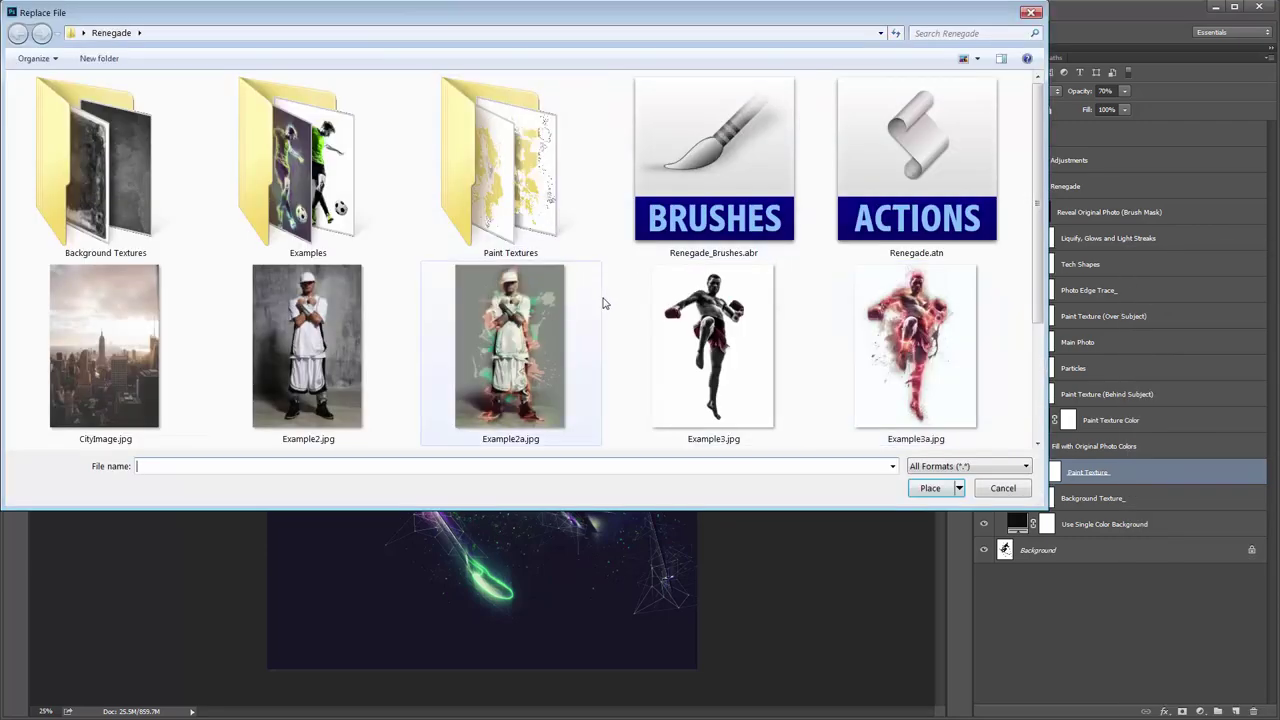
pyautogui.doubleClick(550, 202)
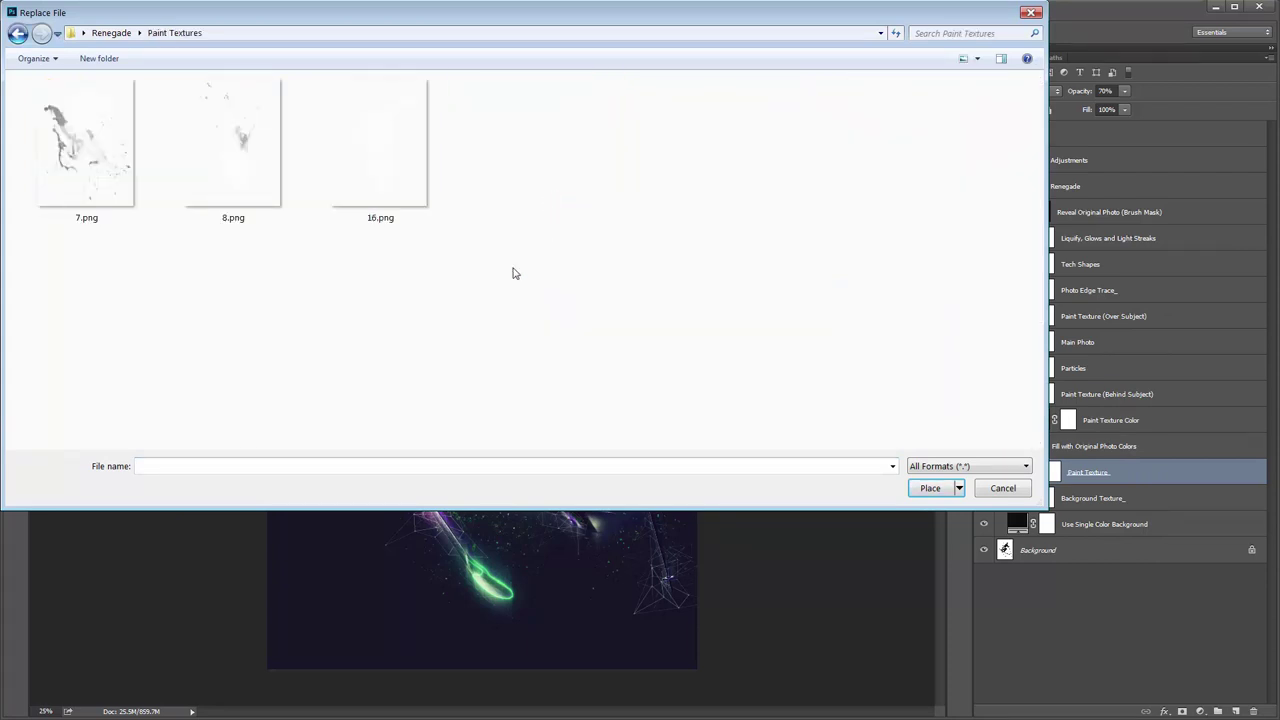
pyautogui.click(205, 171)
pyautogui.click(107, 168)
pyautogui.click(398, 162)
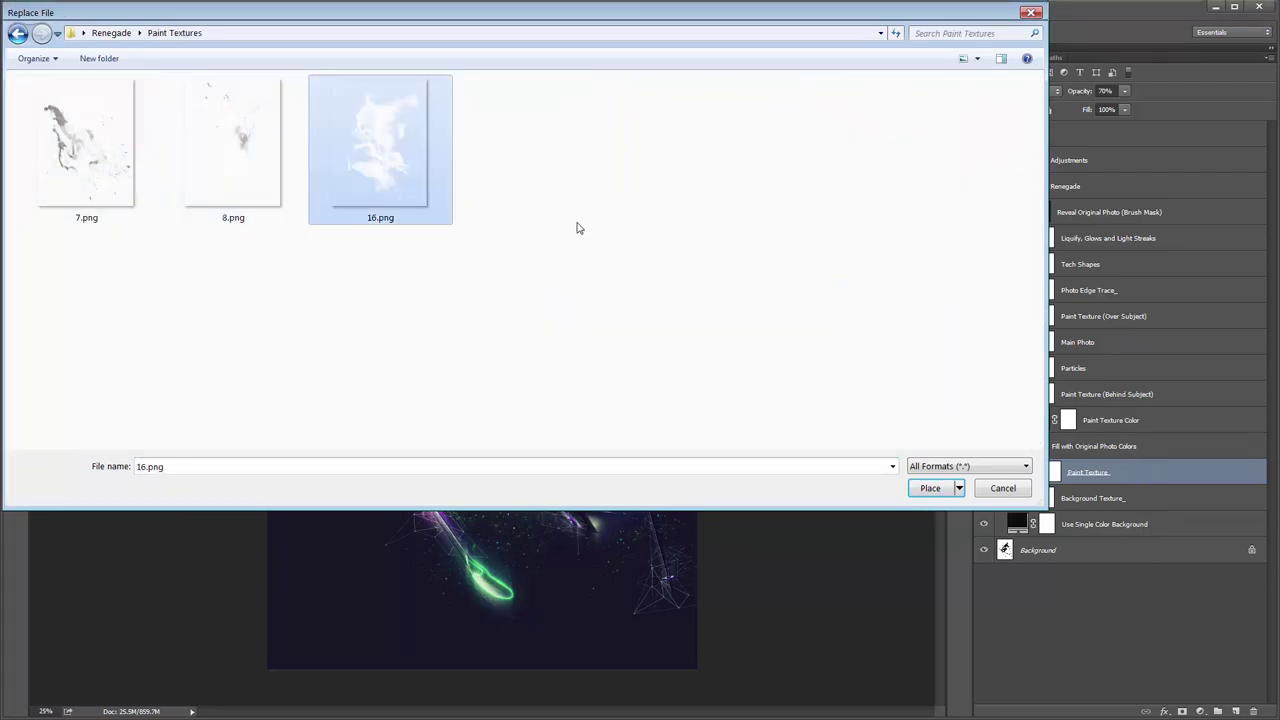
pyautogui.press('Return')
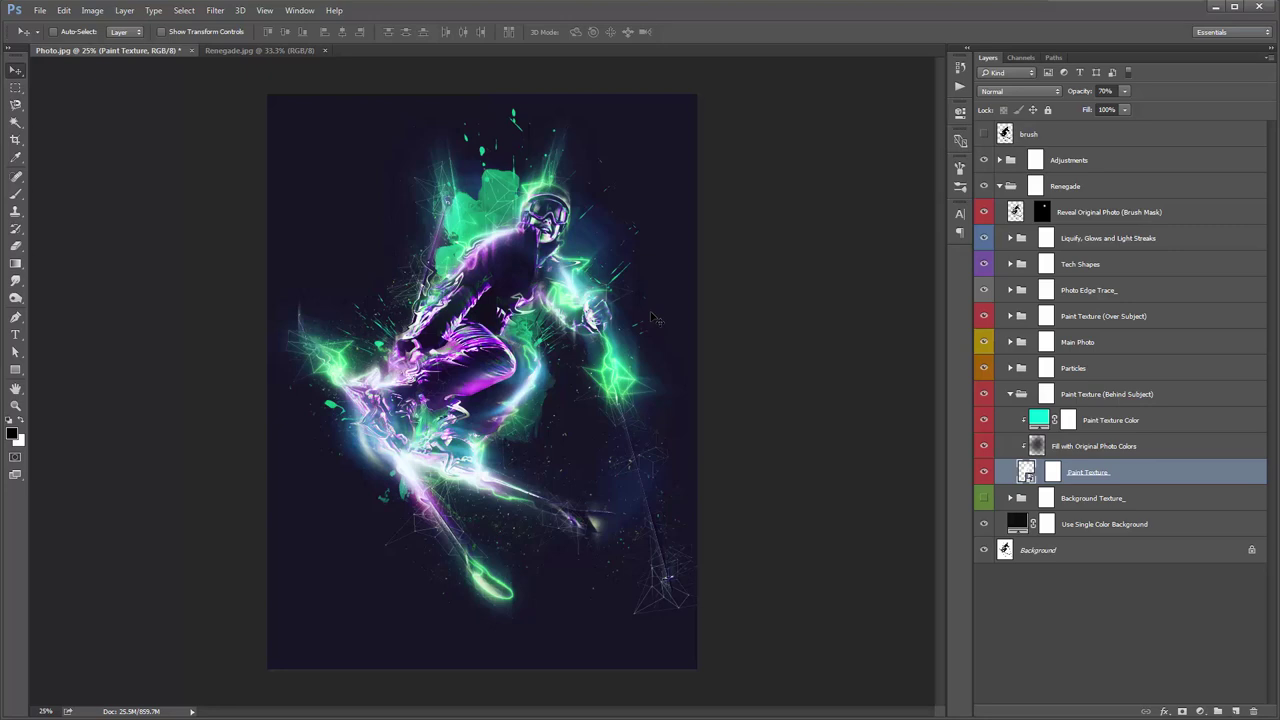
pyautogui.scroll(1, 655, 318)
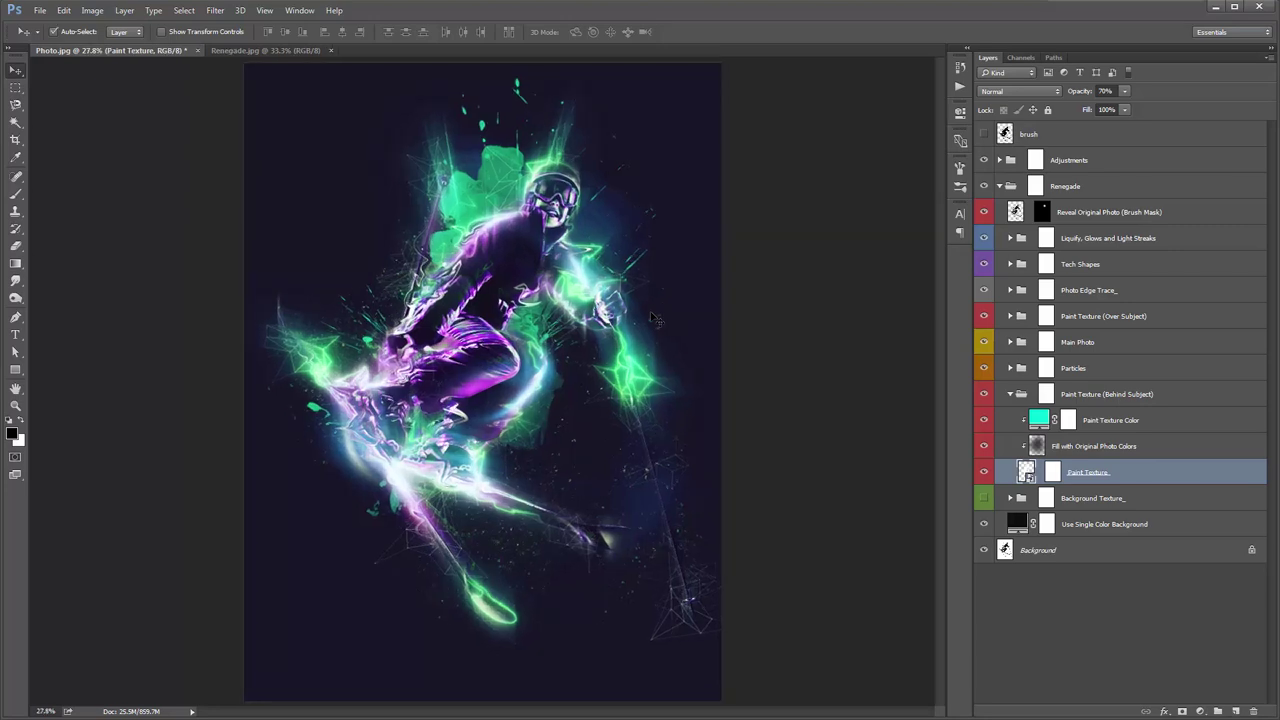
pyautogui.scroll(2, 655, 318)
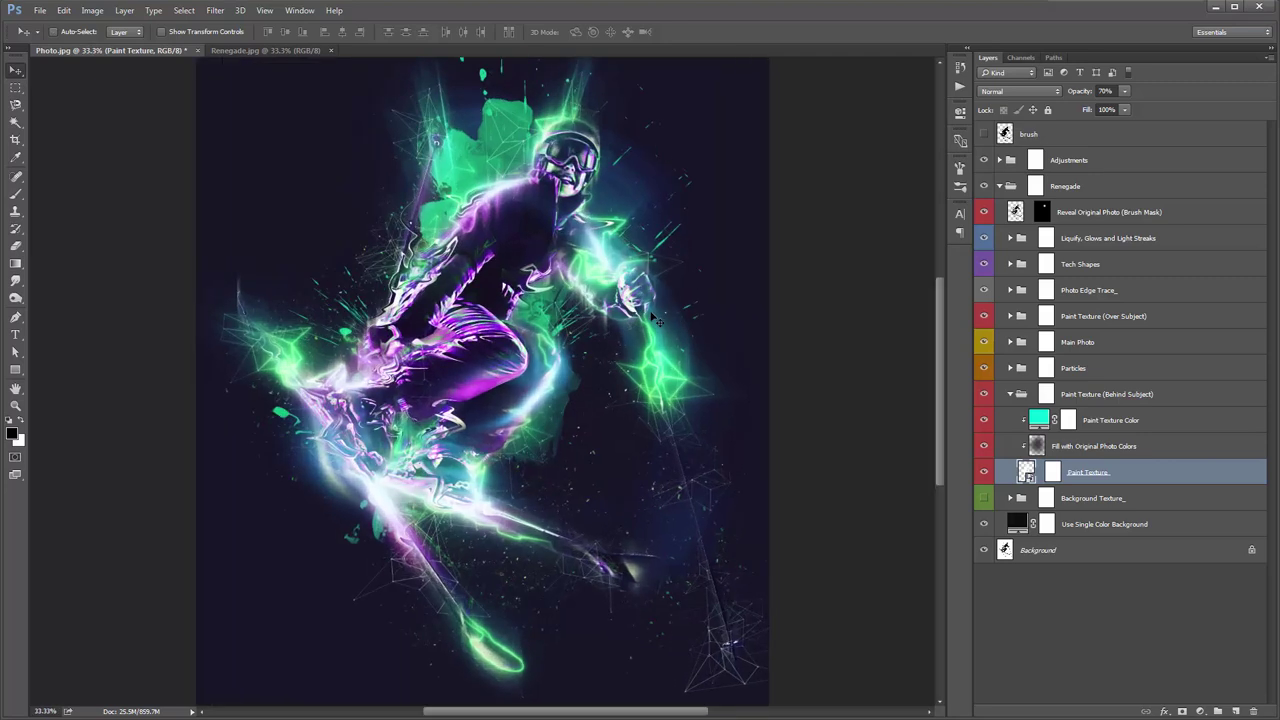
# Create a new empty layer above Paint Texture Color and clip it to the paint texture behind the subject
pyautogui.click(1116, 424)
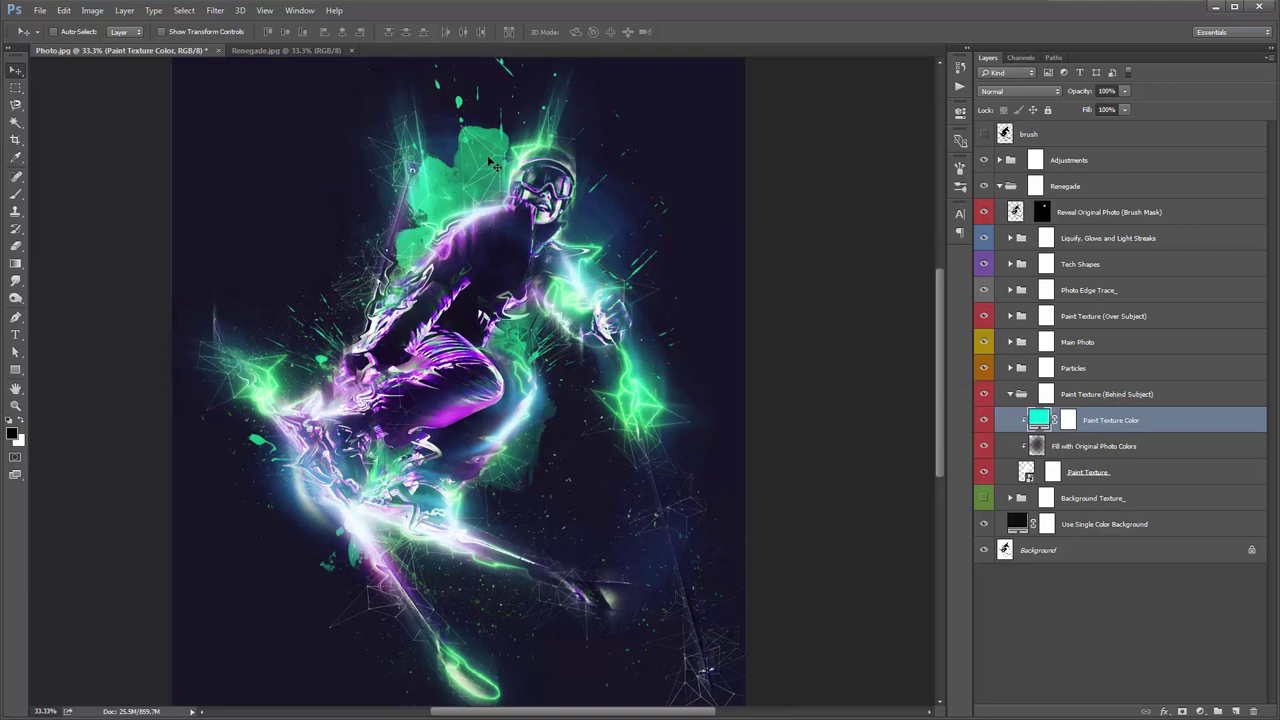
pyautogui.scroll(1, 490, 197)
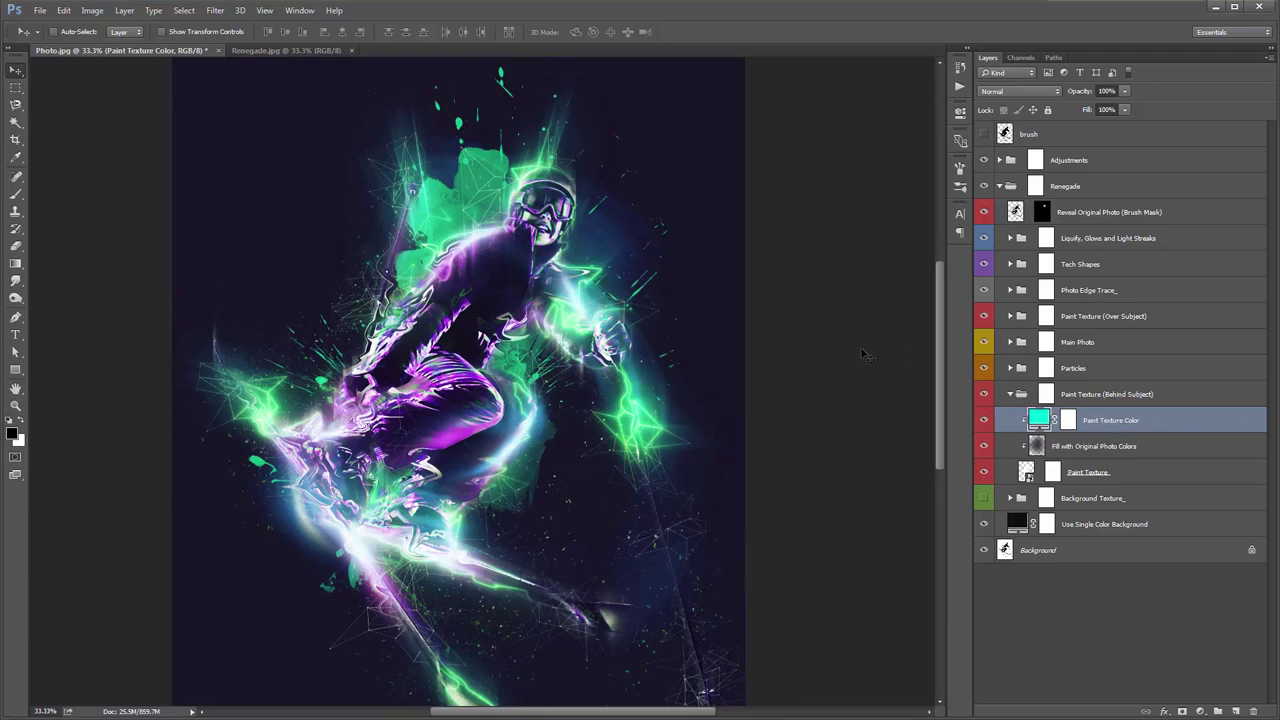
pyautogui.hotkey('ctrl', 'shift', 'n')
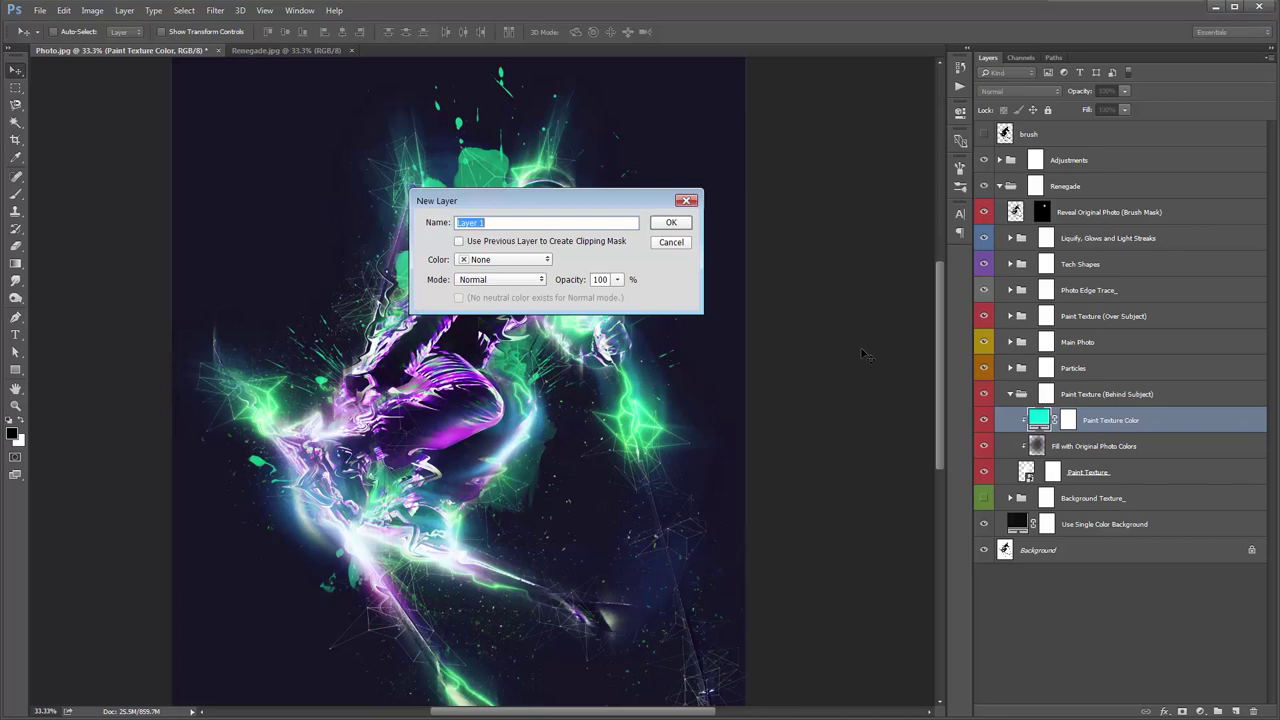
pyautogui.press('Return')
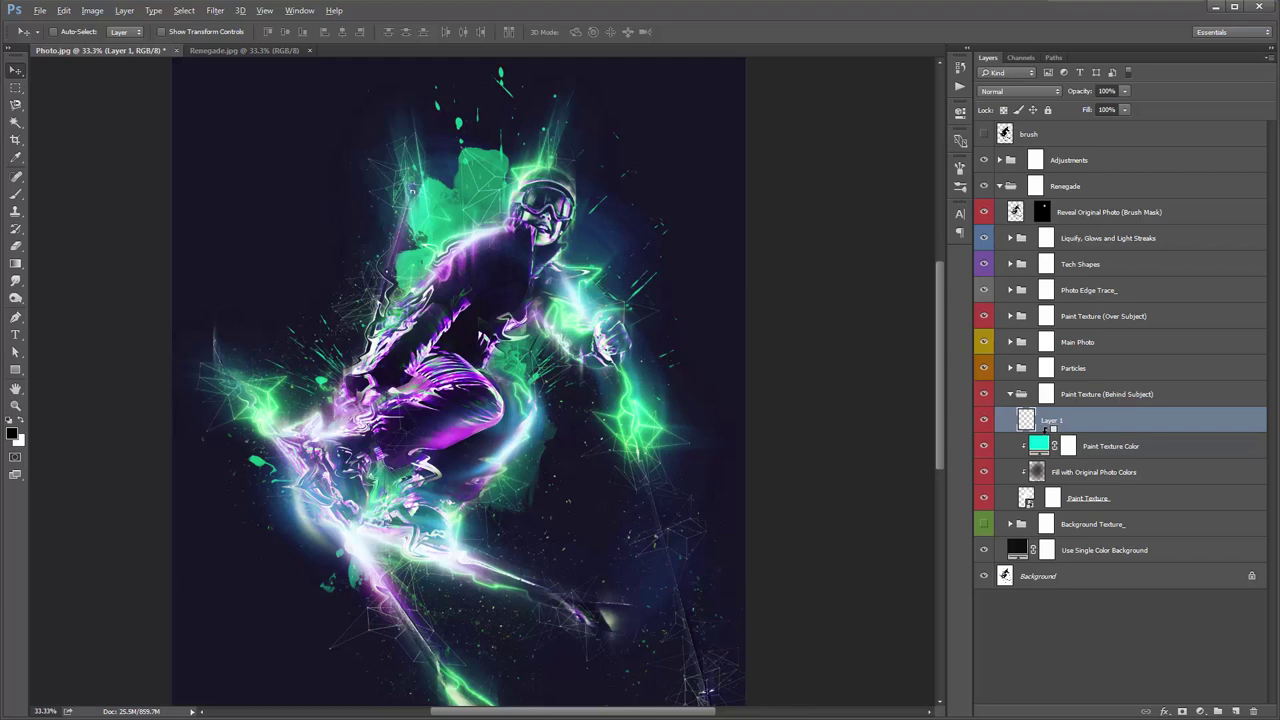
pyautogui.keyDown('alt'); pyautogui.click(1046, 430); pyautogui.keyUp('alt')
# Brush magenta #fc00ff on the clipped Layer 1 over the paint splatters around the skier's head, back and legs
pyautogui.press('b')
pyautogui.click(12, 432)
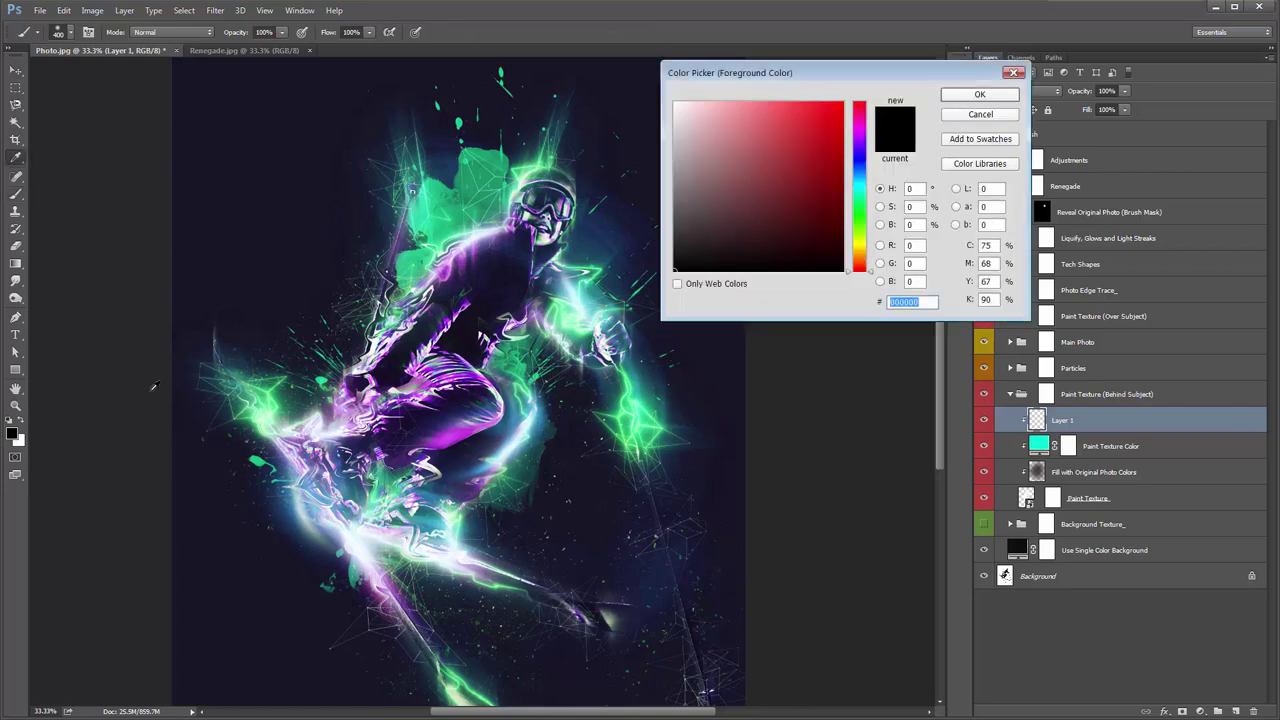
pyautogui.write('fc00ff')
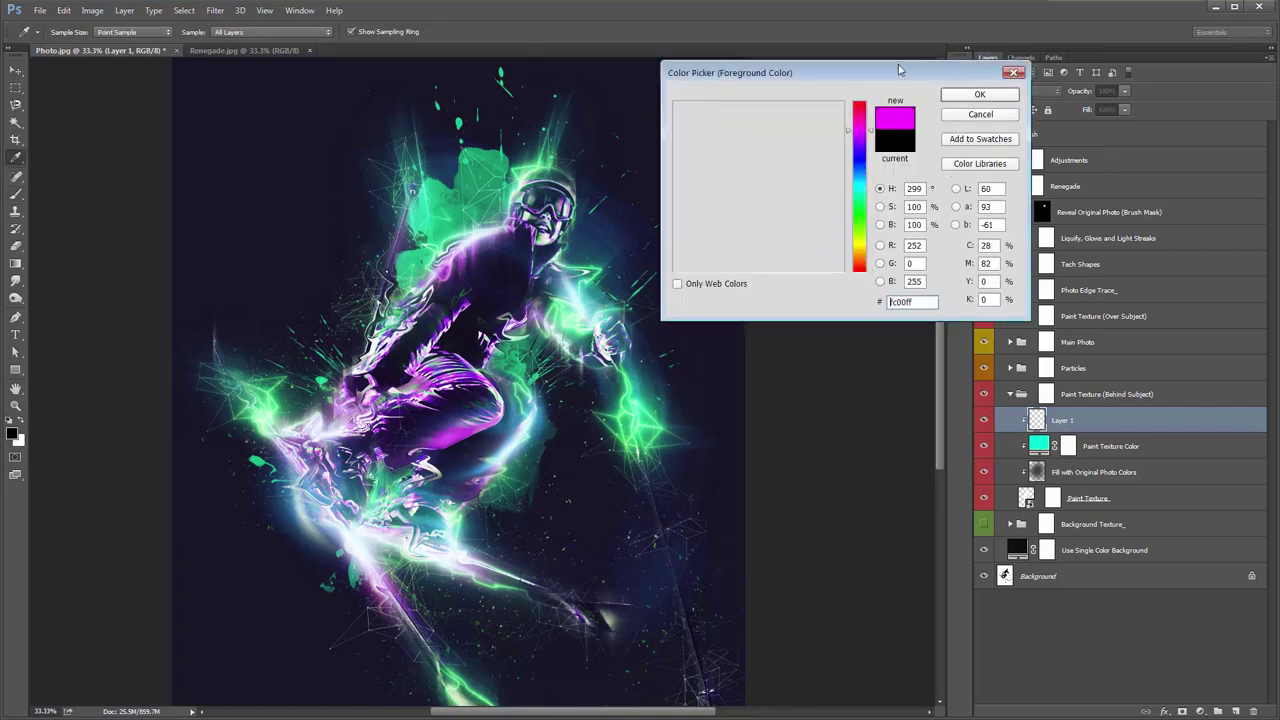
pyautogui.click(978, 95)
pyautogui.moveTo(490, 165); pyautogui.dragTo(450, 210)
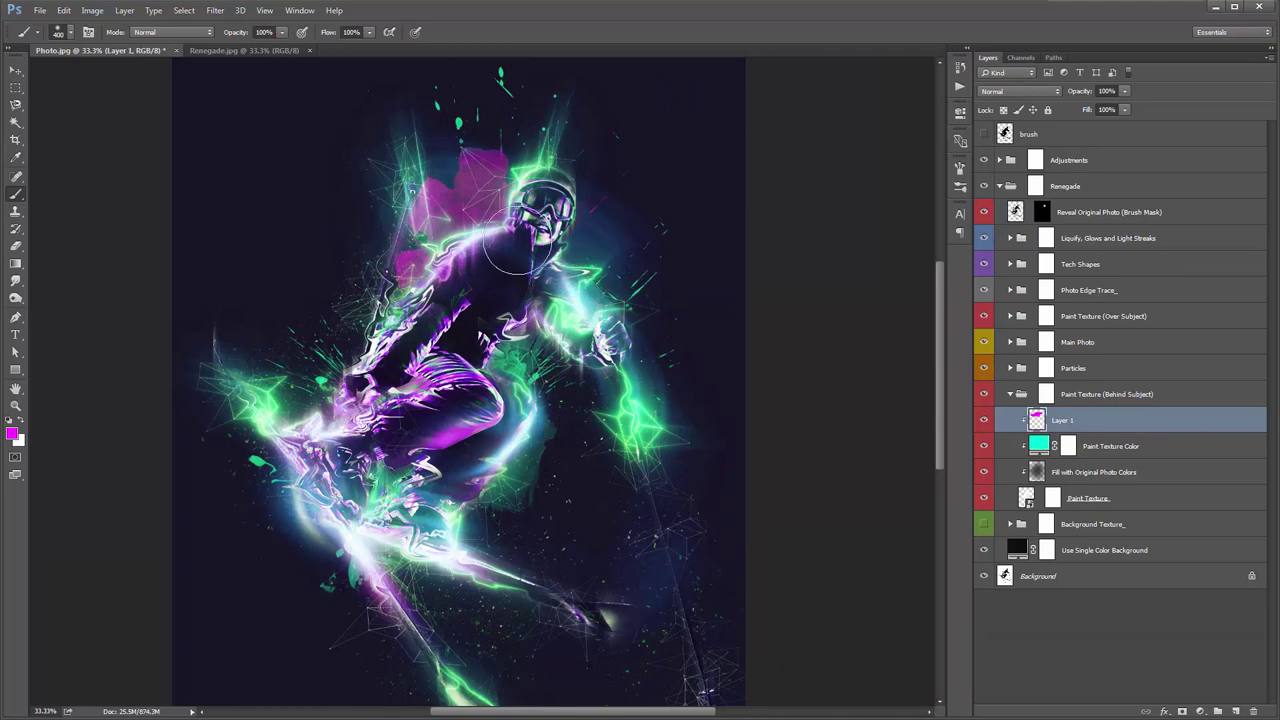
pyautogui.hotkey('ctrl', 'z')
pyautogui.moveTo(493, 170)
pyautogui.mouseDown()
pyautogui.moveTo(435, 175)
pyautogui.moveTo(406, 252)
pyautogui.moveTo(450, 240)
pyautogui.mouseUp()
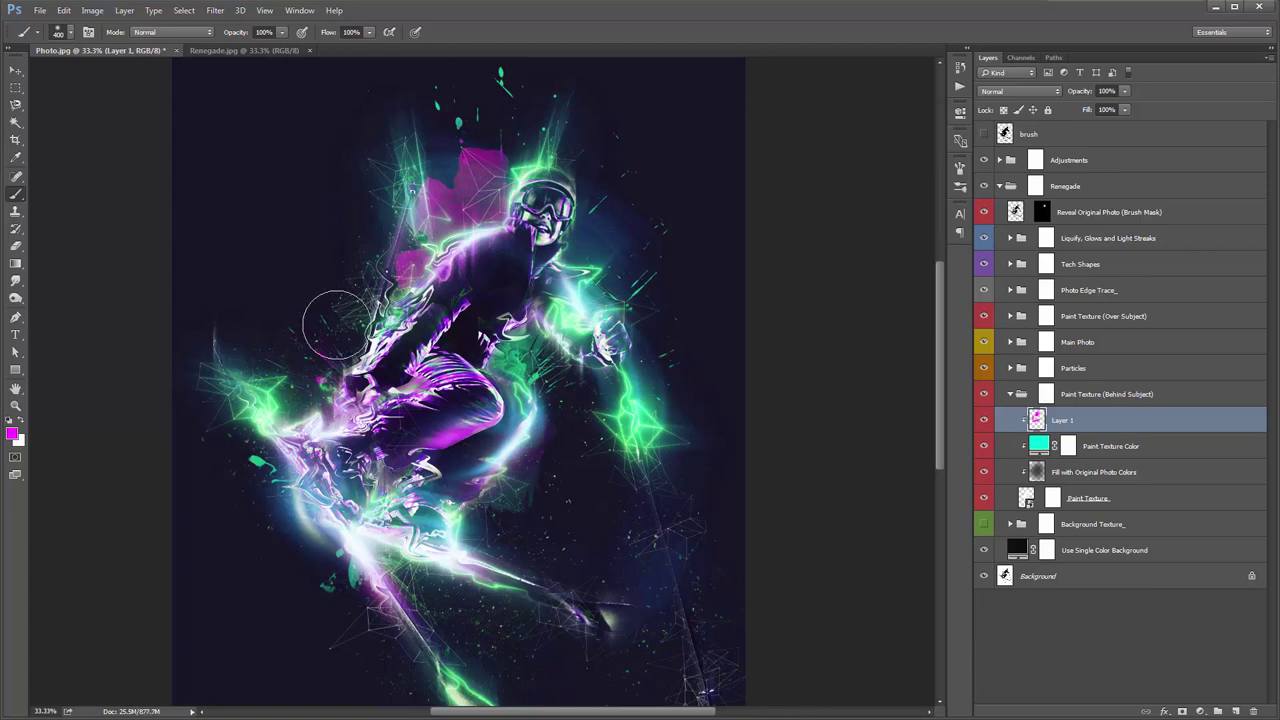
# Compare the magenta paint on Layer 1 unclipped and clipped to the Paint Texture layer, and collapse the Paint Texture (Behind Subject) group
pyautogui.keyDown('alt'); pyautogui.click(1037, 422); pyautogui.keyUp('alt')
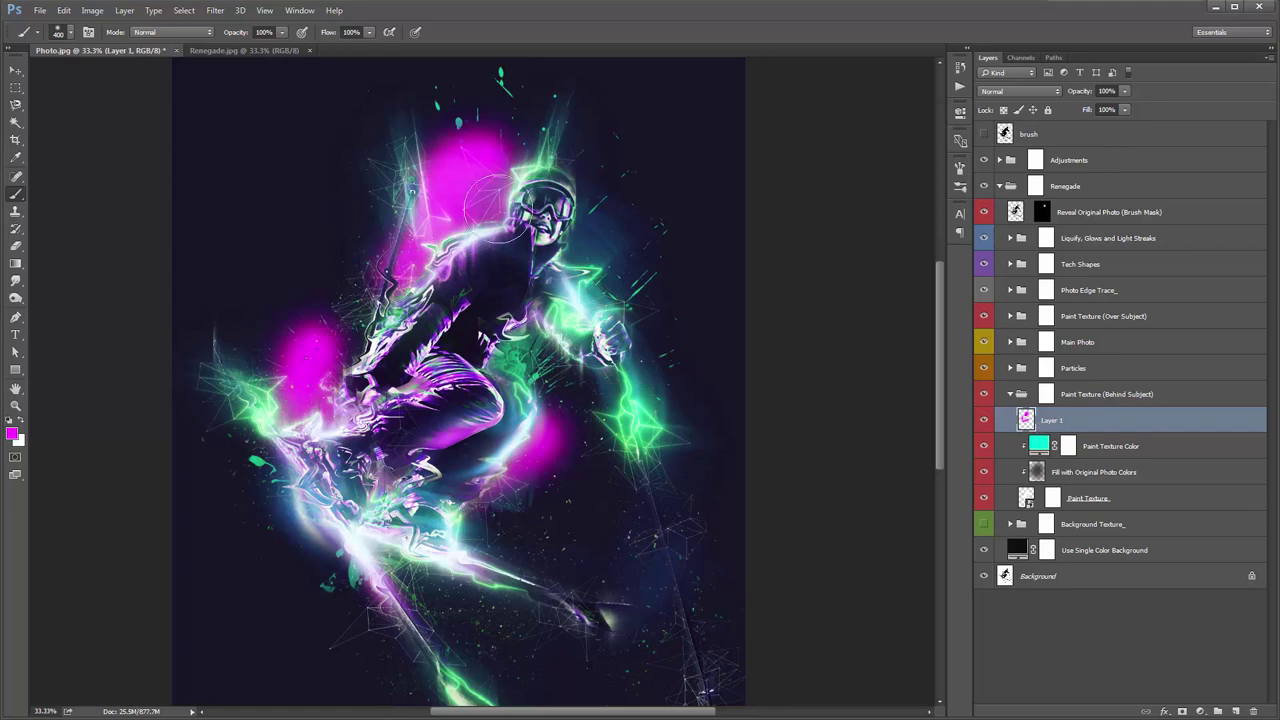
pyautogui.keyDown('alt'); pyautogui.click(1037, 422); pyautogui.keyUp('alt')
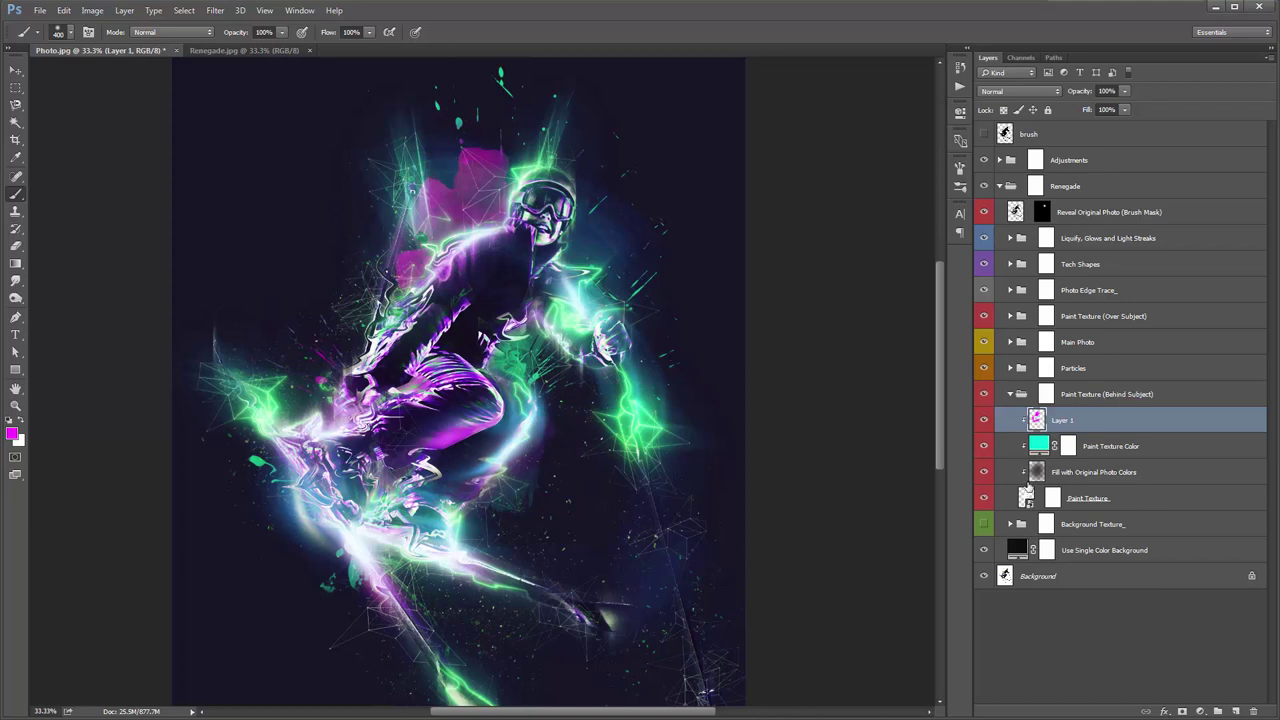
pyautogui.click(1036, 499)
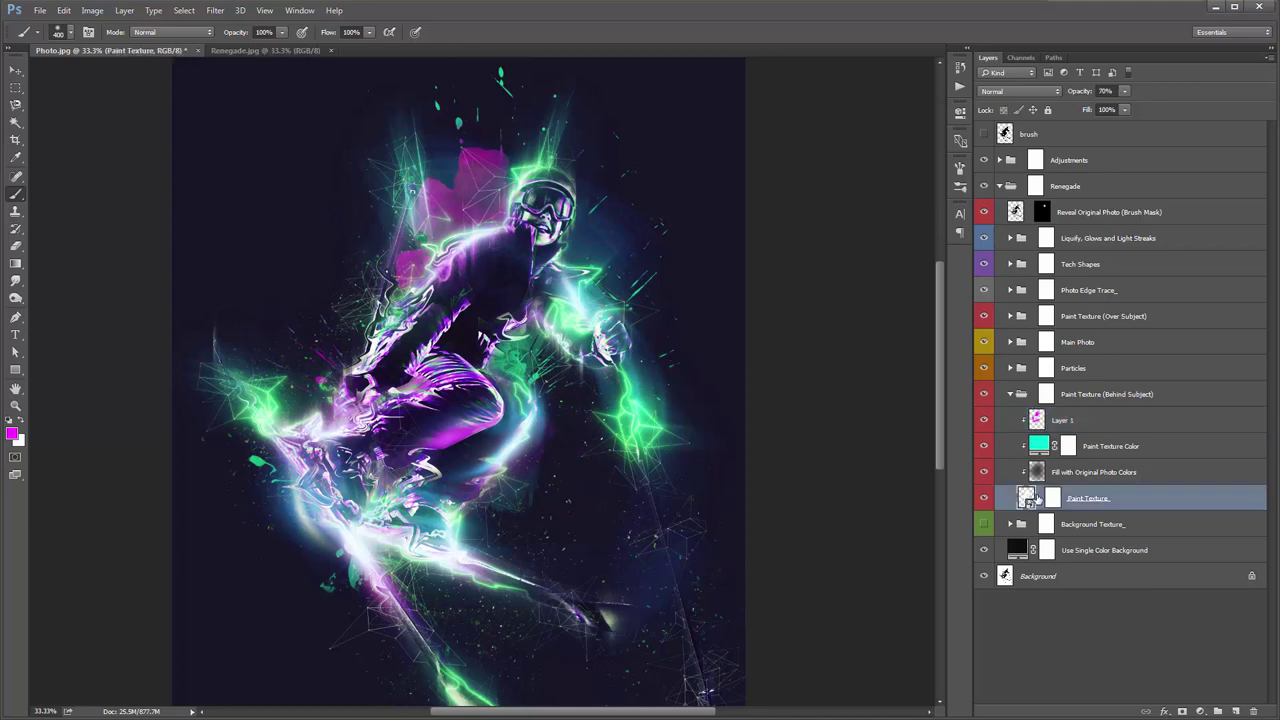
pyautogui.click(1040, 424)
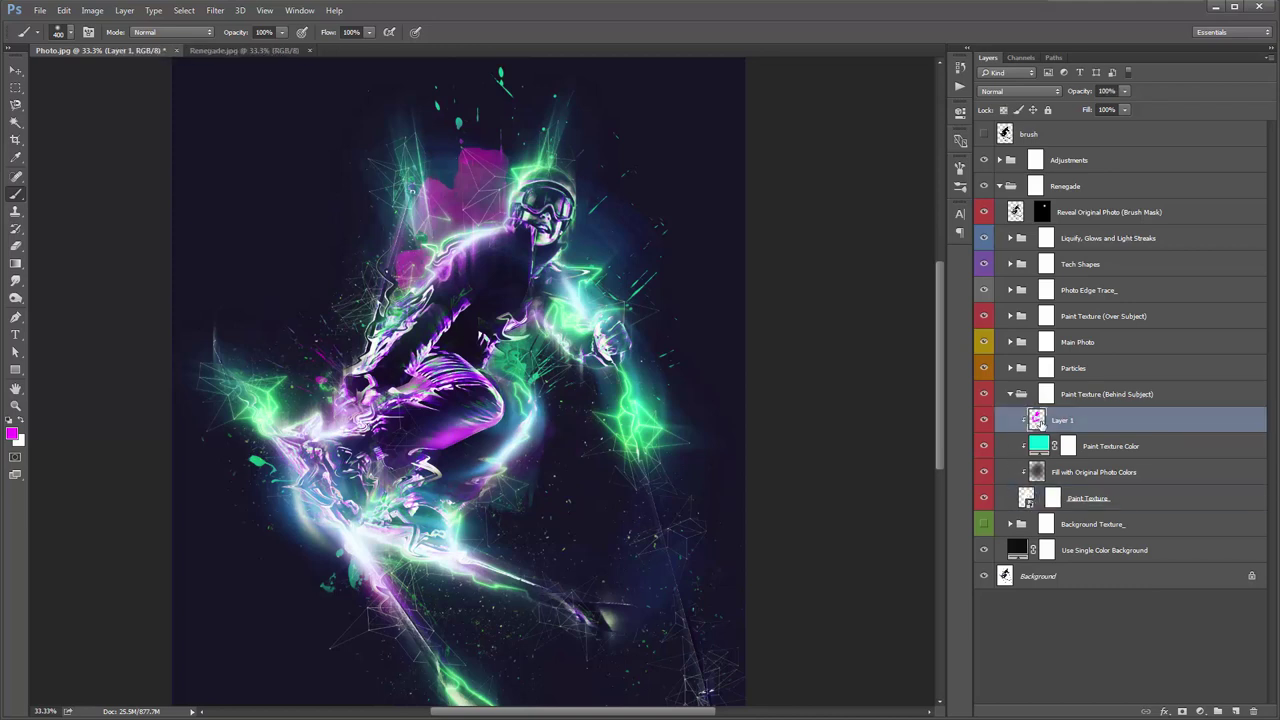
pyautogui.press('v')
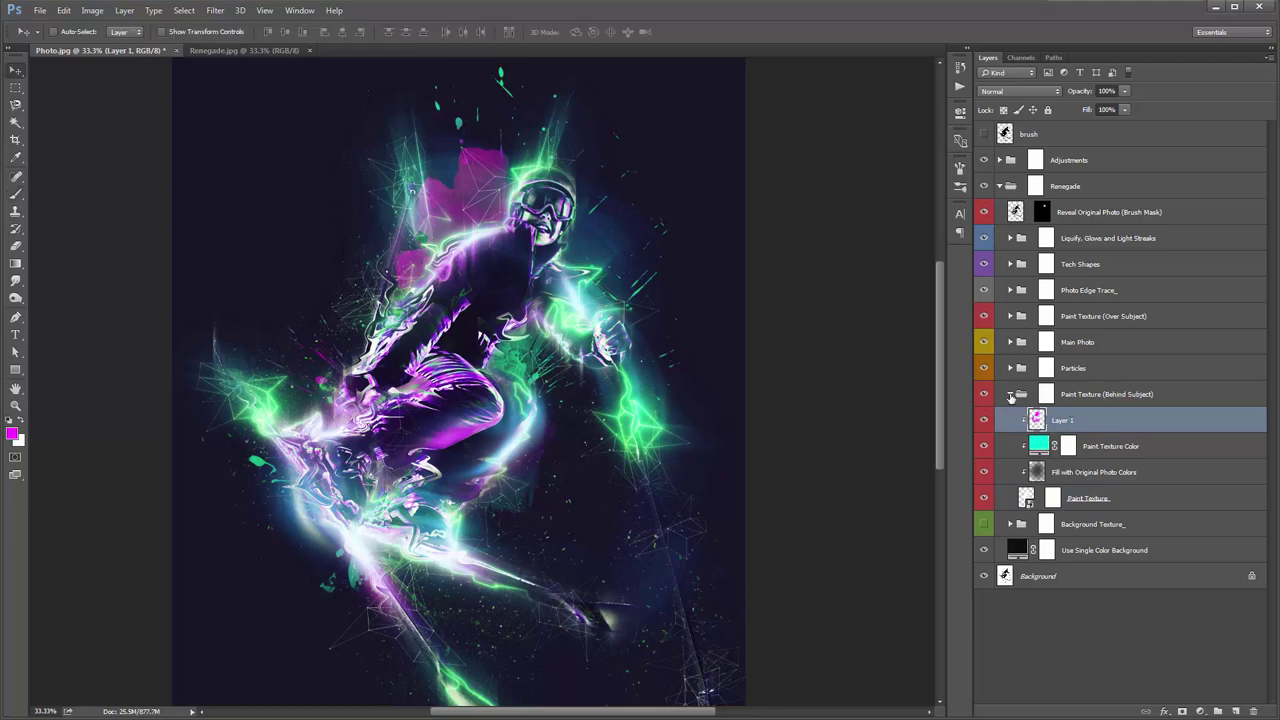
pyautogui.click(1010, 396)
# Show the Background Texture_ group and expand it to examine its Background Texture and Background Texture Color layers
pyautogui.click(1115, 420)
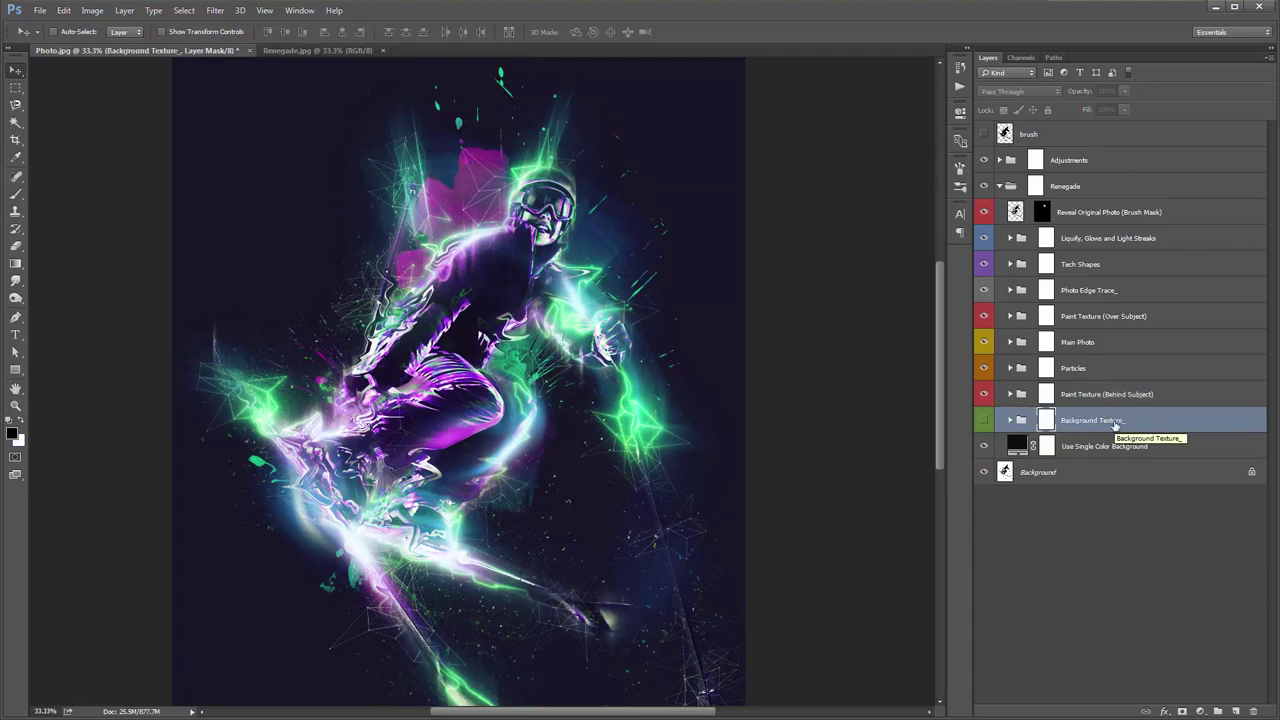
pyautogui.click(984, 420)
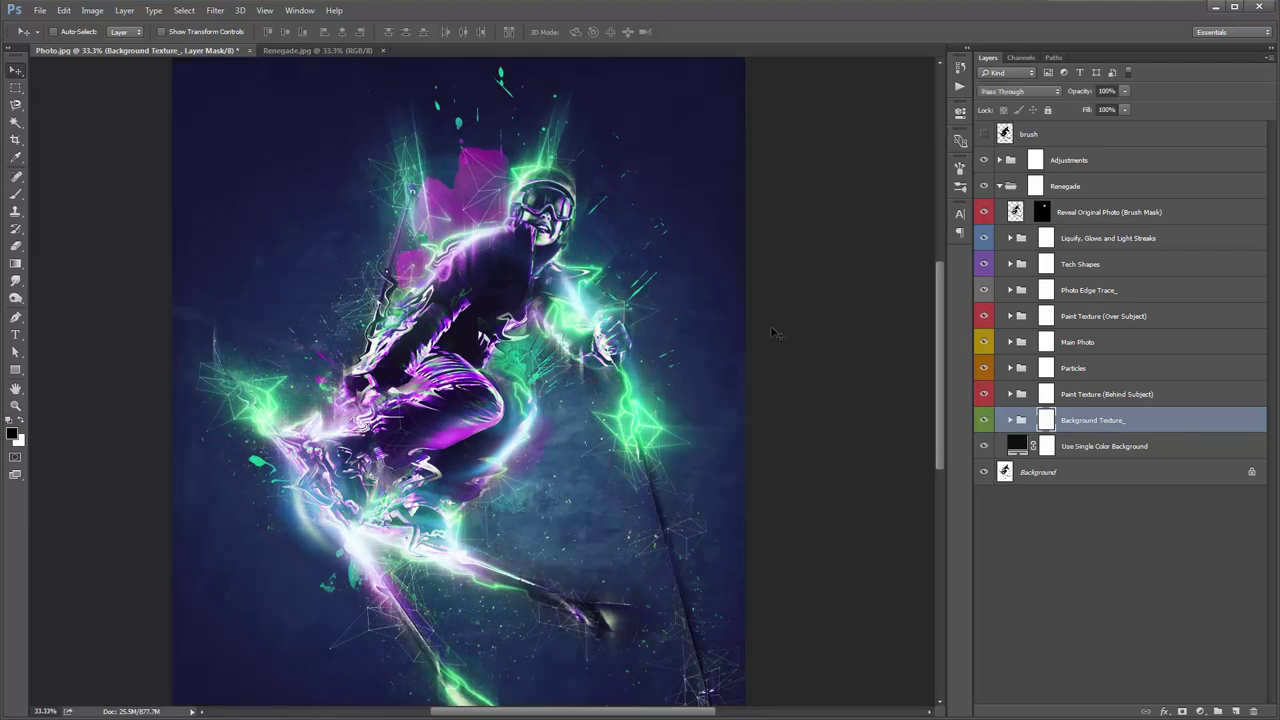
pyautogui.click(1010, 421)
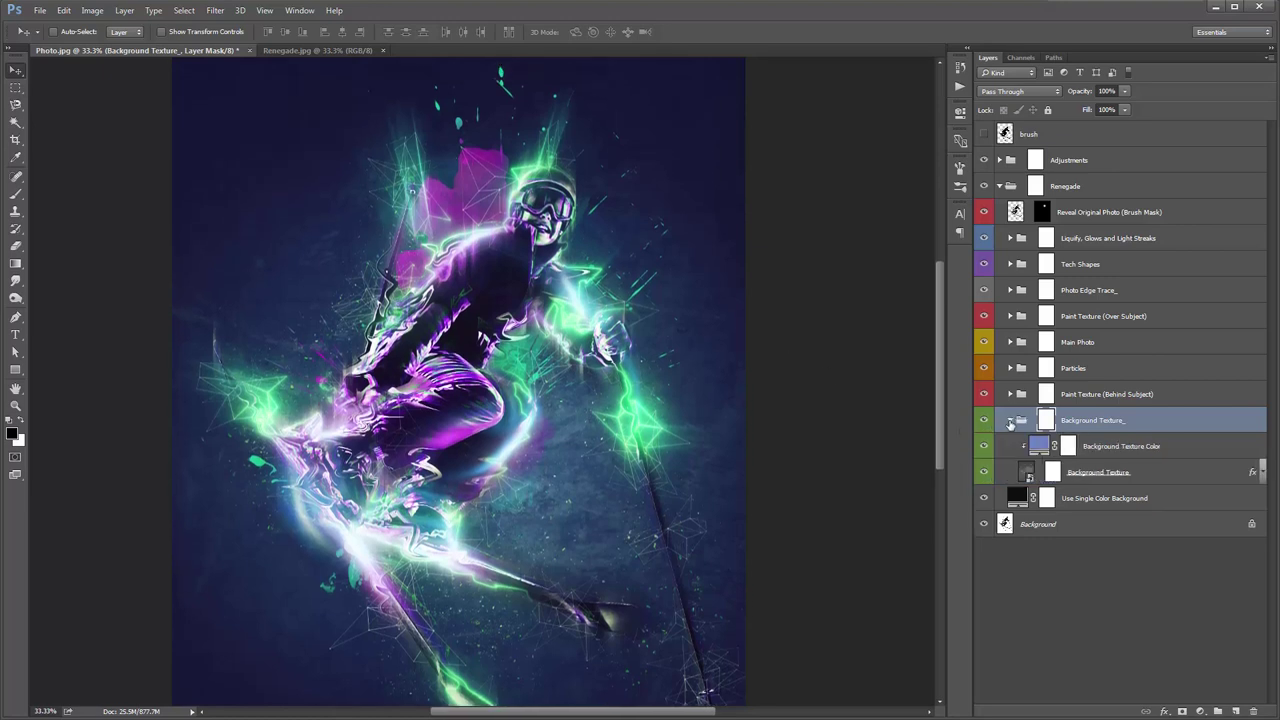
pyautogui.click(1027, 470)
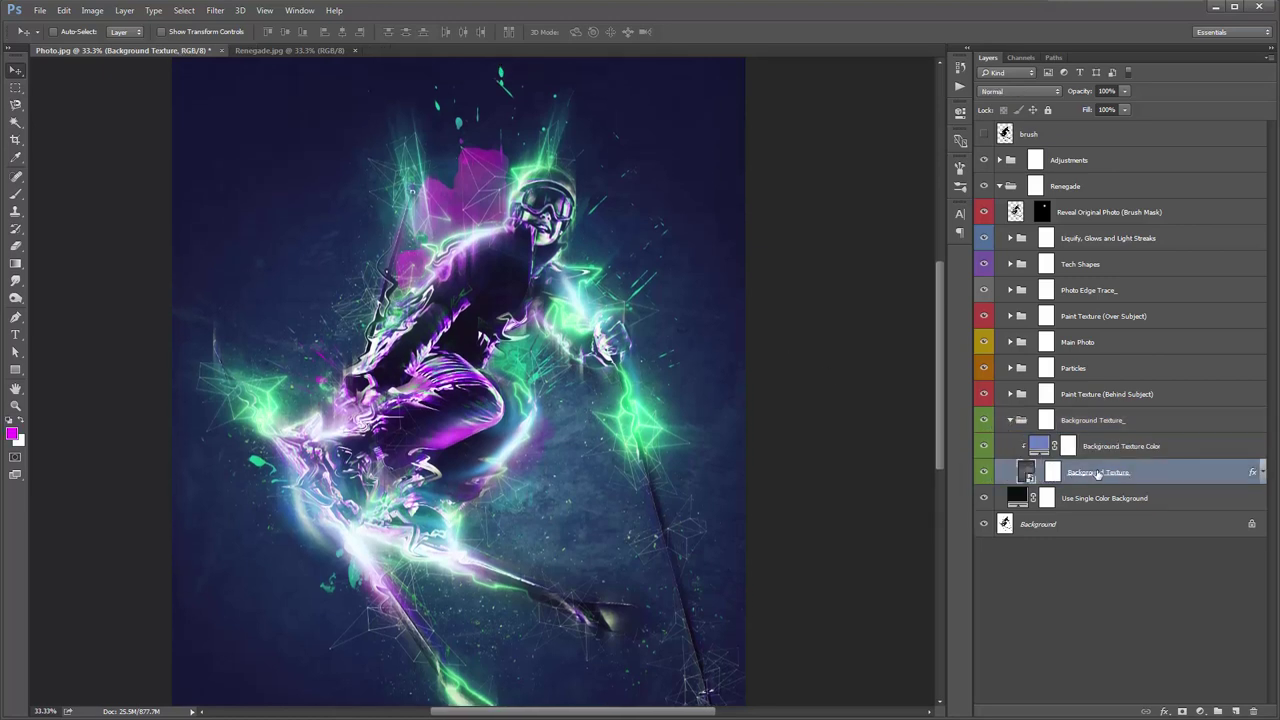
pyautogui.click(1108, 450)
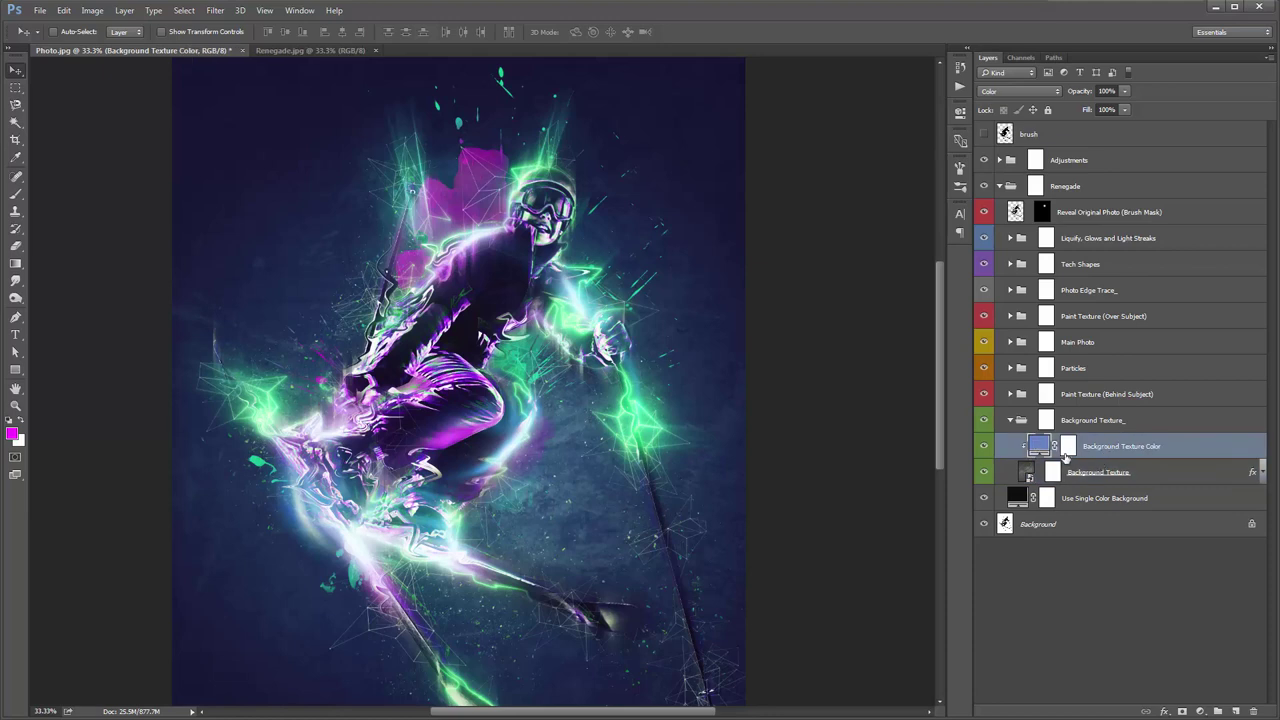
# Replace the contents of the Background Texture smart object with 5.jpg from the Renegade Background Textures folder
pyautogui.click(1094, 472)
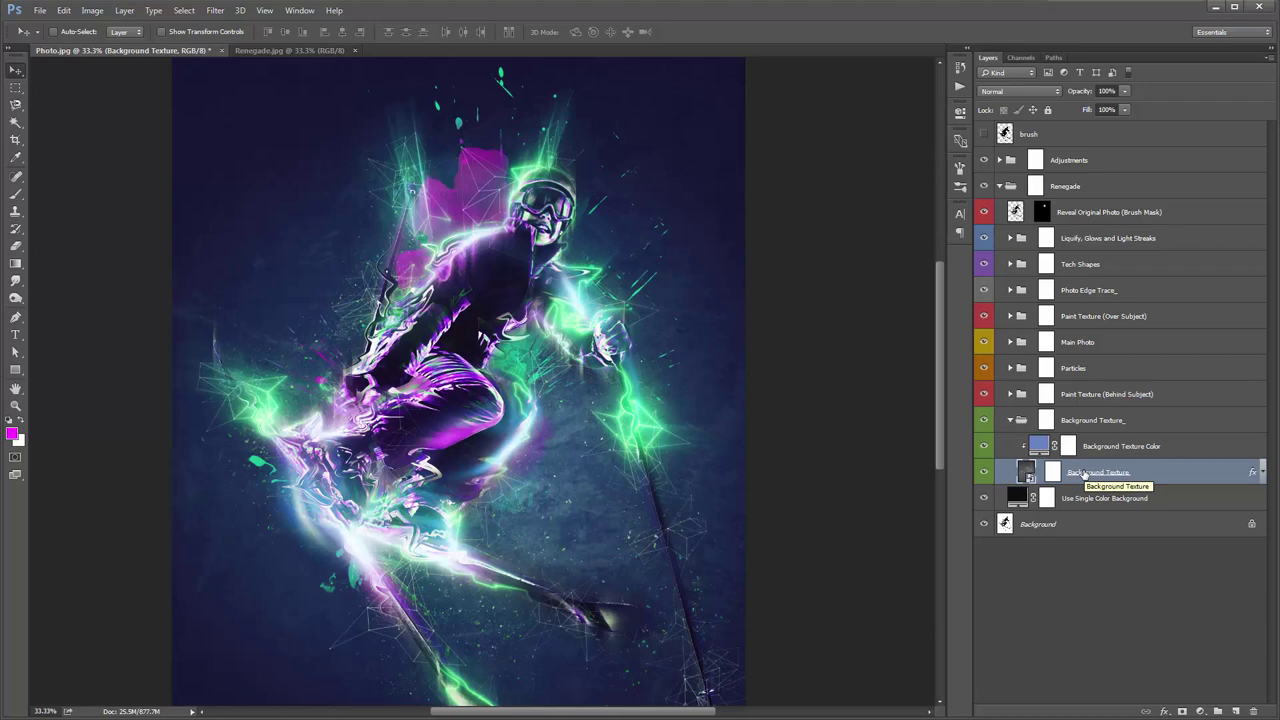
pyautogui.rightClick(1085, 474)
pyautogui.click(1134, 450)
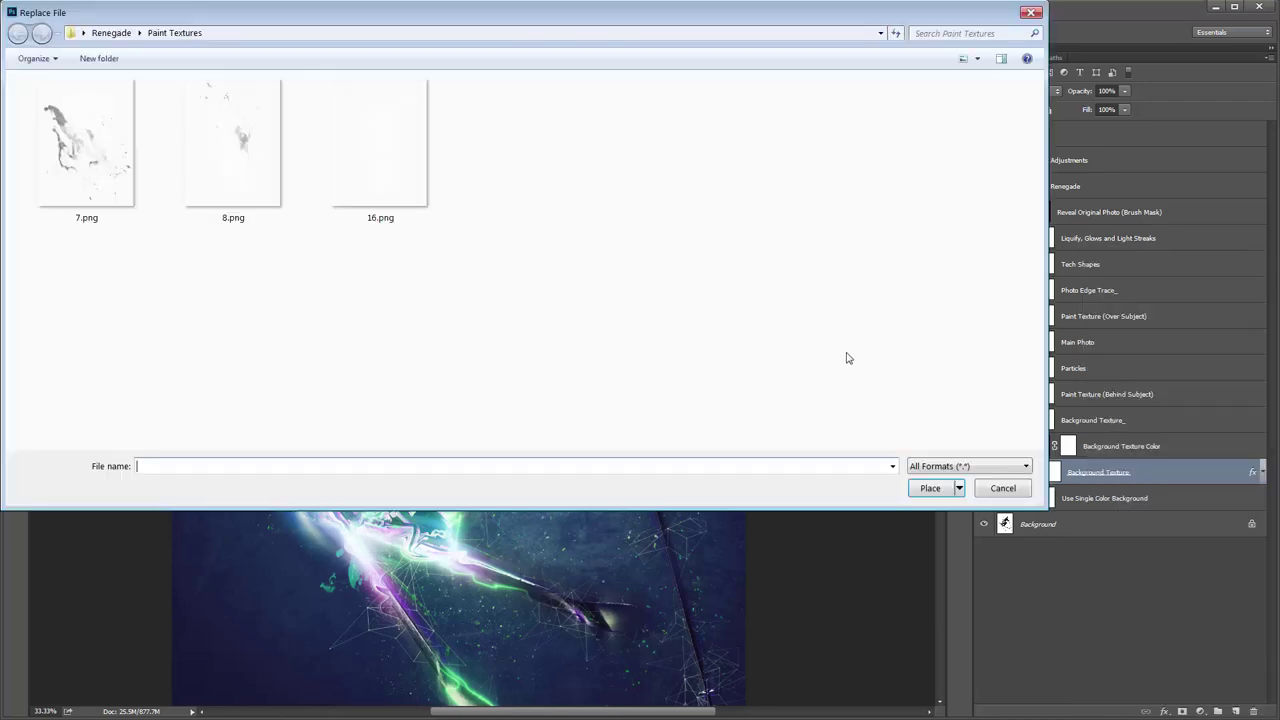
pyautogui.click(112, 34)
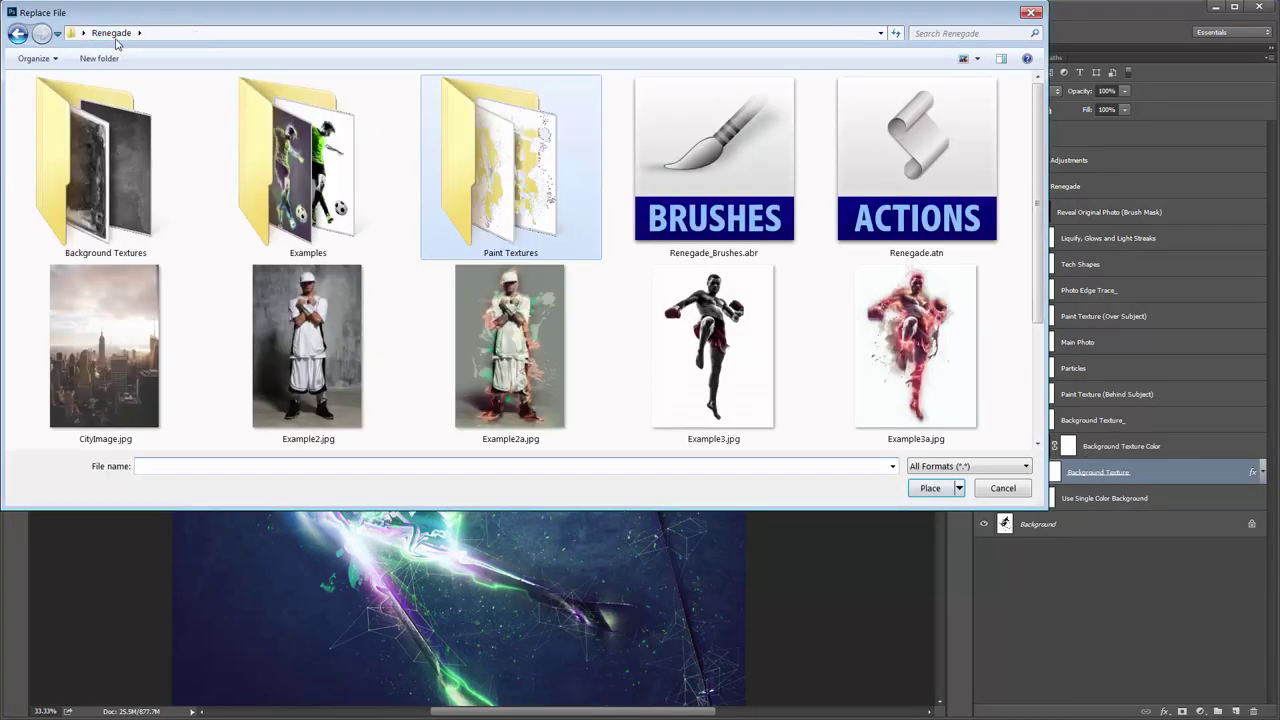
pyautogui.doubleClick(199, 201)
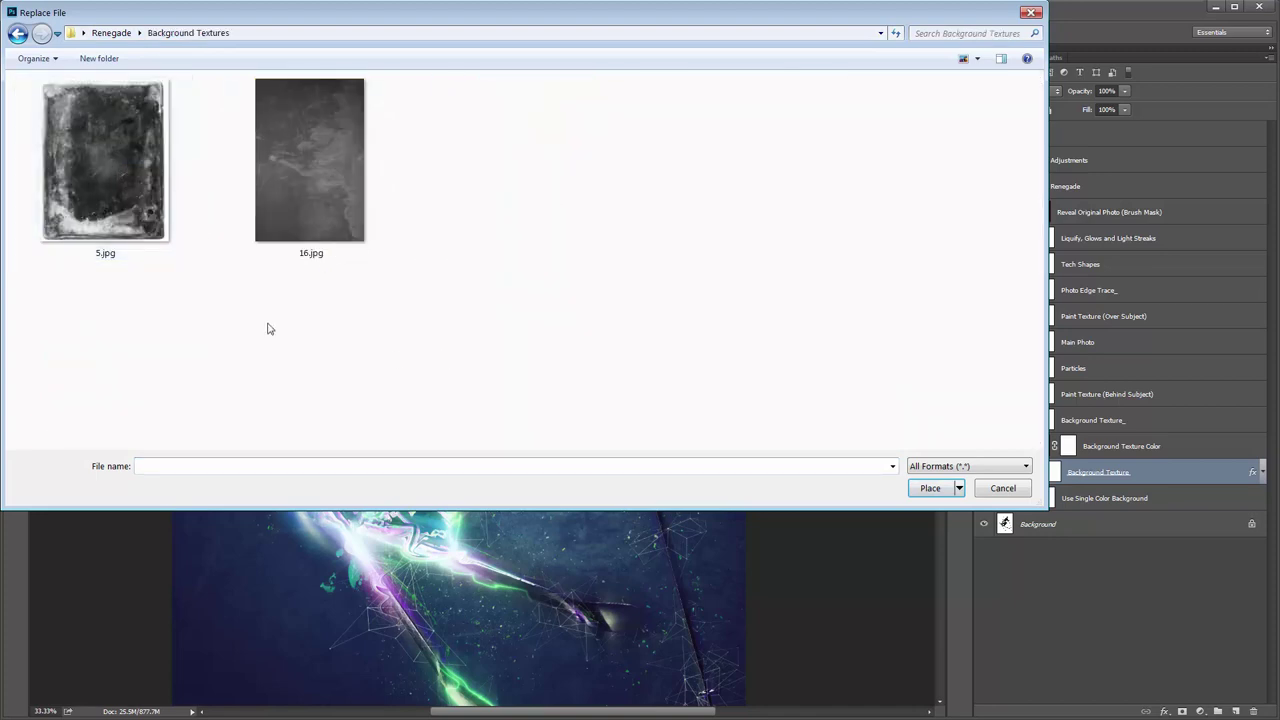
pyautogui.doubleClick(126, 175)
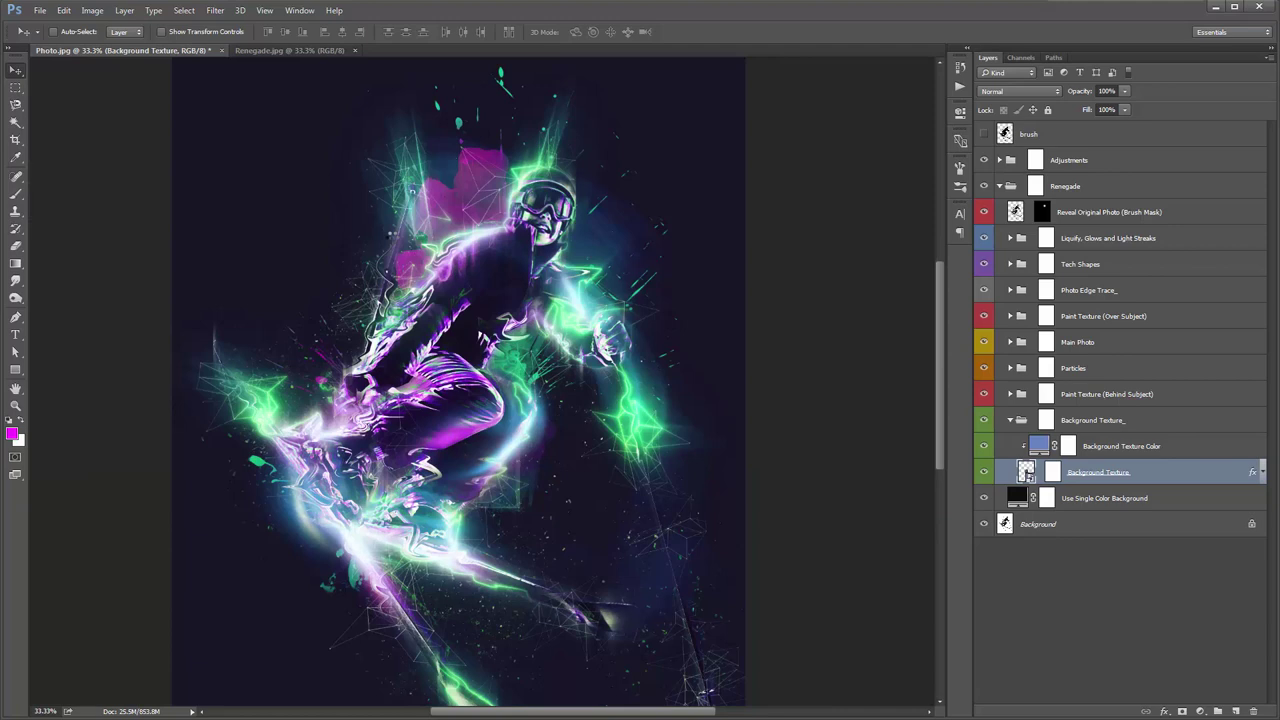
# Enlarge the Background Texture layer to about 120% with Free Transform so it covers the whole canvas
pyautogui.hotkey('ctrl', '-')
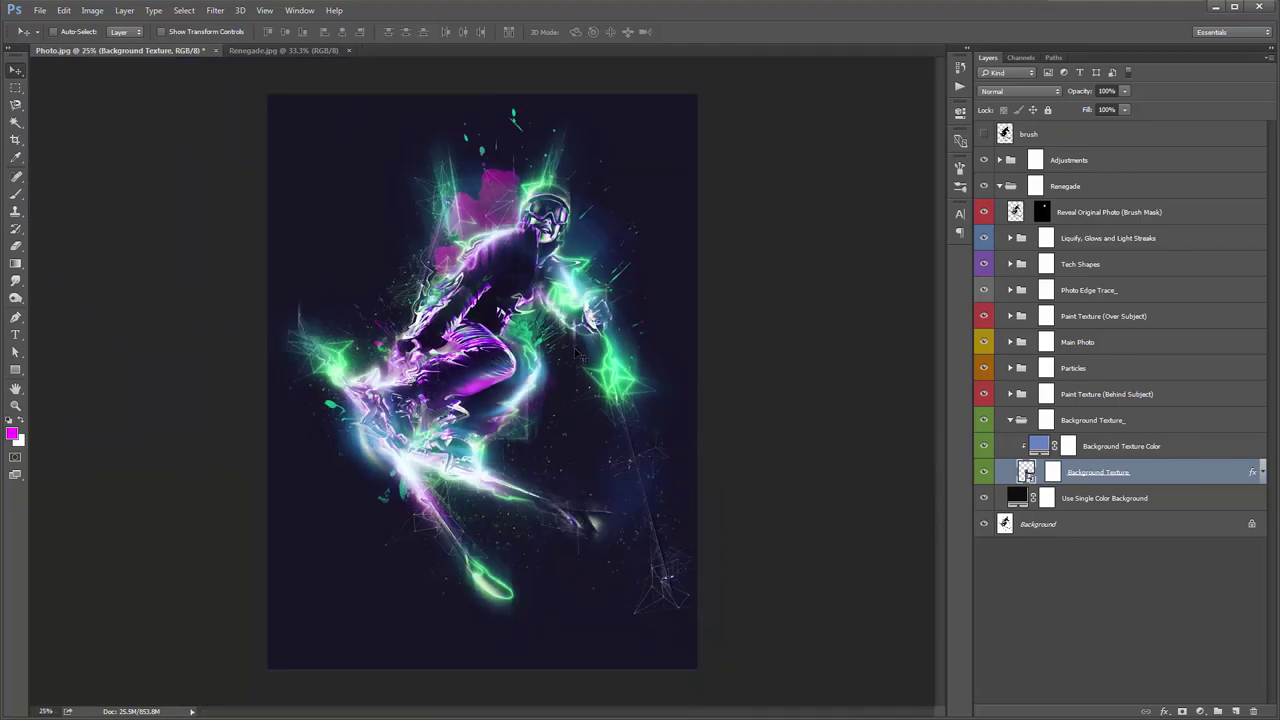
pyautogui.hotkey('ctrl', 't')
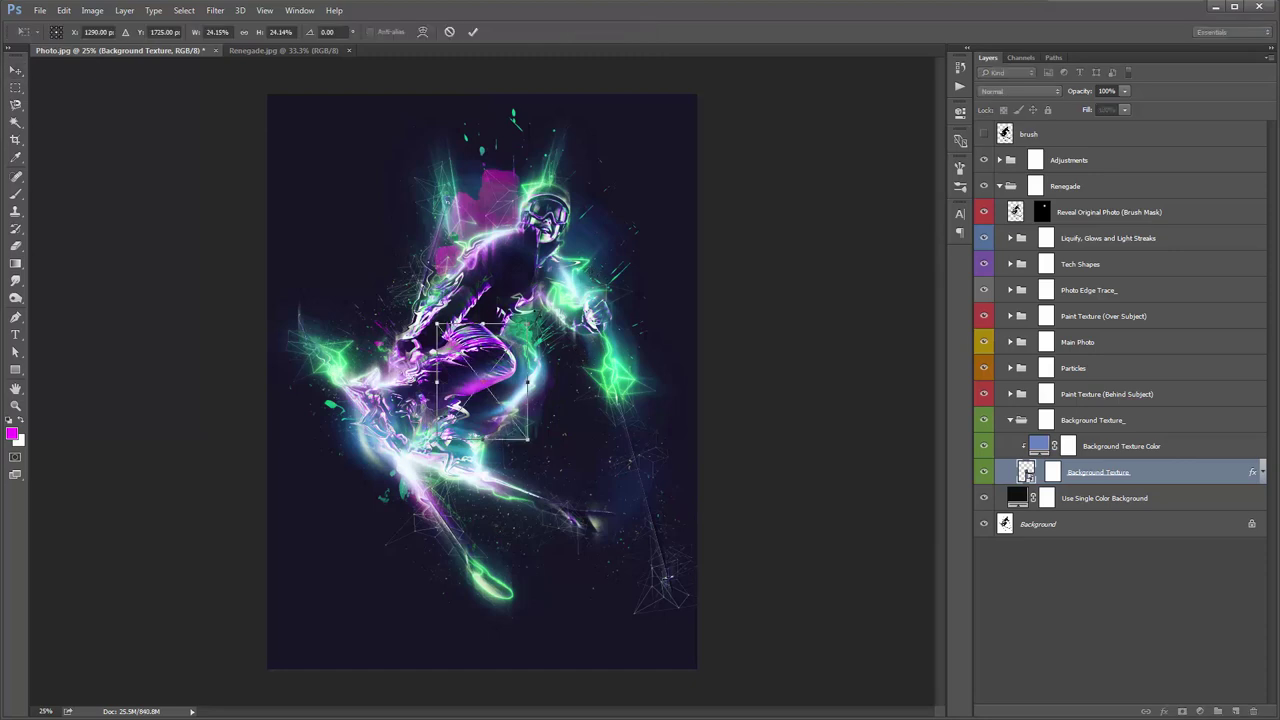
pyautogui.moveTo(598, 270); pyautogui.dragTo(722, 98)
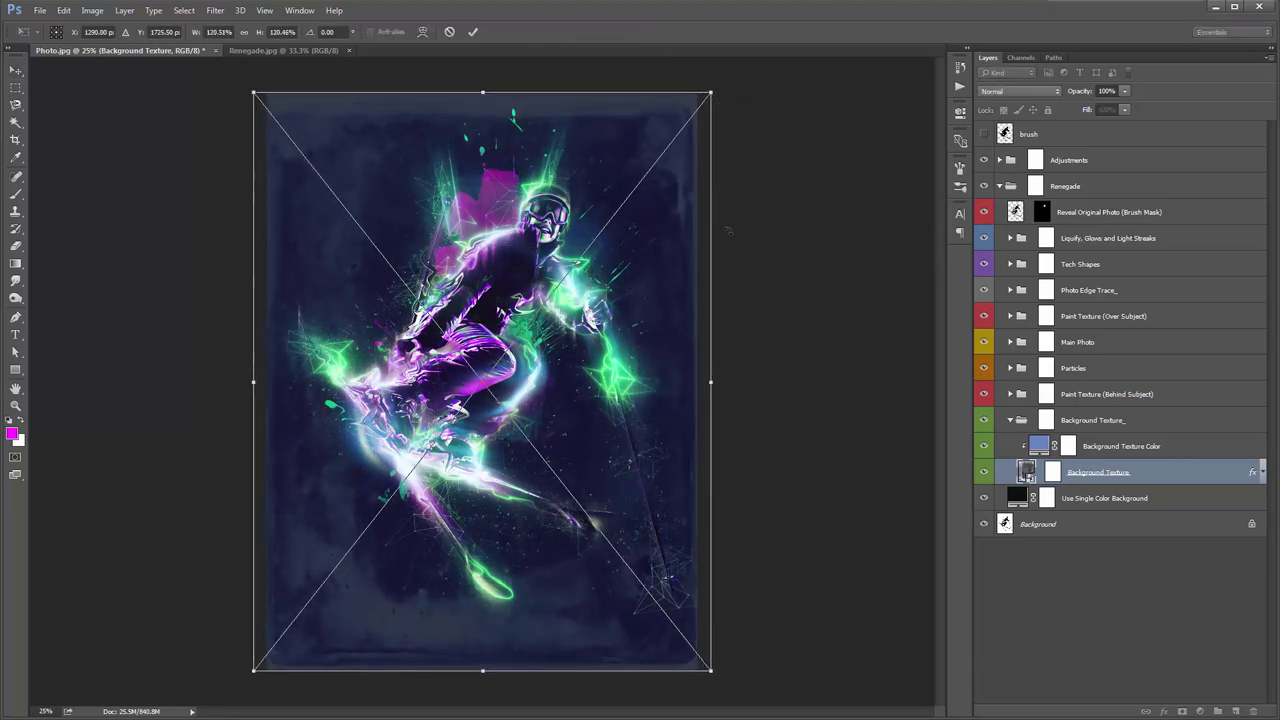
pyautogui.press('Return')
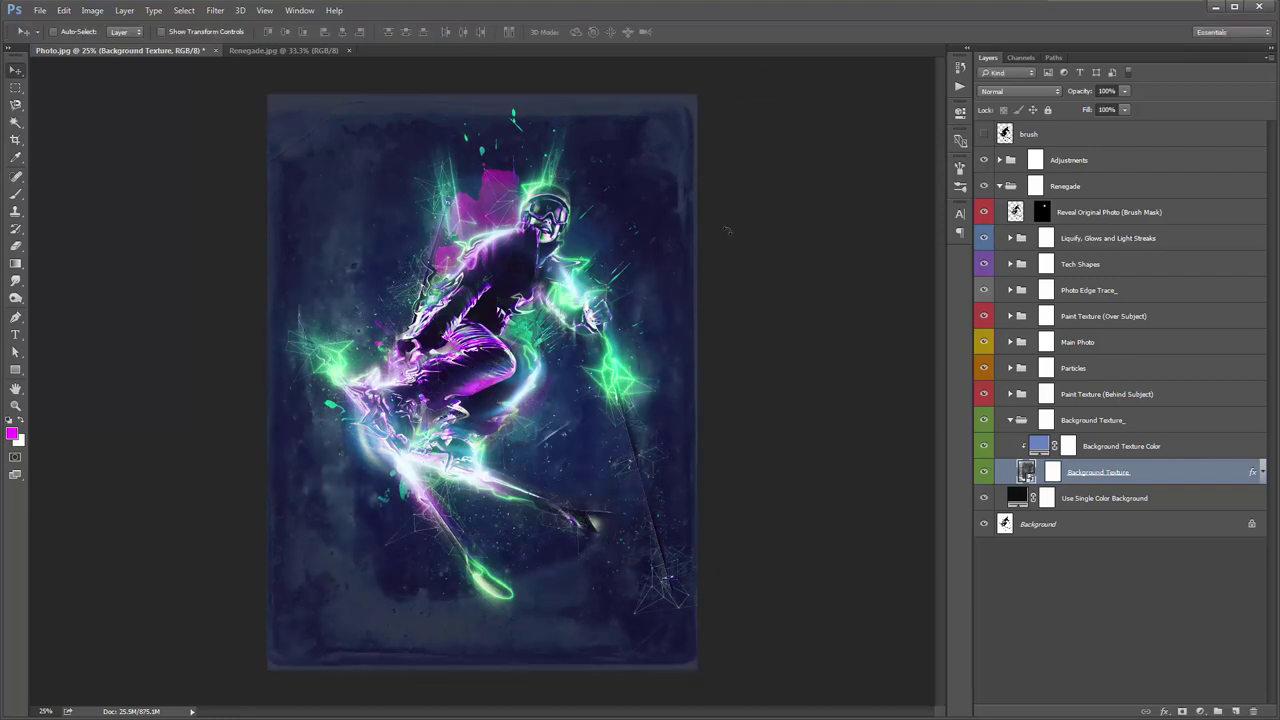
pyautogui.press('z')
pyautogui.press('v')
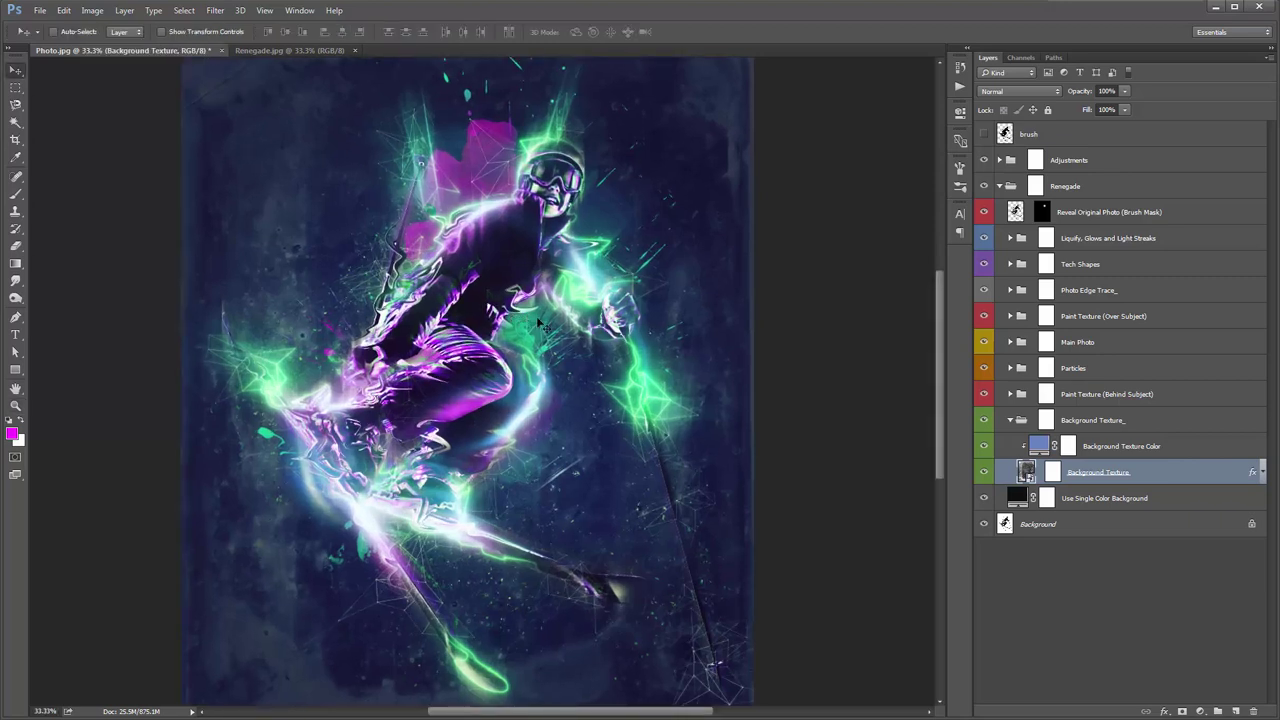
pyautogui.hotkey('ctrl', '+')
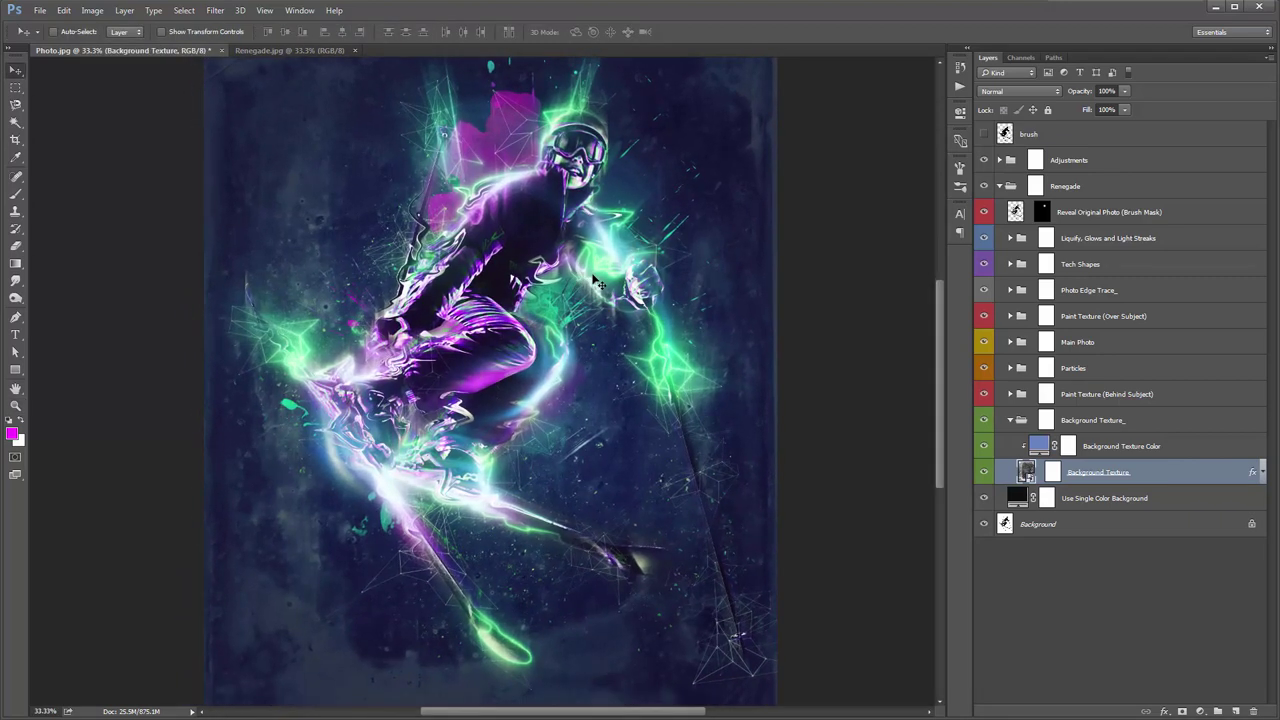
# Try green #00ff30 for the Background Texture Color fill and settle on a neutral gray
pyautogui.doubleClick(1040, 446)
pyautogui.click(673, 220)
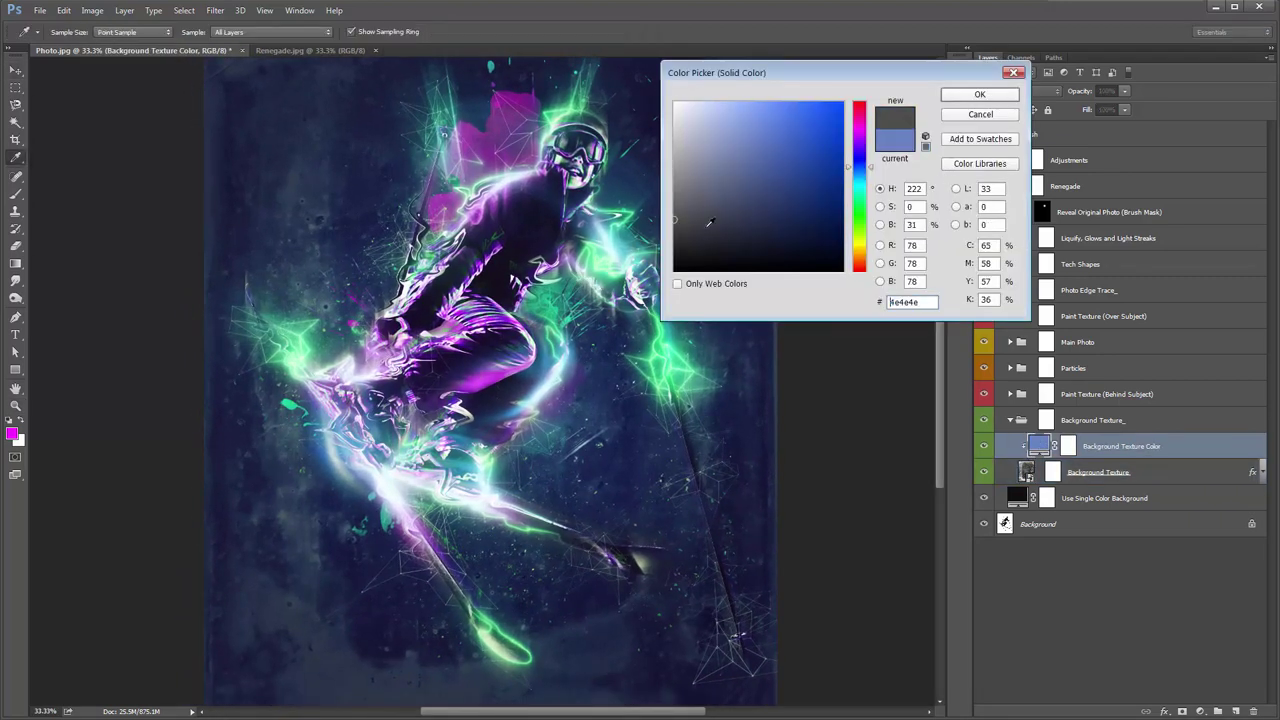
pyautogui.write('00ff30')
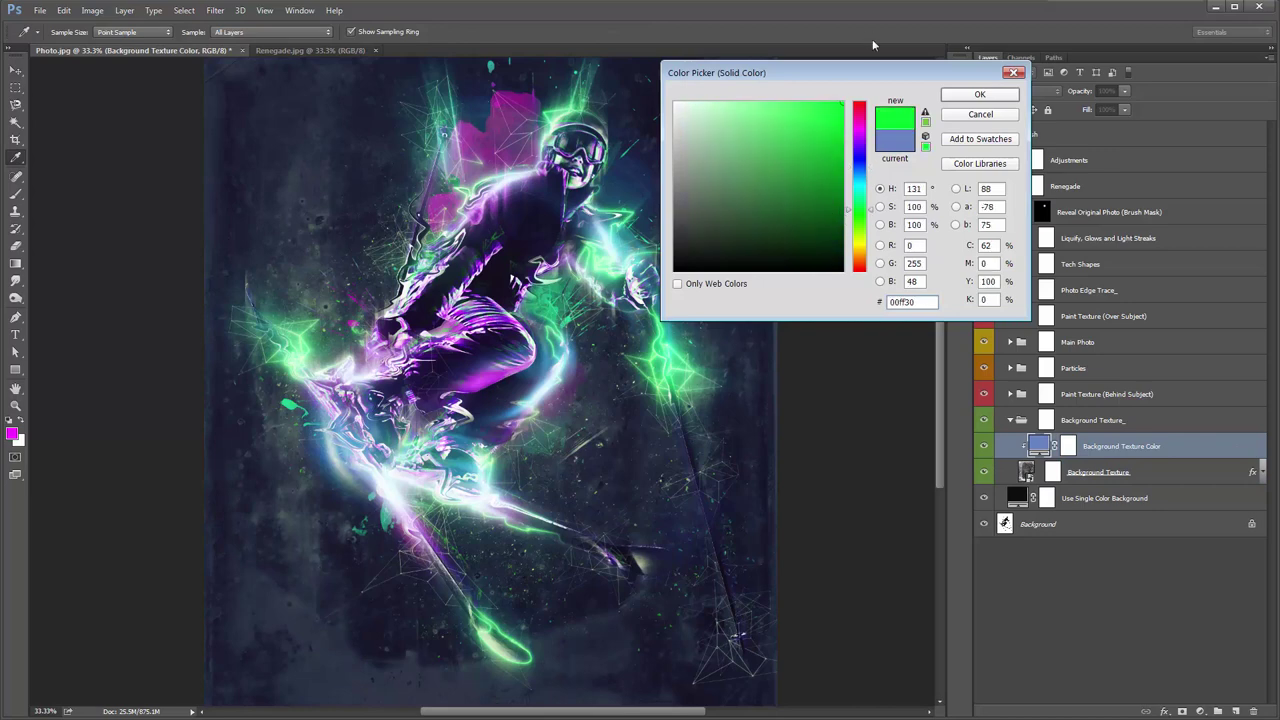
pyautogui.write('606060')
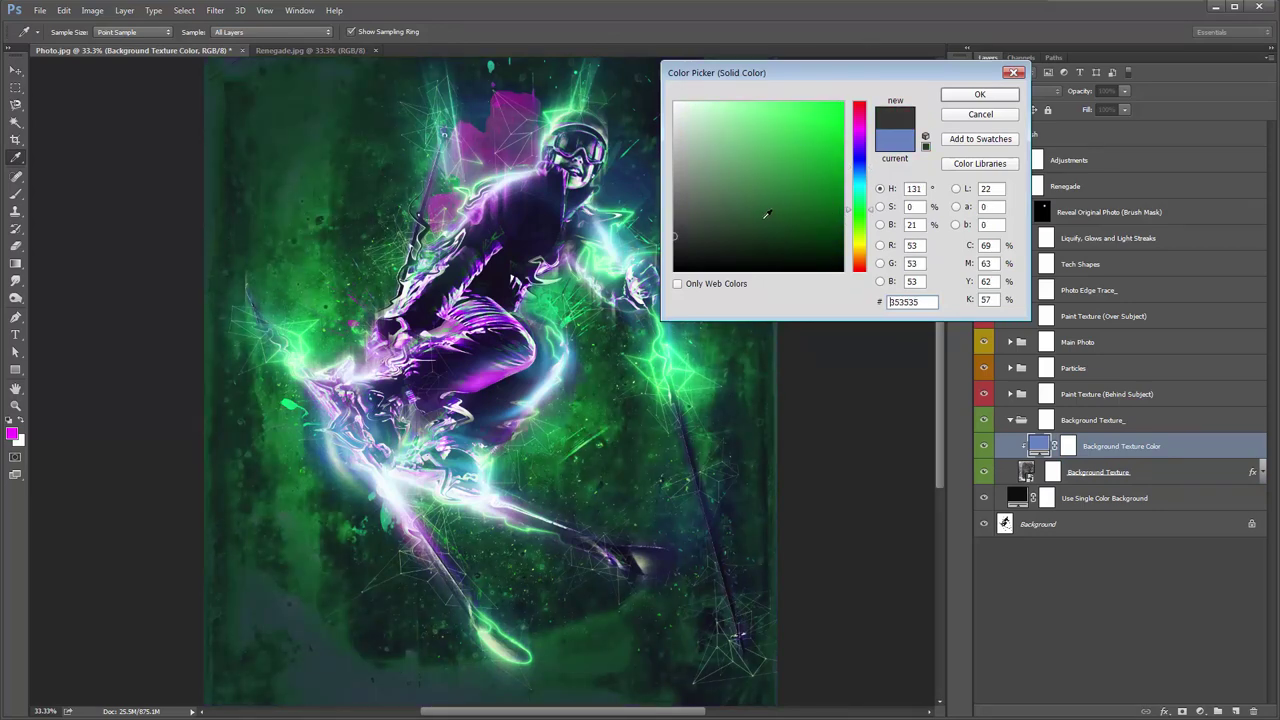
pyautogui.click(980, 99)
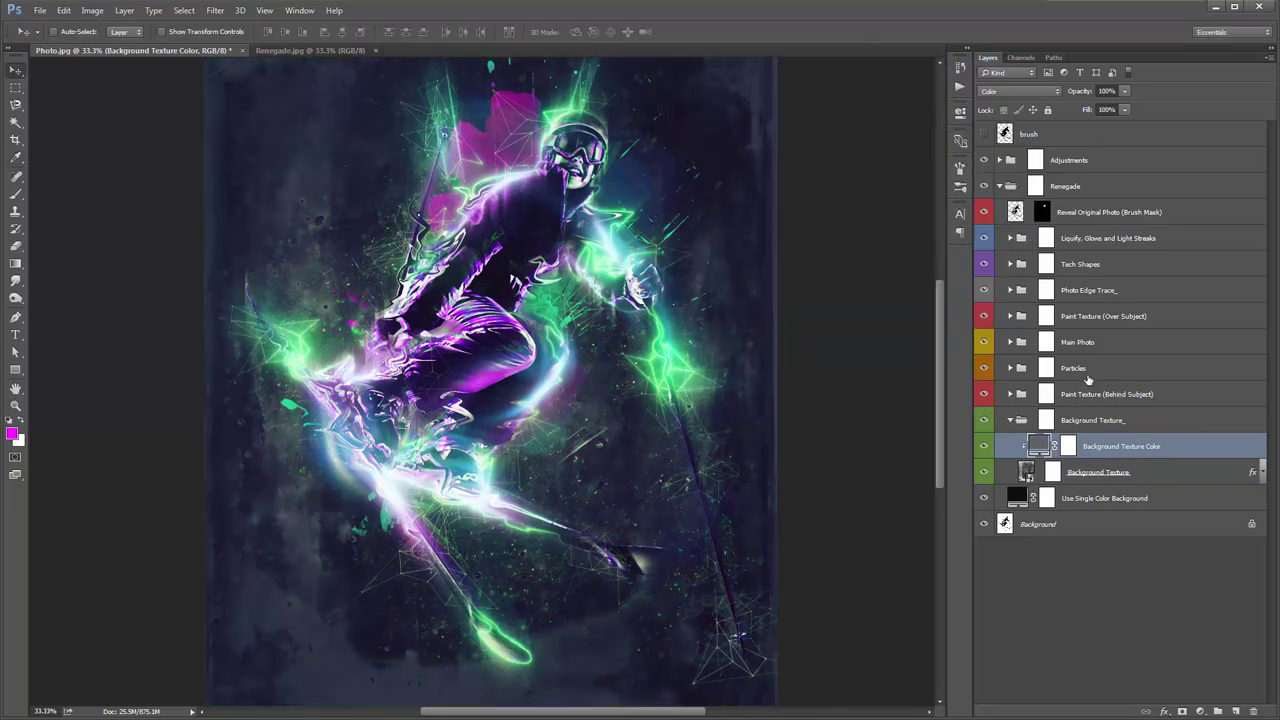
# Collapse the Background Texture_ group and try the Soft Light blend mode on it
pyautogui.click(1011, 421)
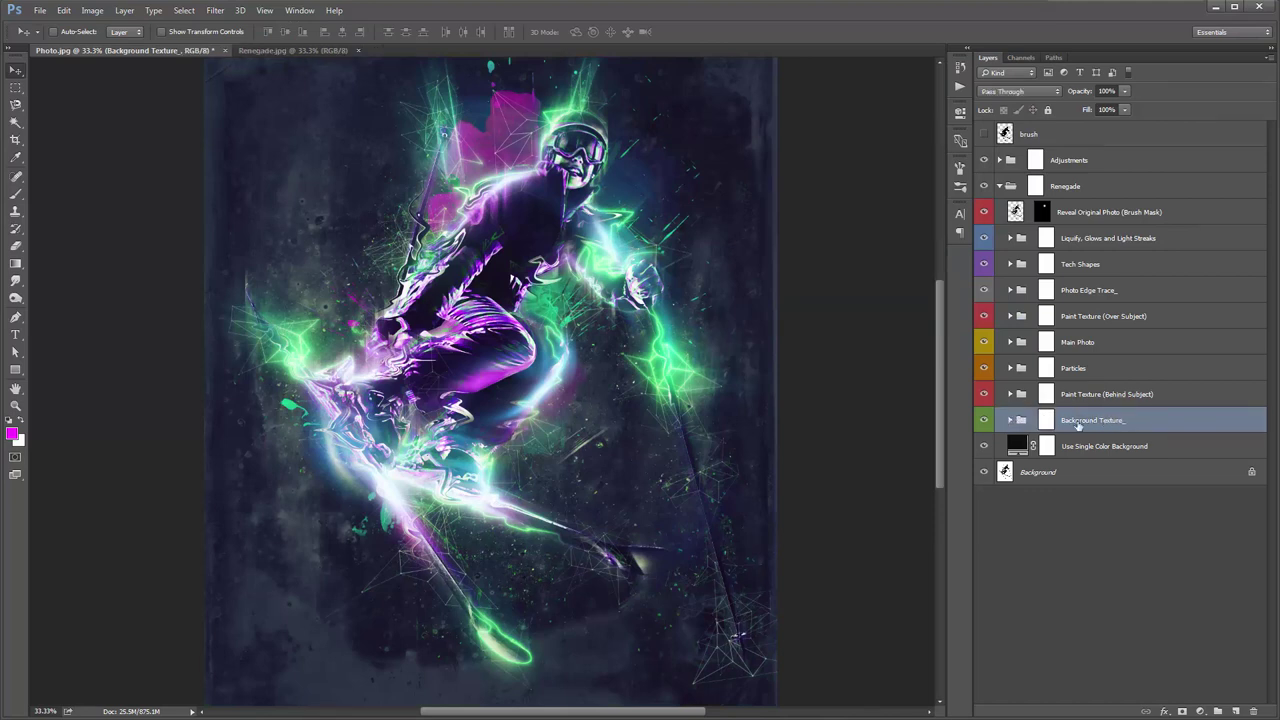
pyautogui.click(1008, 91)
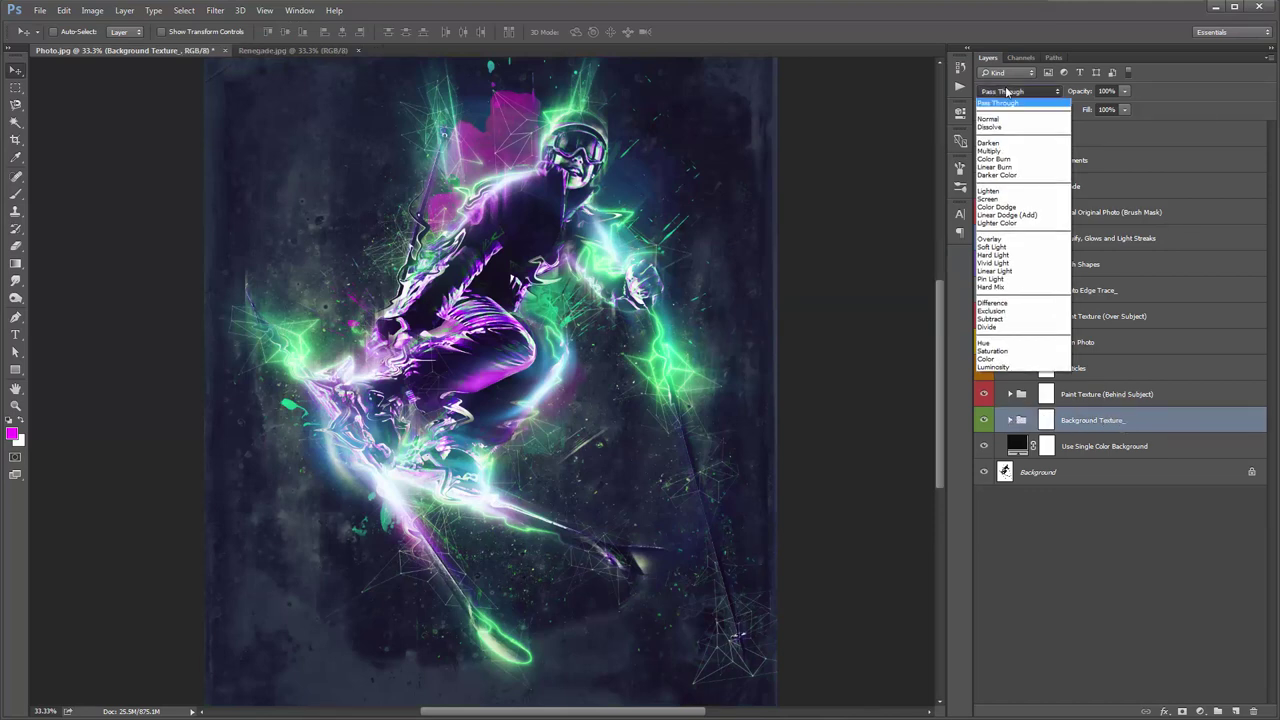
pyautogui.click(1030, 248)
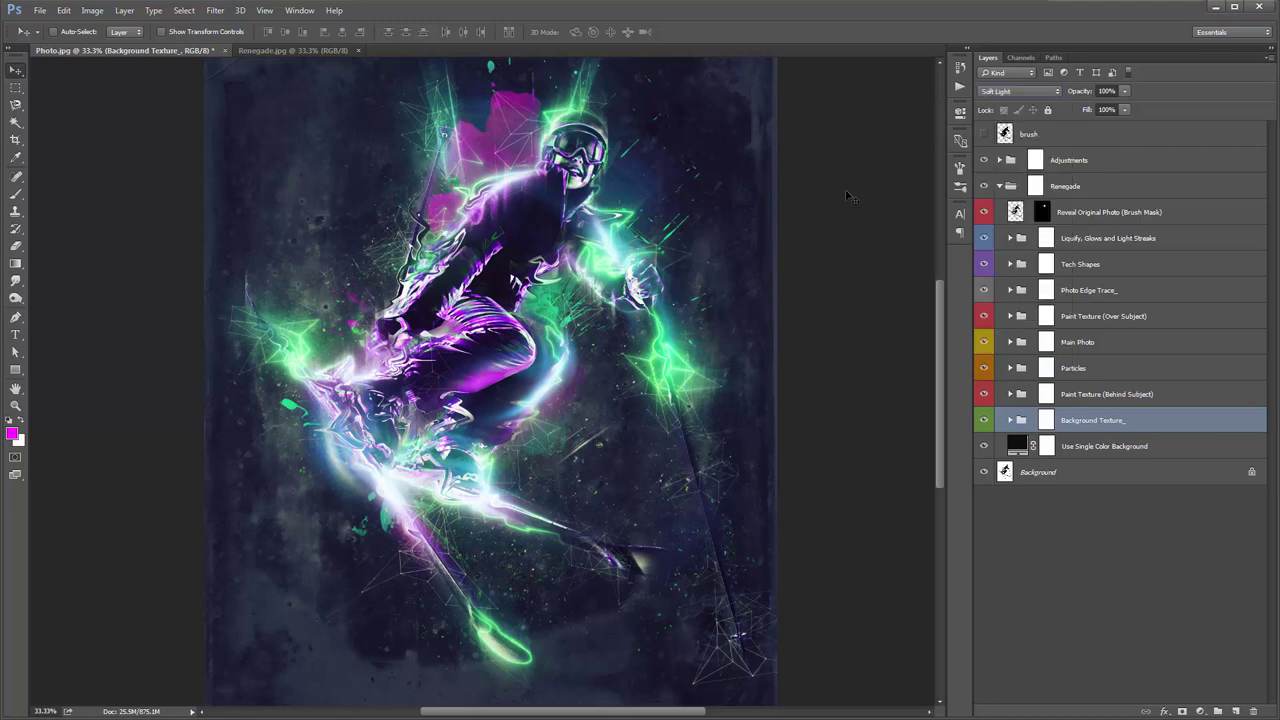
# Try muted red #ad5959 and gray #6c6c6c for the Use Single Color Background fill, then cancel the color change
pyautogui.click(1124, 449)
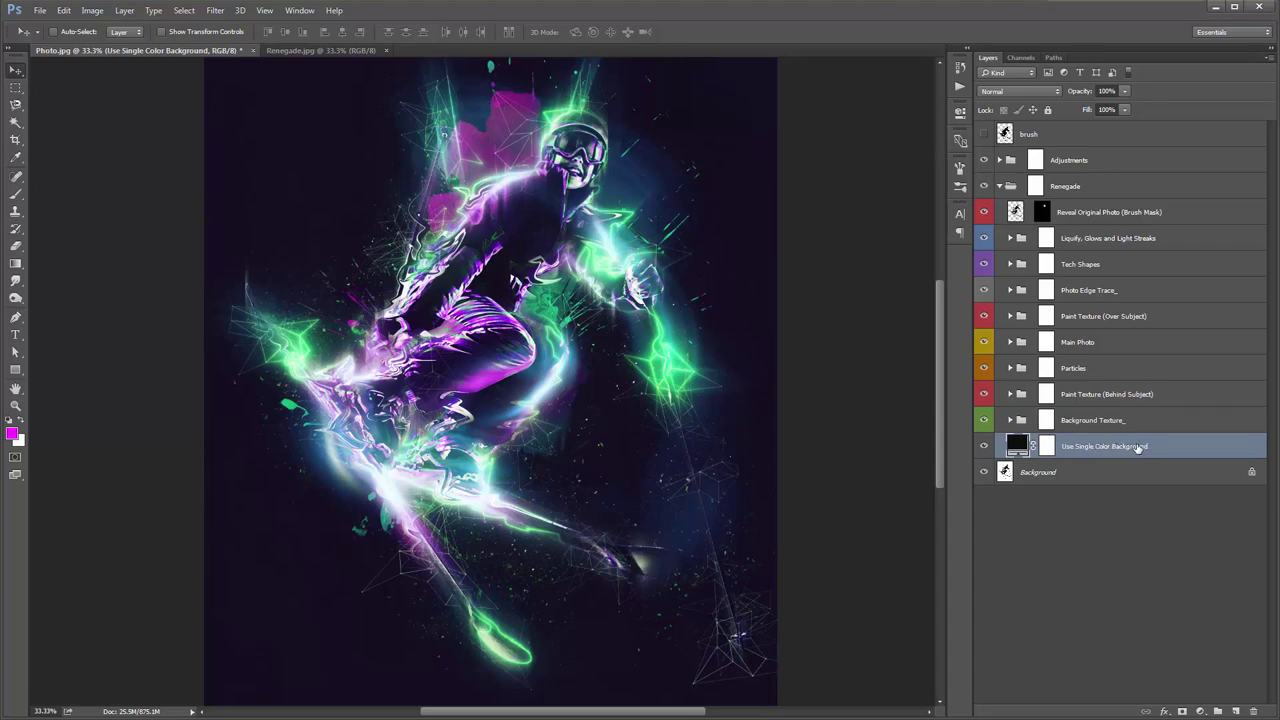
pyautogui.doubleClick(1012, 446)
pyautogui.moveTo(757, 200); pyautogui.dragTo(758, 167)
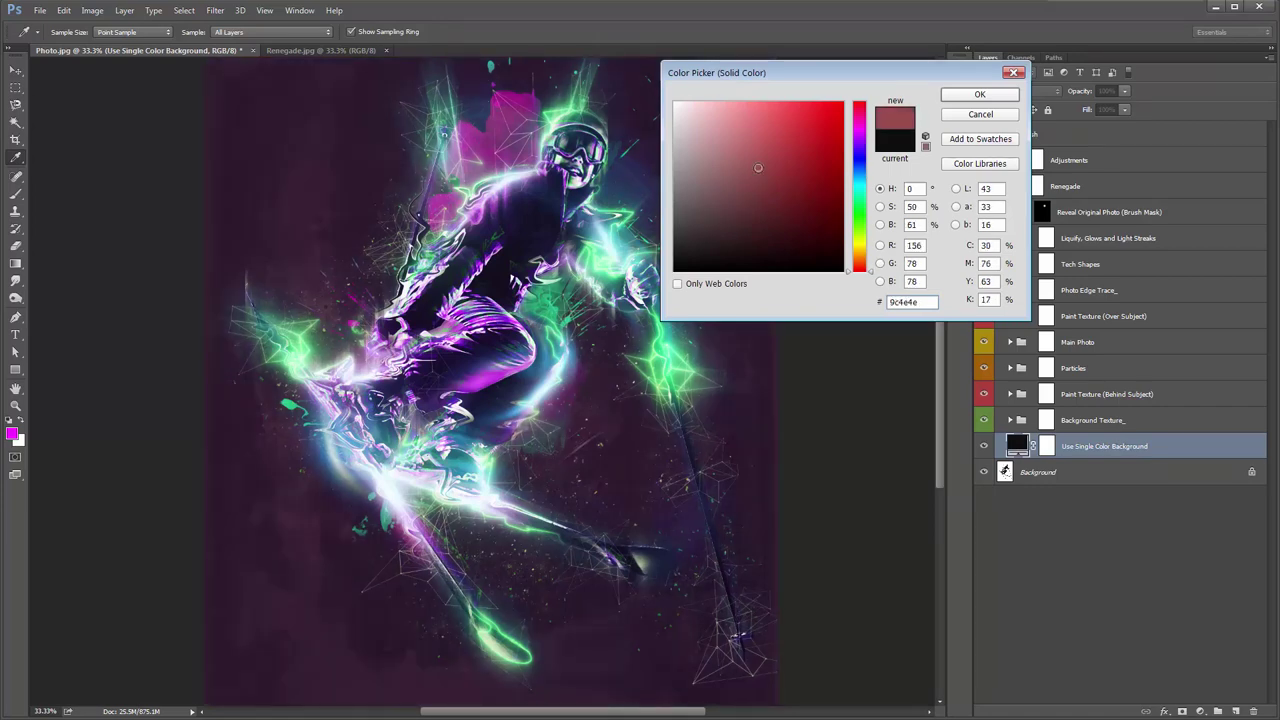
pyautogui.click(775, 204)
pyautogui.click(712, 202)
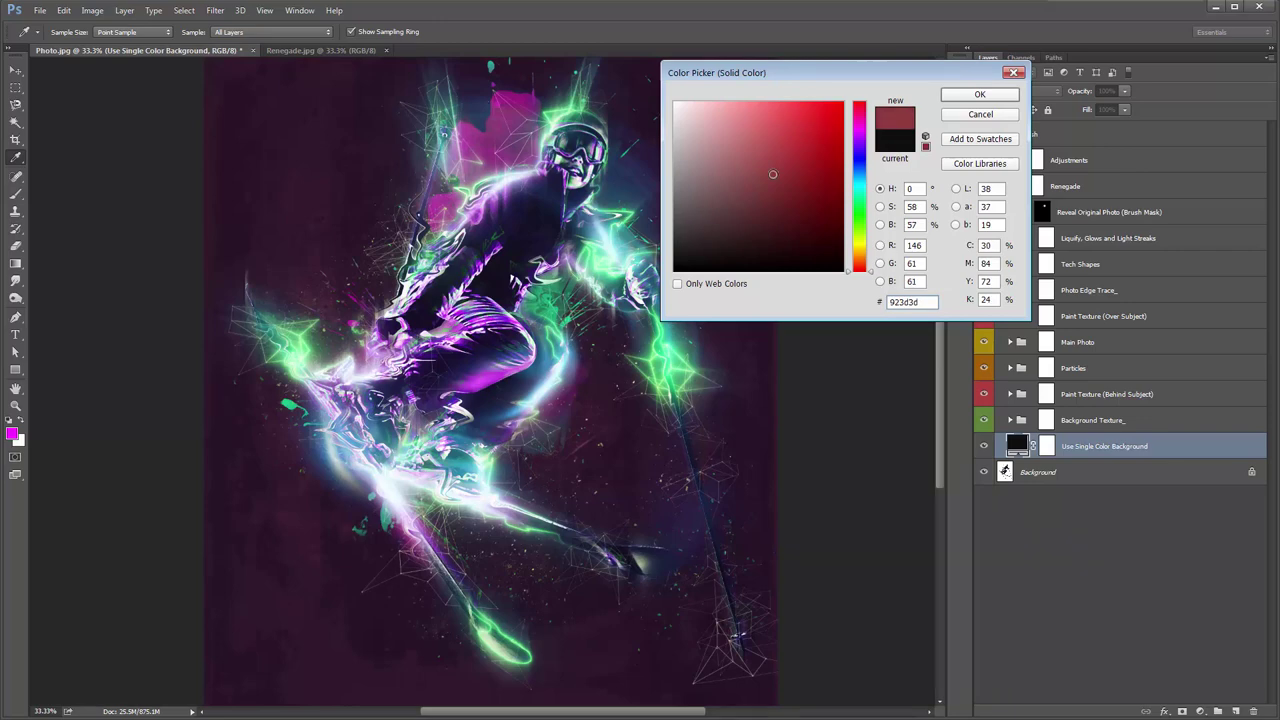
pyautogui.click(668, 201)
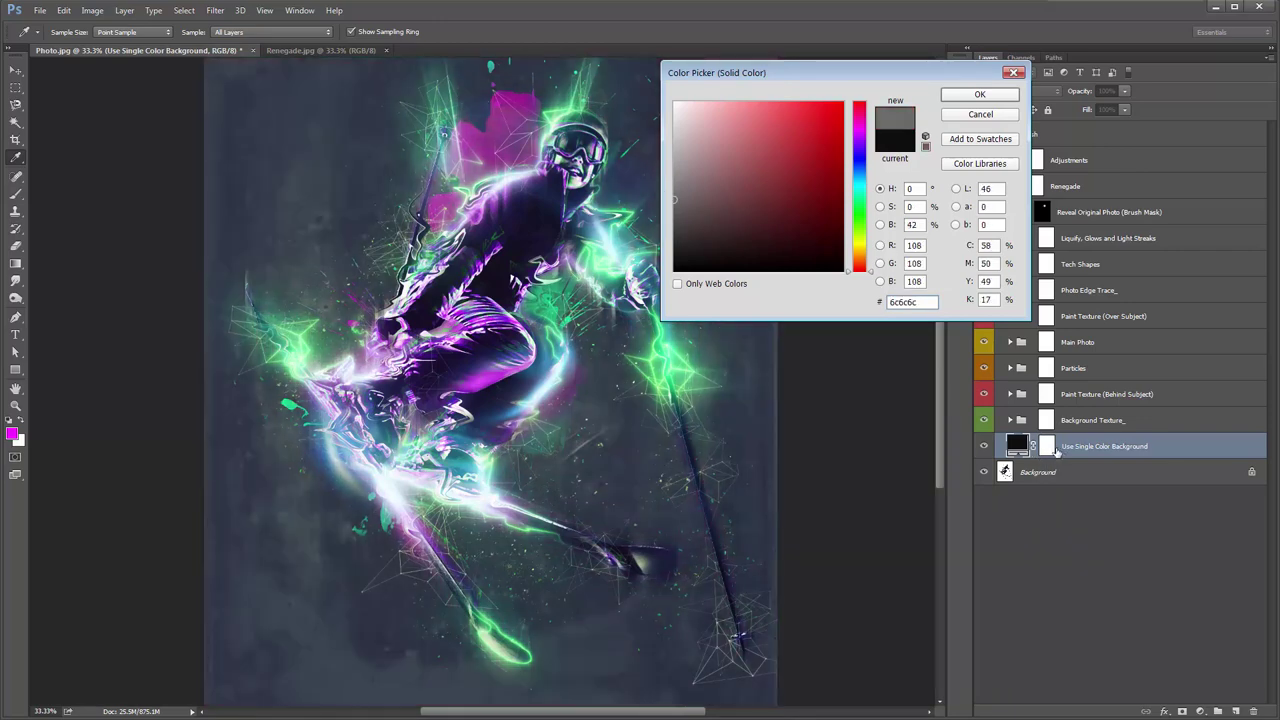
pyautogui.click(757, 182)
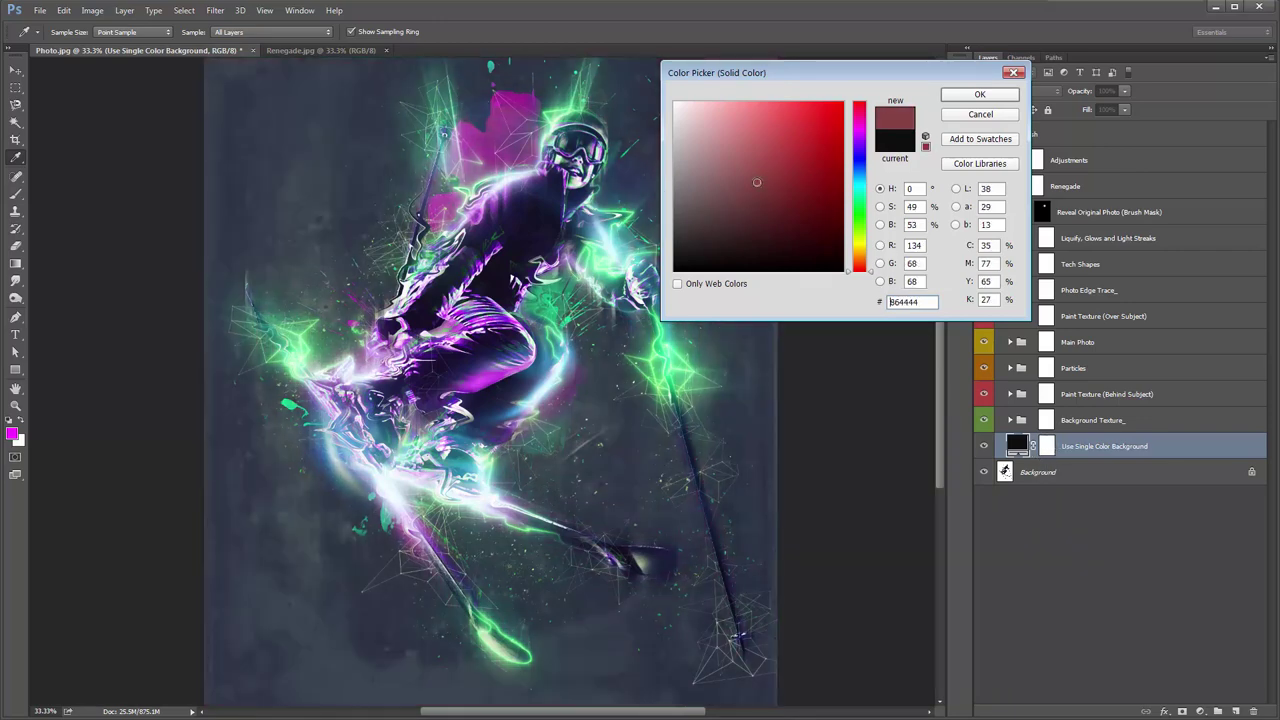
pyautogui.click(756, 156)
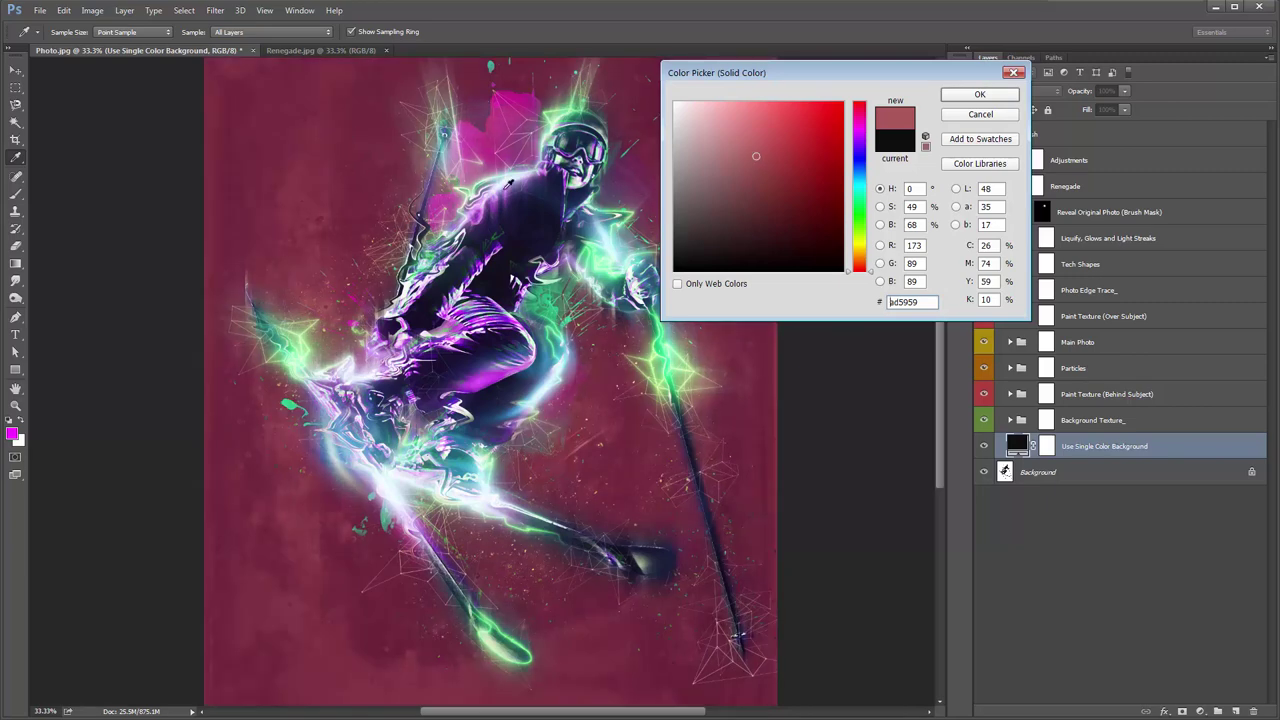
pyautogui.click(1003, 139)
pyautogui.click(980, 114)
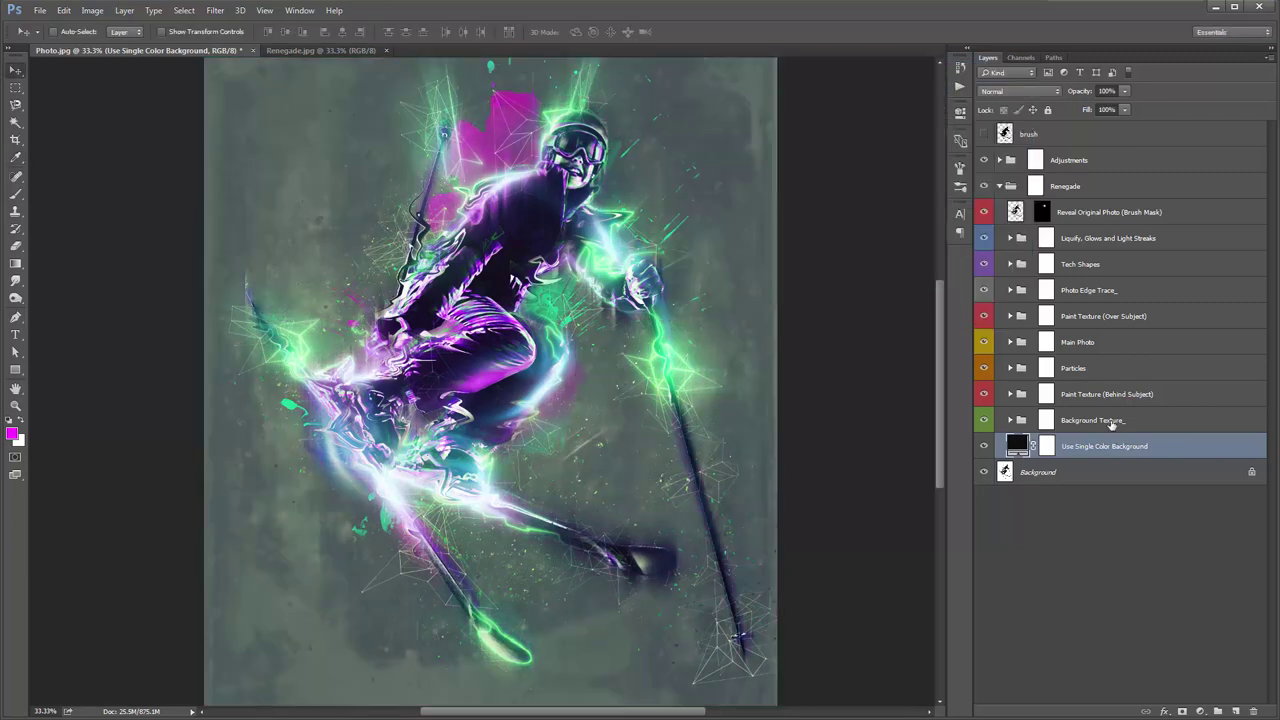
# Set the Background Texture_ group's blend mode to Pass Through and its opacity to 39%
pyautogui.click(1100, 420)
pyautogui.click(1000, 91)
pyautogui.click(1000, 93)
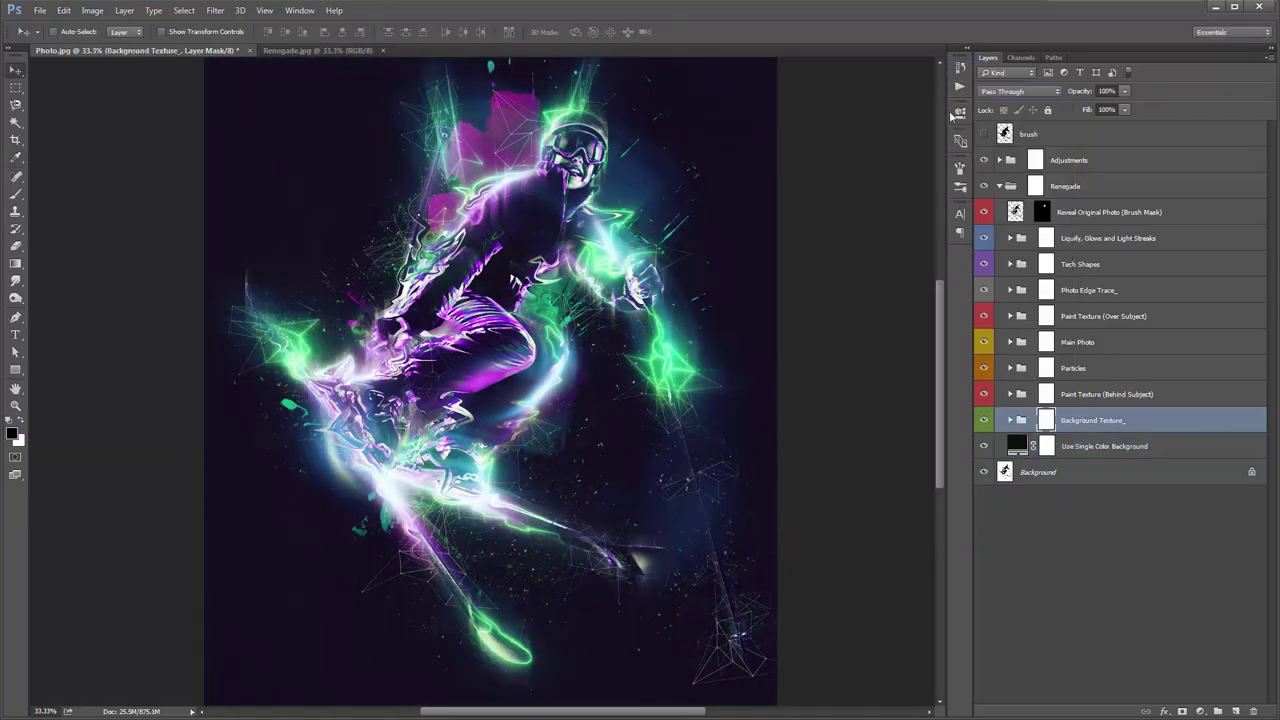
pyautogui.click(1068, 92)
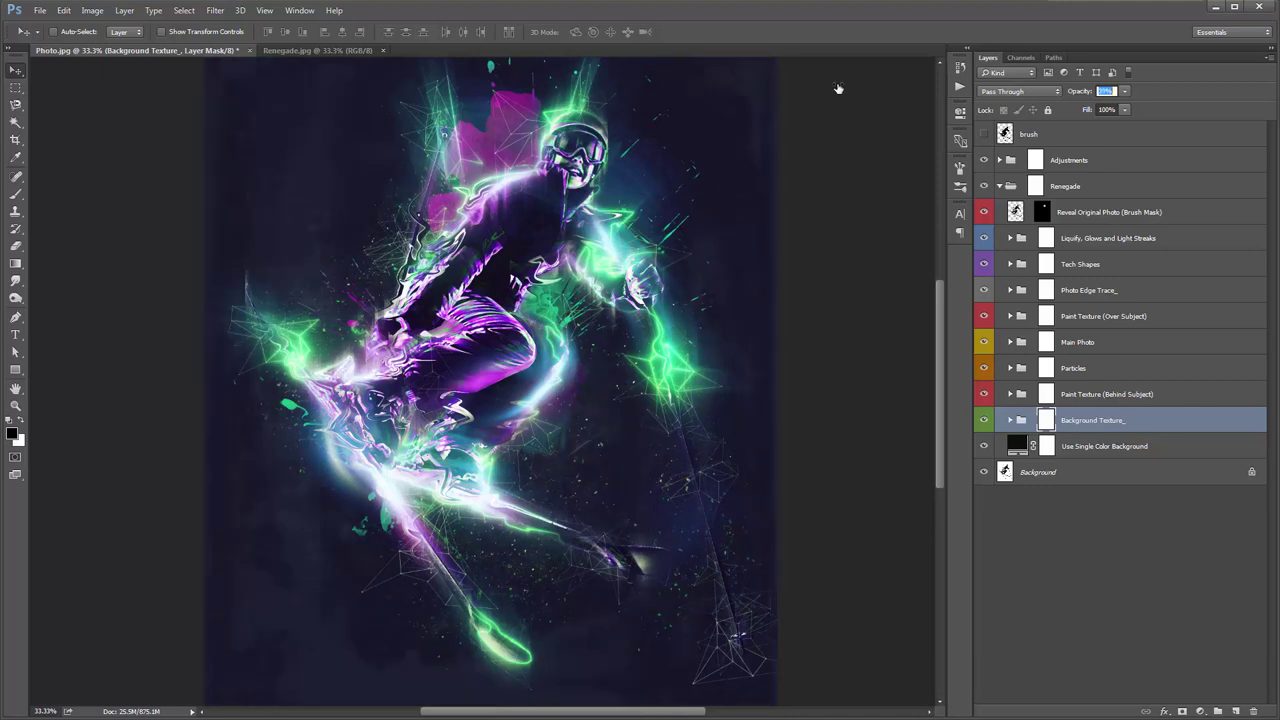
pyautogui.press('Return')
pyautogui.scroll(1, 790, 165)
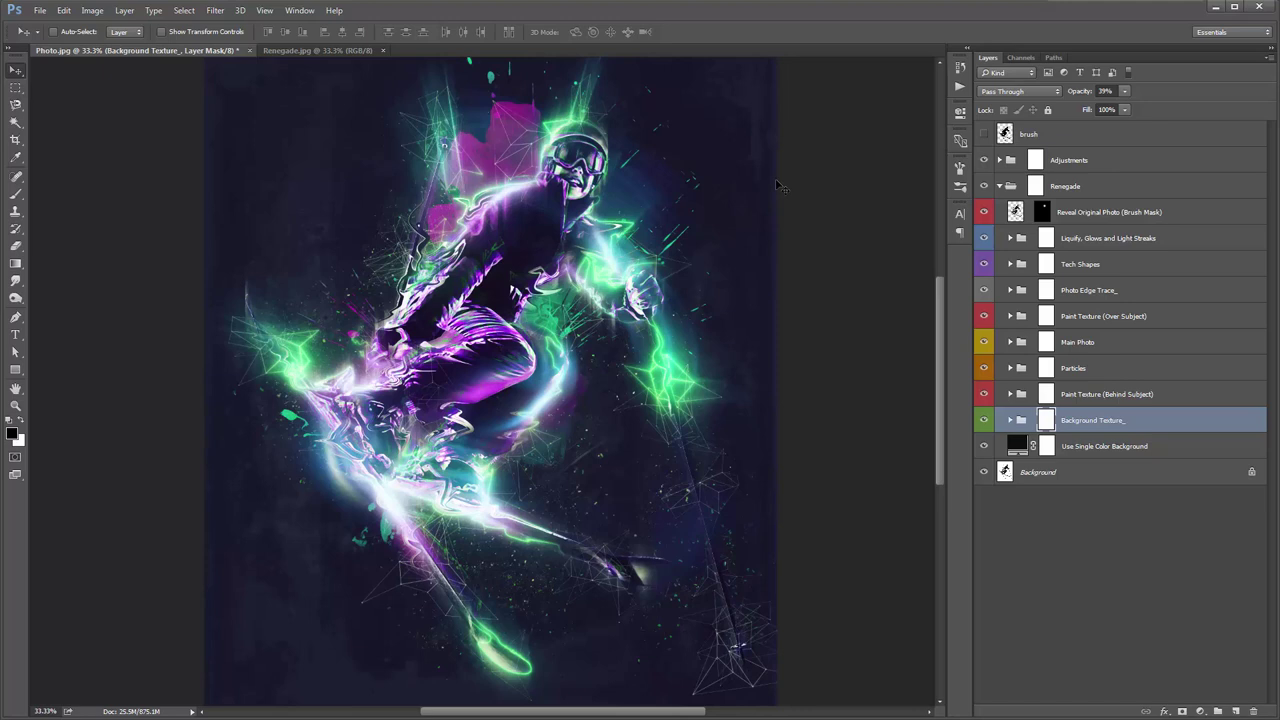
# Temporarily hide the Use Single Color Background and Background layers to examine the effect on transparency, then show both again
pyautogui.click(1092, 447)
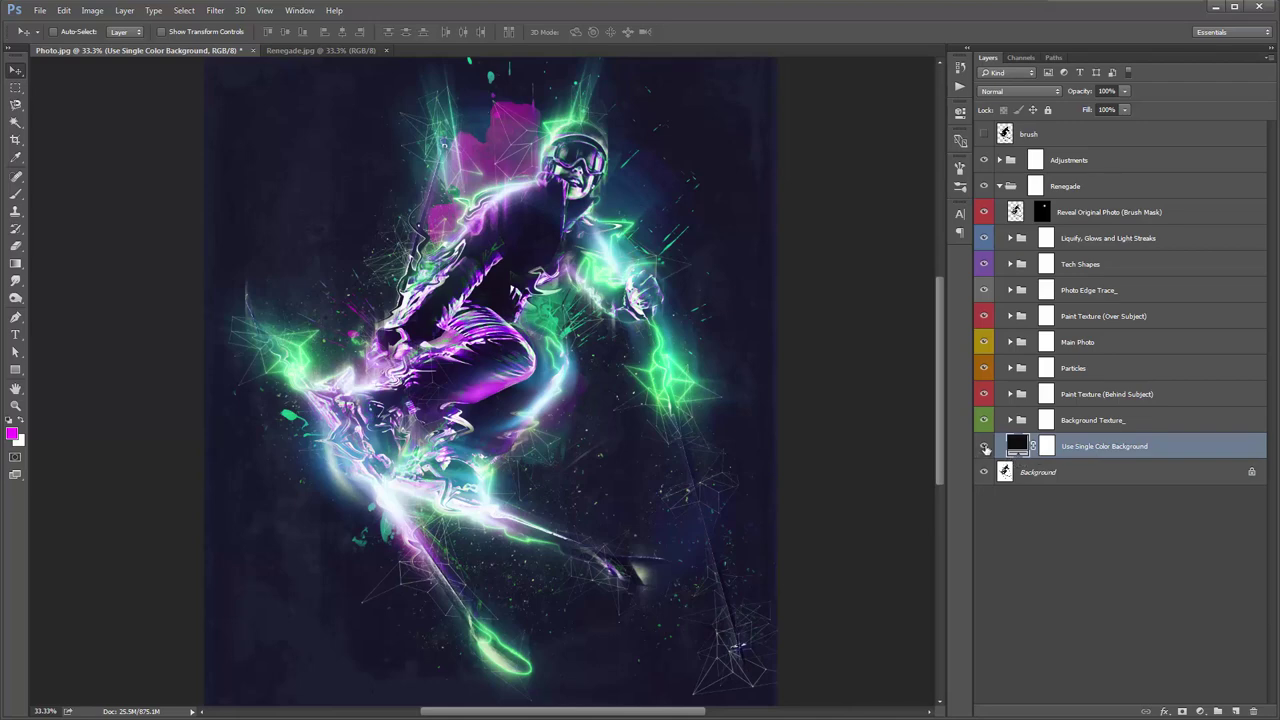
pyautogui.click(984, 447)
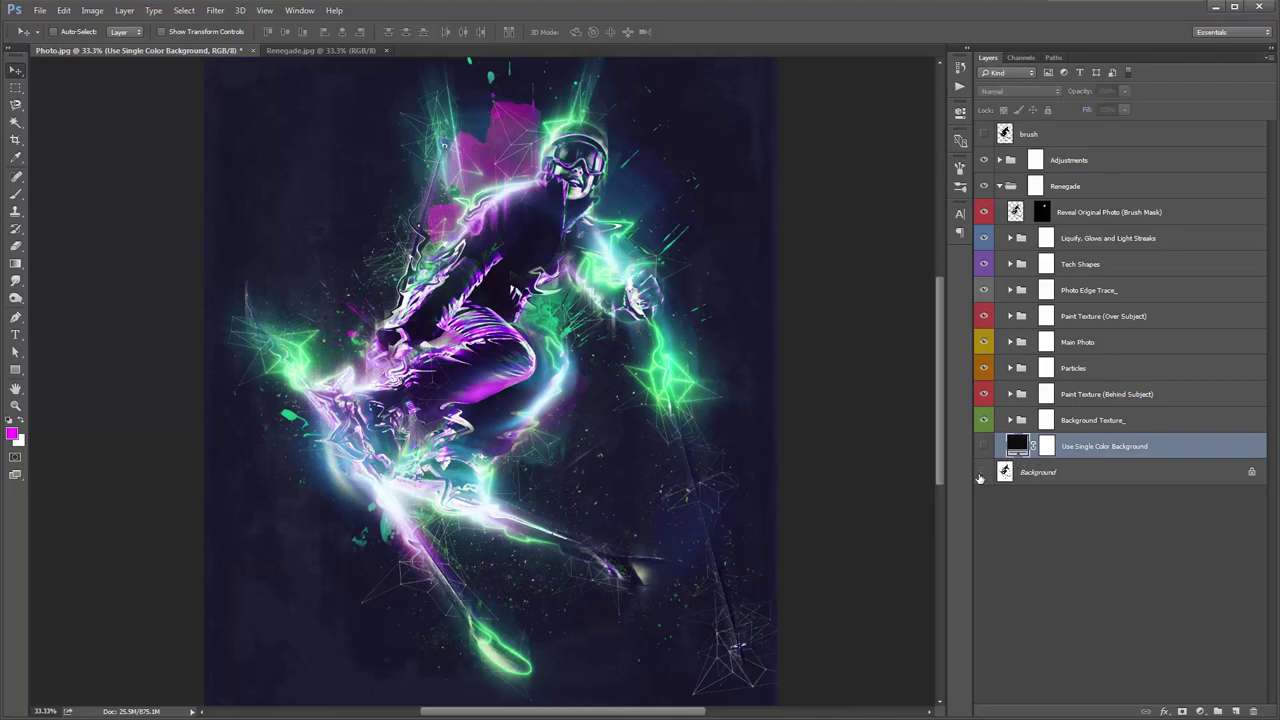
pyautogui.click(980, 476)
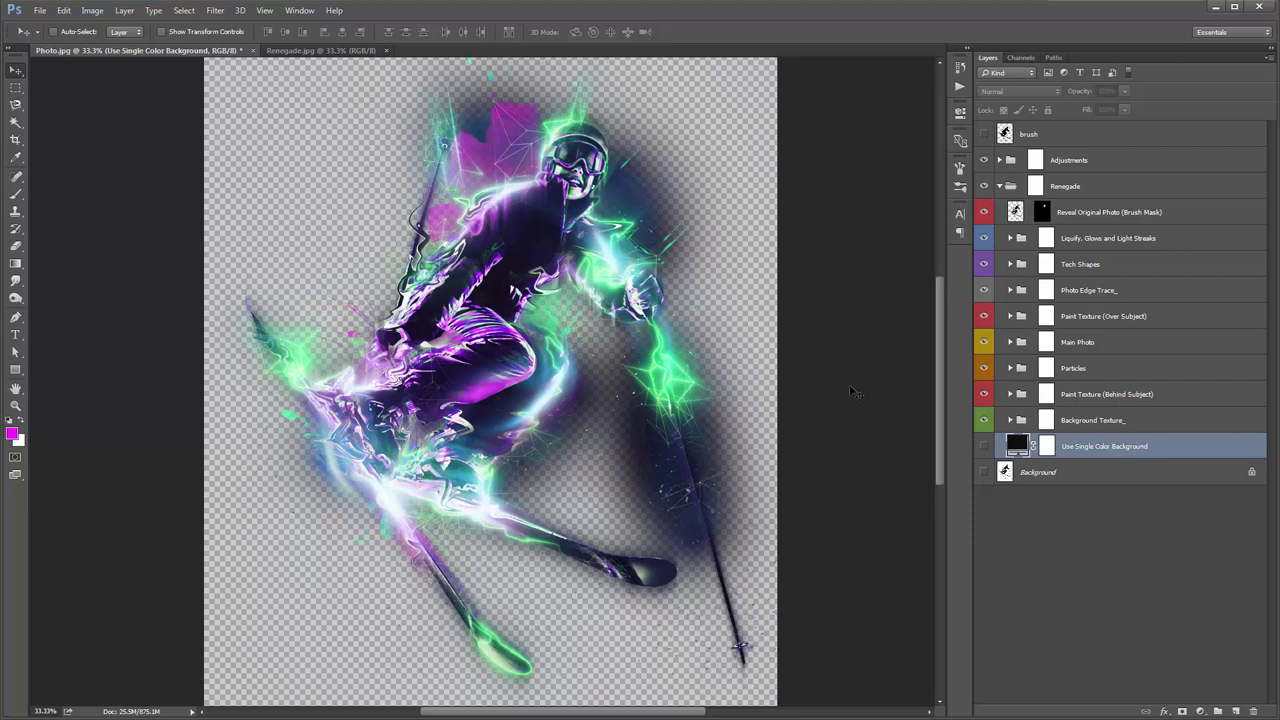
pyautogui.click(984, 446)
pyautogui.click(984, 472)
# Collapse the Renegade group and expand the Adjustments group
pyautogui.click(1105, 212)
pyautogui.click(1004, 186)
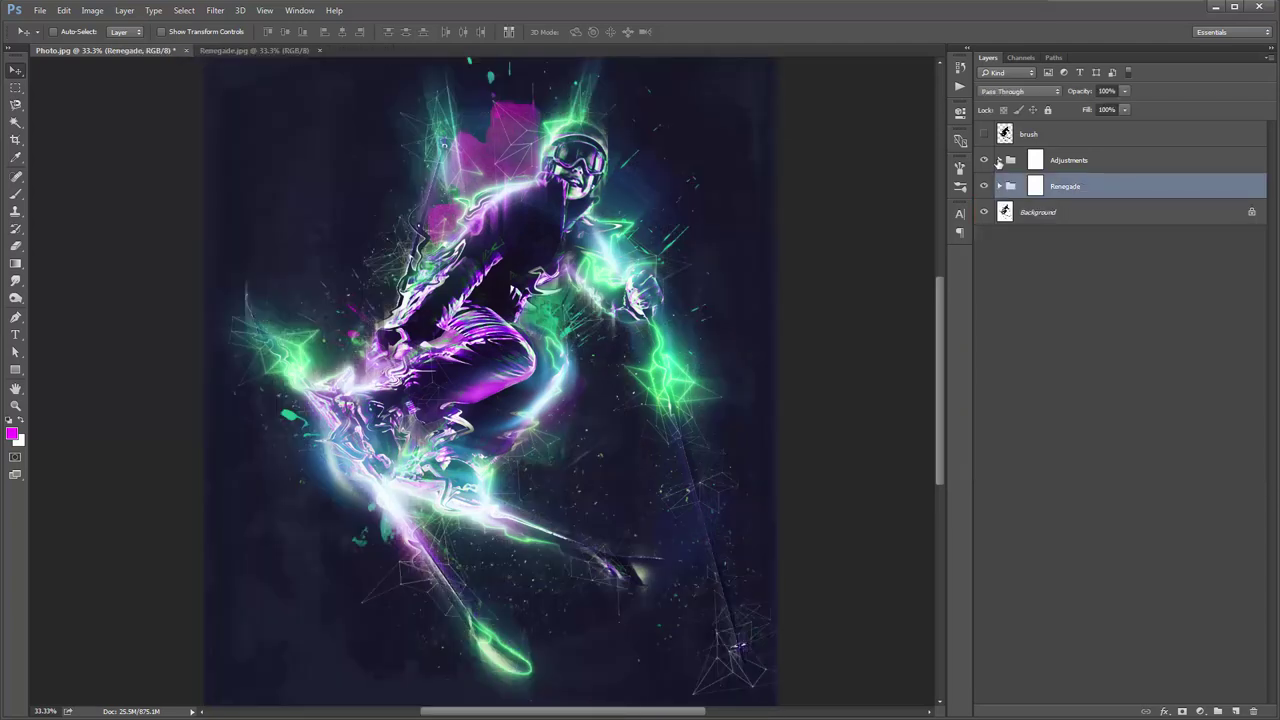
pyautogui.click(999, 160)
# Preview the Color Option groups one at a time through Color Option 11 to compare their color looks
pyautogui.click(984, 233)
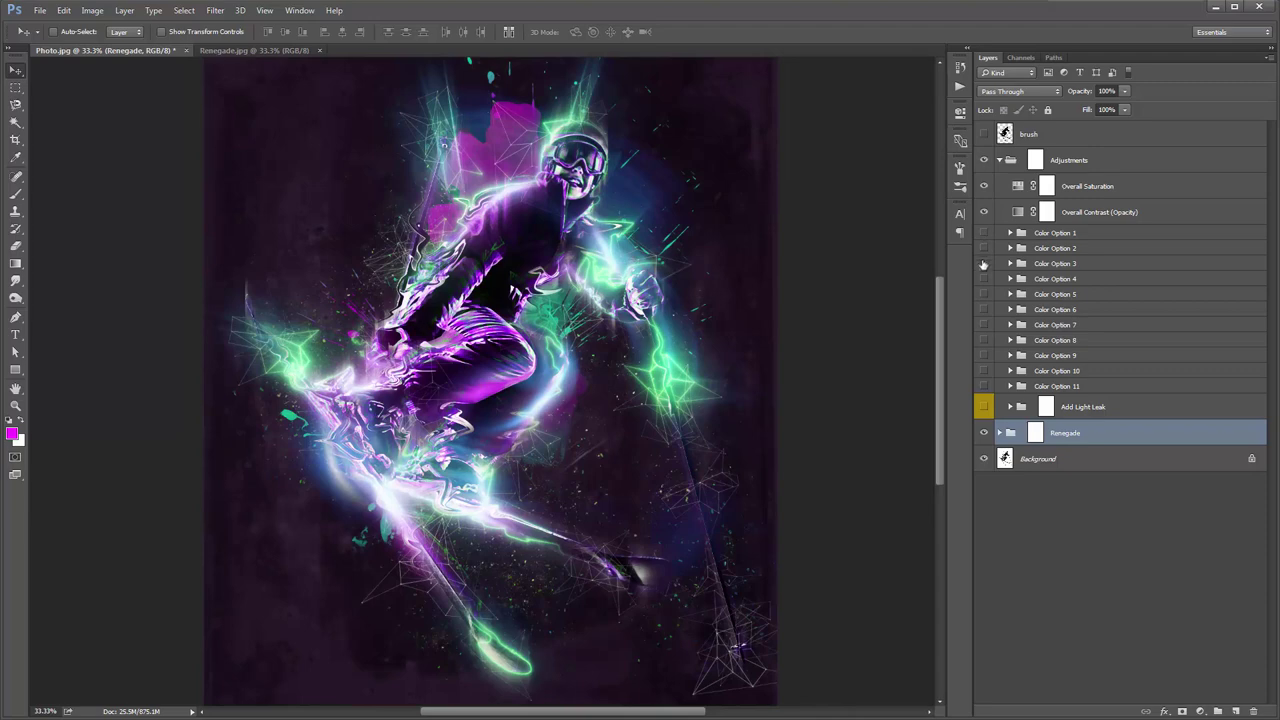
pyautogui.click(982, 264)
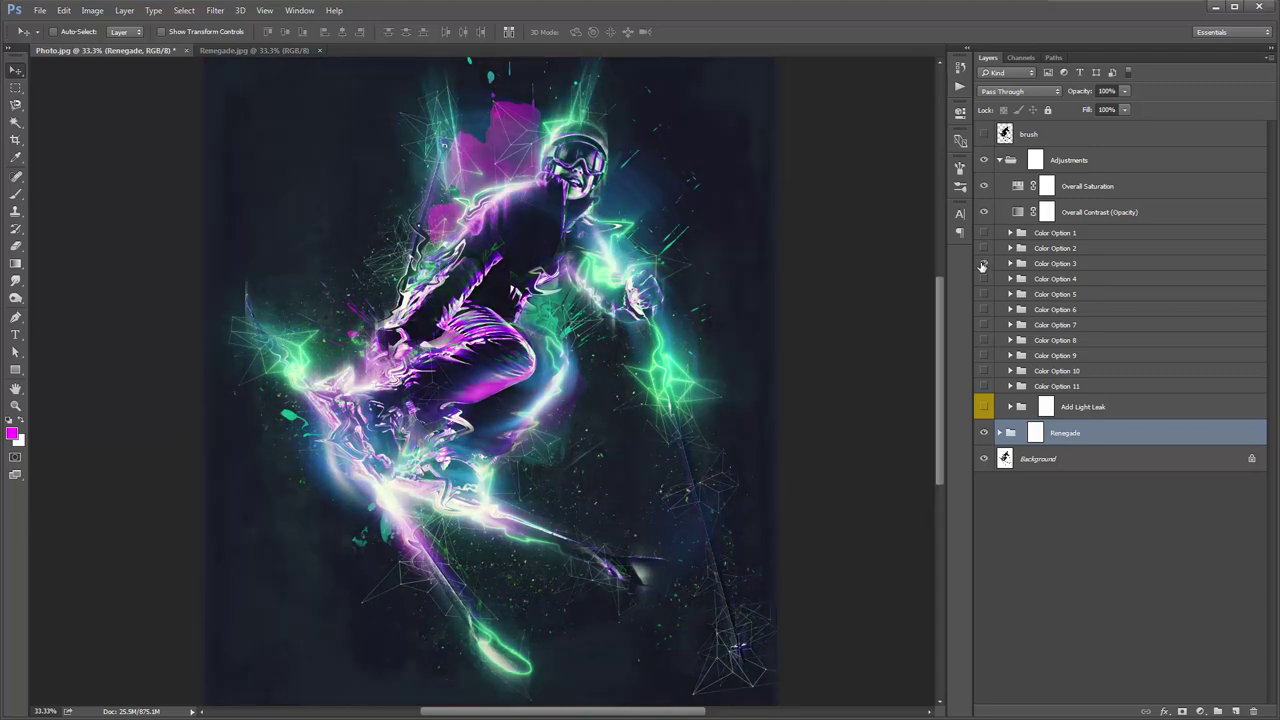
pyautogui.click(982, 279)
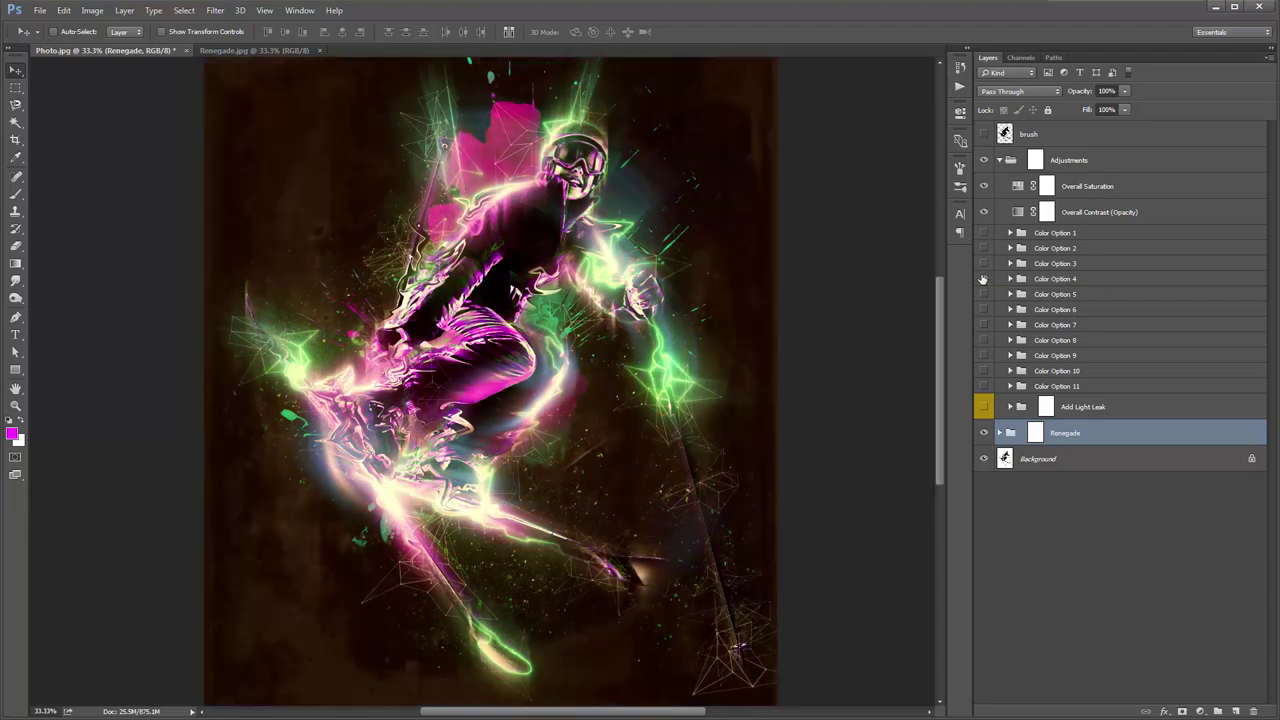
pyautogui.click(983, 294)
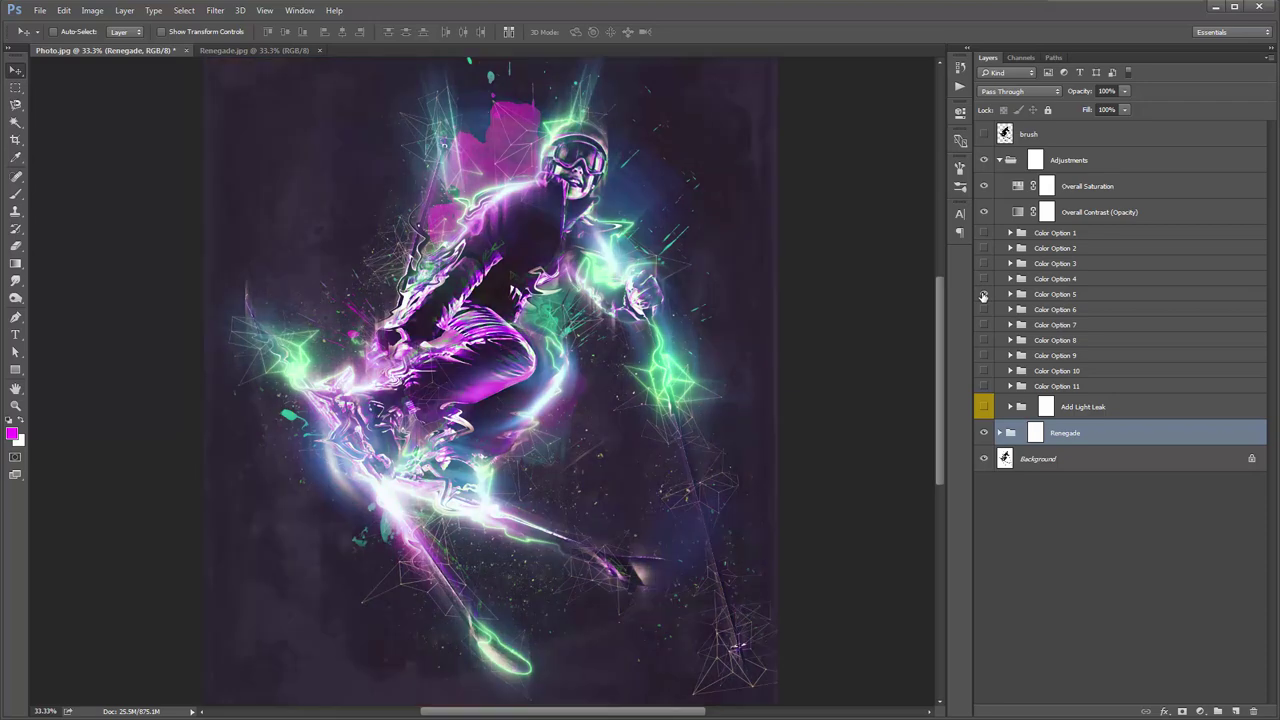
pyautogui.click(984, 309)
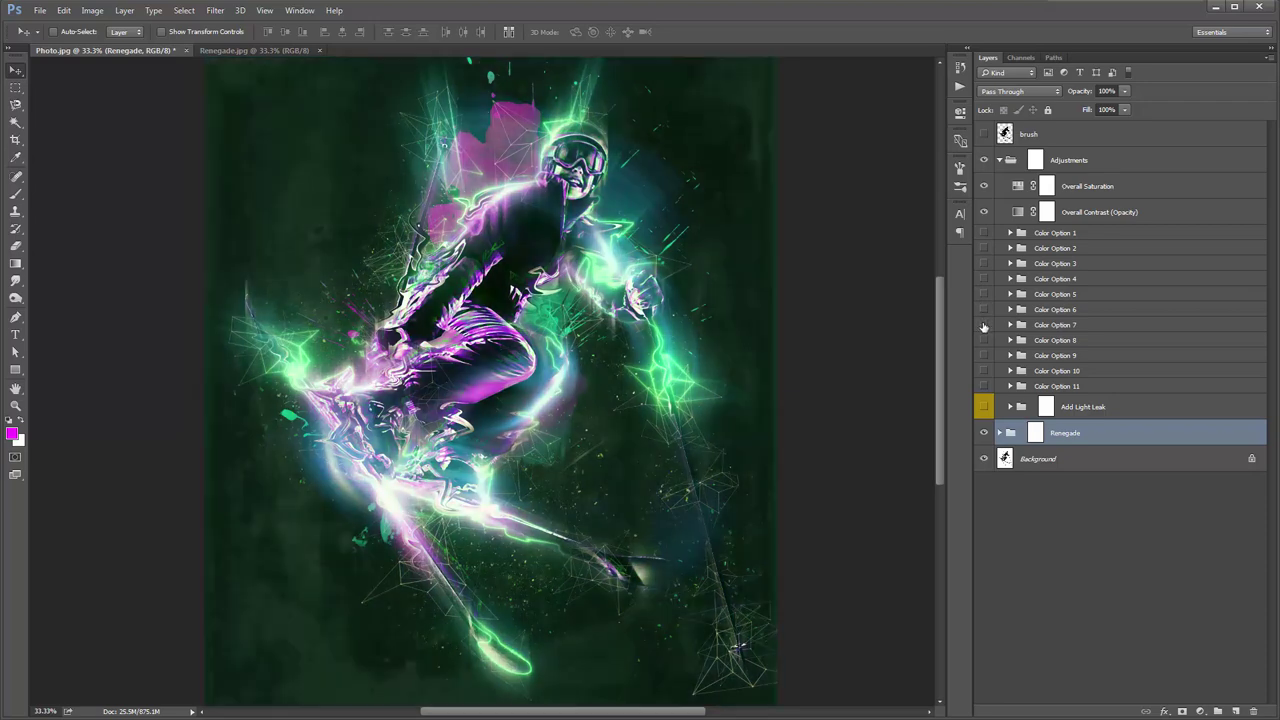
pyautogui.click(983, 325)
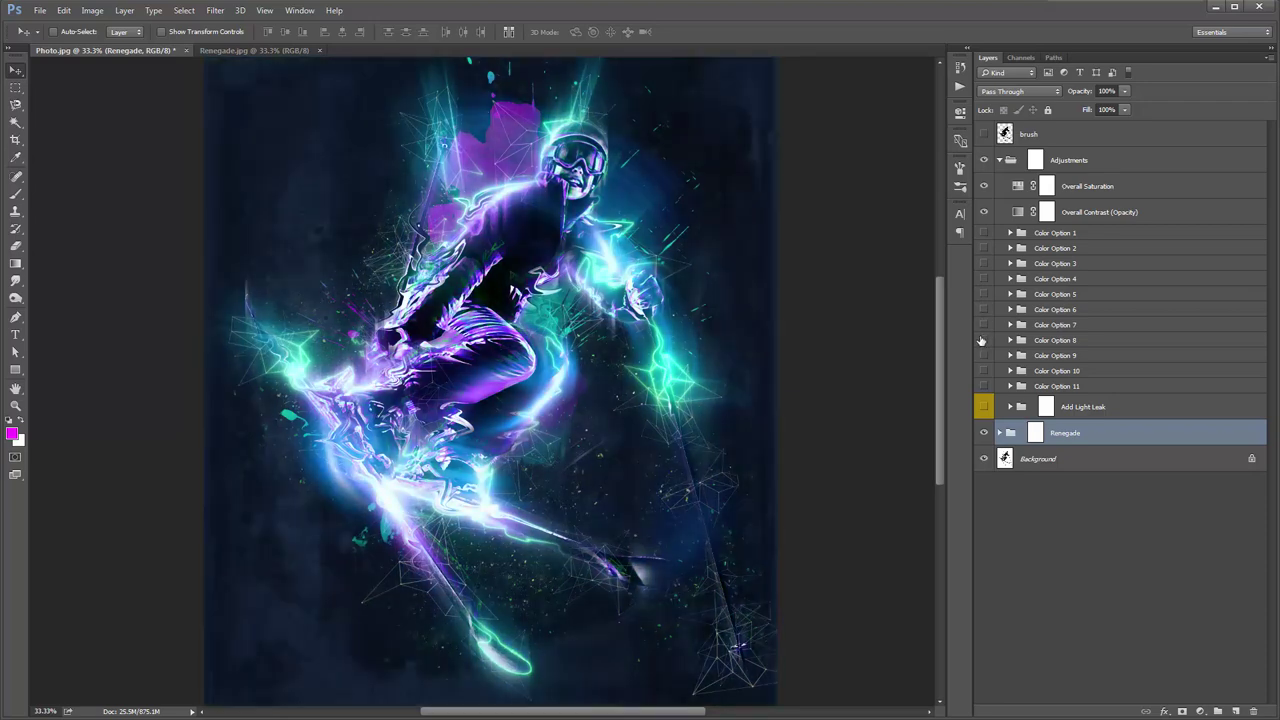
pyautogui.click(983, 340)
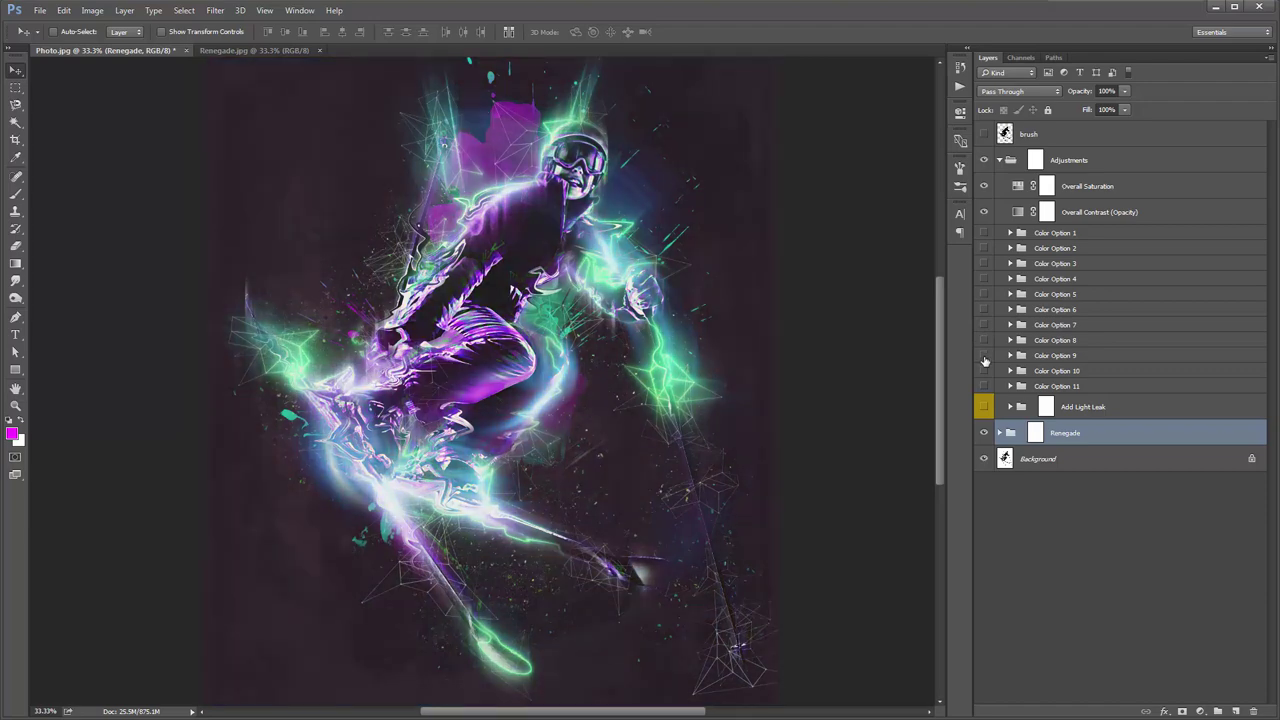
pyautogui.click(983, 356)
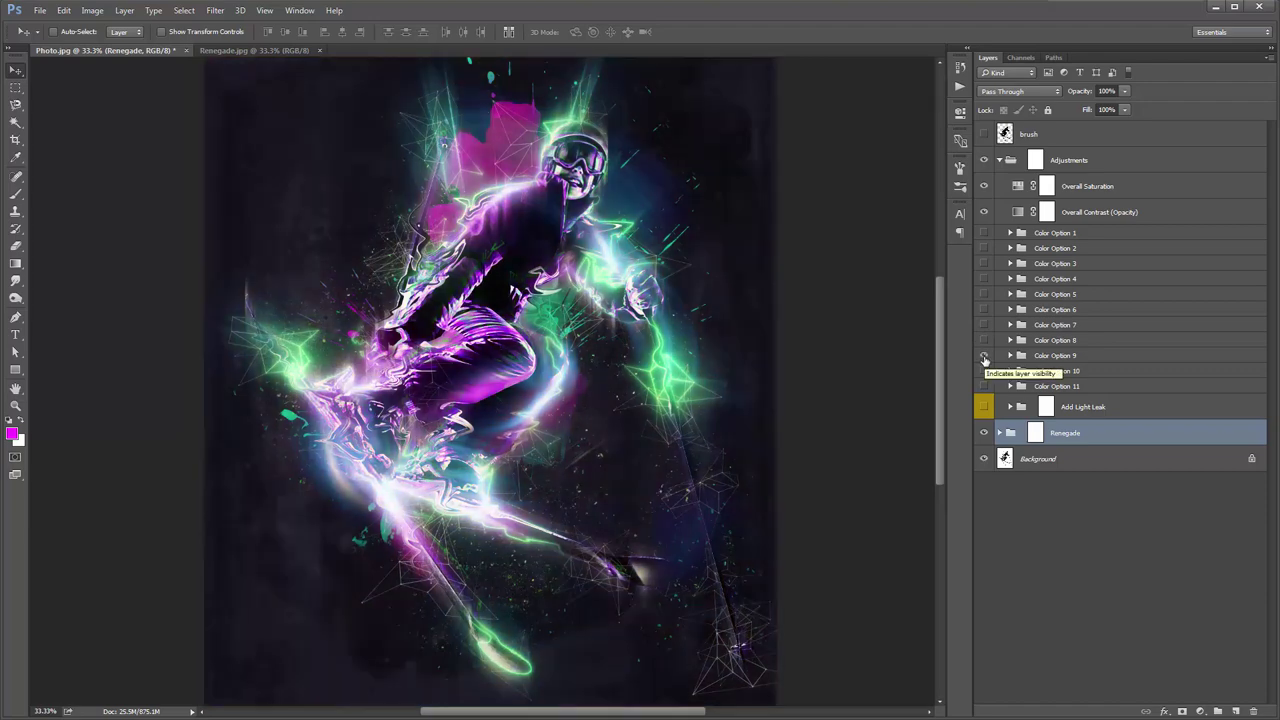
pyautogui.click(984, 371)
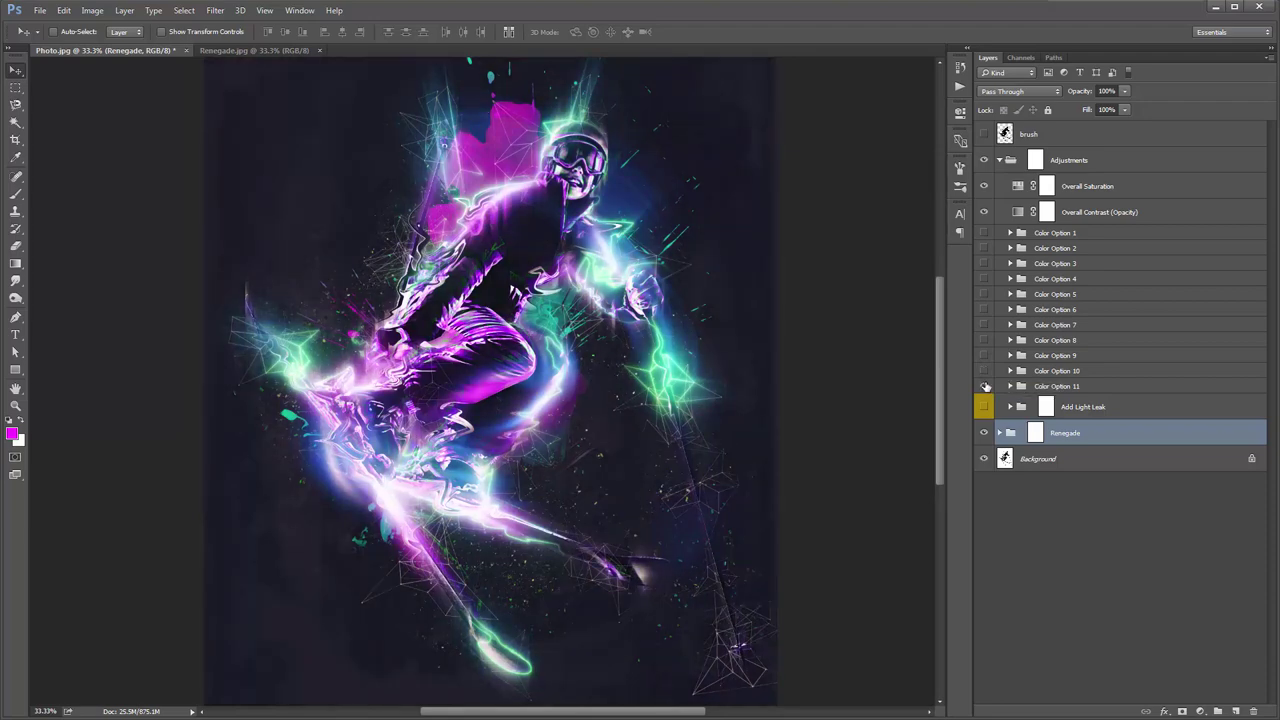
pyautogui.click(985, 386)
# Show the Color Option 10 group and set its opacity to 39%
pyautogui.click(985, 370)
pyautogui.click(1090, 371)
pyautogui.click(1106, 91)
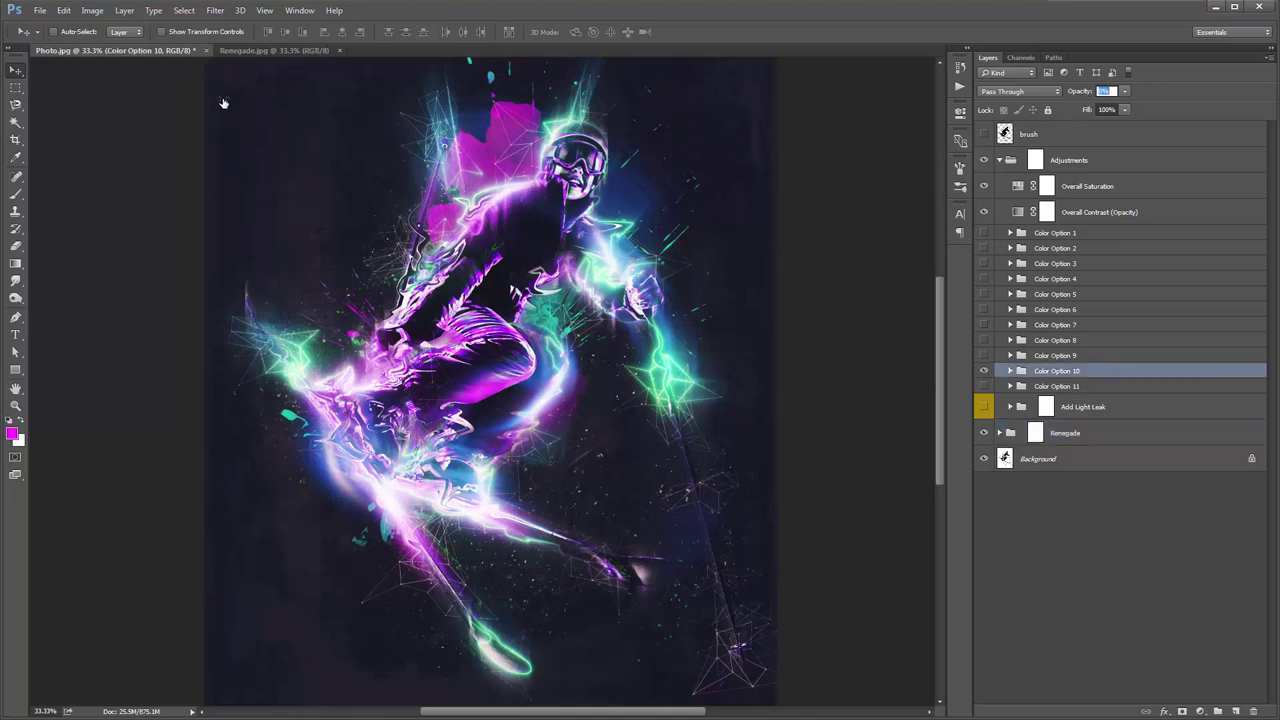
pyautogui.write('50')
pyautogui.press('Return')
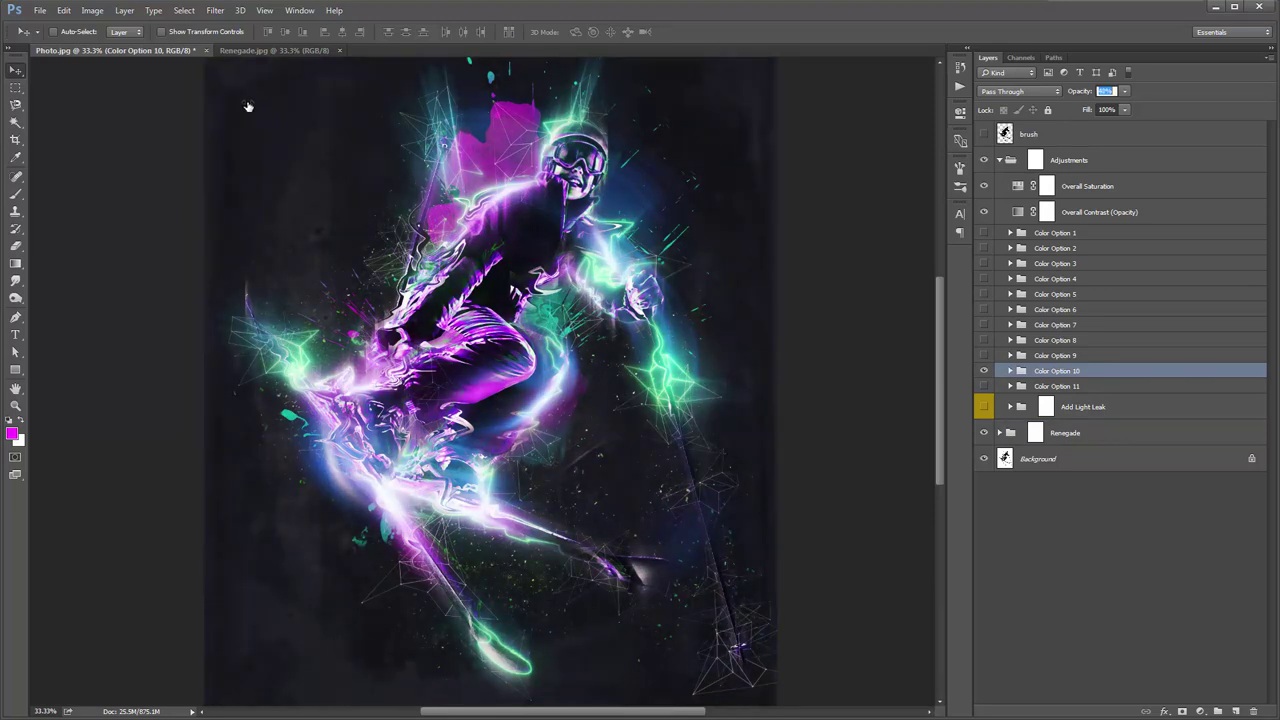
pyautogui.write('39')
pyautogui.press('Return')
# Preview Color Options 1 to 5 one at a time in combination with Color Option 10
pyautogui.click(983, 233)
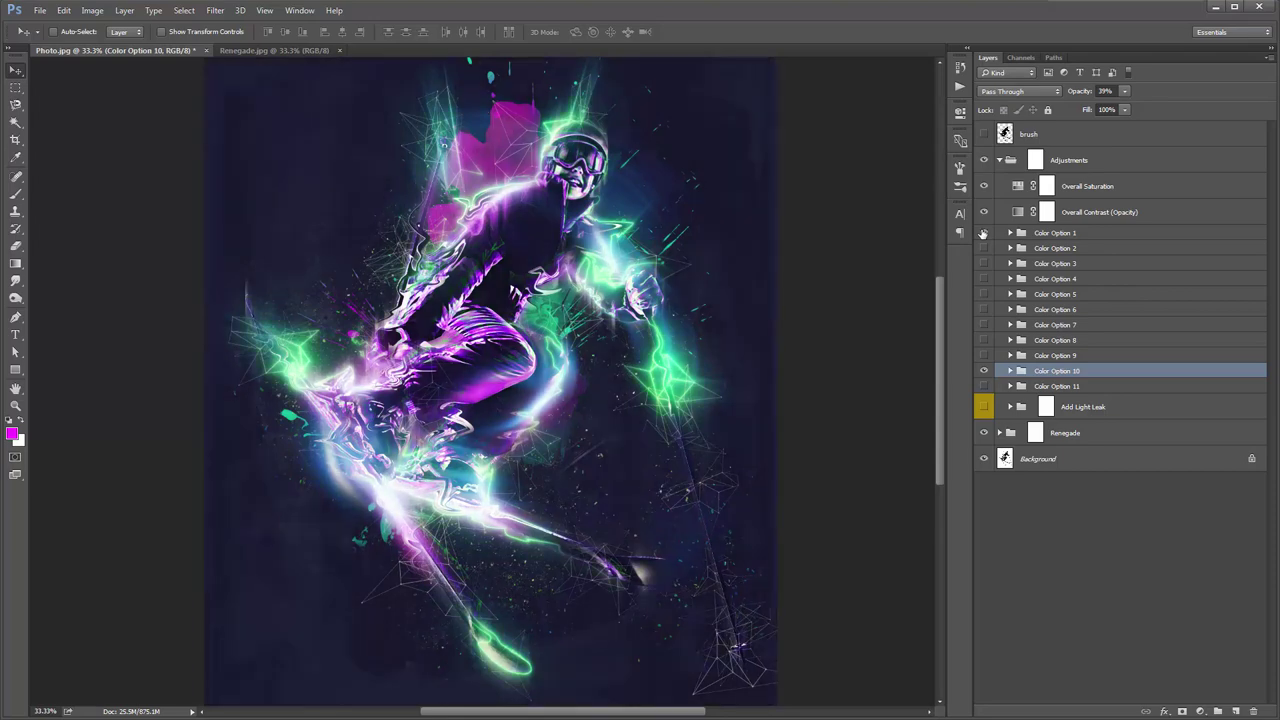
pyautogui.click(983, 248)
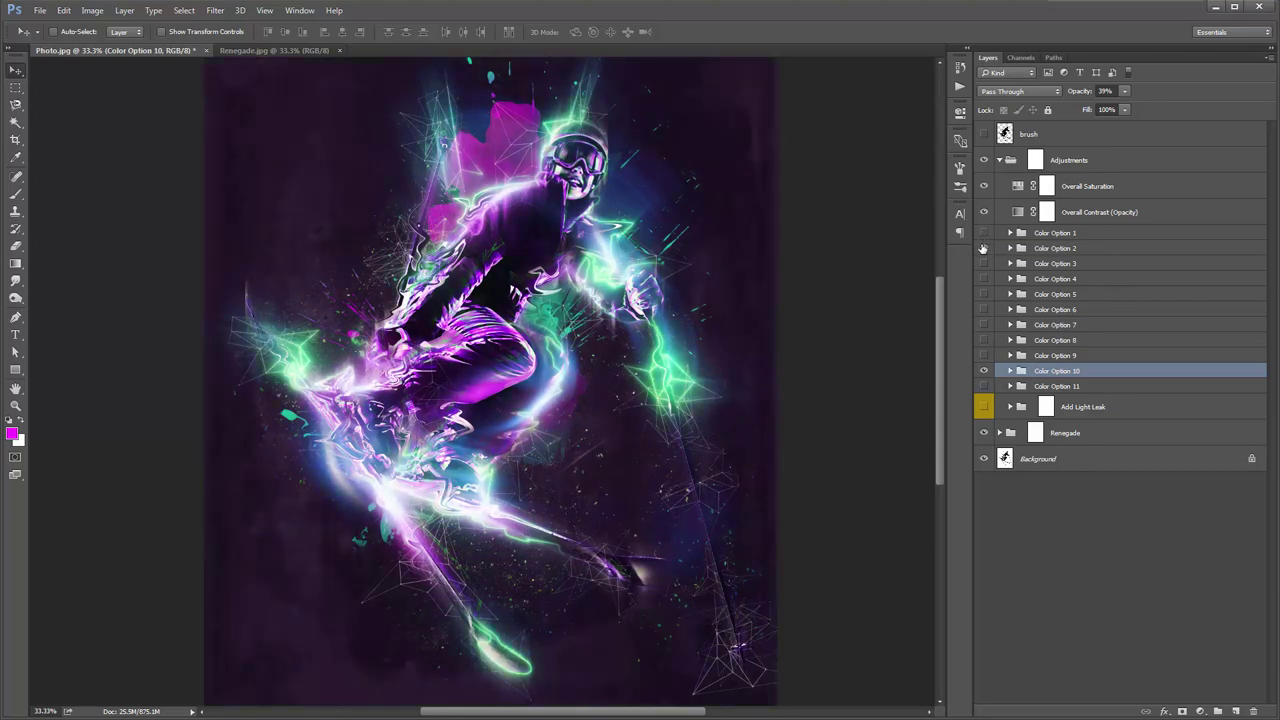
pyautogui.click(983, 264)
pyautogui.click(985, 279)
pyautogui.click(985, 279)
pyautogui.click(985, 294)
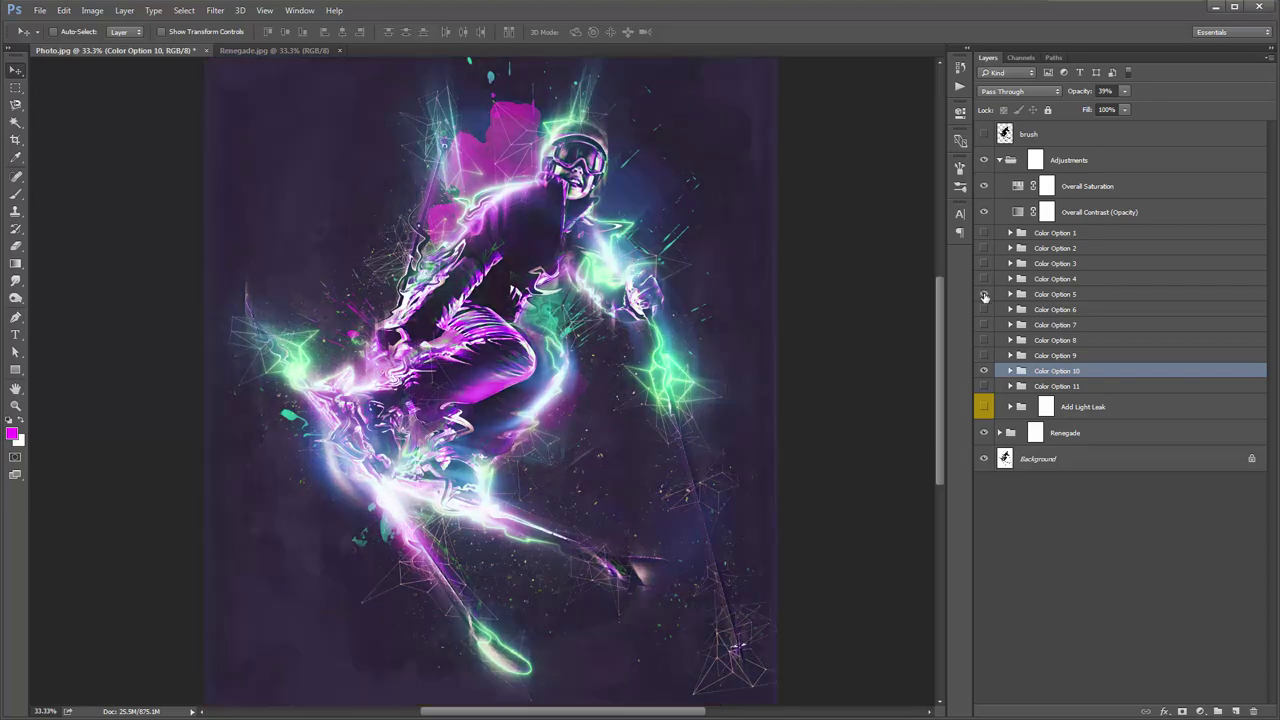
pyautogui.click(985, 294)
# Show the Color Option 1 group and set its opacity to 55%
pyautogui.click(983, 232)
pyautogui.click(1057, 232)
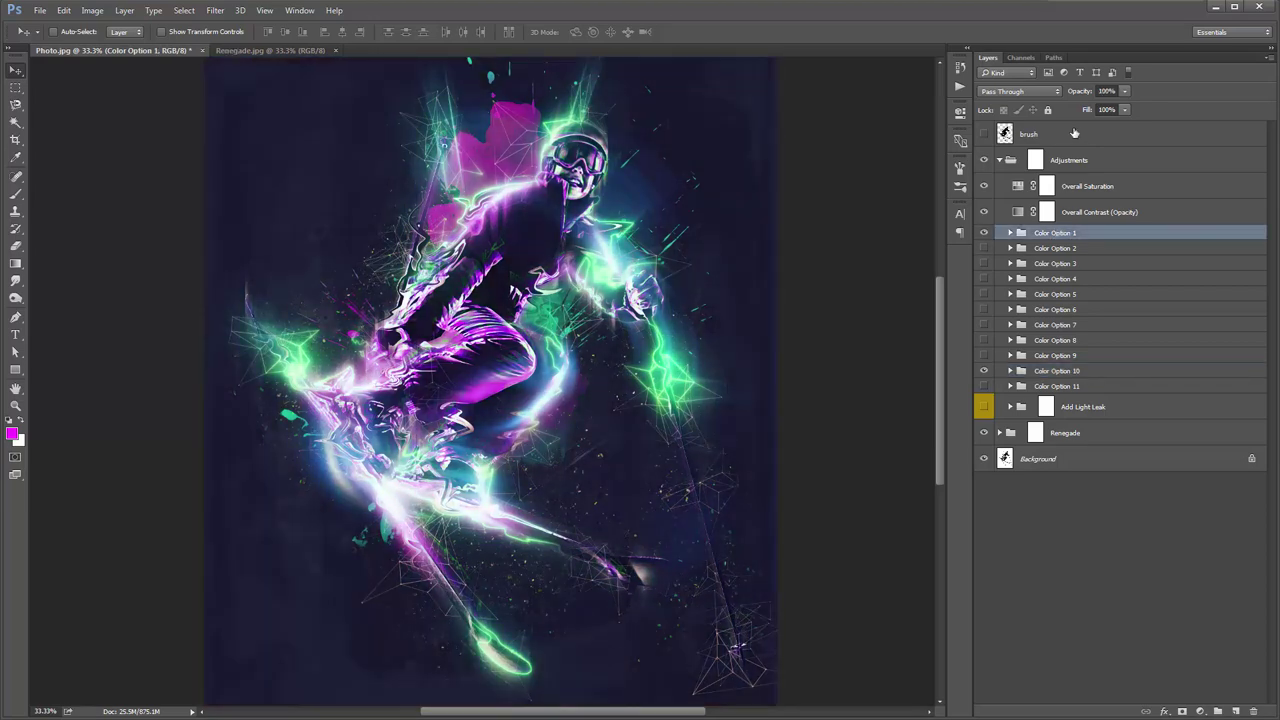
pyautogui.click(1105, 91)
pyautogui.write('55')
pyautogui.press('Return')
# Toggle Color Option 10 to compare, then show the Color Option 9 group at 54% opacity
pyautogui.click(984, 371)
pyautogui.click(985, 371)
pyautogui.click(1058, 356)
pyautogui.click(1105, 91)
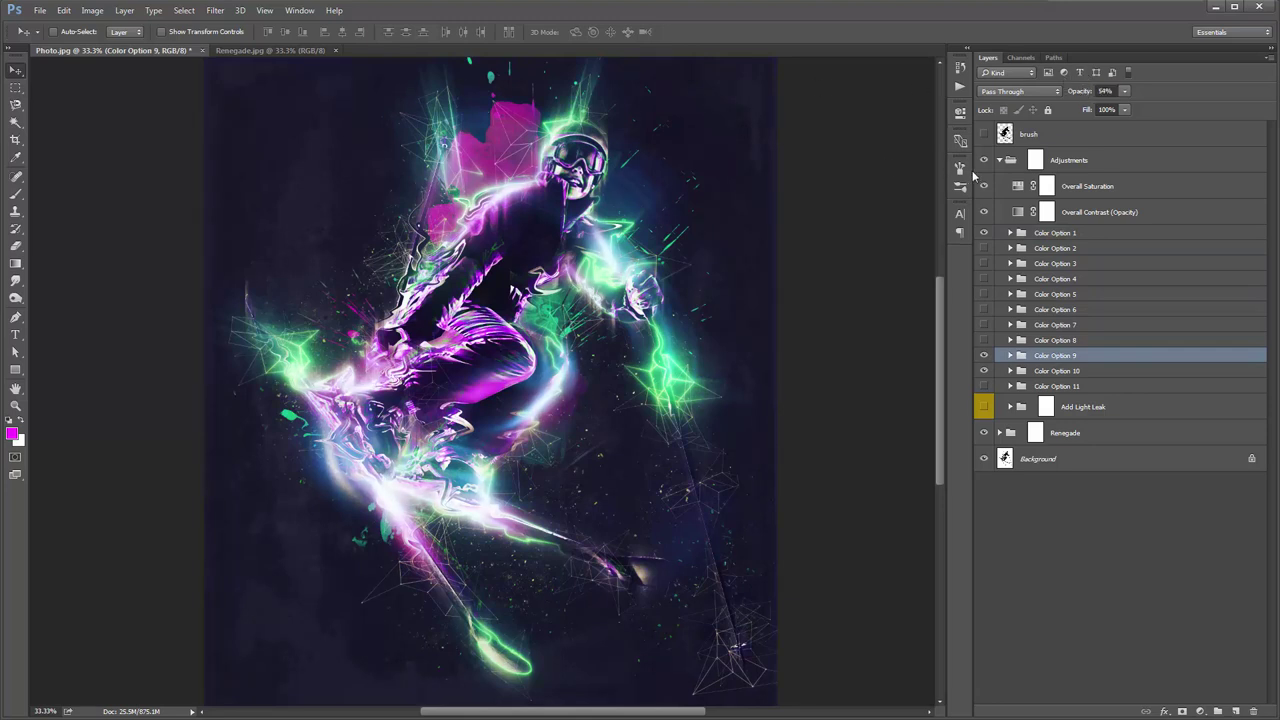
# Raise the saturation of the Overall Saturation adjustment layer to +11
pyautogui.doubleClick(1017, 186)
pyautogui.moveTo(847, 224); pyautogui.dragTo(856, 228)
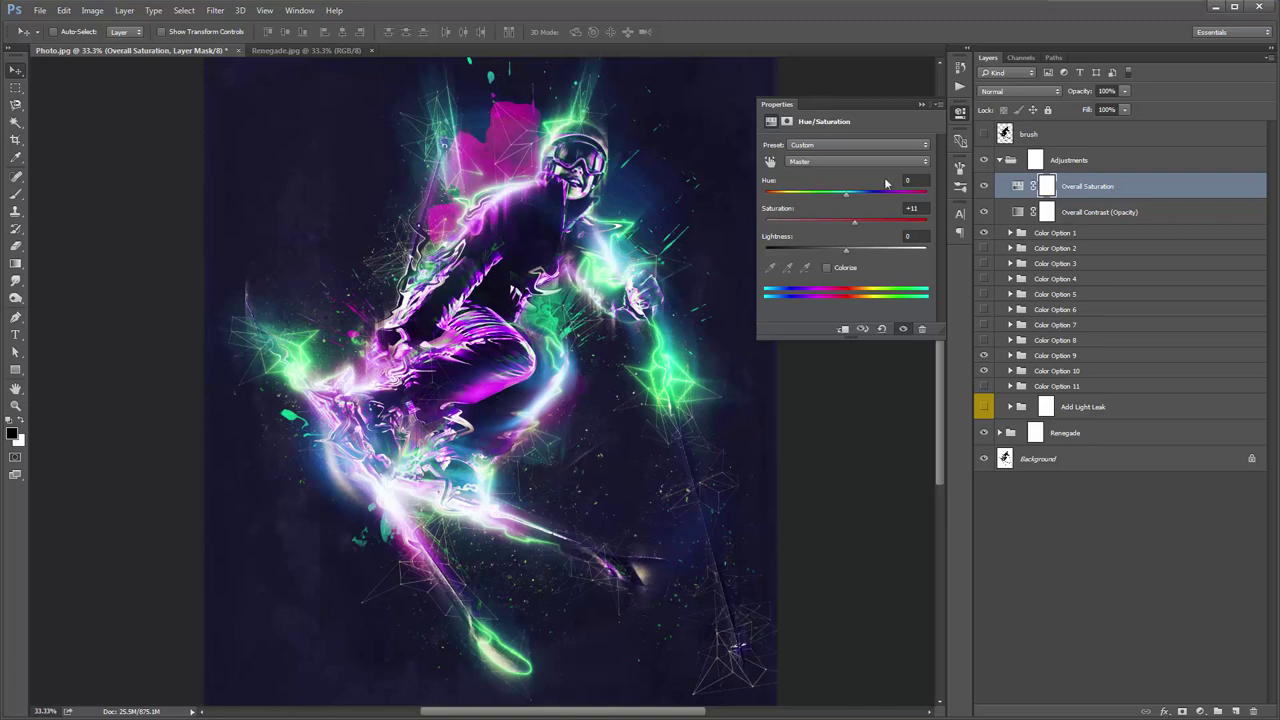
pyautogui.click(921, 104)
# Set the opacity of the Overall Contrast (Opacity) layer to 6%
pyautogui.hotkey('alt', '[')
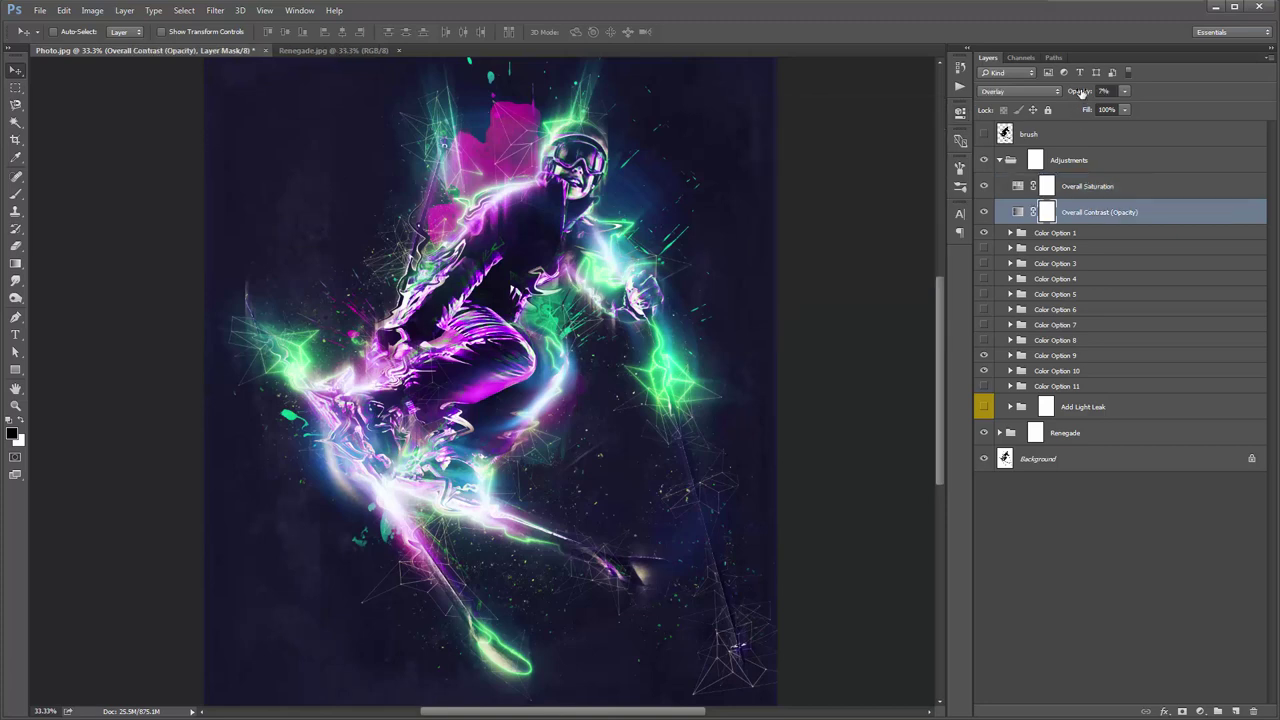
pyautogui.click(1082, 92)
pyautogui.write('6')
# Collapse the Adjustments group, toggle its visibility to compare the image with and without it, and expand it again
pyautogui.click(1000, 161)
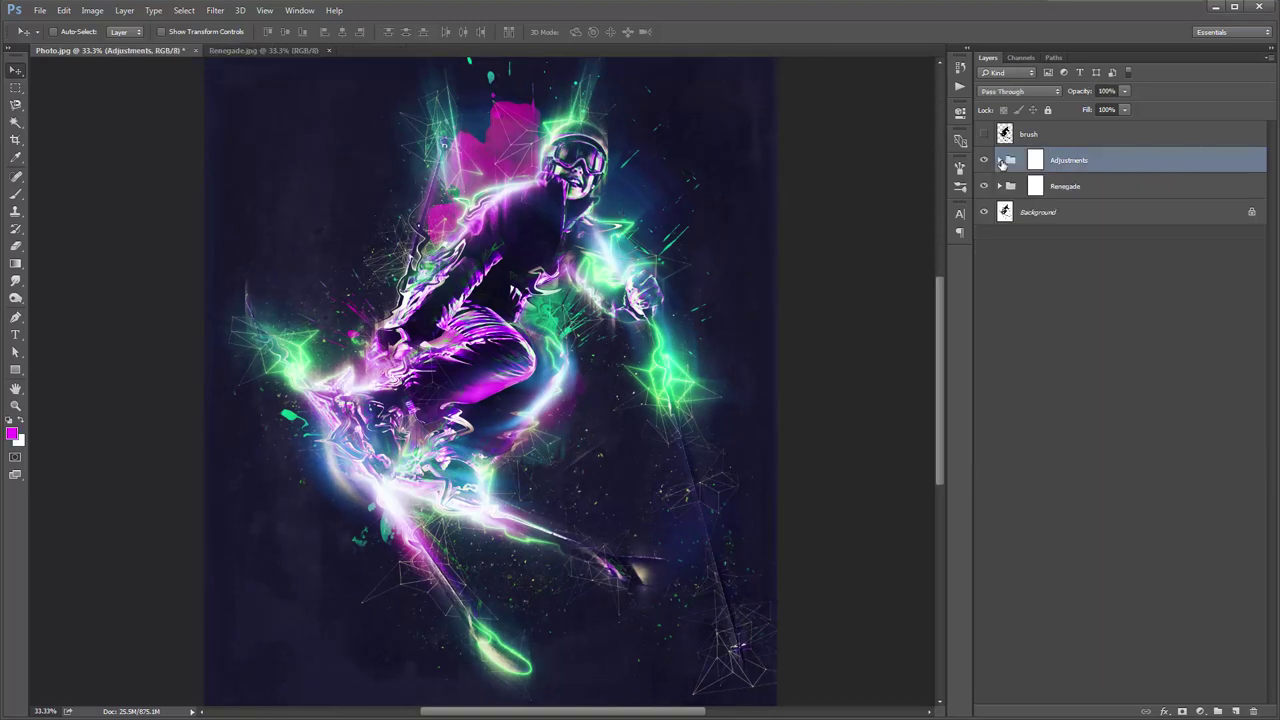
pyautogui.moveTo(984, 160)
pyautogui.mouseDown()
pyautogui.moveTo(988, 190)
pyautogui.moveTo(985, 162)
pyautogui.mouseUp()
pyautogui.click(1001, 160)
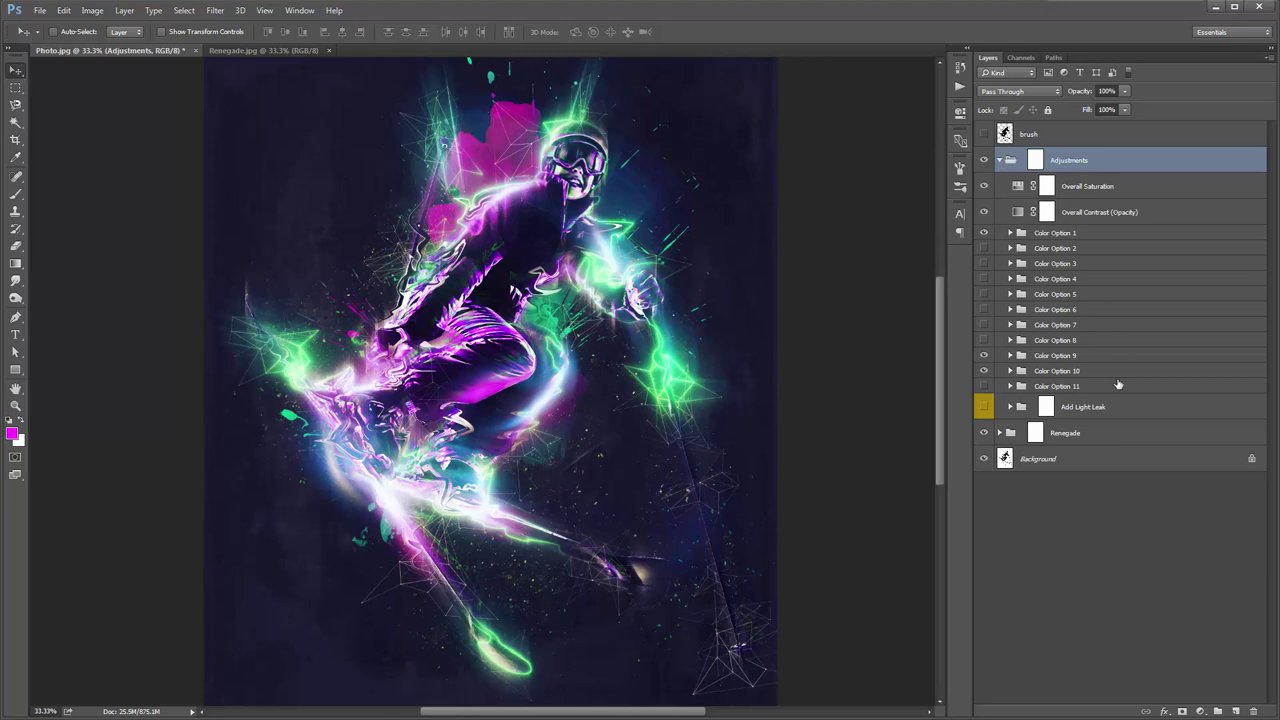
# Show the Add Light Leak group and expand it to reveal its layers
pyautogui.click(1116, 412)
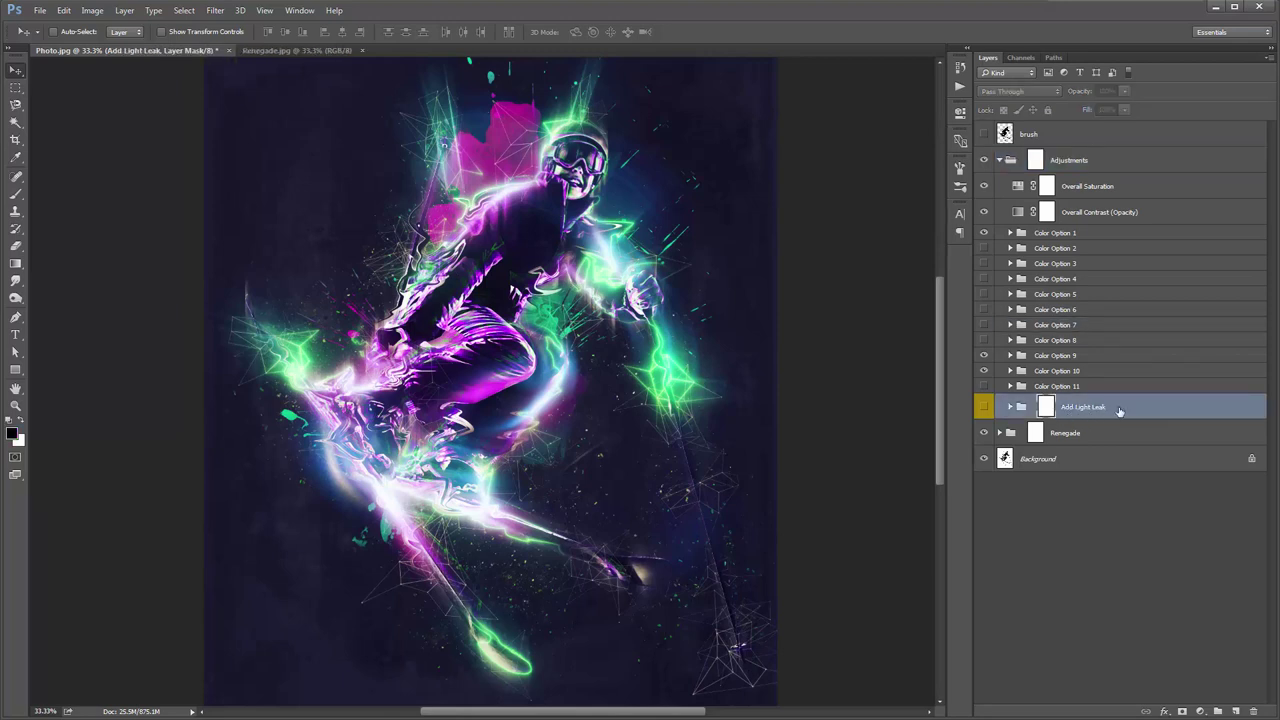
pyautogui.click(984, 408)
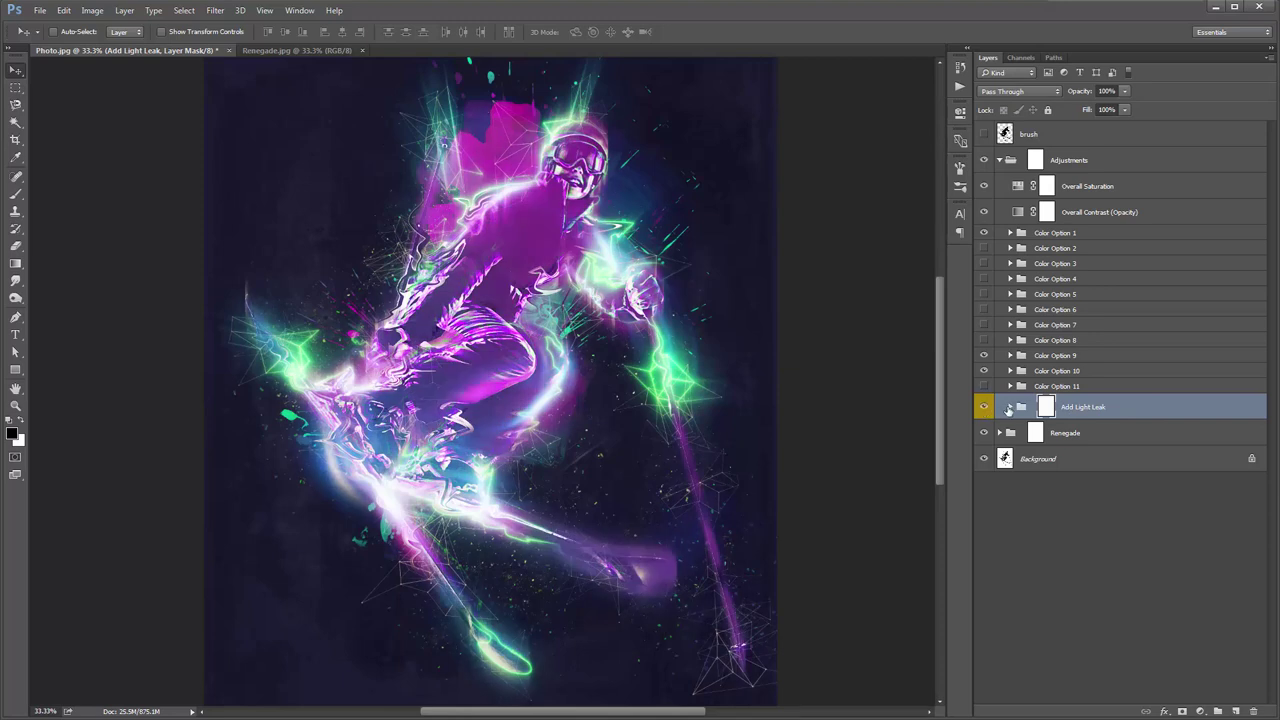
pyautogui.click(1010, 407)
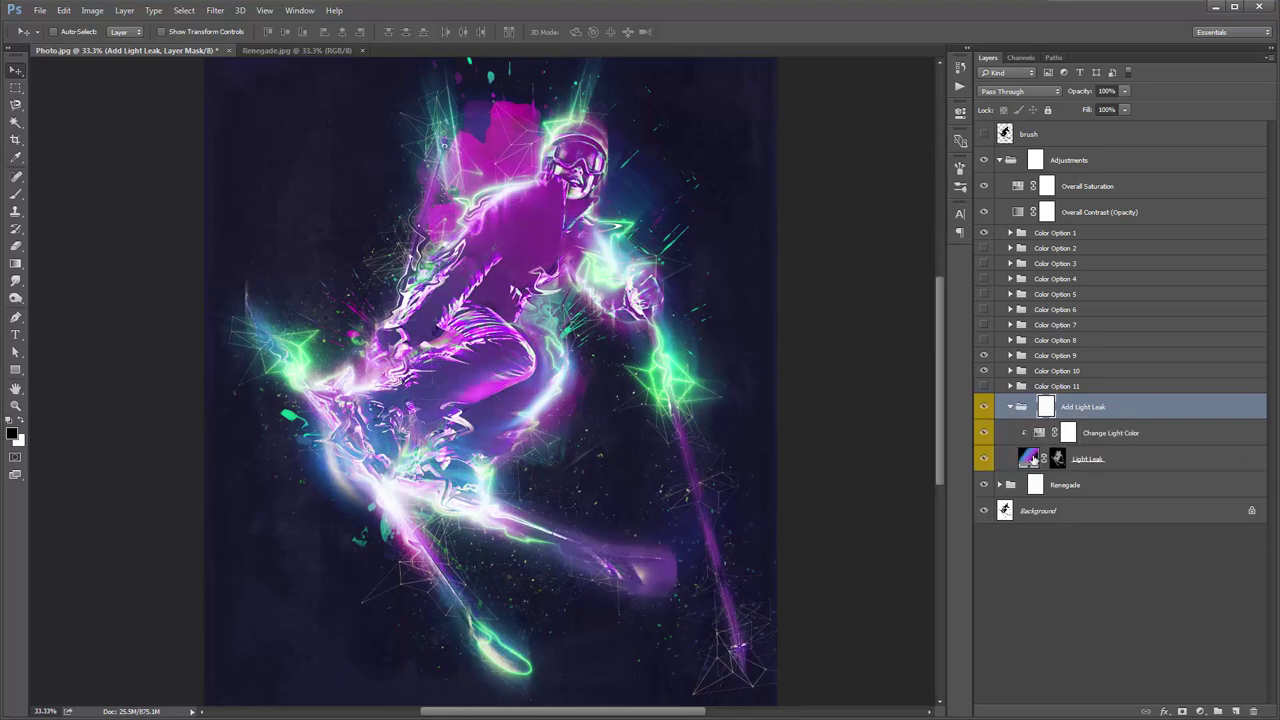
# Try shifting the hue of the Change Light Color adjustment in the Add Light Leak group
pyautogui.click(1030, 458)
pyautogui.doubleClick(1040, 435)
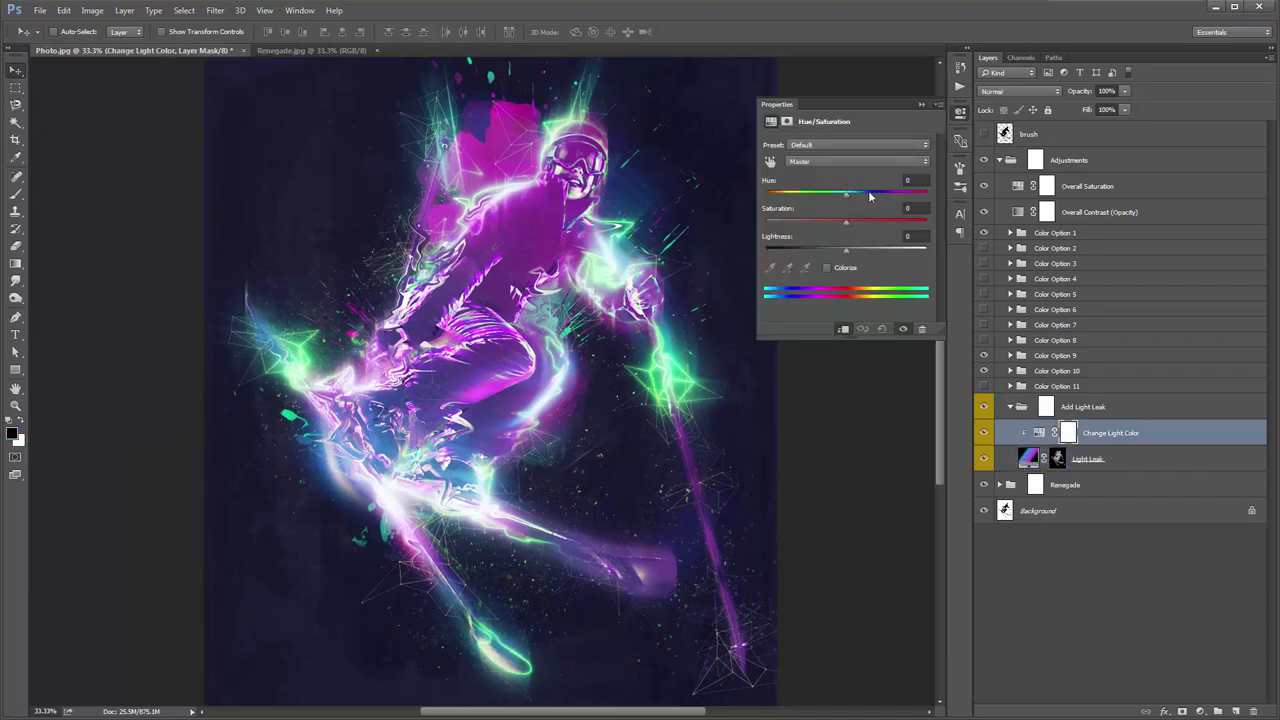
pyautogui.moveTo(846, 194)
pyautogui.mouseDown()
pyautogui.moveTo(902, 210)
pyautogui.moveTo(772, 197)
pyautogui.moveTo(844, 208)
pyautogui.mouseUp()
pyautogui.click(921, 104)
# Rotate the Light Leak layer's linear gradient fill to an angle of 23.96°
pyautogui.click(1030, 458)
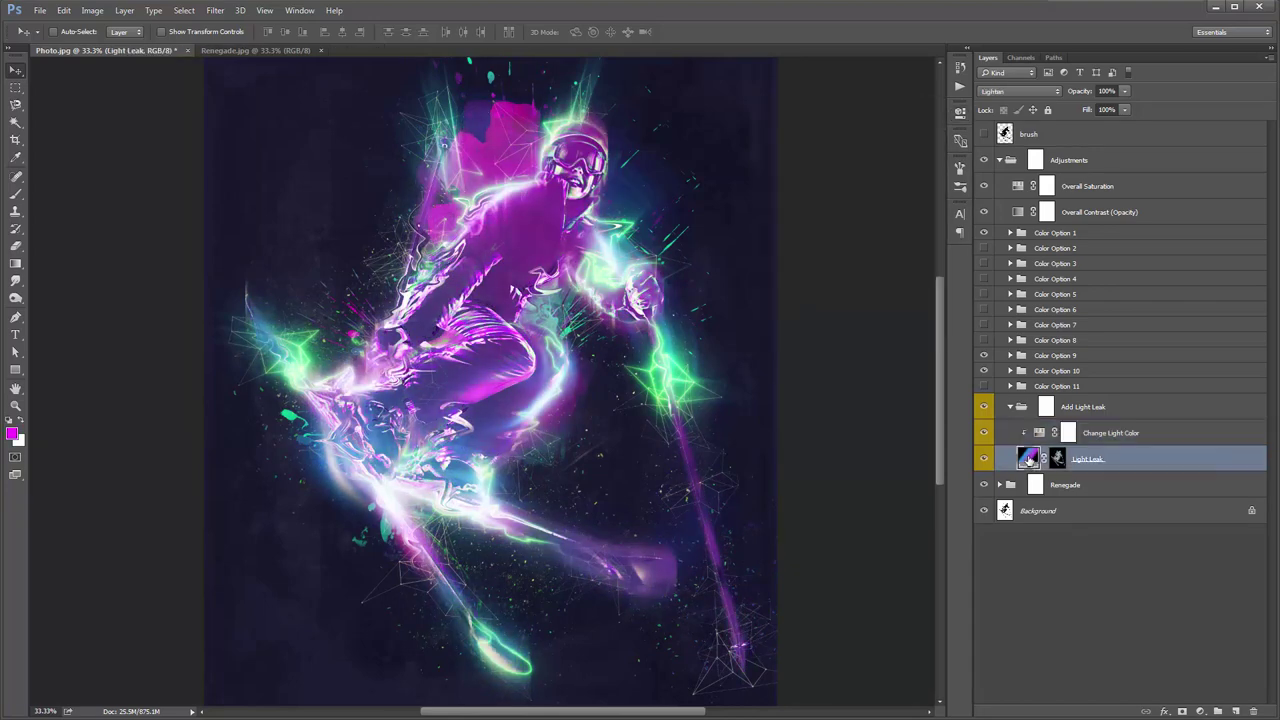
pyautogui.doubleClick(1030, 458)
pyautogui.moveTo(1118, 172); pyautogui.dragTo(1107, 157)
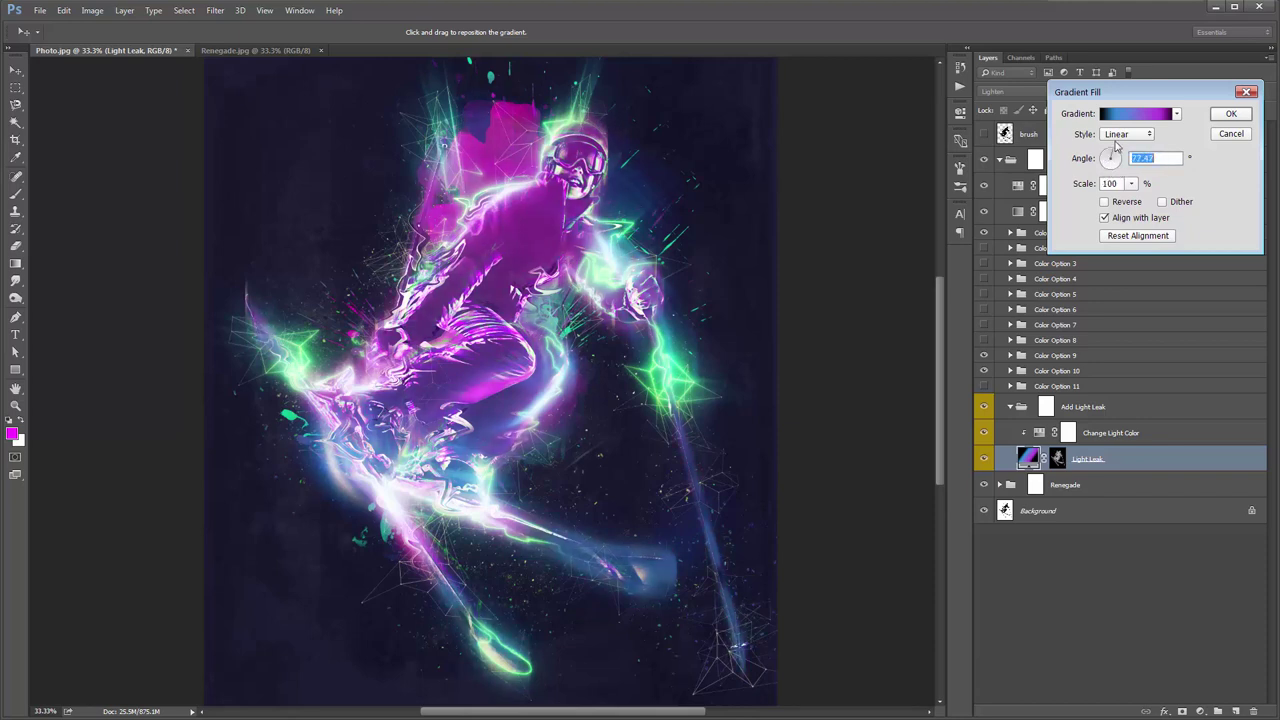
pyautogui.click(1120, 134)
pyautogui.click(1116, 134)
pyautogui.moveTo(1112, 152); pyautogui.dragTo(1120, 165)
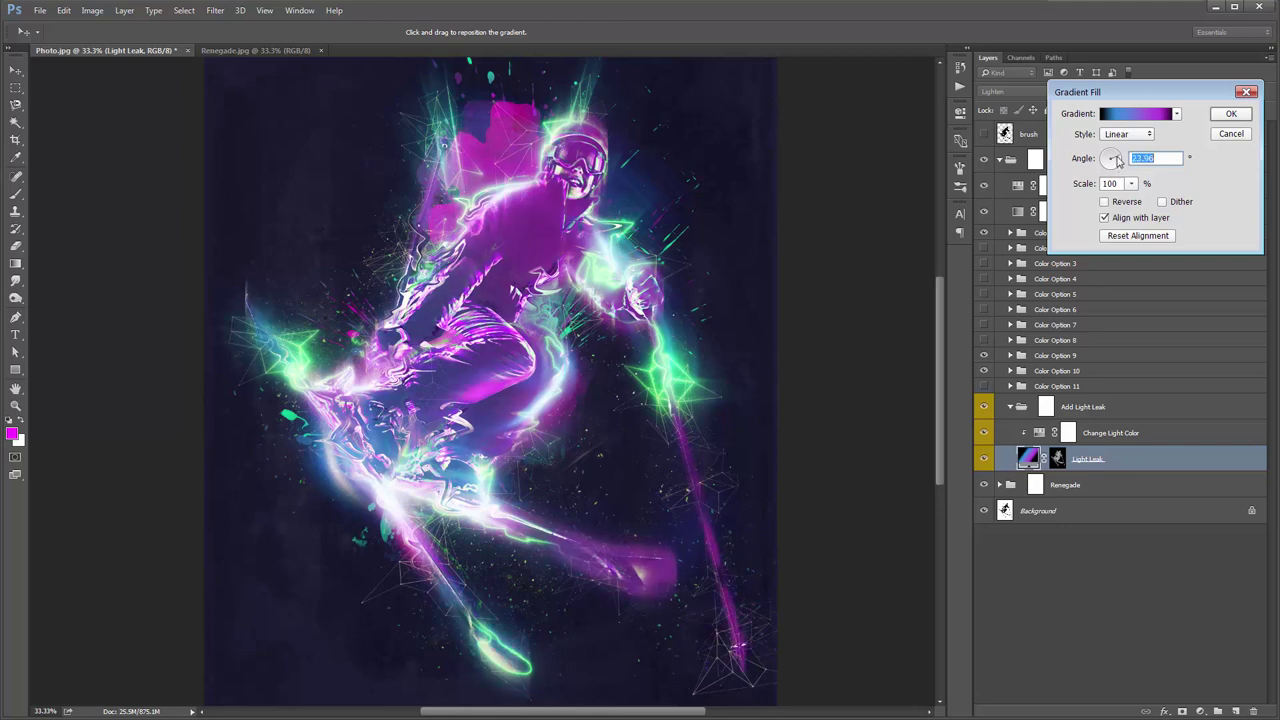
pyautogui.click(1228, 114)
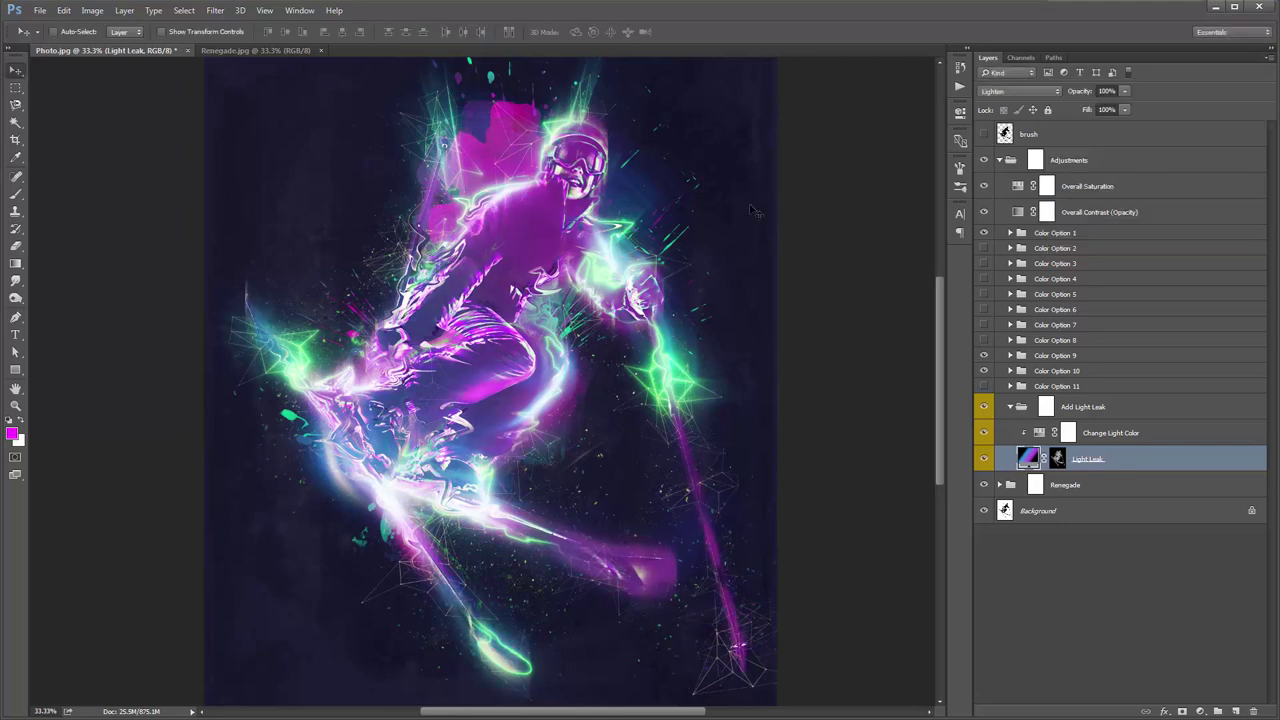
# Inspect the Light Leak layer's mask and fill it with black
pyautogui.click(1060, 458)
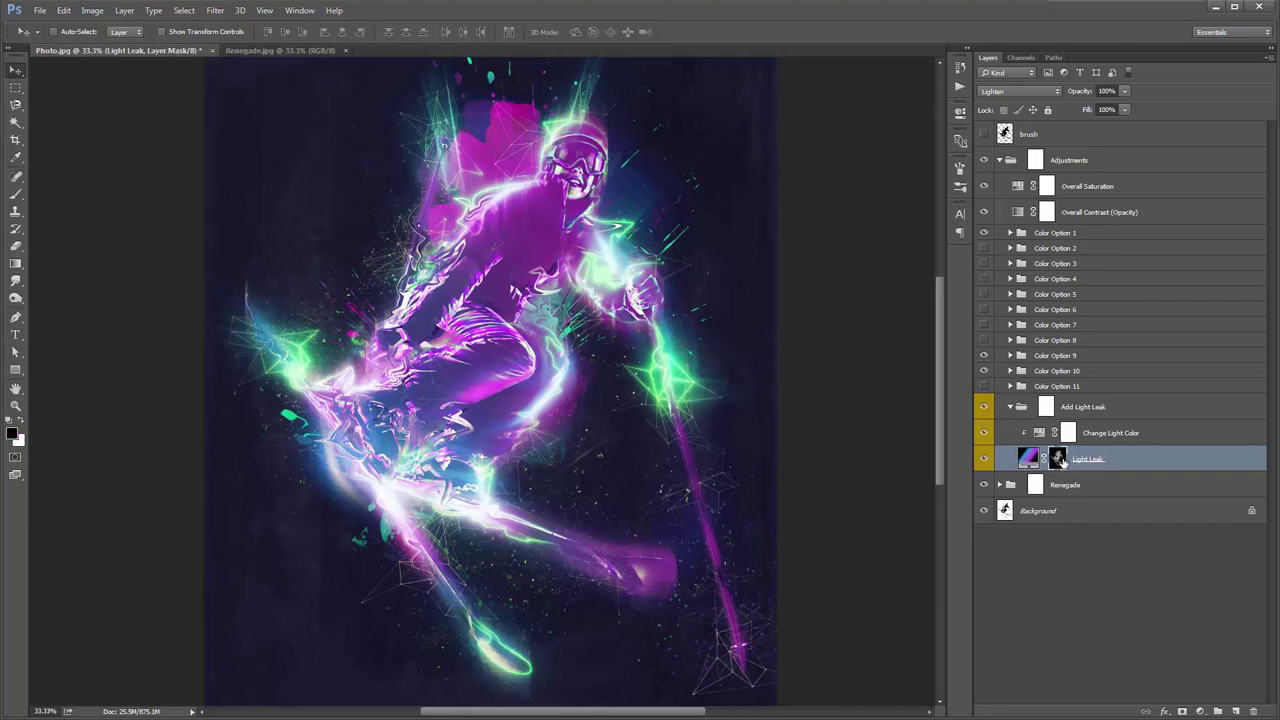
pyautogui.keyDown('alt'); pyautogui.click(1061, 461); pyautogui.keyUp('alt')
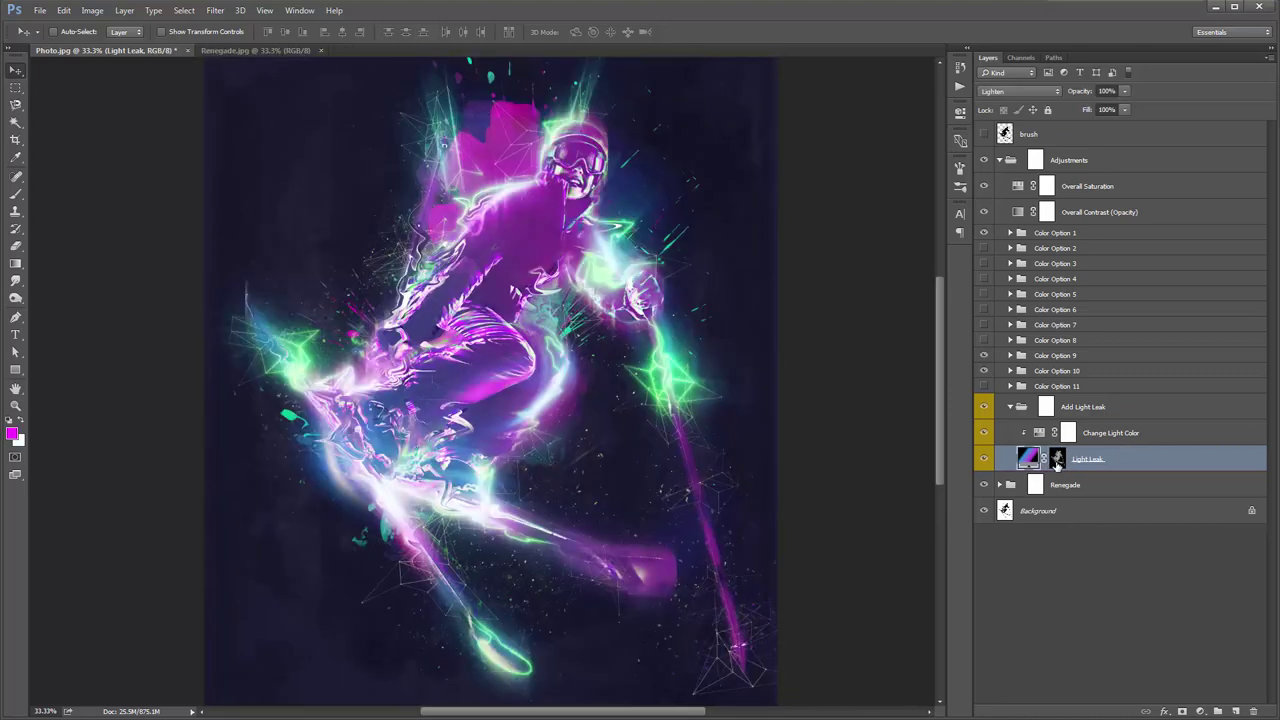
pyautogui.keyDown('alt'); pyautogui.click(1058, 461); pyautogui.keyUp('alt')
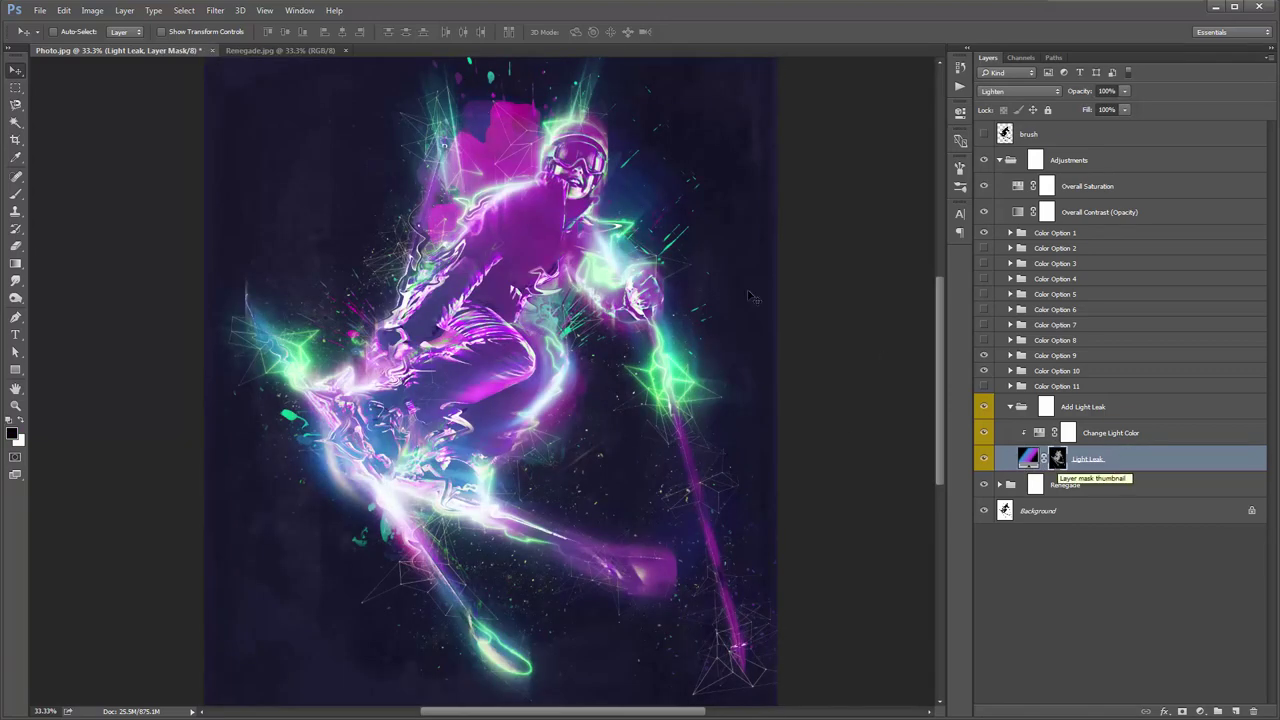
pyautogui.hotkey('alt', 'BackSpace')
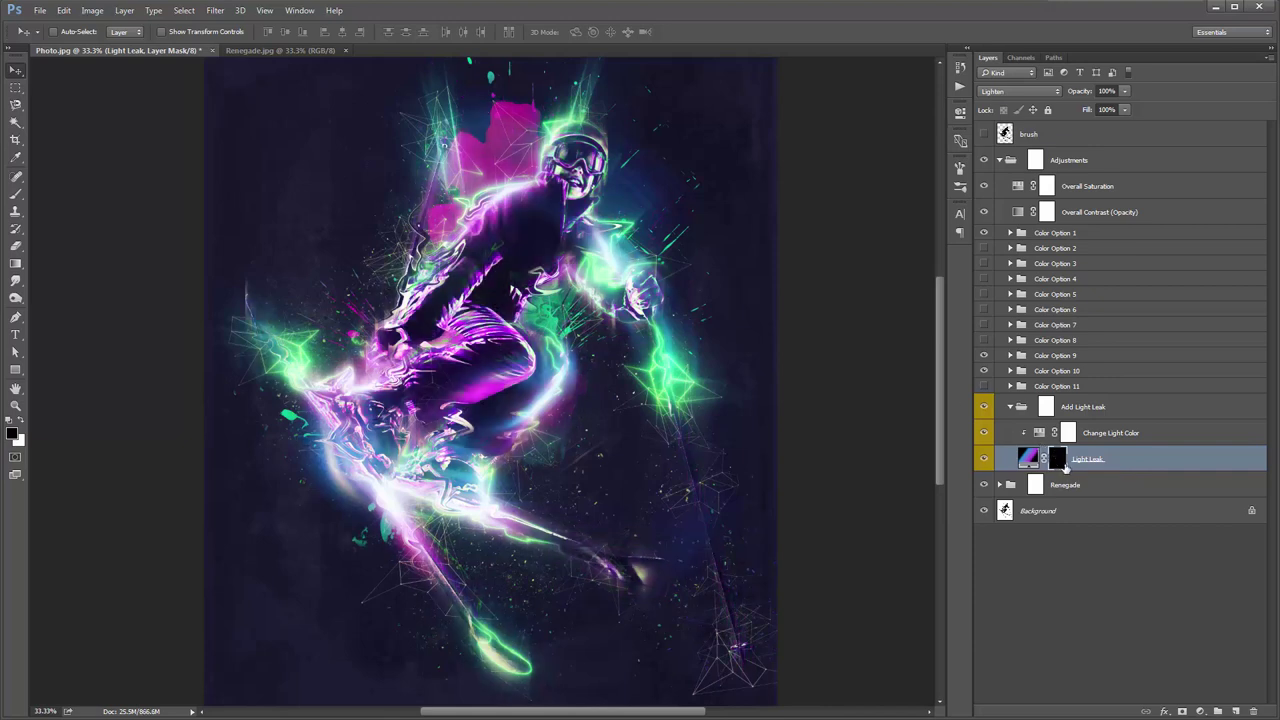
# Paint light leak spots into the mask with a white 1000 px brush over the skier's upper body, raised hand, legs and rear ski area
pyautogui.press('b')
pyautogui.press('x')
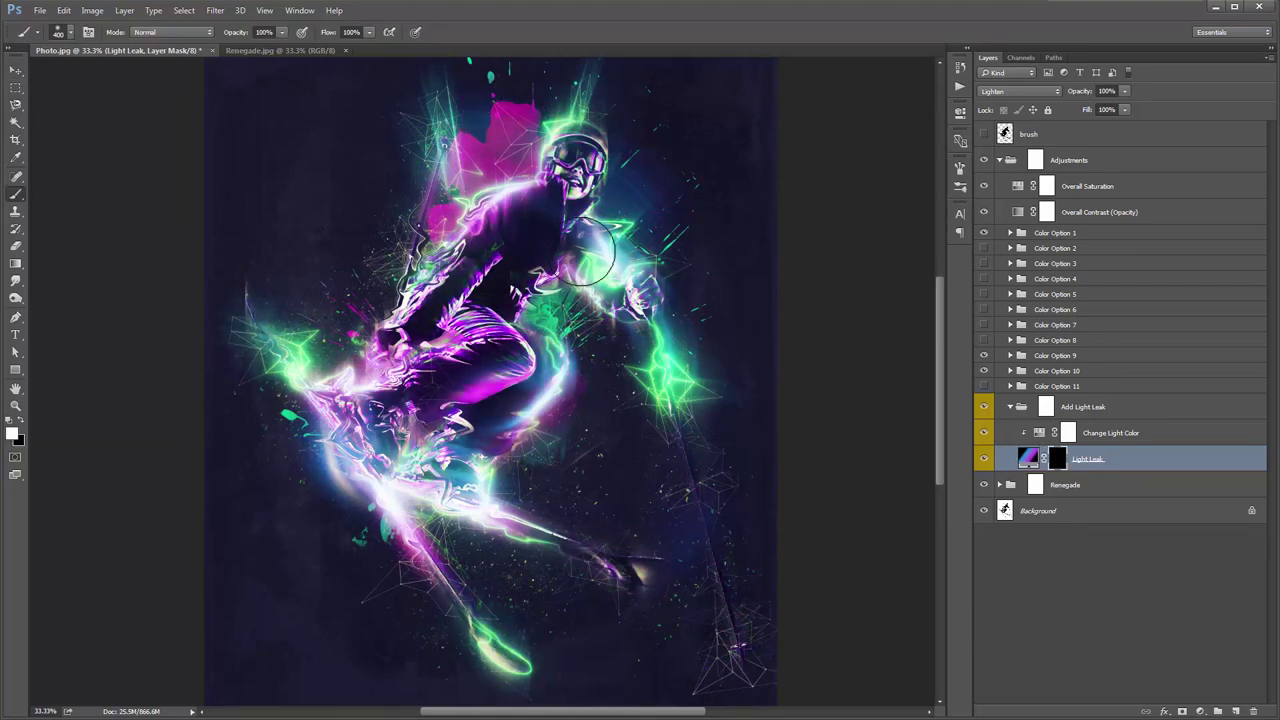
pyautogui.press(']')
pyautogui.press(']')
pyautogui.press(']')
pyautogui.press(']')
pyautogui.press(']')
pyautogui.press(']')
pyautogui.moveTo(560, 245)
pyautogui.mouseDown()
pyautogui.moveTo(522, 188)
pyautogui.moveTo(505, 195)
pyautogui.moveTo(647, 330)
pyautogui.moveTo(635, 330)
pyautogui.moveTo(657, 391)
pyautogui.mouseUp()
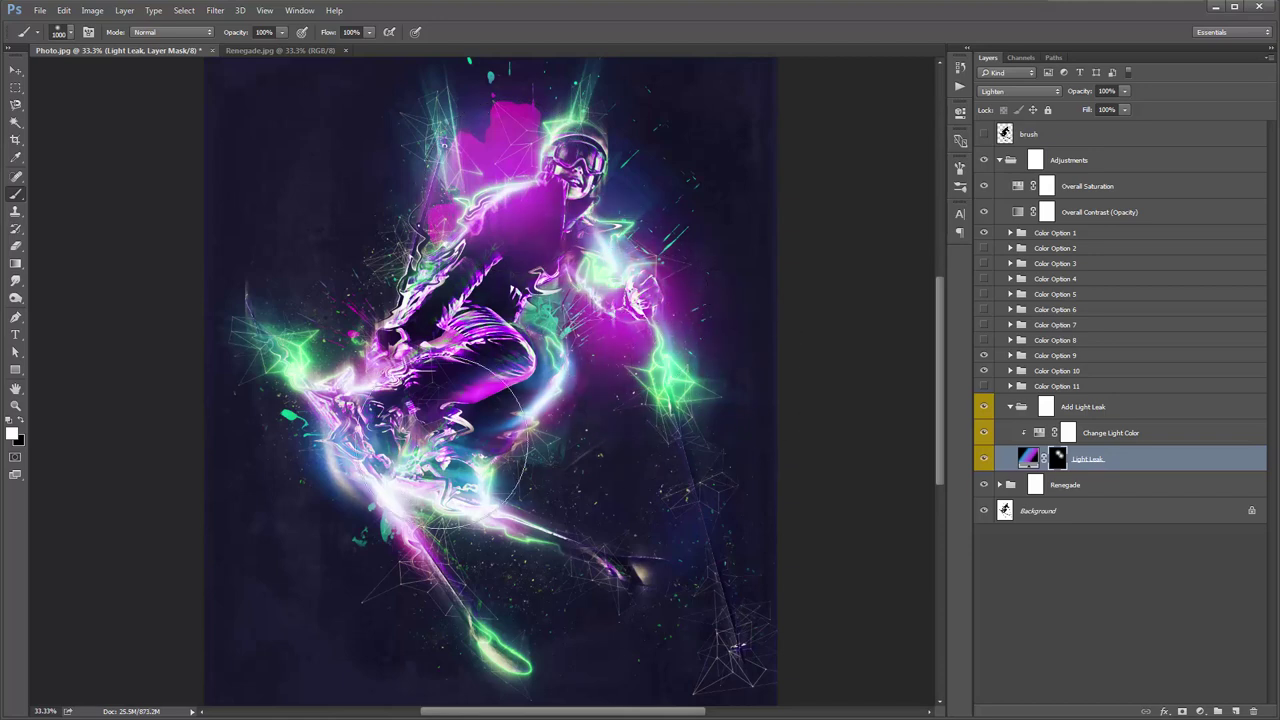
pyautogui.moveTo(470, 400)
pyautogui.mouseDown()
pyautogui.moveTo(571, 486)
pyautogui.moveTo(300, 350)
pyautogui.mouseUp()
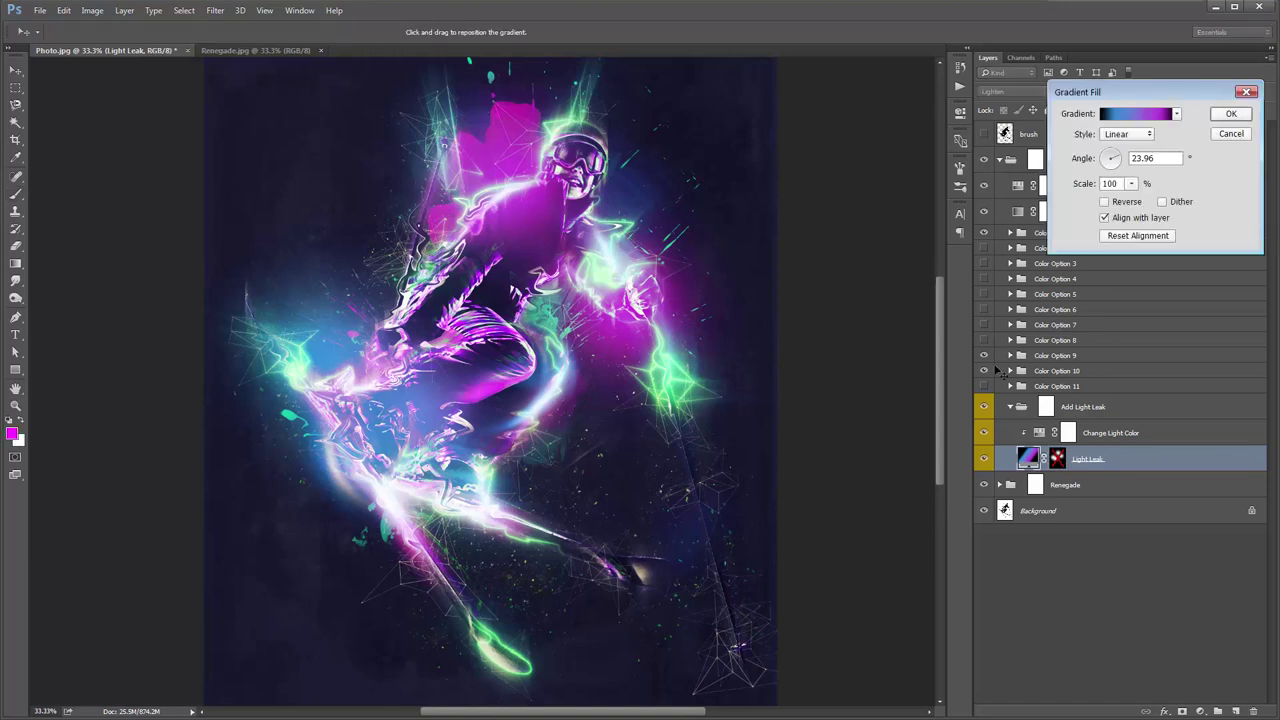
pyautogui.moveTo(1120, 172); pyautogui.dragTo(1116, 168)
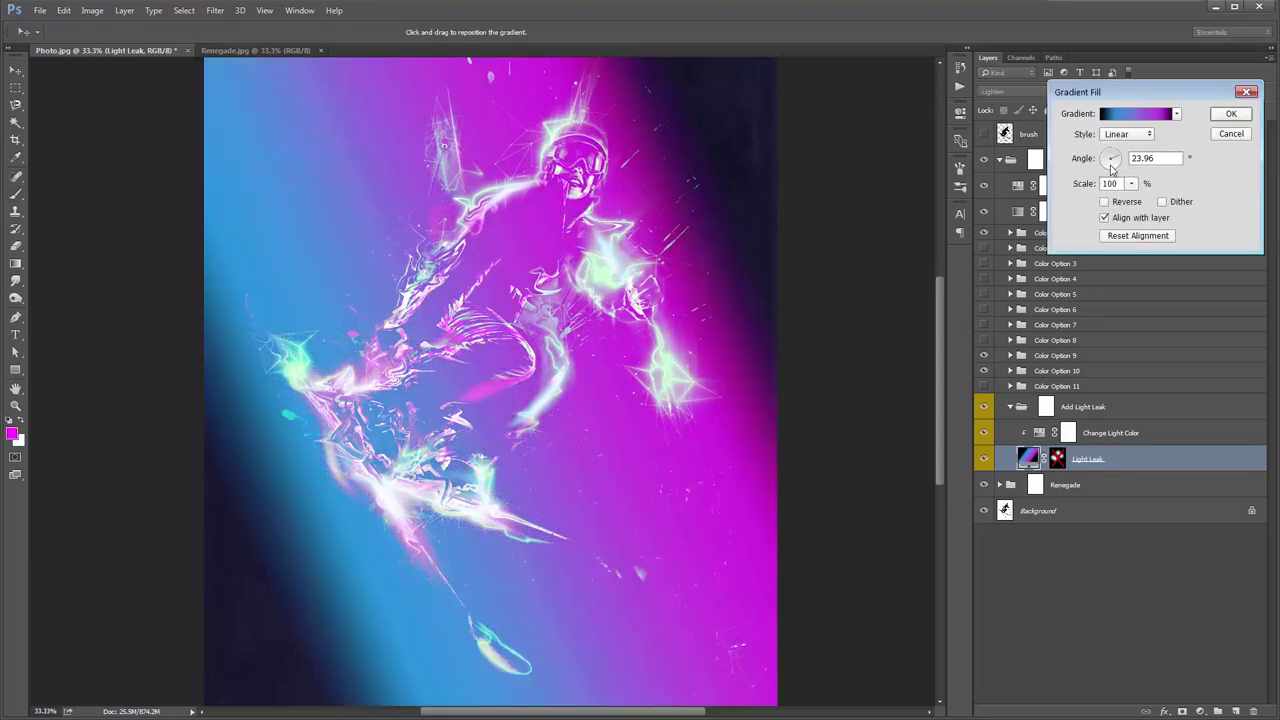
pyautogui.click(1217, 133)
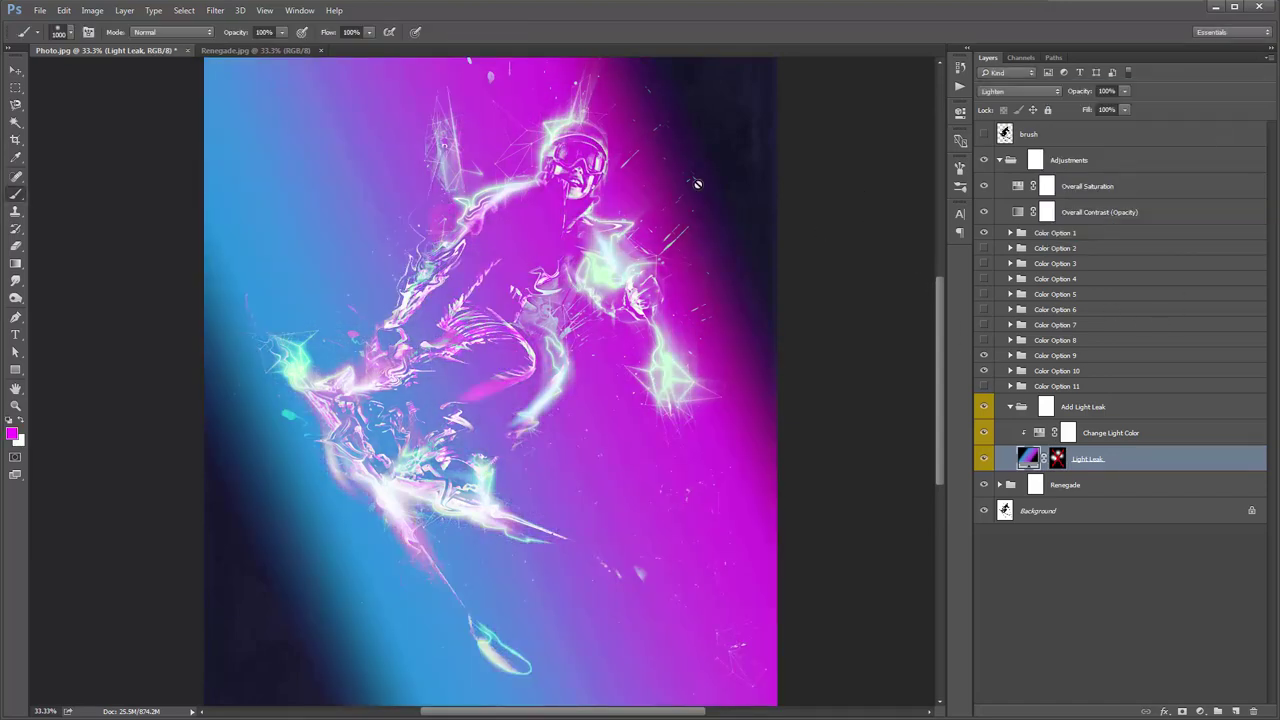
pyautogui.keyDown('shift'); pyautogui.click(1058, 458); pyautogui.keyUp('shift')
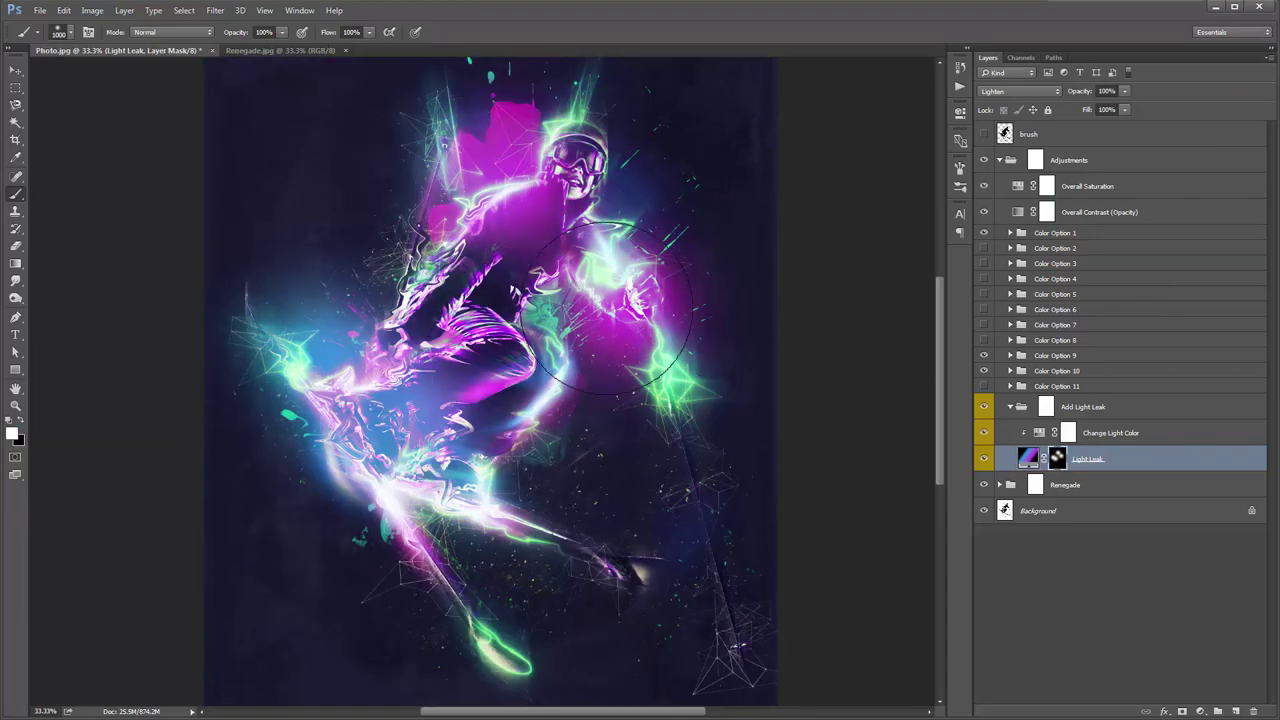
# Set the angle of the Light Leak gradient fill to -18.43°
pyautogui.press('v')
pyautogui.doubleClick(1029, 459)
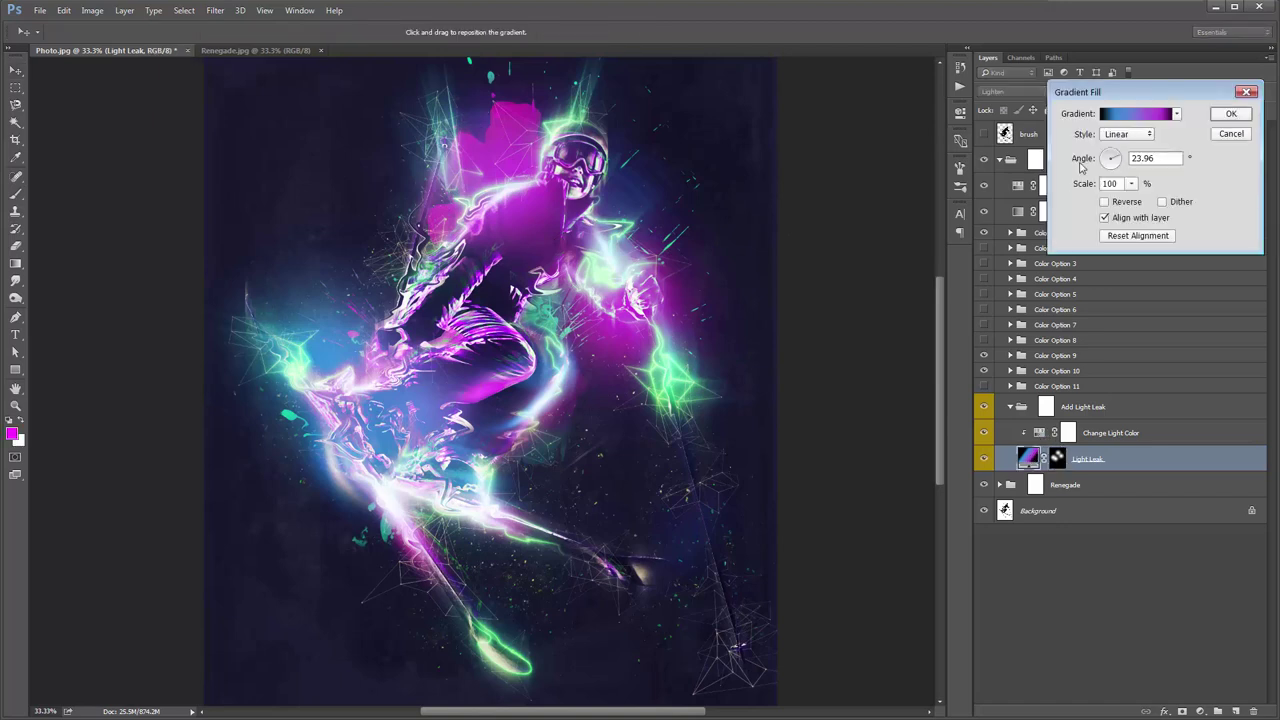
pyautogui.moveTo(1109, 170)
pyautogui.mouseDown()
pyautogui.moveTo(1109, 150)
pyautogui.moveTo(1118, 166)
pyautogui.mouseUp()
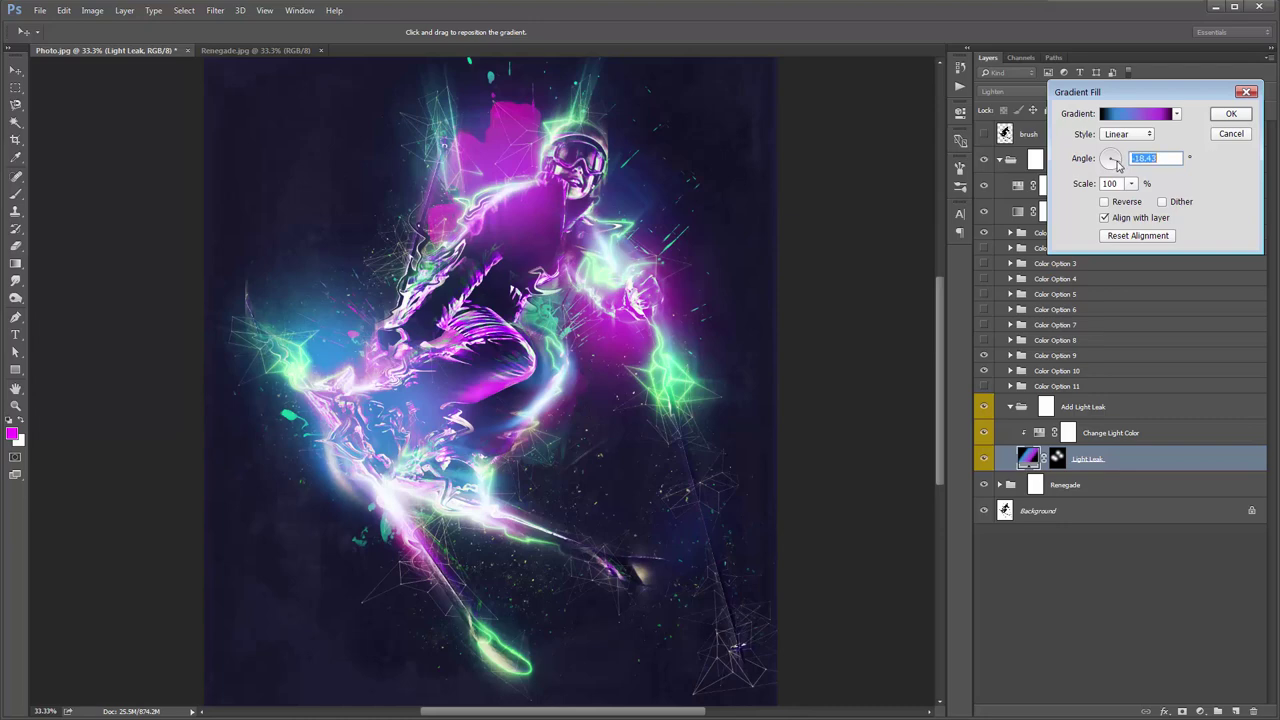
pyautogui.click(1228, 115)
# Colorize the Change Light Color adjustment with a saturation of 39 and shift its hue to yellow
pyautogui.click(1043, 433)
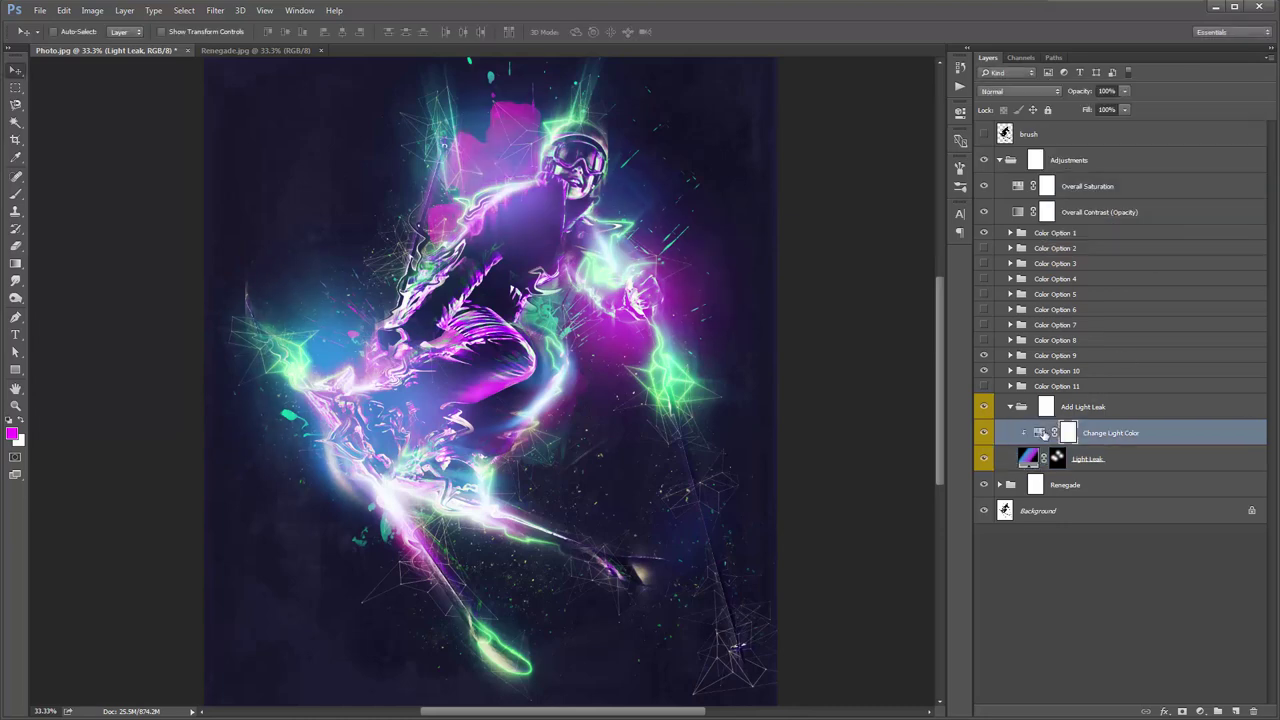
pyautogui.doubleClick(1043, 433)
pyautogui.moveTo(846, 199); pyautogui.dragTo(828, 229)
pyautogui.click(826, 267)
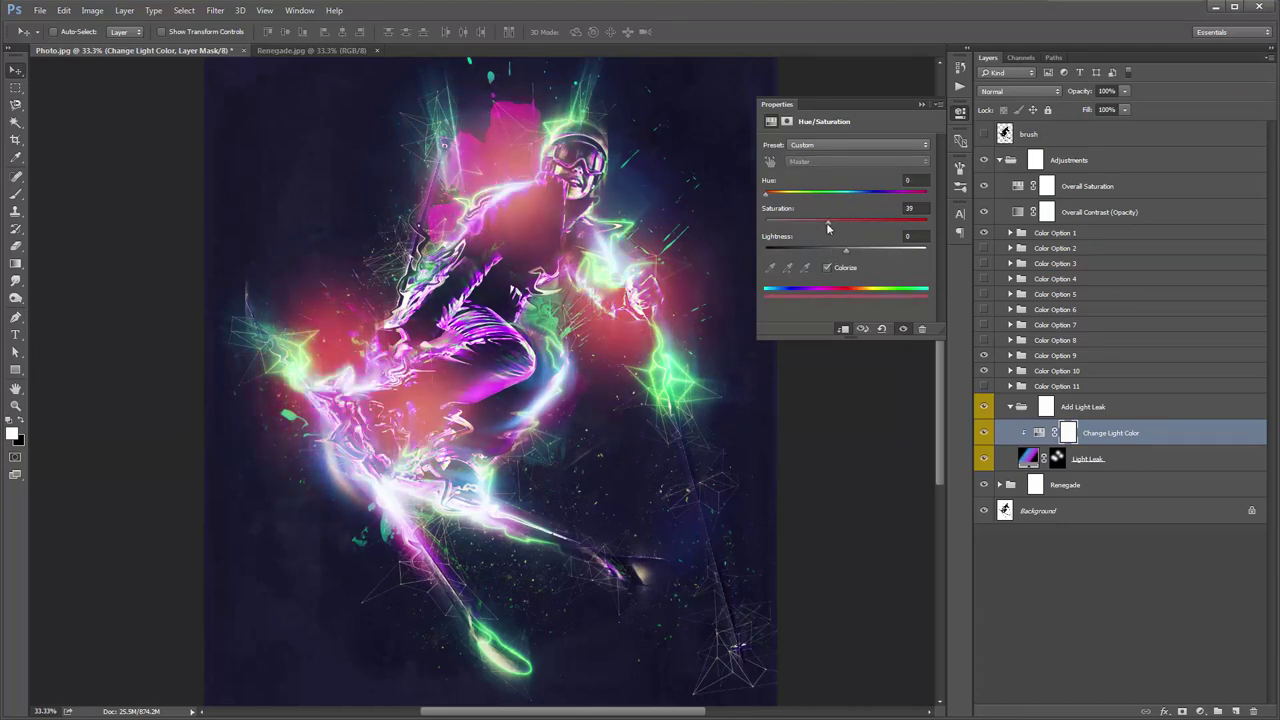
pyautogui.moveTo(770, 194); pyautogui.dragTo(802, 206)
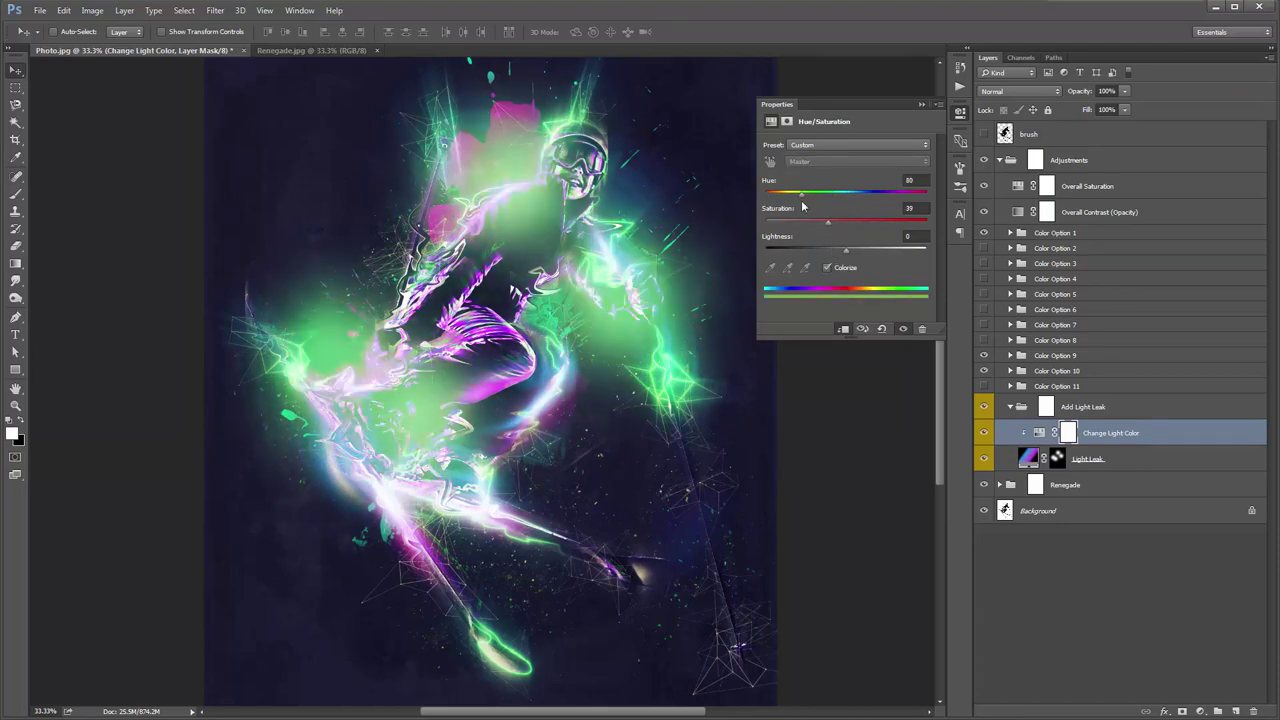
pyautogui.click(922, 104)
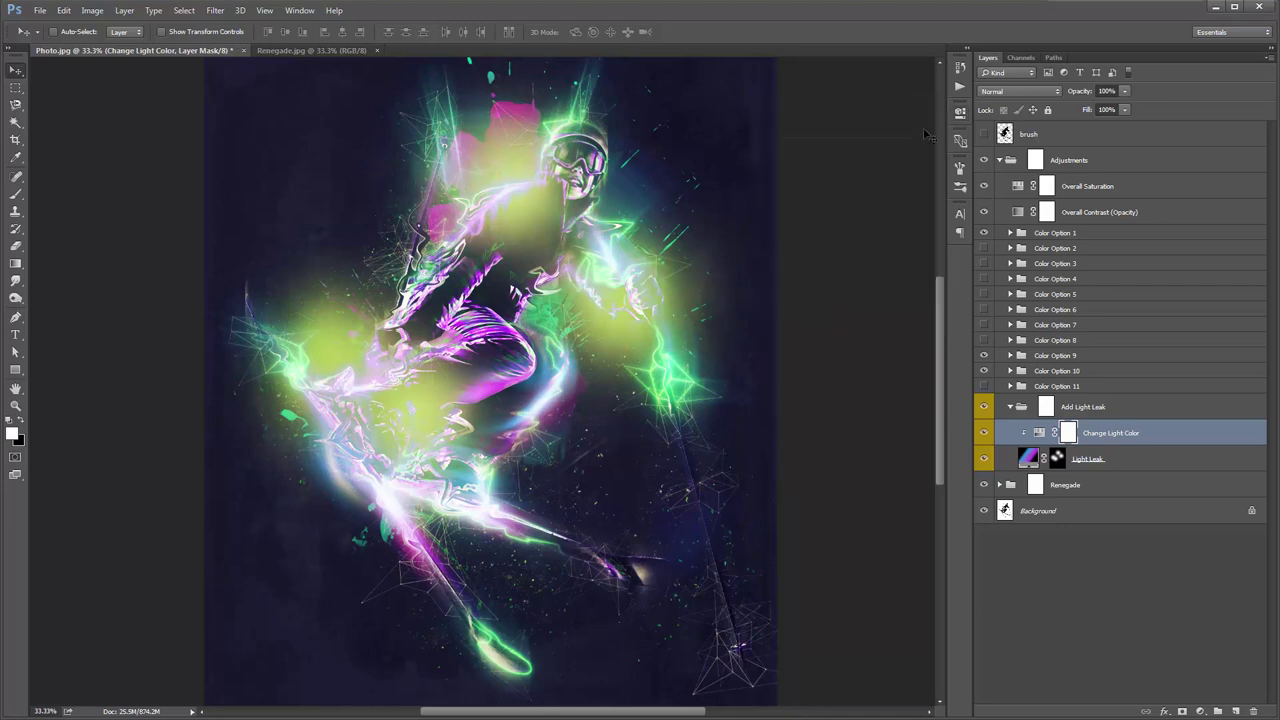
# Set the Add Light Leak group's opacity to 67%, hide the Change Light Color layer, and collapse the group
pyautogui.click(1098, 410)
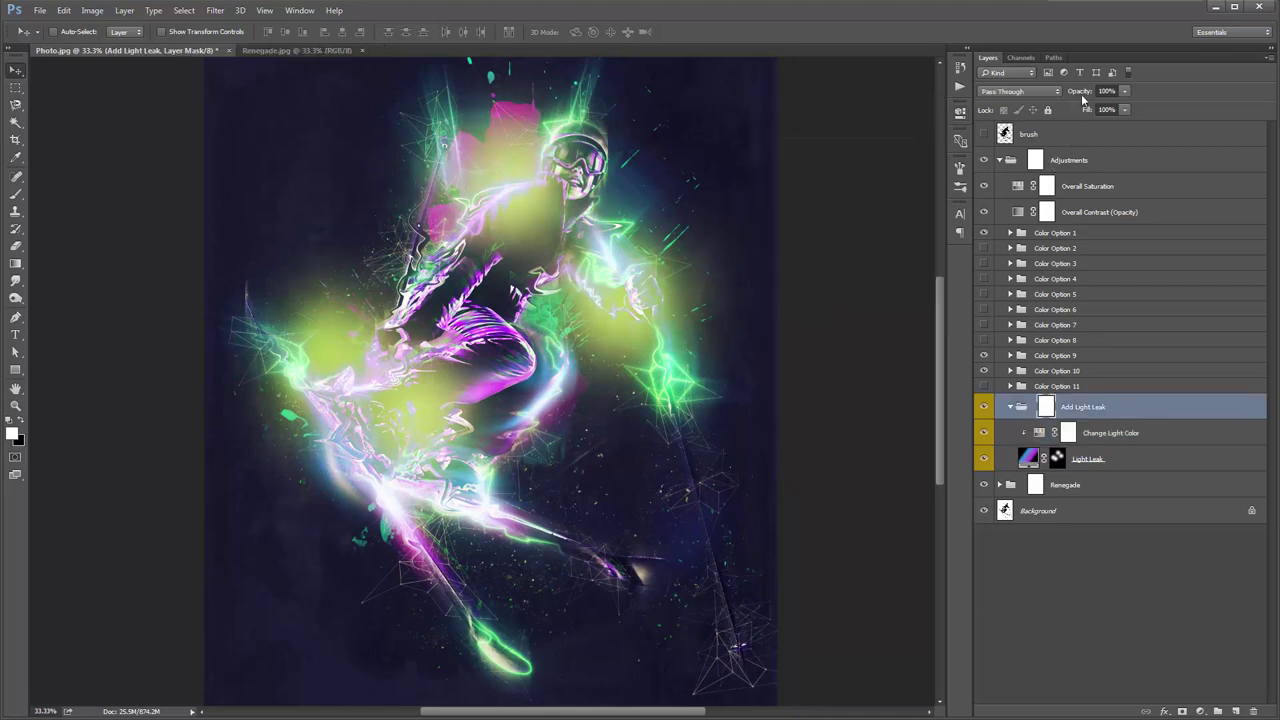
pyautogui.moveTo(1082, 92); pyautogui.dragTo(1061, 91)
pyautogui.click(983, 432)
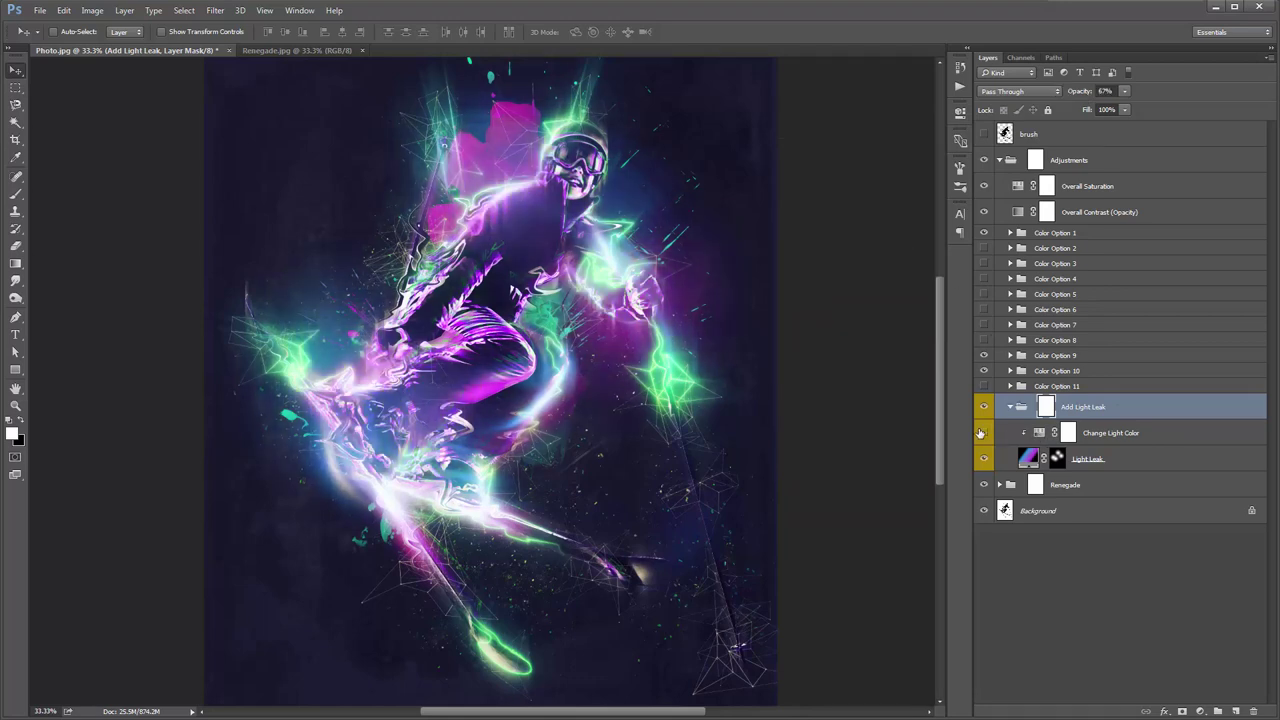
pyautogui.click(1011, 407)
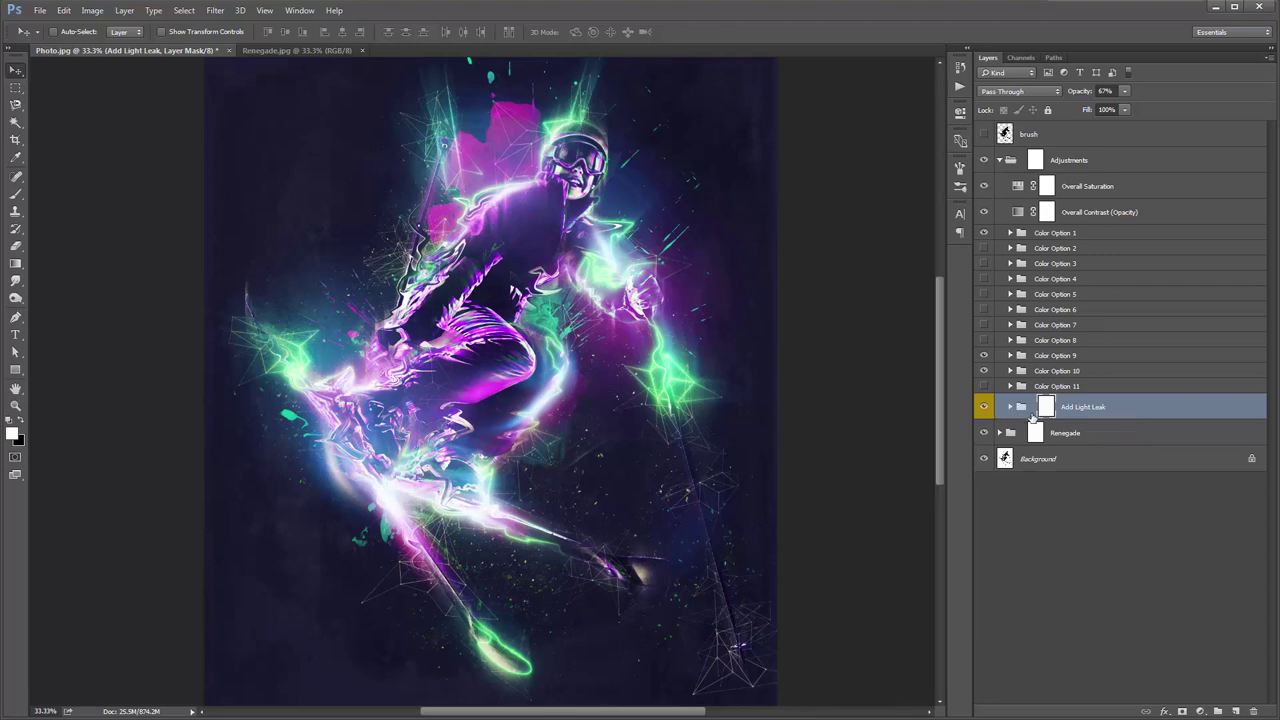
# Collapse the Adjustments group and add a new empty layer above it with the default settings
pyautogui.click(999, 160)
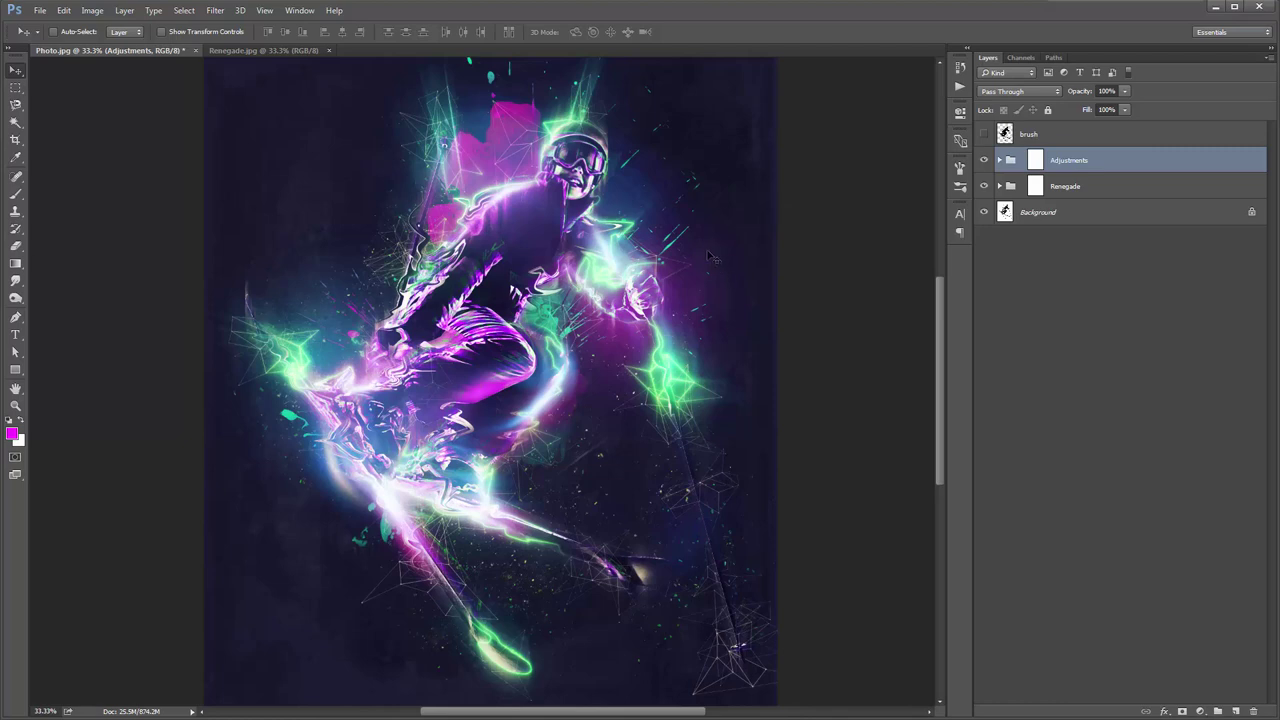
pyautogui.click(1040, 186)
pyautogui.click(1070, 164)
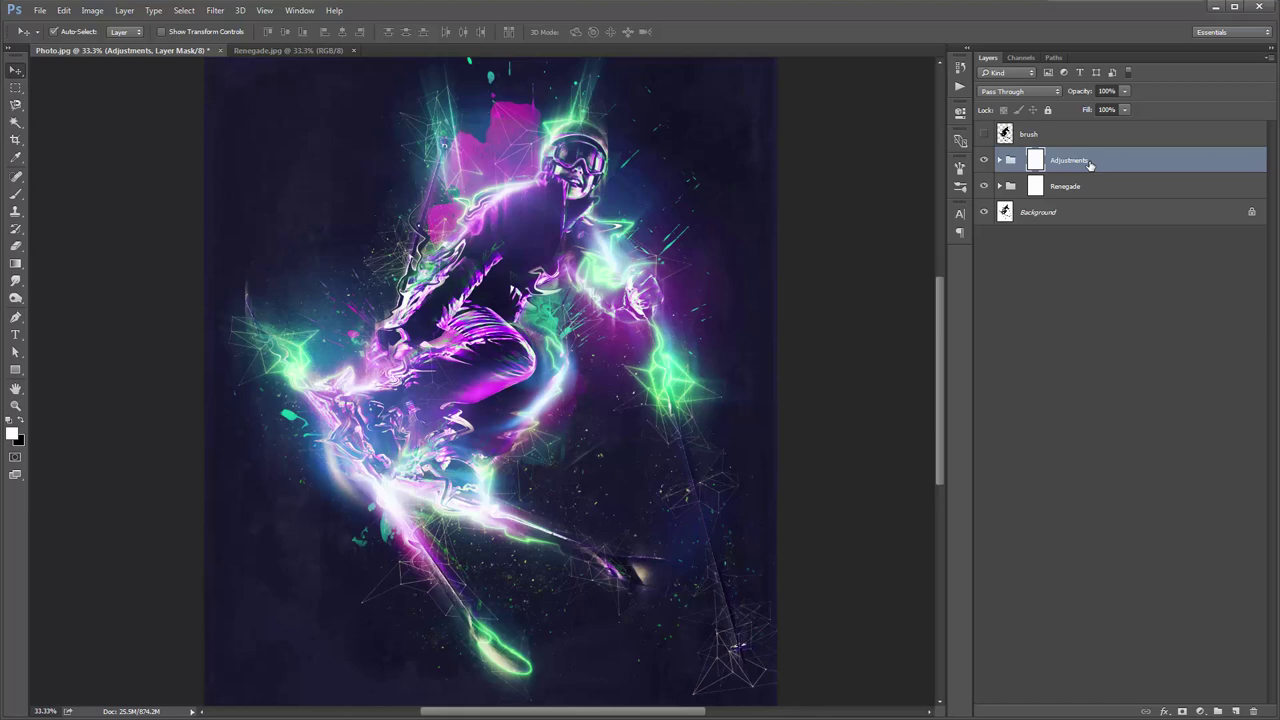
pyautogui.hotkey('ctrl', 'shift', 'n')
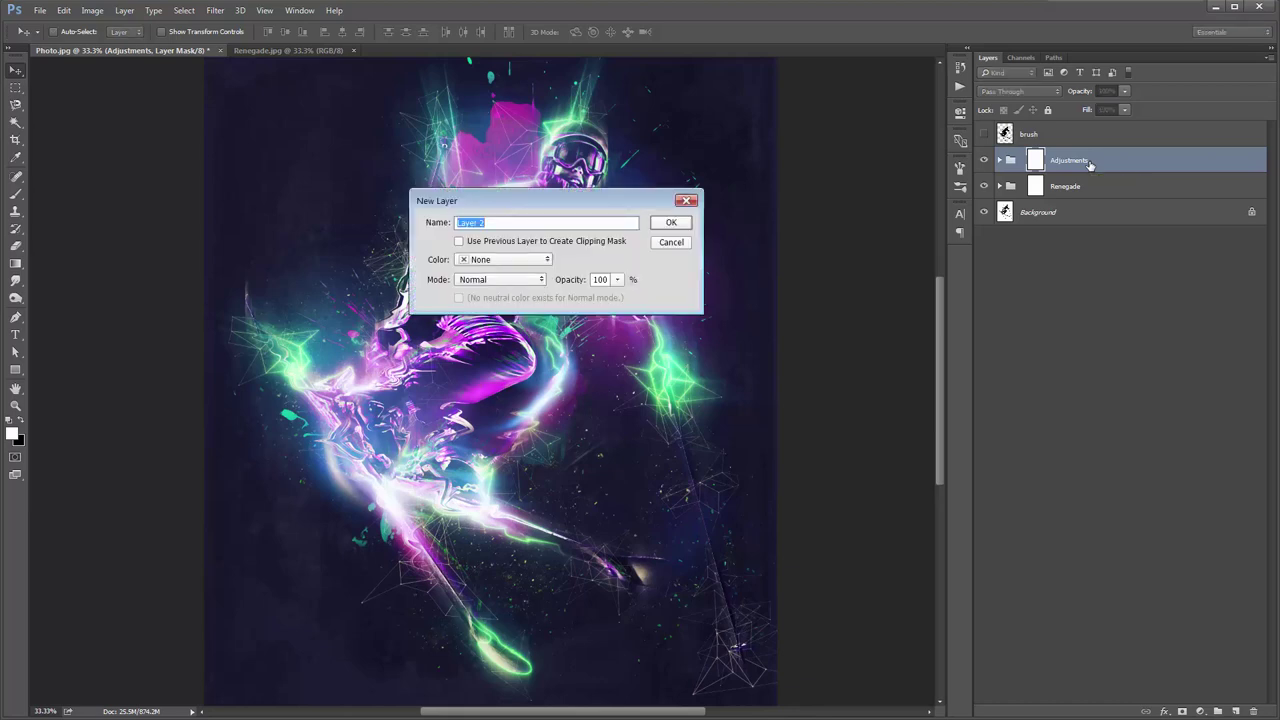
pyautogui.press('Return')
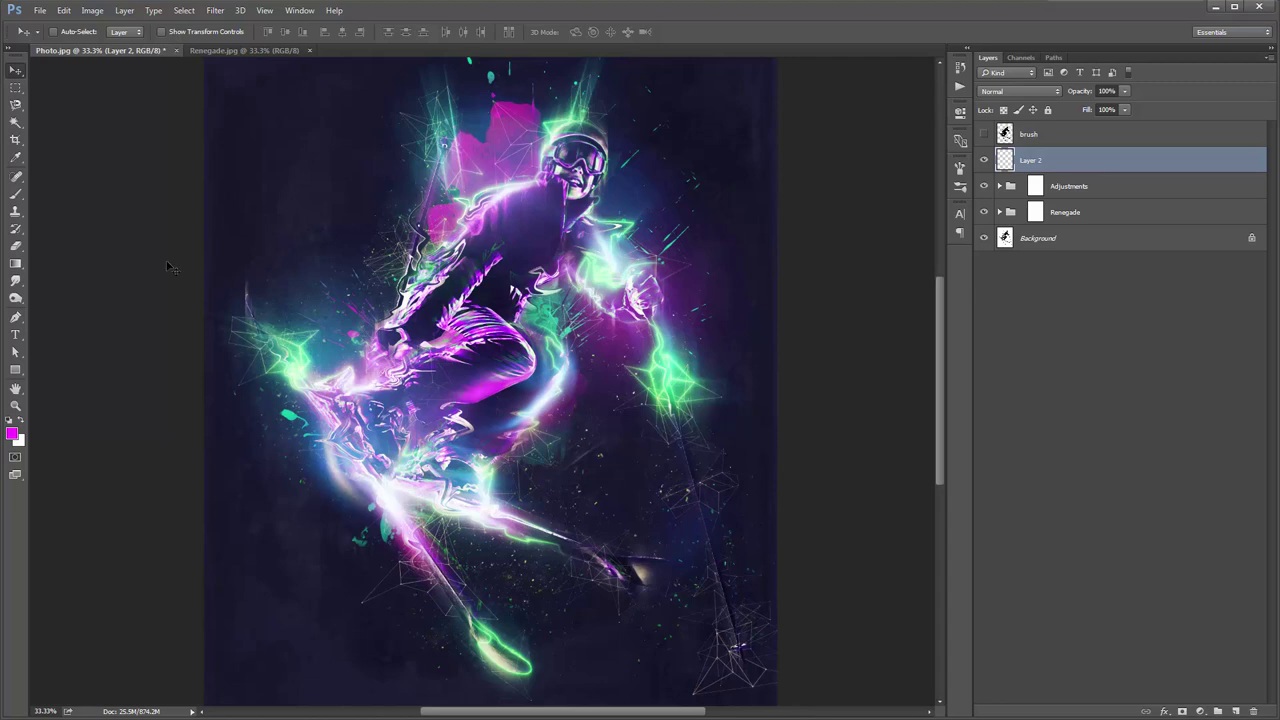
# Choose the Smudge tool with all layers sampled and reduce its brush size to 25 for work around the skier's head
pyautogui.click(18, 284)
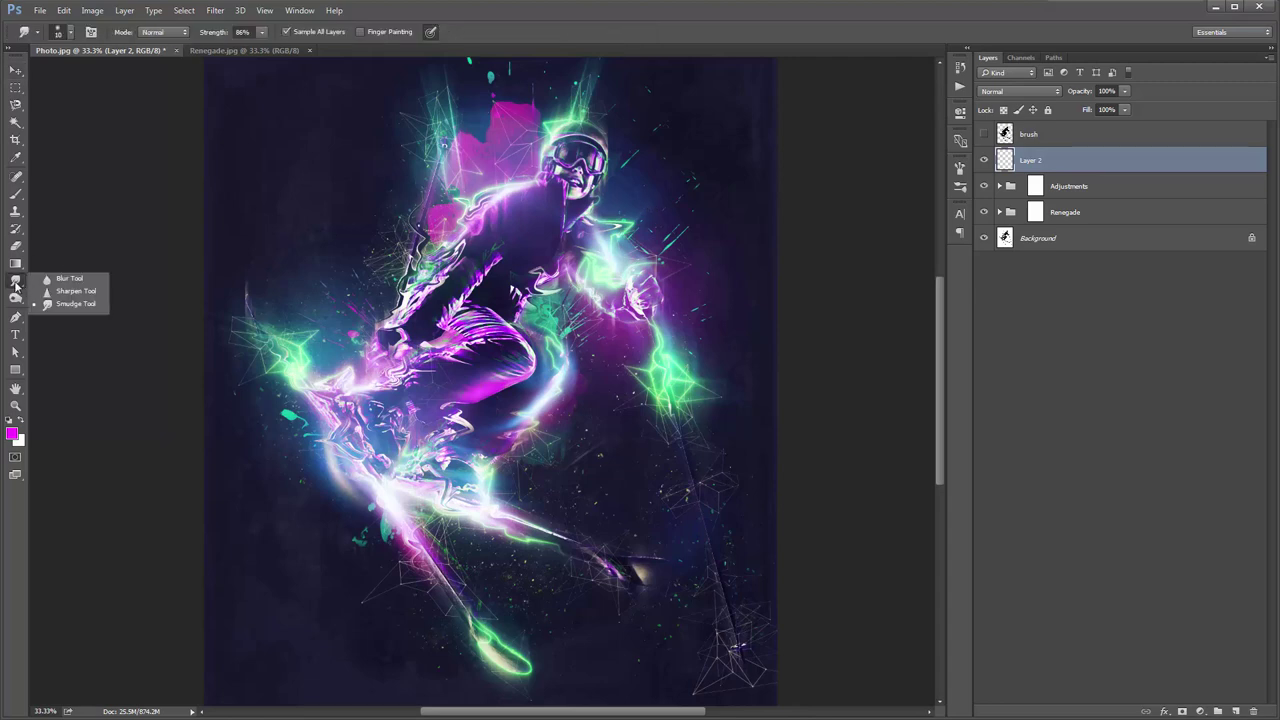
pyautogui.click(76, 305)
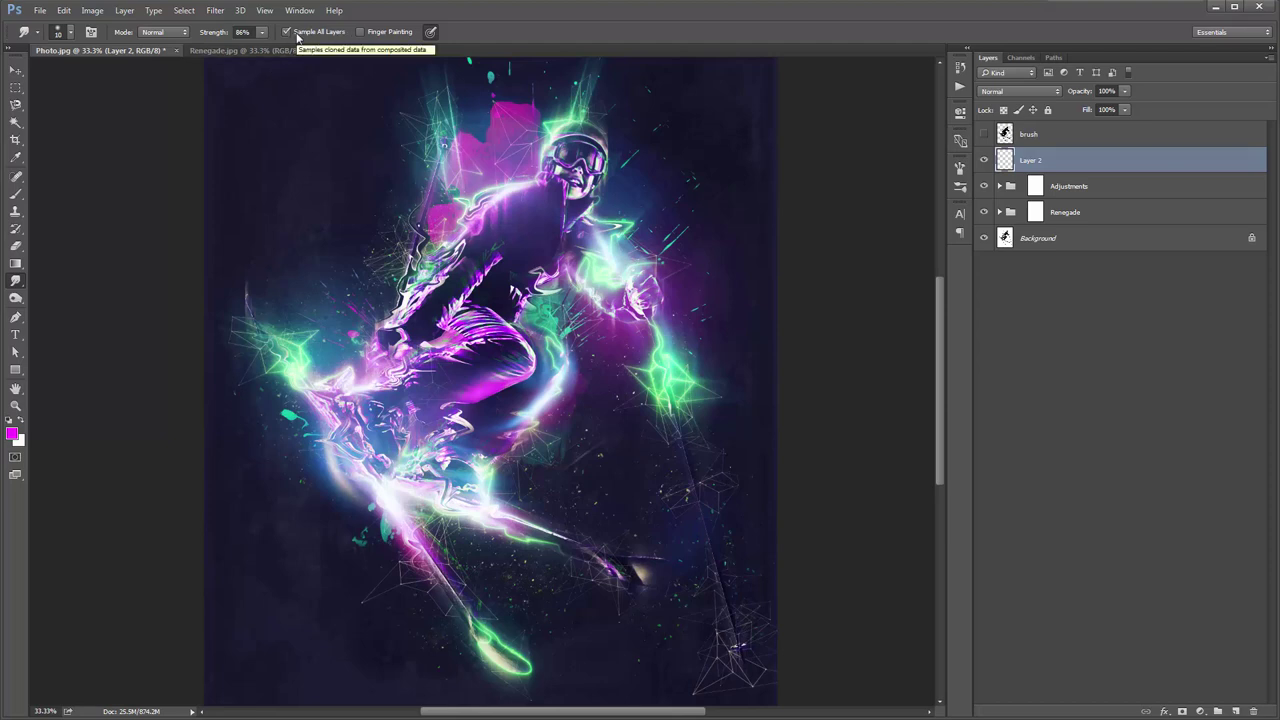
pyautogui.press('z')
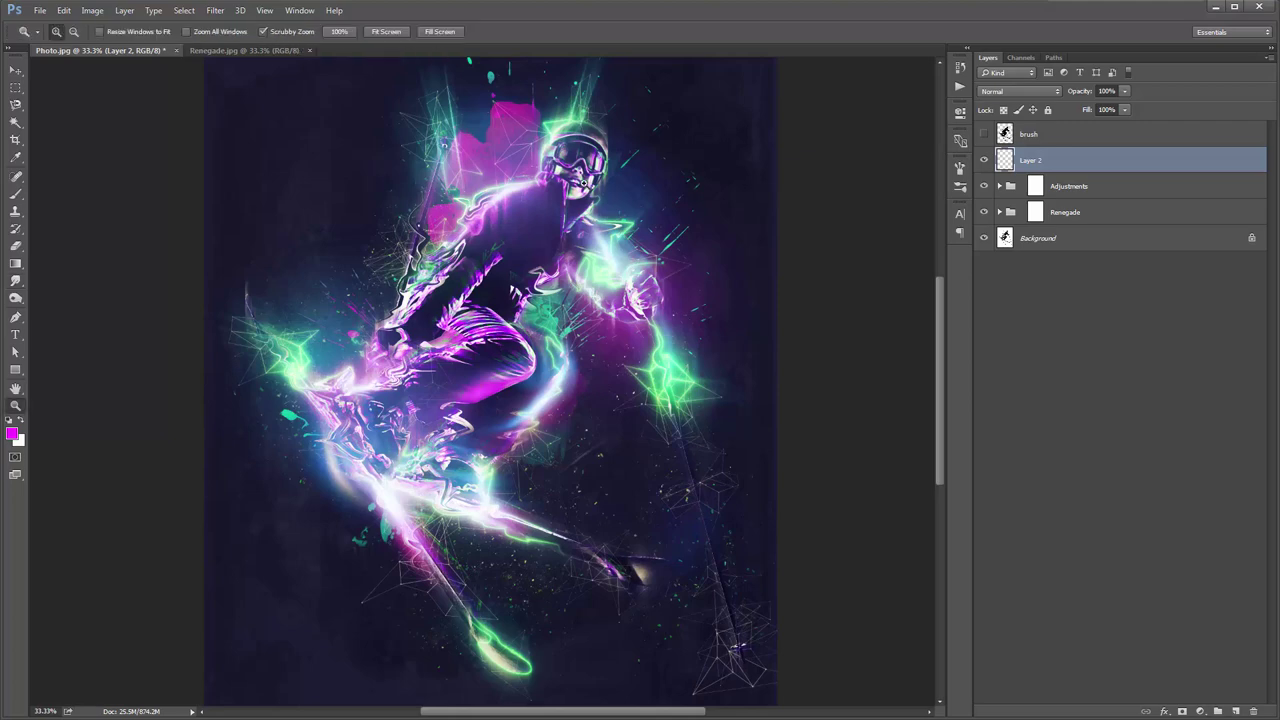
pyautogui.click(580, 182)
pyautogui.moveTo(578, 172); pyautogui.dragTo(577, 218)
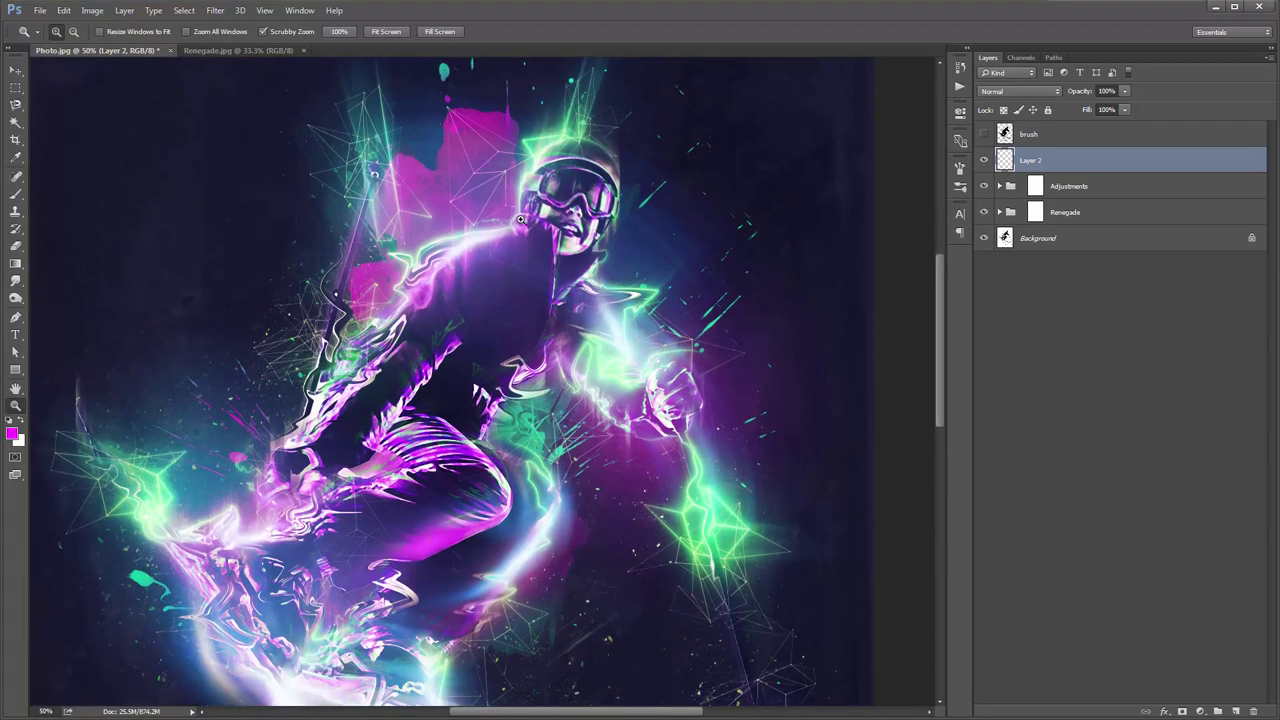
pyautogui.moveTo(15, 280)
pyautogui.mouseDown()
pyautogui.moveTo(50, 283)
pyautogui.moveTo(67, 304)
pyautogui.mouseUp()
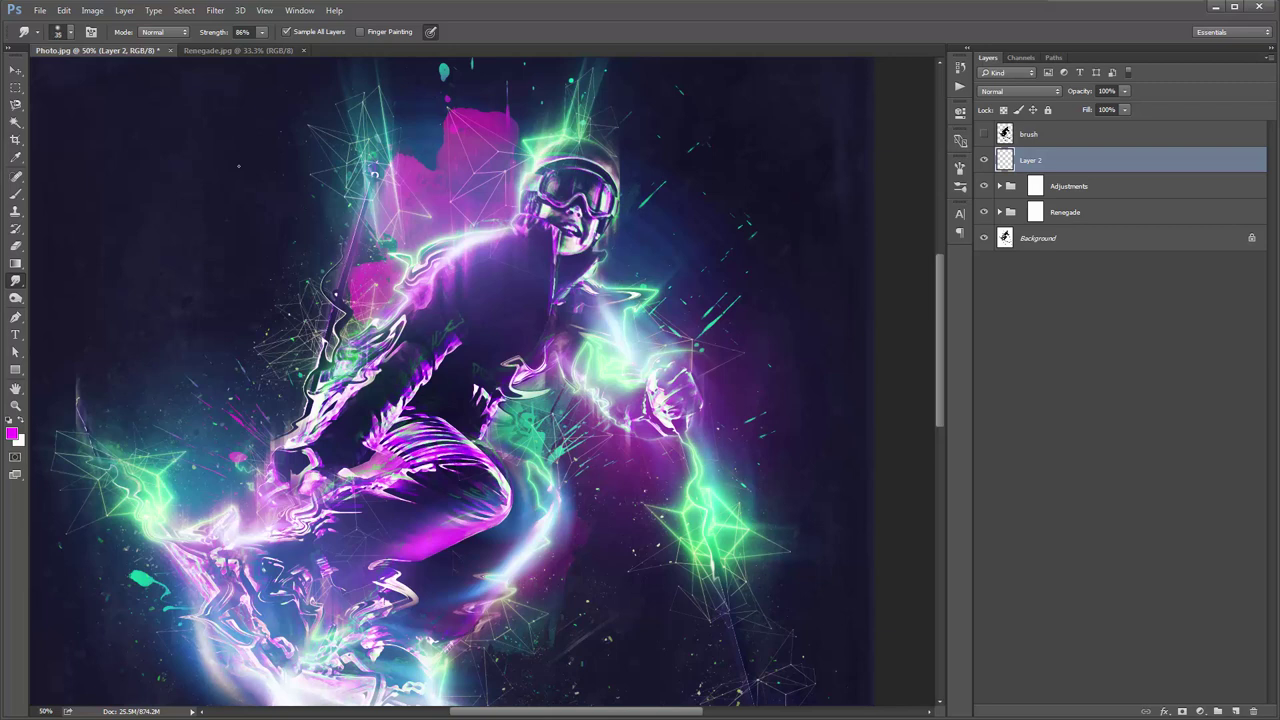
pyautogui.press('[')
# Try smudging the edges of the magenta paint patches behind the skier's head
pyautogui.moveTo(483, 116)
pyautogui.mouseDown()
pyautogui.moveTo(450, 93)
pyautogui.moveTo(449, 128)
pyautogui.moveTo(425, 140)
pyautogui.moveTo(432, 163)
pyautogui.moveTo(363, 222)
pyautogui.mouseUp()
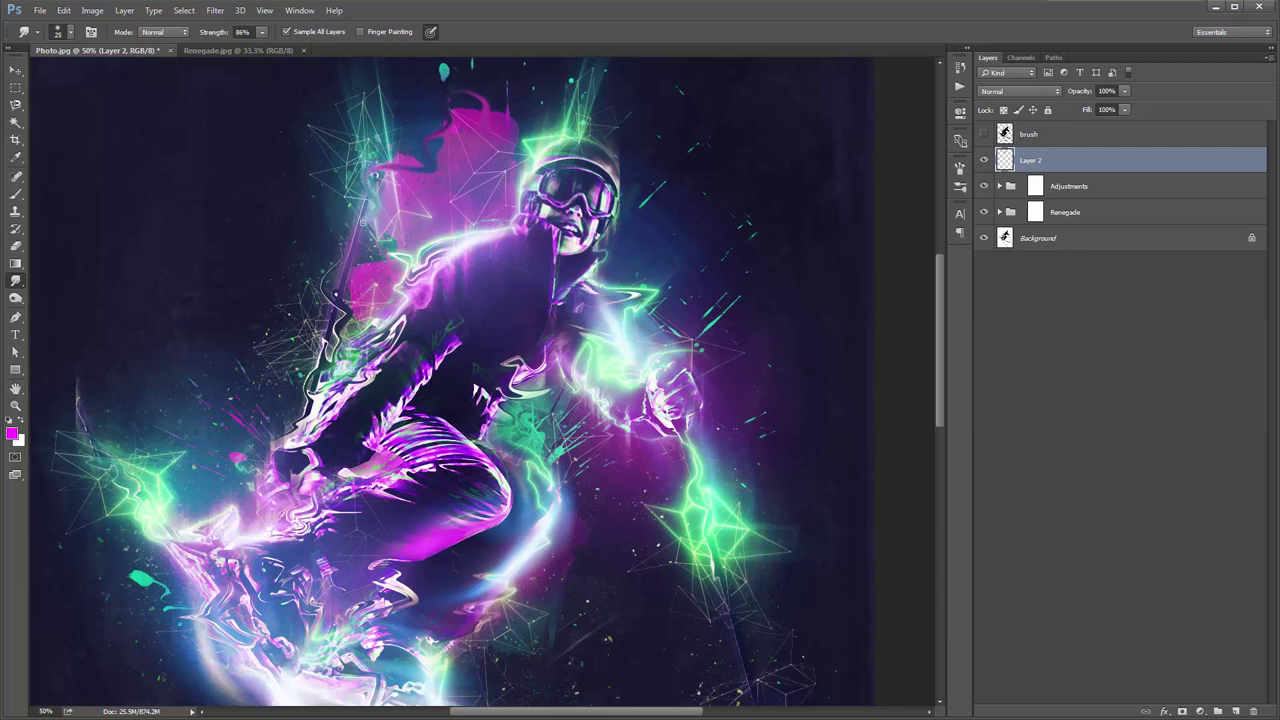
pyautogui.hotkey('ctrl', 'alt', 'z')
pyautogui.hotkey('ctrl', 'alt', 'z')
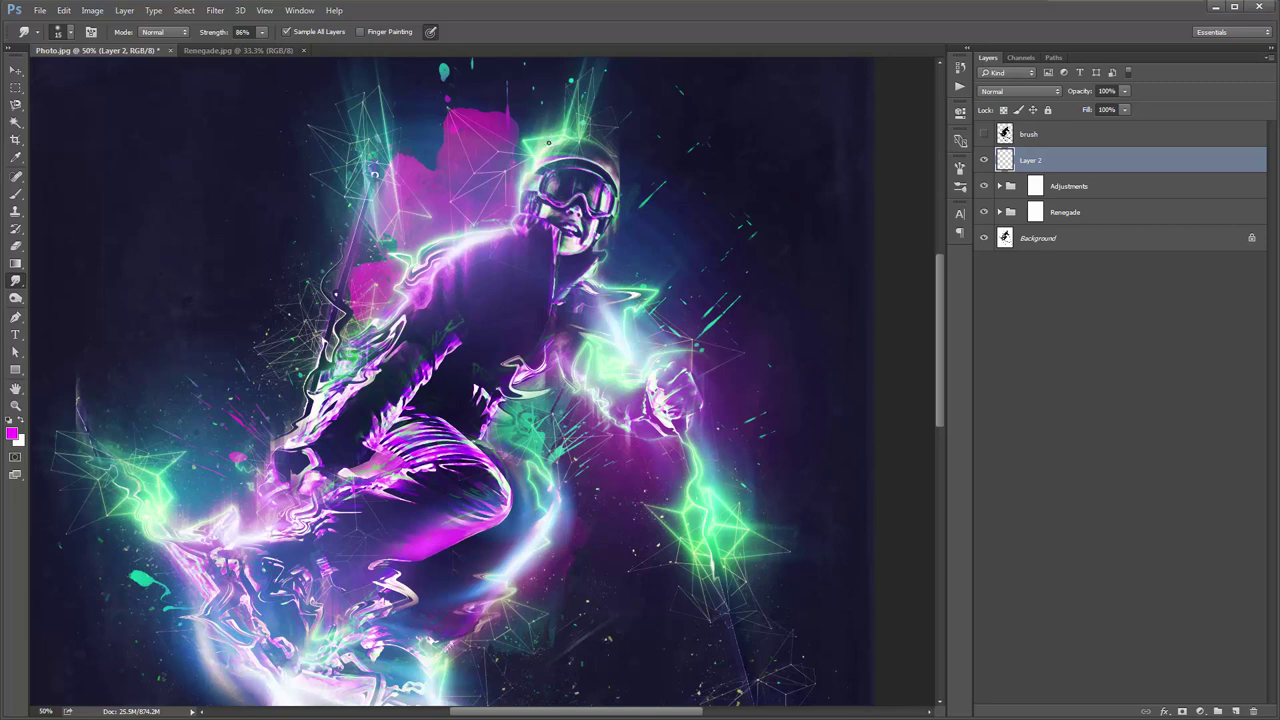
# Smudge thin downward drips from the ski tips and glowing edges on the empty layer with a size 9 brush
pyautogui.moveTo(548, 142); pyautogui.dragTo(548, 104)
pyautogui.moveTo(494, 290); pyautogui.dragTo(490, 215)
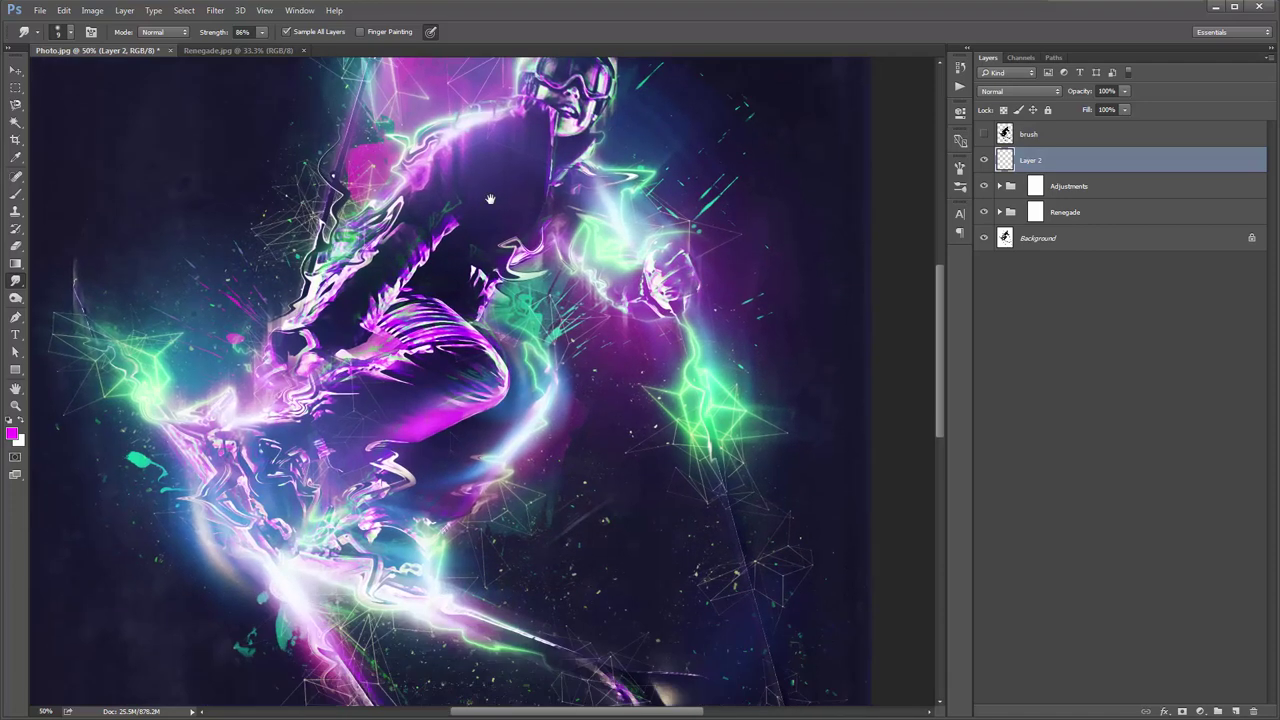
pyautogui.moveTo(495, 329); pyautogui.dragTo(523, 257)
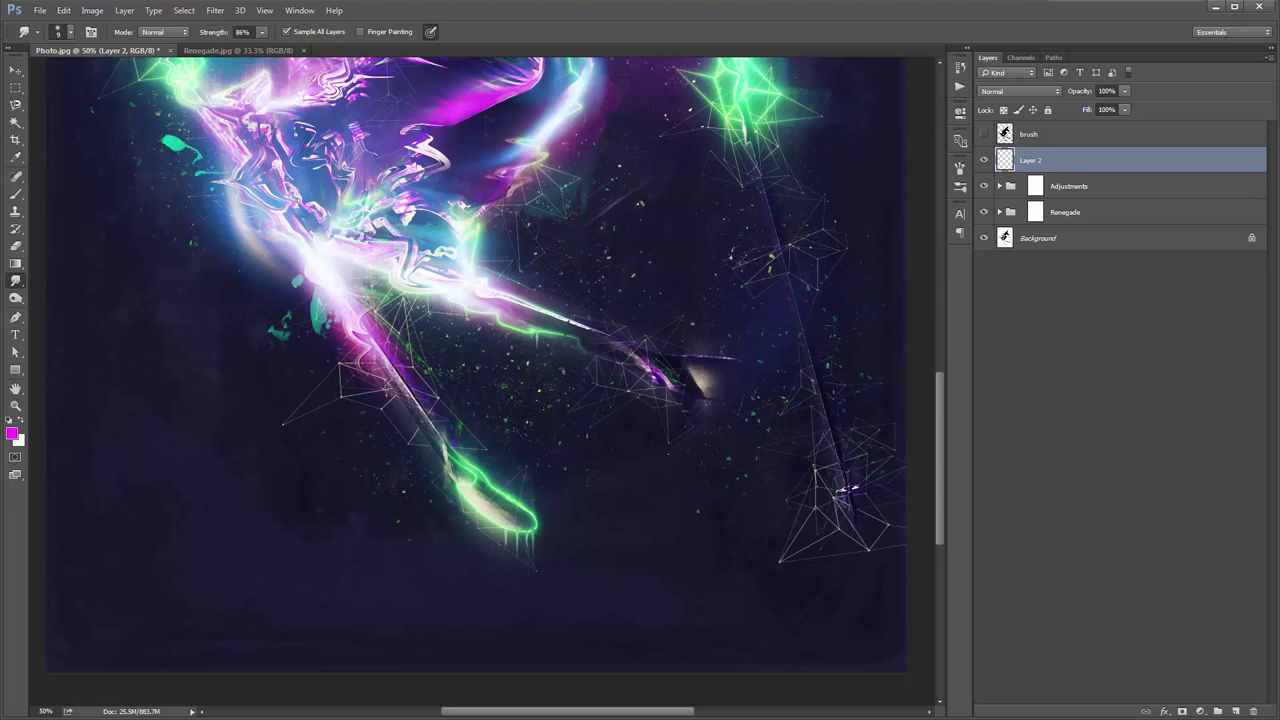
pyautogui.moveTo(484, 240); pyautogui.dragTo(508, 390)
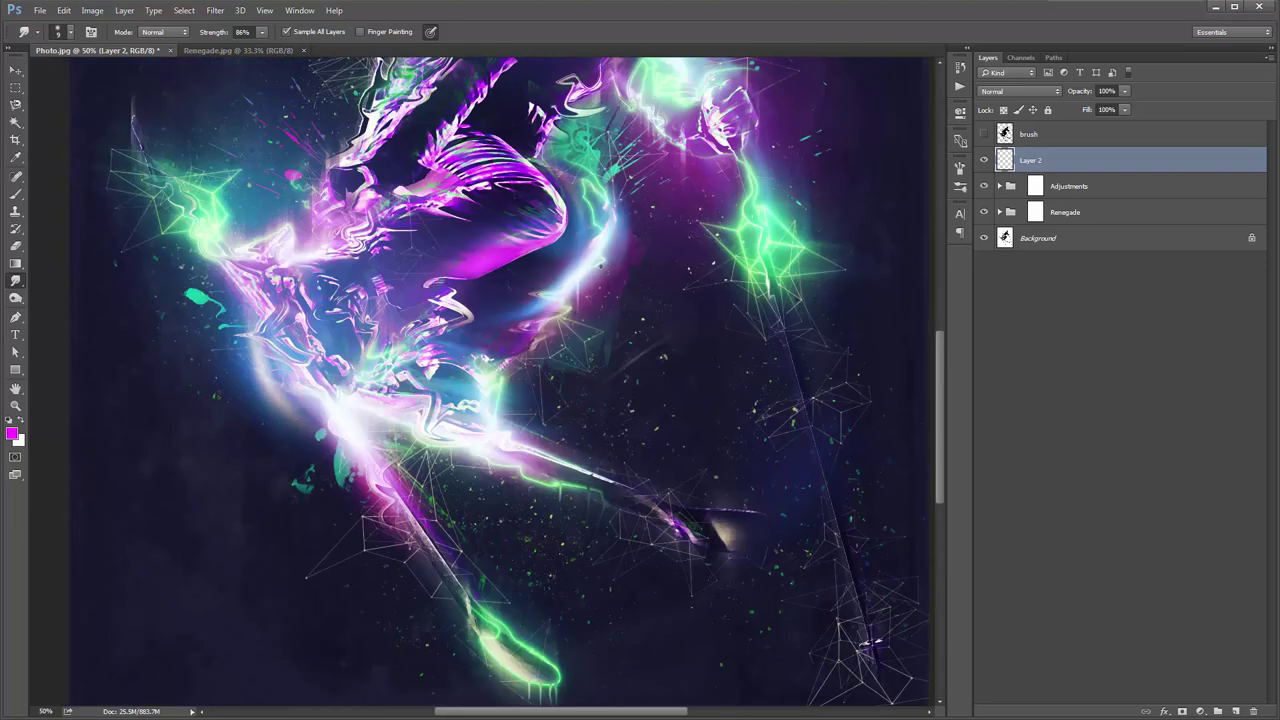
pyautogui.moveTo(726, 222); pyautogui.dragTo(716, 332)
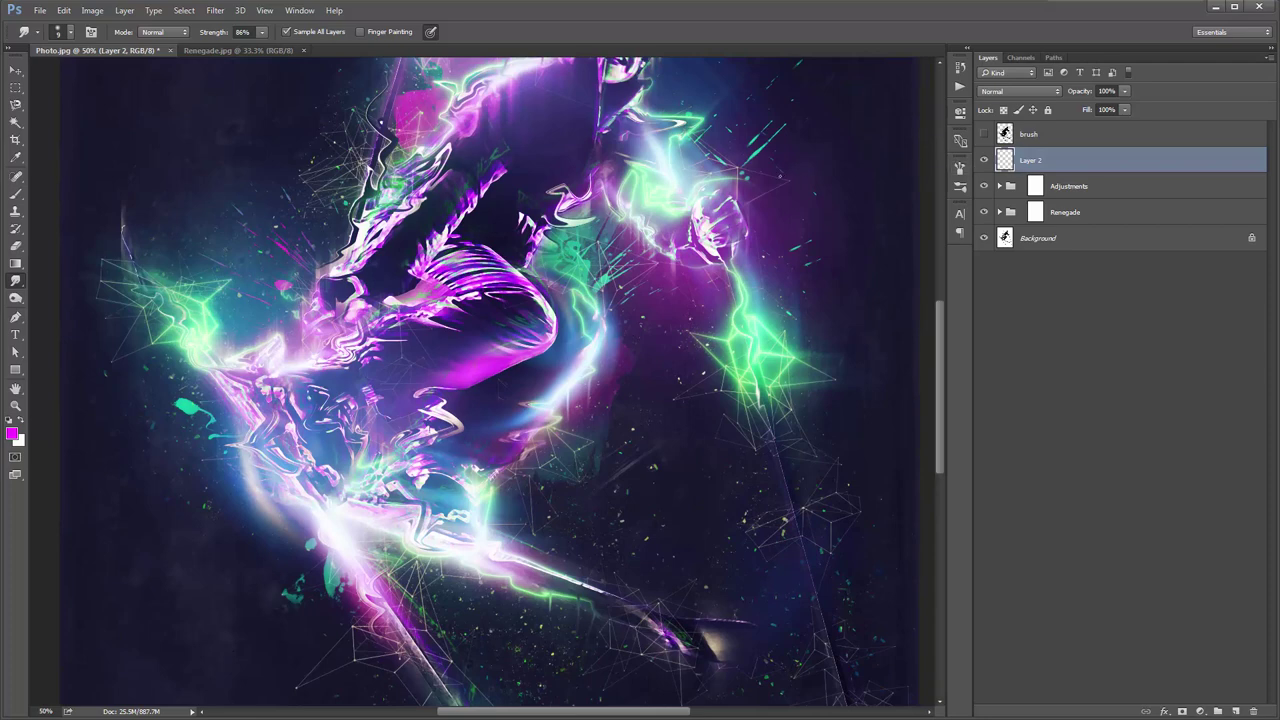
pyautogui.moveTo(780, 163); pyautogui.dragTo(770, 233)
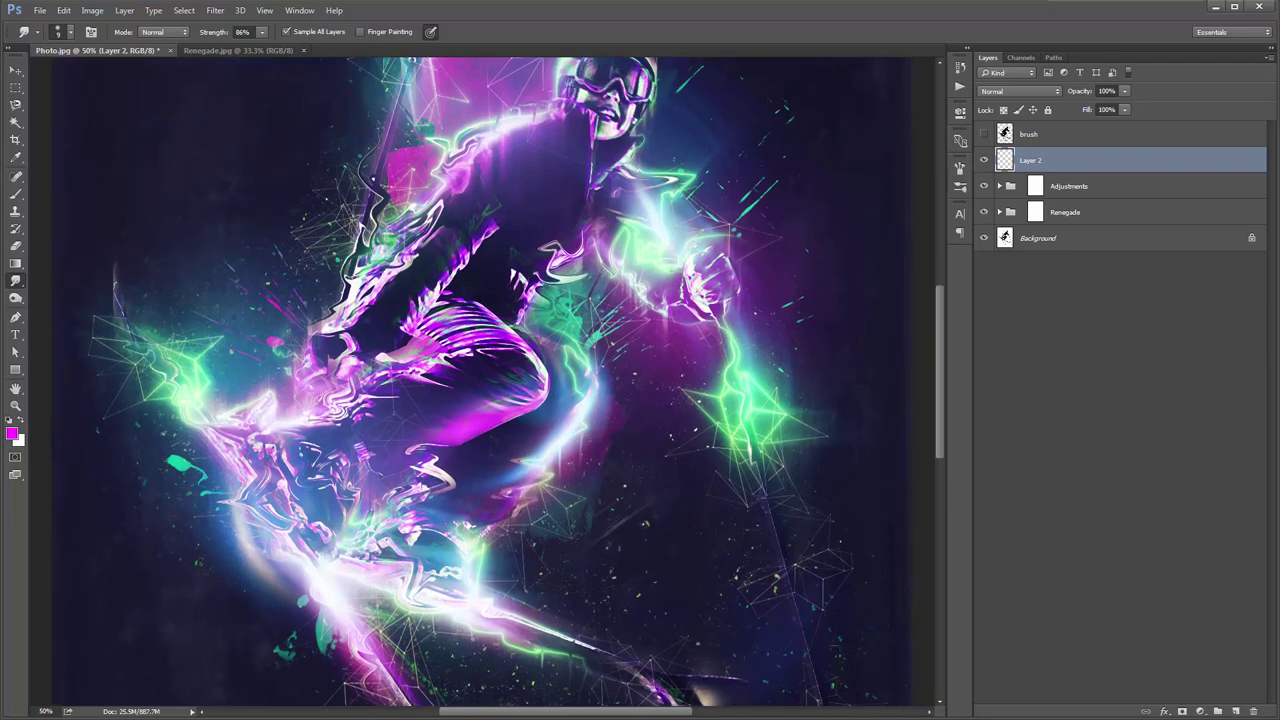
# Expand the Renegade group and set the Use Single Color Background fill to #dddddd to inspect the smudged drips
pyautogui.click(1000, 212)
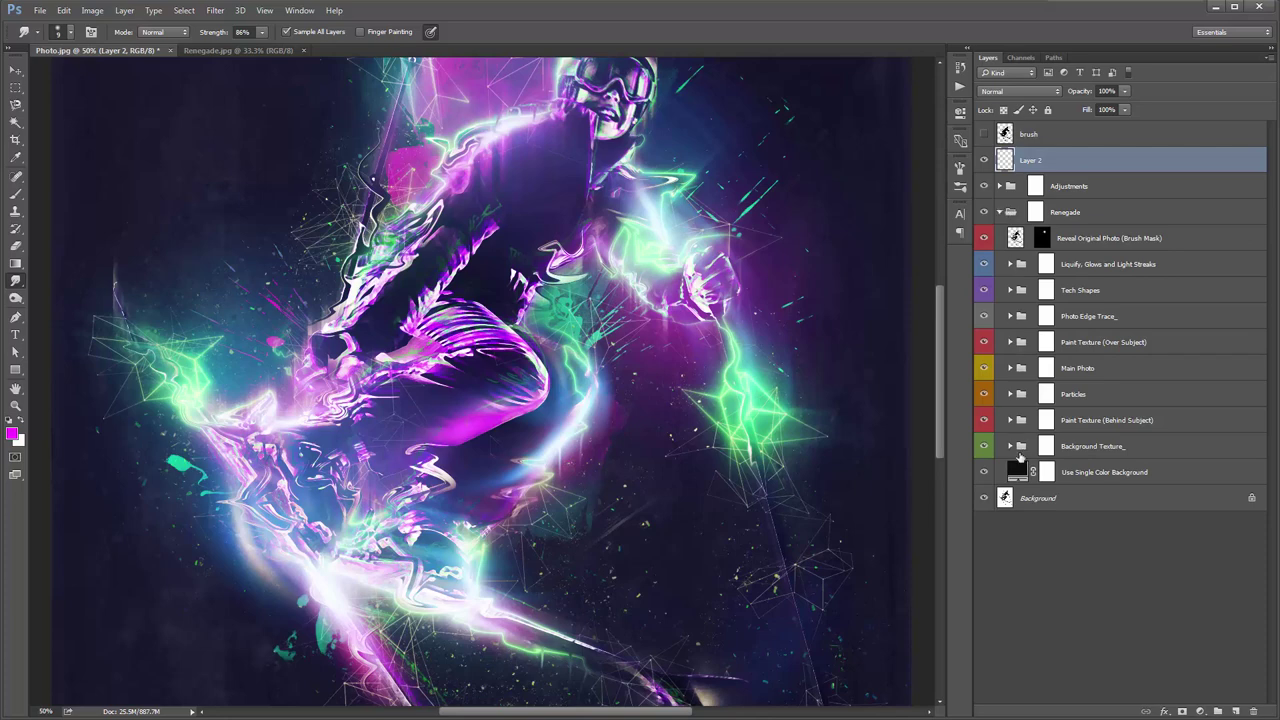
pyautogui.doubleClick(1017, 470)
pyautogui.write('dddddd')
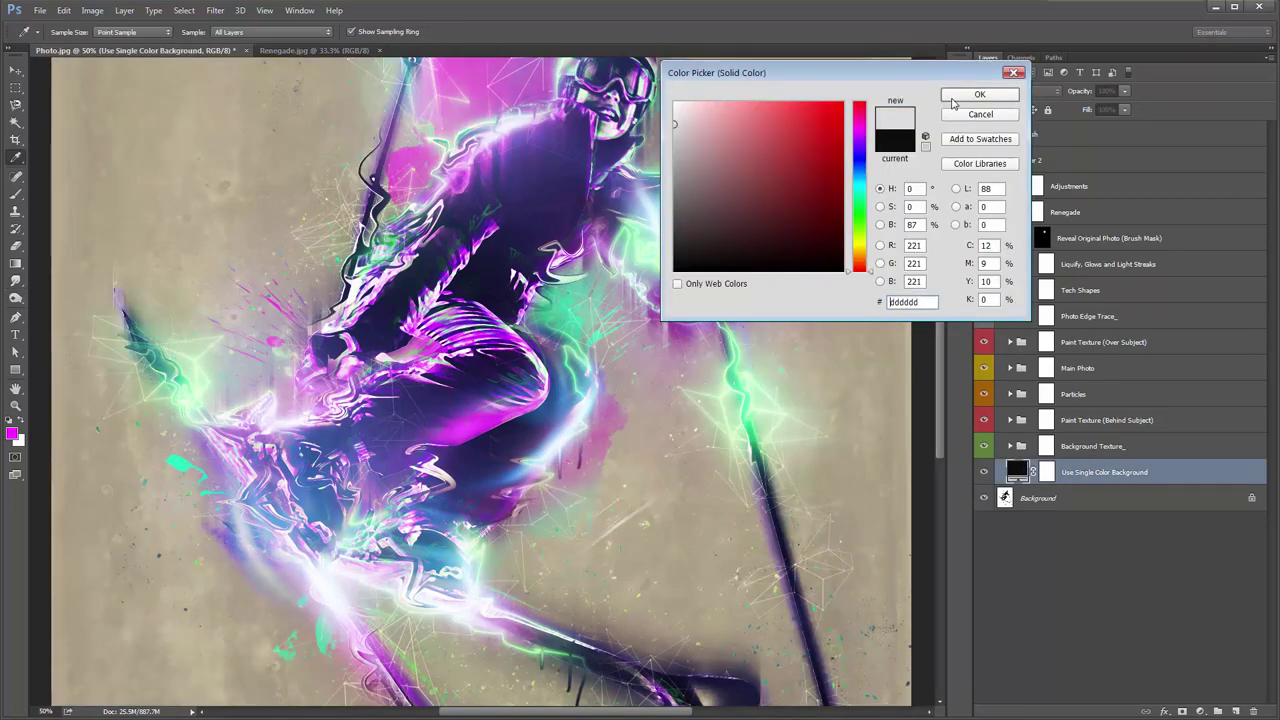
pyautogui.click(952, 97)
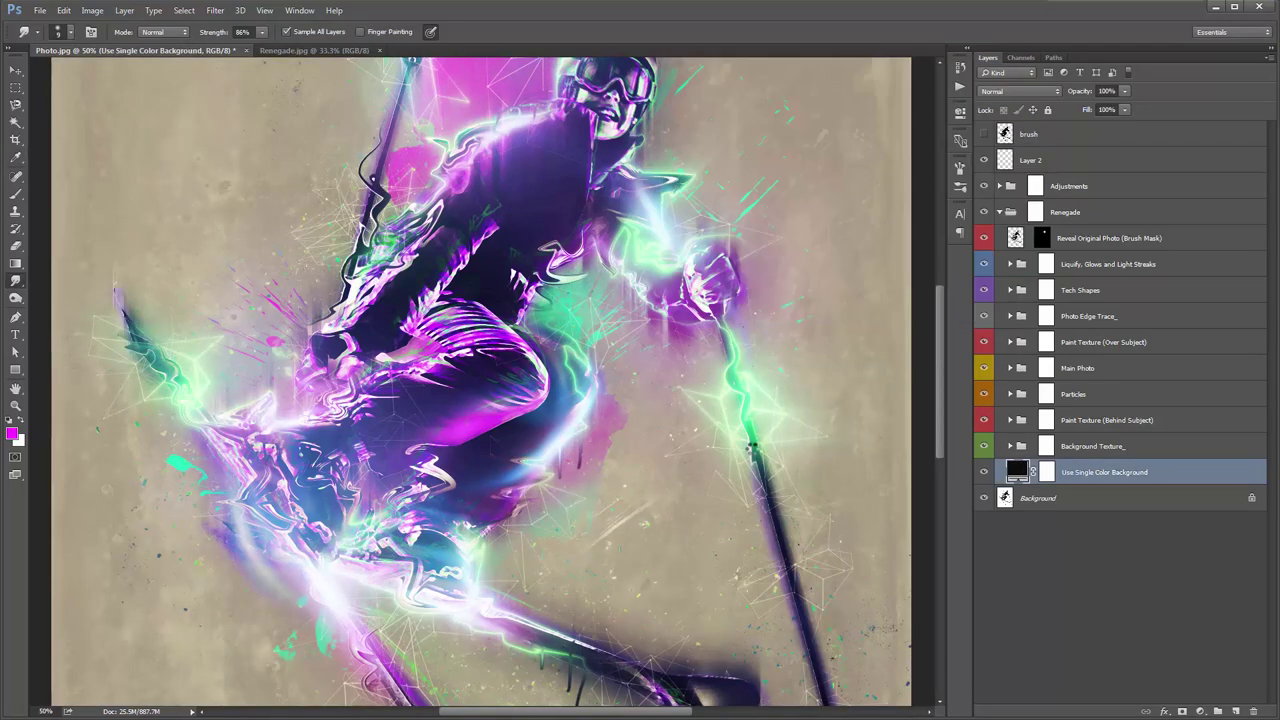
pyautogui.scroll(-5, 700, 430)
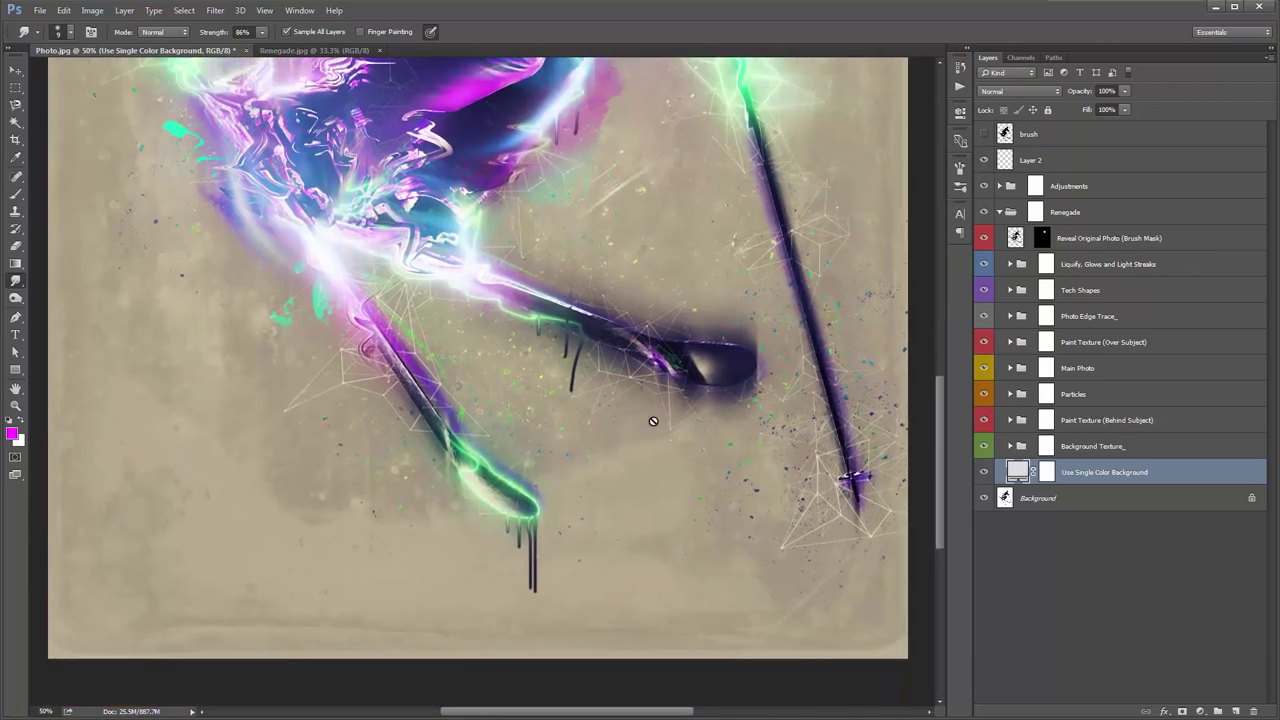
pyautogui.press('v')
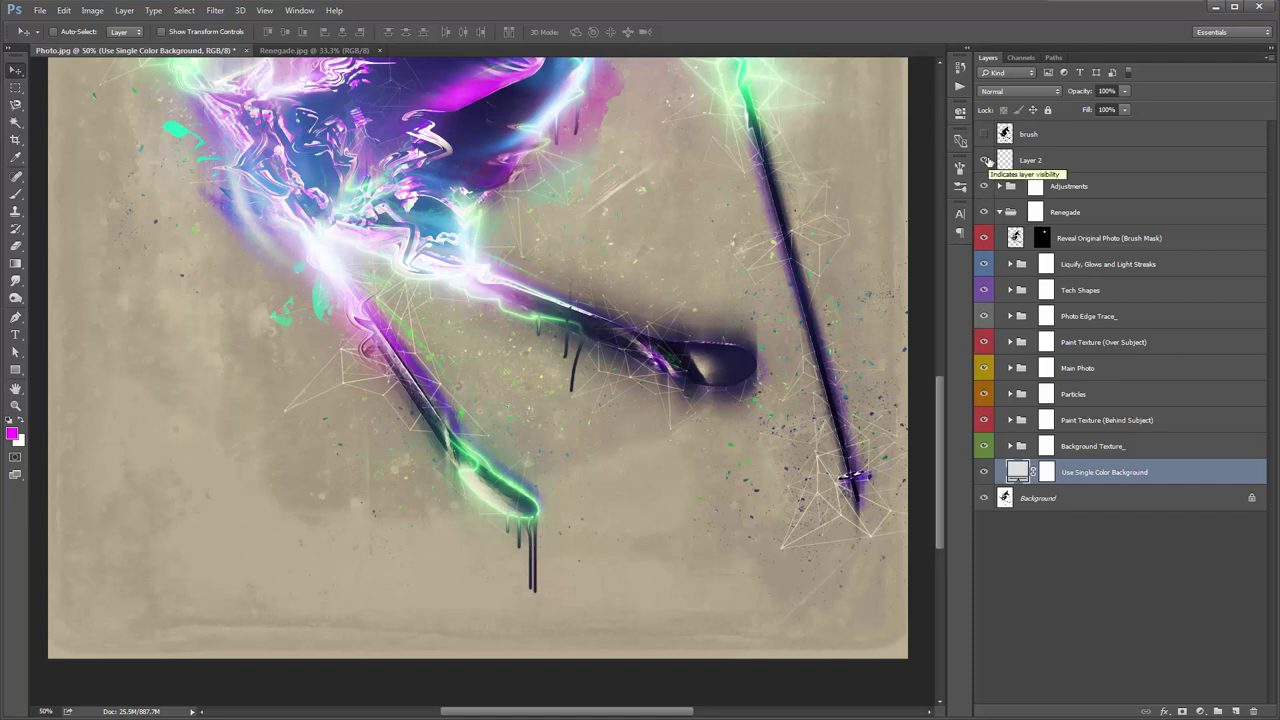
# Set the Use Single Color Background fill to dark grey #161616 and collapse the Renegade group
pyautogui.doubleClick(1015, 470)
pyautogui.moveTo(742, 256)
pyautogui.mouseDown()
pyautogui.moveTo(631, 263)
pyautogui.moveTo(662, 248)
pyautogui.moveTo(670, 258)
pyautogui.mouseUp()
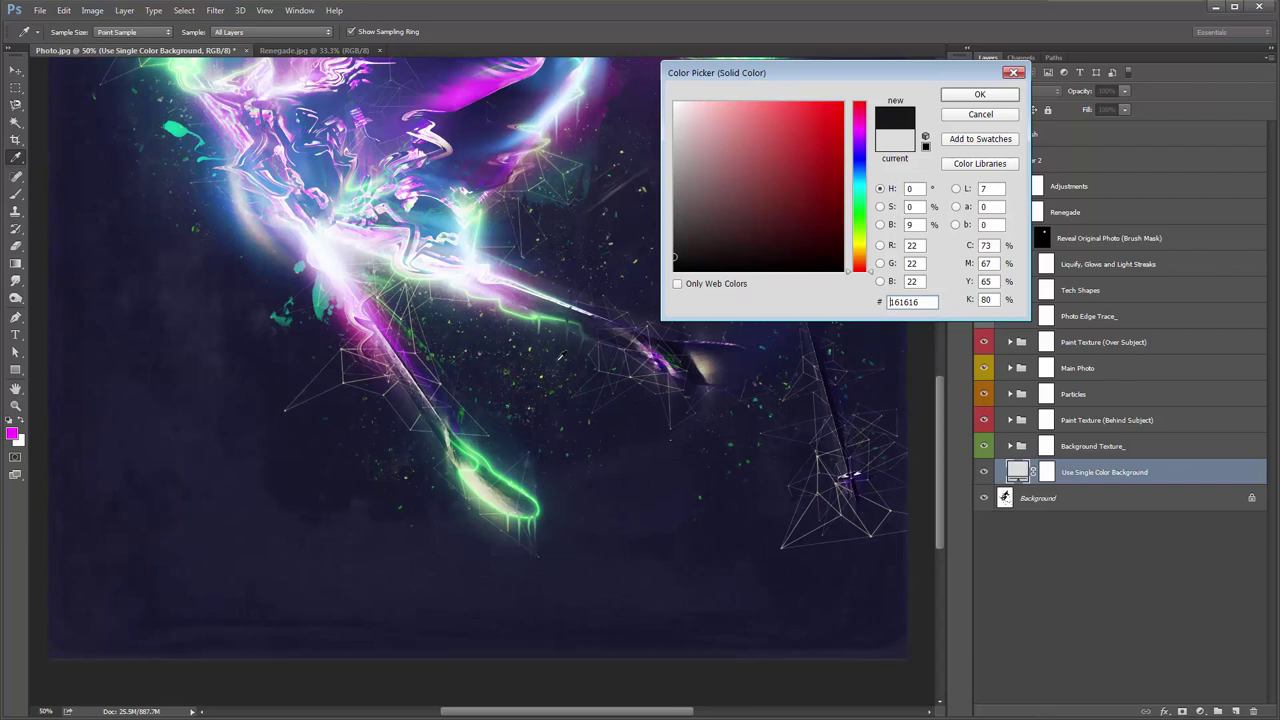
pyautogui.click(969, 96)
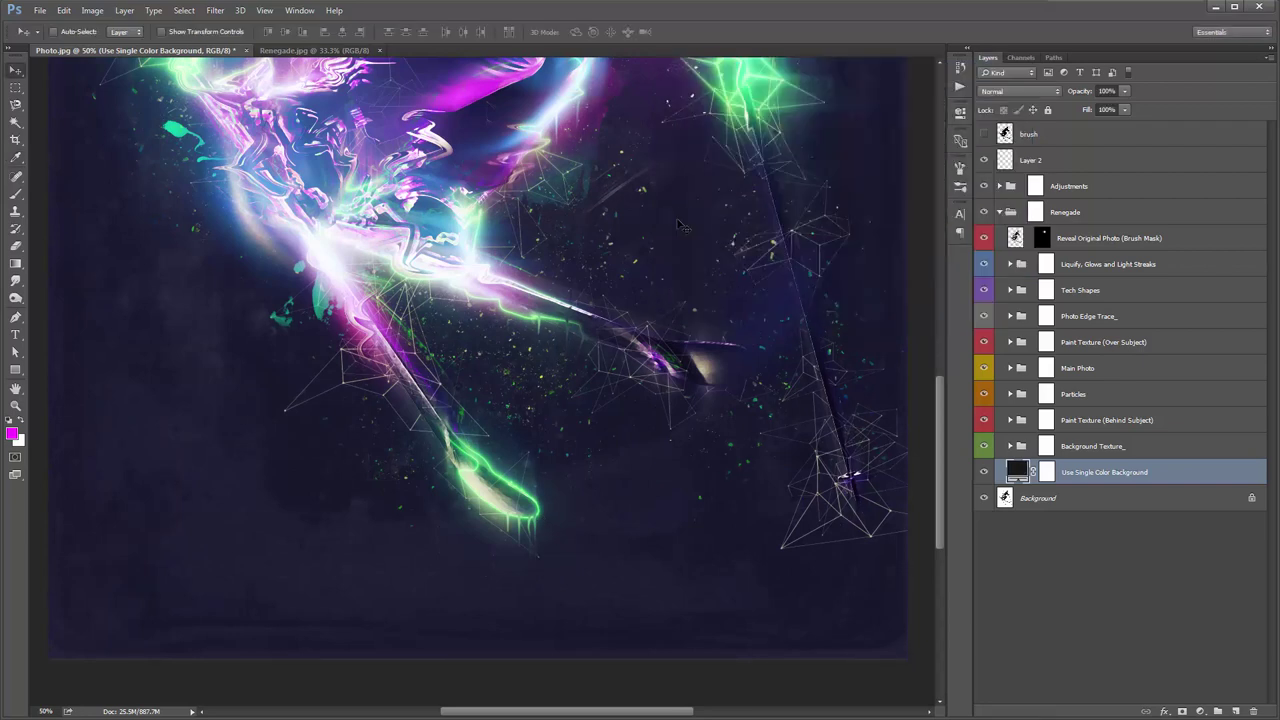
pyautogui.scroll(5, 676, 304)
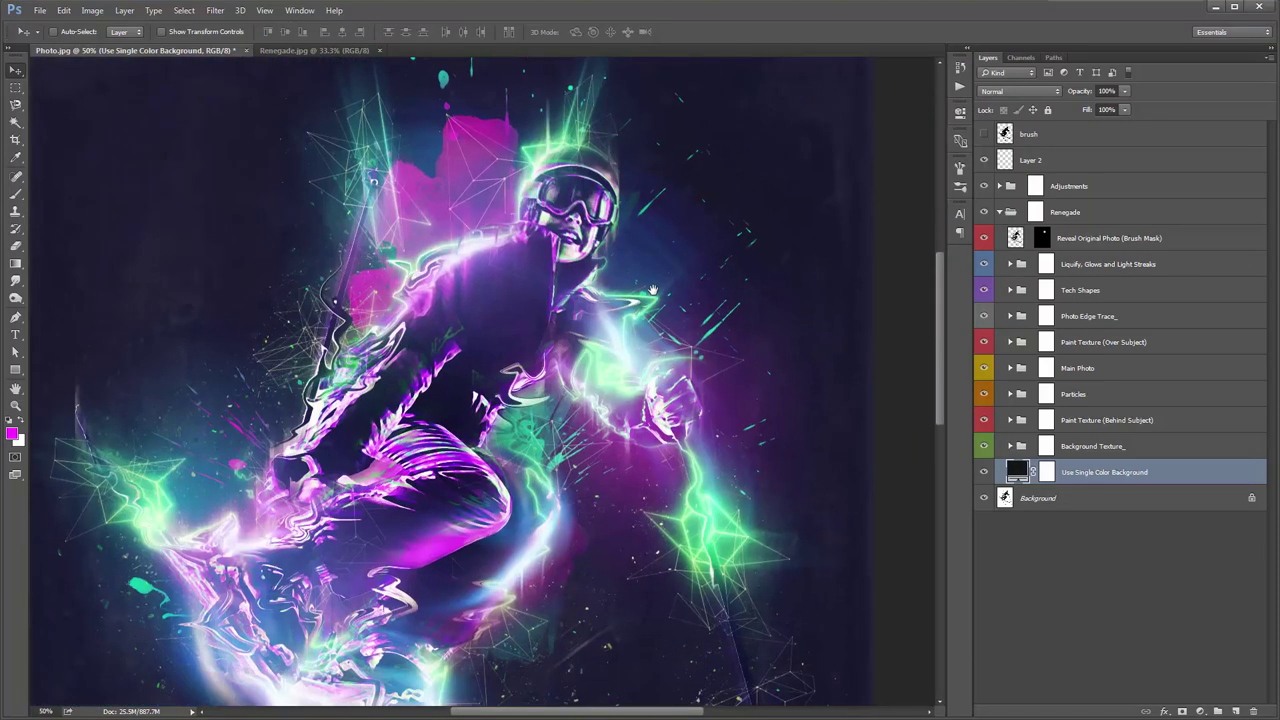
pyautogui.click(1002, 212)
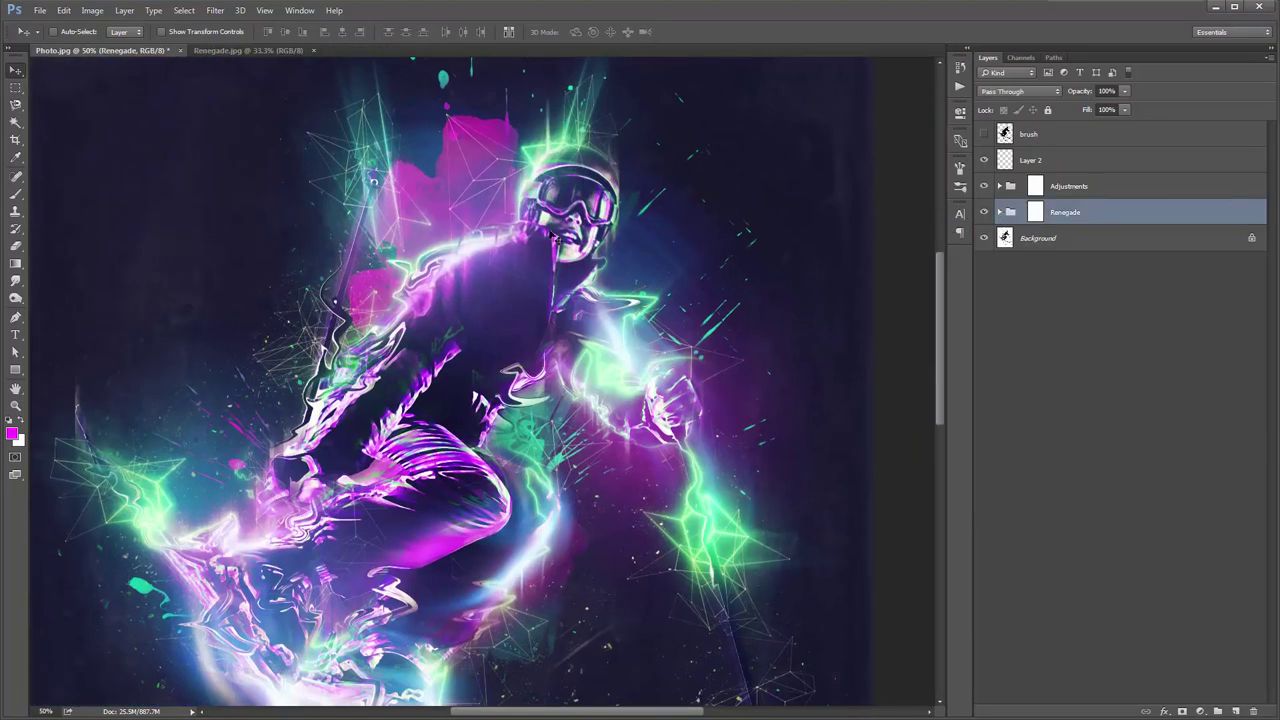
# Stamp all visible layers into a new merged layer directly above Layer 2
pyautogui.click(1081, 163)
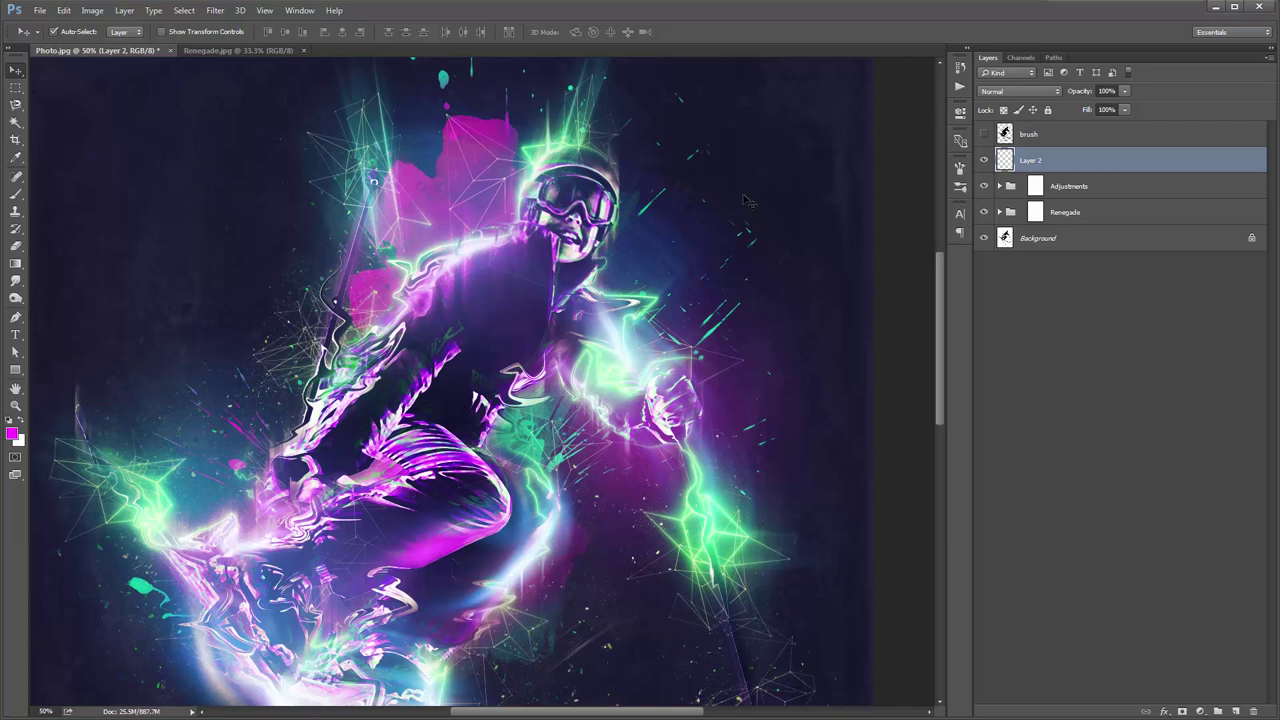
pyautogui.hotkey('ctrl', 'shift', 'alt', 'e')
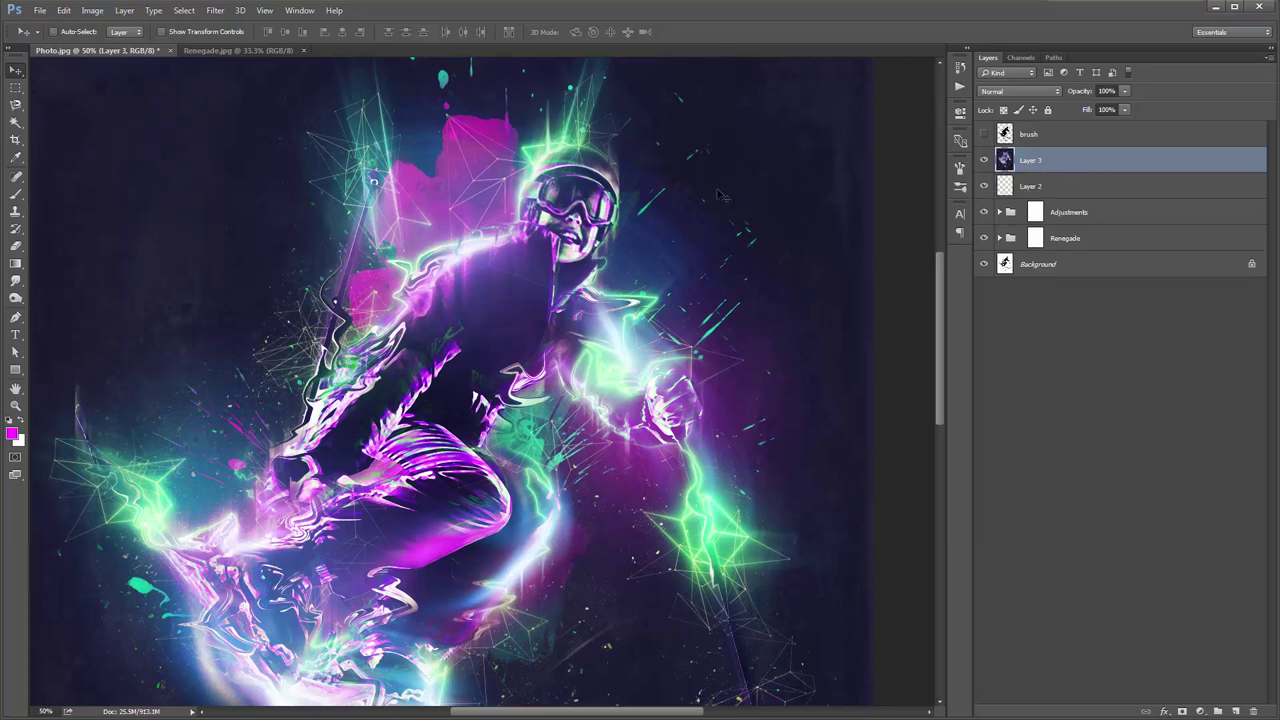
pyautogui.hotkey('ctrl', '0')
pyautogui.hotkey('ctrl', '+')
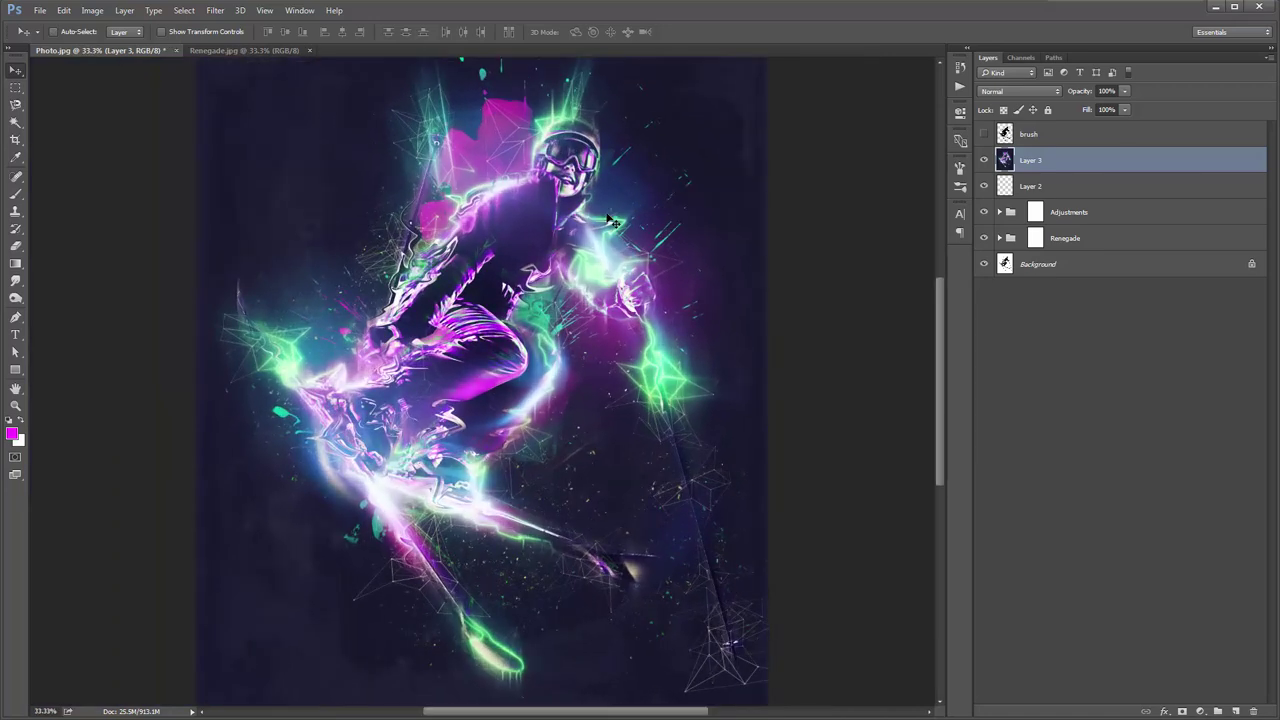
pyautogui.moveTo(572, 236)
pyautogui.mouseDown()
pyautogui.moveTo(543, 218)
pyautogui.moveTo(500, 238)
pyautogui.moveTo(528, 220)
pyautogui.moveTo(596, 250)
pyautogui.moveTo(566, 240)
pyautogui.mouseUp()
# Apply a High Pass filter with a 2.0 pixel radius to the merged layer and set its blending mode to Hard Light
pyautogui.click(215, 10)
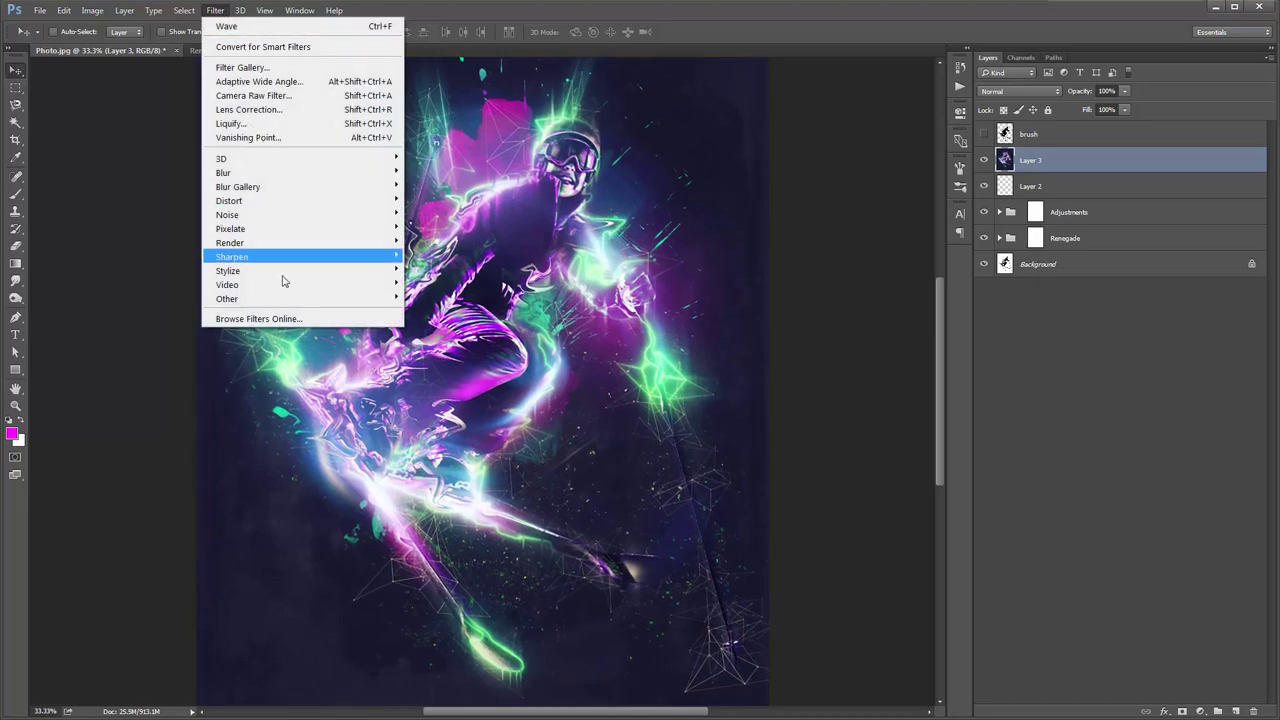
pyautogui.moveTo(270, 303)
pyautogui.click(437, 312)
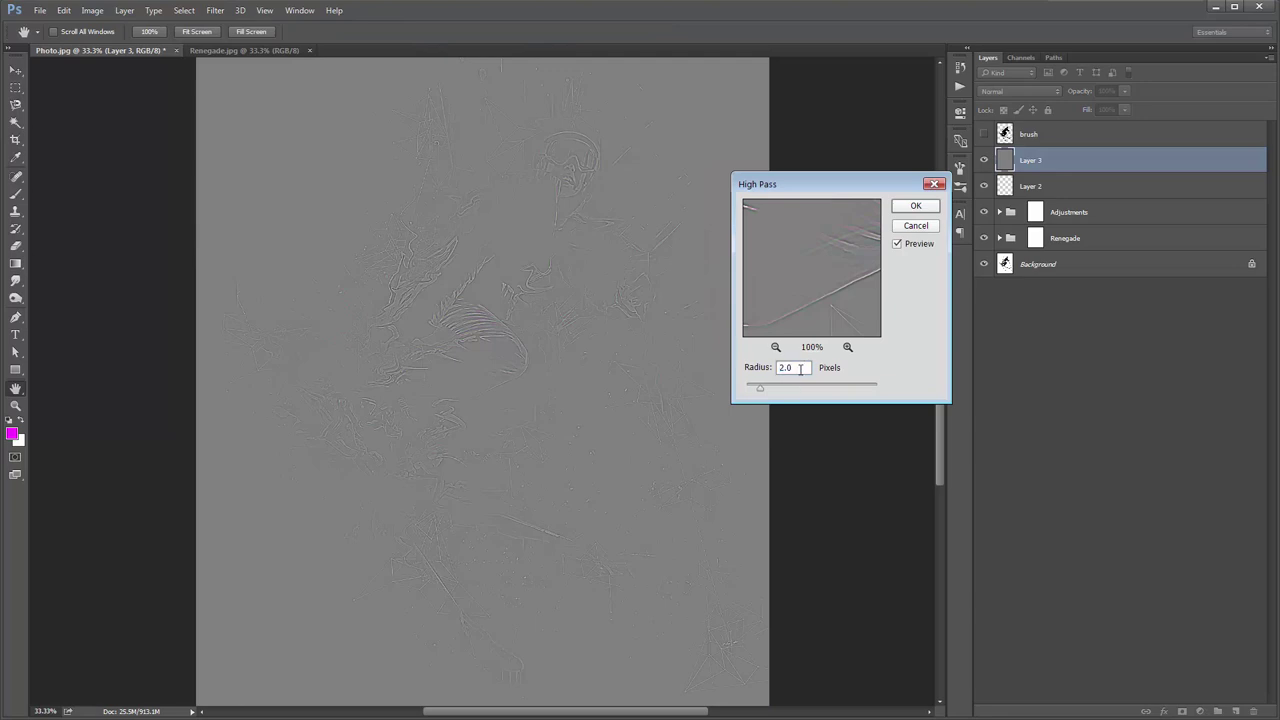
pyautogui.click(916, 204)
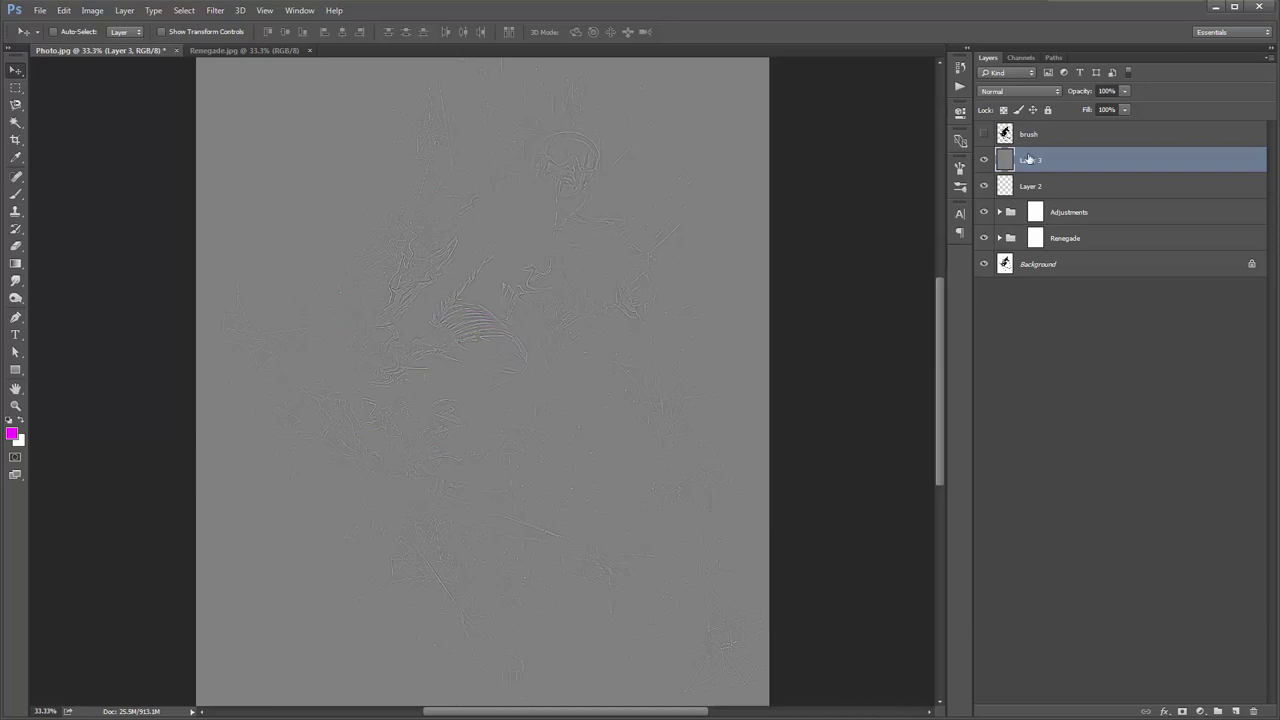
pyautogui.click(1002, 91)
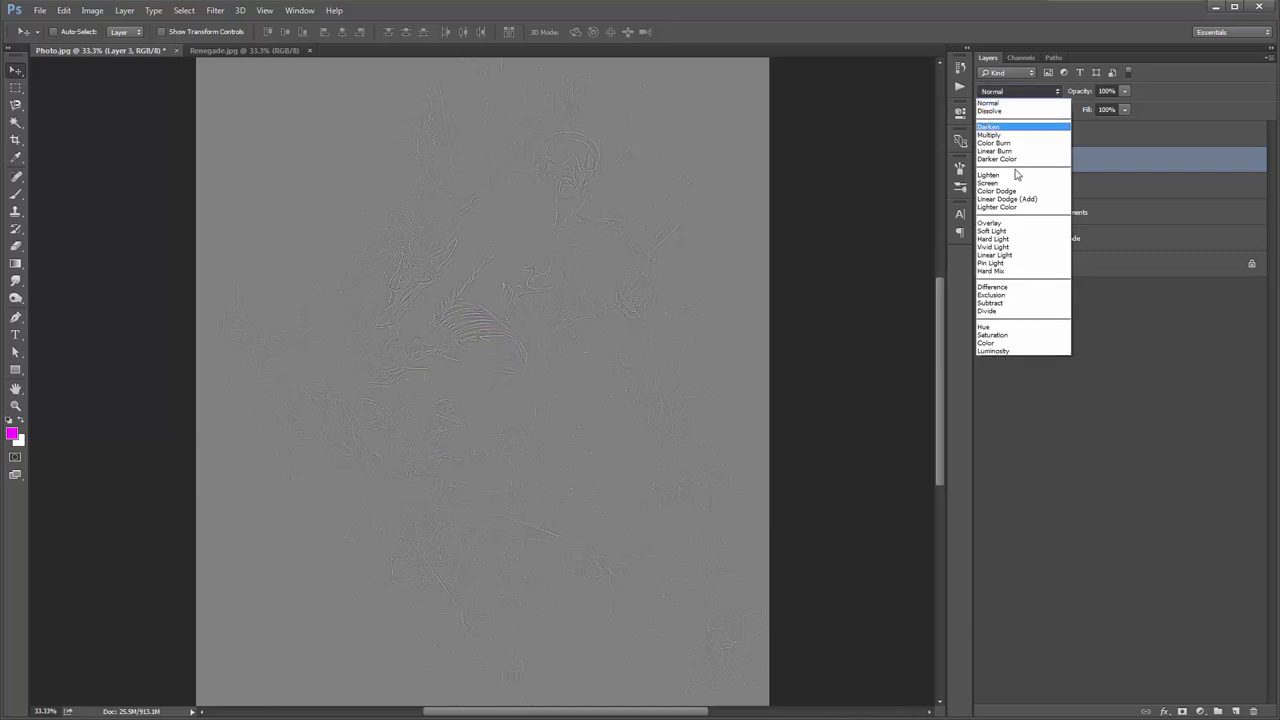
pyautogui.click(1025, 240)
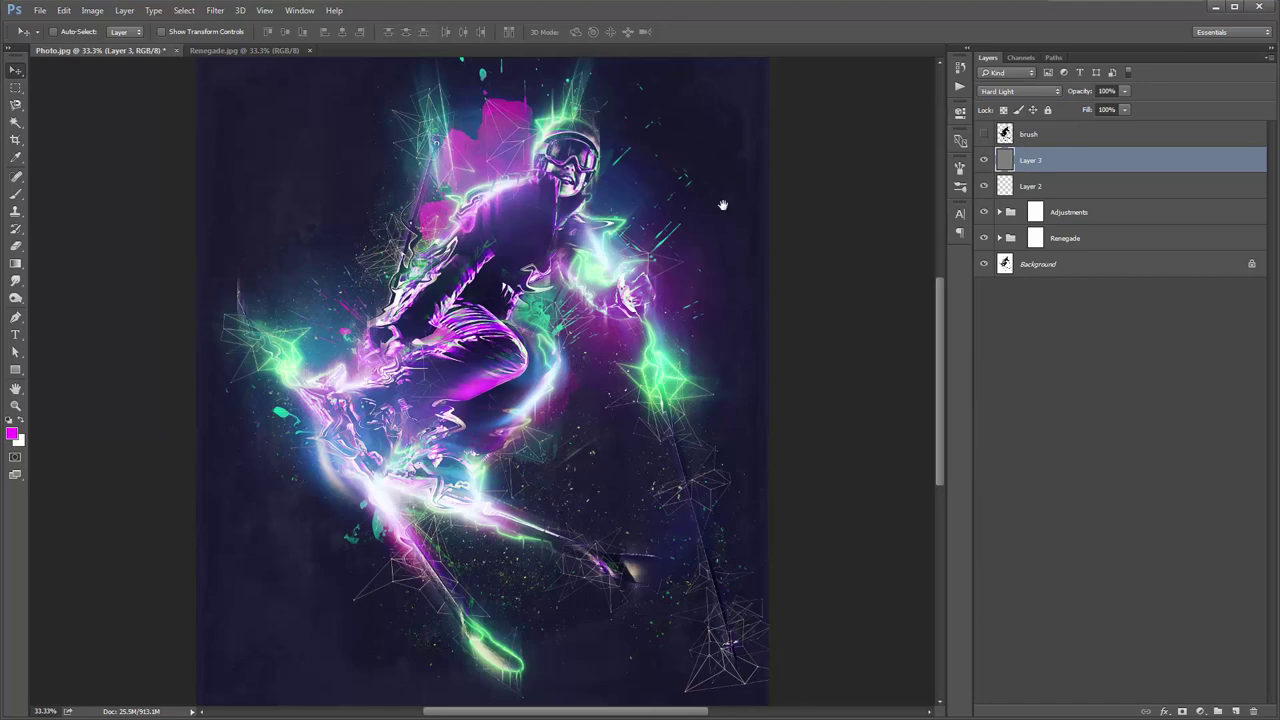
# Compare the skier artwork with and without the High Pass sharpening layer by toggling the layer's visibility
pyautogui.hotkey('ctrl', '+')
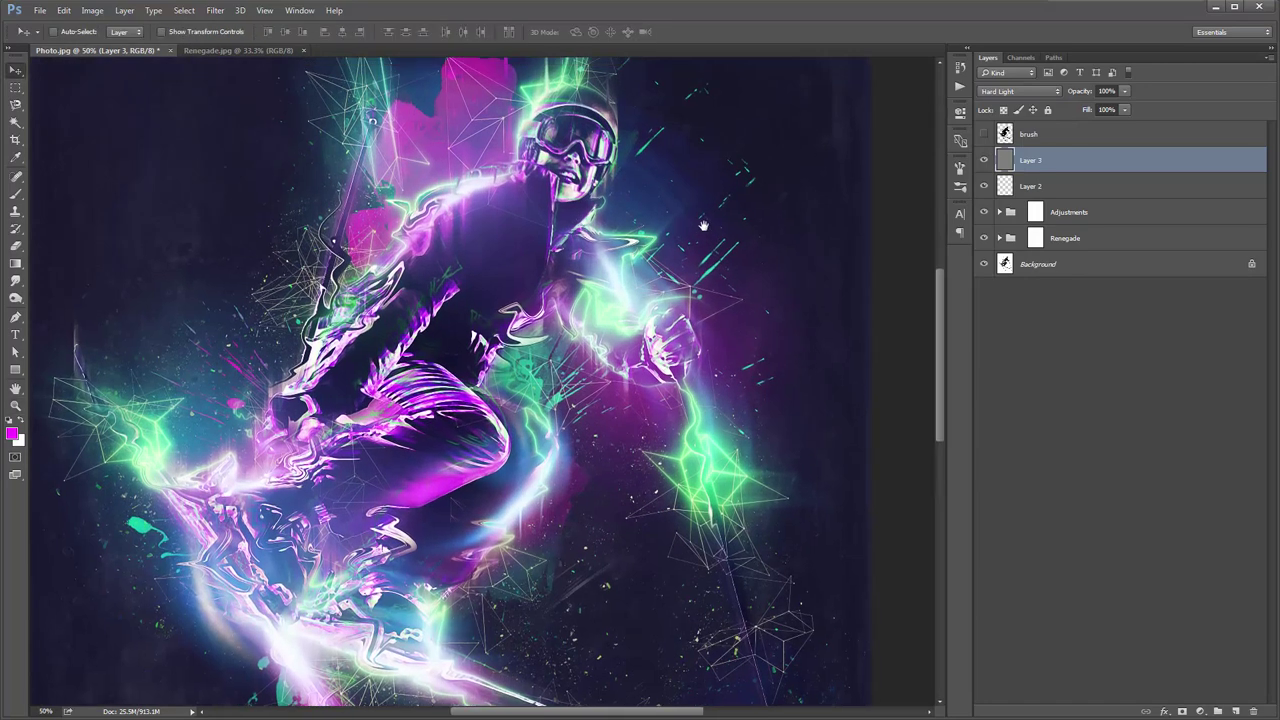
pyautogui.click(983, 160)
pyautogui.click(983, 160)
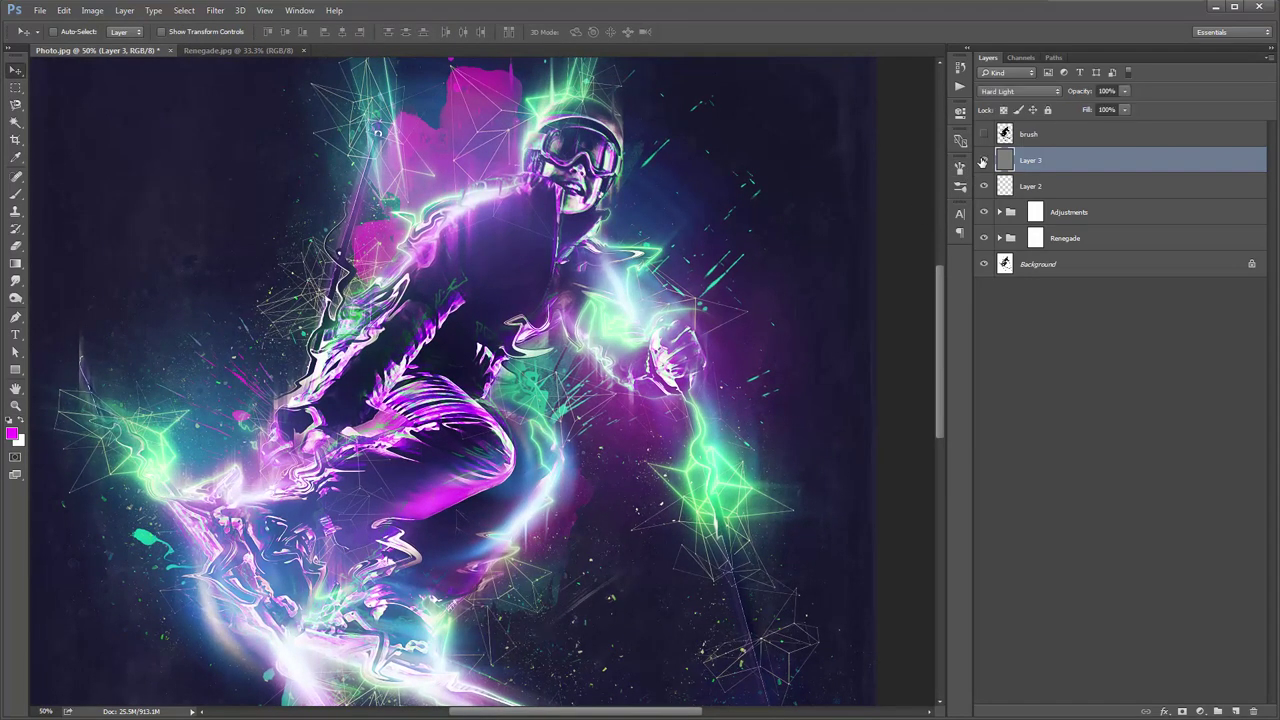
pyautogui.click(983, 160)
pyautogui.click(983, 160)
pyautogui.click(983, 160)
pyautogui.click(983, 160)
pyautogui.click(983, 160)
pyautogui.click(983, 160)
pyautogui.click(983, 160)
pyautogui.click(983, 160)
pyautogui.click(983, 160)
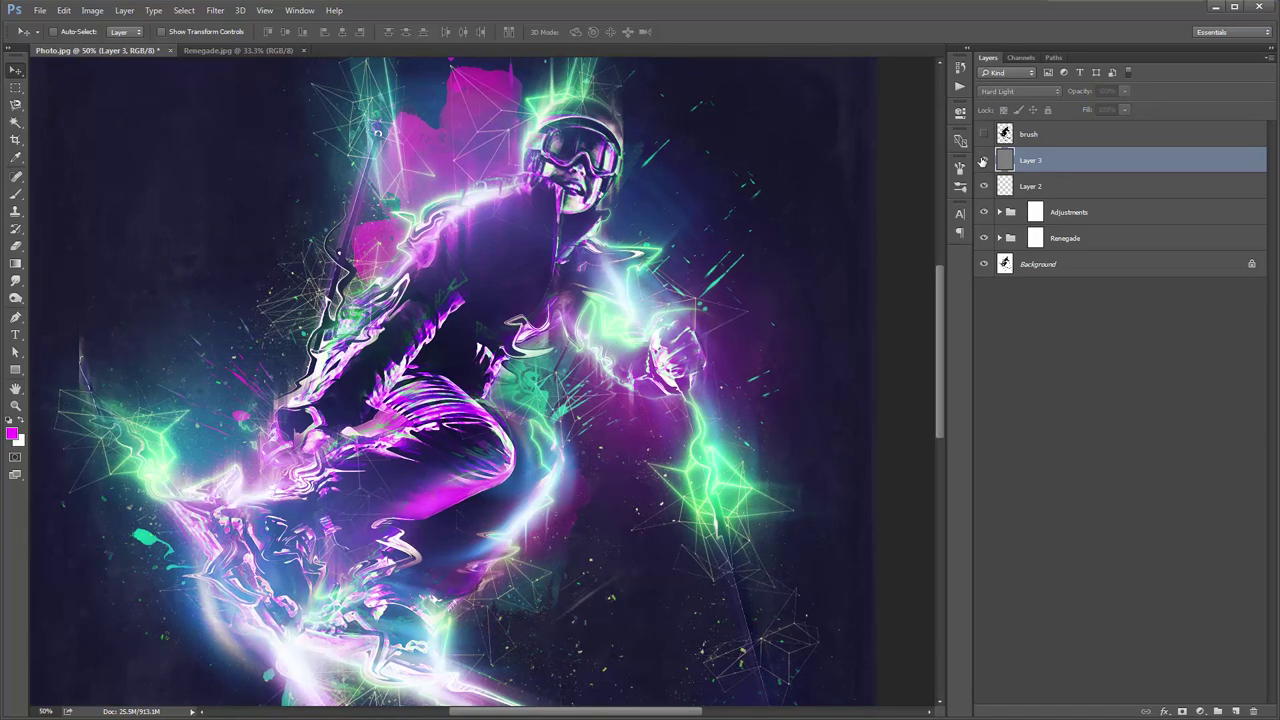
pyautogui.click(983, 160)
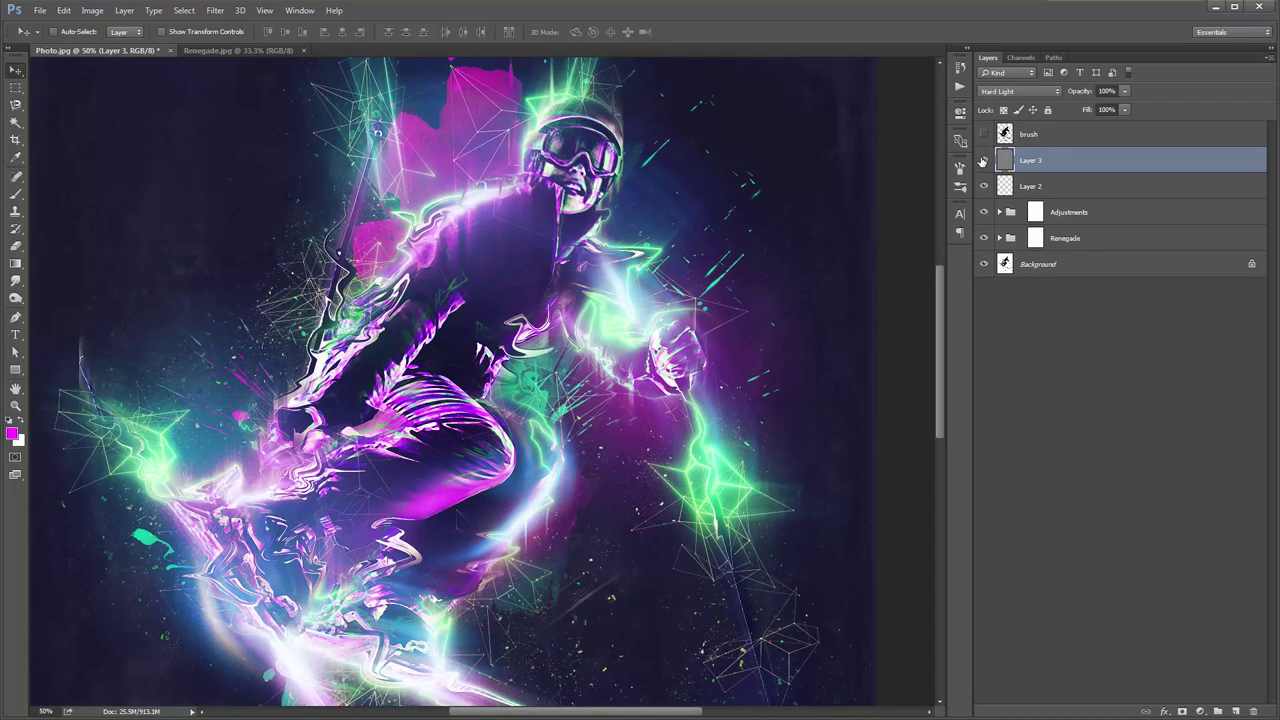
# Set the High Pass sharpening layer's opacity to 41%
pyautogui.click(1090, 94)
pyautogui.write('41')
pyautogui.press('Return')
pyautogui.scroll(-1, 545, 220)
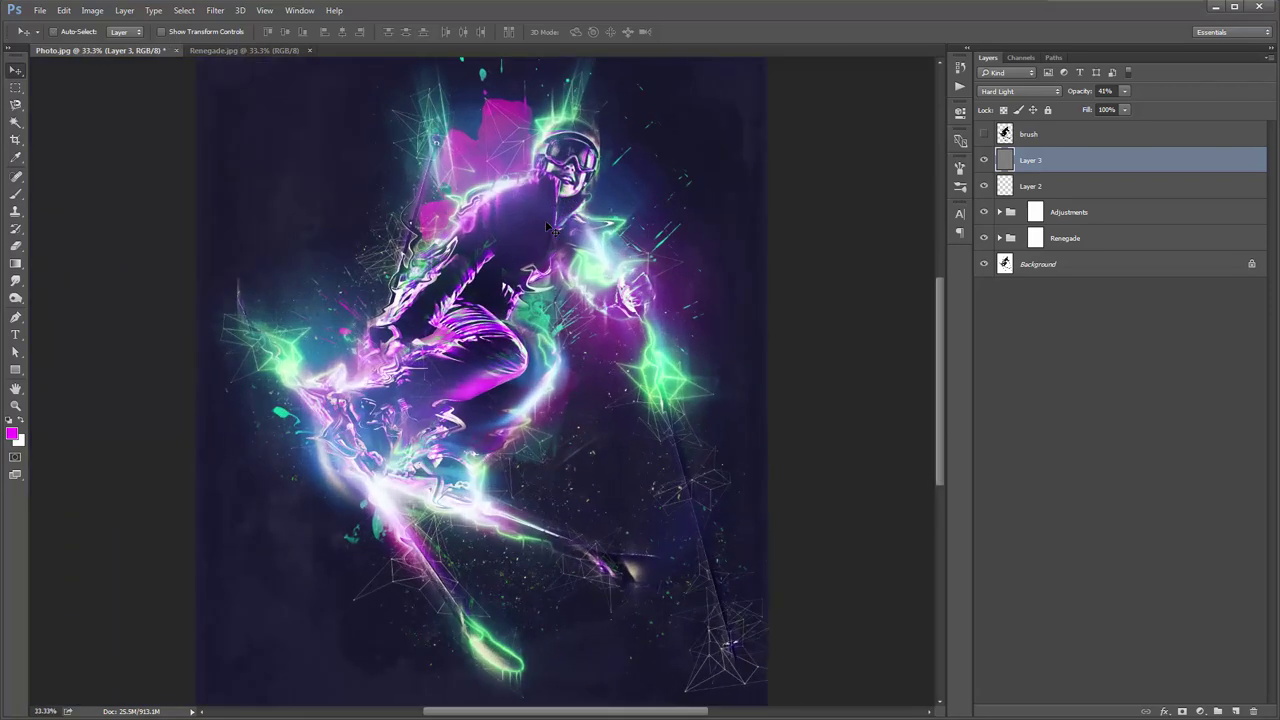
pyautogui.hscroll(1, 548, 229)
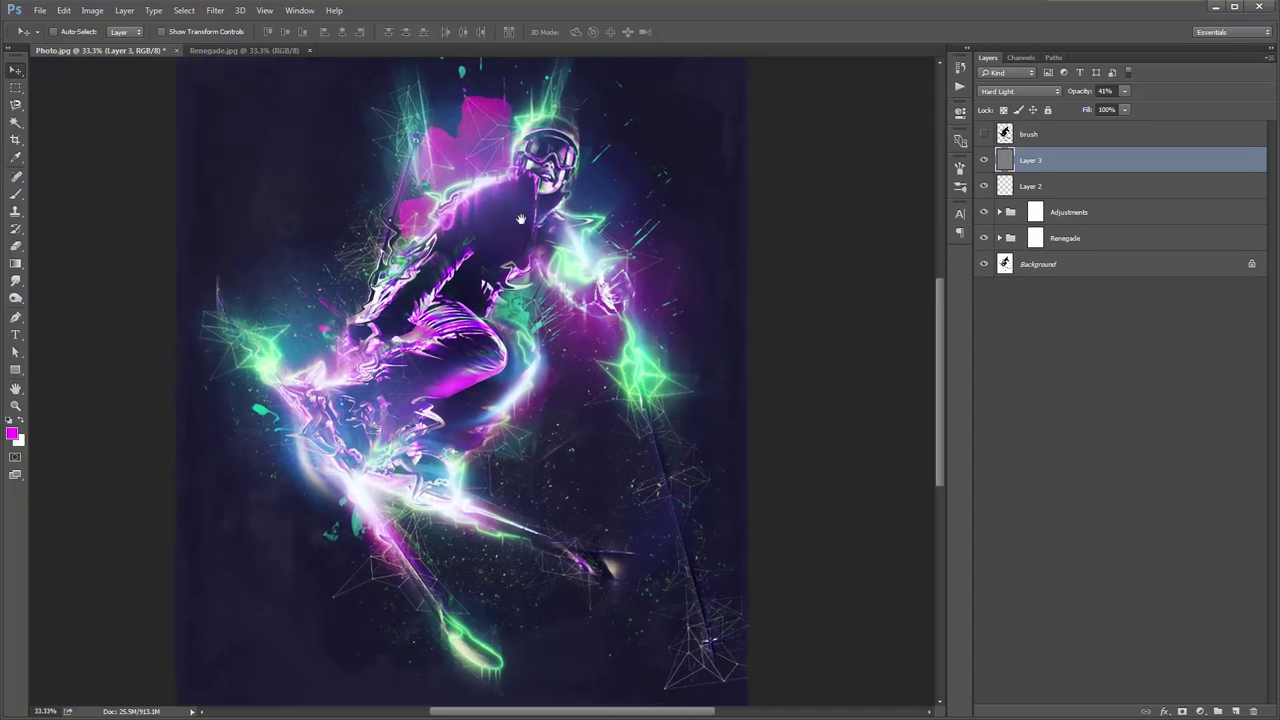
# Group Layer 3, Layer 2, Adjustments and Renegade together, and compare the skier photo with and without the whole effect group
pyautogui.keyDown('shift'); pyautogui.click(1082, 242); pyautogui.keyUp('shift')
pyautogui.hotkey('ctrl', 'g')
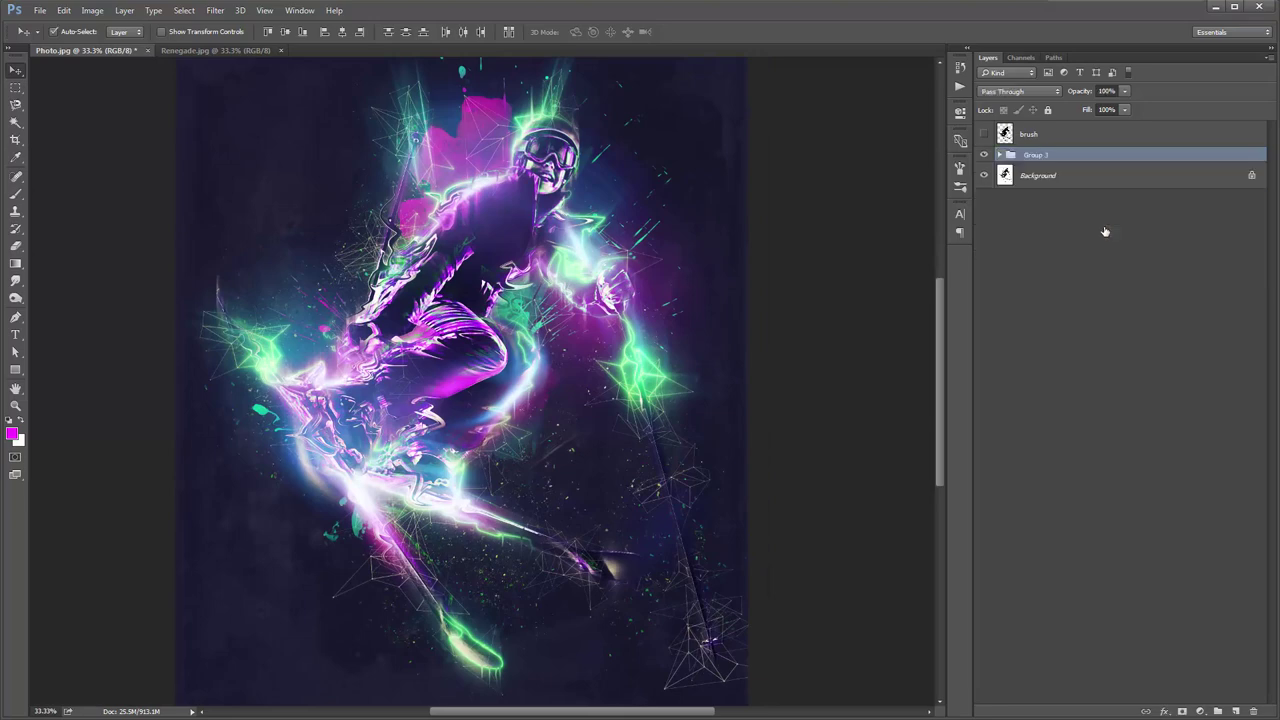
pyautogui.click(984, 156)
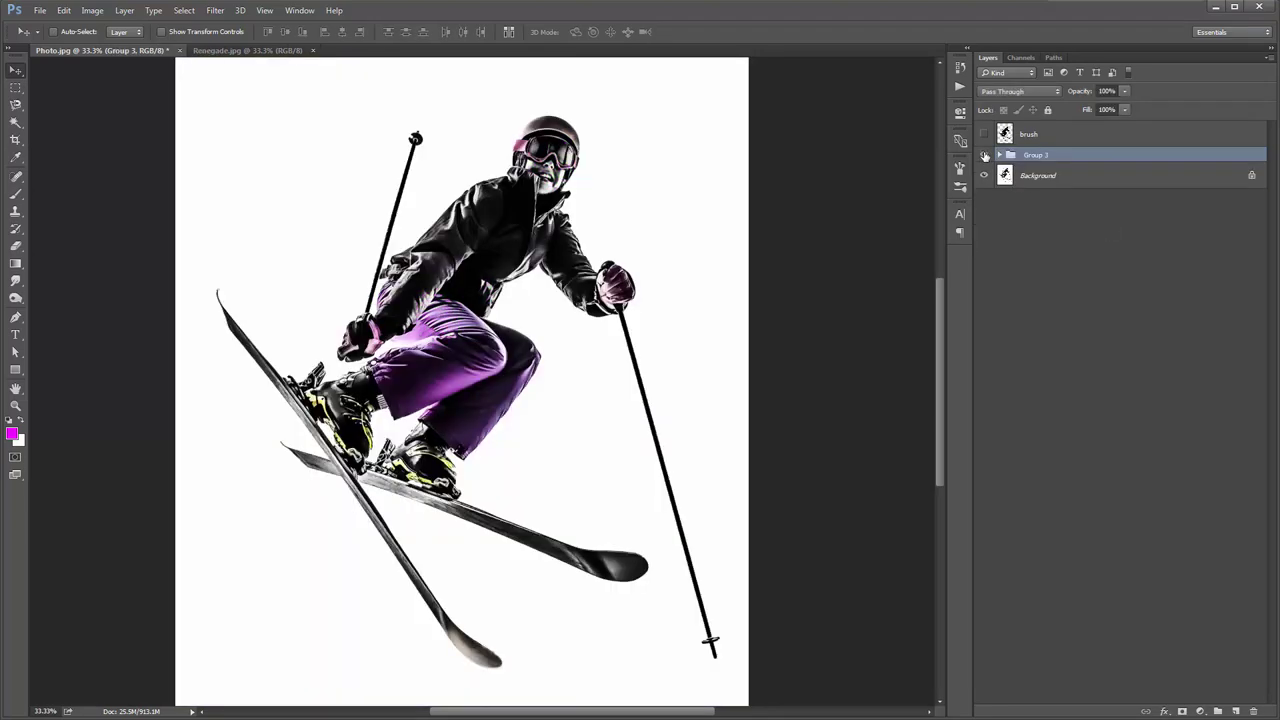
pyautogui.click(984, 156)
pyautogui.click(984, 156)
pyautogui.click(984, 156)
pyautogui.click(984, 156)
pyautogui.click(984, 156)
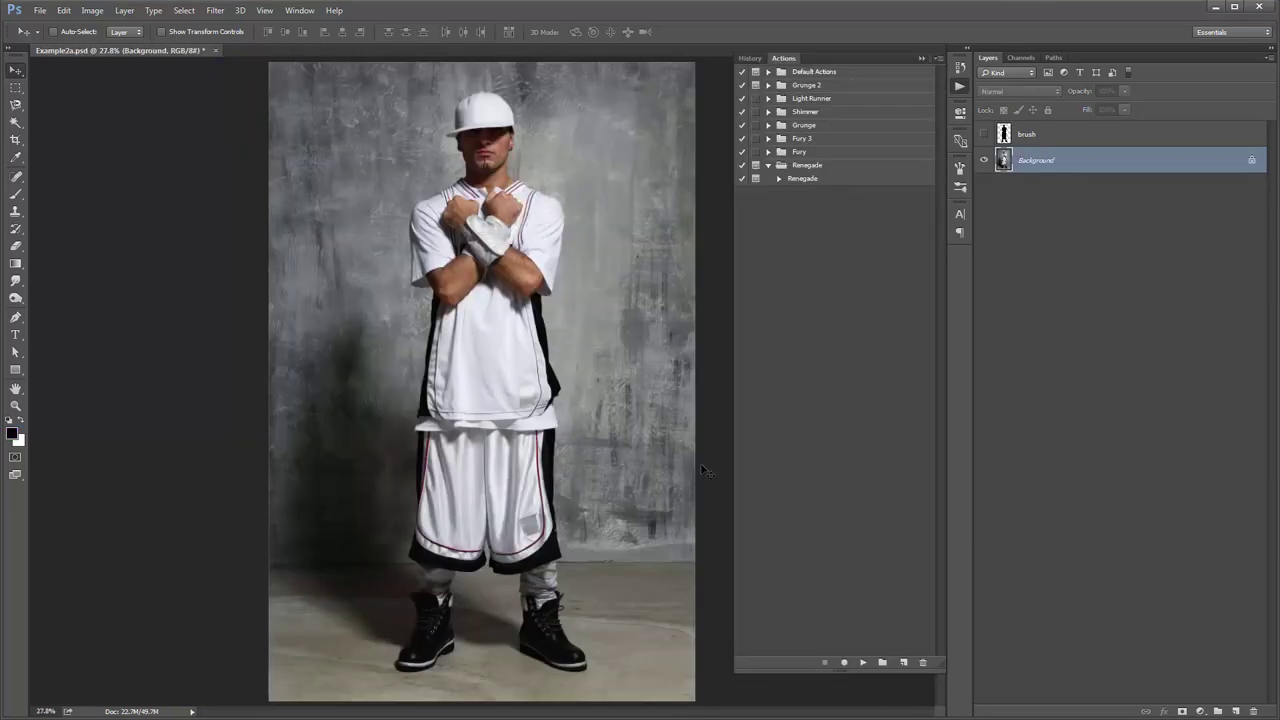
# Examine how the brush layer's black silhouette covers the man in the photo, leaving the layer unmoved and hidden
pyautogui.click(982, 134)
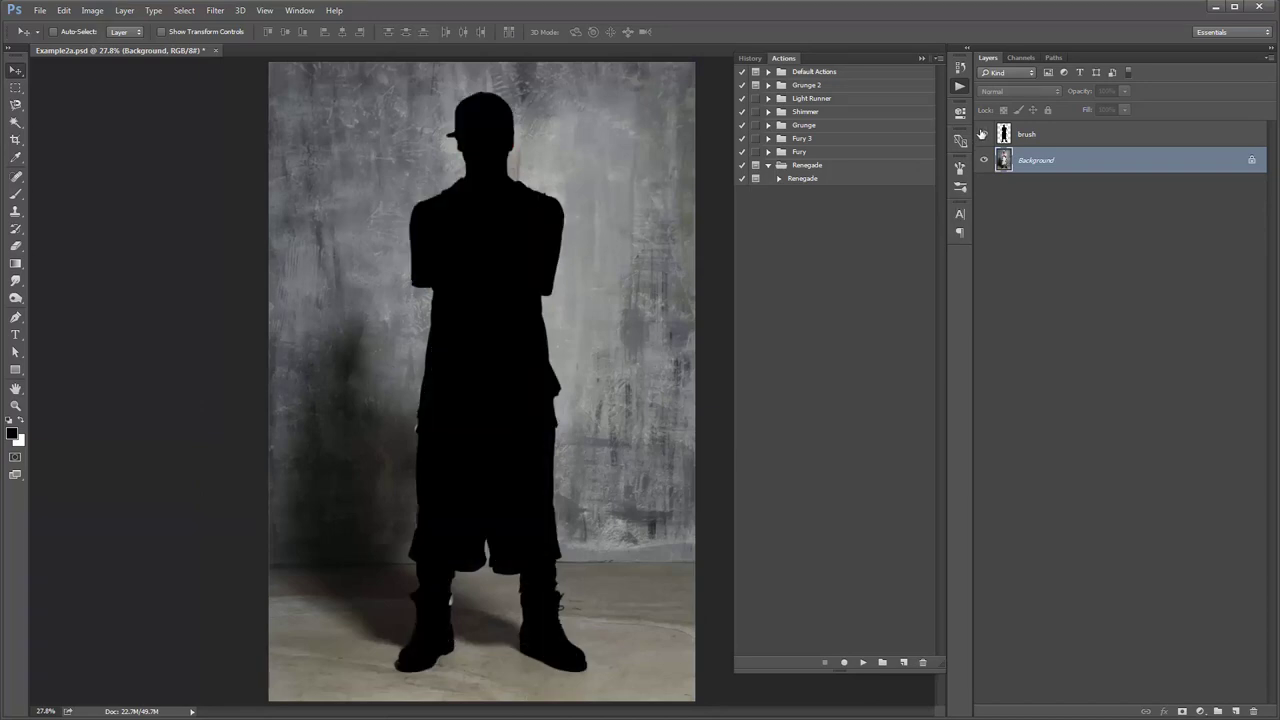
pyautogui.click(1080, 136)
pyautogui.moveTo(520, 204); pyautogui.dragTo(538, 202)
pyautogui.hotkey('ctrl', 'z')
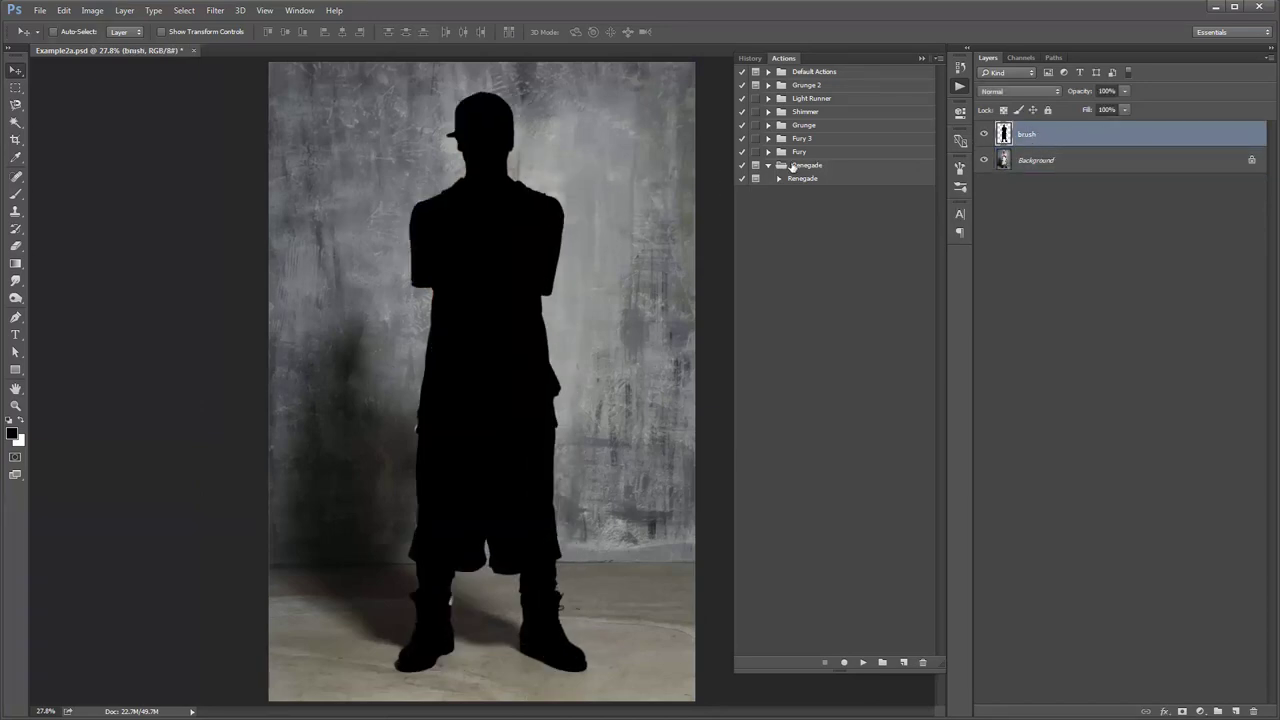
pyautogui.click(984, 134)
# Play the Renegade action on Example2a.psd and place 16.jpg from the Background Textures folder, scaled to cover the canvas
pyautogui.click(792, 180)
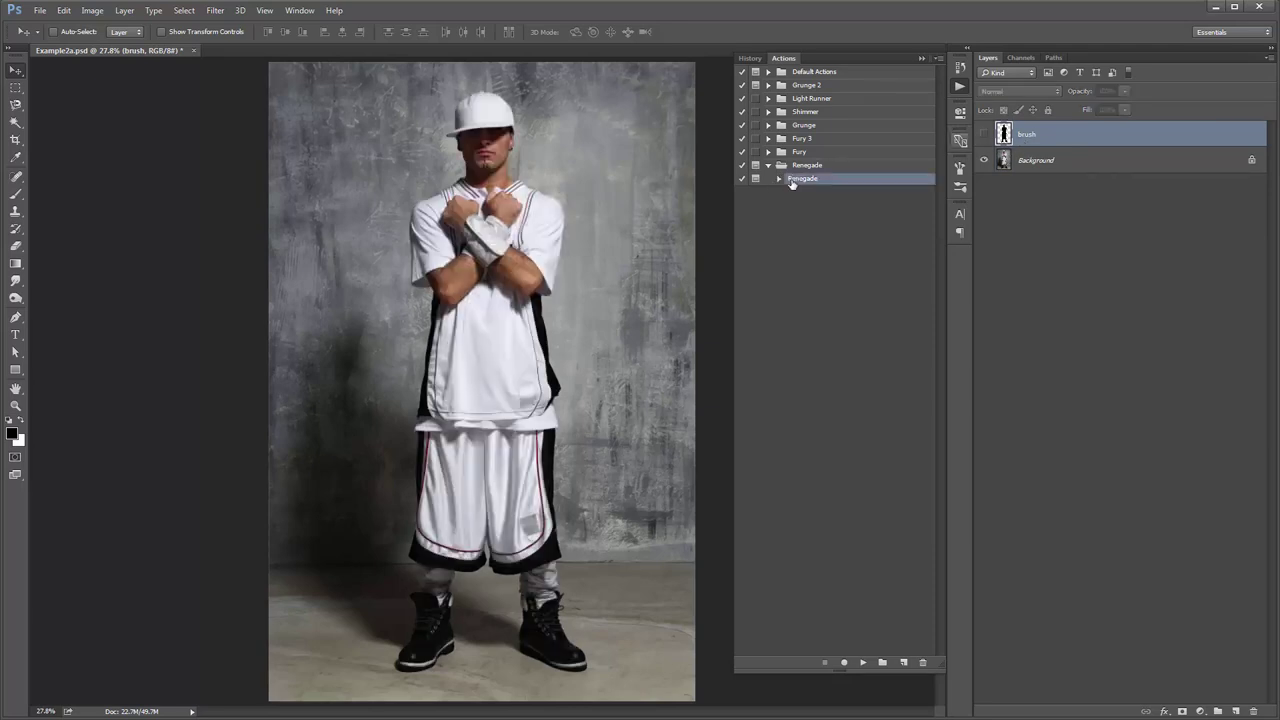
pyautogui.click(776, 179)
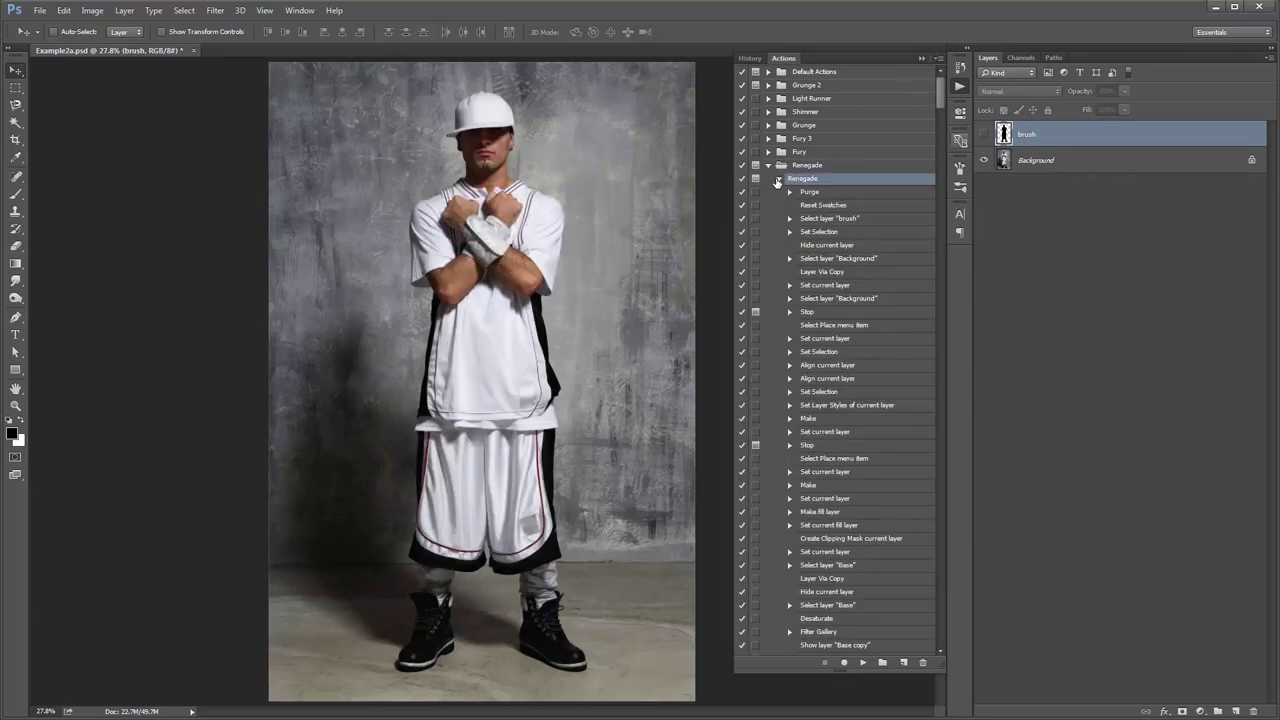
pyautogui.click(863, 662)
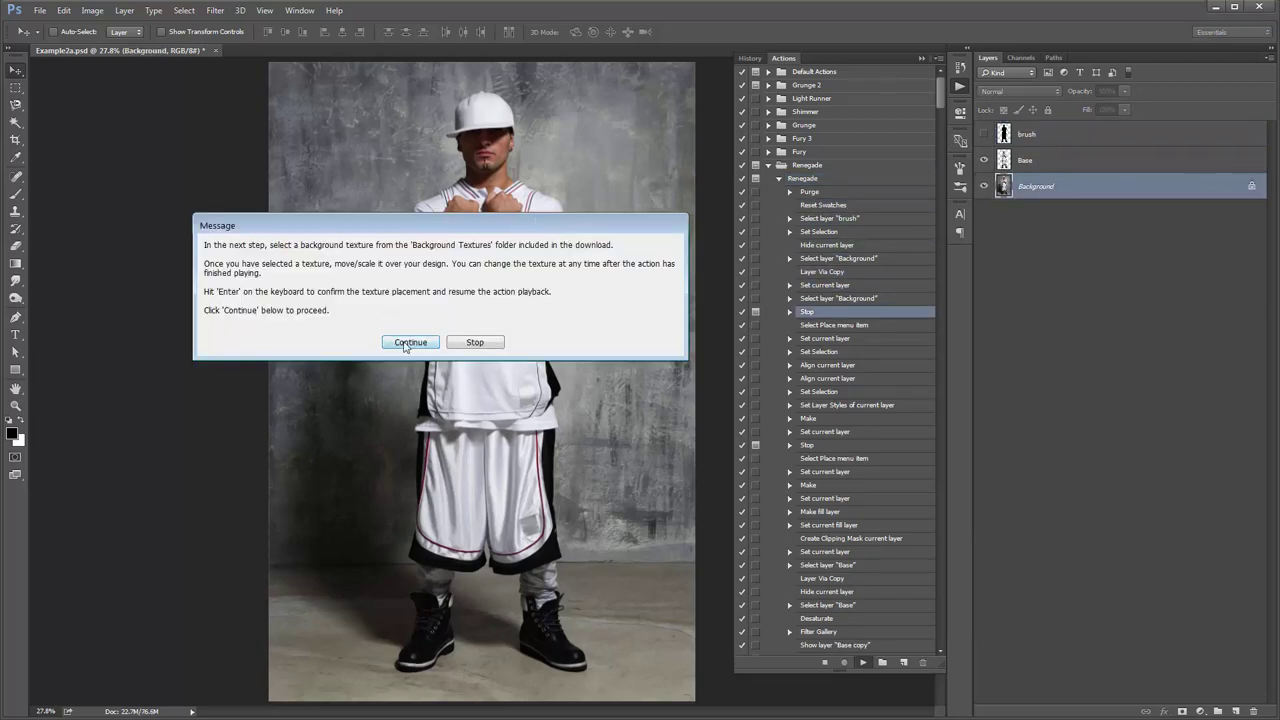
pyautogui.click(406, 340)
pyautogui.doubleClick(116, 185)
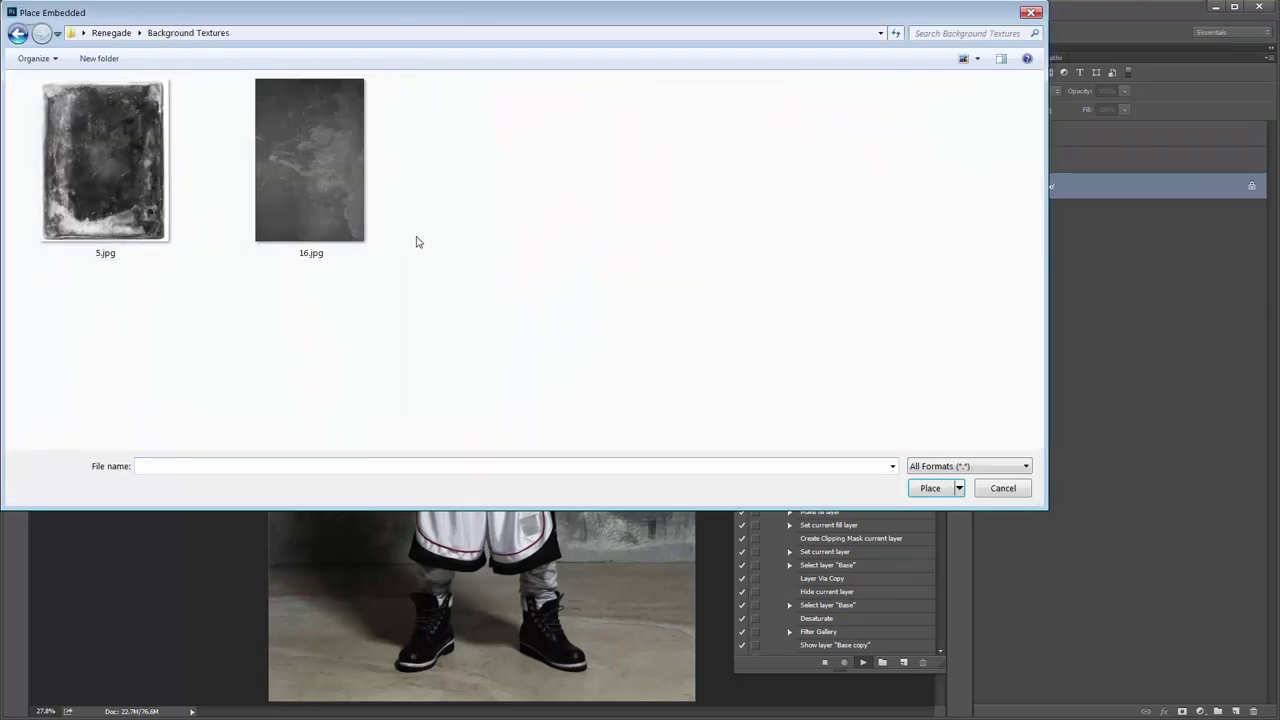
pyautogui.doubleClick(321, 188)
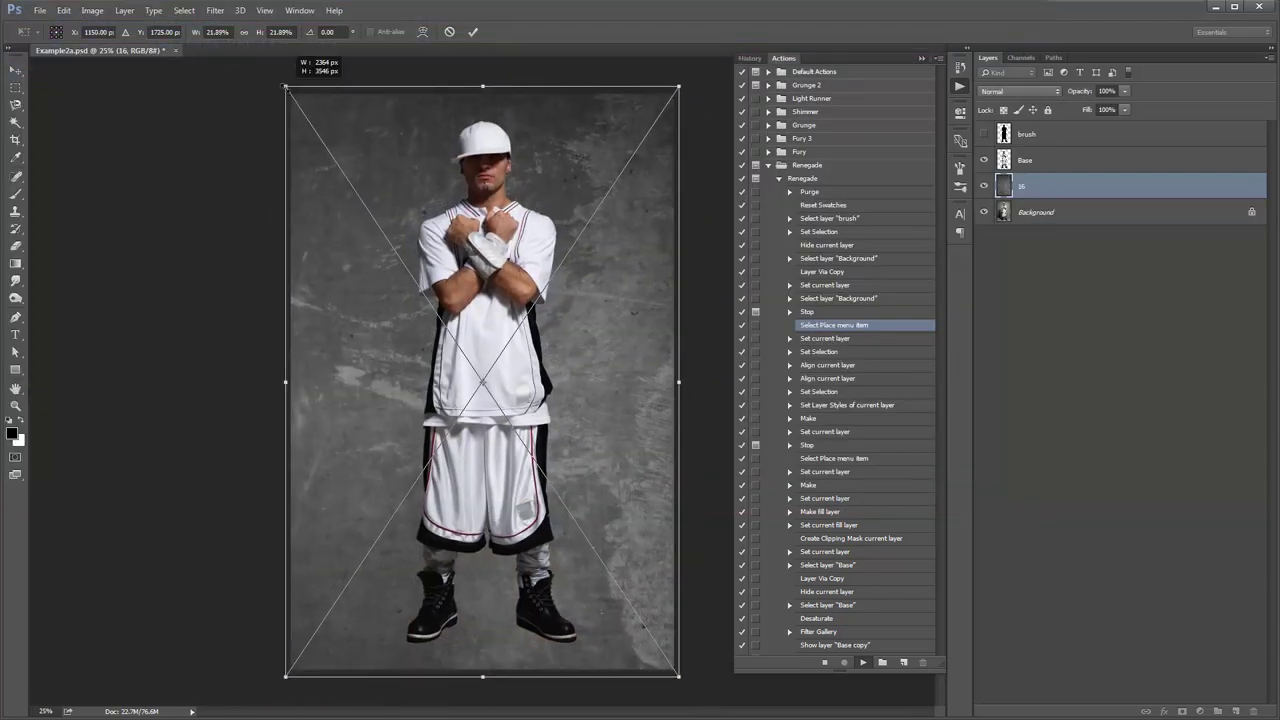
pyautogui.press('Return')
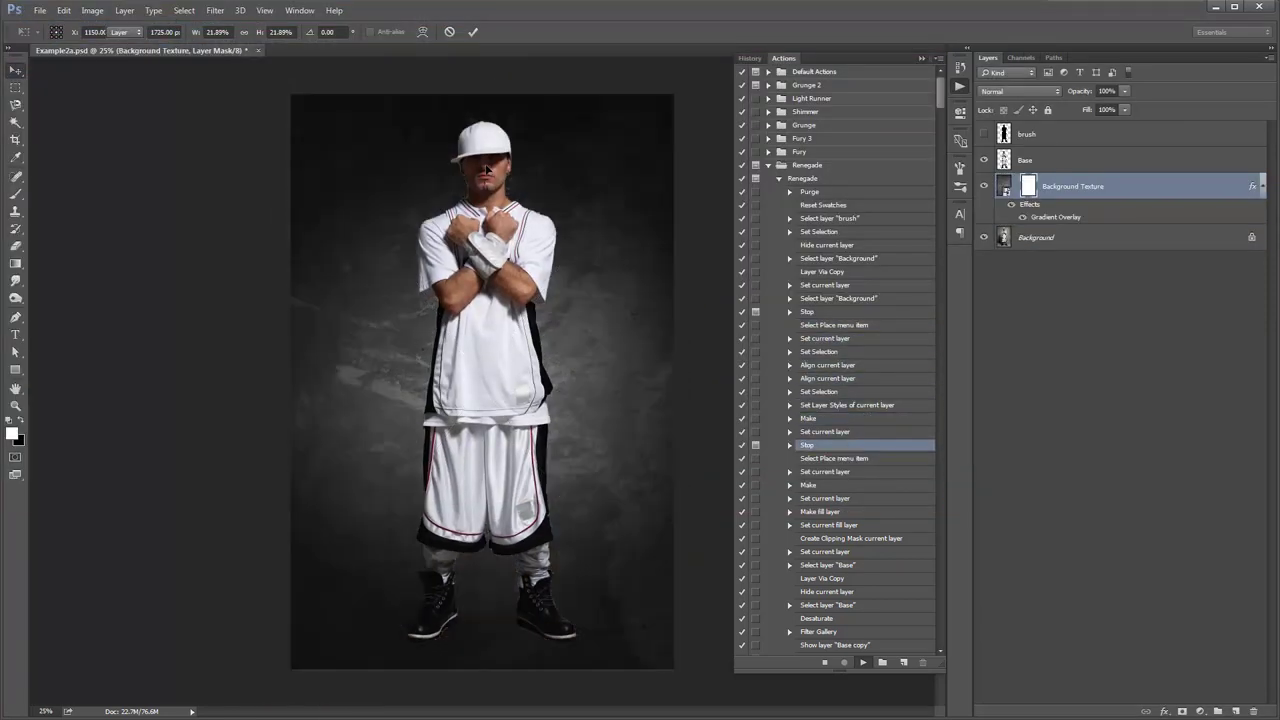
# Continue the action by placing 16.png from the Paint Textures folder, moved slightly up behind the man
pyautogui.click(441, 366)
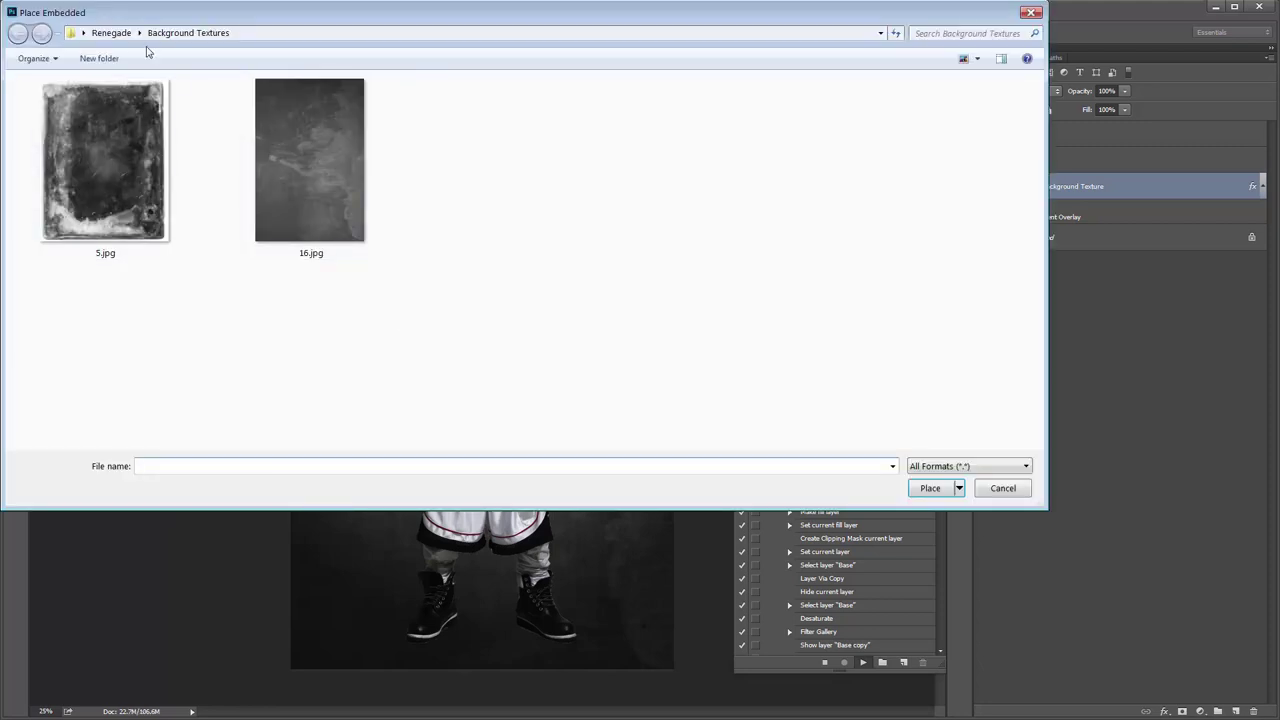
pyautogui.click(111, 33)
pyautogui.doubleClick(512, 180)
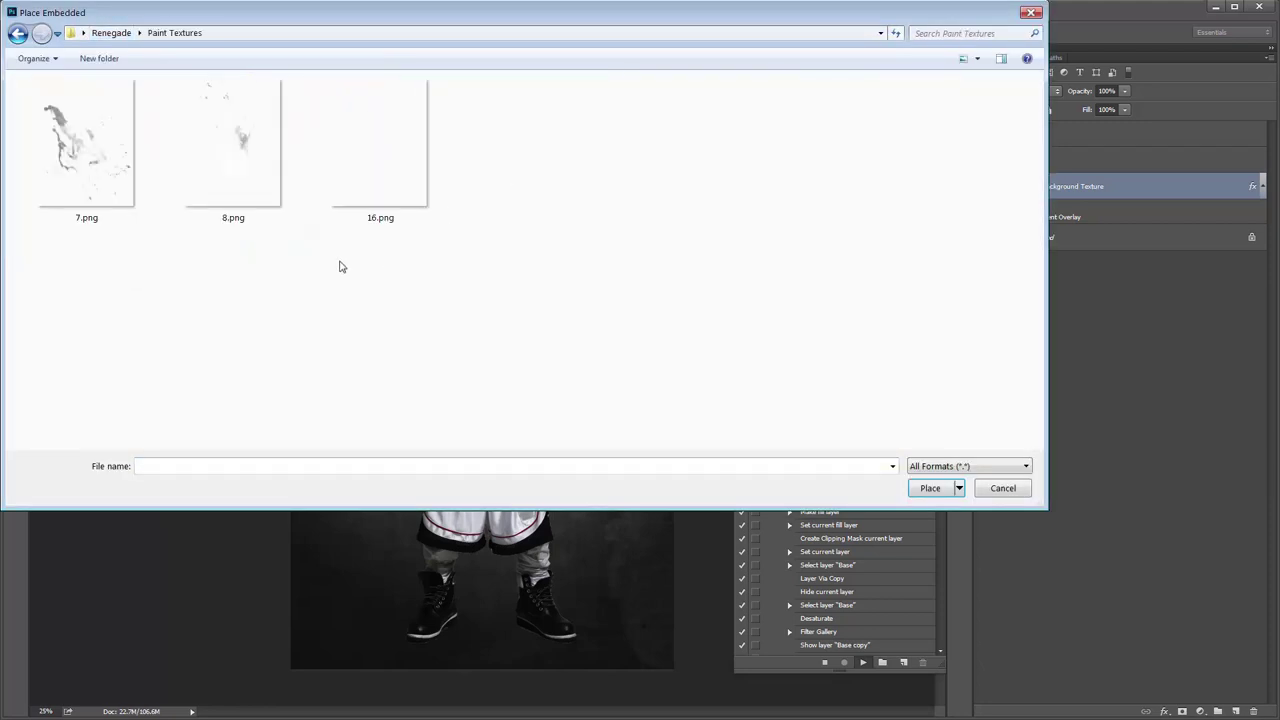
pyautogui.click(243, 205)
pyautogui.click(349, 224)
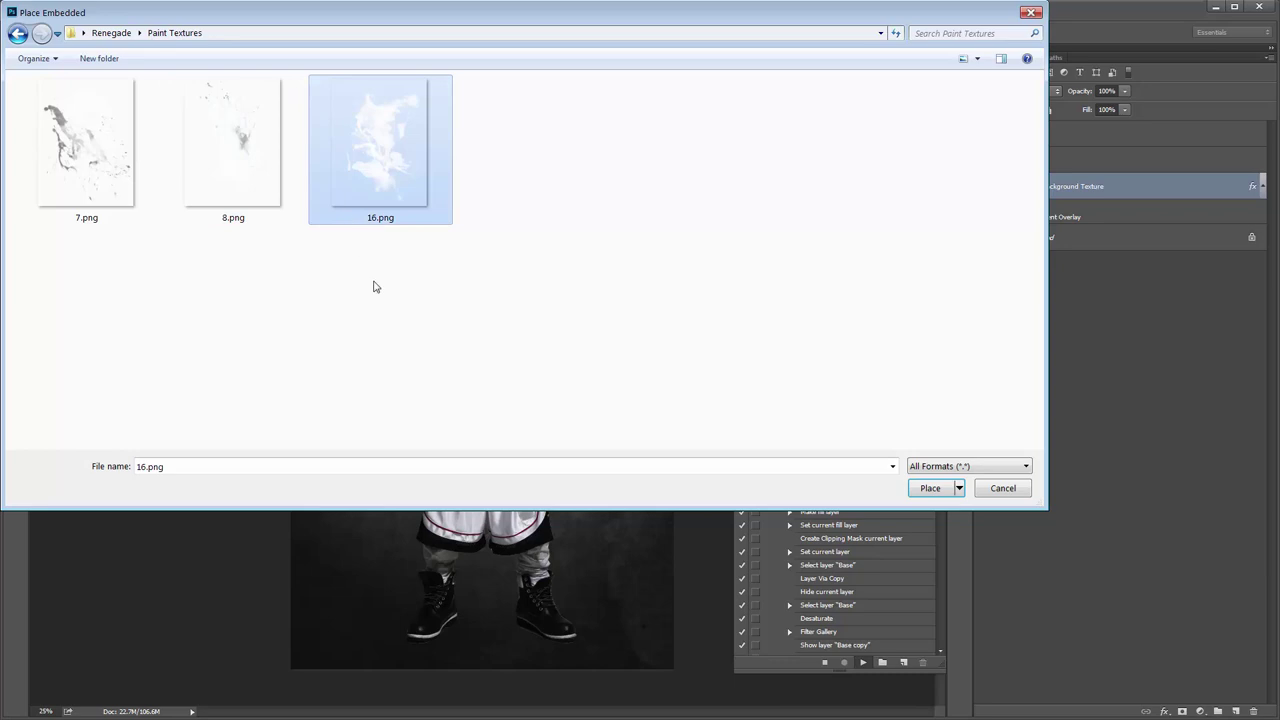
pyautogui.doubleClick(403, 199)
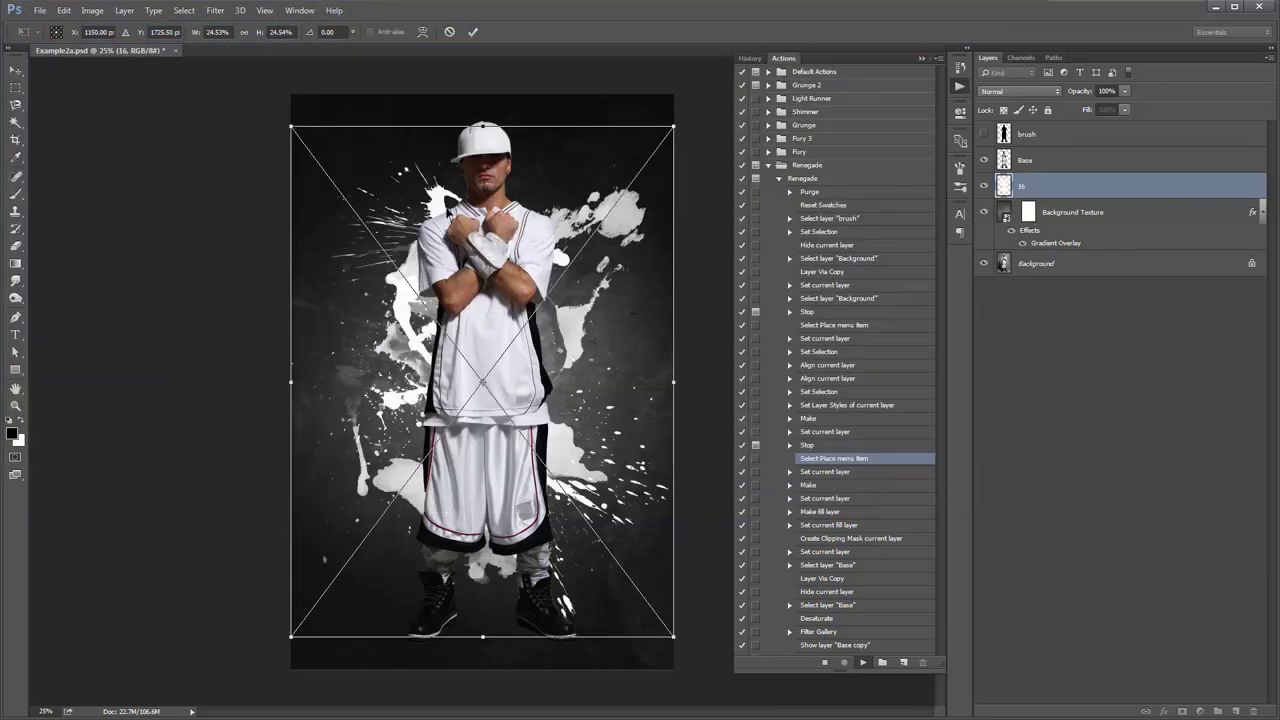
pyautogui.moveTo(450, 211); pyautogui.dragTo(450, 201)
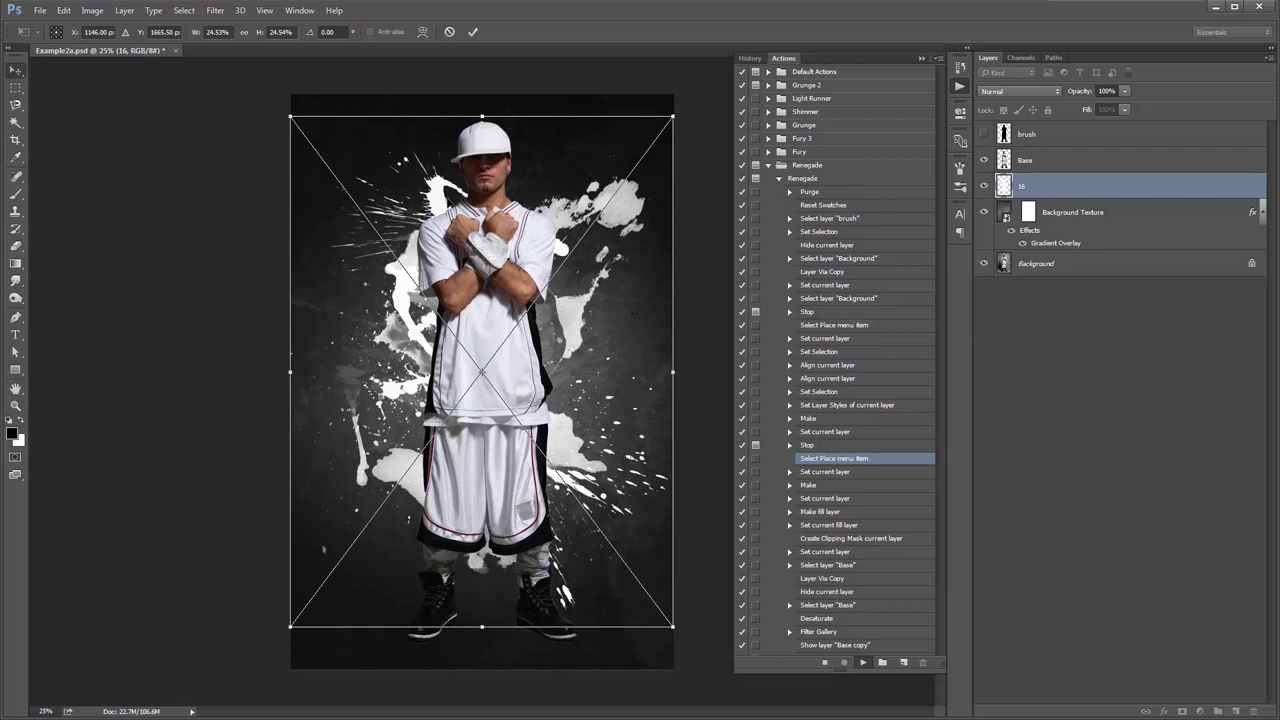
pyautogui.press('Return')
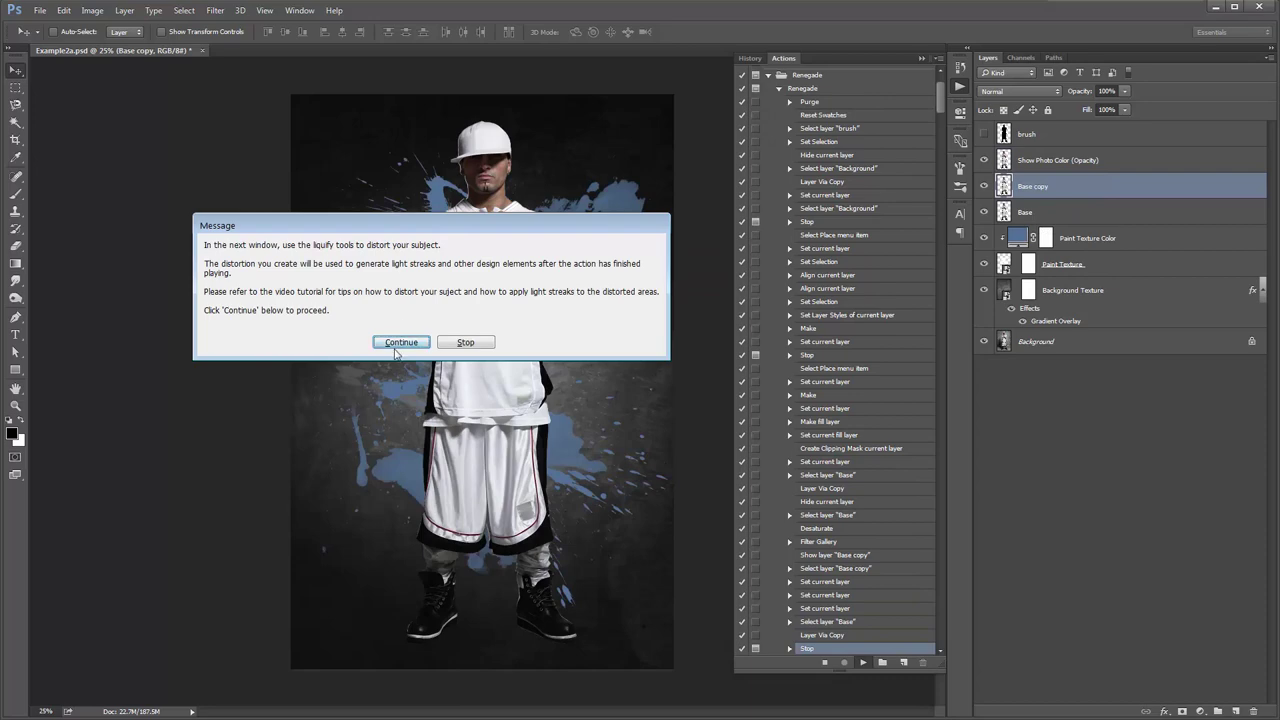
# Restore the undistorted figure in Liquify and warp both side edges of the man's shirt and shorts with a size 90 brush
pyautogui.click(400, 343)
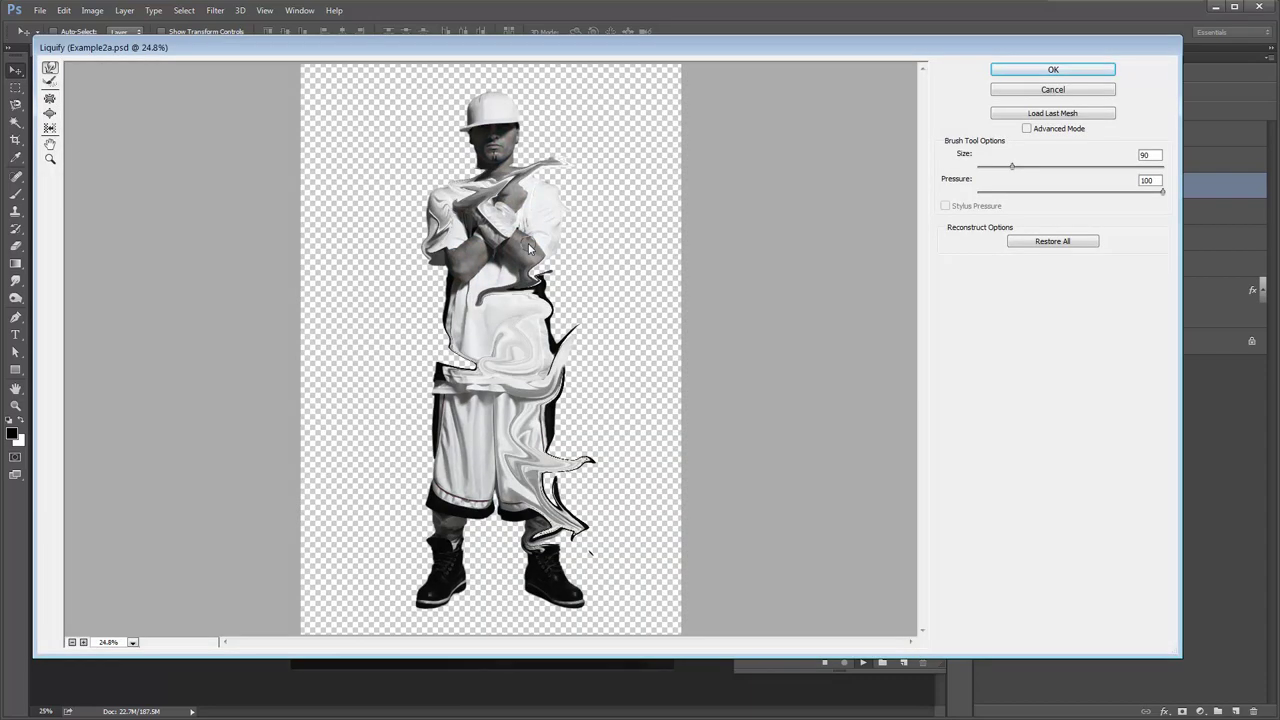
pyautogui.click(1050, 242)
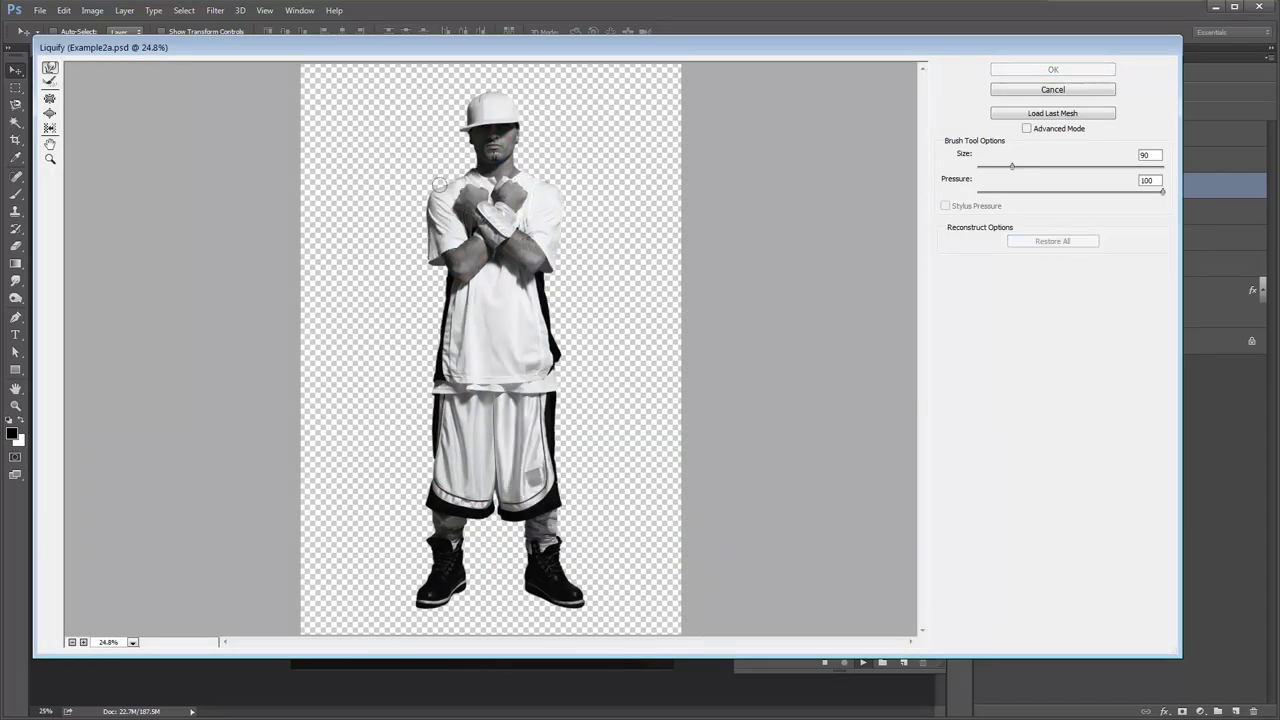
pyautogui.moveTo(438, 196)
pyautogui.mouseDown()
pyautogui.moveTo(419, 269)
pyautogui.moveTo(422, 301)
pyautogui.moveTo(444, 275)
pyautogui.moveTo(425, 410)
pyautogui.moveTo(443, 466)
pyautogui.moveTo(433, 385)
pyautogui.moveTo(458, 321)
pyautogui.moveTo(444, 268)
pyautogui.moveTo(412, 243)
pyautogui.mouseUp()
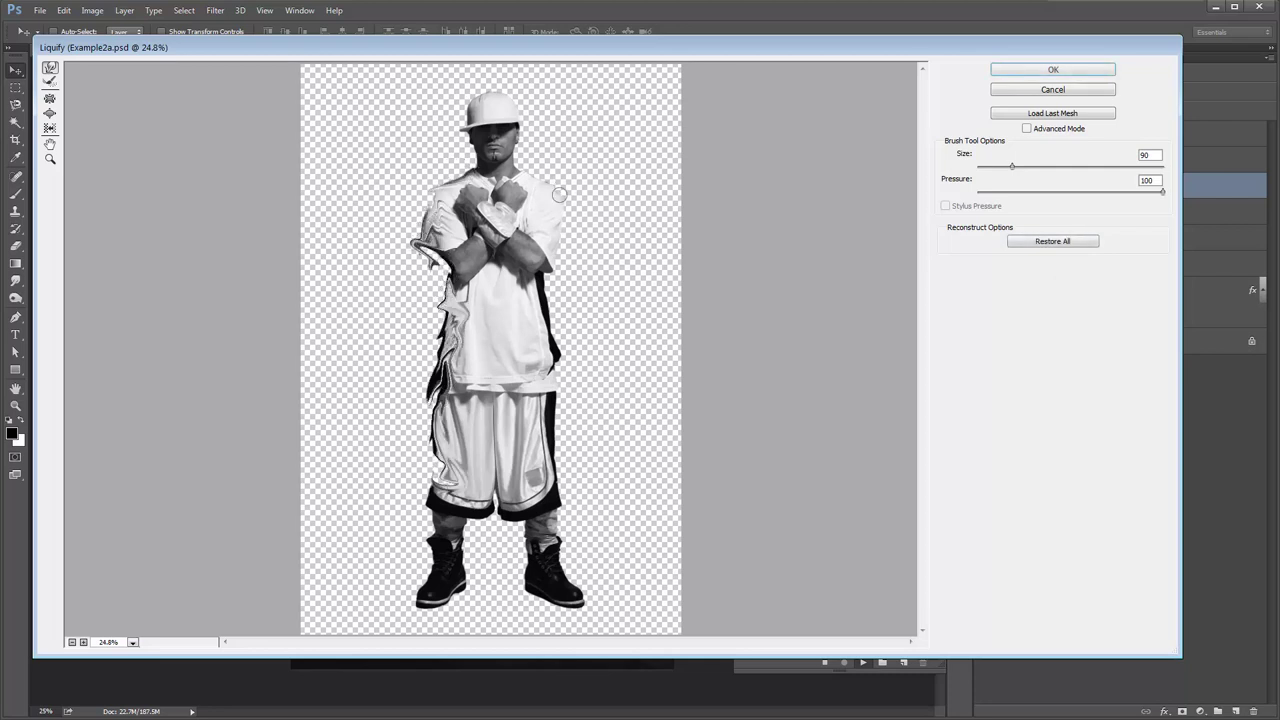
pyautogui.moveTo(560, 196)
pyautogui.mouseDown()
pyautogui.moveTo(557, 315)
pyautogui.moveTo(575, 378)
pyautogui.moveTo(549, 415)
pyautogui.moveTo(528, 385)
pyautogui.moveTo(597, 511)
pyautogui.moveTo(580, 512)
pyautogui.moveTo(525, 385)
pyautogui.moveTo(557, 345)
pyautogui.moveTo(529, 385)
pyautogui.moveTo(560, 378)
pyautogui.mouseUp()
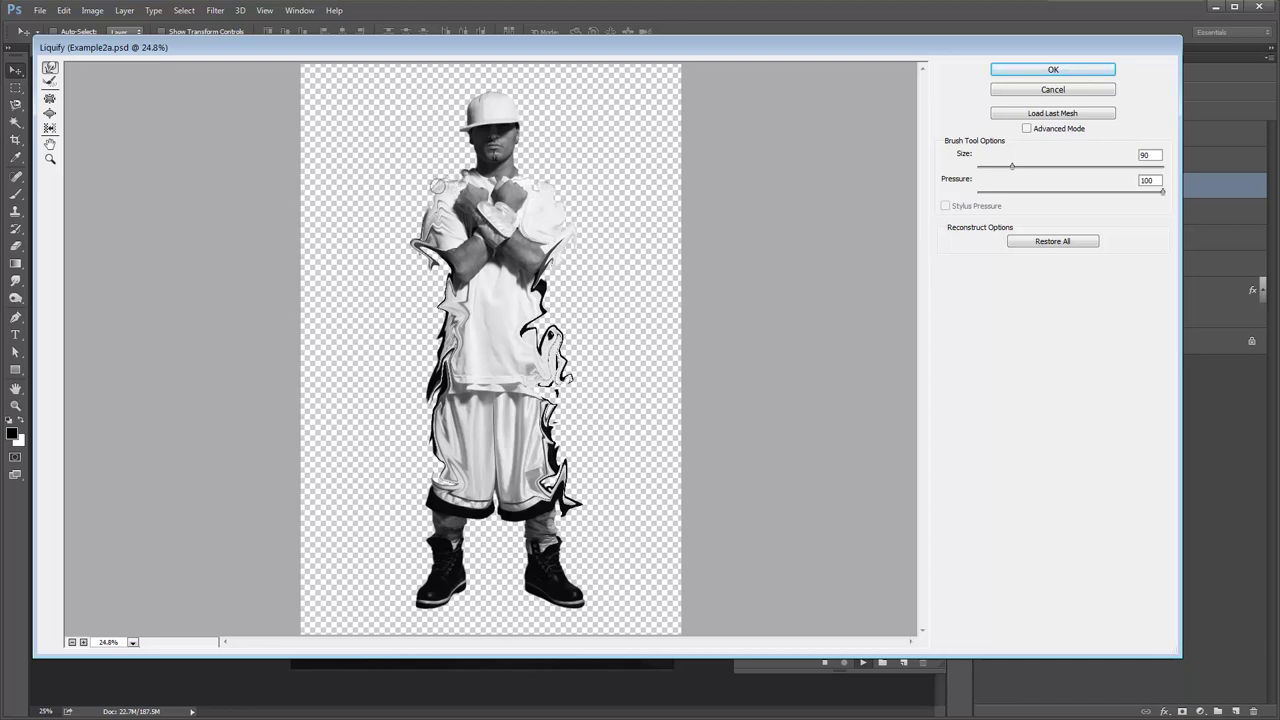
# Reconstruct the warped sleeve on the image's left side and reshape its edge with the Forward Warp tool
pyautogui.click(48, 84)
pyautogui.moveTo(418, 240)
pyautogui.mouseDown()
pyautogui.moveTo(426, 254)
pyautogui.moveTo(420, 204)
pyautogui.moveTo(462, 176)
pyautogui.moveTo(432, 196)
pyautogui.moveTo(430, 268)
pyautogui.moveTo(455, 262)
pyautogui.moveTo(405, 241)
pyautogui.moveTo(427, 206)
pyautogui.moveTo(440, 266)
pyautogui.moveTo(428, 222)
pyautogui.moveTo(446, 190)
pyautogui.mouseUp()
pyautogui.click(50, 67)
pyautogui.press('[')
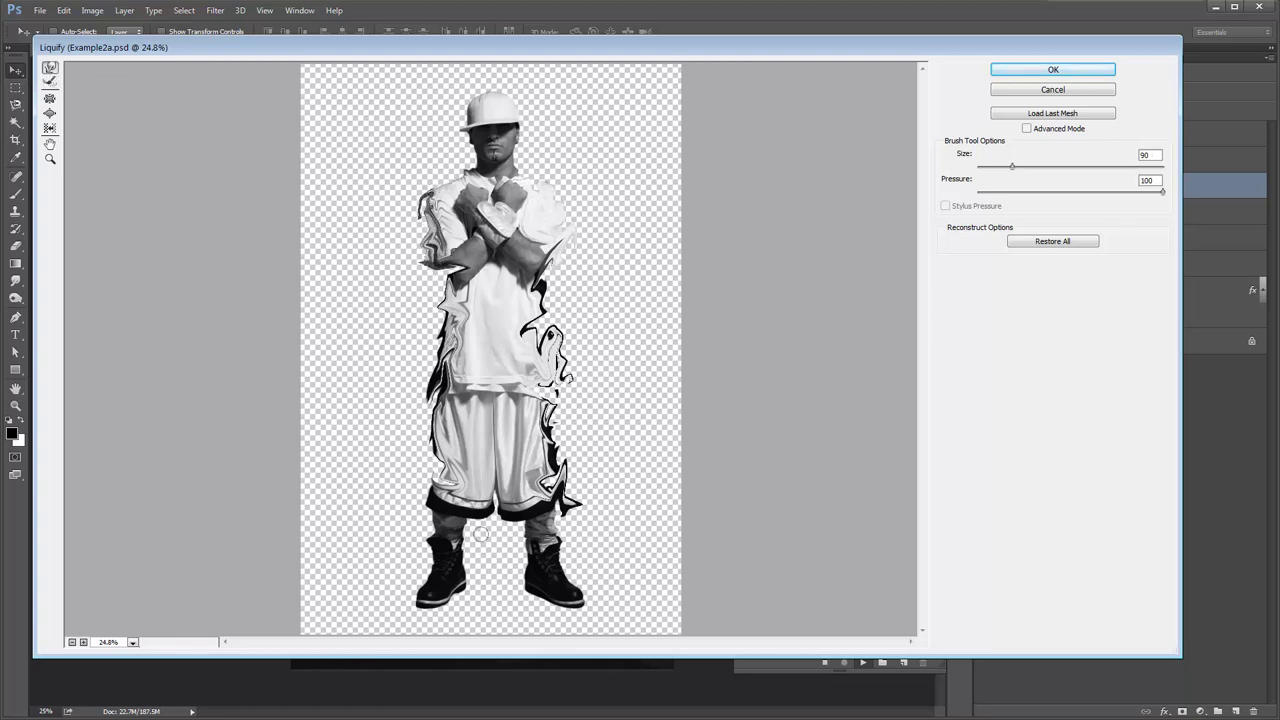
# Warp the boots, shorts hem, waistline and cap edge into streaks and apply the Liquify distortion so the action continues
pyautogui.moveTo(439, 534)
pyautogui.mouseDown()
pyautogui.moveTo(473, 588)
pyautogui.moveTo(400, 596)
pyautogui.moveTo(470, 587)
pyautogui.moveTo(424, 592)
pyautogui.moveTo(458, 568)
pyautogui.moveTo(470, 582)
pyautogui.moveTo(458, 570)
pyautogui.moveTo(420, 582)
pyautogui.moveTo(432, 596)
pyautogui.moveTo(415, 584)
pyautogui.mouseUp()
pyautogui.moveTo(583, 578)
pyautogui.mouseDown()
pyautogui.moveTo(535, 586)
pyautogui.moveTo(599, 614)
pyautogui.moveTo(540, 597)
pyautogui.moveTo(589, 593)
pyautogui.moveTo(595, 615)
pyautogui.moveTo(537, 596)
pyautogui.moveTo(560, 565)
pyautogui.mouseUp()
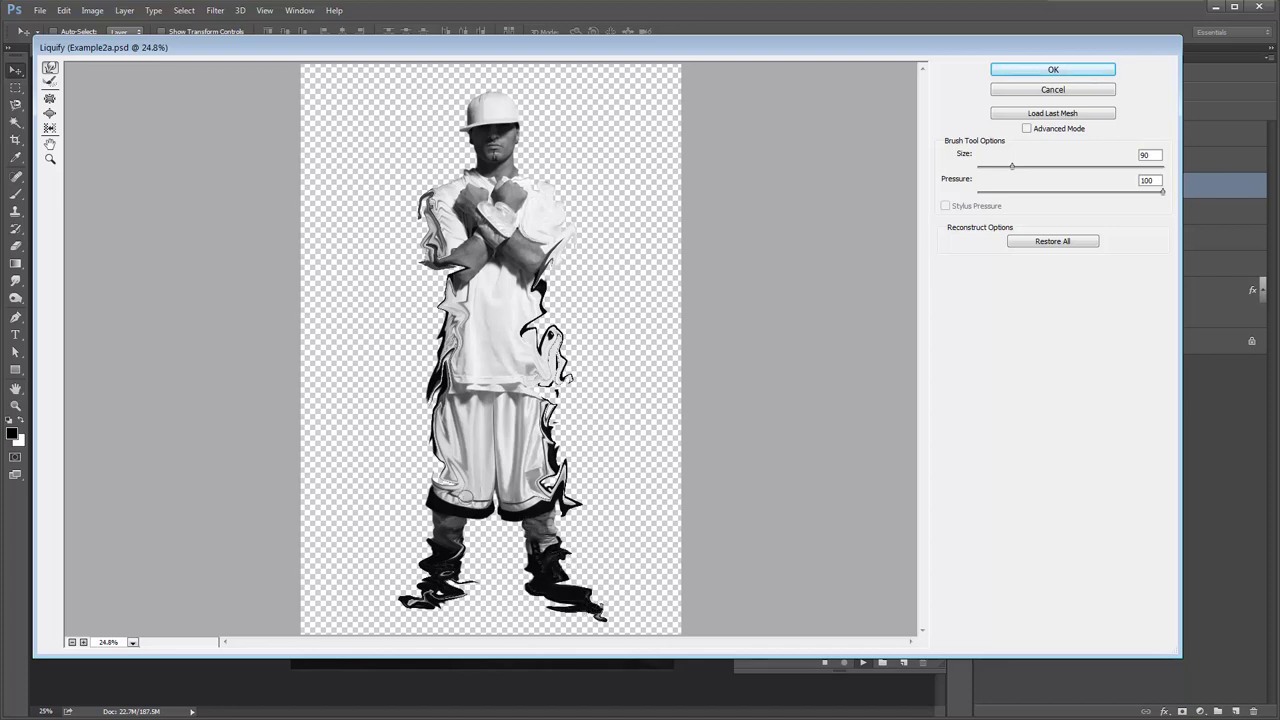
pyautogui.moveTo(480, 500)
pyautogui.mouseDown()
pyautogui.moveTo(505, 515)
pyautogui.moveTo(454, 512)
pyautogui.mouseUp()
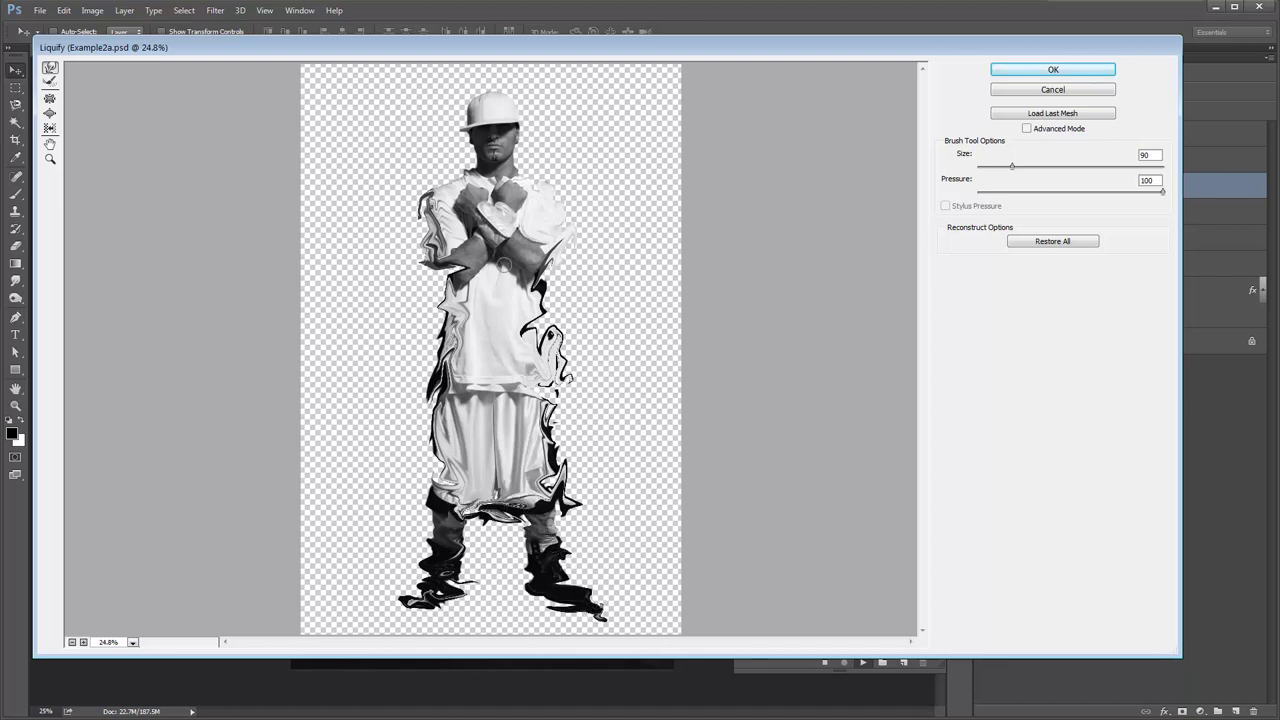
pyautogui.moveTo(540, 377)
pyautogui.mouseDown()
pyautogui.moveTo(520, 405)
pyautogui.moveTo(514, 468)
pyautogui.moveTo(447, 482)
pyautogui.moveTo(434, 405)
pyautogui.mouseUp()
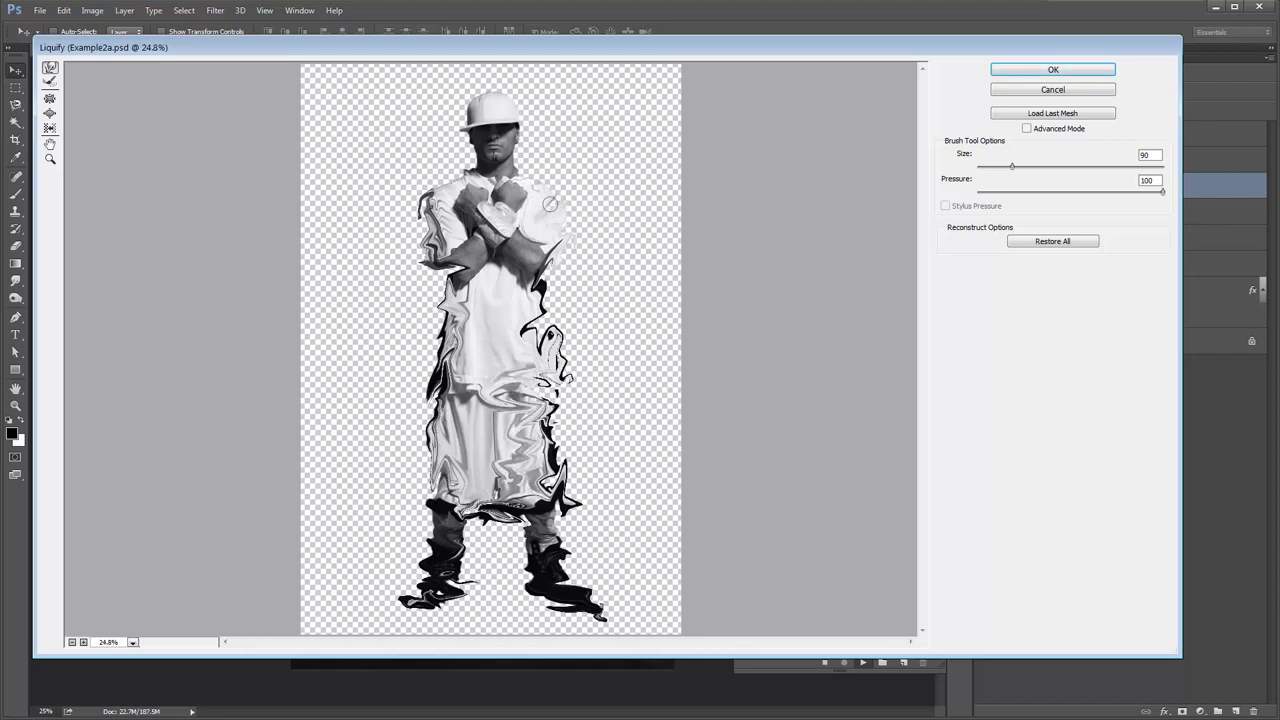
pyautogui.moveTo(513, 127)
pyautogui.mouseDown()
pyautogui.moveTo(483, 92)
pyautogui.moveTo(531, 101)
pyautogui.moveTo(509, 118)
pyautogui.moveTo(505, 102)
pyautogui.moveTo(533, 113)
pyautogui.moveTo(516, 108)
pyautogui.moveTo(524, 138)
pyautogui.mouseUp()
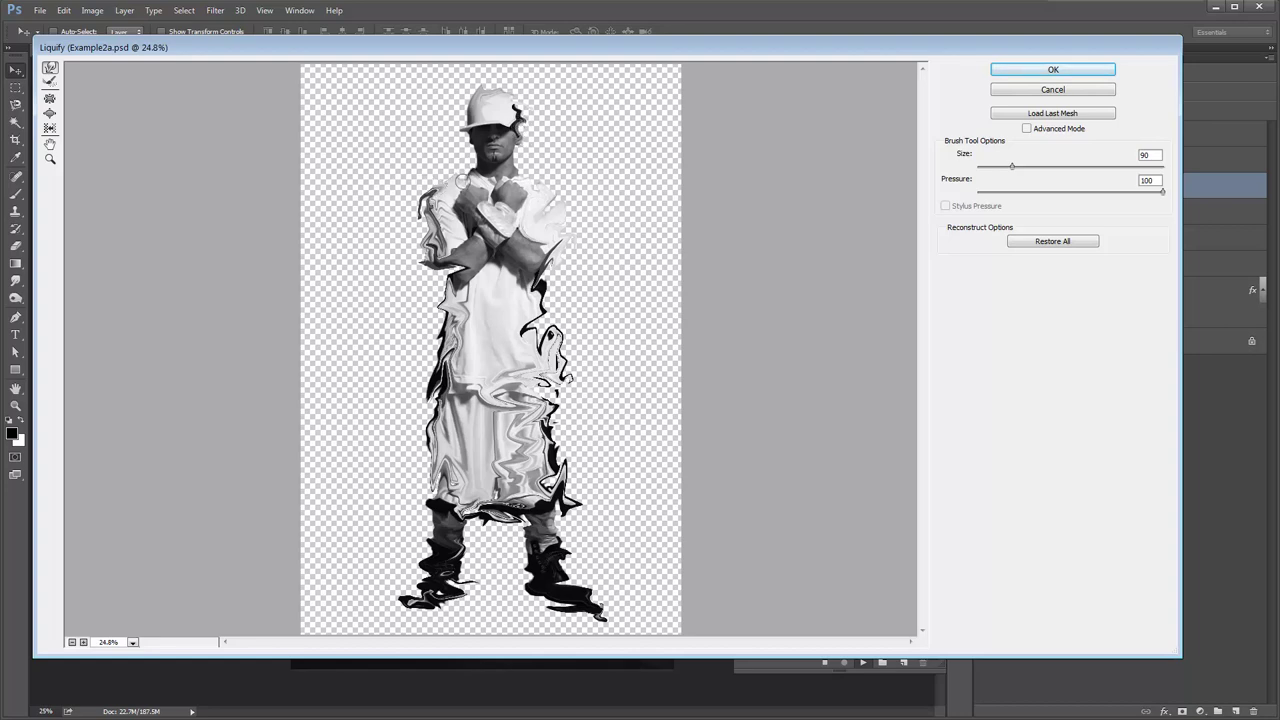
pyautogui.click(1054, 70)
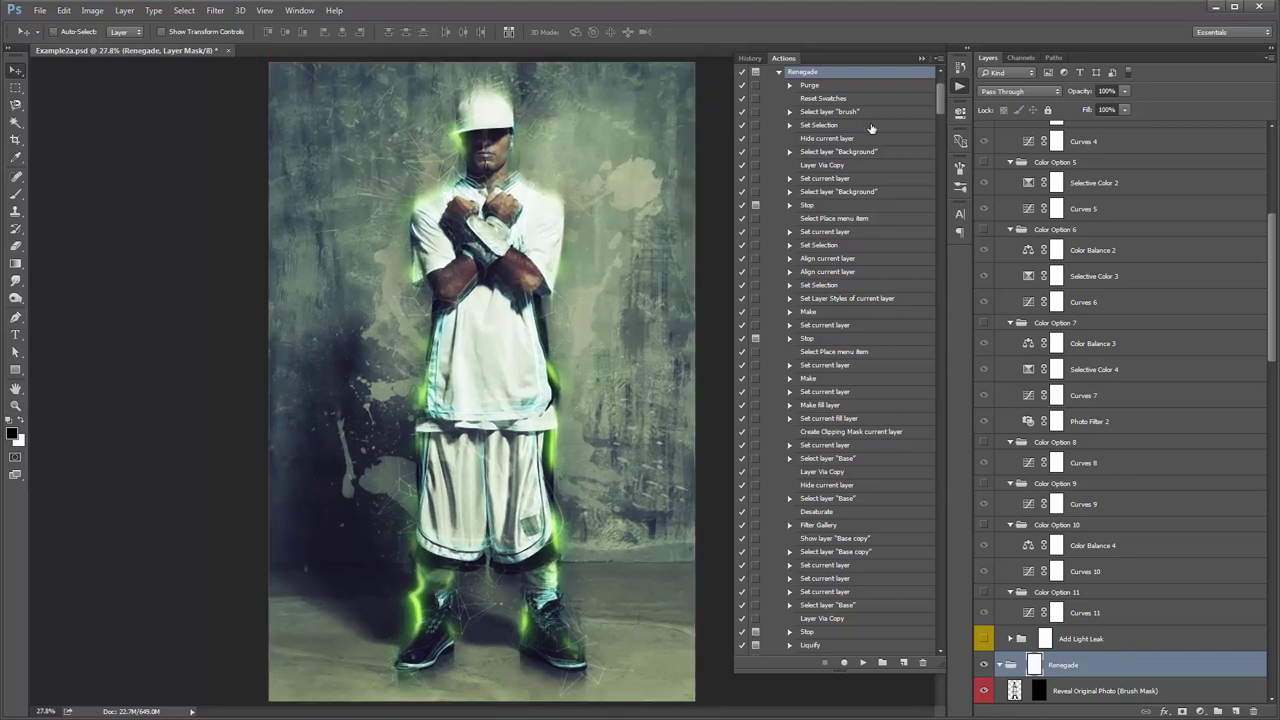
# Tidy the workspace by collapsing the actions list and all layer groups down to Adjustments and Renegade
pyautogui.click(921, 59)
pyautogui.scroll(-8, 1145, 306)
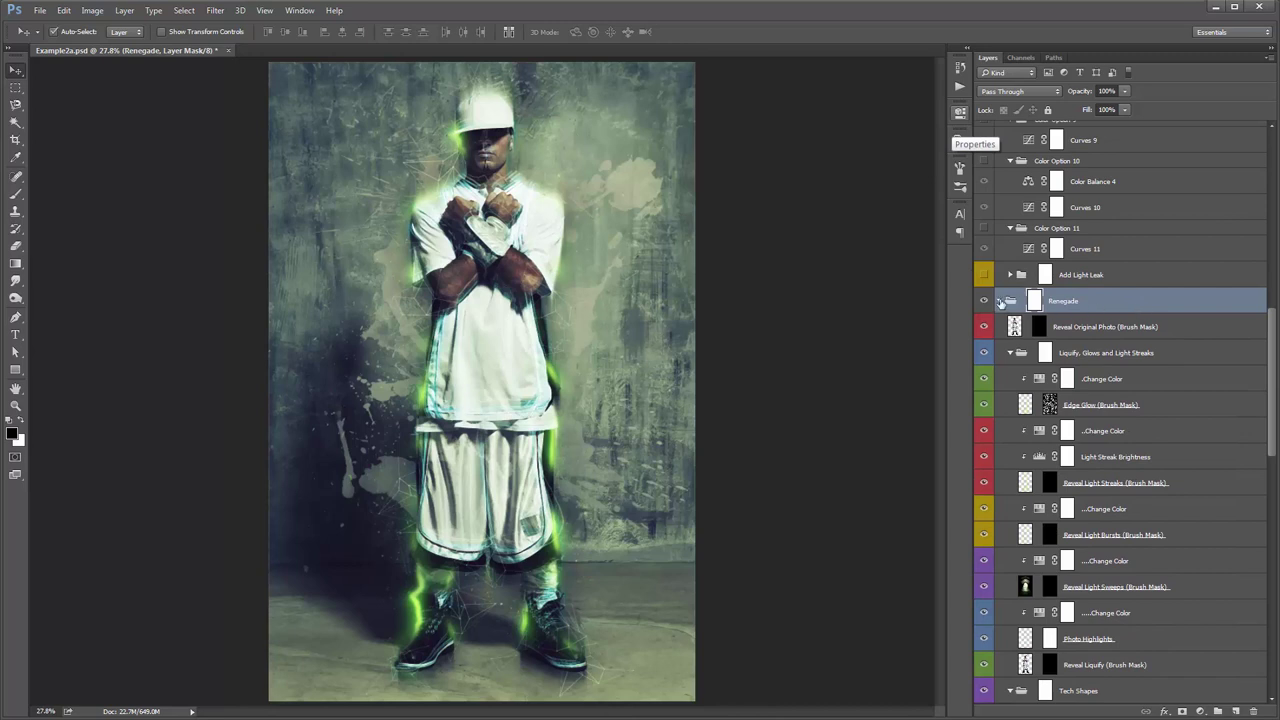
pyautogui.keyDown('ctrl'); pyautogui.click(1000, 302); pyautogui.keyUp('ctrl')
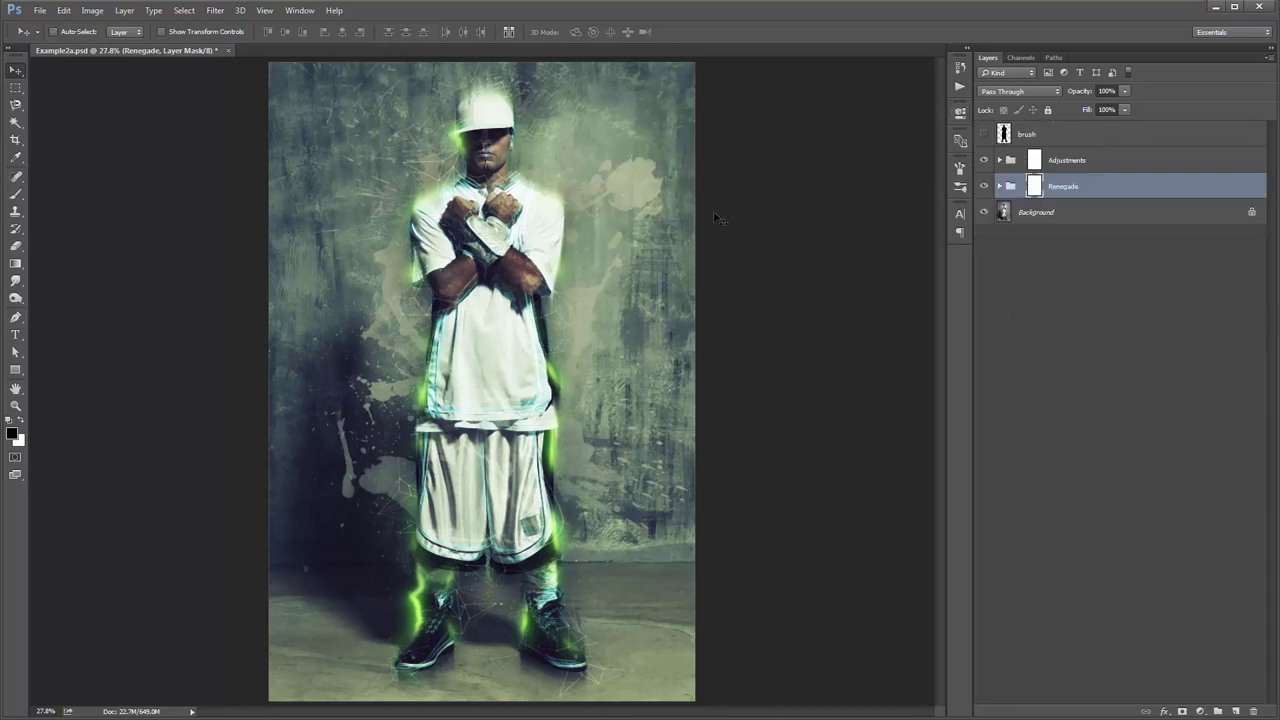
# Open Example2a.jpg from the Renegade folder as a finished reference and return to Example2a.psd
pyautogui.hotkey('ctrl', 'o')
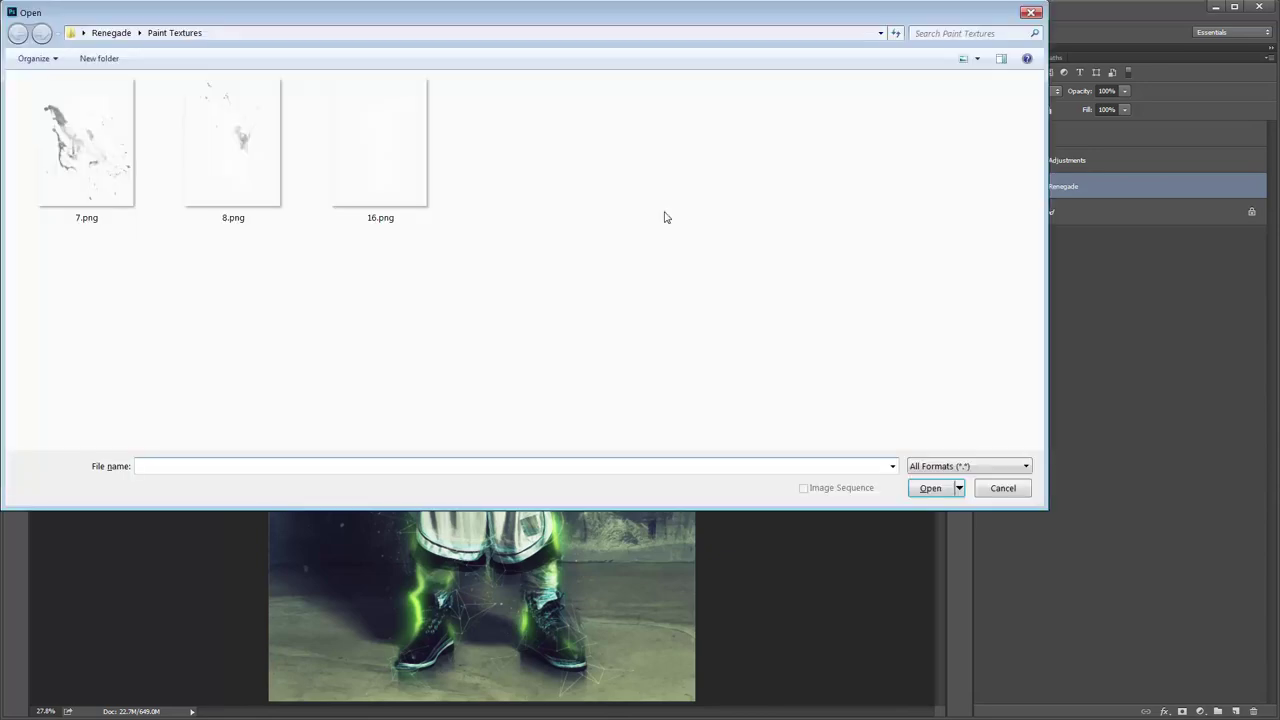
pyautogui.click(112, 35)
pyautogui.doubleClick(775, 330)
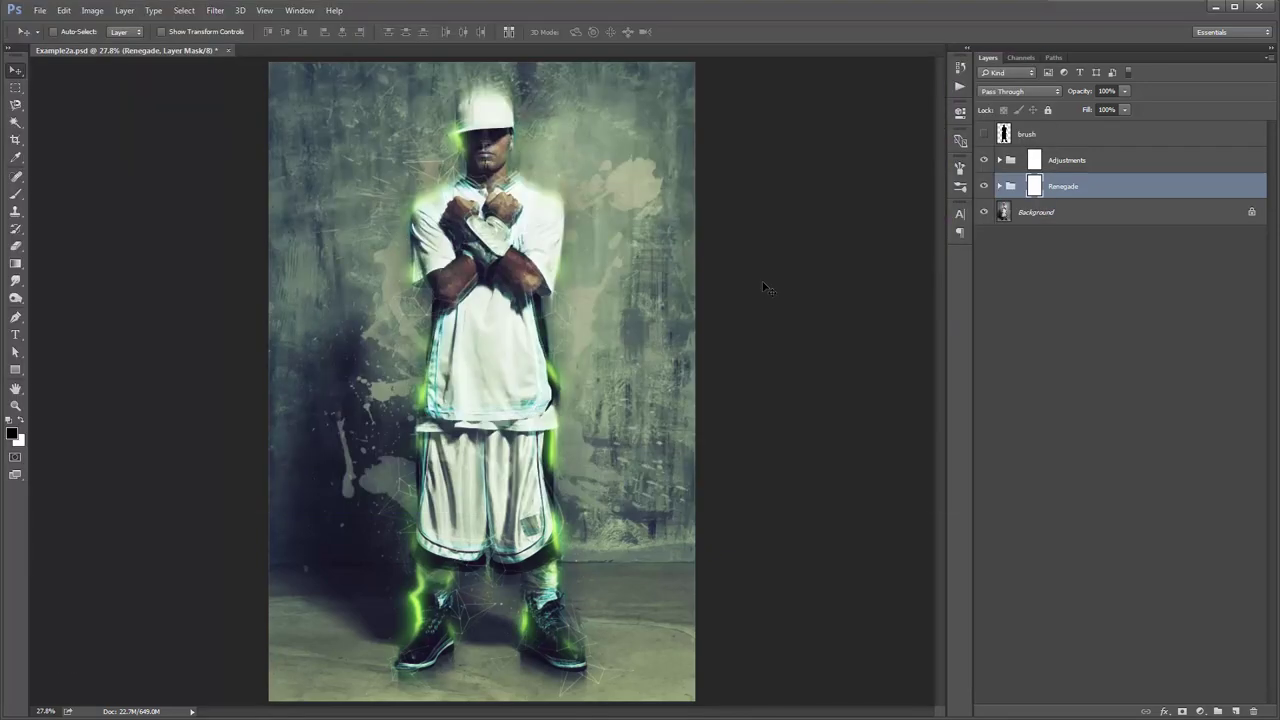
pyautogui.hotkey('ctrl', '0')
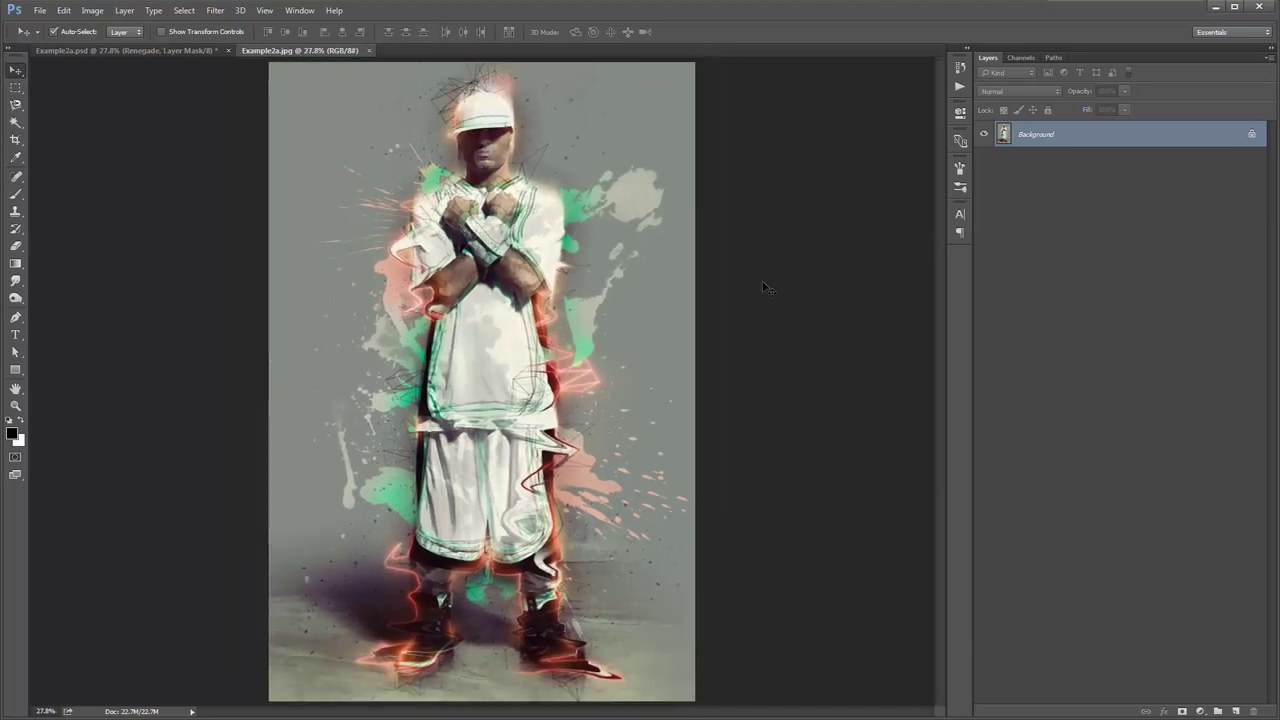
pyautogui.click(151, 49)
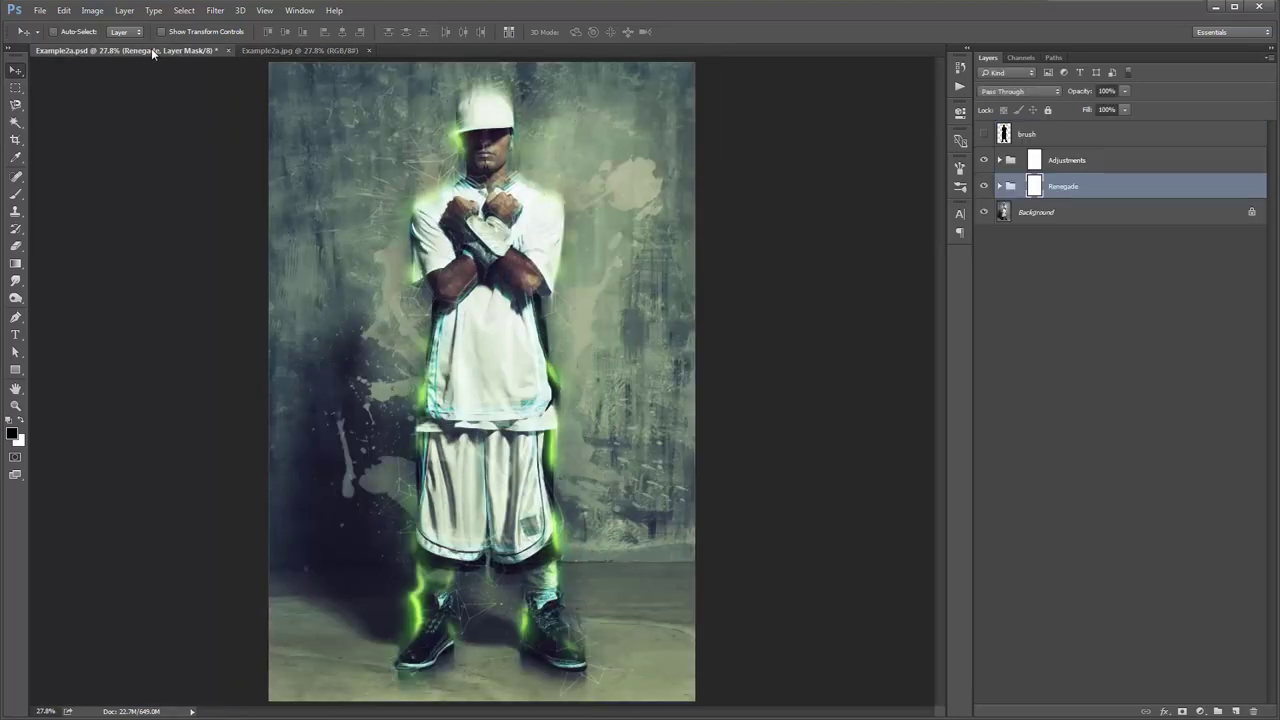
# Hide Background Texture_ in favor of Use Single Color Background inside the Renegade group, and compare the look with Example2a.jpg
pyautogui.click(999, 186)
pyautogui.click(984, 446)
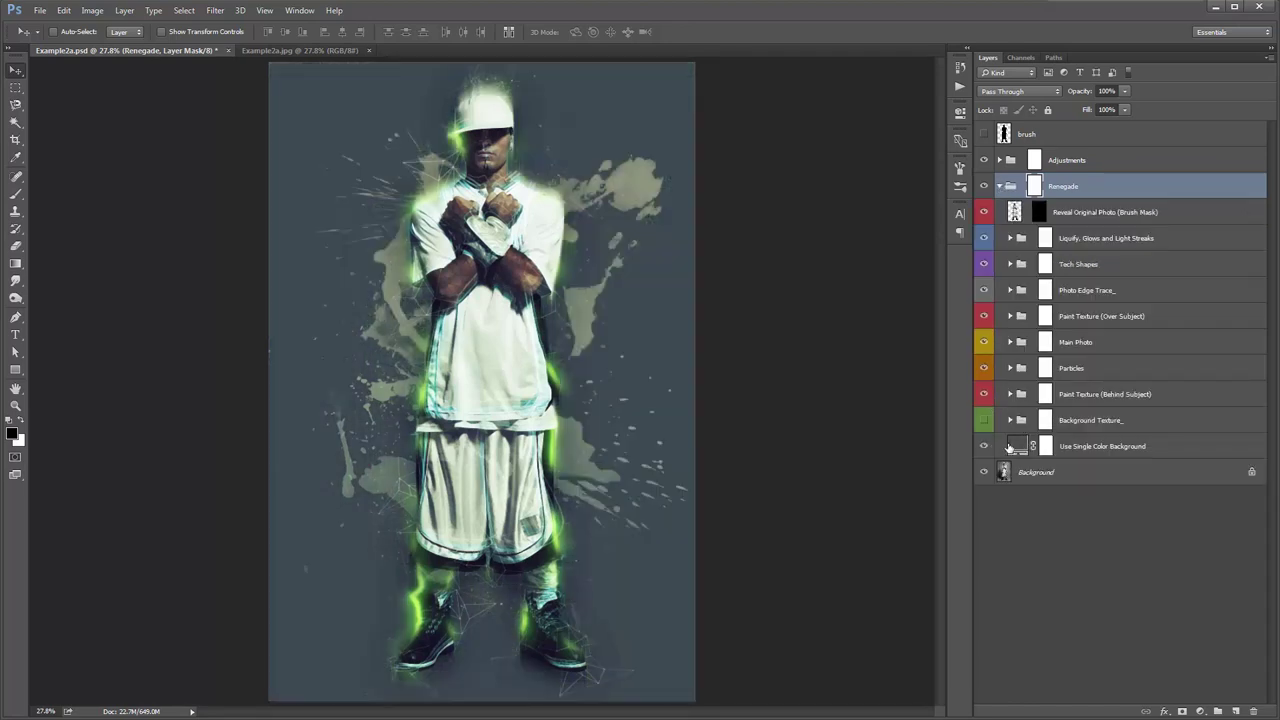
pyautogui.click(298, 50)
pyautogui.click(177, 48)
# Set the Use Single Color Background fill to grey 7d7d7d and compare the result with Example2a.jpg
pyautogui.doubleClick(1013, 446)
pyautogui.click(672, 200)
pyautogui.moveTo(674, 195); pyautogui.dragTo(652, 183)
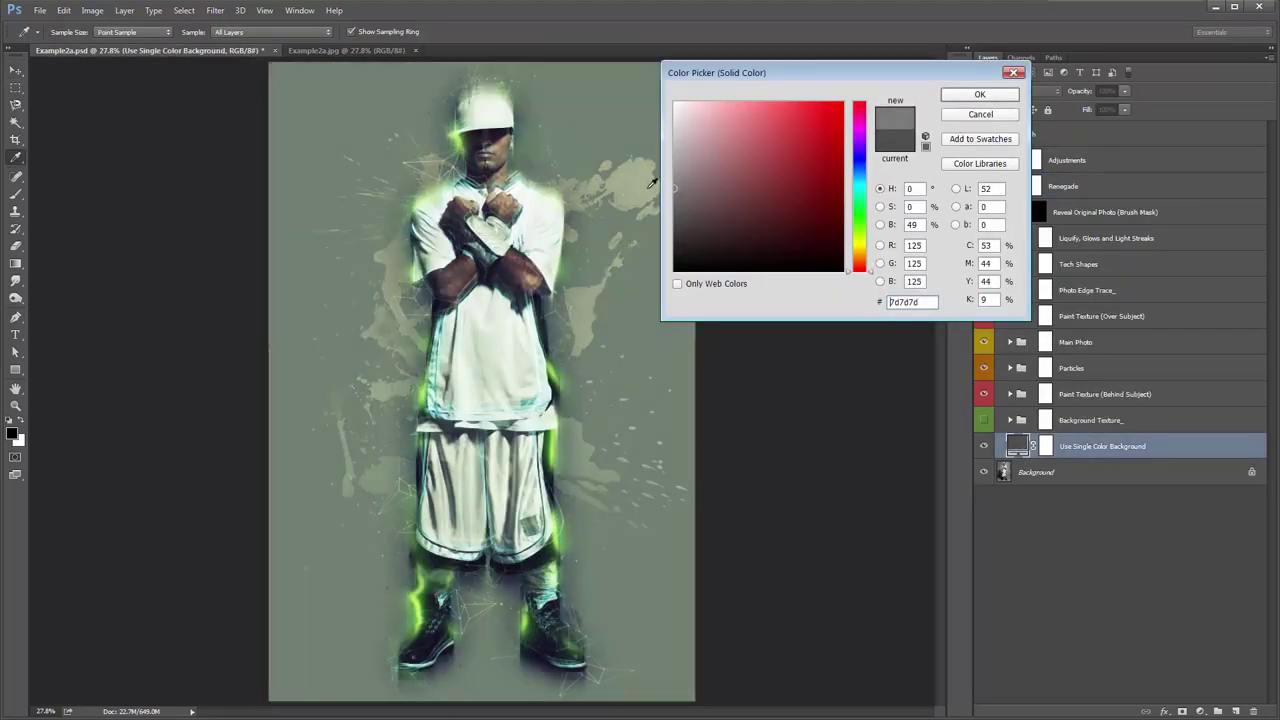
pyautogui.click(980, 94)
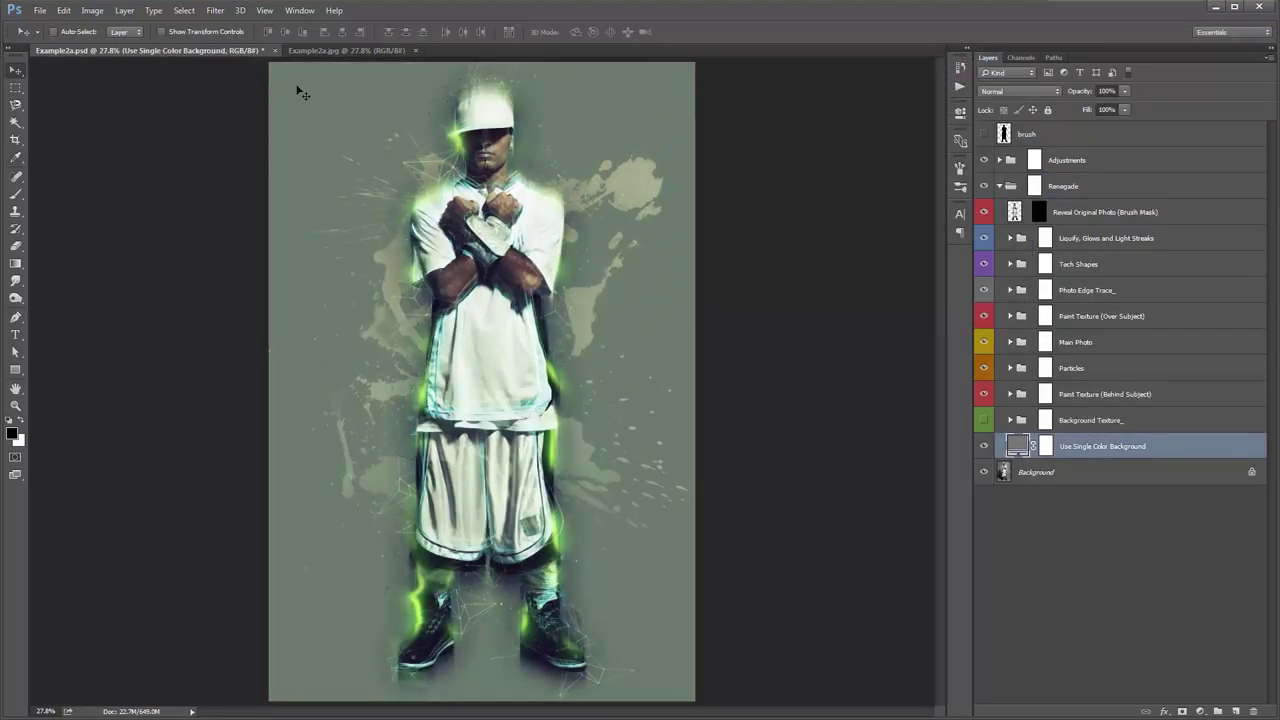
pyautogui.click(331, 51)
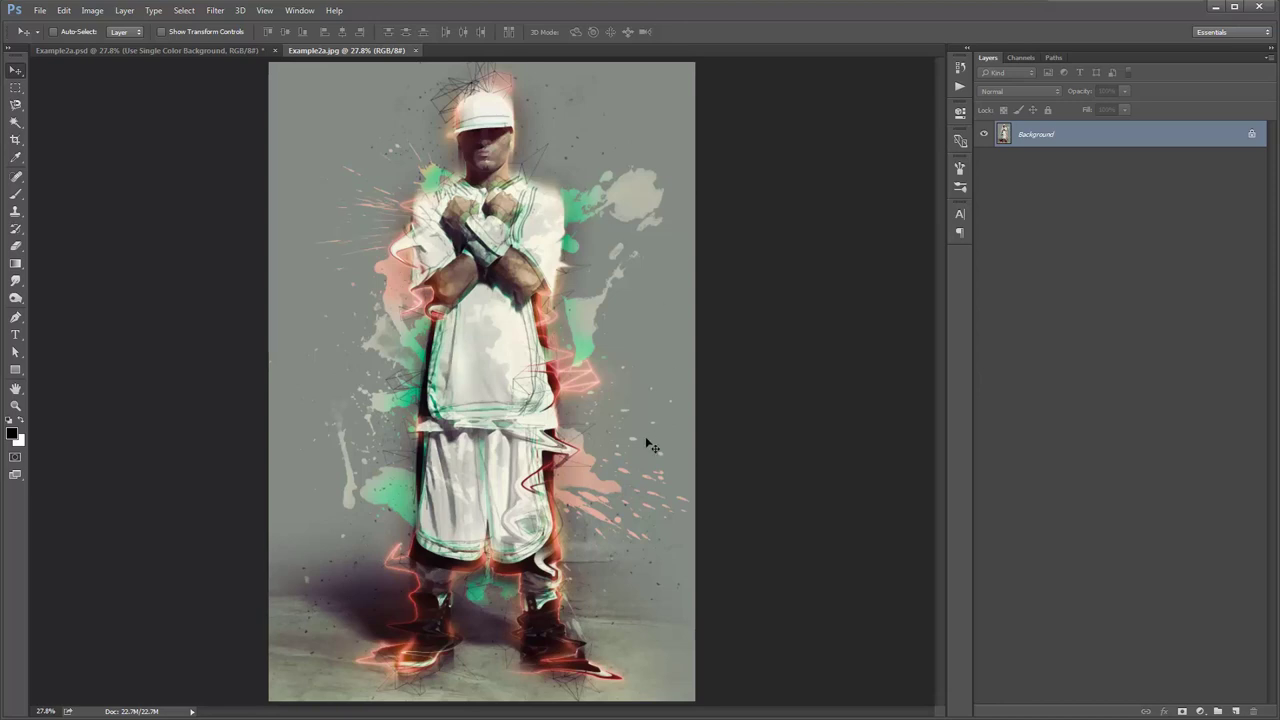
pyautogui.click(160, 50)
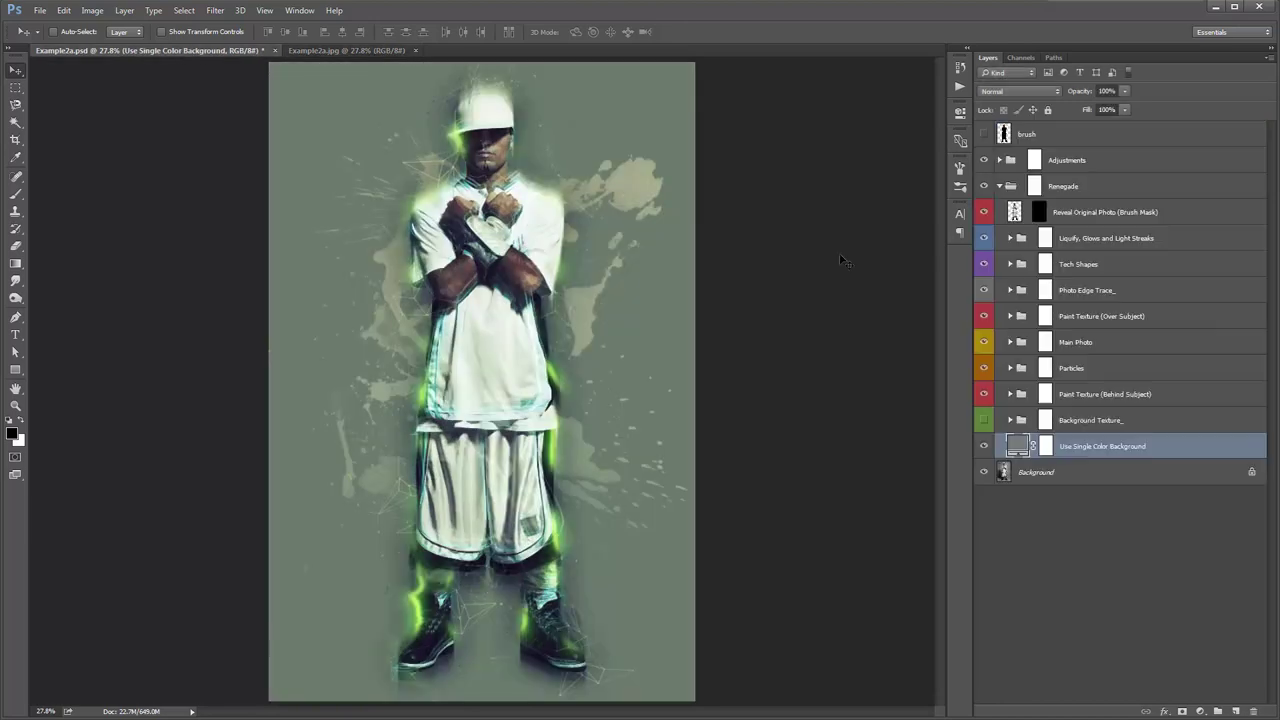
# Paint black around the feet on the Use Single Color Background mask with a soft 1100 px brush, and check the layer on and off
pyautogui.click(1045, 450)
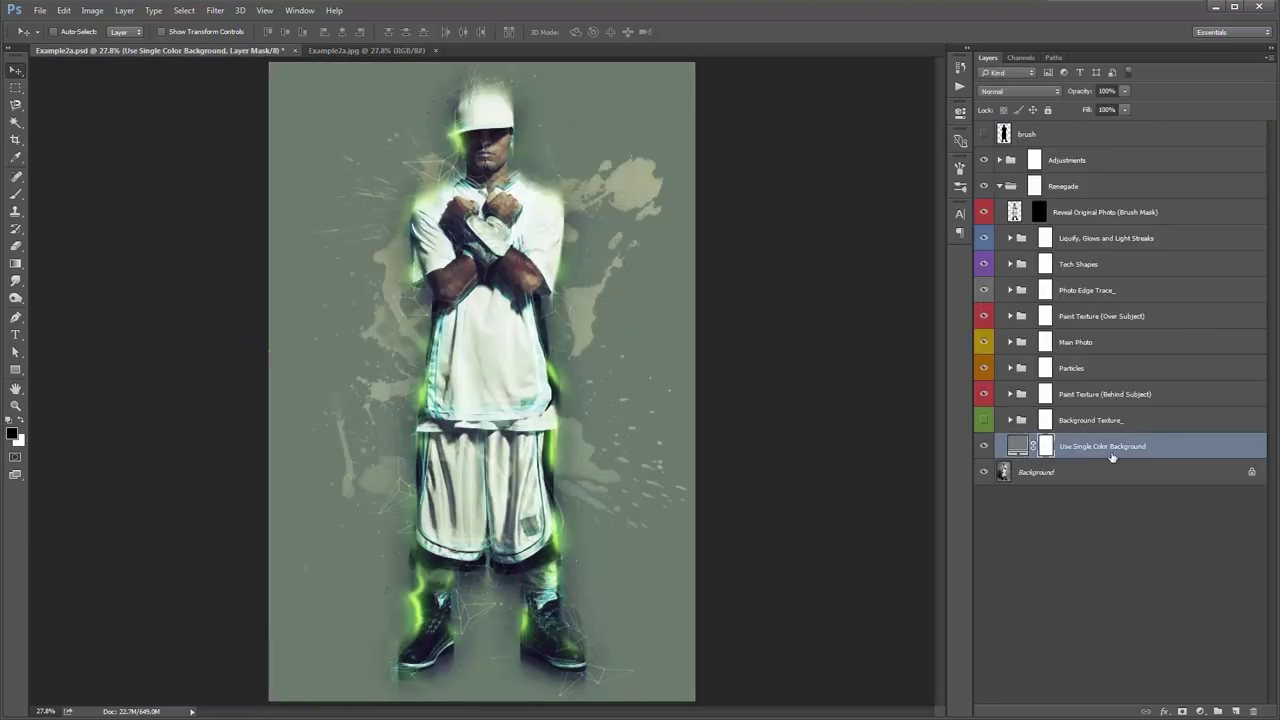
pyautogui.press('b')
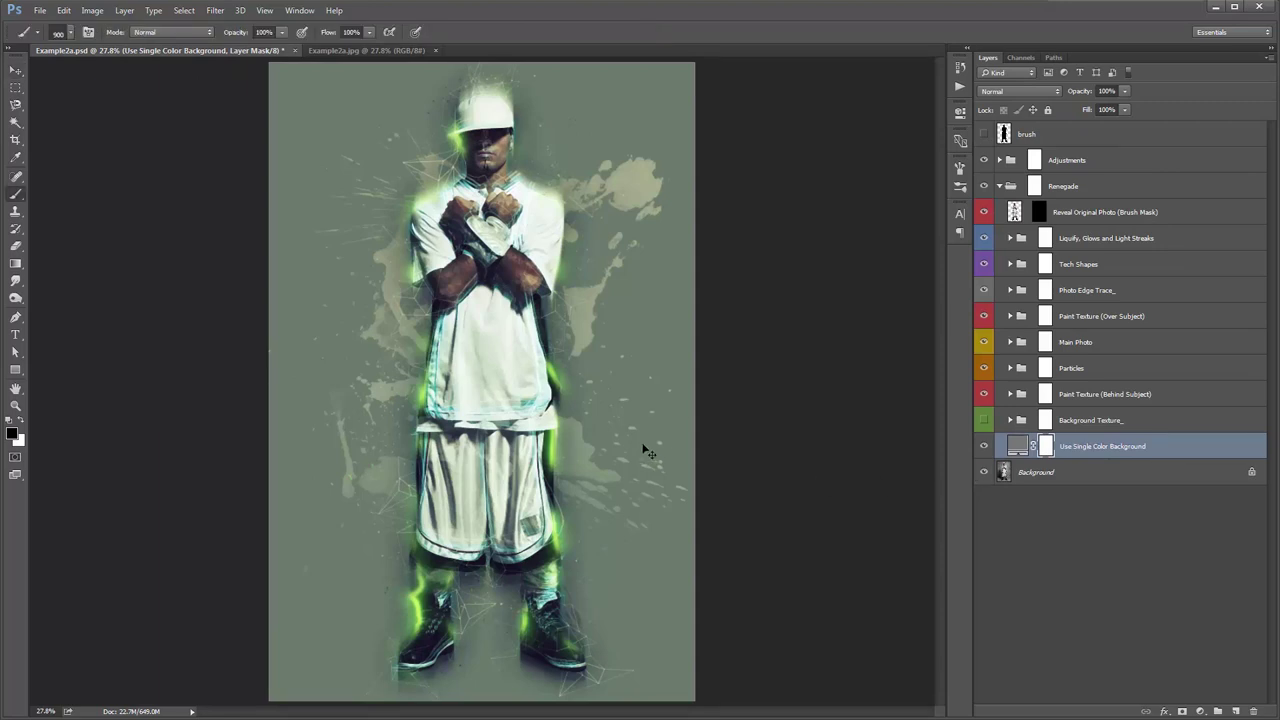
pyautogui.rightClick(649, 451)
pyautogui.doubleClick(591, 552)
pyautogui.press(']')
pyautogui.press(']')
pyautogui.moveTo(551, 651); pyautogui.dragTo(529, 634)
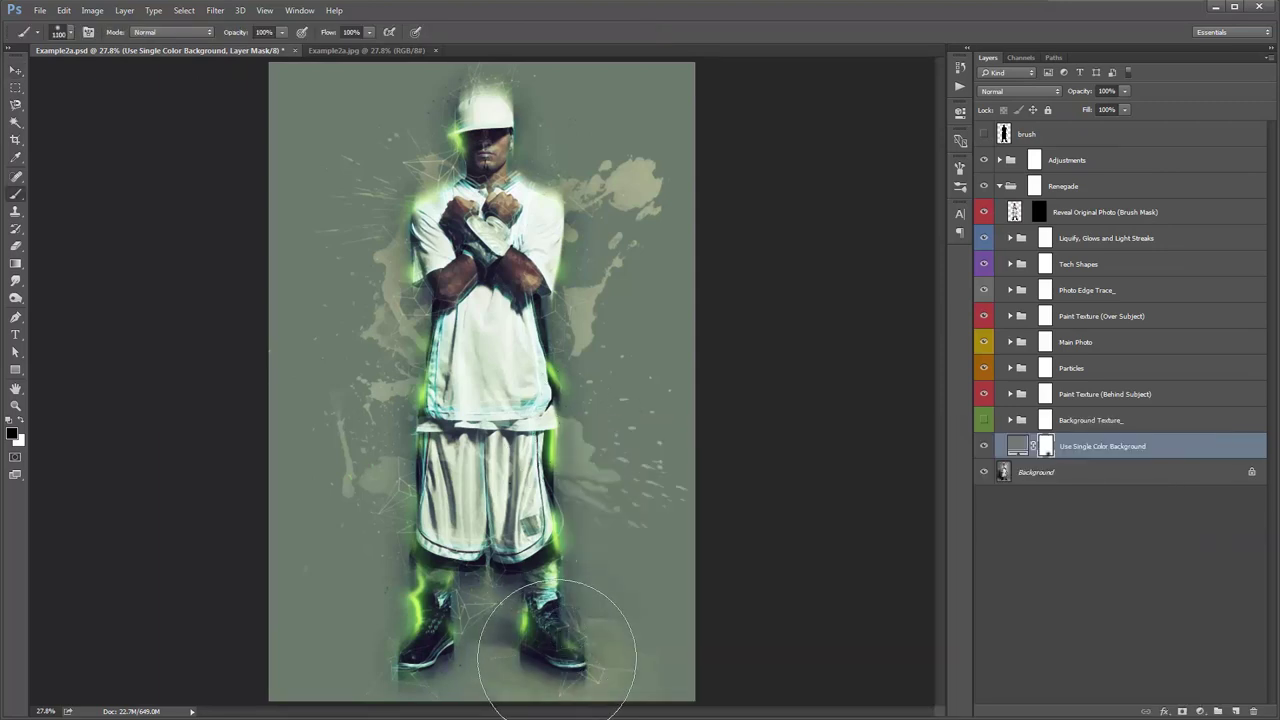
pyautogui.moveTo(614, 623); pyautogui.dragTo(640, 670)
pyautogui.moveTo(431, 648); pyautogui.dragTo(377, 628)
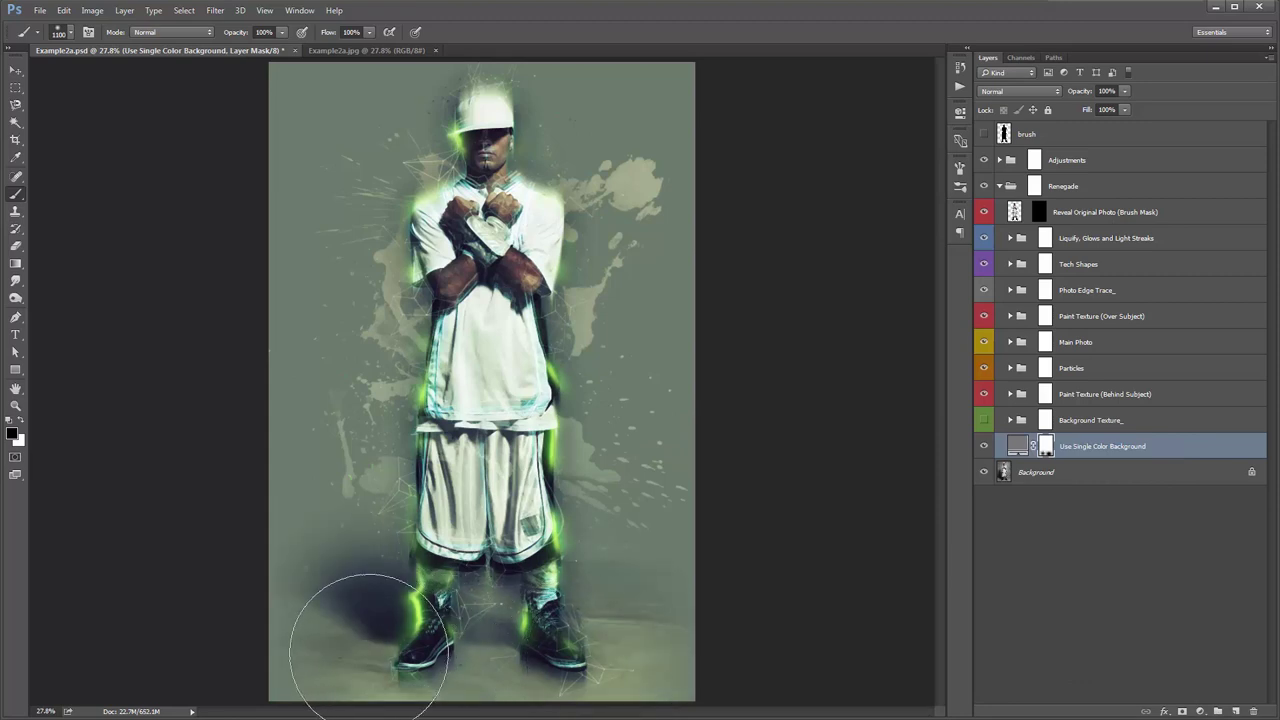
pyautogui.click(984, 446)
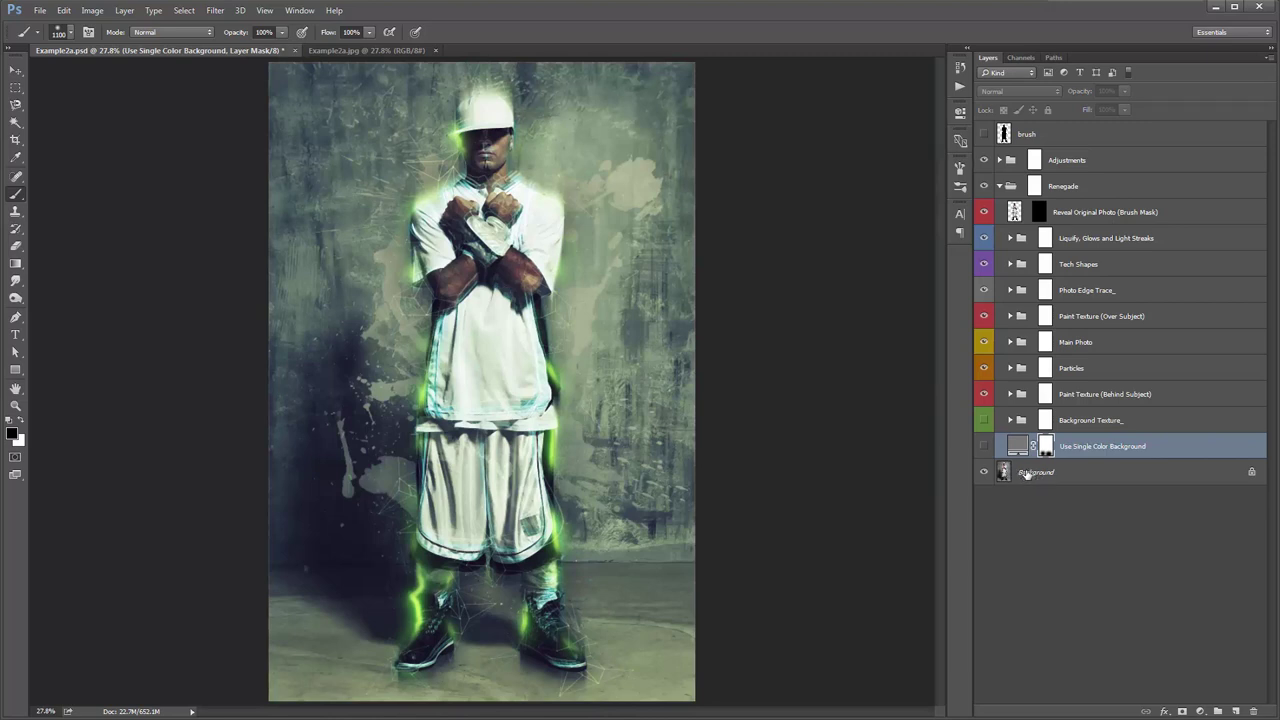
pyautogui.click(984, 446)
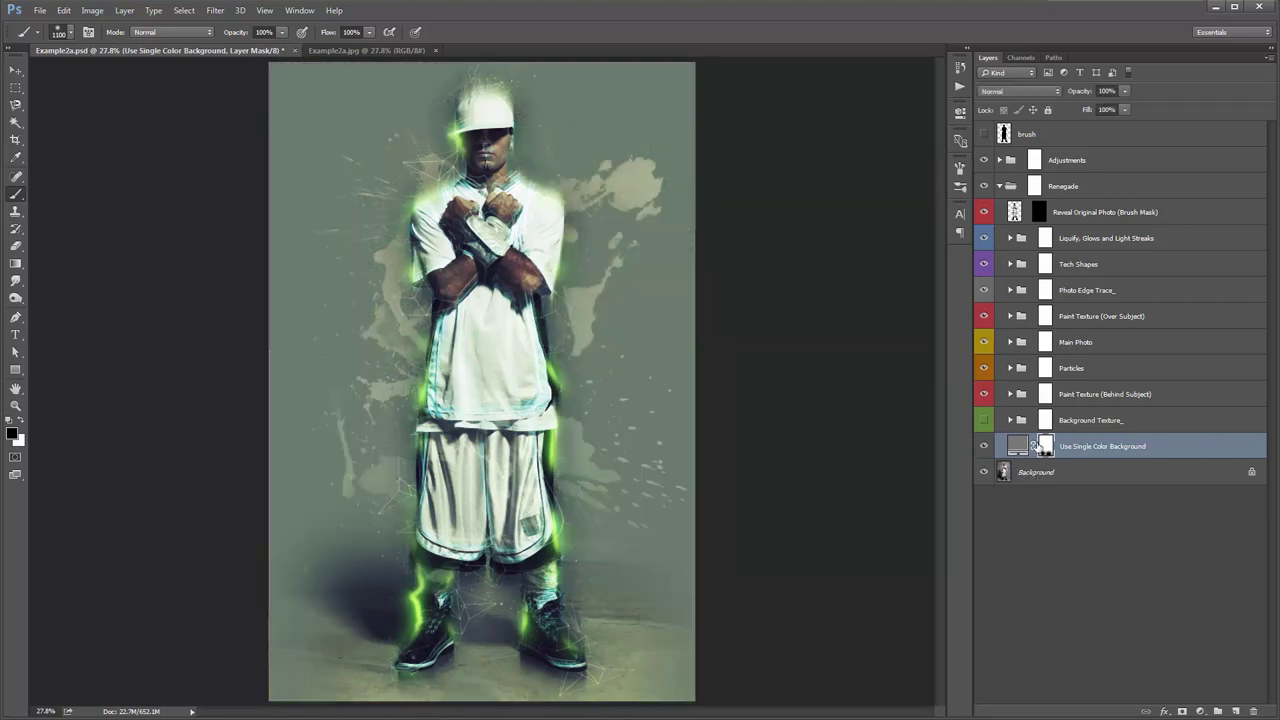
pyautogui.doubleClick(1017, 447)
pyautogui.write('ff0000')
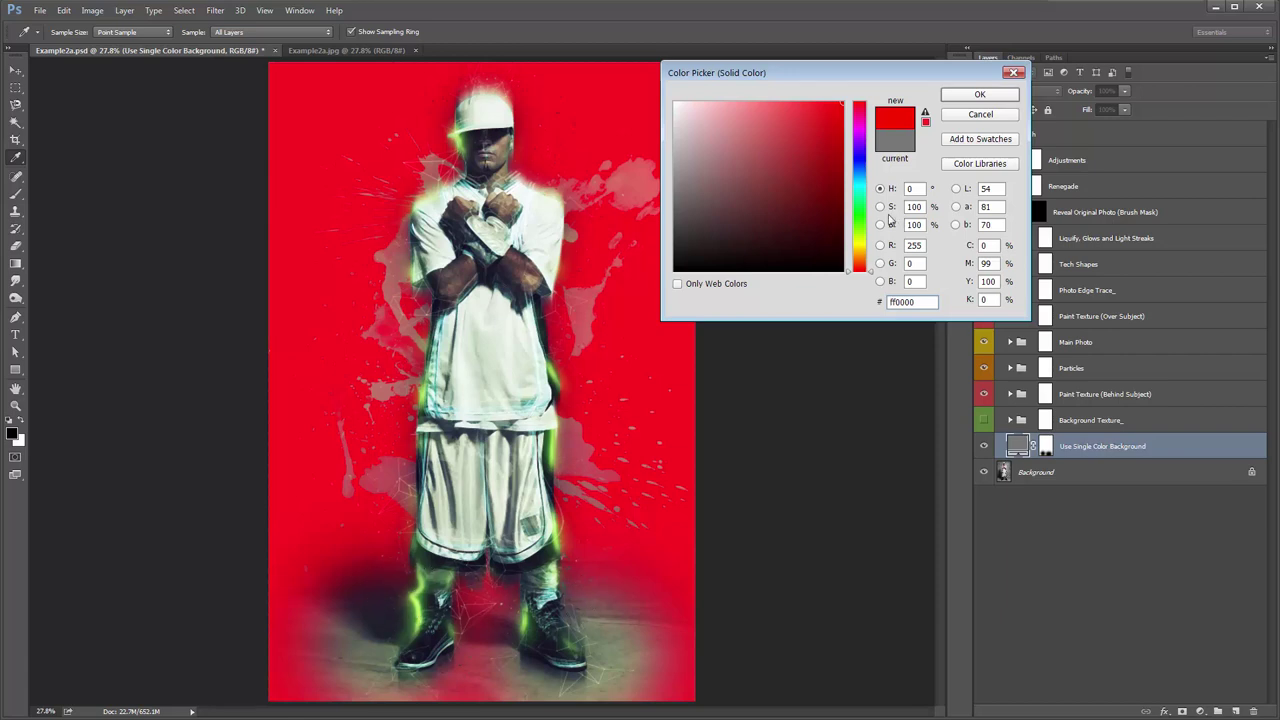
pyautogui.click(975, 114)
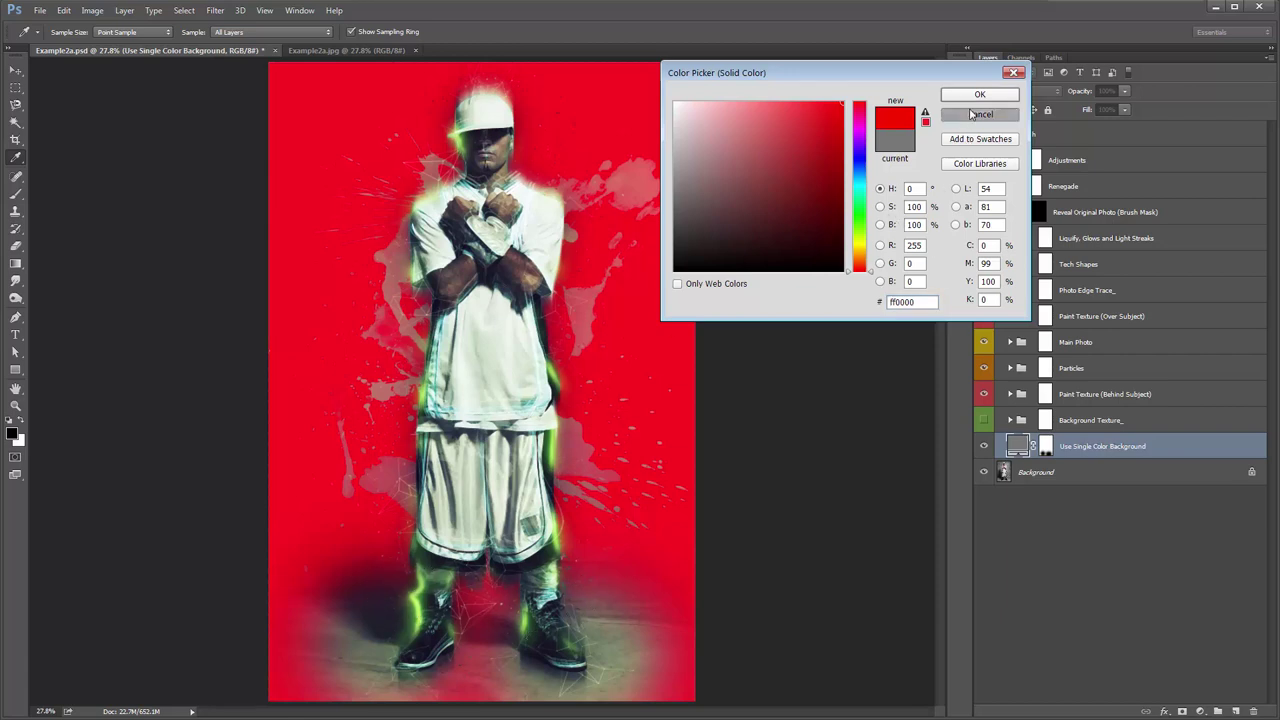
# Check the Example2a.jpg reference, return to Example2a.psd and expand the Liquify, Glows and Light Streaks group
pyautogui.click(312, 52)
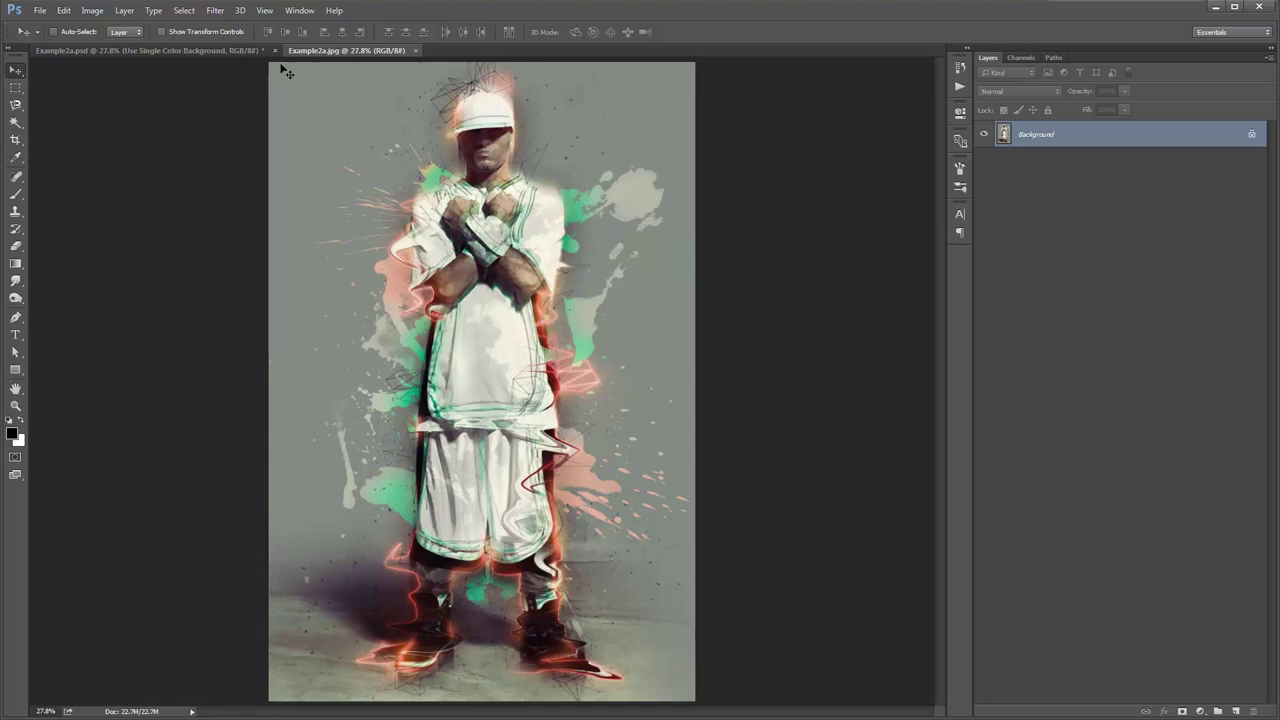
pyautogui.click(150, 50)
pyautogui.click(1128, 257)
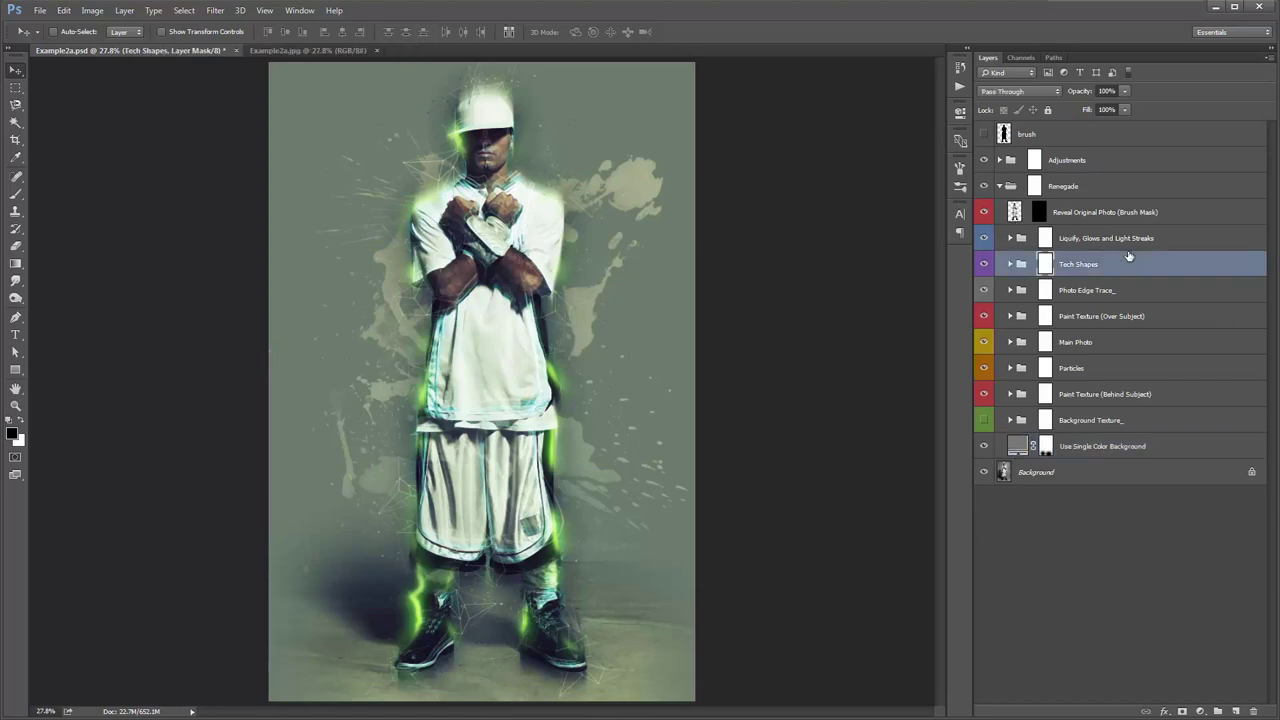
pyautogui.click(1123, 240)
pyautogui.scroll(3, 630, 163)
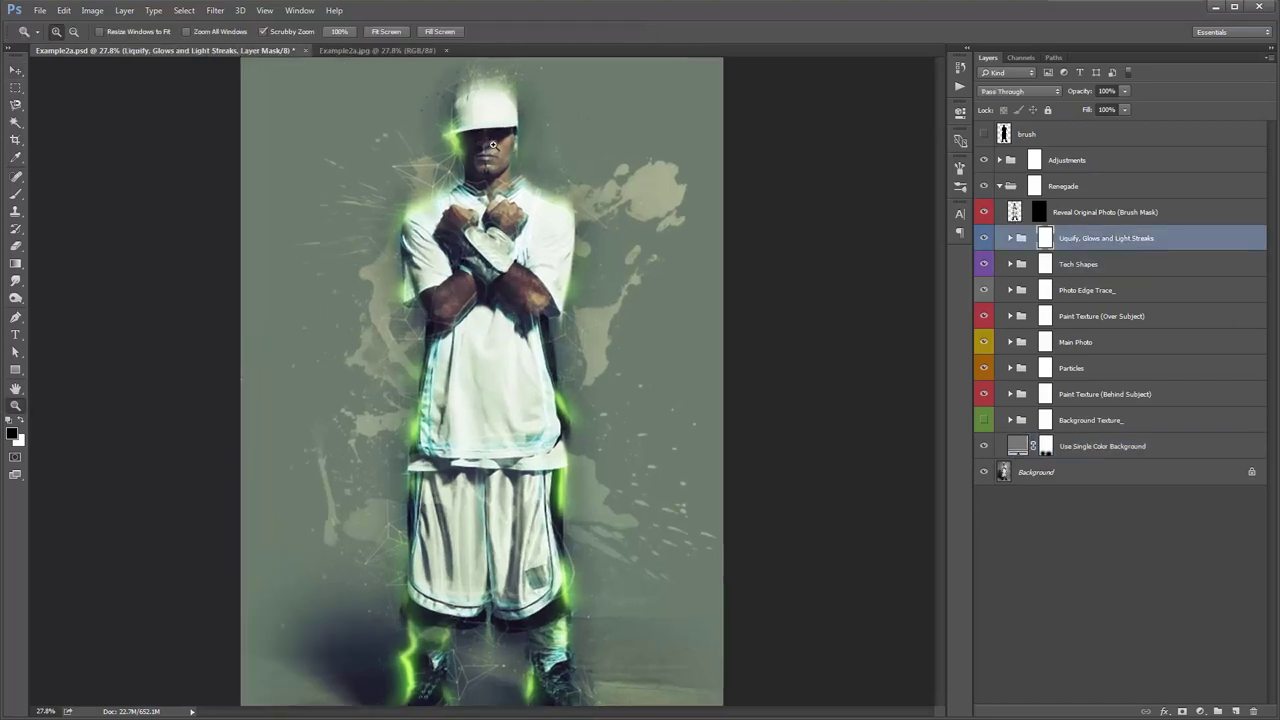
pyautogui.scroll(1, 562, 175)
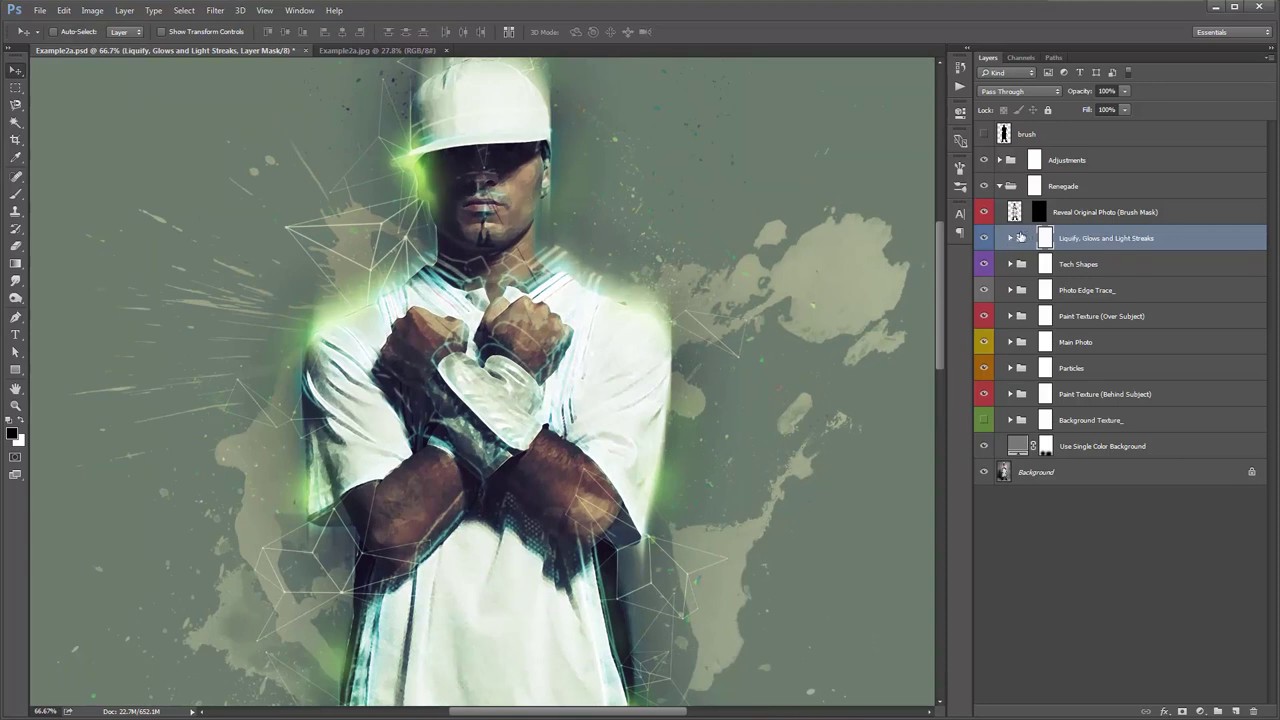
pyautogui.click(1010, 238)
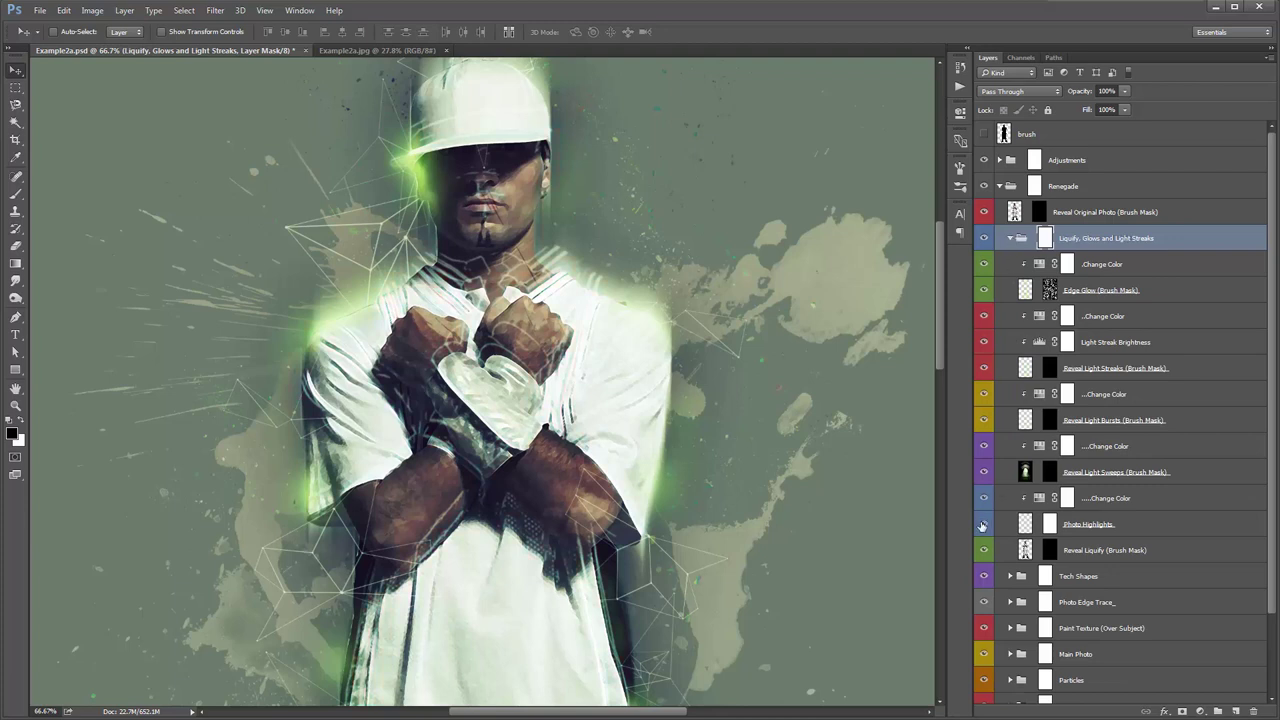
# Mask the Photo Highlights off the face with a 150 px black brush
pyautogui.click(1044, 523)
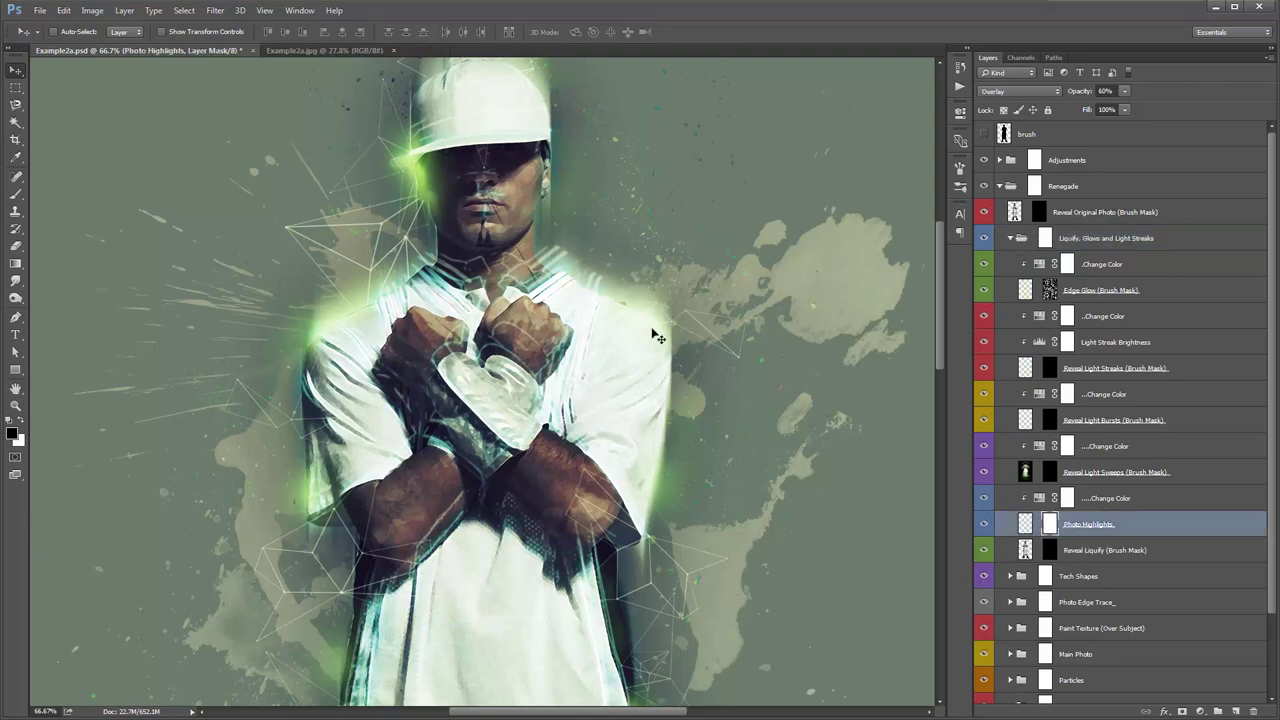
pyautogui.press('b')
pyautogui.press('[')
pyautogui.press('[')
pyautogui.press('[')
pyautogui.press('[')
pyautogui.press('[')
pyautogui.press('[')
pyautogui.press('[')
pyautogui.press('[')
pyautogui.press('[')
pyautogui.press('[')
pyautogui.press('[')
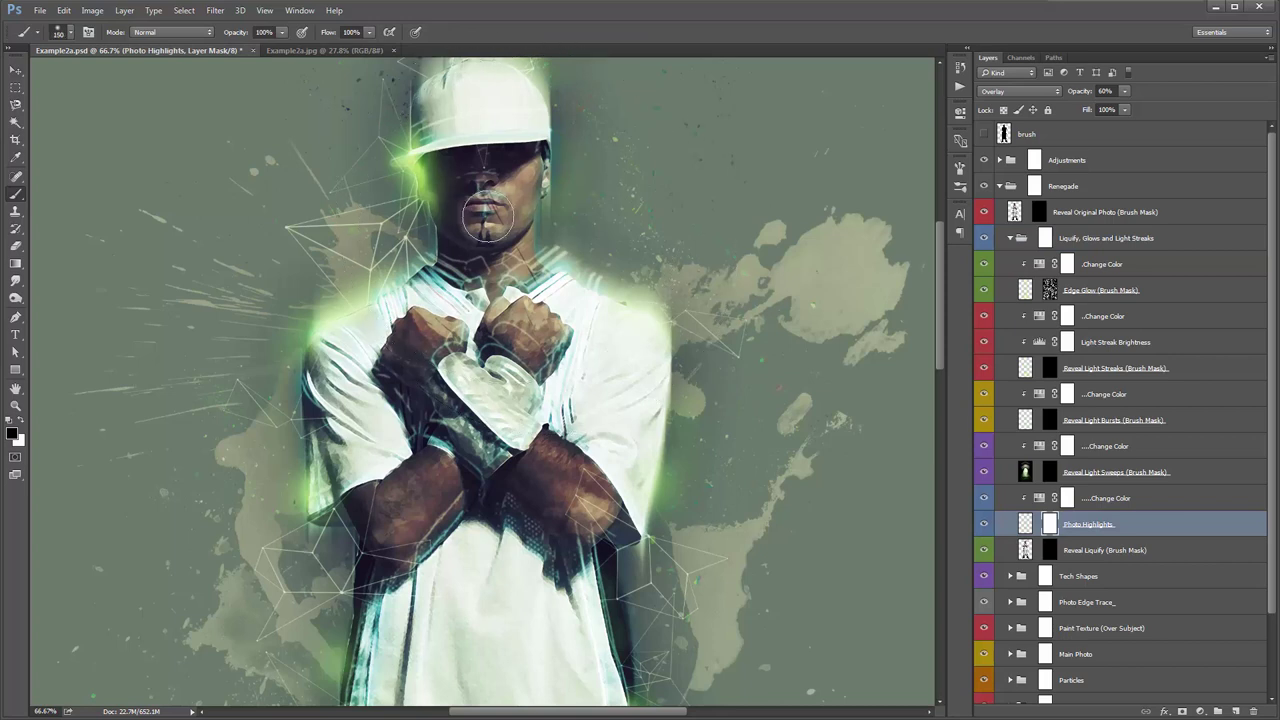
# Toggle Photo Edge Trace_ to check its effect, and paint its lines off the face on the group's mask
pyautogui.click(985, 602)
pyautogui.click(985, 602)
pyautogui.scroll(-3, 1036, 562)
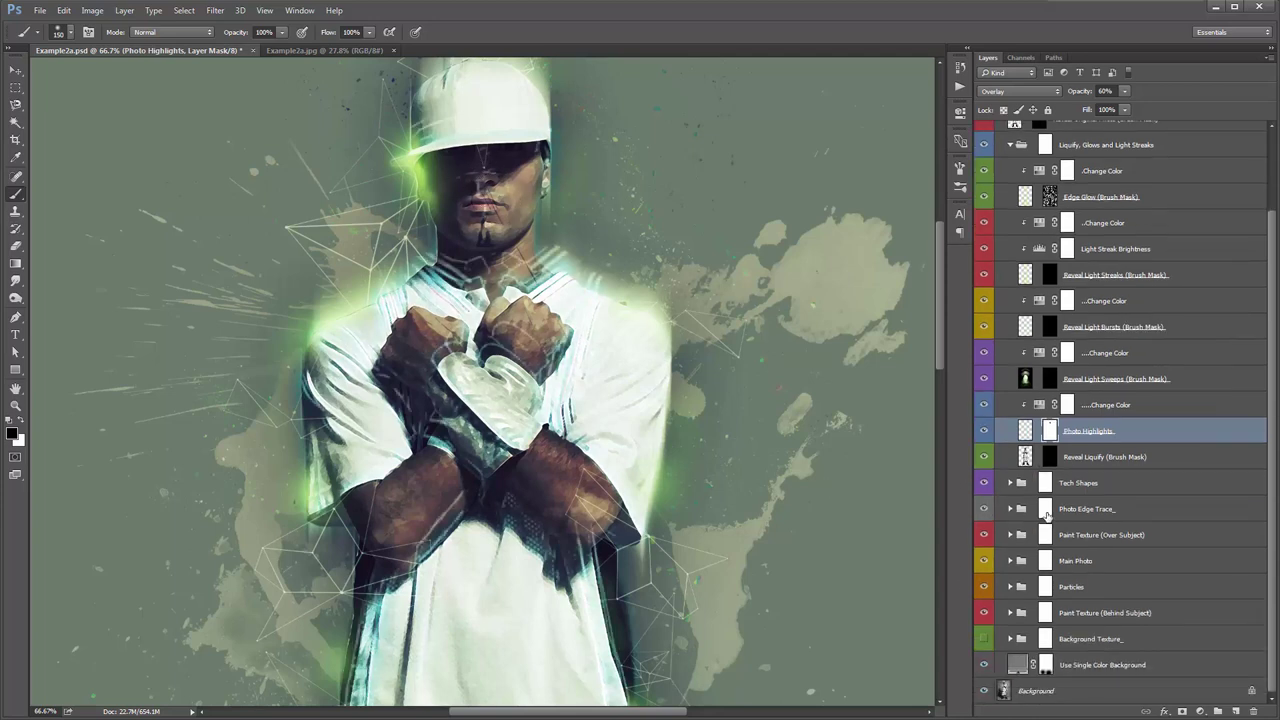
pyautogui.click(1046, 510)
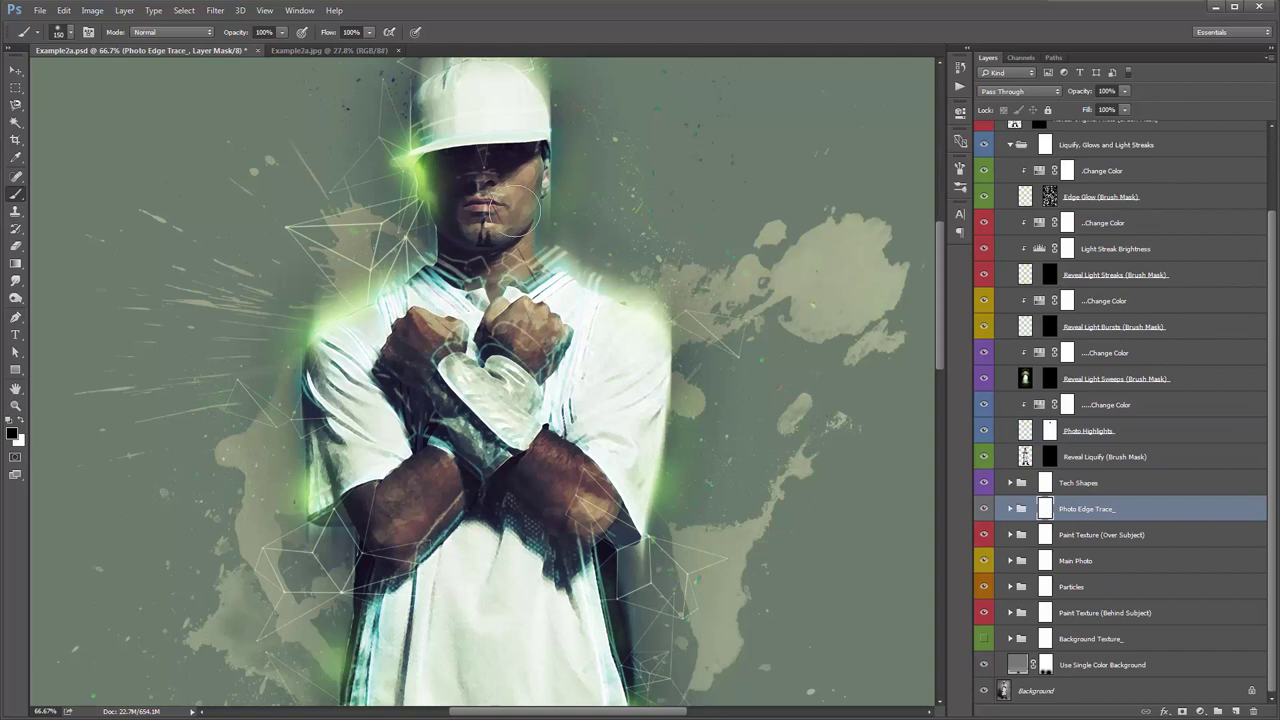
pyautogui.moveTo(478, 198)
pyautogui.mouseDown()
pyautogui.moveTo(588, 233)
pyautogui.moveTo(531, 228)
pyautogui.moveTo(561, 232)
pyautogui.moveTo(476, 170)
pyautogui.moveTo(525, 175)
pyautogui.mouseUp()
pyautogui.scroll(3, 1058, 338)
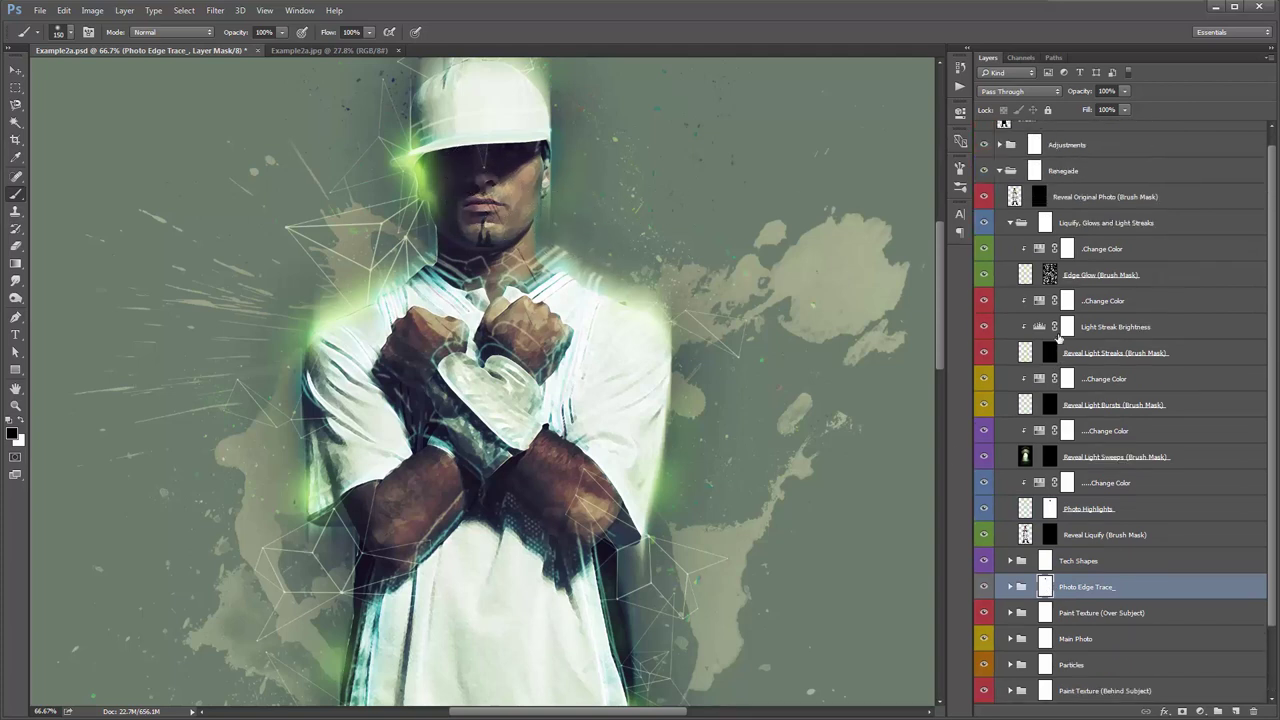
# Collapse the Liquify, Glows and Light Streaks group and mask the Tech Shapes lines off the face
pyautogui.click(1010, 223)
pyautogui.click(1102, 261)
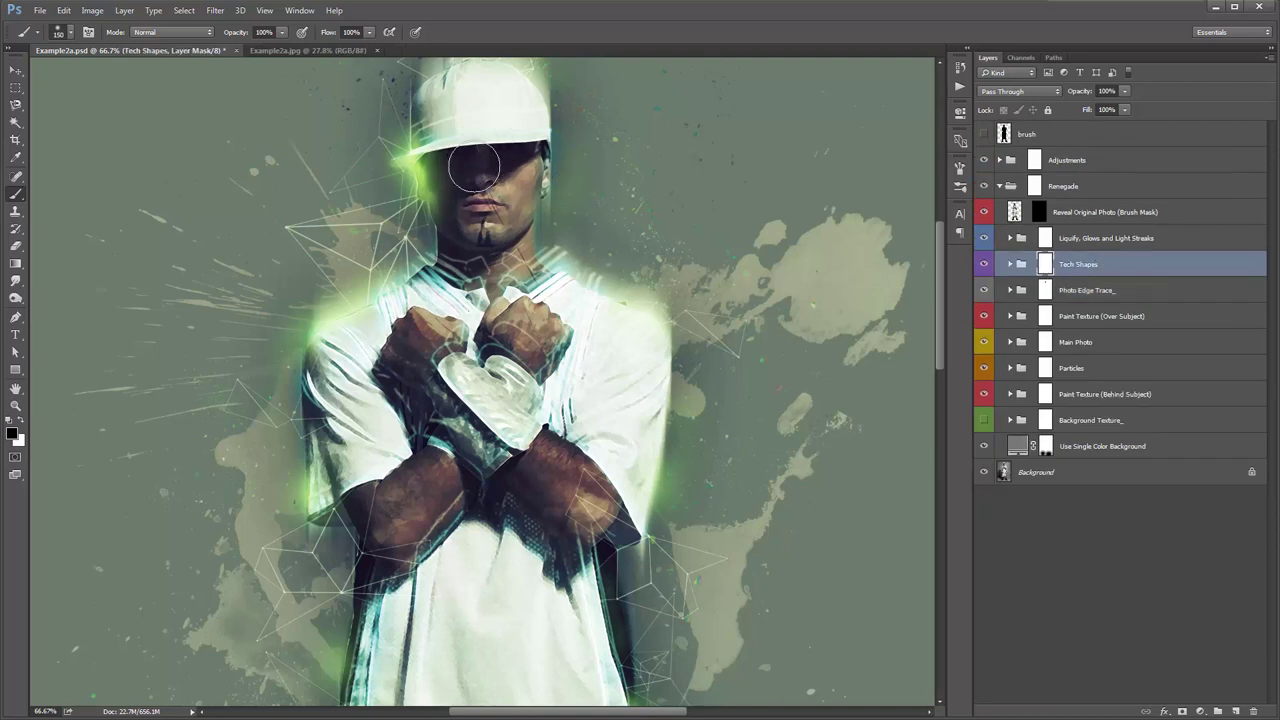
pyautogui.press('v')
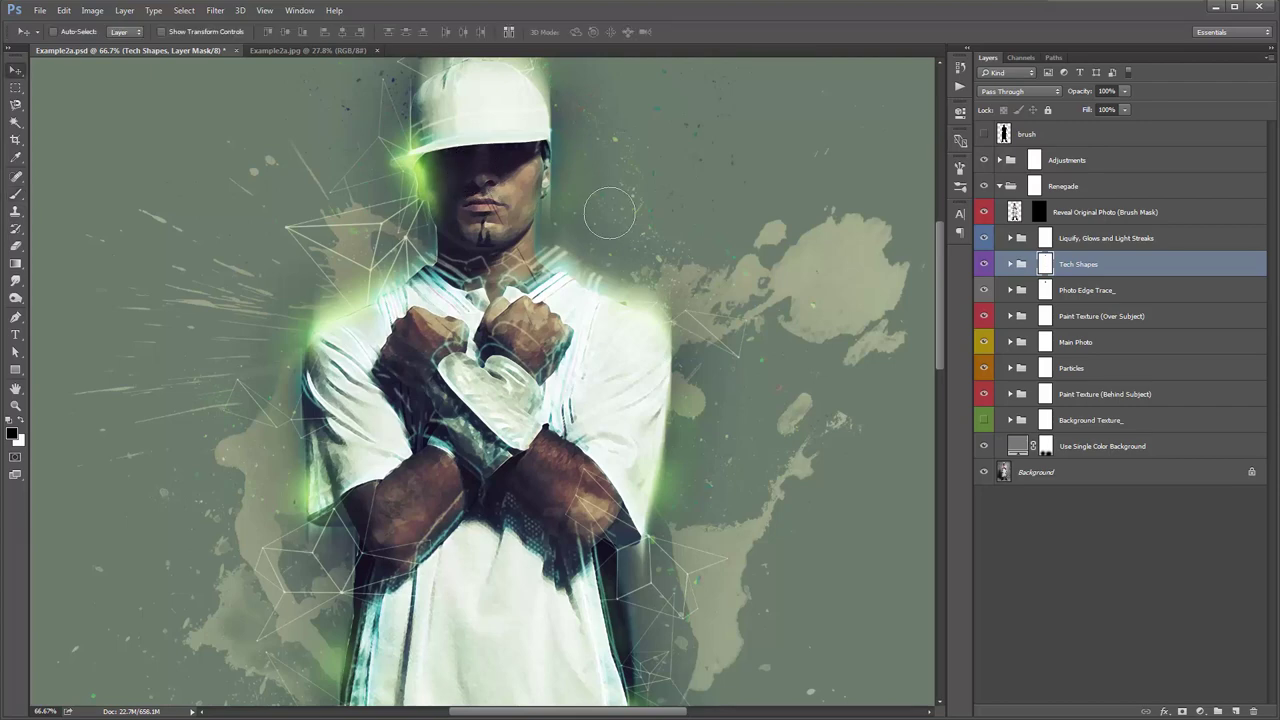
# Preview the original photo detail by temporarily disabling and re-enabling the Reveal Original Photo layer mask
pyautogui.hotkey('ctrl', '+')
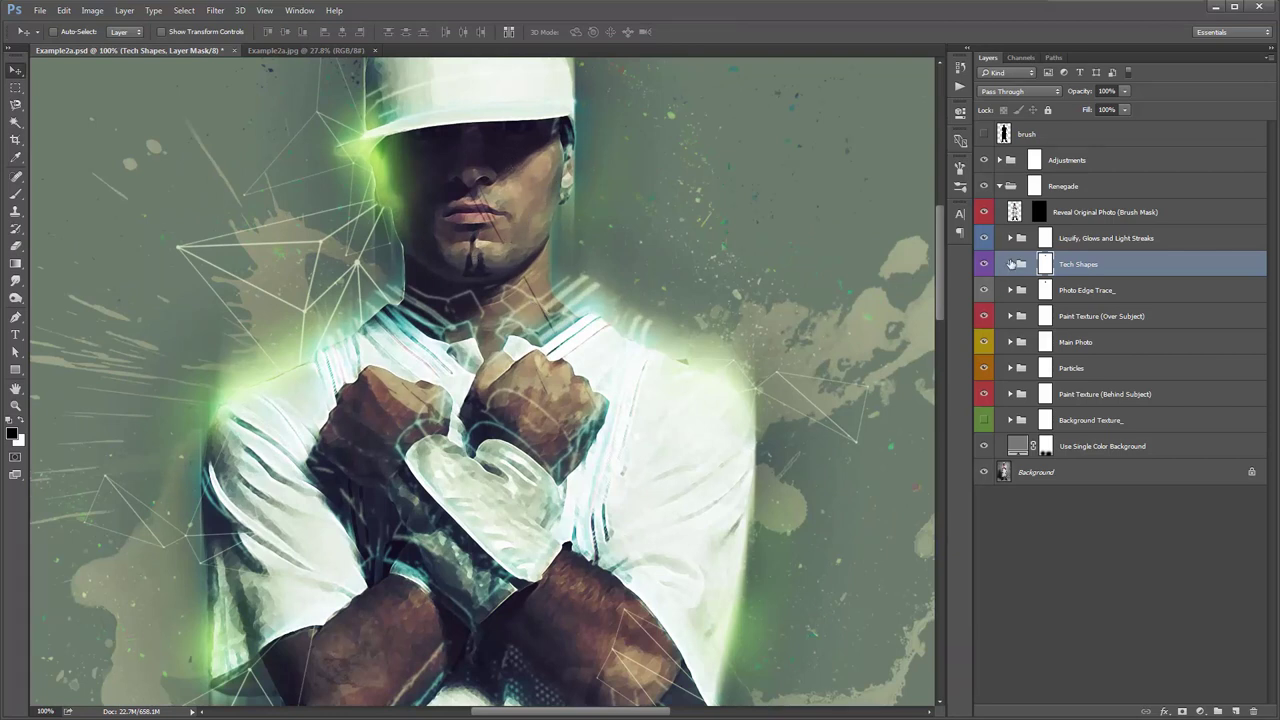
pyautogui.keyDown('shift'); pyautogui.click(1037, 212); pyautogui.keyUp('shift')
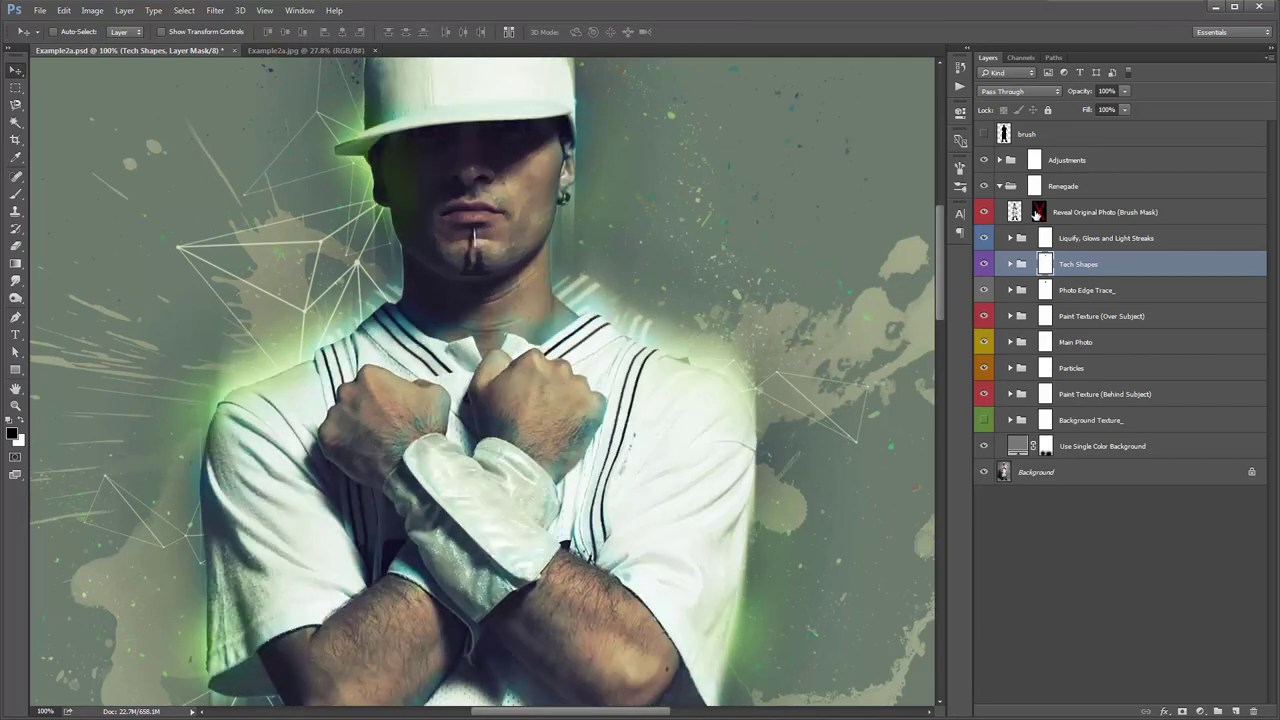
pyautogui.keyDown('shift'); pyautogui.click(1037, 212); pyautogui.keyUp('shift')
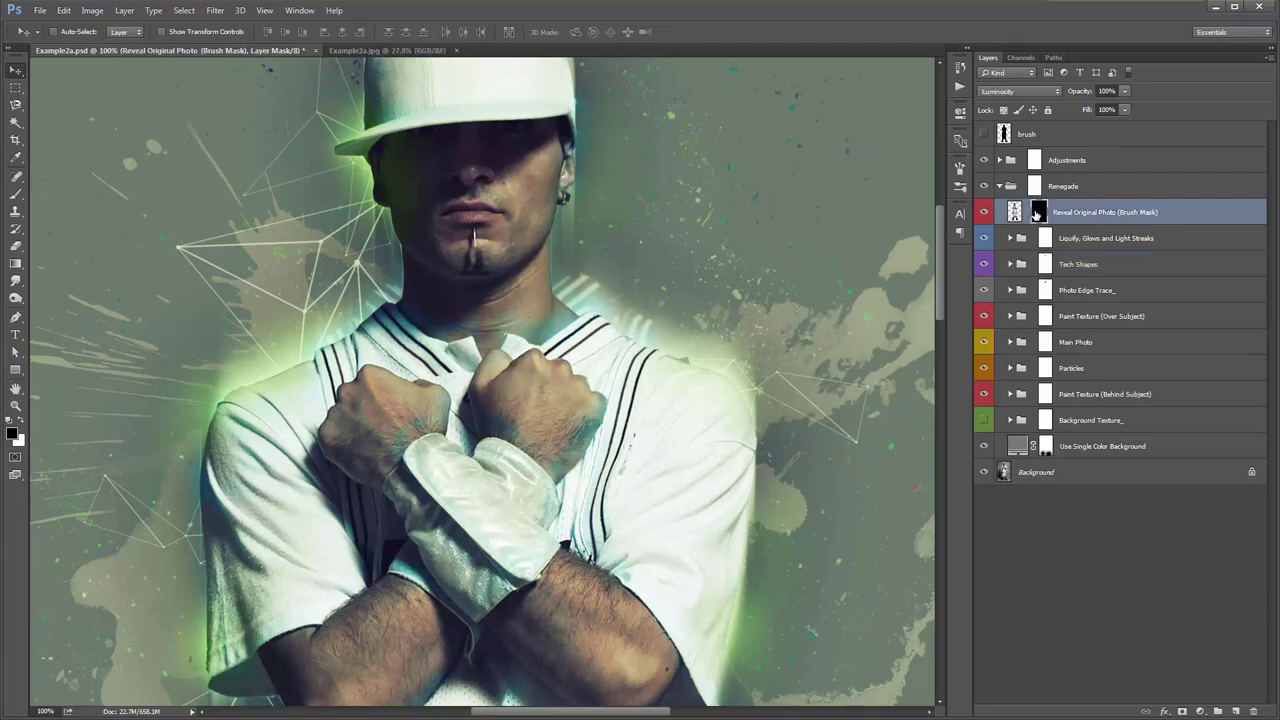
pyautogui.keyDown('shift'); pyautogui.click(1037, 212); pyautogui.keyUp('shift')
pyautogui.keyDown('shift'); pyautogui.click(1037, 212); pyautogui.keyUp('shift')
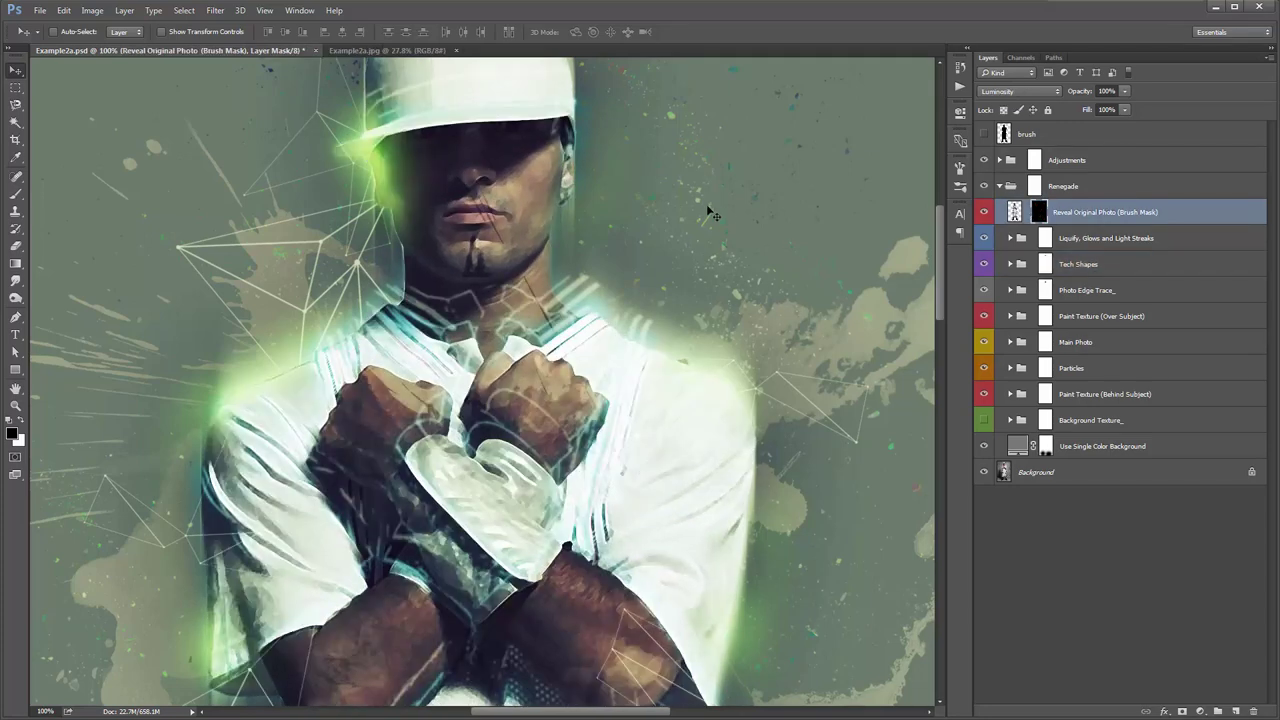
# Recolor the edge glow by setting the hue of its Change Color adjustment in Liquify, Glows and Light Streaks to -60
pyautogui.hotkey('ctrl', '-')
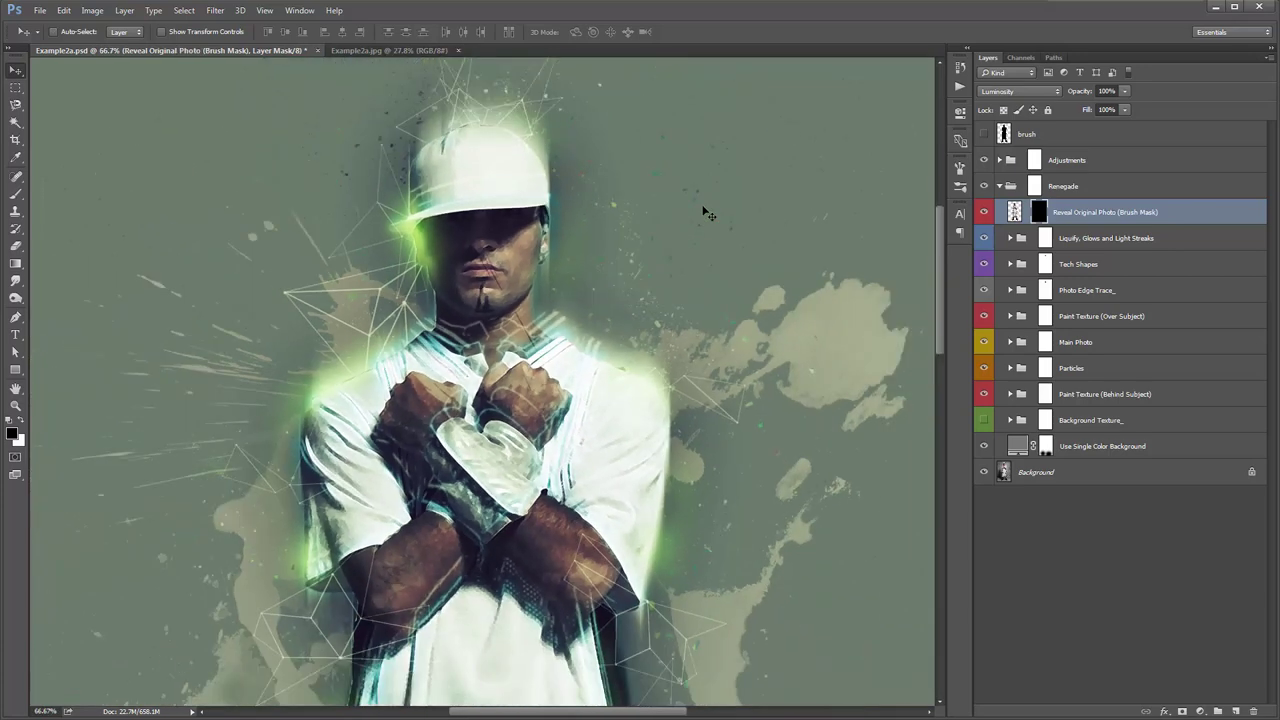
pyautogui.scroll(-1, 638, 297)
pyautogui.hotkey('ctrl', '-')
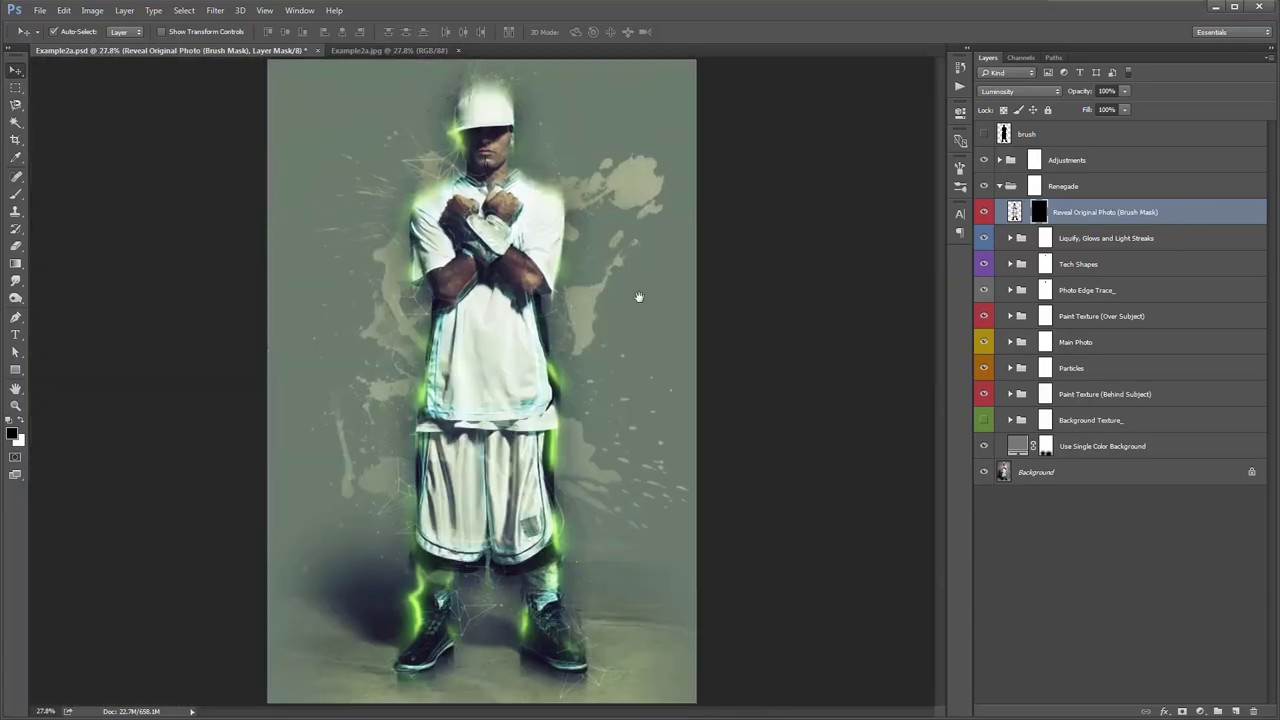
pyautogui.moveTo(638, 297); pyautogui.dragTo(630, 335)
pyautogui.click(1080, 242)
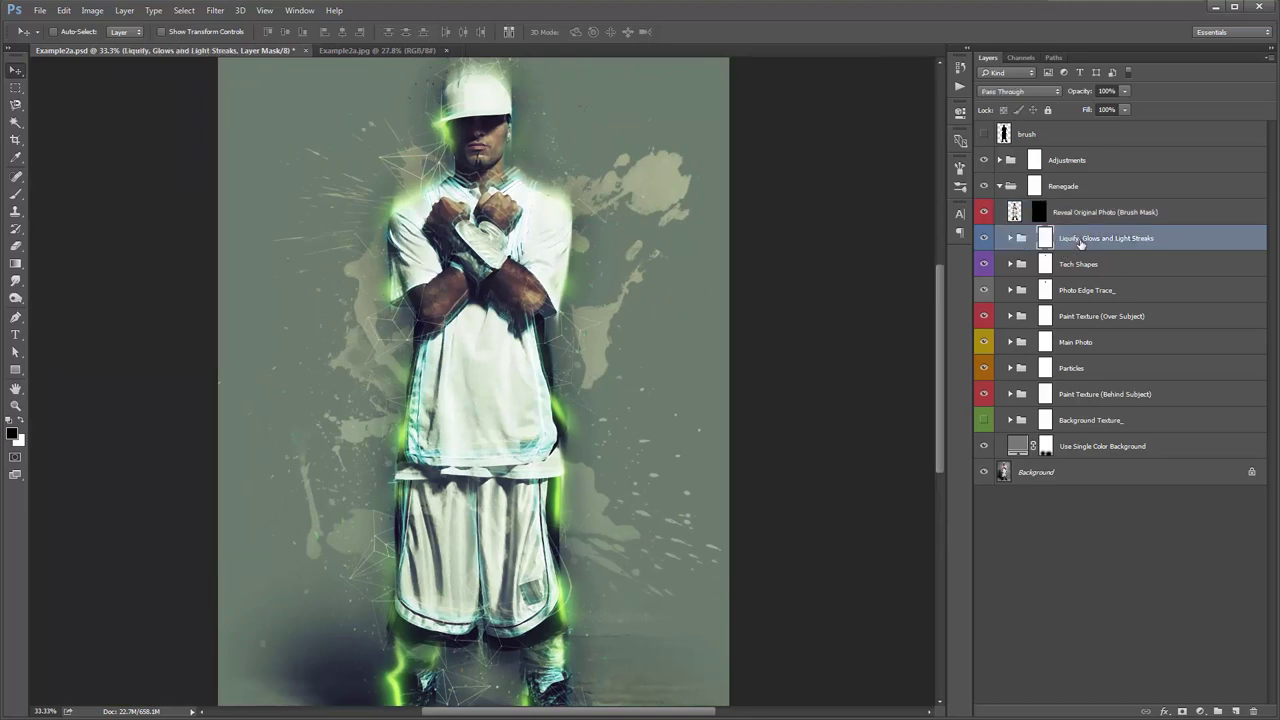
pyautogui.click(1010, 238)
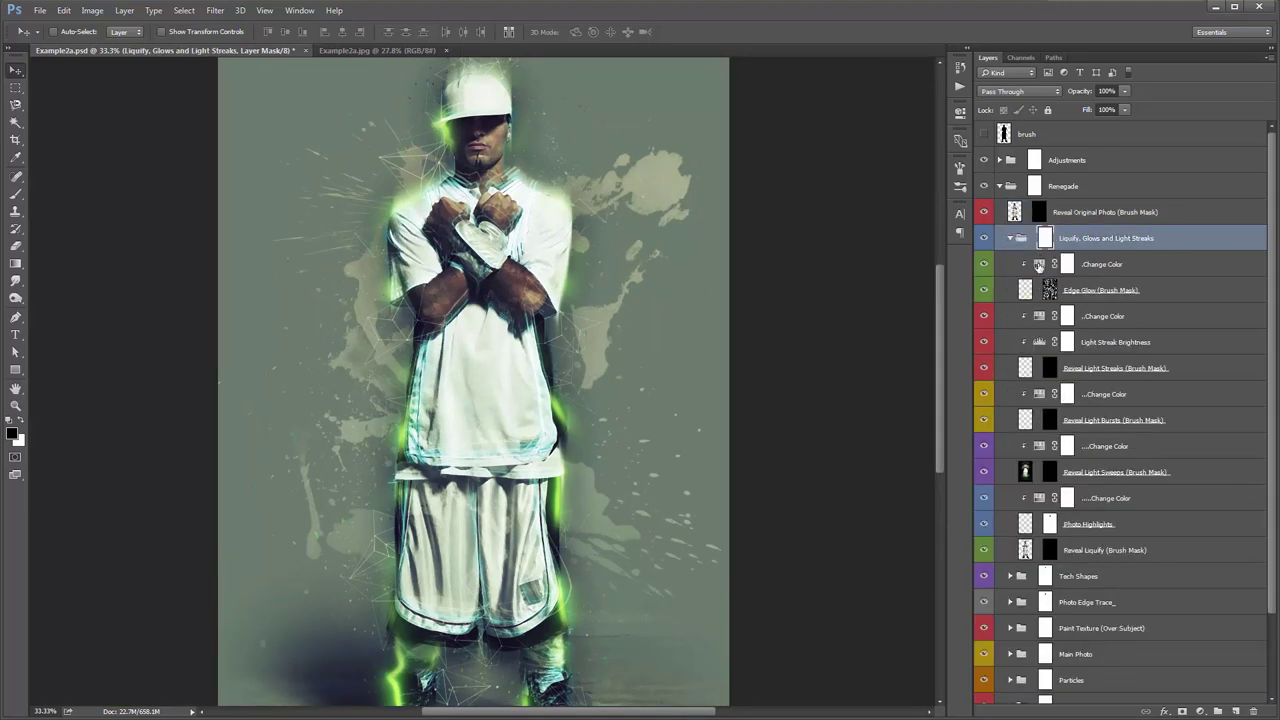
pyautogui.doubleClick(1039, 265)
pyautogui.moveTo(848, 197); pyautogui.dragTo(805, 200)
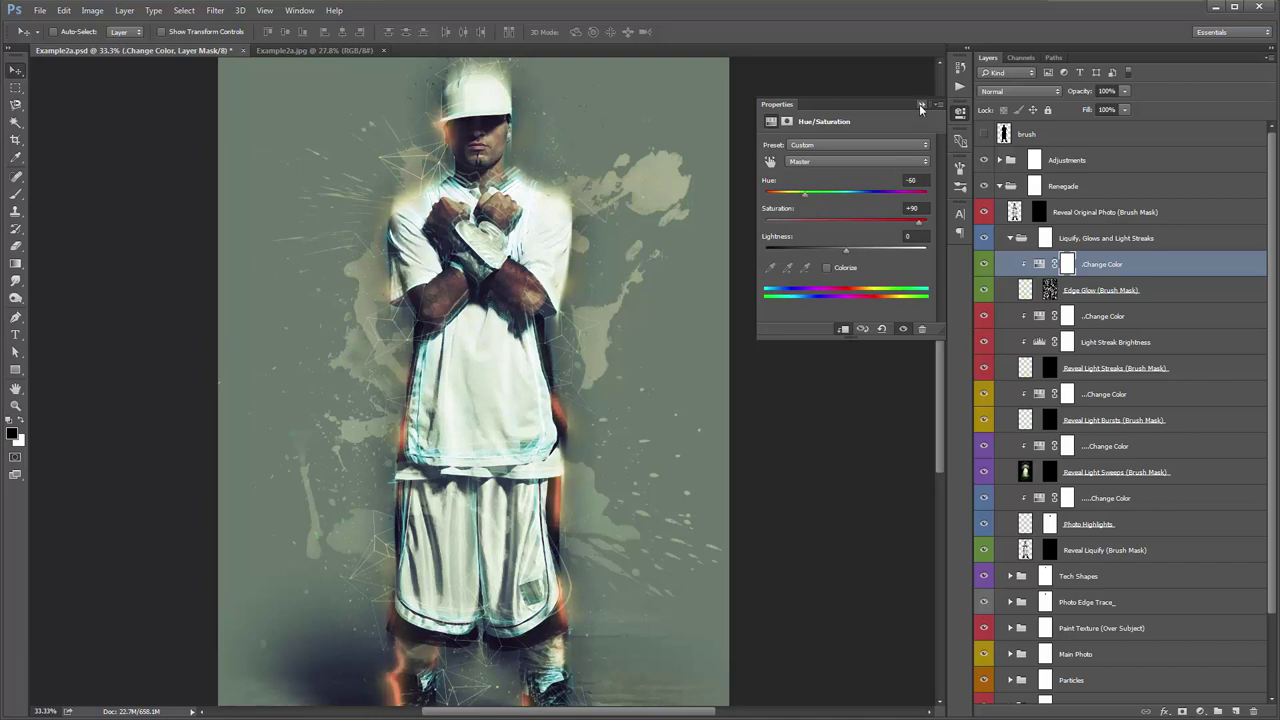
pyautogui.click(921, 105)
# Temporarily disable the Reveal Light Streaks mask, set the hue of its Change Color adjustment to -77, and compare with Example2a.jpg
pyautogui.click(1110, 368)
pyautogui.moveTo(709, 286); pyautogui.dragTo(737, 284)
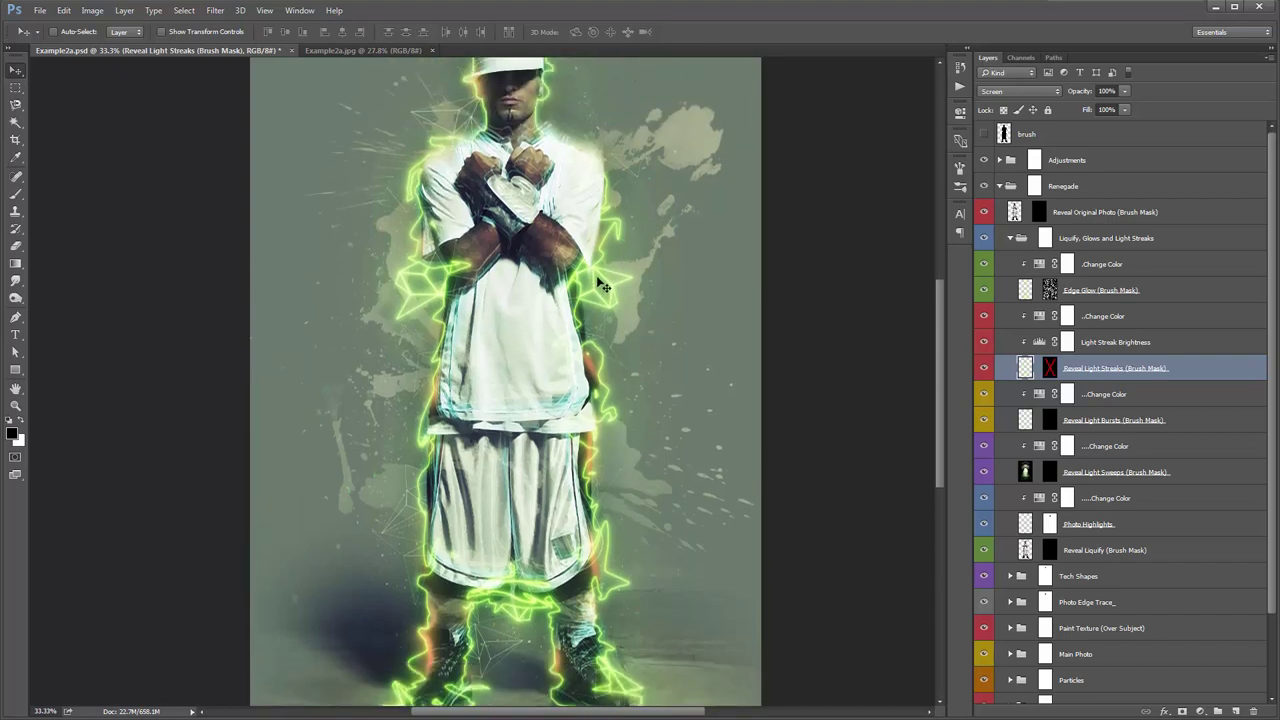
pyautogui.click(1036, 318)
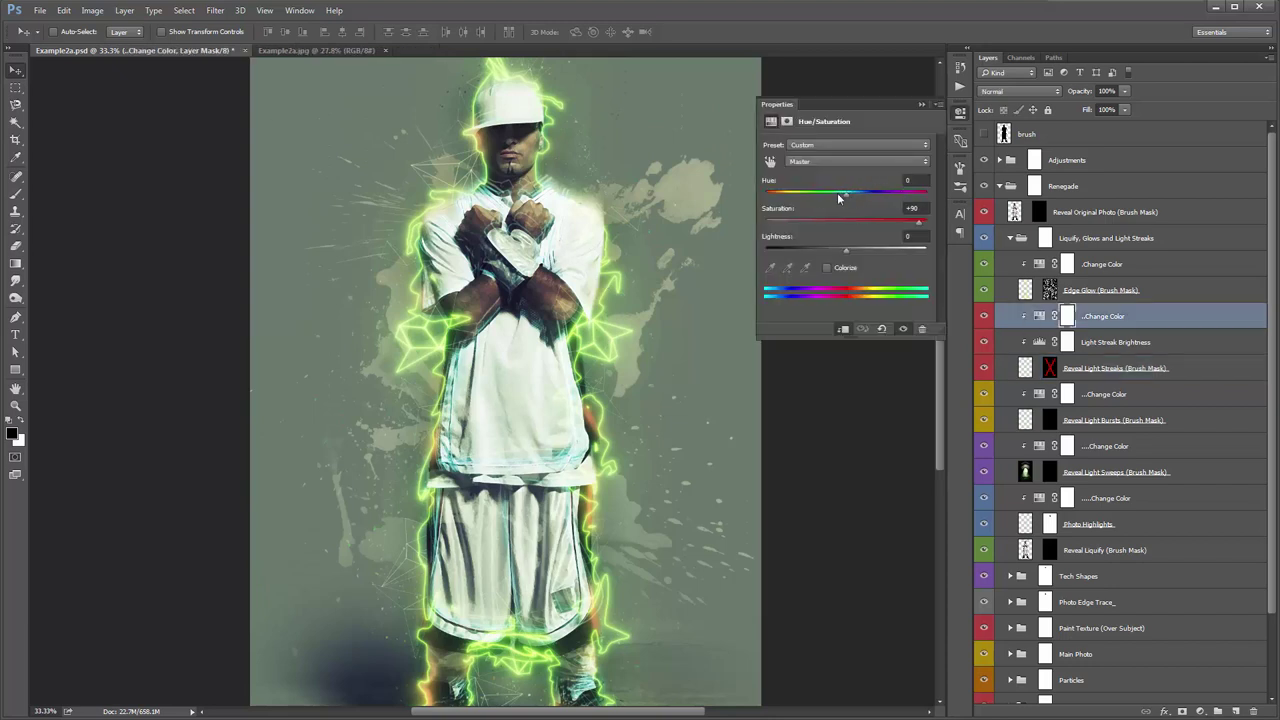
pyautogui.moveTo(838, 198); pyautogui.dragTo(800, 199)
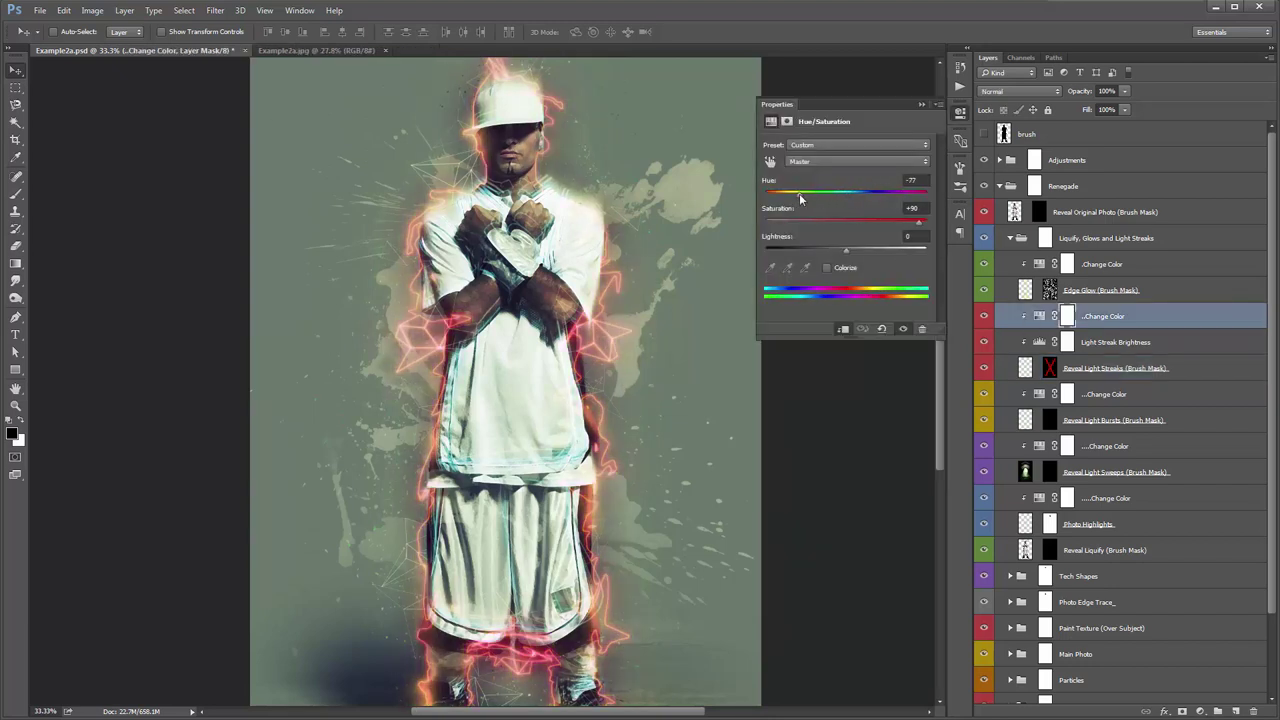
pyautogui.click(920, 105)
pyautogui.click(299, 52)
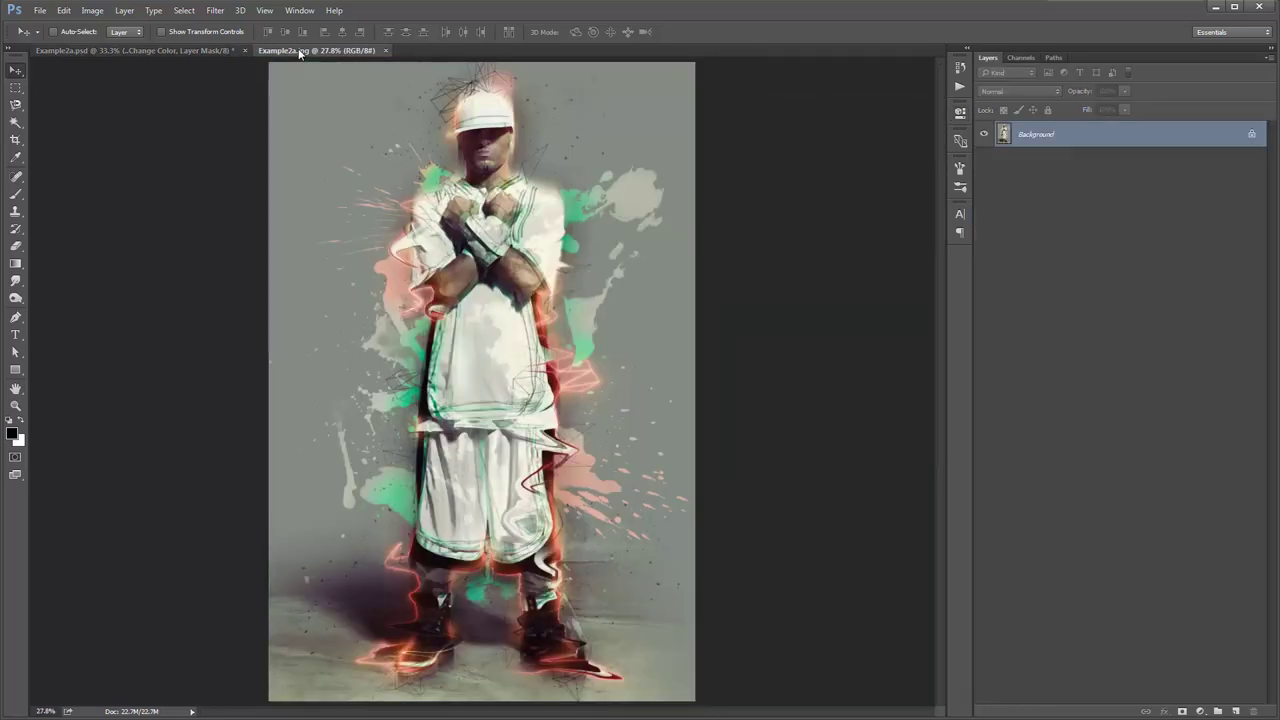
pyautogui.click(189, 48)
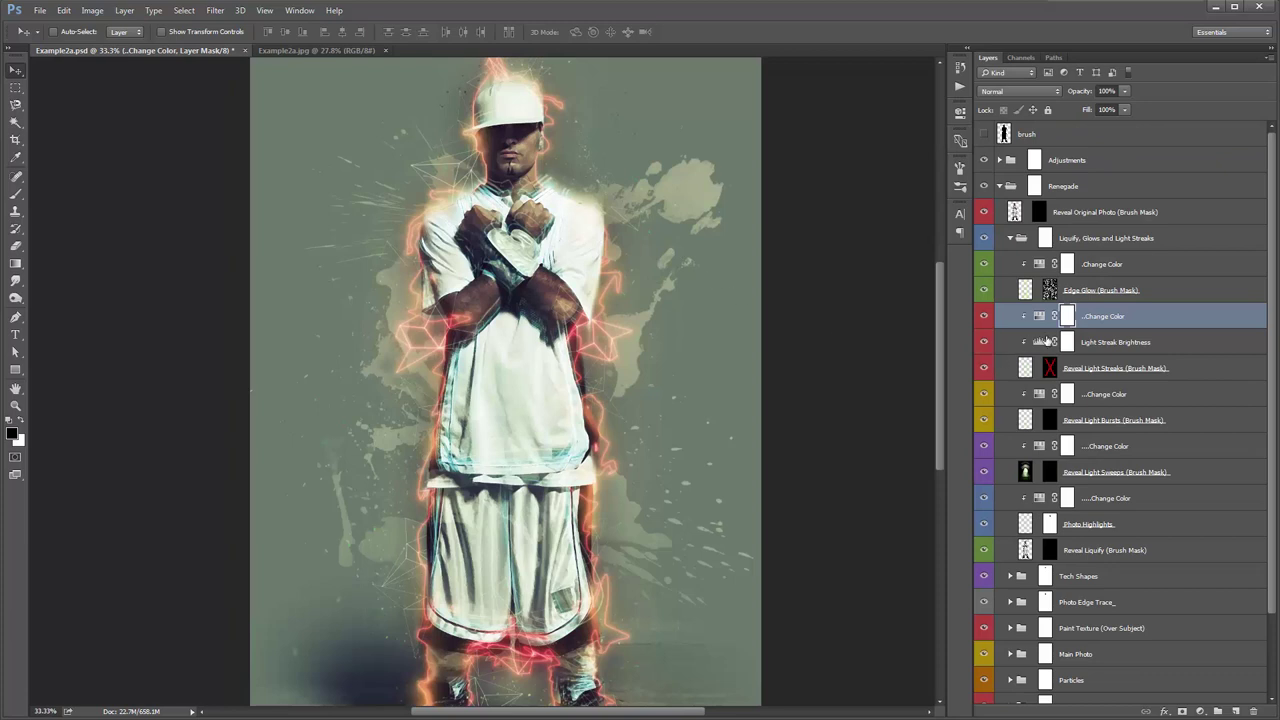
# Re-enable the Reveal Light Streaks mask and paint it white with a 500 px brush along the viewer's right side of the figure
pyautogui.click(1050, 368)
pyautogui.hotkey('ctrl', 'i')
pyautogui.press('b')
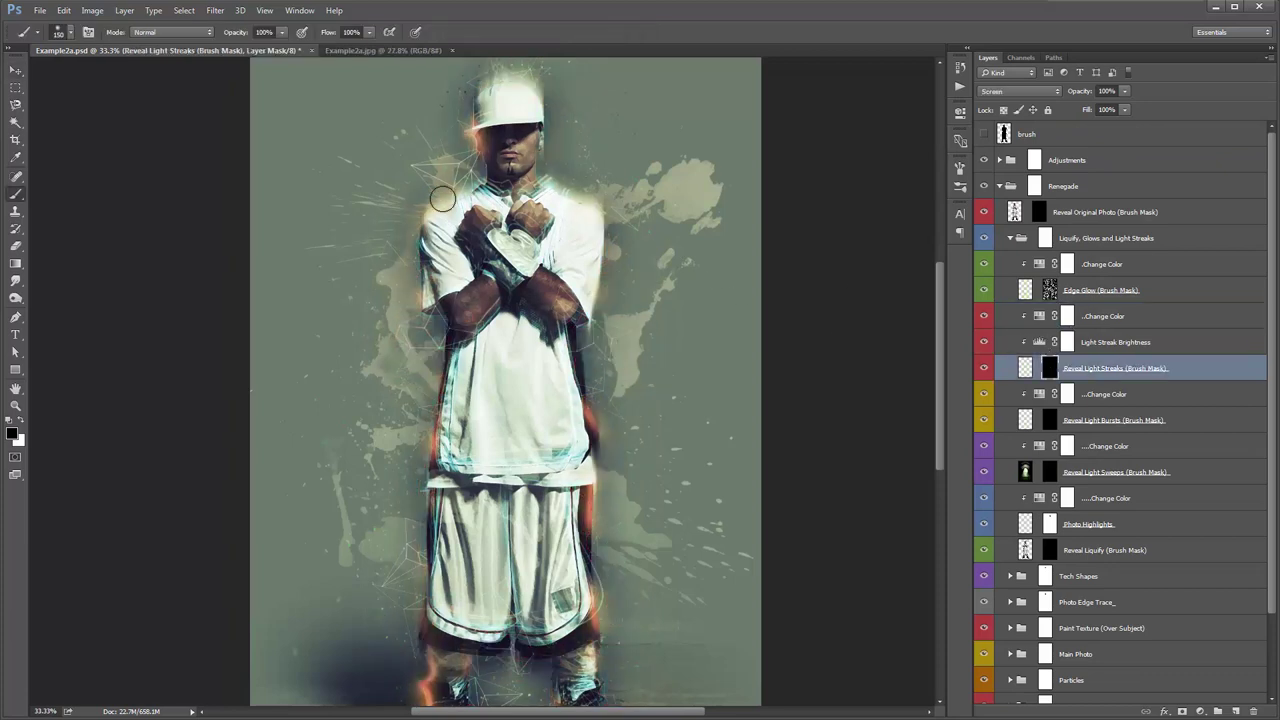
pyautogui.press(']')
pyautogui.press(']')
pyautogui.press(']')
pyautogui.press(']')
pyautogui.press(']')
pyautogui.press(']')
pyautogui.press('x')
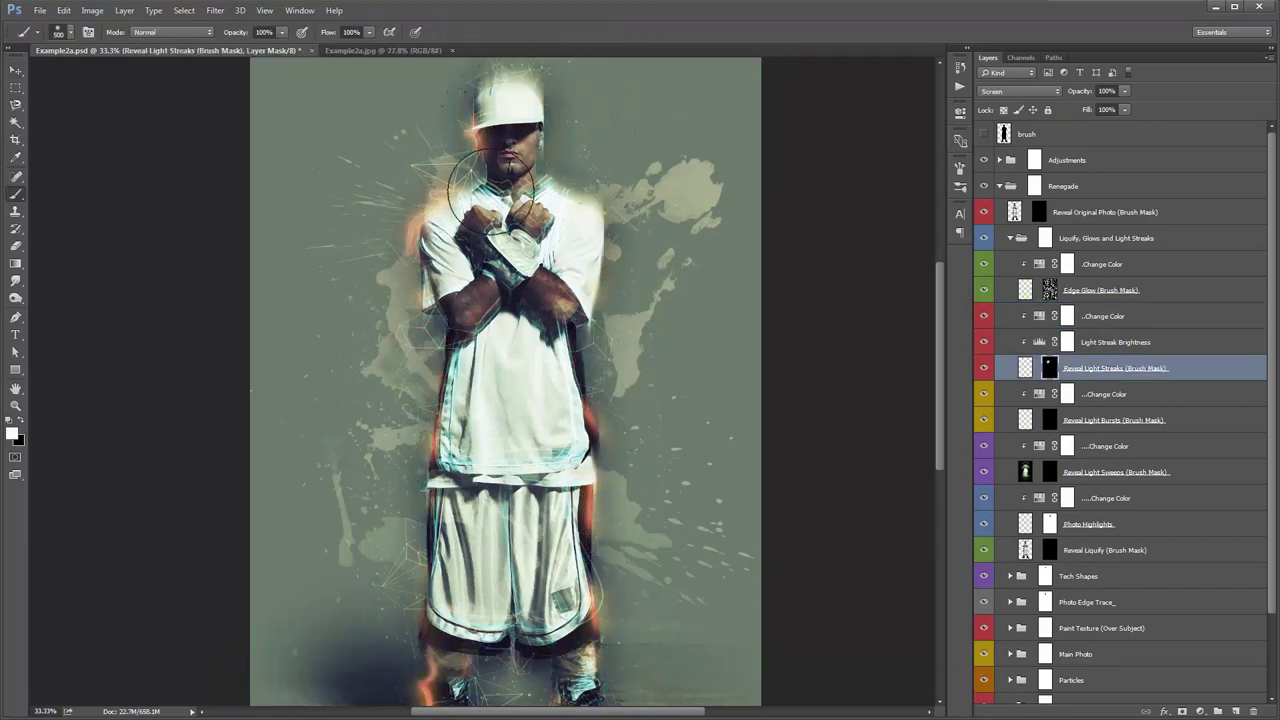
pyautogui.moveTo(492, 190)
pyautogui.mouseDown()
pyautogui.moveTo(584, 354)
pyautogui.moveTo(634, 371)
pyautogui.moveTo(632, 218)
pyautogui.moveTo(609, 438)
pyautogui.moveTo(565, 558)
pyautogui.moveTo(594, 602)
pyautogui.moveTo(777, 600)
pyautogui.mouseUp()
pyautogui.scroll(-3, 595, 380)
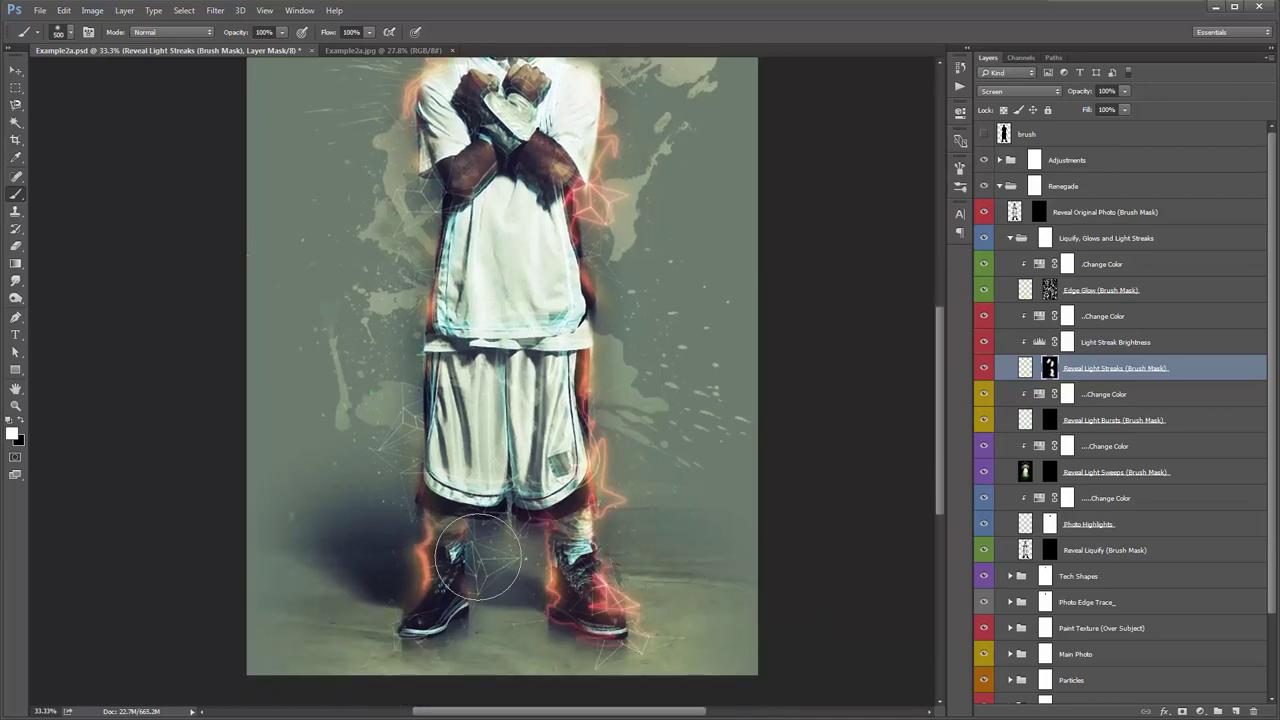
# Paint the light streaks back in around the viewer's left leg and arm and above the hat
pyautogui.moveTo(478, 558)
pyautogui.mouseDown()
pyautogui.moveTo(386, 507)
pyautogui.moveTo(432, 410)
pyautogui.moveTo(440, 250)
pyautogui.mouseUp()
pyautogui.moveTo(735, 198); pyautogui.dragTo(752, 338)
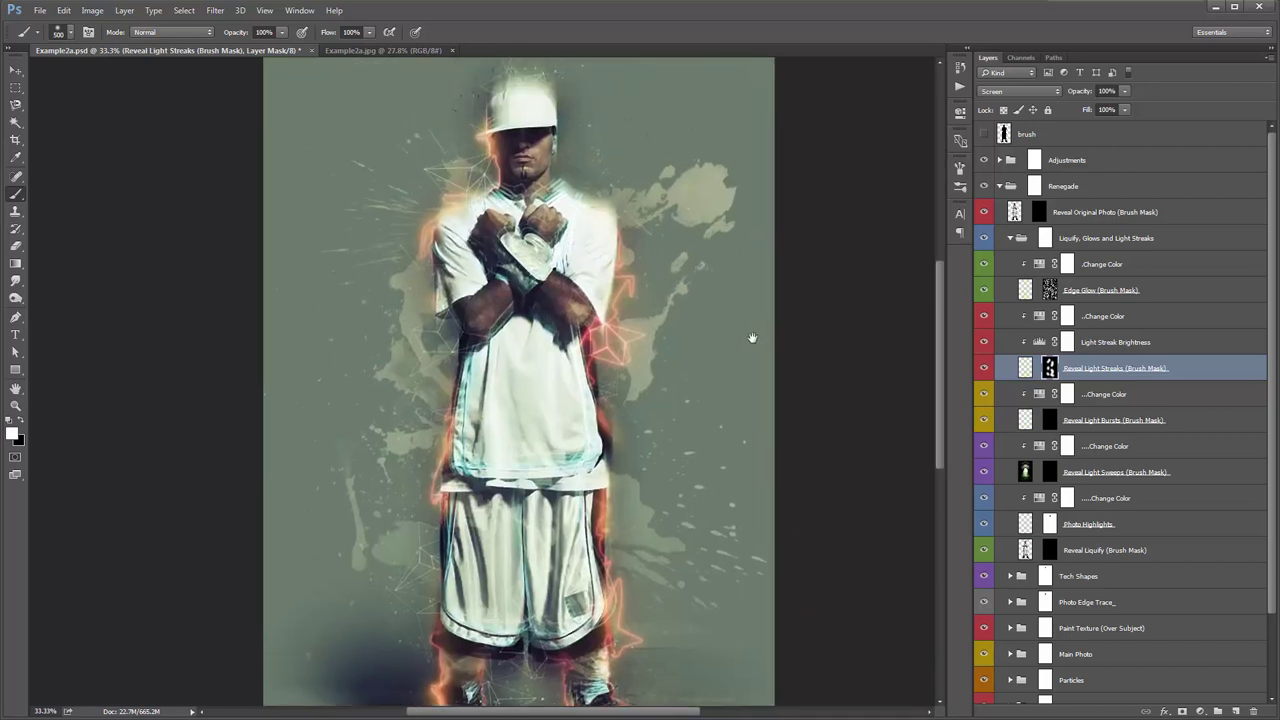
pyautogui.moveTo(425, 235)
pyautogui.mouseDown()
pyautogui.moveTo(447, 211)
pyautogui.moveTo(448, 313)
pyautogui.moveTo(415, 303)
pyautogui.moveTo(606, 233)
pyautogui.moveTo(571, 208)
pyautogui.moveTo(573, 84)
pyautogui.moveTo(706, 109)
pyautogui.mouseUp()
pyautogui.press('x')
pyautogui.press('x')
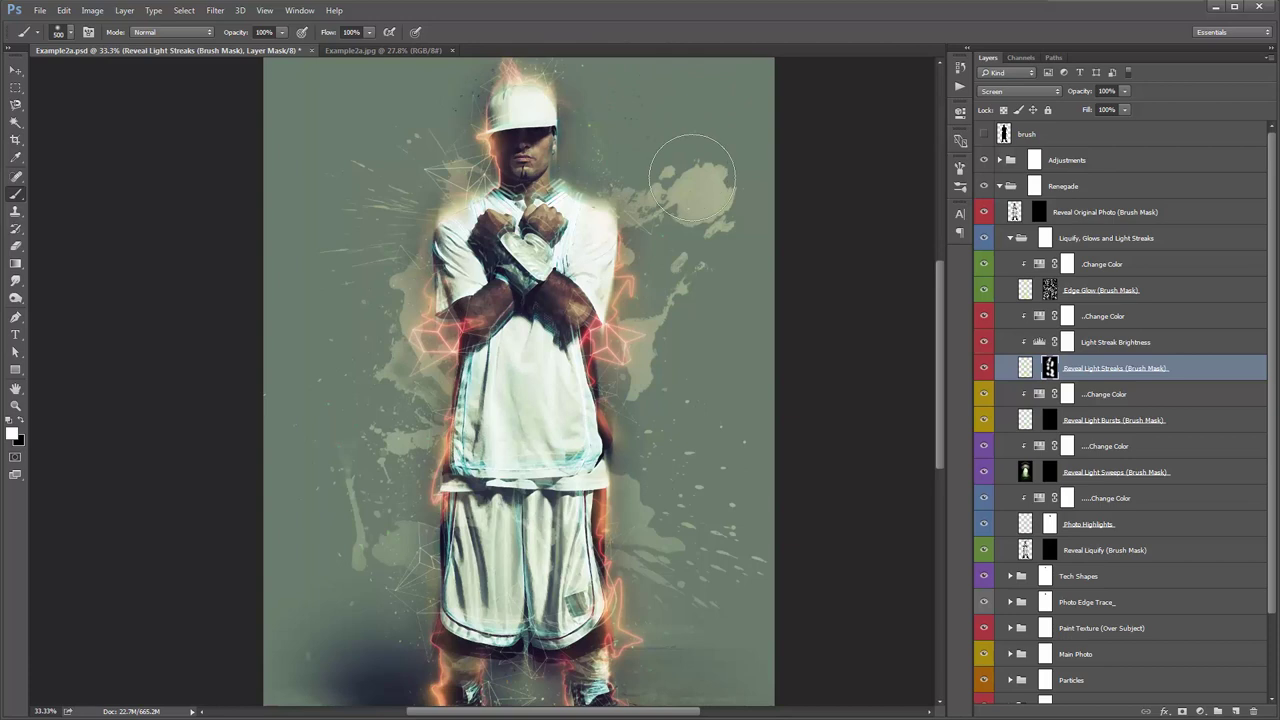
pyautogui.scroll(-3, 680, 200)
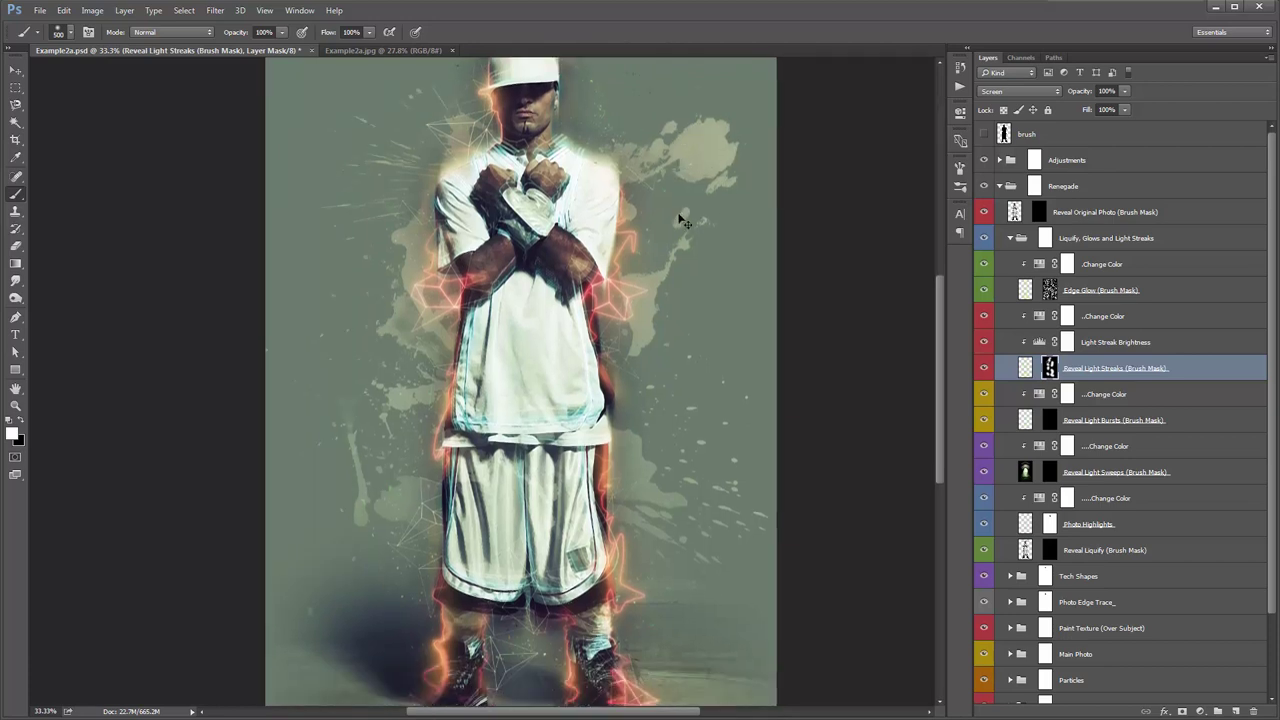
# Group the light streak Change Color, Light Streak Brightness and Reveal Light Streaks layers, and duplicate the group
pyautogui.press('v')
pyautogui.click(1110, 318)
pyautogui.keyDown('shift'); pyautogui.click(1150, 369); pyautogui.keyUp('shift')
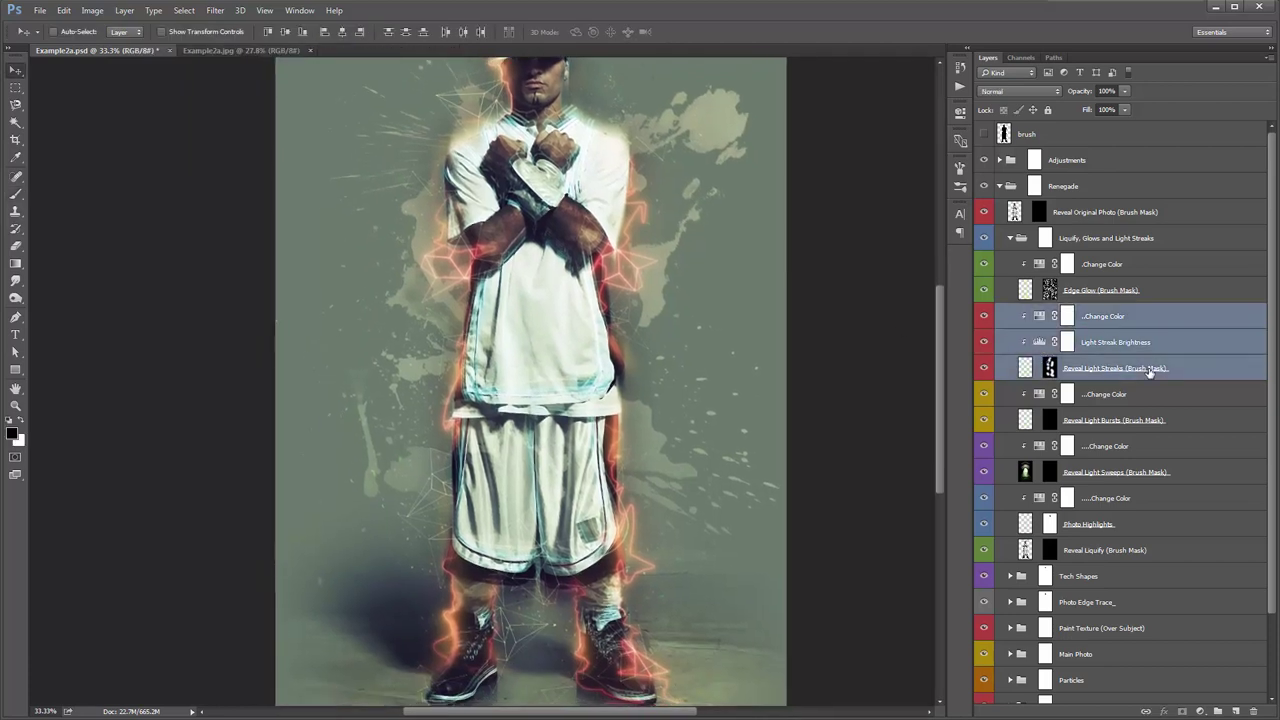
pyautogui.hotkey('ctrl', 'g')
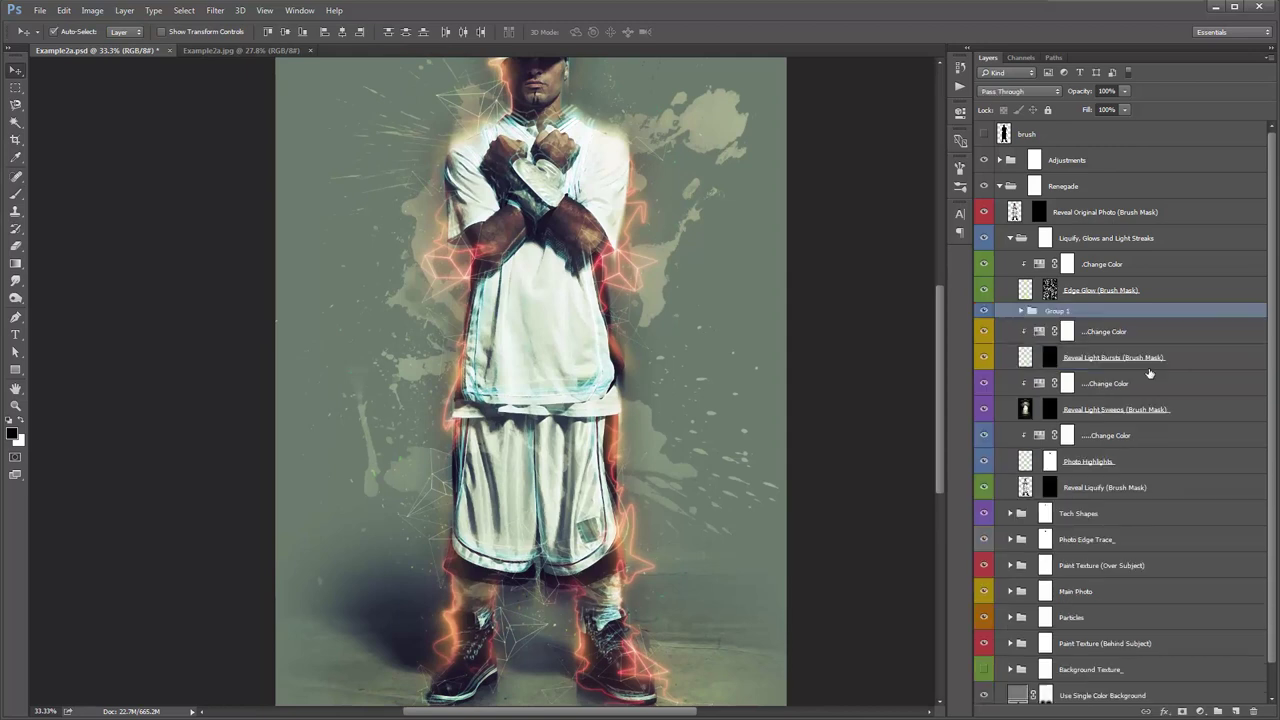
pyautogui.scroll(3, 700, 253)
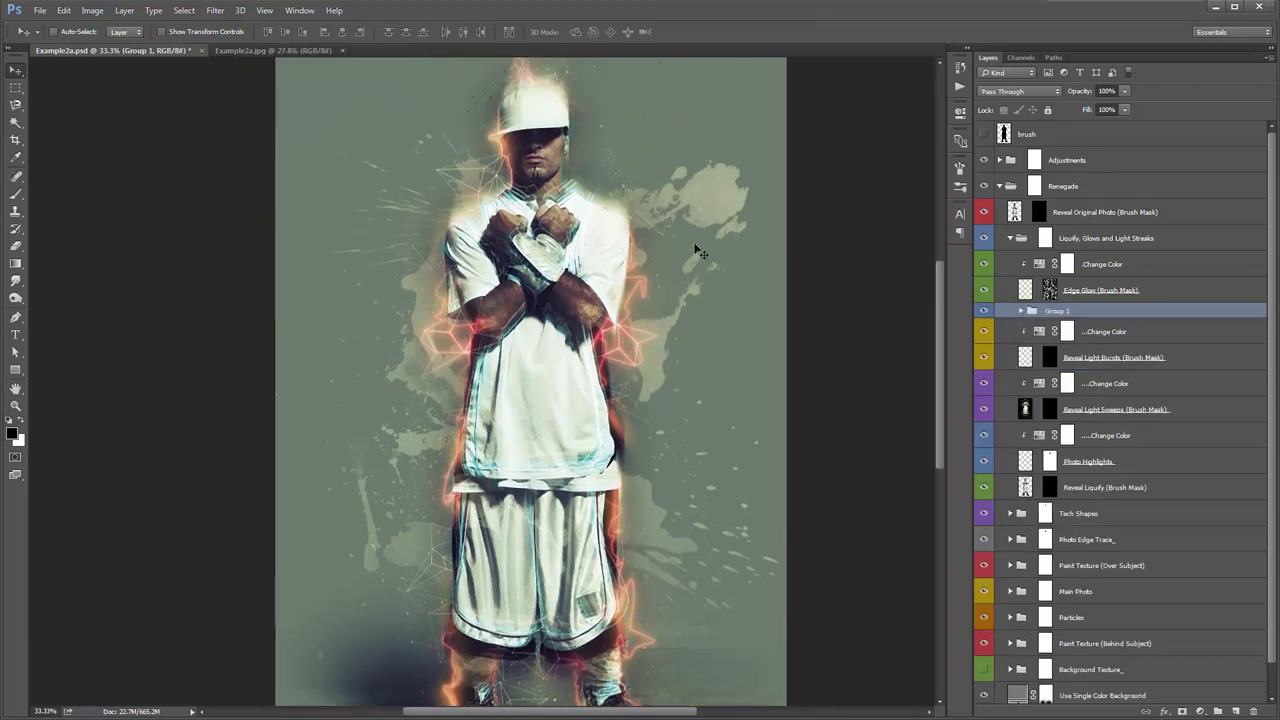
pyautogui.hotkey('ctrl', 'j')
pyautogui.moveTo(701, 268)
pyautogui.mouseDown()
pyautogui.moveTo(715, 198)
pyautogui.moveTo(708, 258)
pyautogui.mouseUp()
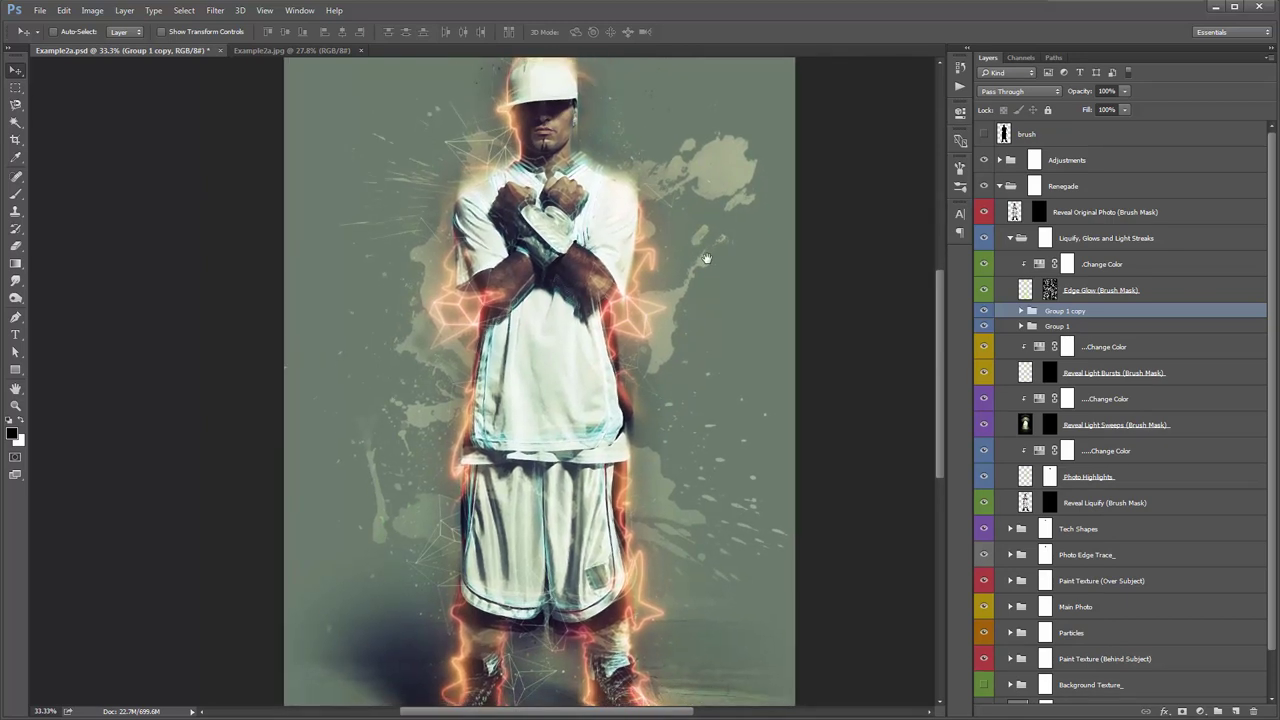
# Check the line colors in Example2a.jpg and set both solid color fills in Photo Edge Trace_ to black (000000)
pyautogui.click(265, 51)
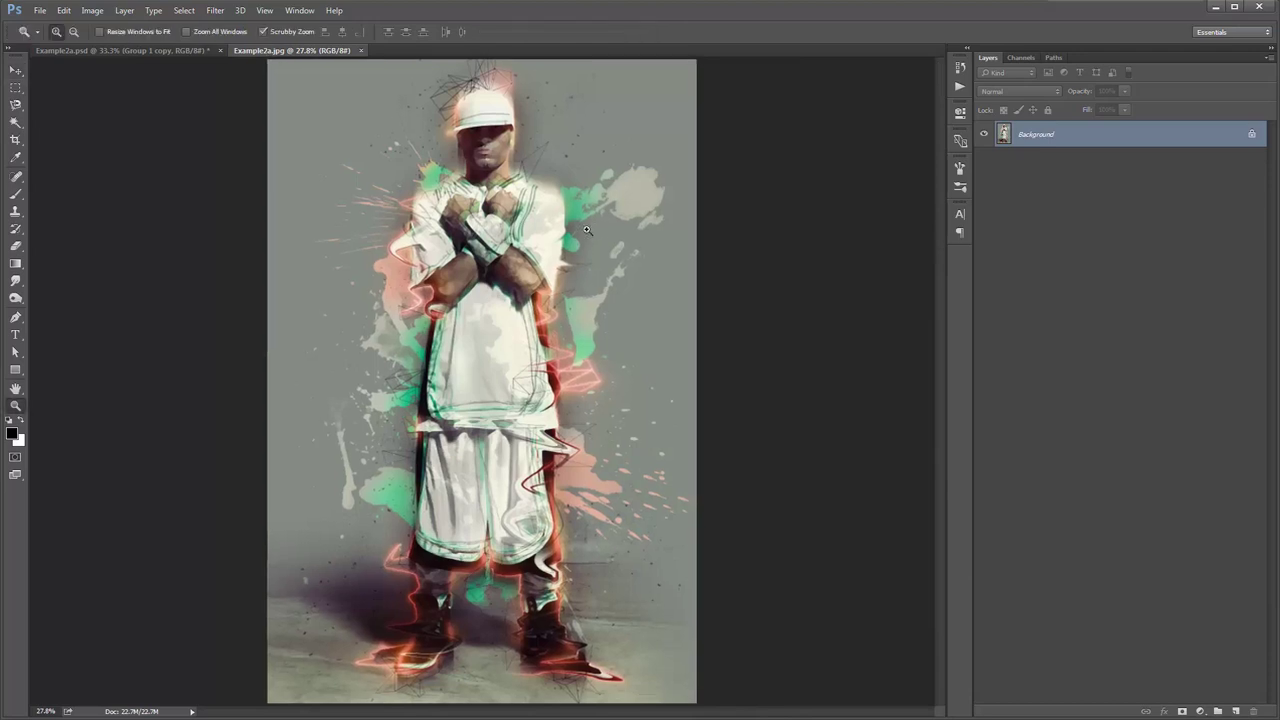
pyautogui.hotkey('ctrl', '+')
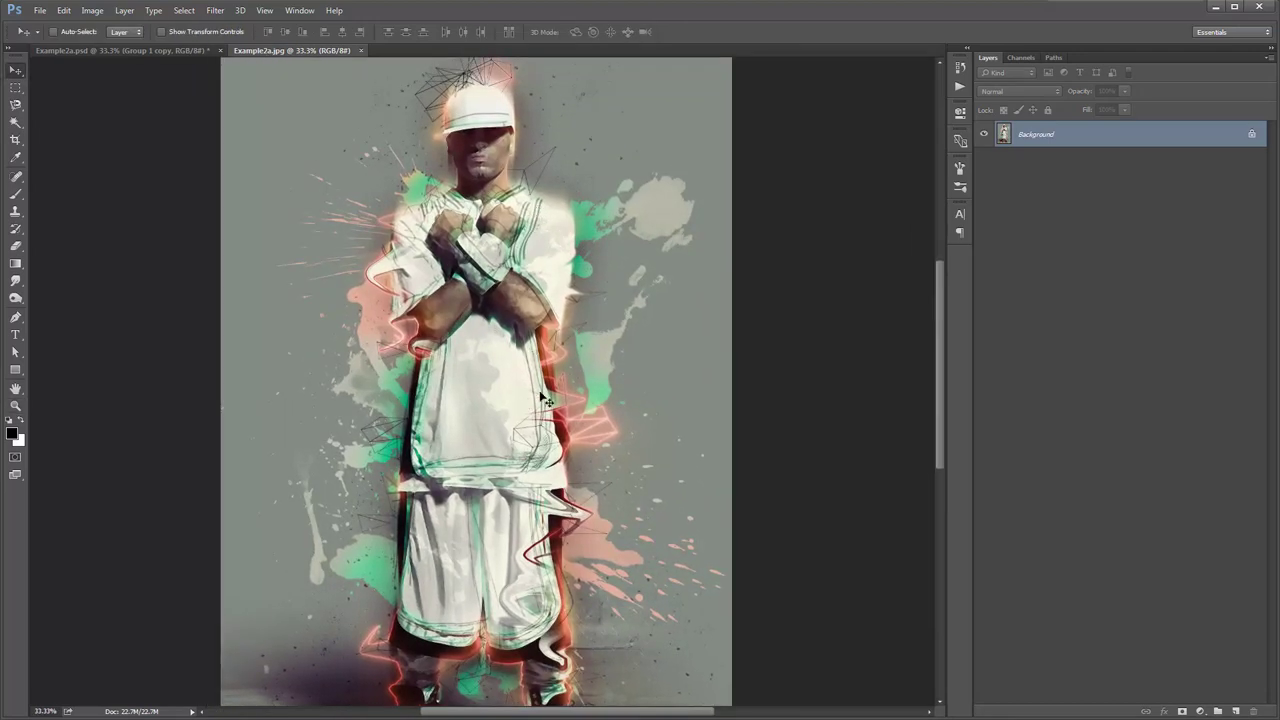
pyautogui.click(163, 51)
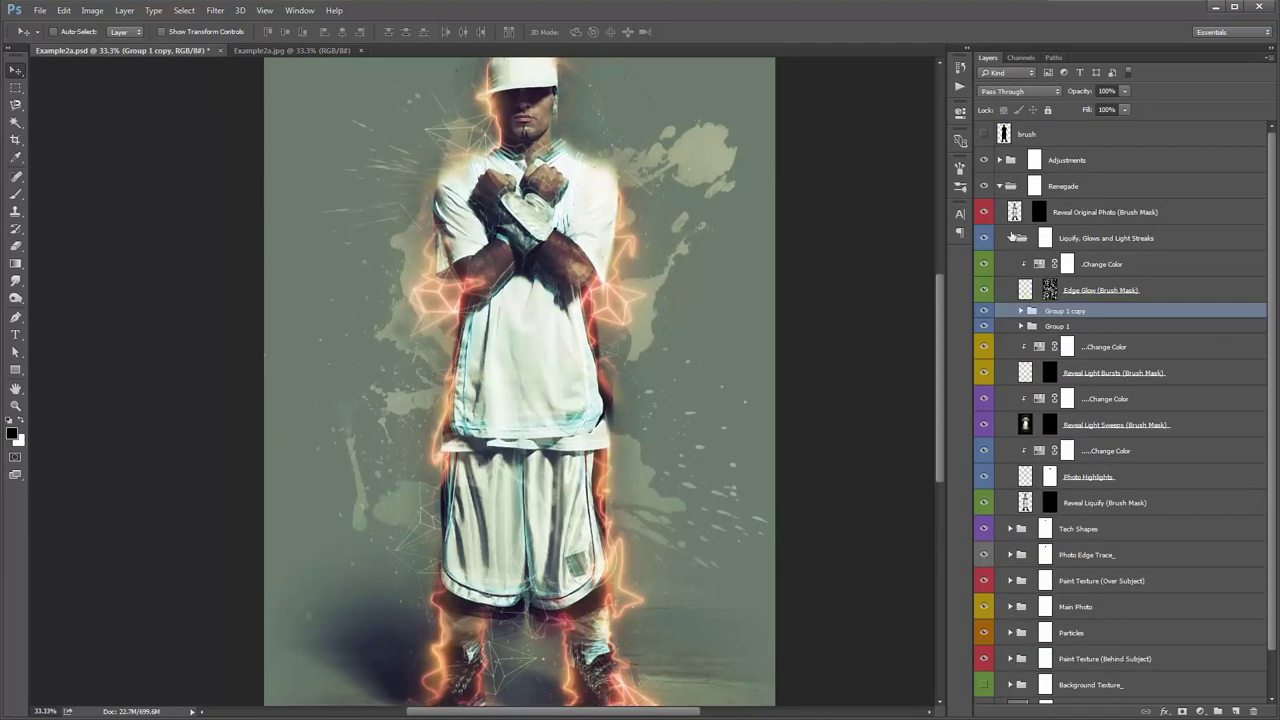
pyautogui.click(1011, 238)
pyautogui.click(1046, 292)
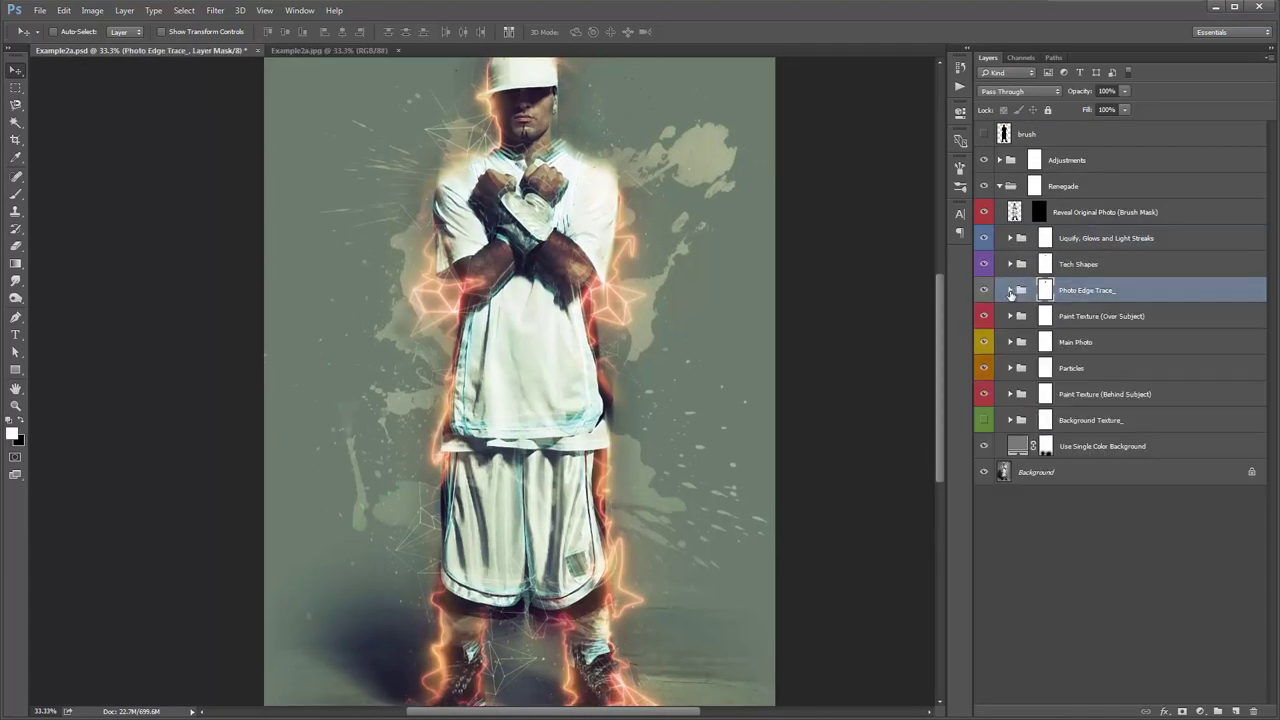
pyautogui.click(1010, 290)
pyautogui.doubleClick(1040, 316)
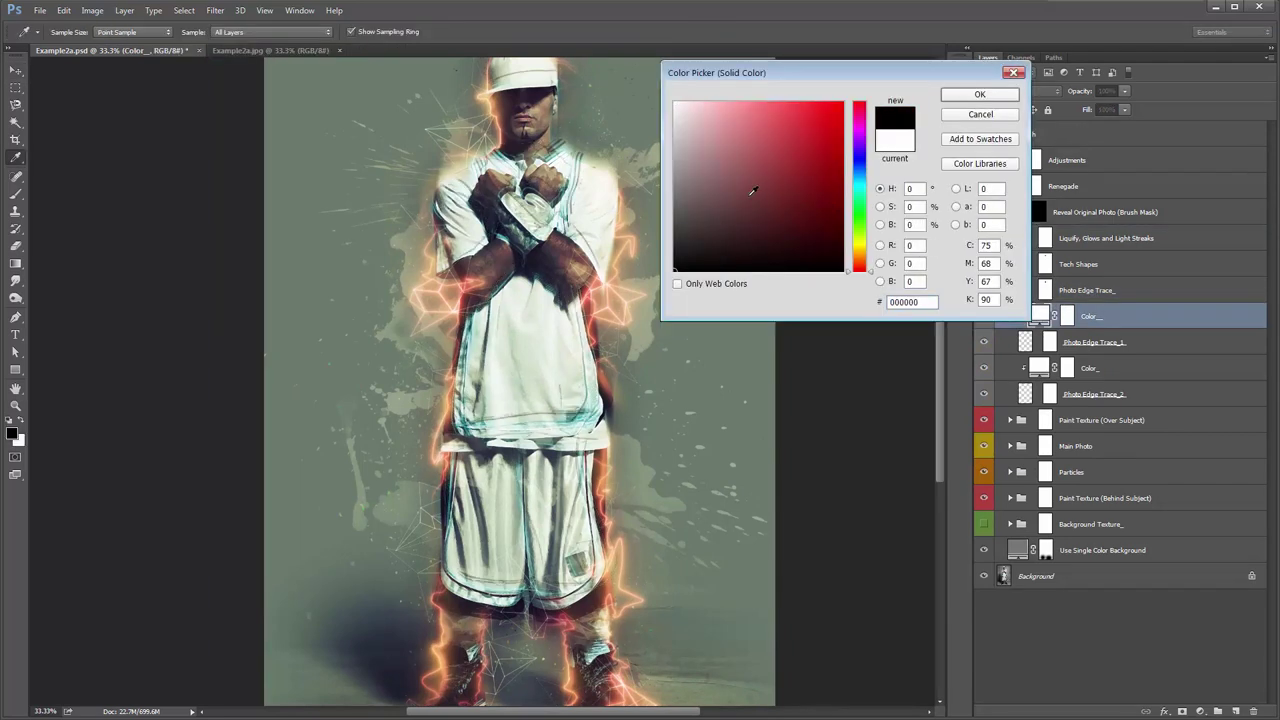
pyautogui.click(979, 95)
pyautogui.doubleClick(1040, 368)
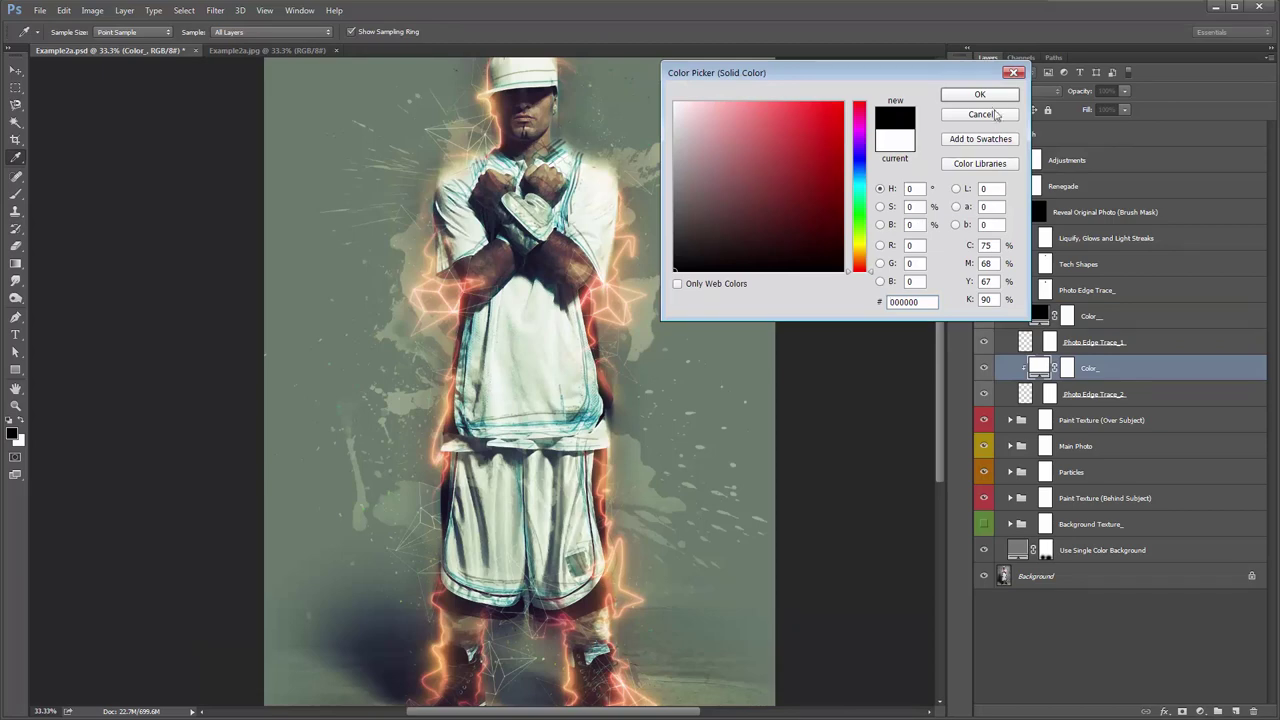
pyautogui.click(979, 95)
# Collapse Photo Edge Trace_ and set the hue of the Change Color adjustment above Photo Highlights to +72
pyautogui.click(229, 50)
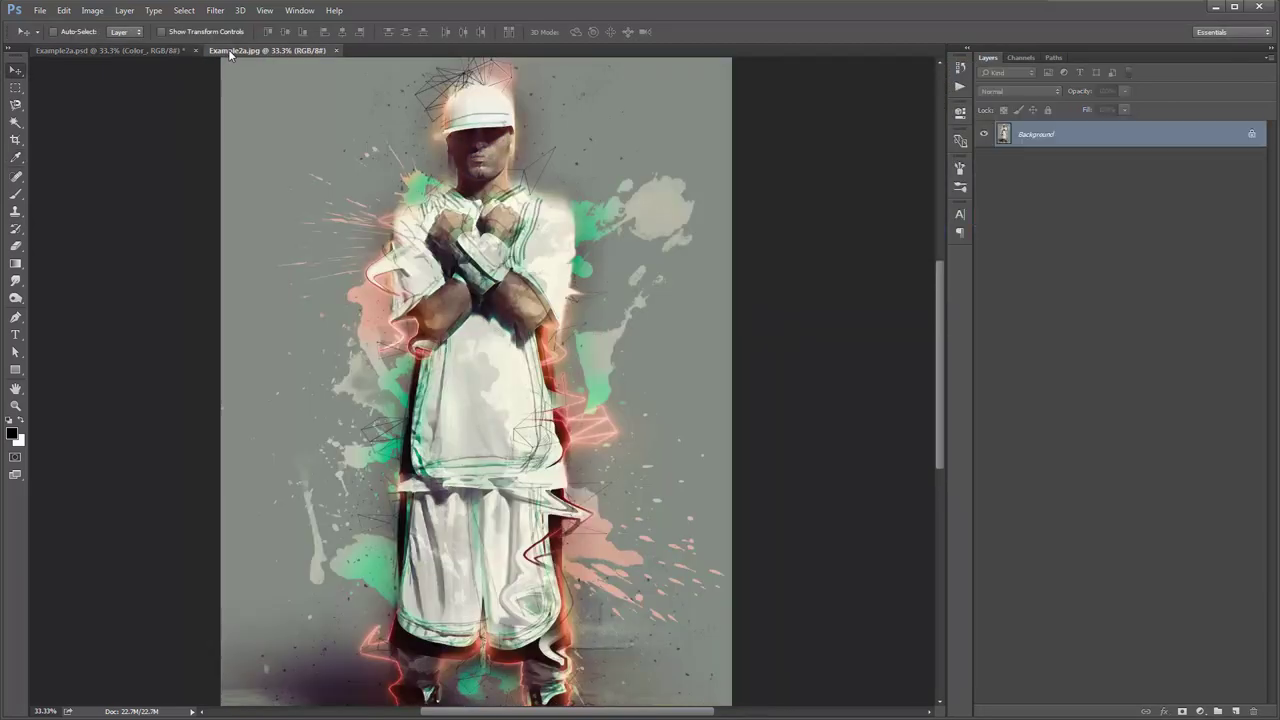
pyautogui.scroll(-1, 500, 440)
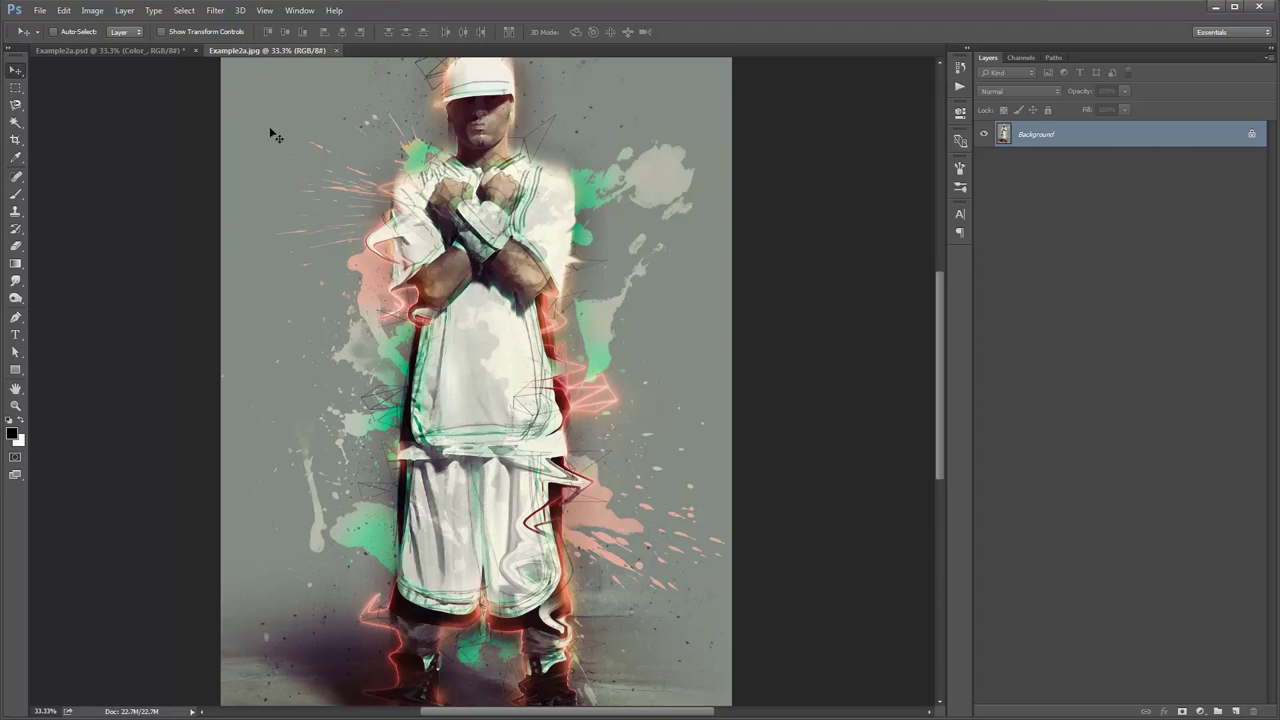
pyautogui.click(167, 48)
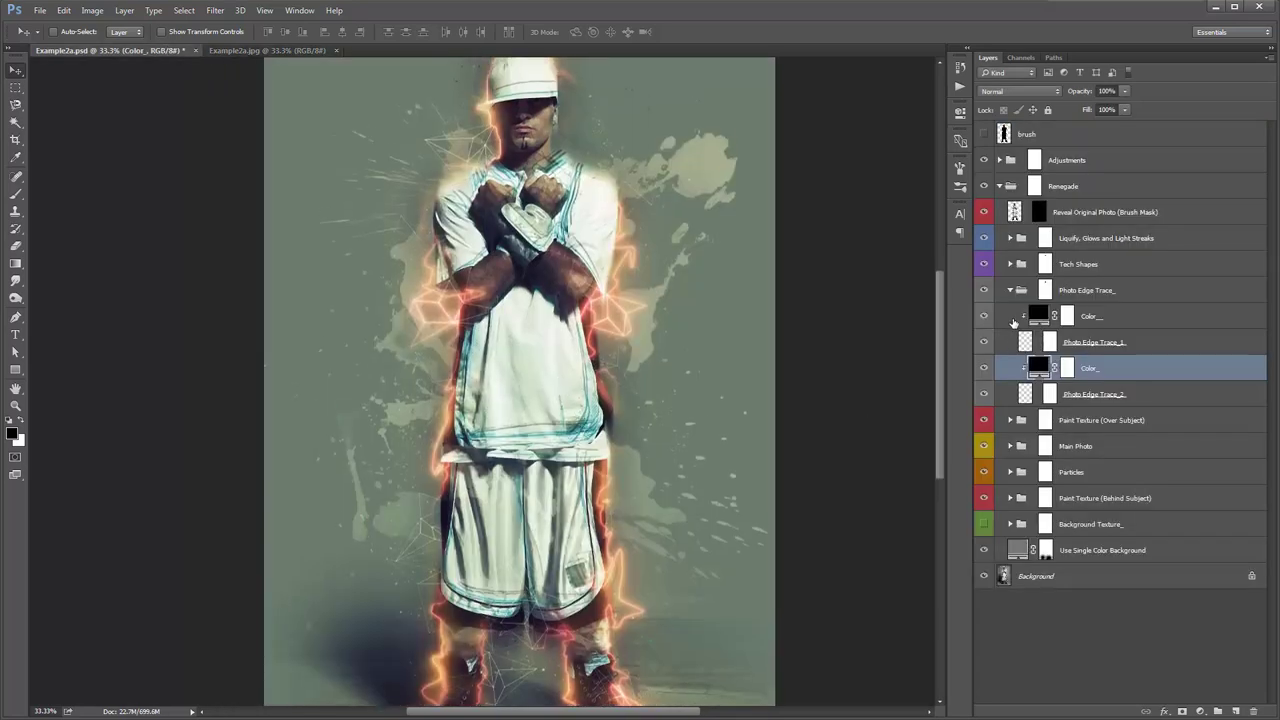
pyautogui.click(1018, 290)
pyautogui.click(1010, 290)
pyautogui.click(1045, 240)
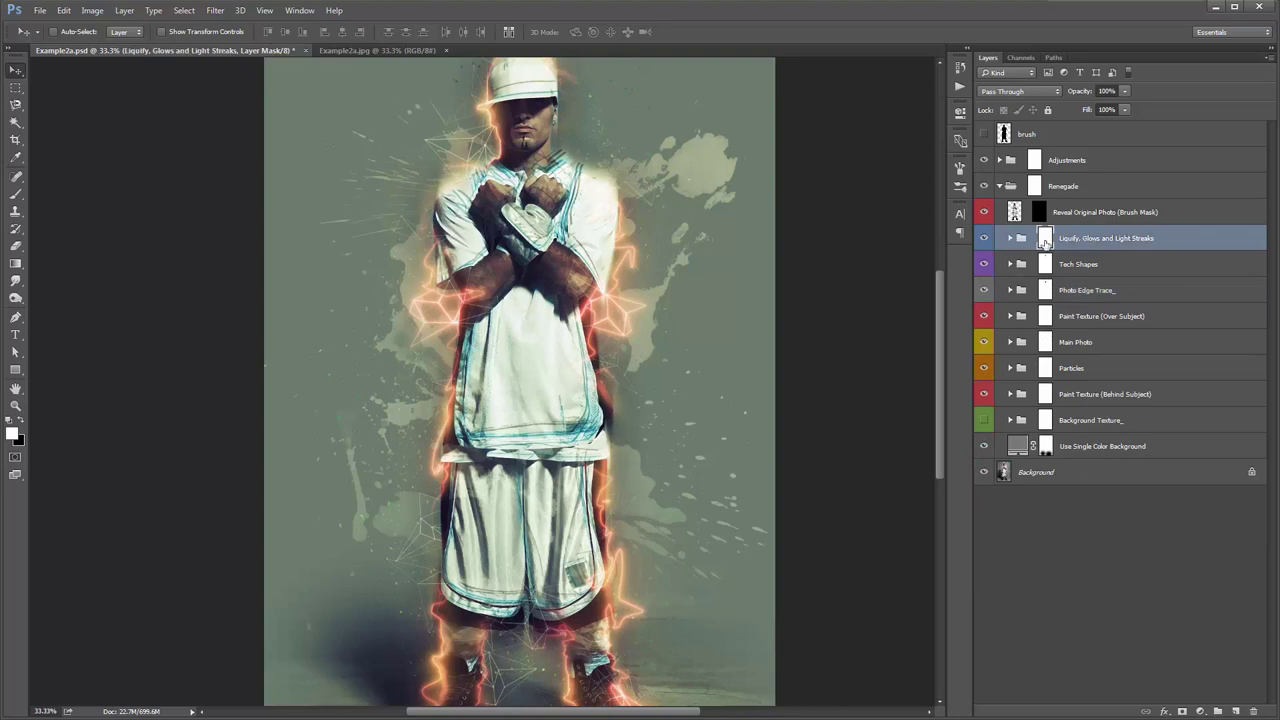
pyautogui.click(1011, 239)
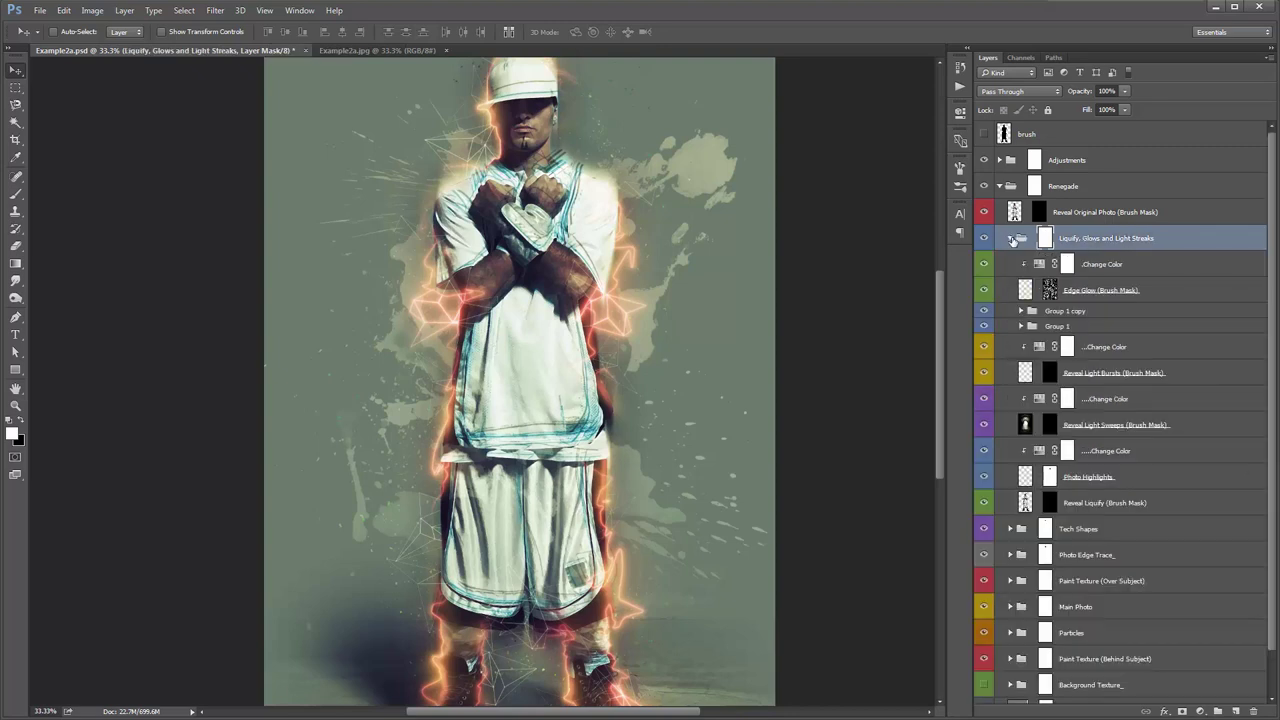
pyautogui.click(1086, 477)
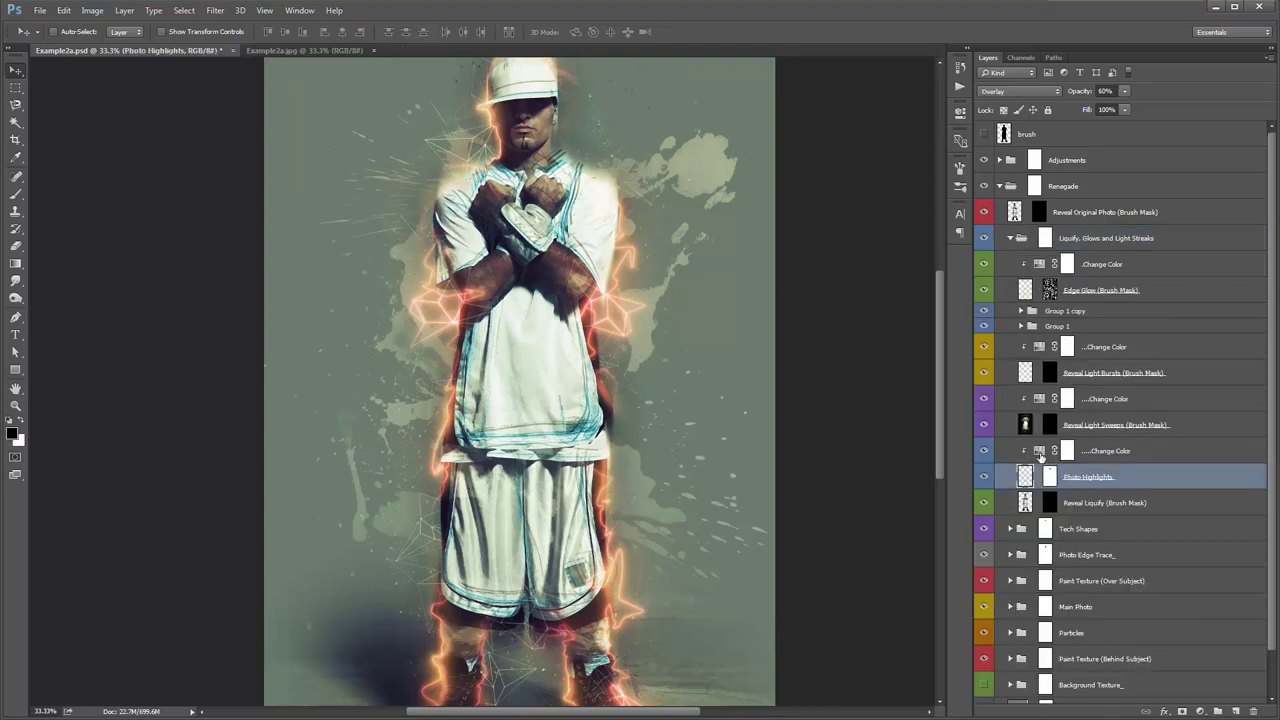
pyautogui.doubleClick(1036, 451)
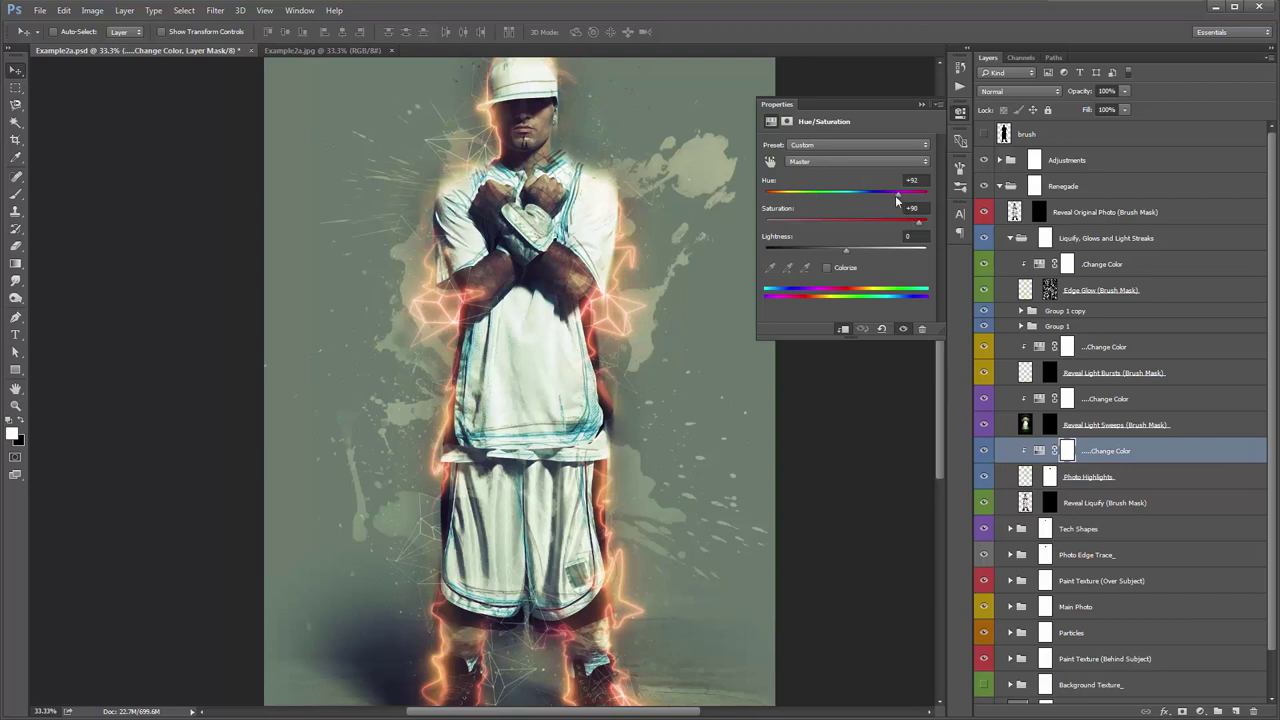
pyautogui.moveTo(896, 197)
pyautogui.mouseDown()
pyautogui.moveTo(871, 192)
pyautogui.moveTo(892, 197)
pyautogui.mouseUp()
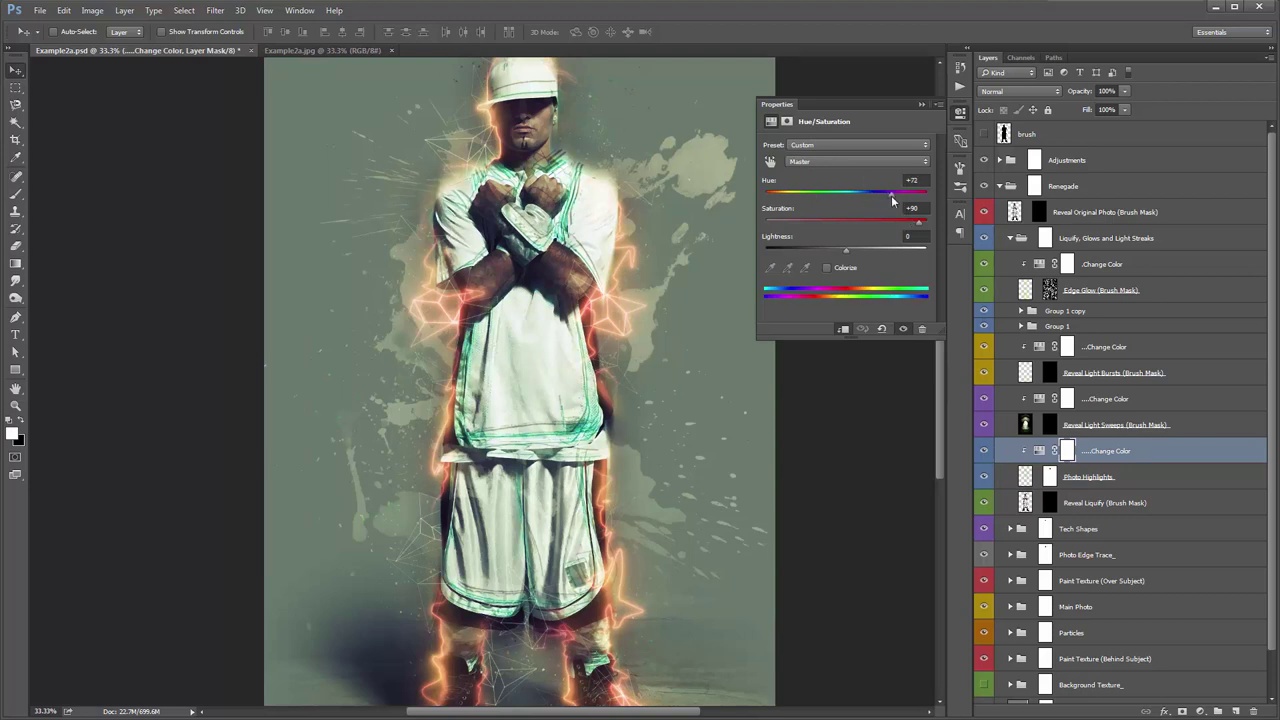
pyautogui.click(915, 103)
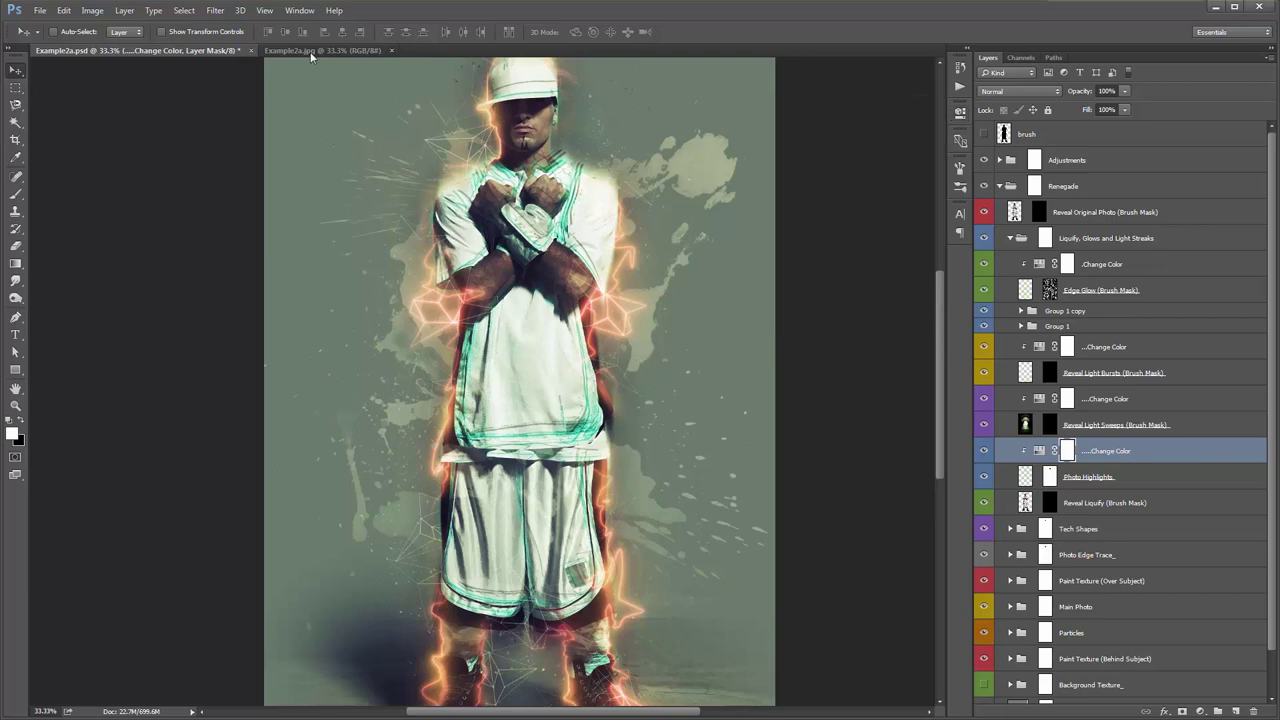
# Compare the recolored Example2a.psd with the Example2a.jpg reference, examining the highlights, streaks and splatters
pyautogui.click(291, 49)
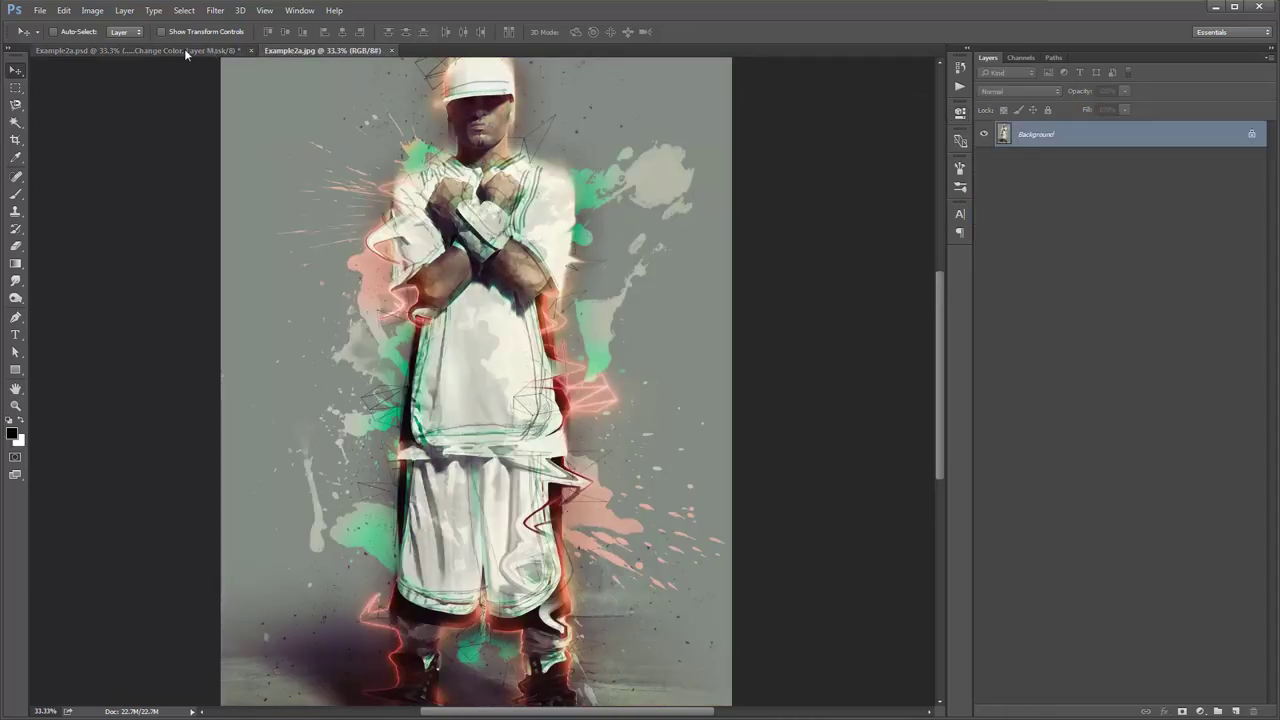
pyautogui.click(184, 50)
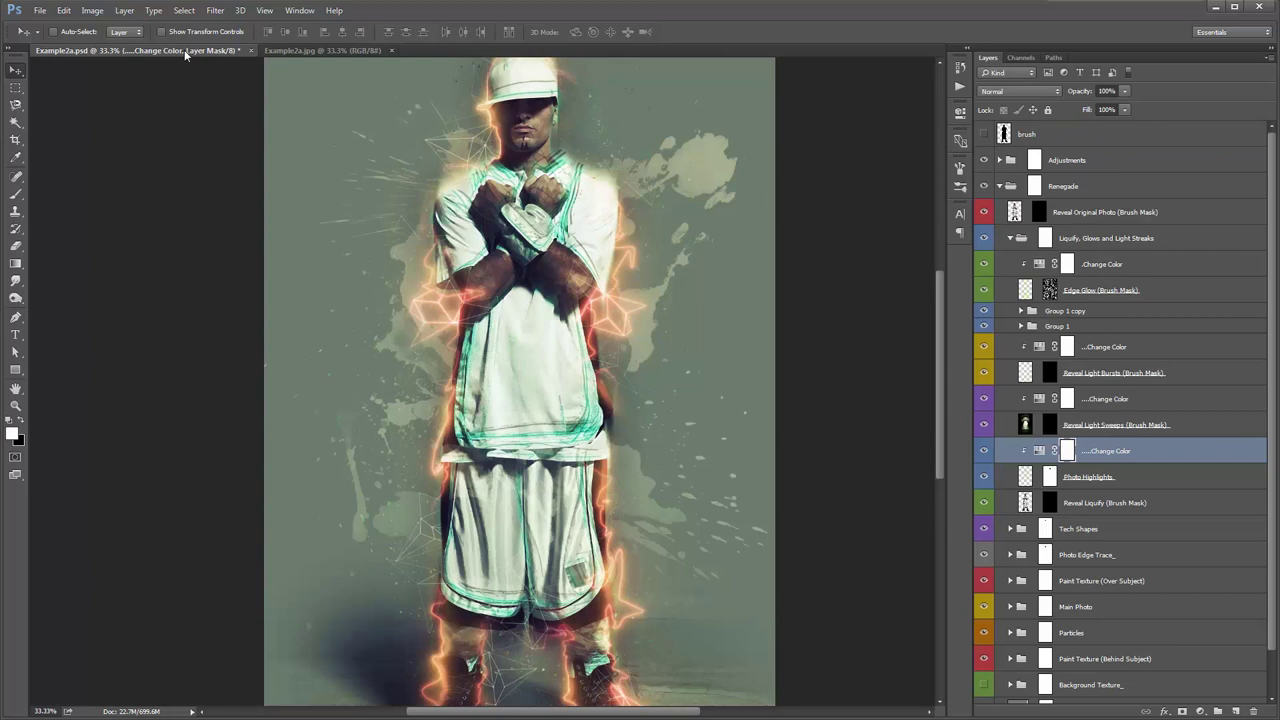
pyautogui.click(283, 51)
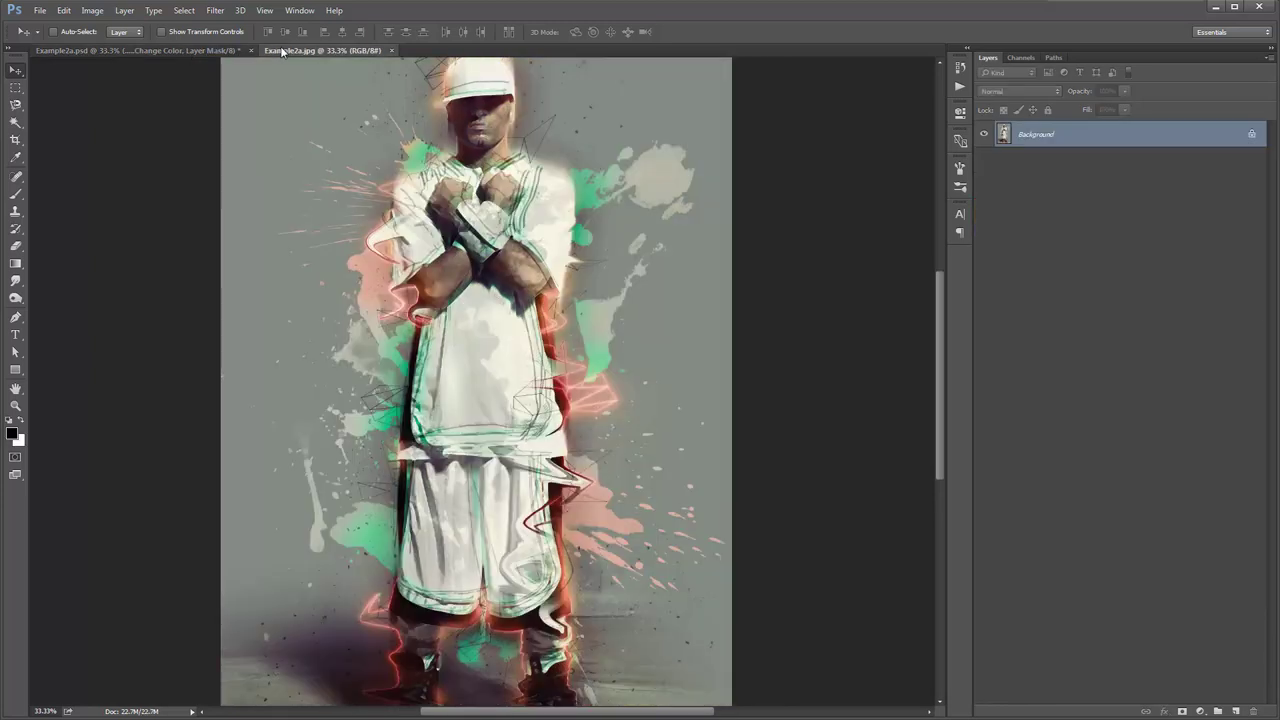
pyautogui.moveTo(588, 227); pyautogui.dragTo(597, 293)
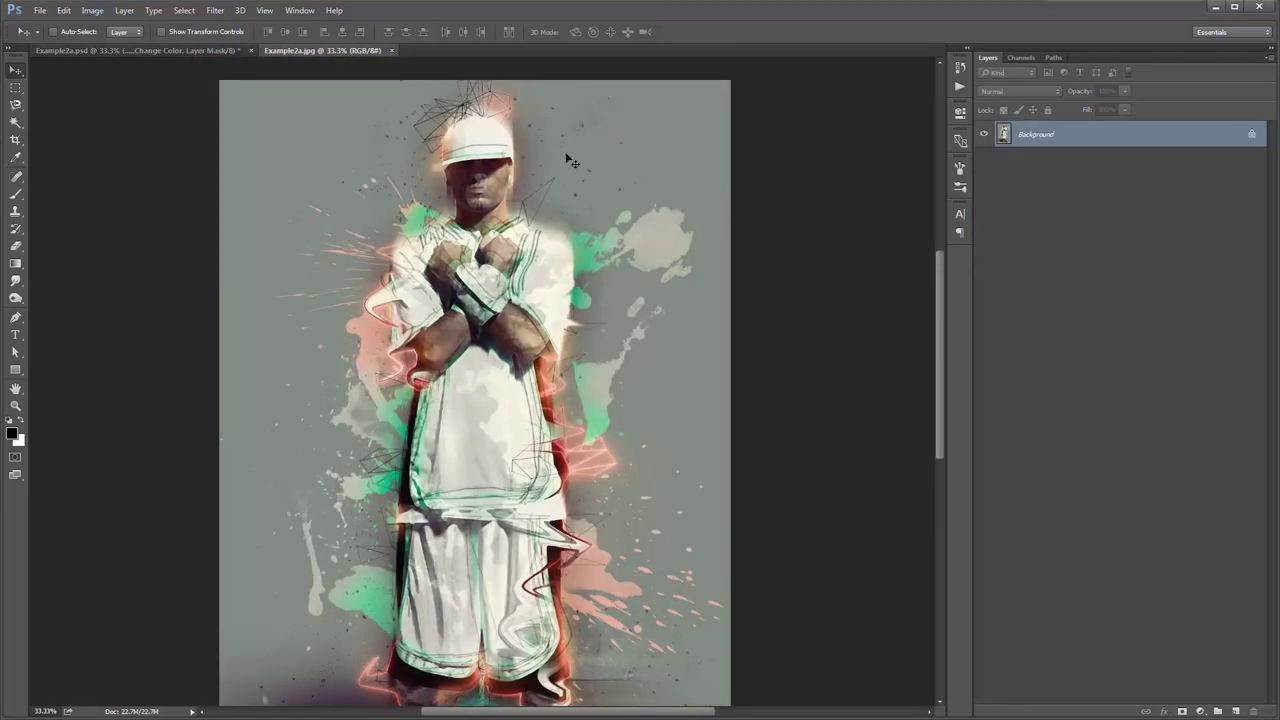
pyautogui.click(205, 51)
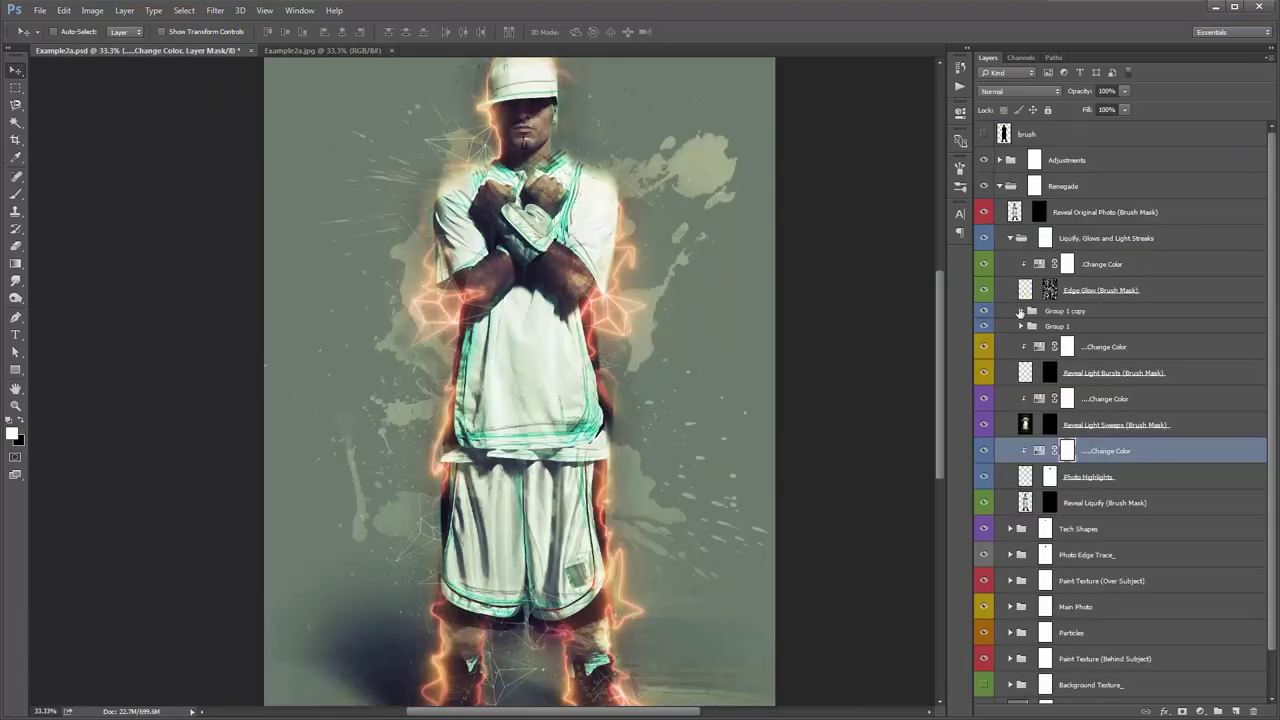
# Collapse the Liquify, Glows and Light Streaks group and set the T3_Color fill inside Tech Shapes to black (000000)
pyautogui.click(1015, 238)
pyautogui.click(1010, 238)
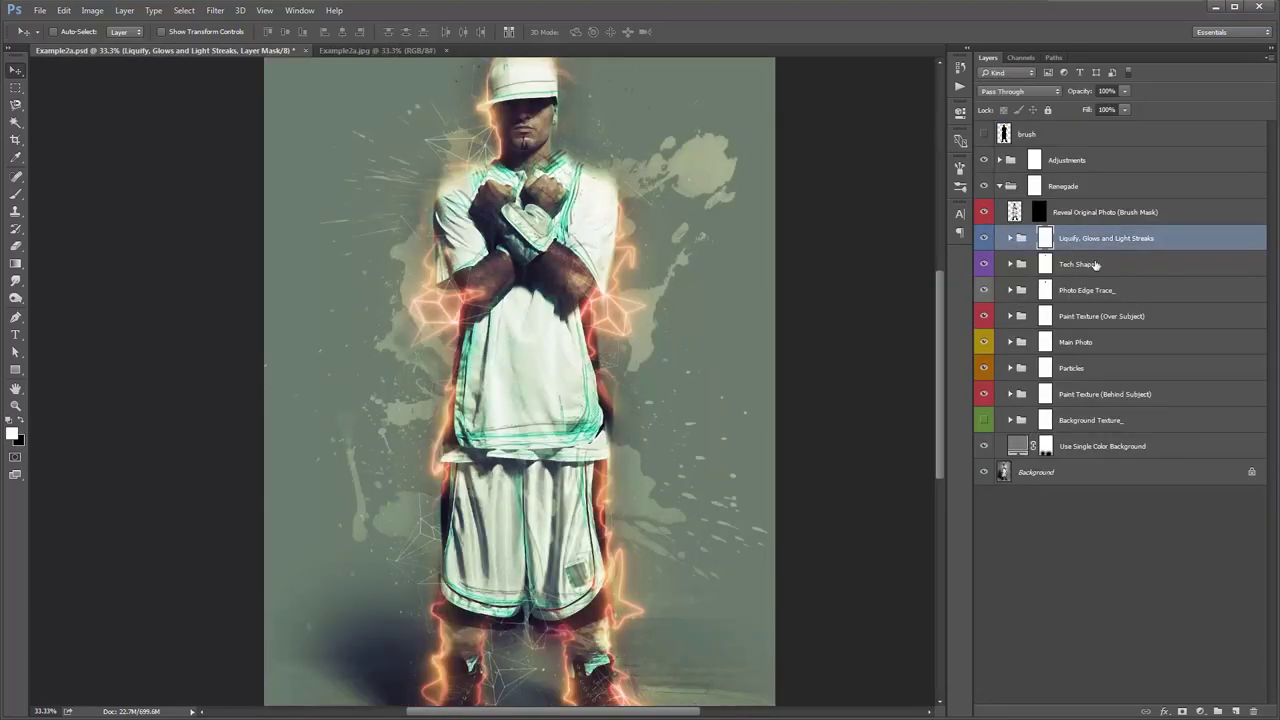
pyautogui.click(1096, 264)
pyautogui.click(1010, 264)
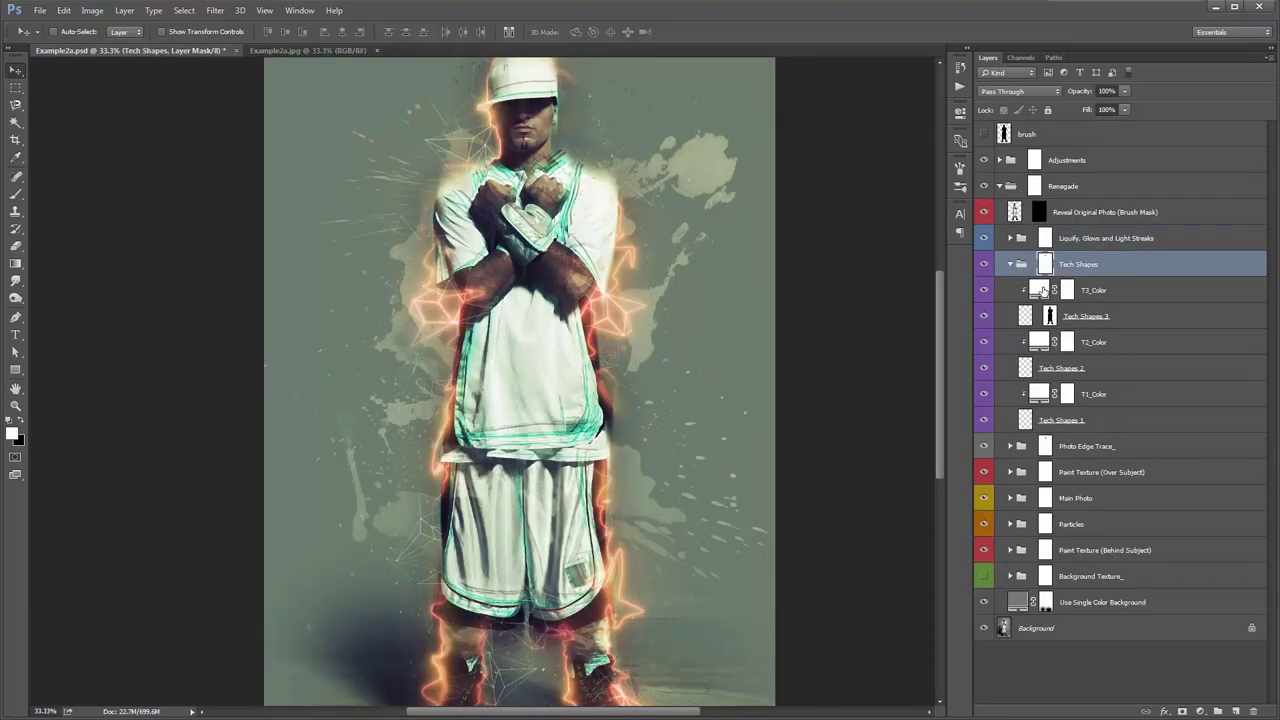
pyautogui.doubleClick(1043, 292)
pyautogui.write('000000')
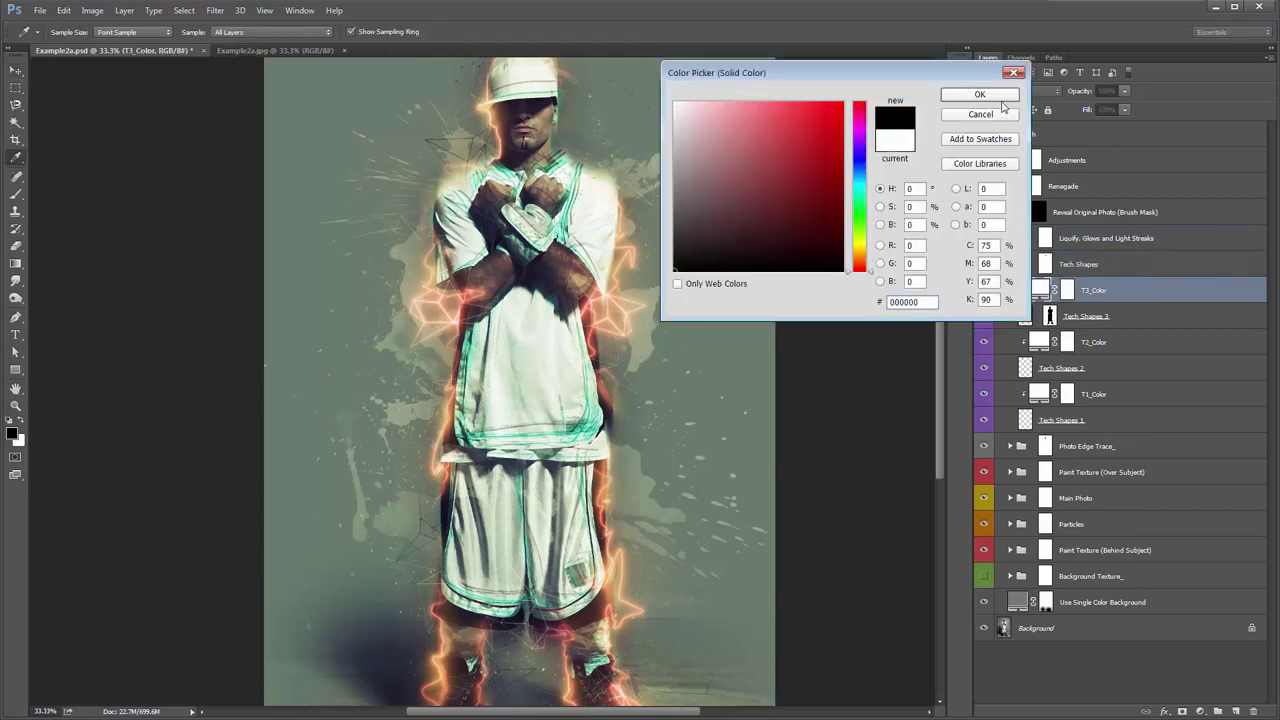
pyautogui.click(988, 92)
# Set the T2_Color and T1_Color fills to black (000000) and collapse the Tech Shapes group
pyautogui.doubleClick(1039, 342)
pyautogui.write('000000')
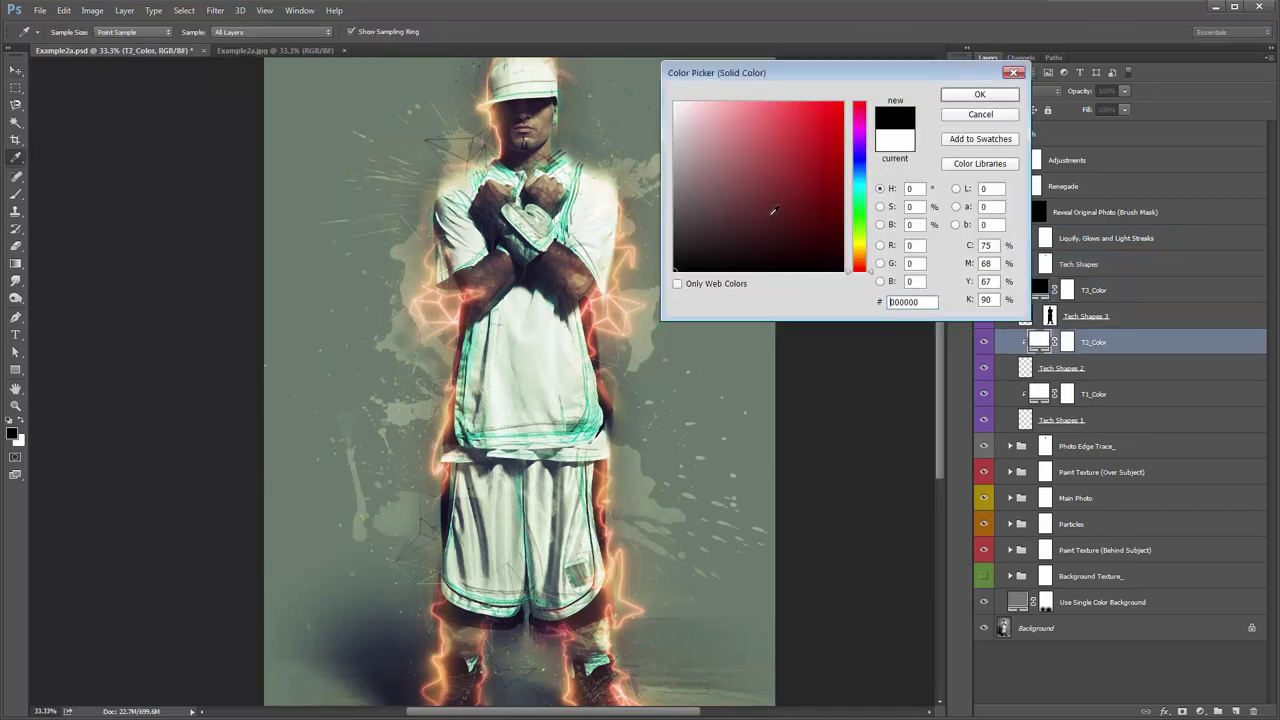
pyautogui.click(1012, 96)
pyautogui.doubleClick(1037, 392)
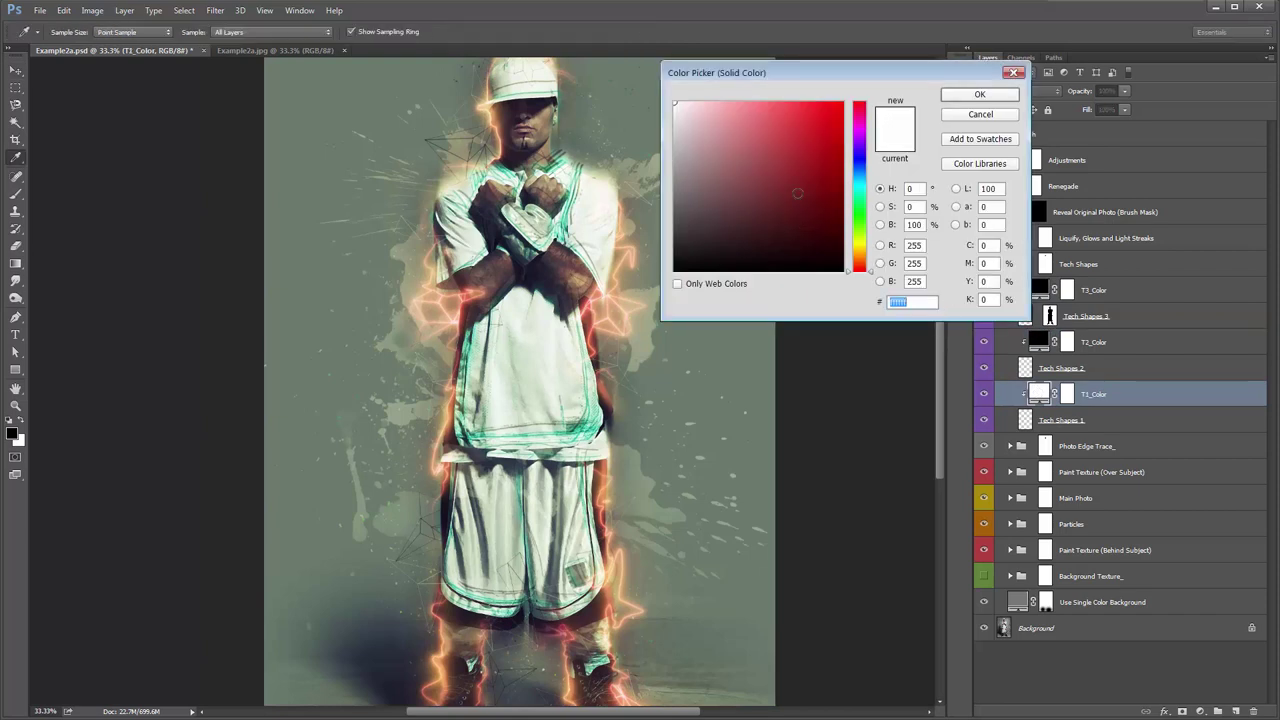
pyautogui.write('000000')
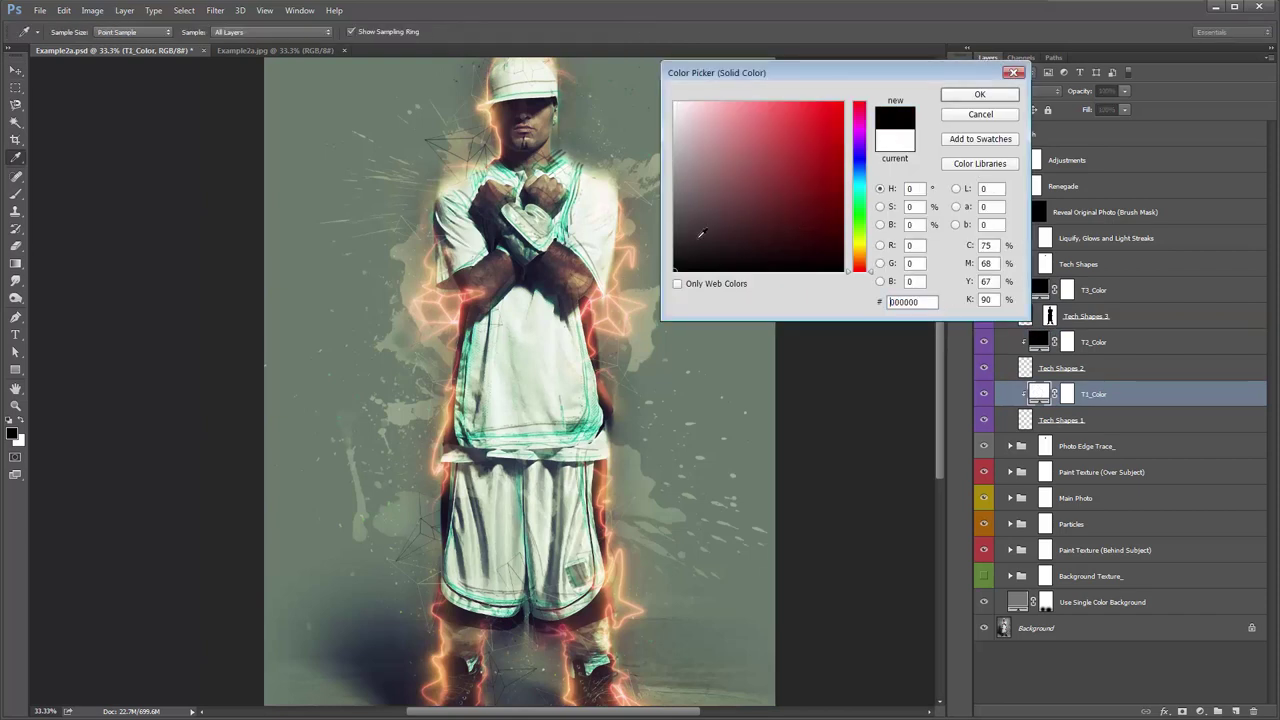
pyautogui.click(1003, 98)
pyautogui.click(1010, 264)
# Duplicate the Tech Shapes group and set the copy's opacity to 65%
pyautogui.moveTo(743, 200); pyautogui.dragTo(747, 236)
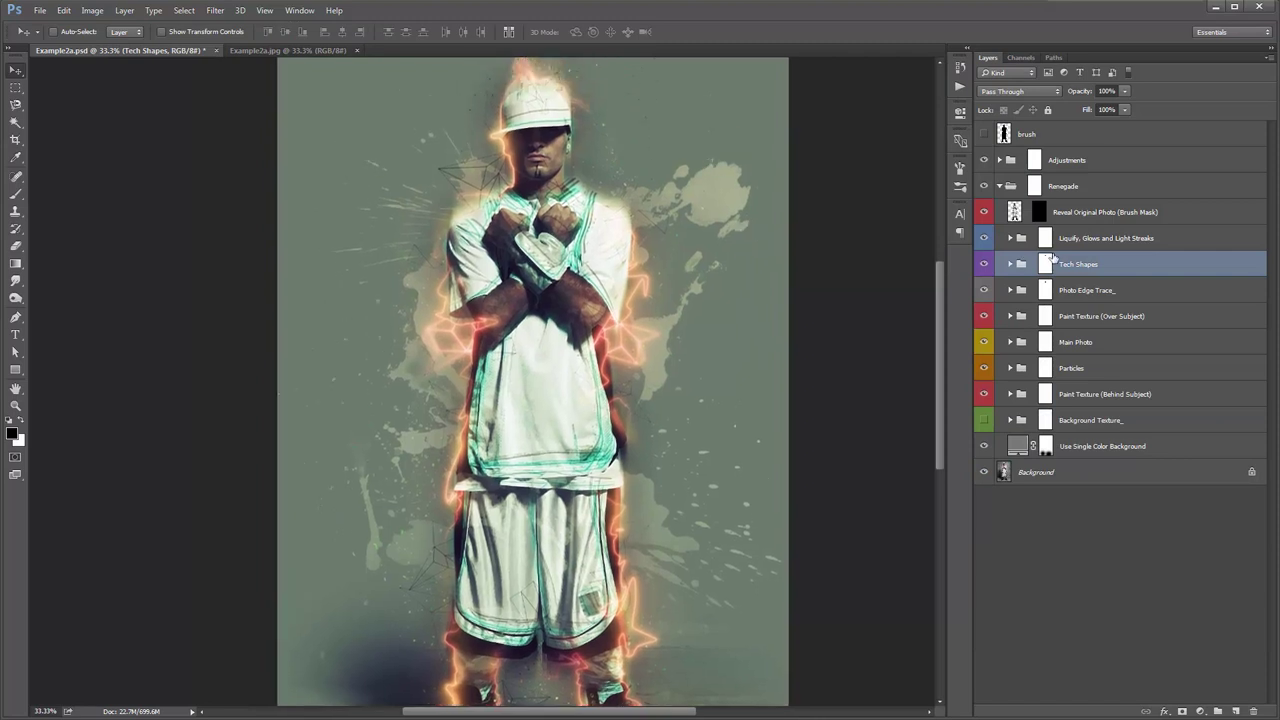
pyautogui.click(1045, 264)
pyautogui.hotkey('ctrl', 'j')
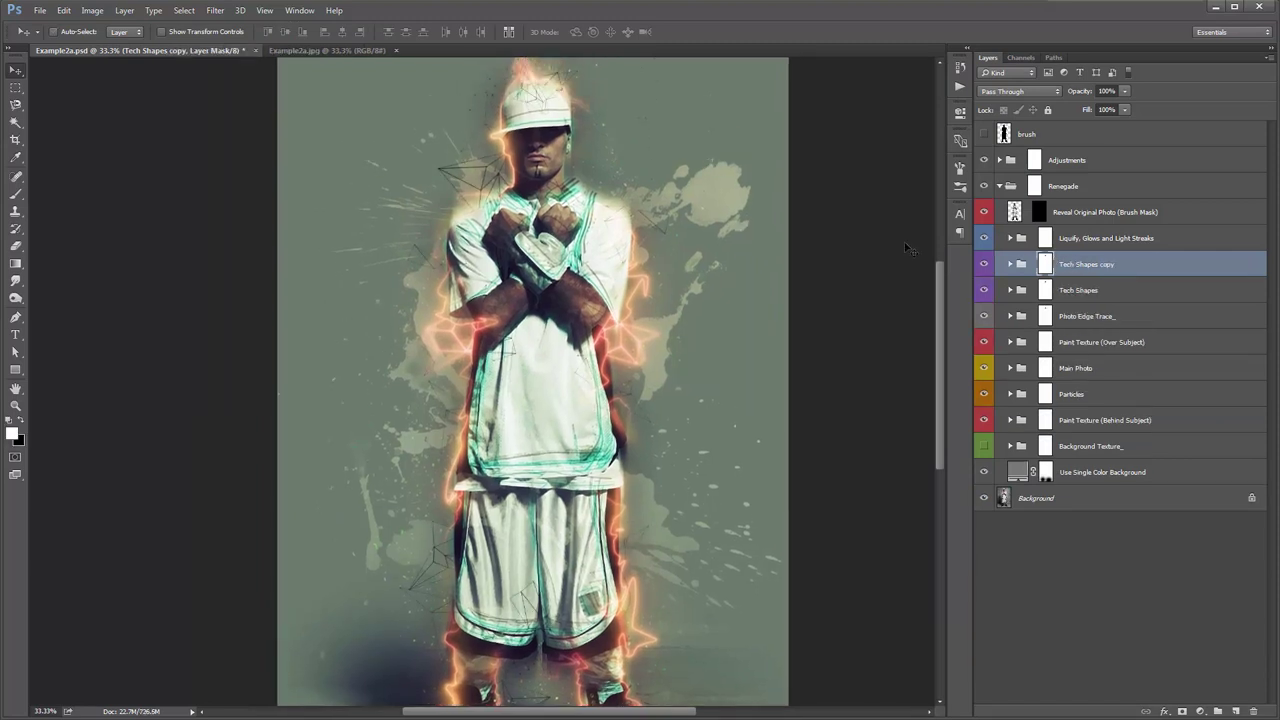
pyautogui.scroll(-3, 848, 205)
pyautogui.moveTo(848, 205); pyautogui.dragTo(843, 277)
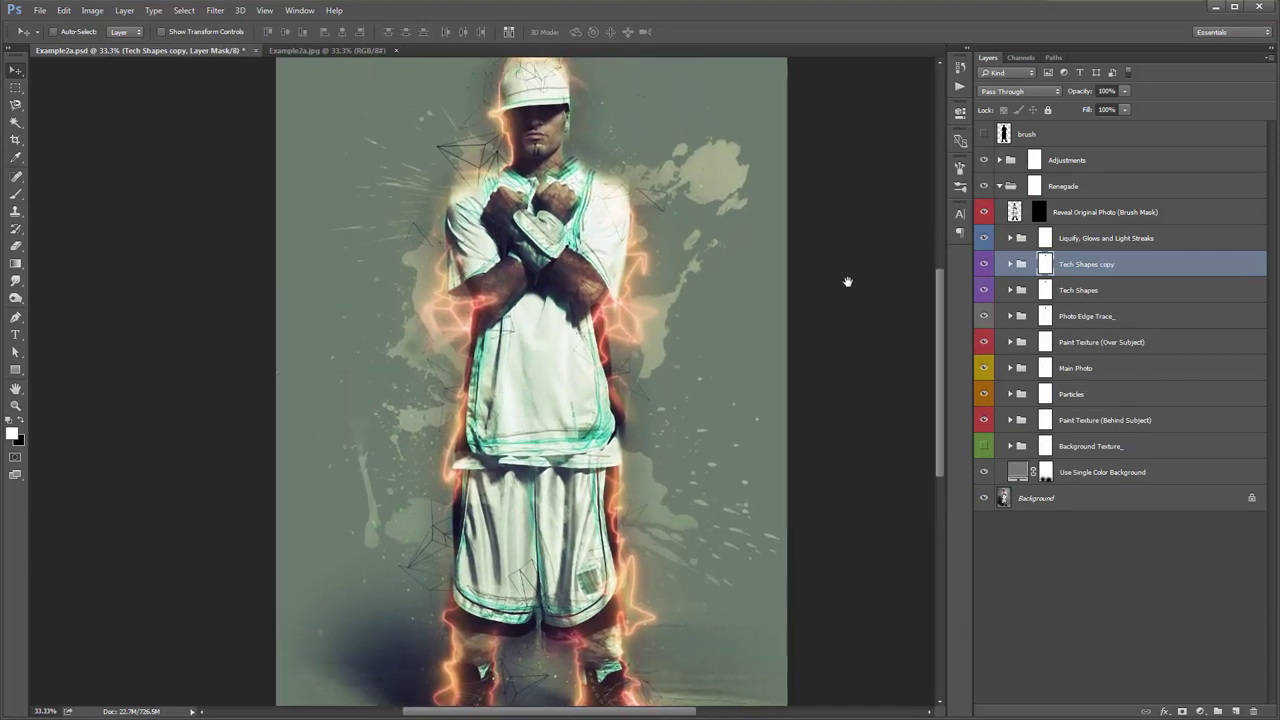
pyautogui.click(1105, 91)
pyautogui.write('65')
pyautogui.press('Return')
pyautogui.moveTo(709, 200); pyautogui.dragTo(715, 178)
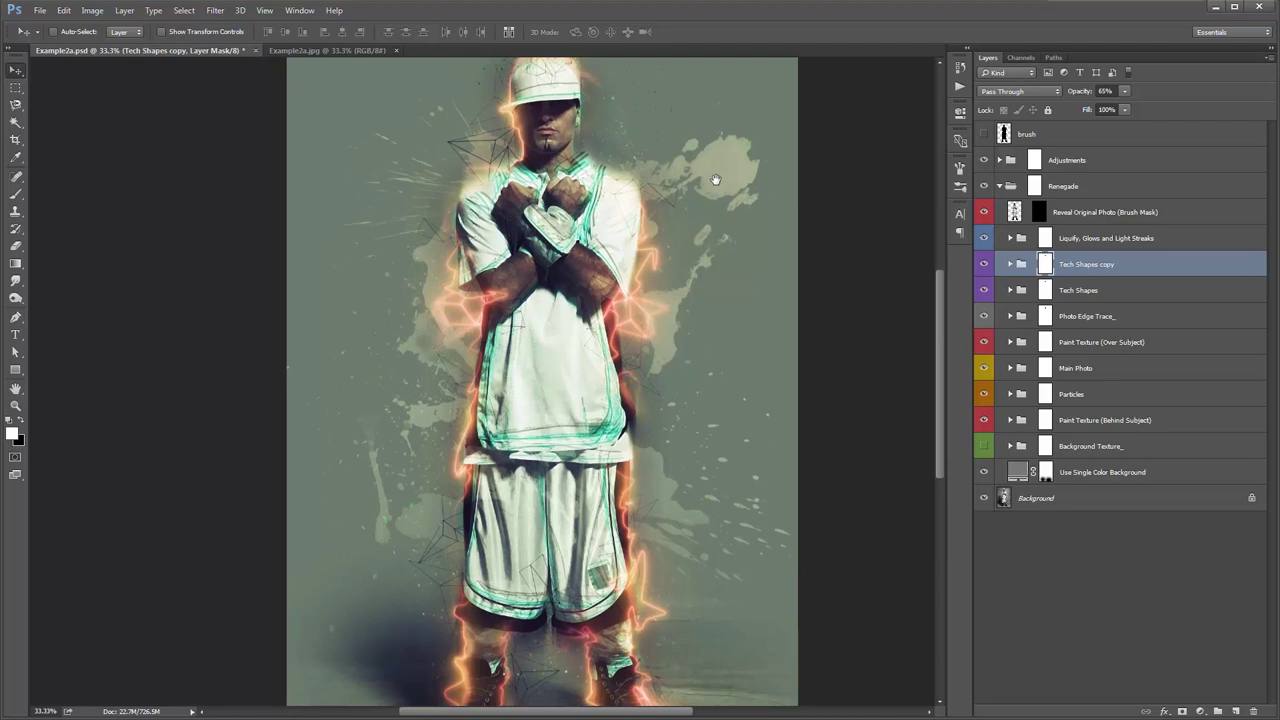
# Examine the liquify distortions along the subject's edges in Example2a.jpg and return to Example2a.psd
pyautogui.click(281, 47)
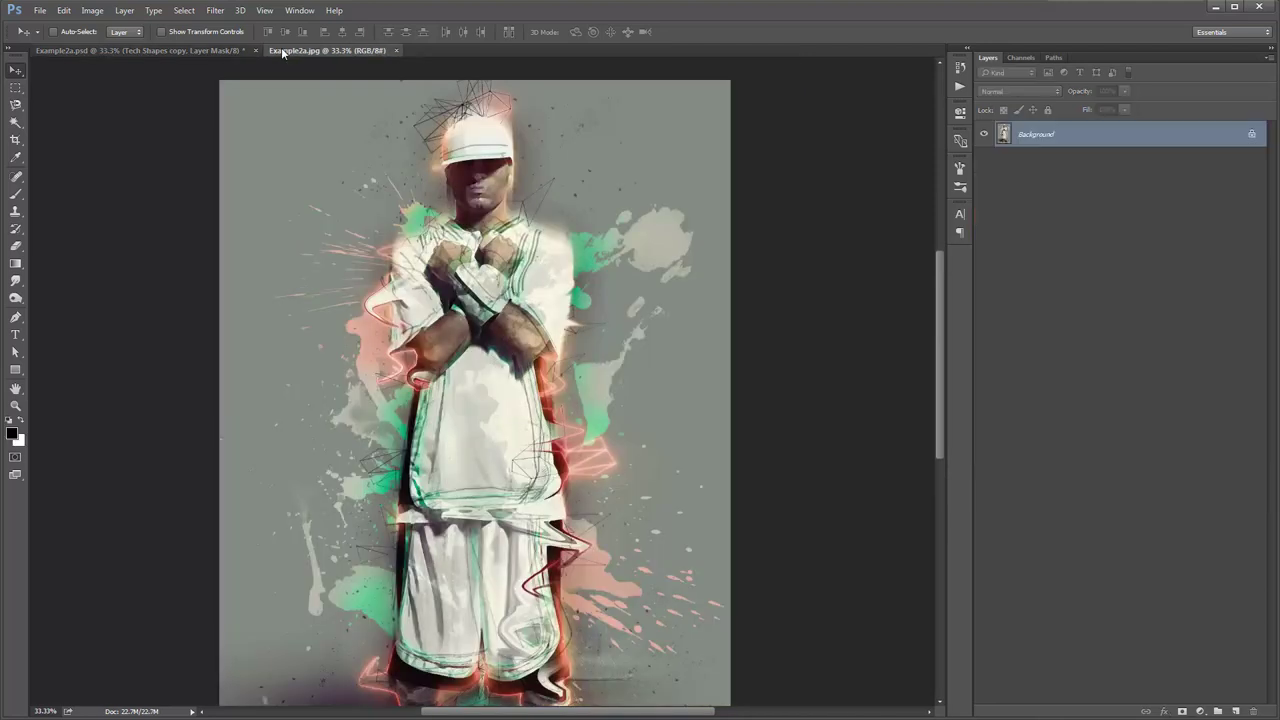
pyautogui.scroll(-3, 337, 226)
pyautogui.scroll(-1, 340, 226)
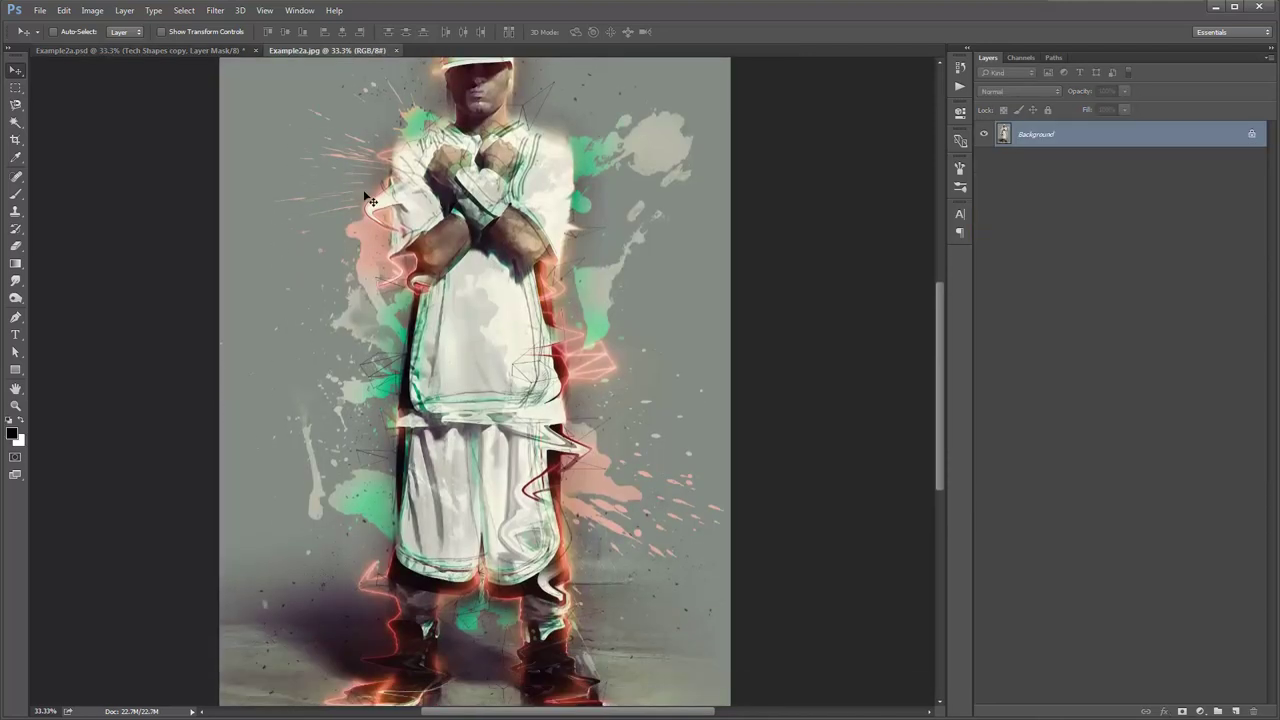
pyautogui.scroll(-1, 409, 283)
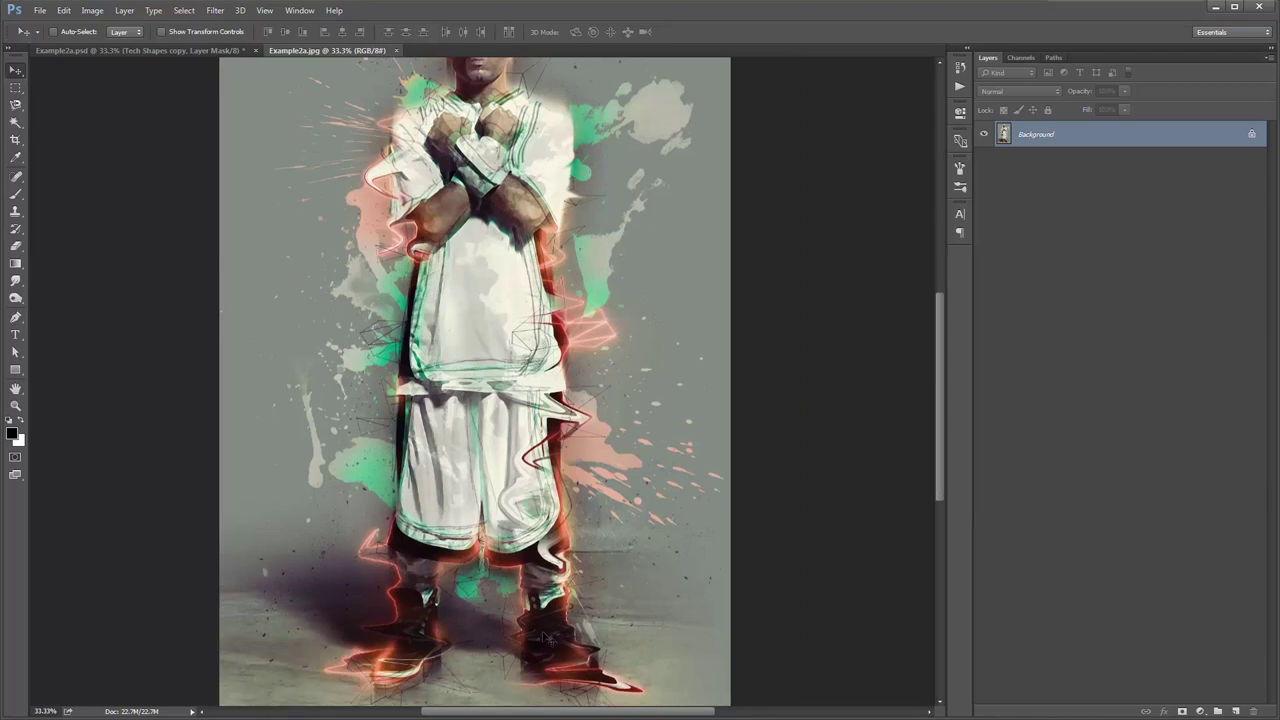
pyautogui.scroll(1, 490, 544)
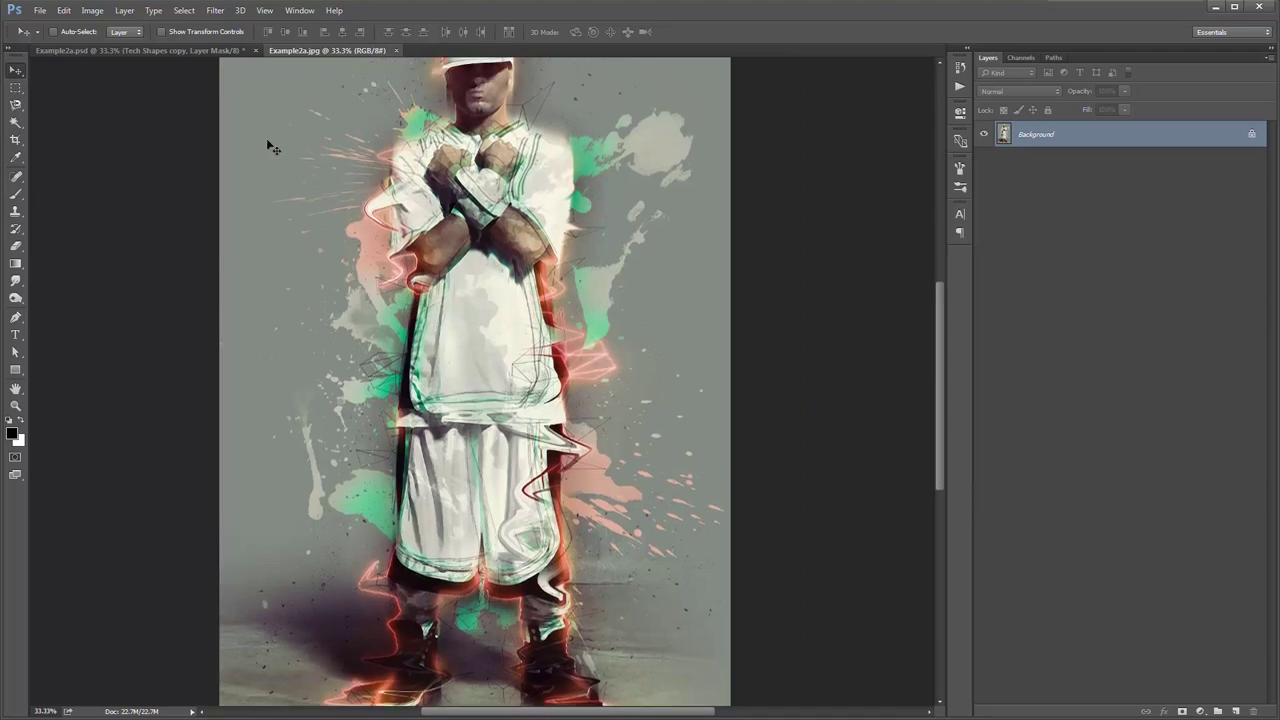
pyautogui.click(186, 52)
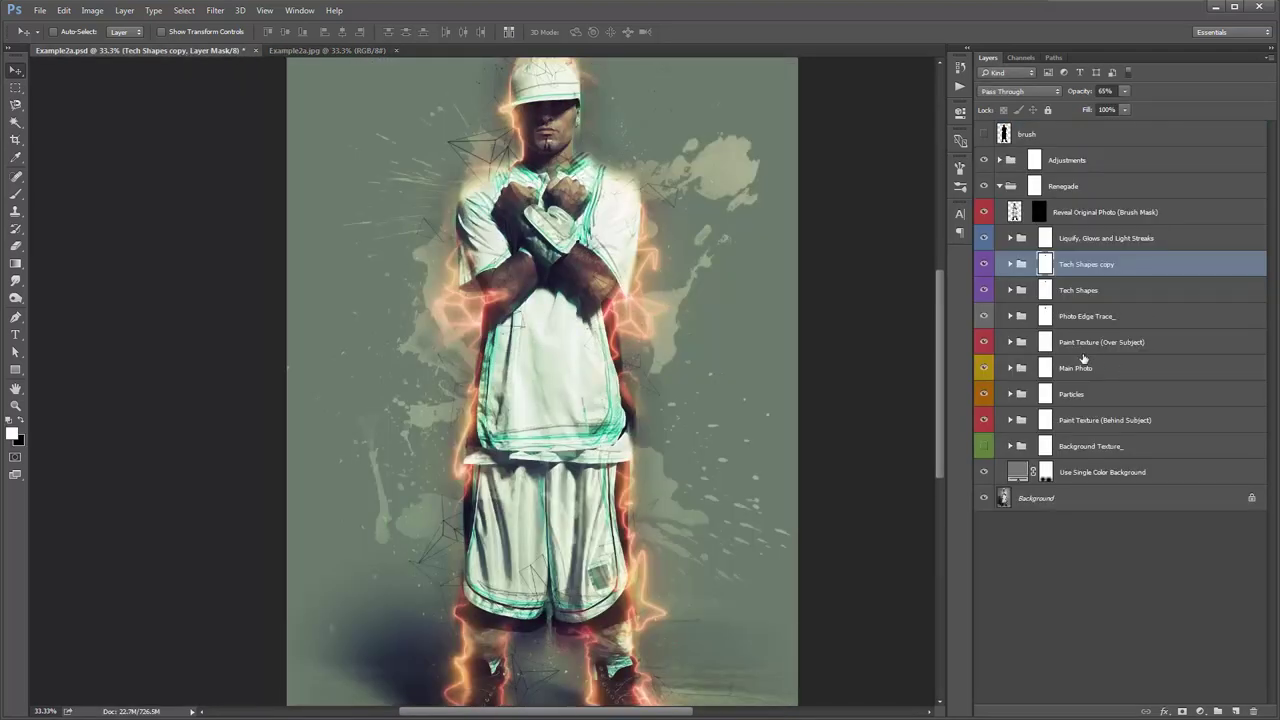
# Expand the Liquify, Glows and Light Streaks group and target the Reveal Liquify layer's mask with white as the foreground color
pyautogui.click(1044, 238)
pyautogui.click(1010, 238)
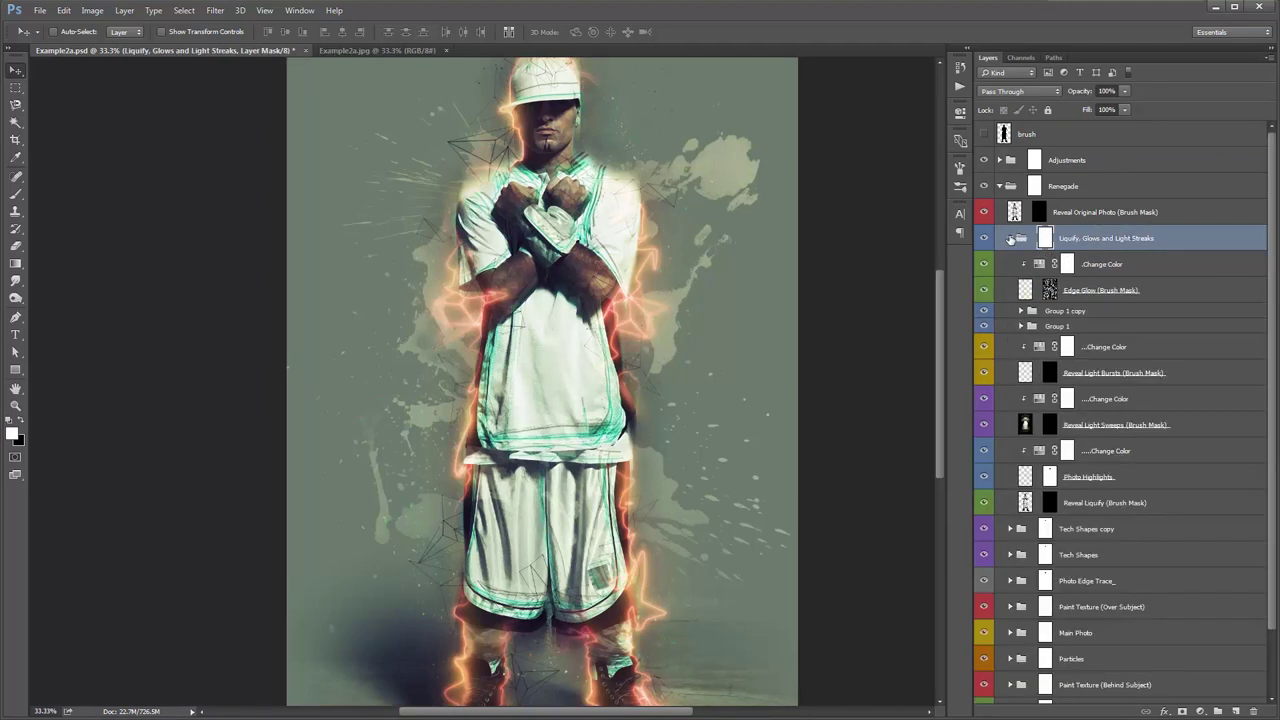
pyautogui.click(1108, 504)
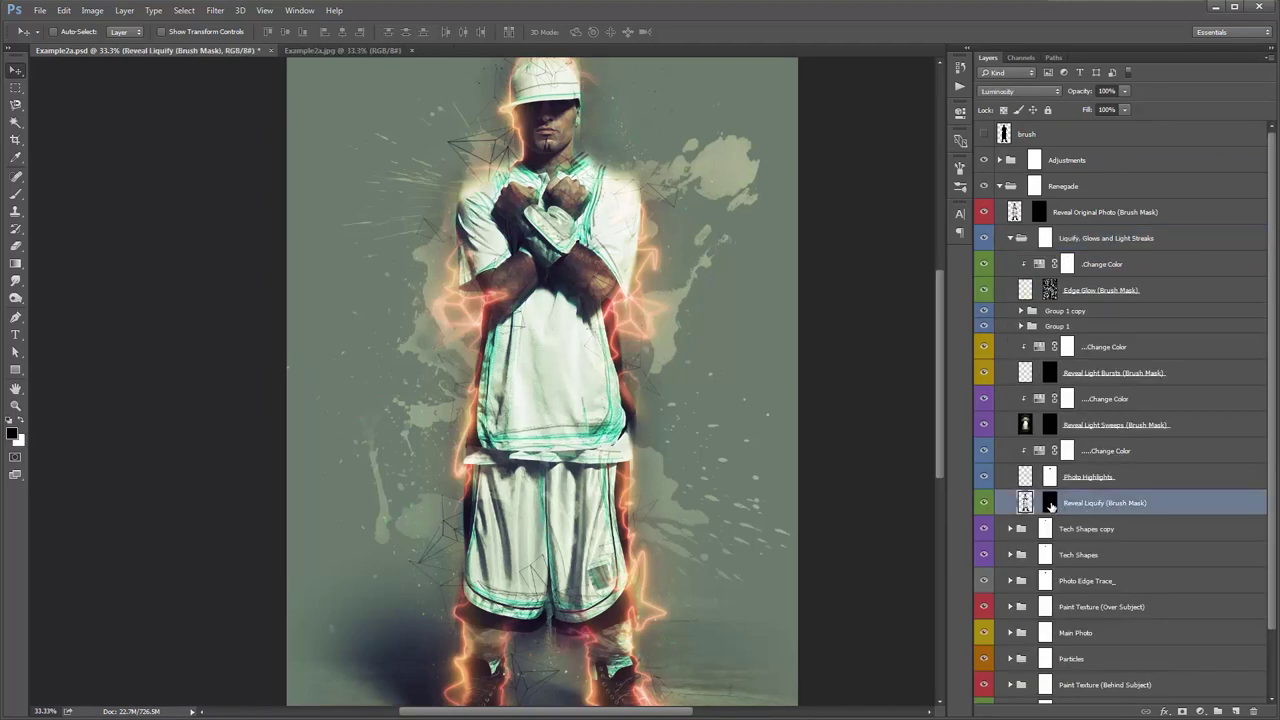
pyautogui.click(1050, 503)
pyautogui.press('x')
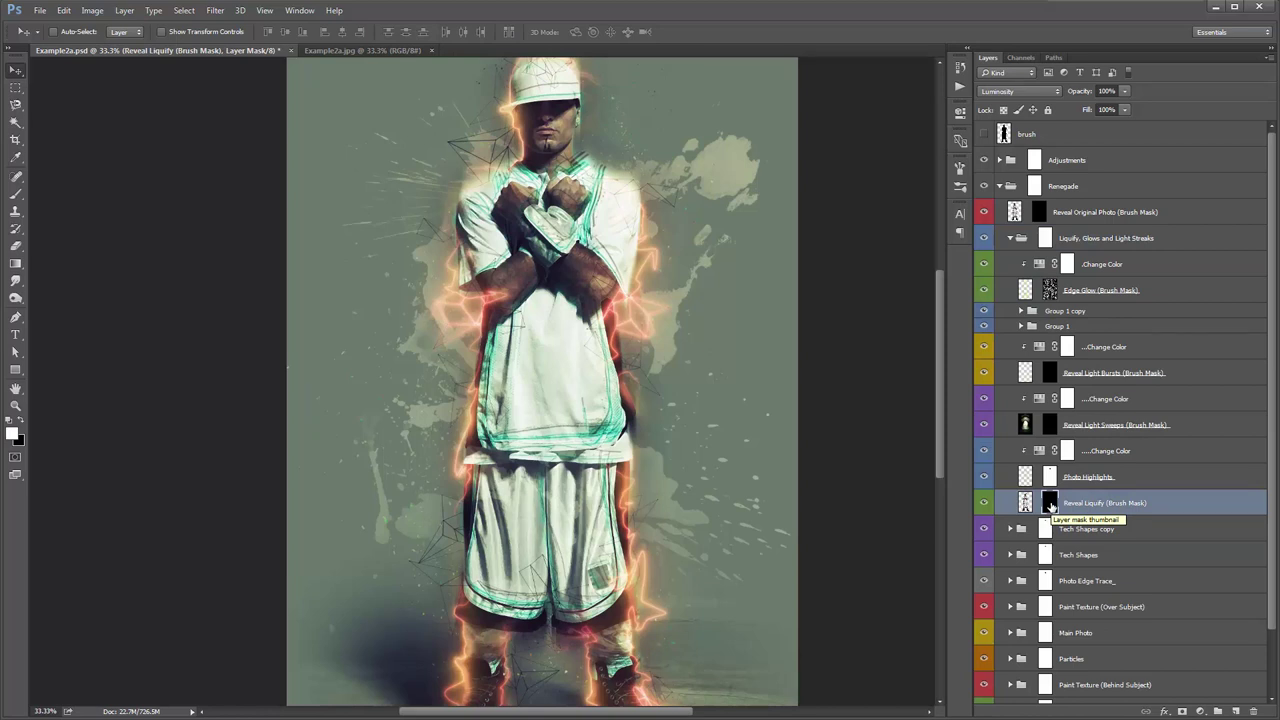
# Fill the Reveal Liquify mask with white to examine the full distortion, and invert the mask back to black
pyautogui.hotkey('alt', 'BackSpace')
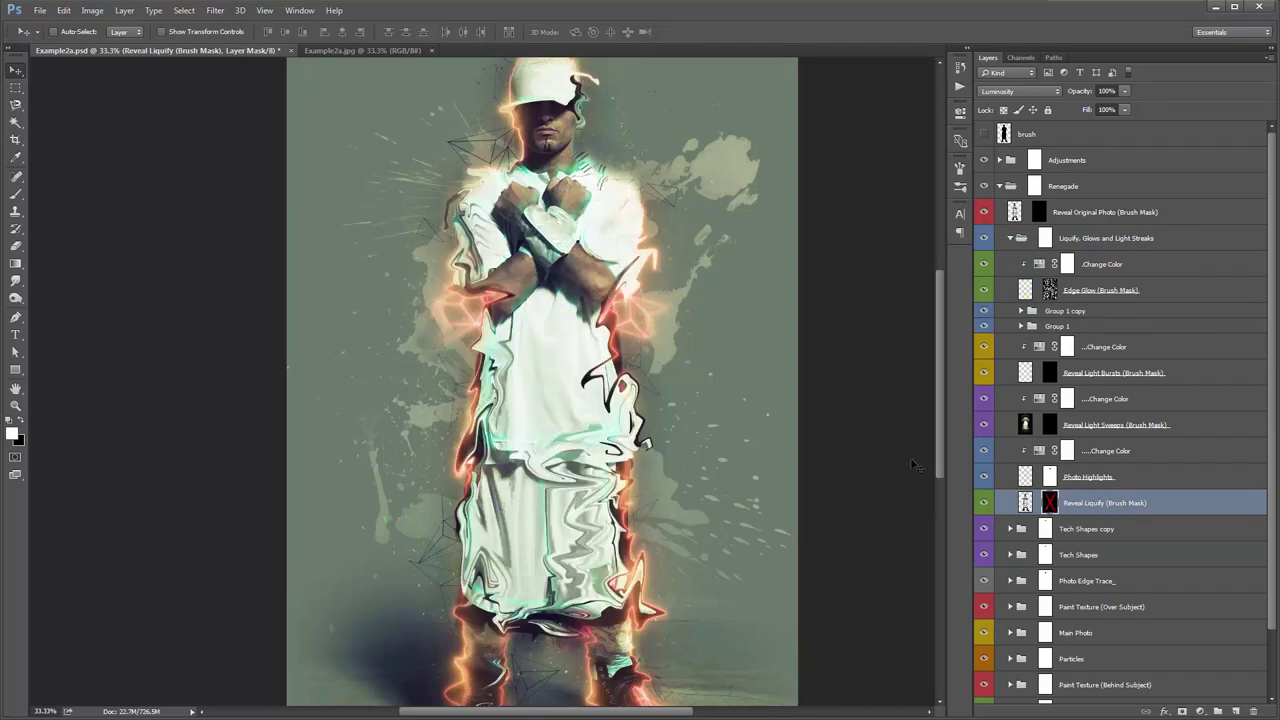
pyautogui.moveTo(869, 423); pyautogui.dragTo(875, 349)
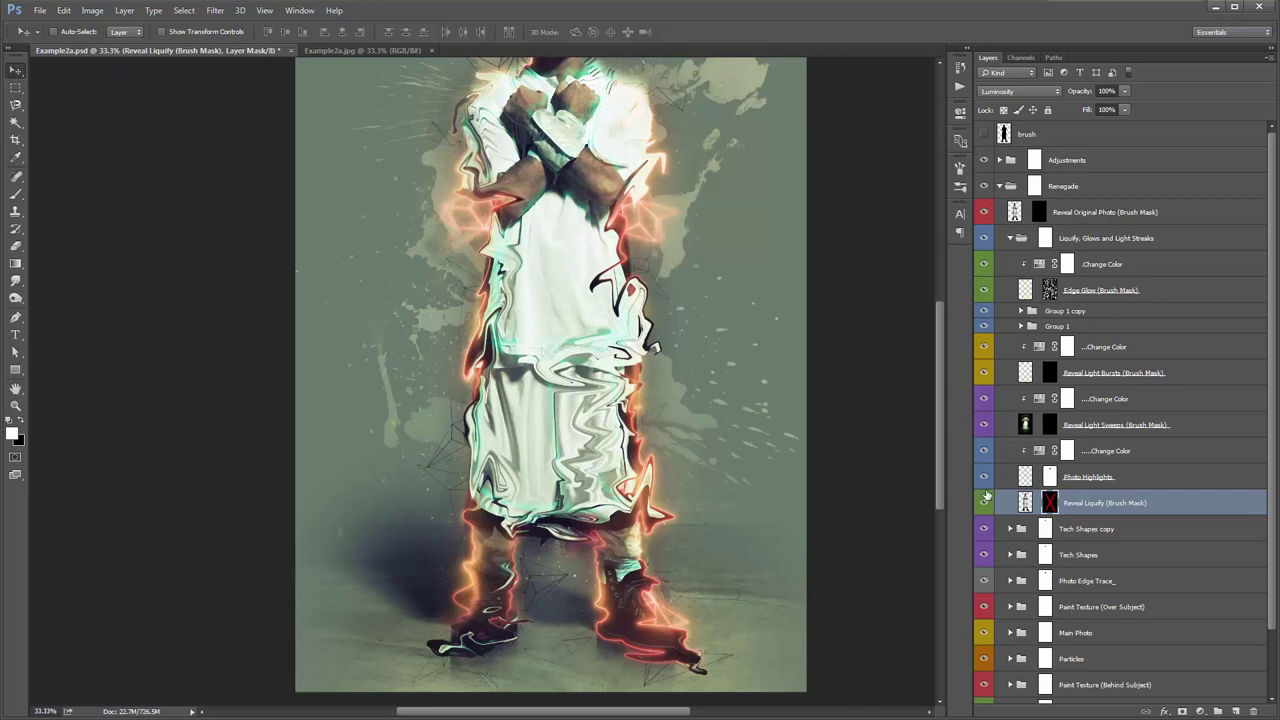
pyautogui.hotkey('ctrl', 'i')
# Paint white on the Reveal Liquify mask with a 200 px brush over both shoes and the outer edge of the shorts
pyautogui.press('b')
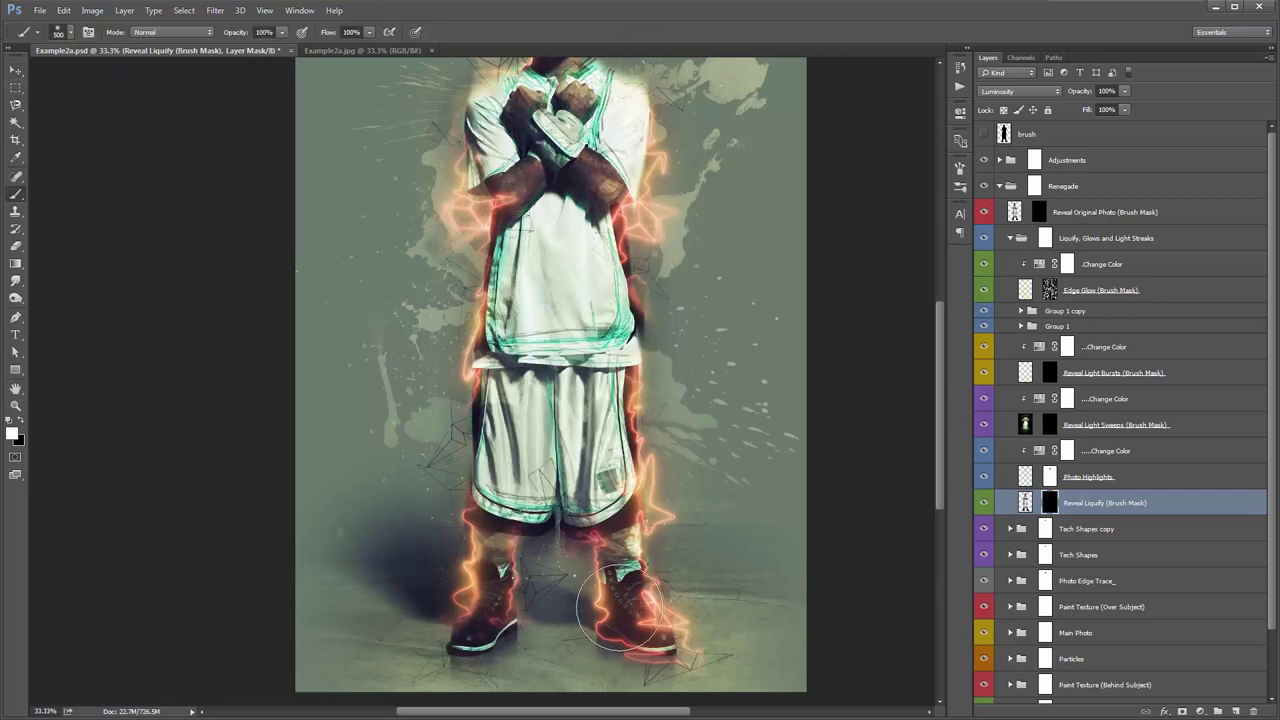
pyautogui.moveTo(608, 600)
pyautogui.mouseDown()
pyautogui.moveTo(702, 605)
pyautogui.moveTo(645, 622)
pyautogui.moveTo(698, 658)
pyautogui.mouseUp()
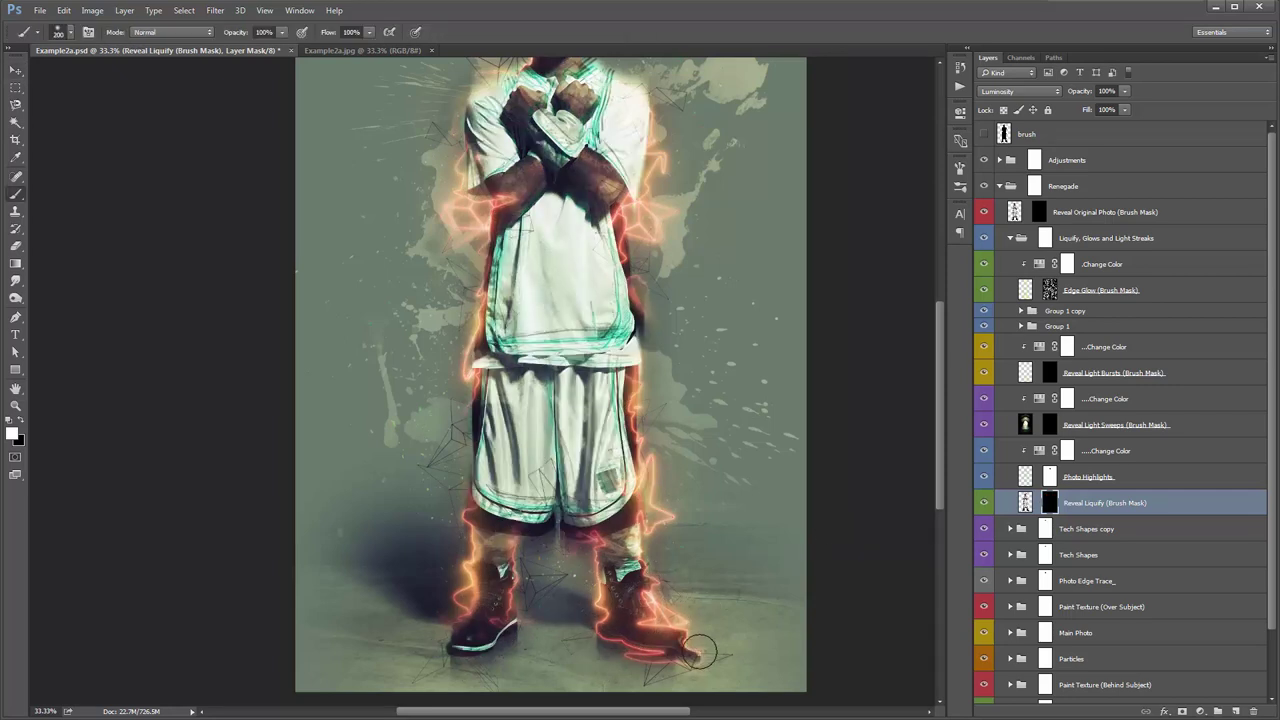
pyautogui.press('[')
pyautogui.moveTo(505, 585)
pyautogui.mouseDown()
pyautogui.moveTo(445, 637)
pyautogui.moveTo(380, 625)
pyautogui.mouseUp()
pyautogui.moveTo(565, 540)
pyautogui.mouseDown()
pyautogui.moveTo(649, 468)
pyautogui.moveTo(651, 371)
pyautogui.mouseUp()
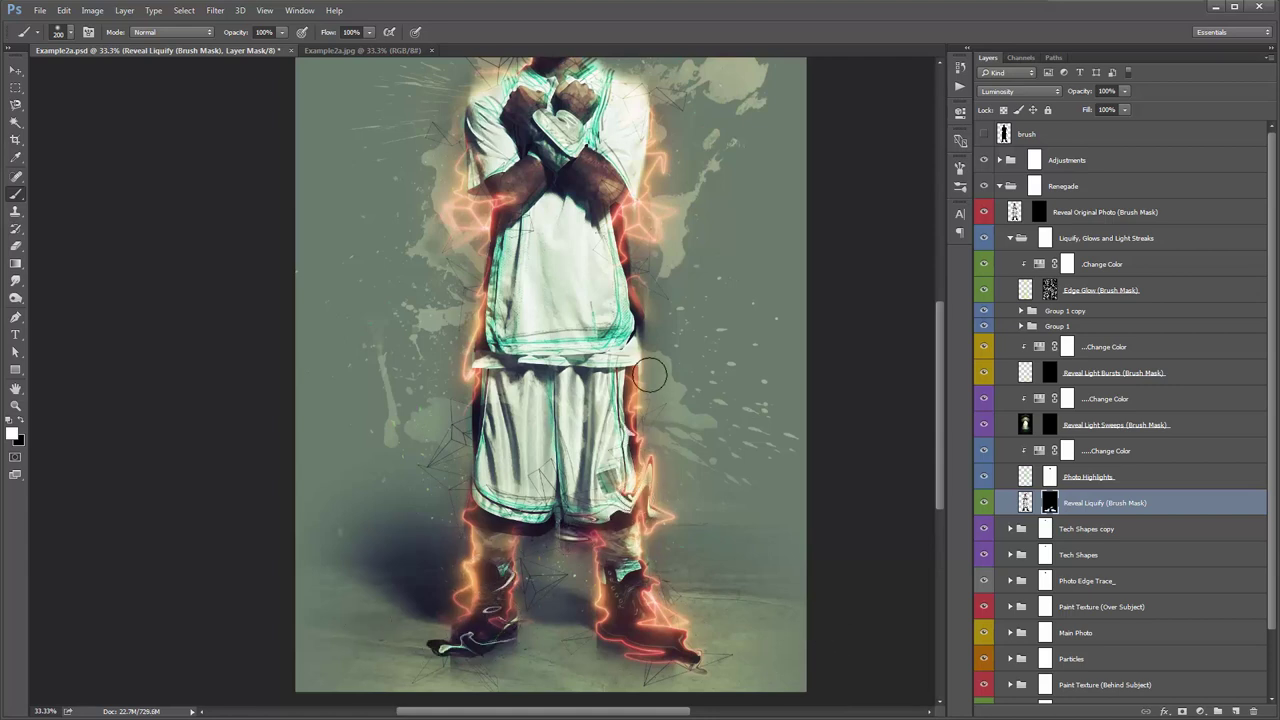
# Reveal the liquify effect around the arms, sleeve and cap, and mask out the stray streak beside the sleeve with black
pyautogui.moveTo(690, 305); pyautogui.dragTo(714, 466)
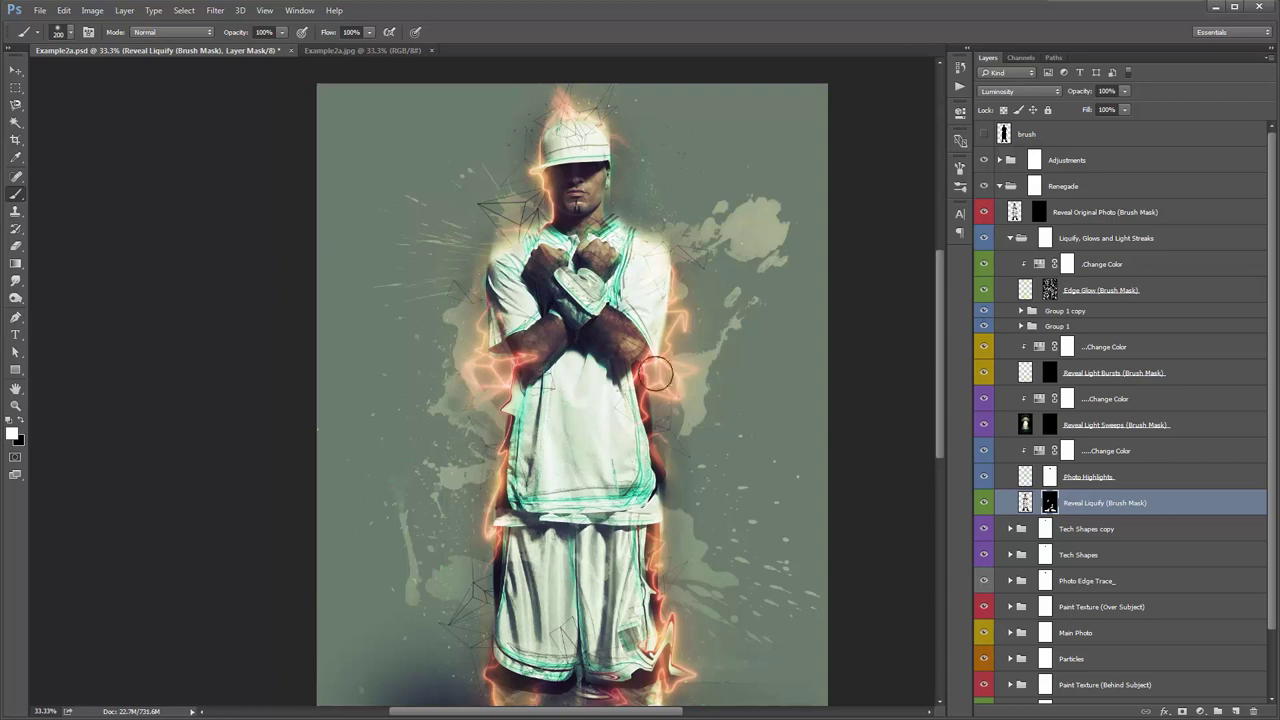
pyautogui.scroll(2, 652, 371)
pyautogui.moveTo(496, 300)
pyautogui.mouseDown()
pyautogui.moveTo(509, 339)
pyautogui.moveTo(465, 363)
pyautogui.mouseUp()
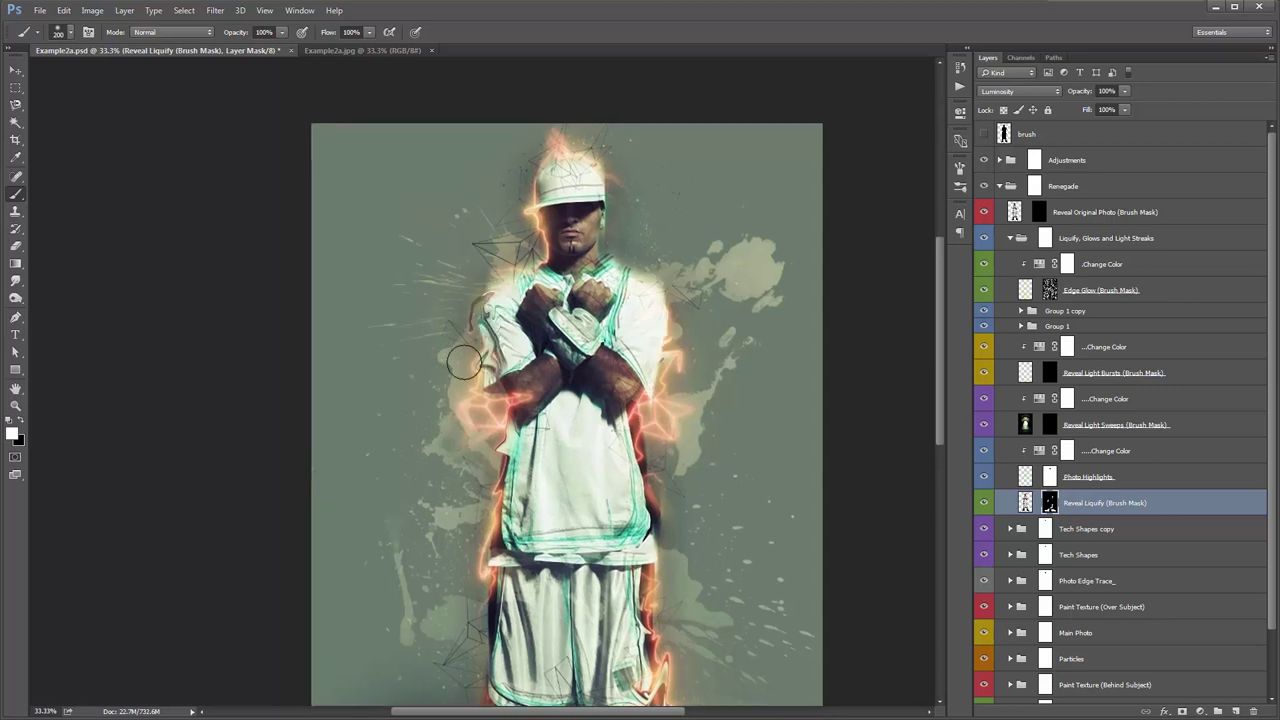
pyautogui.moveTo(614, 195)
pyautogui.mouseDown()
pyautogui.moveTo(470, 155)
pyautogui.moveTo(494, 155)
pyautogui.moveTo(474, 160)
pyautogui.moveTo(517, 228)
pyautogui.moveTo(625, 281)
pyautogui.mouseUp()
pyautogui.press('x')
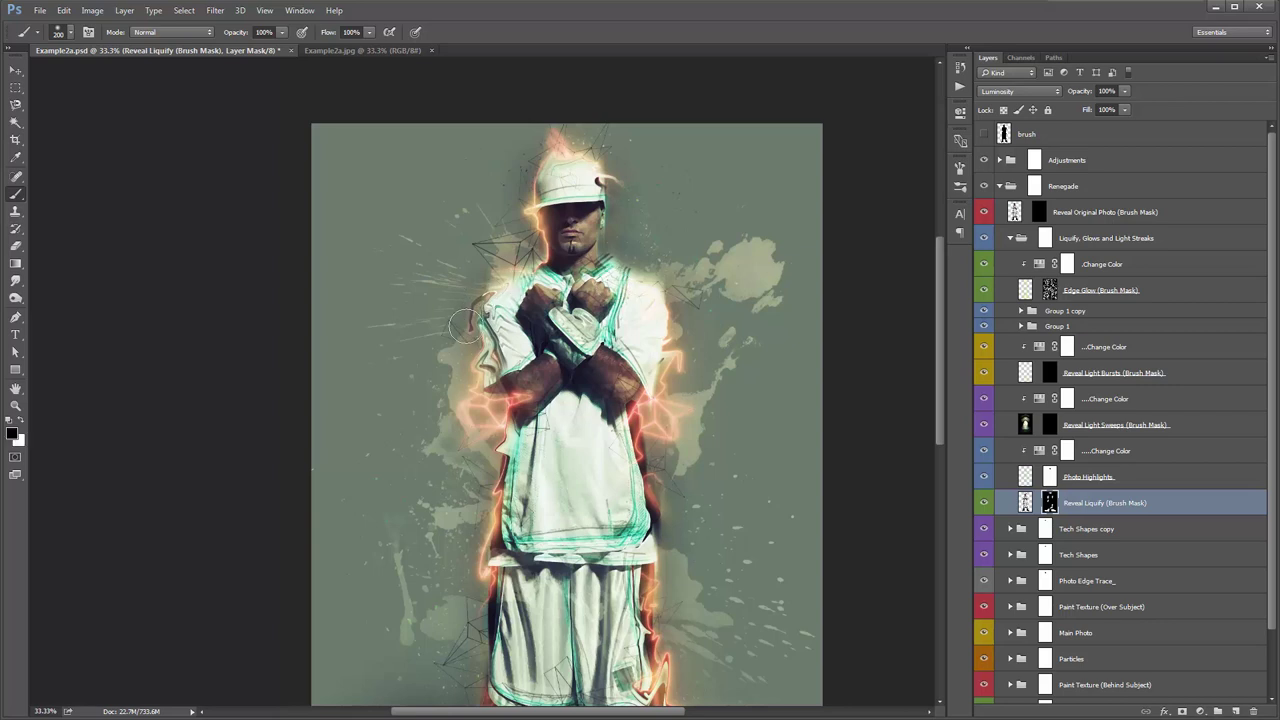
pyautogui.press('x')
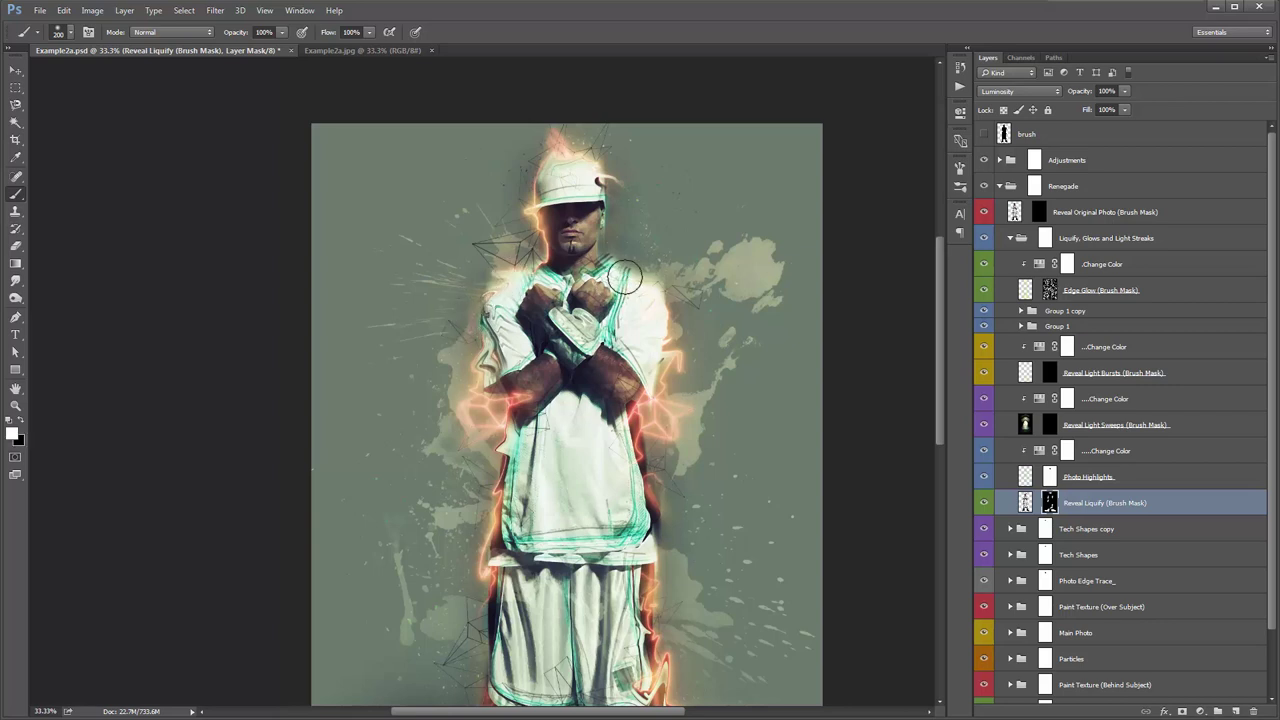
# Paint white on the Reveal Liquify mask around the lower hem of the shorts
pyautogui.moveTo(636, 340); pyautogui.dragTo(623, 126)
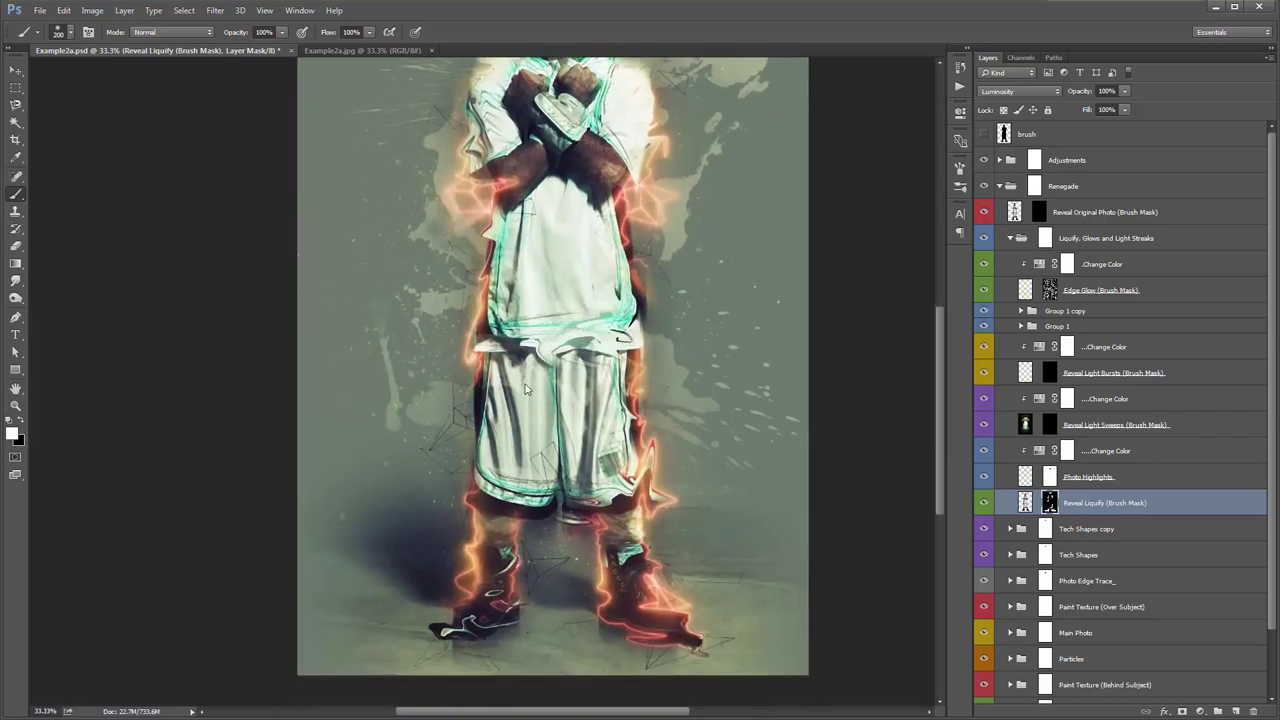
pyautogui.moveTo(563, 452)
pyautogui.mouseDown()
pyautogui.moveTo(616, 432)
pyautogui.moveTo(524, 434)
pyautogui.moveTo(517, 479)
pyautogui.moveTo(560, 505)
pyautogui.mouseUp()
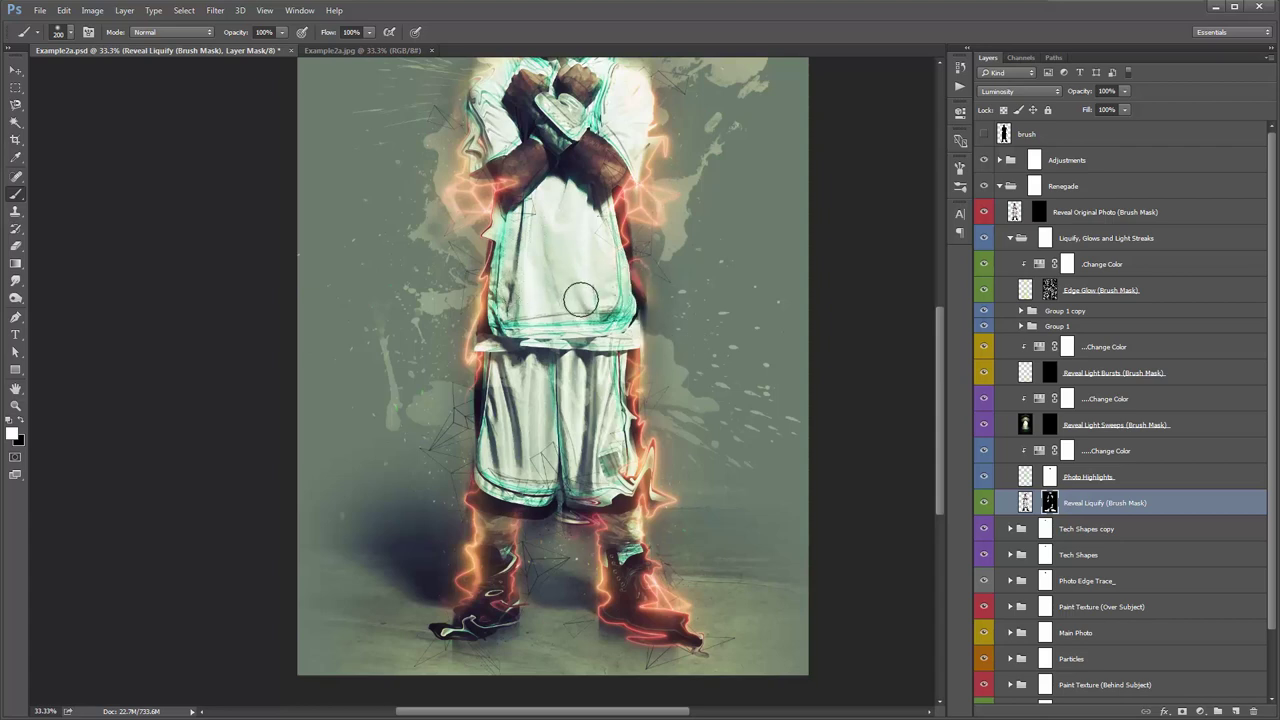
pyautogui.scroll(3, 580, 298)
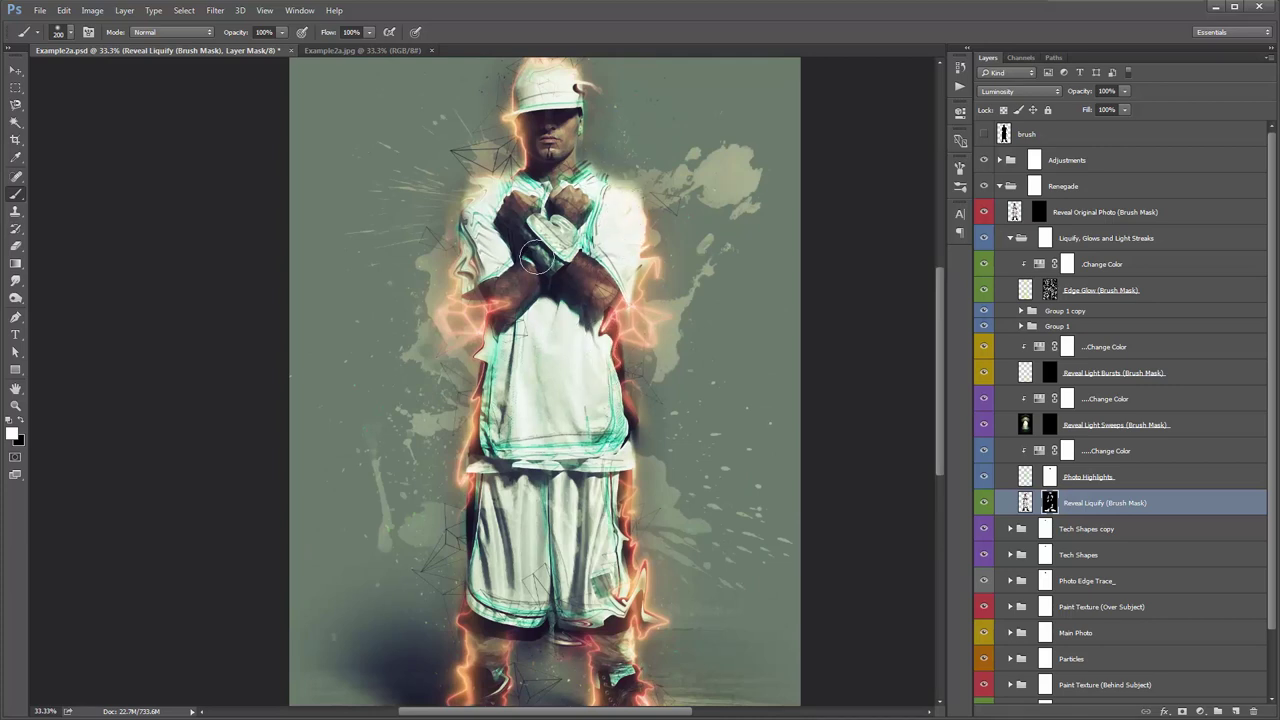
# Compare the working composition in Example2a.psd with the finished reference image Example2a.jpg
pyautogui.moveTo(644, 352)
pyautogui.mouseDown()
pyautogui.moveTo(650, 228)
pyautogui.moveTo(627, 343)
pyautogui.mouseUp()
pyautogui.press('v')
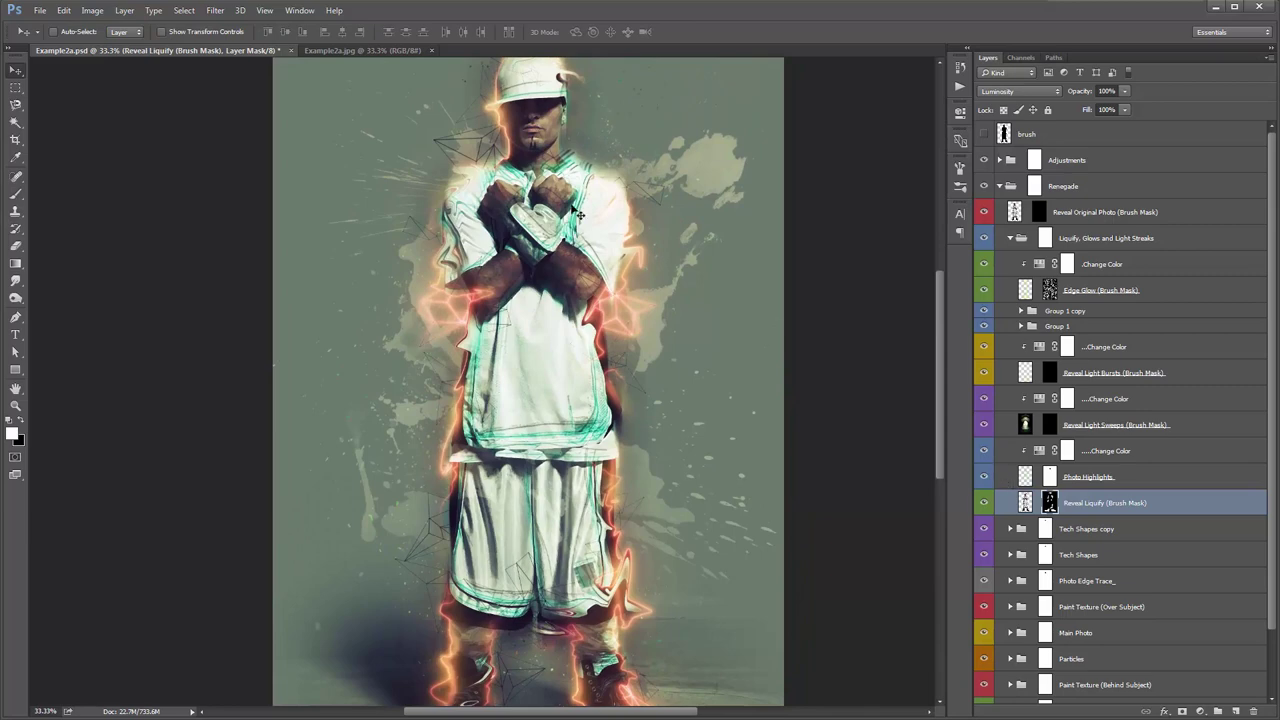
pyautogui.click(316, 47)
pyautogui.moveTo(663, 234); pyautogui.dragTo(682, 272)
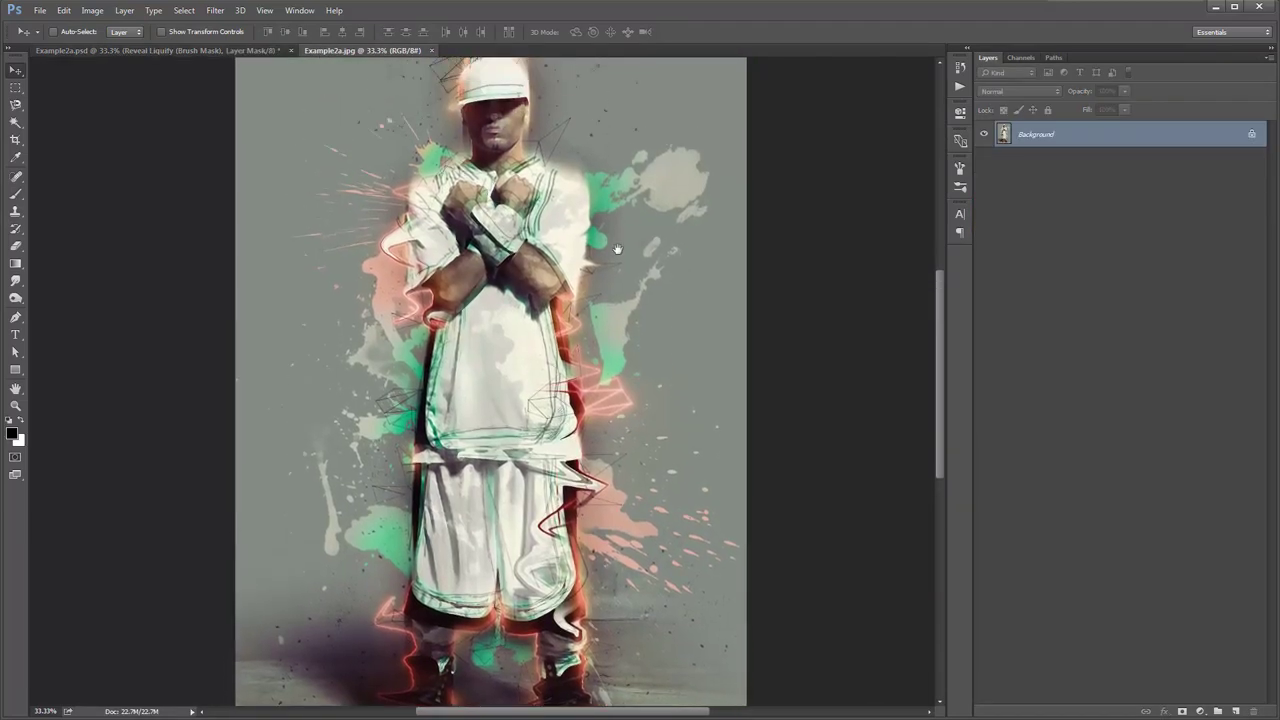
pyautogui.click(222, 51)
pyautogui.click(327, 47)
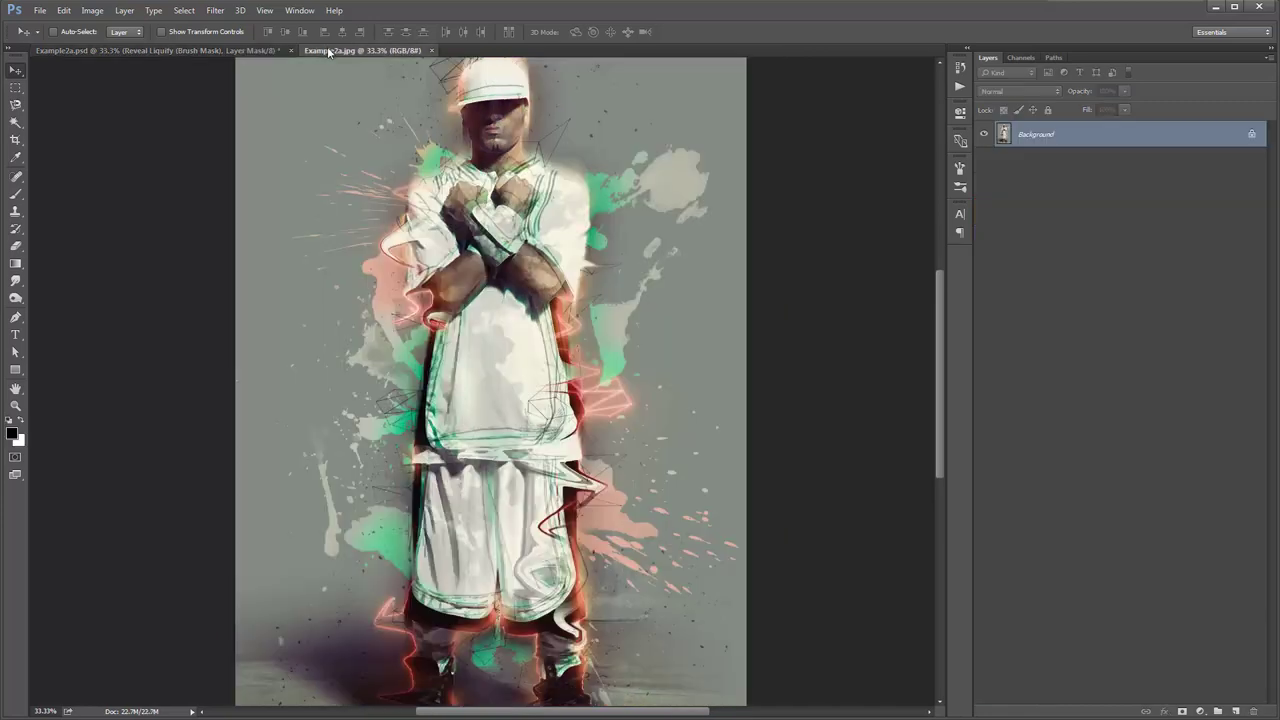
pyautogui.click(238, 52)
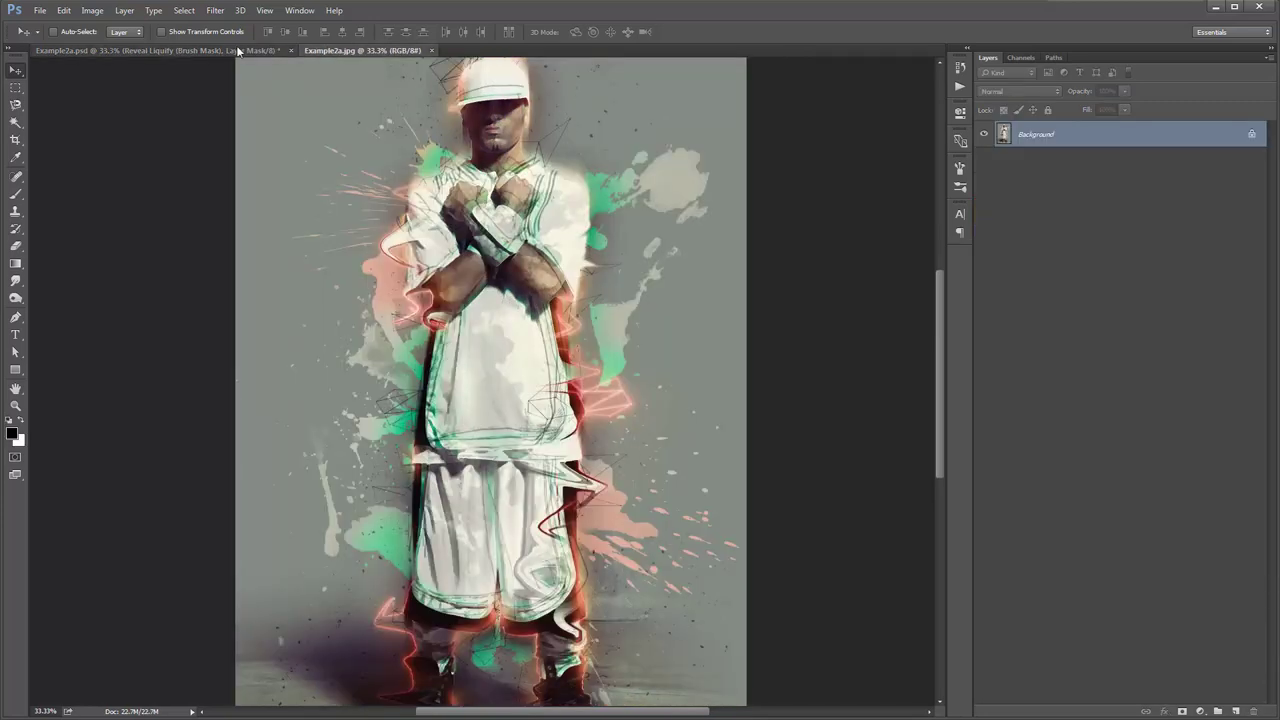
# In the Particles group, set the Lightness of the Change Color adjustment on Particles_2 to -100
pyautogui.scroll(-3, 1082, 507)
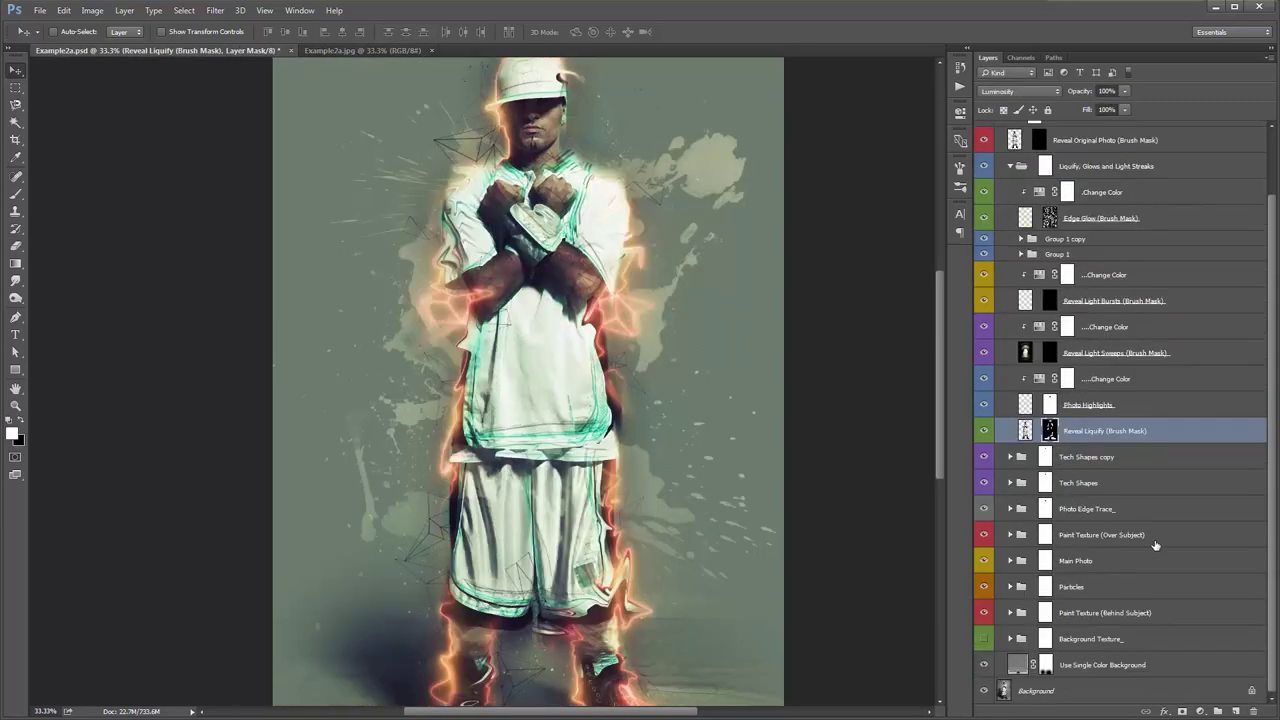
pyautogui.click(1088, 586)
pyautogui.click(1010, 586)
pyautogui.scroll(-3, 1027, 566)
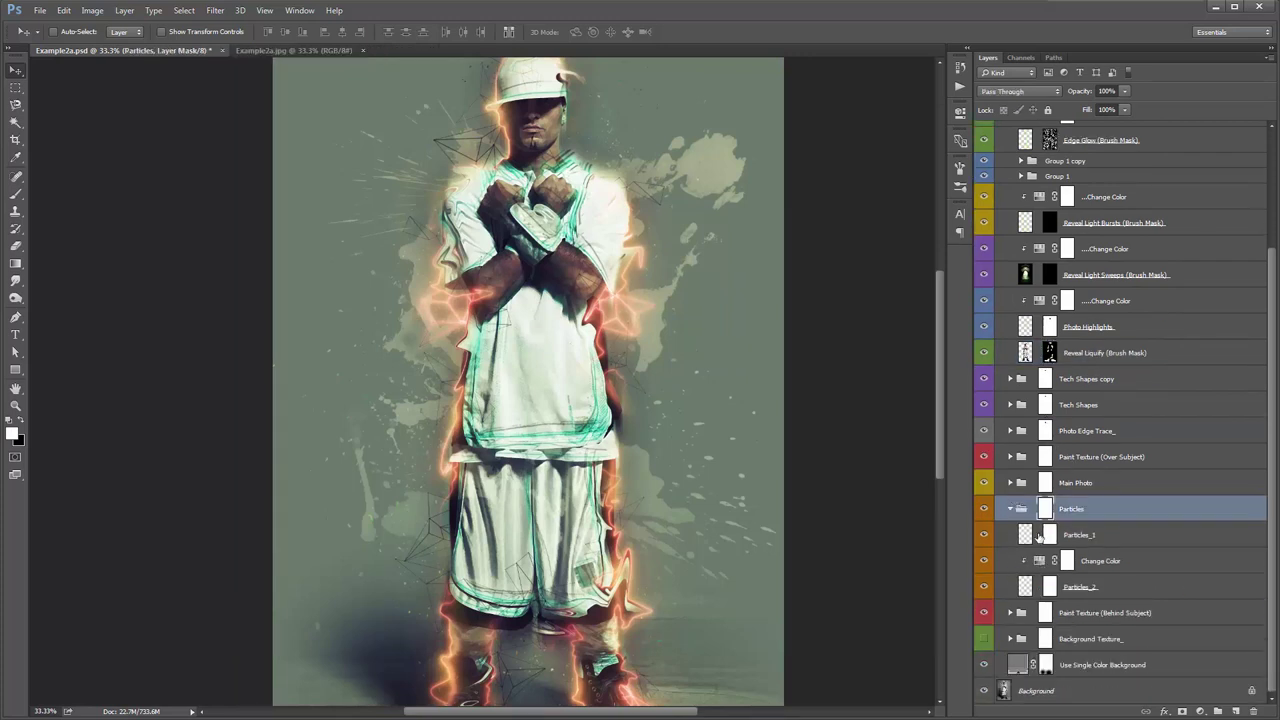
pyautogui.doubleClick(1039, 560)
pyautogui.moveTo(842, 250); pyautogui.dragTo(757, 250)
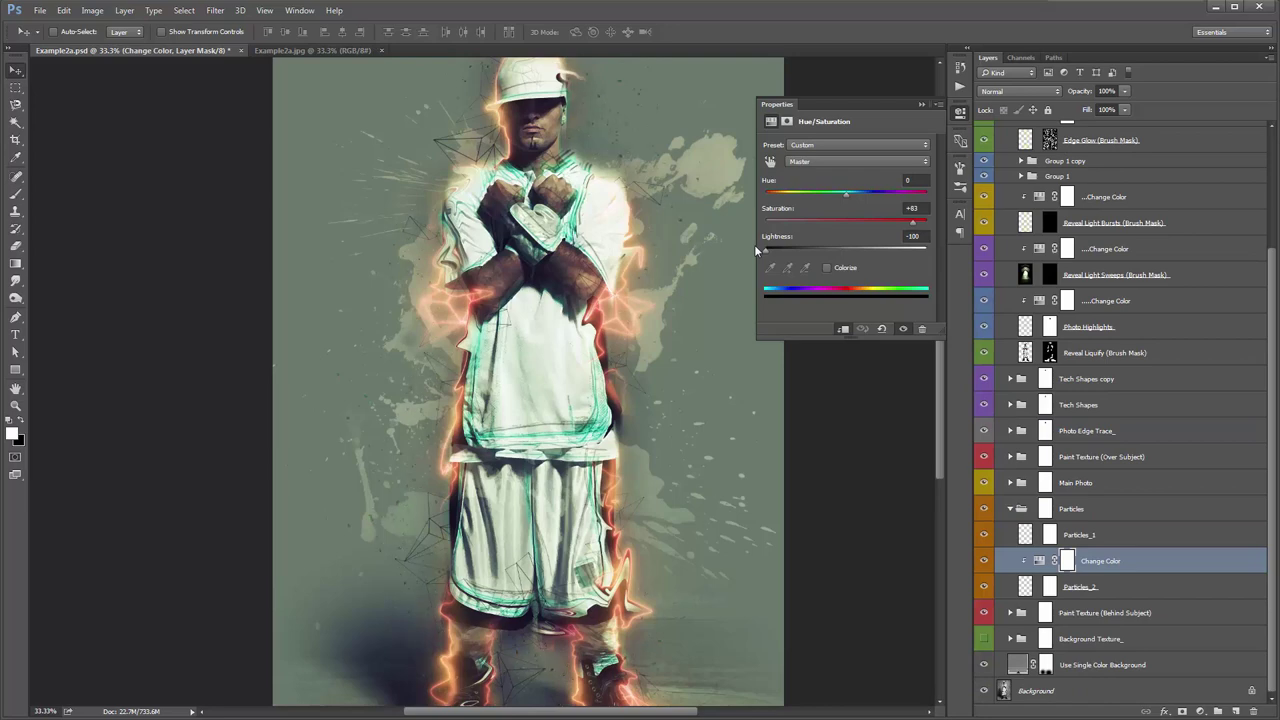
pyautogui.click(921, 104)
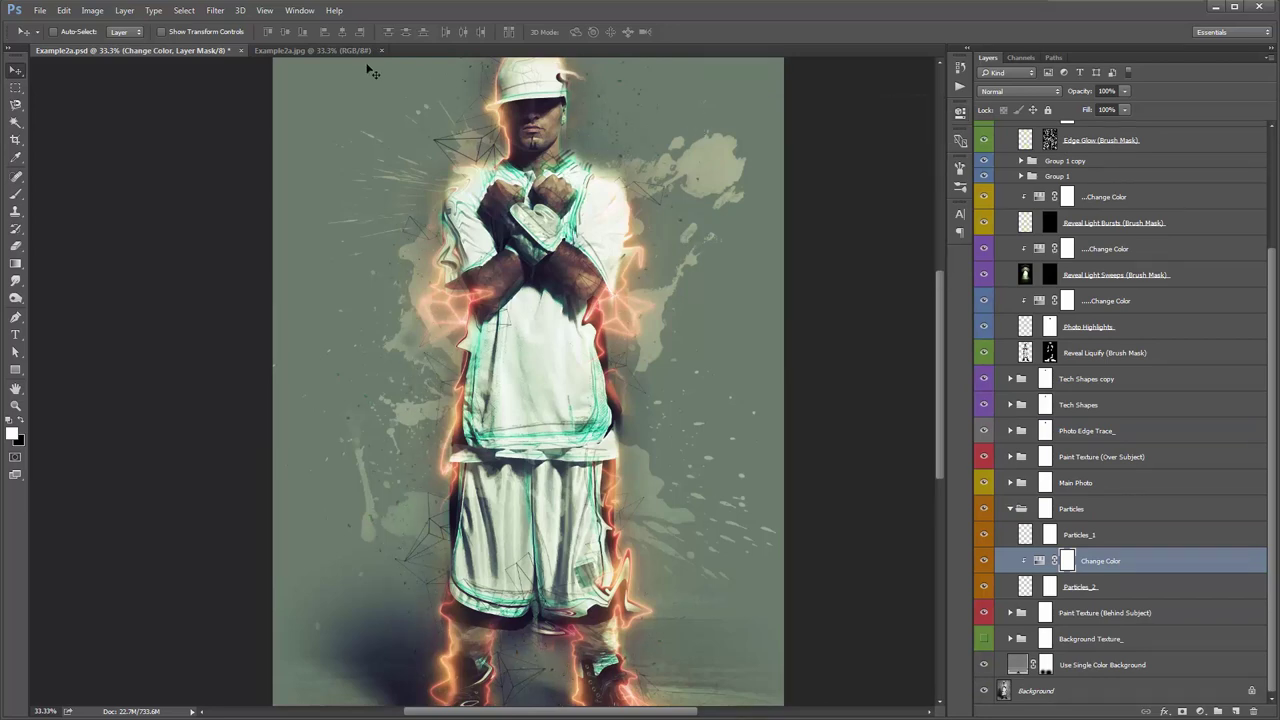
# Examine the particles and paint textures in the reference Example2a.jpg and return to Example2a.psd
pyautogui.click(308, 50)
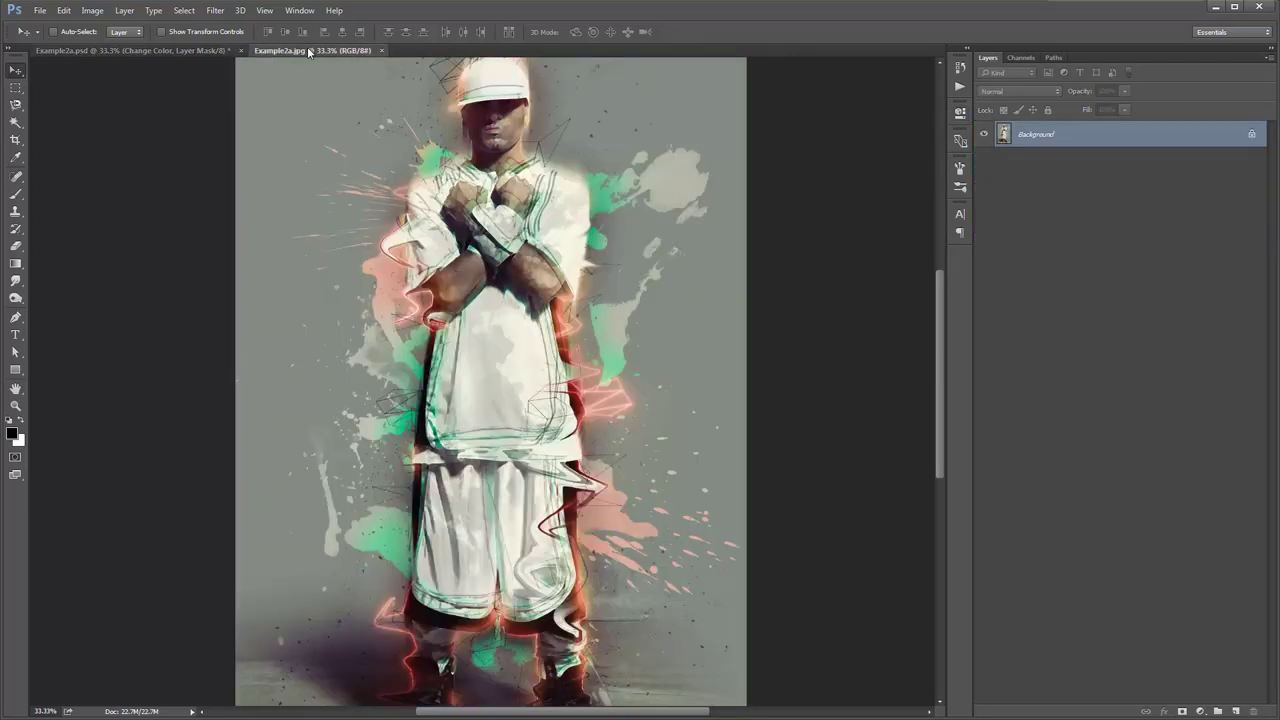
pyautogui.moveTo(318, 260)
pyautogui.mouseDown()
pyautogui.moveTo(309, 189)
pyautogui.moveTo(306, 267)
pyautogui.mouseUp()
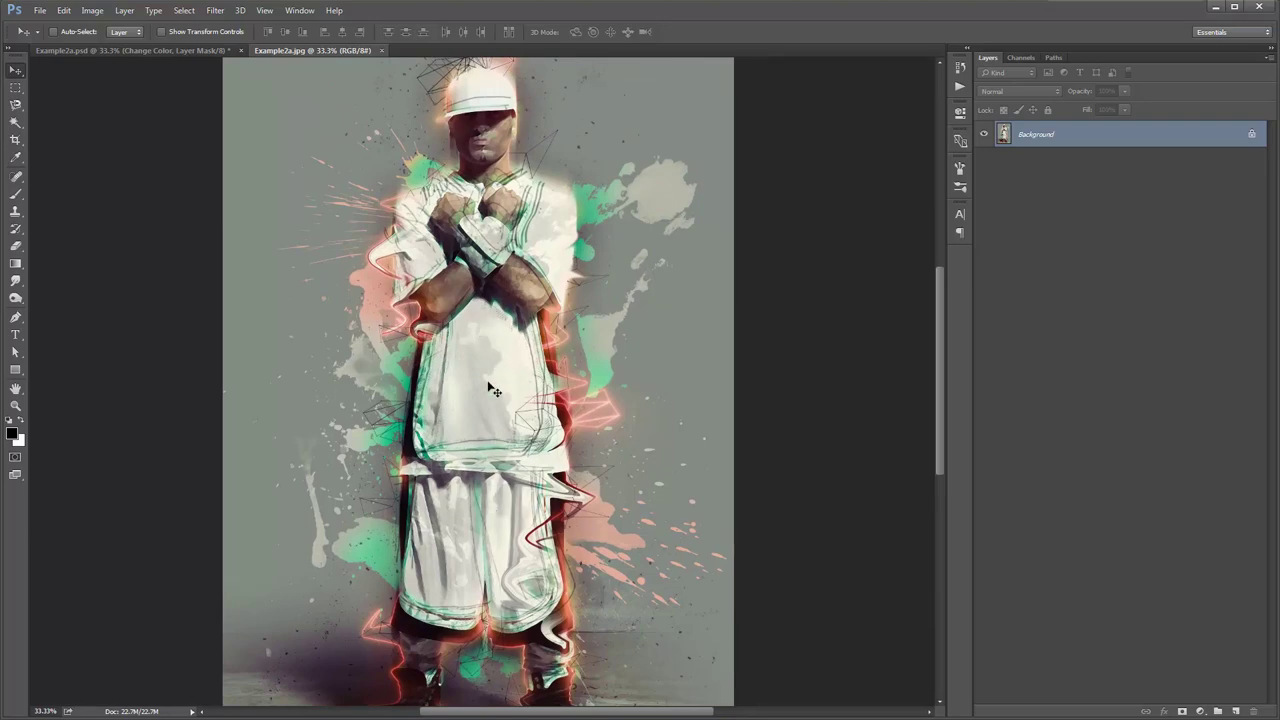
pyautogui.click(144, 48)
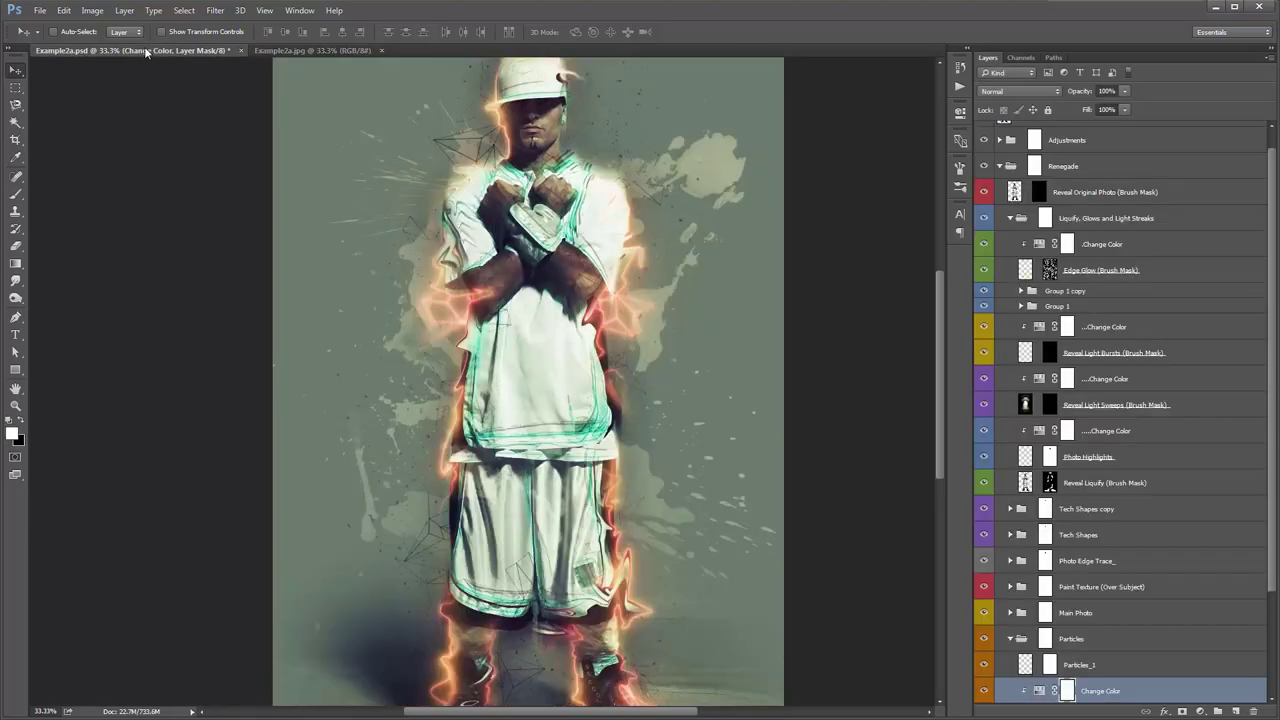
# Collapse the Liquify, Glows and Light Streaks and Particles groups, and expand the Paint Texture (Over Subject) group
pyautogui.scroll(1, 1050, 290)
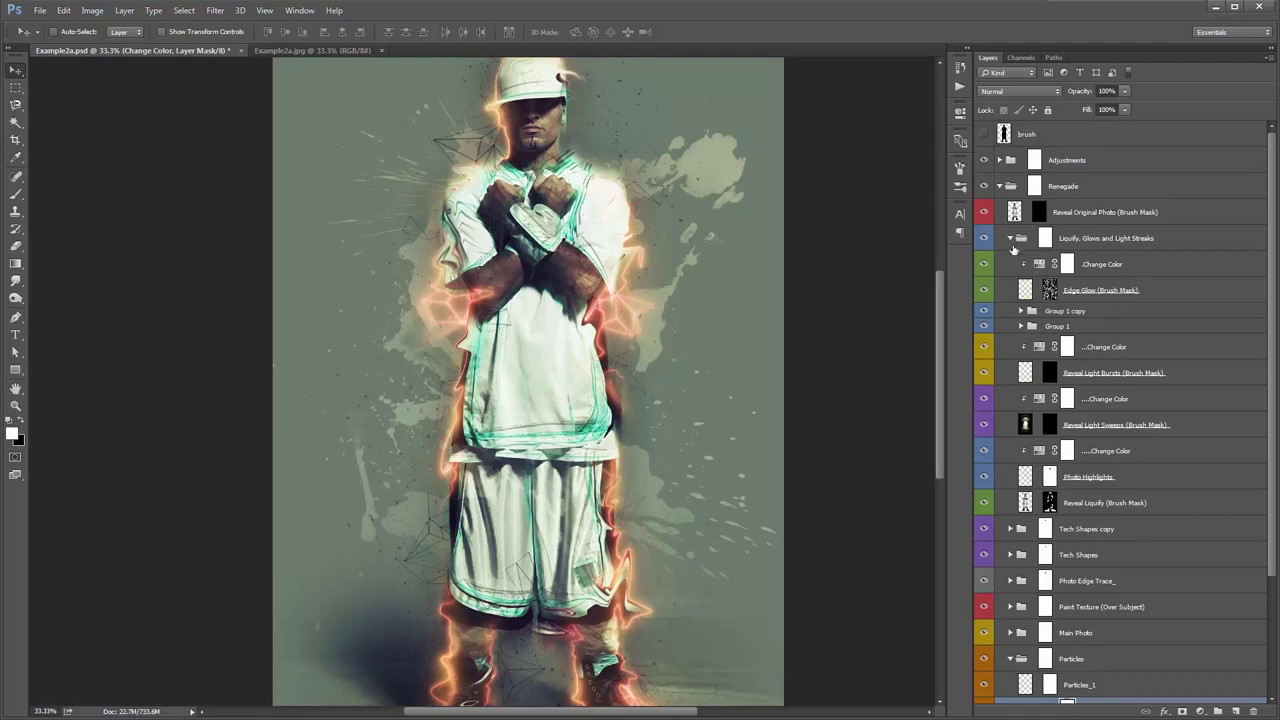
pyautogui.click(1010, 238)
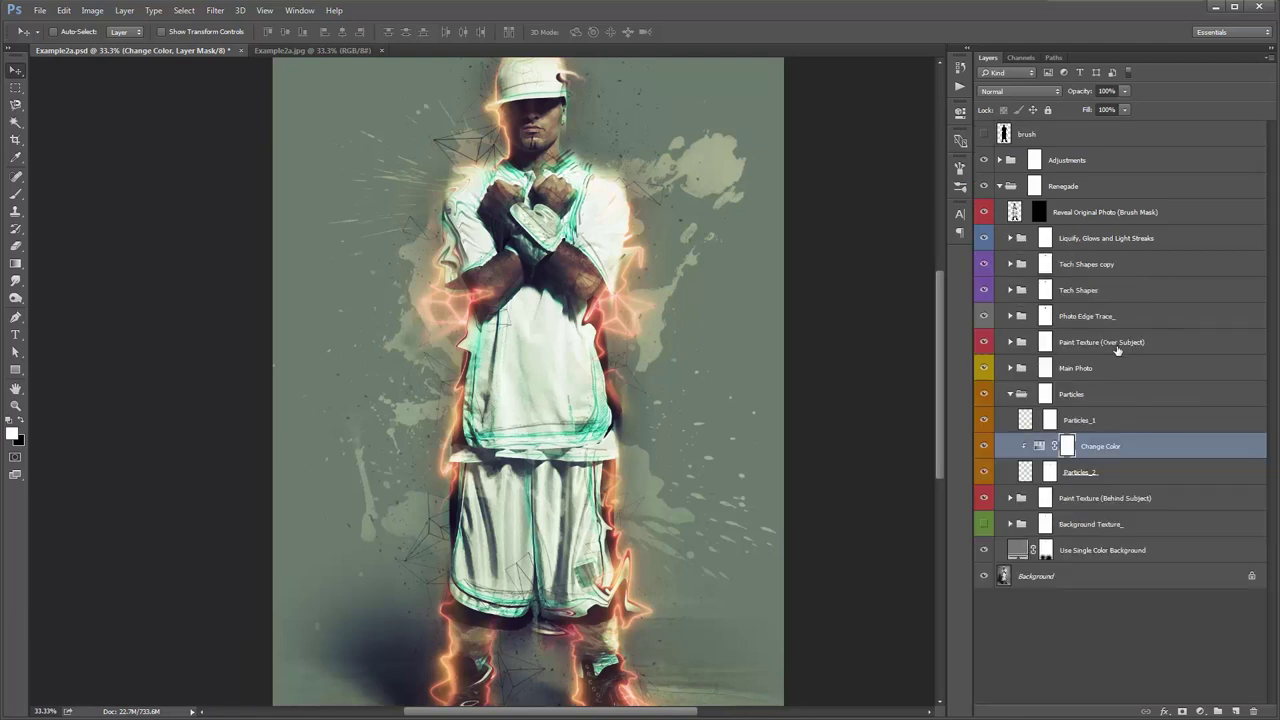
pyautogui.click(1013, 394)
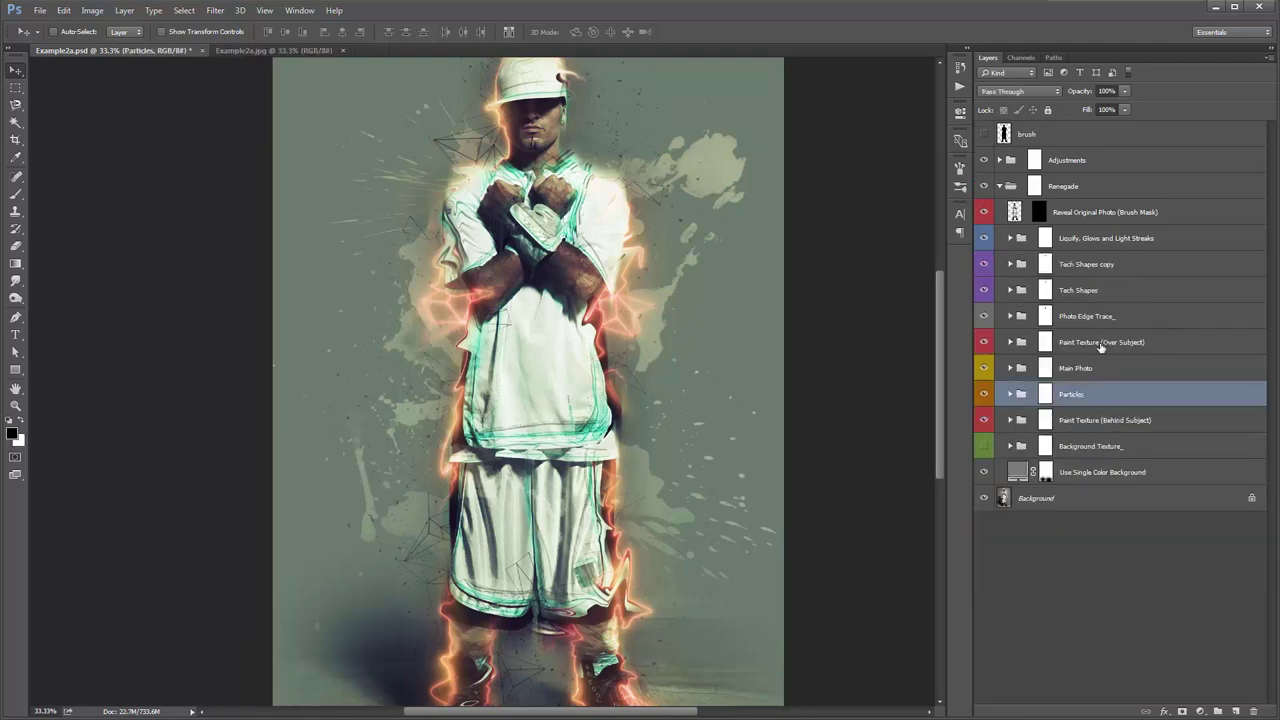
pyautogui.click(1068, 342)
pyautogui.click(1013, 342)
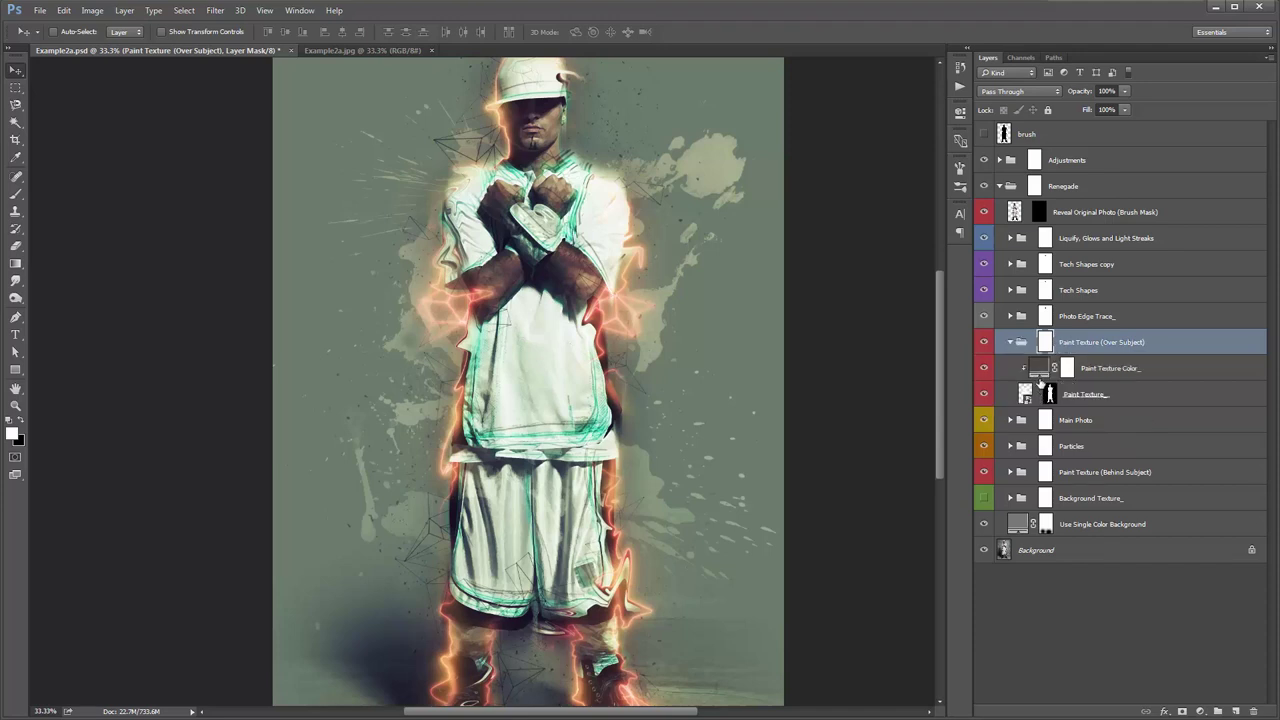
# Set the Paint Texture Color_ fill to a dark neutral grey
pyautogui.doubleClick(1038, 367)
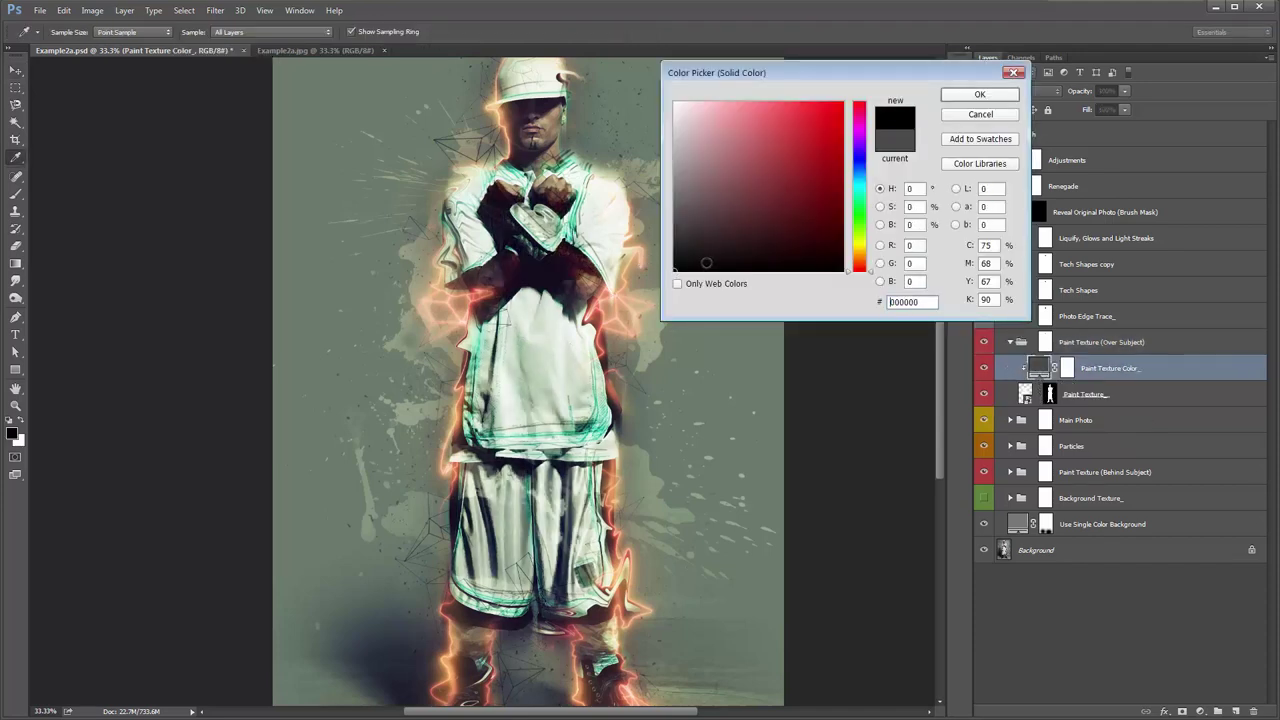
pyautogui.click(674, 231)
pyautogui.click(969, 96)
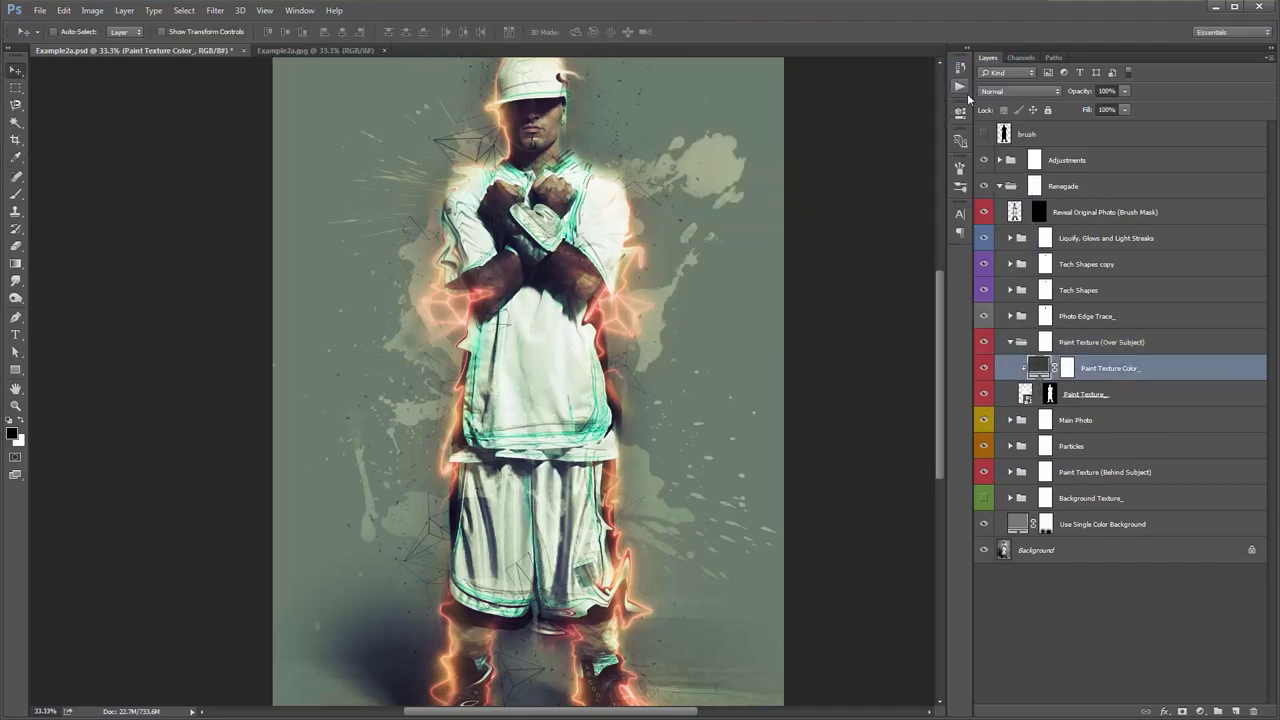
# Try the Hard Light blending mode on the Paint Texture_ layer and return it to Overlay
pyautogui.click(1100, 392)
pyautogui.click(1018, 91)
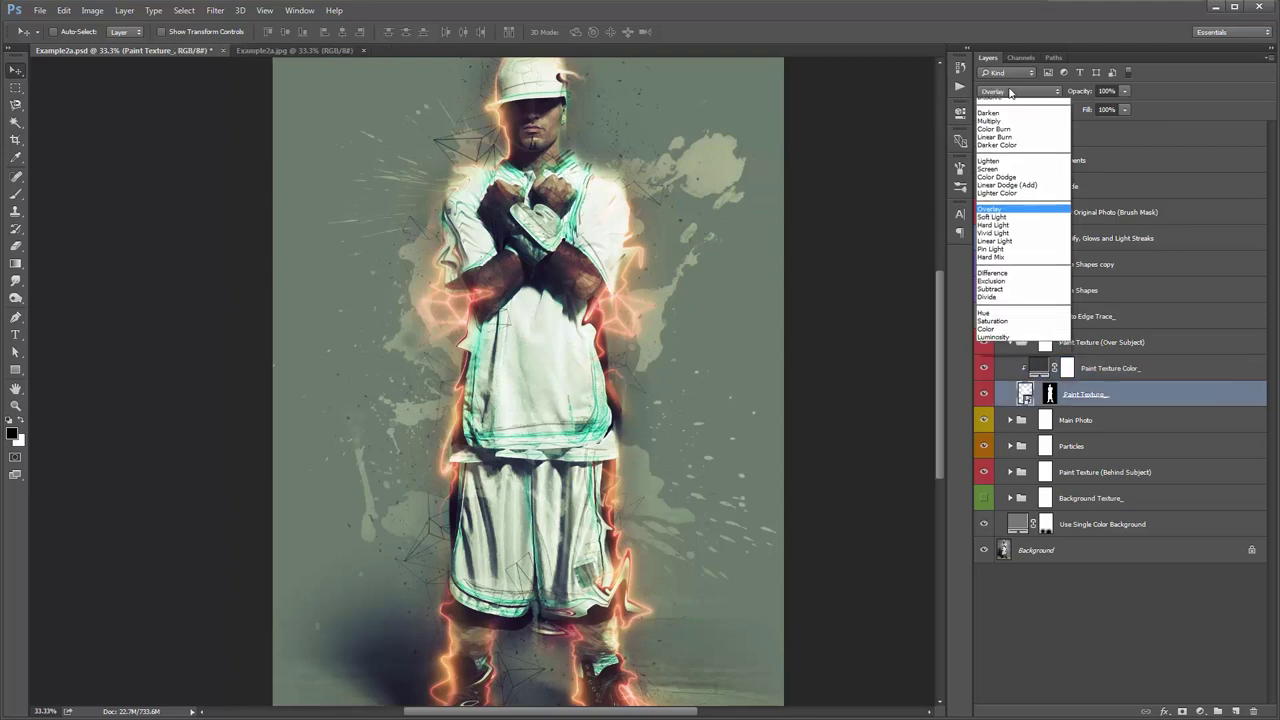
pyautogui.click(1030, 239)
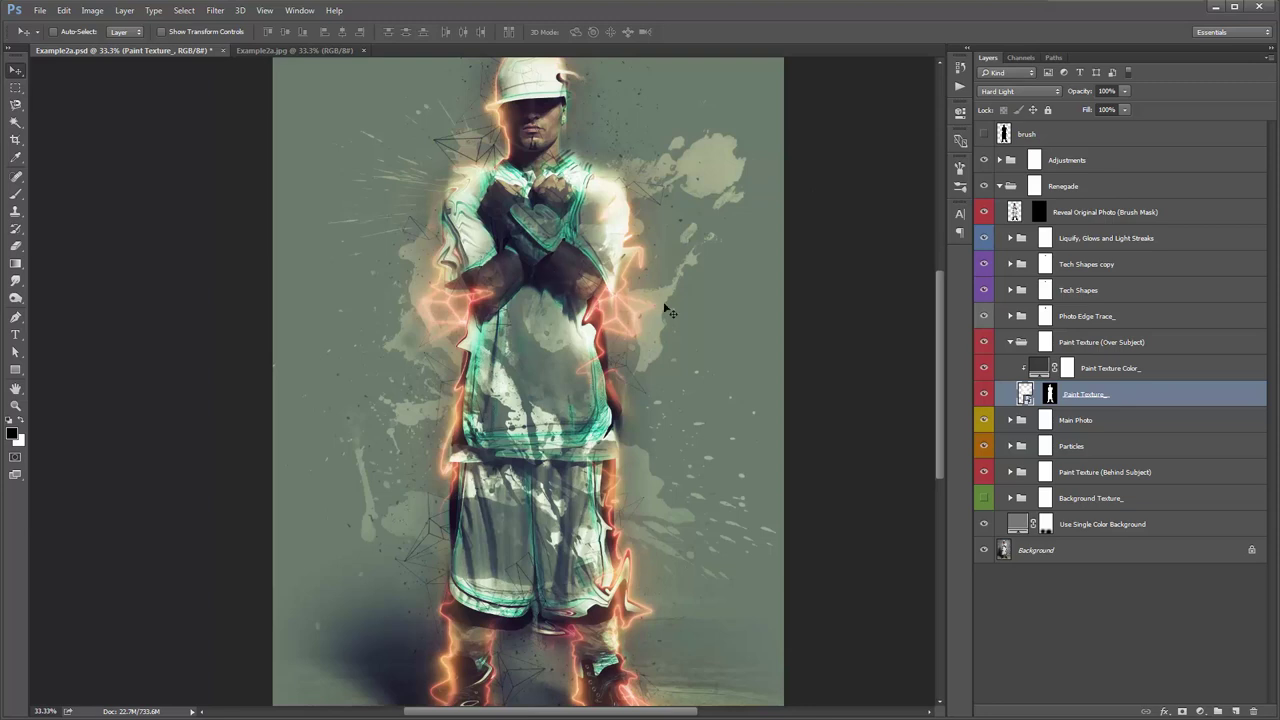
pyautogui.click(1021, 92)
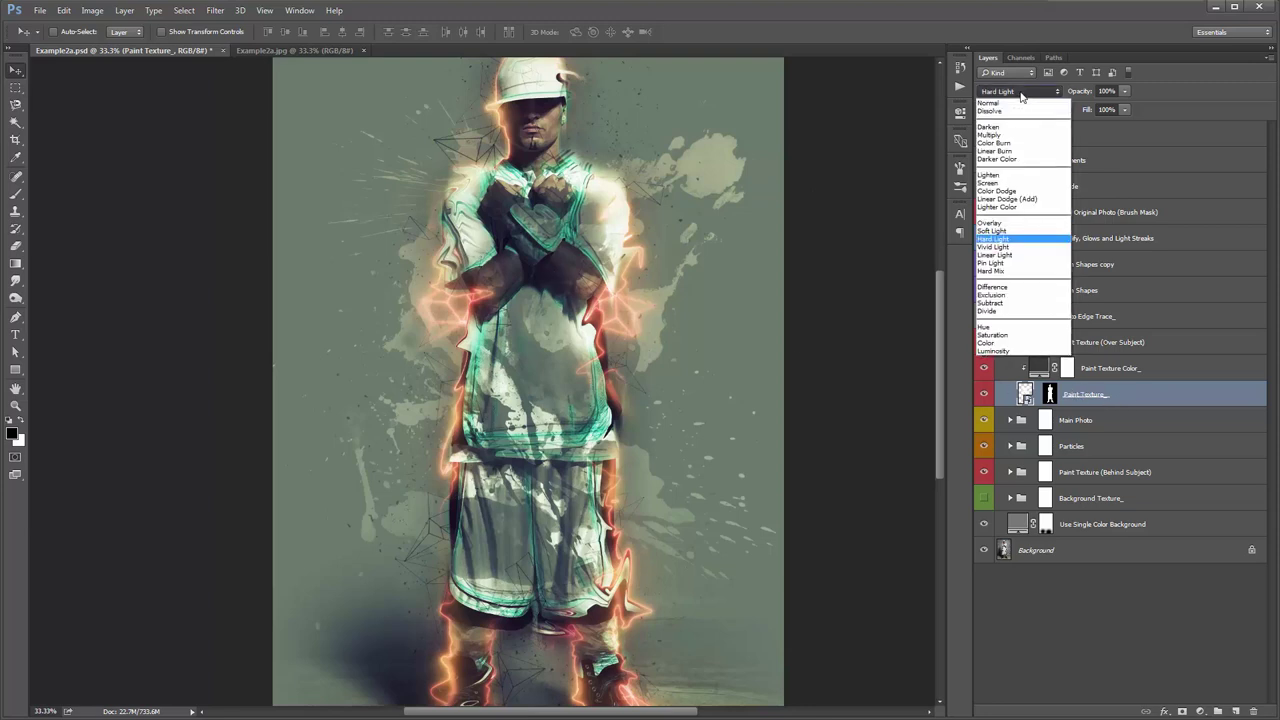
pyautogui.click(1020, 92)
pyautogui.click(1020, 92)
pyautogui.click(1005, 222)
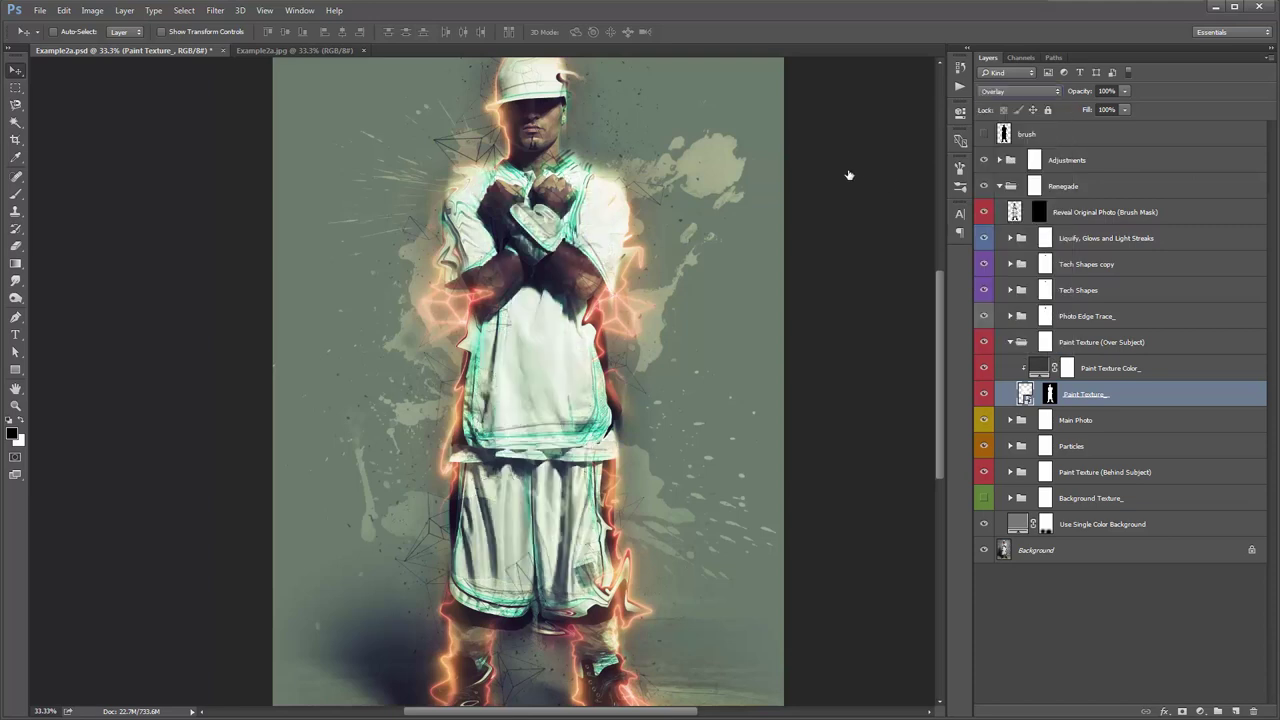
# Set the Paint Texture_ layer's blending mode to Hard Light and change its Paint Texture Color_ fill to 736c6c
pyautogui.click(1017, 90)
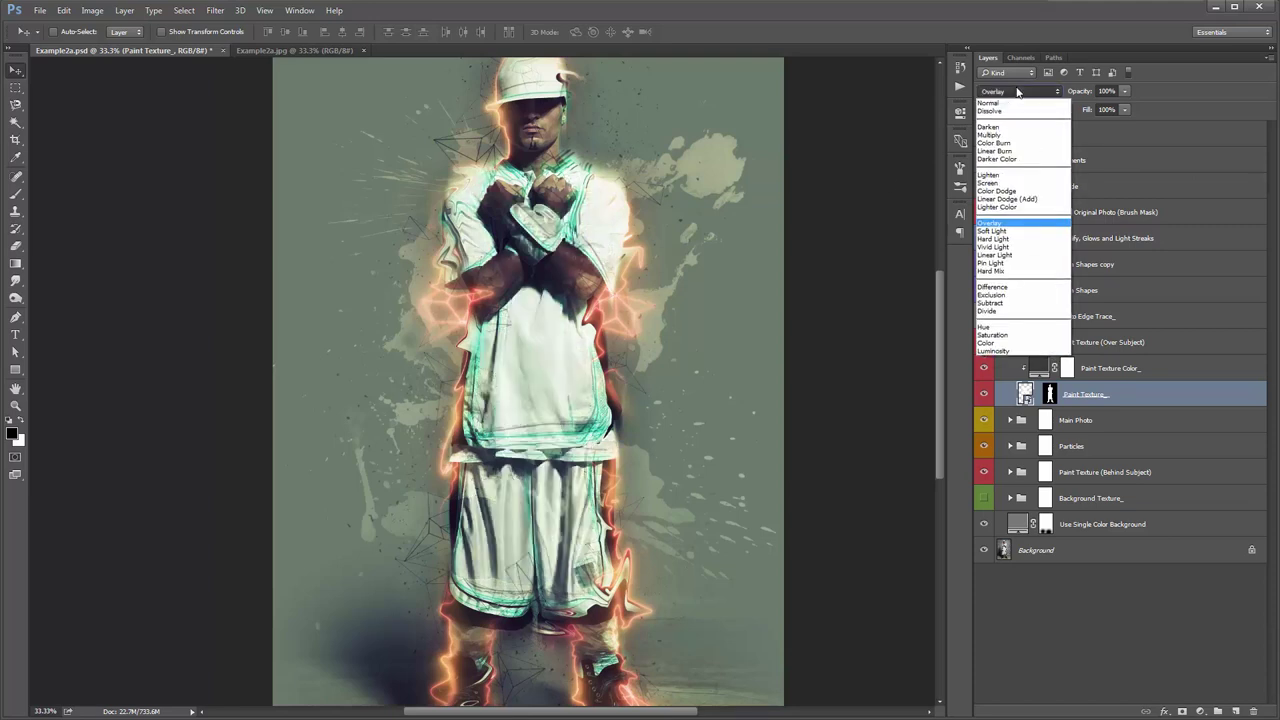
pyautogui.click(1026, 240)
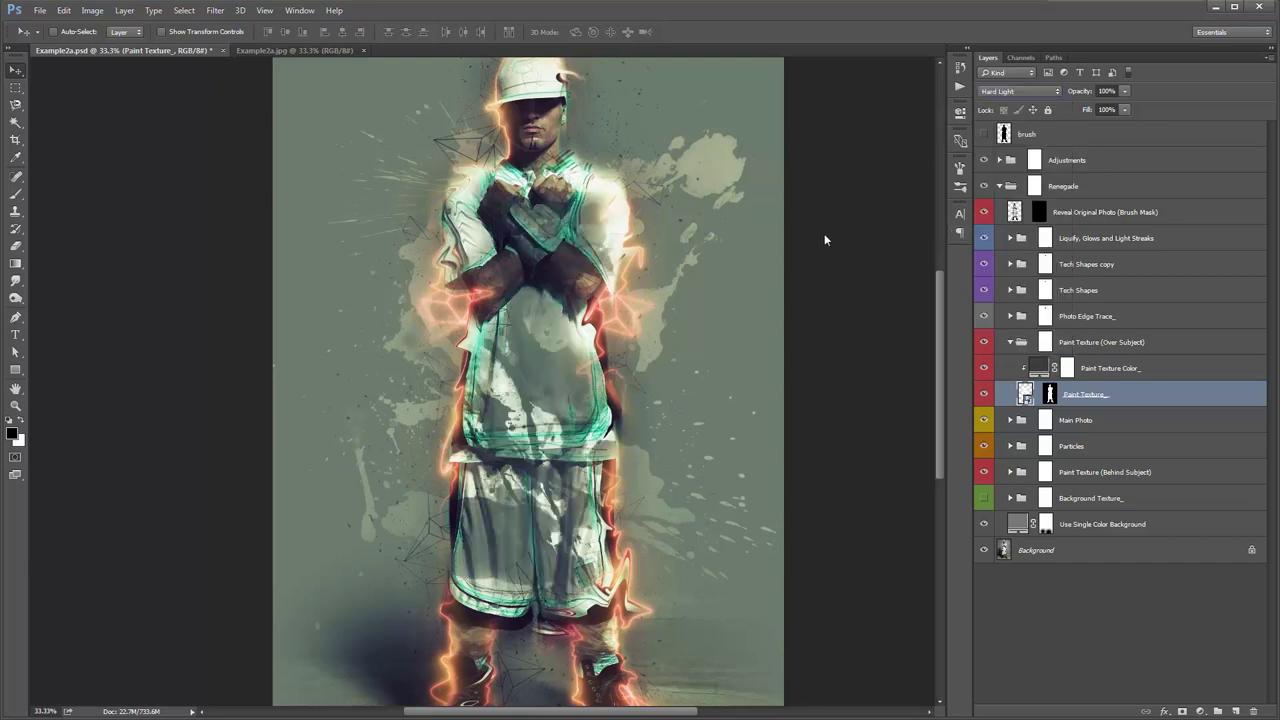
pyautogui.doubleClick(1041, 369)
pyautogui.click(703, 194)
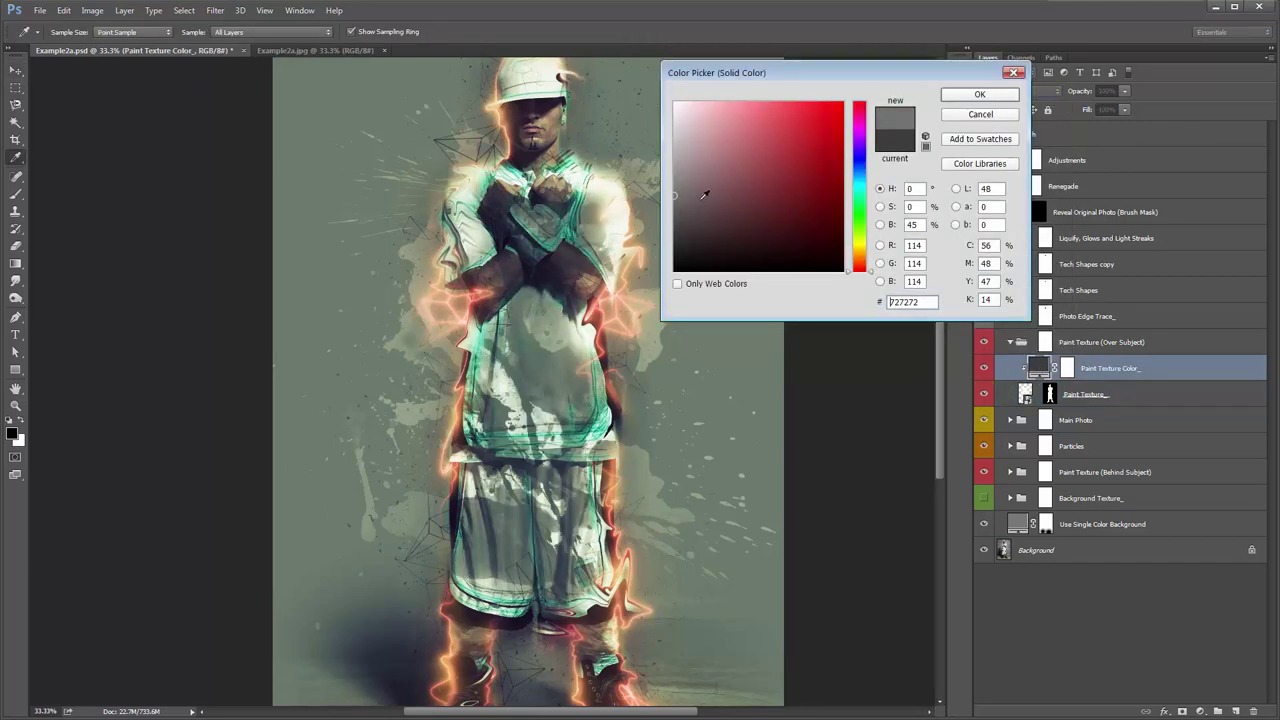
pyautogui.click(684, 195)
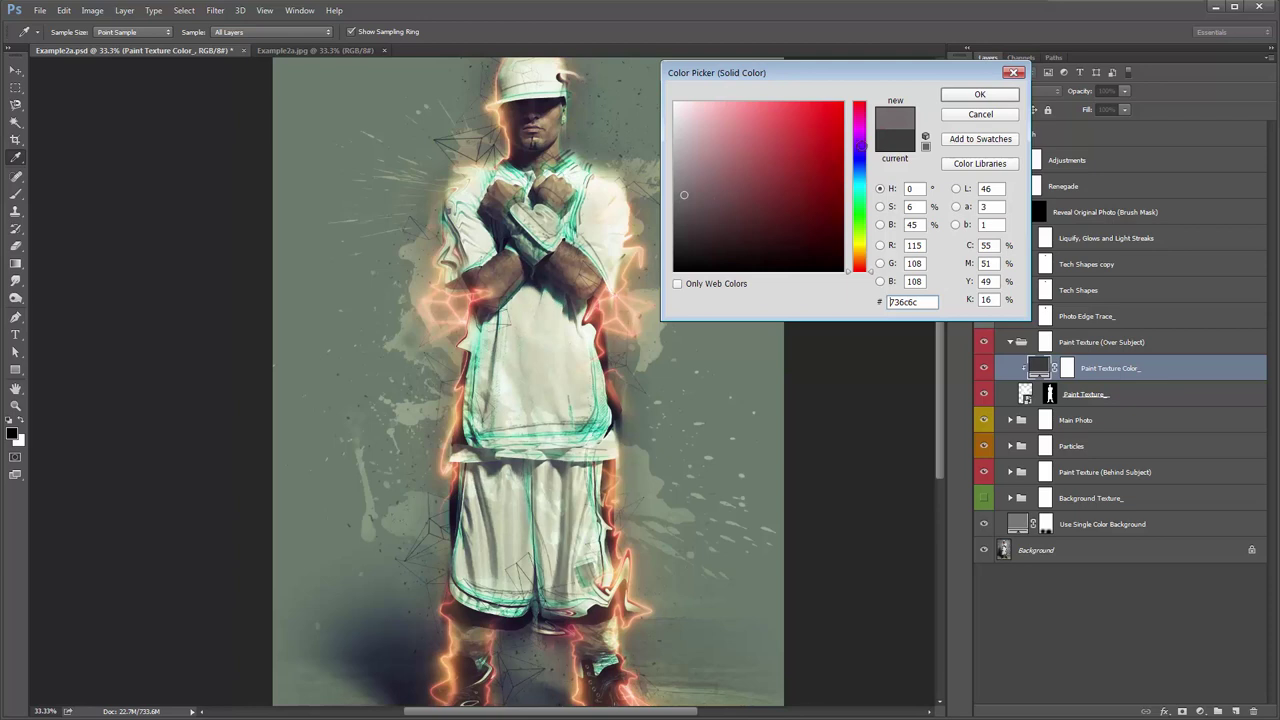
pyautogui.click(978, 95)
pyautogui.click(1028, 396)
# Compare the paint texture over the subject with the reference Example2a.jpg
pyautogui.moveTo(636, 353); pyautogui.dragTo(645, 353)
pyautogui.click(276, 50)
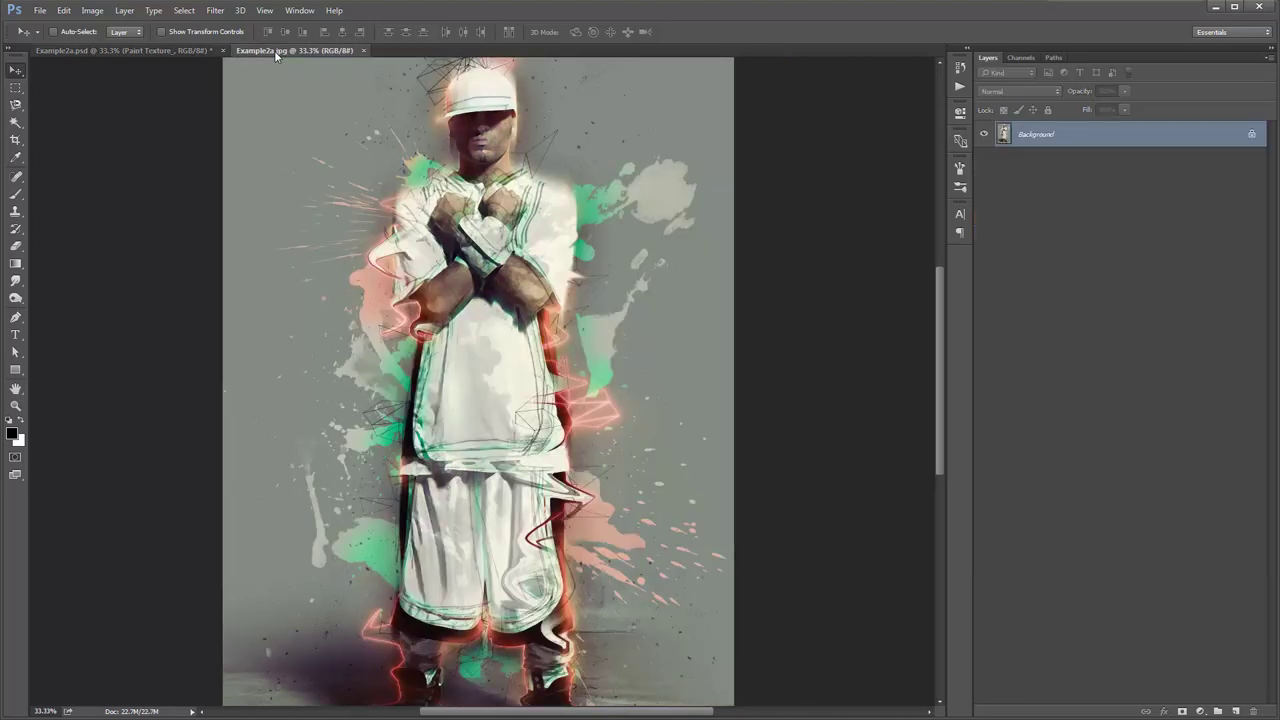
pyautogui.click(100, 50)
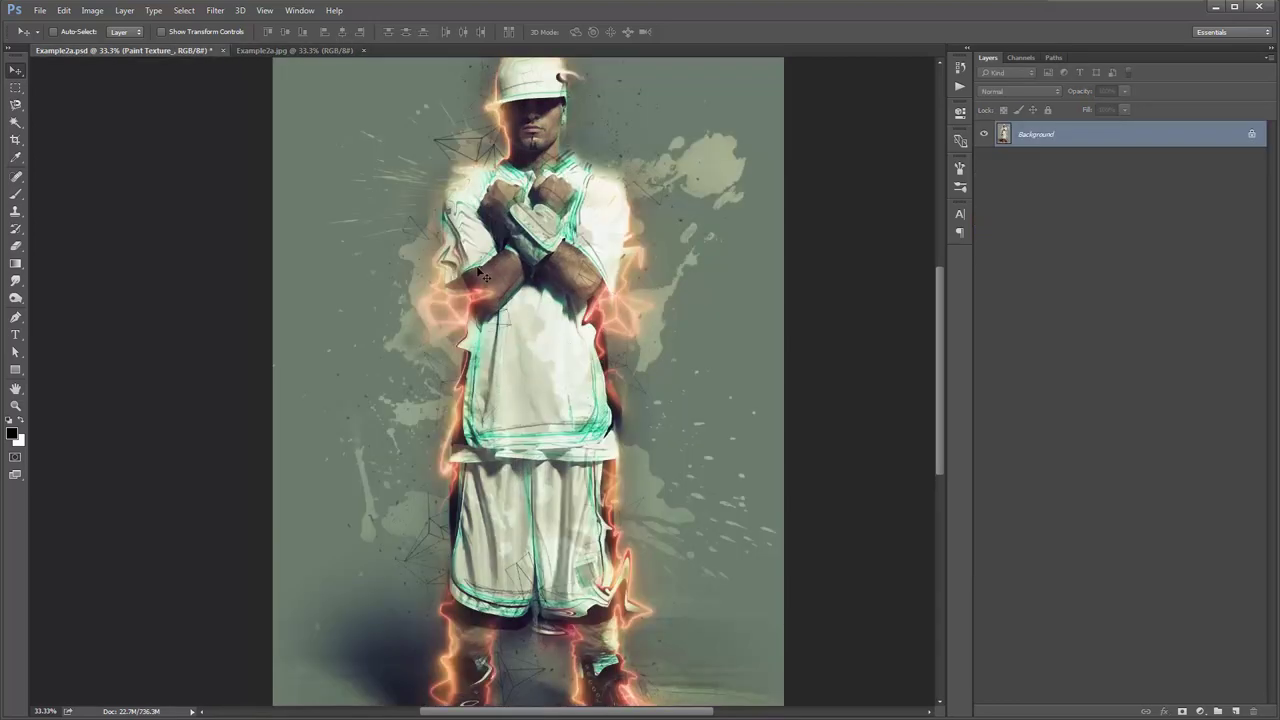
pyautogui.moveTo(687, 287)
pyautogui.mouseDown()
pyautogui.moveTo(686, 214)
pyautogui.moveTo(700, 323)
pyautogui.moveTo(664, 276)
pyautogui.mouseUp()
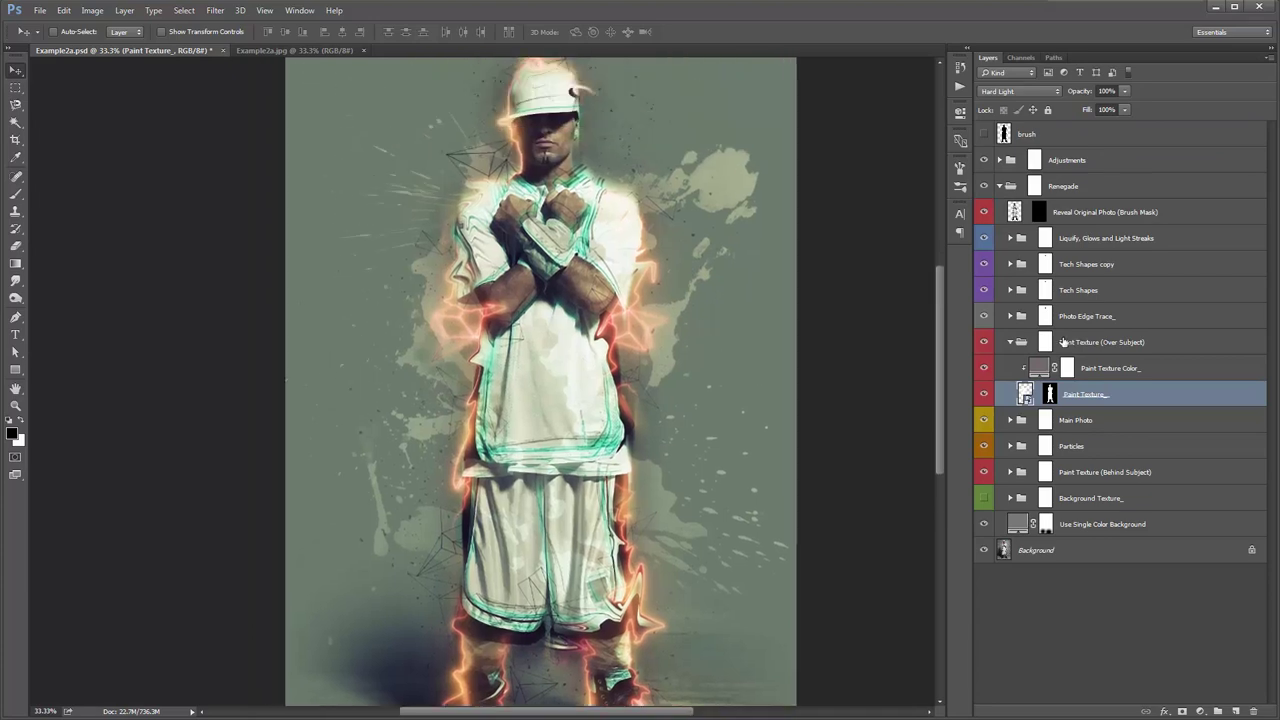
pyautogui.click(290, 50)
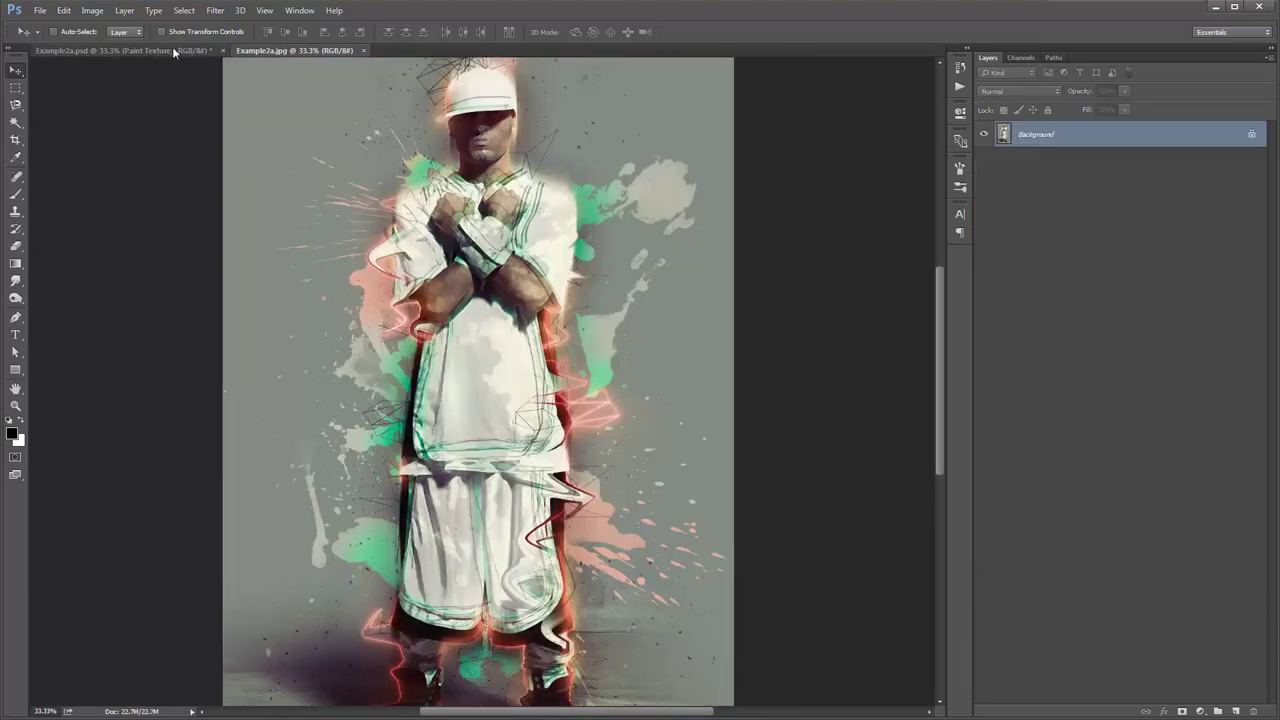
pyautogui.click(169, 49)
# Open the Adjustments group and preview Color Options 1 to 3, comparing Color Option 3 with the reference Example2a.jpg
pyautogui.click(998, 186)
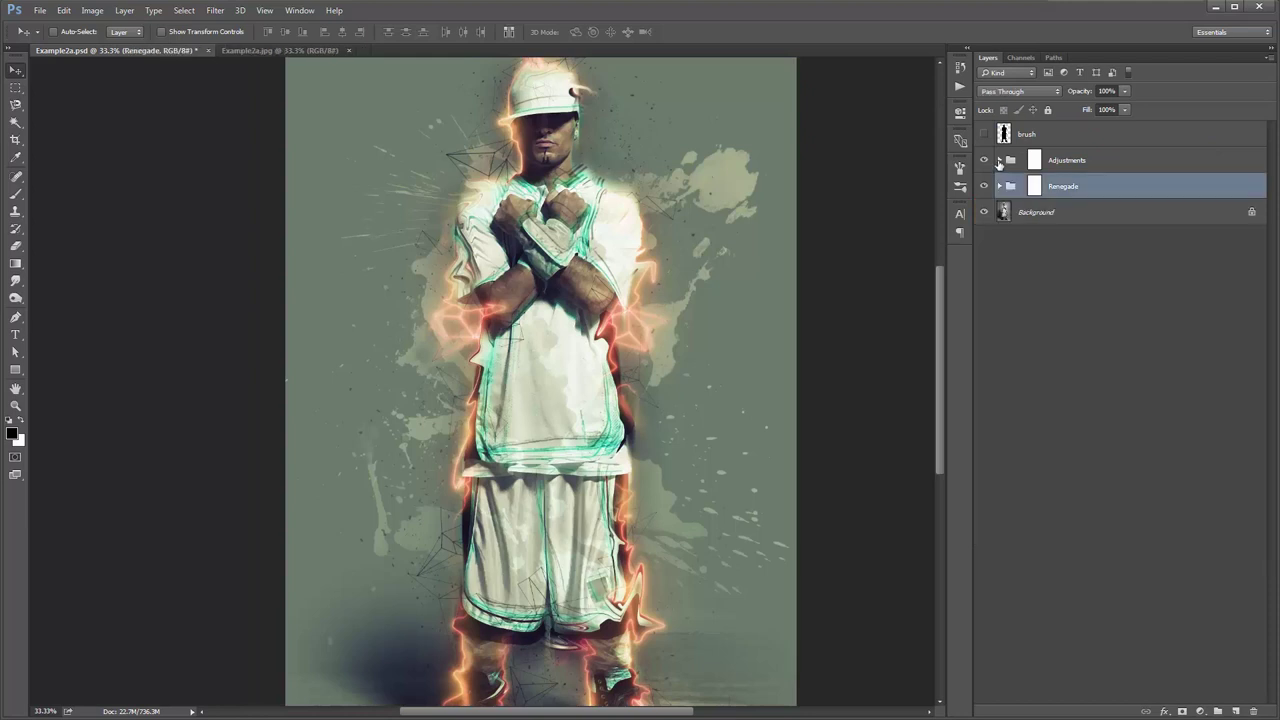
pyautogui.click(998, 161)
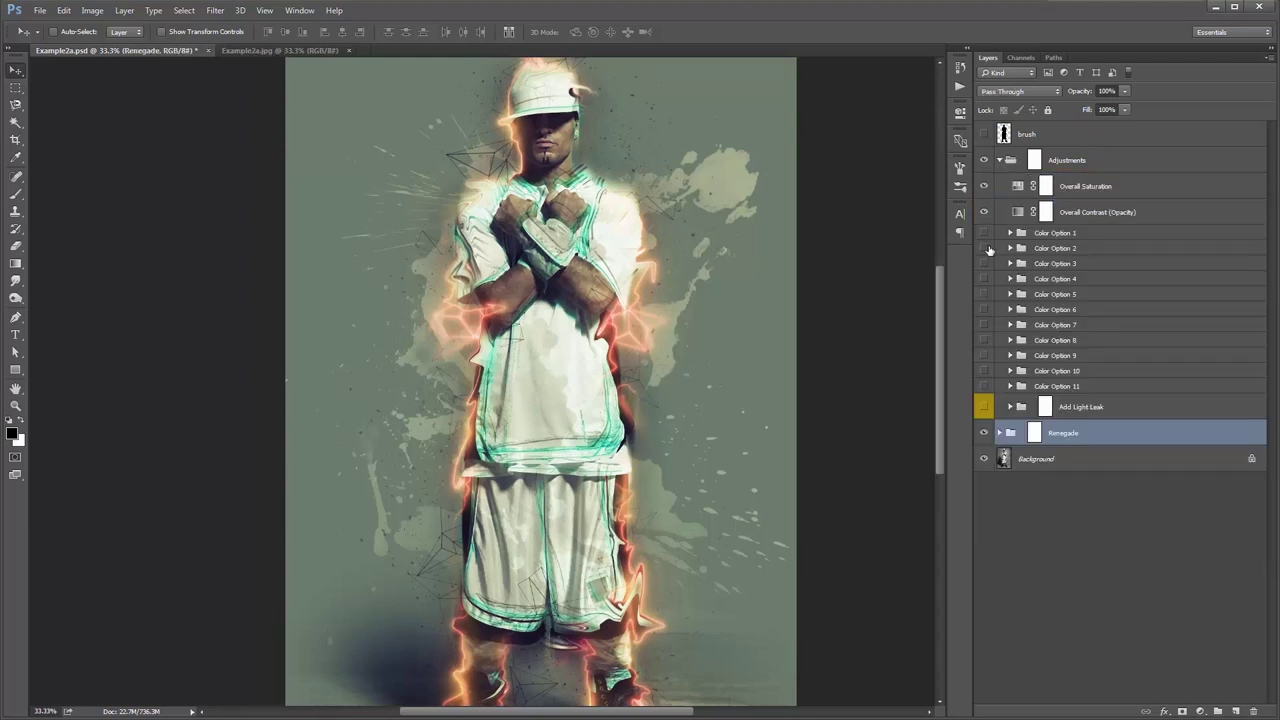
pyautogui.click(983, 232)
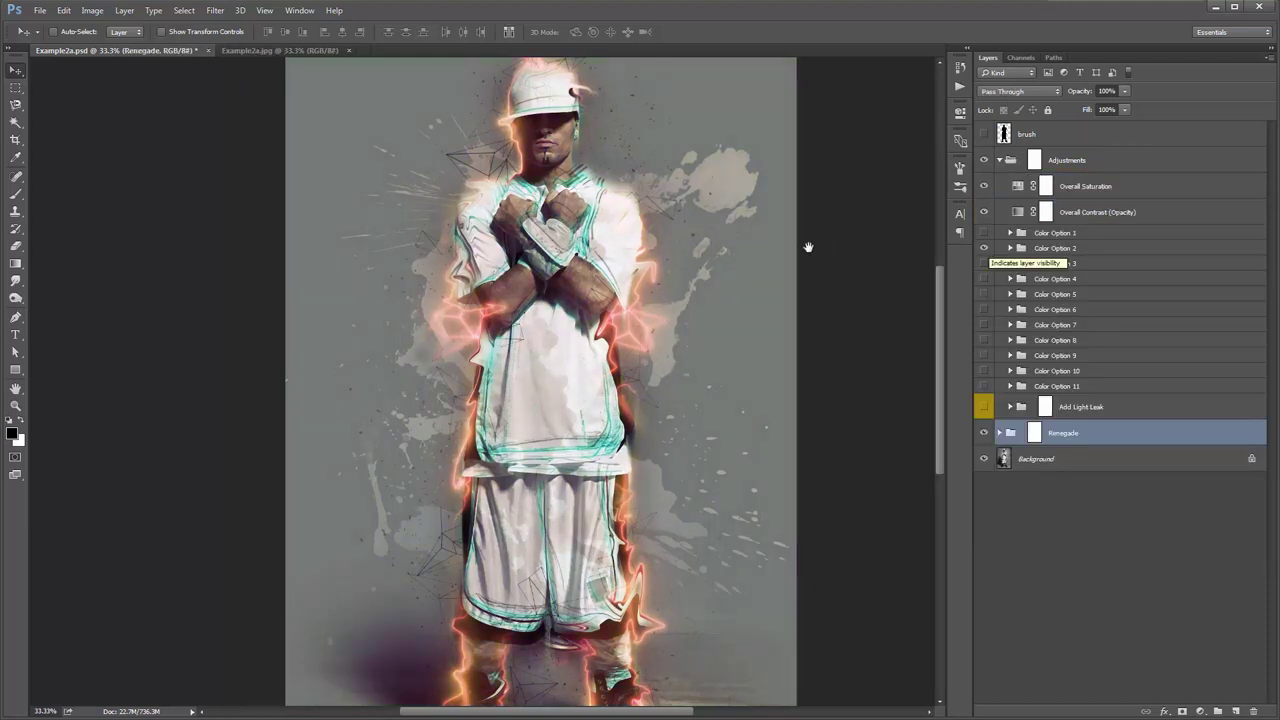
pyautogui.moveTo(808, 246)
pyautogui.mouseDown()
pyautogui.moveTo(800, 166)
pyautogui.moveTo(811, 229)
pyautogui.mouseUp()
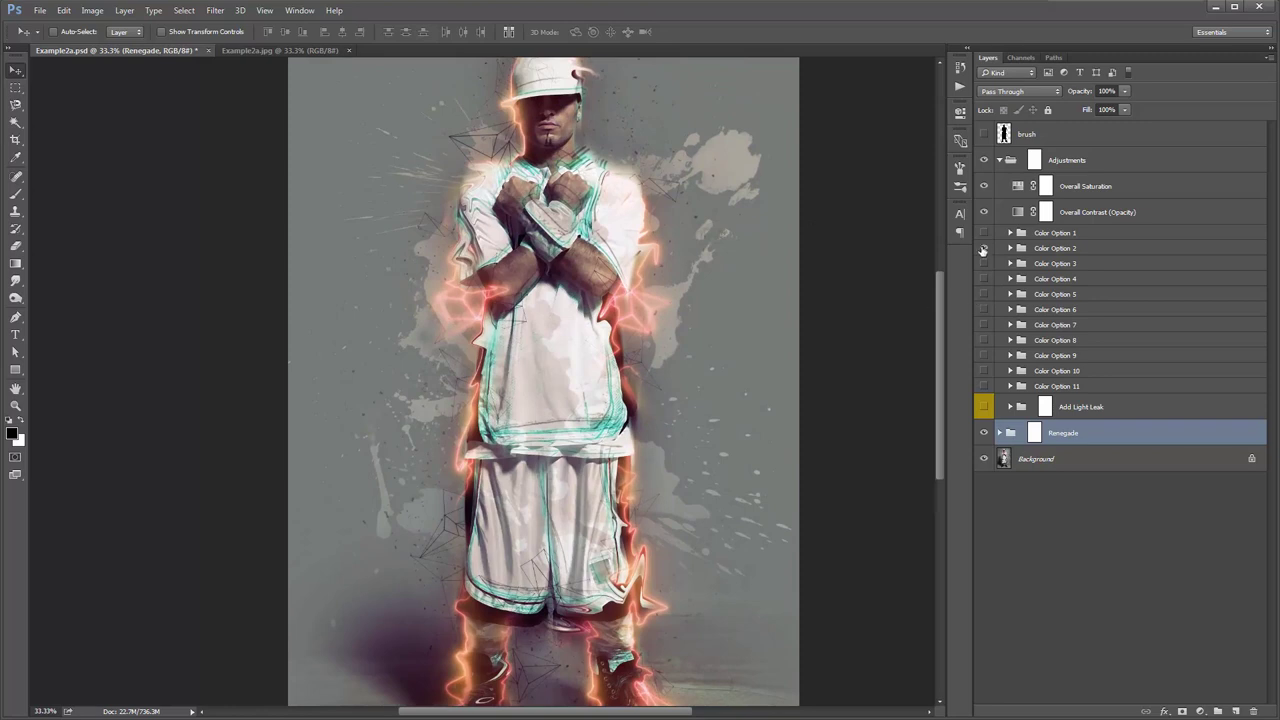
pyautogui.click(985, 264)
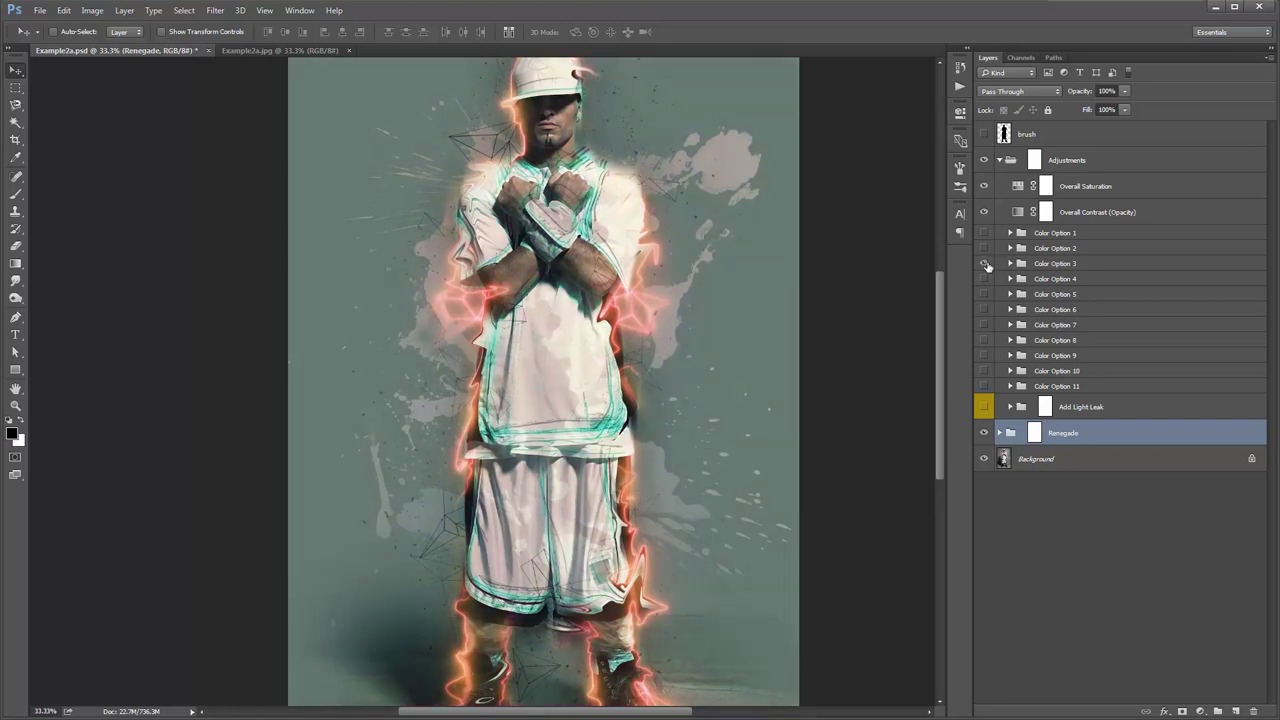
pyautogui.click(262, 50)
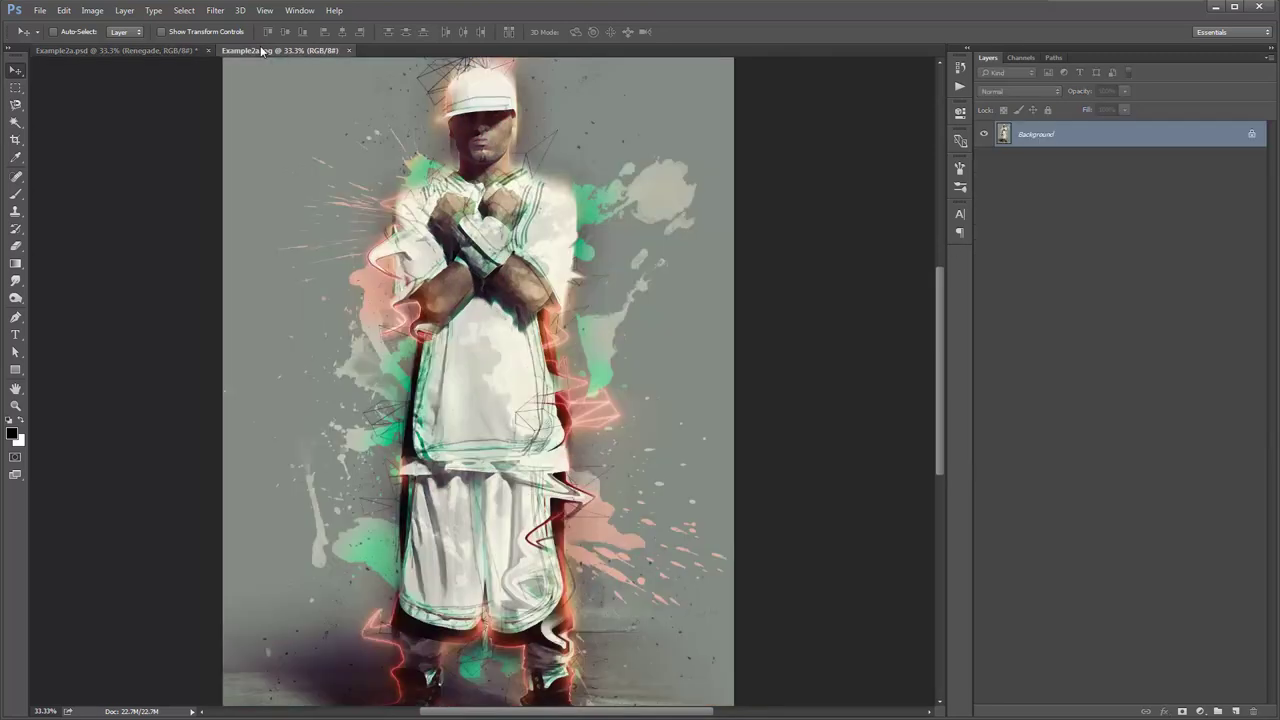
pyautogui.click(176, 48)
pyautogui.moveTo(595, 281); pyautogui.dragTo(564, 292)
# Rename the Color Option 3 group as asdasfd and hide it
pyautogui.doubleClick(1055, 263)
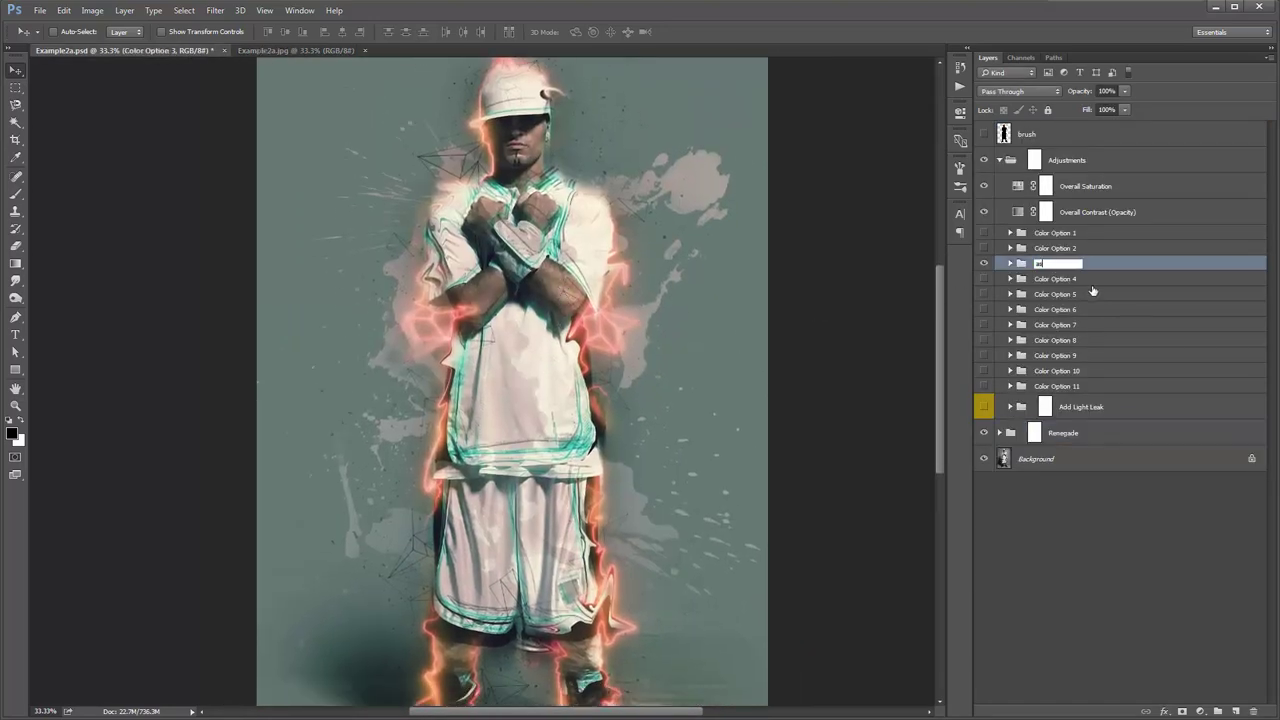
pyautogui.write('asdasfd')
pyautogui.press('Return')
pyautogui.click(982, 263)
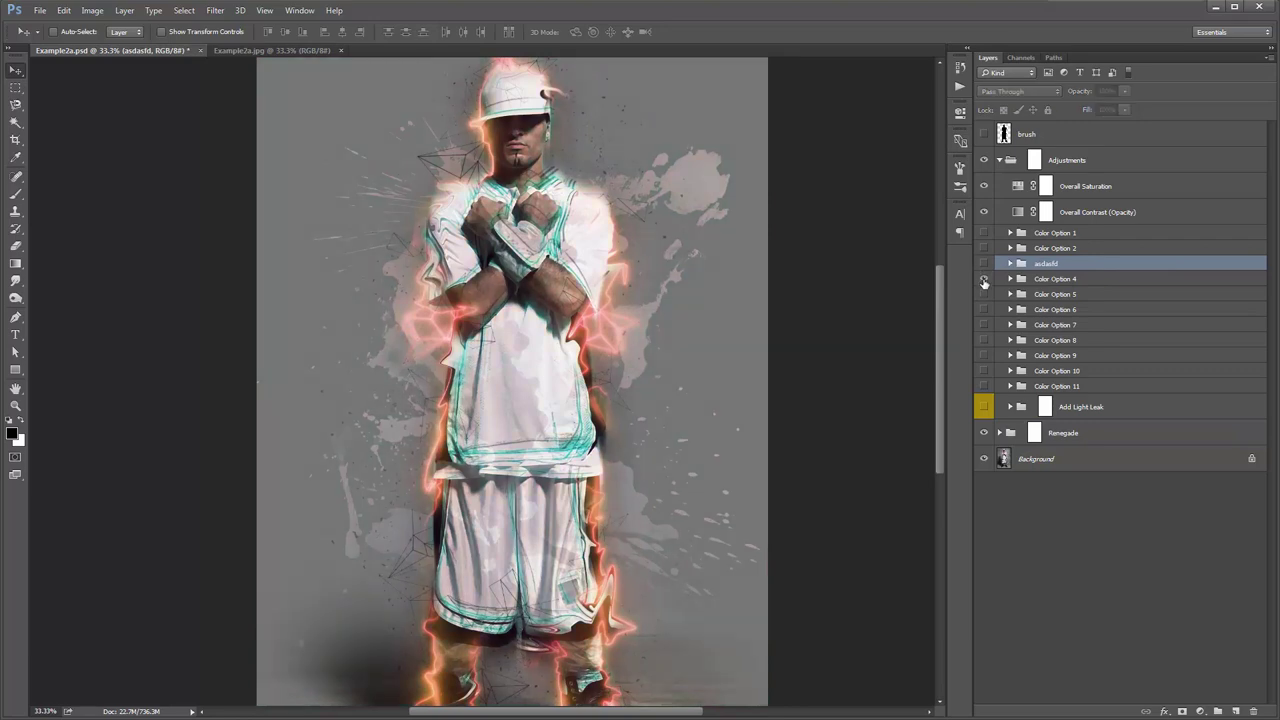
# Preview Color Options 4 to 8 in the Adjustments group one at a time
pyautogui.click(983, 279)
pyautogui.click(983, 279)
pyautogui.click(984, 295)
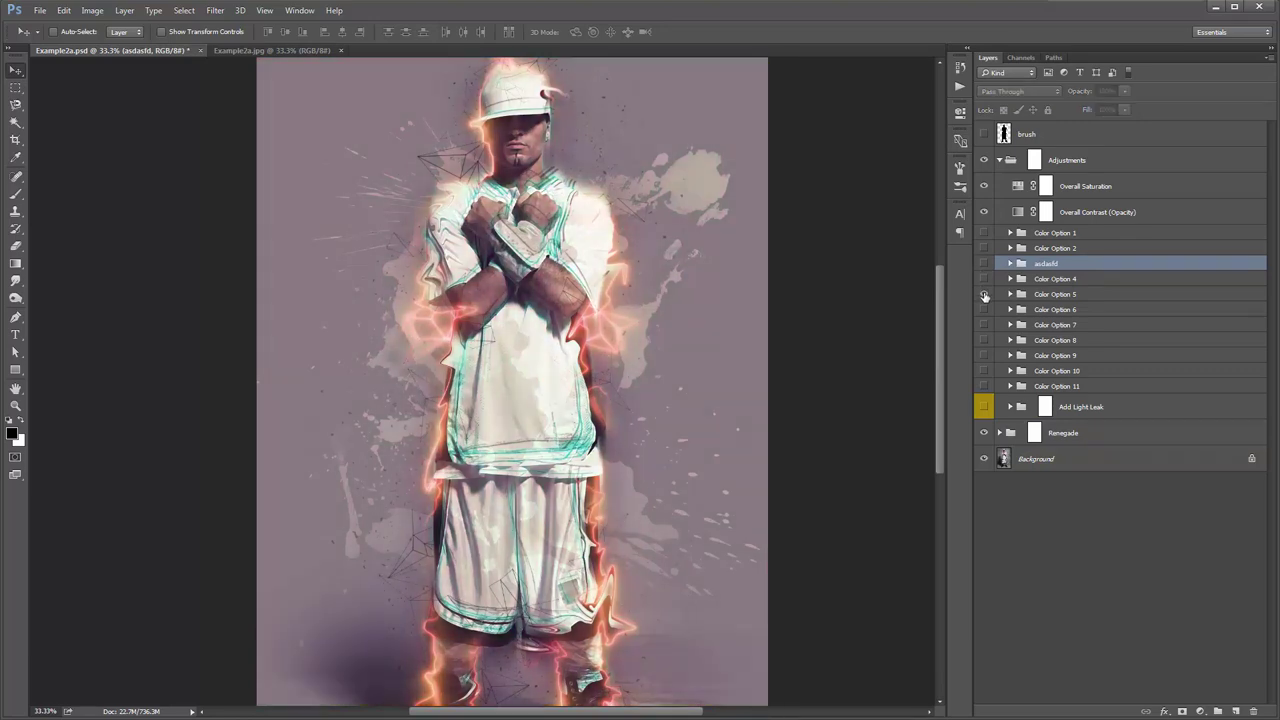
pyautogui.click(984, 295)
pyautogui.click(984, 310)
pyautogui.click(984, 310)
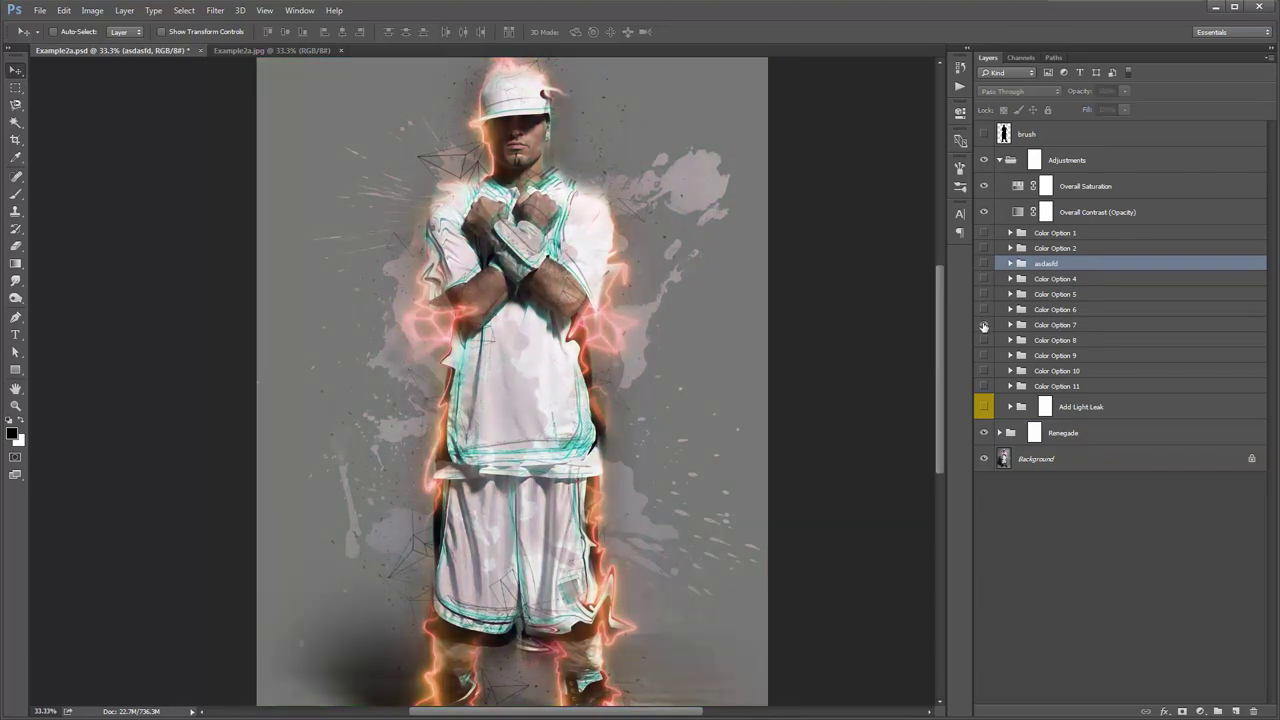
pyautogui.click(984, 325)
pyautogui.click(984, 325)
pyautogui.click(984, 340)
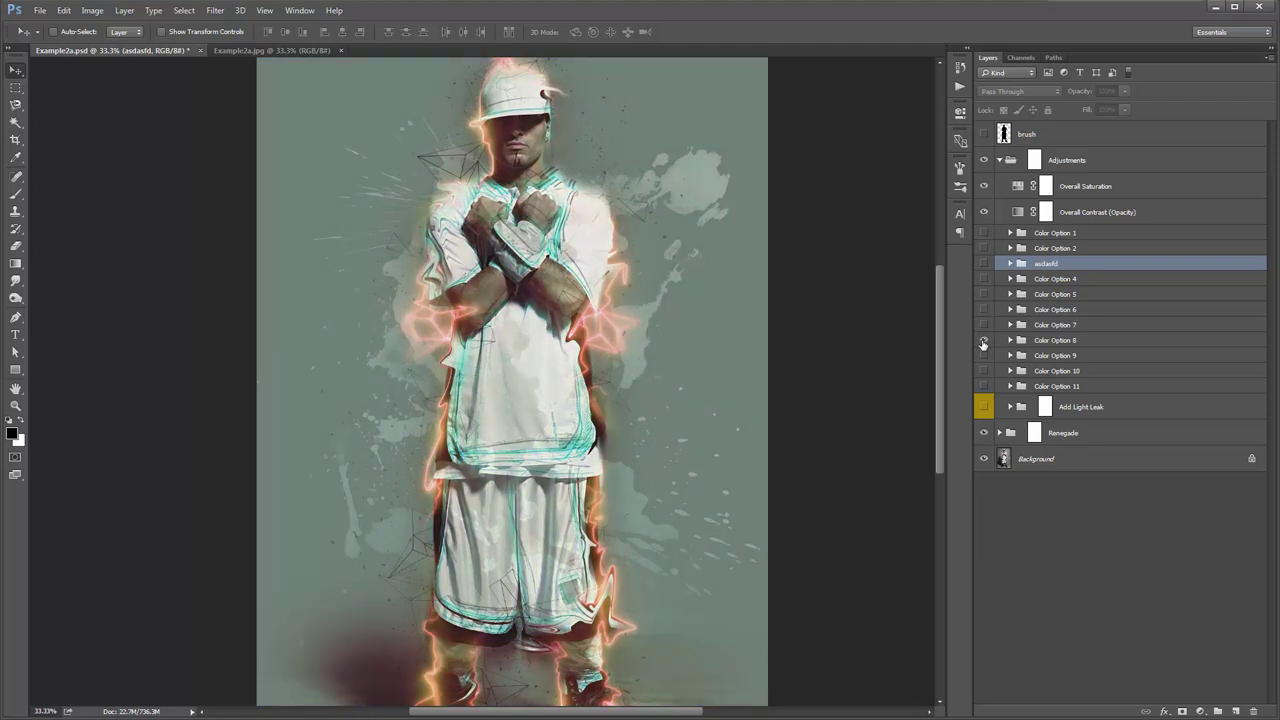
# Rename the Color Option 8 group as sdf and hide it
pyautogui.doubleClick(1042, 343)
pyautogui.write('sdf')
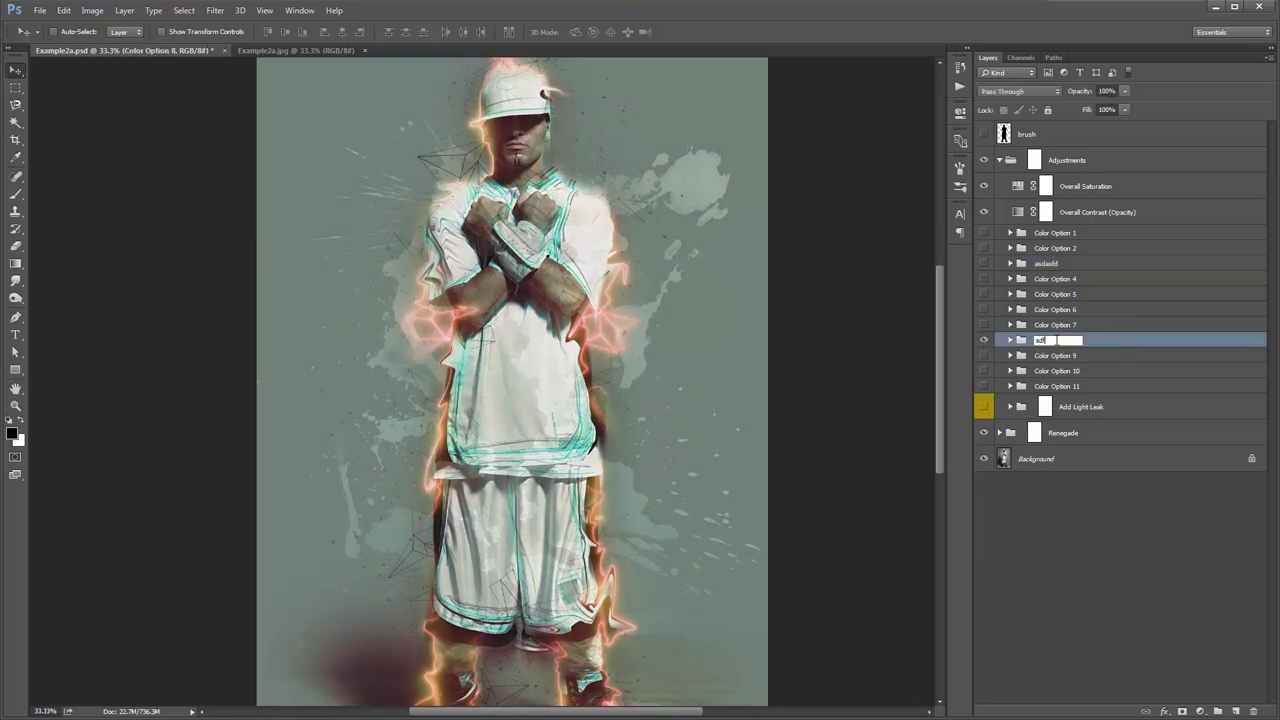
pyautogui.press('Return')
pyautogui.click(984, 340)
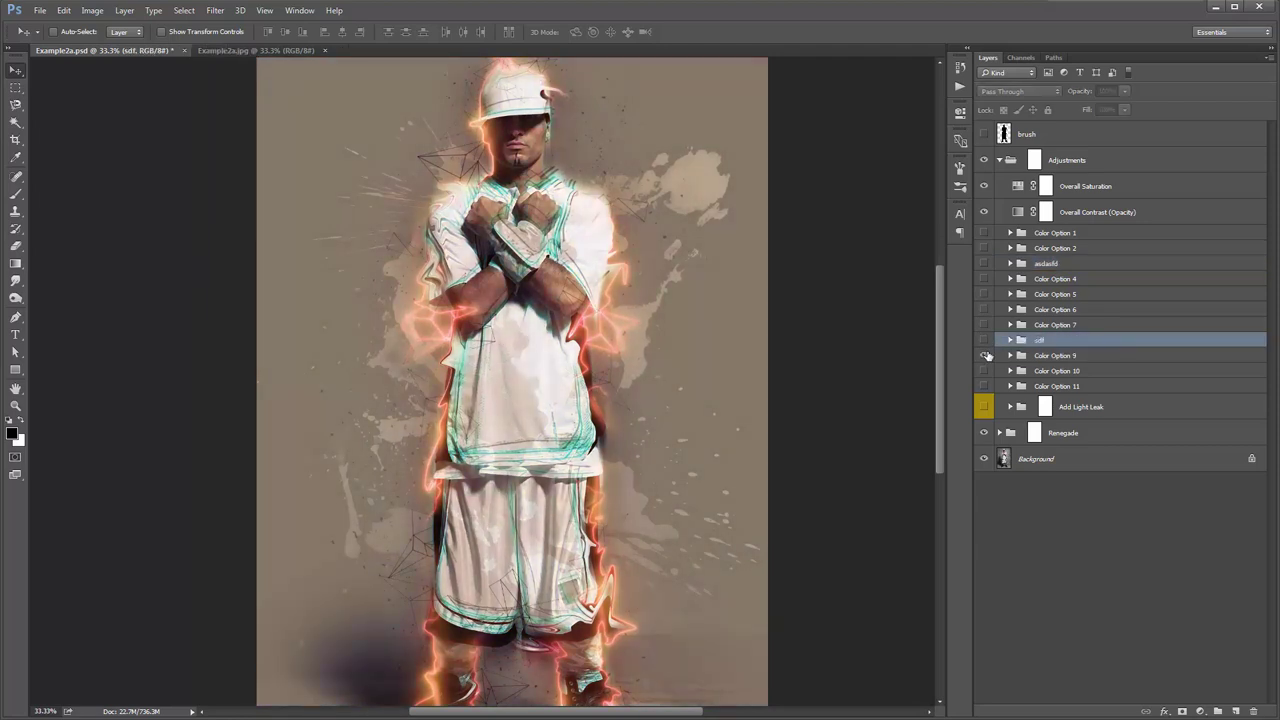
# Preview Color Options 9, 10 and 11 one after another on the image
pyautogui.click(984, 355)
pyautogui.click(984, 370)
pyautogui.click(984, 370)
pyautogui.click(984, 386)
# Rename the Color Option 11 group as sdf and move both sdf groups directly below asdasfd
pyautogui.doubleClick(1038, 386)
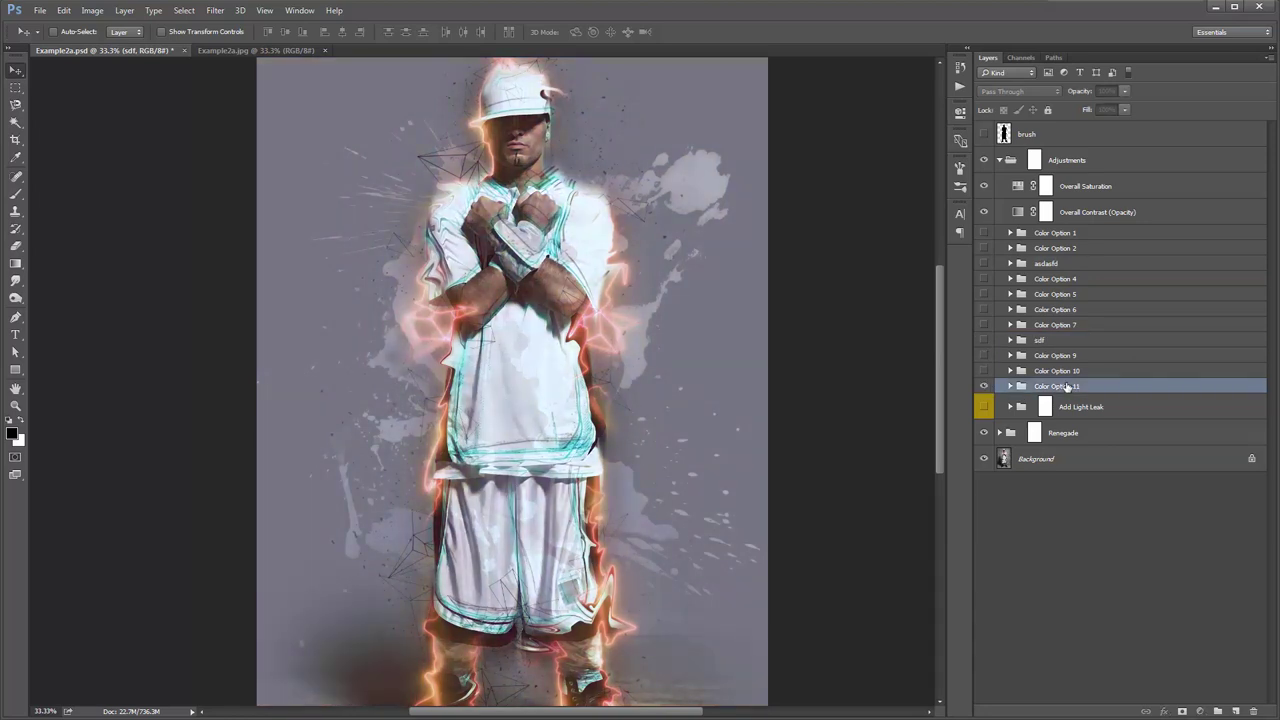
pyautogui.write('sdf')
pyautogui.press('Return')
pyautogui.keyDown('ctrl'); pyautogui.click(1062, 342); pyautogui.keyUp('ctrl')
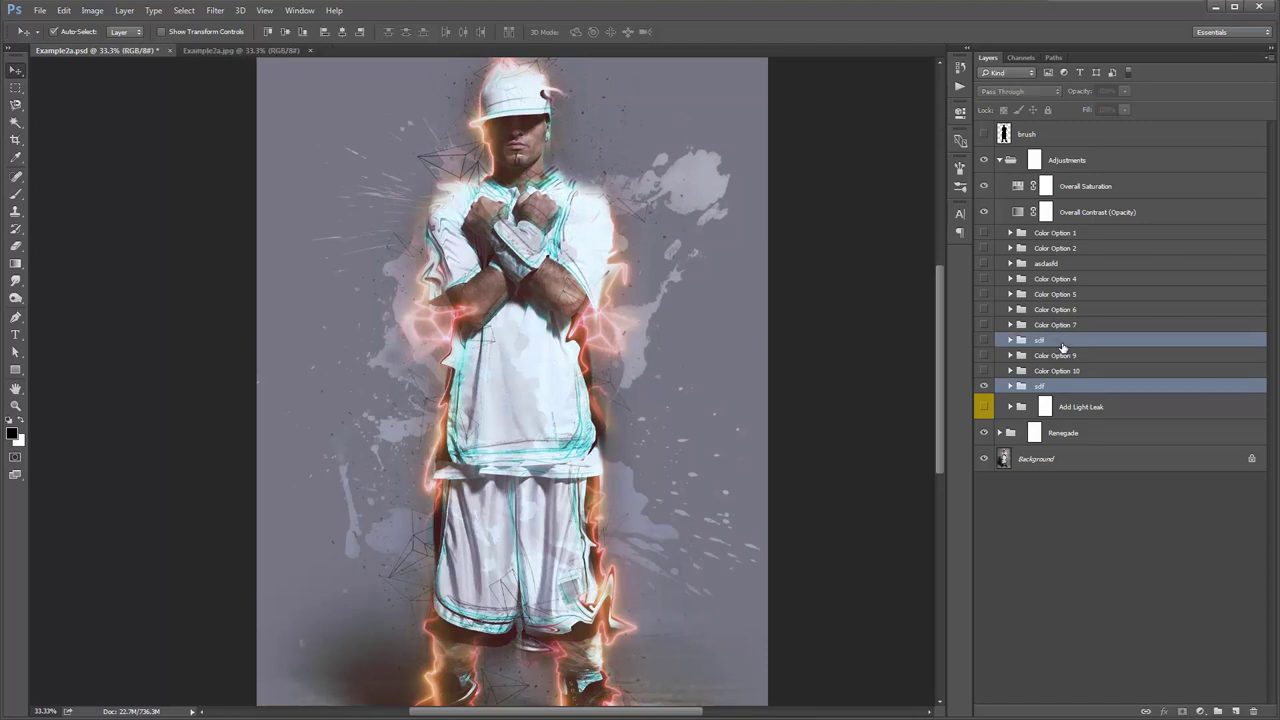
pyautogui.moveTo(1062, 342); pyautogui.dragTo(1063, 268)
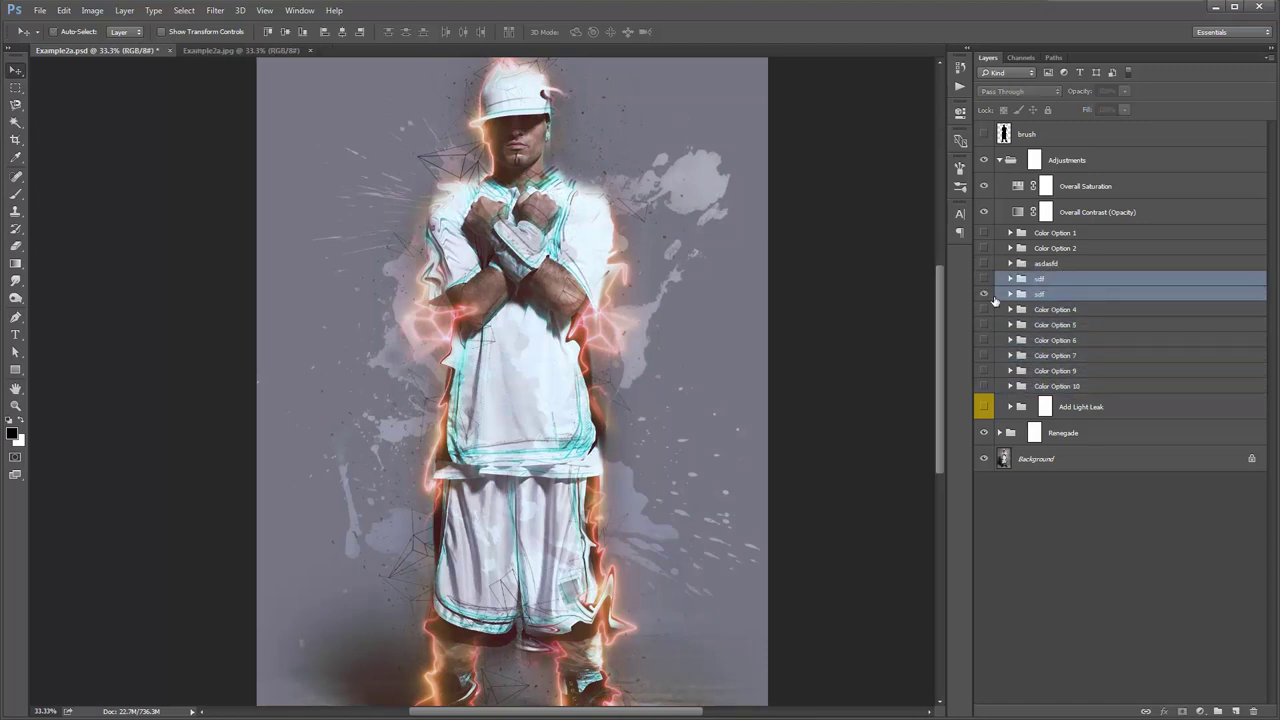
# Compare the asdasfd group and the two sdf groups by toggling their visibility individually
pyautogui.click(984, 293)
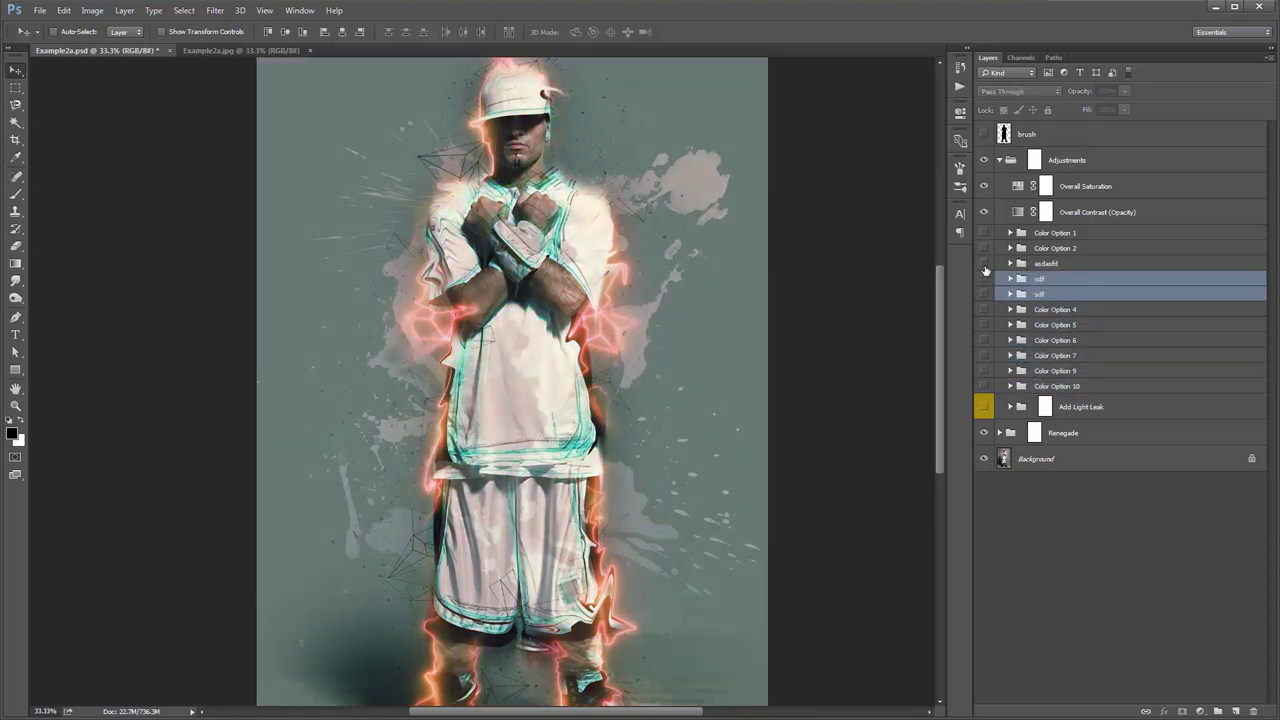
pyautogui.click(984, 279)
pyautogui.click(984, 280)
pyautogui.click(984, 281)
pyautogui.click(983, 295)
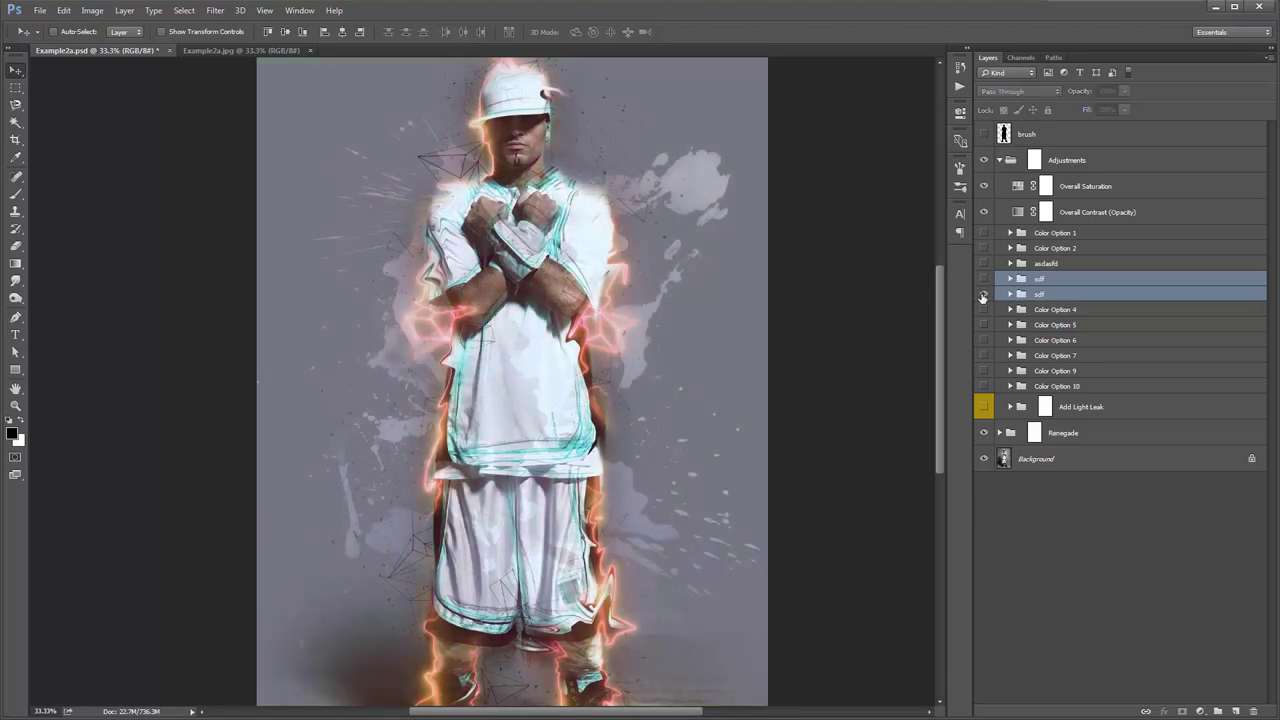
pyautogui.click(983, 294)
pyautogui.click(984, 279)
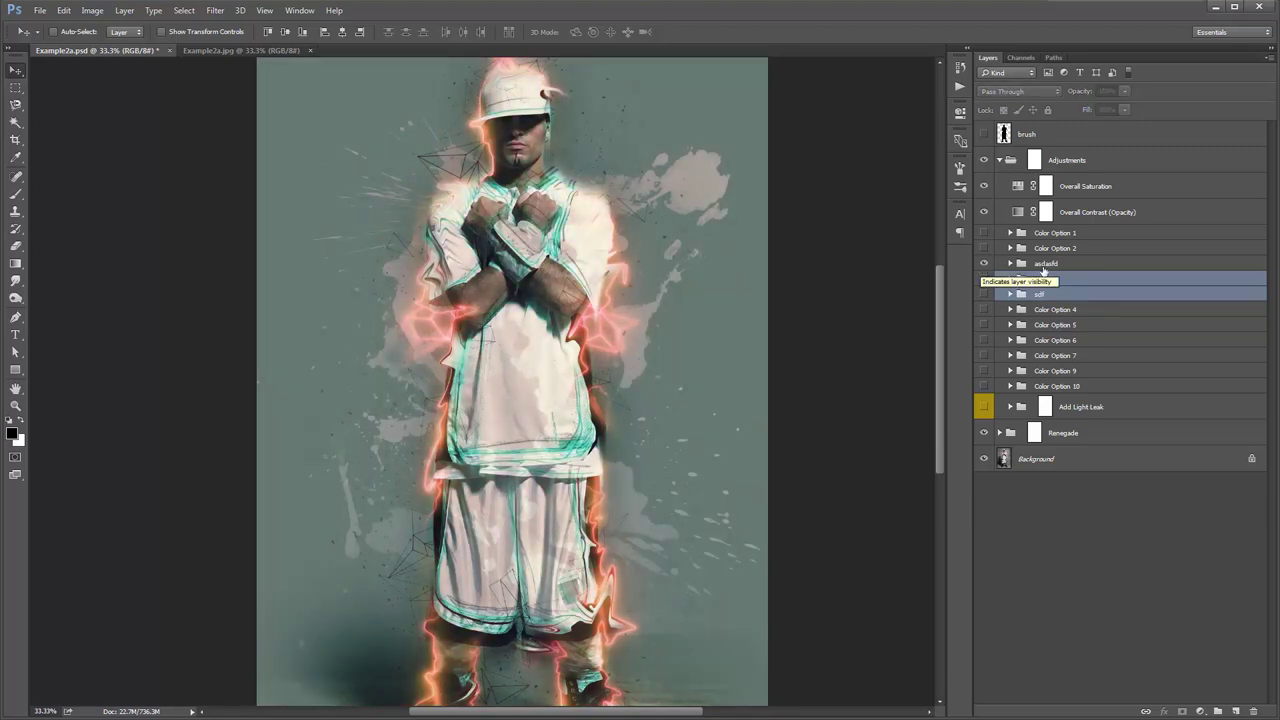
# Set the opacity of the asdasfd color group to 61%
pyautogui.click(1045, 263)
pyautogui.press('0')
pyautogui.press('0')
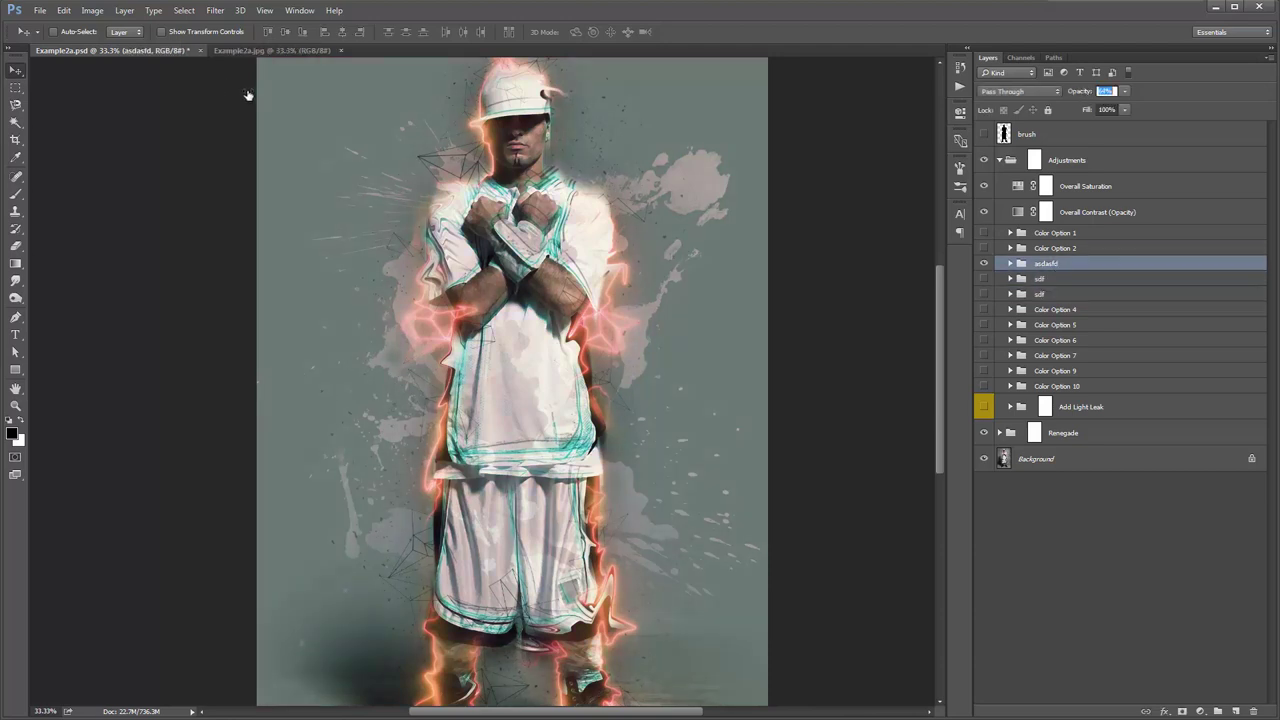
pyautogui.press('6')
pyautogui.press('1')
# Preview the upper sdf group over asdasfd, then show the lower sdf group instead at 34% opacity
pyautogui.click(985, 279)
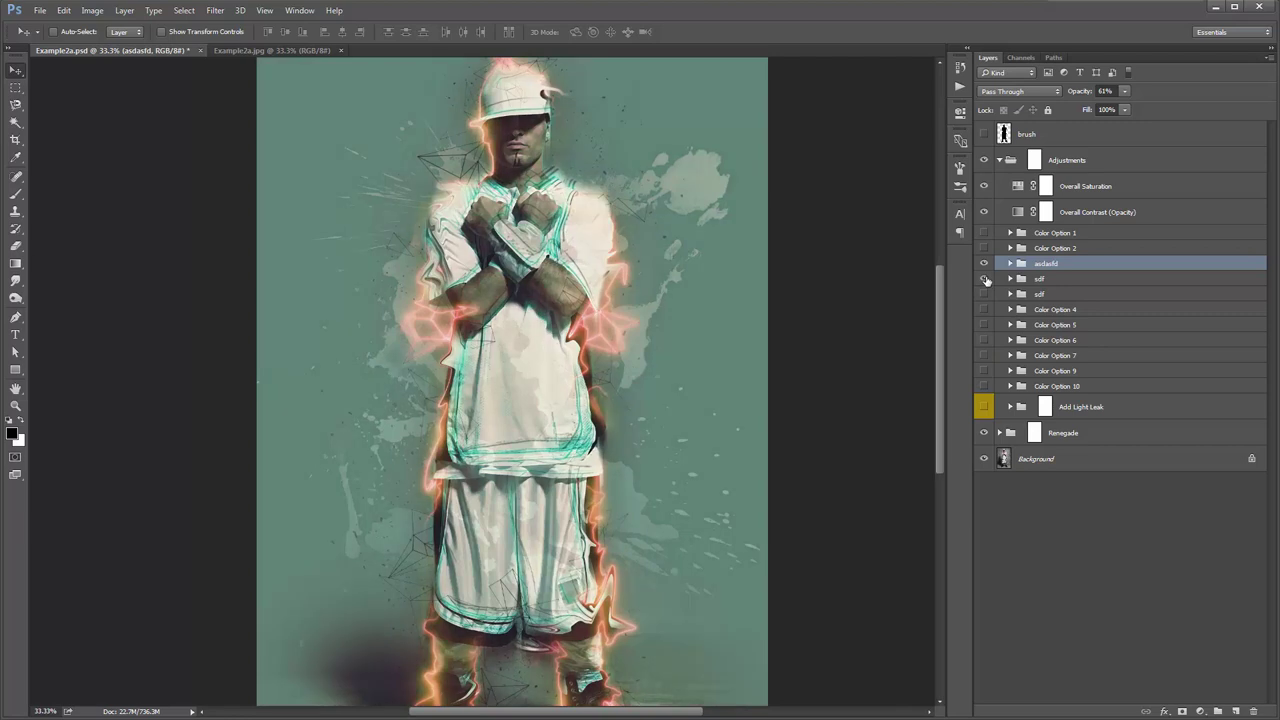
pyautogui.click(985, 294)
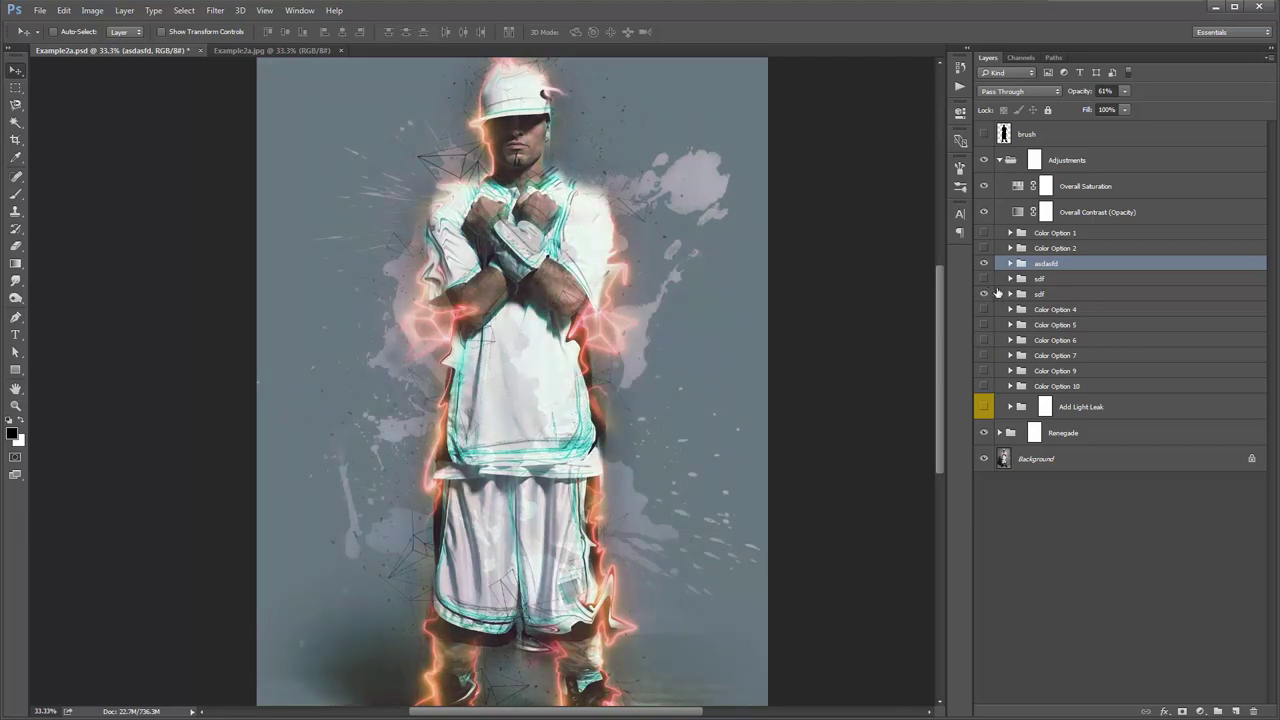
pyautogui.click(1036, 294)
pyautogui.click(1080, 95)
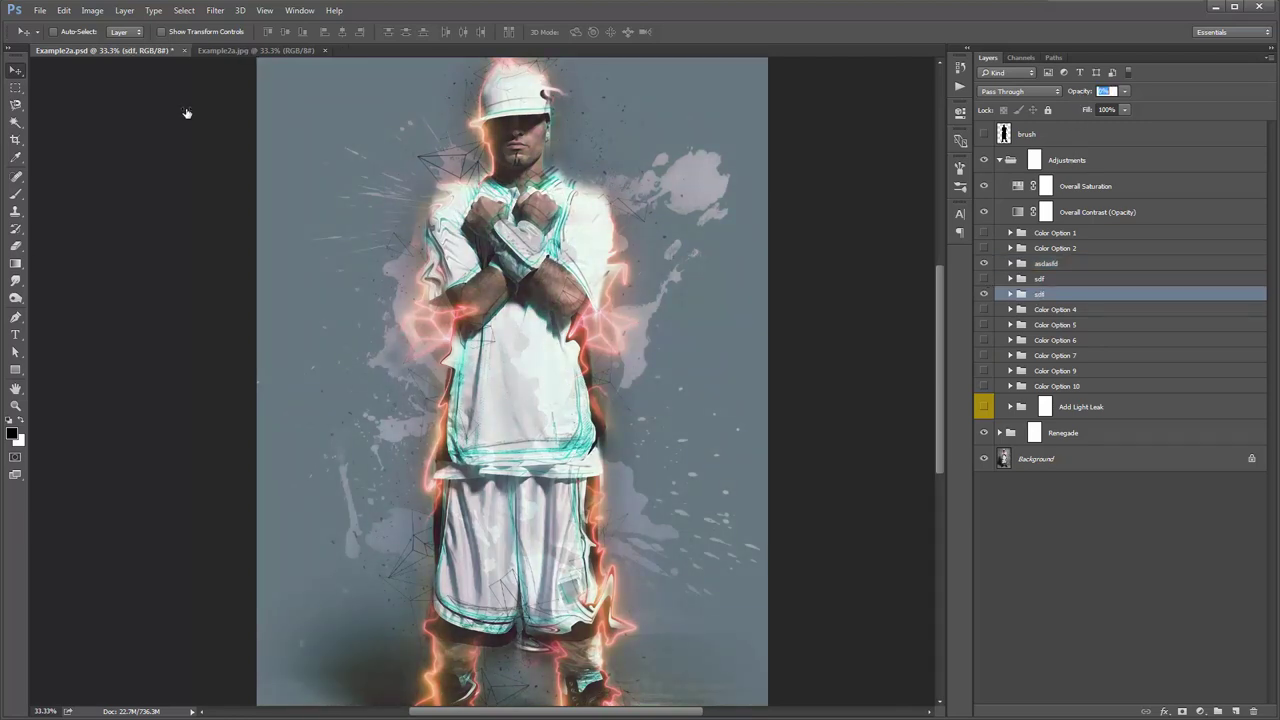
pyautogui.click(1022, 300)
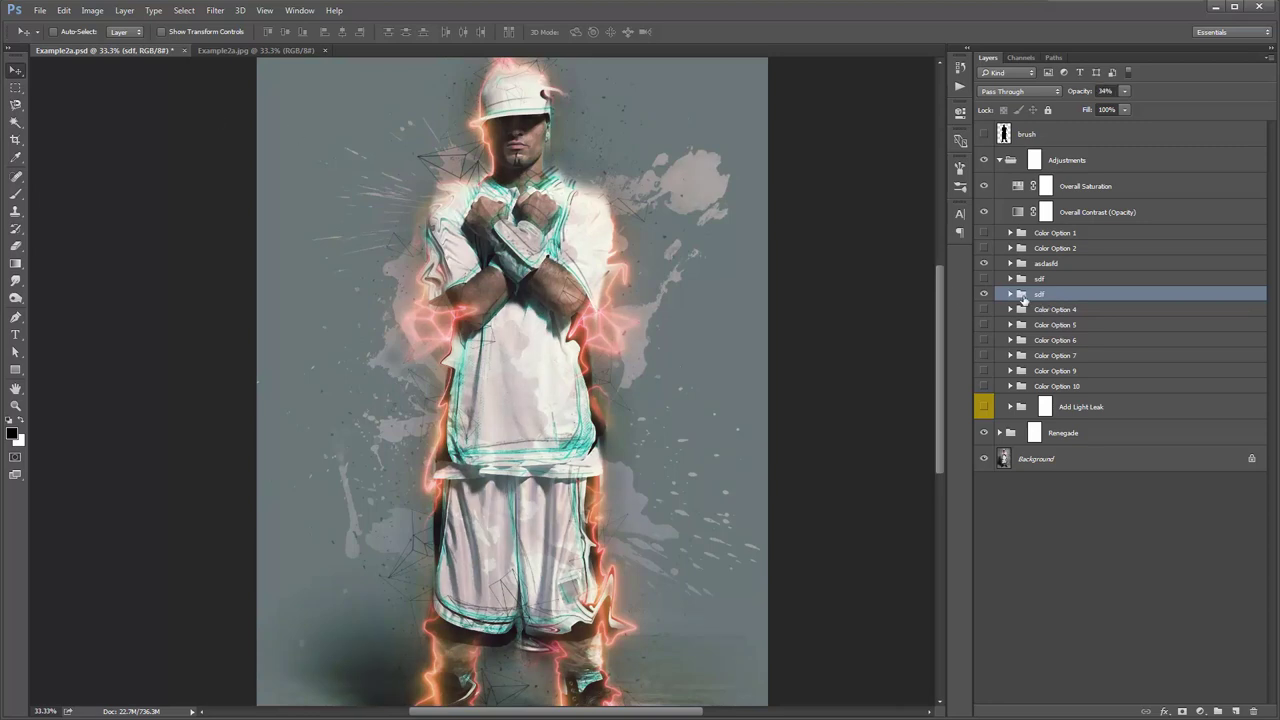
# Show the upper sdf group as well and set its opacity to 19%
pyautogui.click(985, 279)
pyautogui.click(1043, 283)
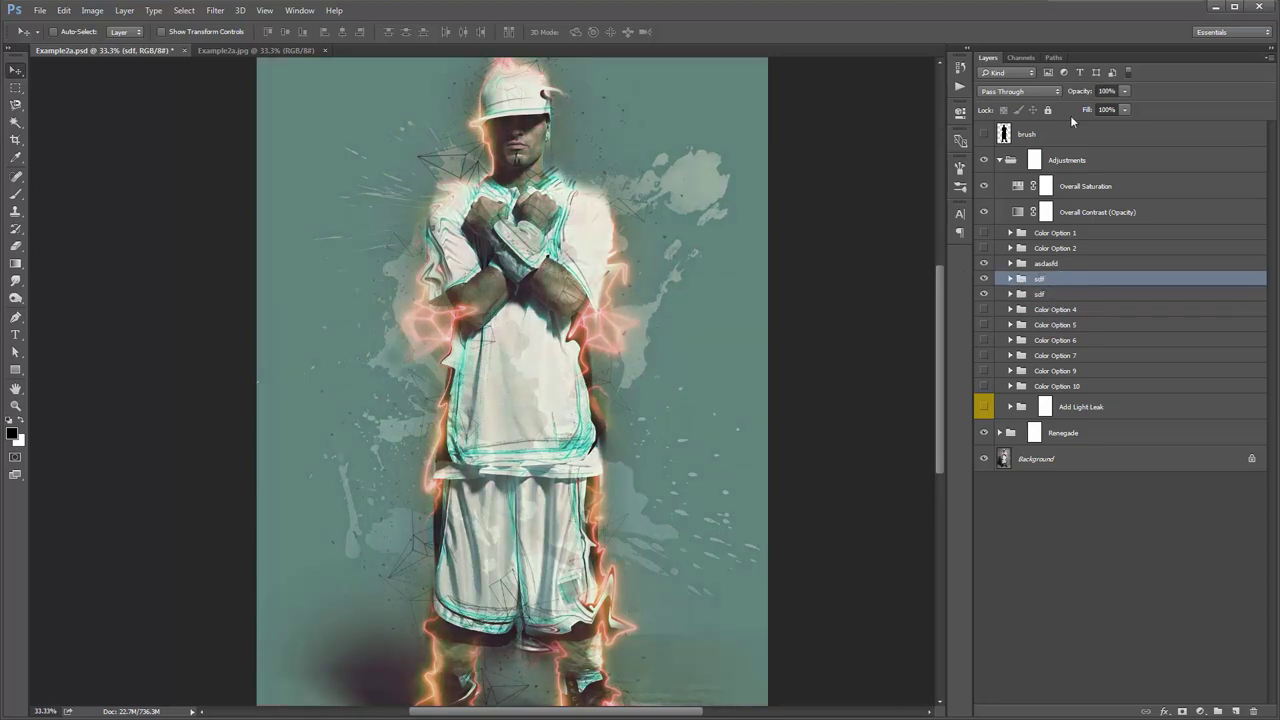
pyautogui.moveTo(1080, 95); pyautogui.dragTo(191, 80)
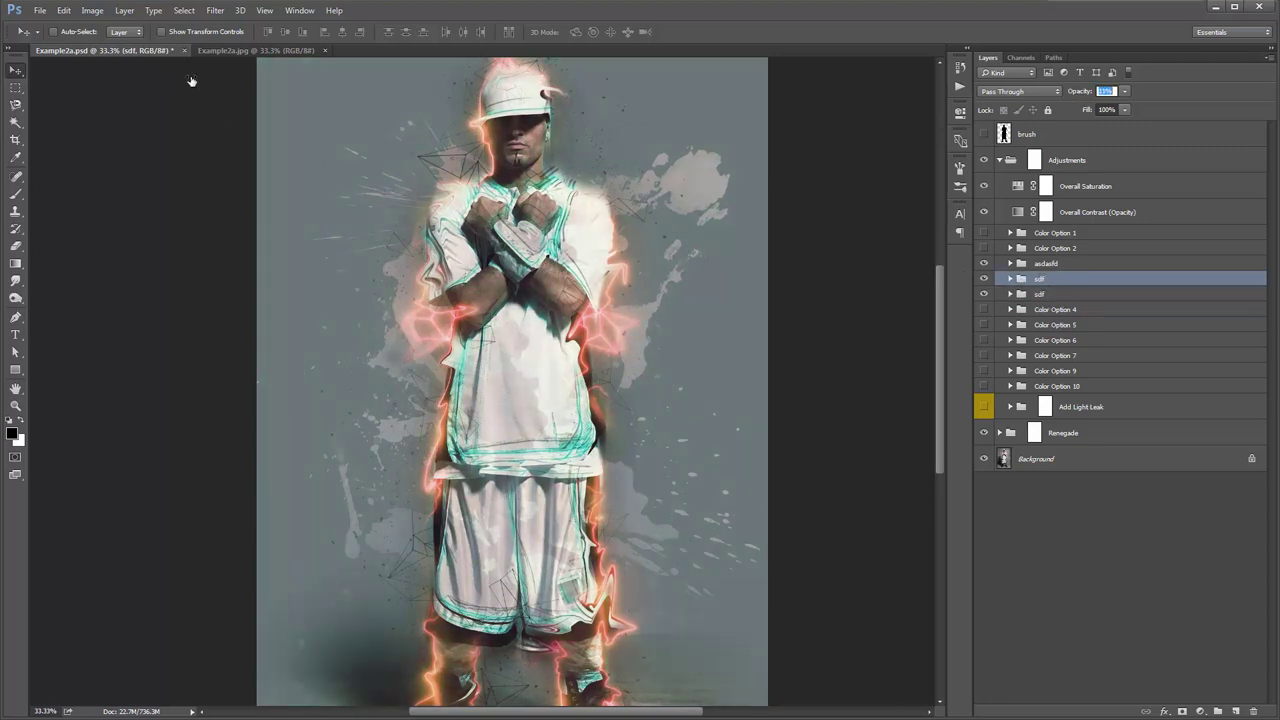
pyautogui.click(660, 205)
# Compare the blended color options in Example2a.psd with the reference Example2a.jpg
pyautogui.click(259, 52)
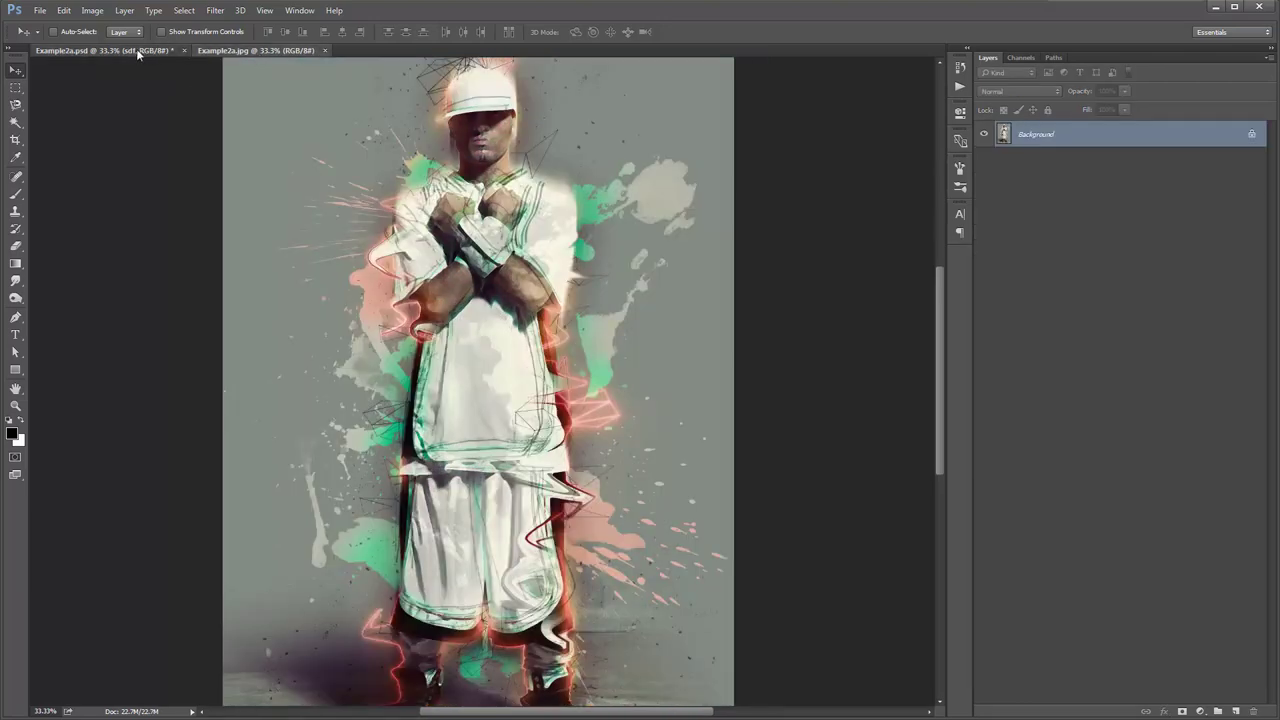
pyautogui.click(136, 48)
pyautogui.moveTo(290, 130); pyautogui.dragTo(295, 104)
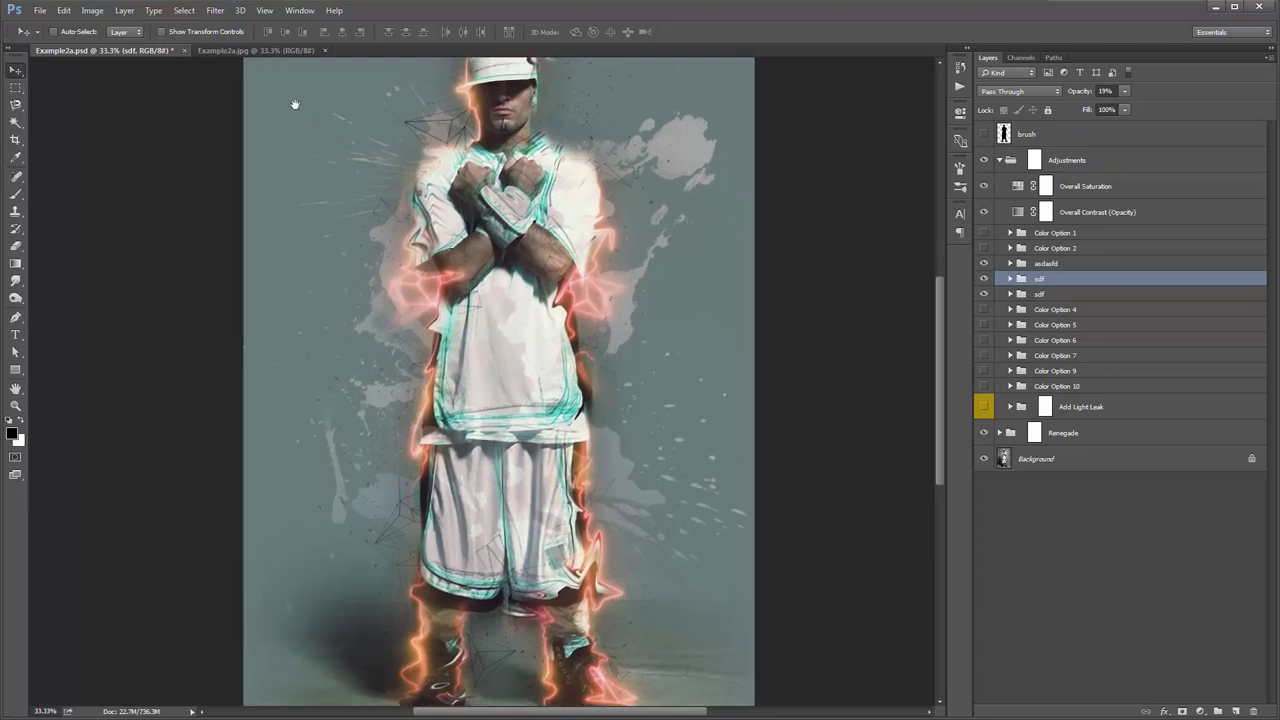
pyautogui.click(252, 52)
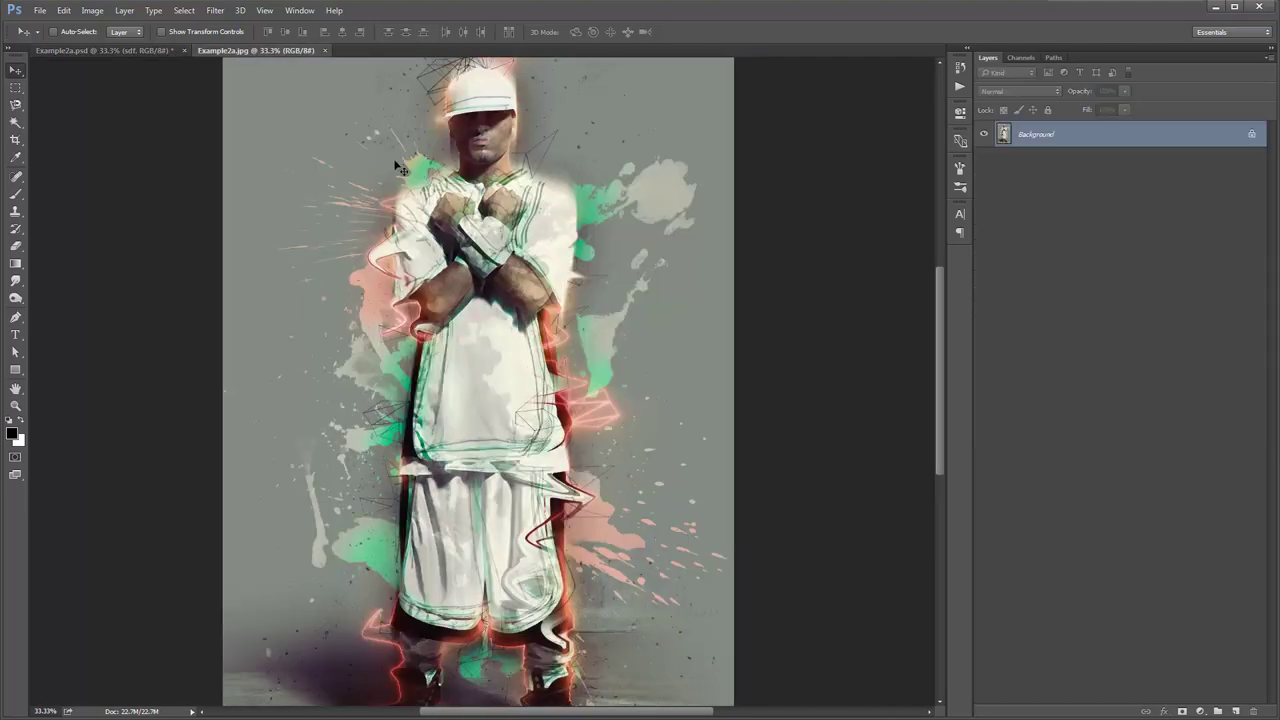
pyautogui.click(100, 50)
pyautogui.moveTo(605, 212); pyautogui.dragTo(602, 260)
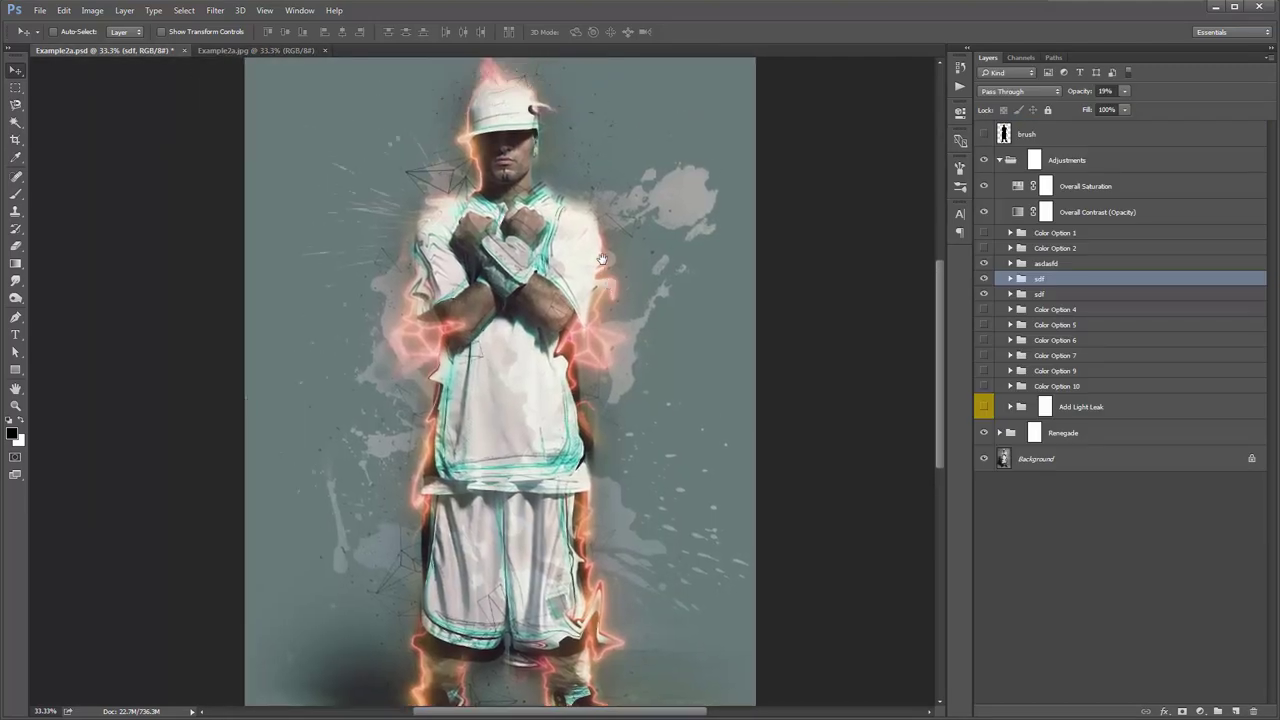
pyautogui.click(254, 51)
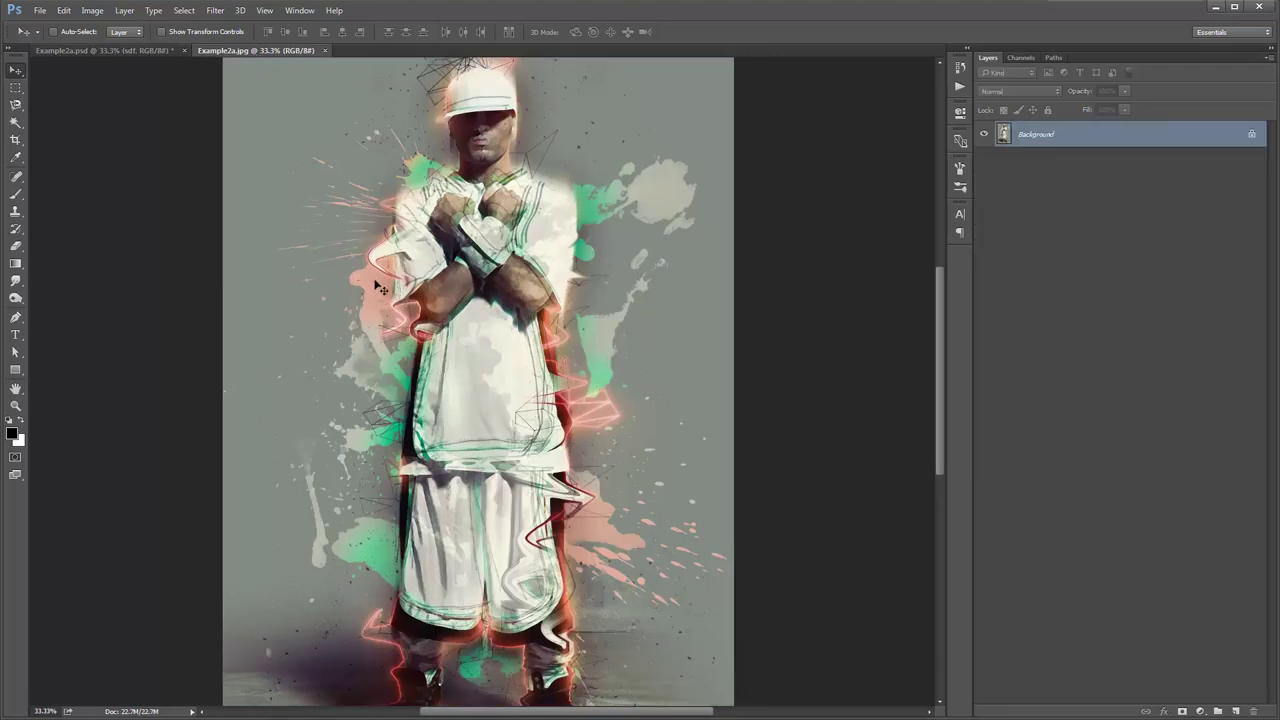
pyautogui.click(149, 49)
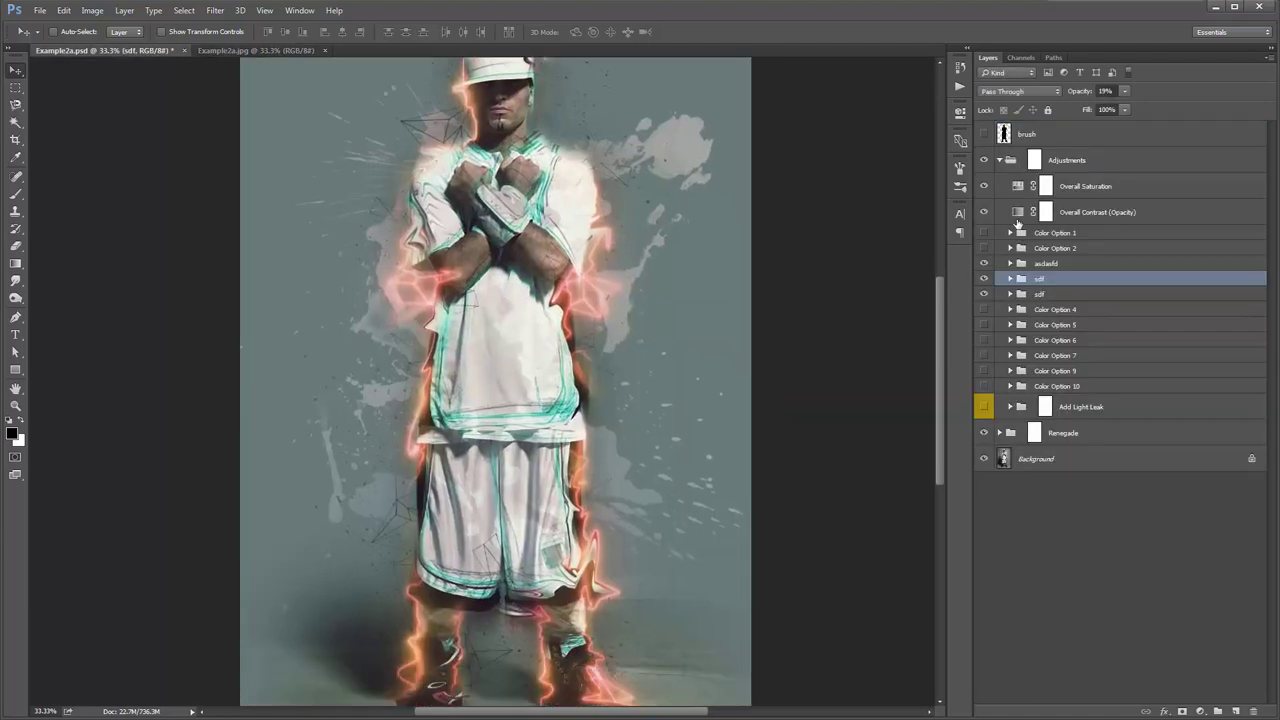
# Collapse the Adjustments group, expand Paint Texture (Behind Subject) inside Renegade, and select its Fill with Original Photo Colors layer
pyautogui.click(999, 160)
pyautogui.click(1068, 186)
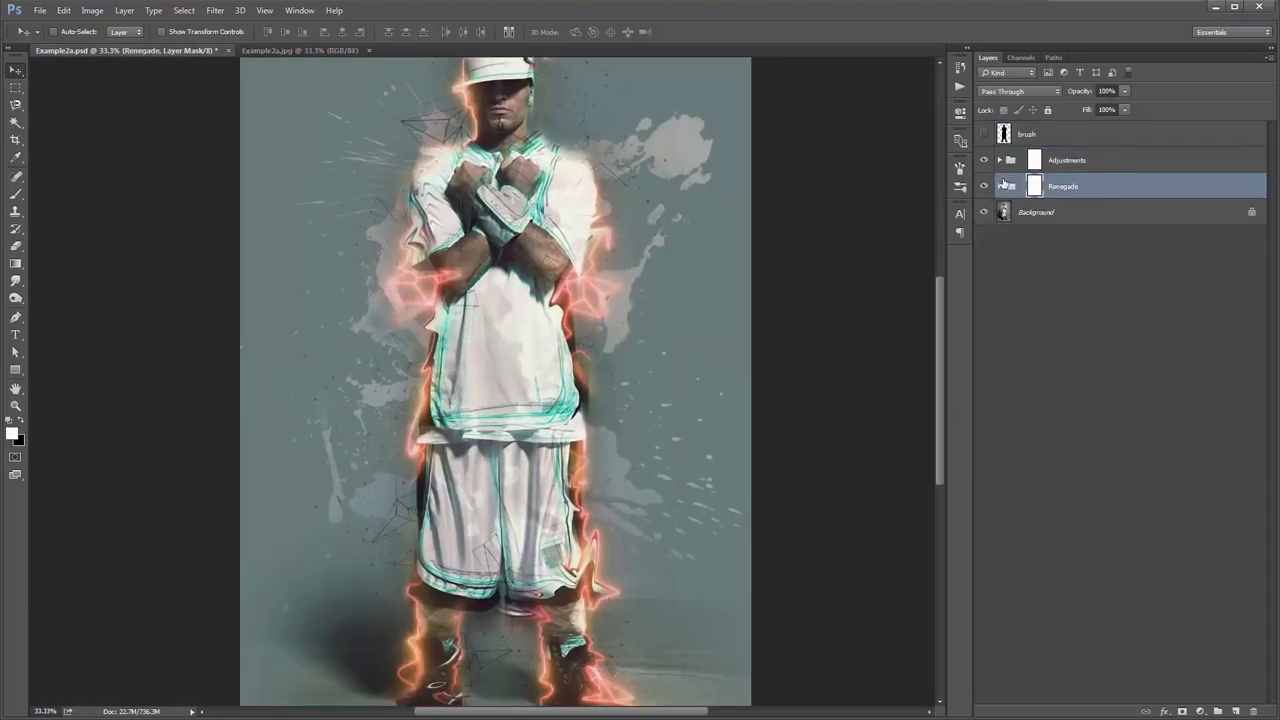
pyautogui.click(1003, 185)
pyautogui.click(1138, 448)
pyautogui.click(1090, 476)
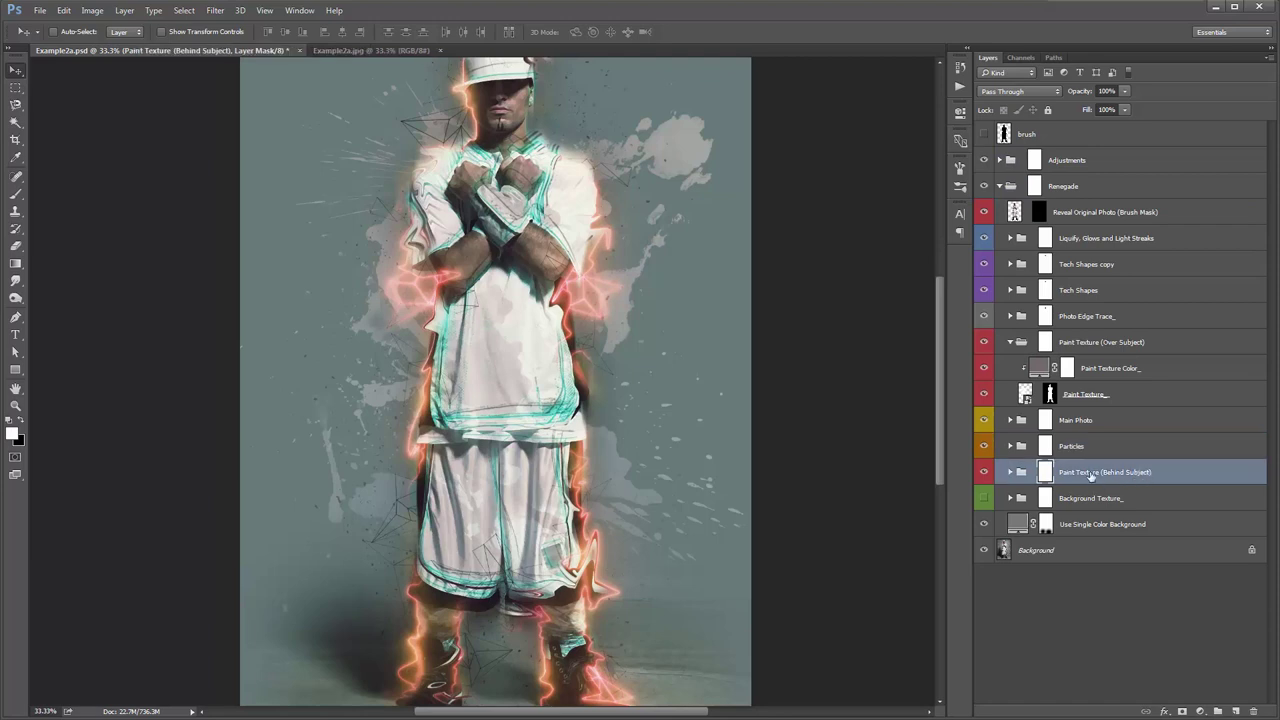
pyautogui.click(1008, 472)
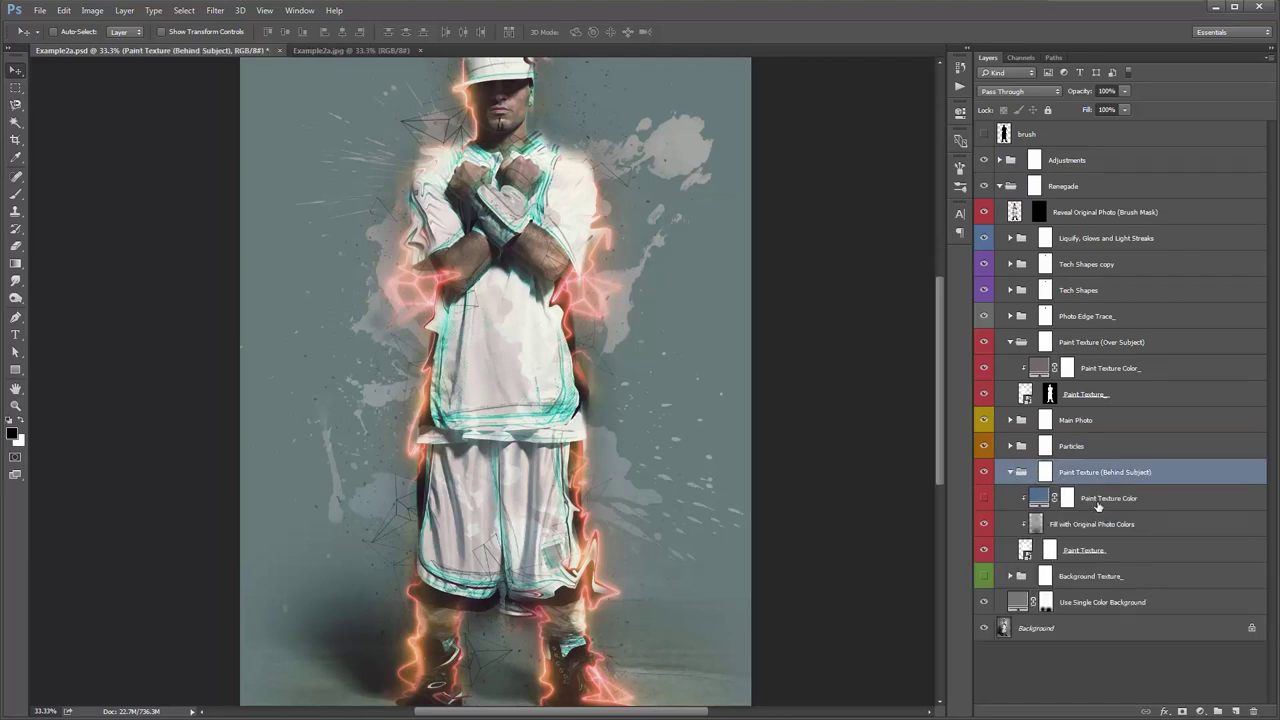
pyautogui.click(1093, 524)
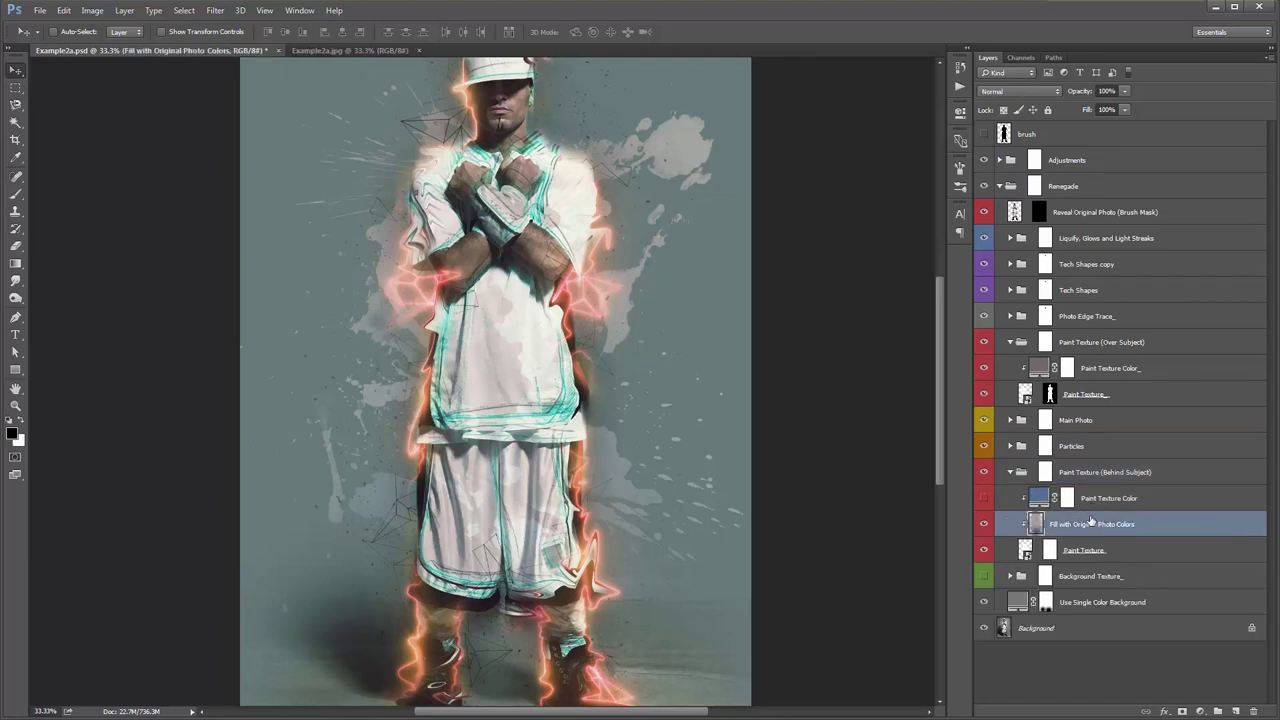
pyautogui.hotkey('ctrl', 'shift', 'n')
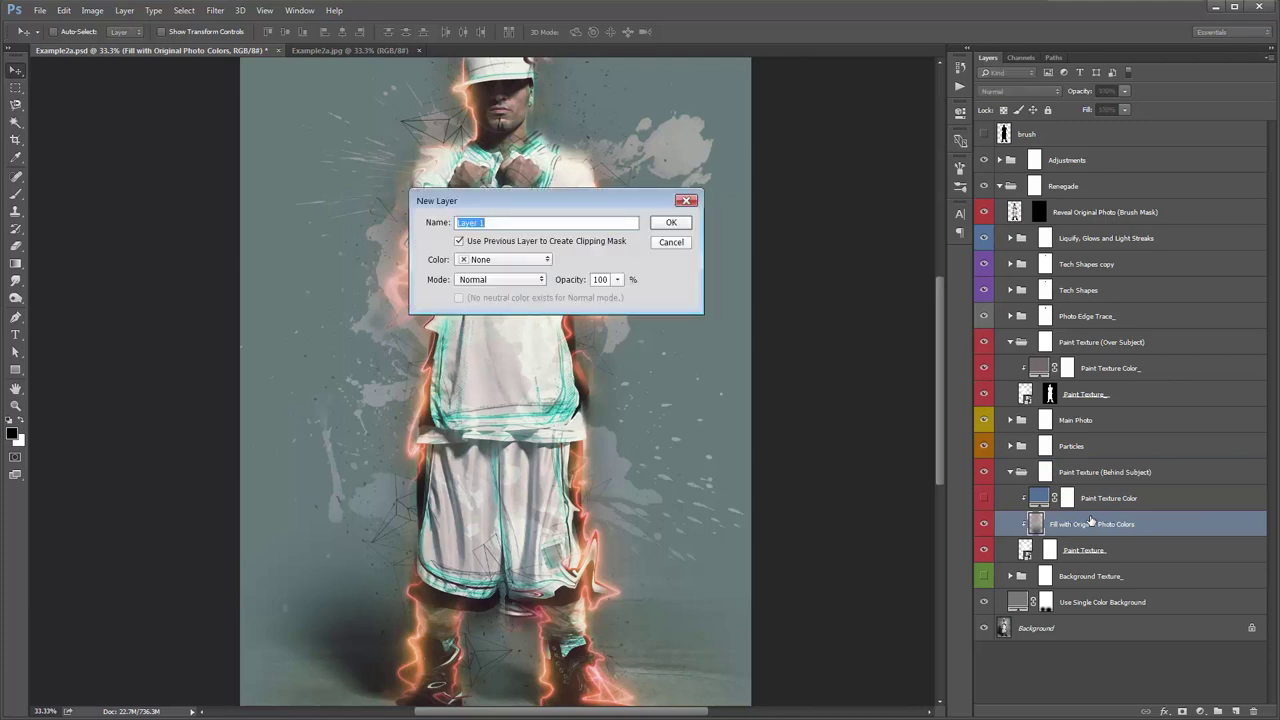
pyautogui.press('Return')
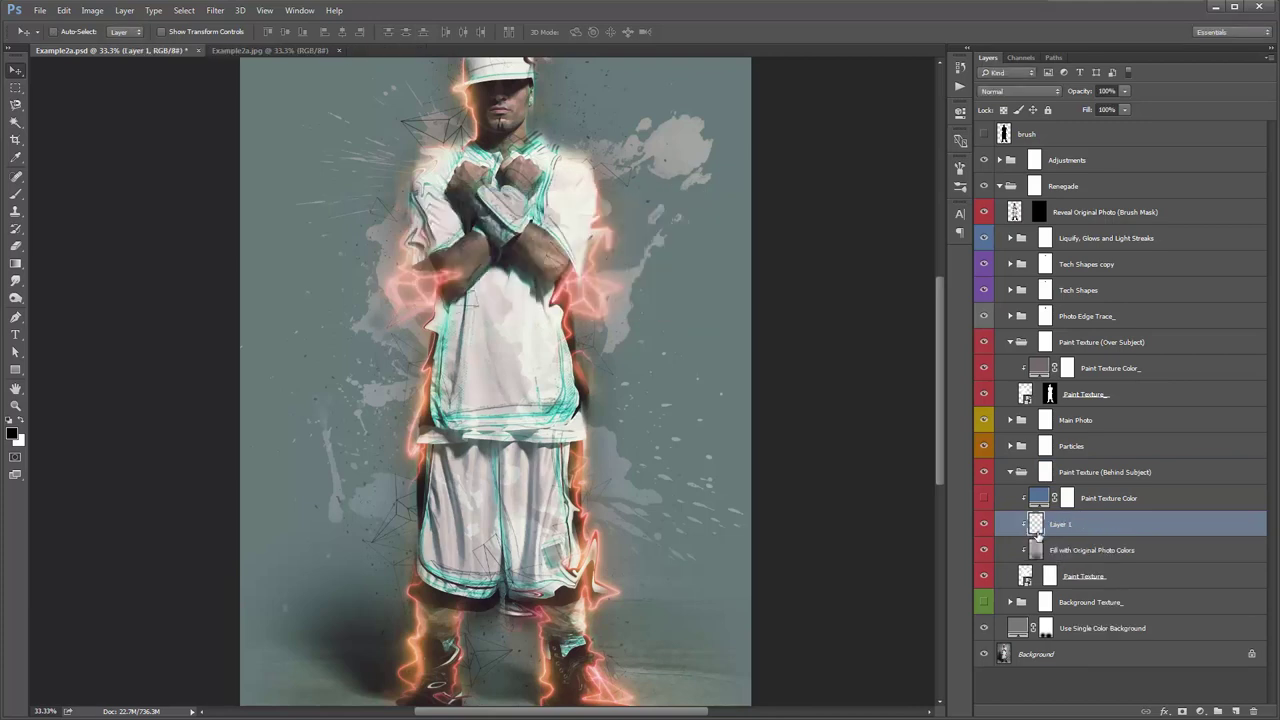
pyautogui.press('Delete')
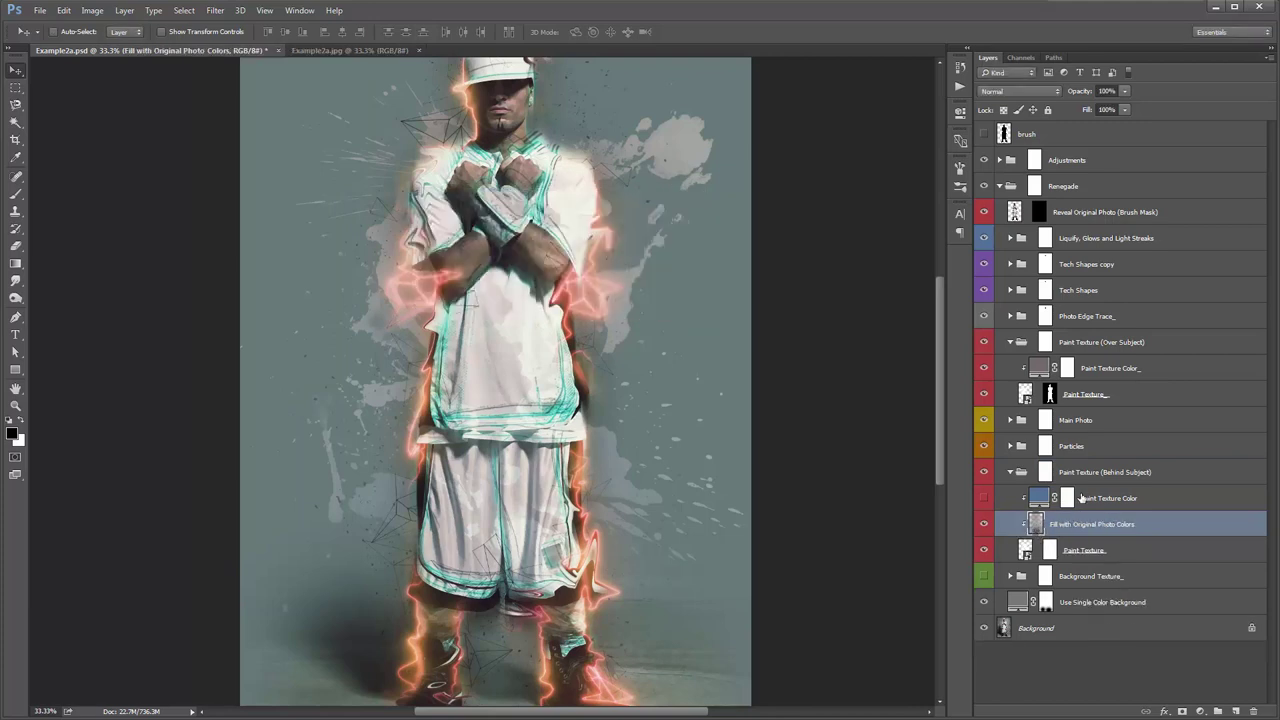
# Add a new blank layer directly above Fill with Original Photo Colors, clipped to the Paint Texture layer
pyautogui.click(1088, 500)
pyautogui.keyDown('shift'); pyautogui.click(1094, 521); pyautogui.keyUp('shift')
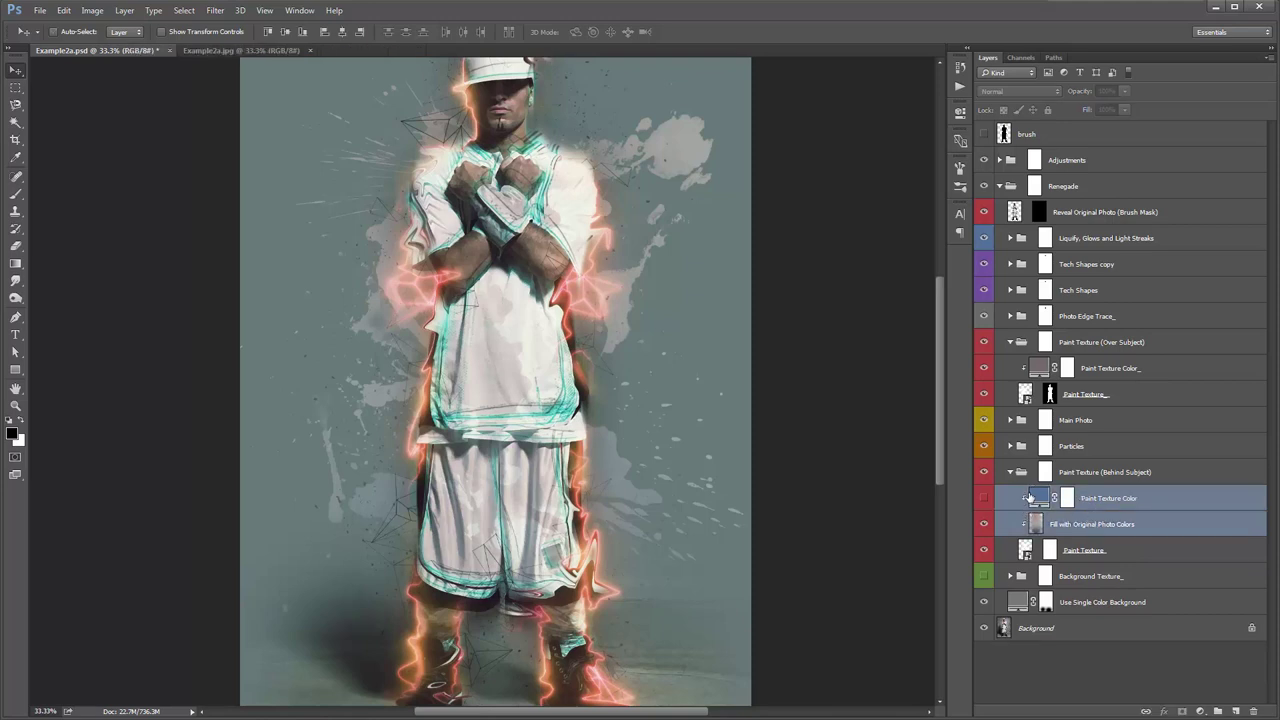
pyautogui.click(1071, 523)
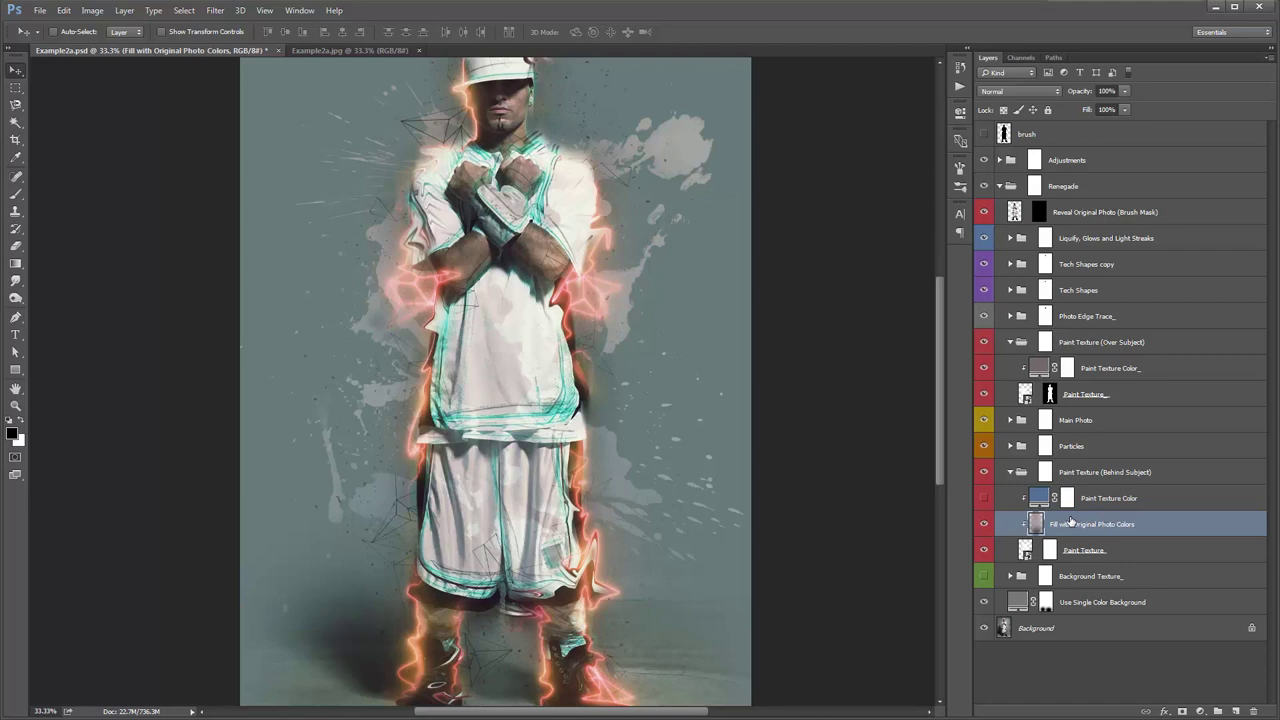
pyautogui.hotkey('ctrl', 'shift', 'n')
pyautogui.press('Return')
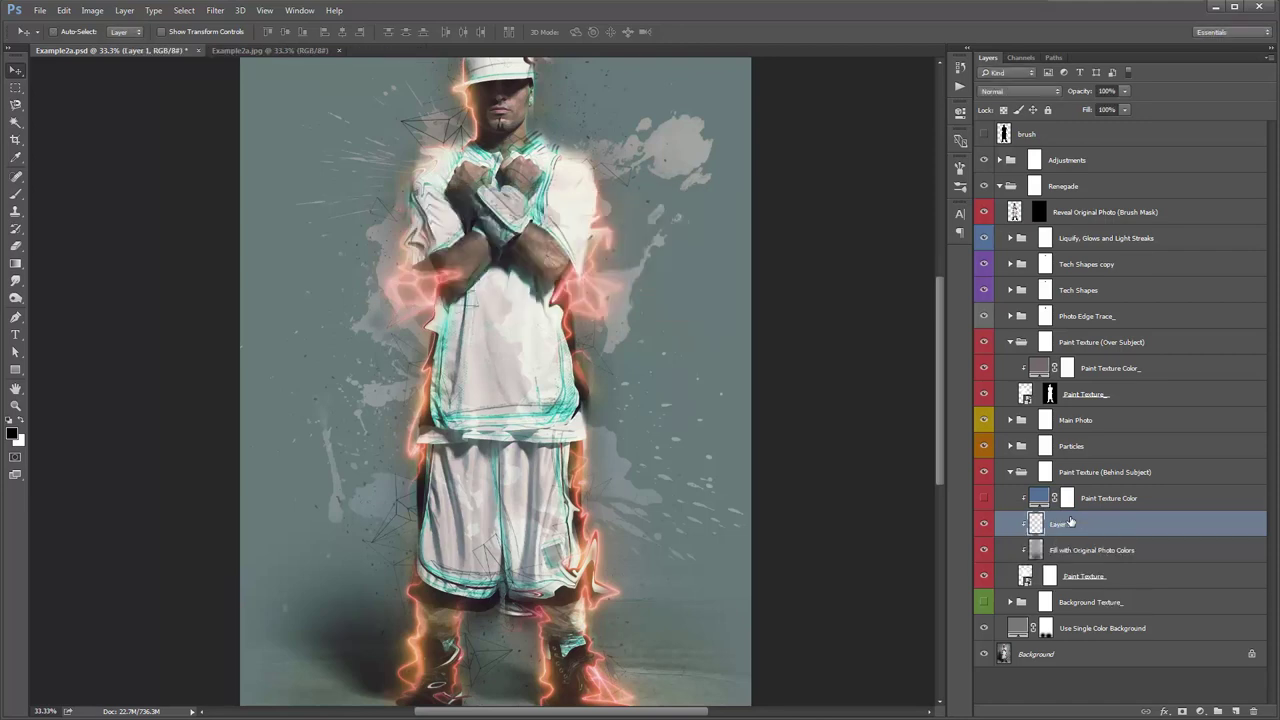
# Sample teal 78c6bf from the shirt's edge lines and brush it at size 600 over the paint splatters around the subject
pyautogui.press('b')
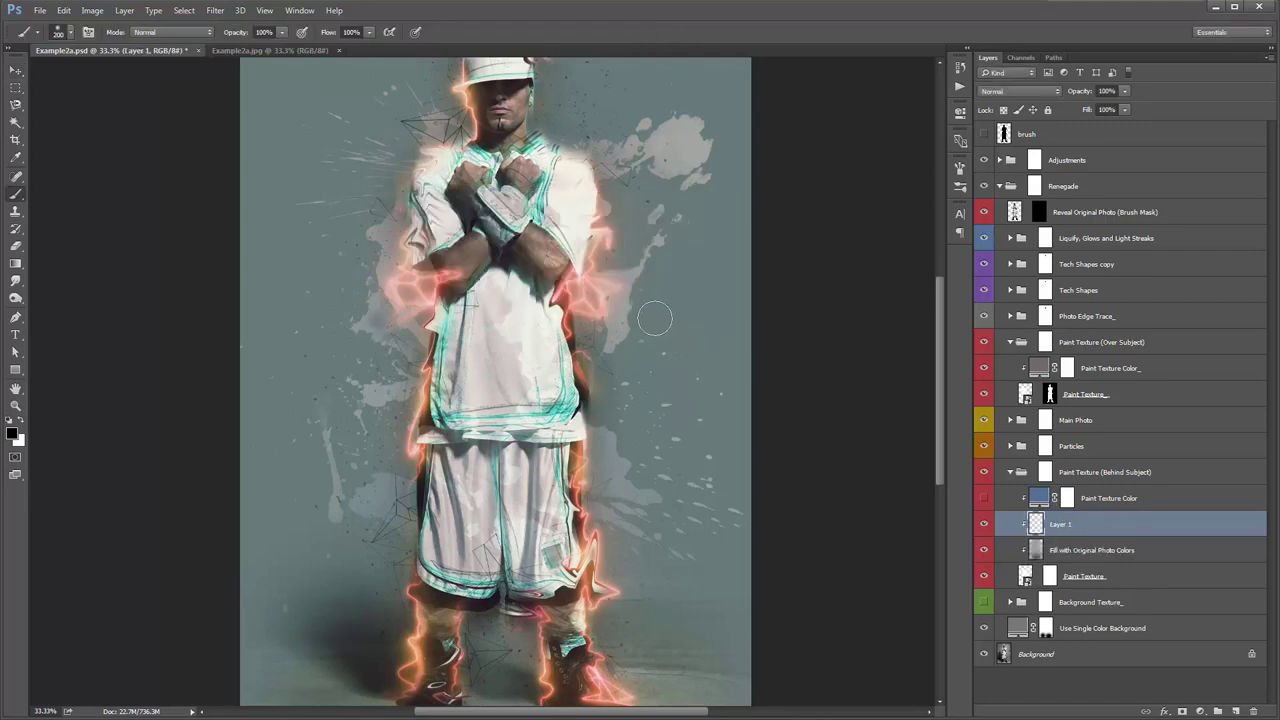
pyautogui.click(12, 432)
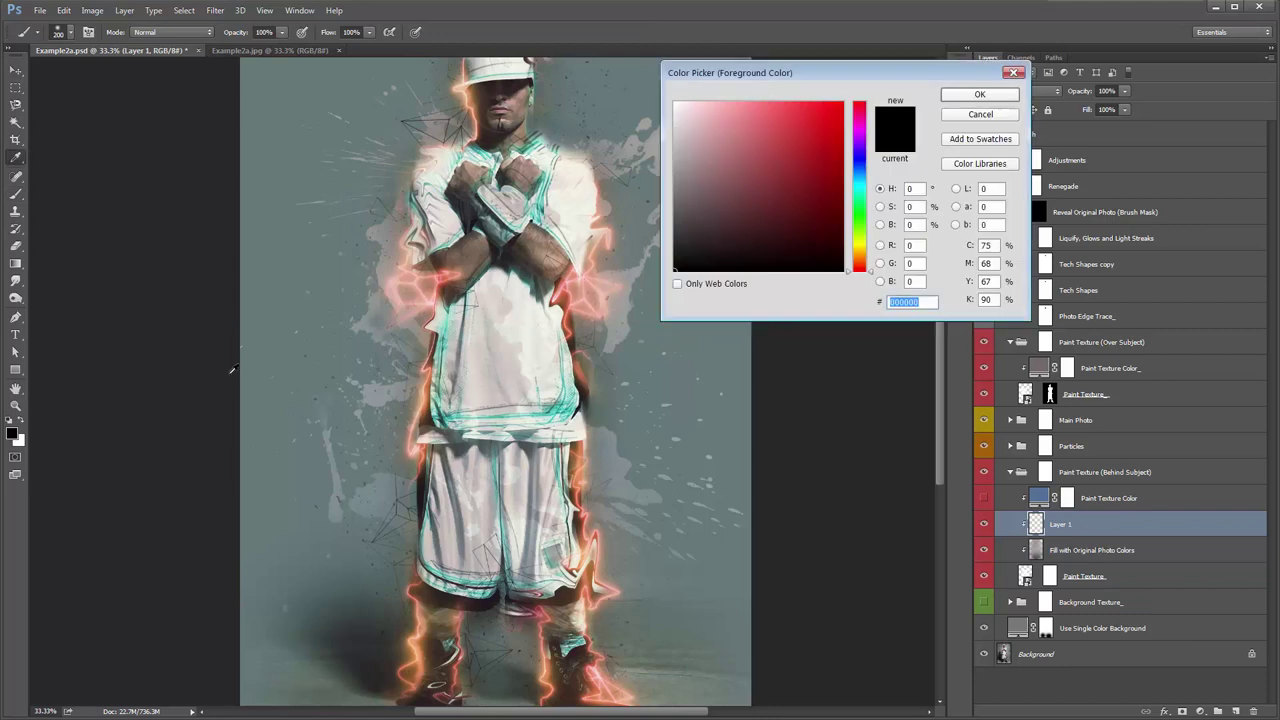
pyautogui.click(542, 197)
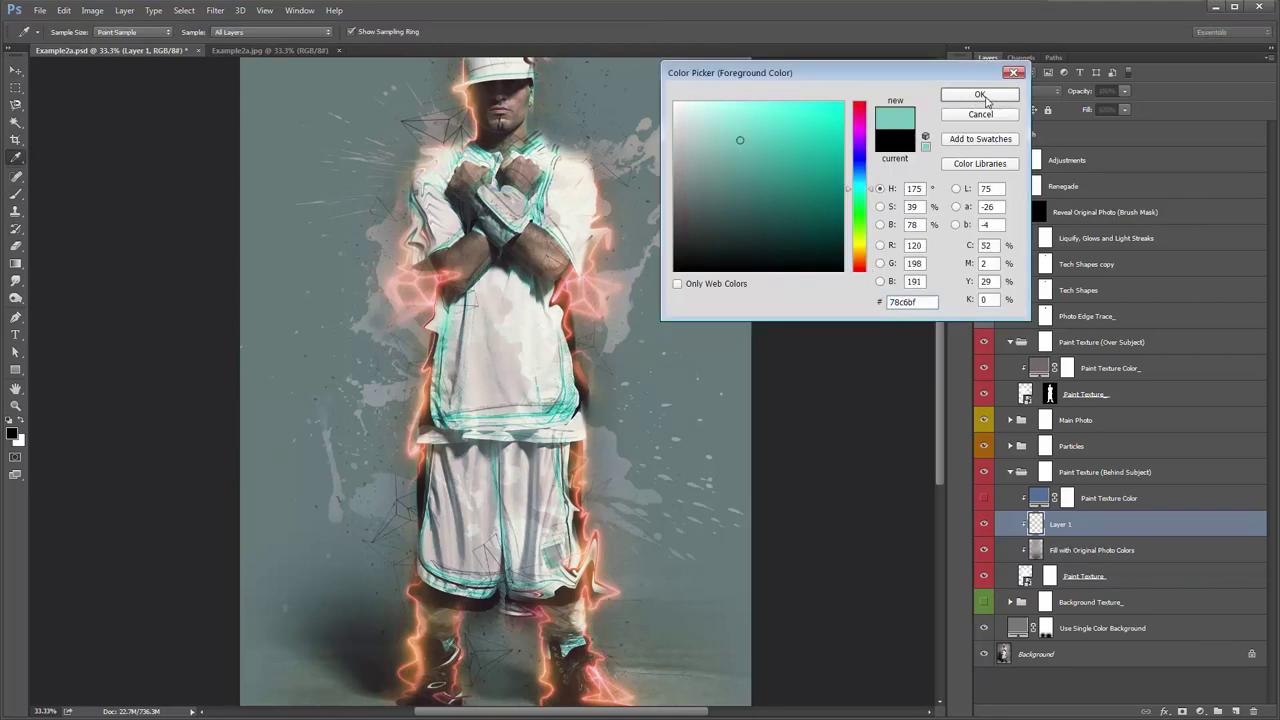
pyautogui.click(980, 95)
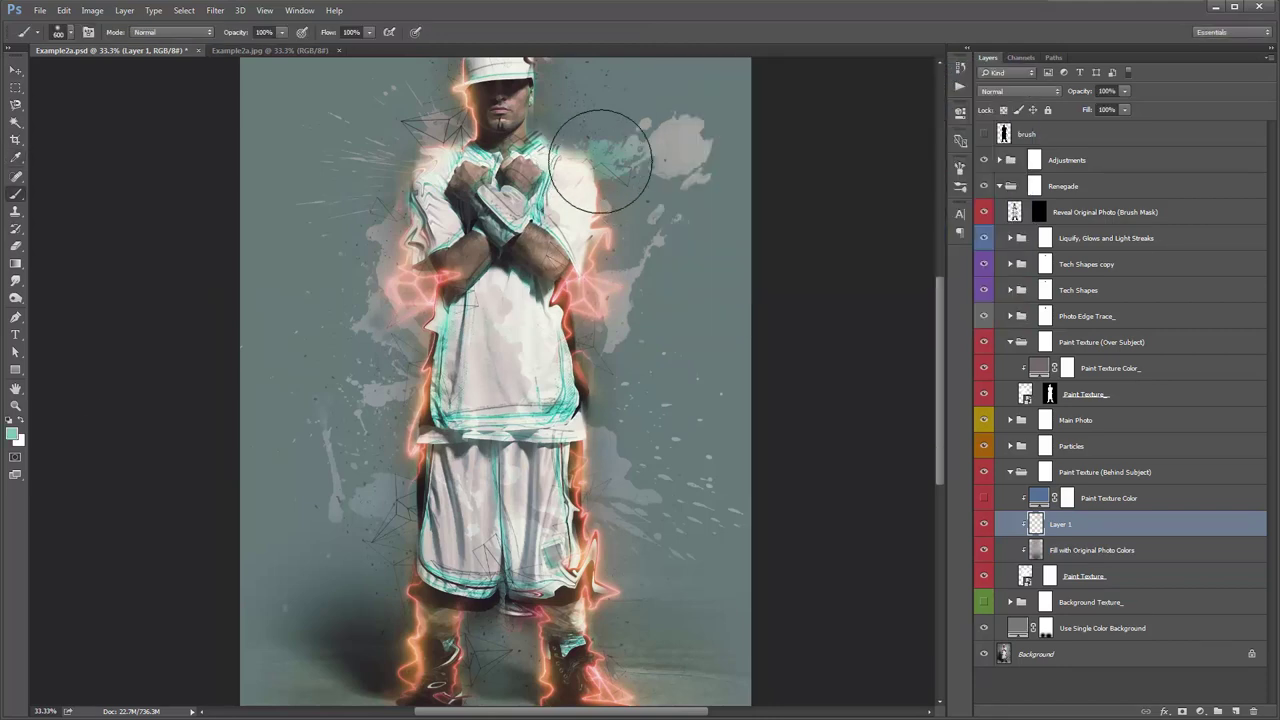
pyautogui.moveTo(665, 329); pyautogui.dragTo(679, 345)
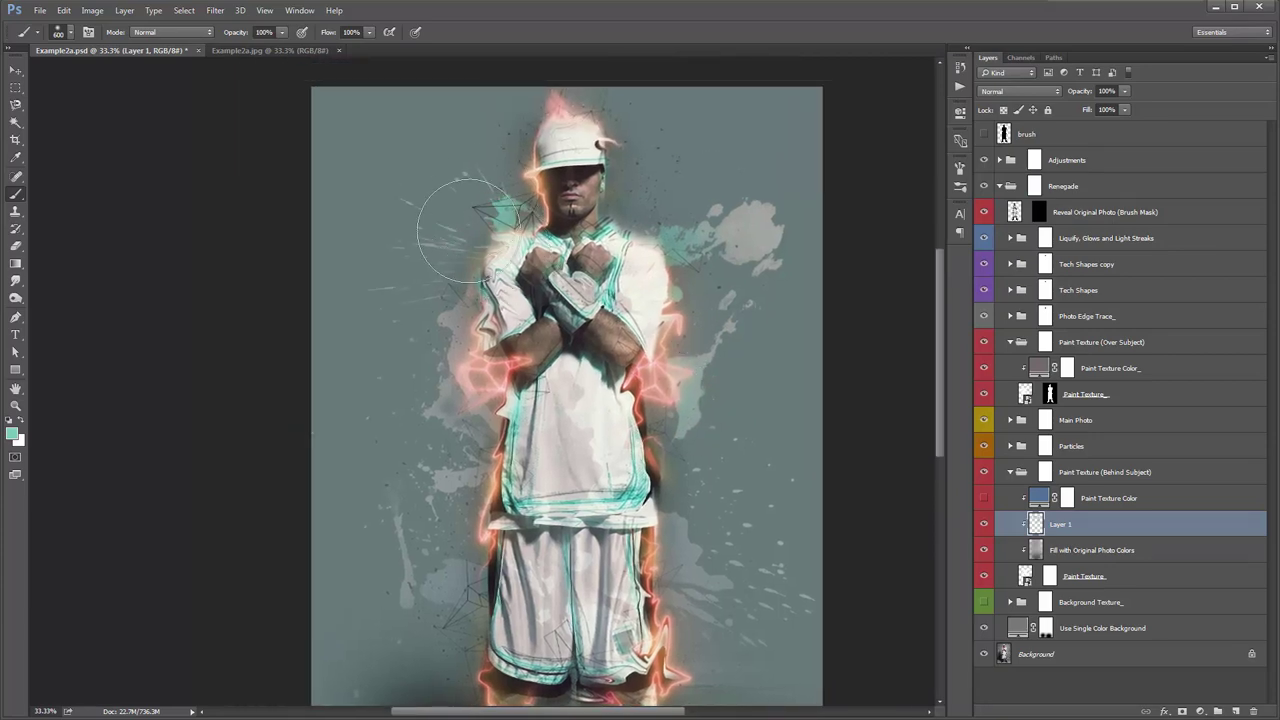
pyautogui.moveTo(471, 420)
pyautogui.mouseDown()
pyautogui.moveTo(480, 310)
pyautogui.moveTo(530, 220)
pyautogui.mouseUp()
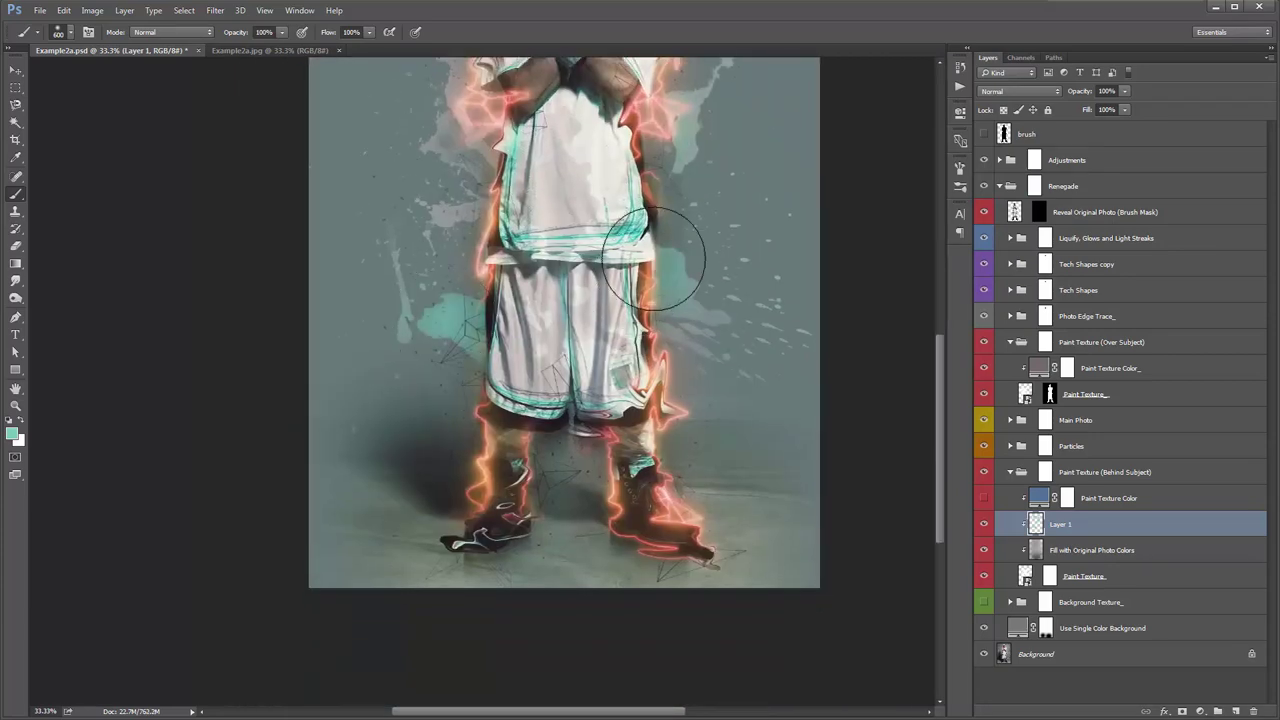
pyautogui.moveTo(730, 132); pyautogui.dragTo(702, 307)
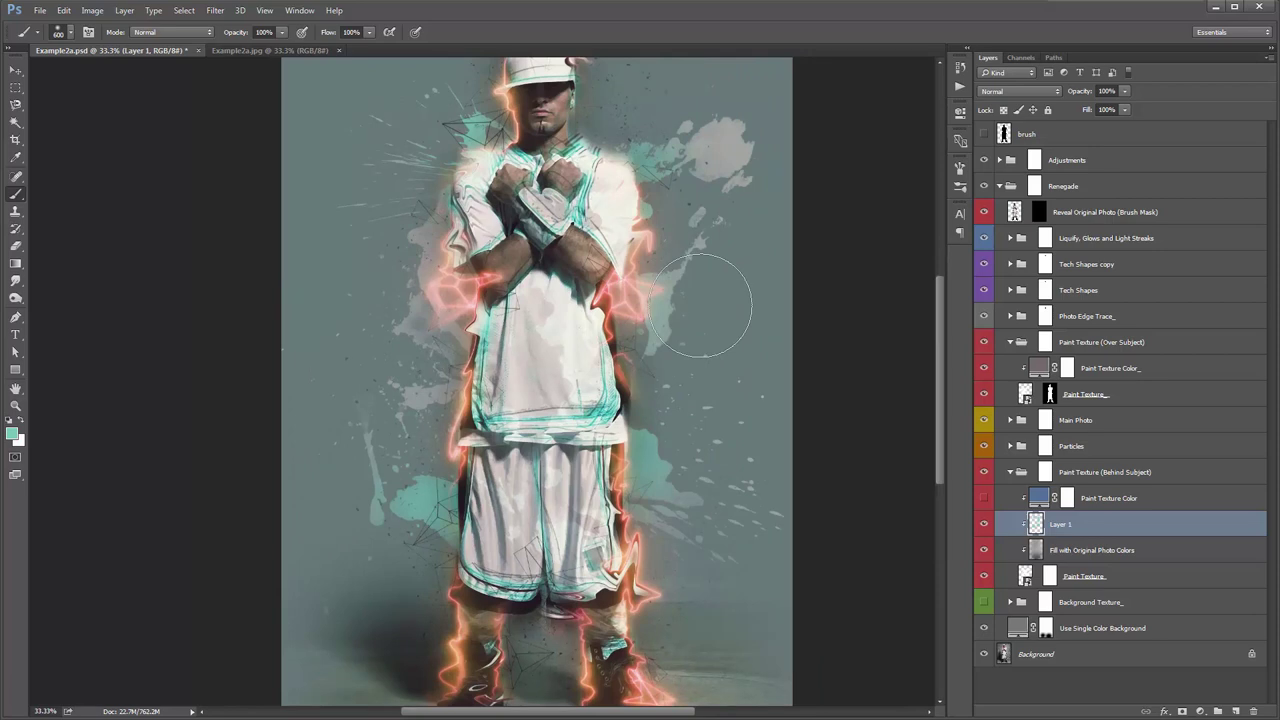
# Sample coral from the glow beside the shorts and brush it at size 800 over several paint splatters around the subject
pyautogui.press('i')
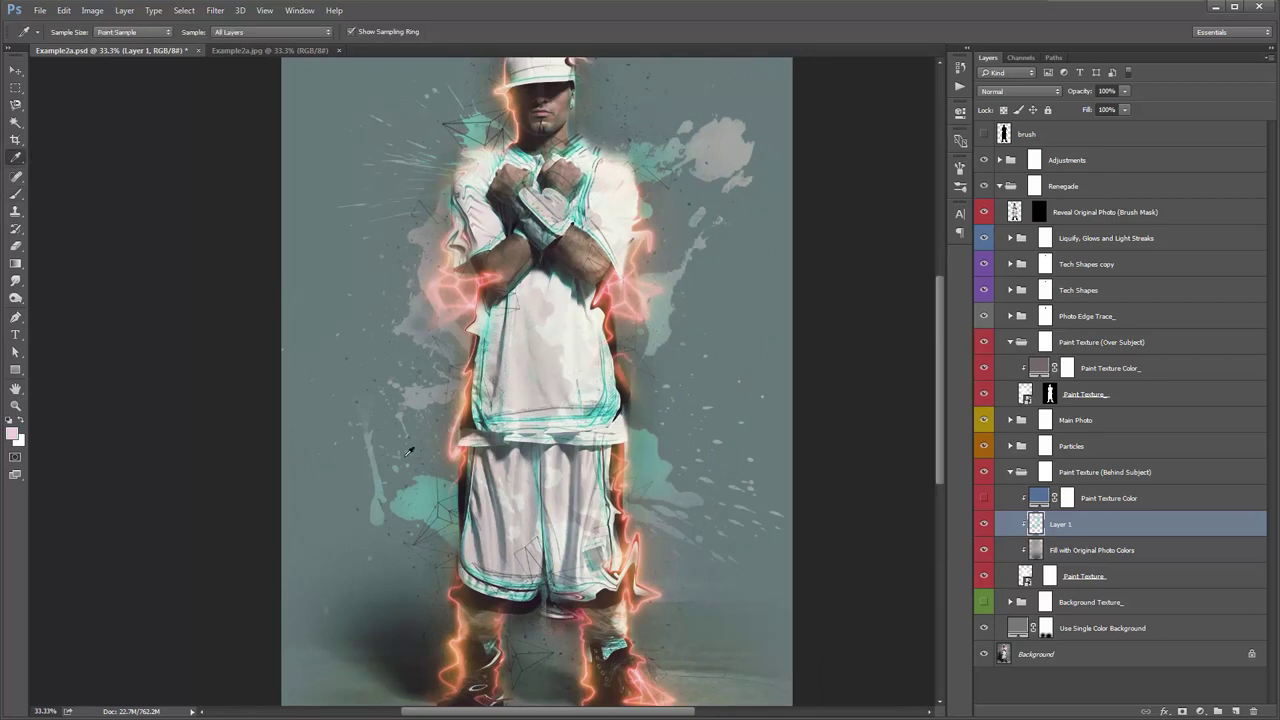
pyautogui.click(621, 489)
pyautogui.press('b')
pyautogui.moveTo(429, 257); pyautogui.dragTo(443, 260)
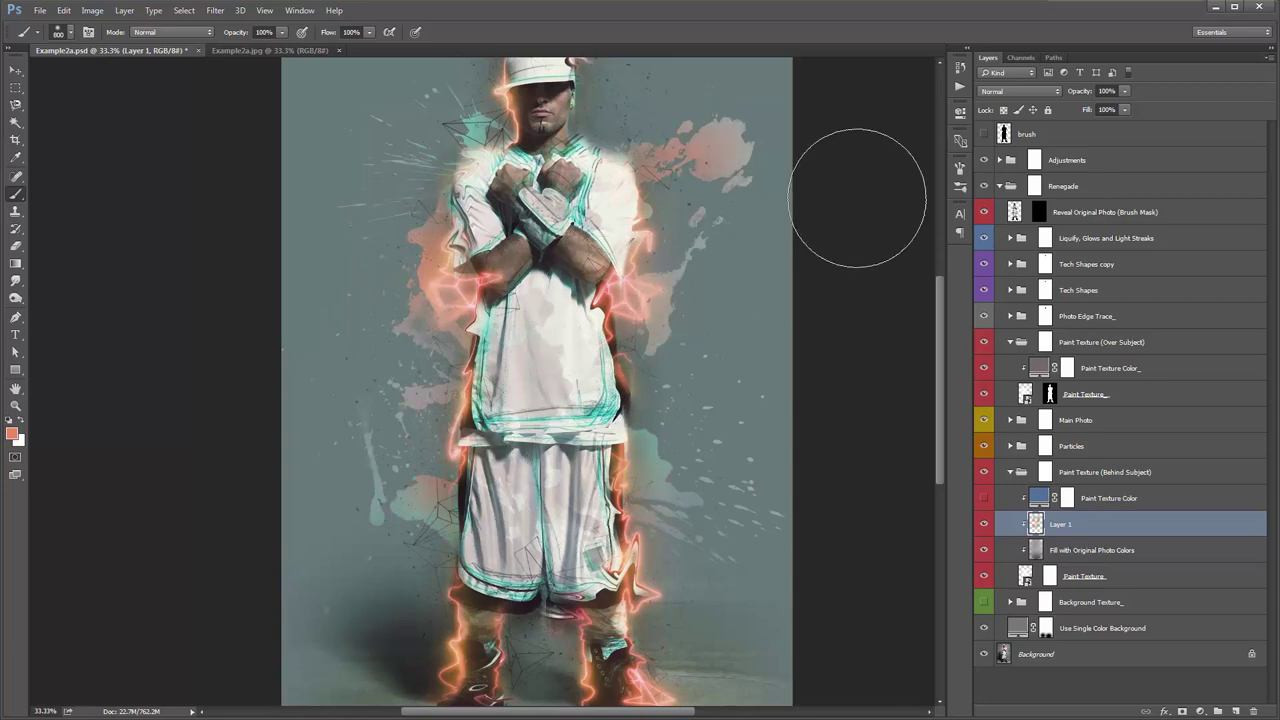
pyautogui.click(711, 110)
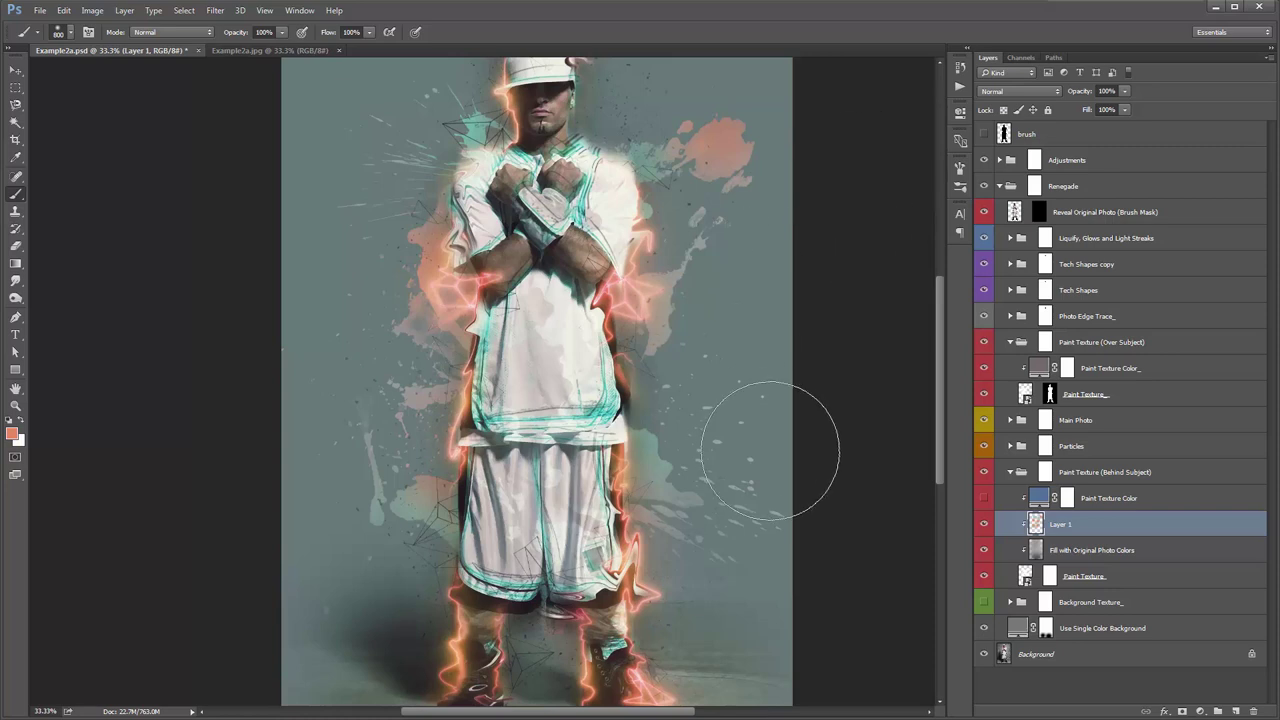
pyautogui.scroll(-2, 840, 220)
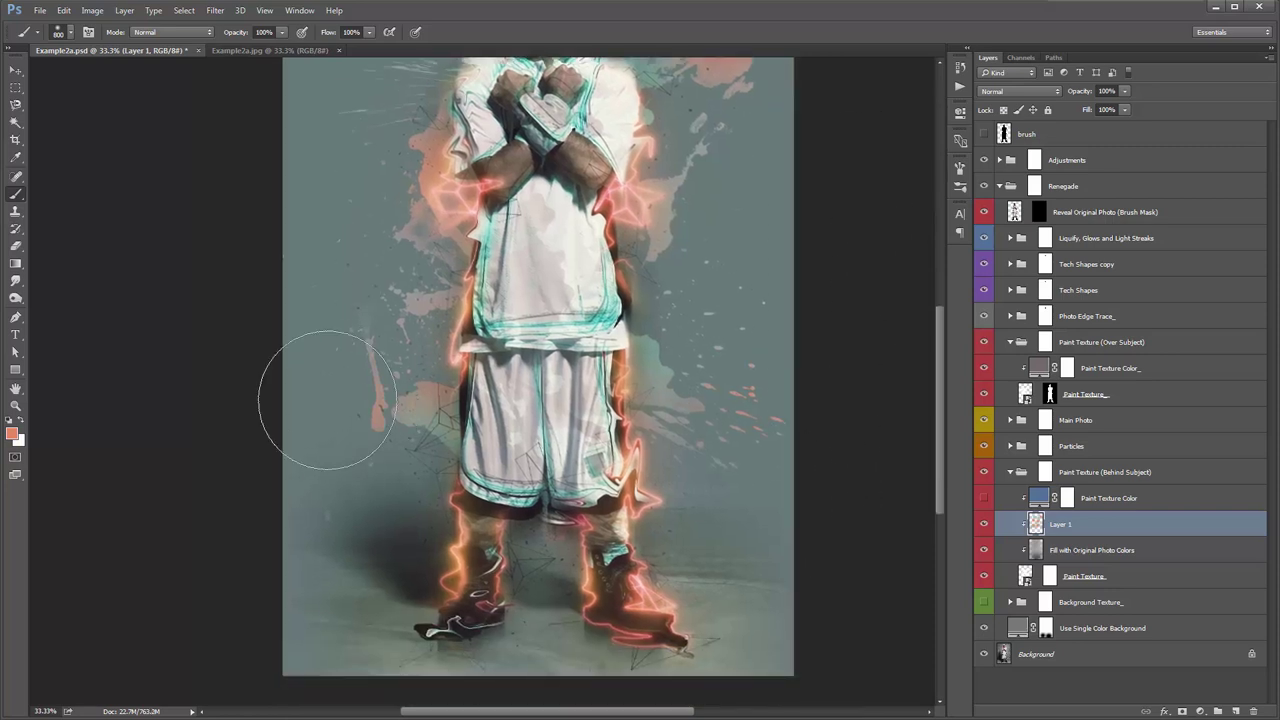
pyautogui.press('v')
pyautogui.moveTo(726, 255); pyautogui.dragTo(729, 404)
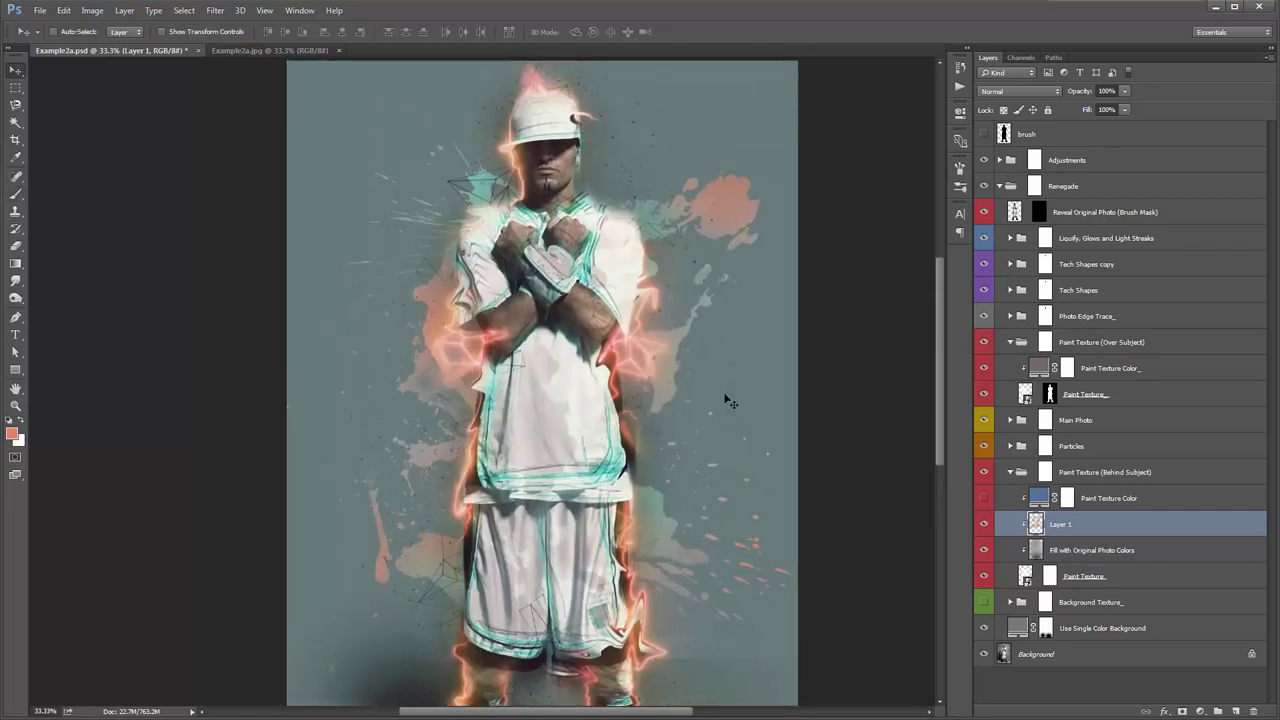
# Compare the painted splatter colors in Example2a.psd with the reference Example2a.jpg
pyautogui.scroll(-1, 729, 401)
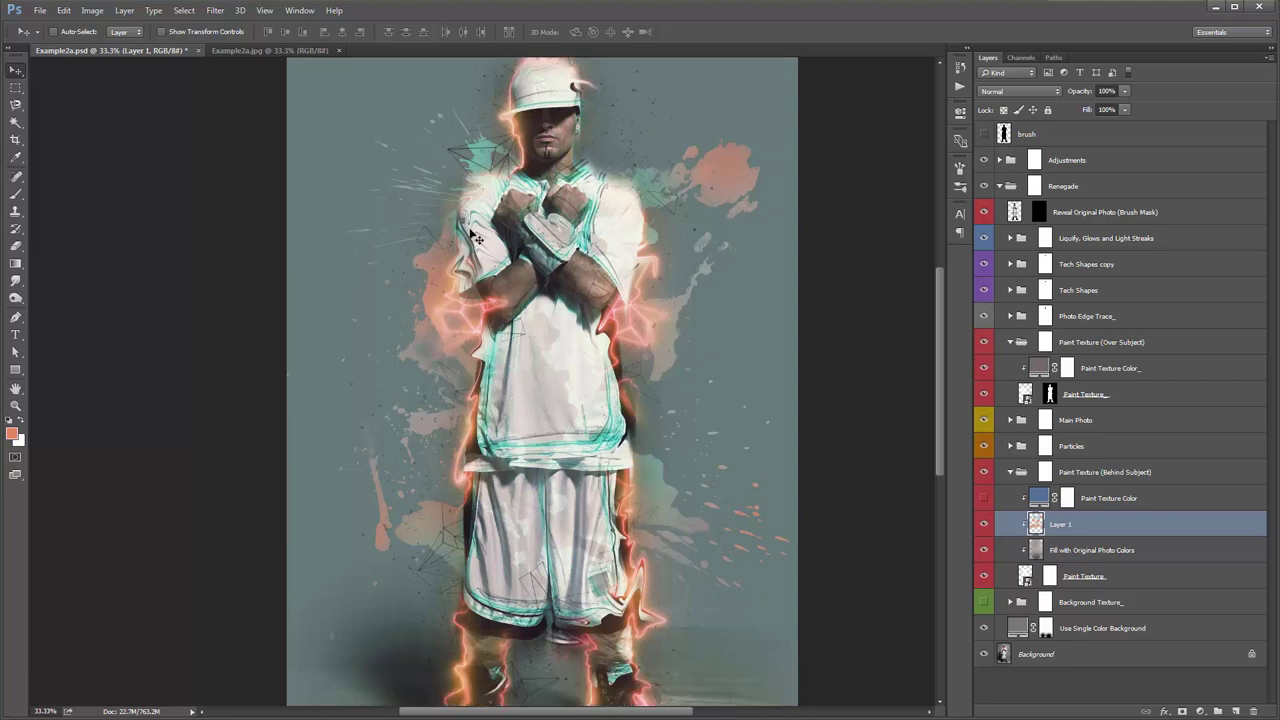
pyautogui.click(244, 50)
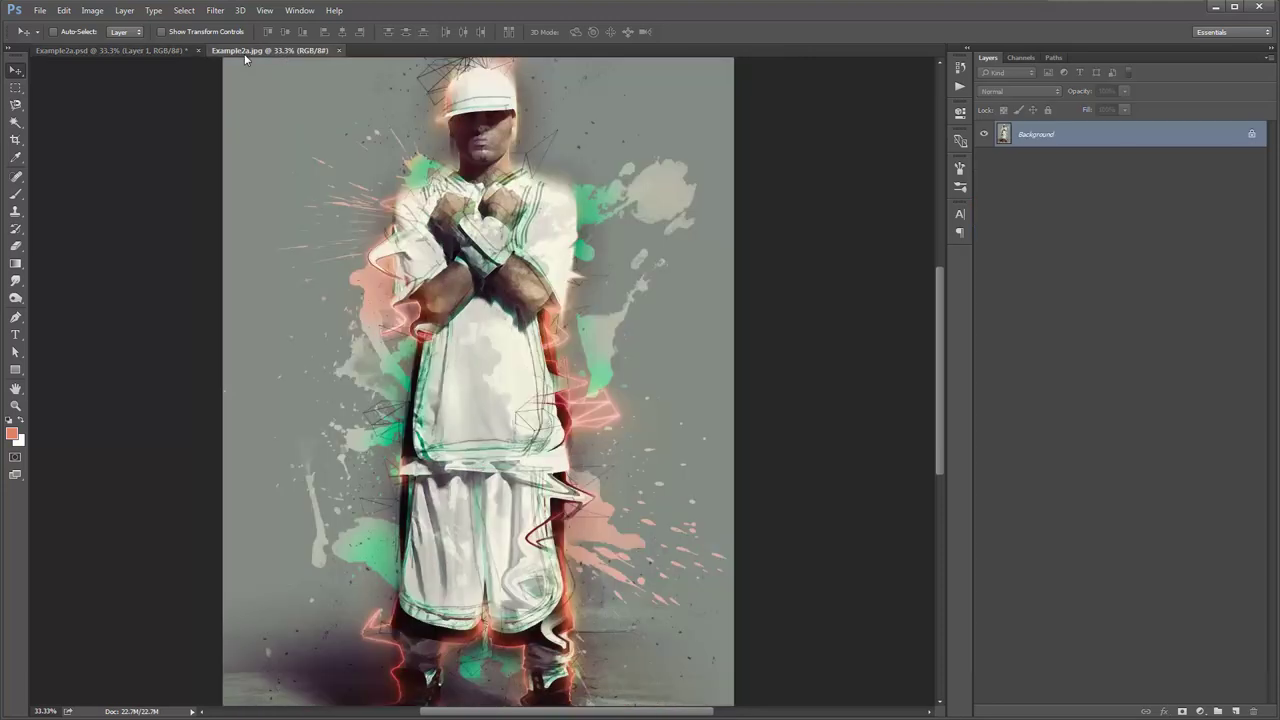
pyautogui.click(131, 50)
pyautogui.scroll(-1, 567, 186)
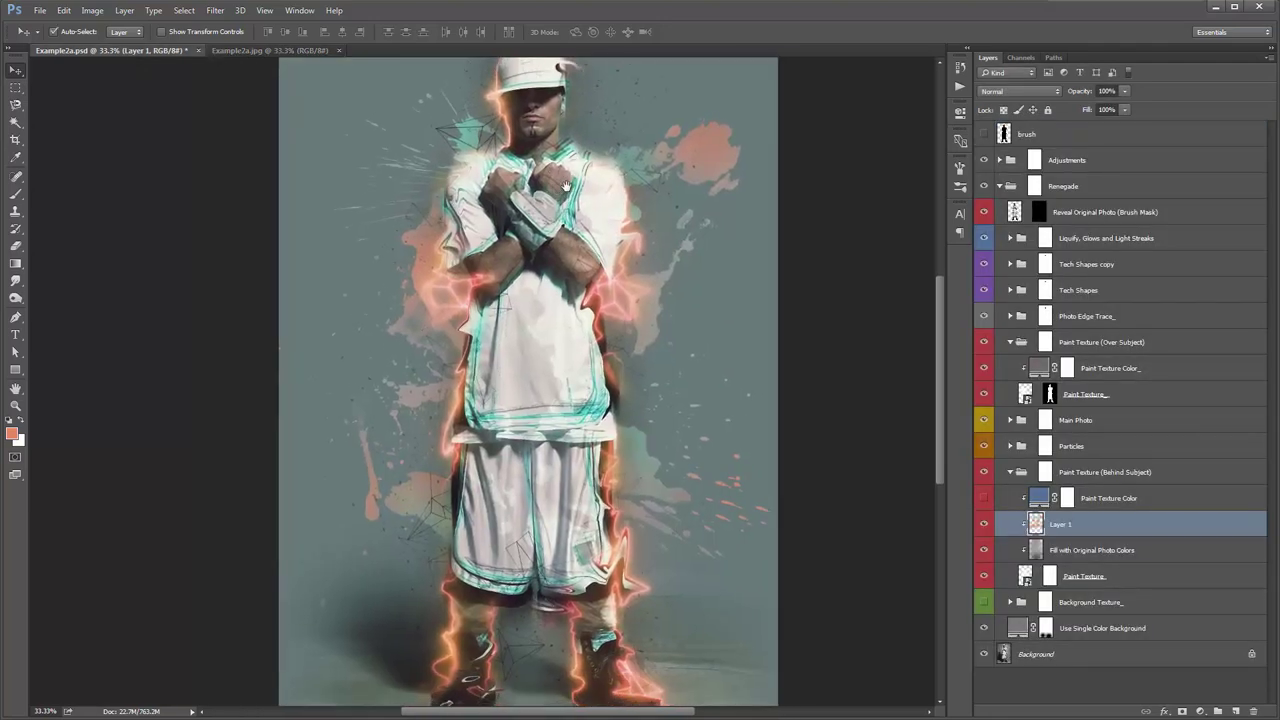
pyautogui.scroll(-1, 566, 186)
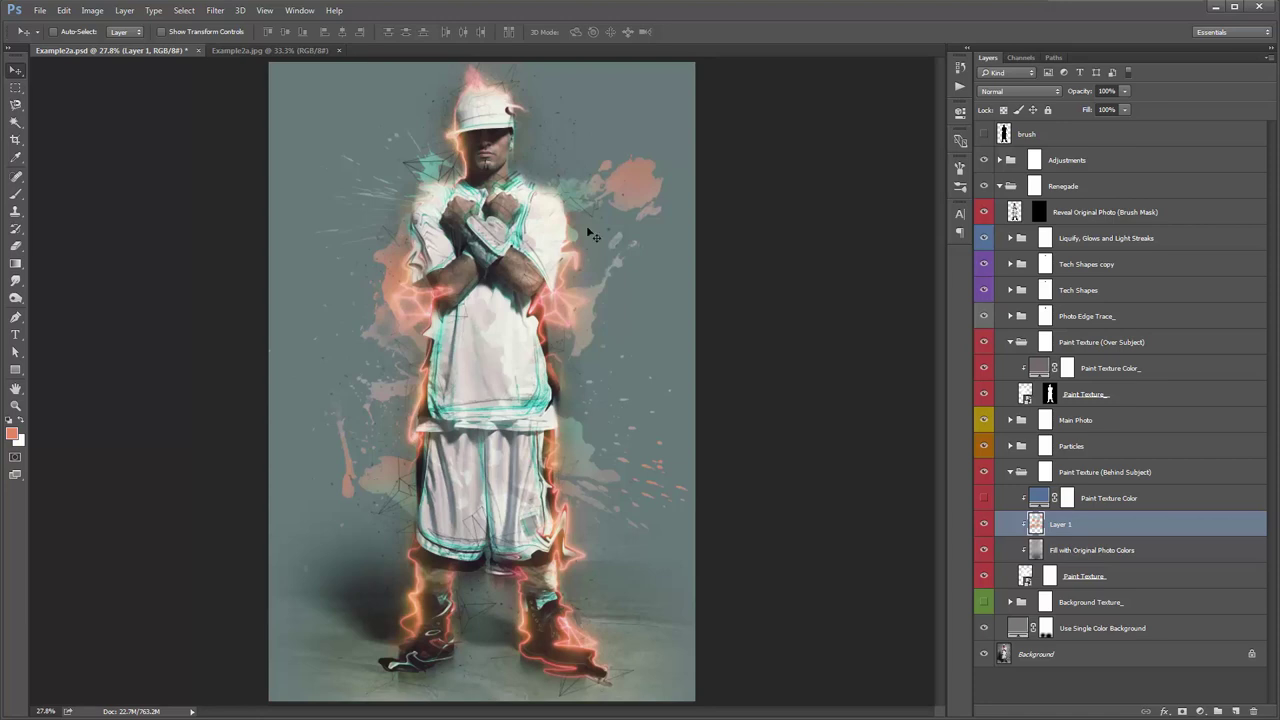
# Collapse Paint Texture (Behind Subject), make the Background Texture_ group visible, and select the Background Texture smart object inside it
pyautogui.click(1010, 472)
pyautogui.click(1115, 498)
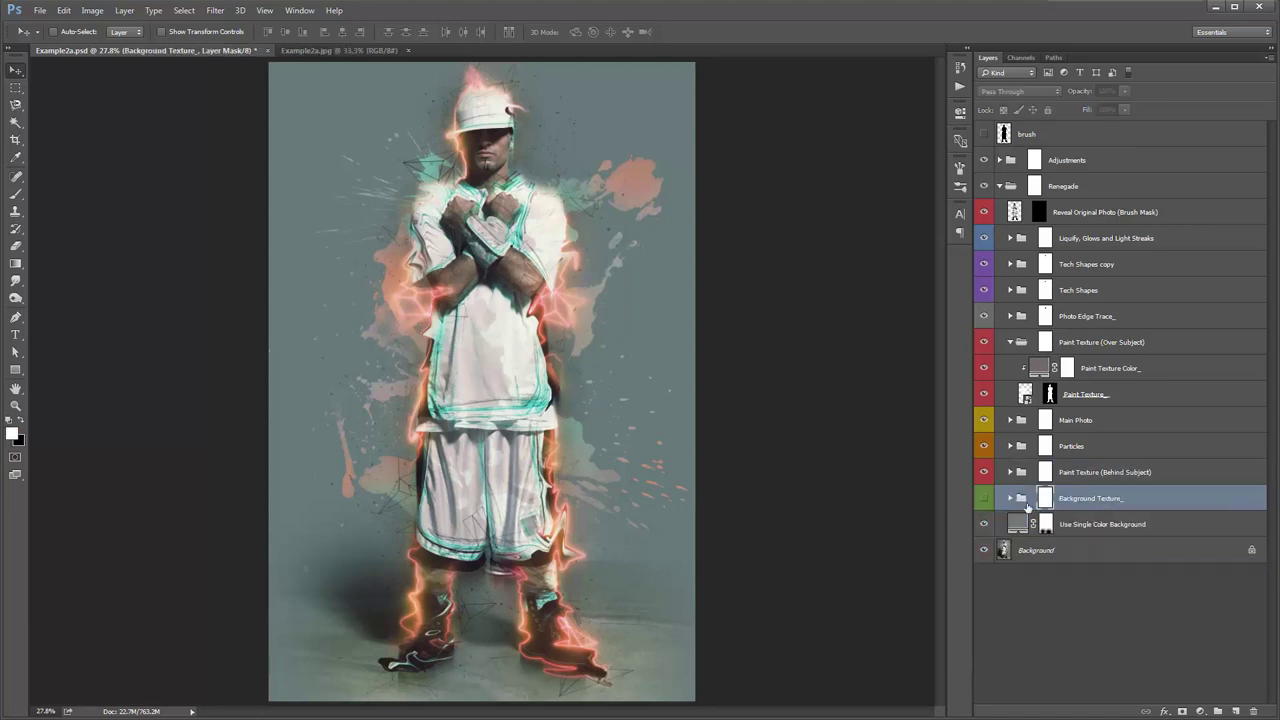
pyautogui.click(981, 498)
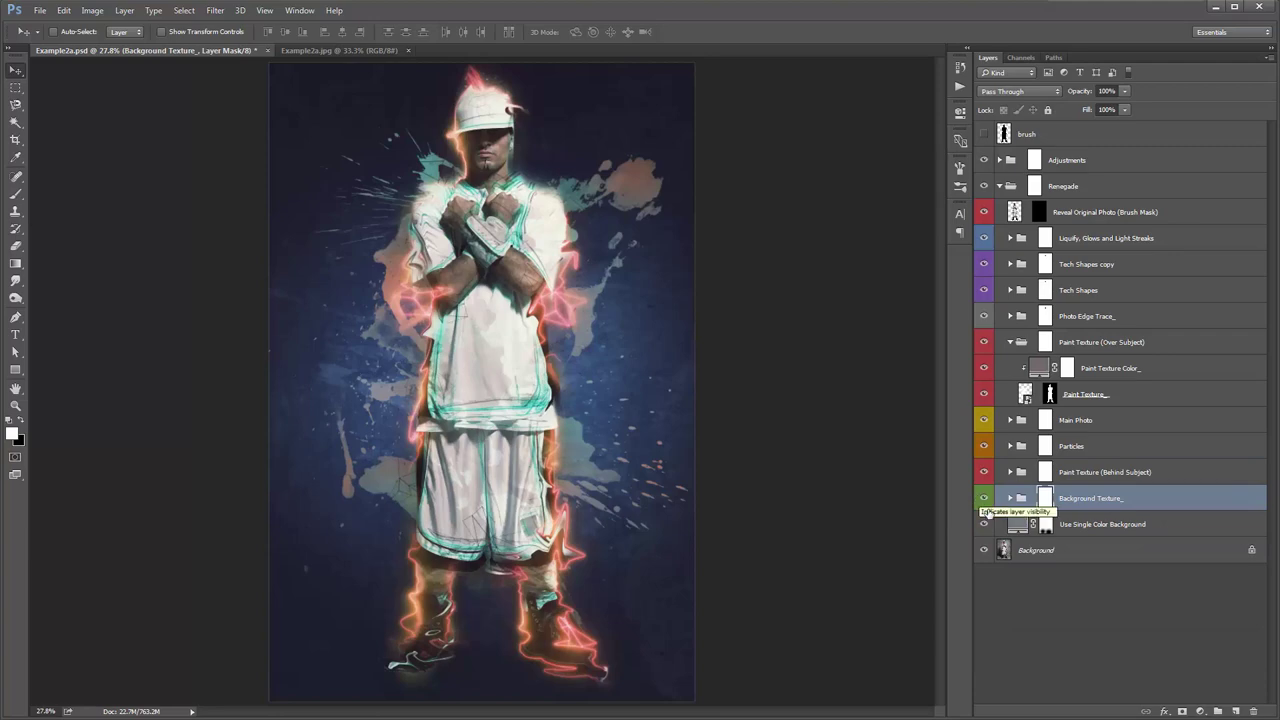
pyautogui.click(1010, 498)
pyautogui.click(1092, 552)
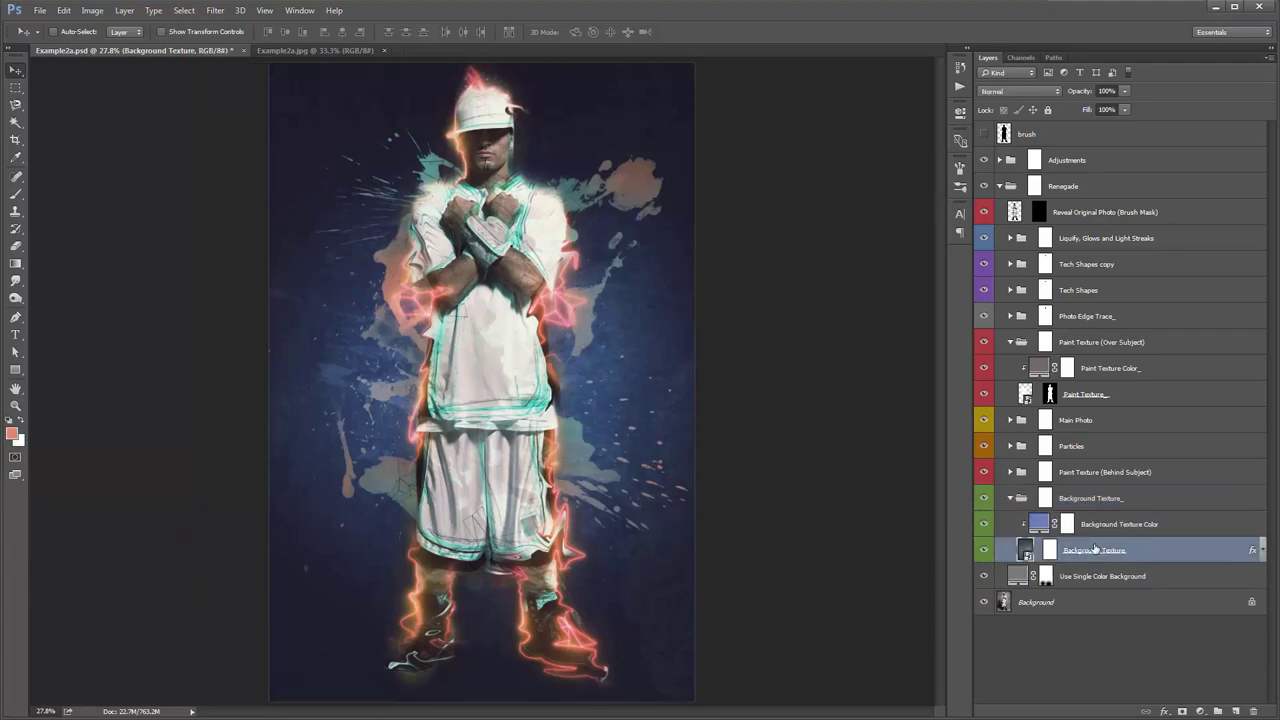
# Replace the contents of the Background Texture smart object with CityImage.jpg from the Renegade folder
pyautogui.rightClick(1100, 553)
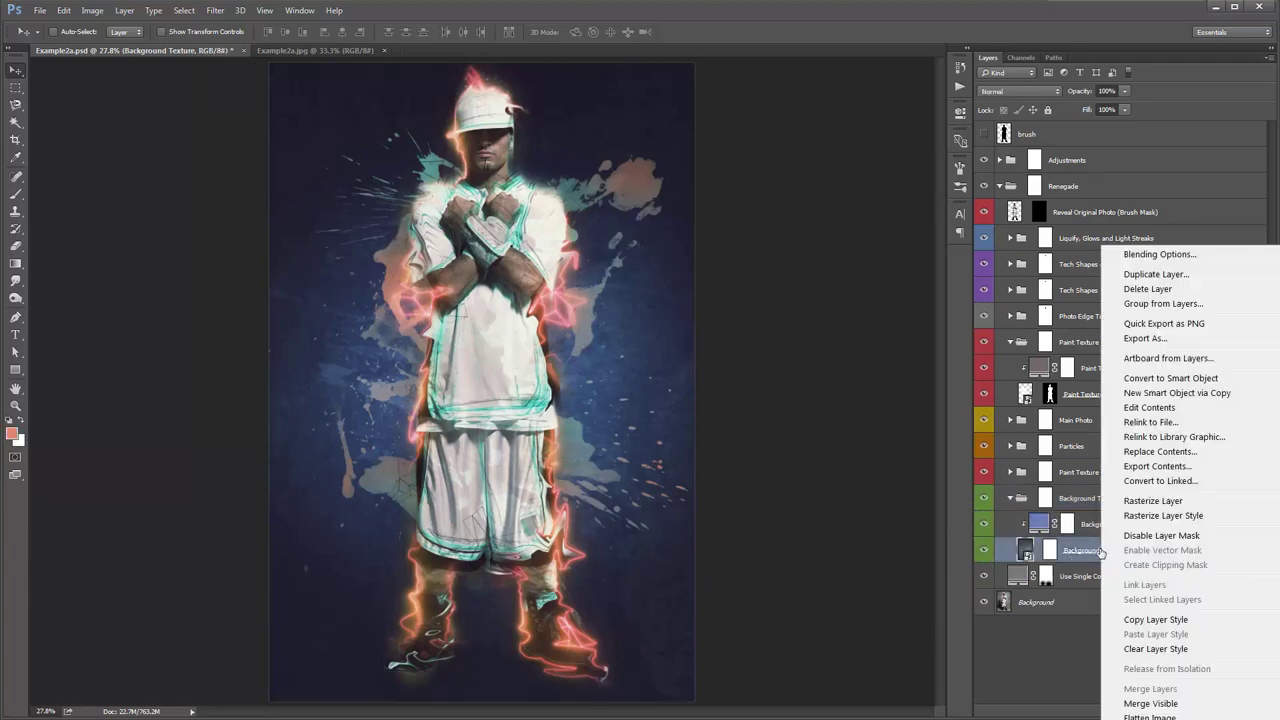
pyautogui.click(1175, 452)
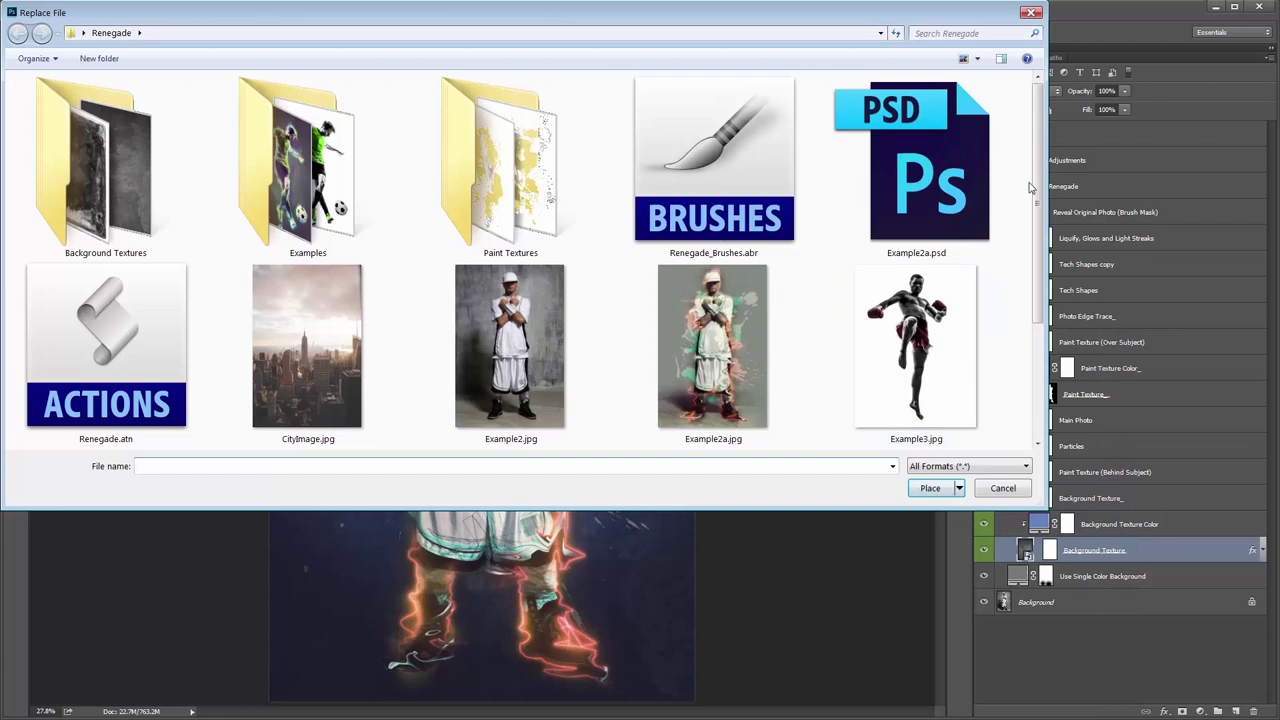
pyautogui.scroll(-3, 505, 210)
pyautogui.click(307, 185)
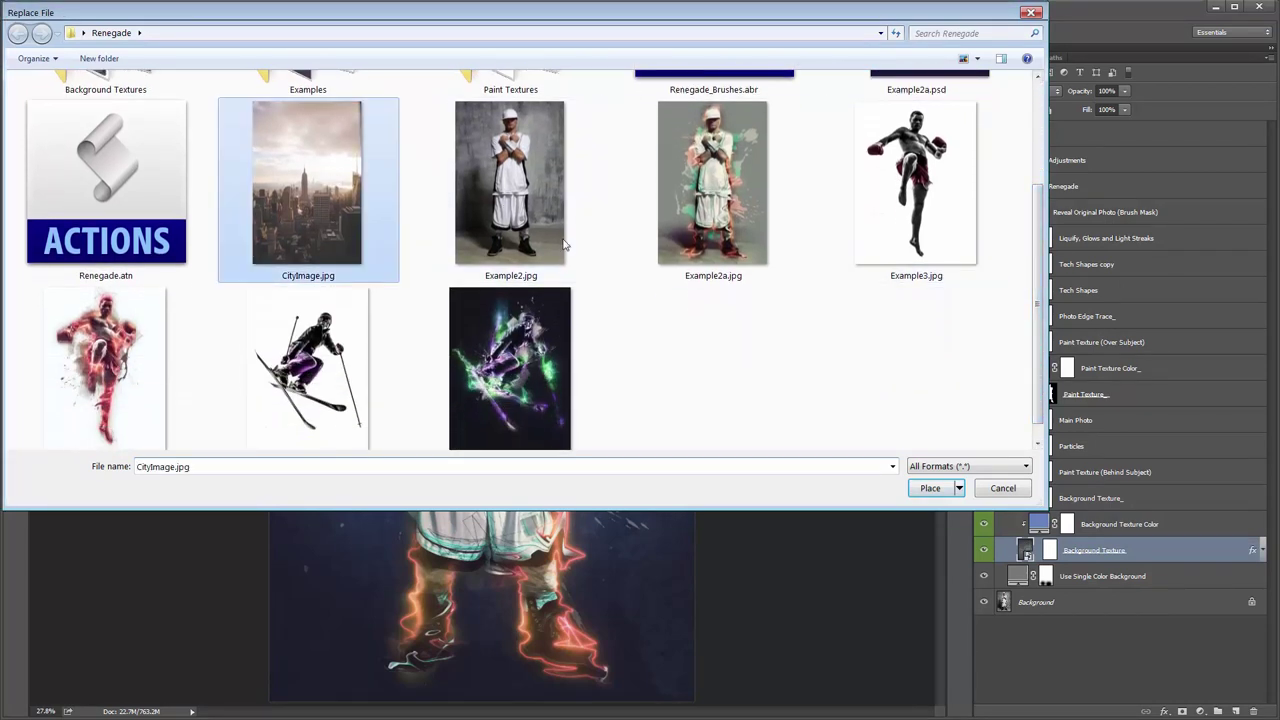
pyautogui.press('Return')
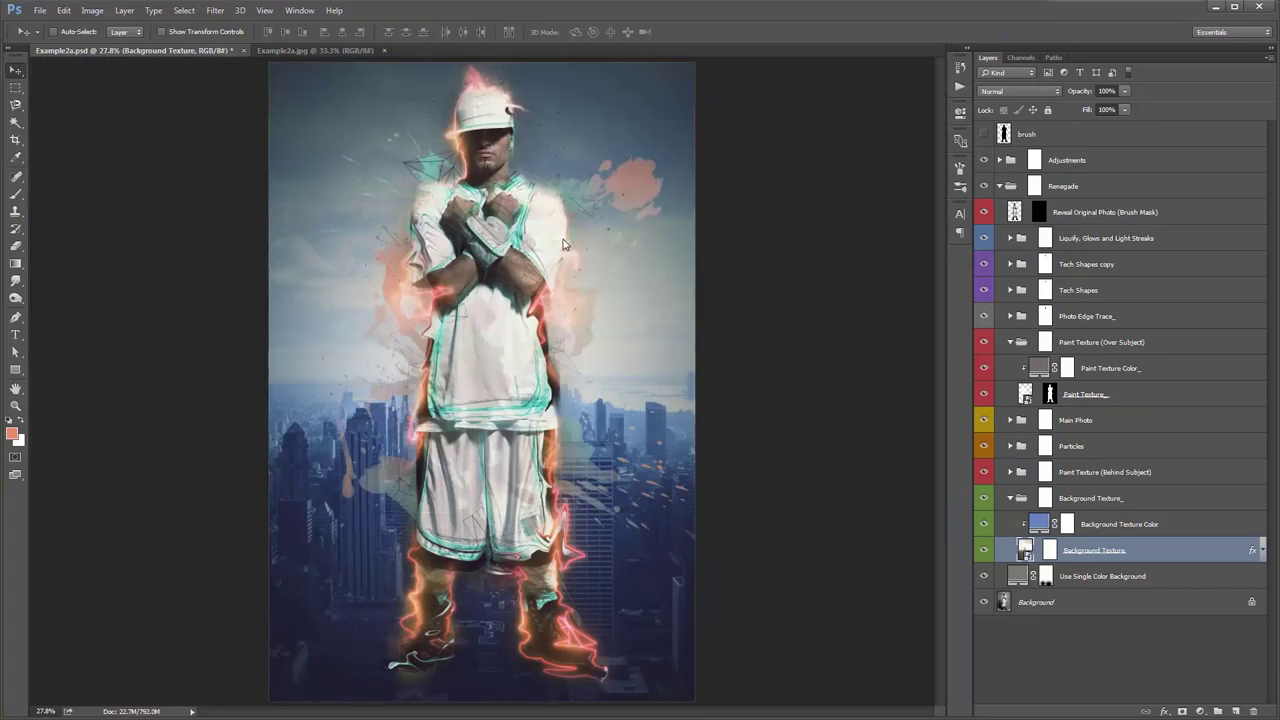
# Scale the city image down with Free Transform so more of the skyline fits within the canvas
pyautogui.hotkey('ctrl', '-')
pyautogui.hotkey('ctrl', '-')
pyautogui.hotkey('ctrl', '-')
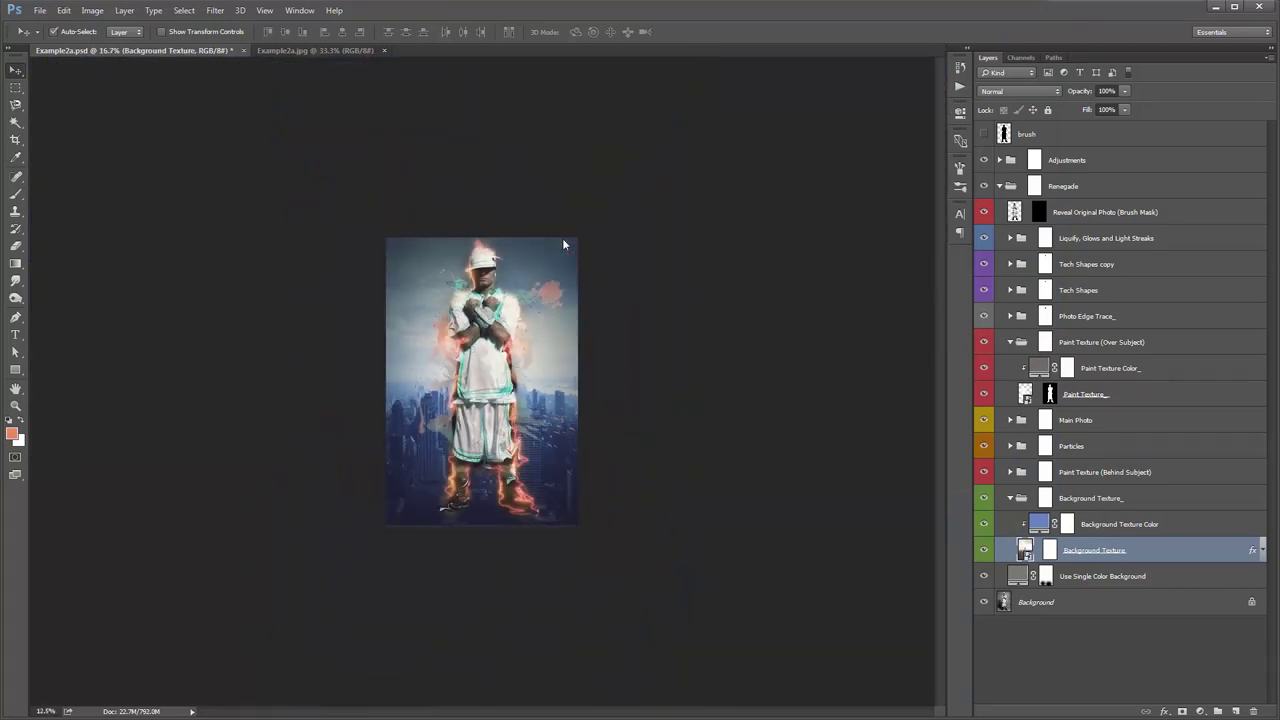
pyautogui.hotkey('ctrl', 't')
pyautogui.moveTo(624, 168); pyautogui.dragTo(582, 230)
pyautogui.press('Return')
pyautogui.hotkey('ctrl', '0')
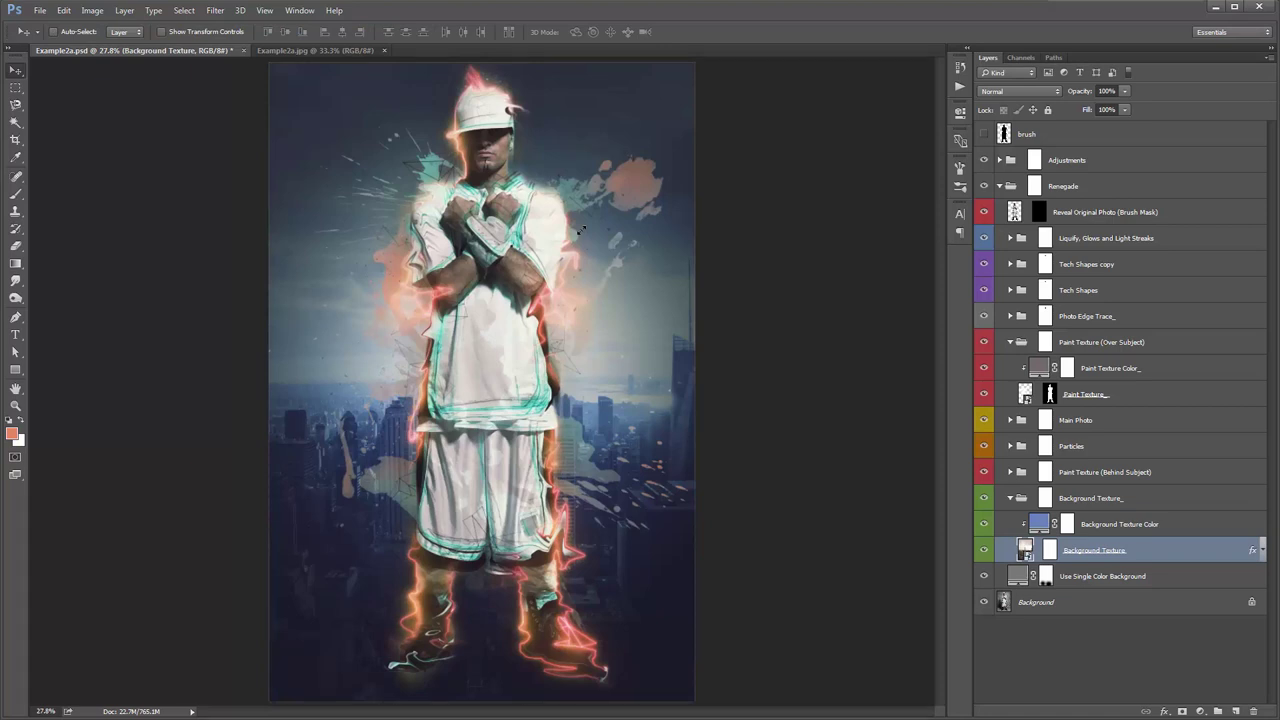
# Set the Background Texture Color fill to grey 8a8a8a, and move the Background Texture city image up so the skyline sits around the subject's shoulders
pyautogui.doubleClick(1039, 522)
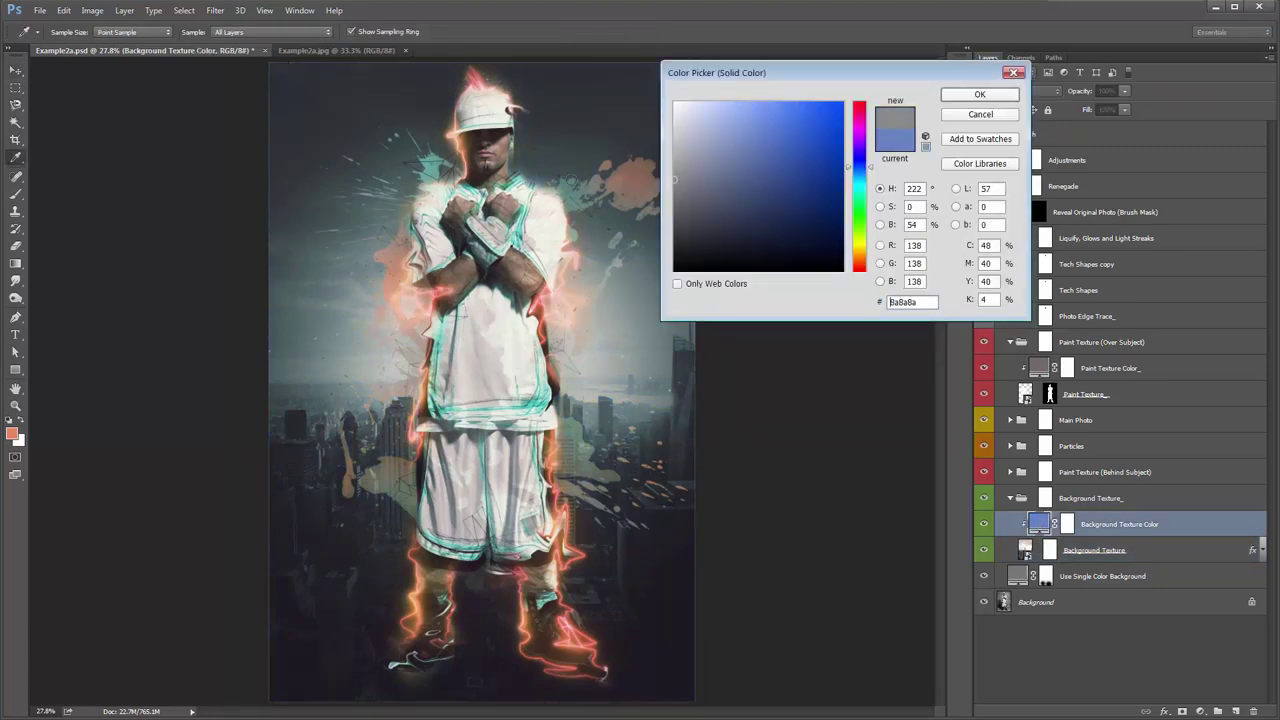
pyautogui.click(962, 95)
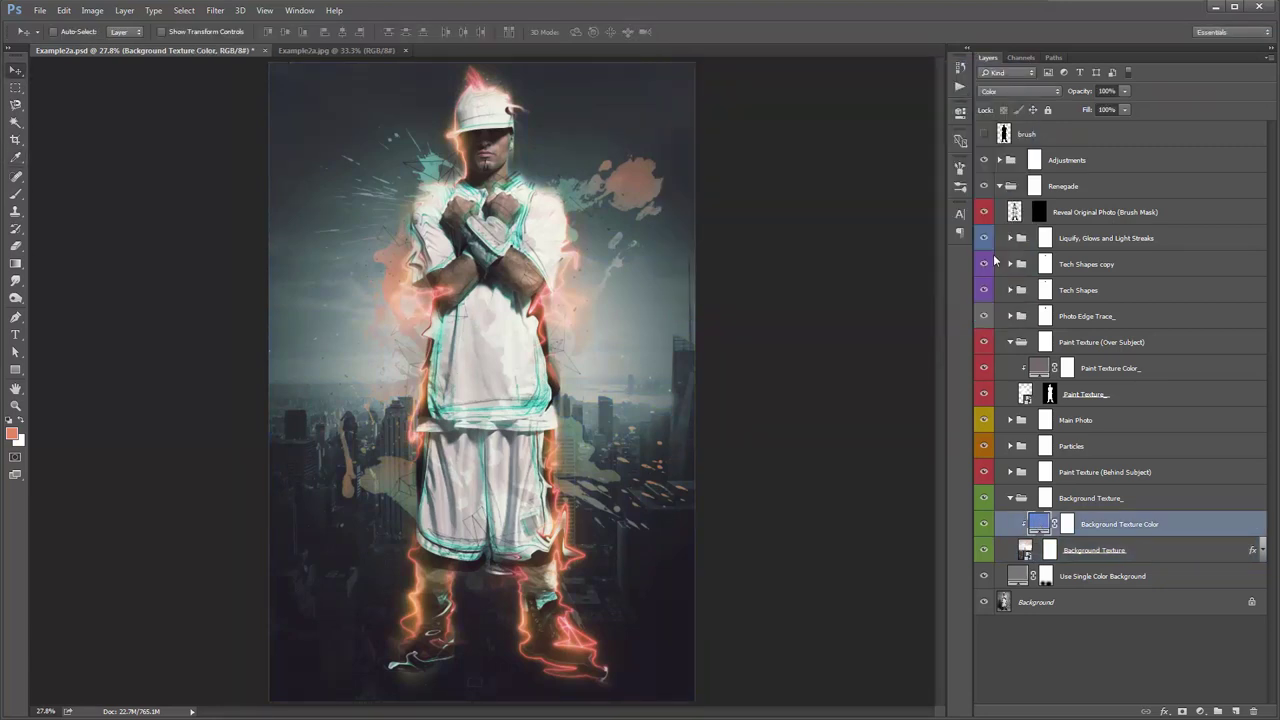
pyautogui.click(1026, 551)
pyautogui.moveTo(722, 522); pyautogui.dragTo(711, 309)
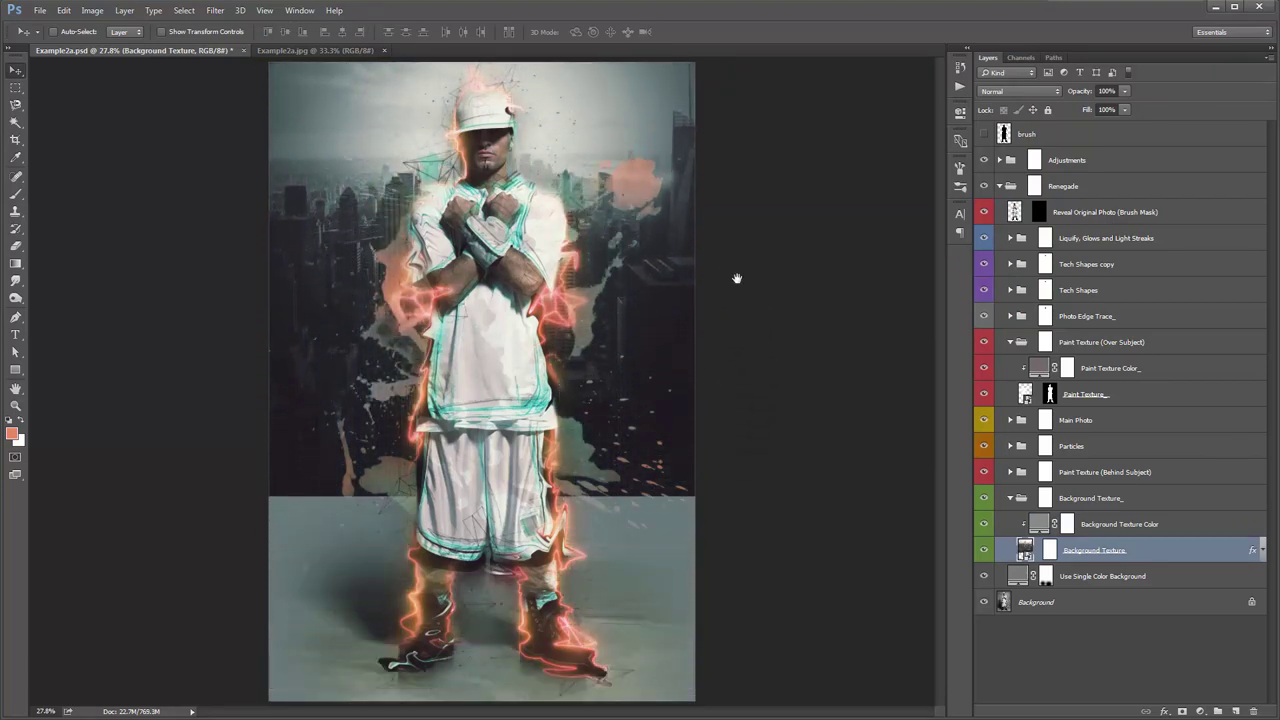
# Fade out the city image's hard lower edge with a vertical black-to-white linear gradient on the Background Texture layer mask
pyautogui.press('z')
pyautogui.click(548, 344)
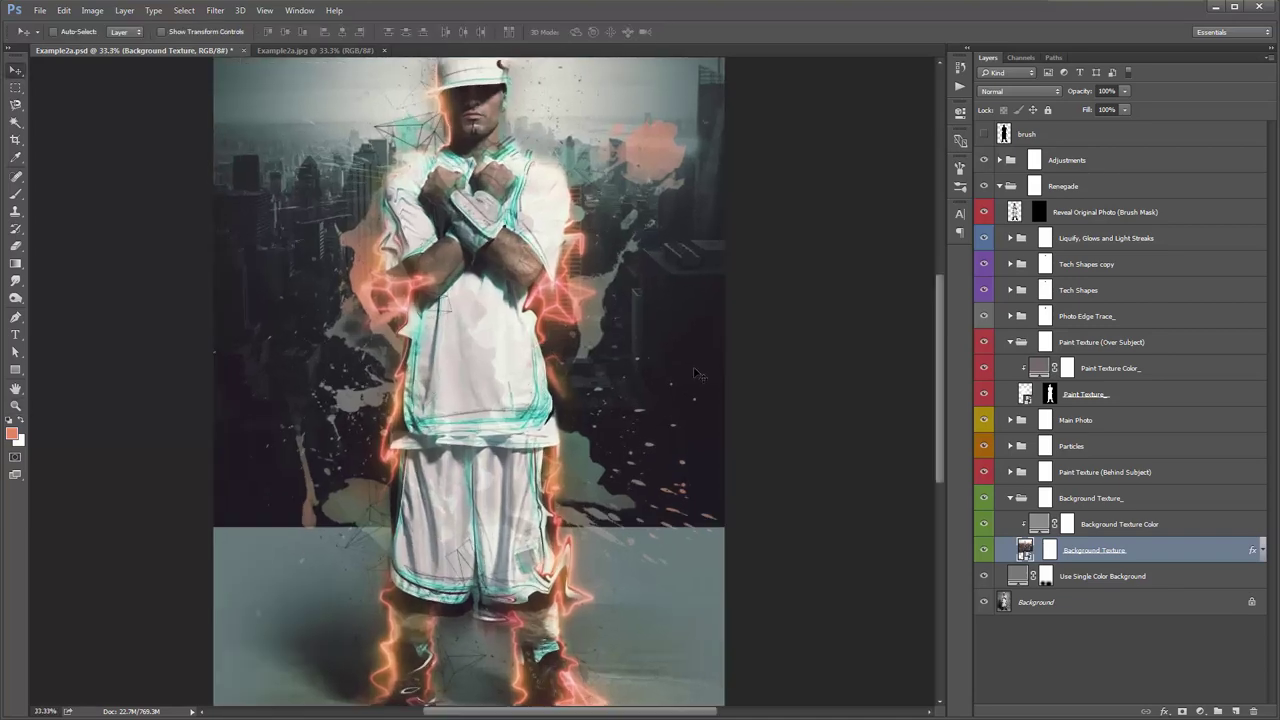
pyautogui.scroll(-3, 660, 390)
pyautogui.press('v')
pyautogui.scroll(2, 675, 397)
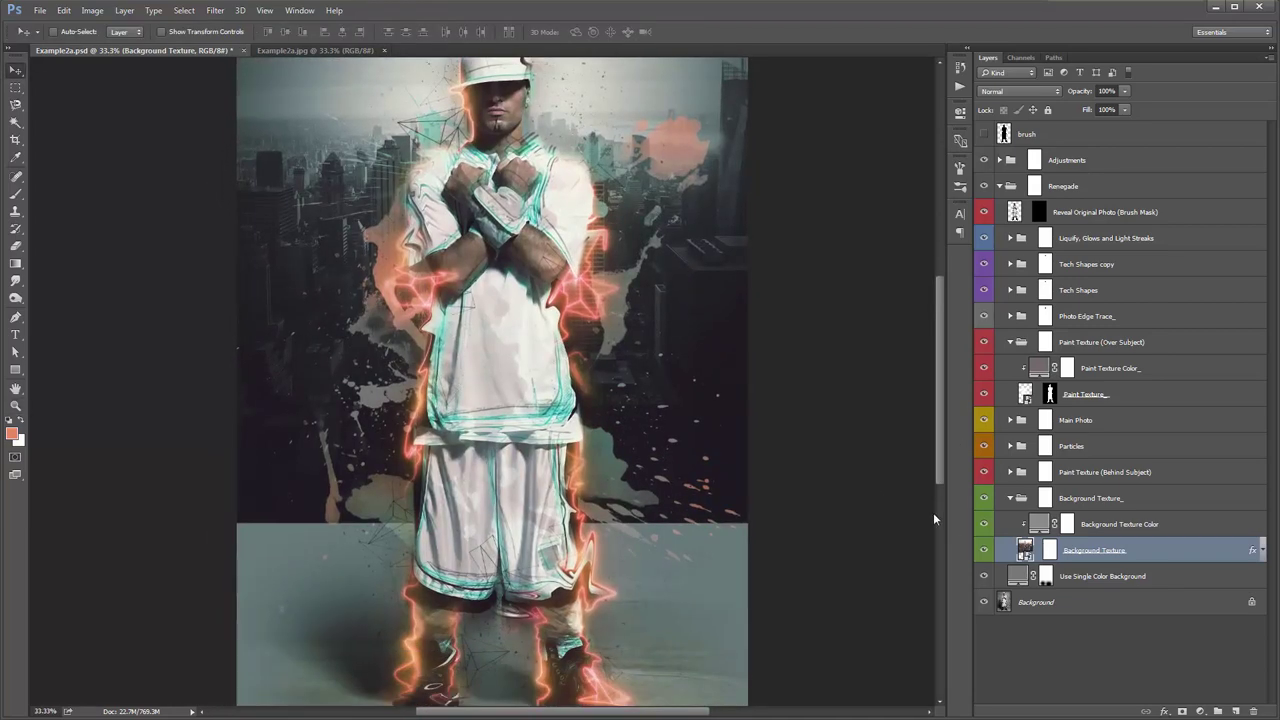
pyautogui.click(1048, 552)
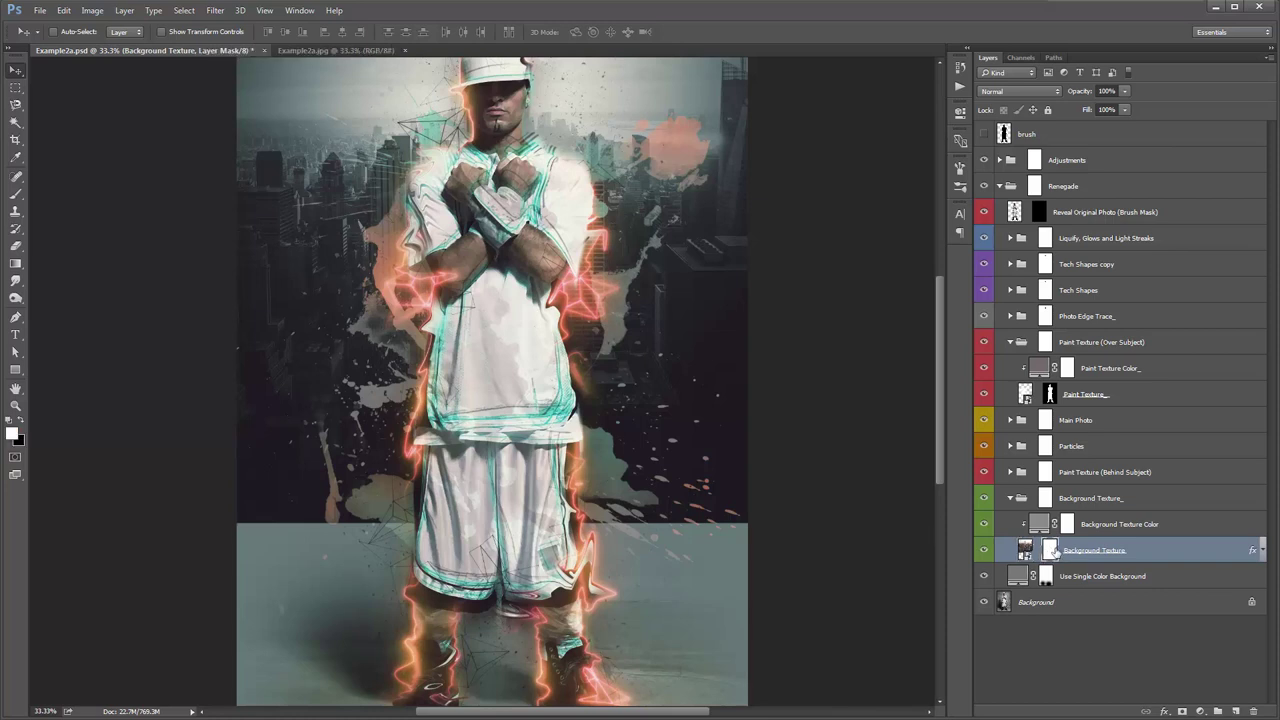
pyautogui.press('g')
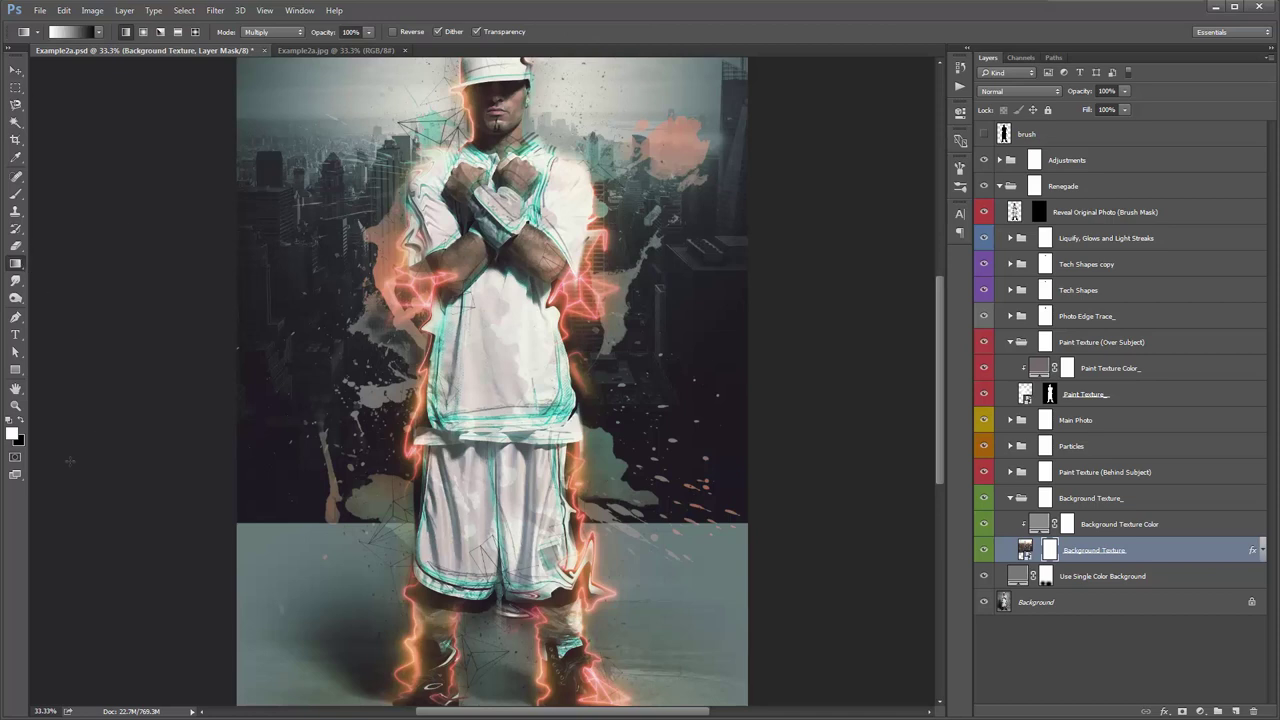
pyautogui.press('x')
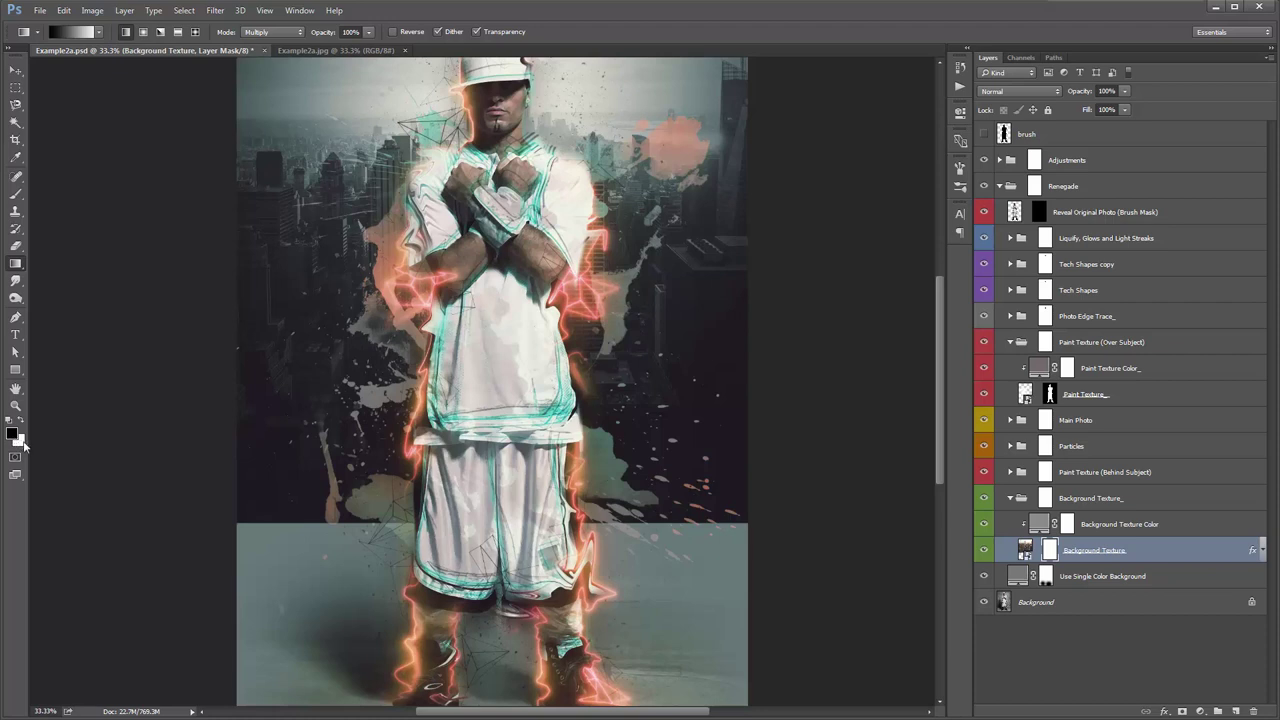
pyautogui.rightClick(15, 263)
pyautogui.click(228, 315)
pyautogui.moveTo(659, 466); pyautogui.dragTo(659, 350)
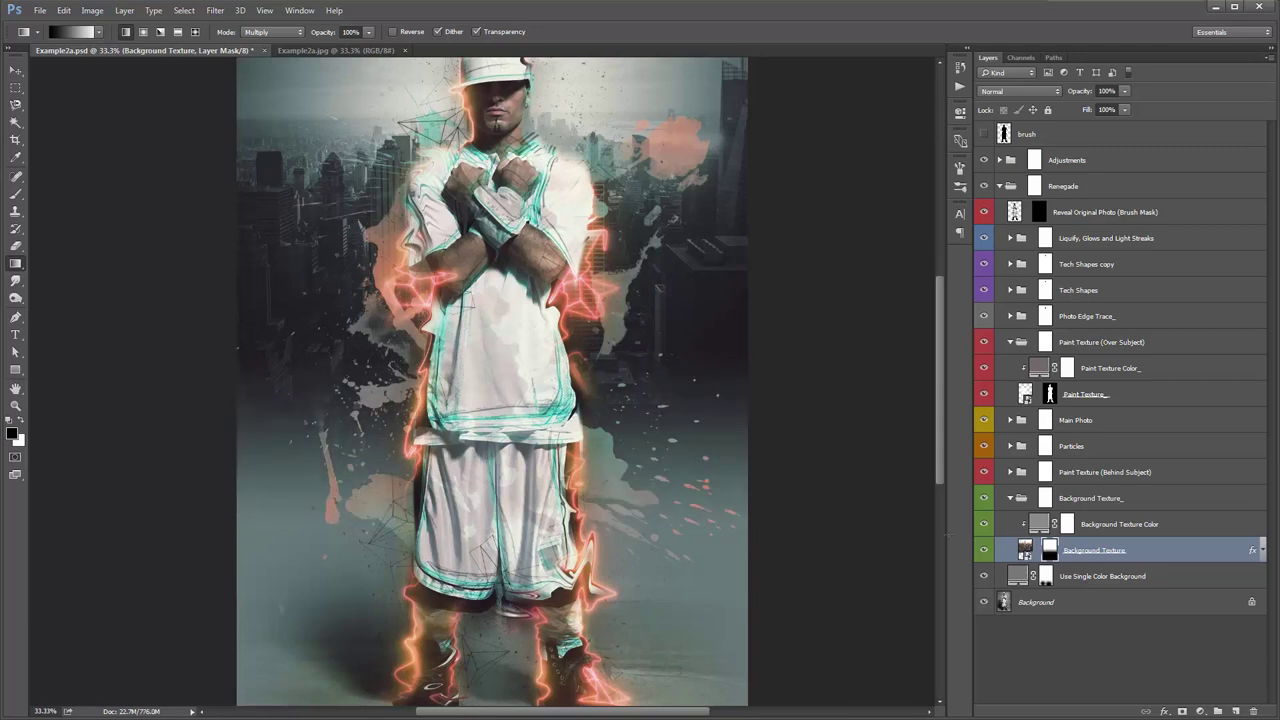
# Inspect the Background Texture layer mask on its own, and extend its gradient higher so the buildings fade out more gradually
pyautogui.keyDown('alt'); pyautogui.click(1050, 550); pyautogui.keyUp('alt')
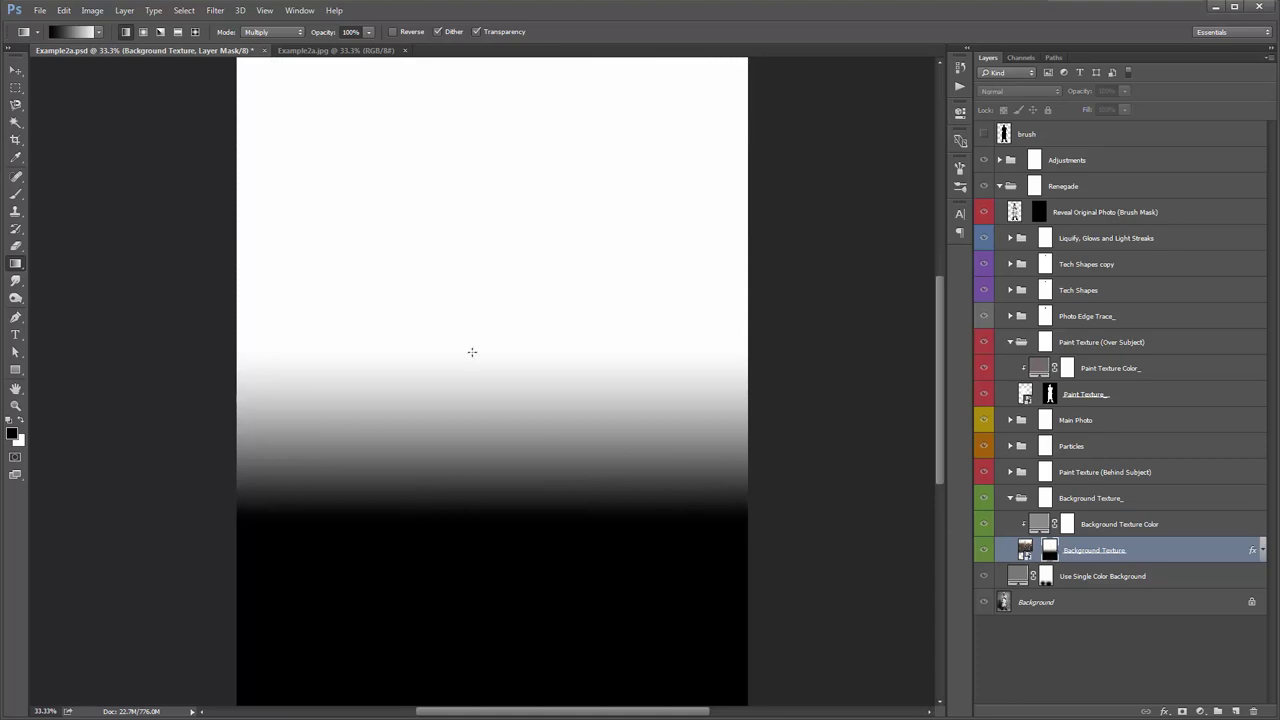
pyautogui.click(1026, 550)
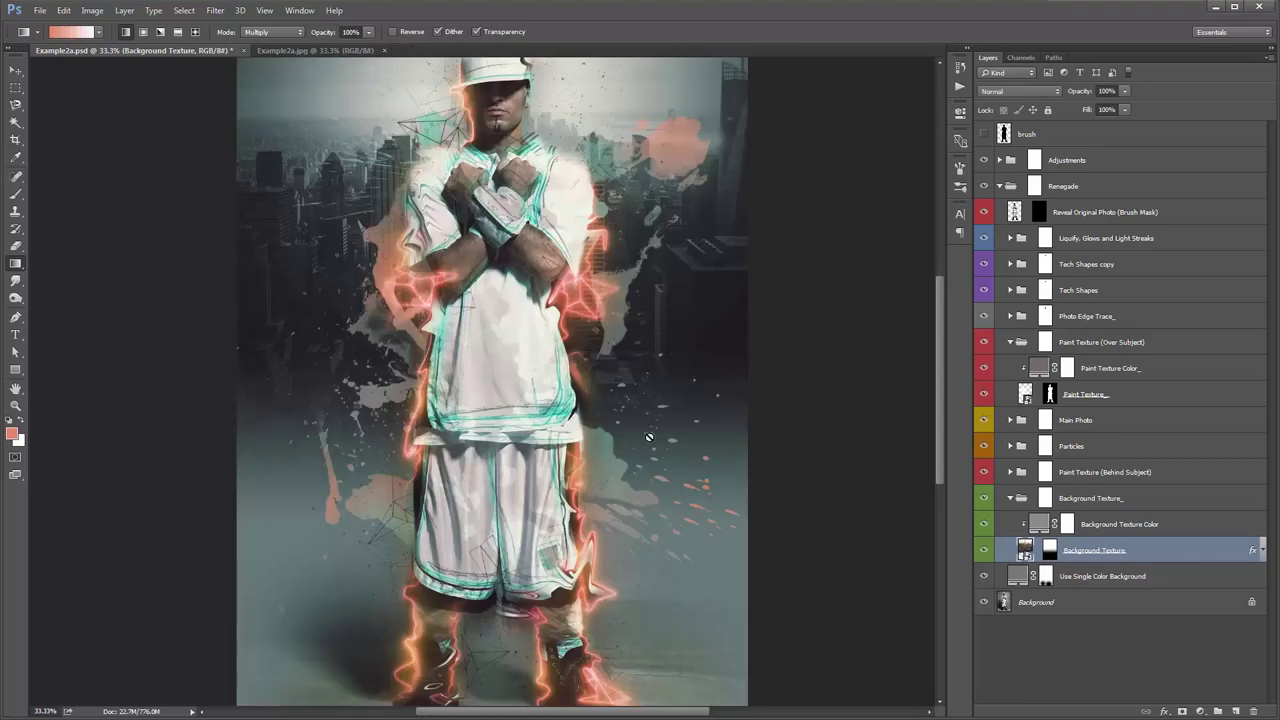
pyautogui.click(1048, 550)
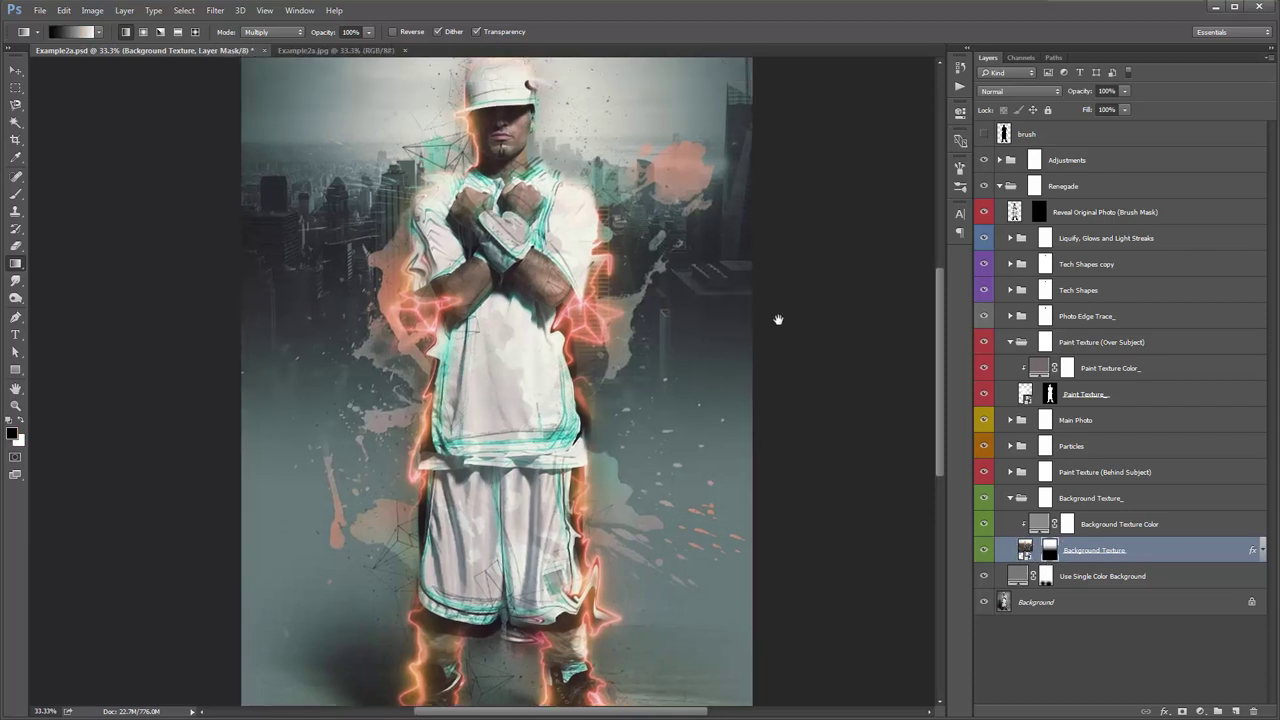
pyautogui.press('v')
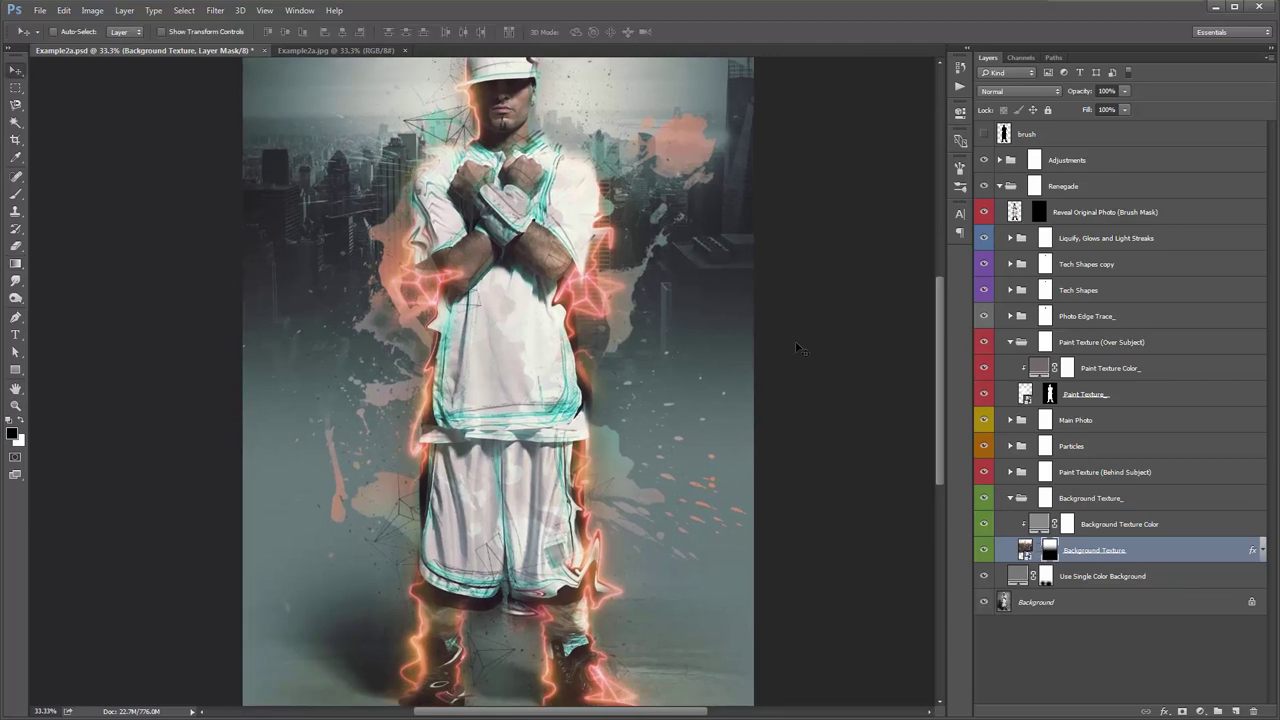
pyautogui.moveTo(719, 194); pyautogui.dragTo(735, 268)
# Select the Background Texture_ group and set its blend mode to Soft Light
pyautogui.click(1112, 499)
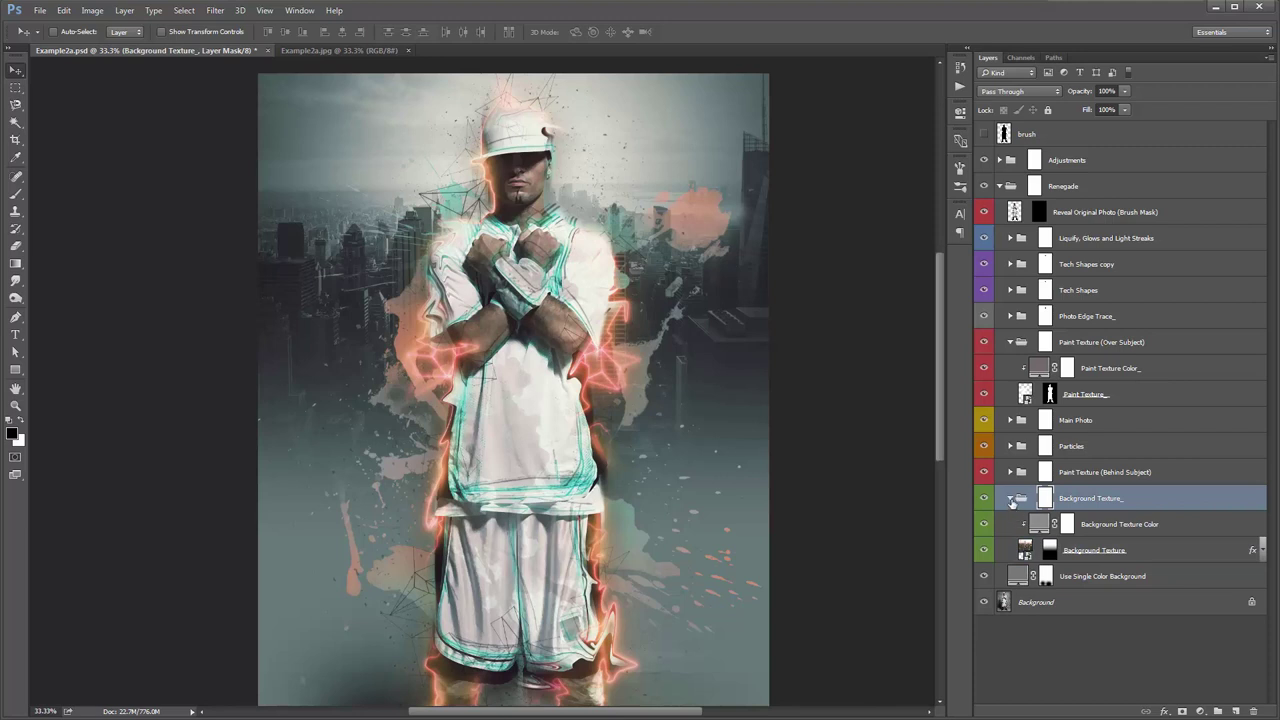
pyautogui.click(1003, 96)
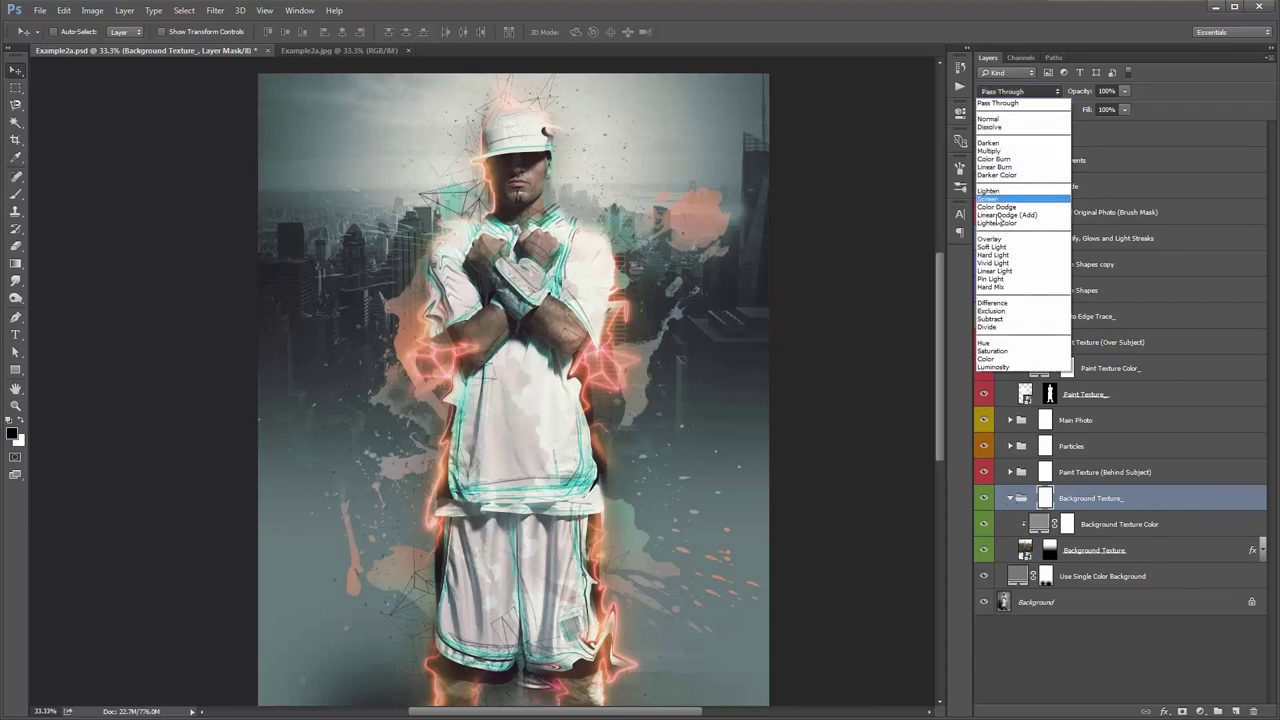
pyautogui.click(1000, 246)
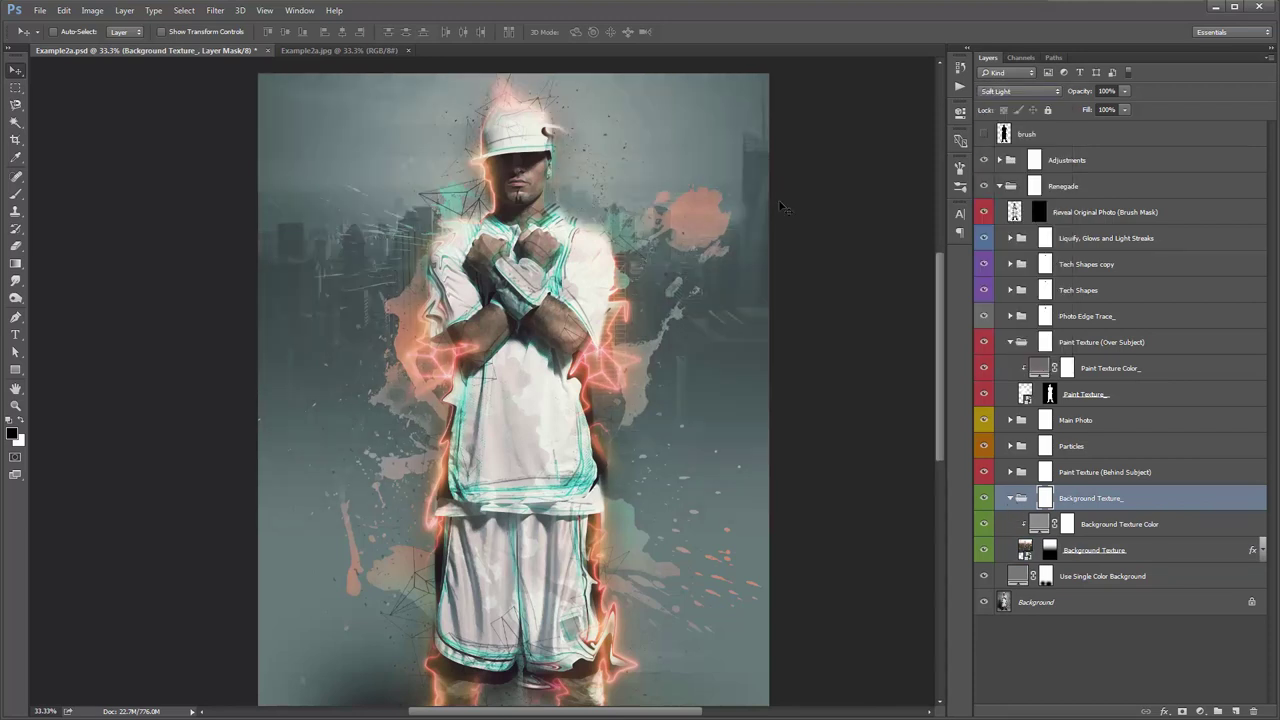
# Try other blend modes on the Background Texture_ group, including Overlay, Hard Light, Lighter Color, Linear Light, Hard Mix, Difference and Exclusion
pyautogui.scroll(1, 1020, 90)
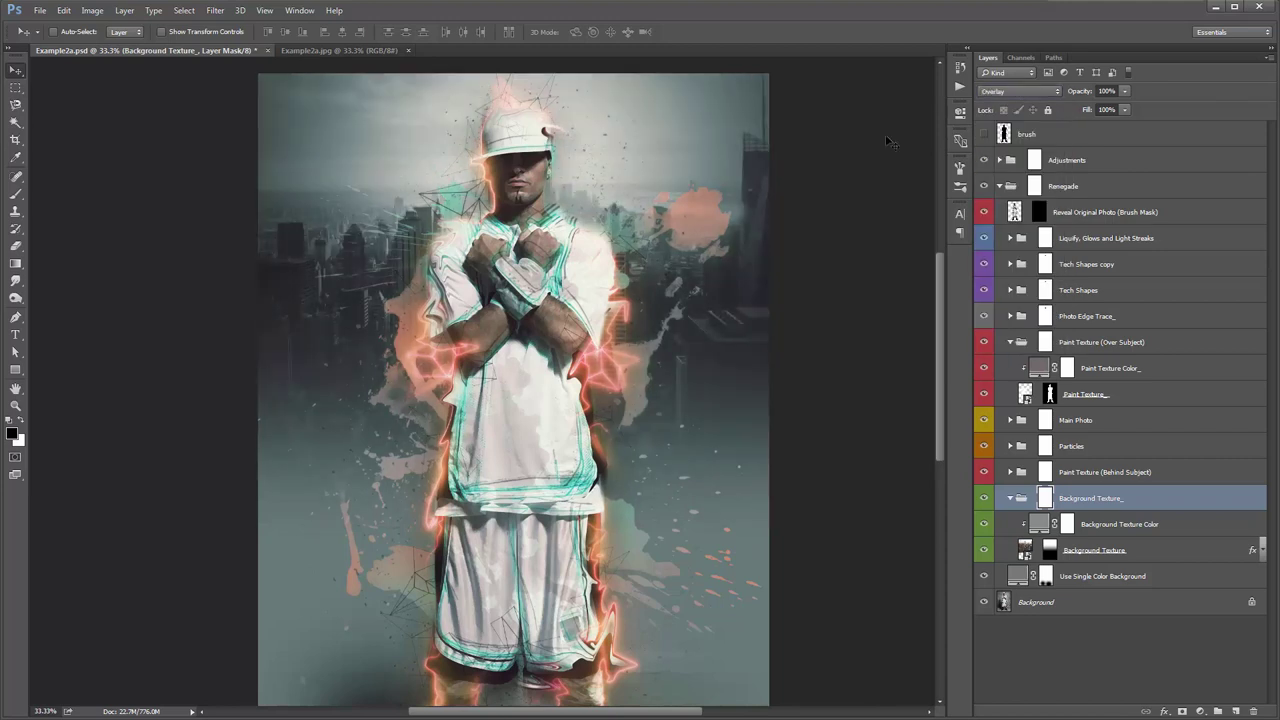
pyautogui.press('Down')
pyautogui.press('Down')
pyautogui.press('Up')
pyautogui.press('Up')
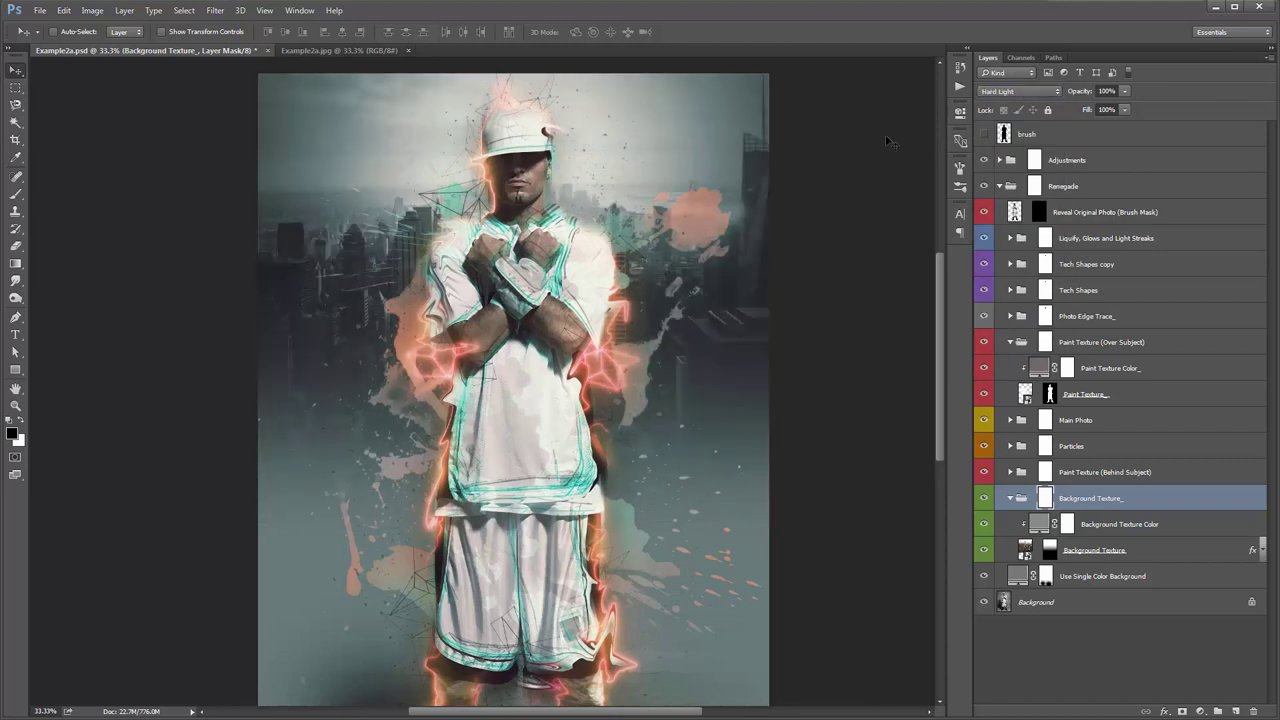
pyautogui.press('Up')
pyautogui.press('Up')
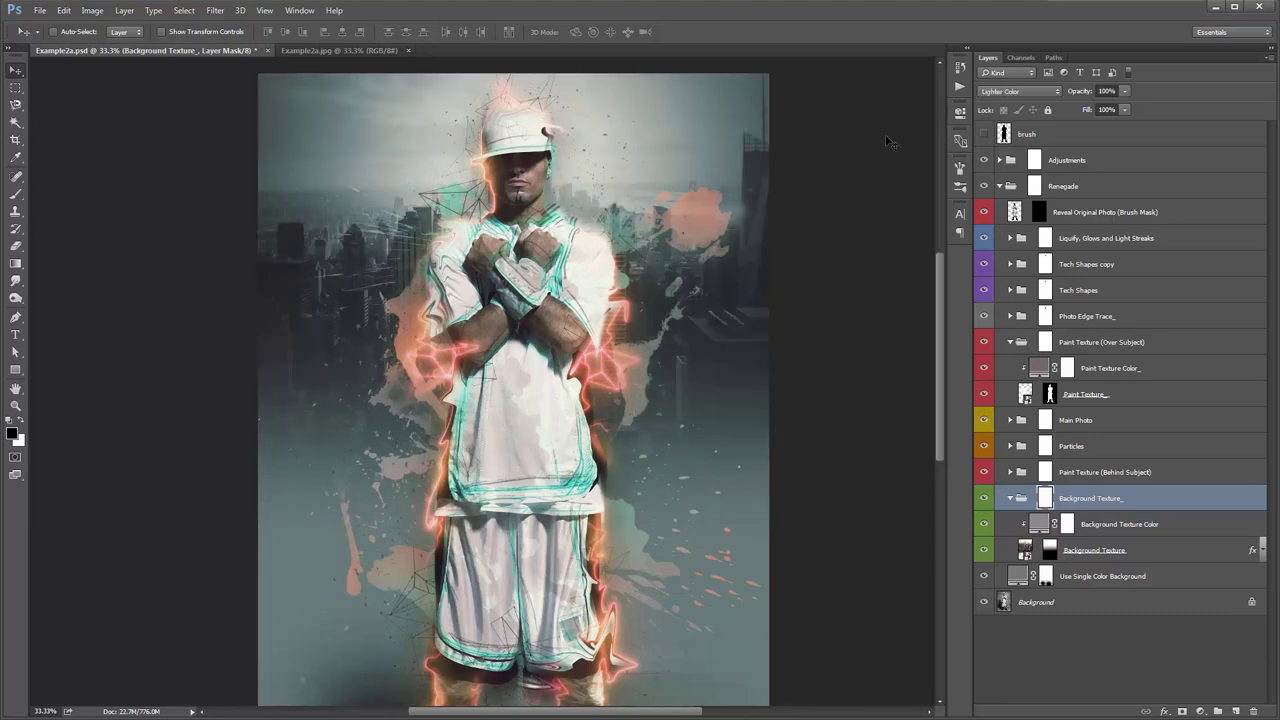
pyautogui.press('Down')
pyautogui.press('Down')
pyautogui.press('Down')
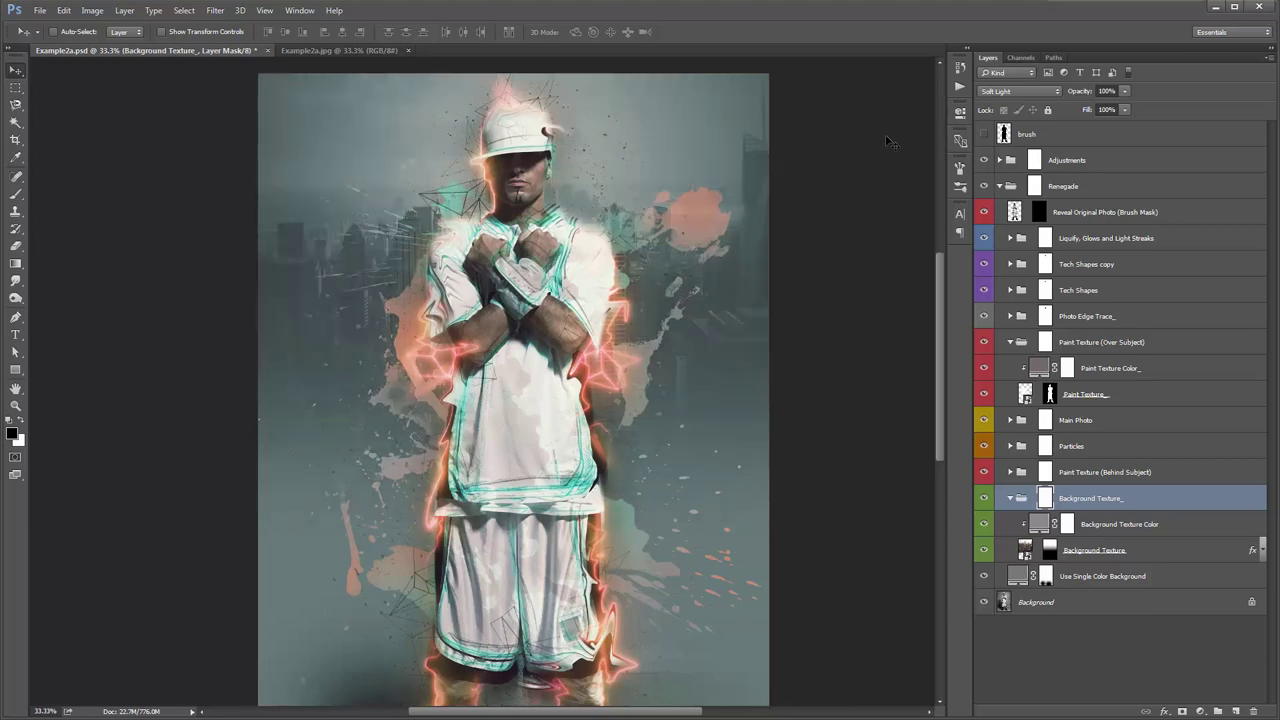
pyautogui.press('Down')
pyautogui.press('Down')
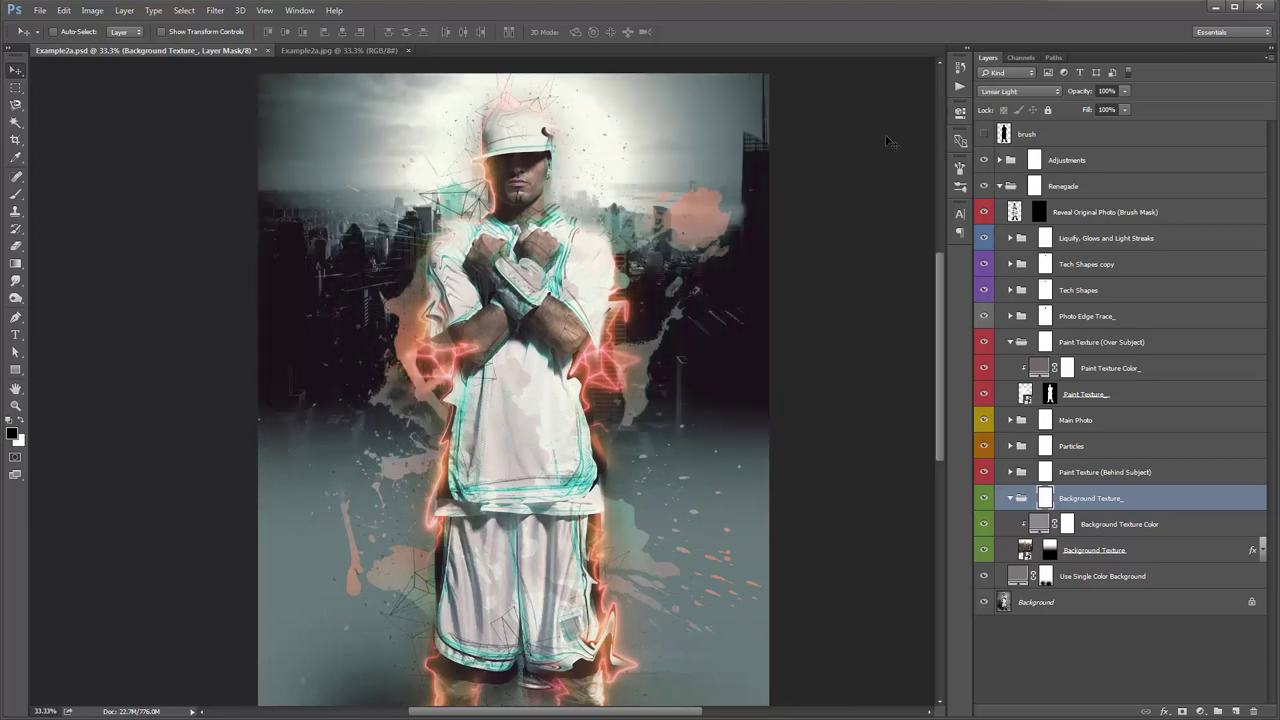
pyautogui.press('Down')
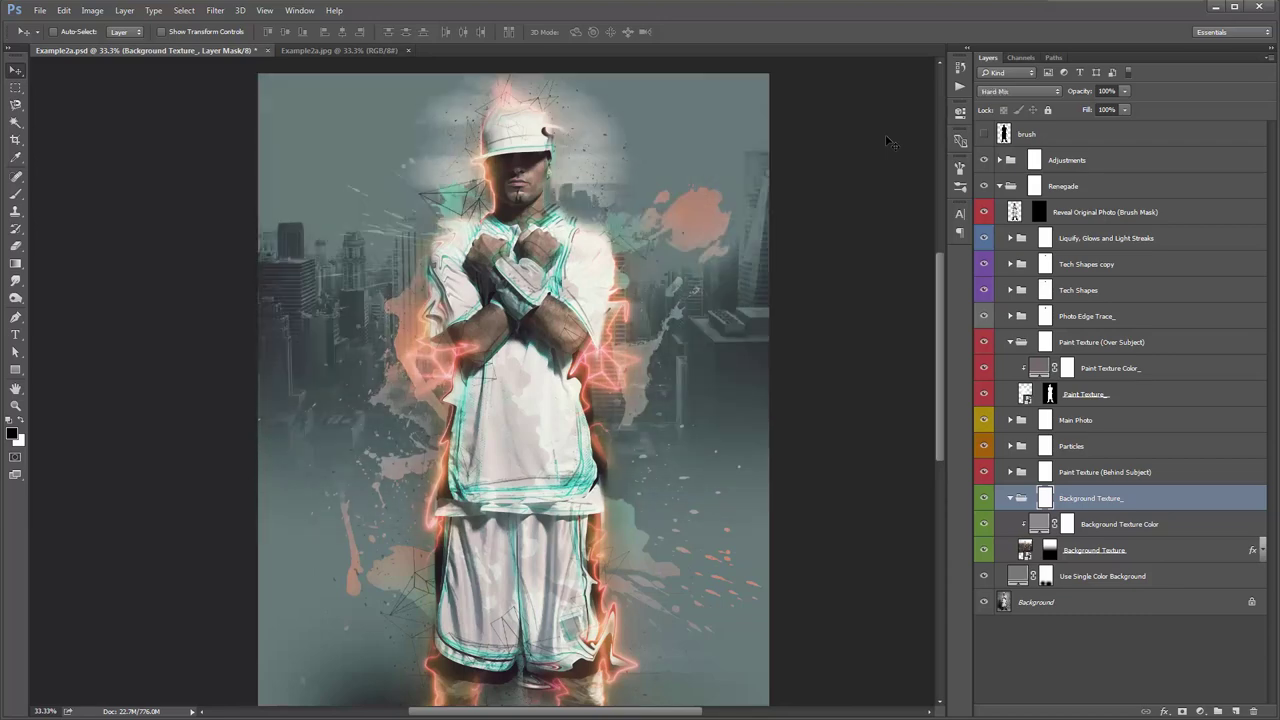
pyautogui.press('Up')
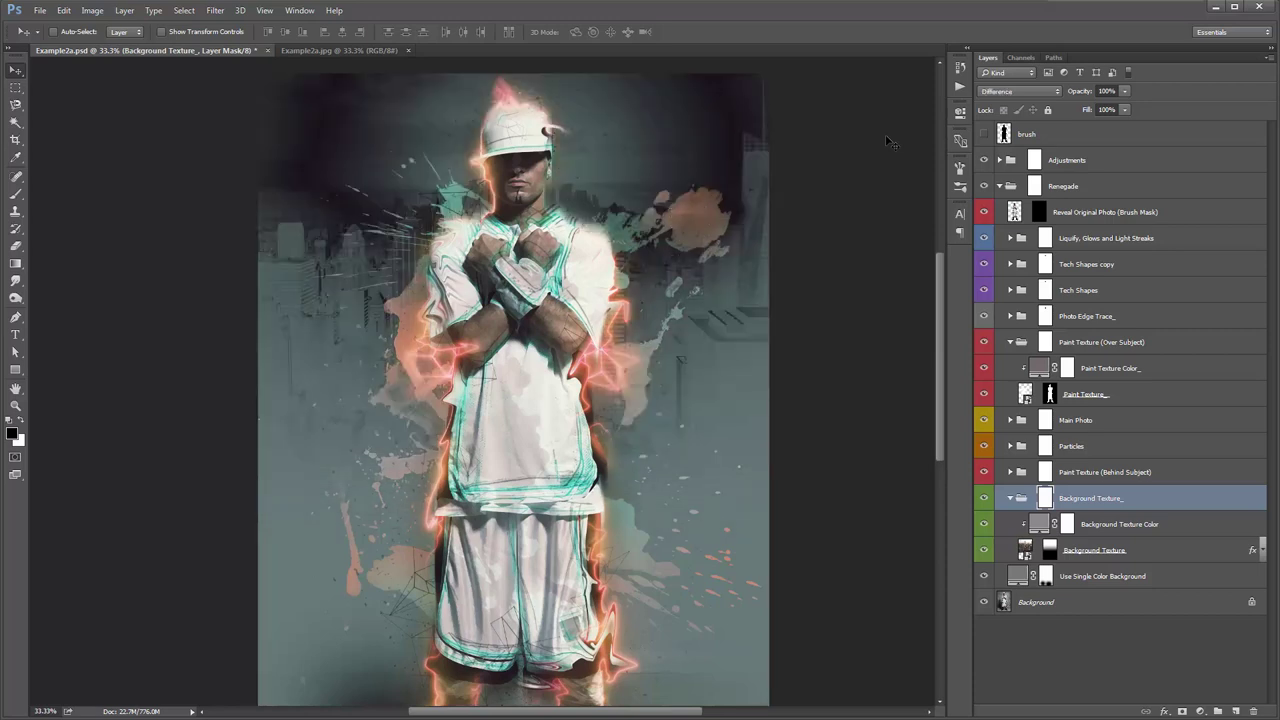
pyautogui.hotkey('shift', '+')
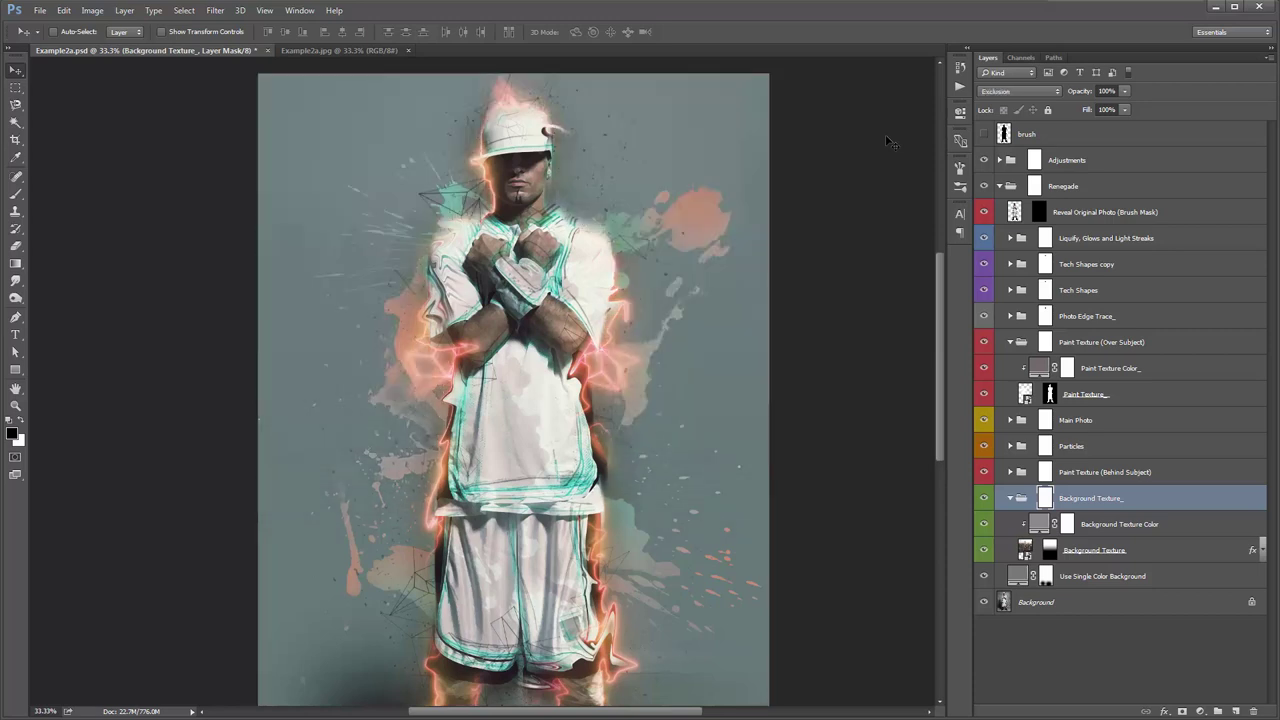
# Set the Background Texture_ group's blend mode to Overlay and reduce its opacity to 68%
pyautogui.click(1017, 91)
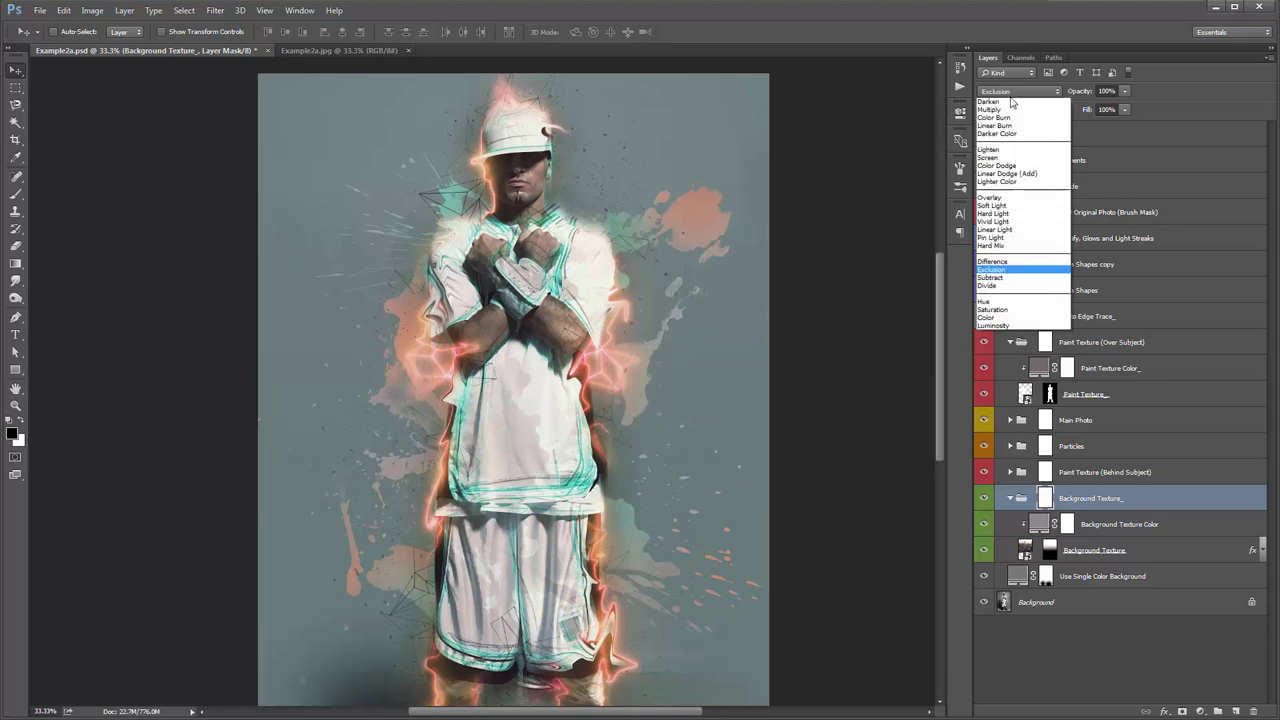
pyautogui.click(1010, 205)
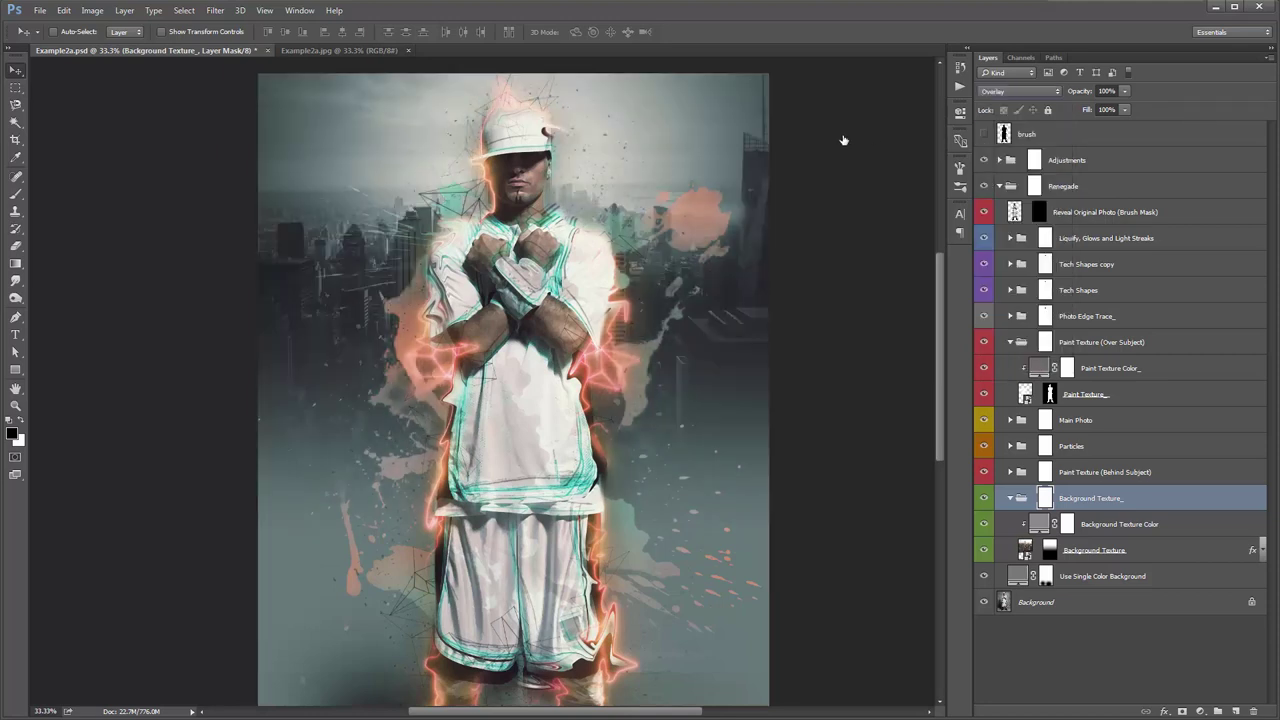
pyautogui.scroll(-2, 845, 145)
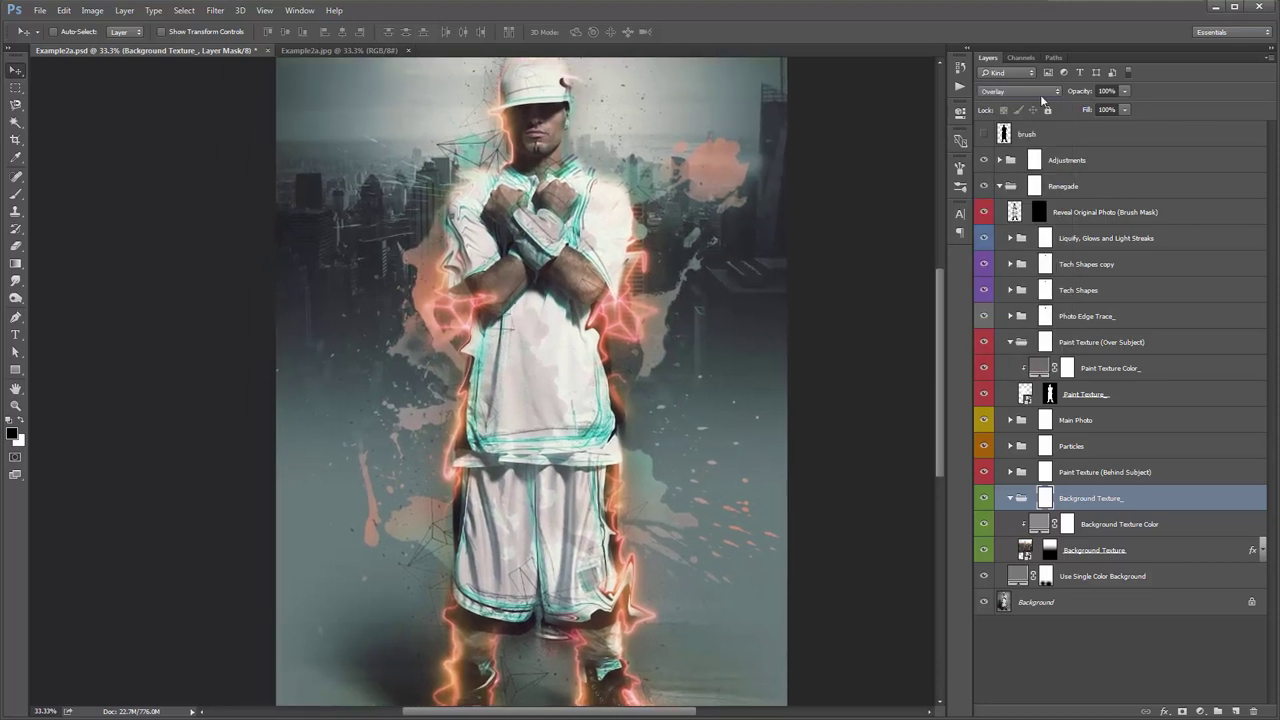
pyautogui.moveTo(1082, 92); pyautogui.dragTo(1062, 94)
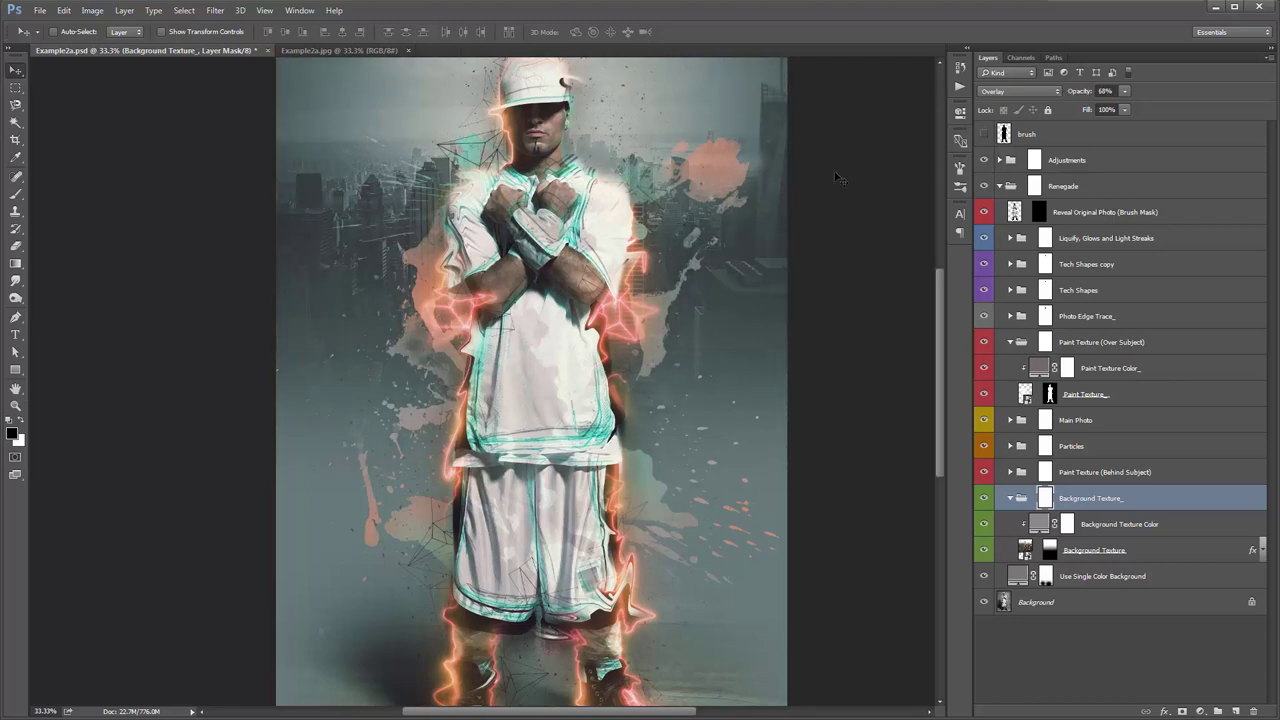
# Try red 9a3e3e and green 47927e as the Use Single Color Background fill, and cancel the colour change
pyautogui.doubleClick(1019, 578)
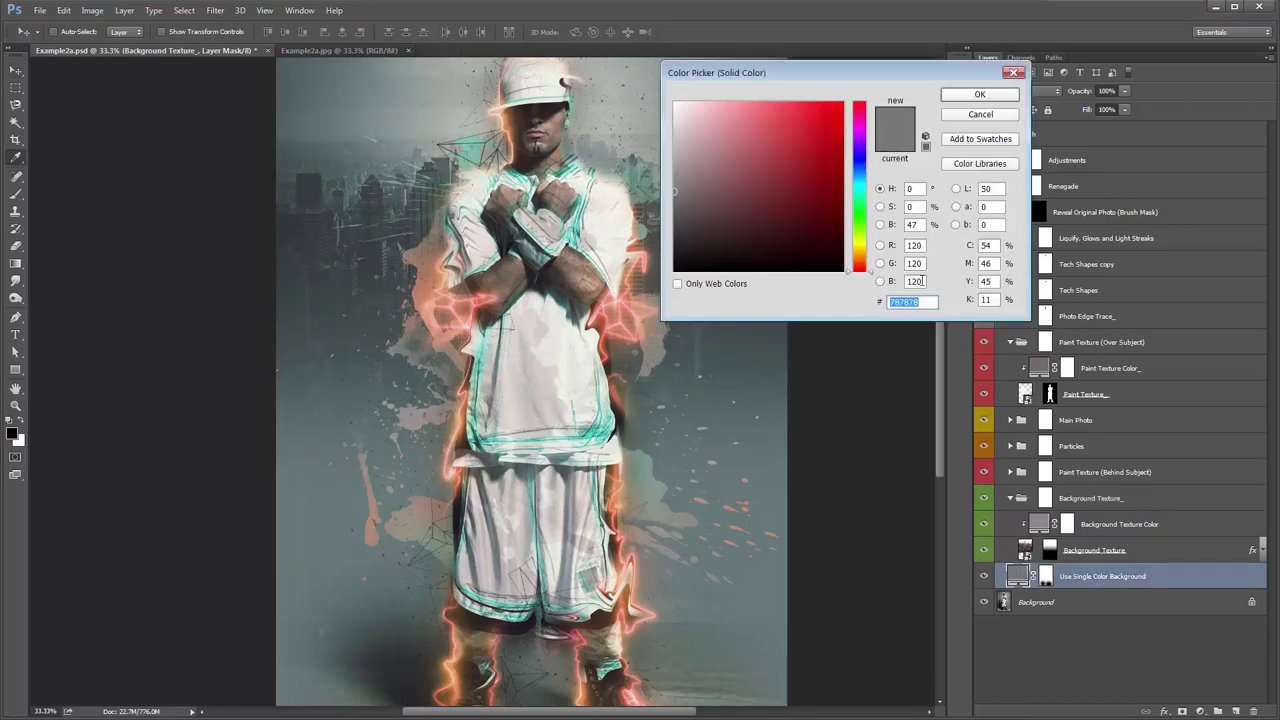
pyautogui.click(775, 169)
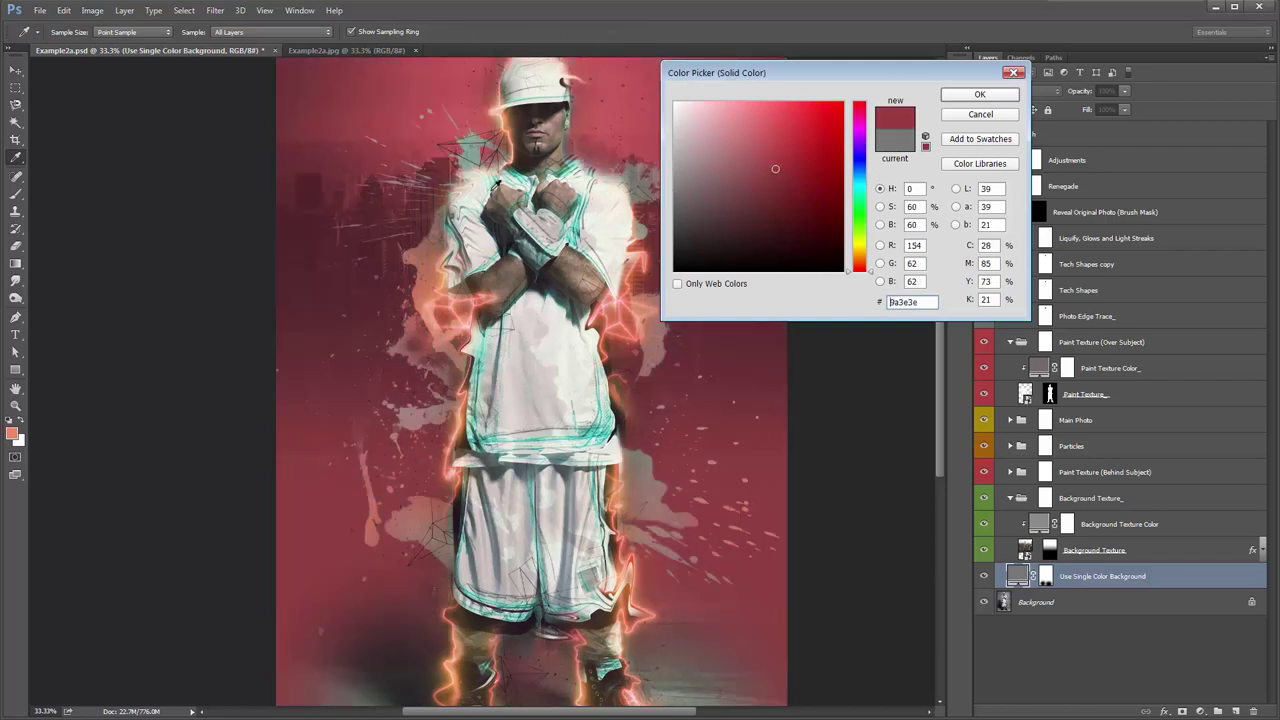
pyautogui.click(596, 212)
pyautogui.click(762, 175)
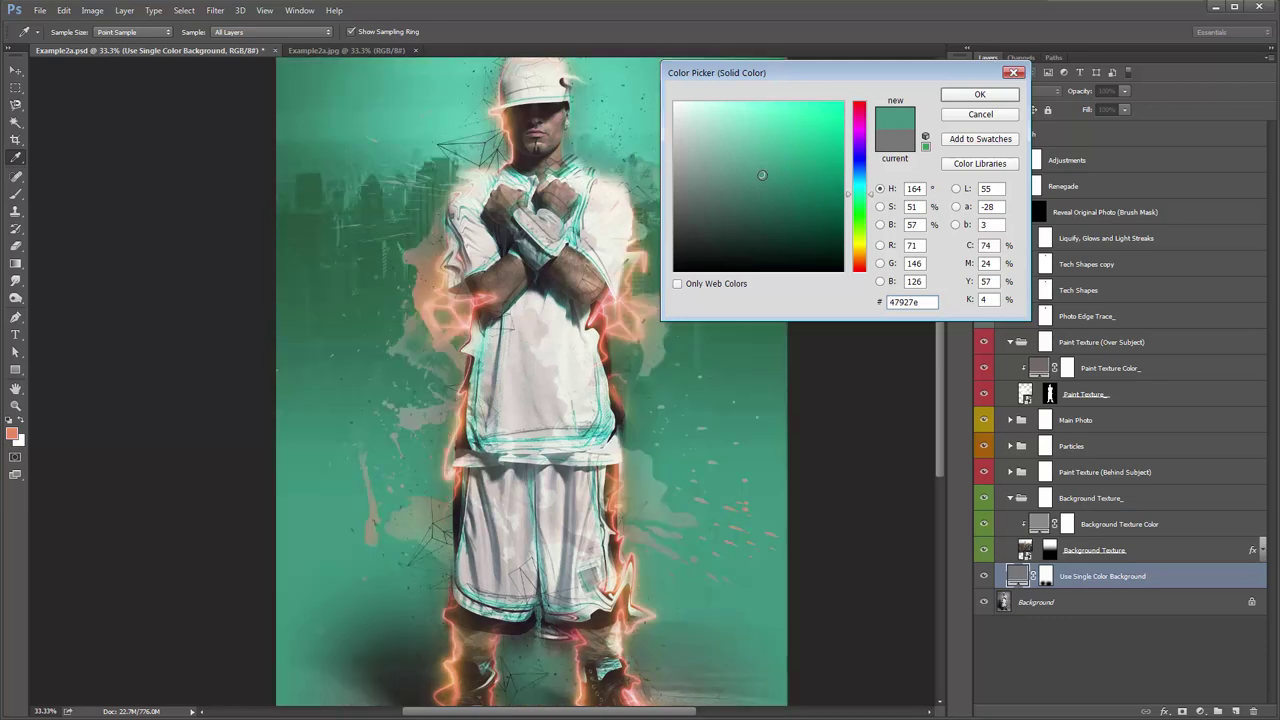
pyautogui.click(978, 116)
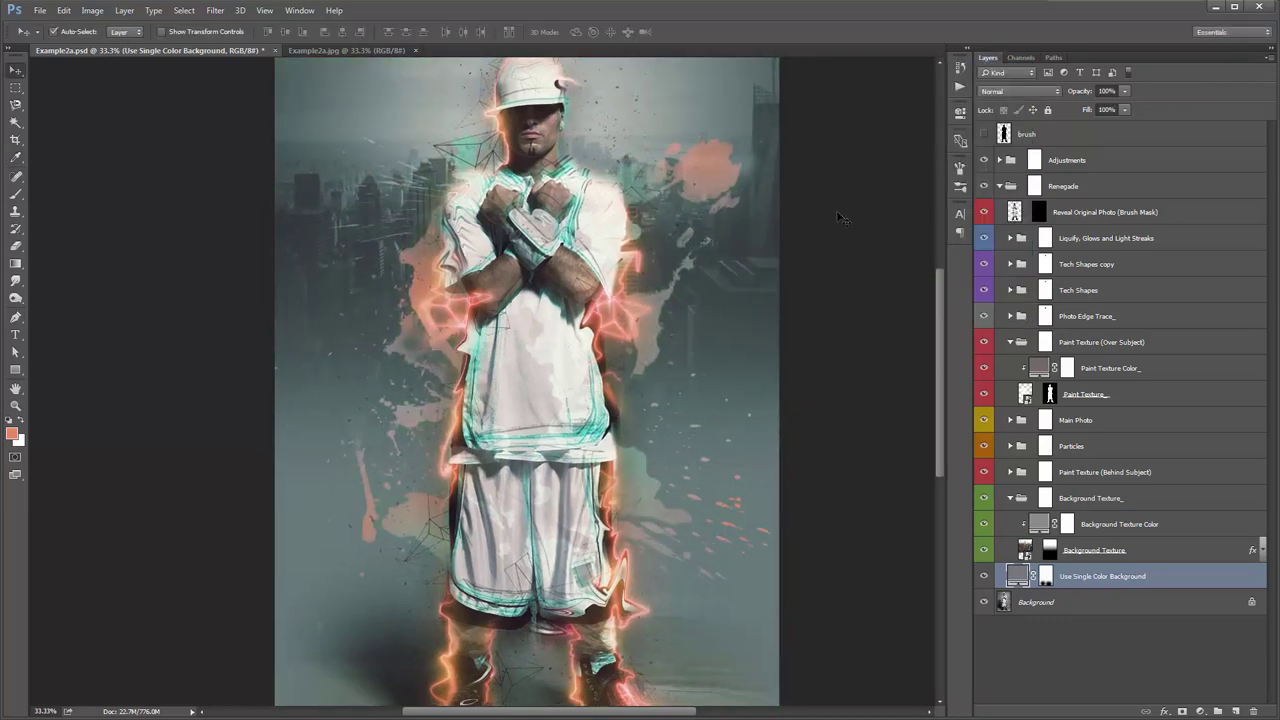
# Collapse Renegade, combine it with Adjustments in a new group, and hide that group to compare with the original photo
pyautogui.scroll(-2, 840, 218)
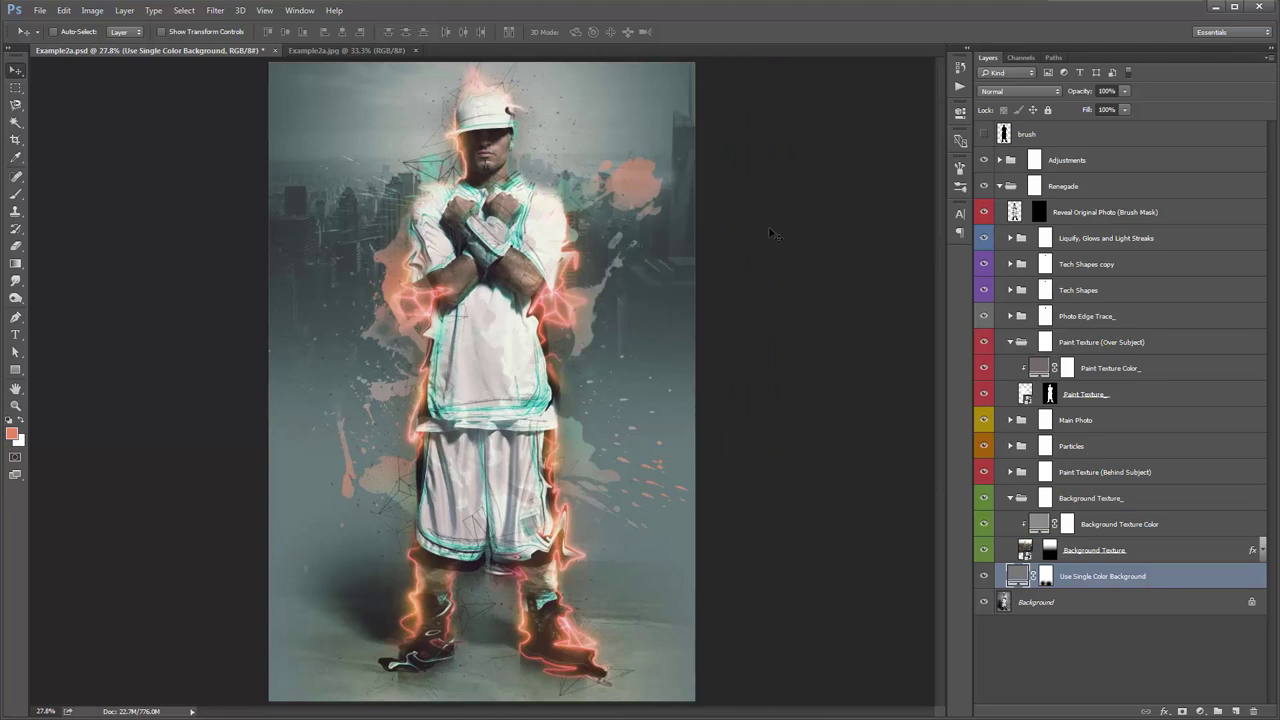
pyautogui.click(999, 187)
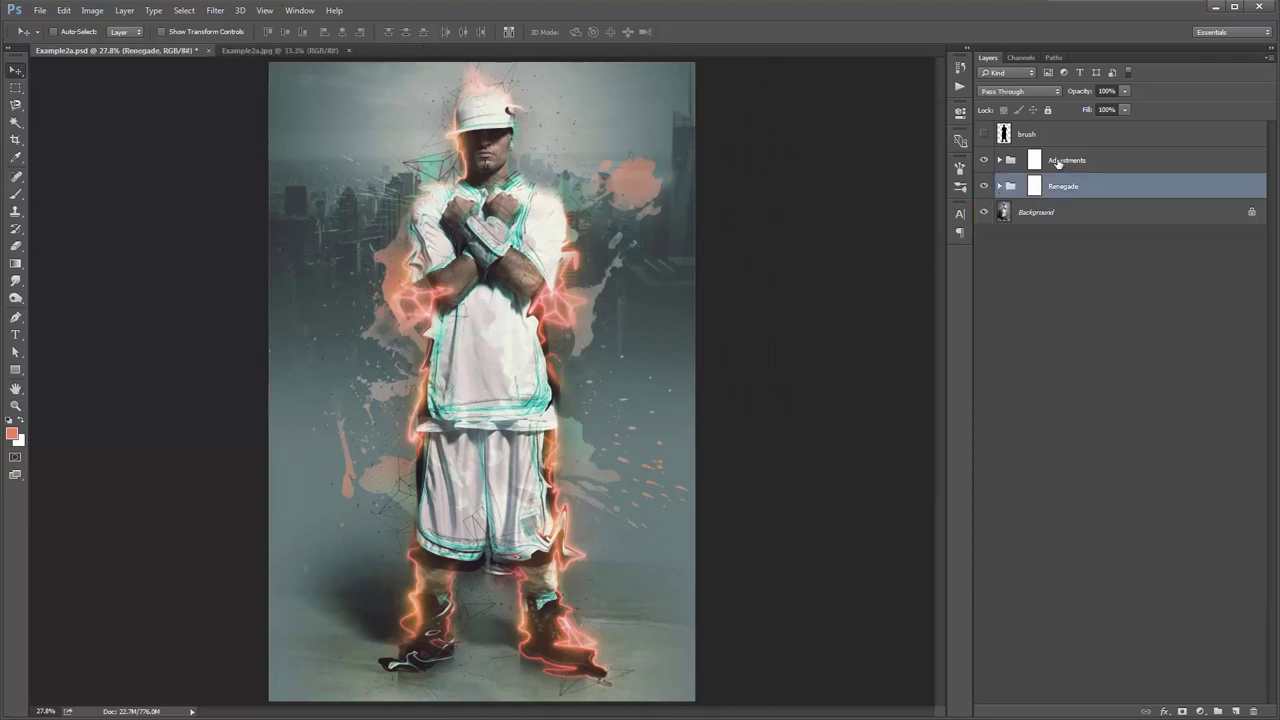
pyautogui.keyDown('shift'); pyautogui.click(1058, 163); pyautogui.keyUp('shift')
pyautogui.hotkey('ctrl', 'g')
pyautogui.click(984, 155)
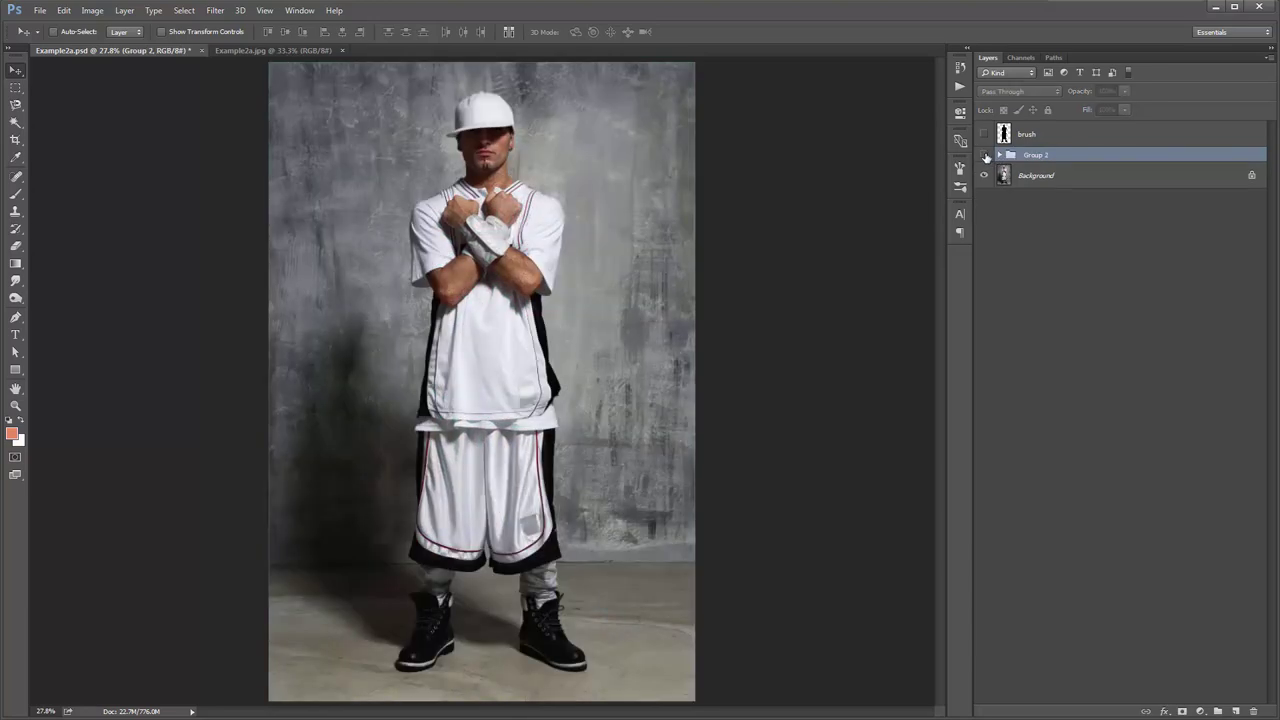
# Toggle Group 2's visibility repeatedly to compare the finished Renegade effect with the original photo
pyautogui.click(984, 155)
pyautogui.click(984, 155)
pyautogui.click(984, 155)
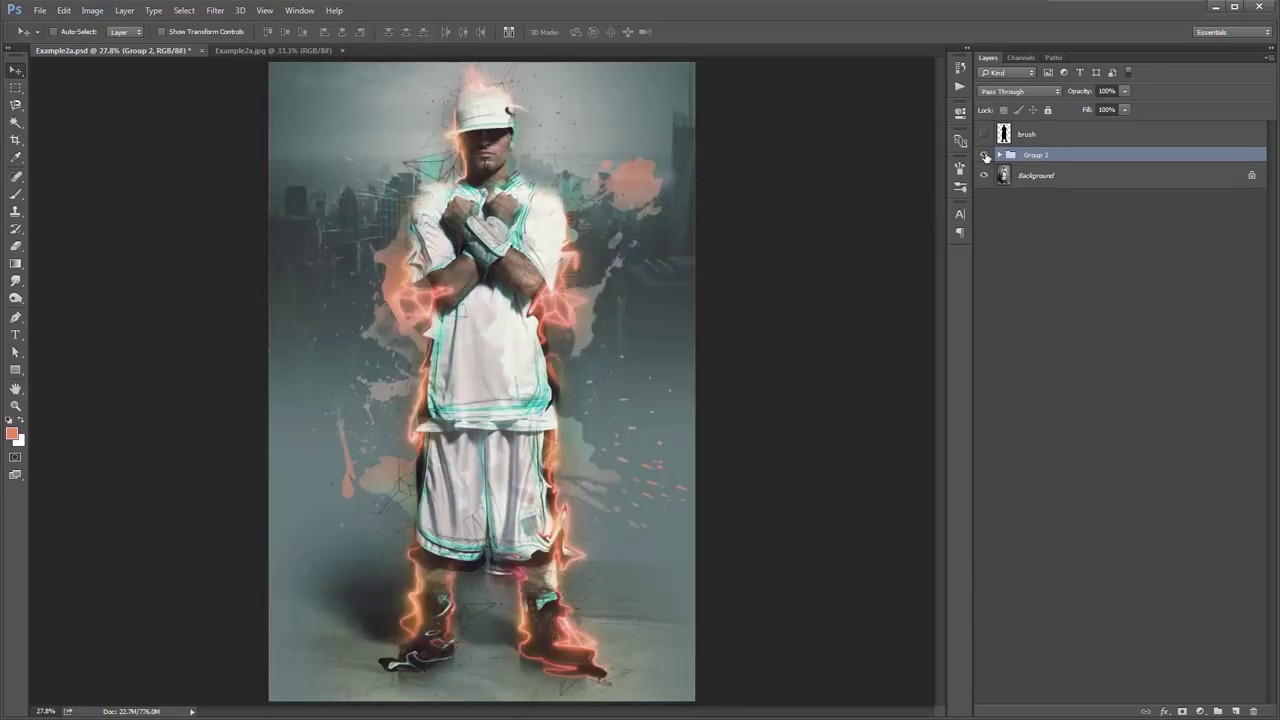
pyautogui.click(984, 155)
pyautogui.click(984, 155)
pyautogui.click(984, 155)
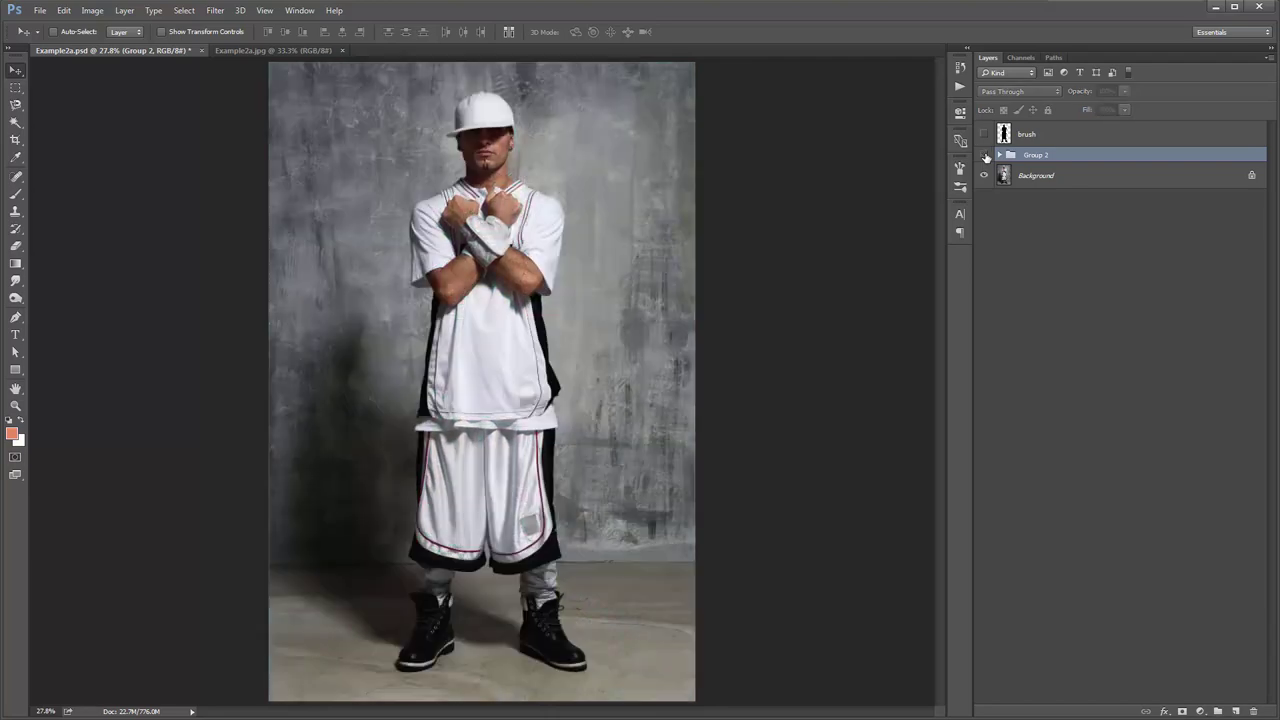
pyautogui.click(984, 155)
pyautogui.click(984, 155)
pyautogui.click(984, 155)
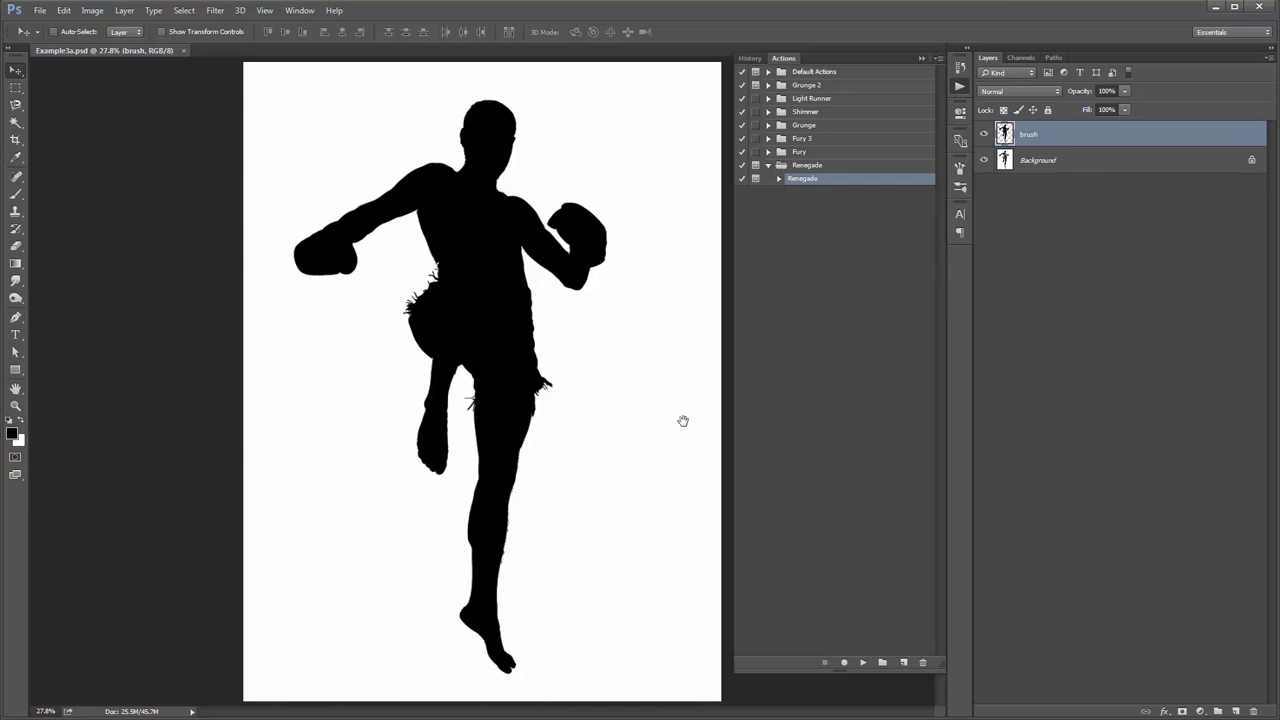
# Open the finished Example3a.jpg from the Renegade folder as a reference, and return to Example3a.psd
pyautogui.hotkey('ctrl', 'o')
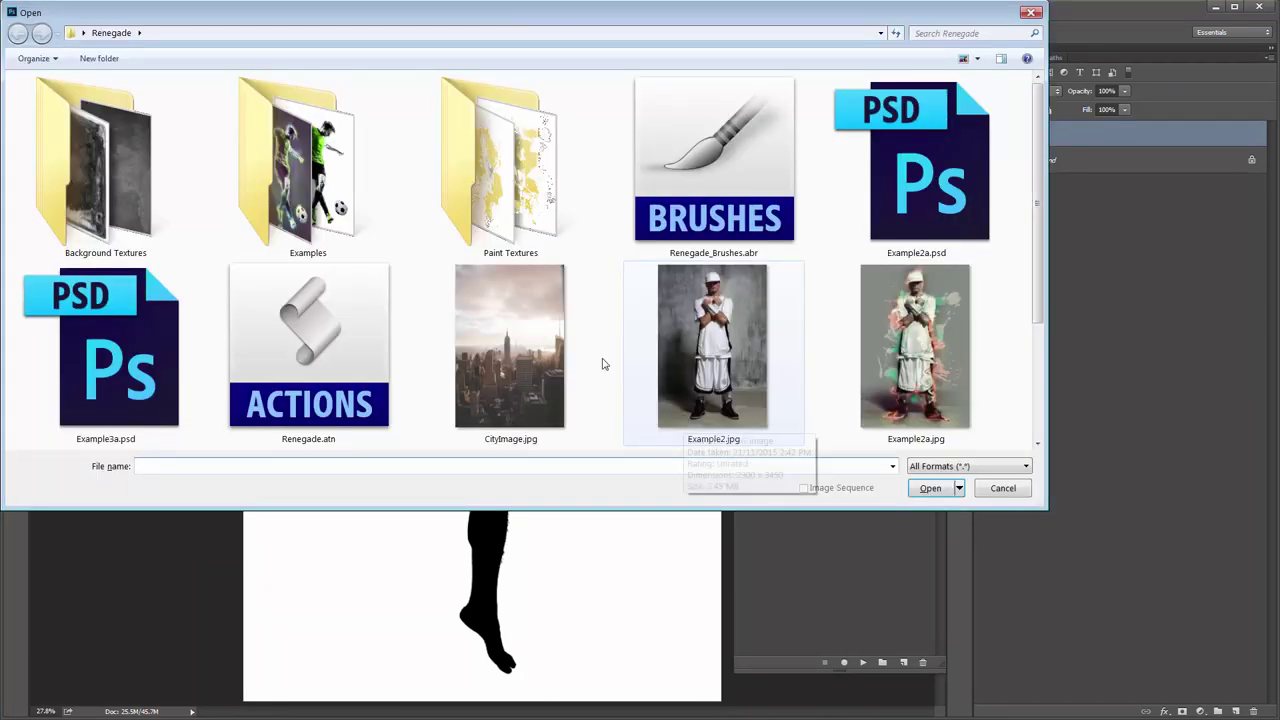
pyautogui.scroll(-2, 600, 363)
pyautogui.click(363, 335)
pyautogui.doubleClick(363, 335)
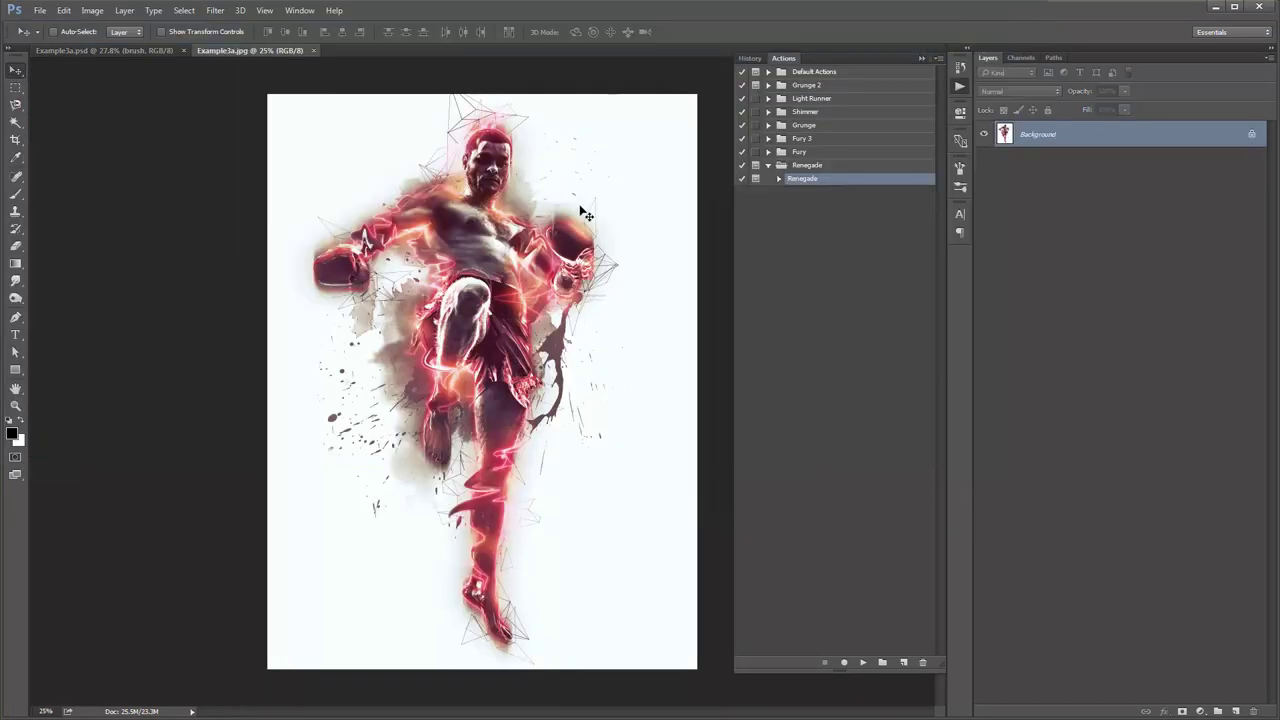
pyautogui.click(150, 50)
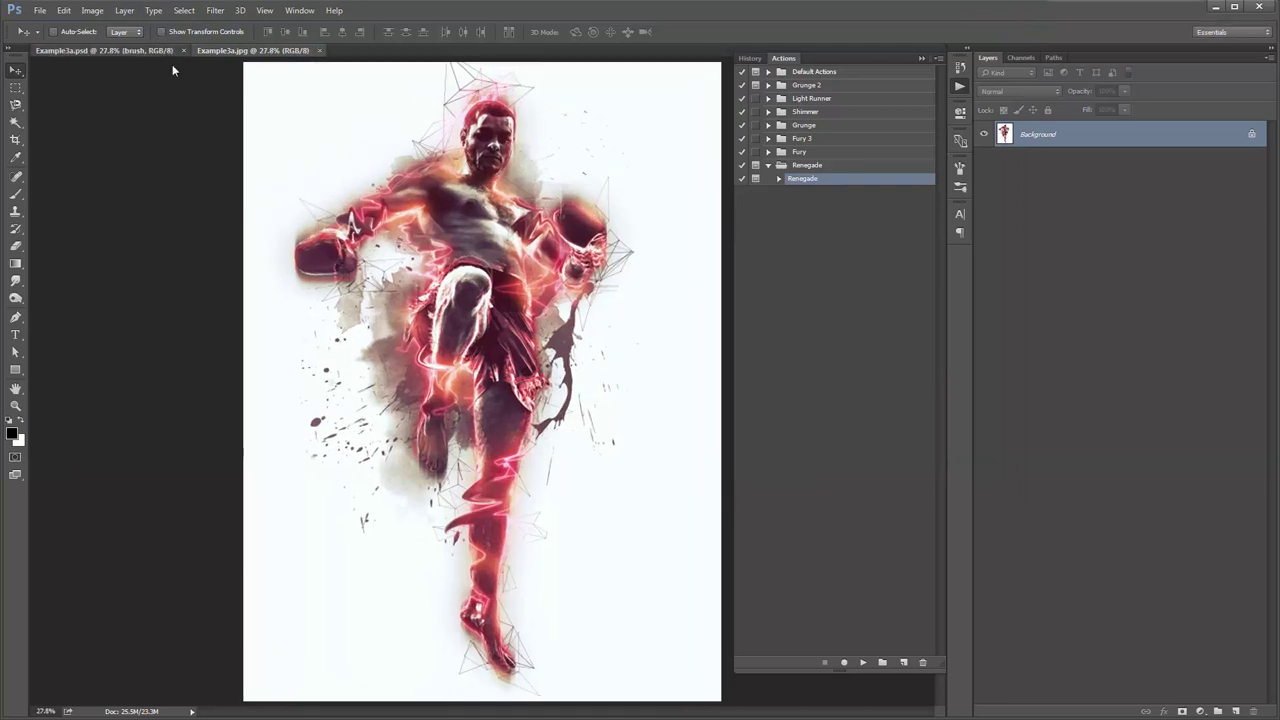
# Toggle and hide the brush layer in Example3a.psd to compare its original photo with the finished Example3a.jpg
pyautogui.click(986, 133)
pyautogui.click(986, 133)
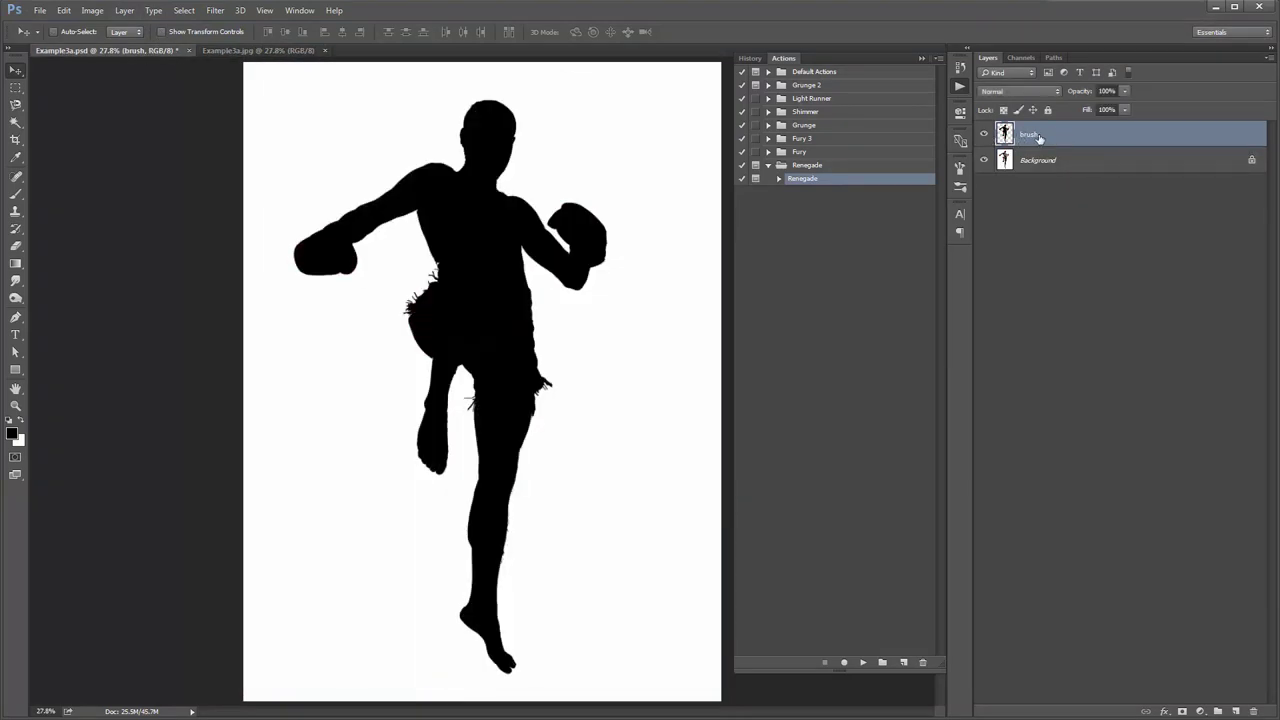
pyautogui.moveTo(525, 176)
pyautogui.mouseDown()
pyautogui.moveTo(518, 128)
pyautogui.moveTo(445, 138)
pyautogui.moveTo(519, 143)
pyautogui.mouseUp()
pyautogui.click(984, 133)
pyautogui.click(222, 51)
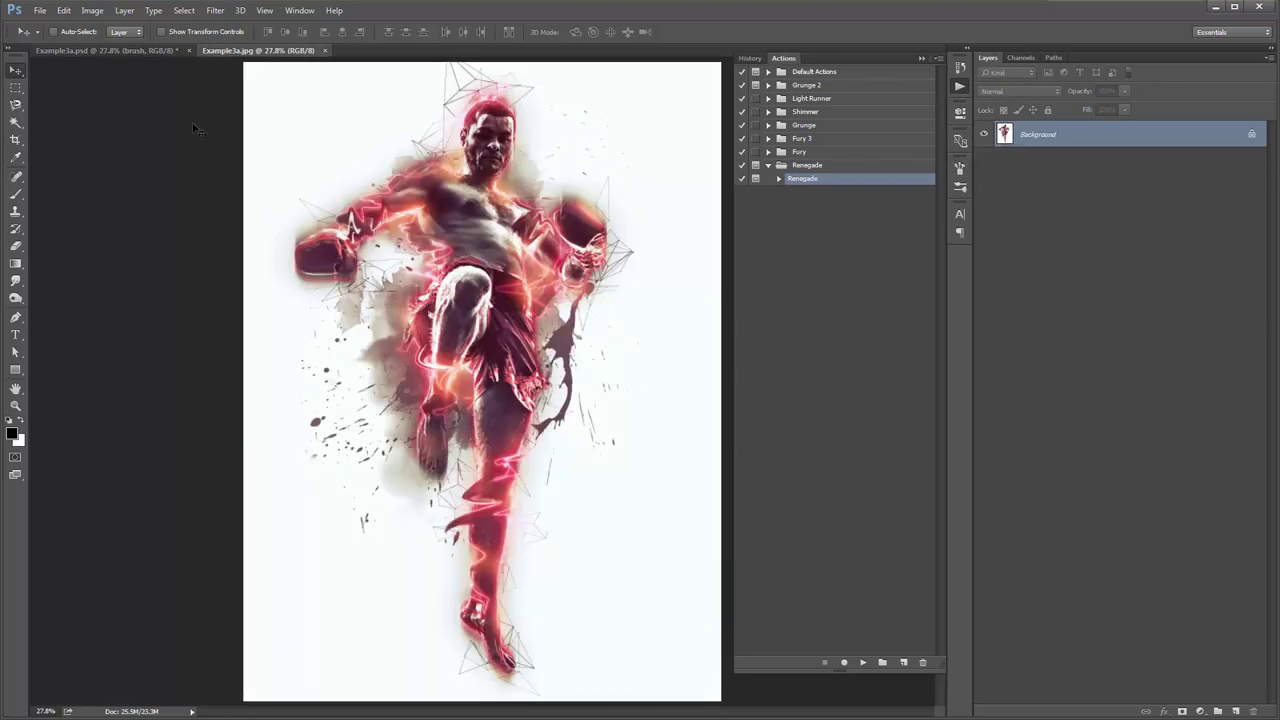
pyautogui.click(143, 51)
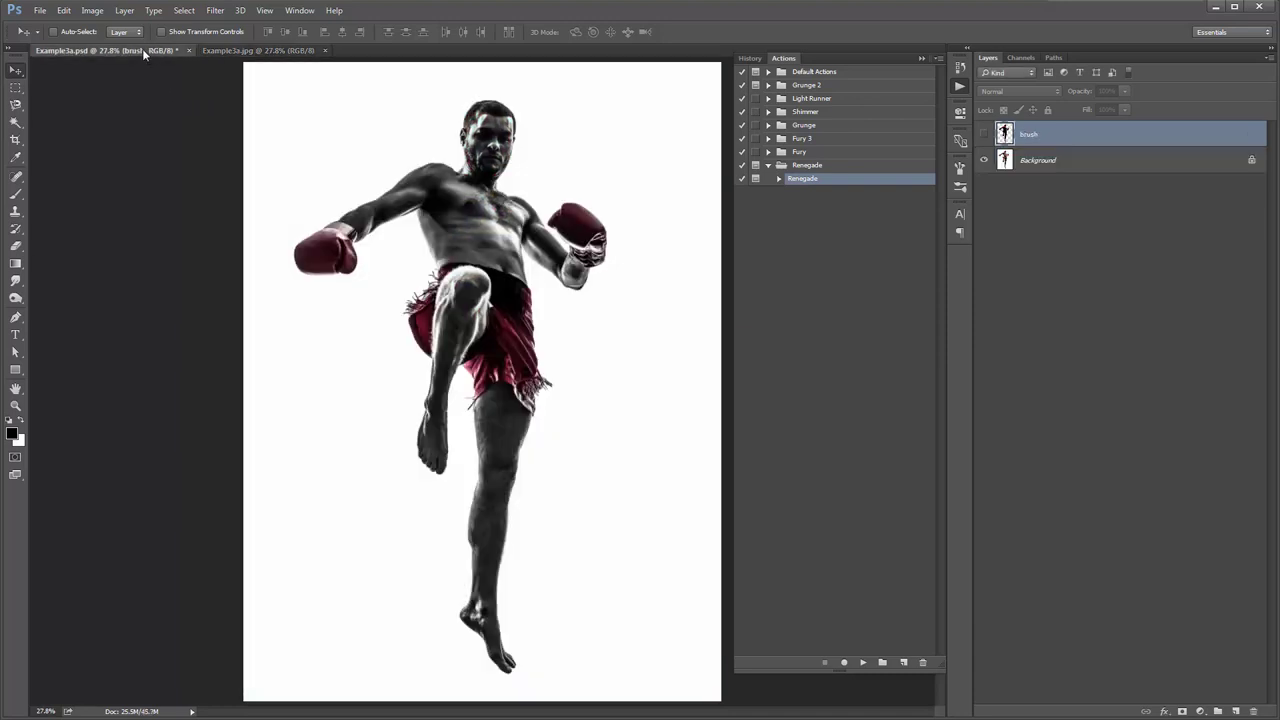
# Play the Renegade action on Example3a.psd and place 16.jpg from Background Textures as the background texture
pyautogui.click(779, 178)
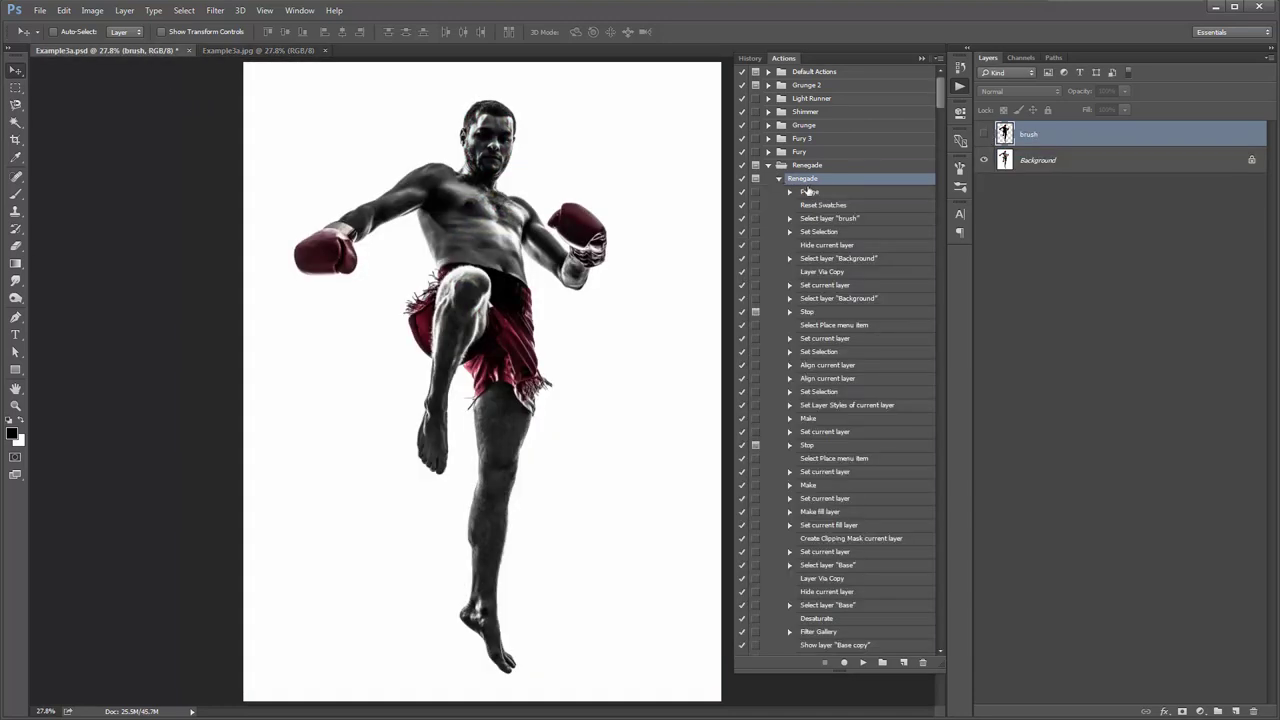
pyautogui.click(863, 662)
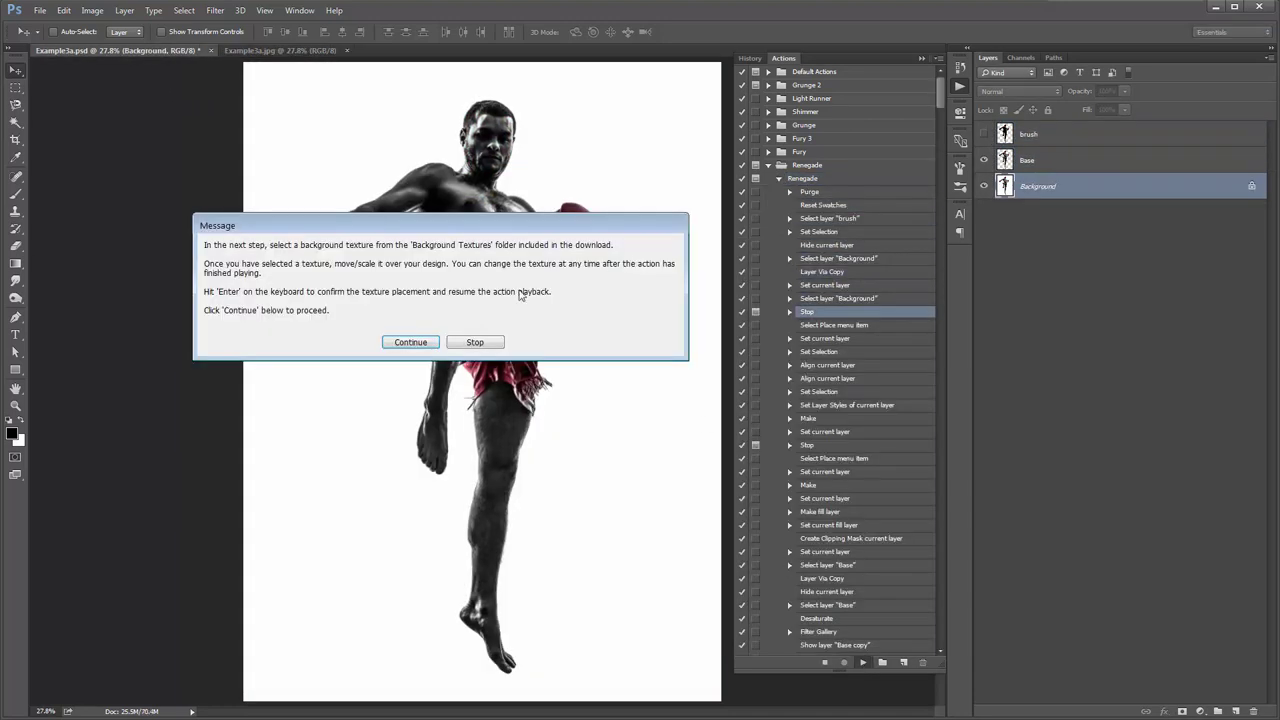
pyautogui.click(418, 342)
pyautogui.doubleClick(100, 150)
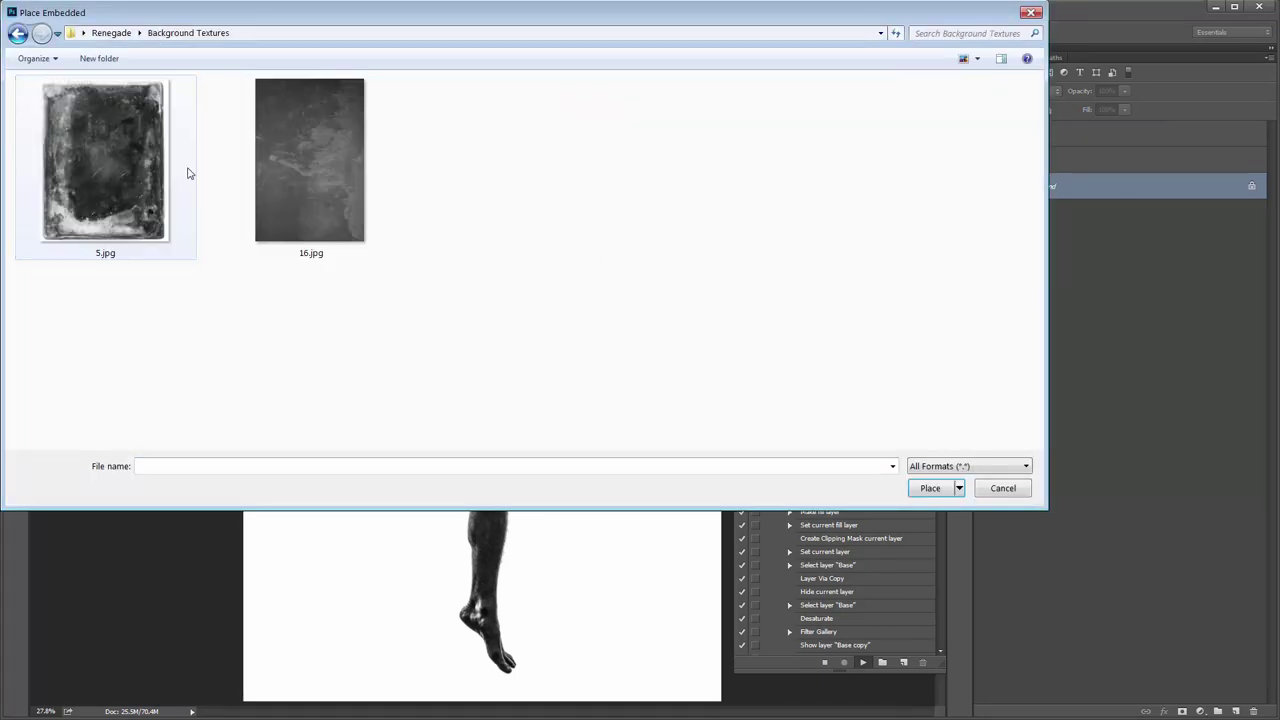
pyautogui.click(289, 173)
pyautogui.doubleClick(289, 173)
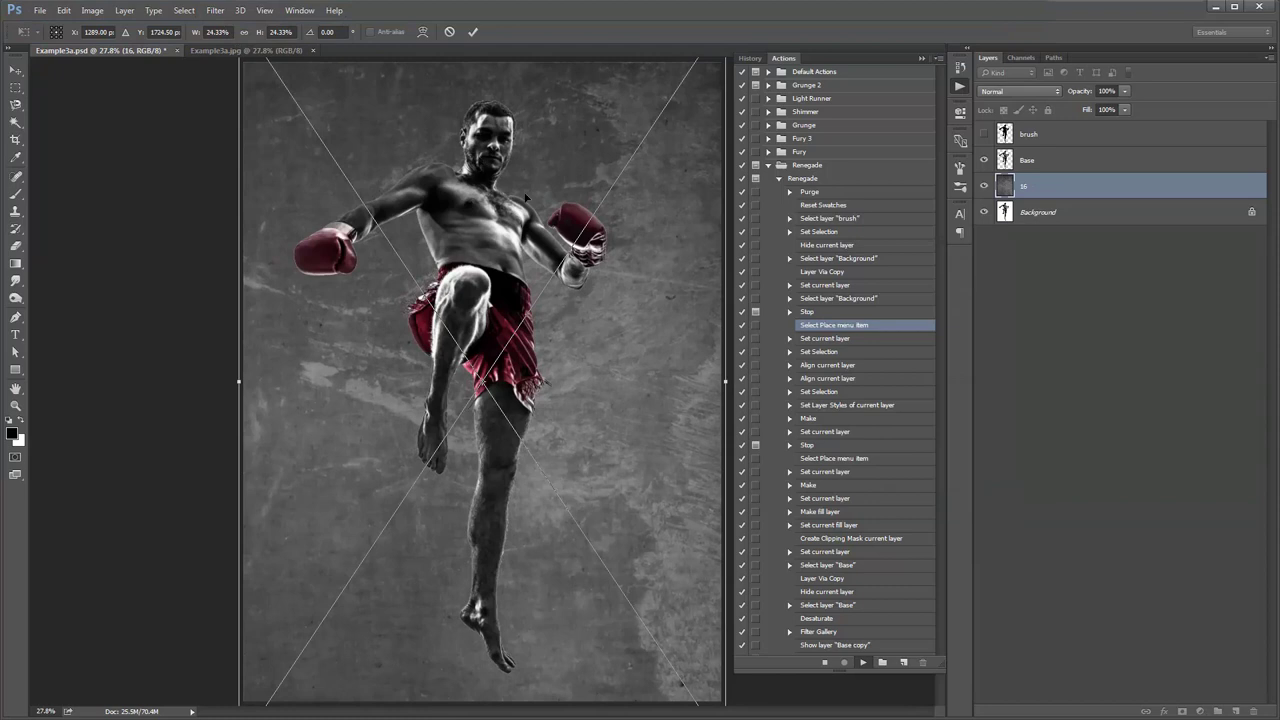
pyautogui.press('Return')
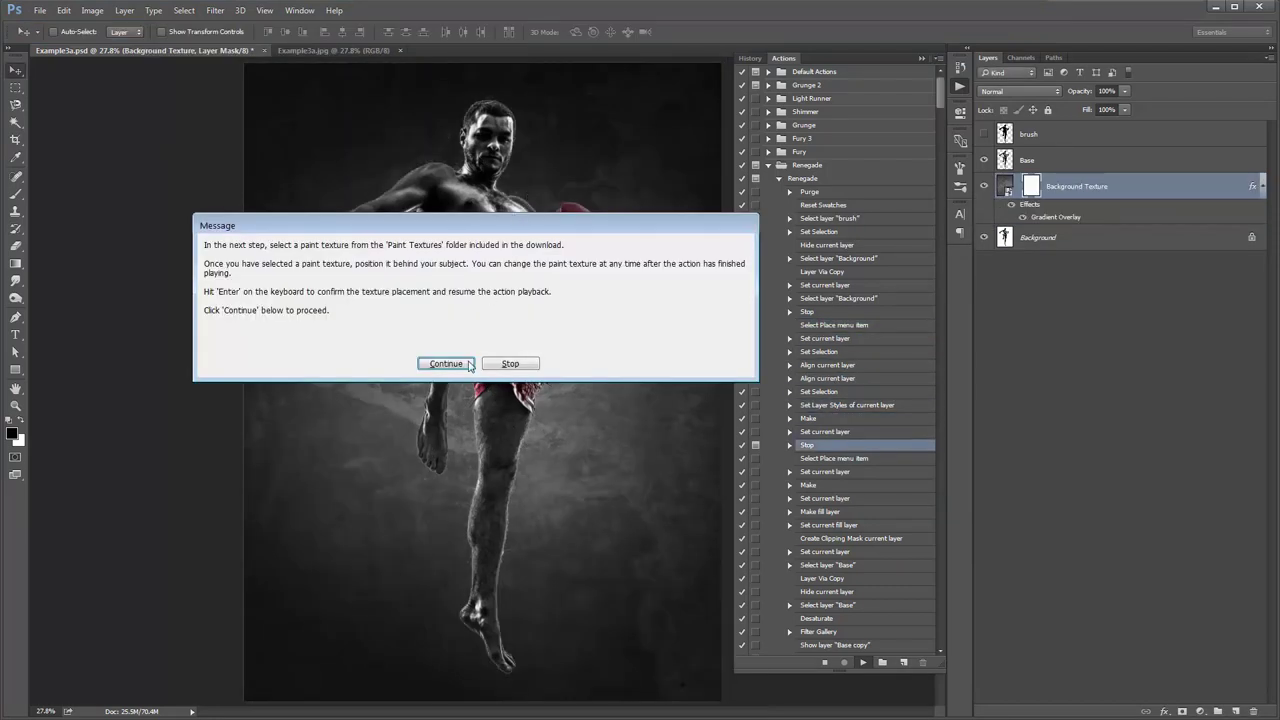
# Continue the action by placing 7.png from Paint Textures, scaled down slightly and positioned behind the fighter
pyautogui.click(469, 366)
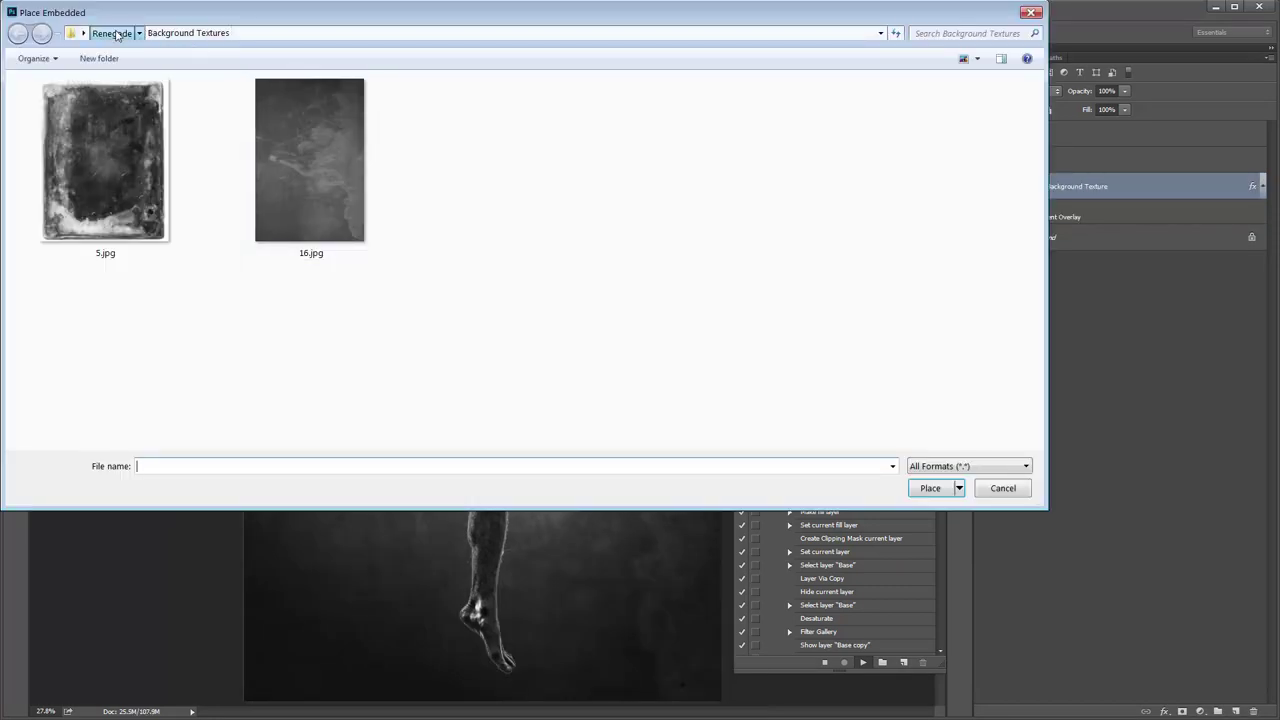
pyautogui.click(116, 35)
pyautogui.doubleClick(517, 180)
pyautogui.click(214, 155)
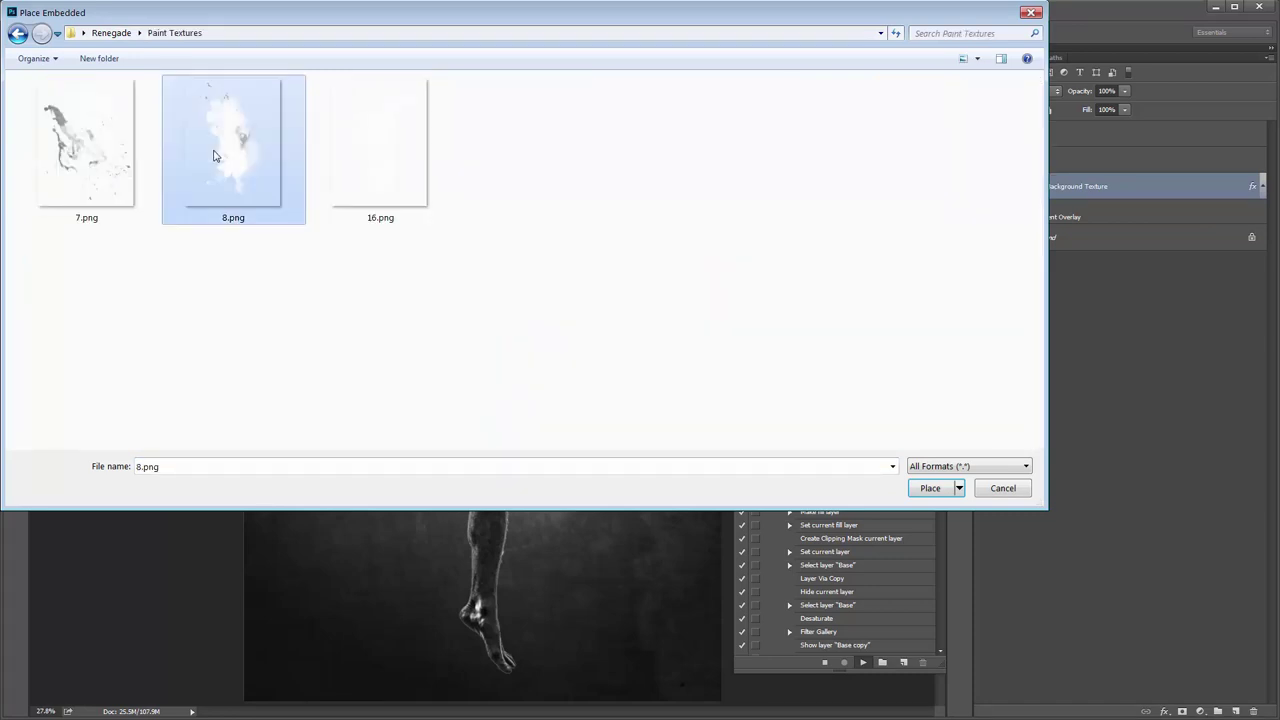
pyautogui.click(137, 151)
pyautogui.press('Return')
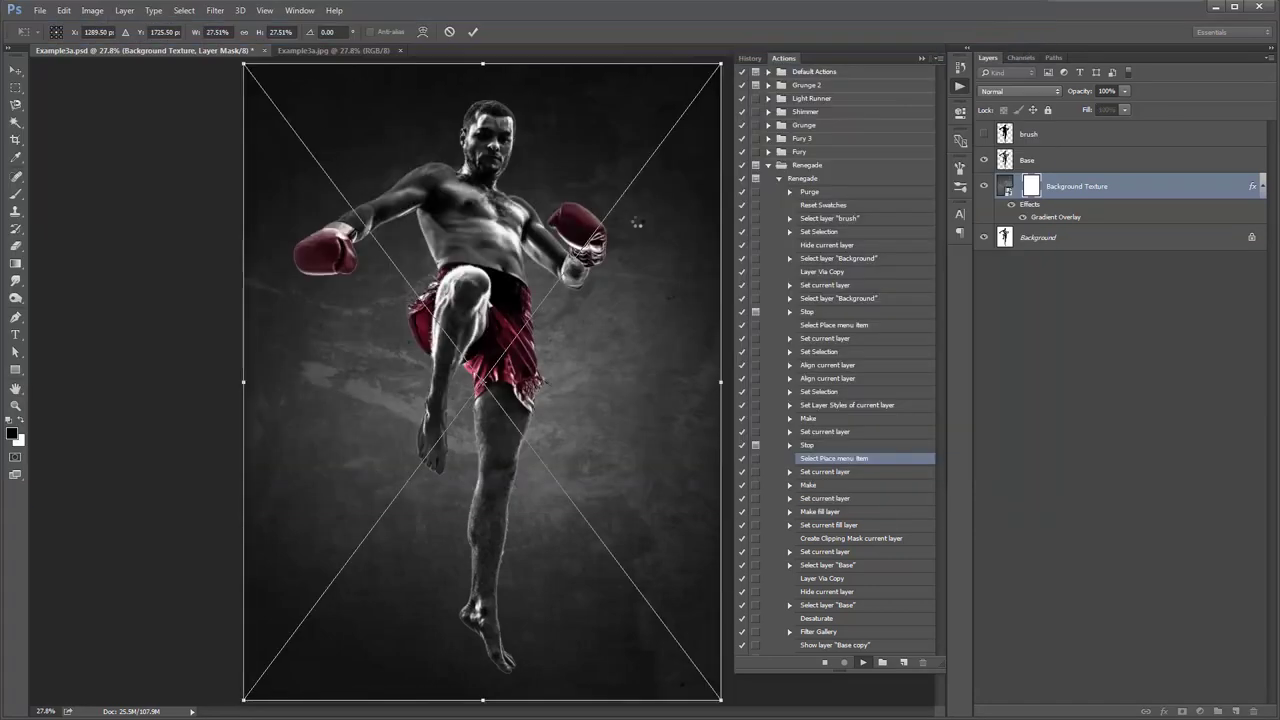
pyautogui.moveTo(243, 63); pyautogui.dragTo(266, 94)
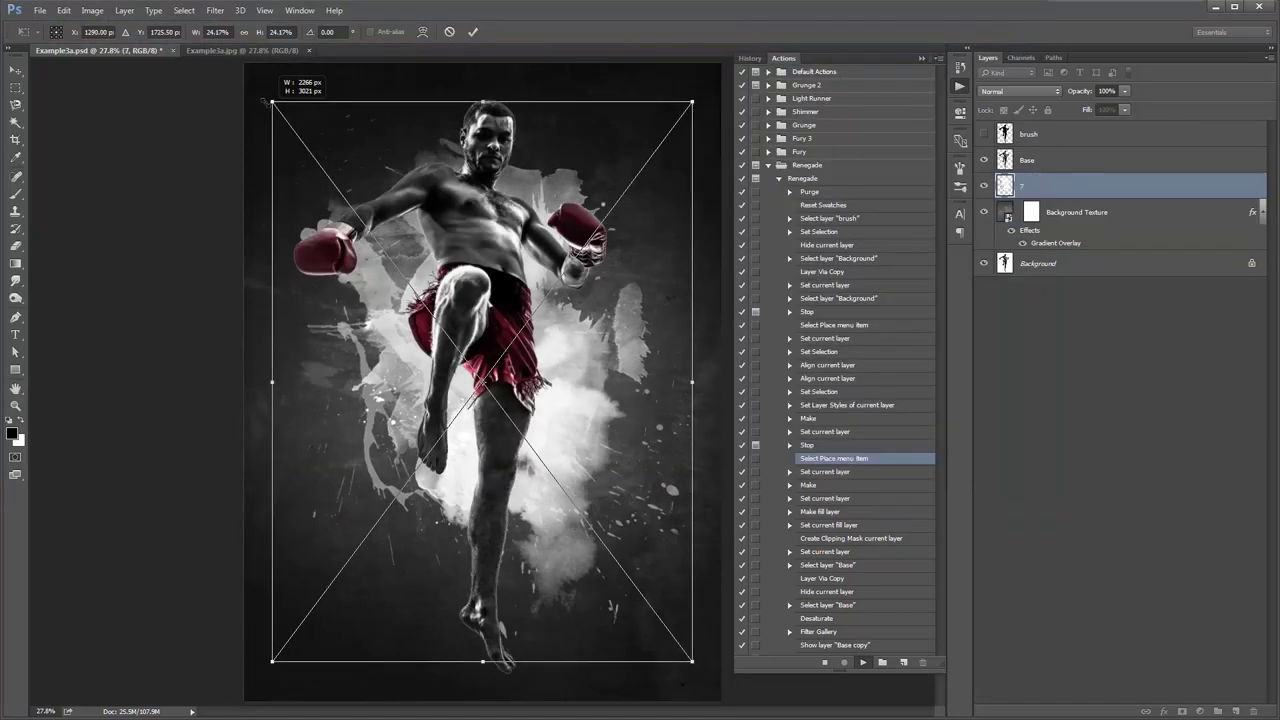
pyautogui.moveTo(521, 167); pyautogui.dragTo(535, 185)
pyautogui.press('Return')
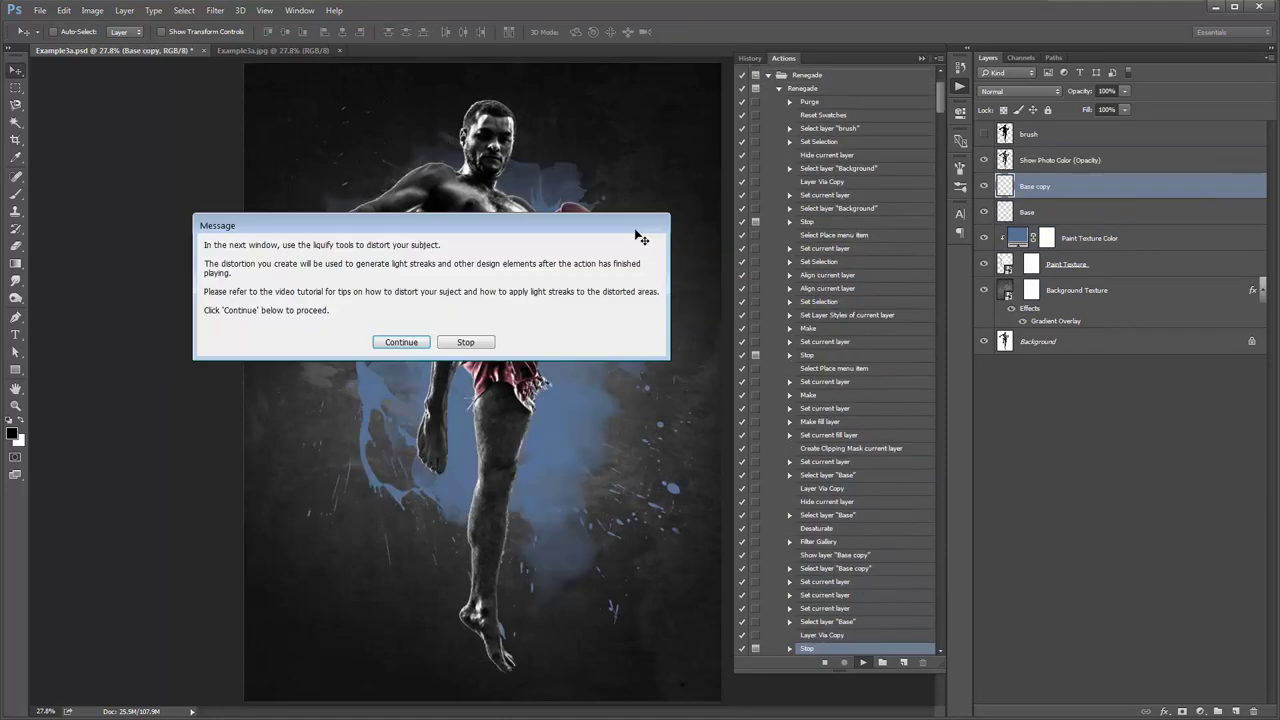
# Continue to Liquify, restore the undistorted subject, and warp the shoulder and outstretched arm with the 90 px brush
pyautogui.click(407, 340)
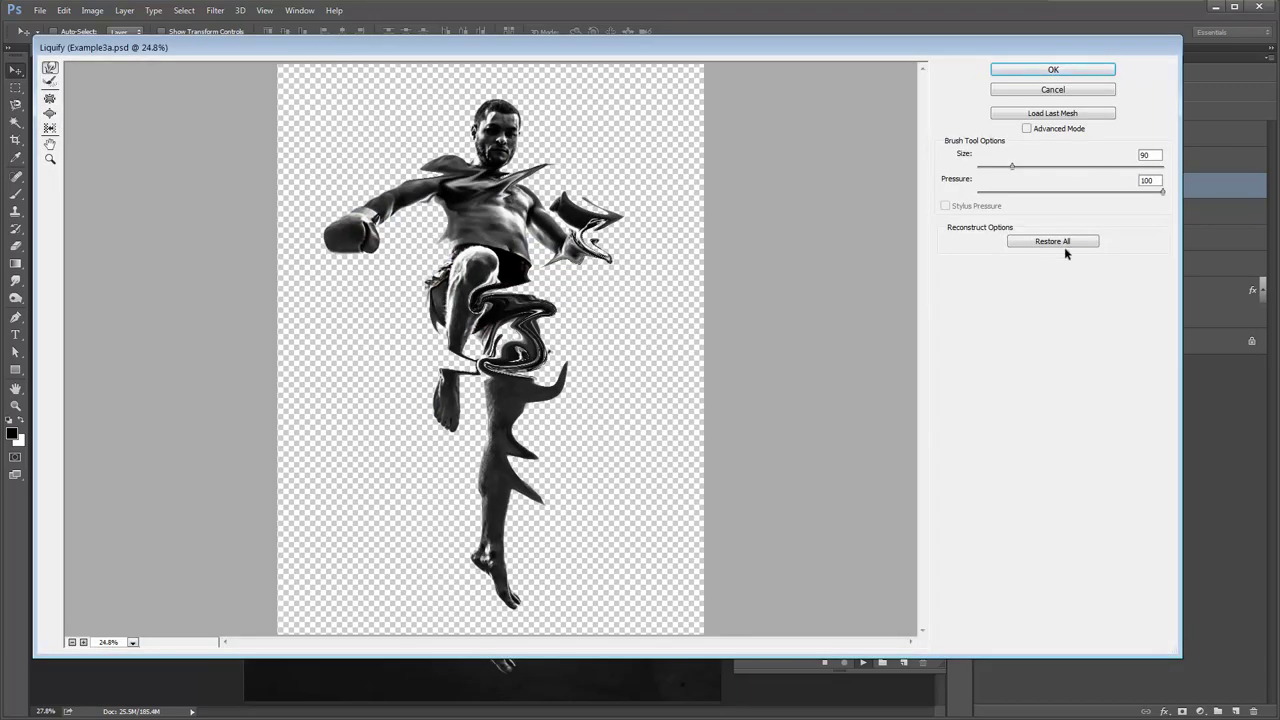
pyautogui.click(1055, 242)
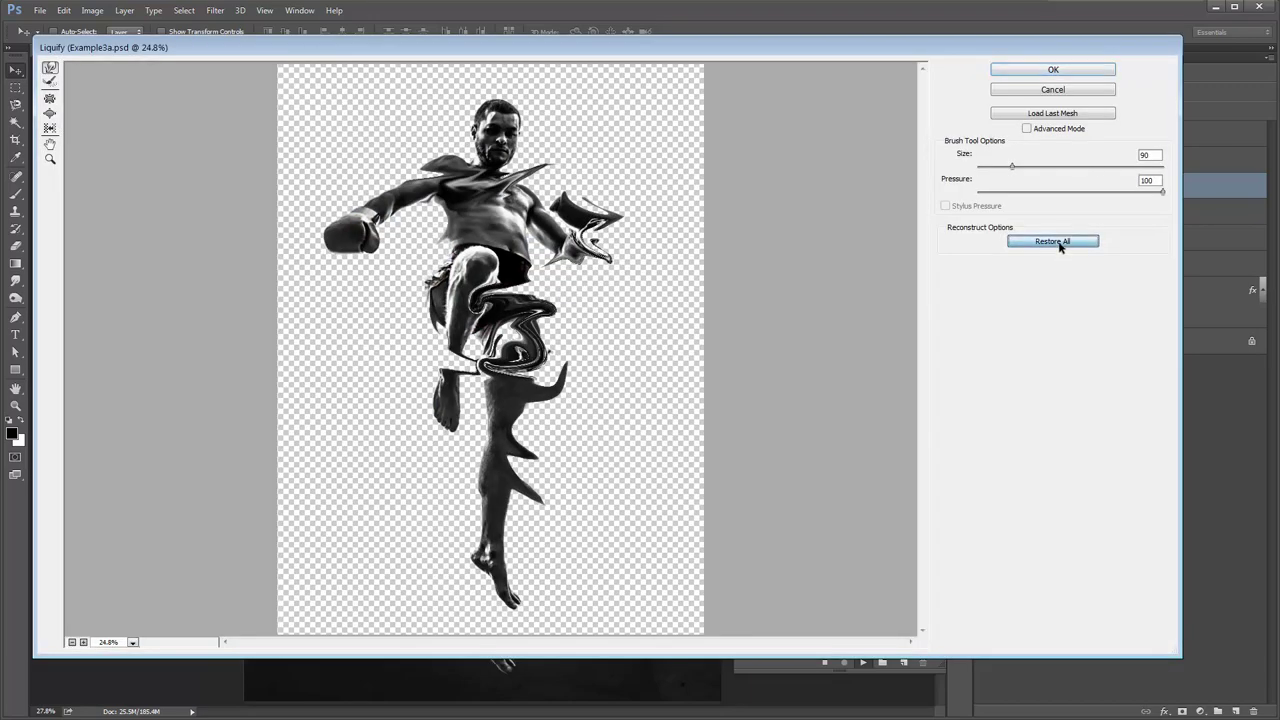
pyautogui.moveTo(447, 187)
pyautogui.mouseDown()
pyautogui.moveTo(370, 205)
pyautogui.moveTo(410, 195)
pyautogui.moveTo(440, 153)
pyautogui.moveTo(395, 208)
pyautogui.moveTo(360, 210)
pyautogui.mouseUp()
pyautogui.hotkey('ctrl', 'z')
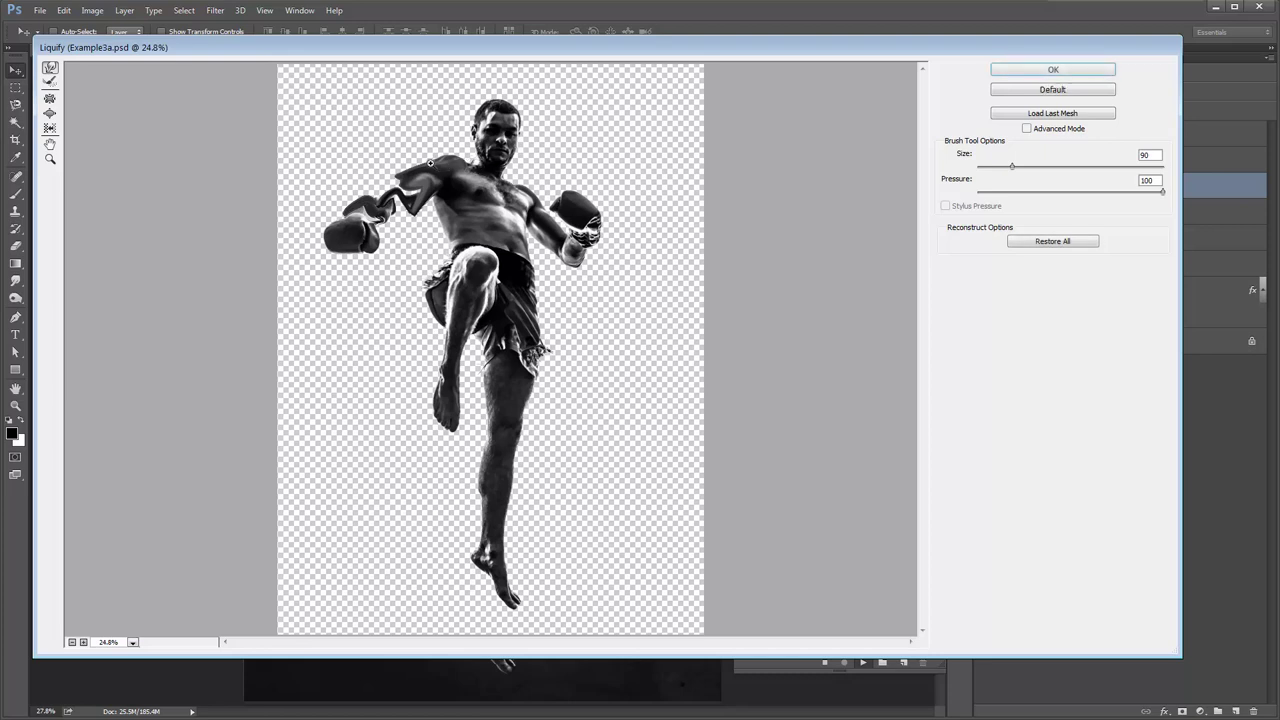
pyautogui.hotkey('ctrl', 'z')
pyautogui.moveTo(442, 176); pyautogui.dragTo(350, 218)
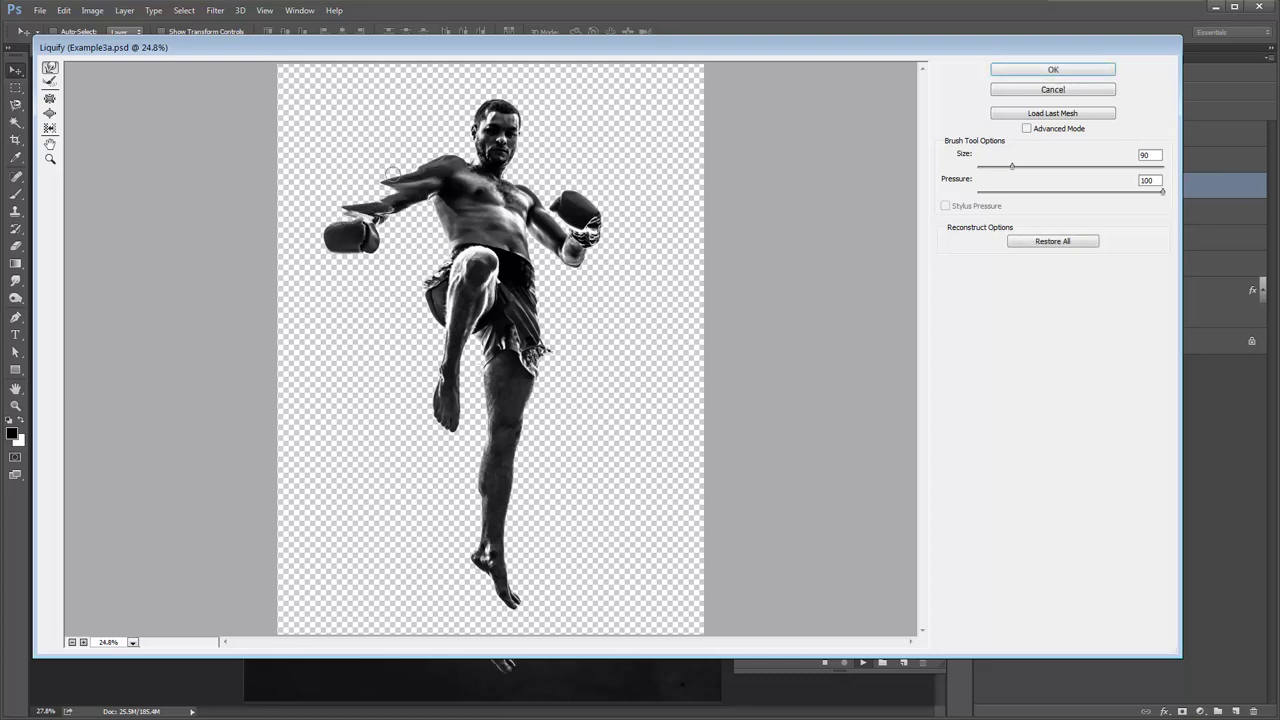
# Warp the torso, legs, shorts and other arm into waves, distort the head with brush size 50, and apply Liquify
pyautogui.moveTo(476, 166)
pyautogui.mouseDown()
pyautogui.moveTo(452, 244)
pyautogui.moveTo(434, 285)
pyautogui.moveTo(438, 322)
pyautogui.moveTo(450, 318)
pyautogui.moveTo(440, 390)
pyautogui.moveTo(459, 372)
pyautogui.moveTo(443, 438)
pyautogui.moveTo(463, 294)
pyautogui.moveTo(484, 438)
pyautogui.moveTo(516, 508)
pyautogui.moveTo(490, 562)
pyautogui.moveTo(505, 565)
pyautogui.moveTo(464, 529)
pyautogui.moveTo(548, 615)
pyautogui.mouseUp()
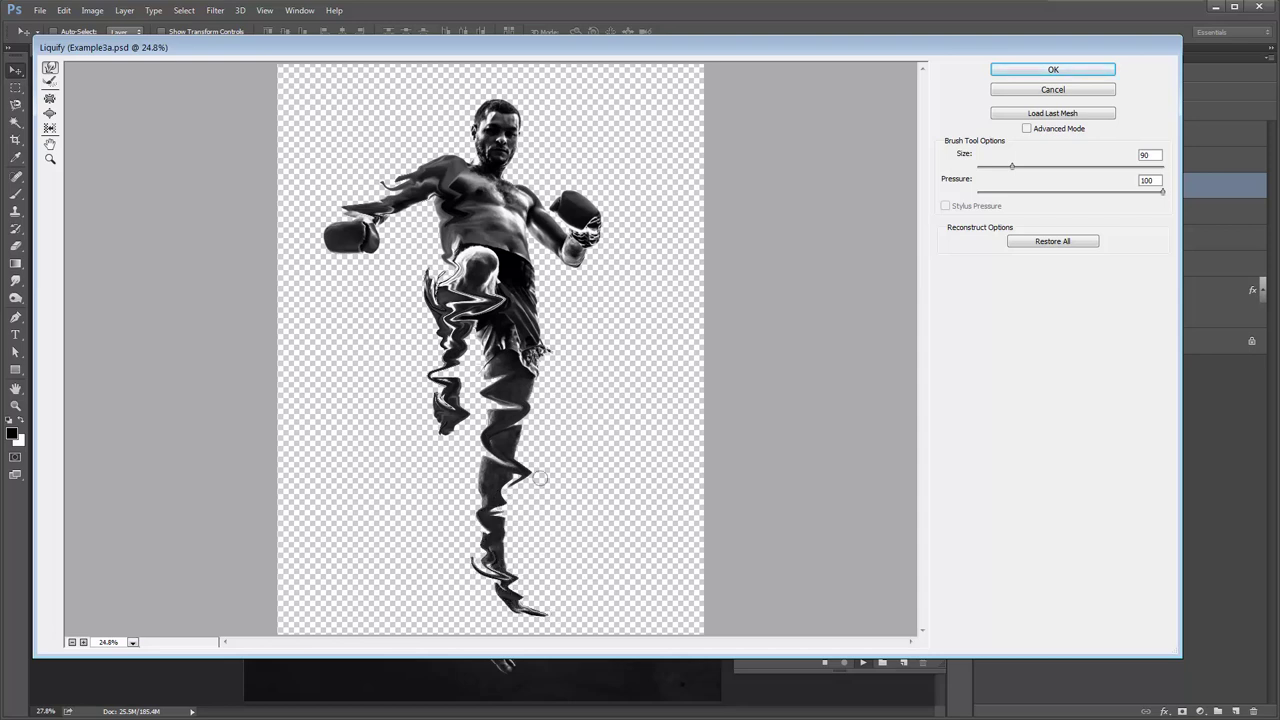
pyautogui.moveTo(518, 384)
pyautogui.mouseDown()
pyautogui.moveTo(484, 438)
pyautogui.moveTo(482, 498)
pyautogui.moveTo(466, 456)
pyautogui.moveTo(509, 537)
pyautogui.mouseUp()
pyautogui.moveTo(548, 318)
pyautogui.mouseDown()
pyautogui.moveTo(538, 328)
pyautogui.moveTo(512, 238)
pyautogui.moveTo(520, 228)
pyautogui.moveTo(558, 252)
pyautogui.moveTo(596, 232)
pyautogui.mouseUp()
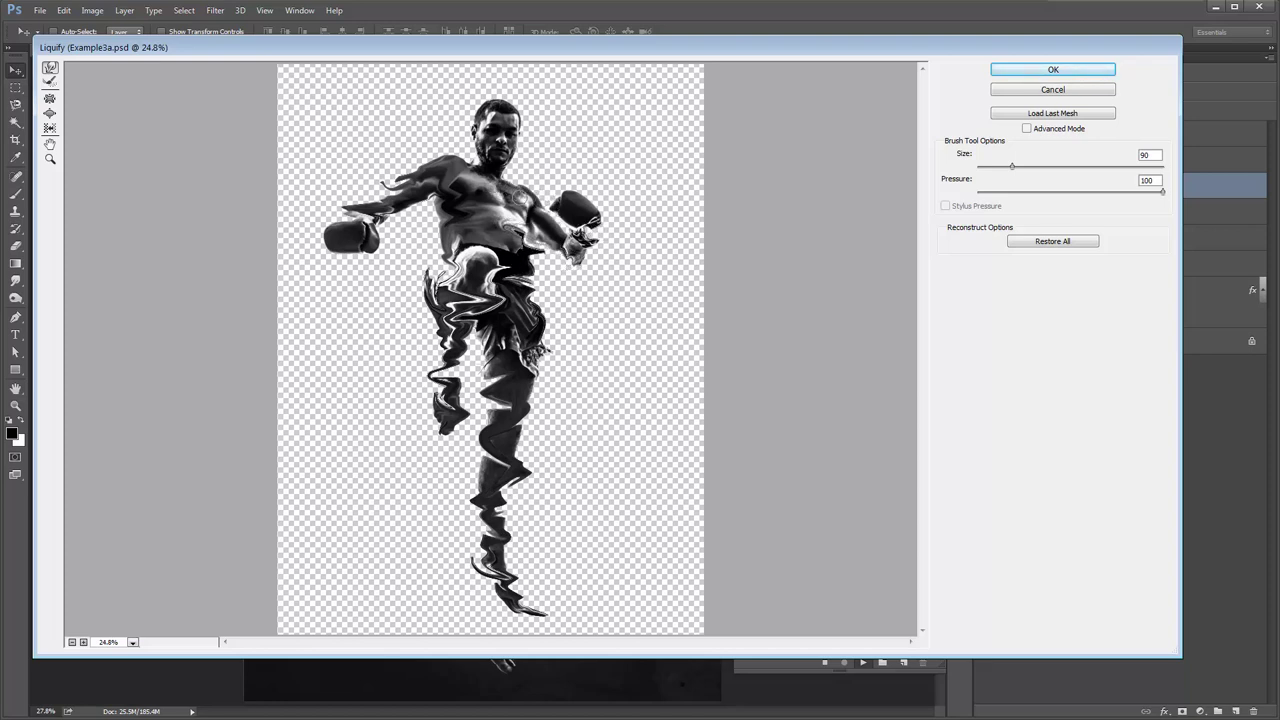
pyautogui.moveTo(550, 208)
pyautogui.mouseDown()
pyautogui.moveTo(515, 185)
pyautogui.moveTo(546, 228)
pyautogui.moveTo(548, 216)
pyautogui.mouseUp()
pyautogui.press('[')
pyautogui.press('[')
pyautogui.press('[')
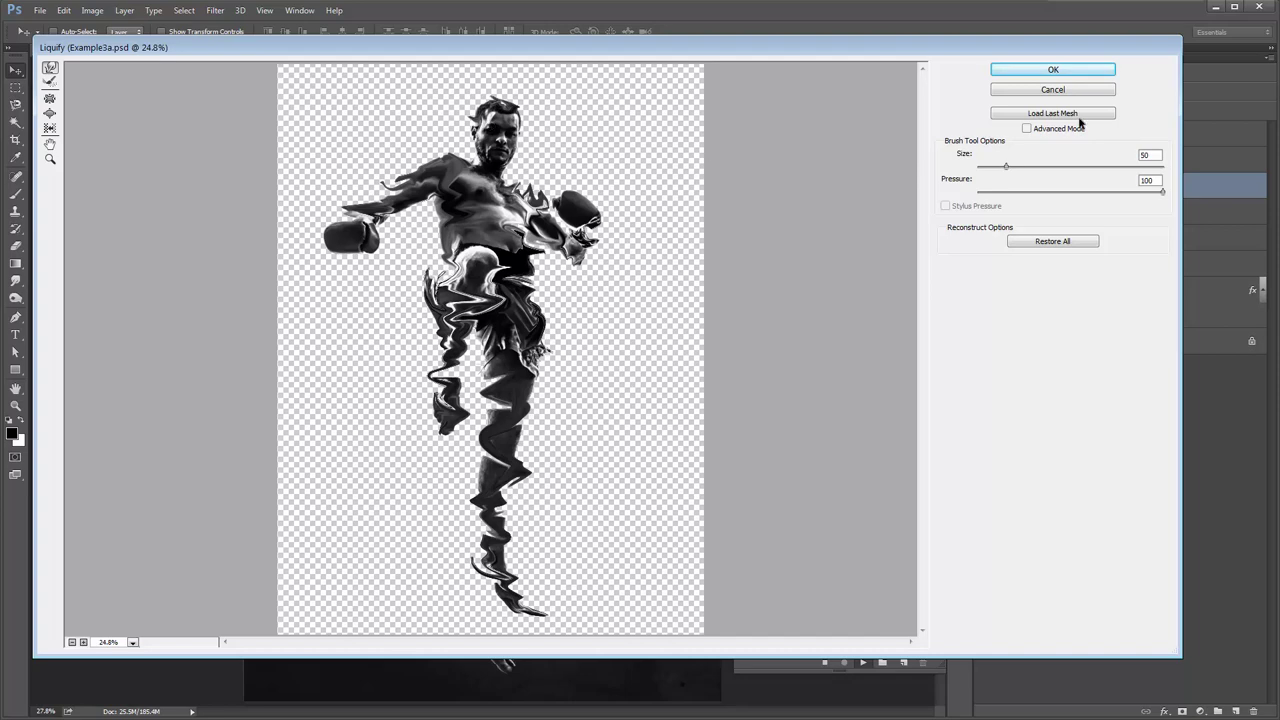
pyautogui.click(1058, 70)
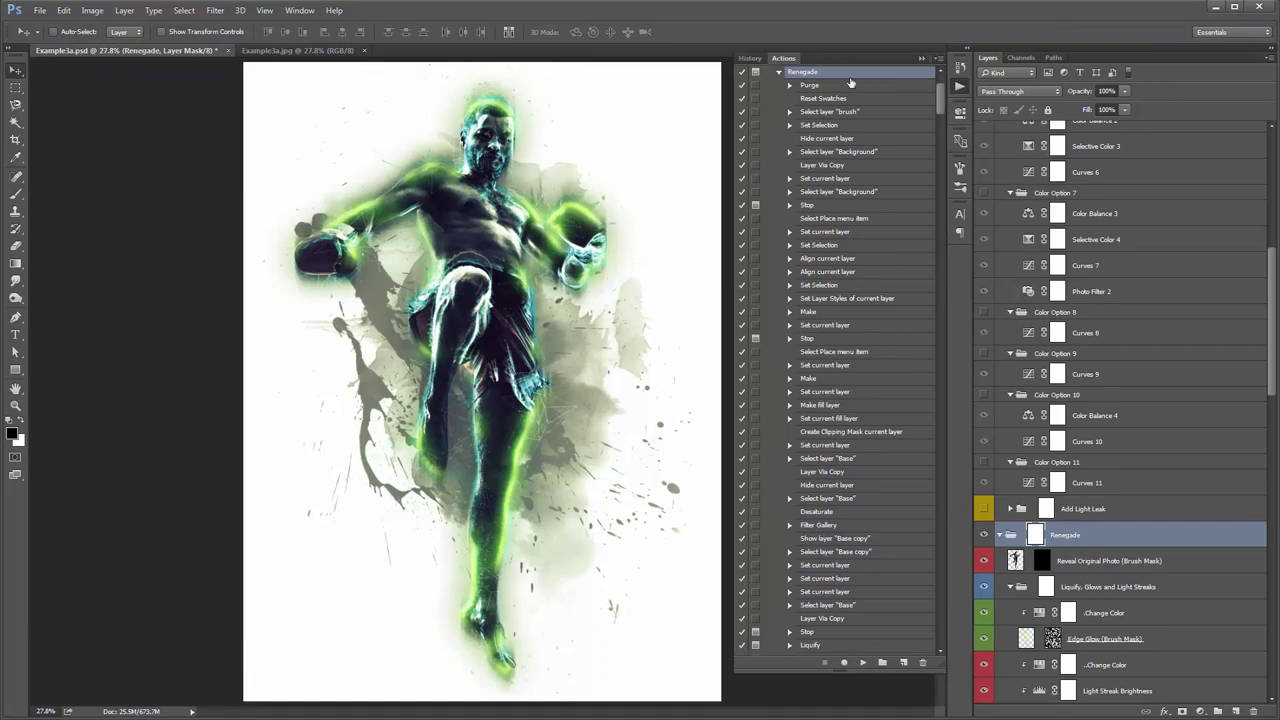
# Collapse the actions list and all layer groups, and expand only the Renegade group's top level
pyautogui.click(917, 60)
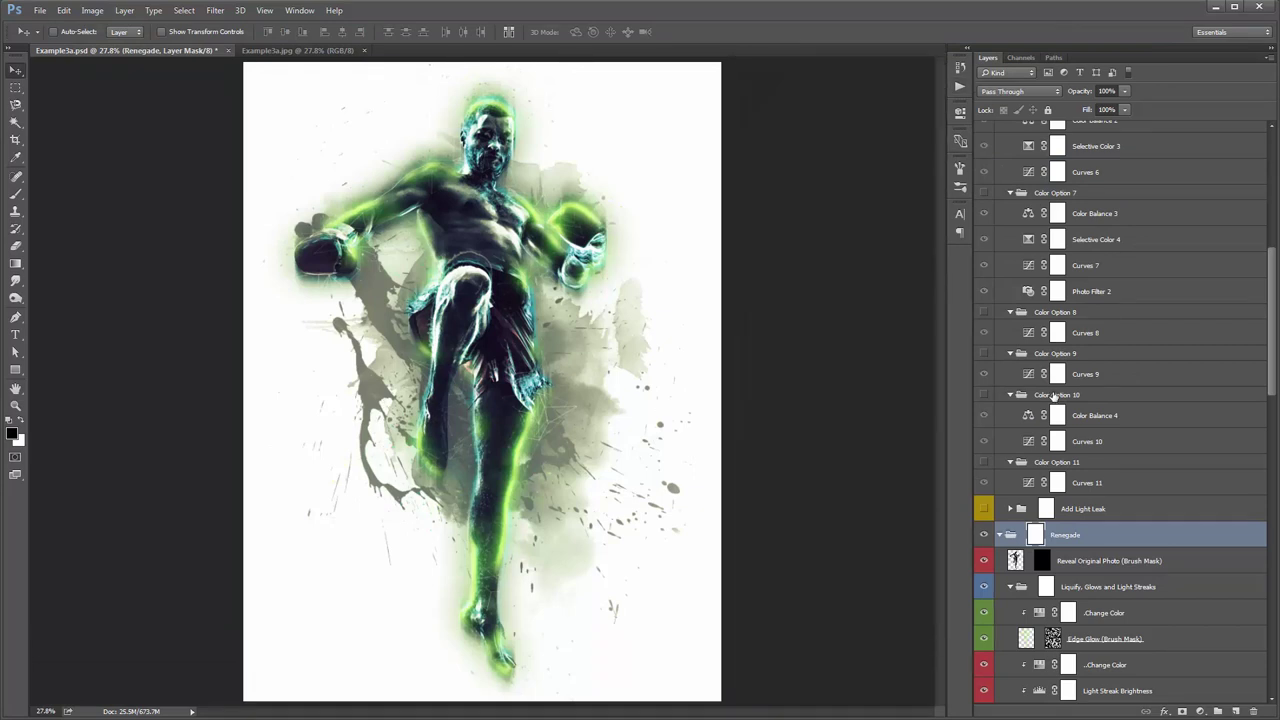
pyautogui.scroll(-5, 1053, 395)
pyautogui.scroll(-1, 1053, 396)
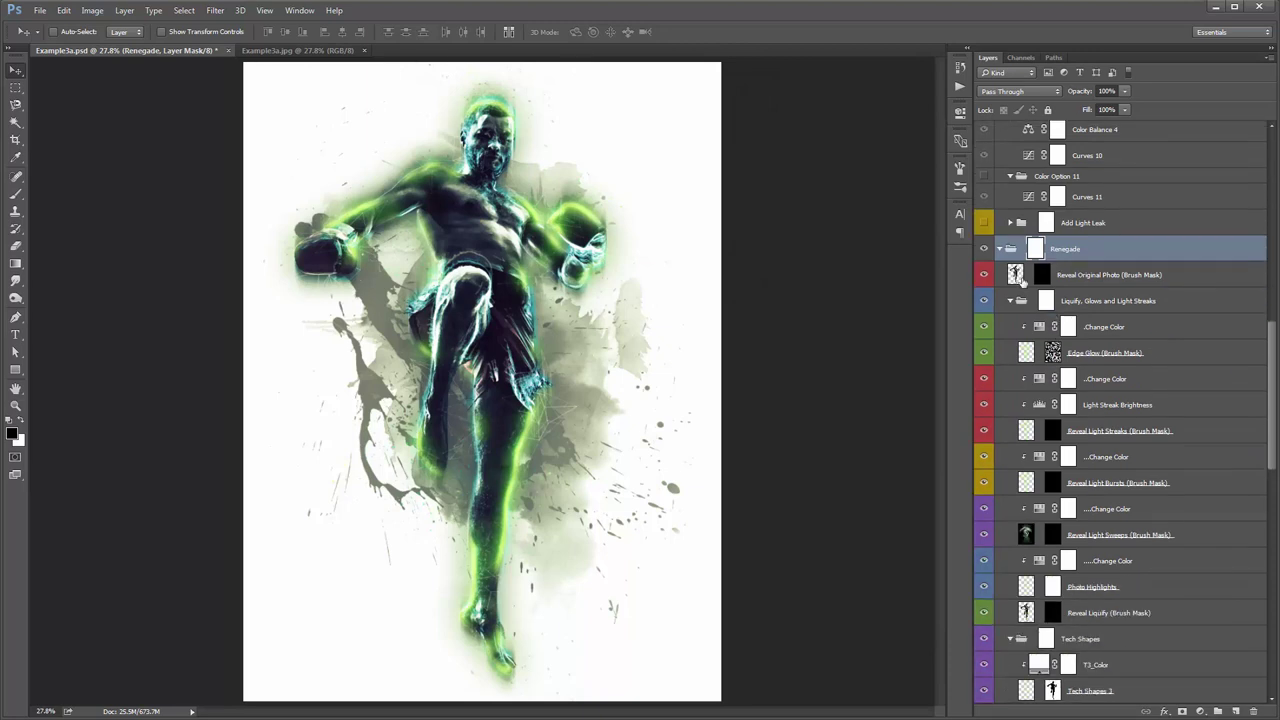
pyautogui.keyDown('ctrl'); pyautogui.click(999, 249); pyautogui.keyUp('ctrl')
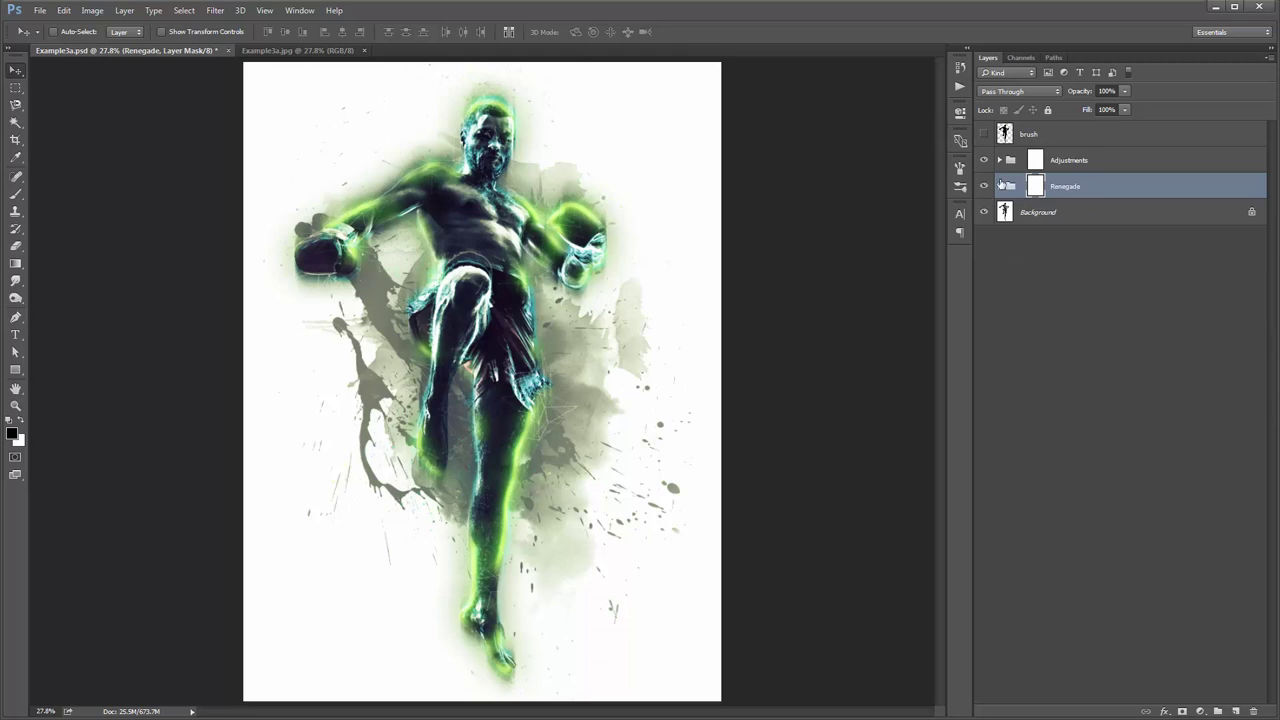
pyautogui.click(1000, 187)
# Paint white over the fighter's face on the Reveal Original Photo (Brush Mask) layer's mask to bring back the original facial detail
pyautogui.click(1042, 213)
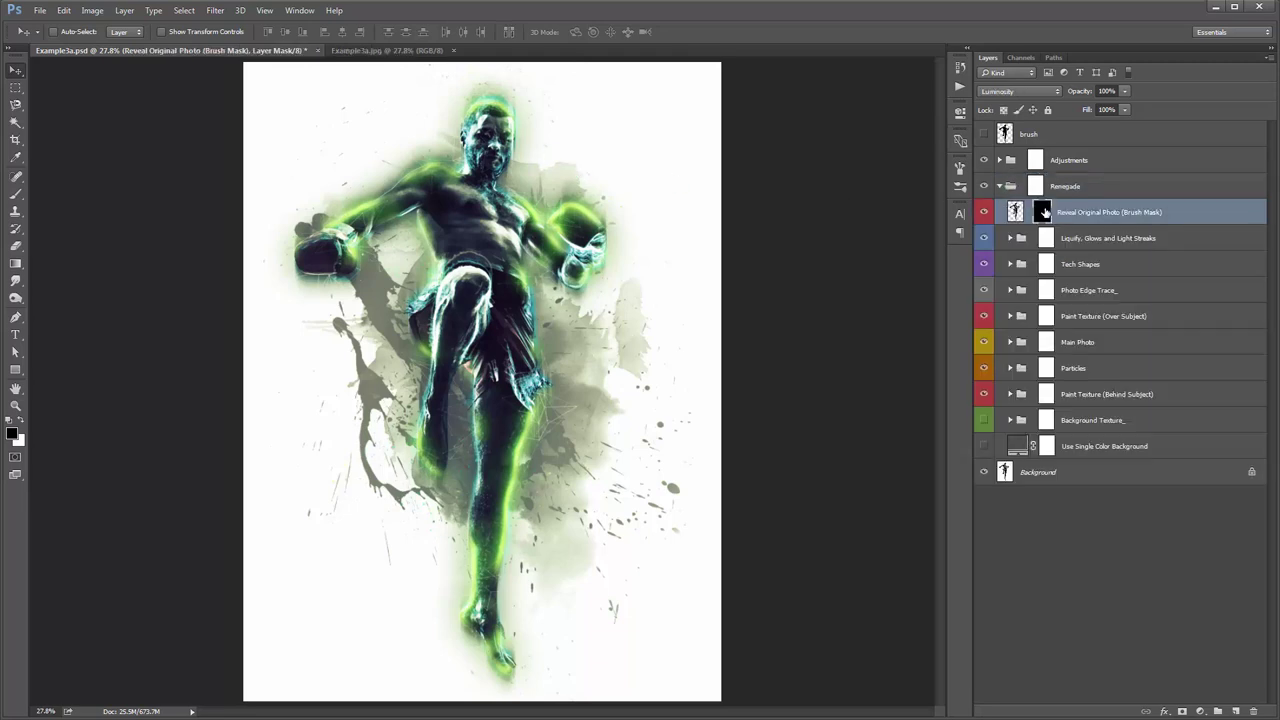
pyautogui.keyDown('shift'); pyautogui.click(1044, 212); pyautogui.keyUp('shift')
pyautogui.keyDown('shift'); pyautogui.click(1044, 212); pyautogui.keyUp('shift')
pyautogui.press('b')
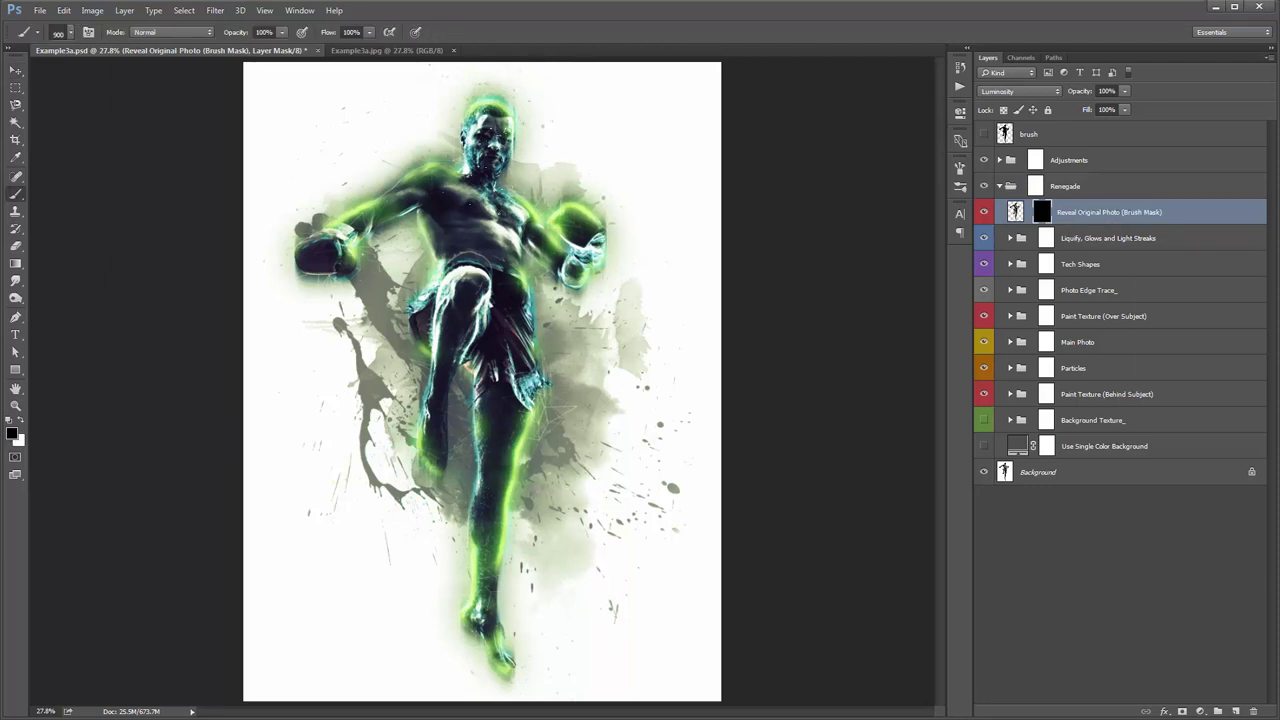
pyautogui.rightClick(486, 172)
pyautogui.doubleClick(520, 305)
pyautogui.press('x')
pyautogui.moveTo(476, 165)
pyautogui.mouseDown()
pyautogui.moveTo(495, 140)
pyautogui.moveTo(486, 148)
pyautogui.mouseUp()
pyautogui.press('z')
pyautogui.click(486, 148)
pyautogui.press('v')
pyautogui.moveTo(663, 206); pyautogui.dragTo(657, 191)
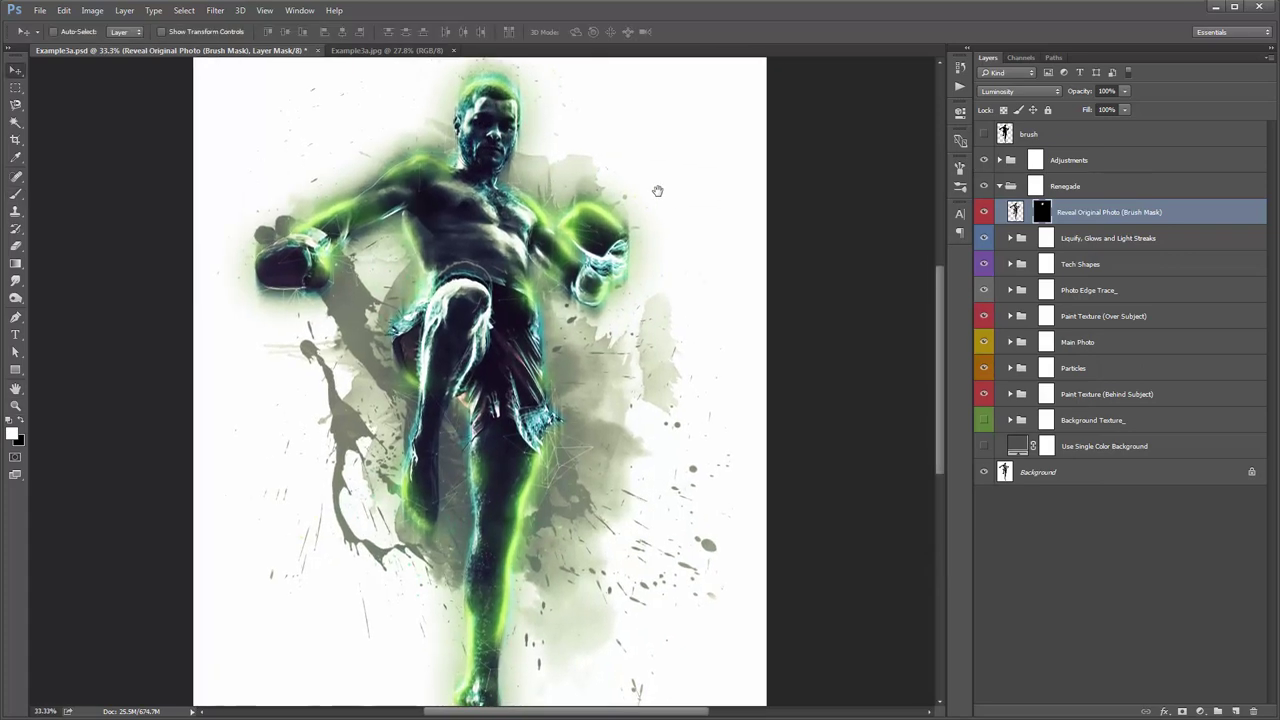
# Check Example3a.jpg for reference, then shift the Edge Glow's Change Color hue to red in Example3a.psd's Liquify, Glows and Light Streaks group
pyautogui.click(357, 51)
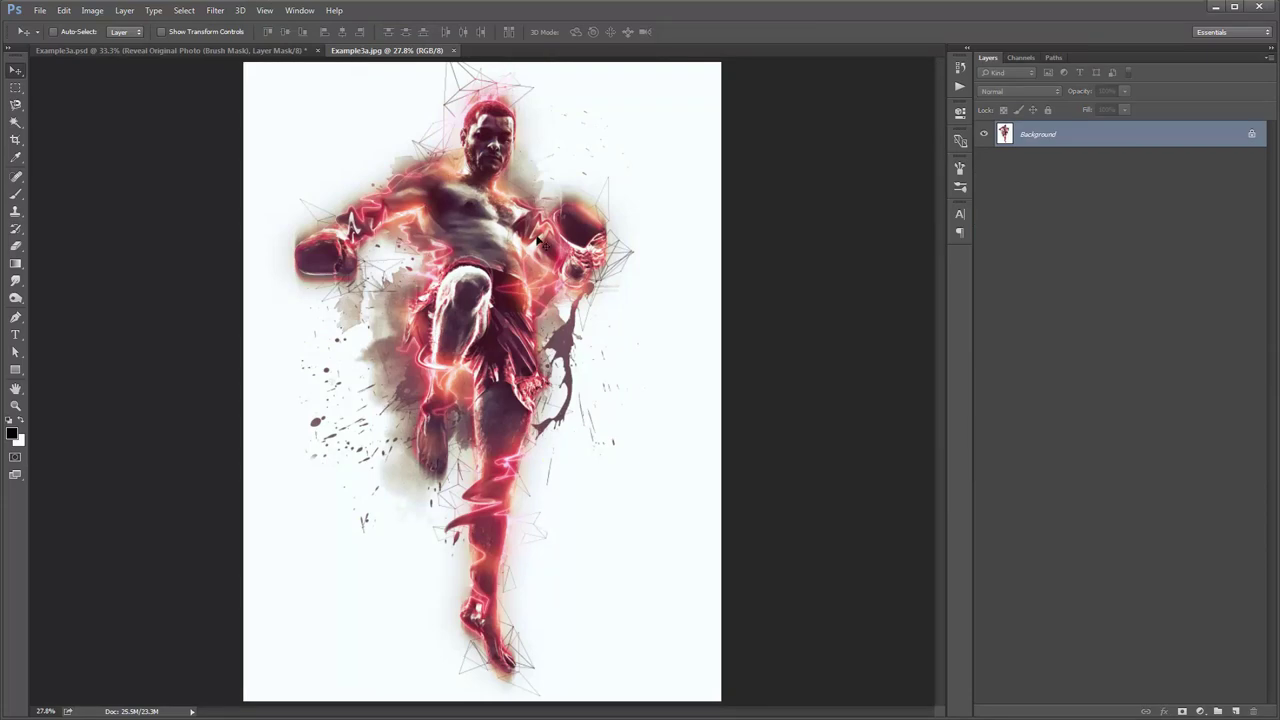
pyautogui.click(172, 51)
pyautogui.click(1043, 238)
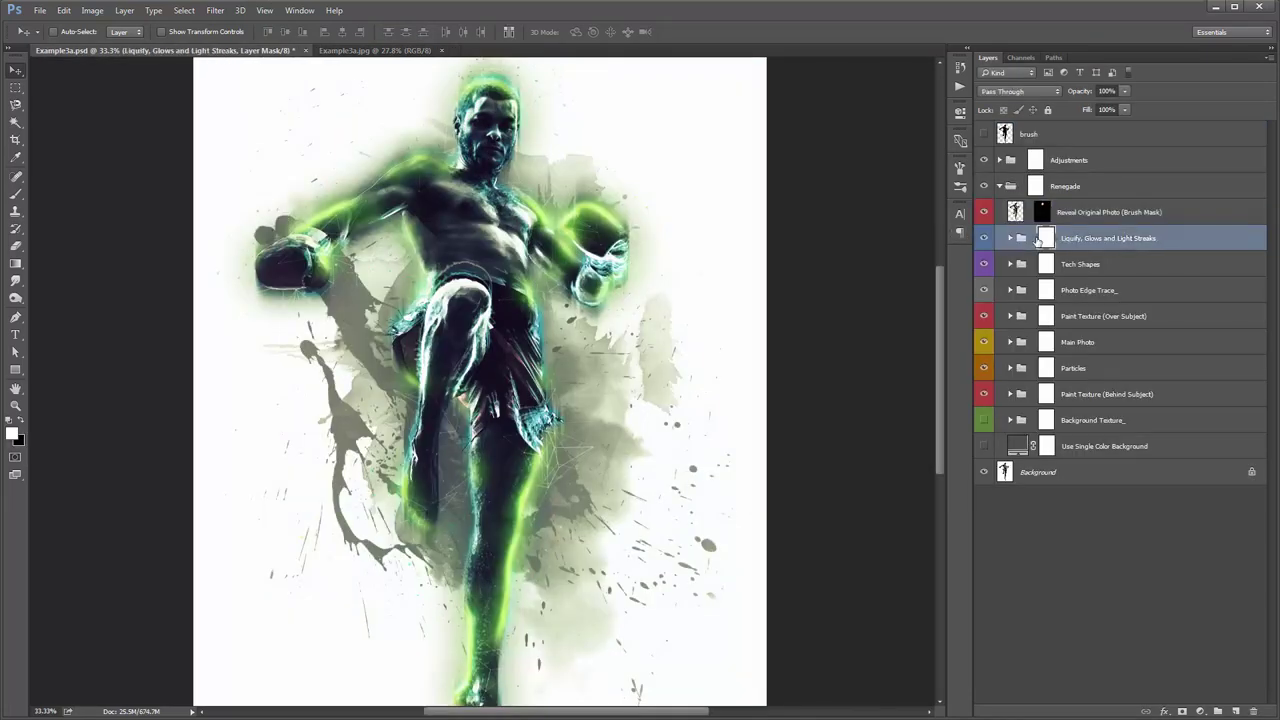
pyautogui.click(1010, 238)
pyautogui.click(1150, 292)
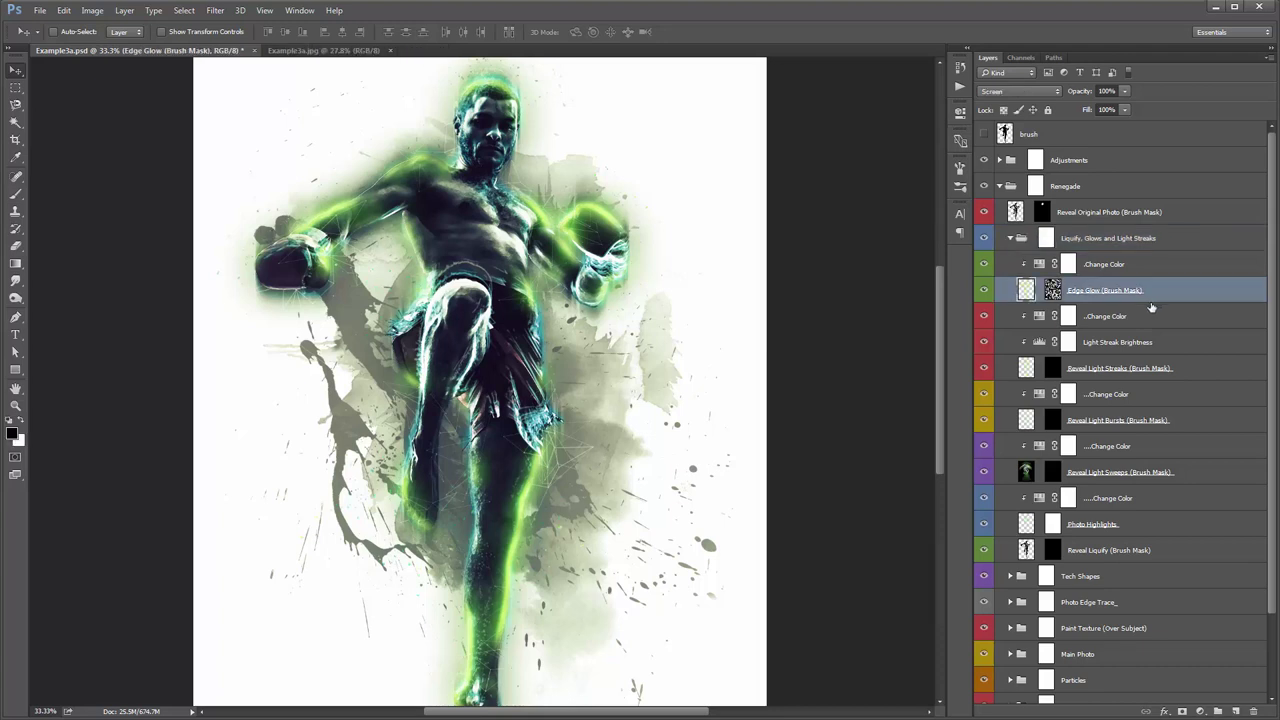
pyautogui.doubleClick(1039, 264)
pyautogui.moveTo(846, 193); pyautogui.dragTo(802, 194)
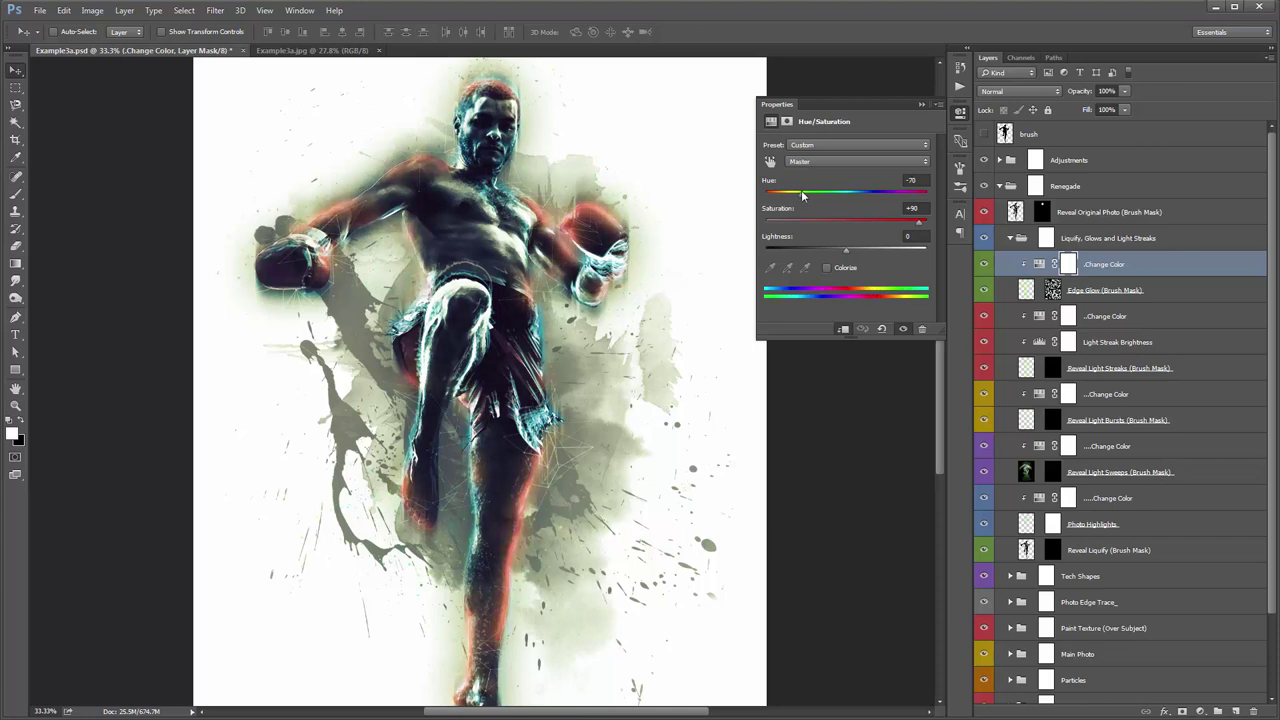
pyautogui.click(921, 104)
# Group the Edge Glow layer with its Change Color adjustment and duplicate the group
pyautogui.keyDown('shift'); pyautogui.click(1127, 291); pyautogui.keyUp('shift')
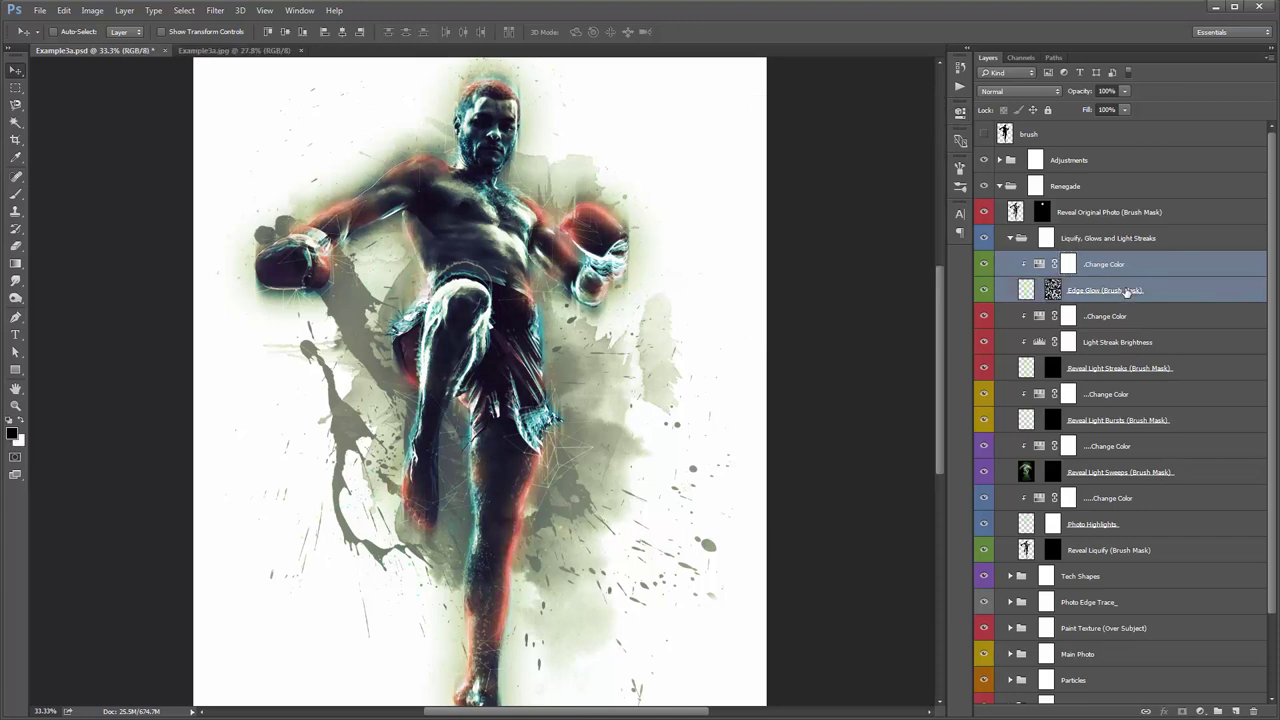
pyautogui.hotkey('ctrl', 'g')
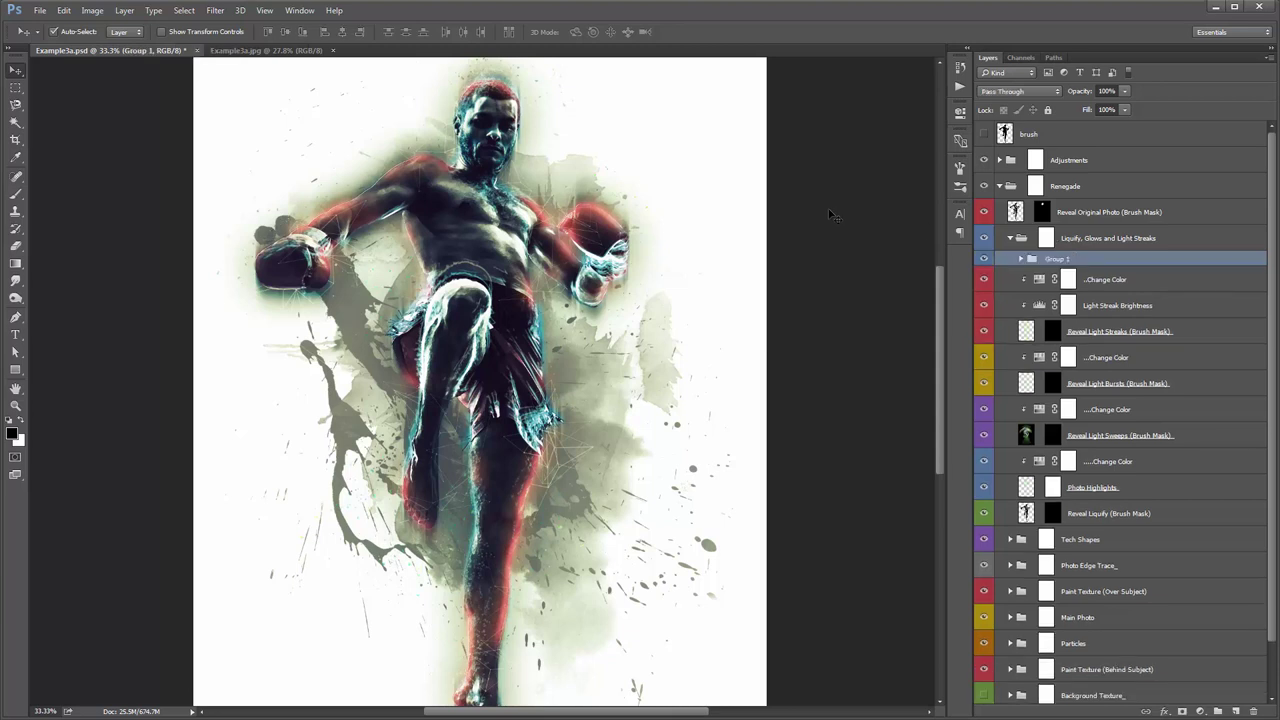
pyautogui.hotkey('ctrl', 'j')
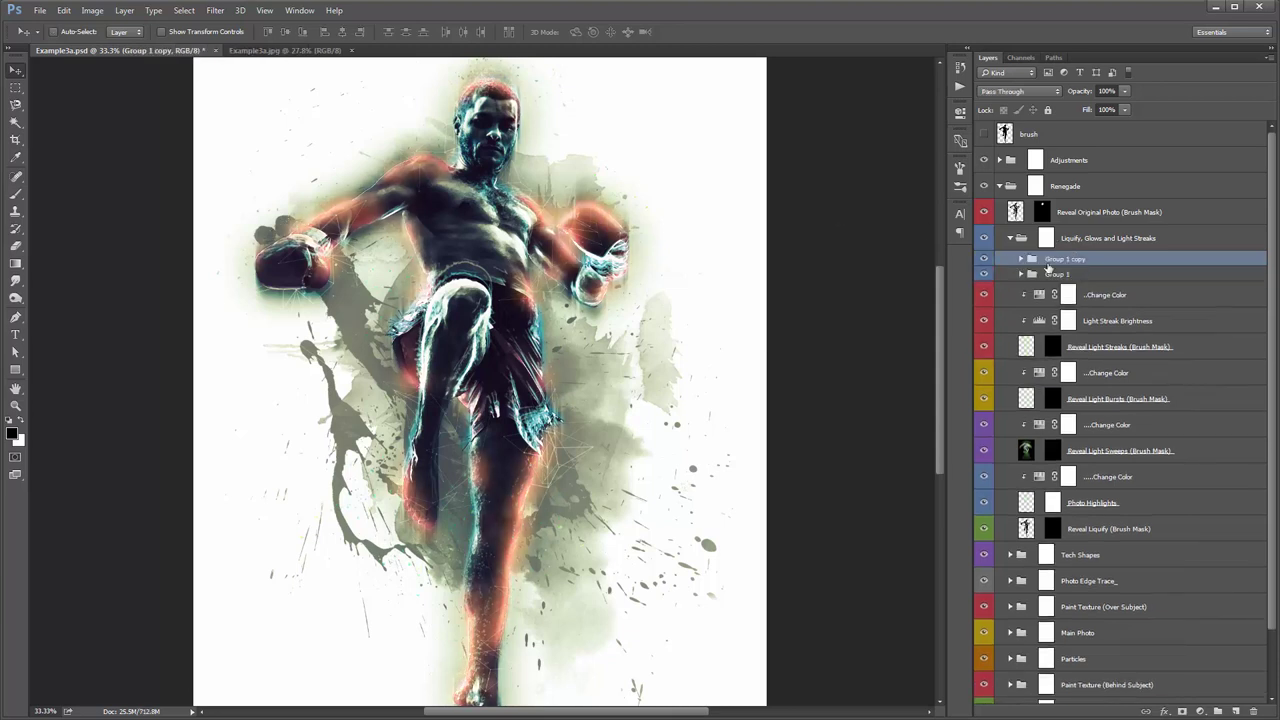
# Set the hue of the Change Color adjustment inside the duplicated edge glow group to -50
pyautogui.click(1020, 259)
pyautogui.doubleClick(1047, 279)
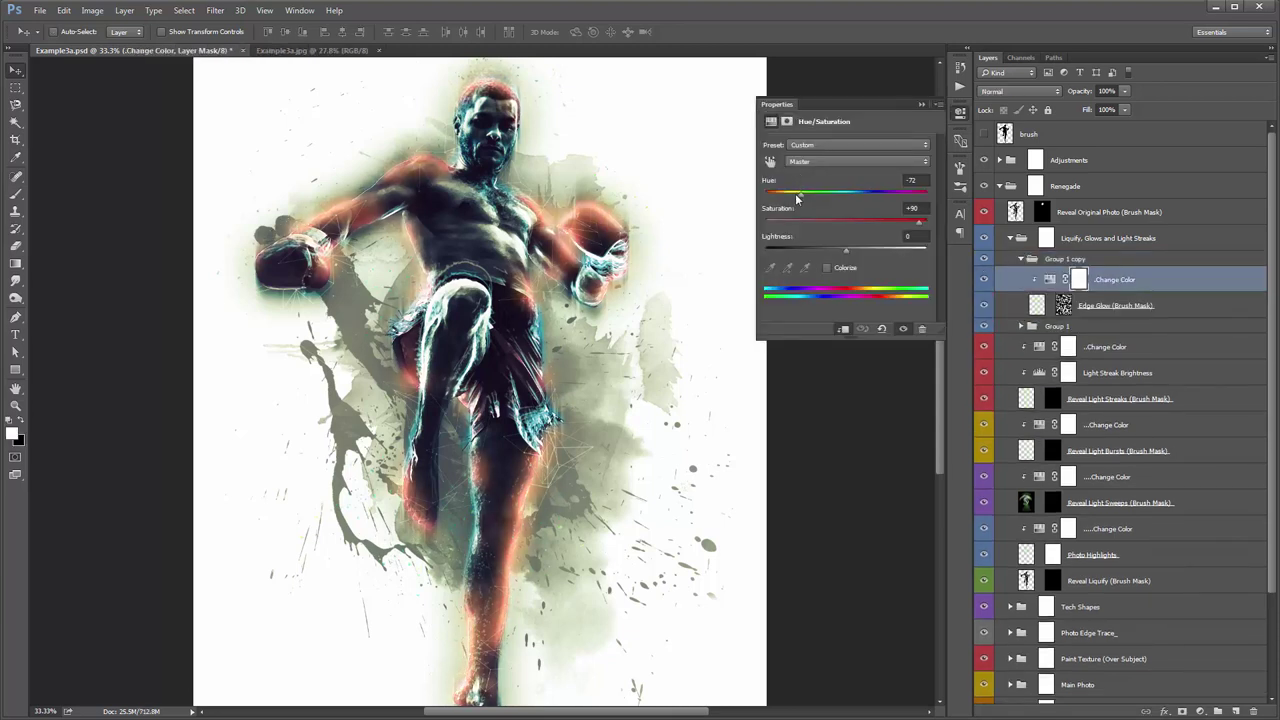
pyautogui.moveTo(799, 197); pyautogui.dragTo(810, 198)
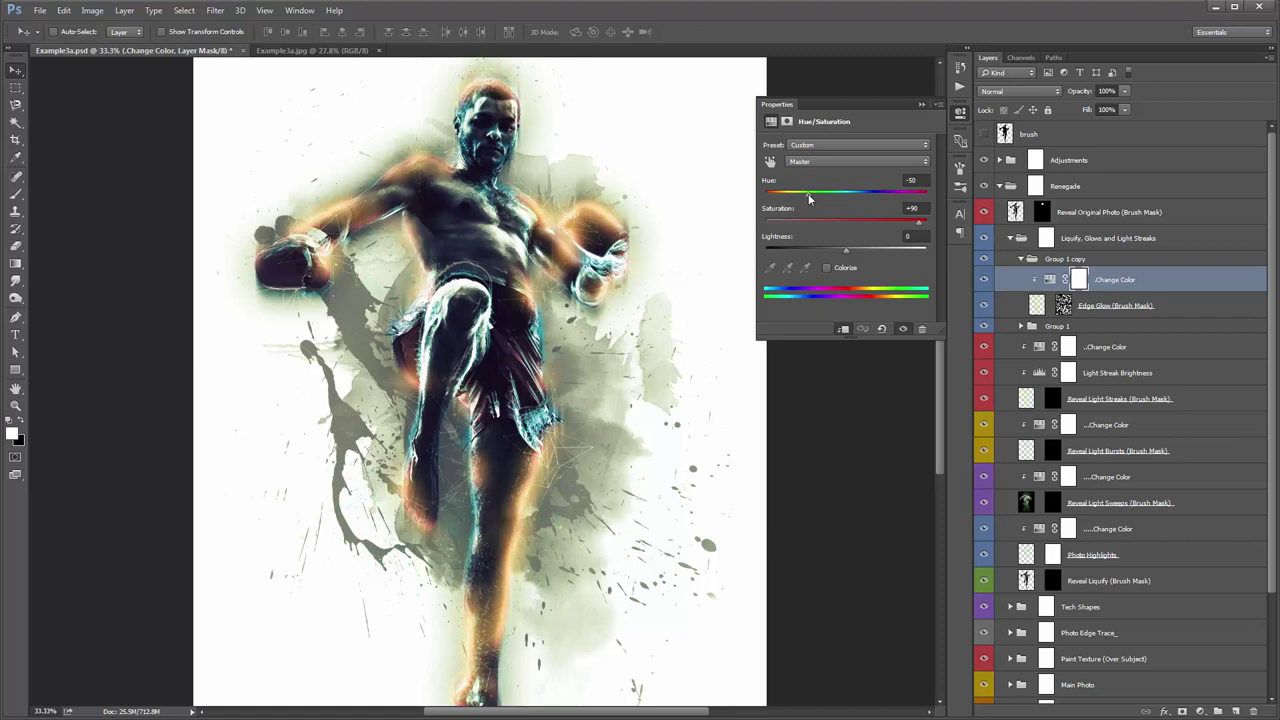
pyautogui.click(920, 101)
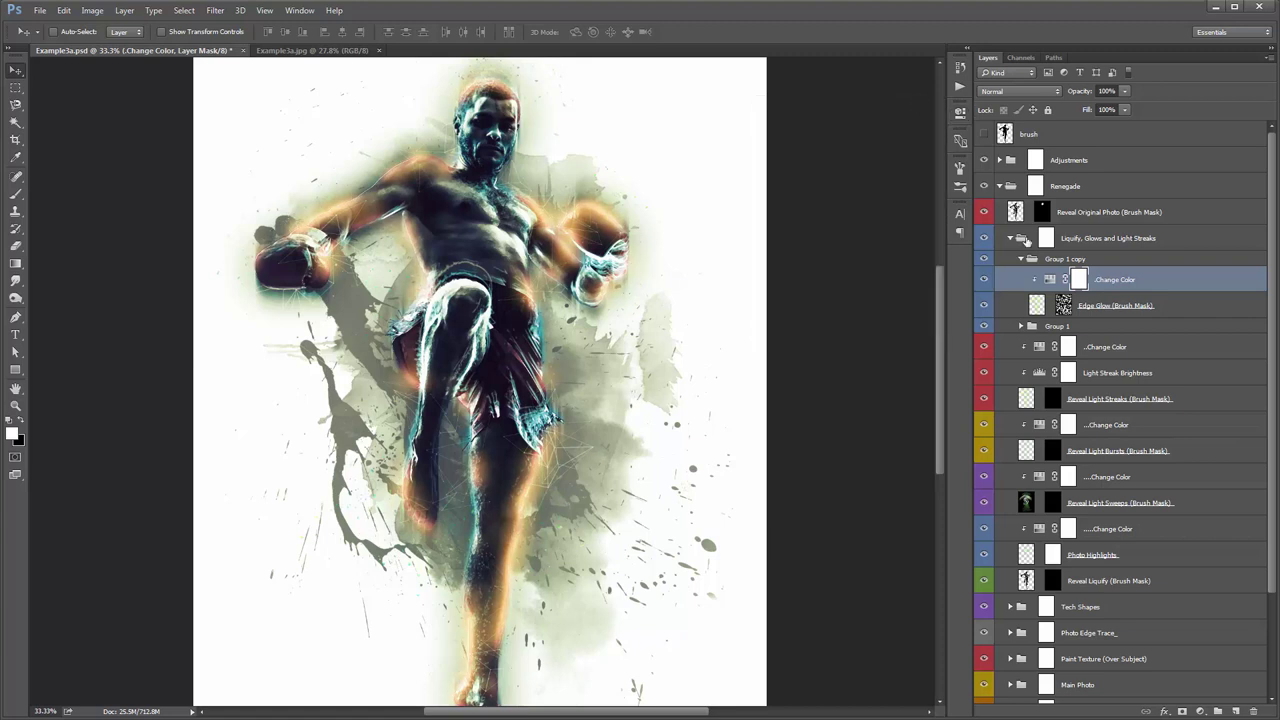
# Add a black mask to Group 1 copy and paint white over parts of the glove, shoulder, arm, shorts and legs to reveal its glow
pyautogui.click(1077, 260)
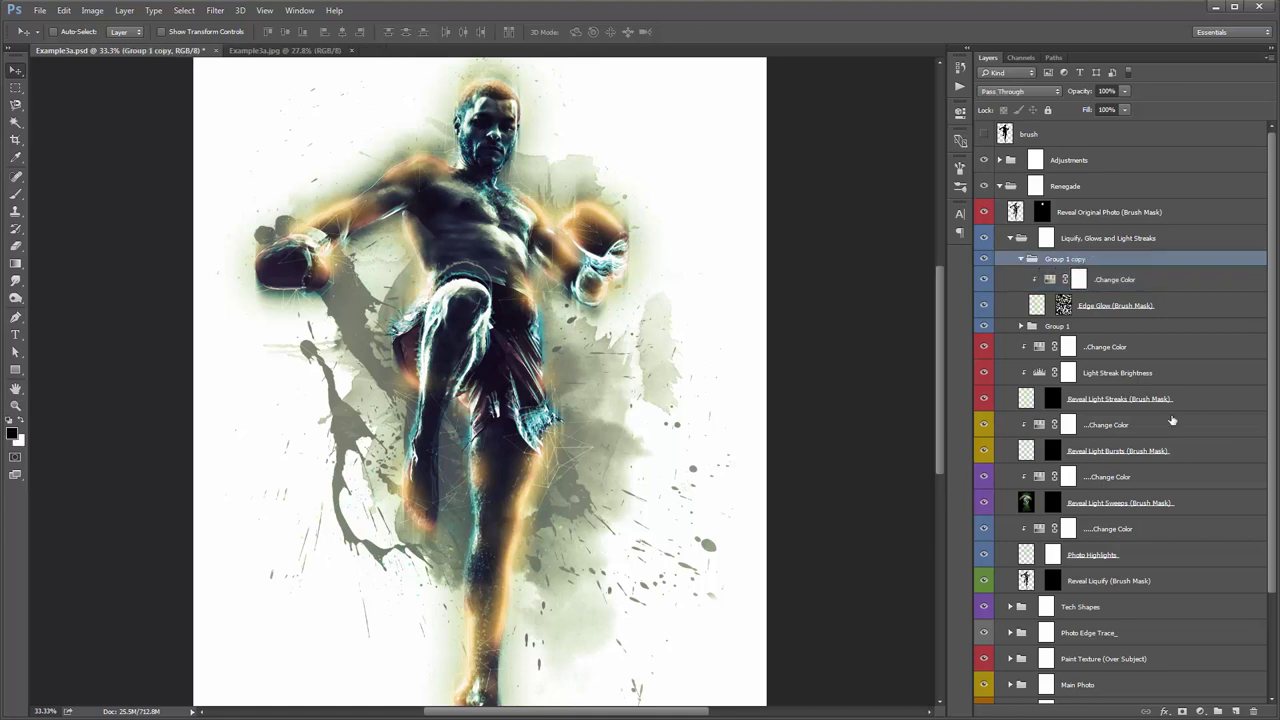
pyautogui.keyDown('alt'); pyautogui.click(1183, 711); pyautogui.keyUp('alt')
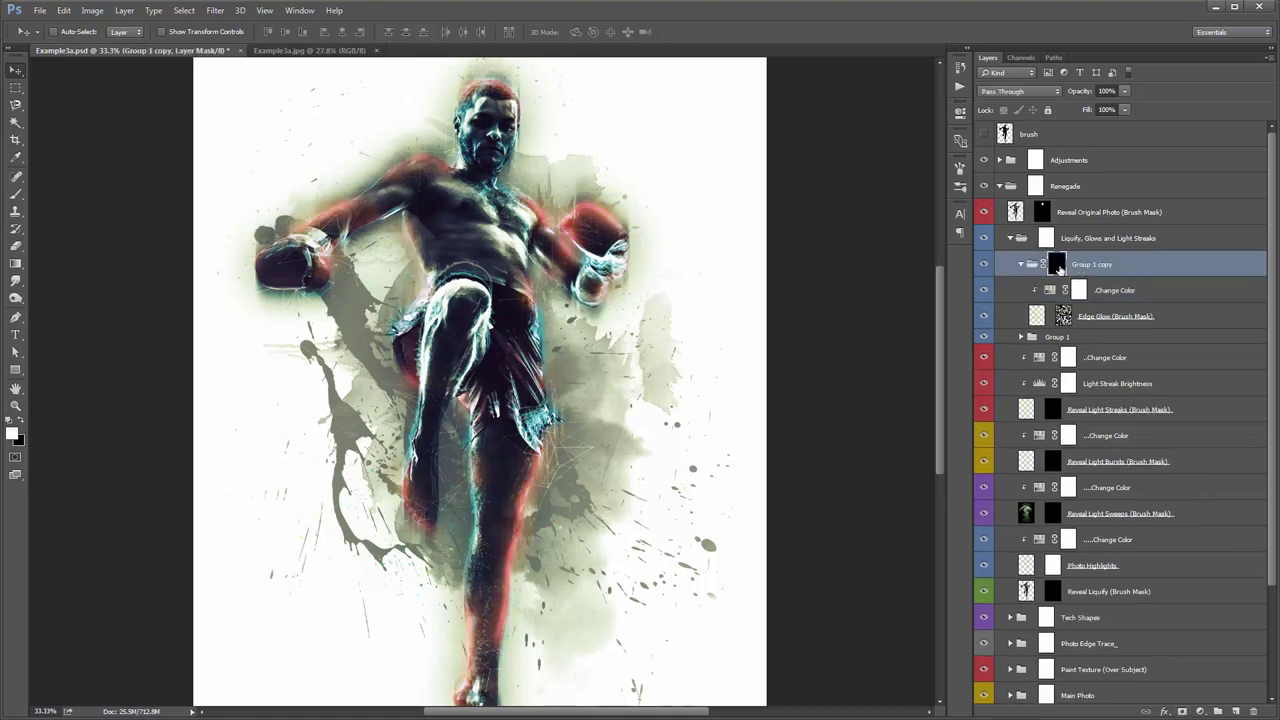
pyautogui.press('b')
pyautogui.moveTo(608, 204); pyautogui.dragTo(586, 206)
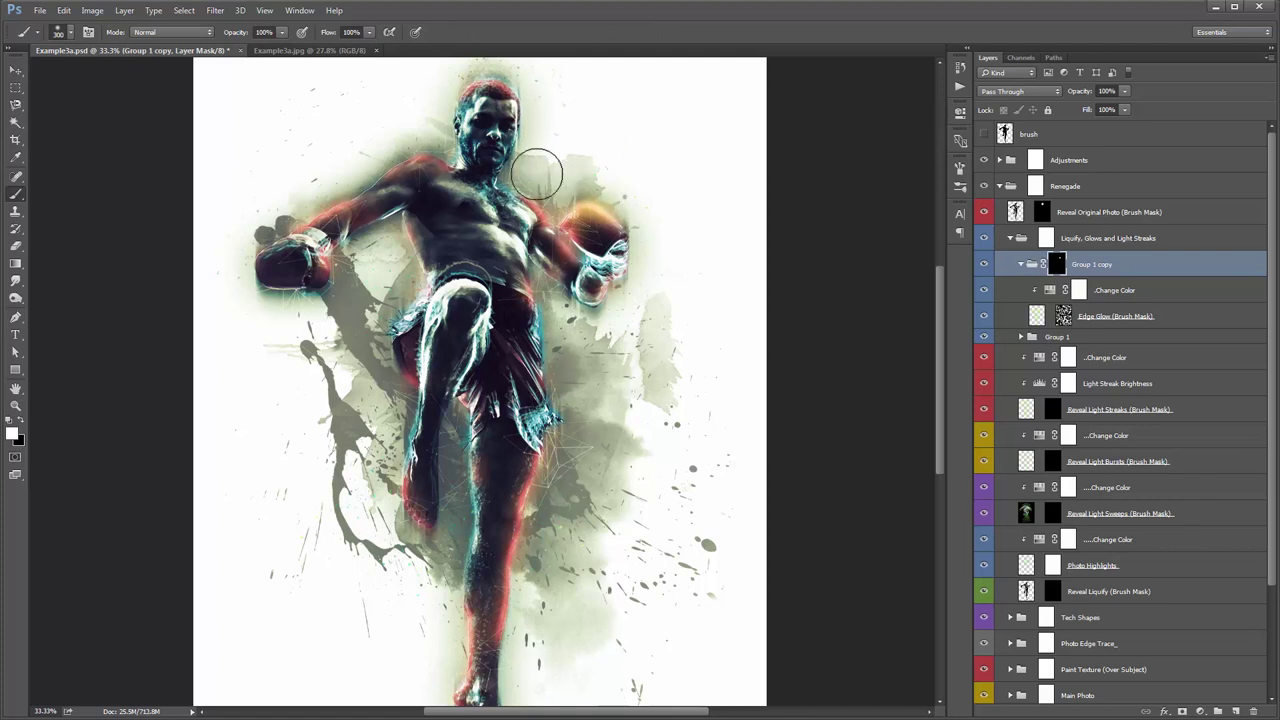
pyautogui.moveTo(432, 160); pyautogui.dragTo(316, 199)
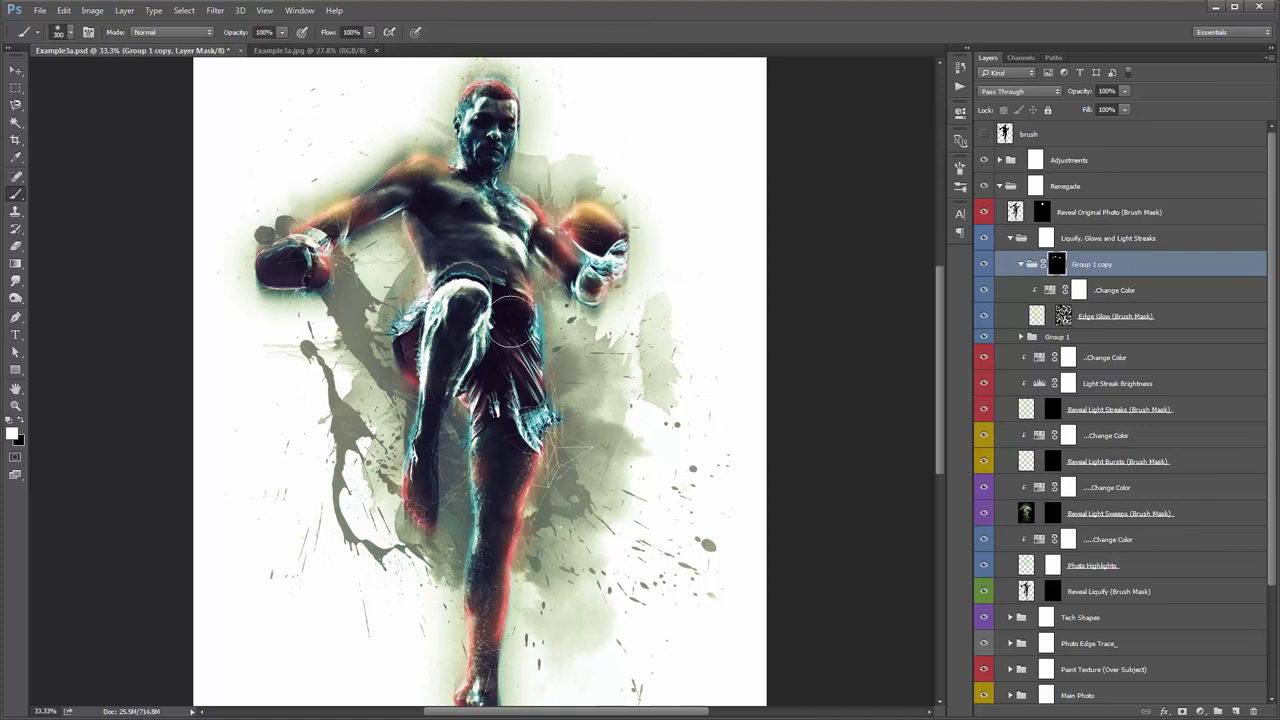
pyautogui.scroll(-2, 563, 380)
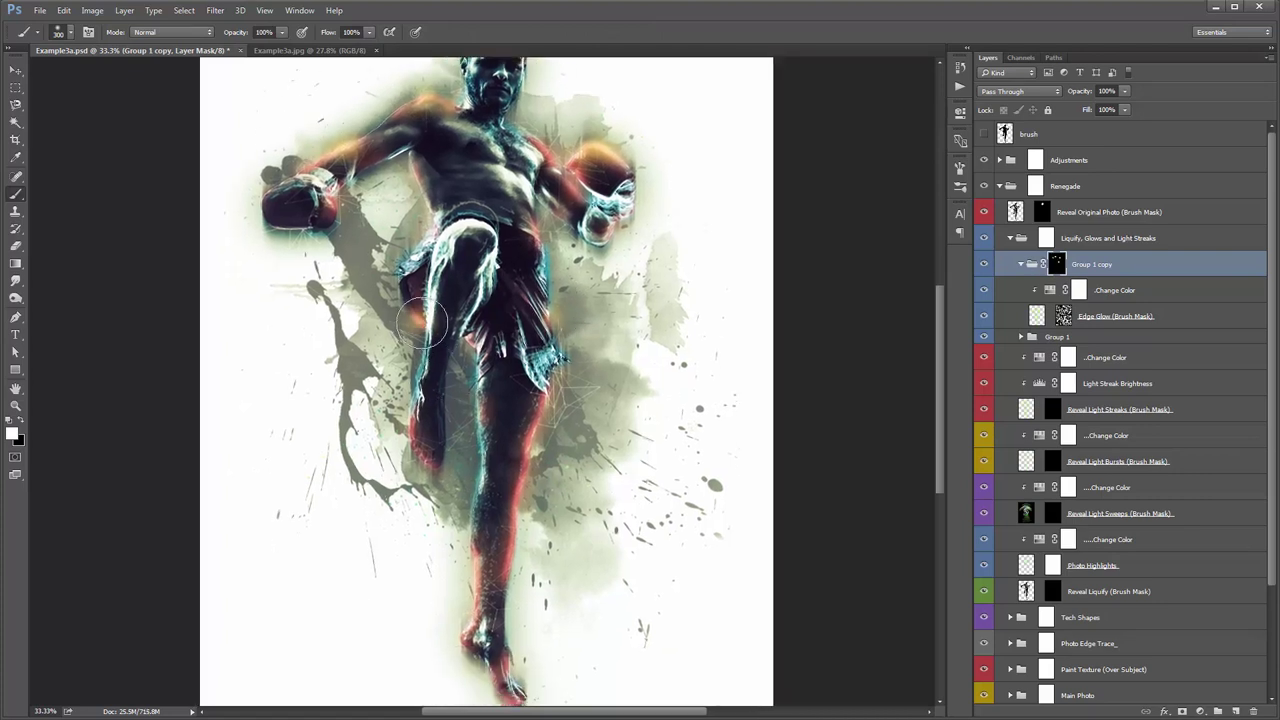
pyautogui.moveTo(525, 512)
pyautogui.mouseDown()
pyautogui.moveTo(526, 463)
pyautogui.moveTo(554, 459)
pyautogui.moveTo(569, 411)
pyautogui.moveTo(512, 452)
pyautogui.moveTo(520, 517)
pyautogui.mouseUp()
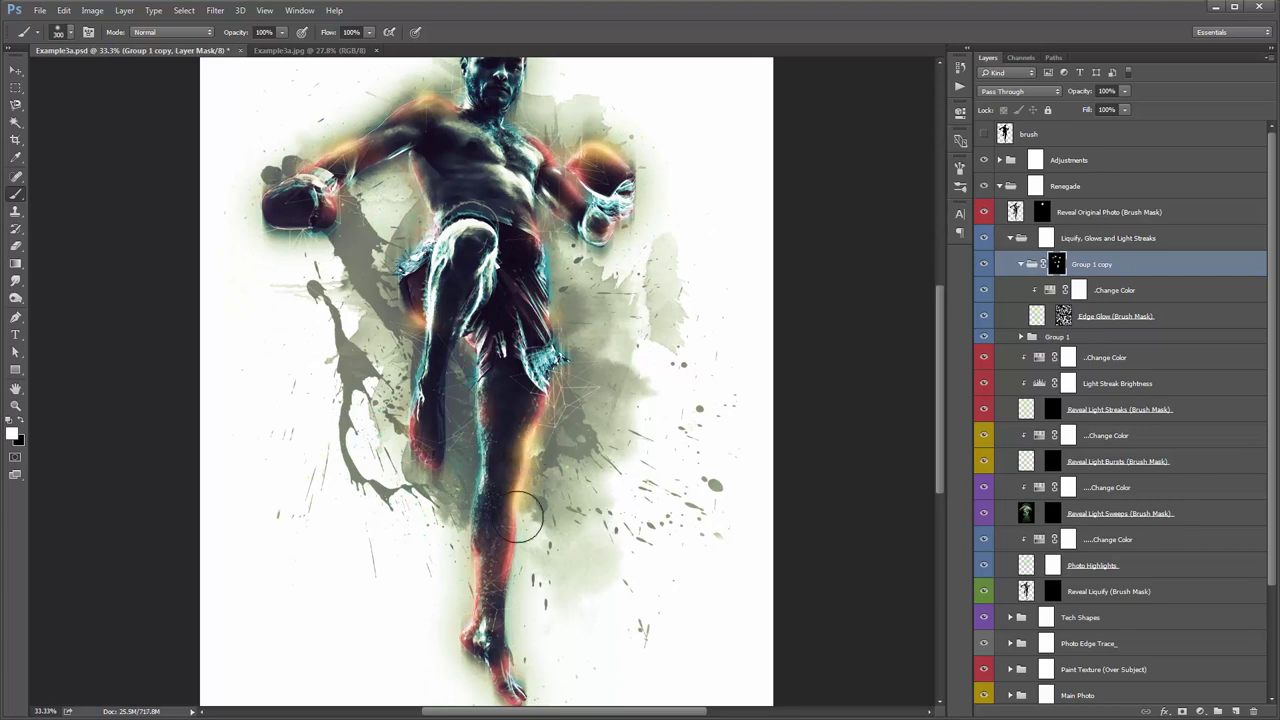
pyautogui.scroll(3, 440, 440)
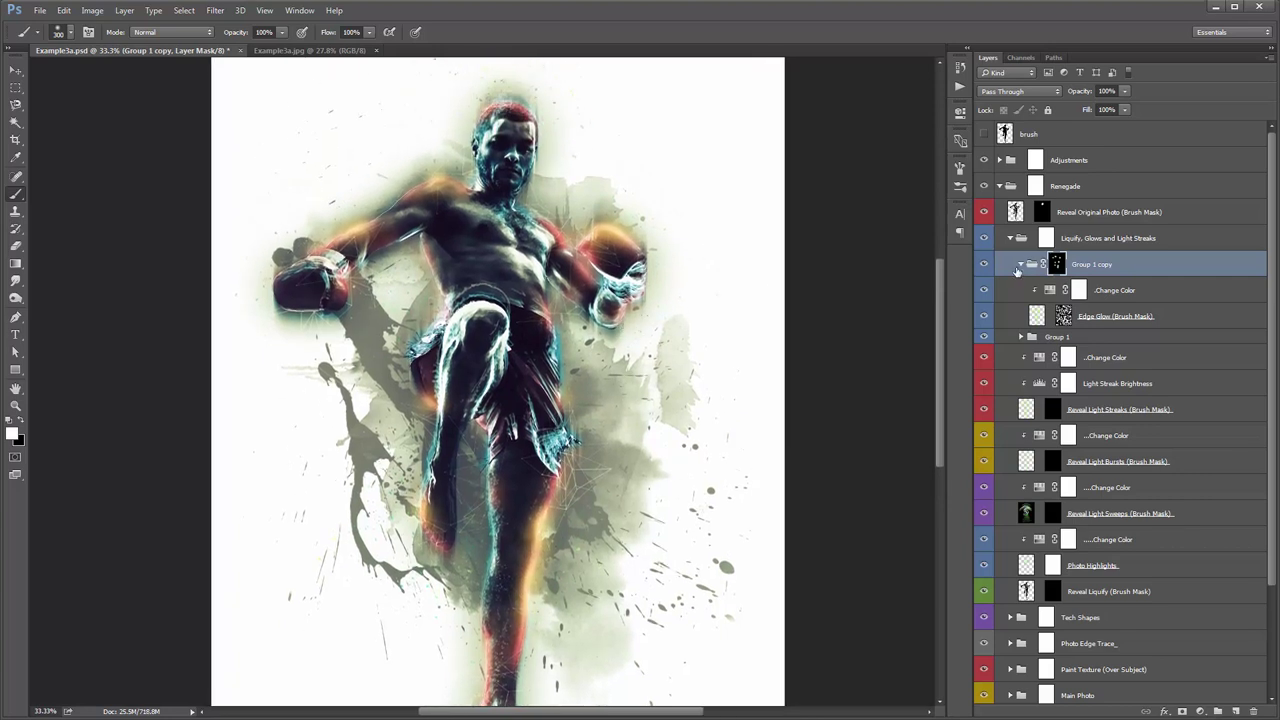
# Set the hue of Group 1 copy's Change Color adjustment to -64
pyautogui.doubleClick(1049, 290)
pyautogui.moveTo(808, 191); pyautogui.dragTo(805, 191)
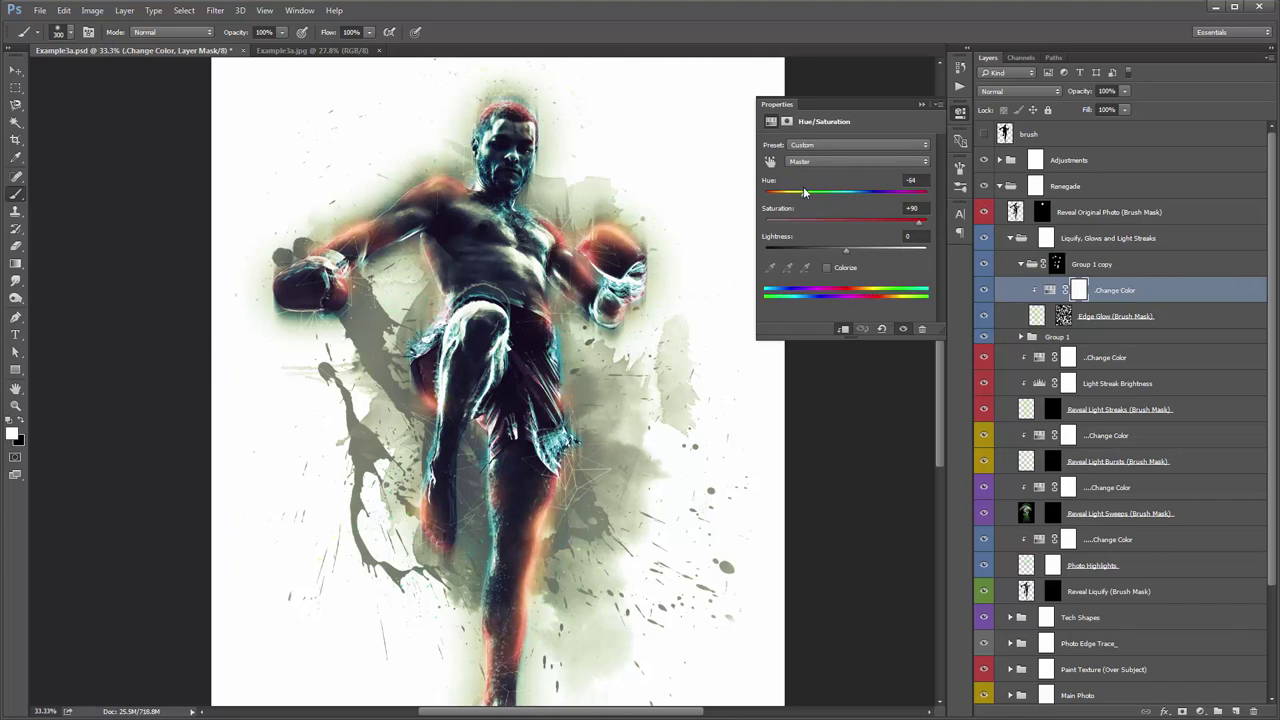
pyautogui.click(919, 104)
pyautogui.press('v')
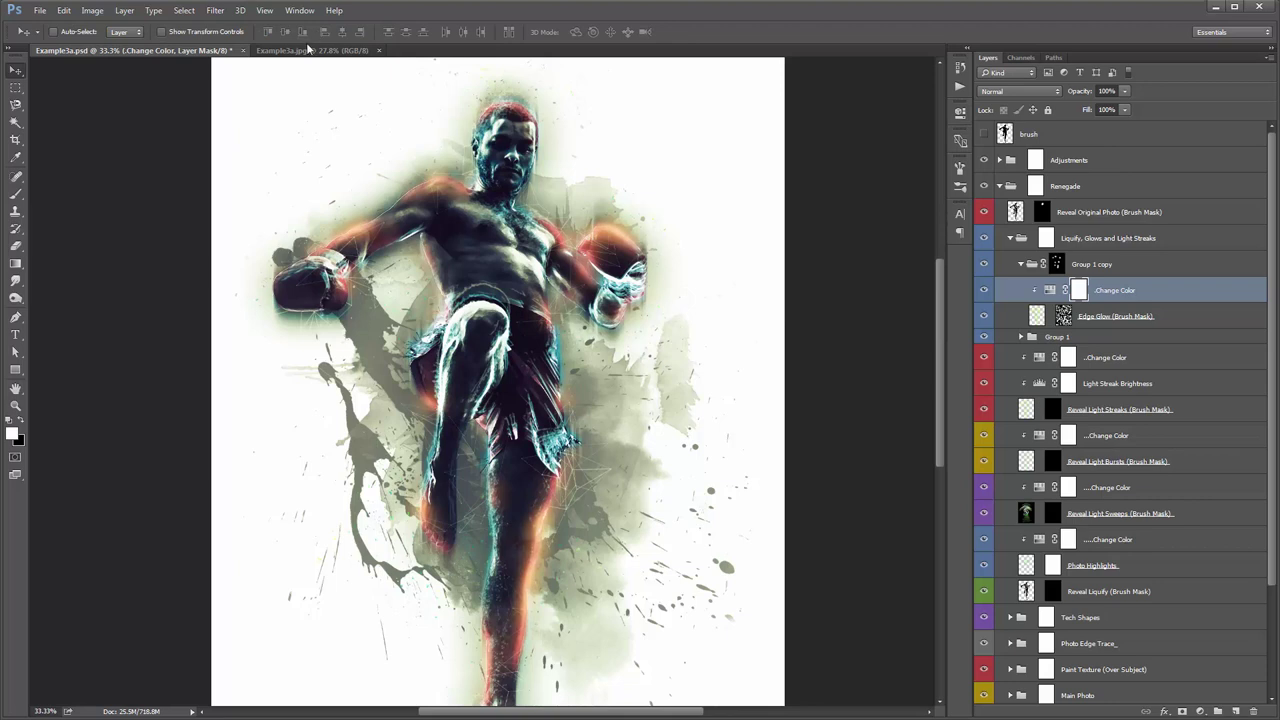
# Compare with Example3a.jpg and set the hue of the Change Color adjustment above Photo Highlights to -97
pyautogui.click(308, 50)
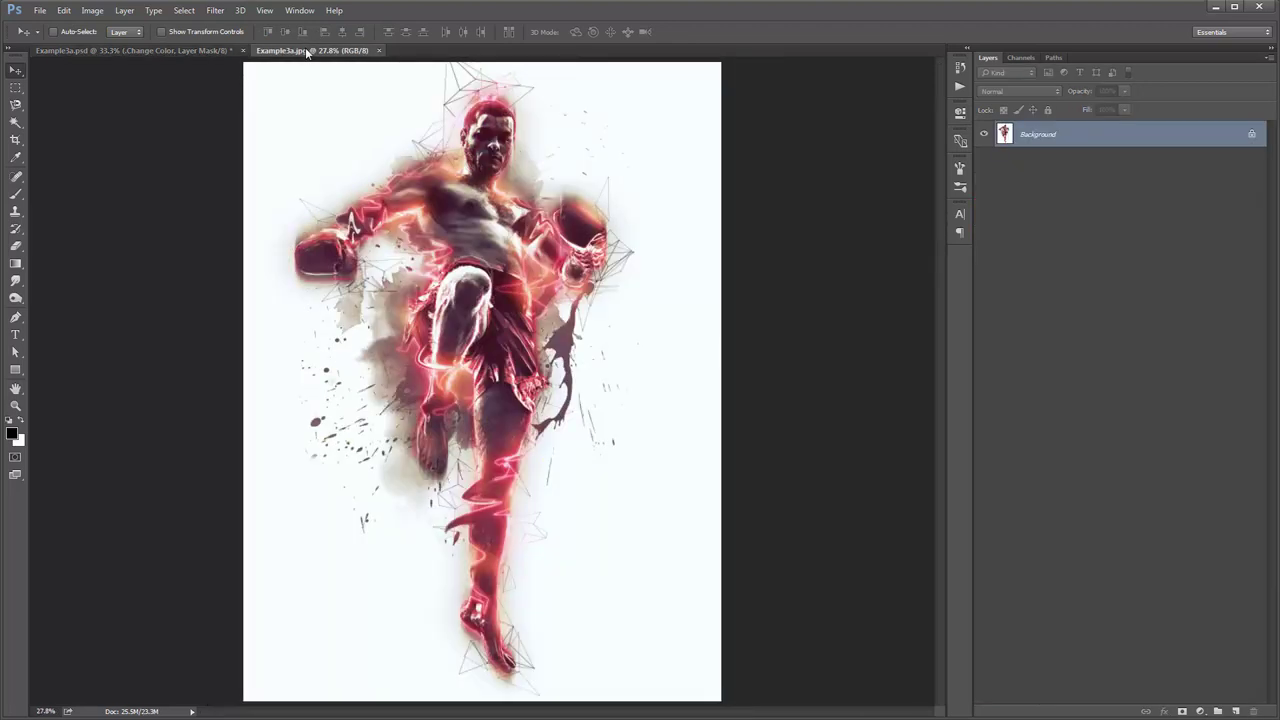
pyautogui.click(195, 49)
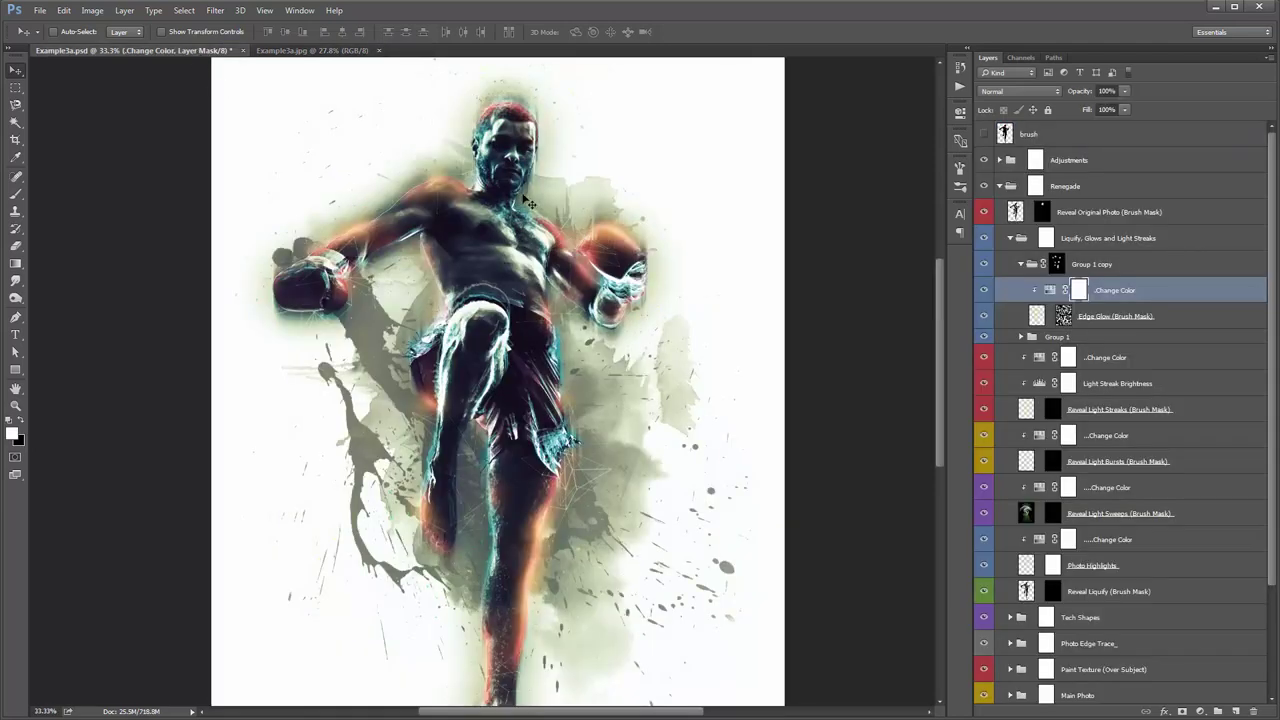
pyautogui.scroll(-1, 565, 240)
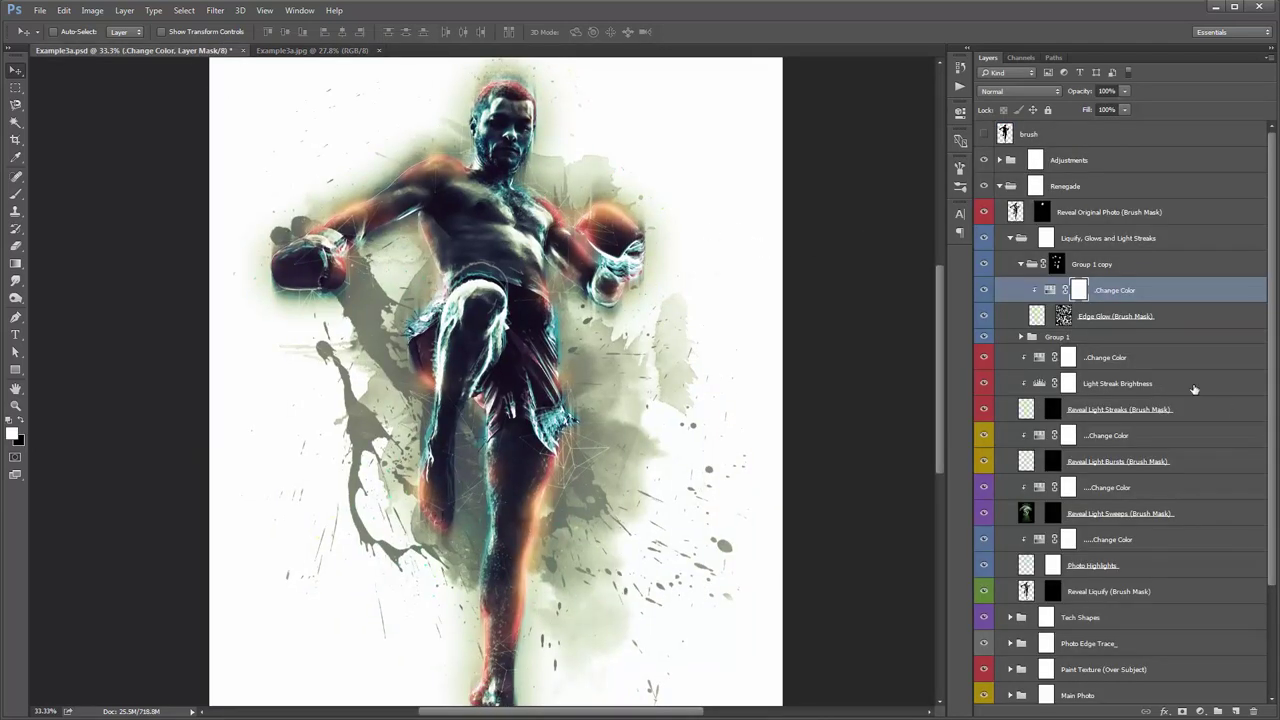
pyautogui.scroll(-1, 1120, 364)
pyautogui.click(1101, 490)
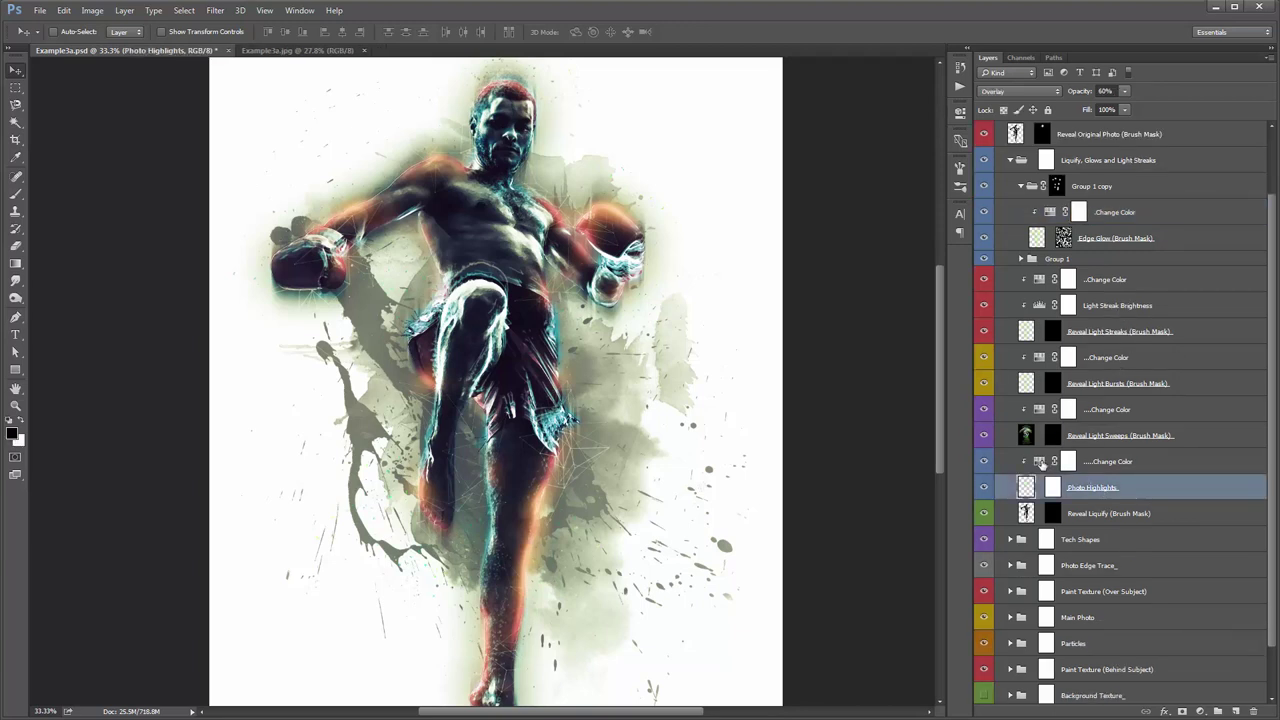
pyautogui.click(287, 51)
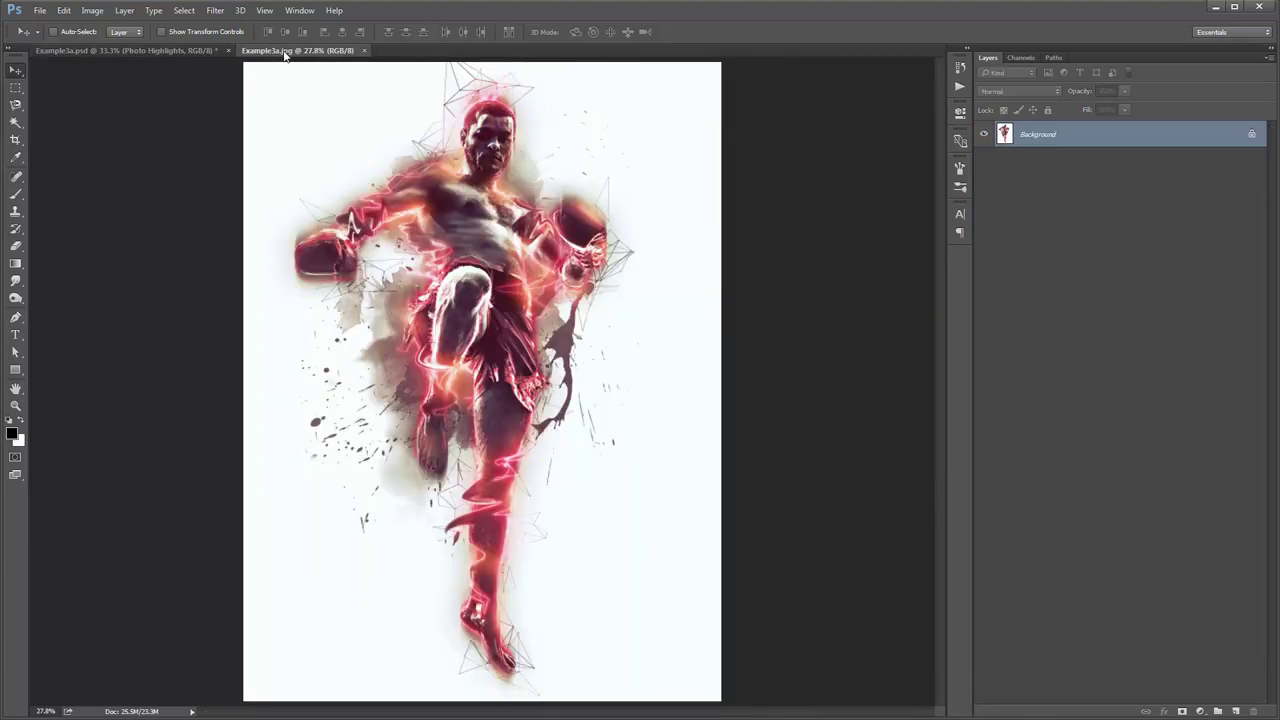
pyautogui.click(163, 49)
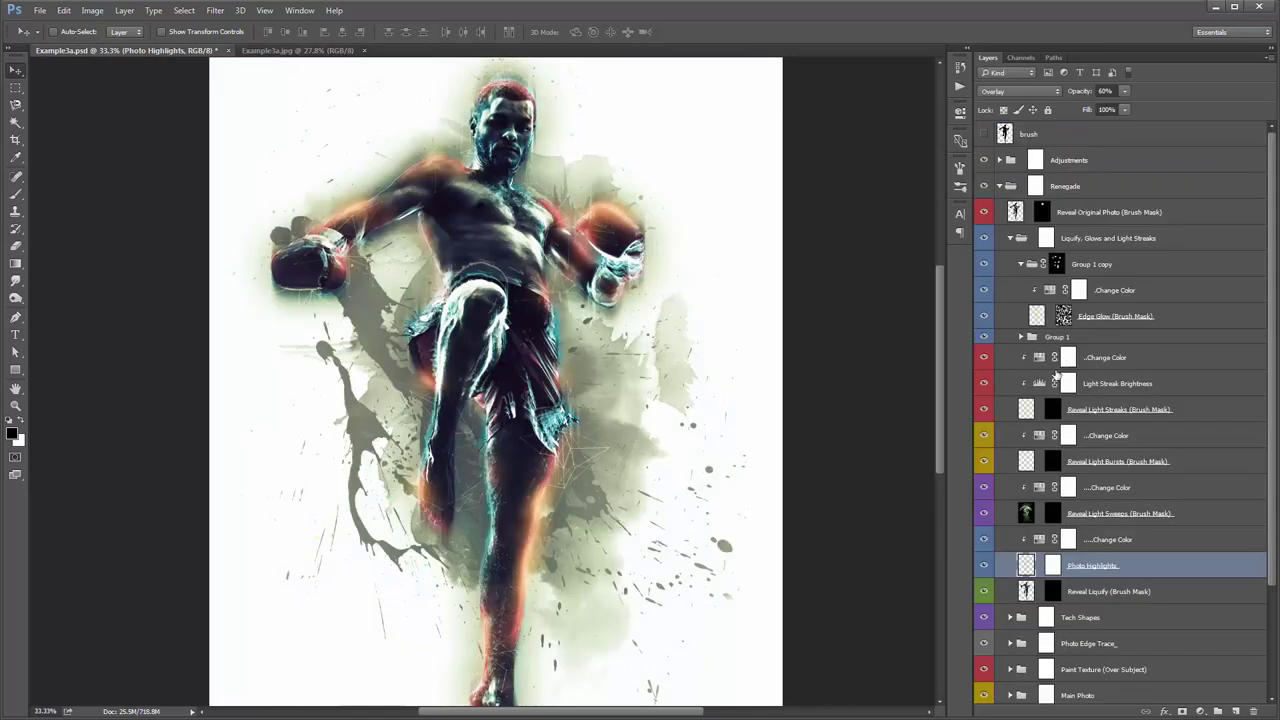
pyautogui.doubleClick(1039, 540)
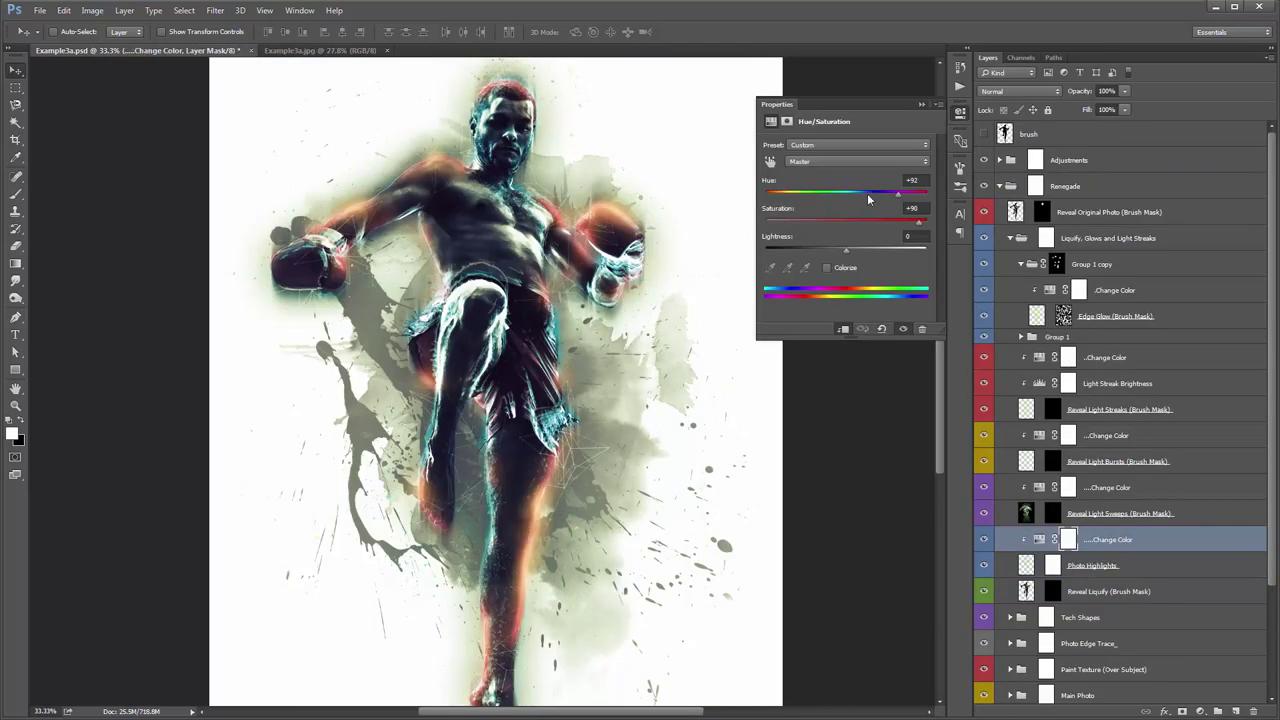
pyautogui.moveTo(867, 196); pyautogui.dragTo(793, 201)
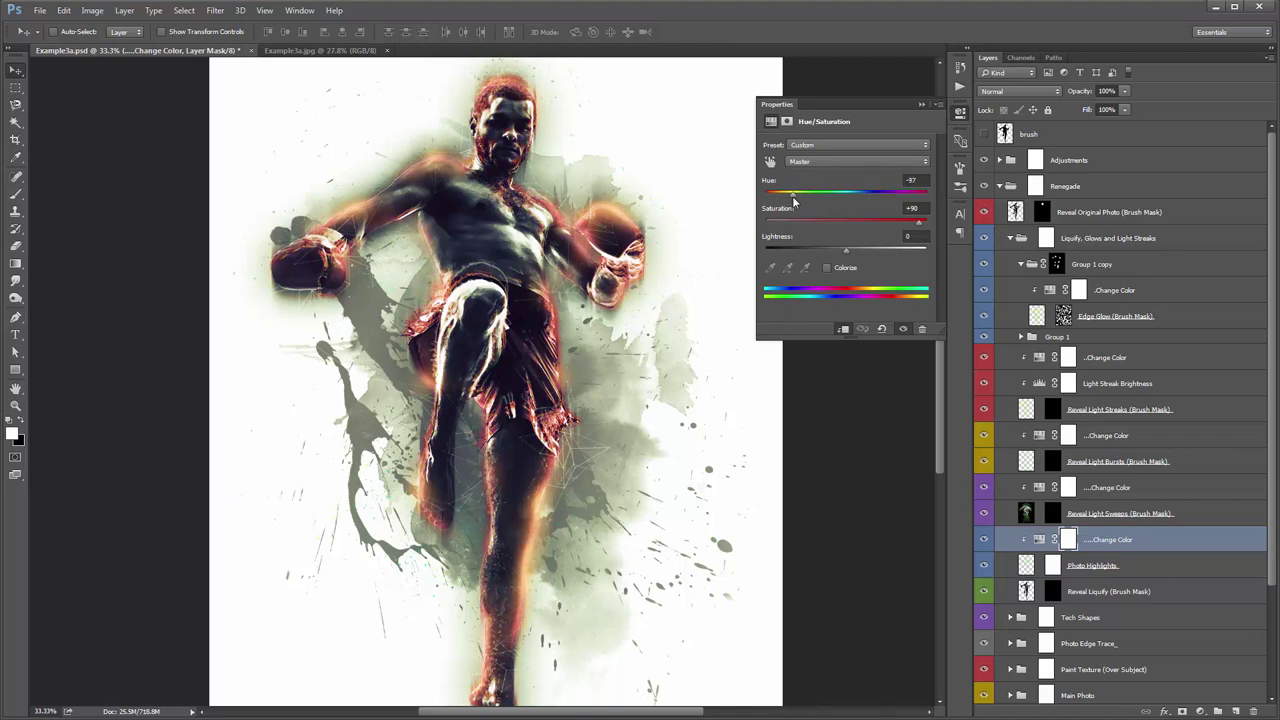
pyautogui.click(922, 104)
# Paint black over the fighter's face on the Photo Highlights layer's mask to hide the red highlights there
pyautogui.click(1057, 564)
pyautogui.press('b')
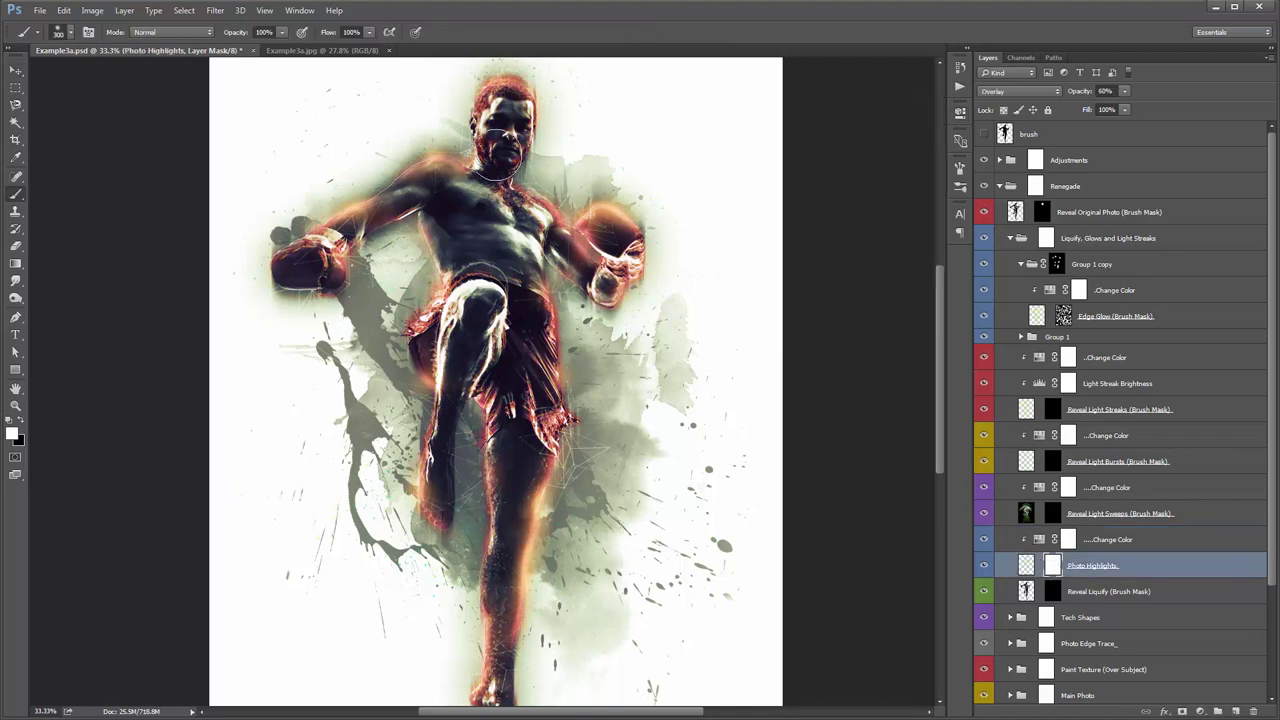
pyautogui.press('x')
pyautogui.press('v')
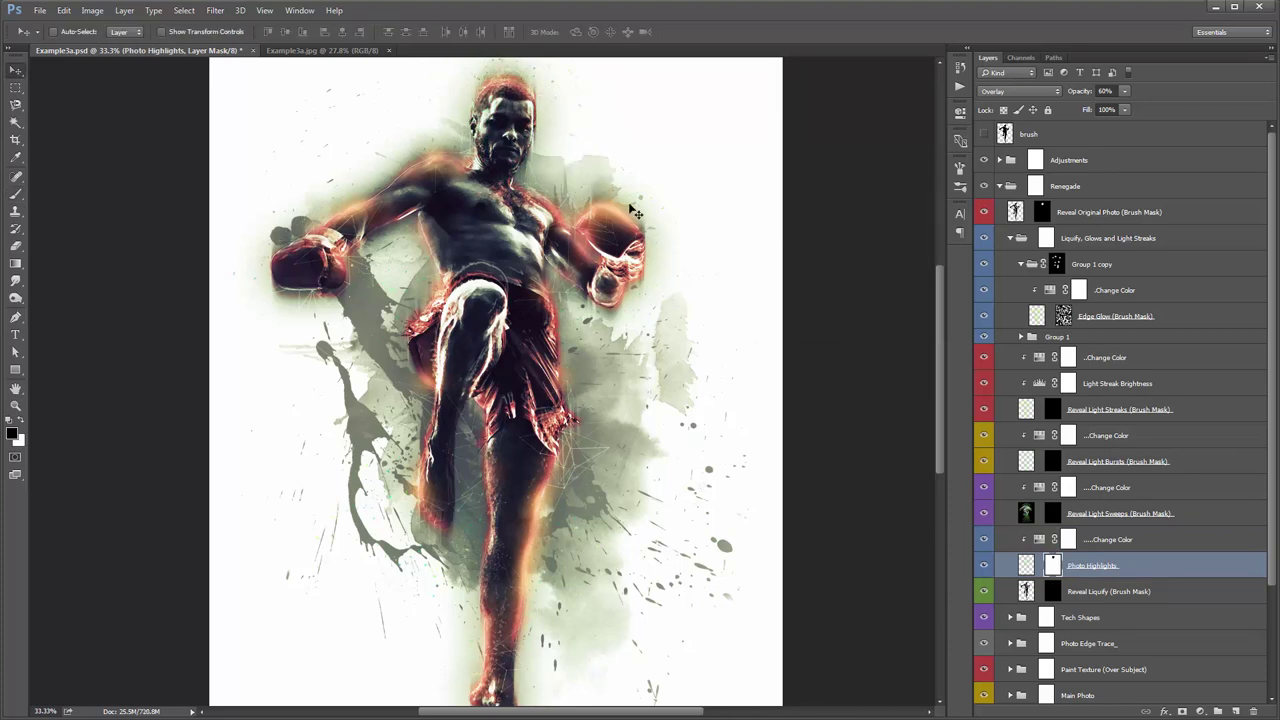
pyautogui.moveTo(632, 208); pyautogui.dragTo(718, 262)
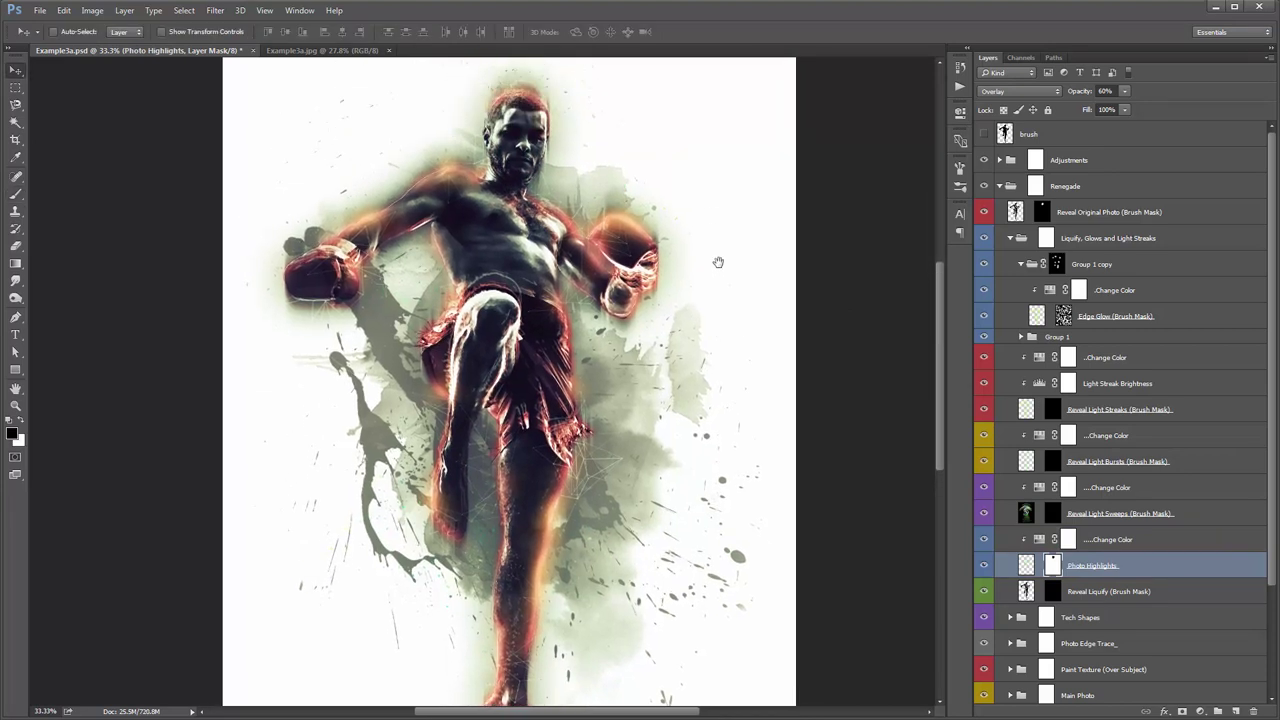
# Compare with Example3a.jpg, disable the Reveal Light Streaks mask to show all streaks, and set their Change Color adjustment's hue to -97
pyautogui.click(294, 51)
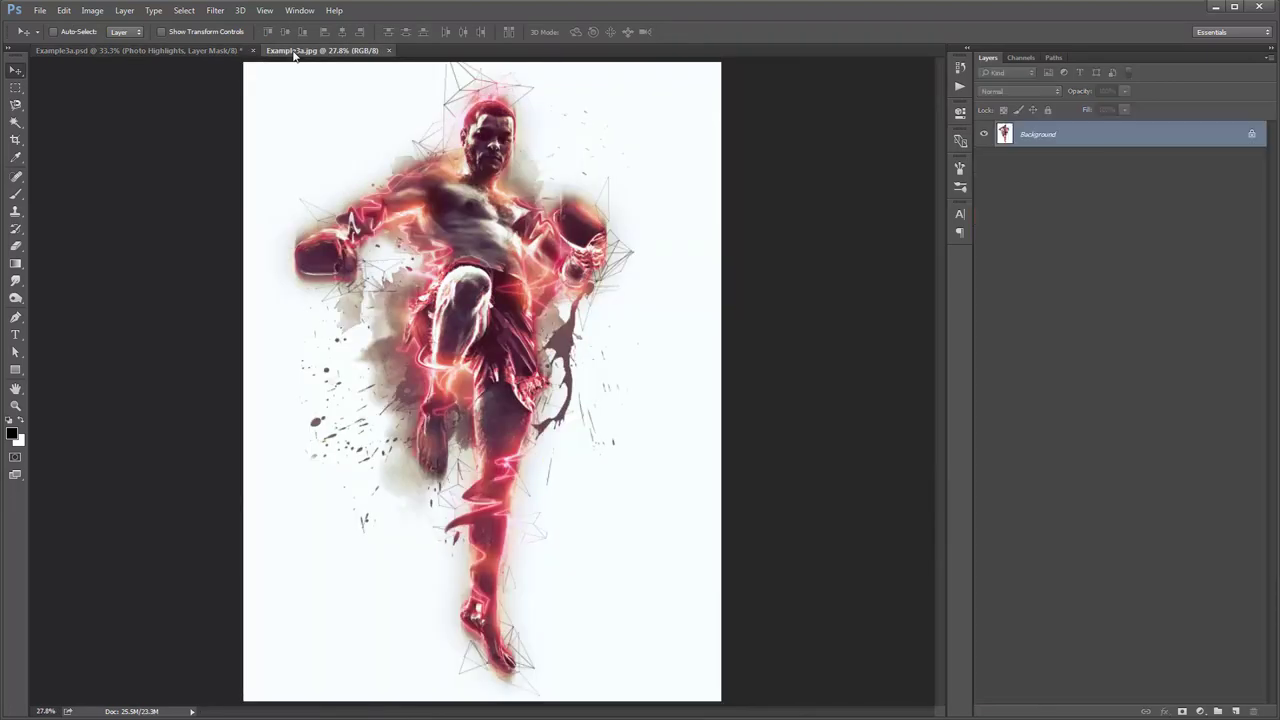
pyautogui.click(178, 50)
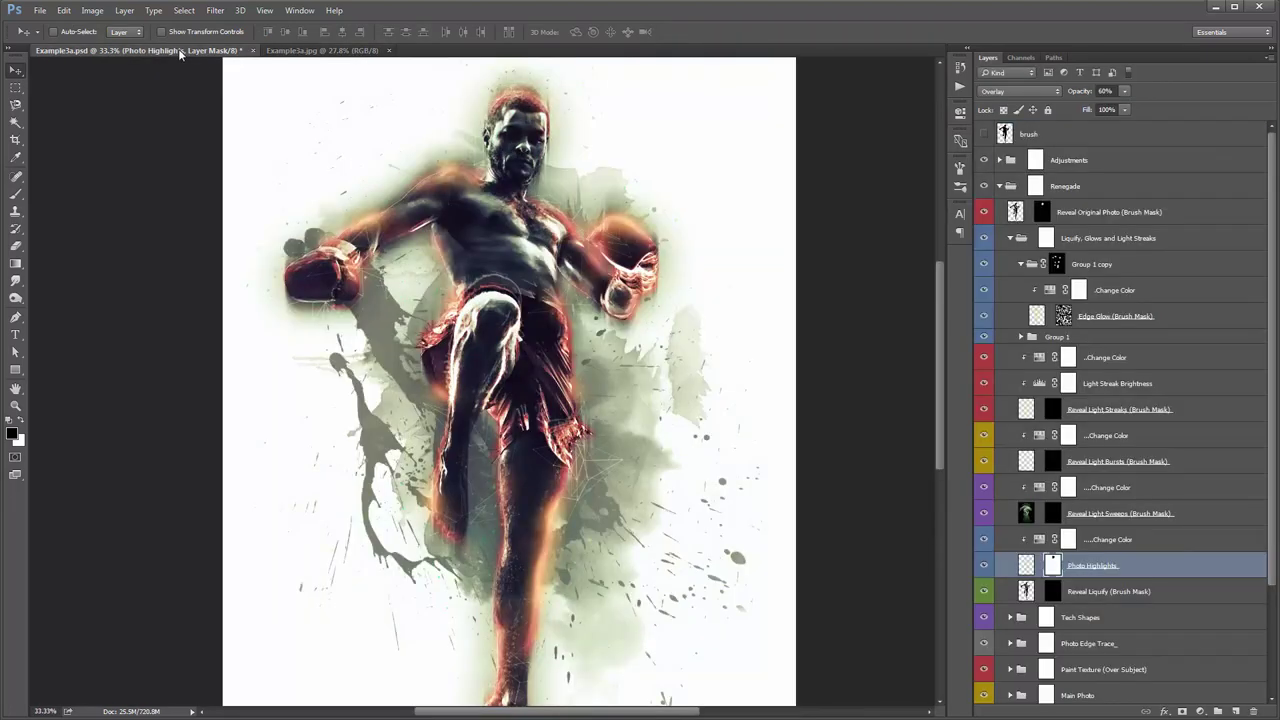
pyautogui.click(1020, 264)
pyautogui.click(1076, 358)
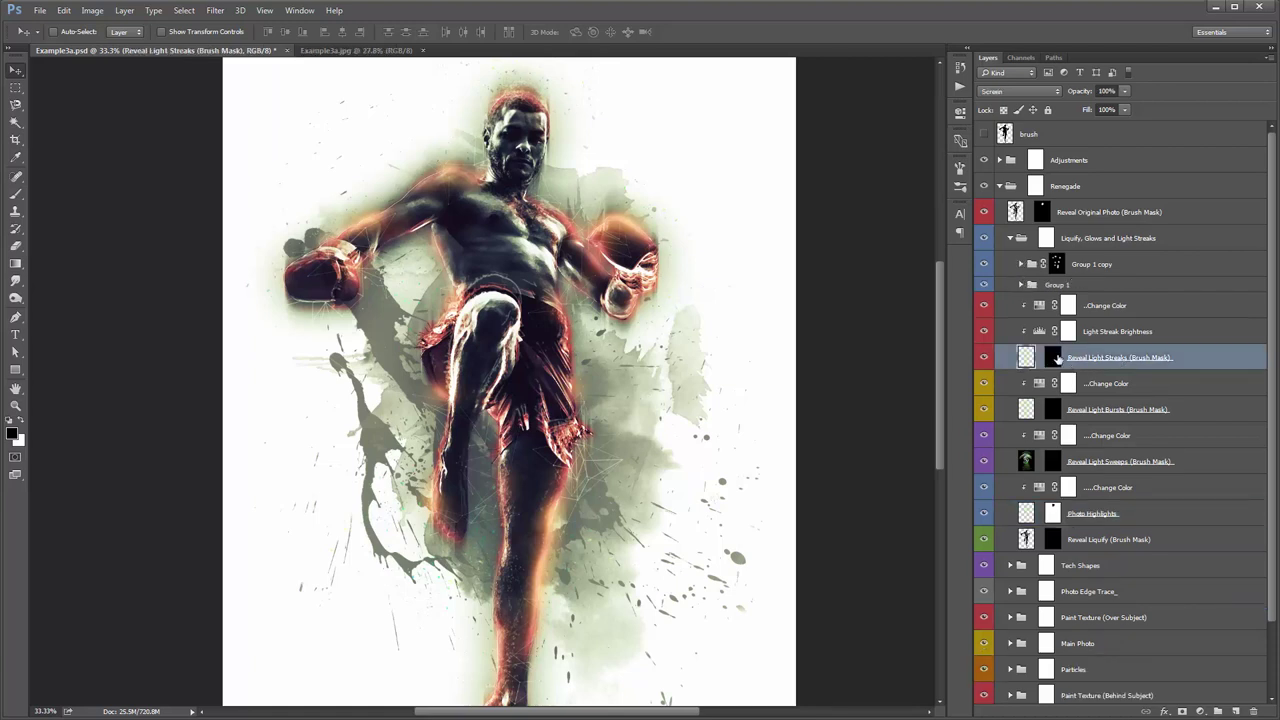
pyautogui.keyDown('shift'); pyautogui.click(1054, 357); pyautogui.keyUp('shift')
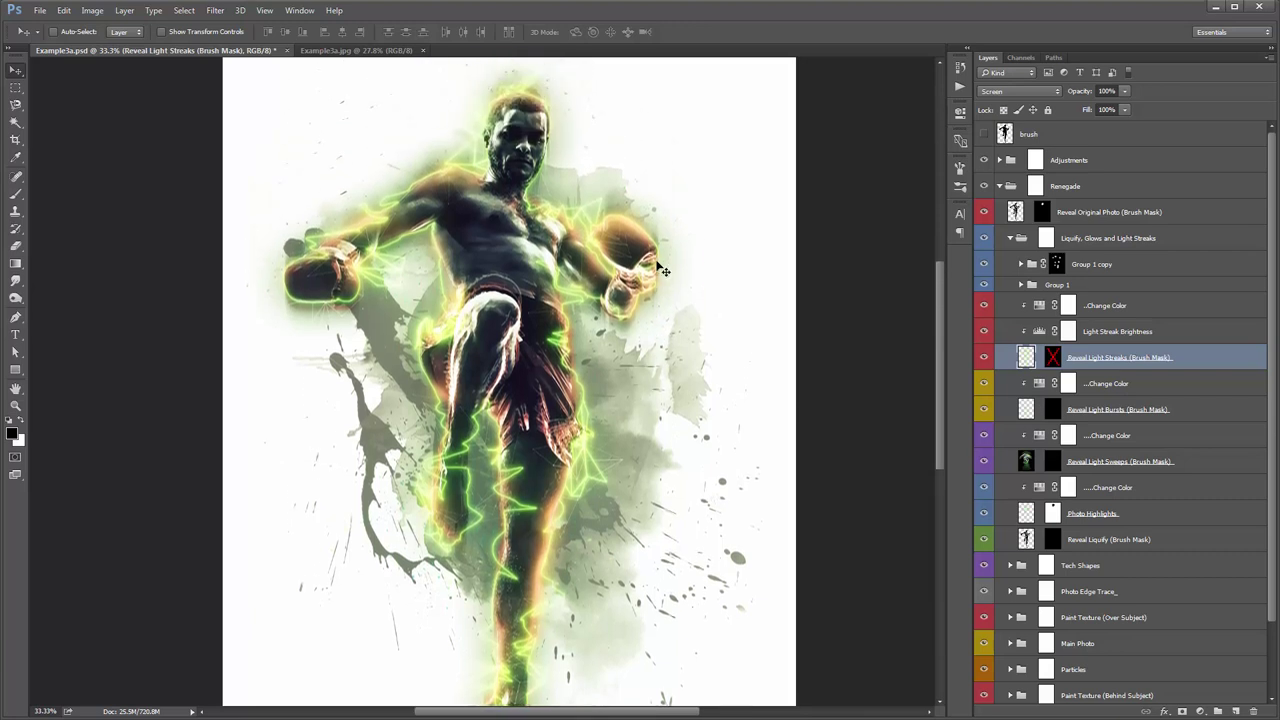
pyautogui.doubleClick(1040, 334)
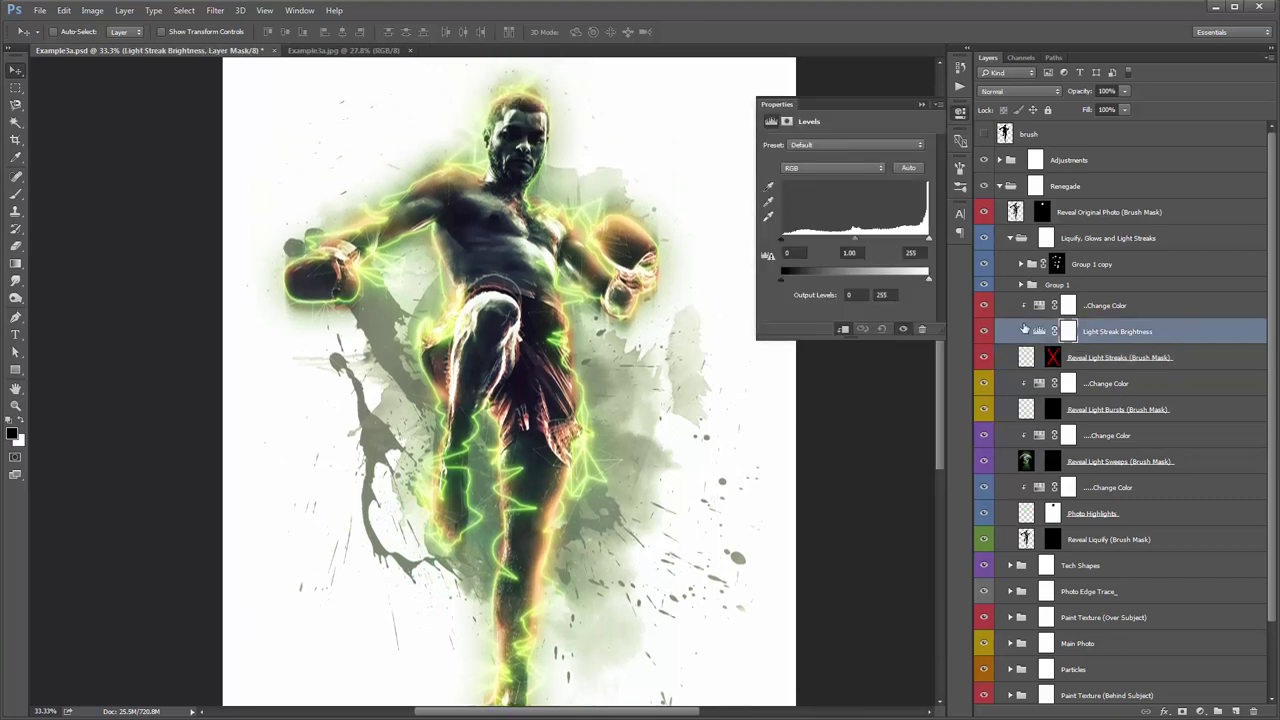
pyautogui.click(1040, 307)
pyautogui.moveTo(843, 197); pyautogui.dragTo(795, 193)
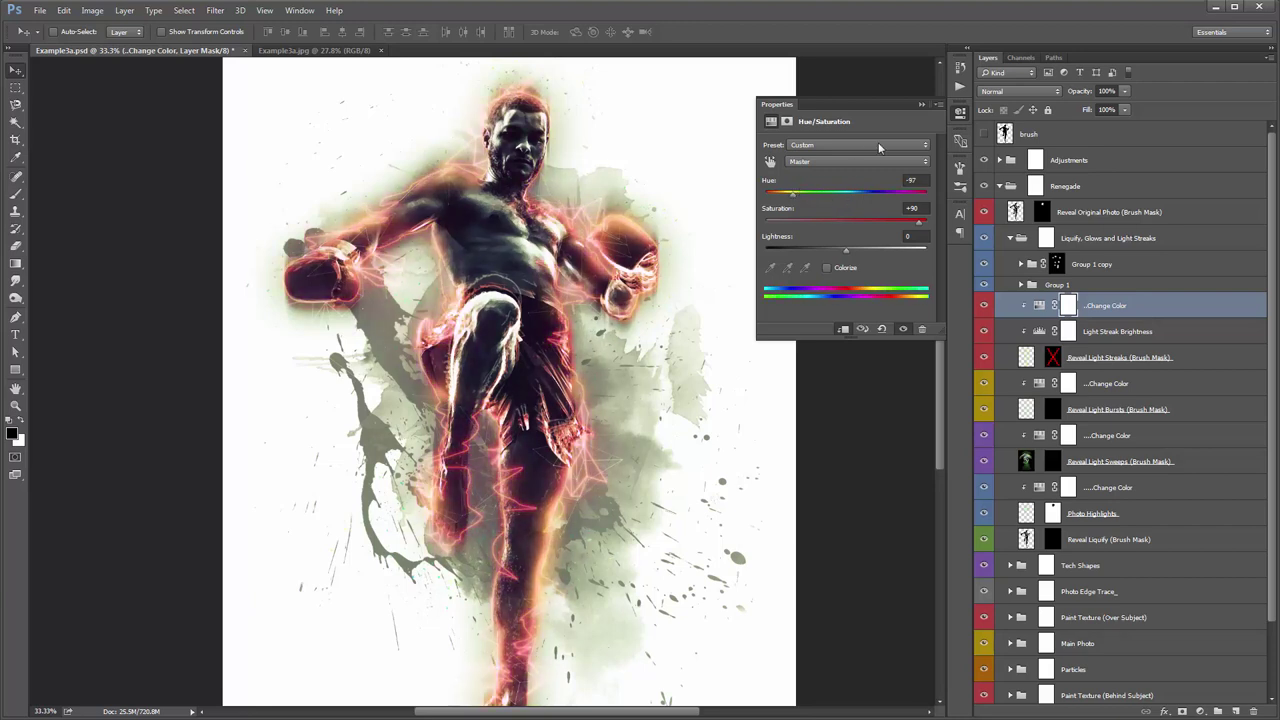
pyautogui.click(922, 104)
# Re-enable the Reveal Light Streaks mask and paint white with a 500 px brush over the gloves, arms, shorts and legs to reveal the streaks
pyautogui.click(1052, 357)
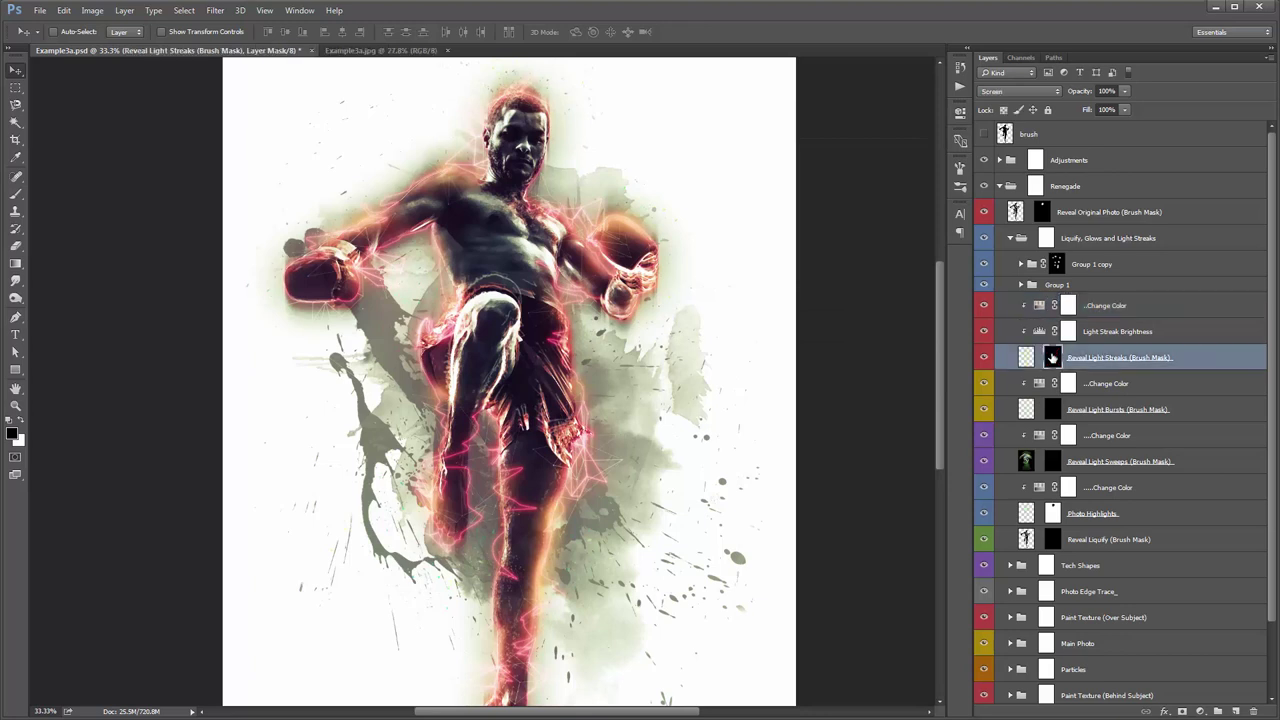
pyautogui.hotkey('ctrl', 'i')
pyautogui.press('b')
pyautogui.press('x')
pyautogui.press(']')
pyautogui.moveTo(597, 240)
pyautogui.mouseDown()
pyautogui.moveTo(589, 251)
pyautogui.moveTo(580, 240)
pyautogui.moveTo(620, 235)
pyautogui.mouseUp()
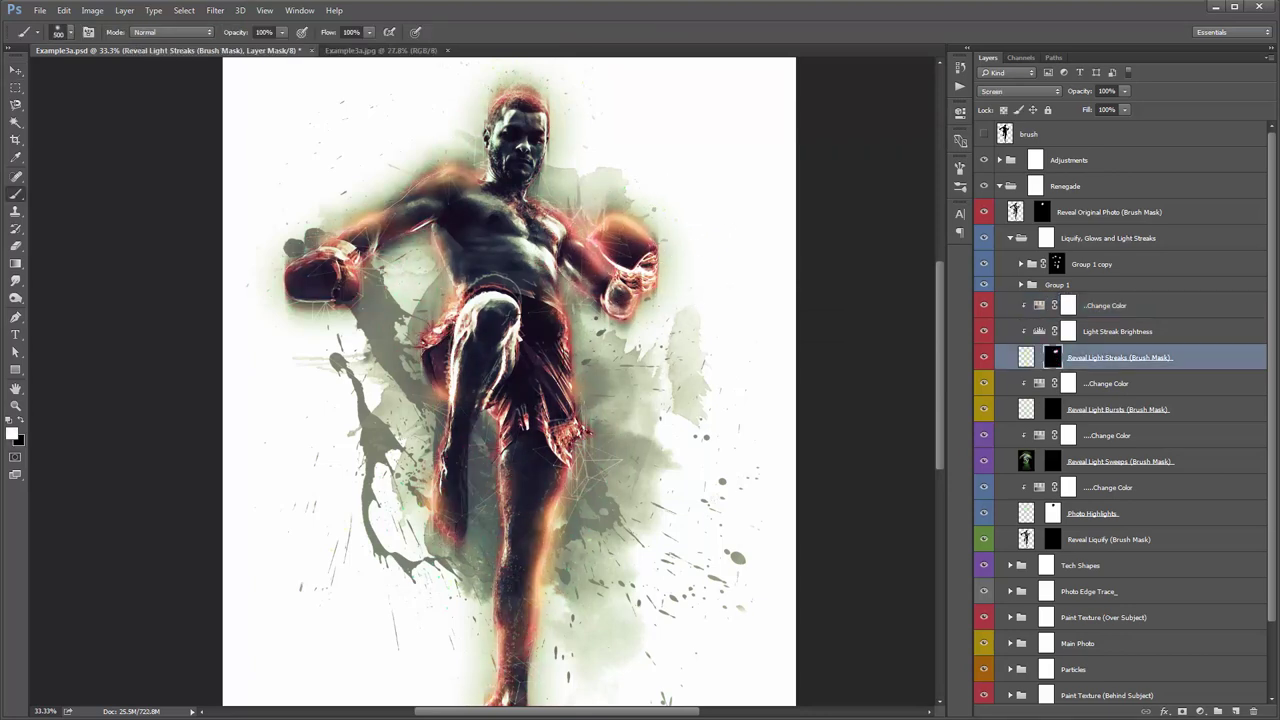
pyautogui.moveTo(475, 382); pyautogui.dragTo(502, 254)
pyautogui.moveTo(460, 376)
pyautogui.mouseDown()
pyautogui.moveTo(492, 345)
pyautogui.moveTo(497, 282)
pyautogui.moveTo(582, 377)
pyautogui.moveTo(561, 580)
pyautogui.moveTo(578, 513)
pyautogui.mouseUp()
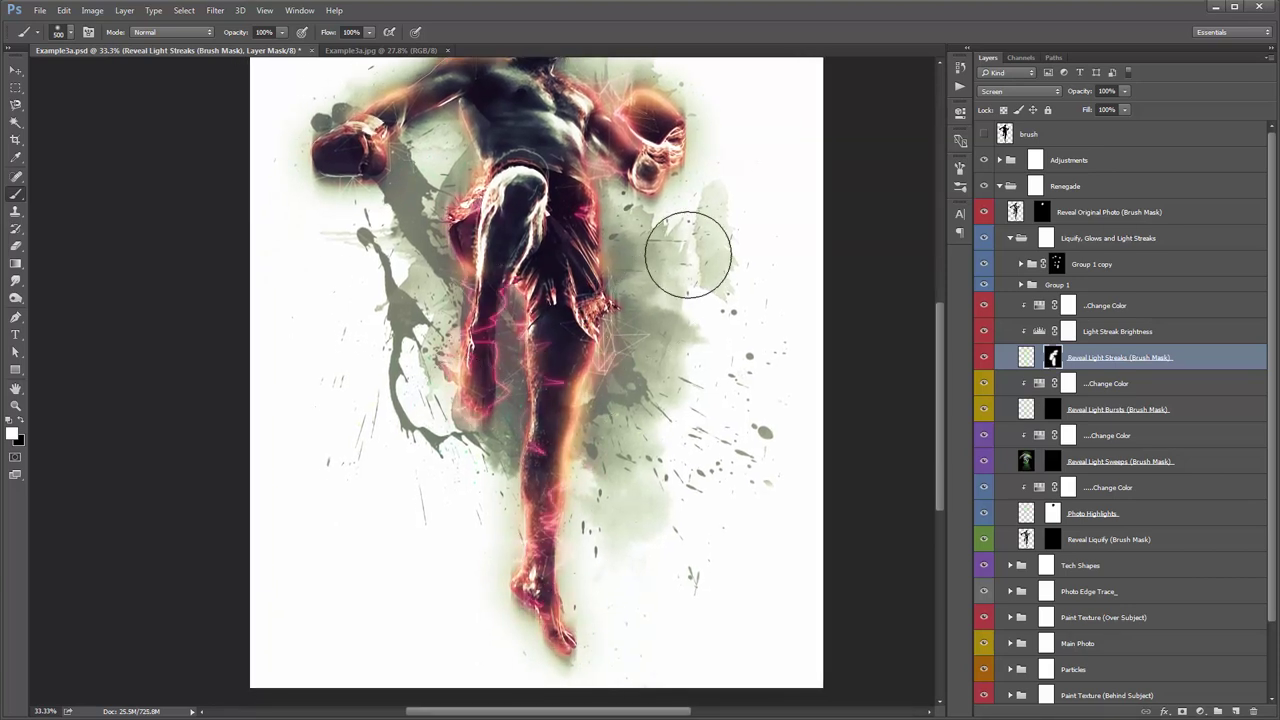
pyautogui.moveTo(689, 255); pyautogui.dragTo(694, 430)
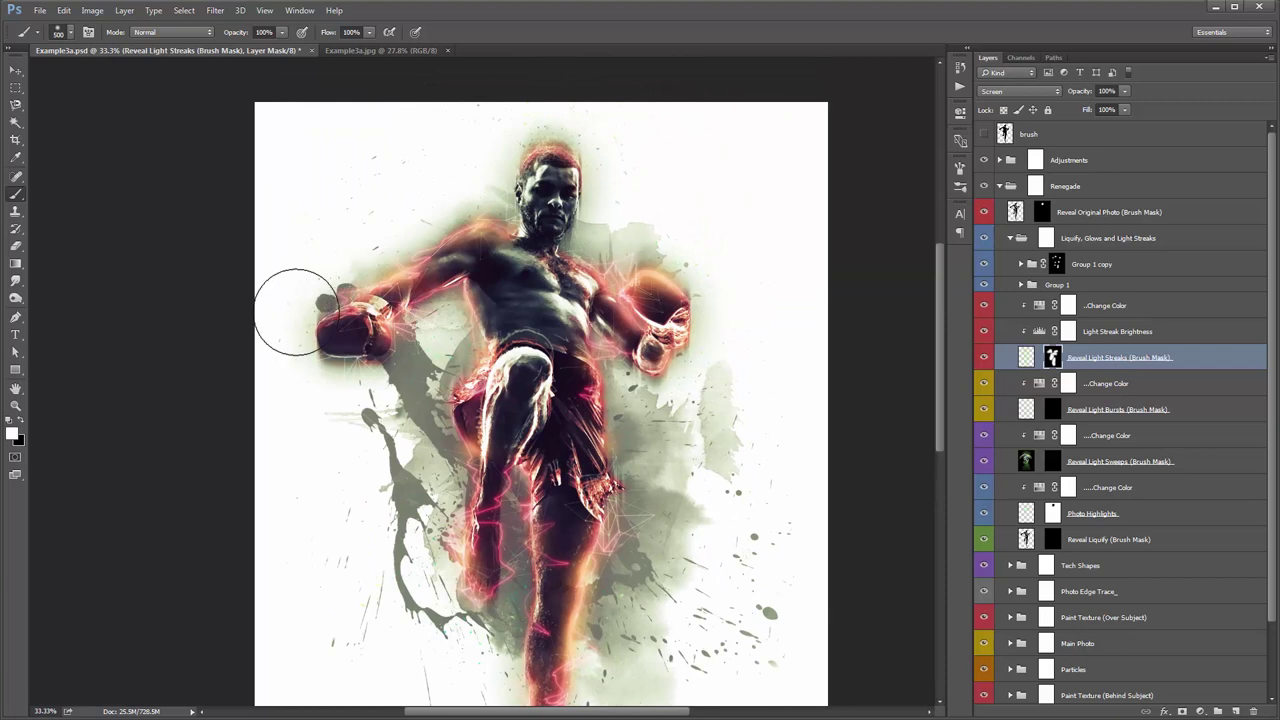
# Group the Reveal Light Streaks layer with its Light Streak Brightness and Change Color adjustments, and duplicate the group to intensify the streaks
pyautogui.click(348, 50)
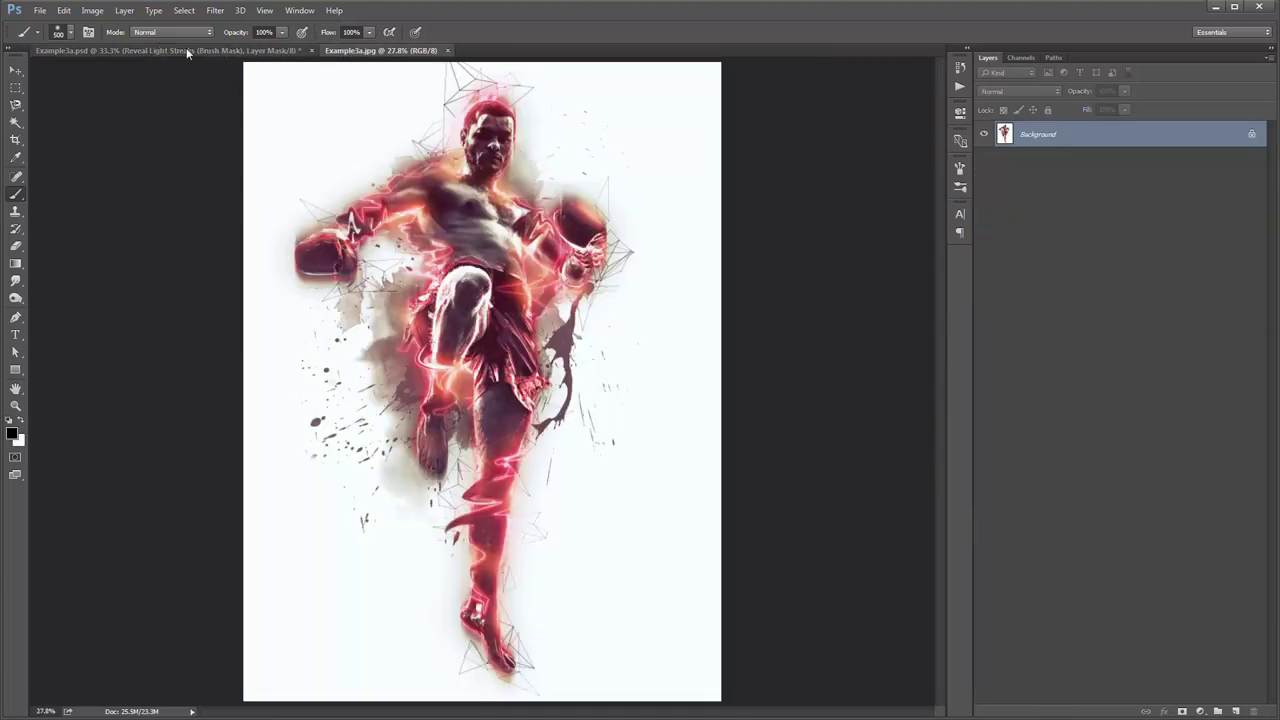
pyautogui.press('v')
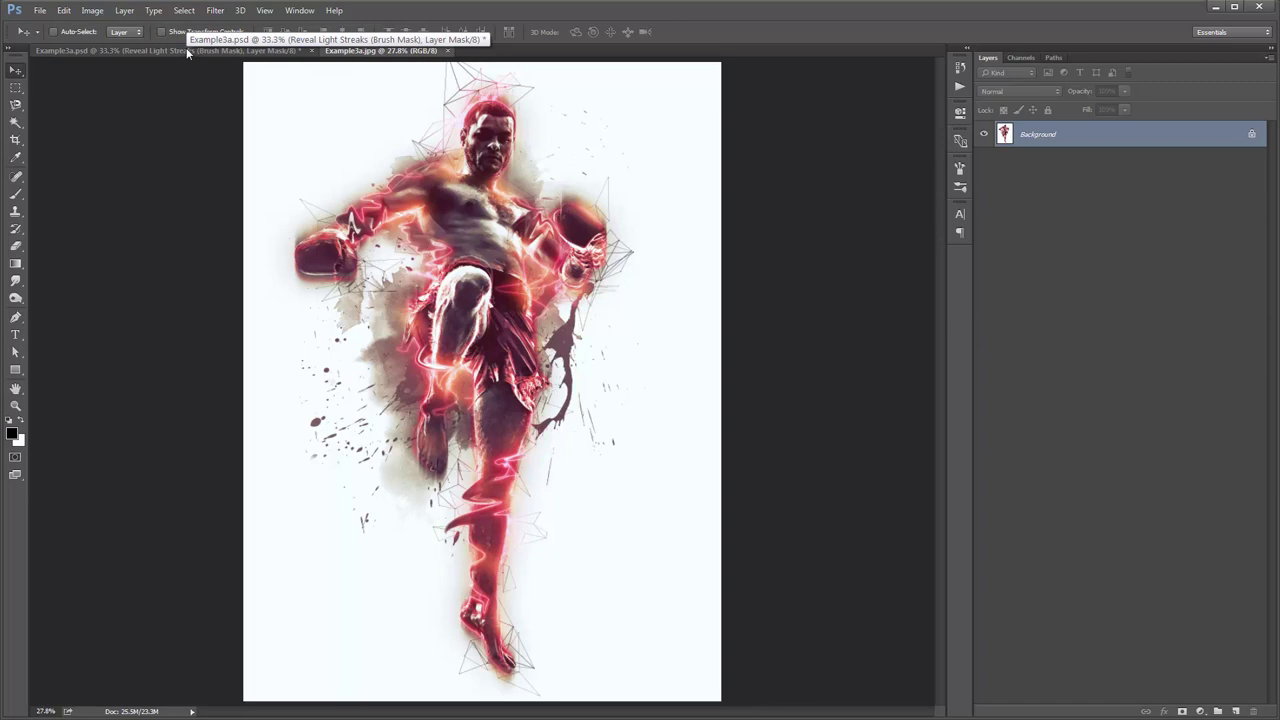
pyautogui.click(186, 47)
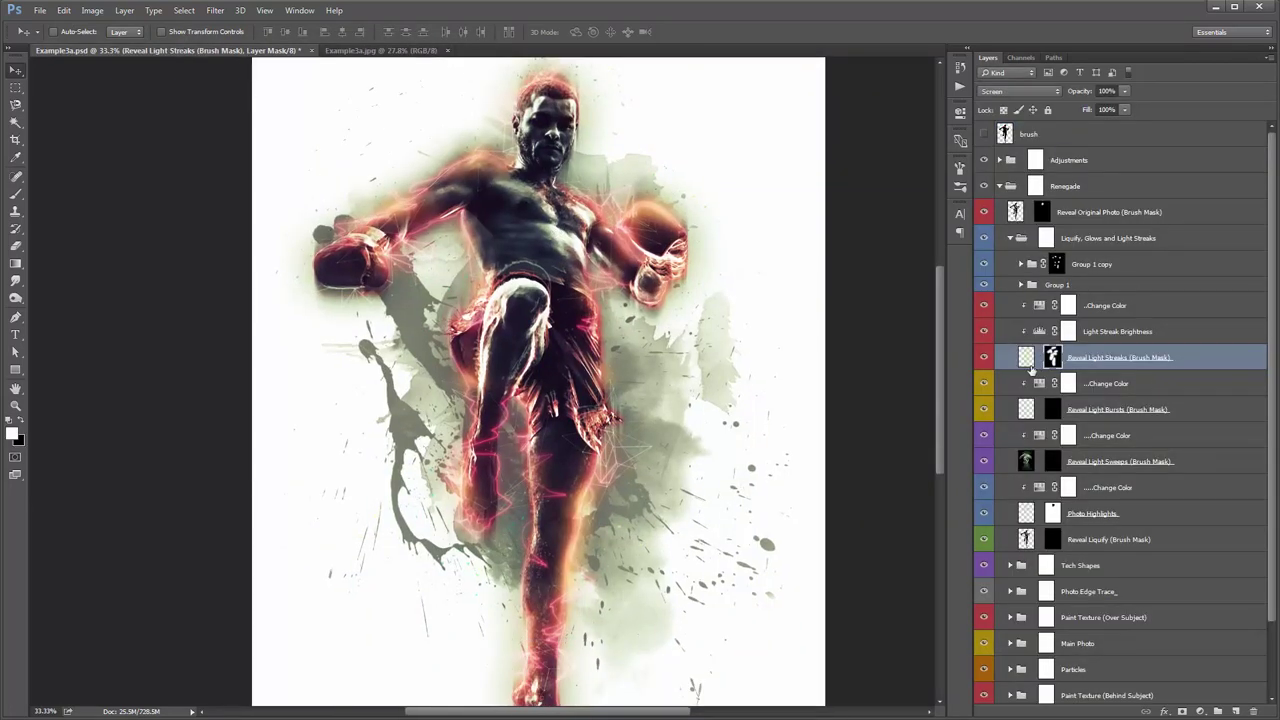
pyautogui.keyDown('shift'); pyautogui.click(1122, 311); pyautogui.keyUp('shift')
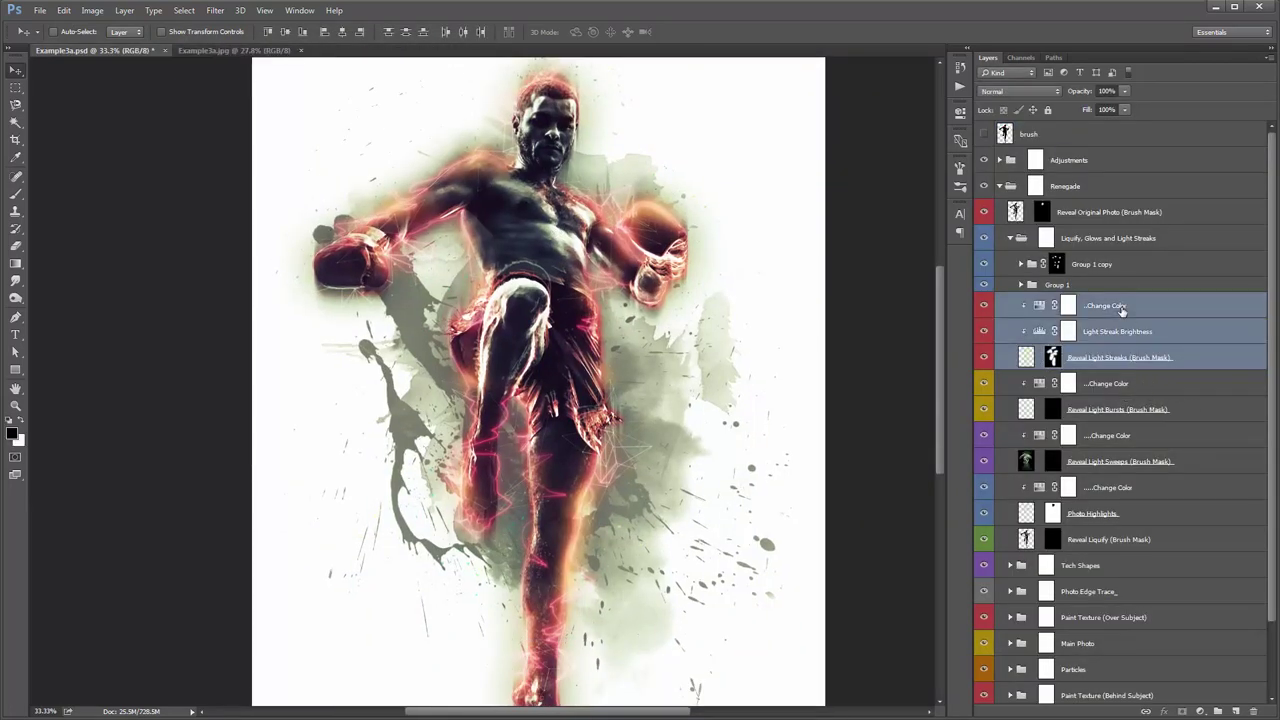
pyautogui.hotkey('ctrl', 'g')
pyautogui.keyDown('alt'); pyautogui.moveTo(843, 284); pyautogui.dragTo(800, 266); pyautogui.keyUp('alt')
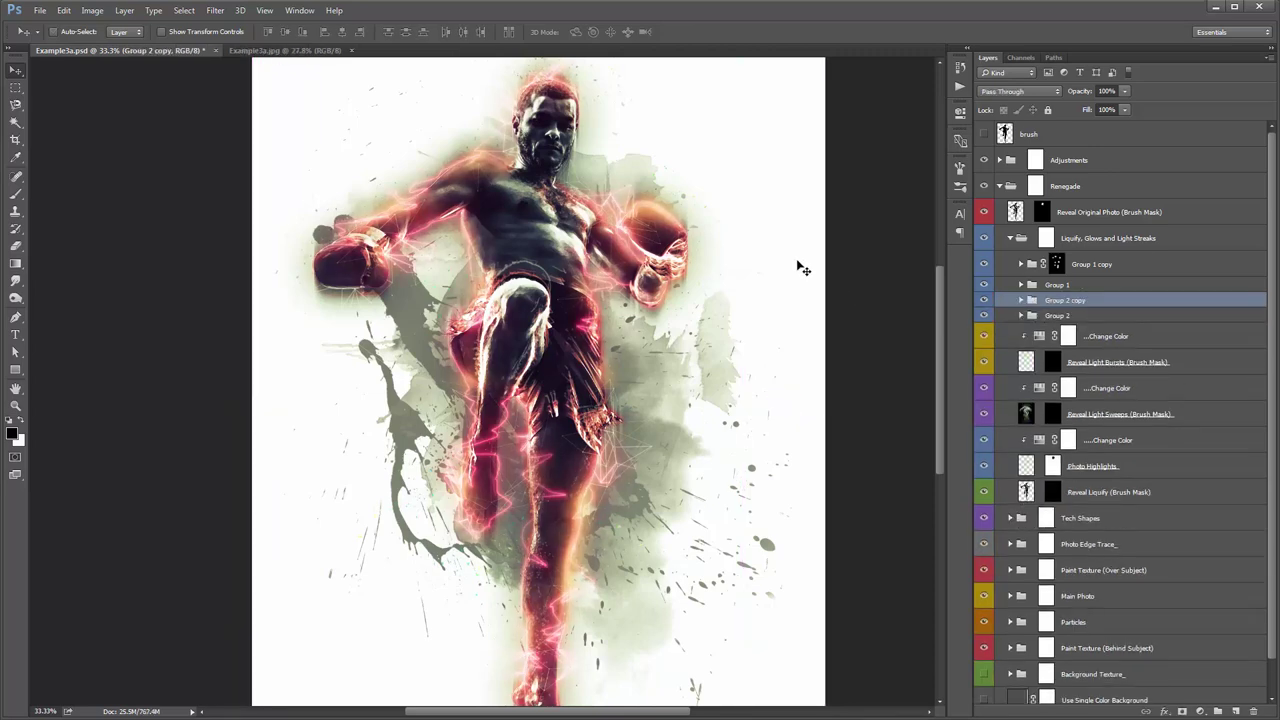
pyautogui.scroll(-5, 764, 231)
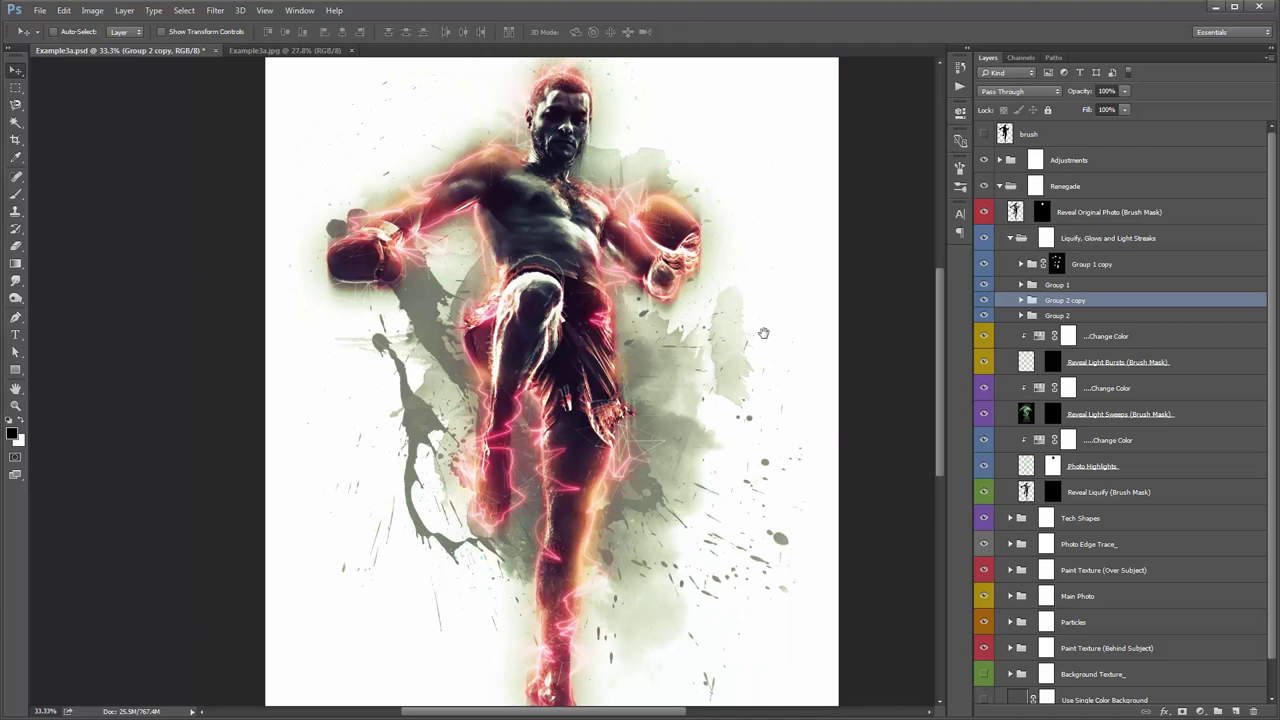
pyautogui.moveTo(754, 307); pyautogui.dragTo(766, 316)
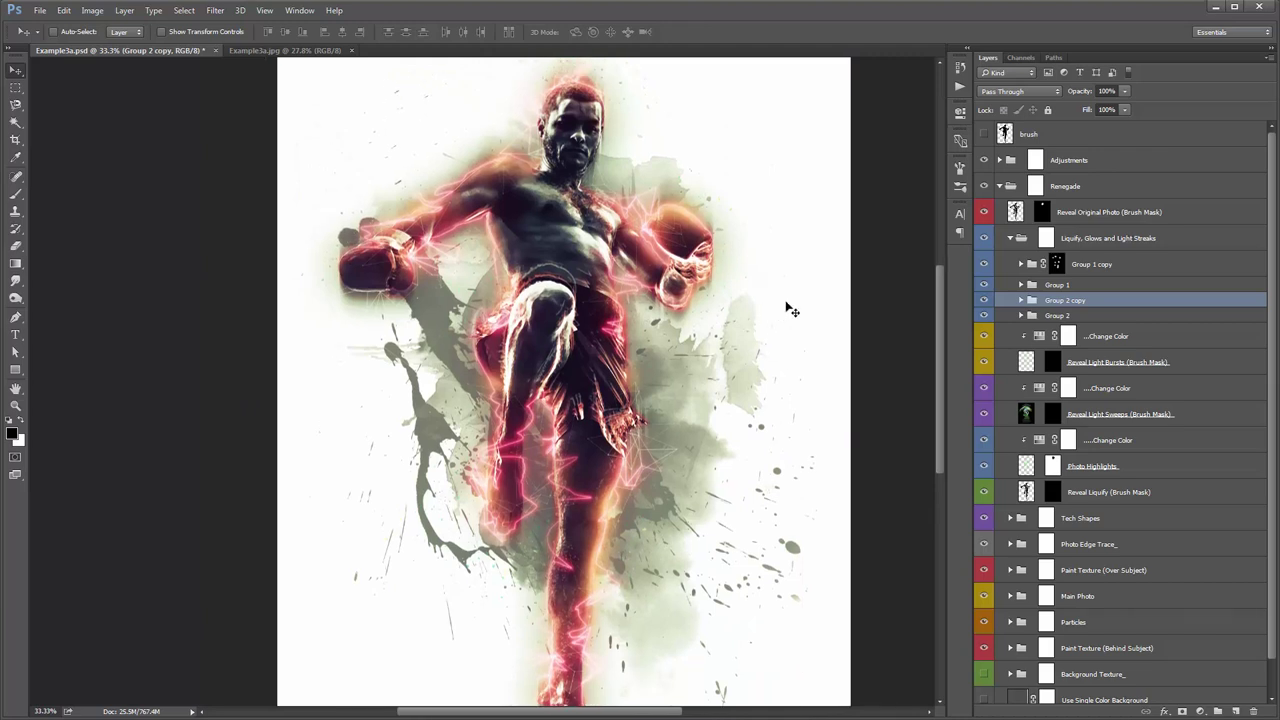
# Collapse the Liquify, Glows and Light Streaks group, merge a duplicate of the Tech Shapes group into one layer, and hide the original group
pyautogui.click(1013, 238)
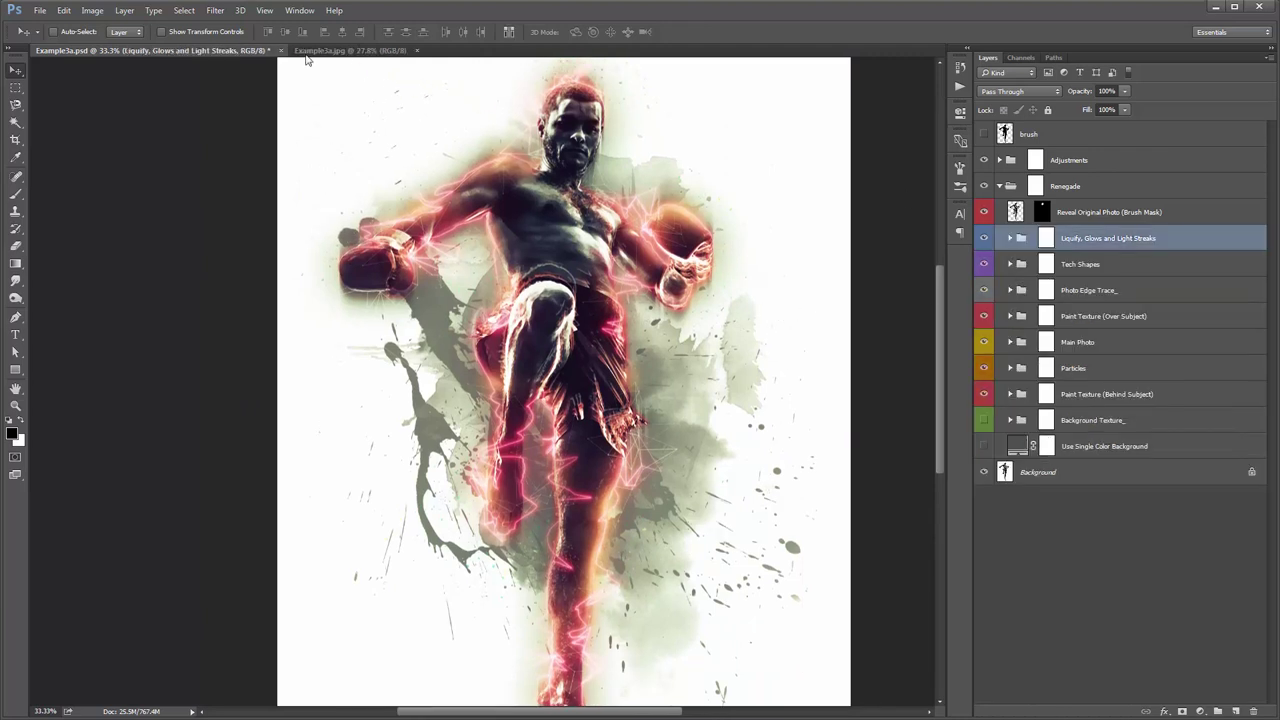
pyautogui.click(314, 51)
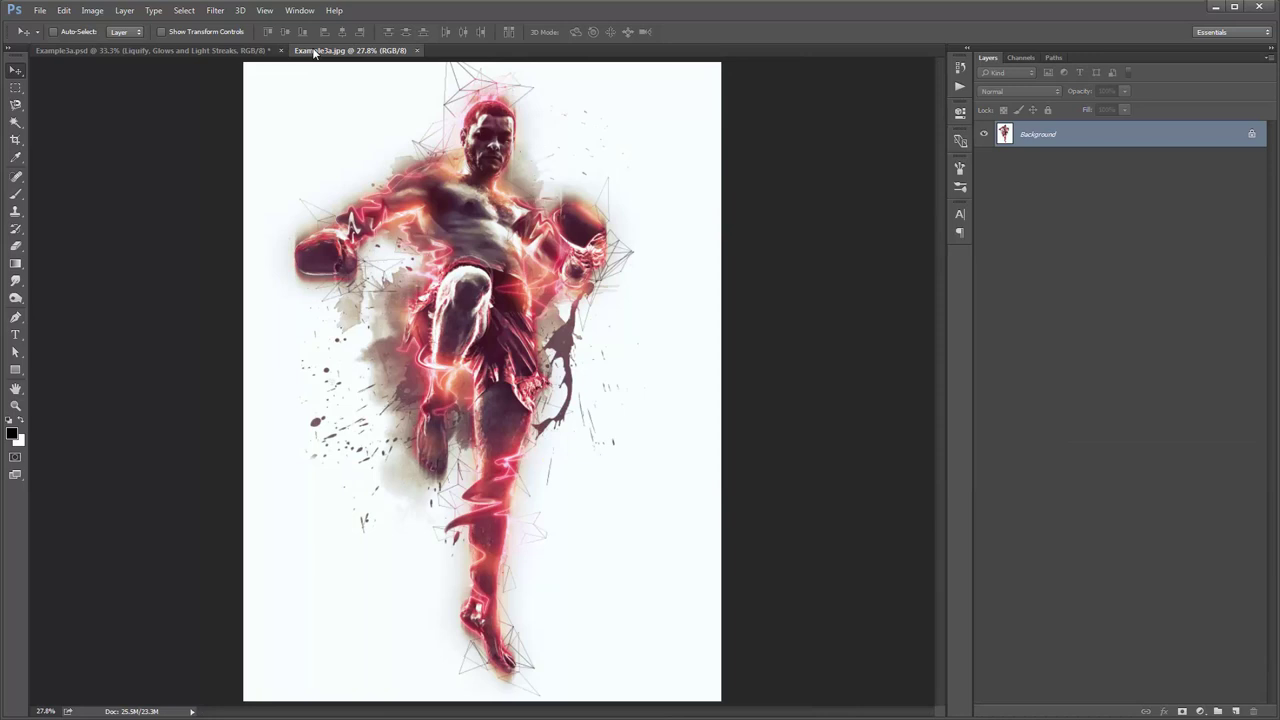
pyautogui.click(207, 52)
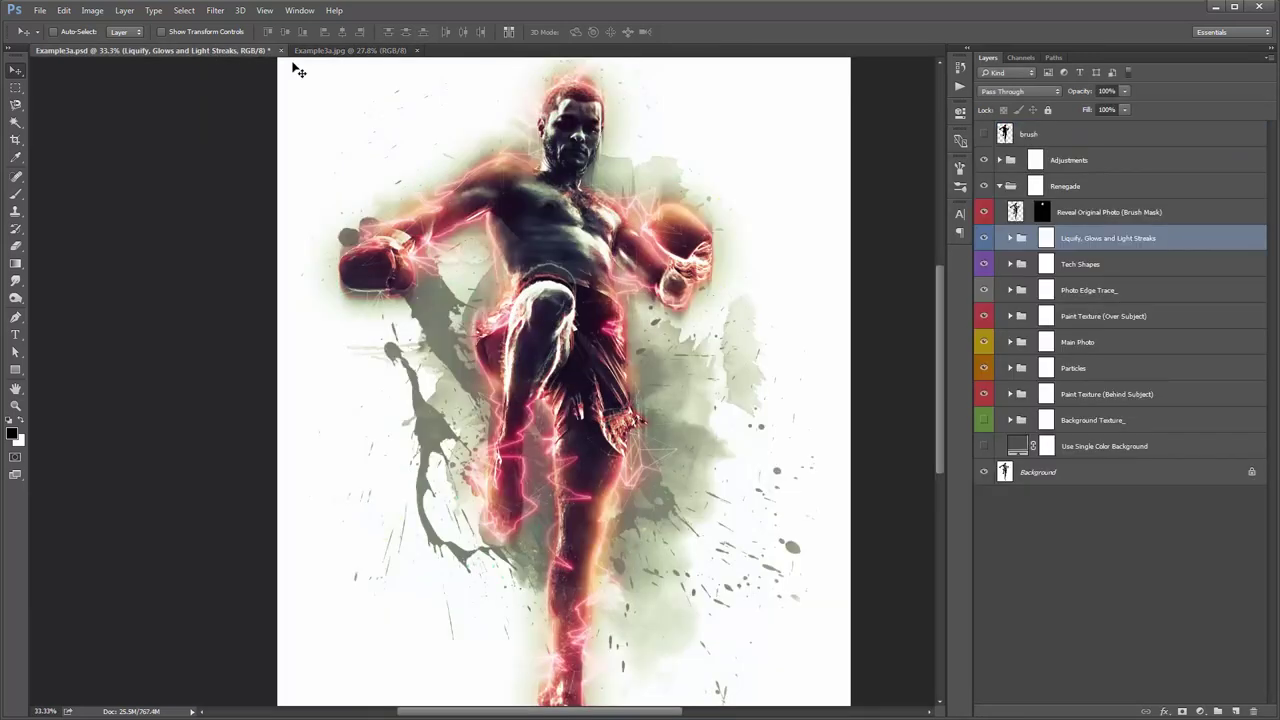
pyautogui.click(1077, 268)
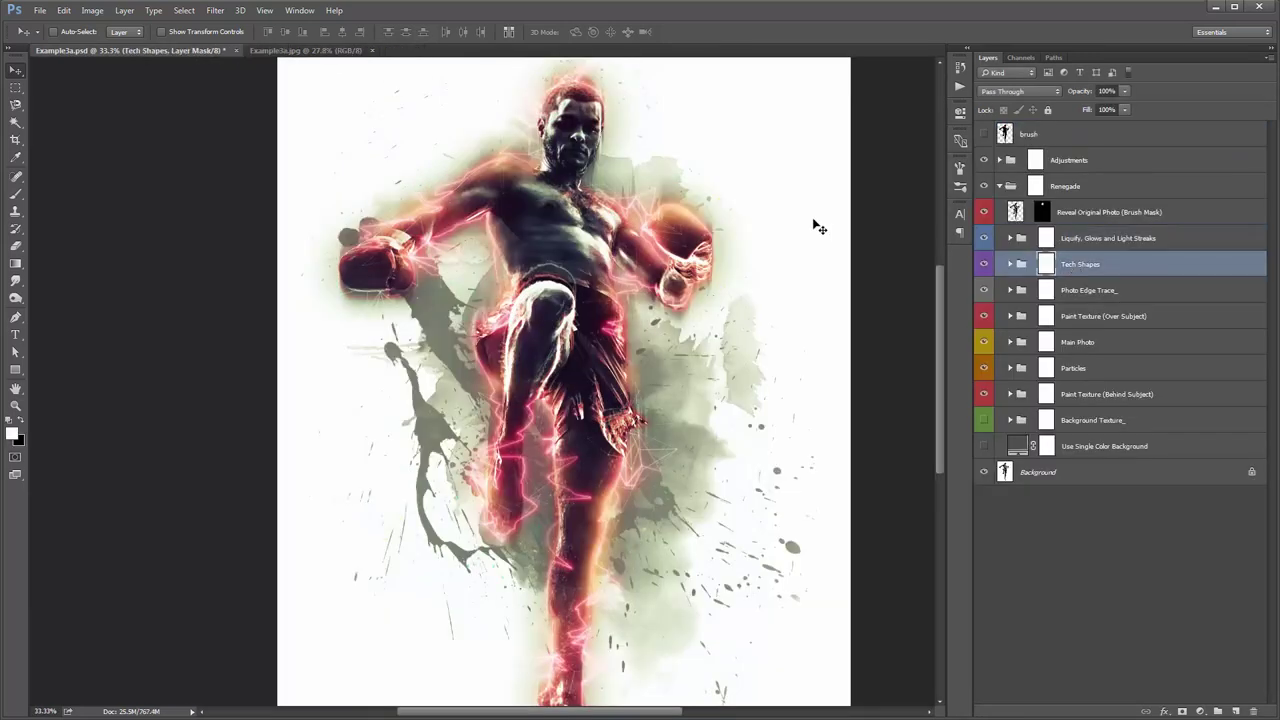
pyautogui.hotkey('ctrl', 'j')
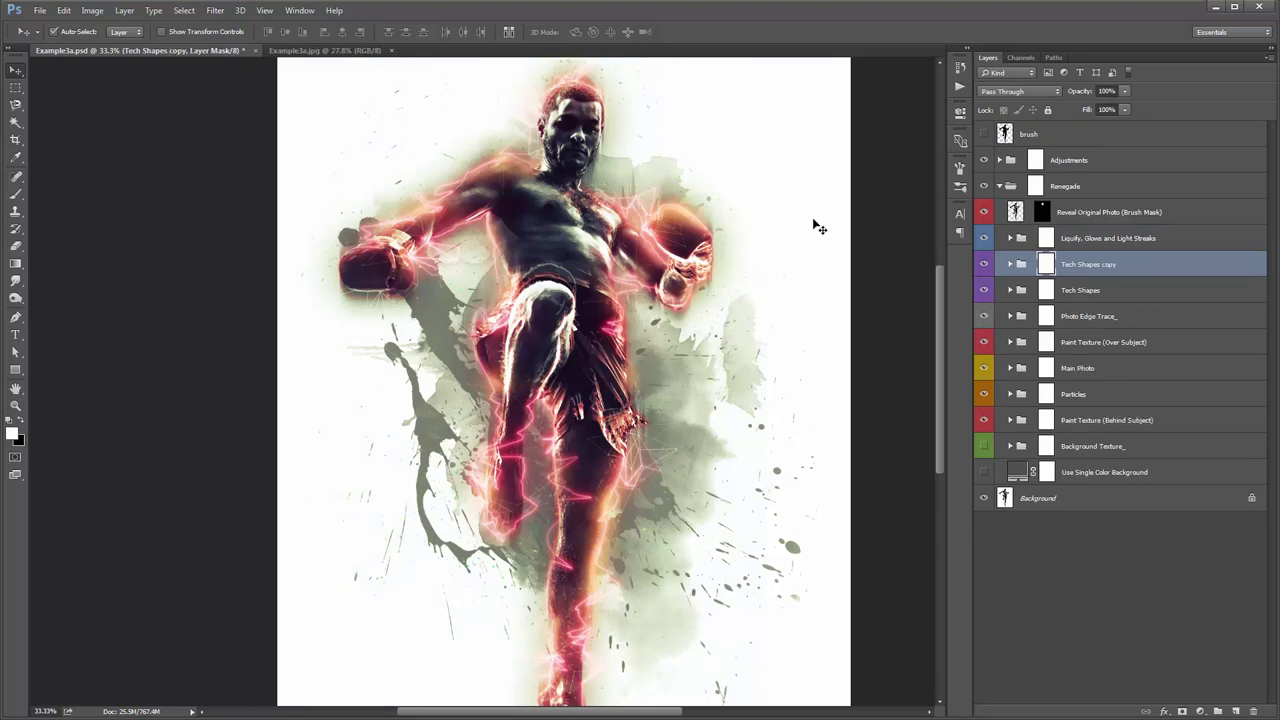
pyautogui.hotkey('ctrl', 'e')
pyautogui.click(984, 290)
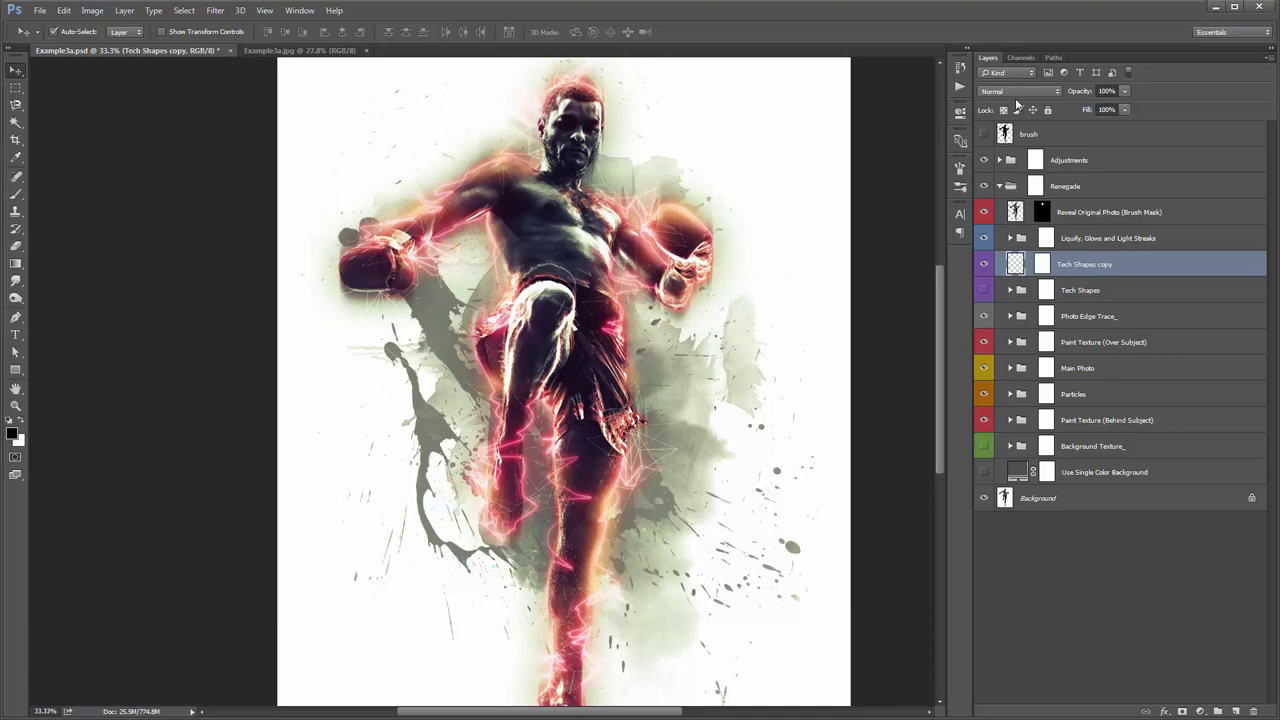
# Invert the merged Tech Shapes copy to get dark lines, and duplicate that layer to make the lines stronger
pyautogui.hotkey('shift', 'Down')
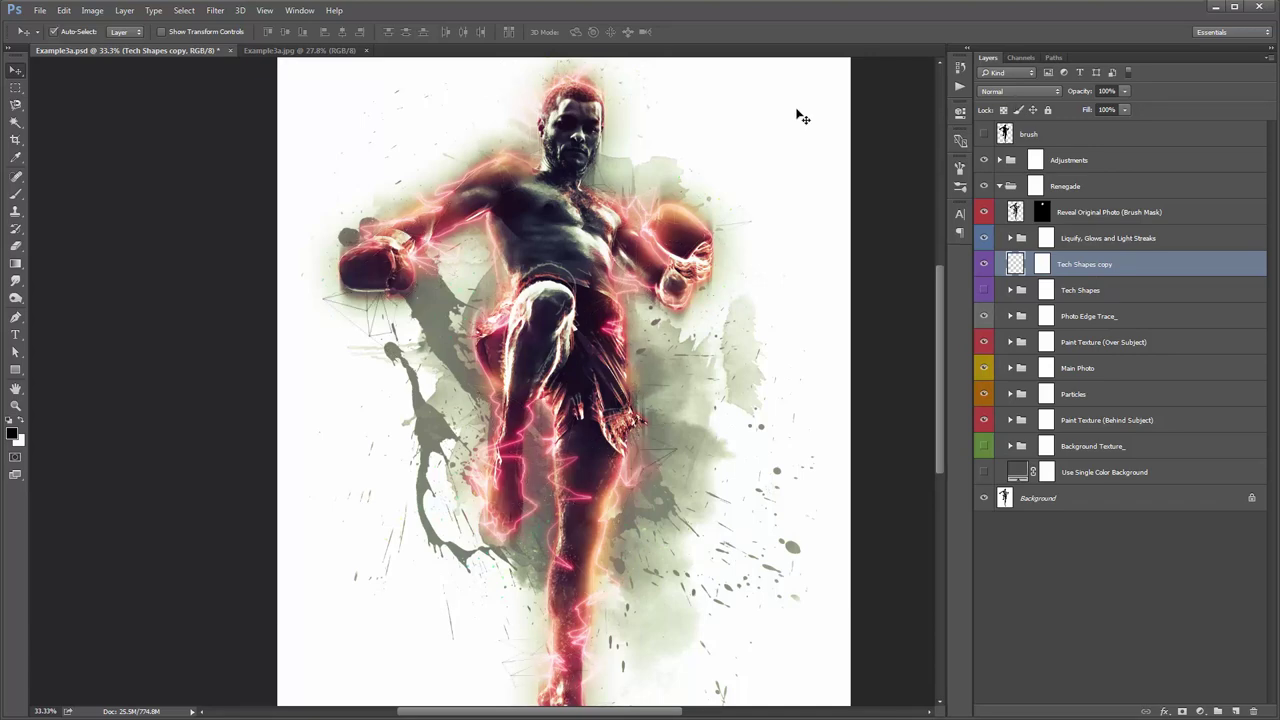
pyautogui.hotkey('ctrl', 'j')
pyautogui.hotkey('shift', 'Down')
pyautogui.moveTo(794, 250)
pyautogui.mouseDown()
pyautogui.moveTo(792, 175)
pyautogui.moveTo(785, 272)
pyautogui.mouseUp()
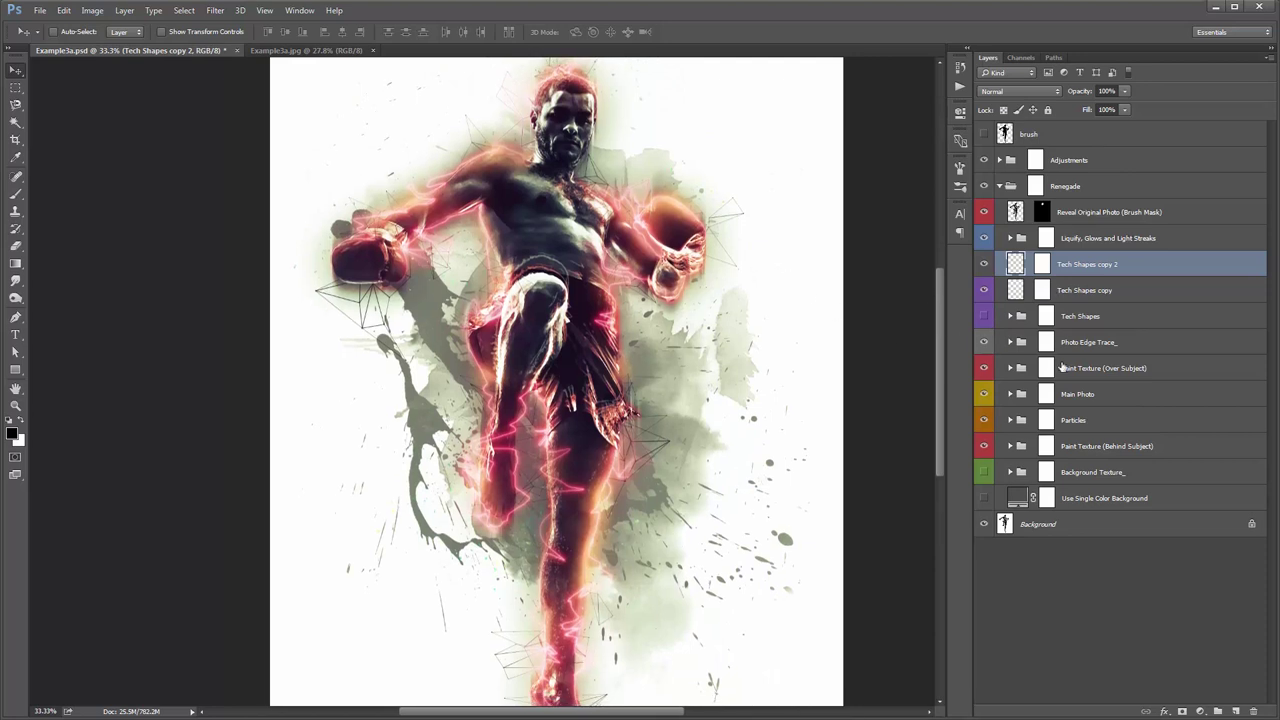
# Try black, red and yellow for the solid color fill clipped to Photo Edge Trace_1 in the Photo Edge Trace_ group
pyautogui.click(1010, 342)
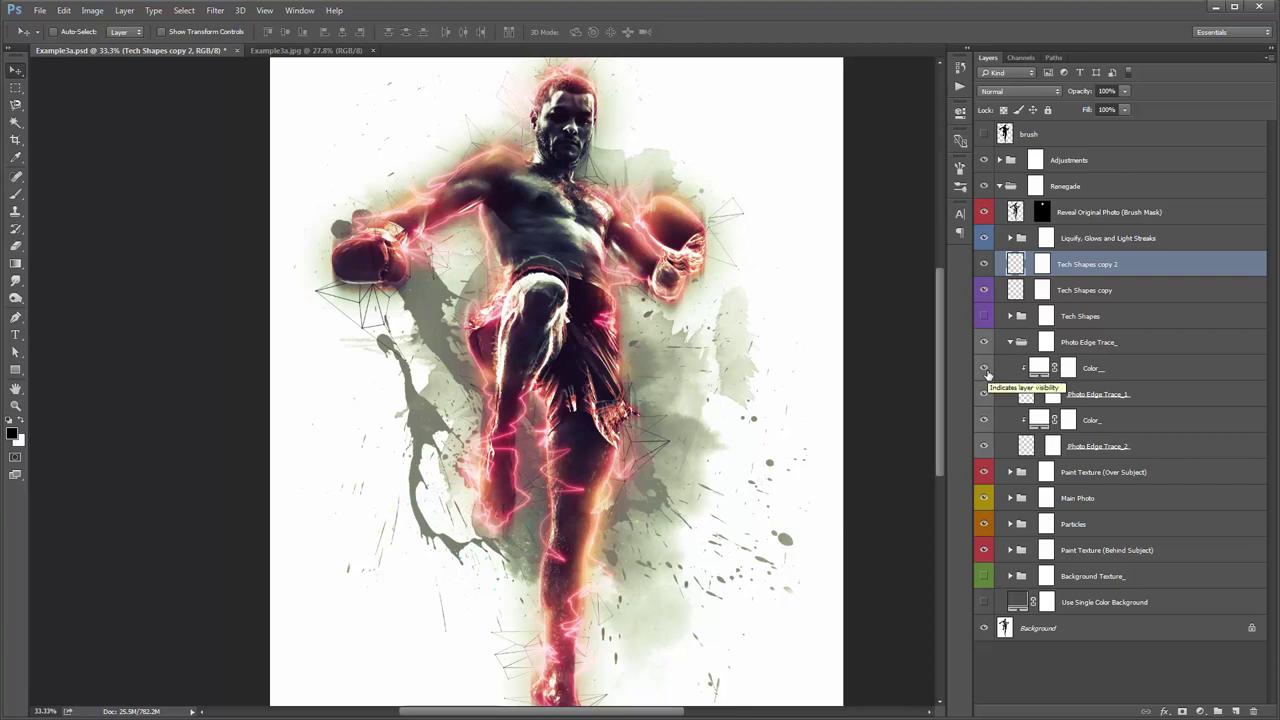
pyautogui.doubleClick(1036, 370)
pyautogui.write('000000')
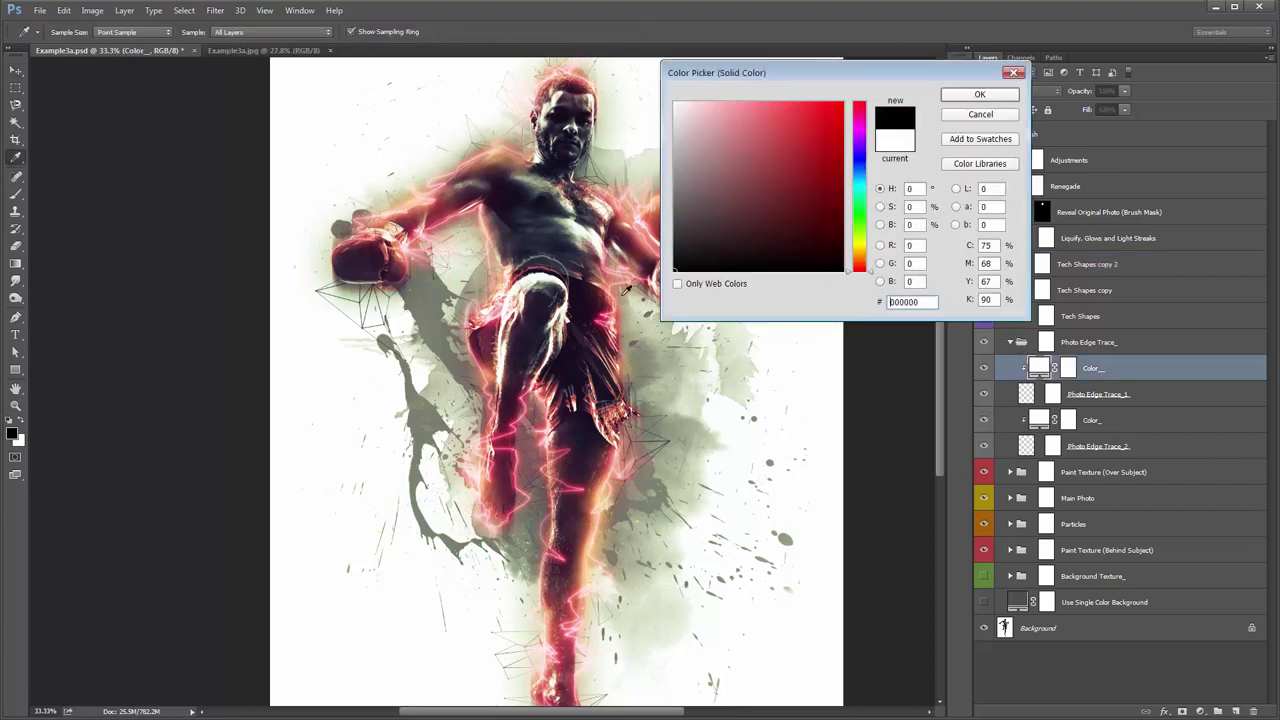
pyautogui.moveTo(714, 233); pyautogui.dragTo(866, 68)
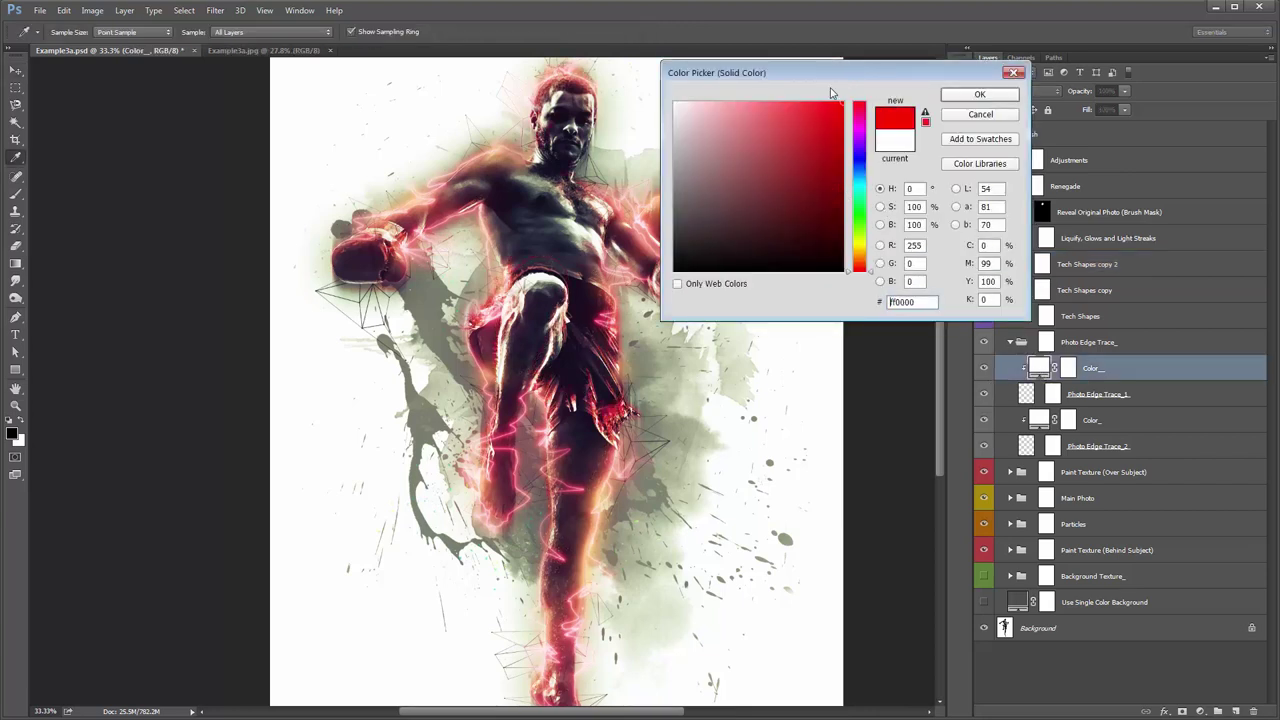
pyautogui.click(856, 247)
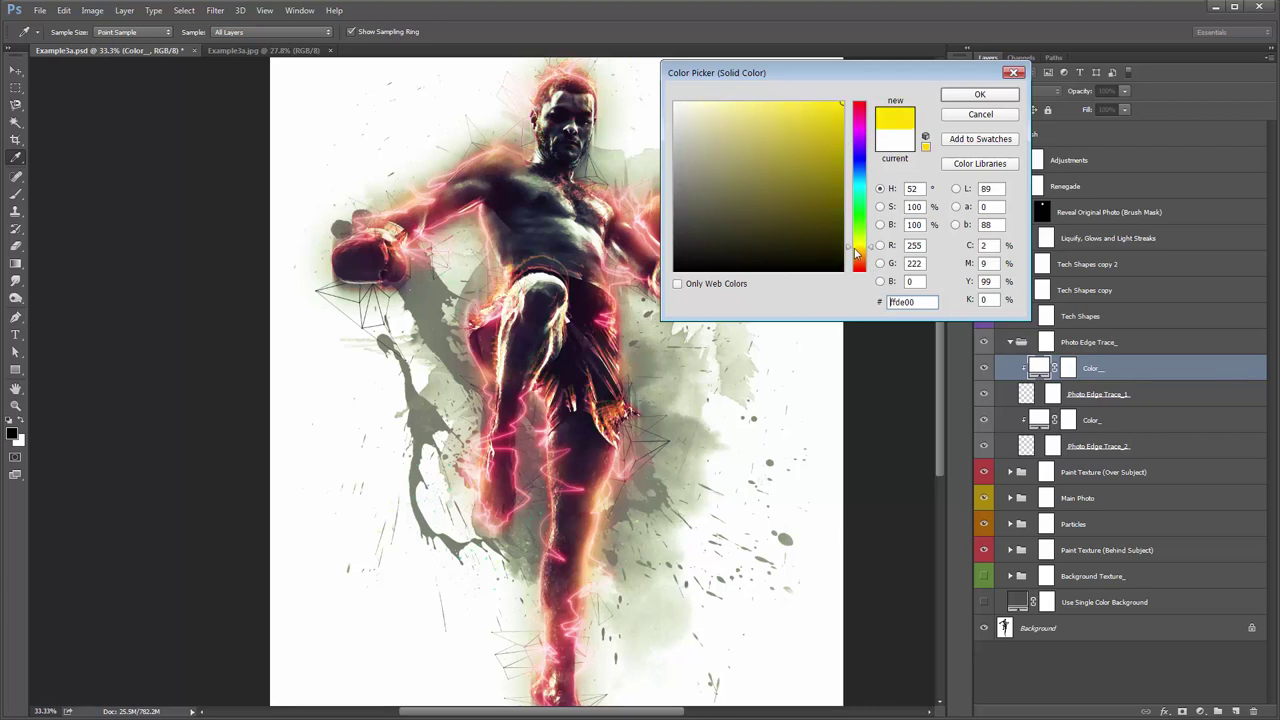
pyautogui.moveTo(855, 249); pyautogui.dragTo(856, 254)
pyautogui.click(674, 102)
pyautogui.click(980, 115)
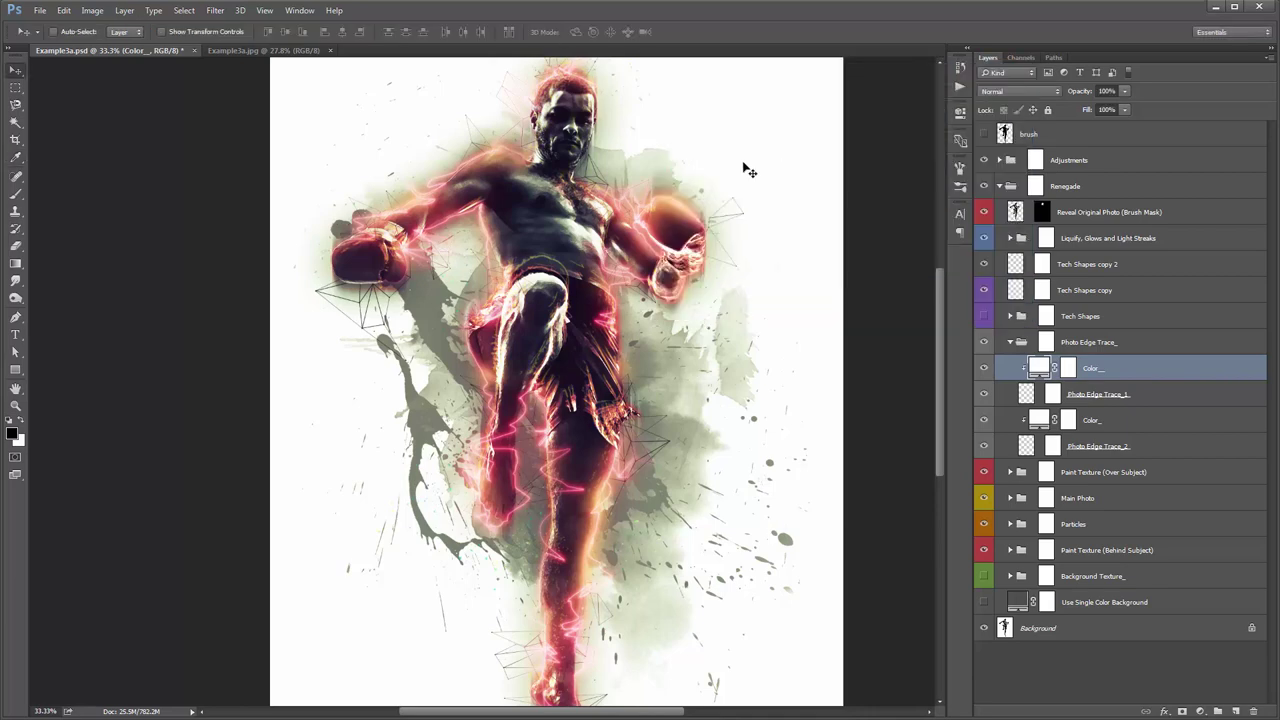
# Compare with Example3a.jpg, then flip the Paint Texture layer in the Paint Texture (Behind Subject) group horizontally
pyautogui.click(256, 49)
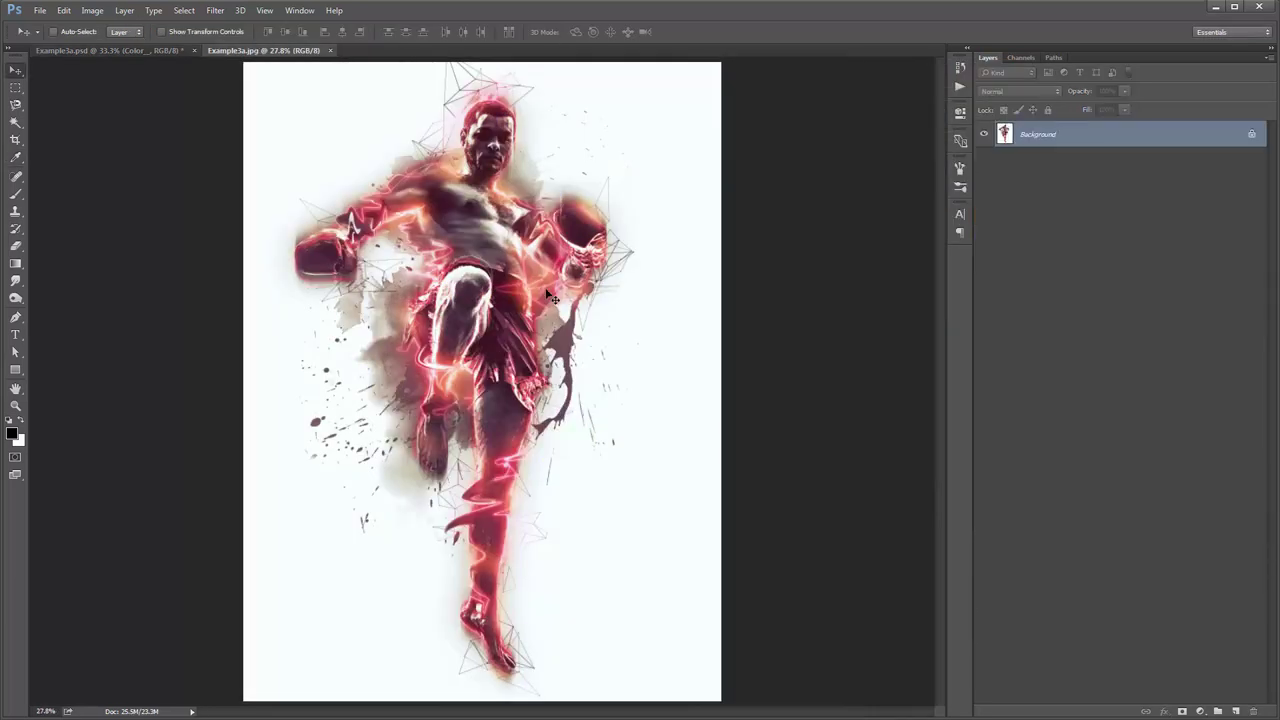
pyautogui.click(154, 52)
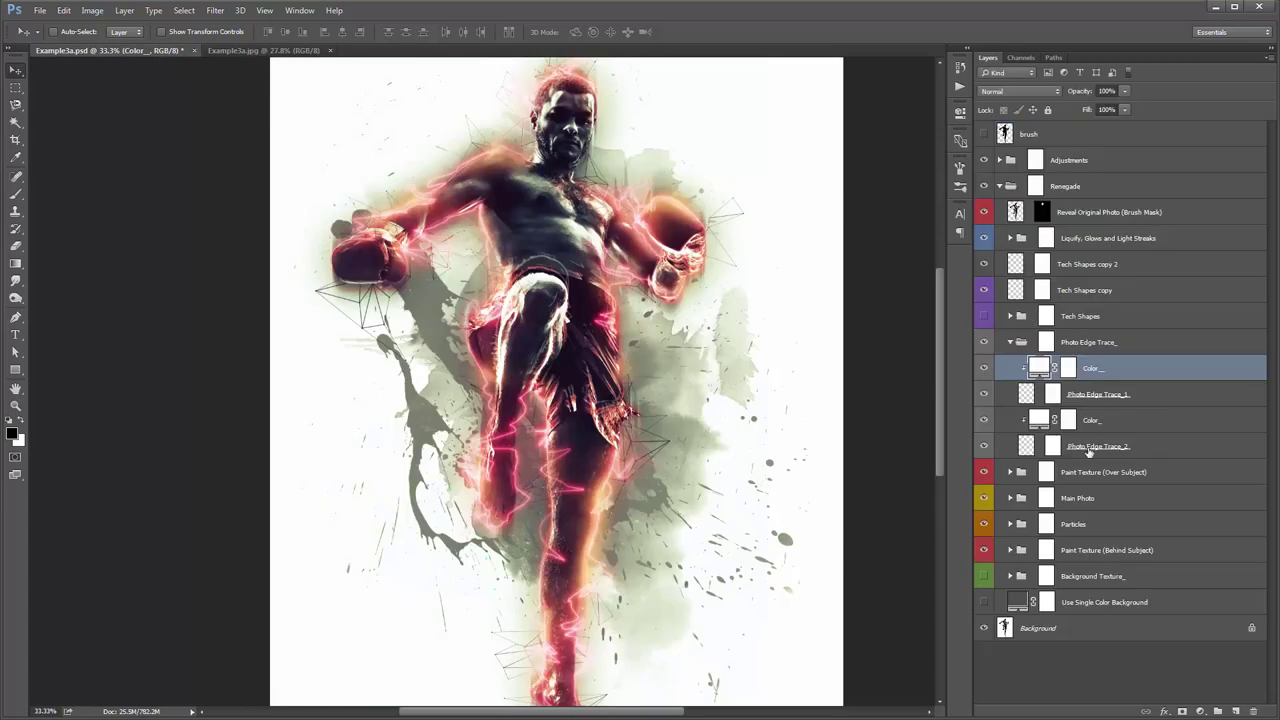
pyautogui.click(1088, 551)
pyautogui.click(1011, 550)
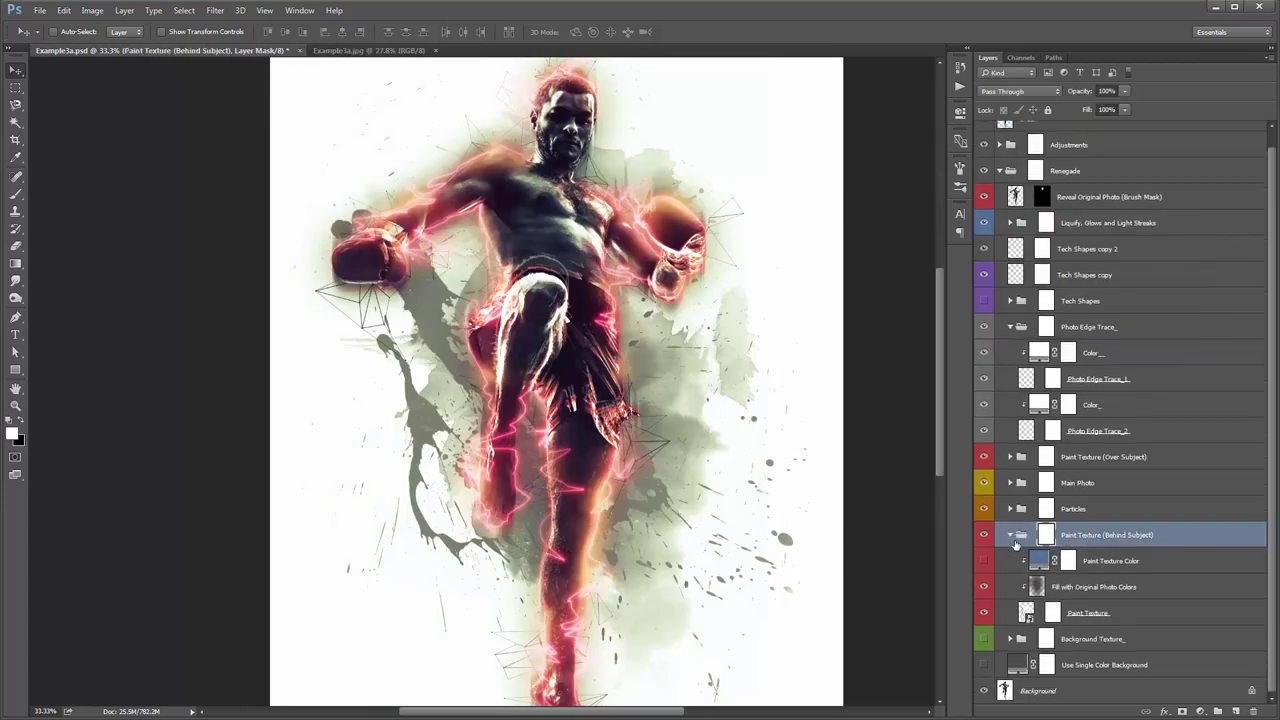
pyautogui.click(1096, 607)
pyautogui.press('x')
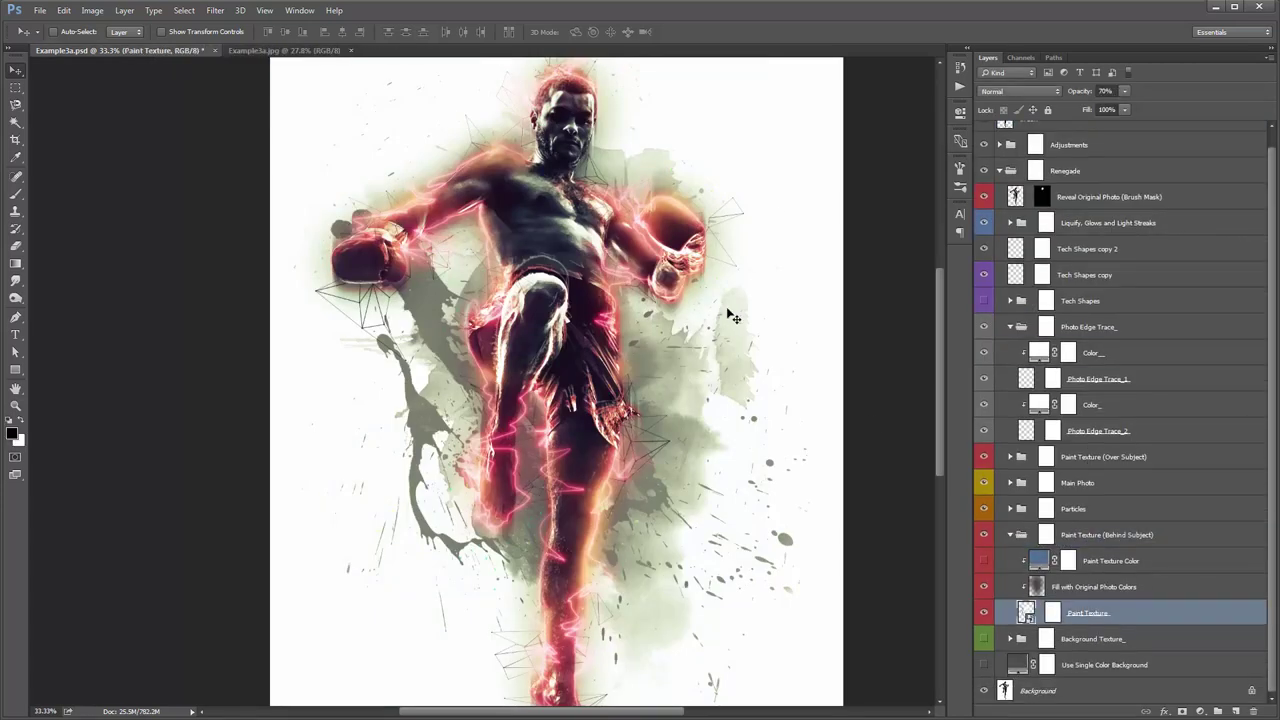
pyautogui.click(63, 10)
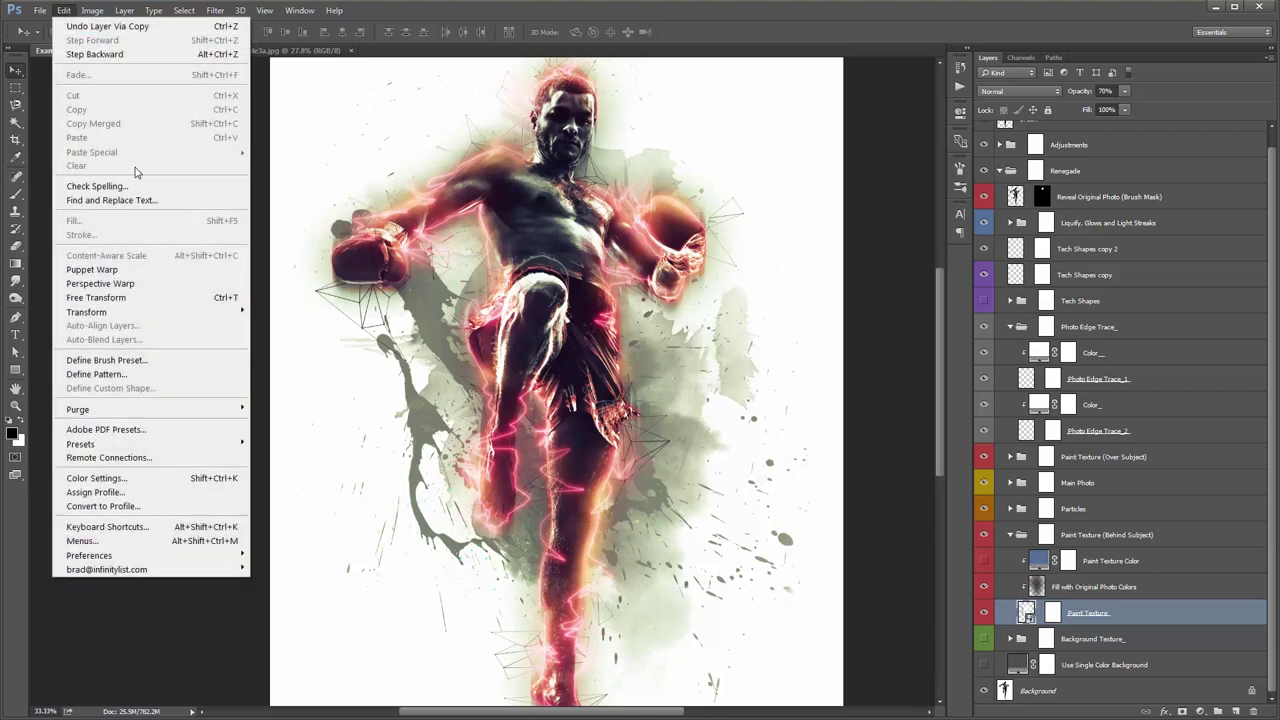
pyautogui.moveTo(149, 312)
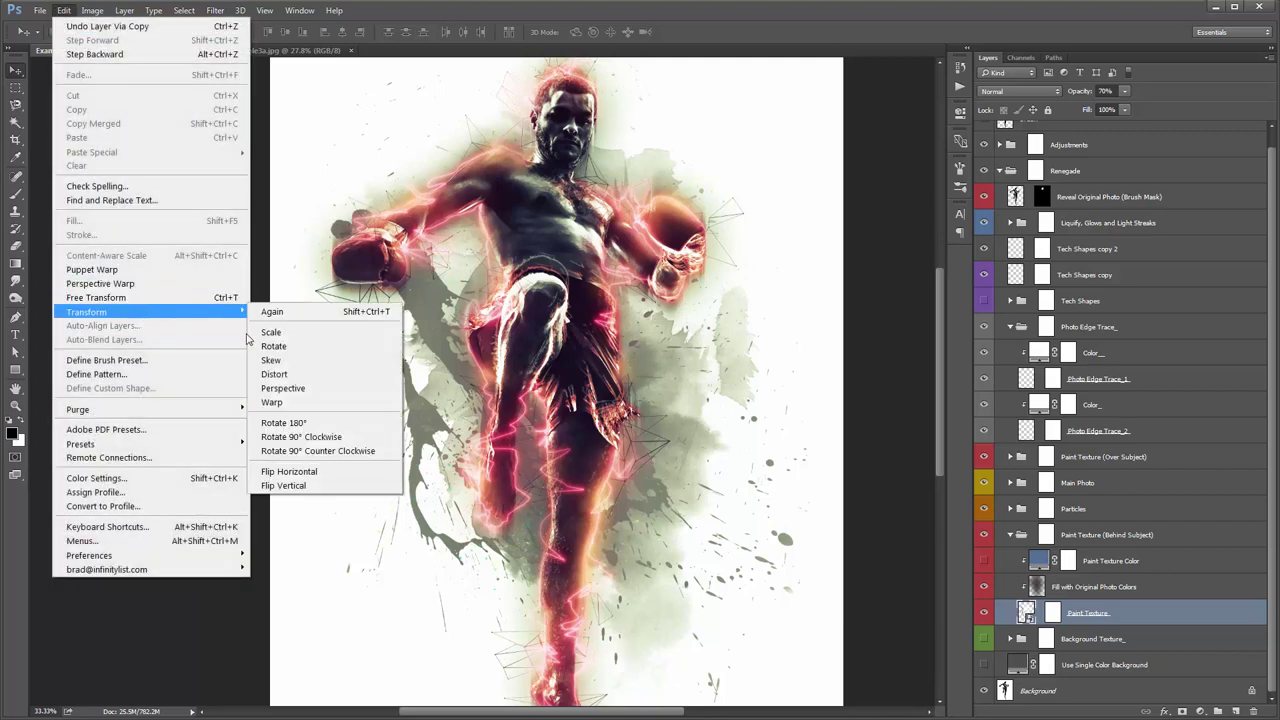
pyautogui.click(349, 471)
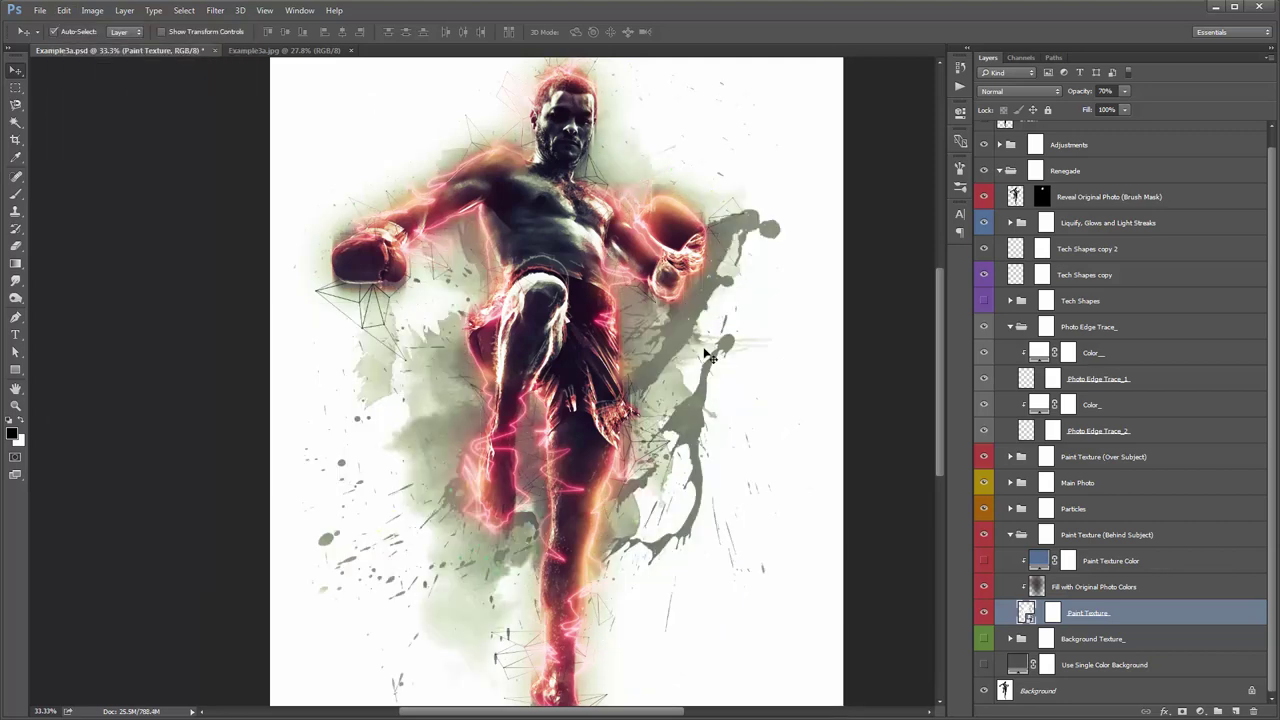
# Scale the Paint Texture layer to about 19.5%, rotate it about -11.5°, and compare the placement with Example3a.jpg
pyautogui.hotkey('ctrl', '-')
pyautogui.hotkey('ctrl', 't')
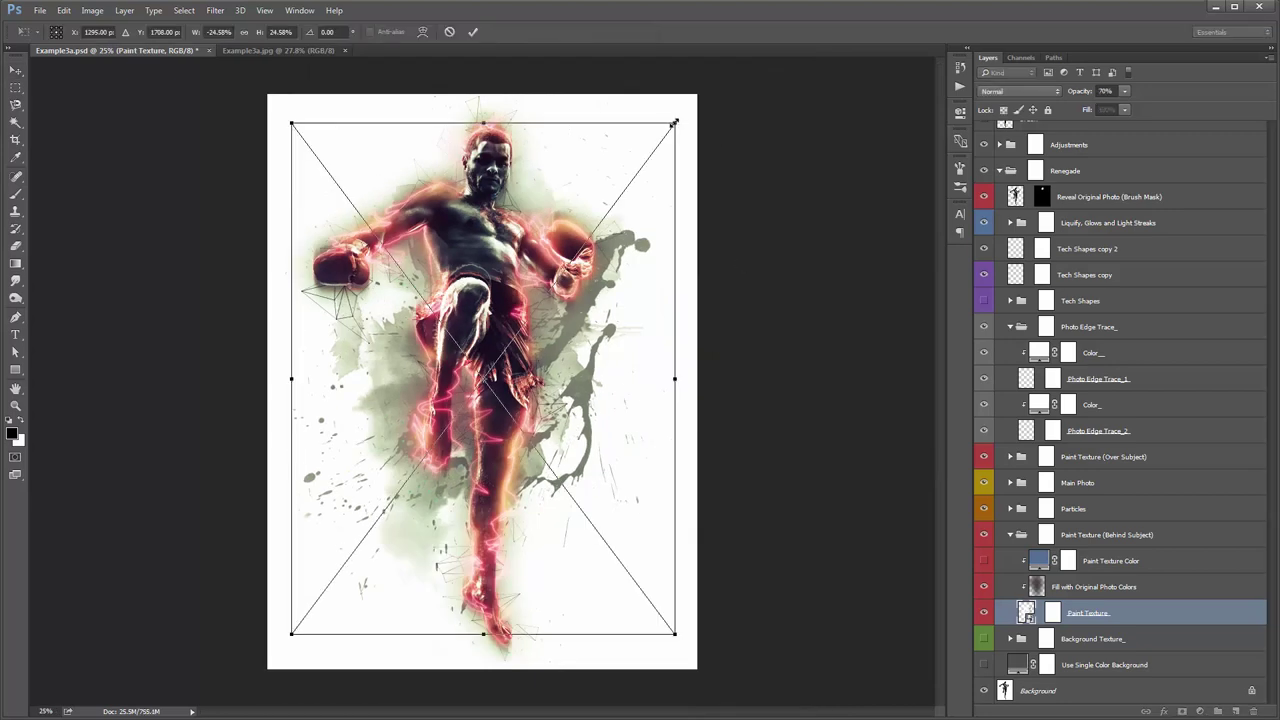
pyautogui.moveTo(673, 123)
pyautogui.mouseDown()
pyautogui.moveTo(615, 176)
pyautogui.moveTo(703, 236)
pyautogui.moveTo(697, 226)
pyautogui.mouseUp()
pyautogui.moveTo(578, 315); pyautogui.dragTo(572, 323)
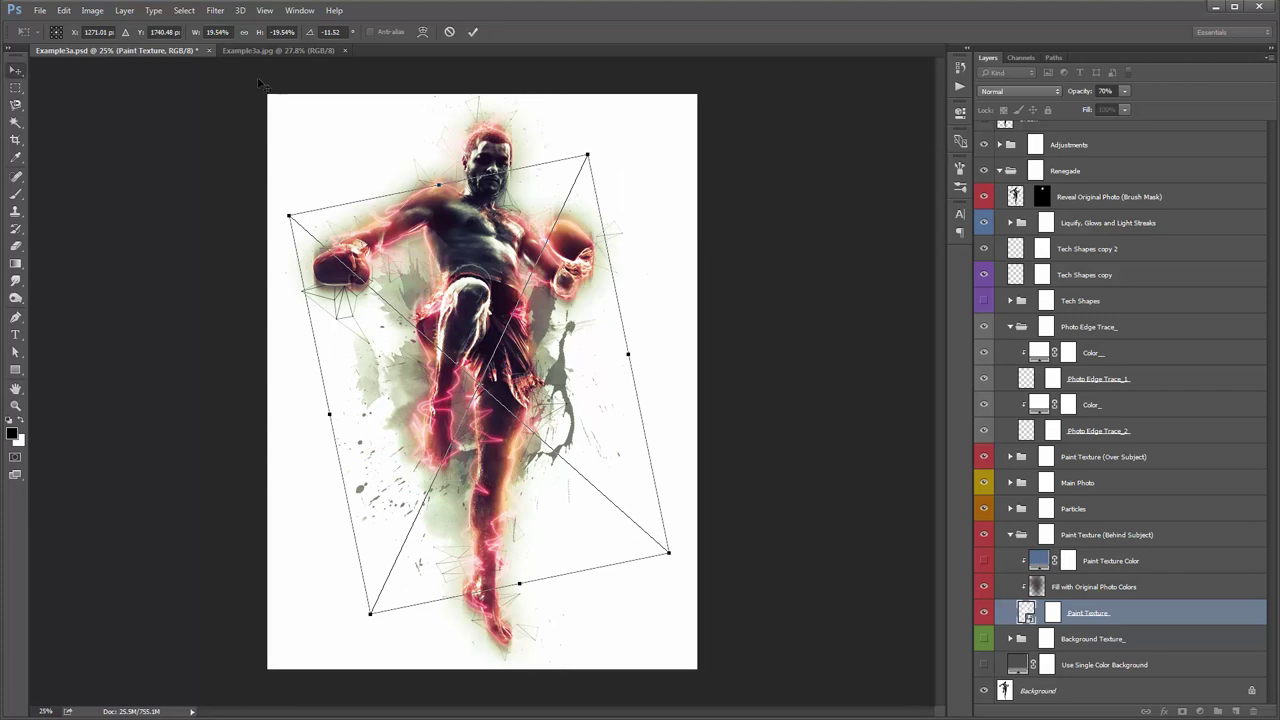
pyautogui.press('Return')
pyautogui.click(244, 49)
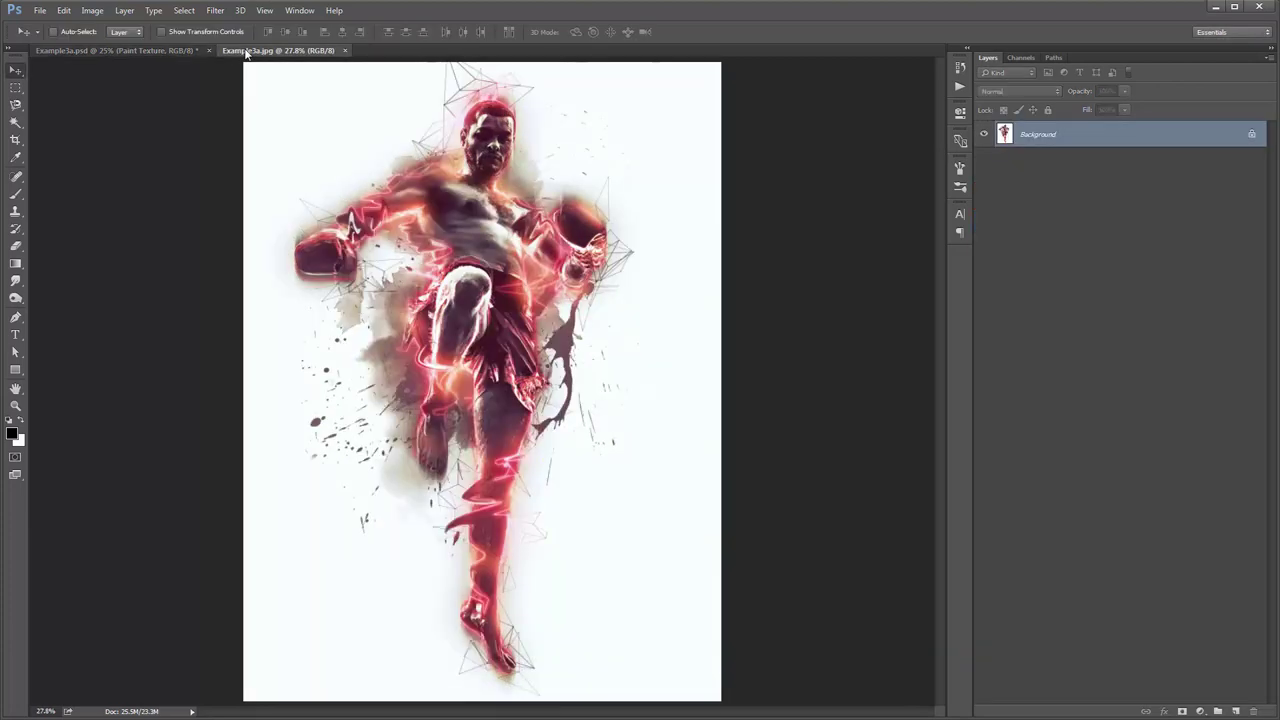
pyautogui.click(144, 44)
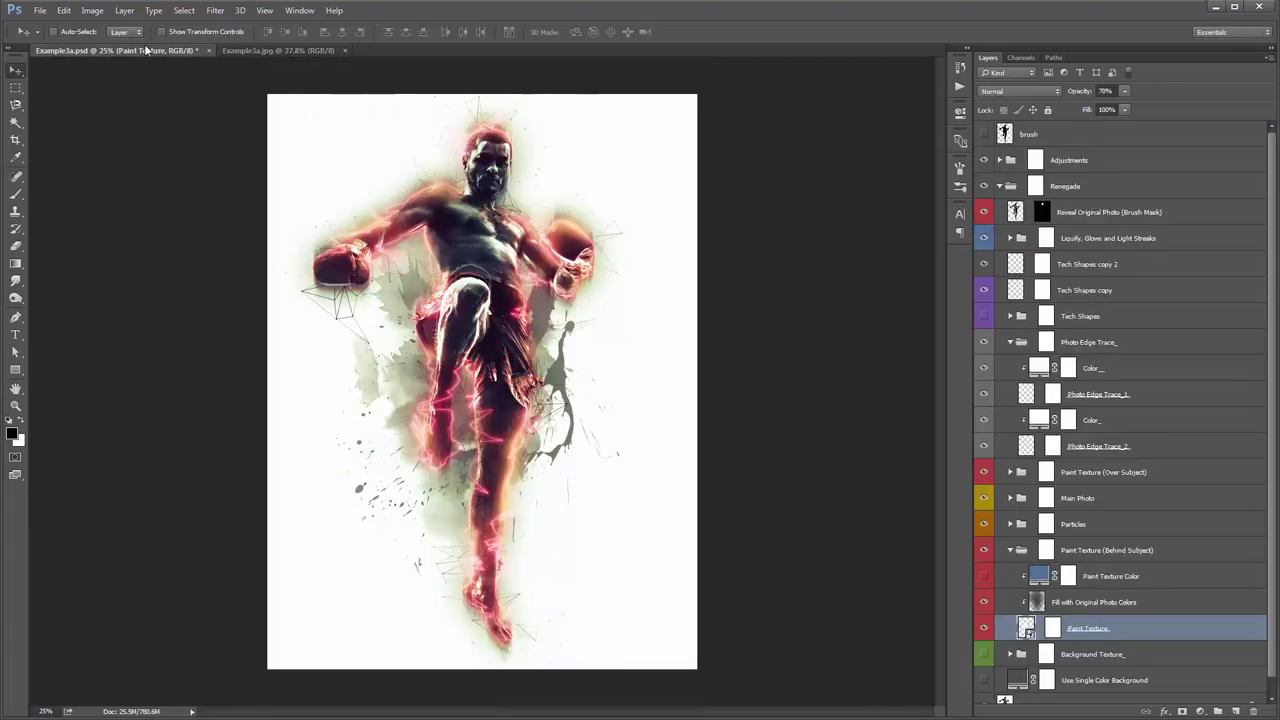
# Show the Paint Texture Color fill and change it to a dark maroon, starting from a color sampled near the subject's raised glove
pyautogui.click(985, 577)
pyautogui.doubleClick(1038, 577)
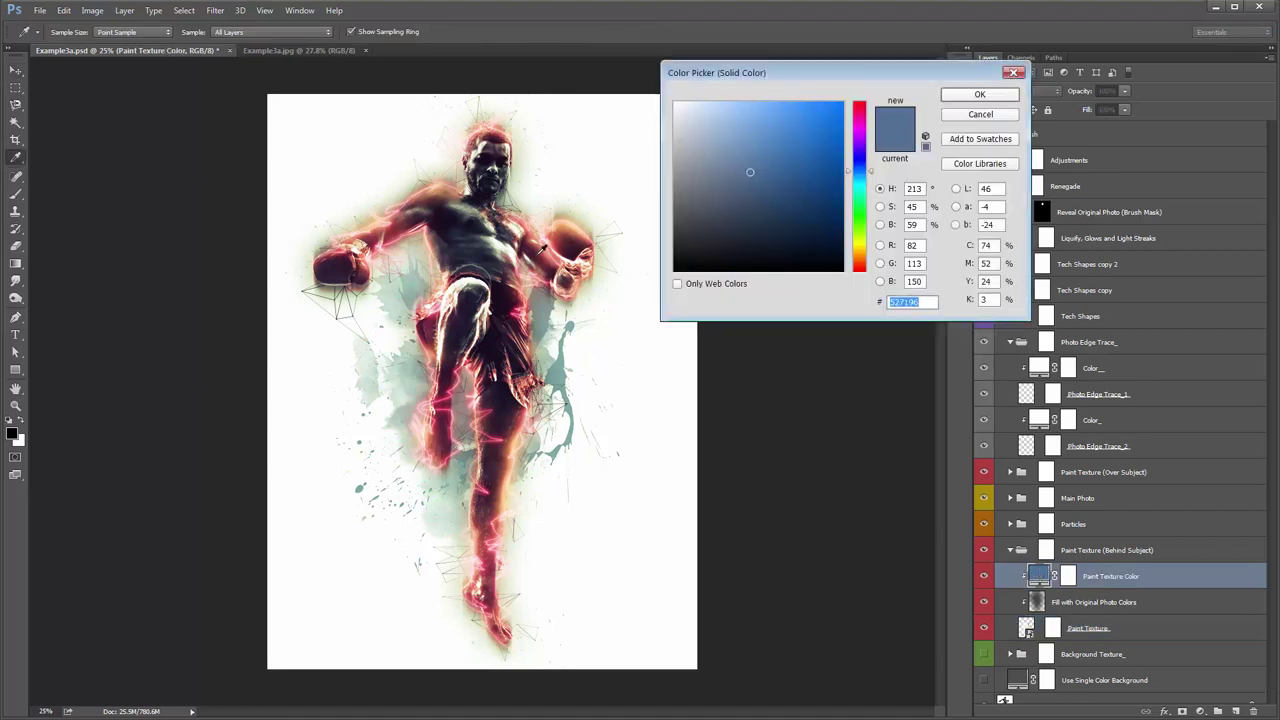
pyautogui.click(541, 252)
pyautogui.moveTo(774, 209); pyautogui.dragTo(769, 202)
pyautogui.click(975, 96)
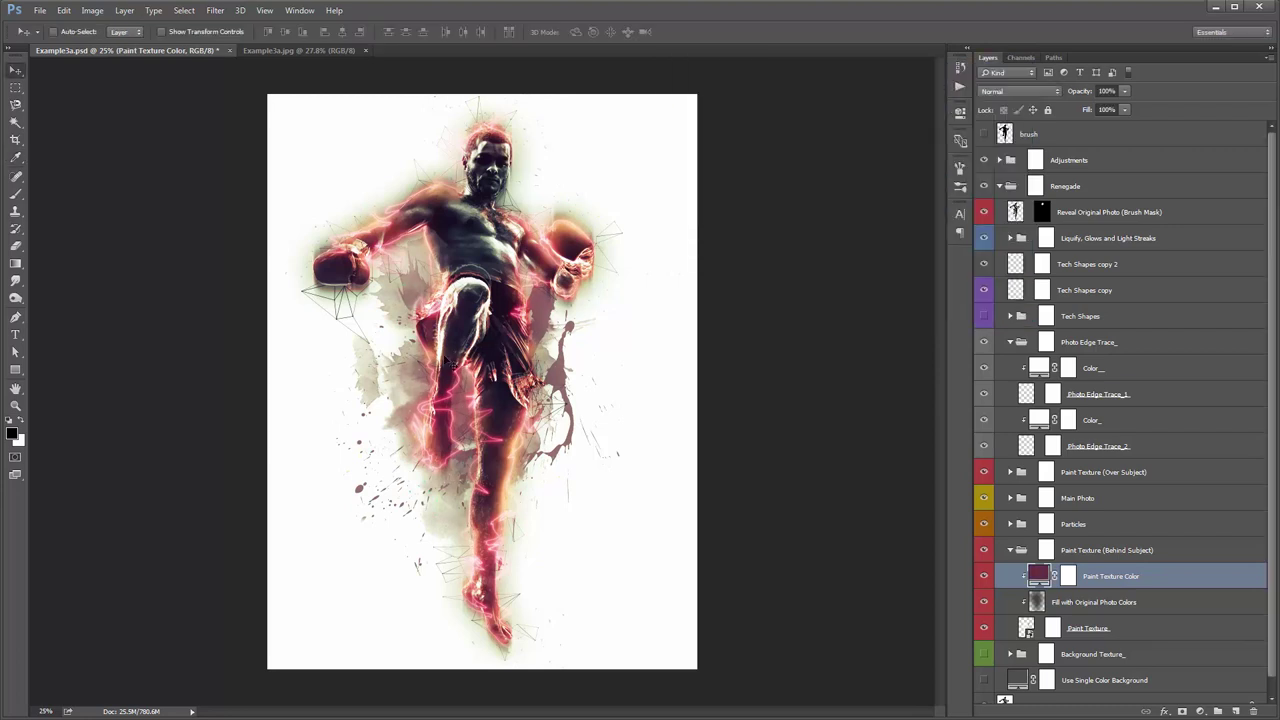
pyautogui.press('v')
pyautogui.scroll(1, 487, 346)
pyautogui.moveTo(506, 352); pyautogui.dragTo(535, 310)
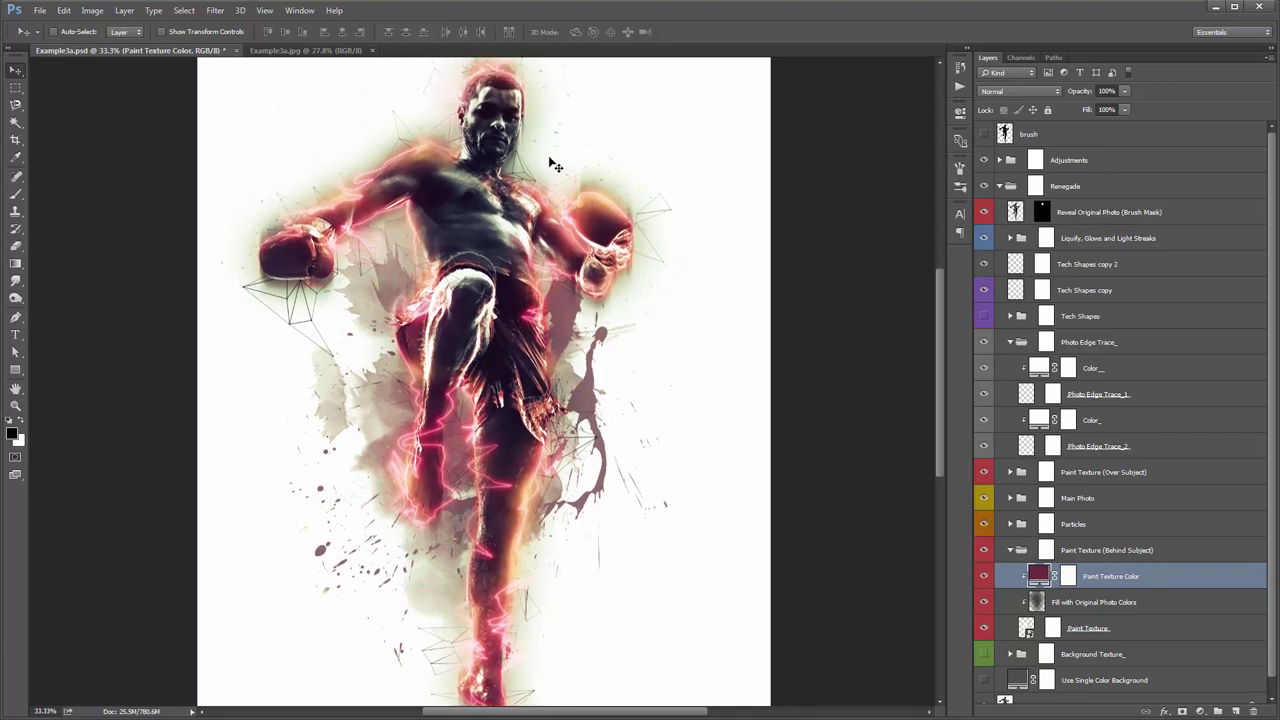
pyautogui.scroll(-1, 1067, 500)
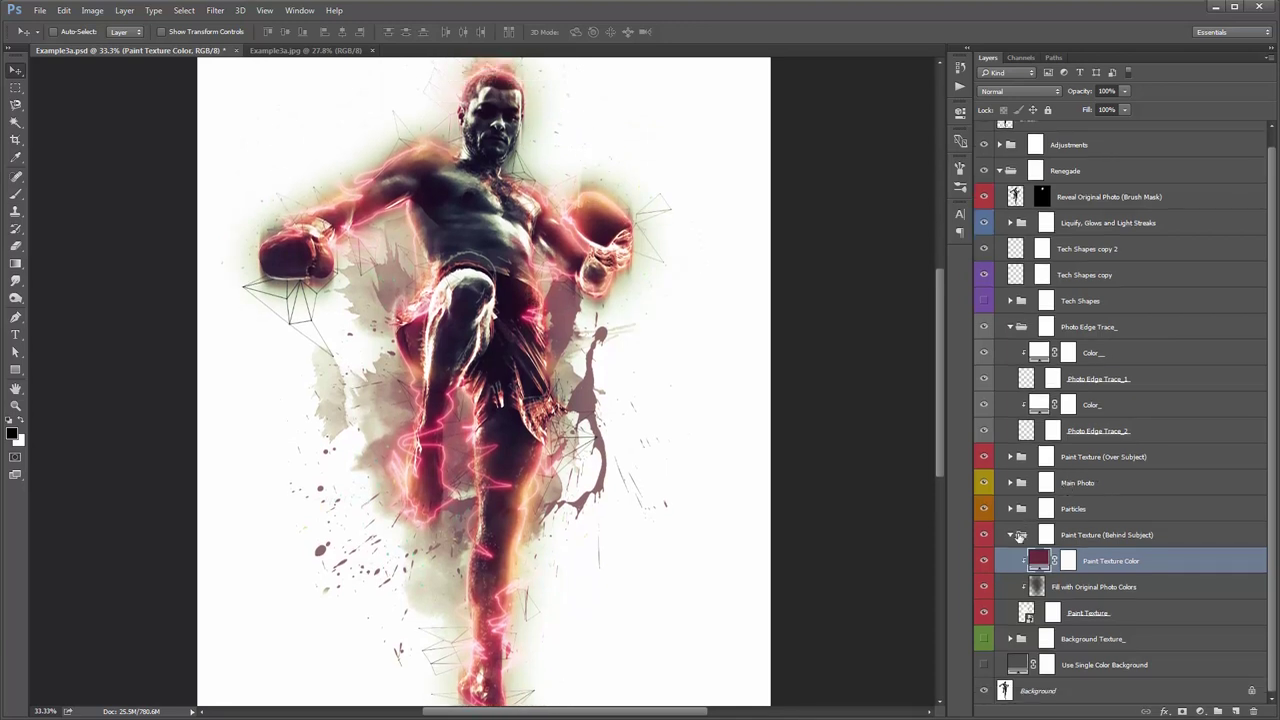
# Collapse the Paint Texture (Behind Subject) group and set Lightness to -100 in the Particles group's Change Color adjustment
pyautogui.click(1011, 535)
pyautogui.click(1020, 527)
pyautogui.click(1010, 524)
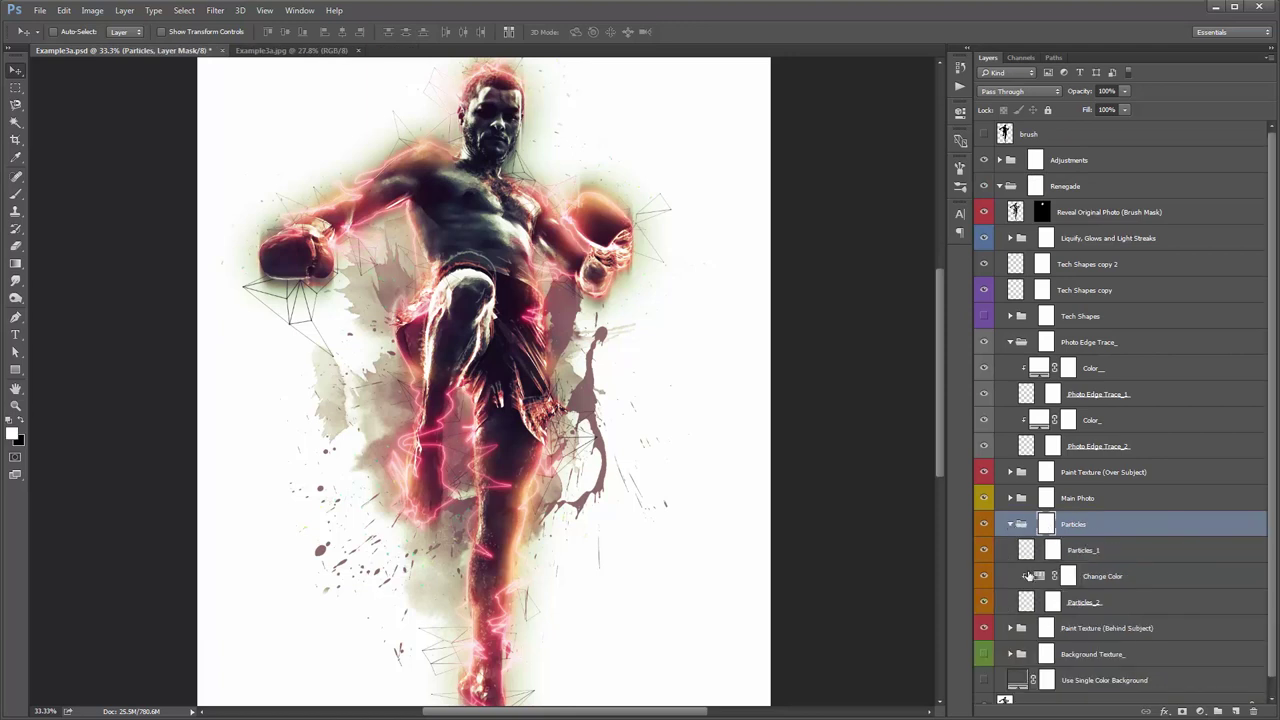
pyautogui.doubleClick(1038, 577)
pyautogui.moveTo(841, 245); pyautogui.dragTo(757, 260)
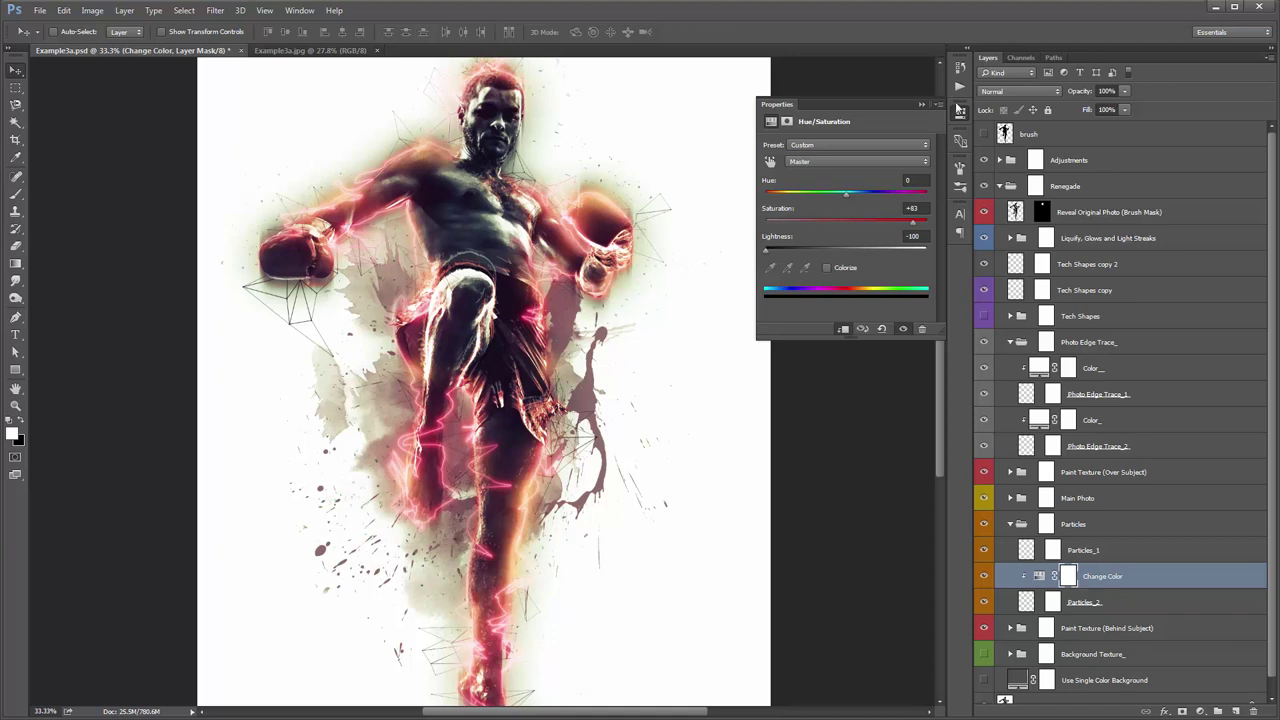
pyautogui.click(922, 105)
# Duplicate the Particles group, collapse both groups, and lower the copy's opacity to 57%
pyautogui.click(1035, 525)
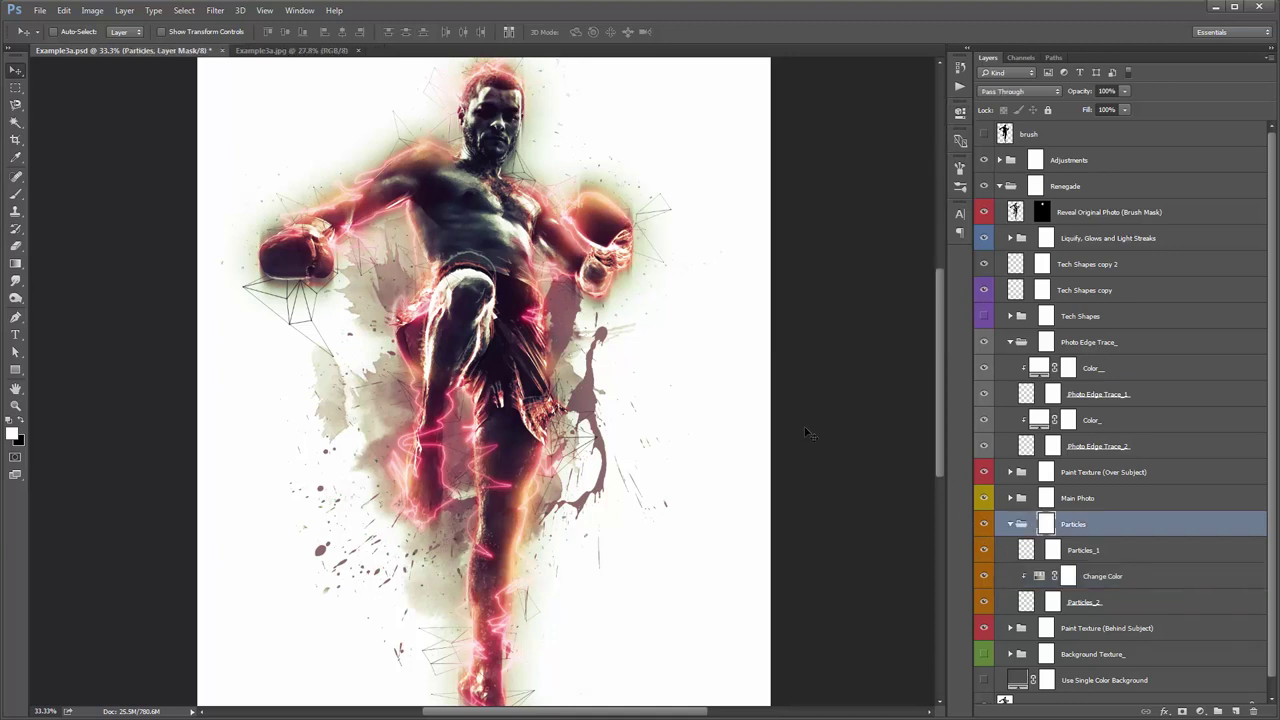
pyautogui.hotkey('ctrl', 'j')
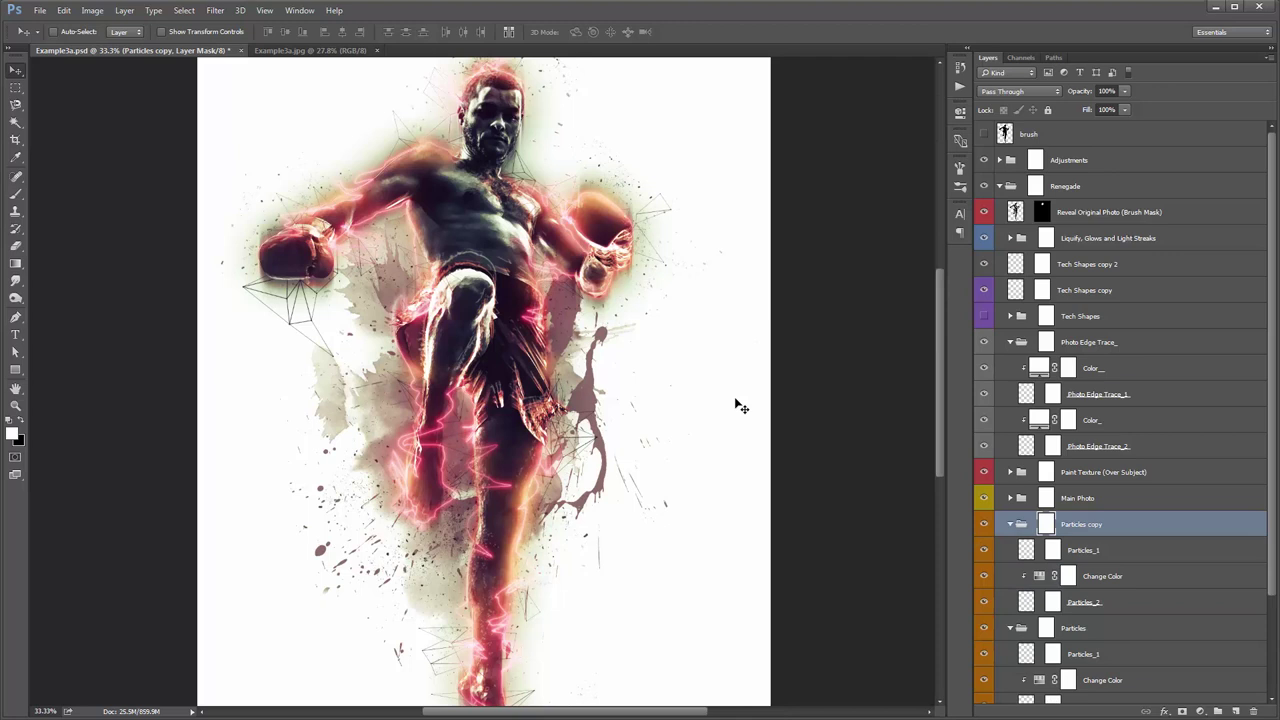
pyautogui.click(1012, 528)
pyautogui.click(1010, 524)
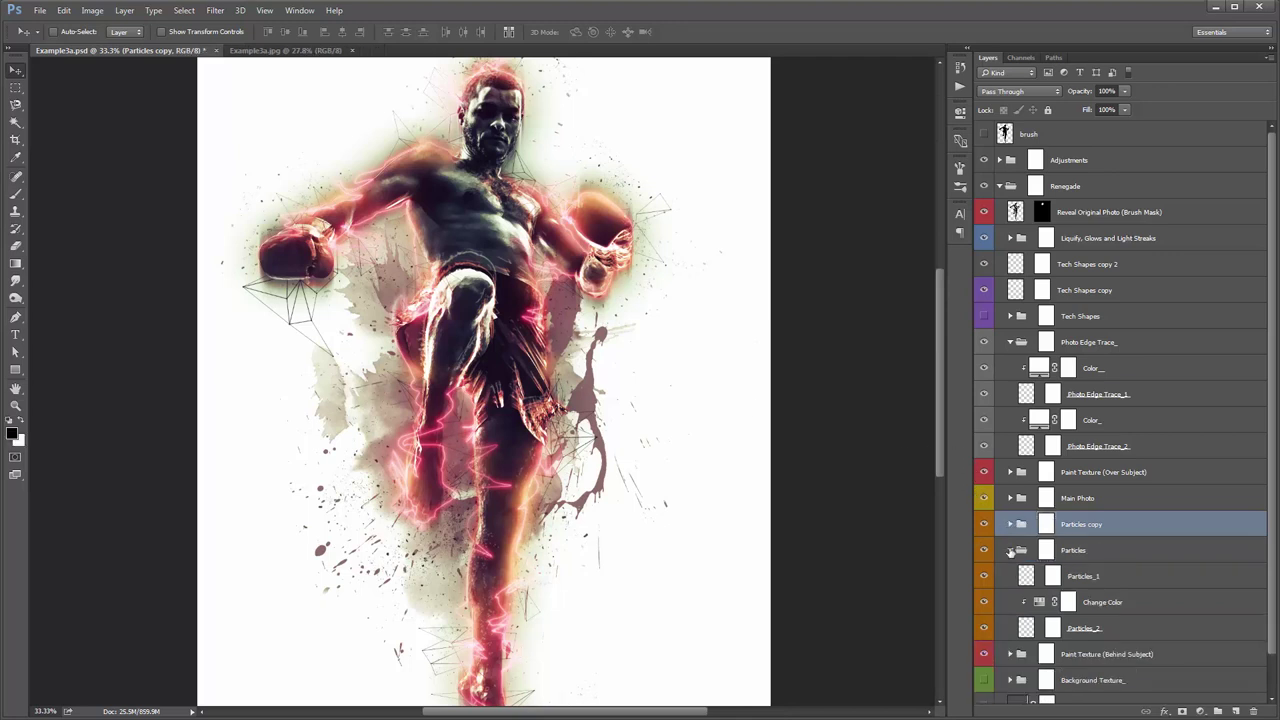
pyautogui.click(1010, 550)
pyautogui.click(1075, 91)
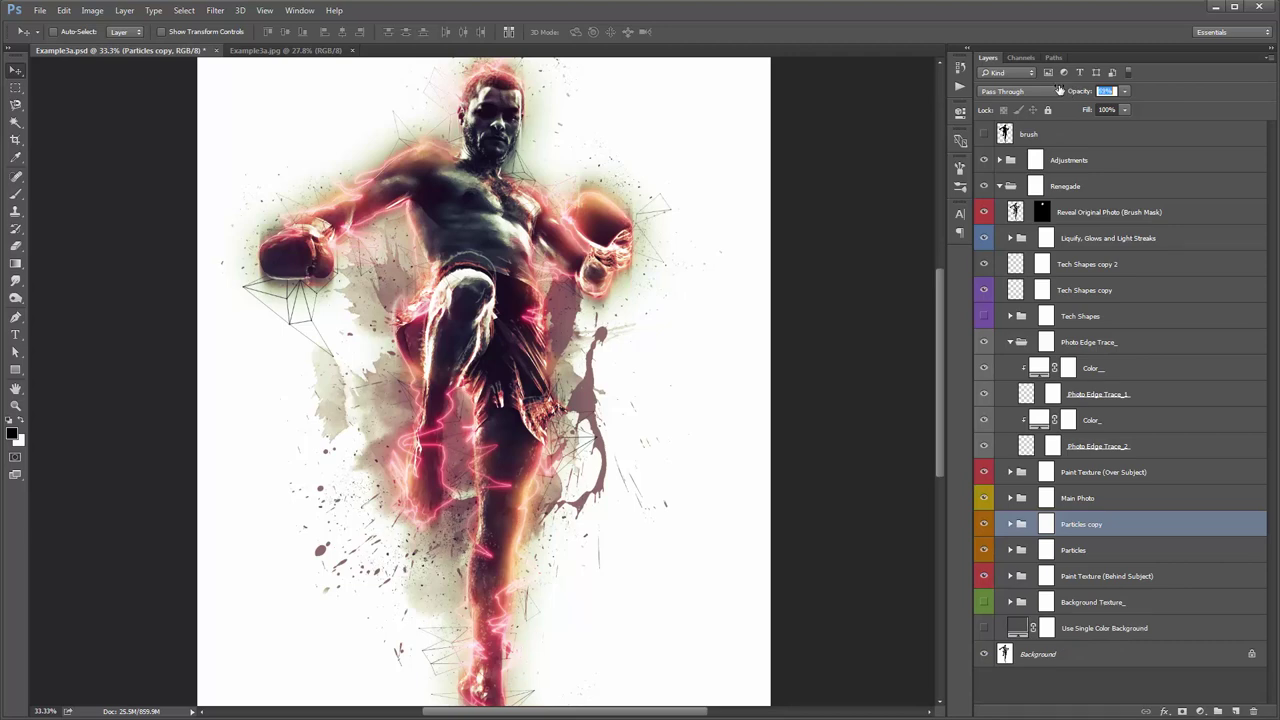
pyautogui.moveTo(1060, 91); pyautogui.dragTo(758, 195)
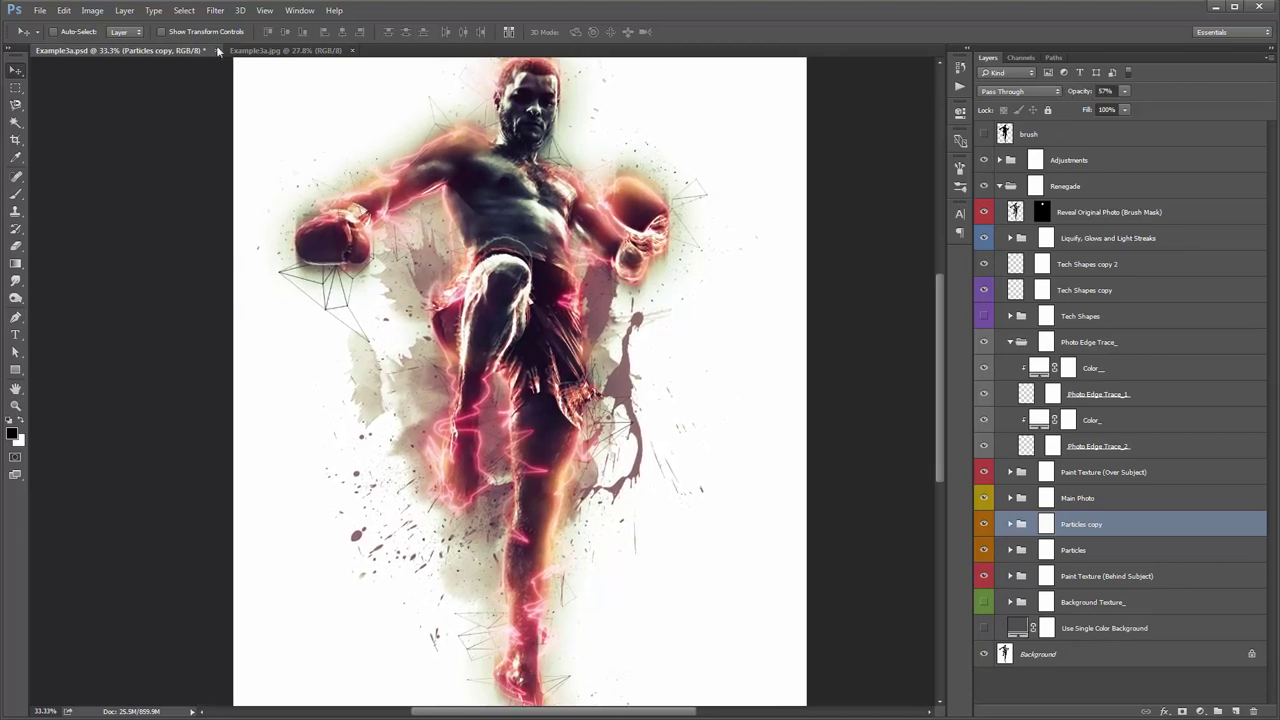
# Collapse the Photo Edge Trace_ group and disable the Reveal Light Sweeps layer mask in the Liquify, Glows and Light Streaks group
pyautogui.click(249, 52)
pyautogui.click(190, 50)
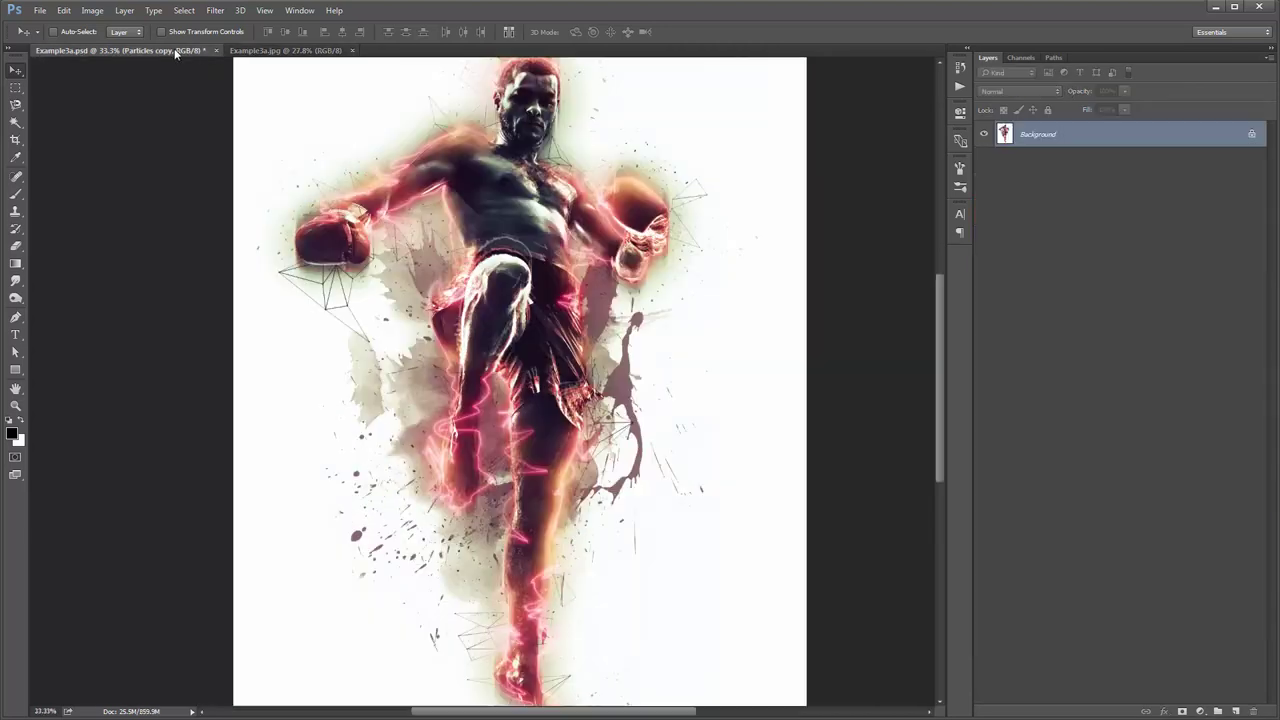
pyautogui.click(1008, 343)
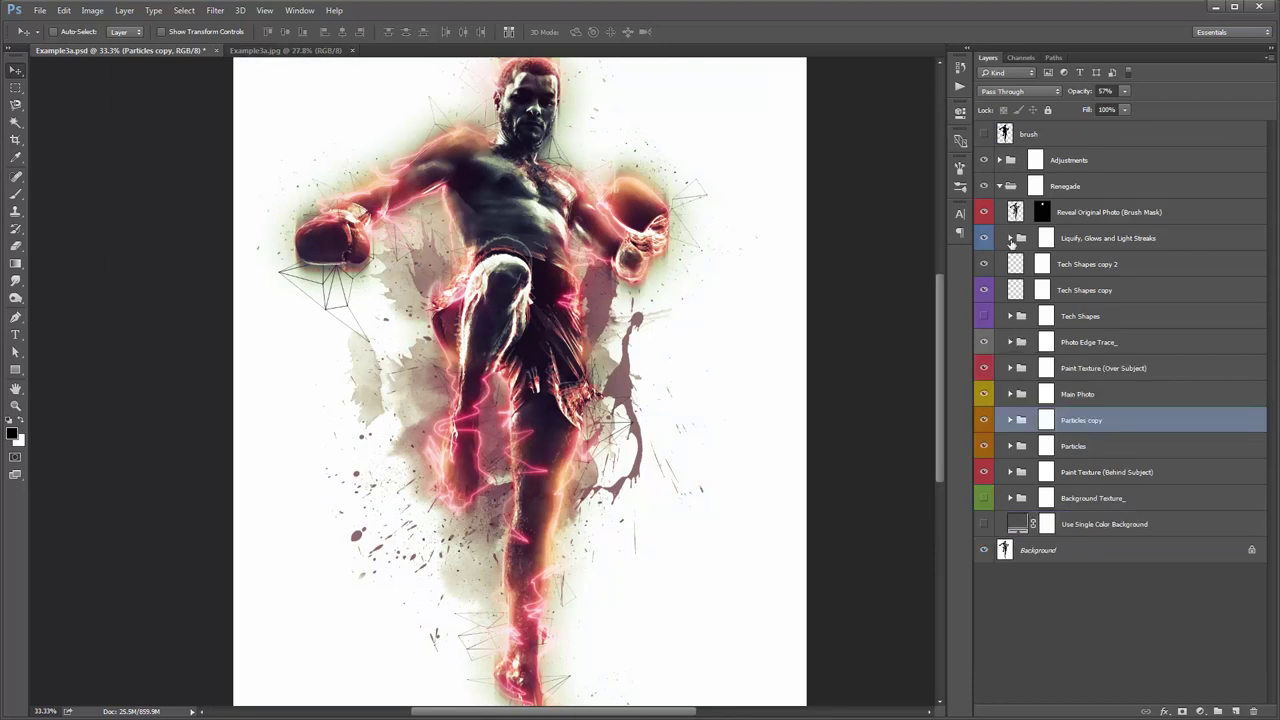
pyautogui.click(1010, 238)
pyautogui.click(1052, 415)
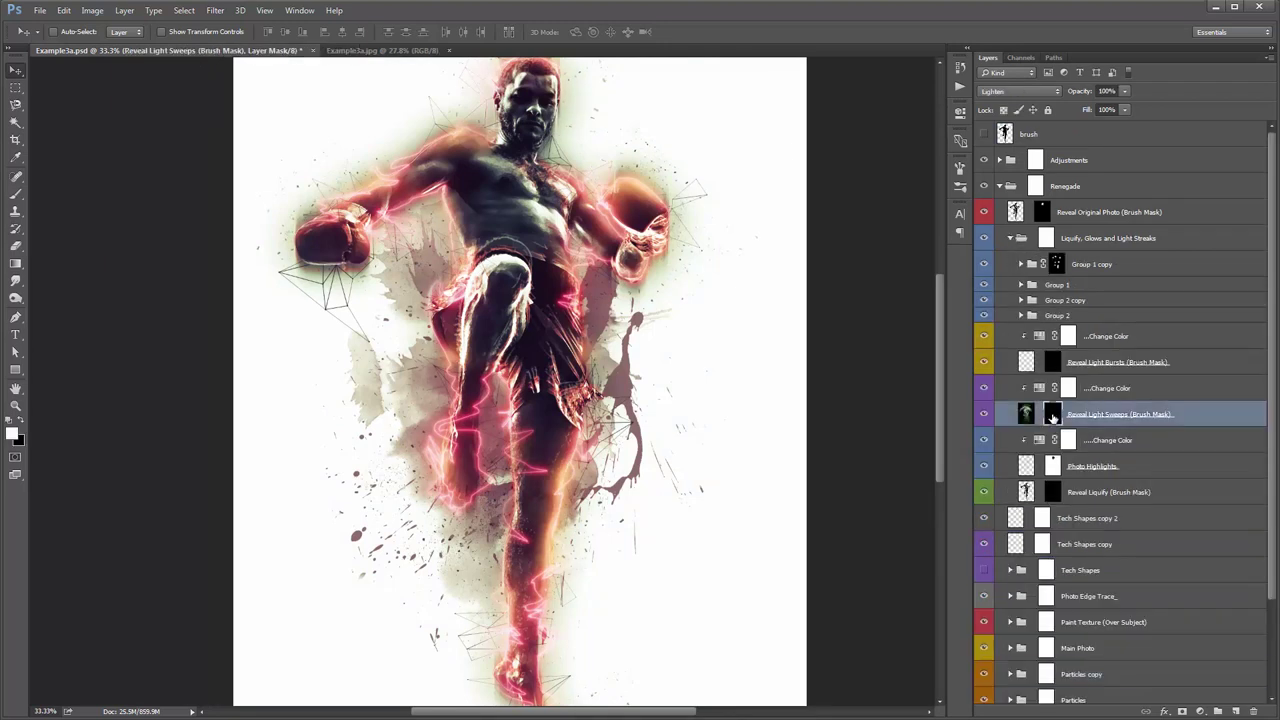
pyautogui.keyDown('shift'); pyautogui.click(1053, 417); pyautogui.keyUp('shift')
# Colorize the light sweeps red with the Change Color adjustment above Reveal Light Sweeps, using hue 0 and saturation 48
pyautogui.doubleClick(1040, 389)
pyautogui.click(838, 268)
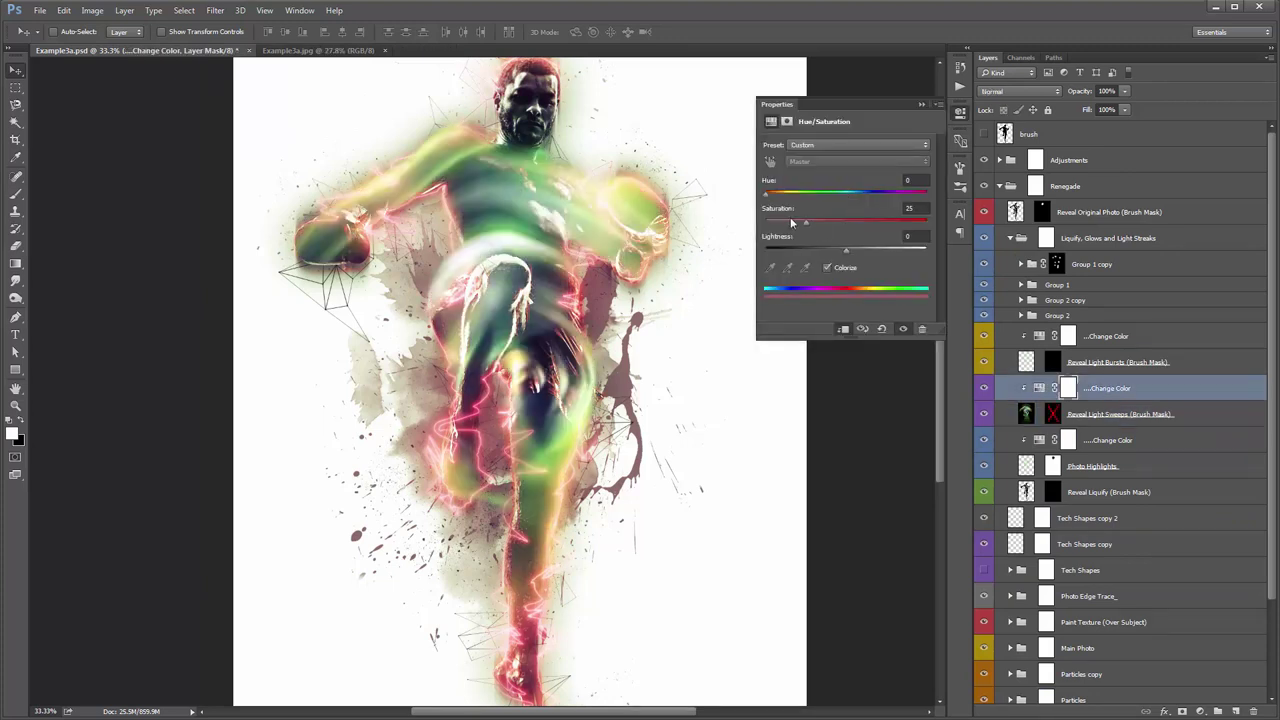
pyautogui.moveTo(790, 217); pyautogui.dragTo(842, 224)
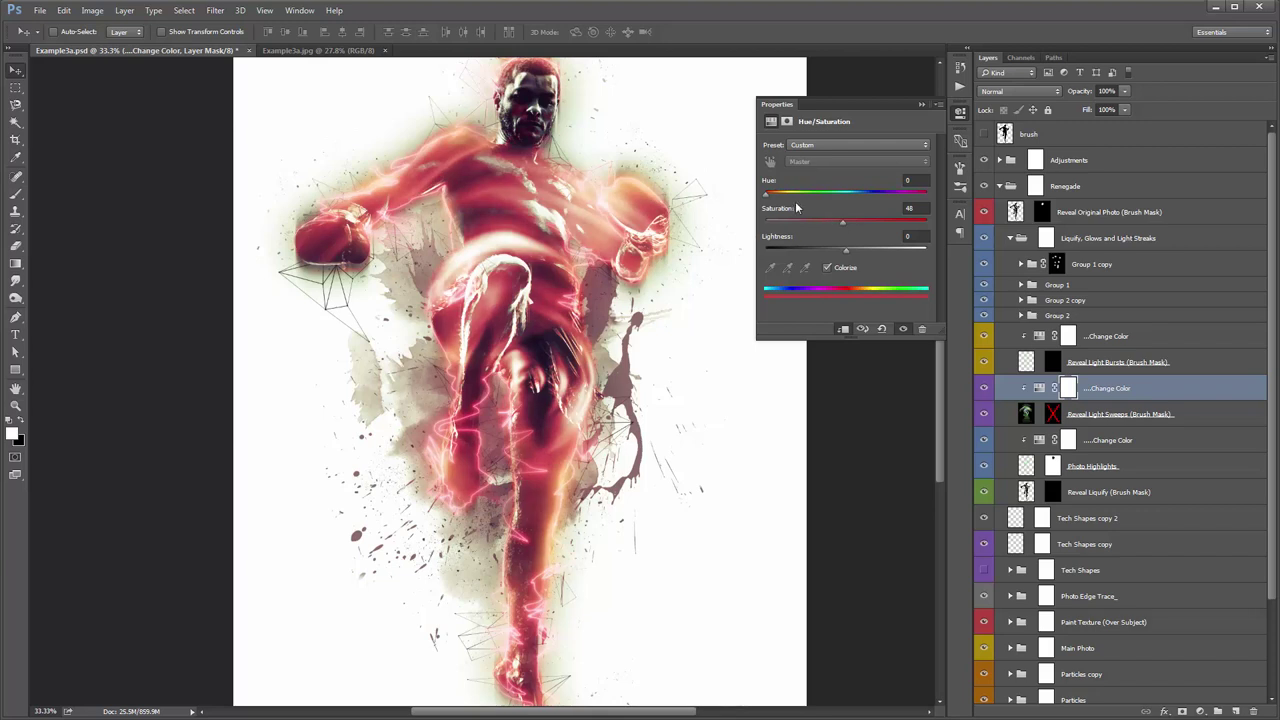
pyautogui.moveTo(766, 194)
pyautogui.mouseDown()
pyautogui.moveTo(800, 204)
pyautogui.moveTo(768, 200)
pyautogui.mouseUp()
pyautogui.click(922, 105)
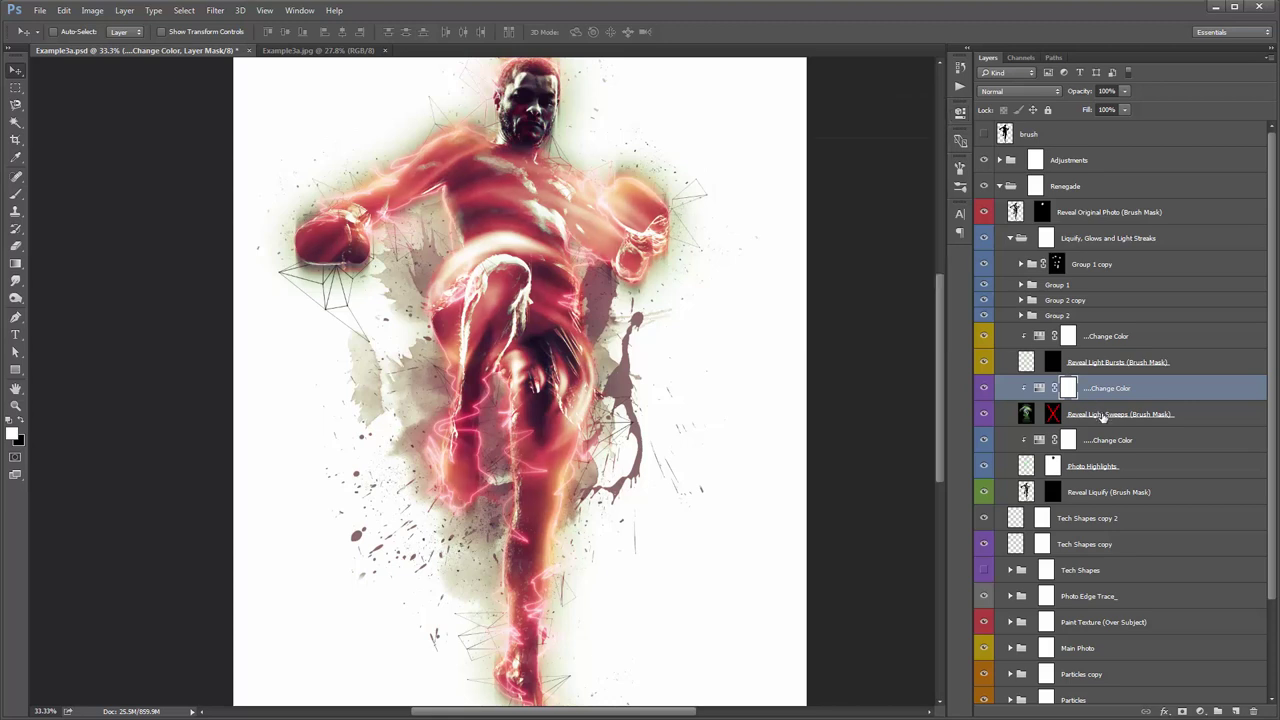
# Enlarge the Reveal Light Sweeps layer proportionally to about 131% so the sweeps extend beyond the subject
pyautogui.click(1100, 414)
pyautogui.hotkey('ctrl', '-')
pyautogui.hotkey('ctrl', '-')
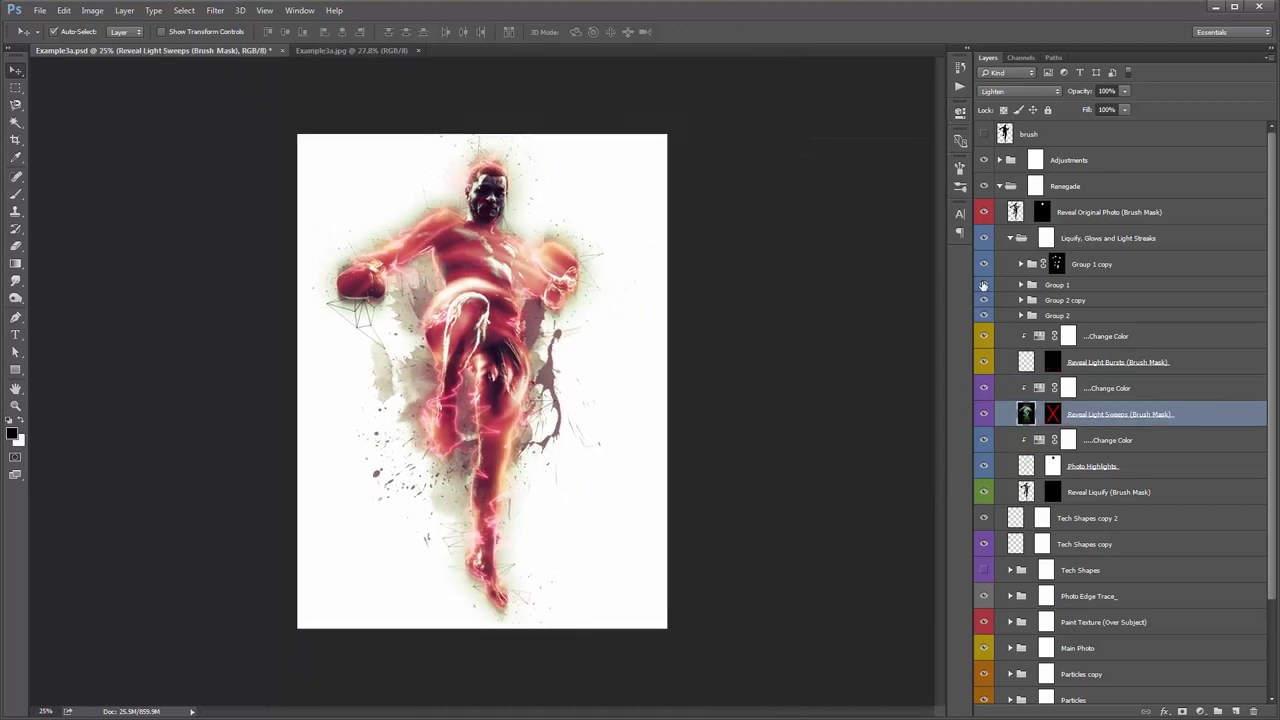
pyautogui.hotkey('ctrl', 't')
pyautogui.moveTo(632, 178); pyautogui.dragTo(688, 140)
pyautogui.moveTo(623, 240); pyautogui.dragTo(619, 248)
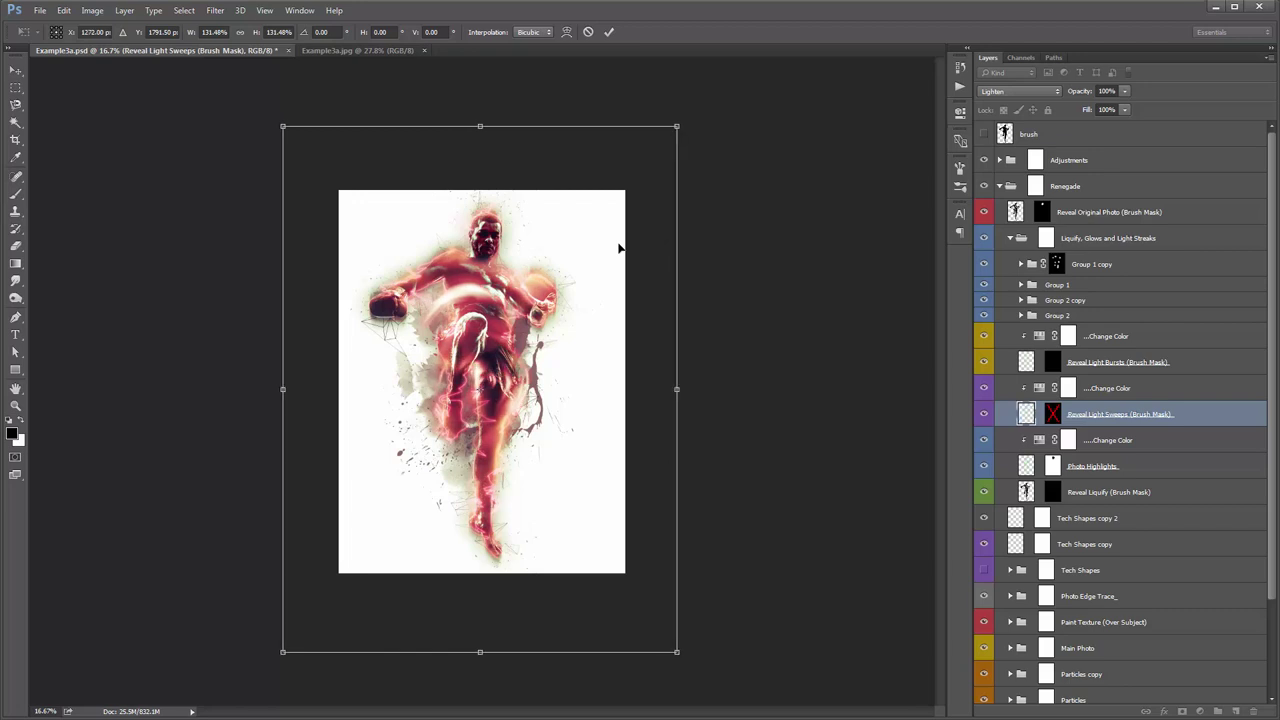
pyautogui.press('Return')
pyautogui.hotkey('ctrl', '0')
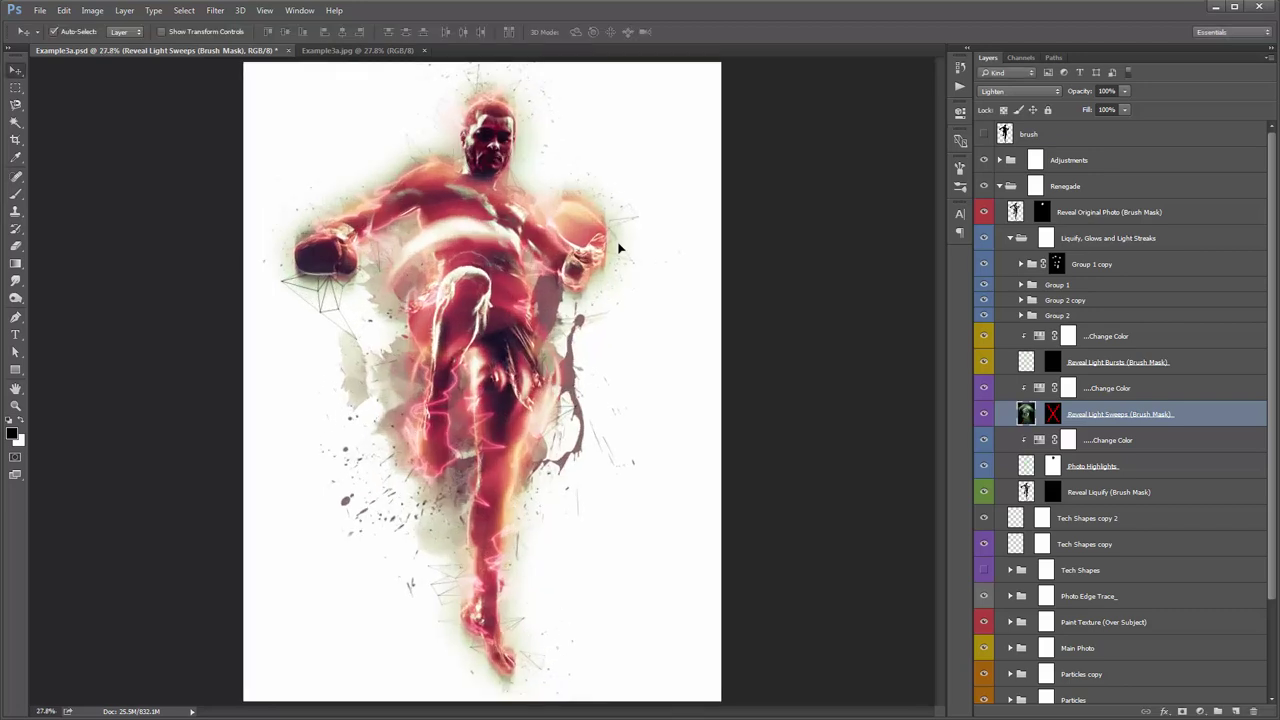
pyautogui.hotkey('ctrl', '+')
# Re-enable the Reveal Light Sweeps mask and paint it white around the torso, hips, shoulders and gloves with the 500 px brush
pyautogui.click(1053, 413)
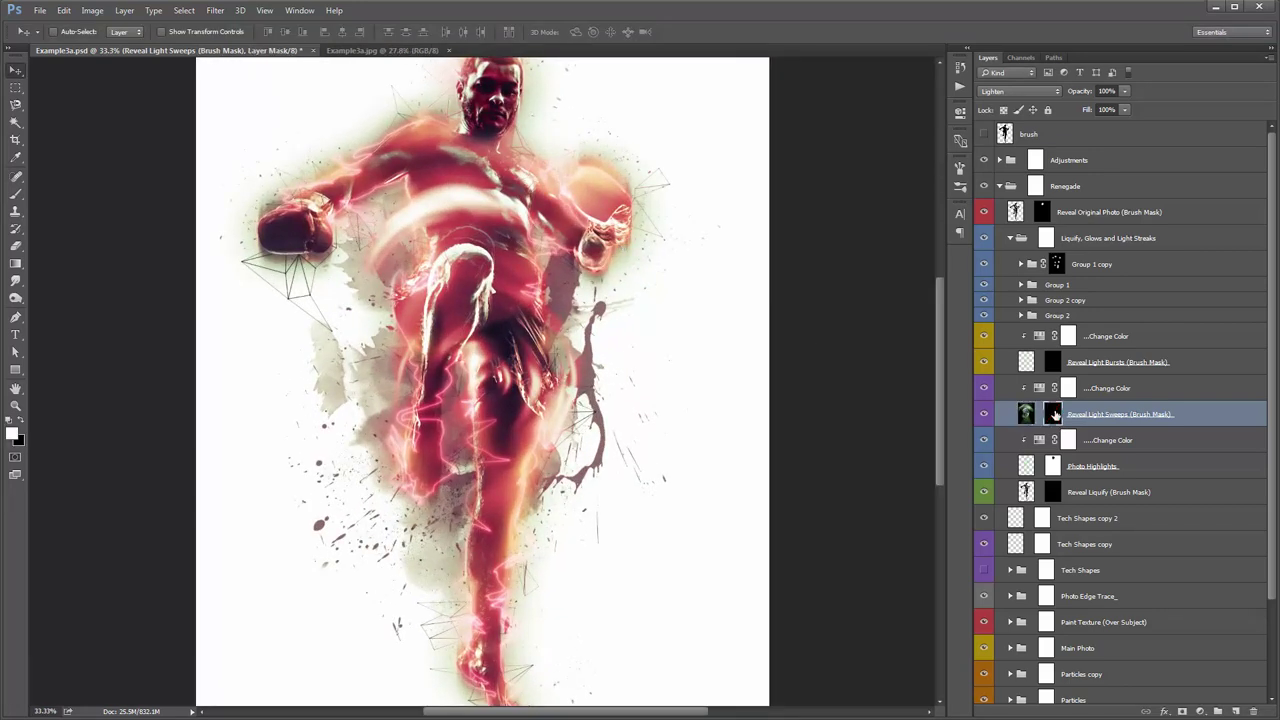
pyautogui.press('b')
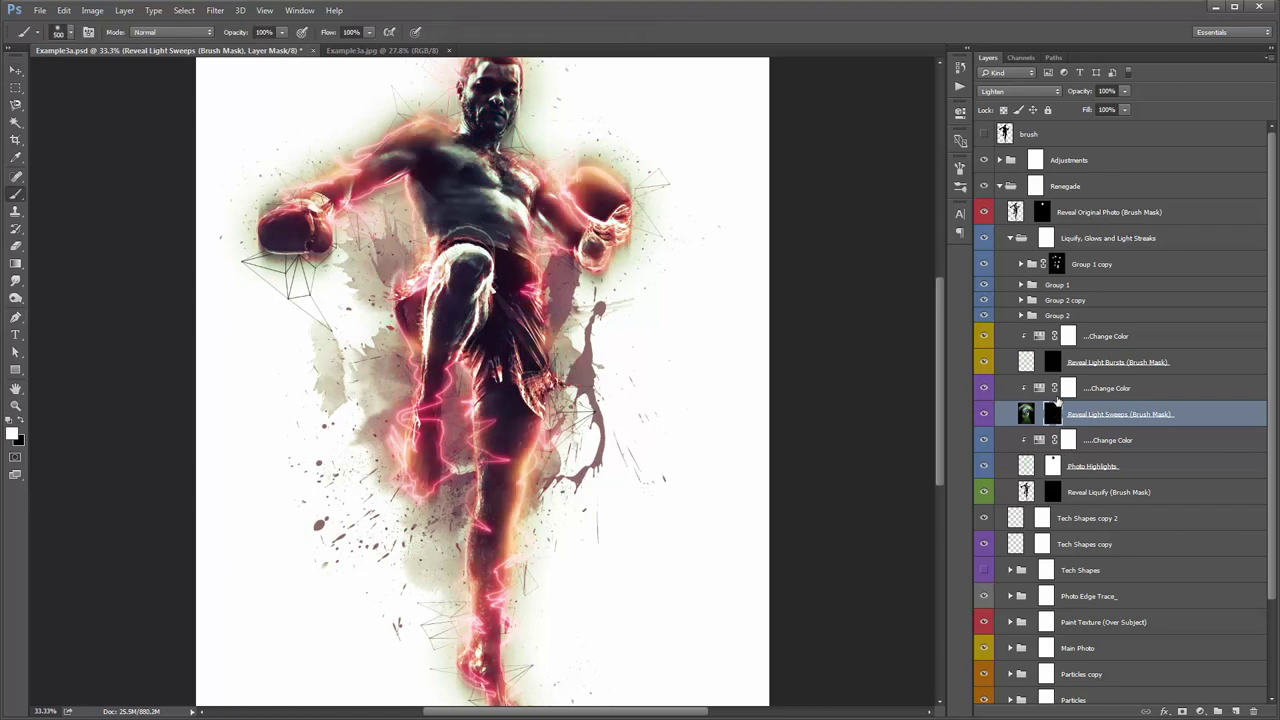
pyautogui.moveTo(380, 250); pyautogui.dragTo(470, 178)
pyautogui.moveTo(400, 290); pyautogui.dragTo(430, 380)
pyautogui.moveTo(515, 260); pyautogui.dragTo(530, 350)
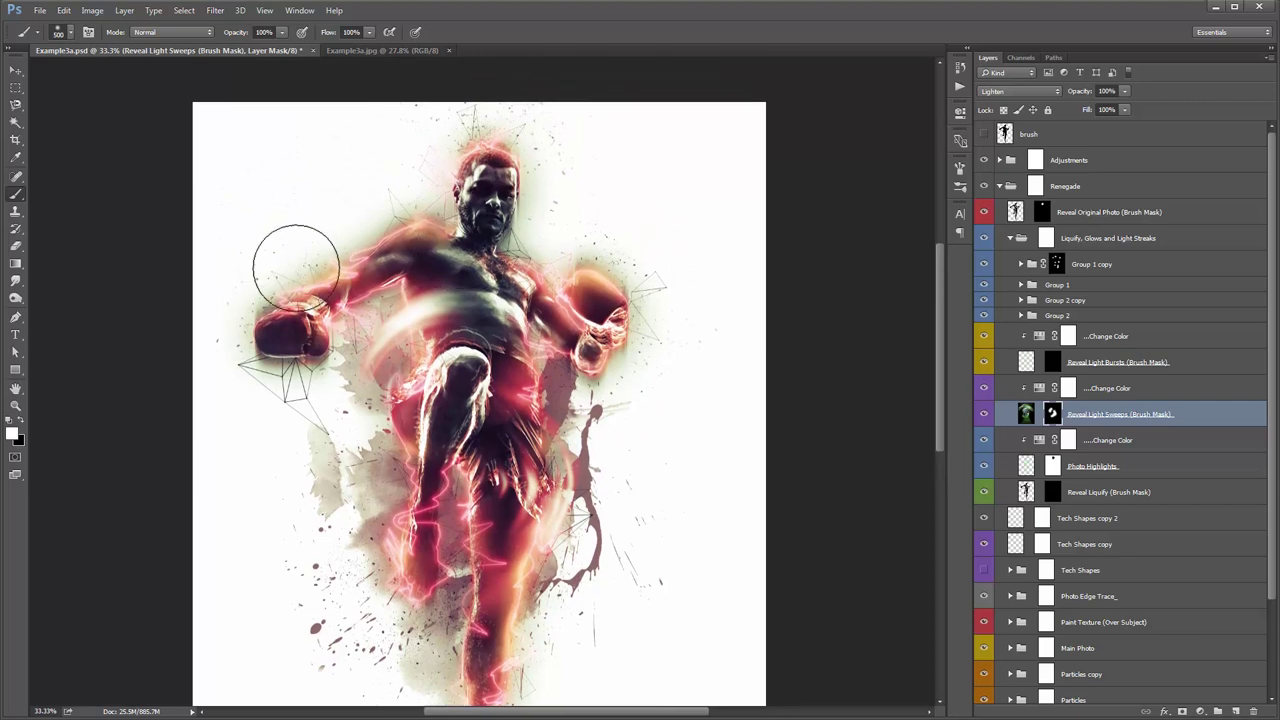
pyautogui.moveTo(229, 277)
pyautogui.mouseDown()
pyautogui.moveTo(528, 239)
pyautogui.moveTo(675, 281)
pyautogui.mouseUp()
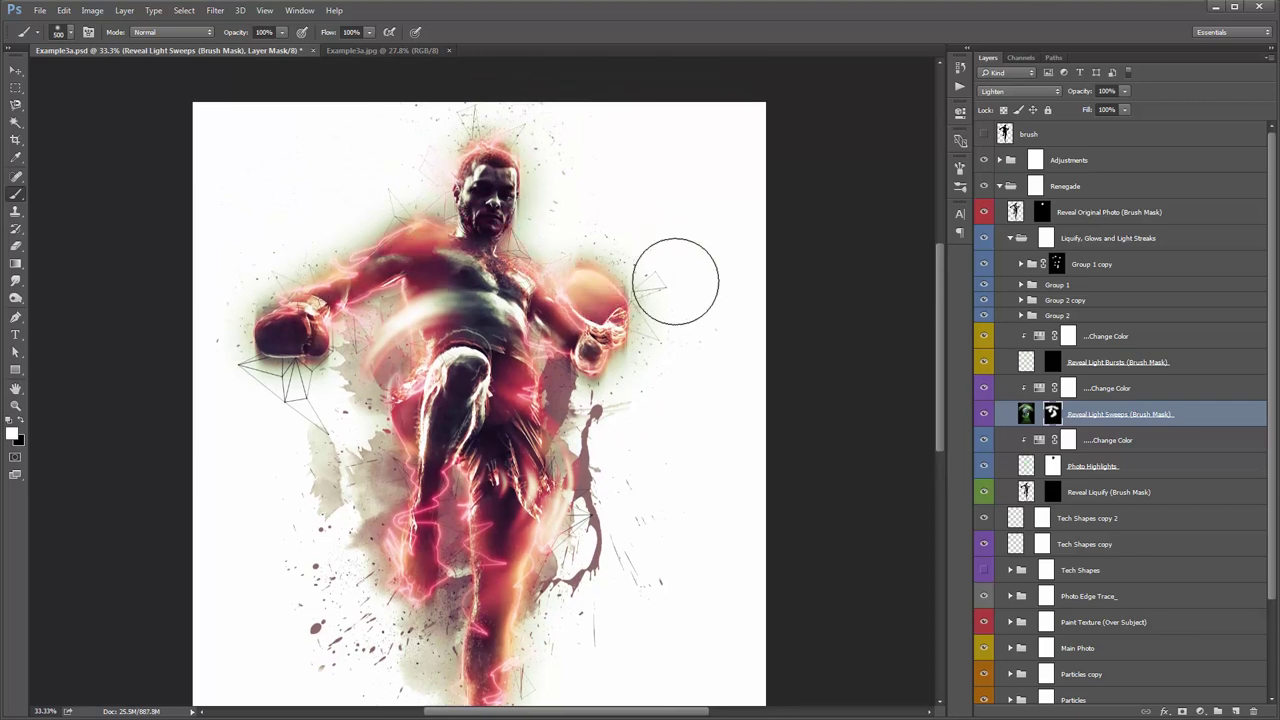
pyautogui.press('v')
pyautogui.moveTo(700, 403)
pyautogui.mouseDown()
pyautogui.moveTo(701, 273)
pyautogui.moveTo(700, 323)
pyautogui.moveTo(717, 303)
pyautogui.mouseUp()
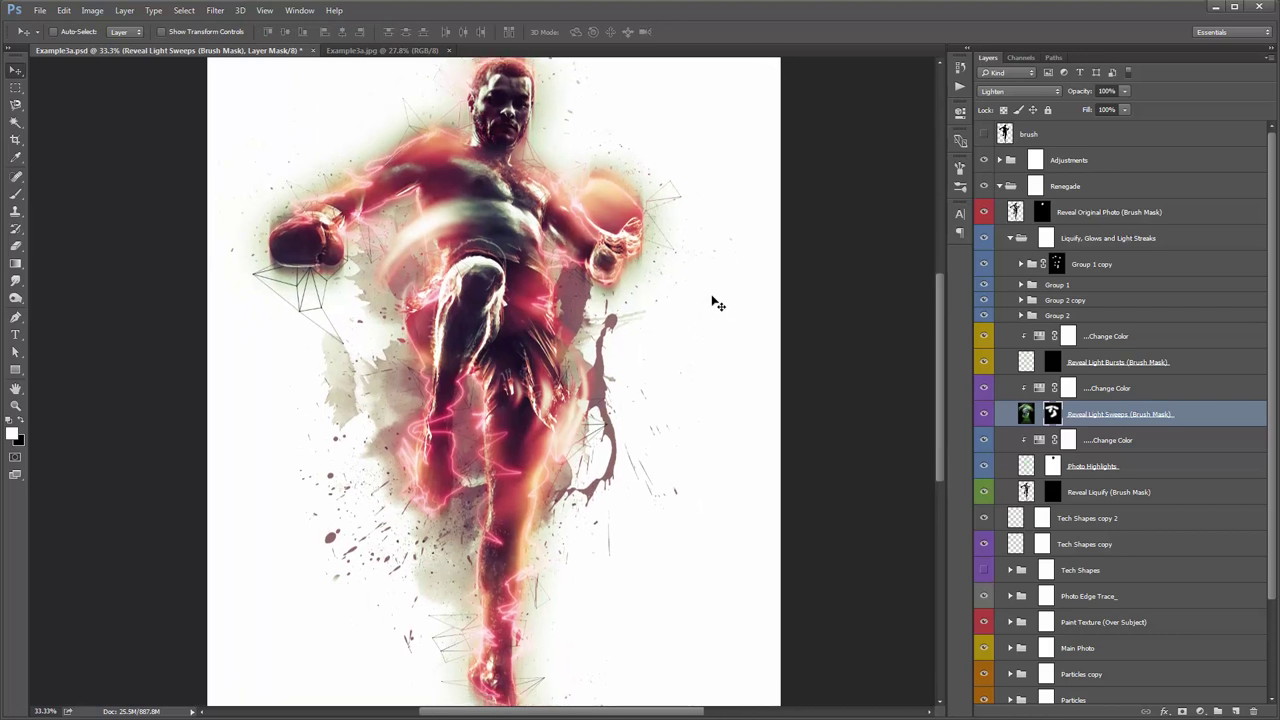
# Collapse the Renegade group and hide the Color Option 1 group within Adjustments
pyautogui.click(999, 186)
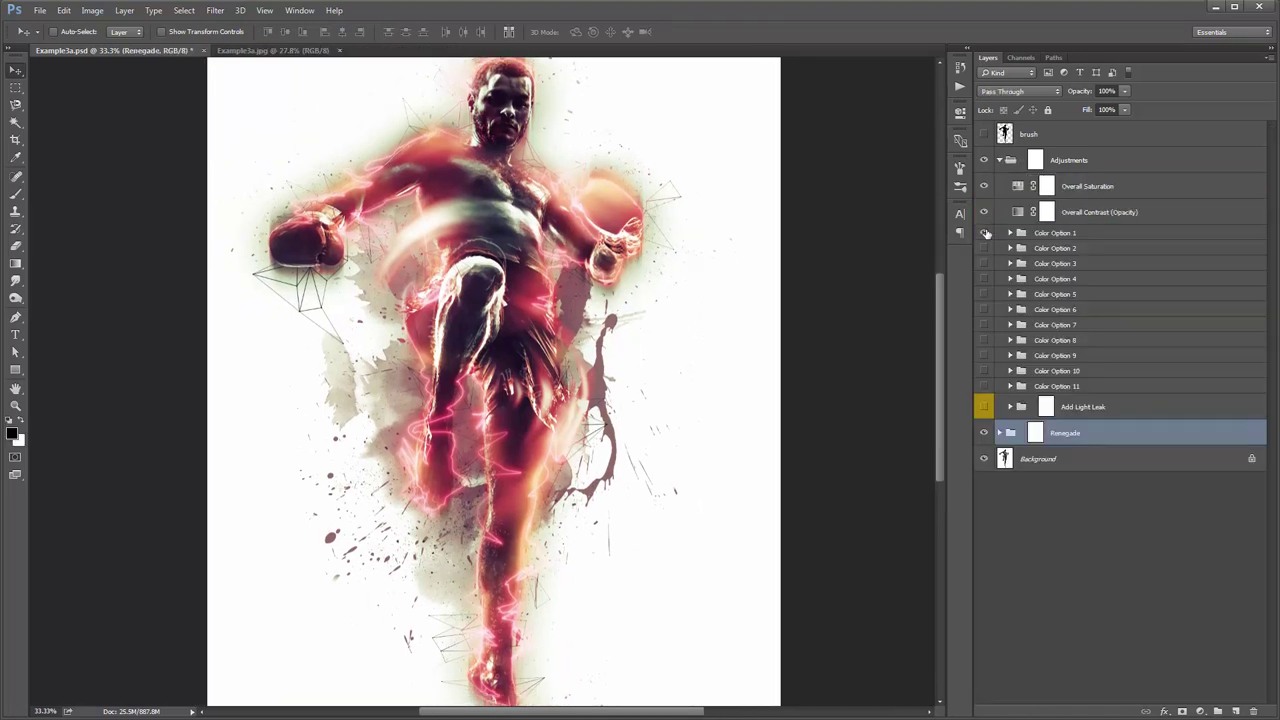
pyautogui.click(986, 232)
pyautogui.moveTo(748, 263); pyautogui.dragTo(763, 285)
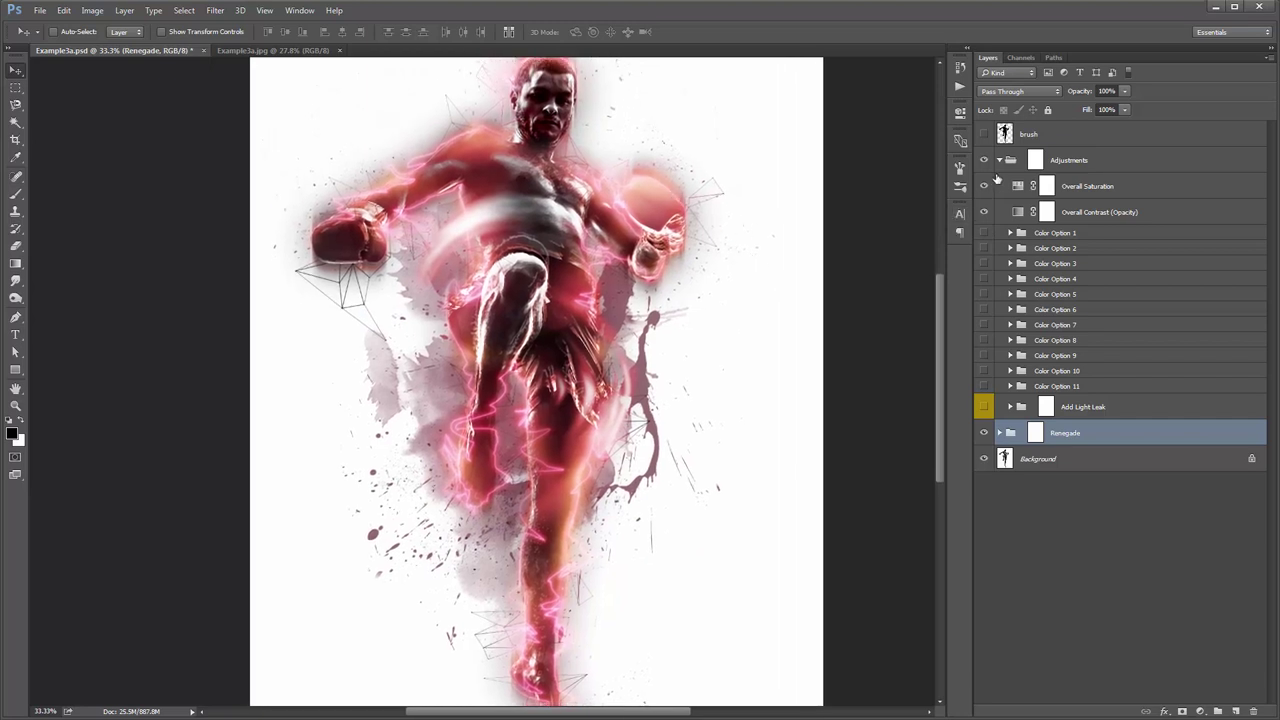
# Preview the full Reveal Liquify effect in the Renegade group by disabling its layer mask, and re-enable the mask
pyautogui.click(999, 160)
pyautogui.click(999, 186)
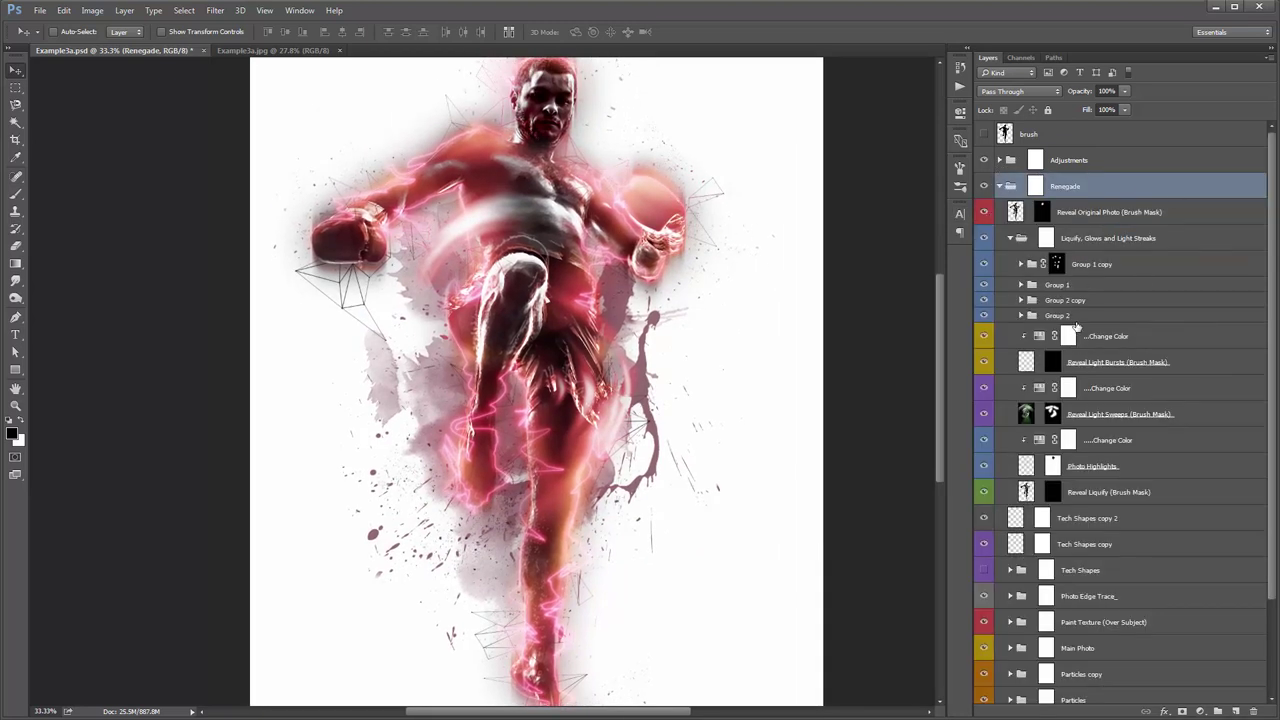
pyautogui.scroll(-2, 1051, 363)
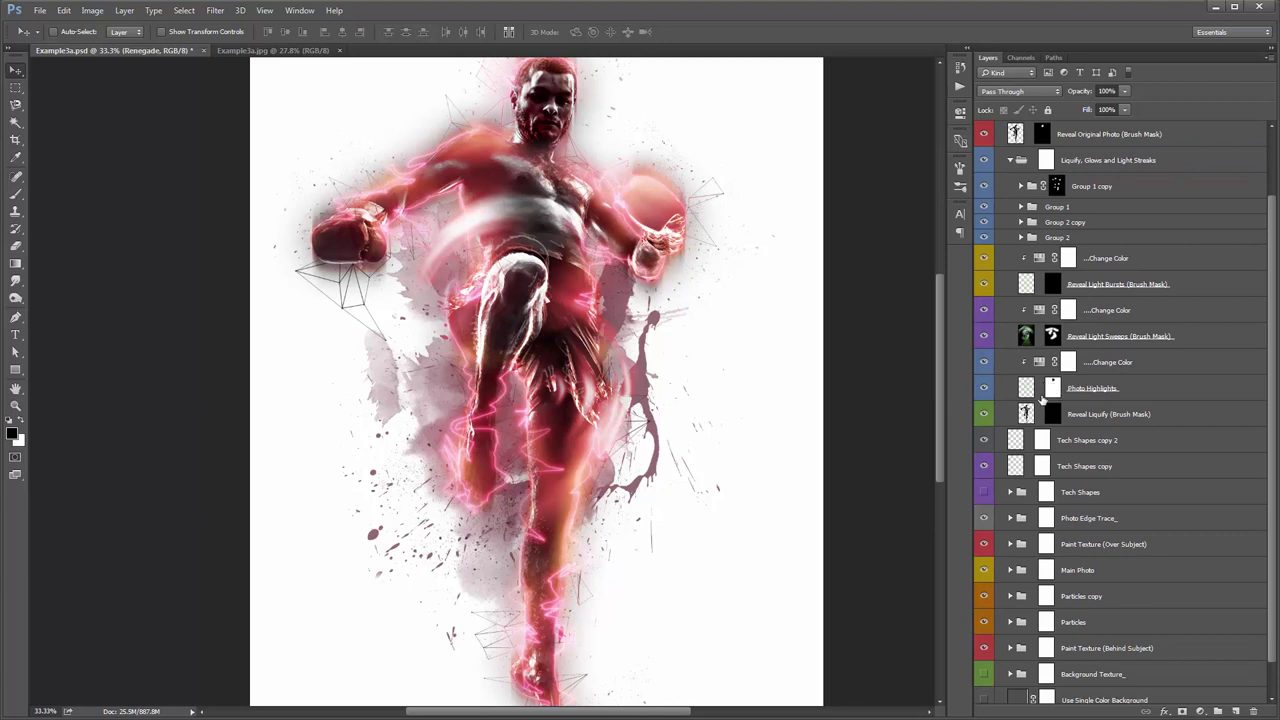
pyautogui.click(1053, 413)
pyautogui.keyDown('shift'); pyautogui.click(1053, 413); pyautogui.keyUp('shift')
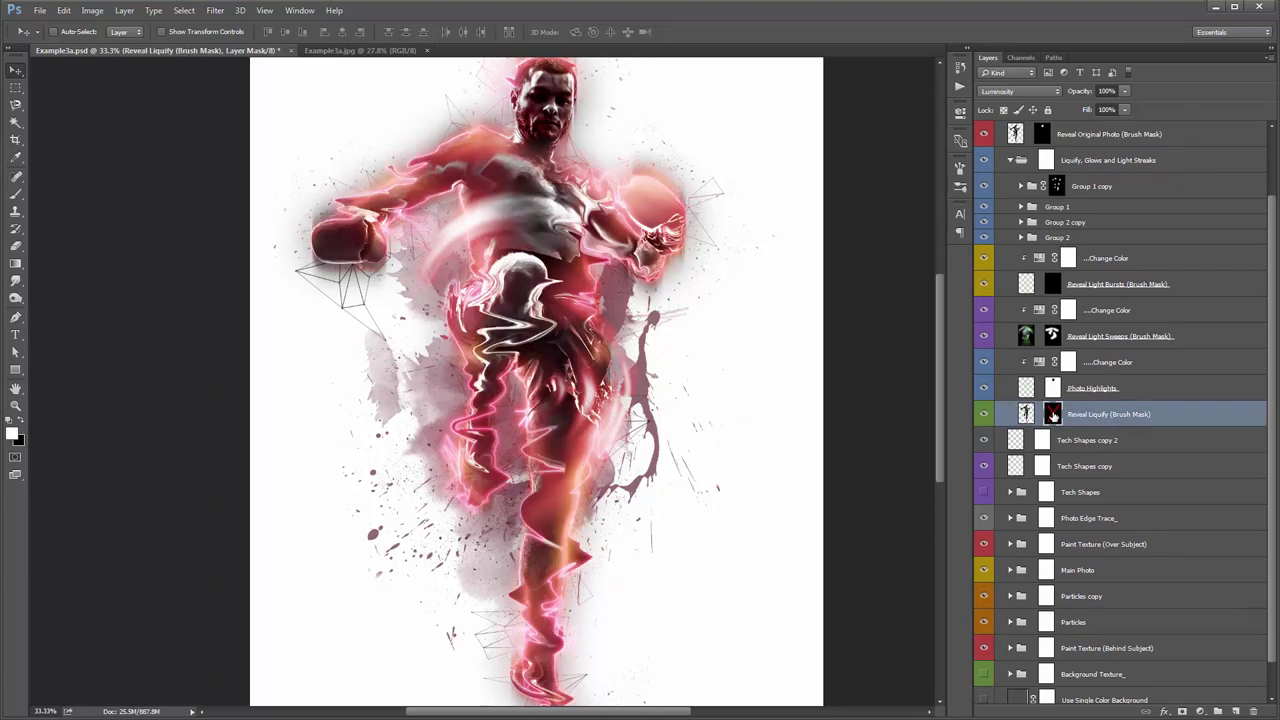
pyautogui.keyDown('shift'); pyautogui.click(1053, 414); pyautogui.keyUp('shift')
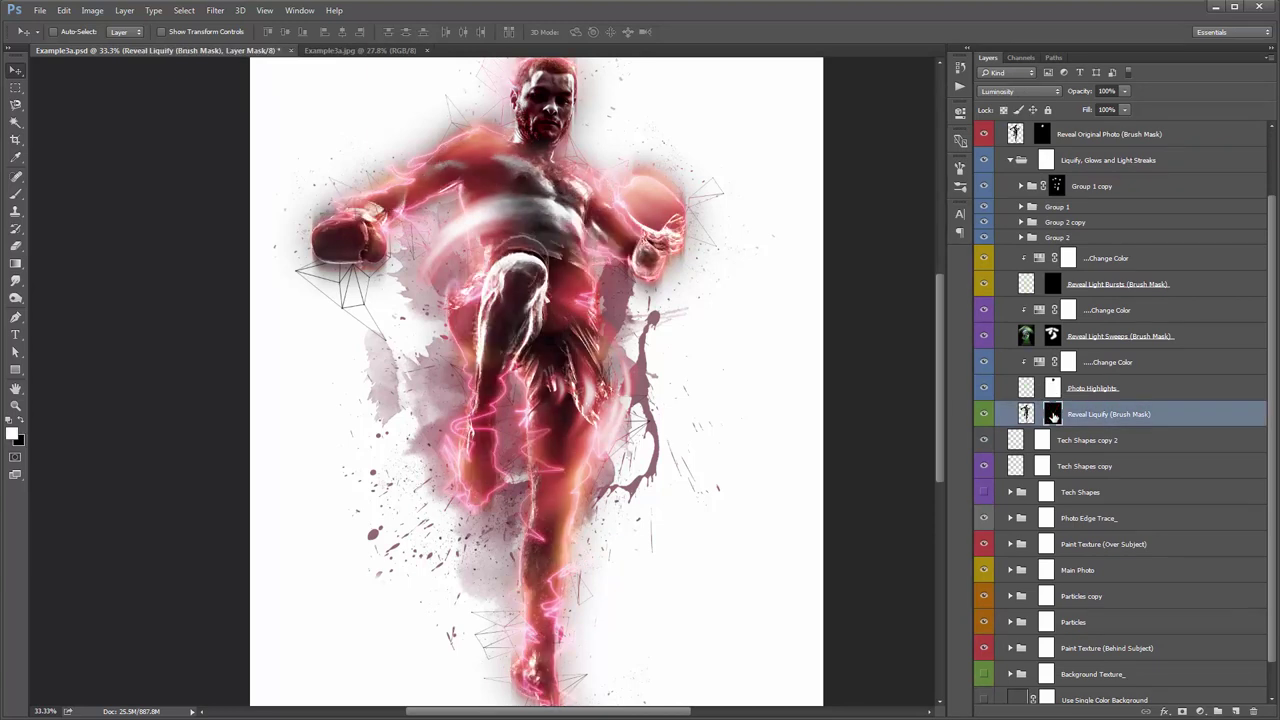
# Paint white on the Reveal Liquify mask over the arms, shoulders, legs and foot, using a 175 px brush to reveal the distortion
pyautogui.press('b')
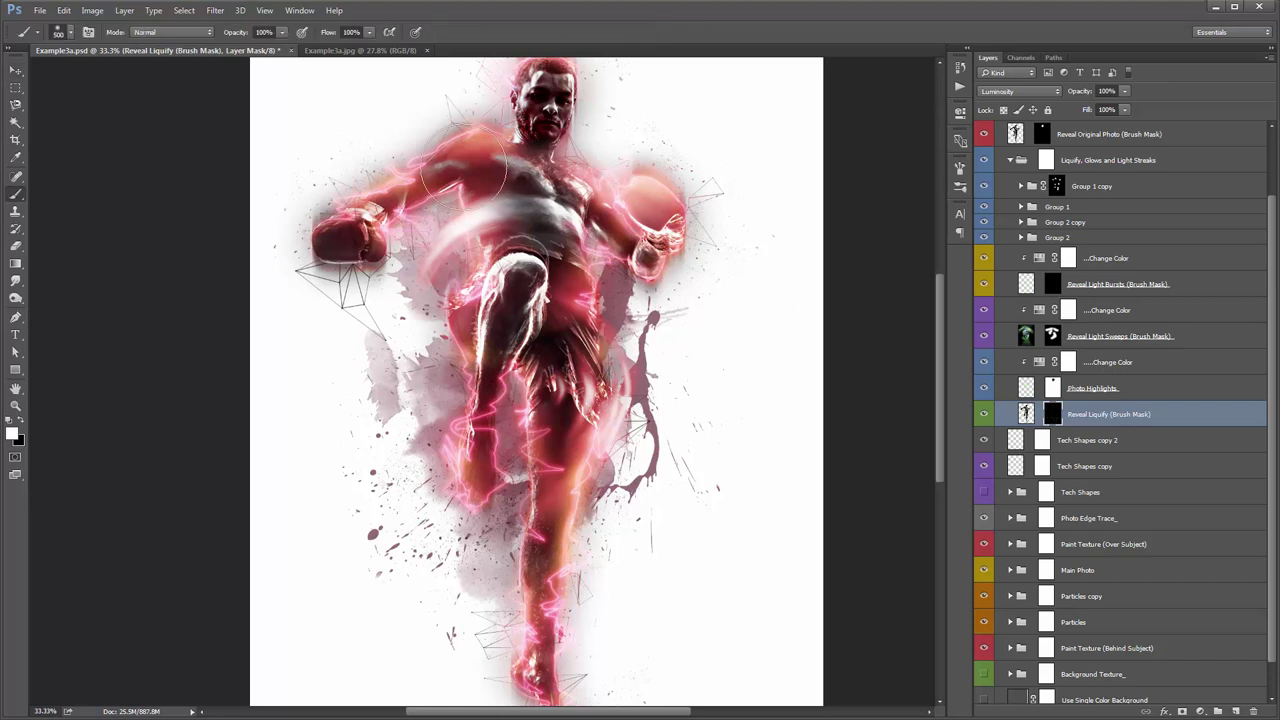
pyautogui.moveTo(437, 153)
pyautogui.mouseDown()
pyautogui.moveTo(386, 216)
pyautogui.moveTo(450, 212)
pyautogui.moveTo(459, 205)
pyautogui.moveTo(441, 195)
pyautogui.moveTo(322, 238)
pyautogui.moveTo(226, 213)
pyautogui.mouseUp()
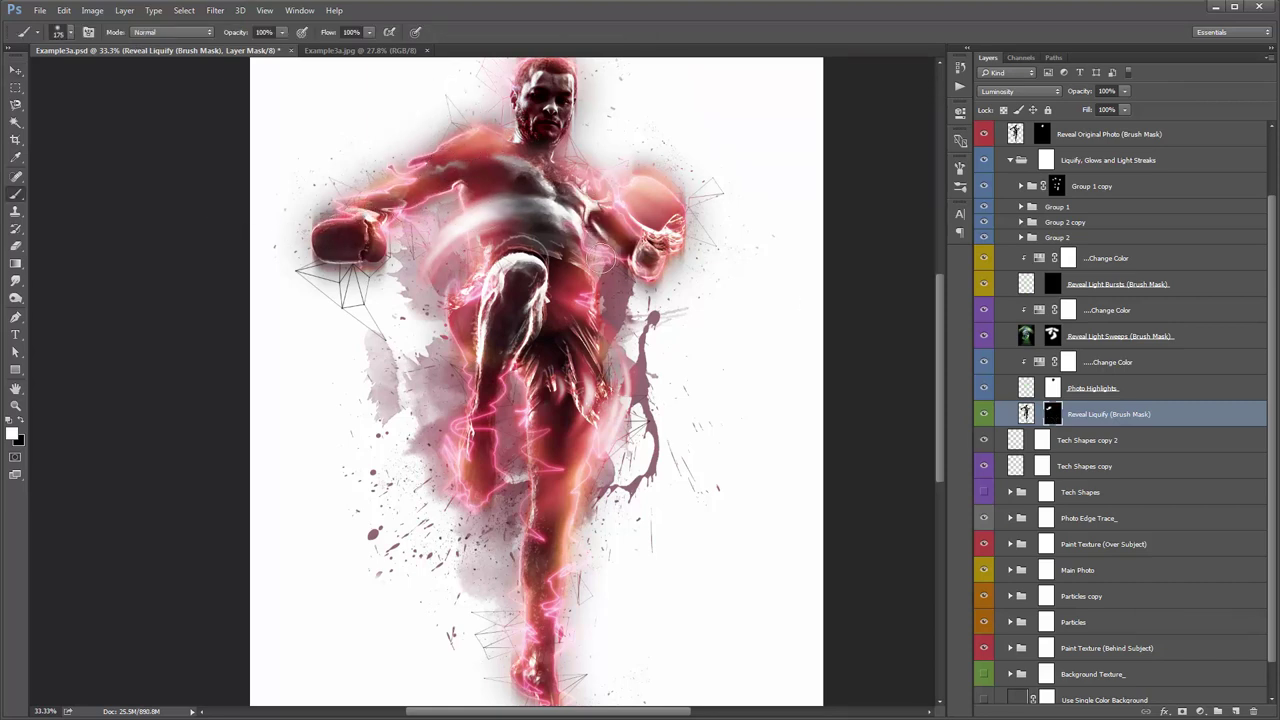
pyautogui.scroll(-3, 600, 240)
pyautogui.moveTo(520, 265)
pyautogui.mouseDown()
pyautogui.moveTo(557, 338)
pyautogui.moveTo(540, 430)
pyautogui.mouseUp()
pyautogui.moveTo(557, 497)
pyautogui.mouseDown()
pyautogui.moveTo(479, 563)
pyautogui.moveTo(545, 585)
pyautogui.mouseUp()
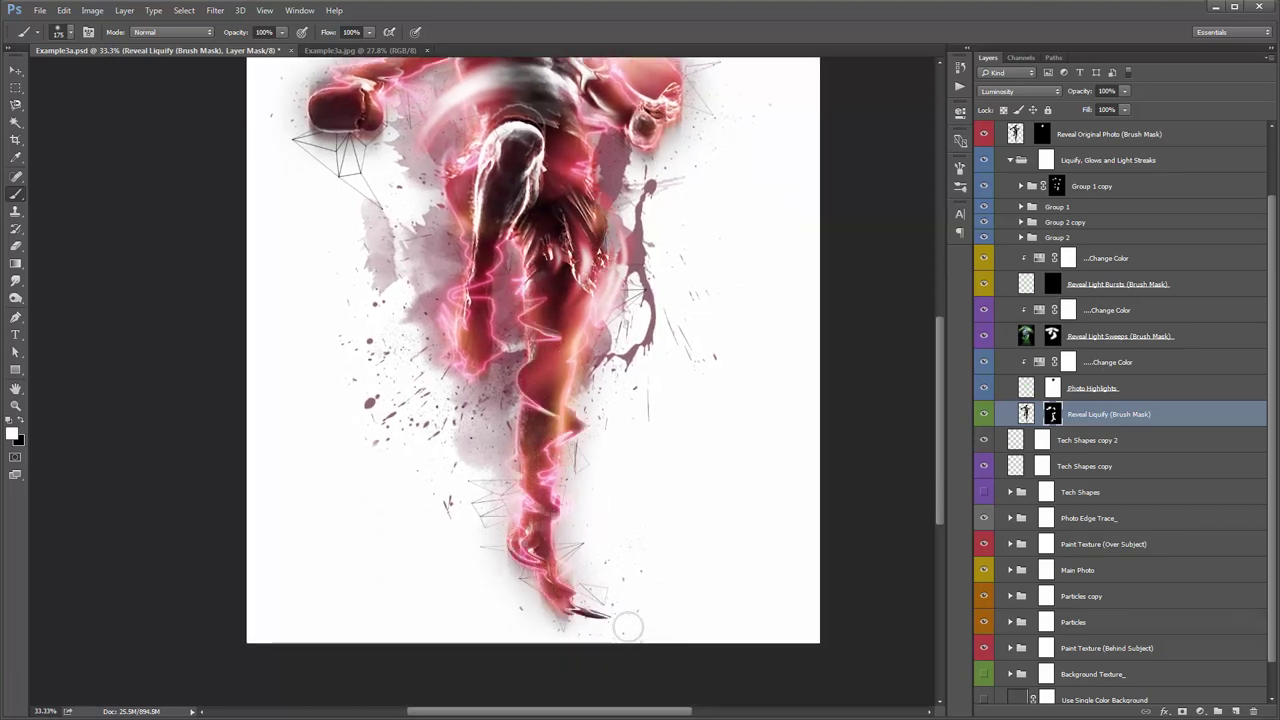
pyautogui.moveTo(643, 366); pyautogui.dragTo(685, 485)
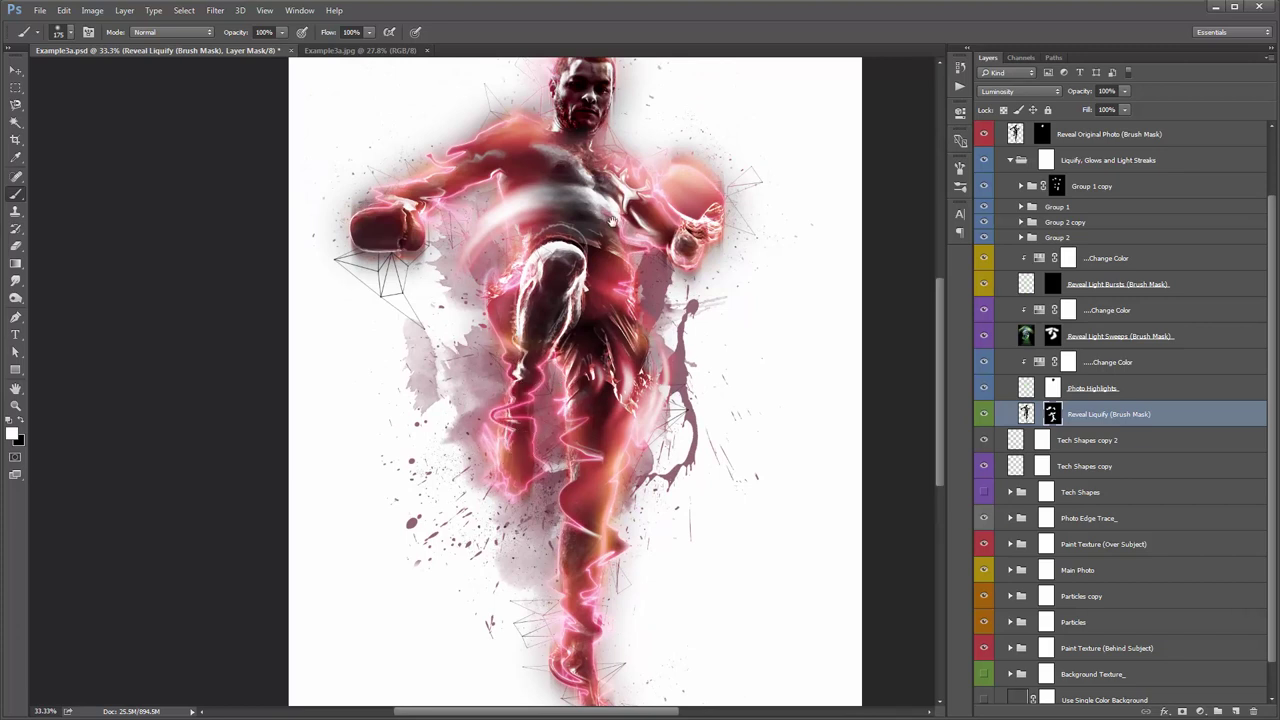
pyautogui.moveTo(506, 296); pyautogui.dragTo(514, 398)
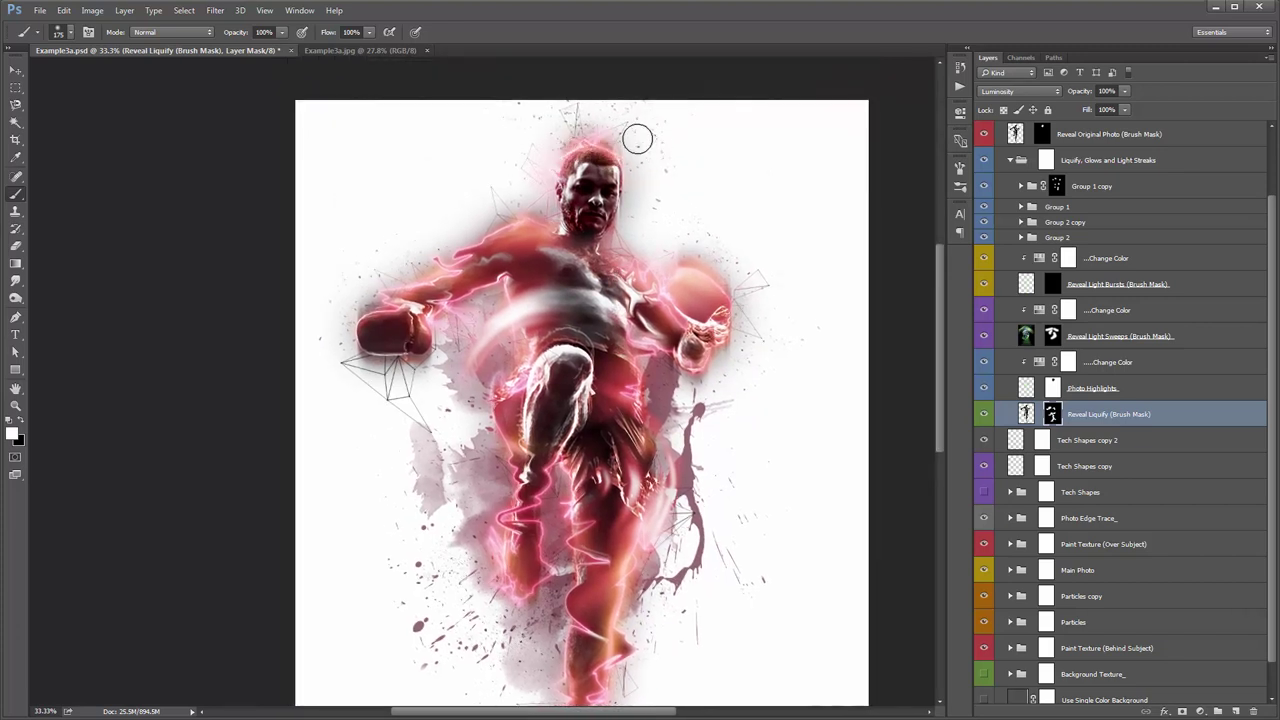
pyautogui.moveTo(660, 282); pyautogui.dragTo(655, 181)
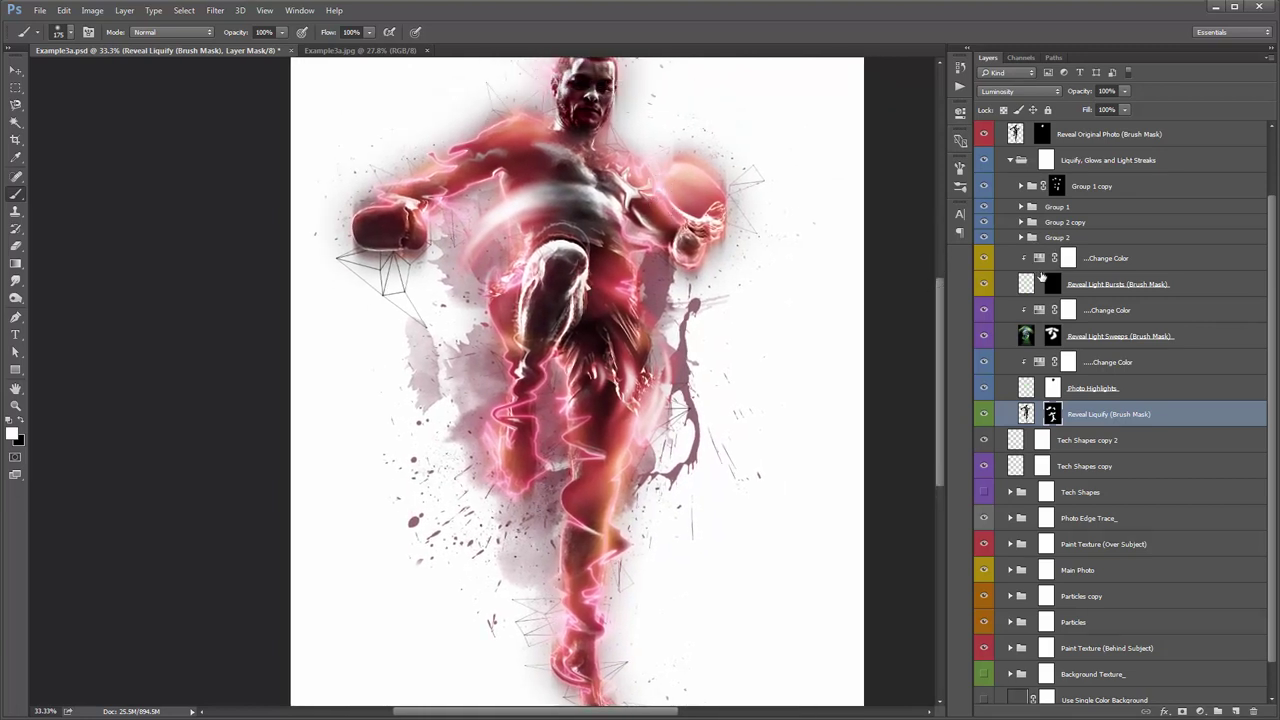
# Collapse the Liquify, Glows and Light Streaks group and the Renegade group, and expand the Adjustments group
pyautogui.scroll(2, 1041, 276)
pyautogui.press('v')
pyautogui.click(1012, 212)
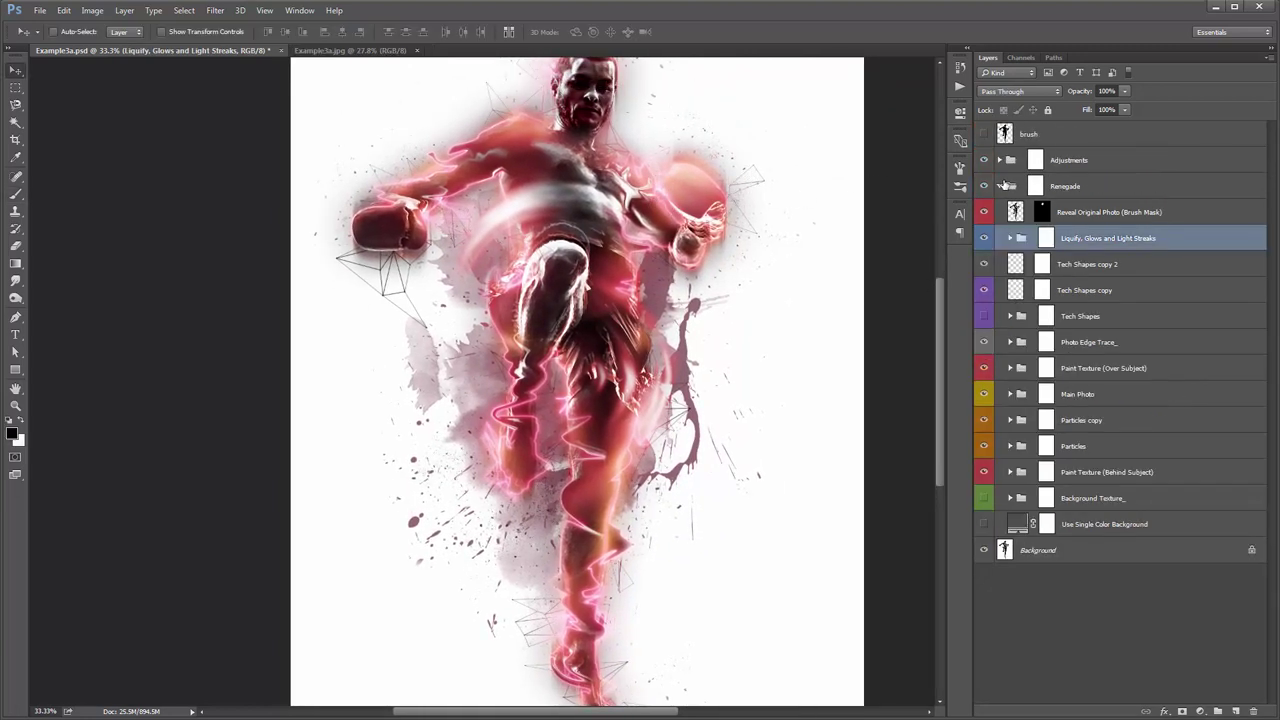
pyautogui.click(999, 186)
pyautogui.click(999, 160)
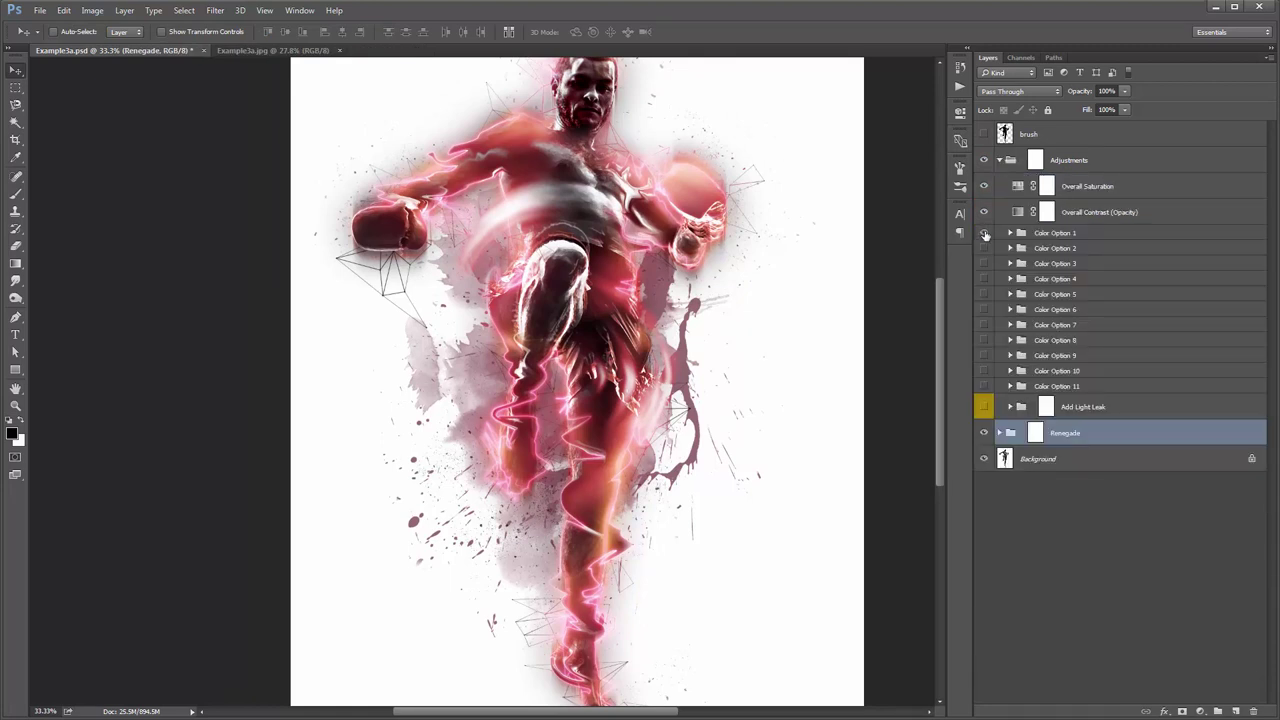
# Preview Color Options 1 to 3, renaming Color Option 2 as sdf and Color Option 3 as dfg to mark them
pyautogui.click(985, 233)
pyautogui.click(986, 248)
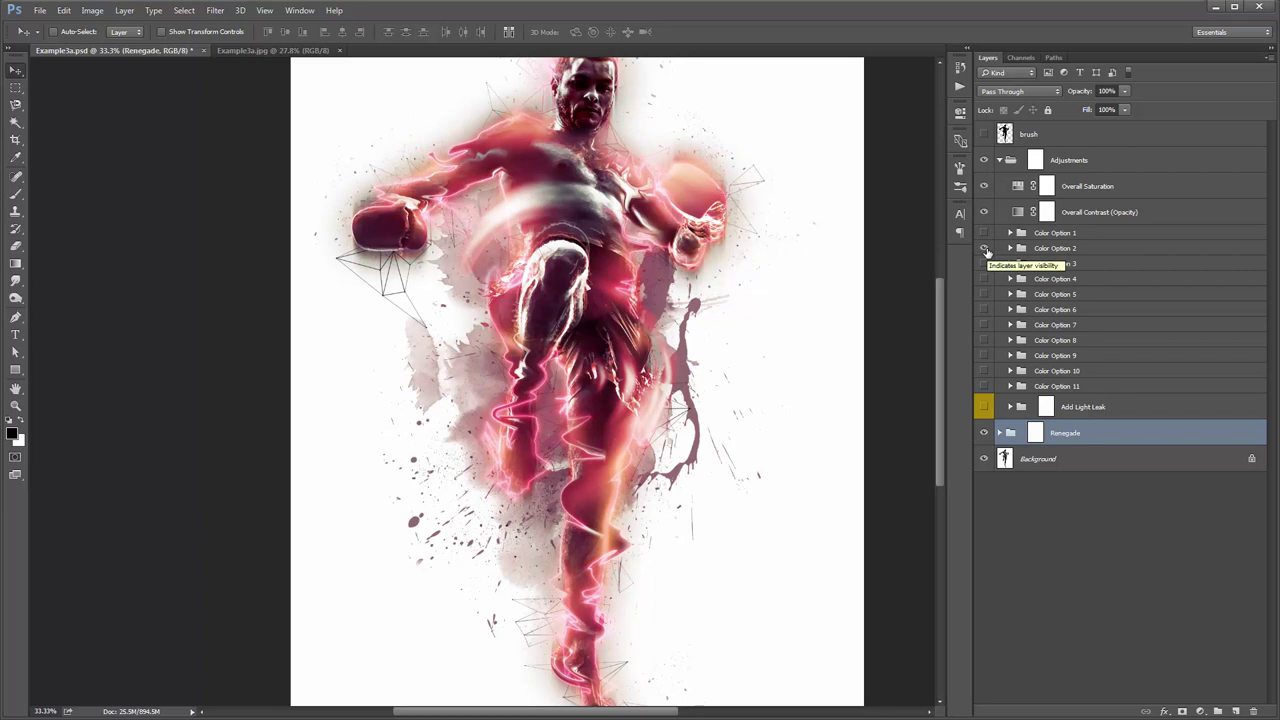
pyautogui.click(1040, 249)
pyautogui.click(985, 250)
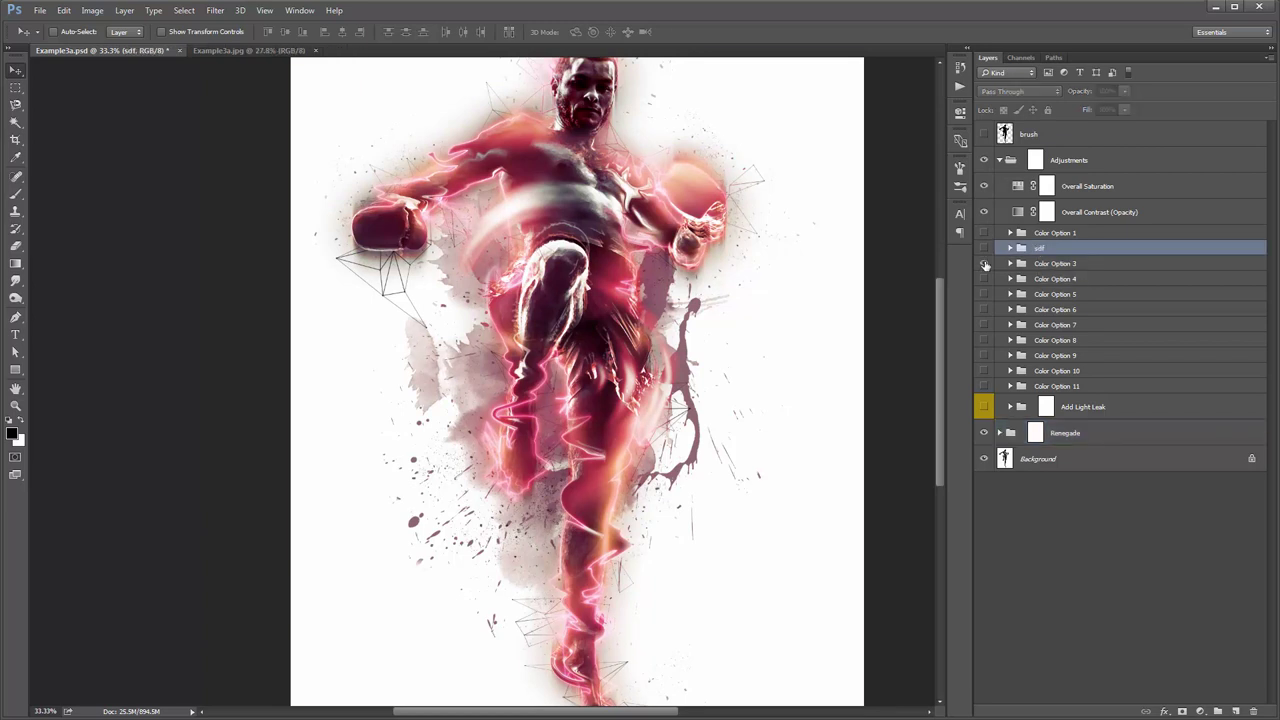
pyautogui.click(985, 264)
pyautogui.doubleClick(1055, 263)
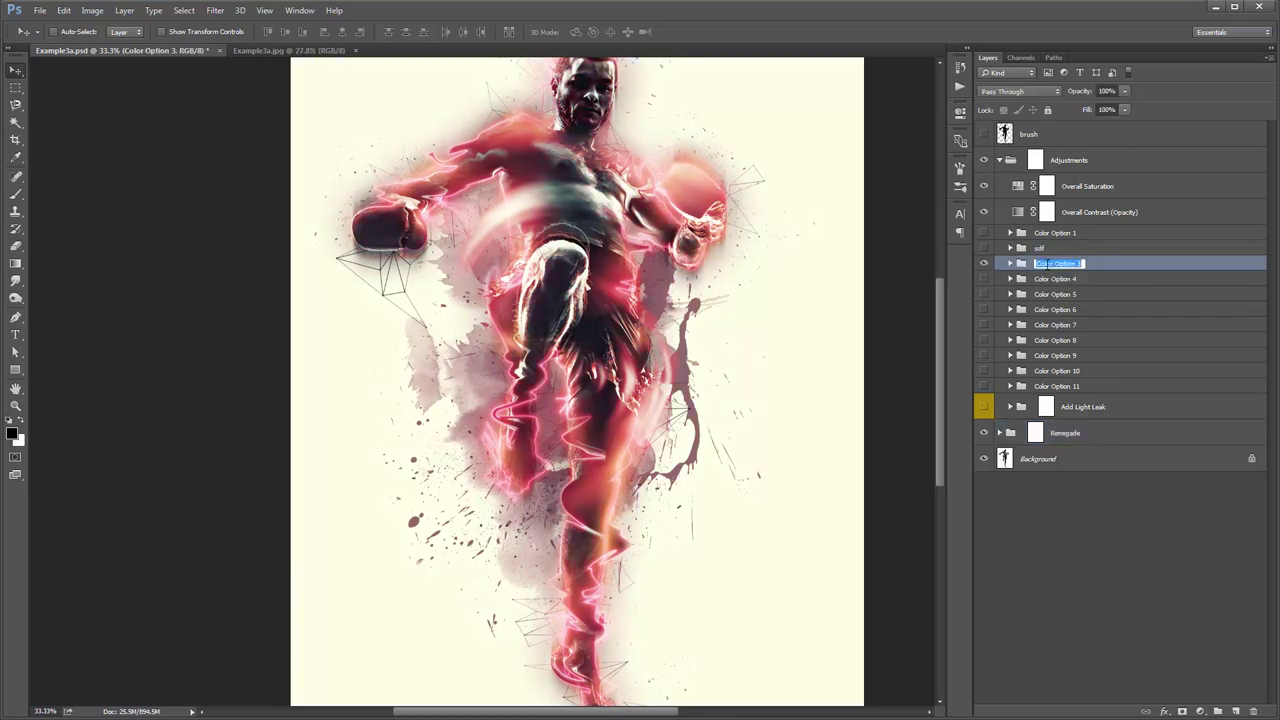
pyautogui.write('dfg')
pyautogui.click(985, 265)
# Preview Color Options 4 to 8 one at a time on the artwork
pyautogui.click(985, 279)
pyautogui.click(985, 279)
pyautogui.click(985, 294)
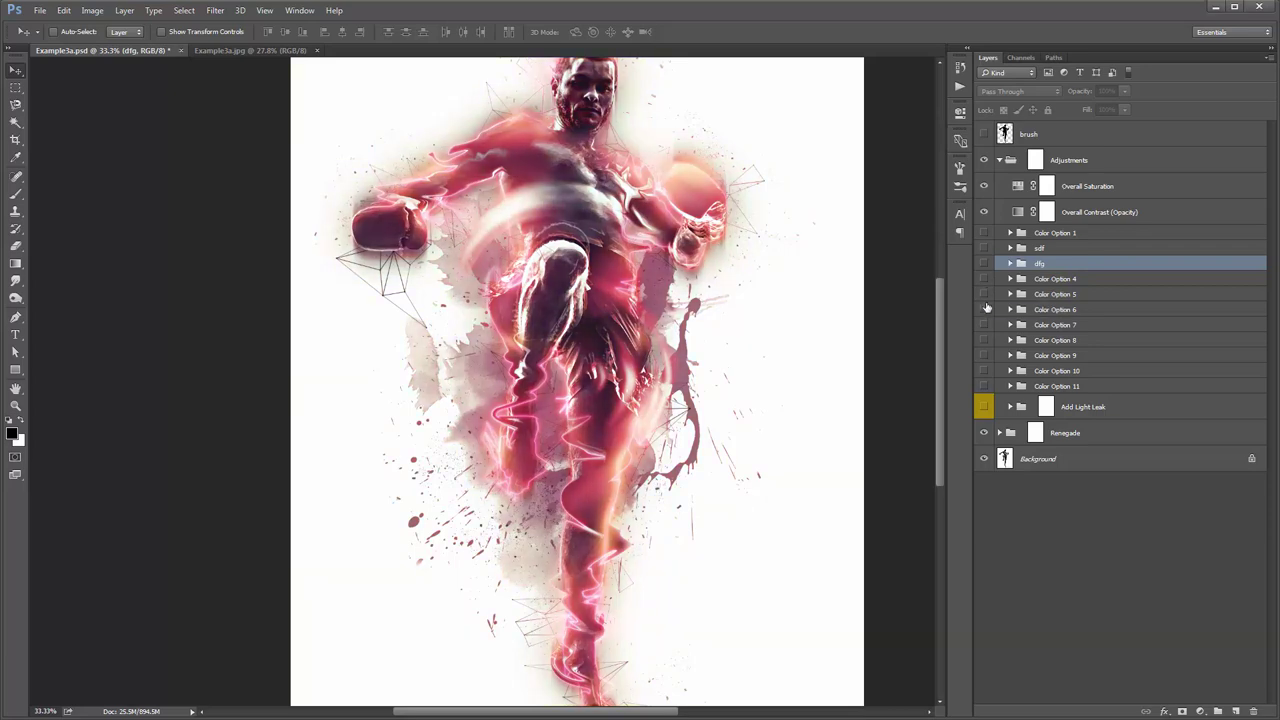
pyautogui.click(985, 310)
pyautogui.click(985, 310)
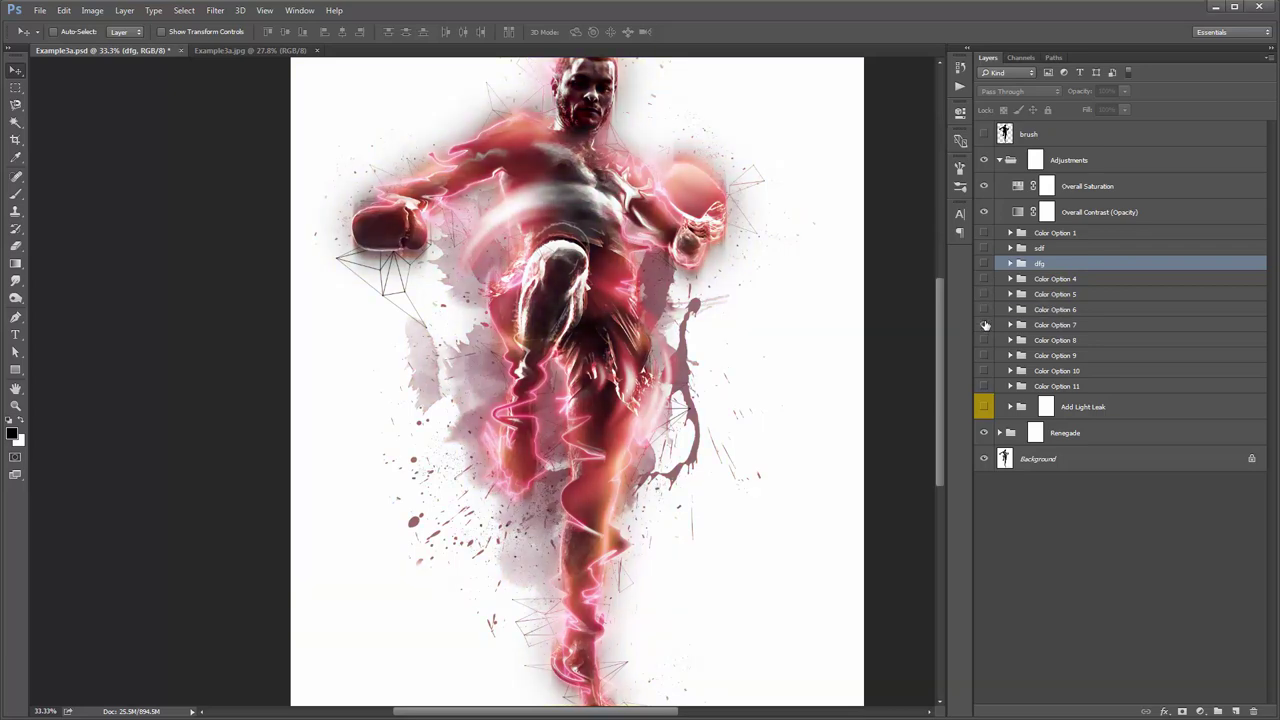
pyautogui.click(984, 340)
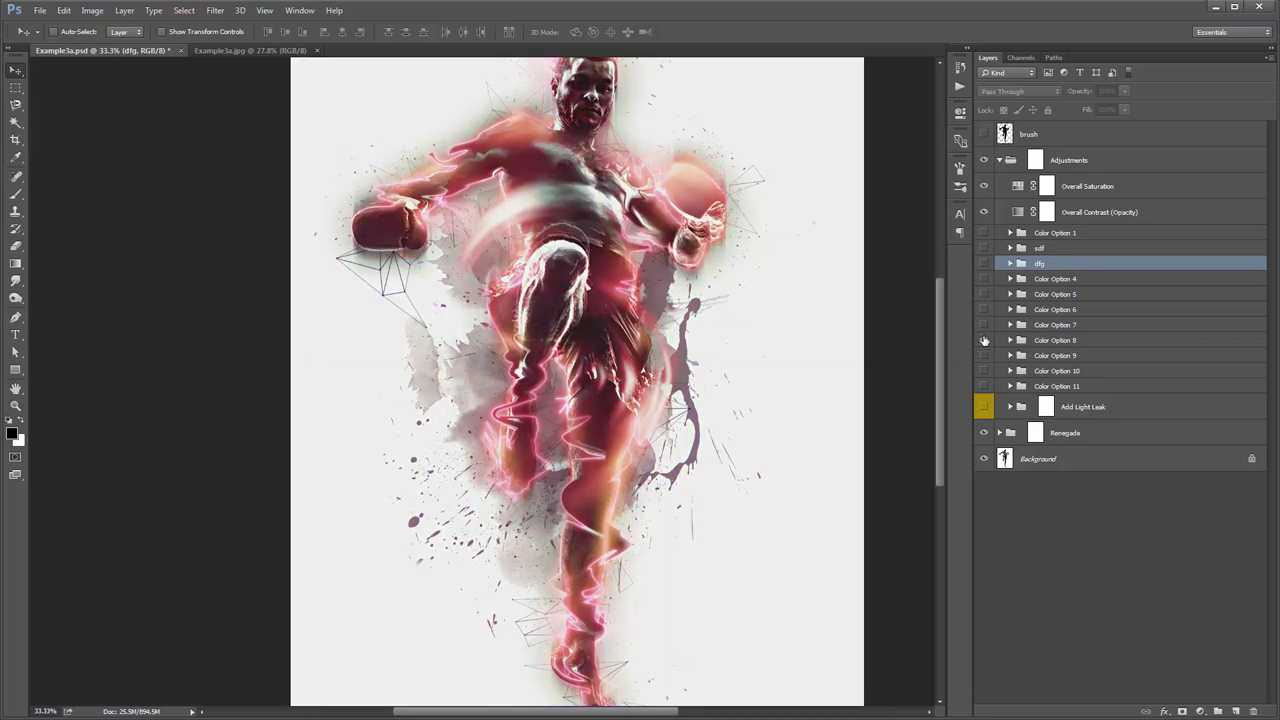
# Preview Color Option 9 and rename the group as sdf to mark it
pyautogui.click(982, 356)
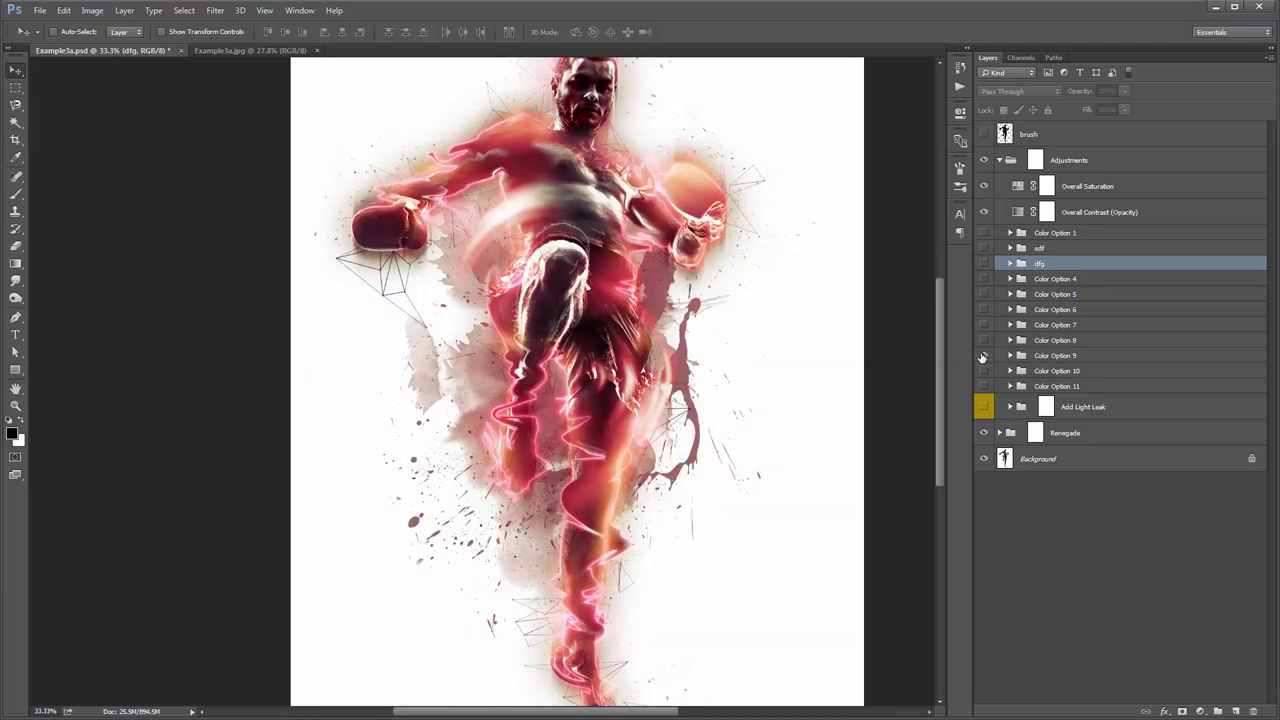
pyautogui.doubleClick(1055, 355)
pyautogui.write('sdf')
pyautogui.press('Return')
# Preview Color Option 10 and Color Option 11 in turn, hiding each one again
pyautogui.click(985, 371)
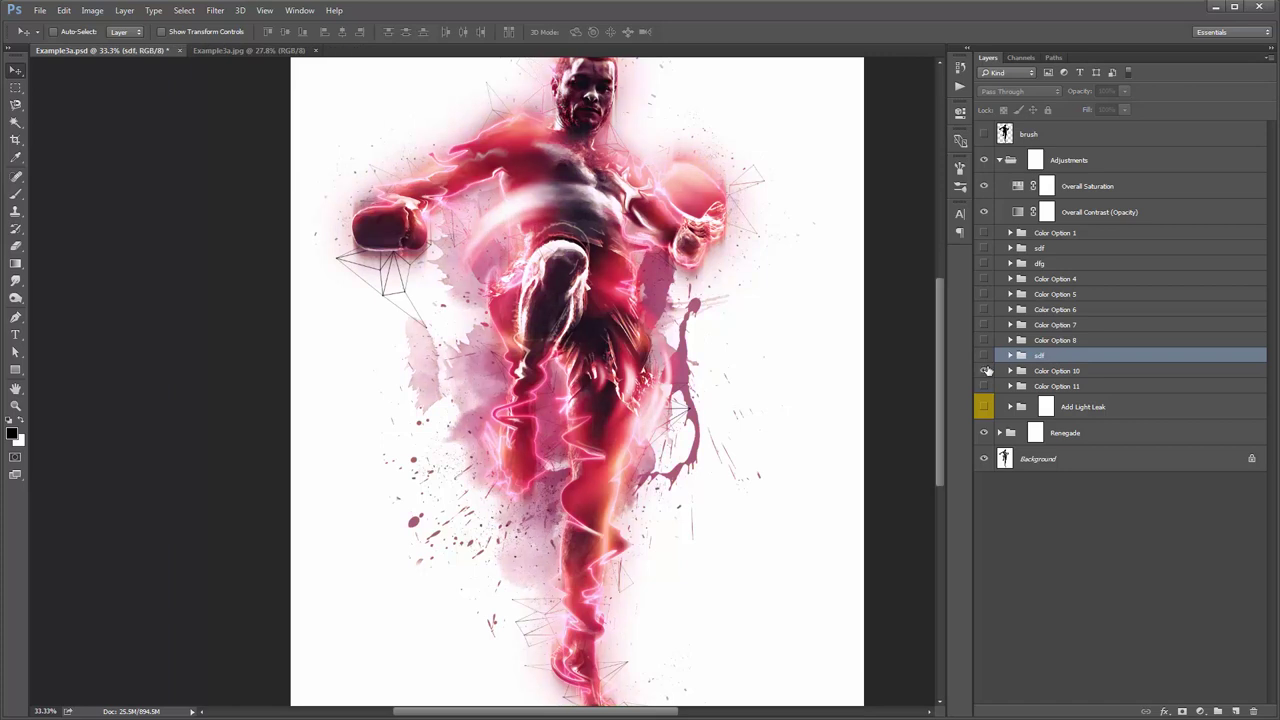
pyautogui.click(985, 371)
pyautogui.click(985, 386)
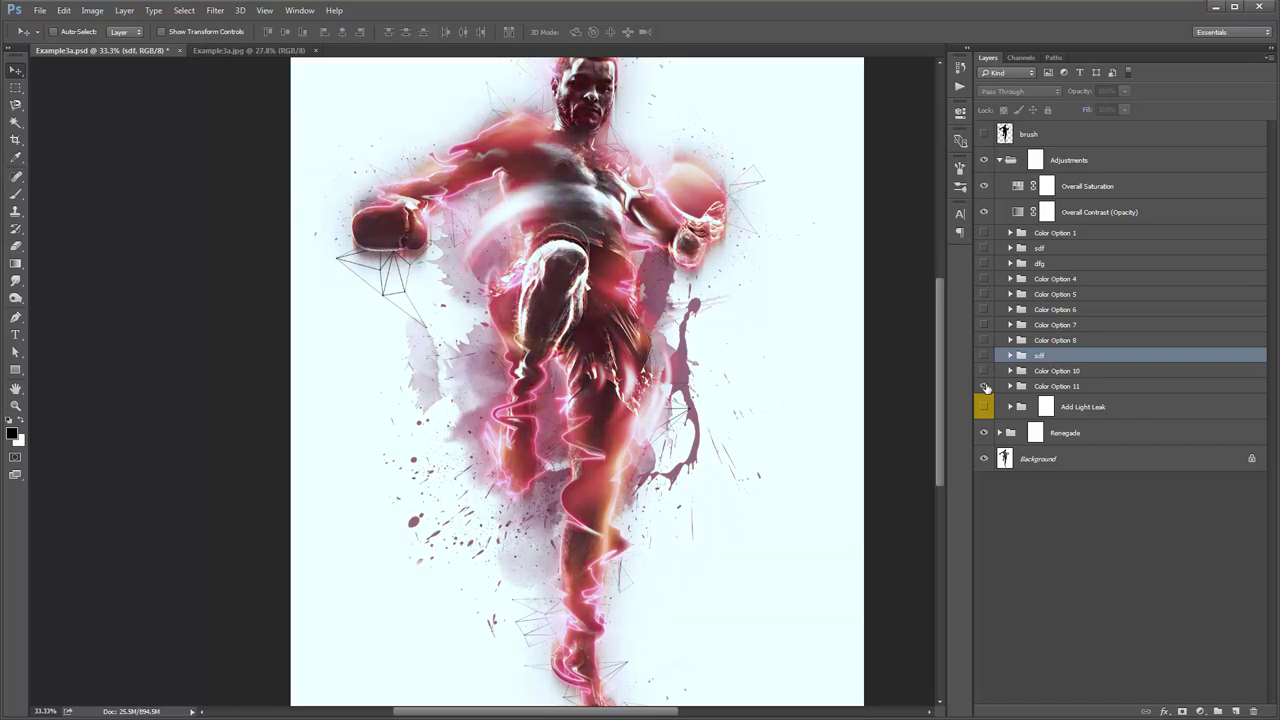
pyautogui.click(985, 386)
# Move the former Color Option 9 group directly below dfg, make it visible and set its opacity to 26%
pyautogui.moveTo(1042, 357); pyautogui.dragTo(1046, 270)
pyautogui.click(984, 263)
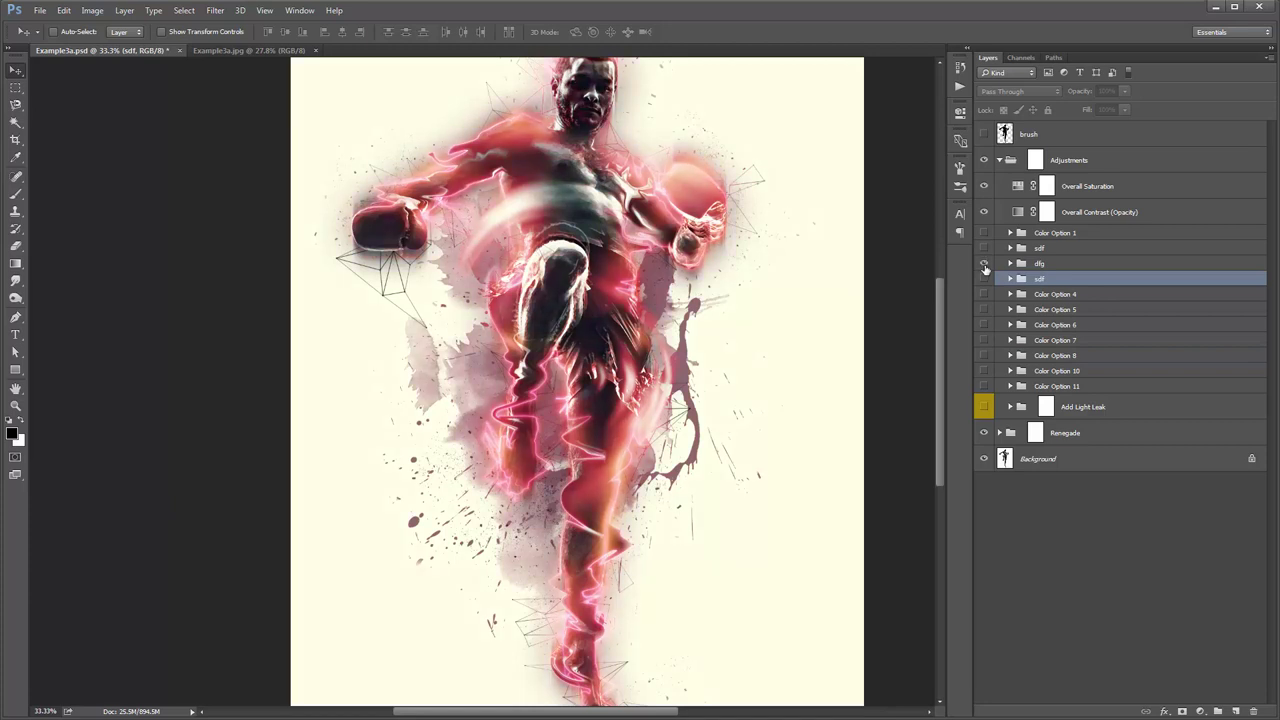
pyautogui.click(984, 263)
pyautogui.click(984, 279)
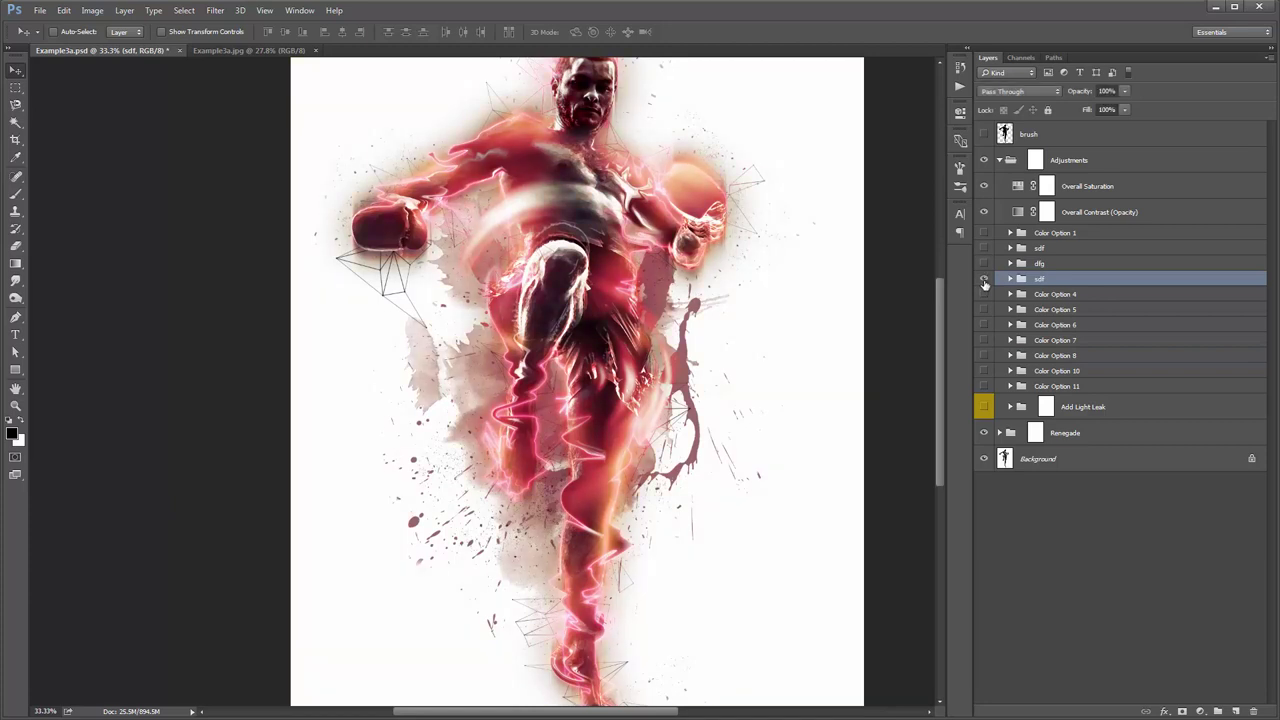
pyautogui.click(1081, 92)
# Show the dfg color group and set its opacity to 33%
pyautogui.click(984, 263)
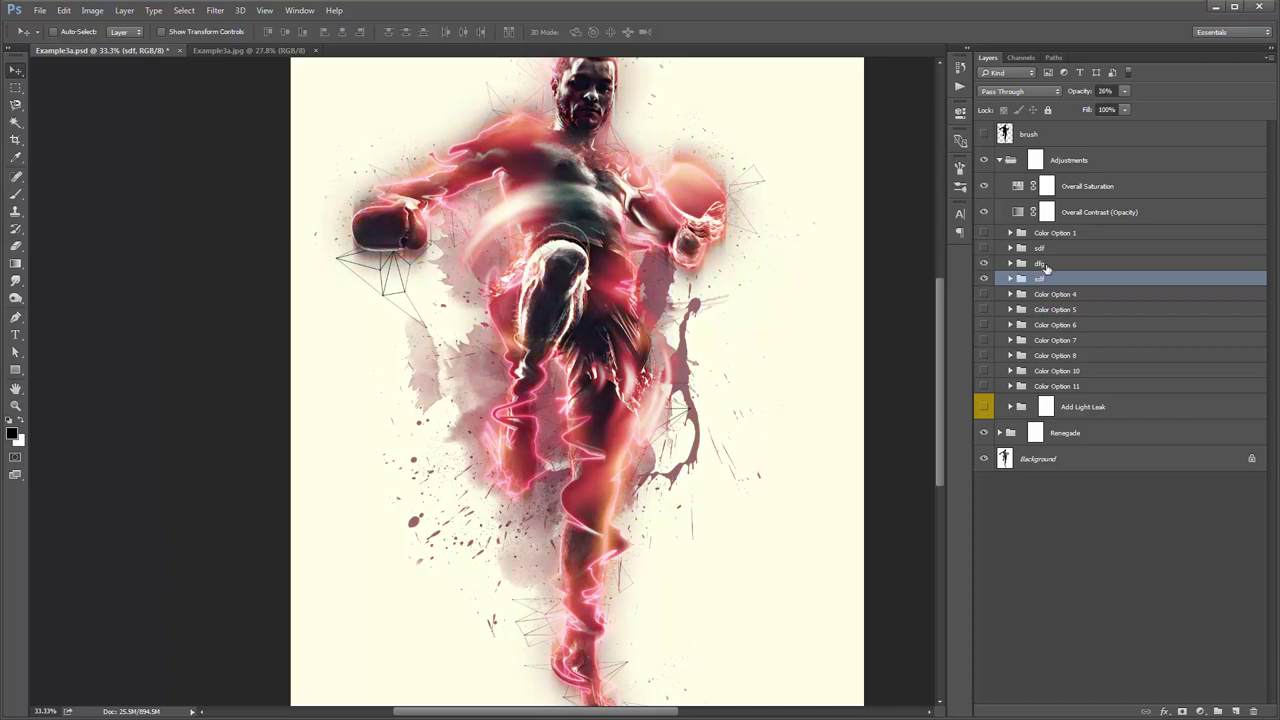
pyautogui.click(1045, 265)
pyautogui.moveTo(1083, 94); pyautogui.dragTo(172, 135)
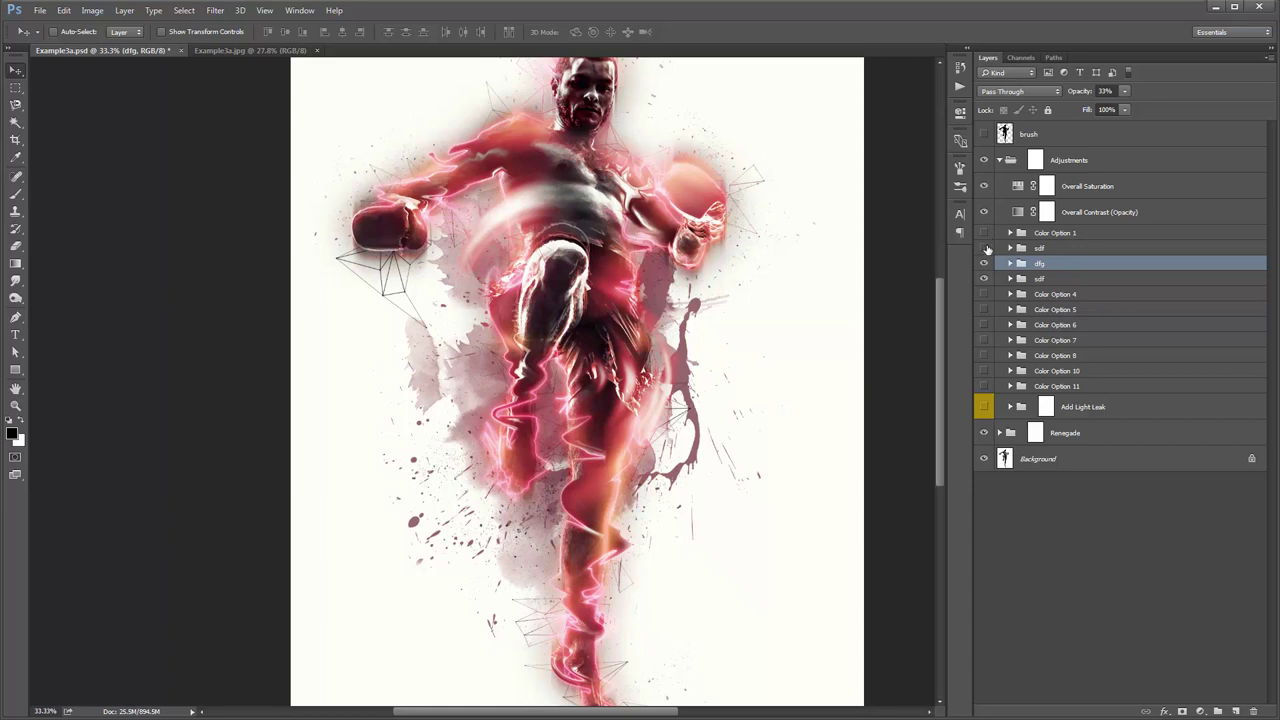
# Show the sdf color group above dfg and set its opacity to 18%
pyautogui.click(984, 248)
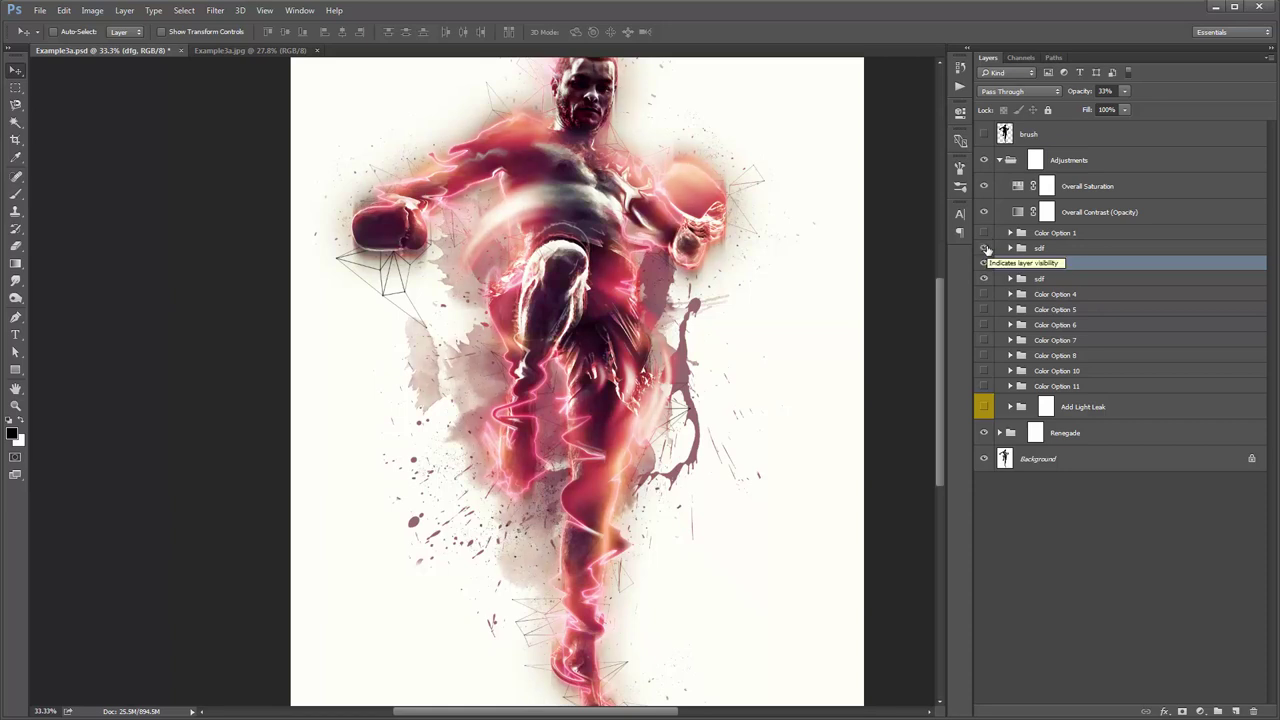
pyautogui.click(1046, 249)
pyautogui.click(1080, 93)
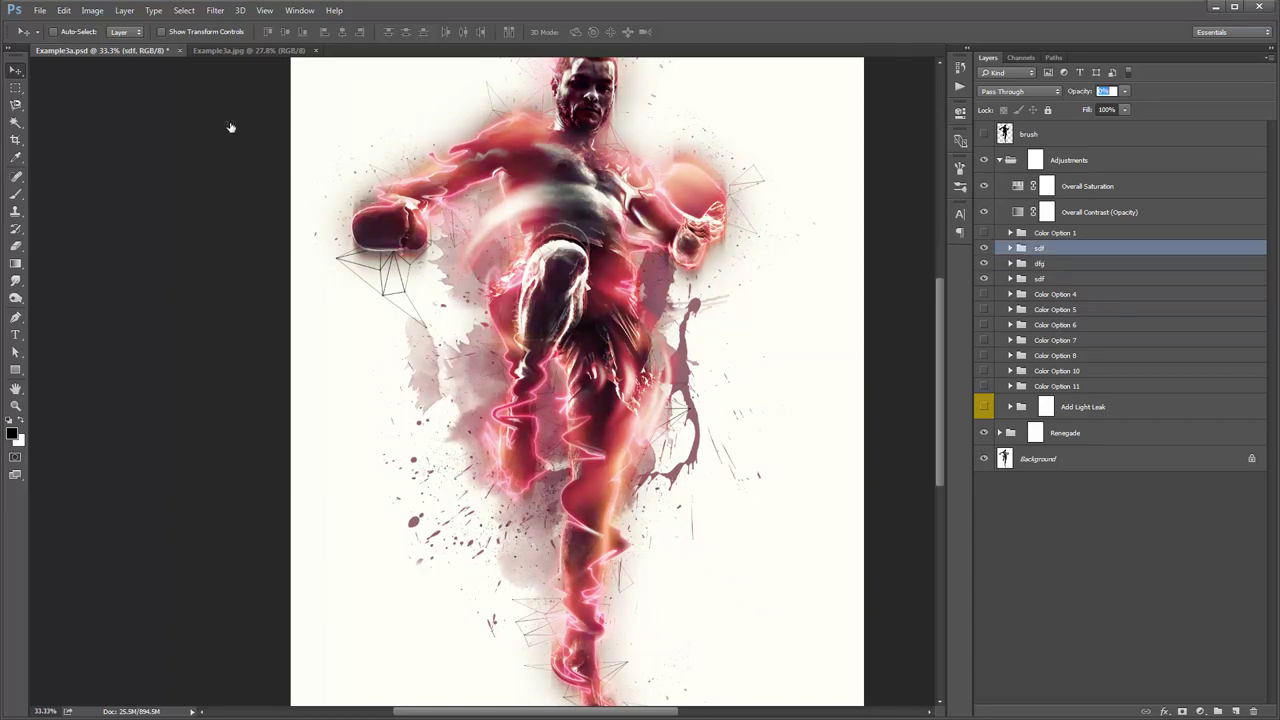
pyautogui.write('18')
pyautogui.moveTo(754, 243); pyautogui.dragTo(782, 290)
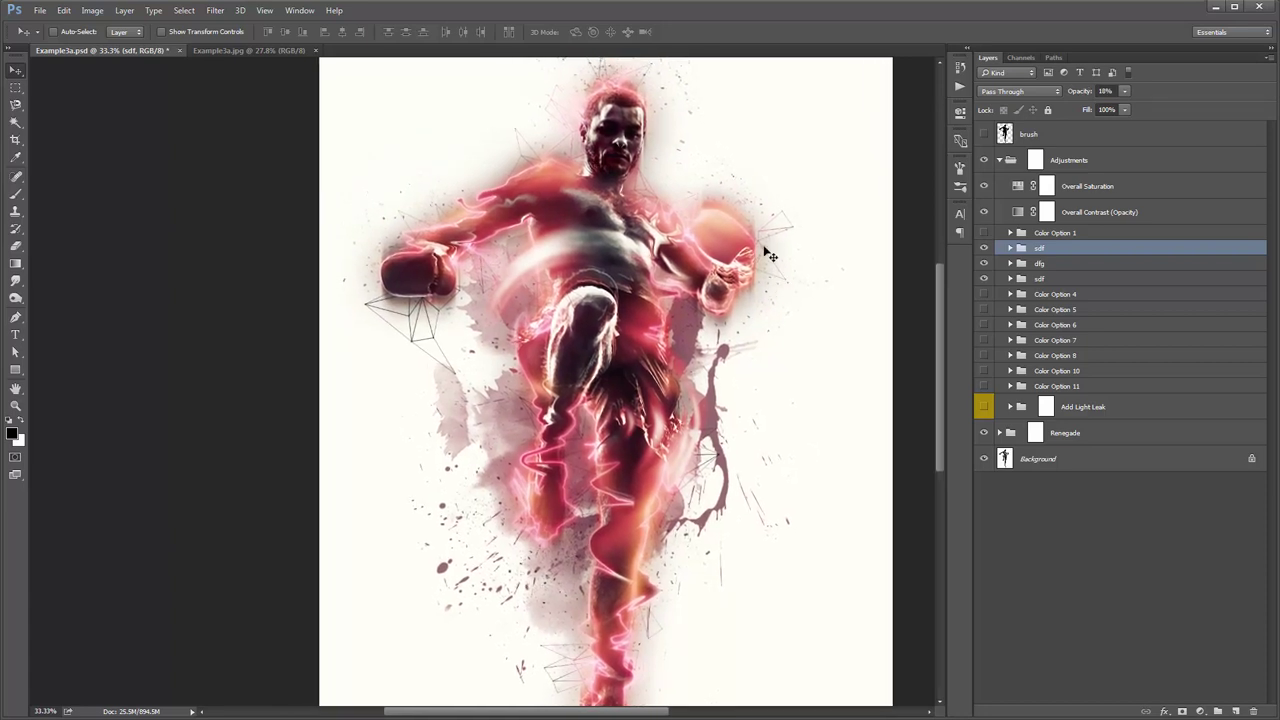
# Set the Overall Contrast layer's opacity to 0% and raise the saturation in the Overall Saturation adjustment to about +7
pyautogui.click(1100, 211)
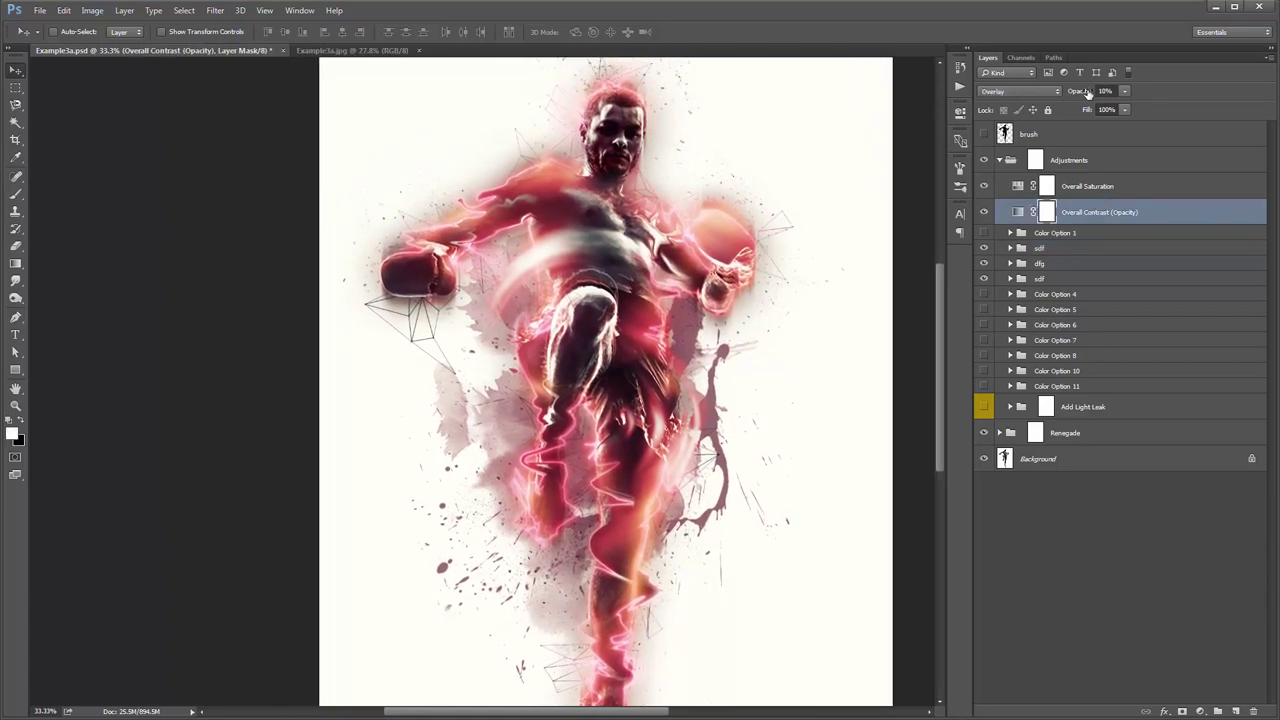
pyautogui.click(1088, 92)
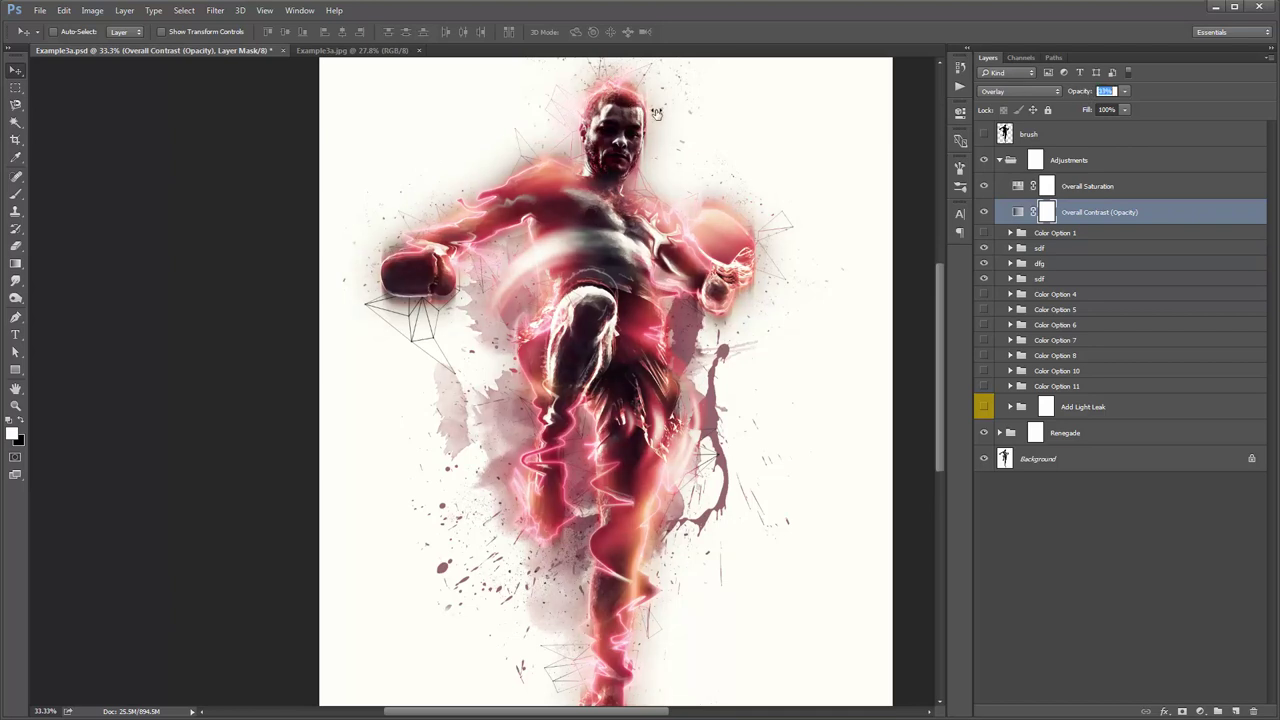
pyautogui.press('Down')
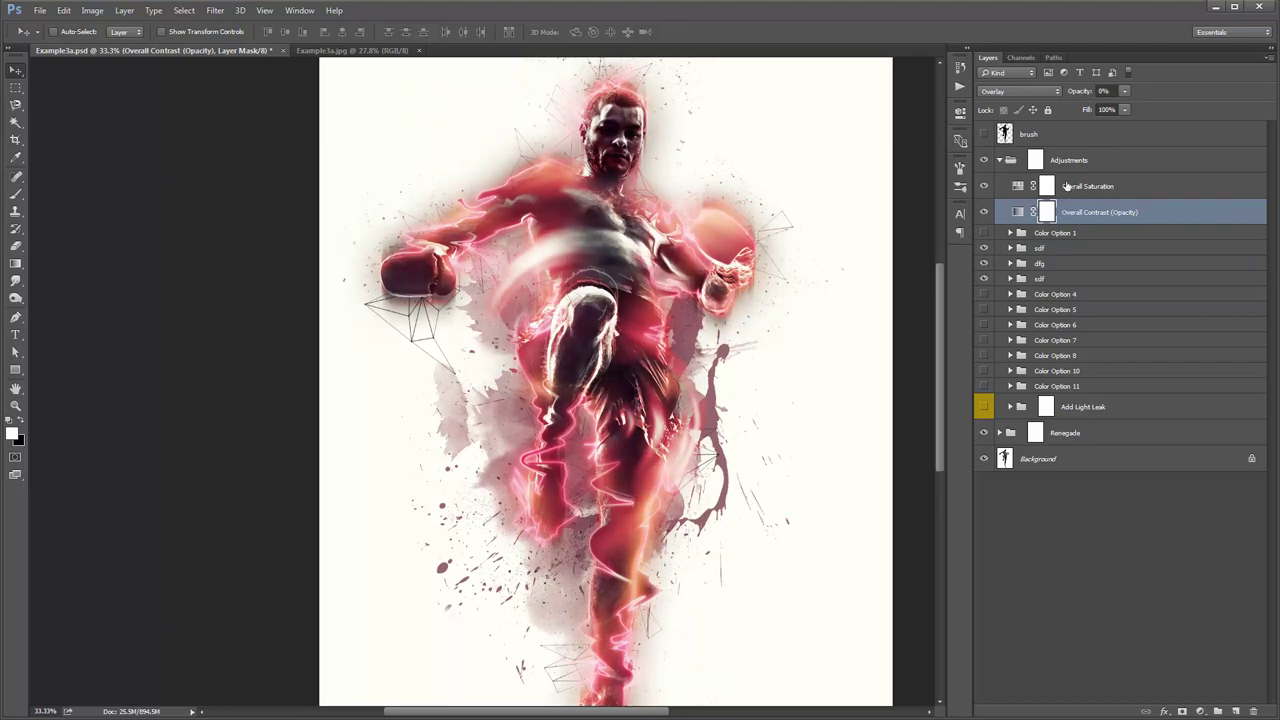
pyautogui.doubleClick(1018, 186)
pyautogui.moveTo(845, 224); pyautogui.dragTo(863, 227)
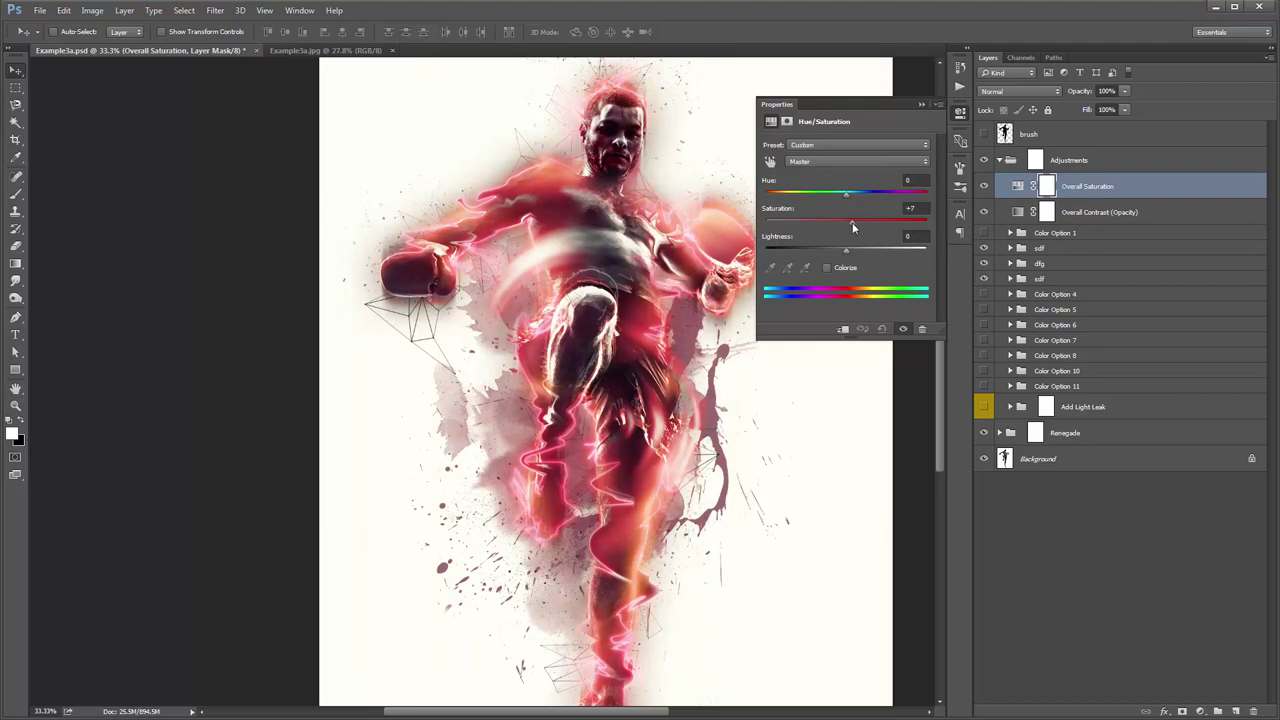
pyautogui.click(922, 102)
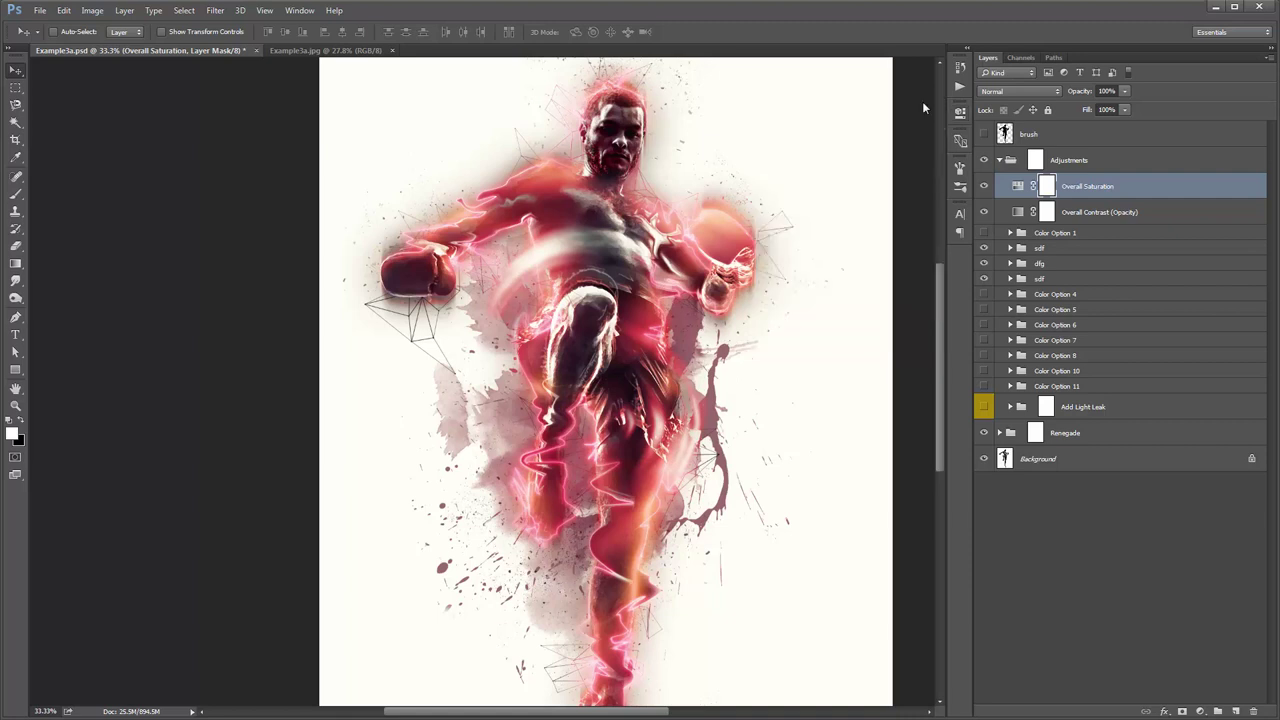
# Show the Add Light Leak group and colorize its Change Light Color adjustment with hue 199 and saturation 41
pyautogui.click(986, 409)
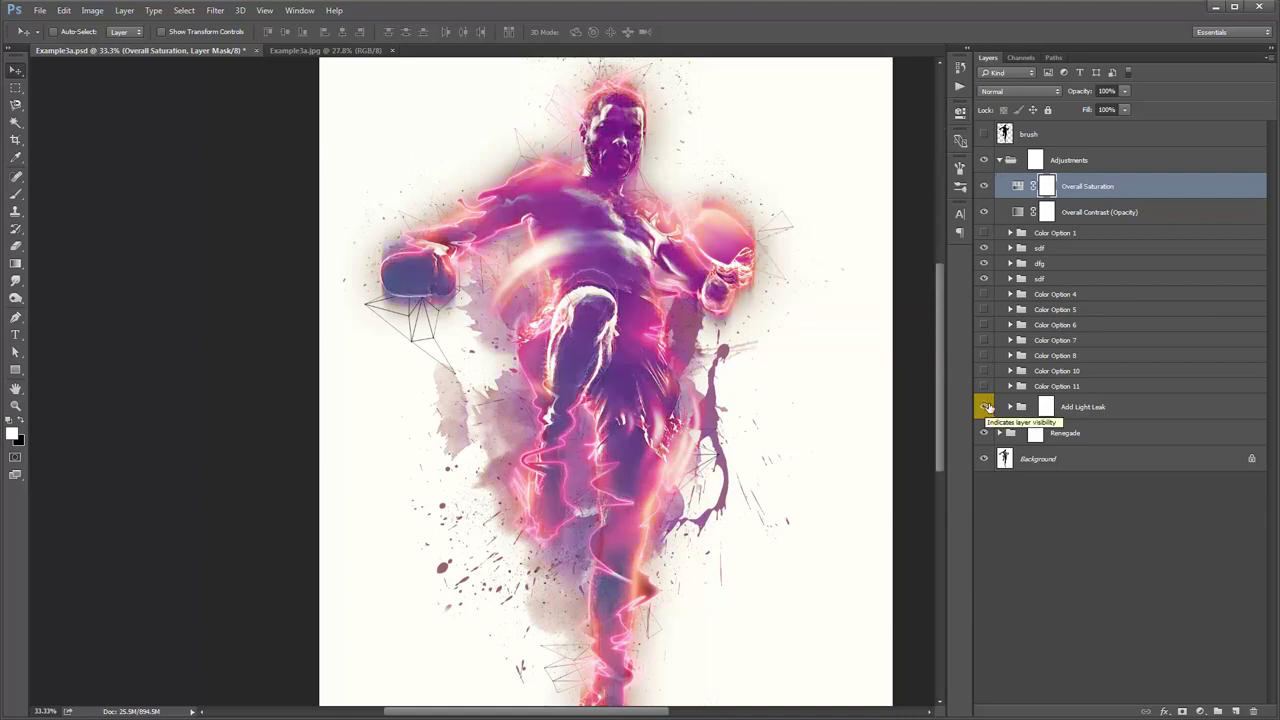
pyautogui.click(1010, 407)
pyautogui.doubleClick(1040, 434)
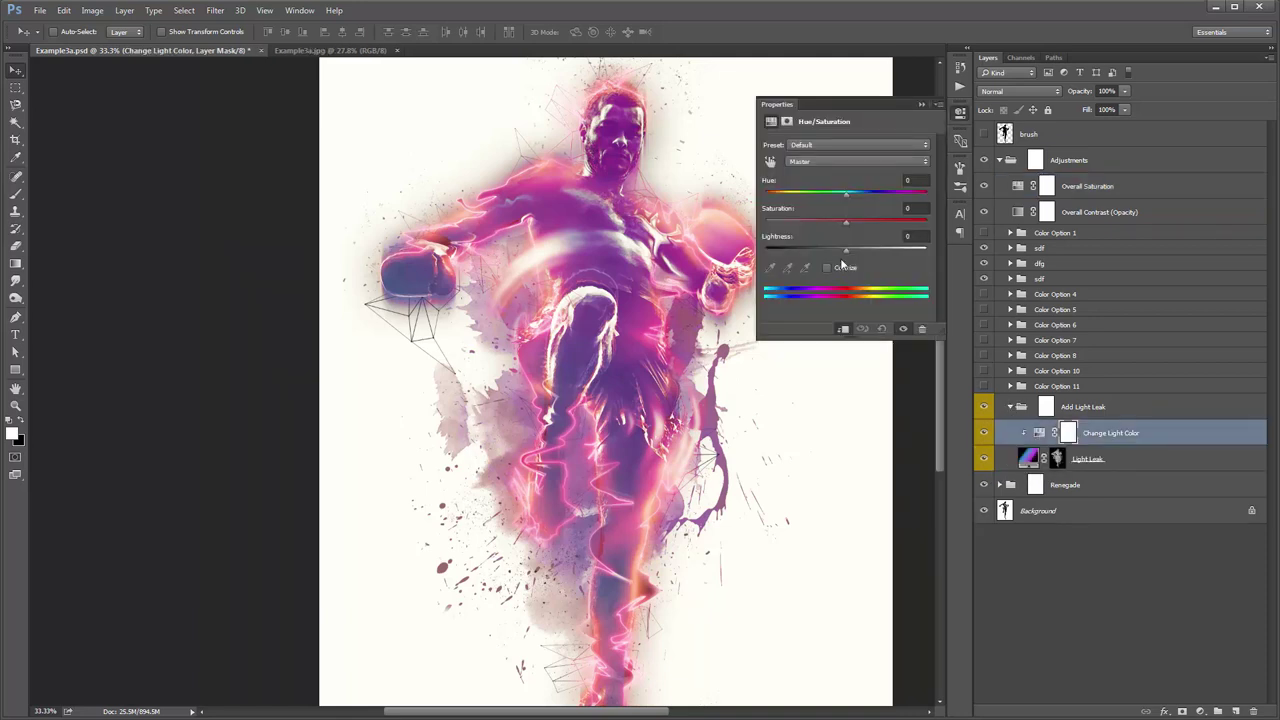
pyautogui.moveTo(850, 205); pyautogui.dragTo(833, 227)
pyautogui.click(845, 268)
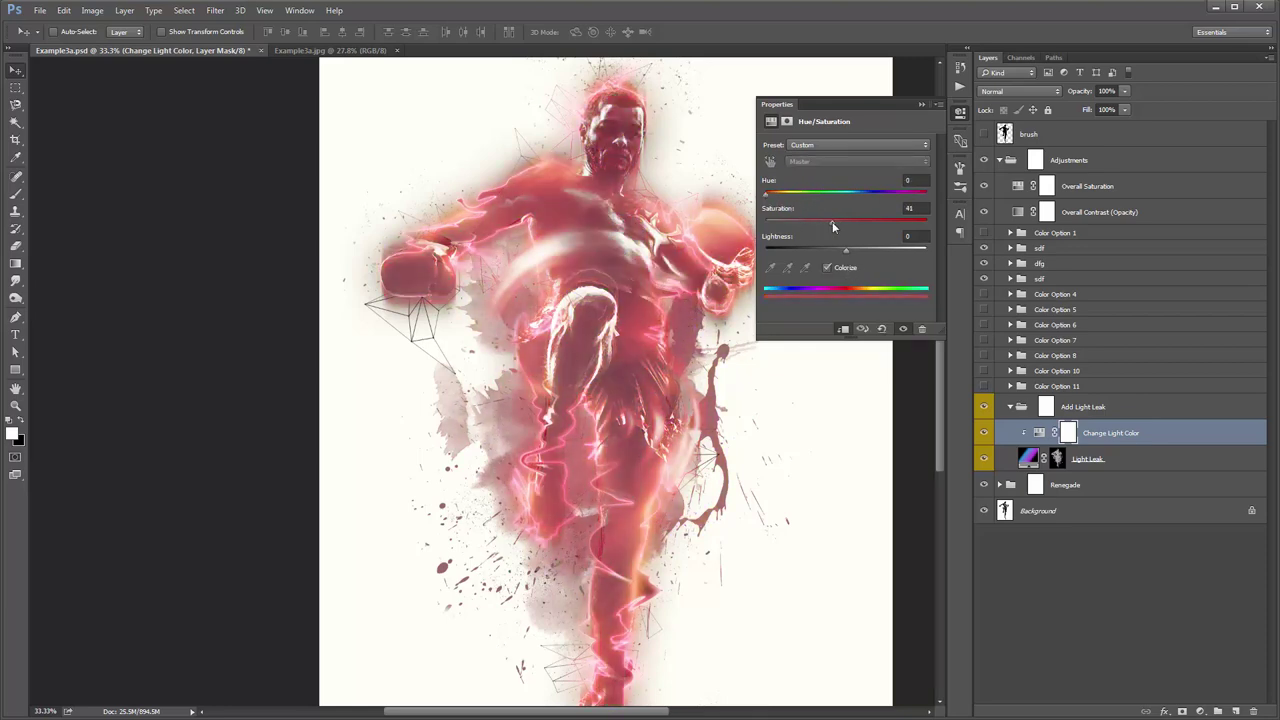
pyautogui.moveTo(771, 198); pyautogui.dragTo(878, 211)
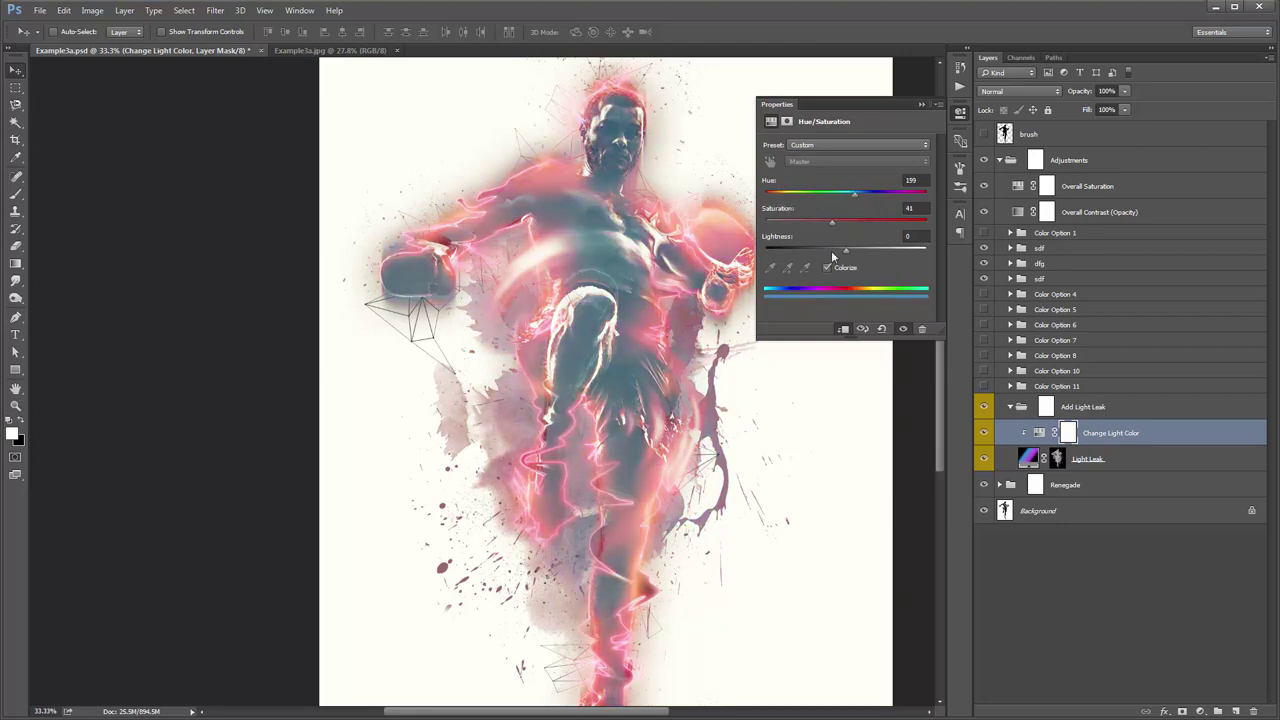
# Turn off Colorize in the Change Light Color adjustment, then hide and collapse the Add Light Leak group
pyautogui.click(828, 268)
pyautogui.click(922, 105)
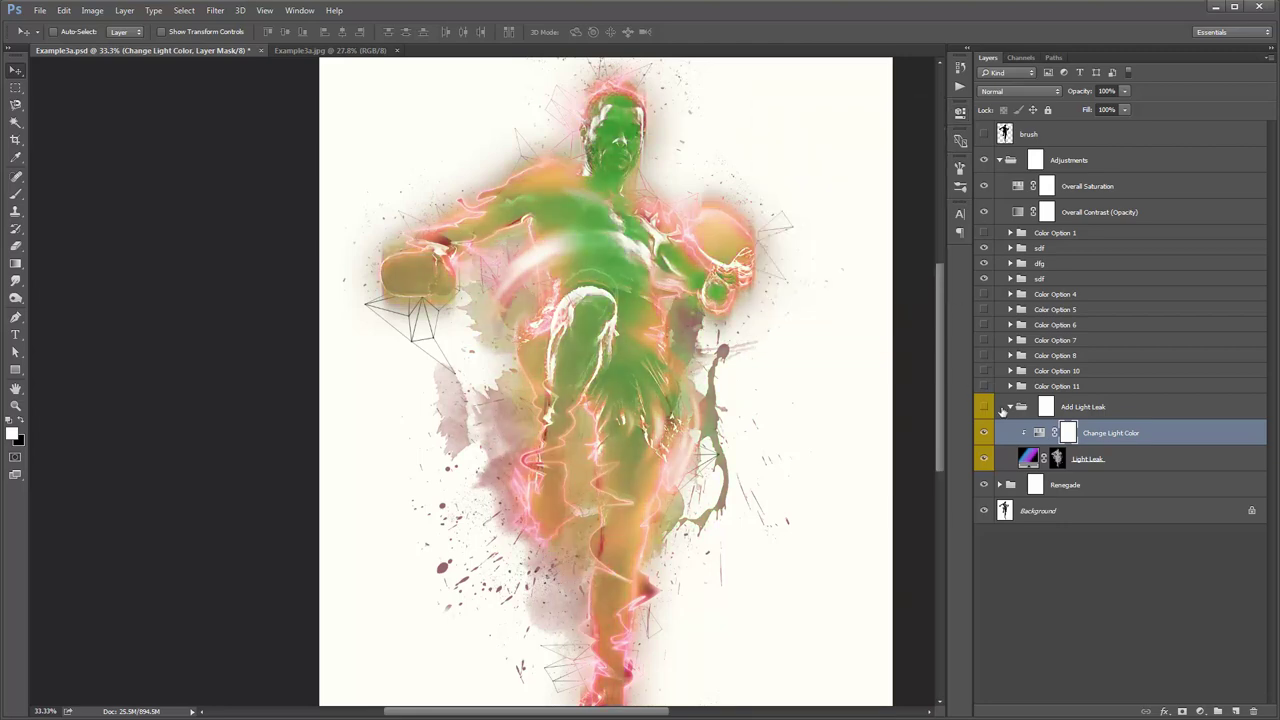
pyautogui.click(984, 406)
pyautogui.click(1010, 406)
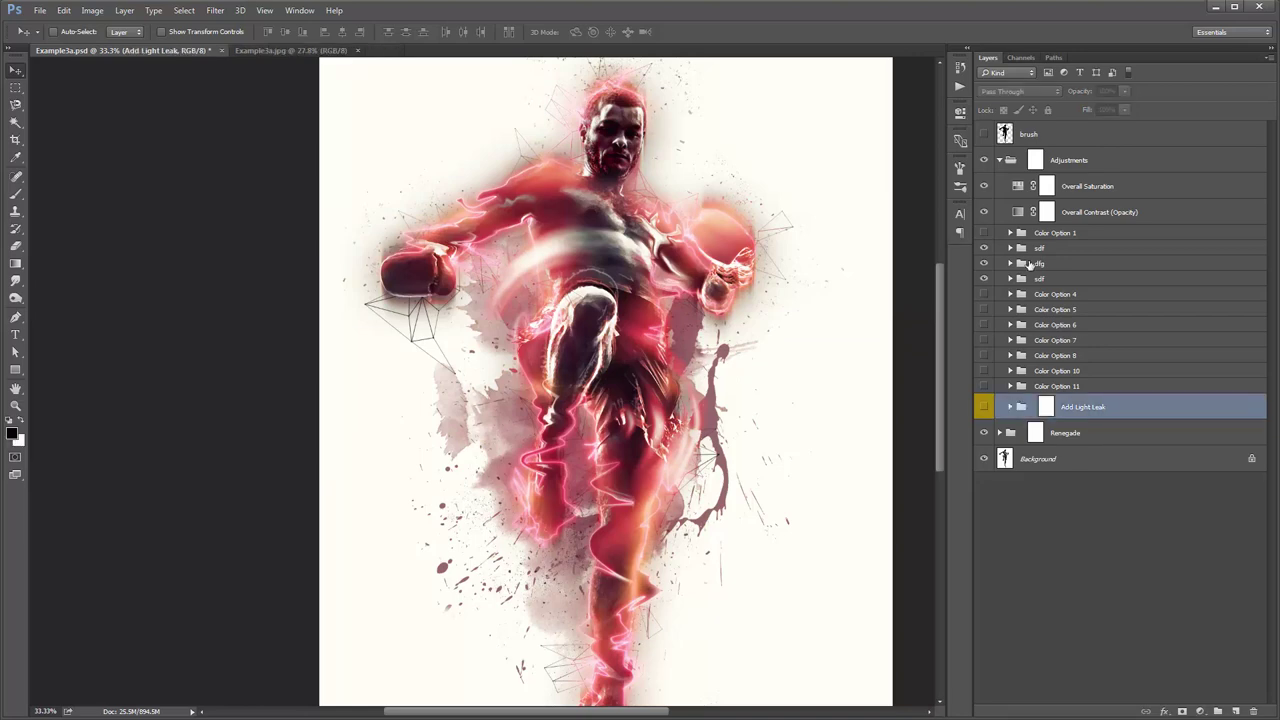
# Collapse the Adjustments group and compare Example3a.psd with the finished Example3a.jpg at the same 33.3% zoom
pyautogui.click(998, 160)
pyautogui.click(285, 50)
pyautogui.press('z')
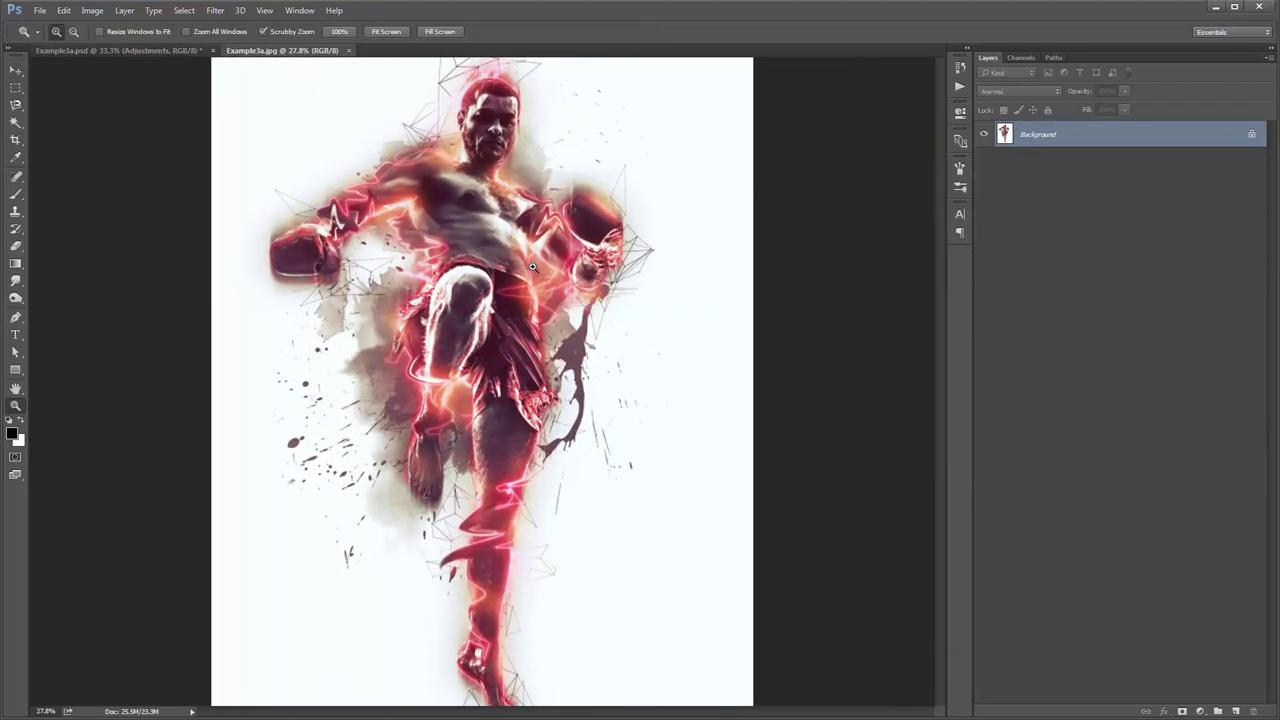
pyautogui.click(533, 267)
pyautogui.press('v')
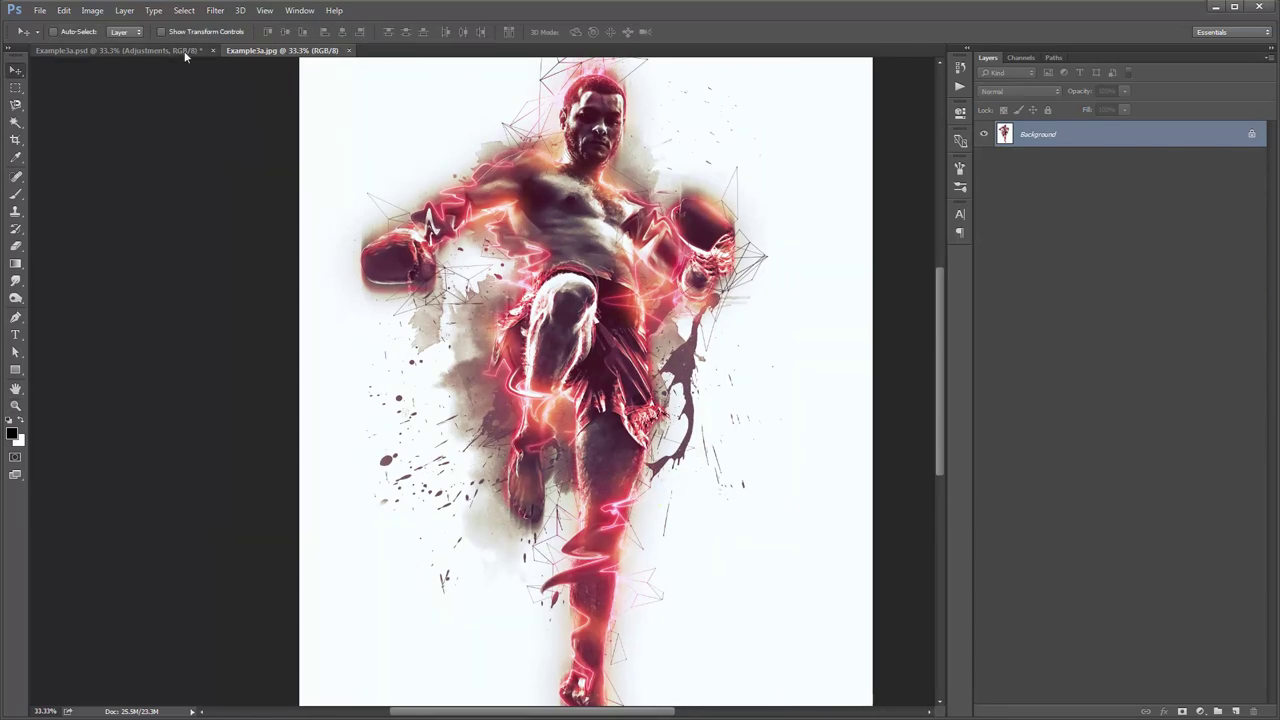
pyautogui.click(120, 50)
pyautogui.click(268, 55)
pyautogui.click(179, 50)
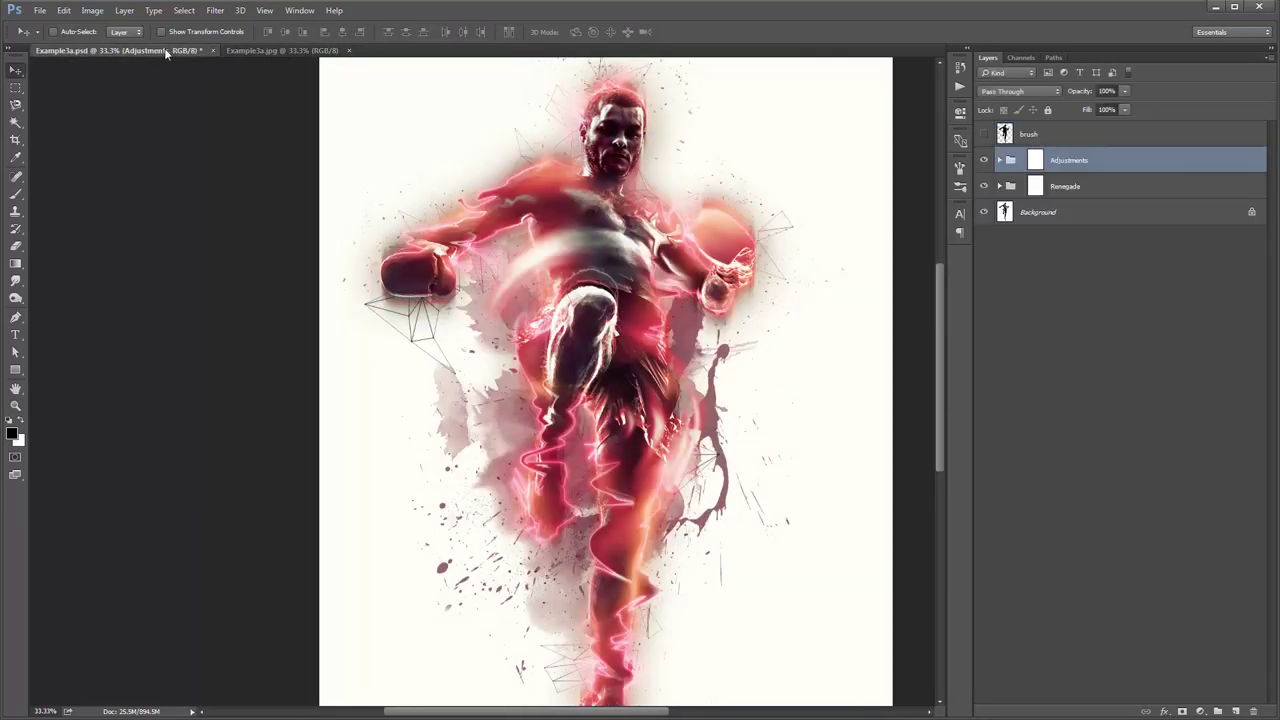
# Within Liquify, Glows and Light Streaks, set the hue of Group 1's Change Color adjustment for the edge glow to -70
pyautogui.hscroll(2, 612, 200)
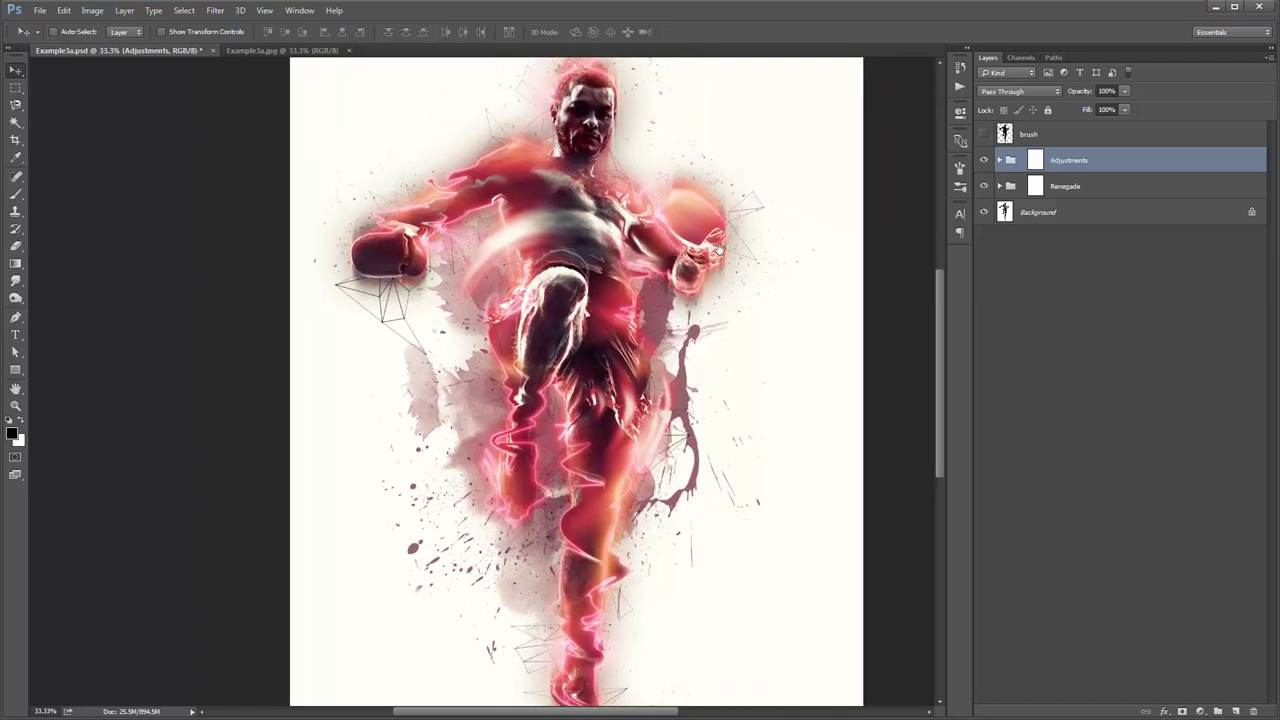
pyautogui.click(997, 190)
pyautogui.click(999, 187)
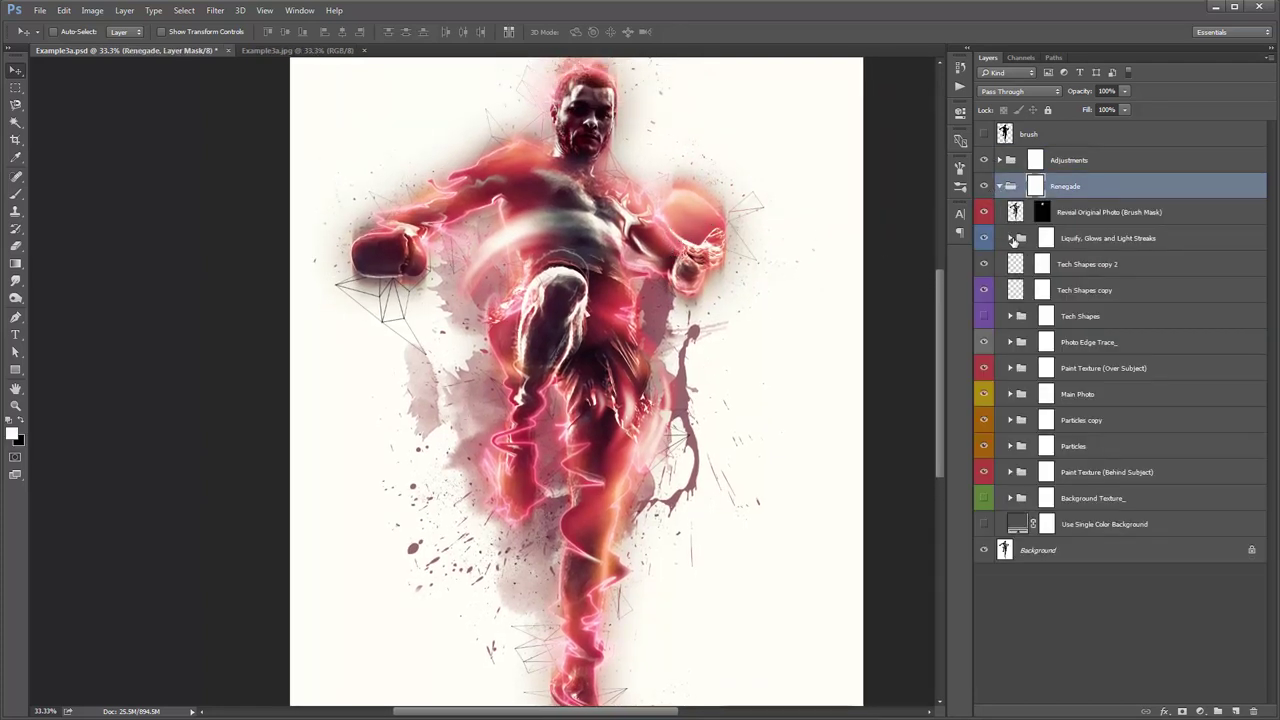
pyautogui.click(1010, 238)
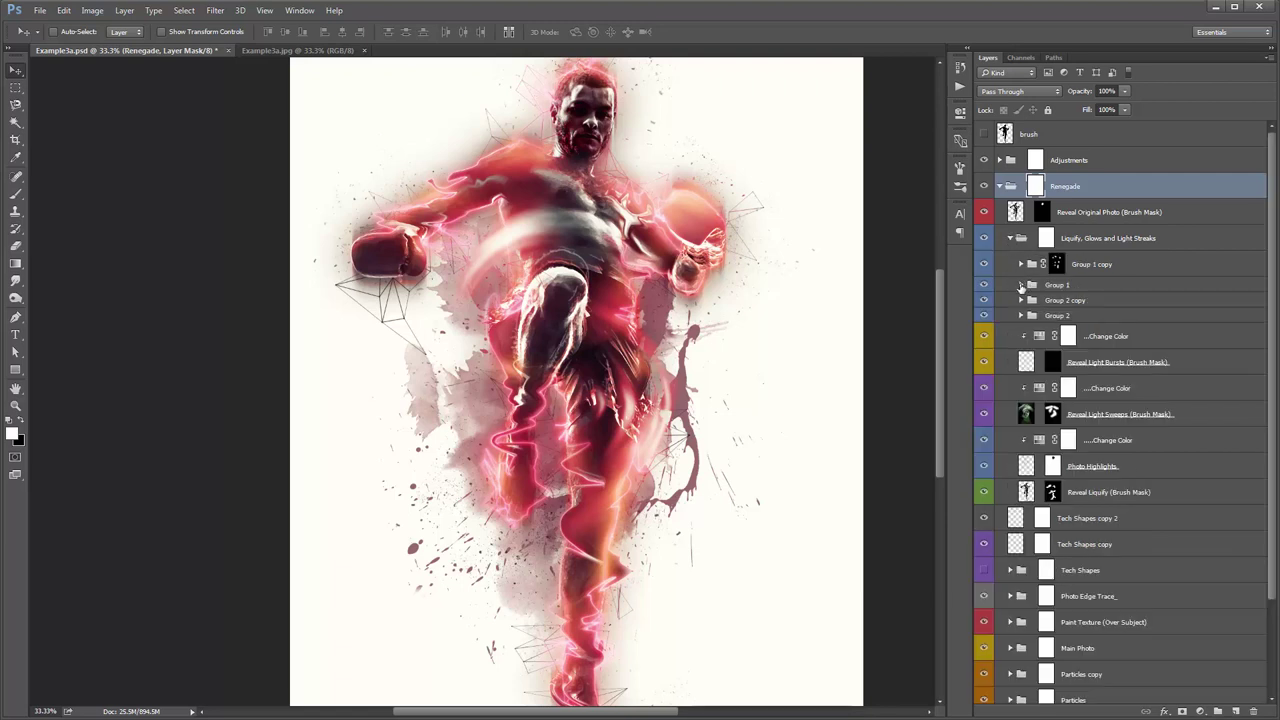
pyautogui.click(1022, 285)
pyautogui.doubleClick(1050, 305)
pyautogui.moveTo(799, 198)
pyautogui.mouseDown()
pyautogui.moveTo(822, 196)
pyautogui.moveTo(776, 196)
pyautogui.moveTo(802, 207)
pyautogui.mouseUp()
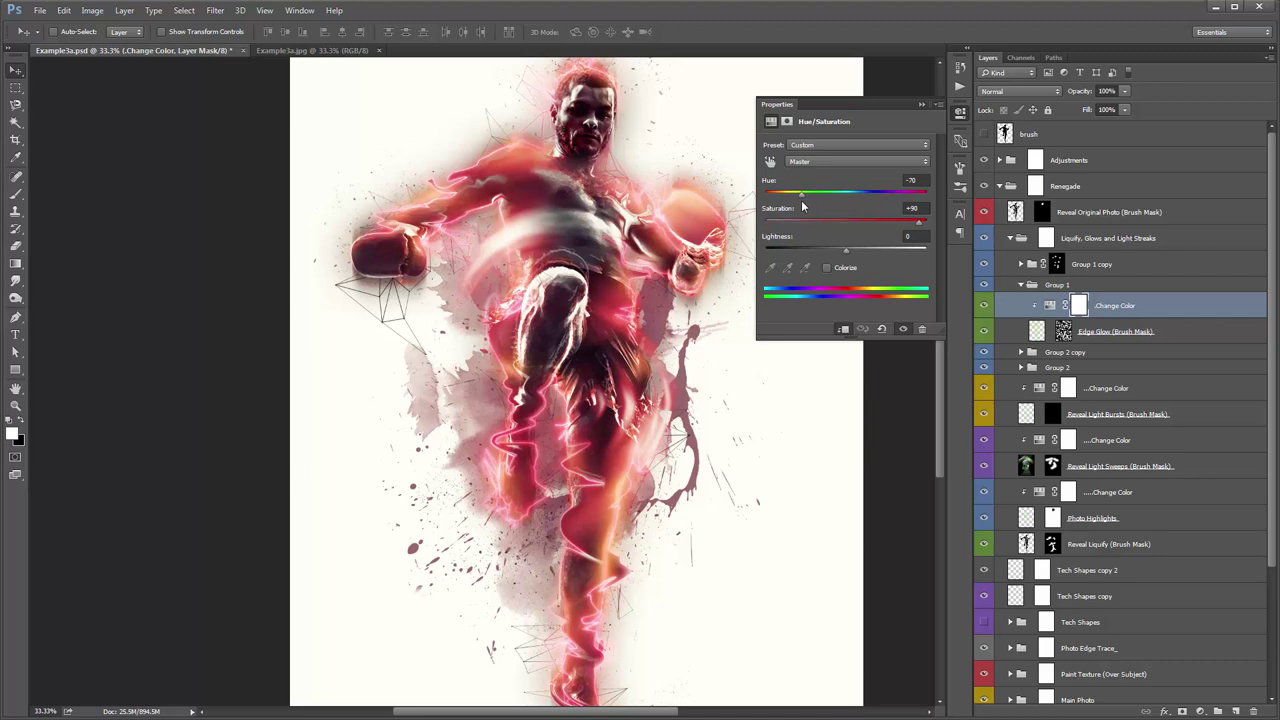
pyautogui.click(921, 104)
pyautogui.click(1020, 285)
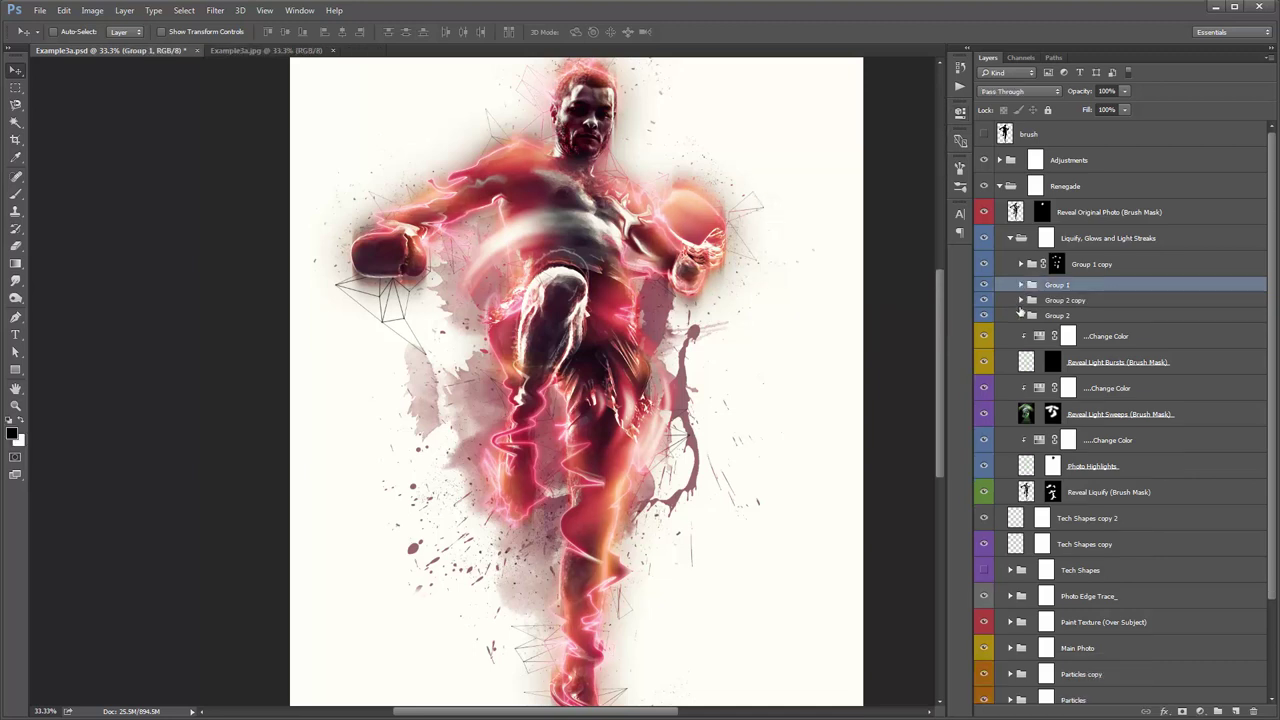
# Shift the light streaks toward orange by setting the hue of Group 2's Change Color adjustment to about -48
pyautogui.click(1030, 316)
pyautogui.click(1021, 316)
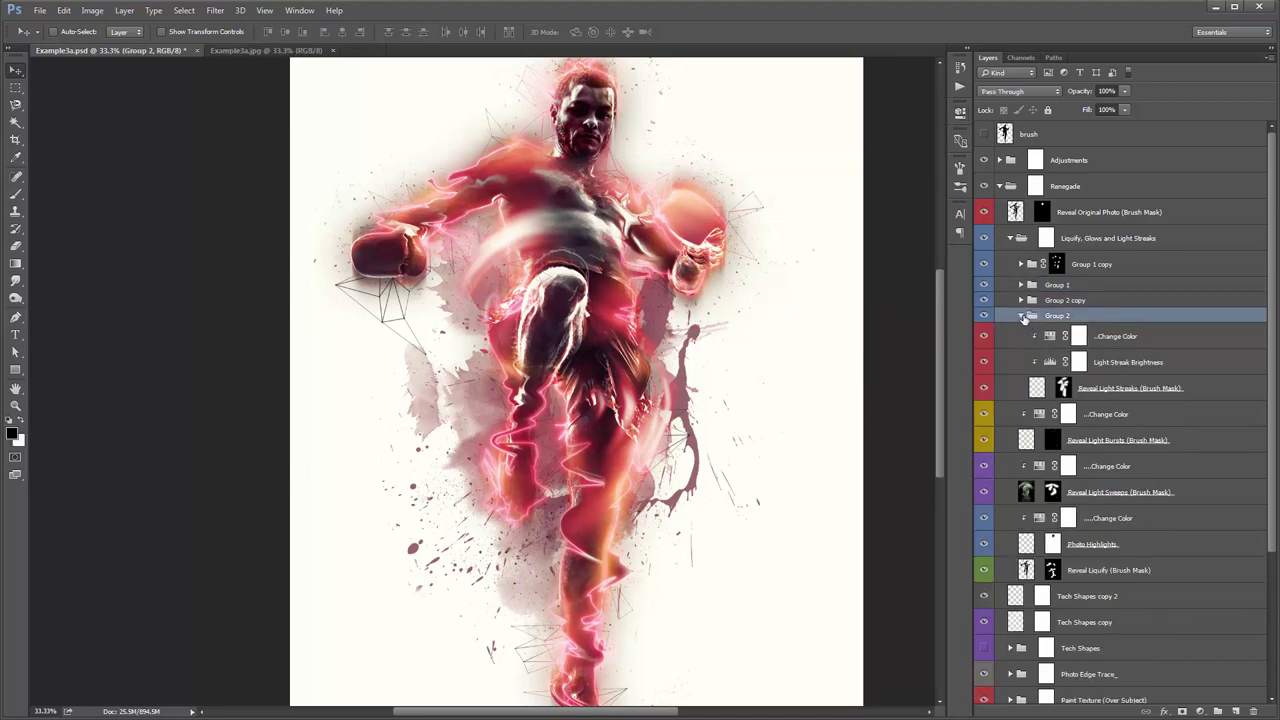
pyautogui.doubleClick(1047, 340)
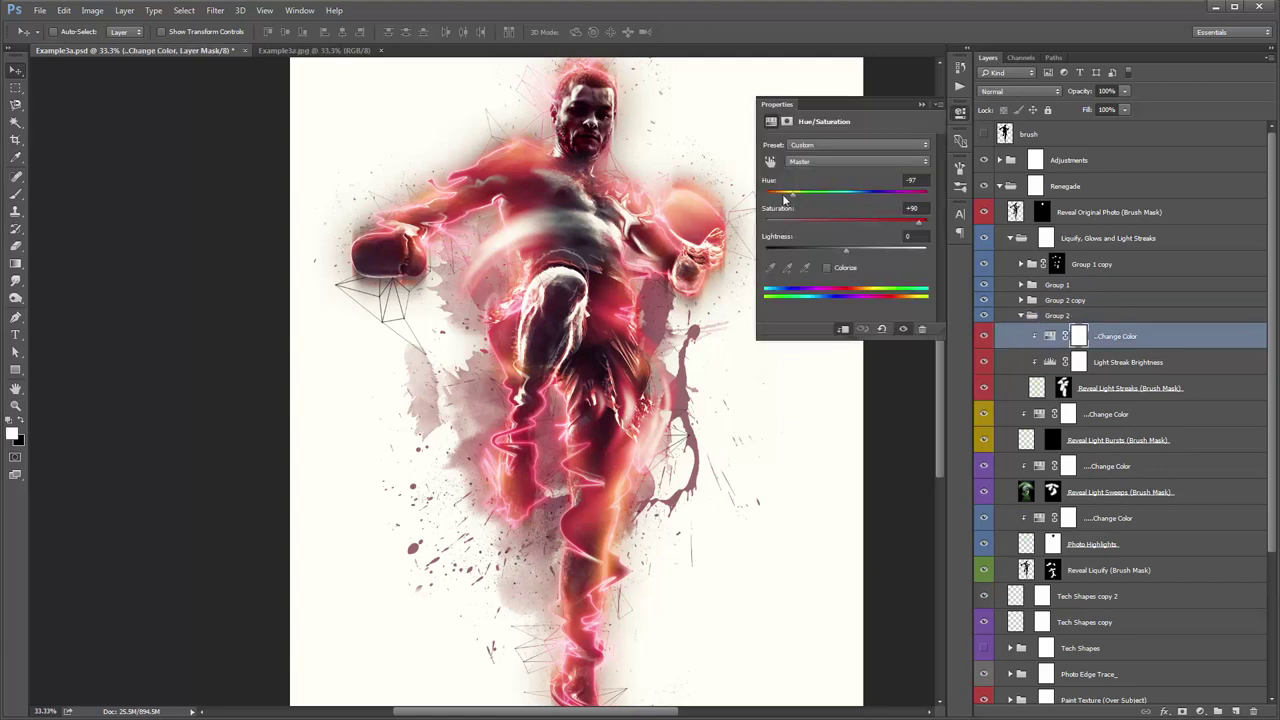
pyautogui.moveTo(785, 200); pyautogui.dragTo(810, 203)
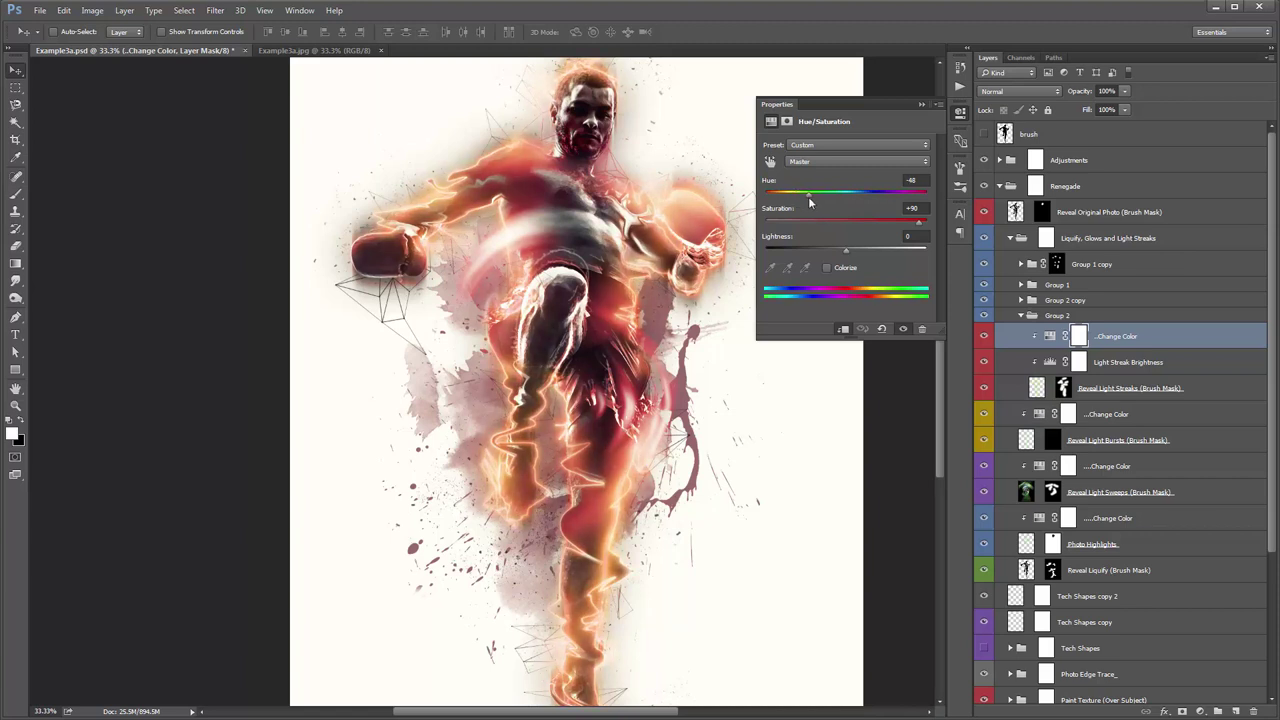
pyautogui.moveTo(810, 203)
pyautogui.mouseDown()
pyautogui.moveTo(915, 214)
pyautogui.moveTo(800, 209)
pyautogui.moveTo(815, 210)
pyautogui.mouseUp()
pyautogui.click(921, 105)
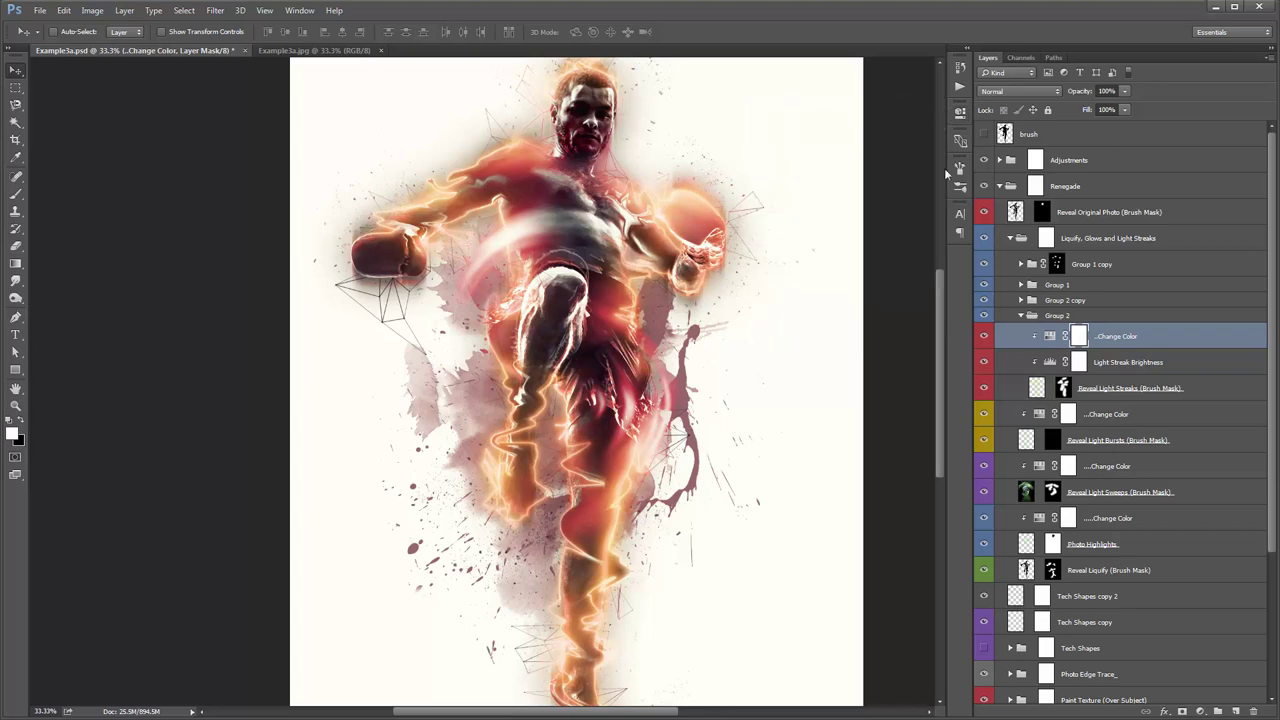
# Select the Reveal Light Bursts layer and toggle its brush mask off and back on to inspect the light bursts
pyautogui.click(1108, 441)
pyautogui.scroll(2, 808, 291)
pyautogui.scroll(-2, 829, 320)
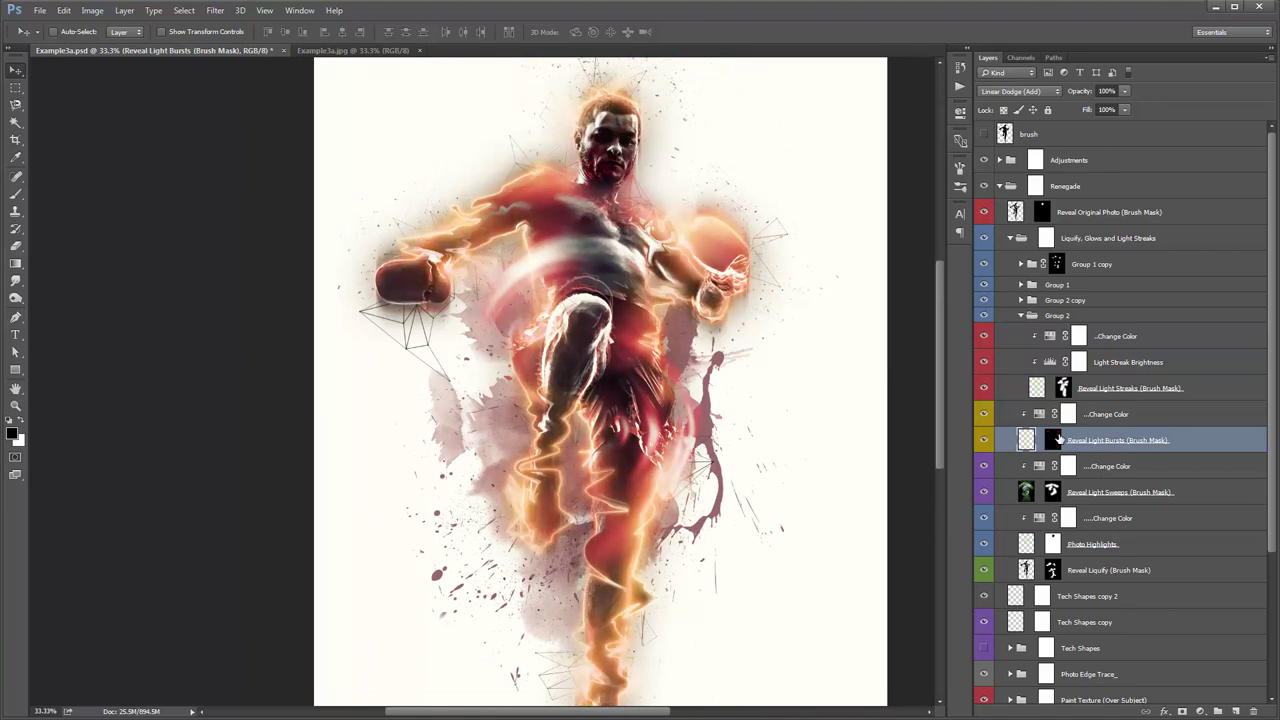
pyautogui.keyDown('shift'); pyautogui.click(1056, 439); pyautogui.keyUp('shift')
pyautogui.keyDown('shift'); pyautogui.click(1056, 439); pyautogui.keyUp('shift')
pyautogui.scroll(-5, 833, 358)
pyautogui.scroll(4, 833, 358)
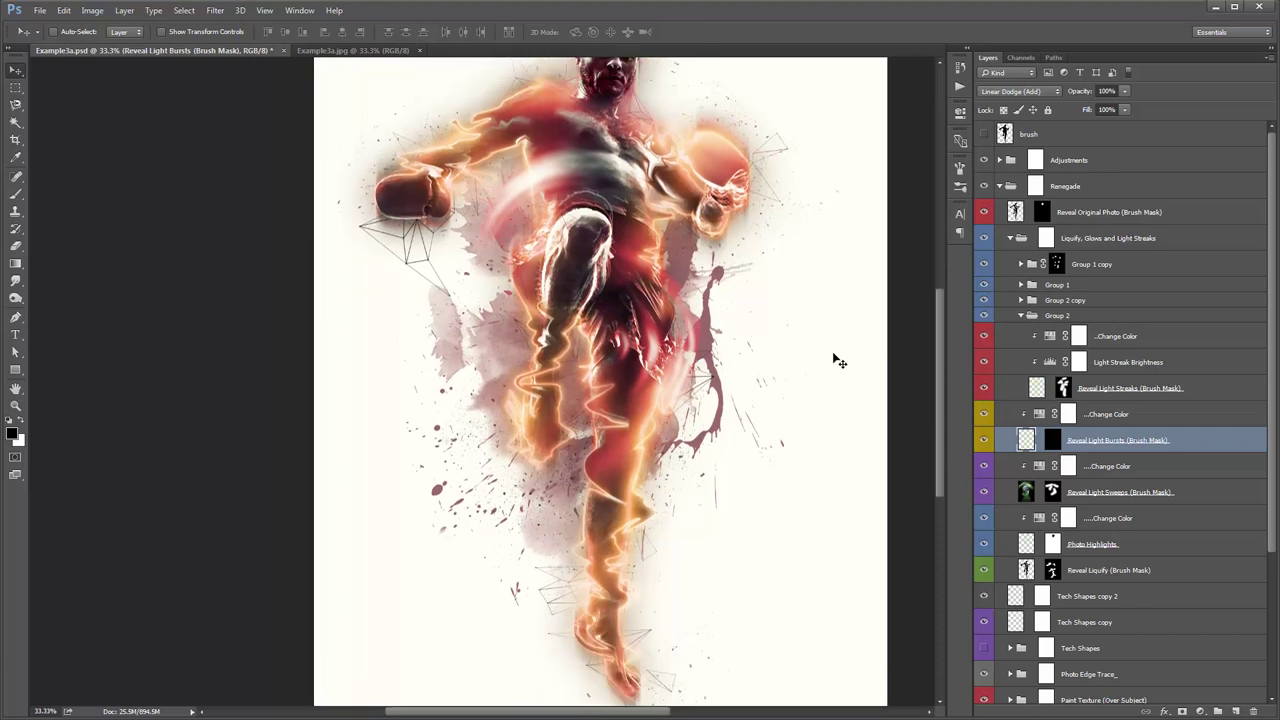
# Try crimson cd193c, orange cd6e19, white ffffff and dark gray 232323 for the Paint Texture Color behind the subject, then cancel the color change
pyautogui.scroll(-4, 1066, 497)
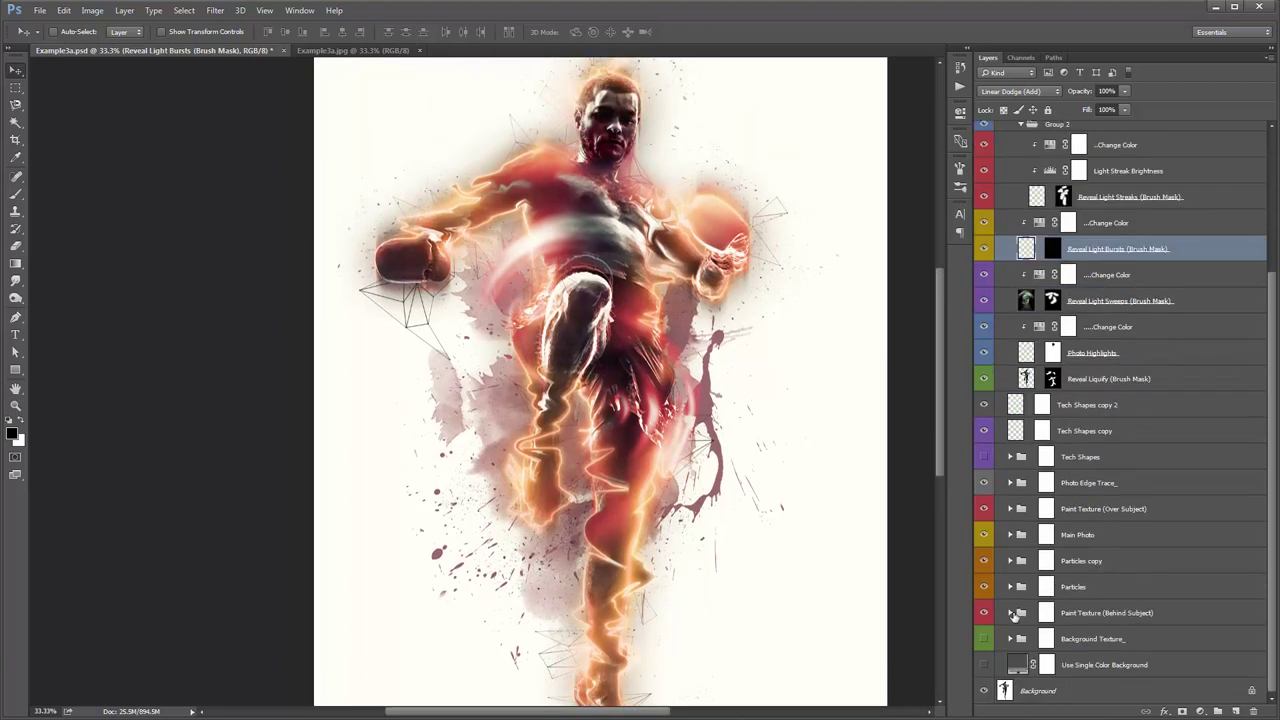
pyautogui.click(1010, 613)
pyautogui.doubleClick(1038, 638)
pyautogui.click(822, 134)
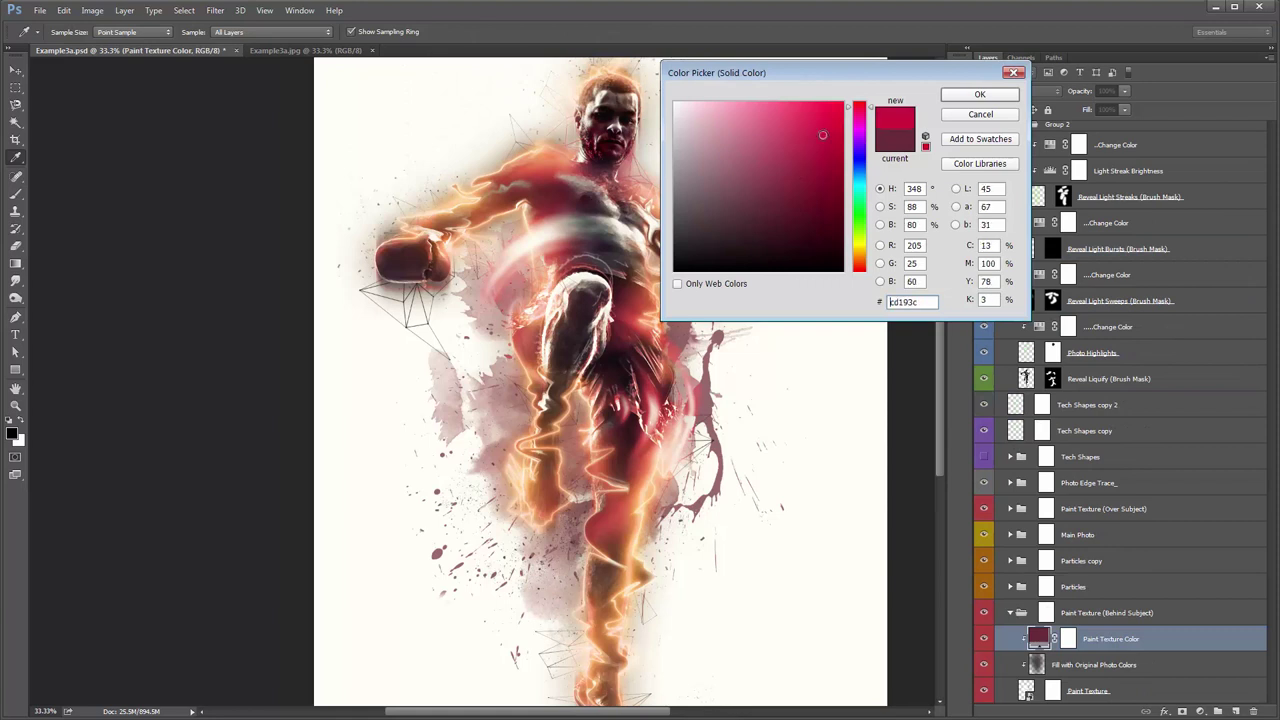
pyautogui.moveTo(826, 70); pyautogui.dragTo(1049, 86)
pyautogui.click(1082, 118)
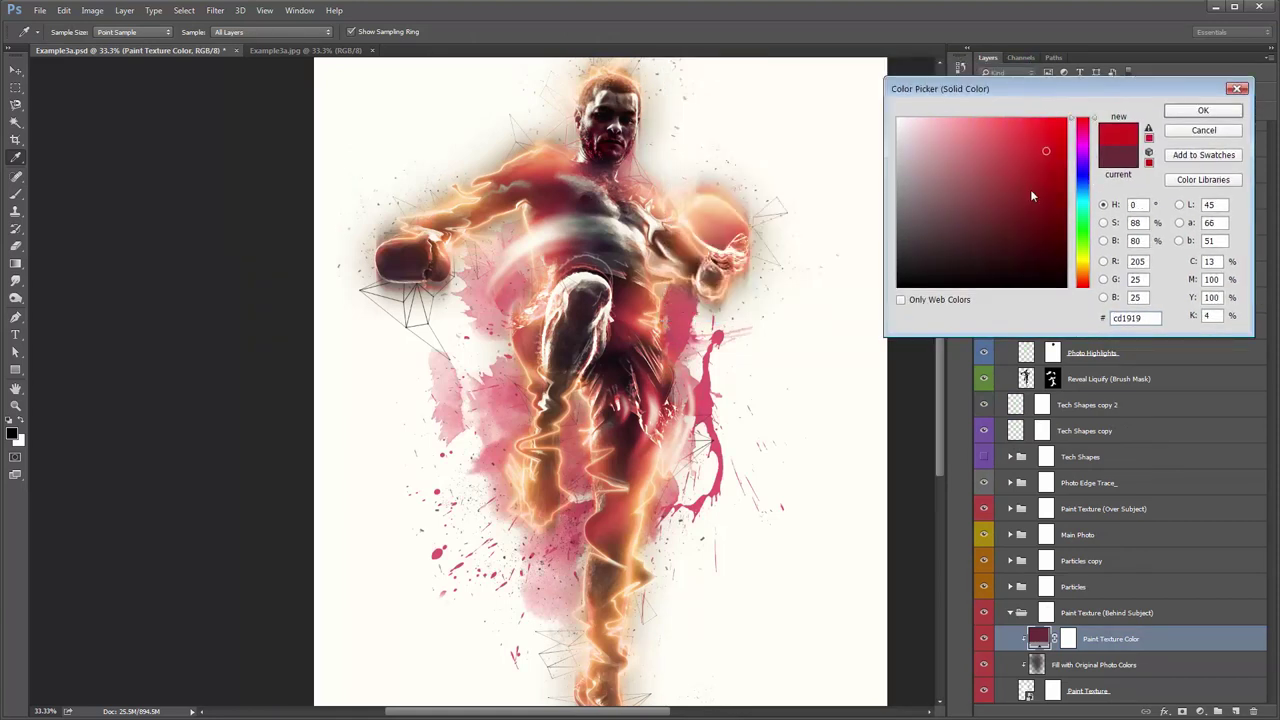
pyautogui.moveTo(1082, 268); pyautogui.dragTo(1085, 280)
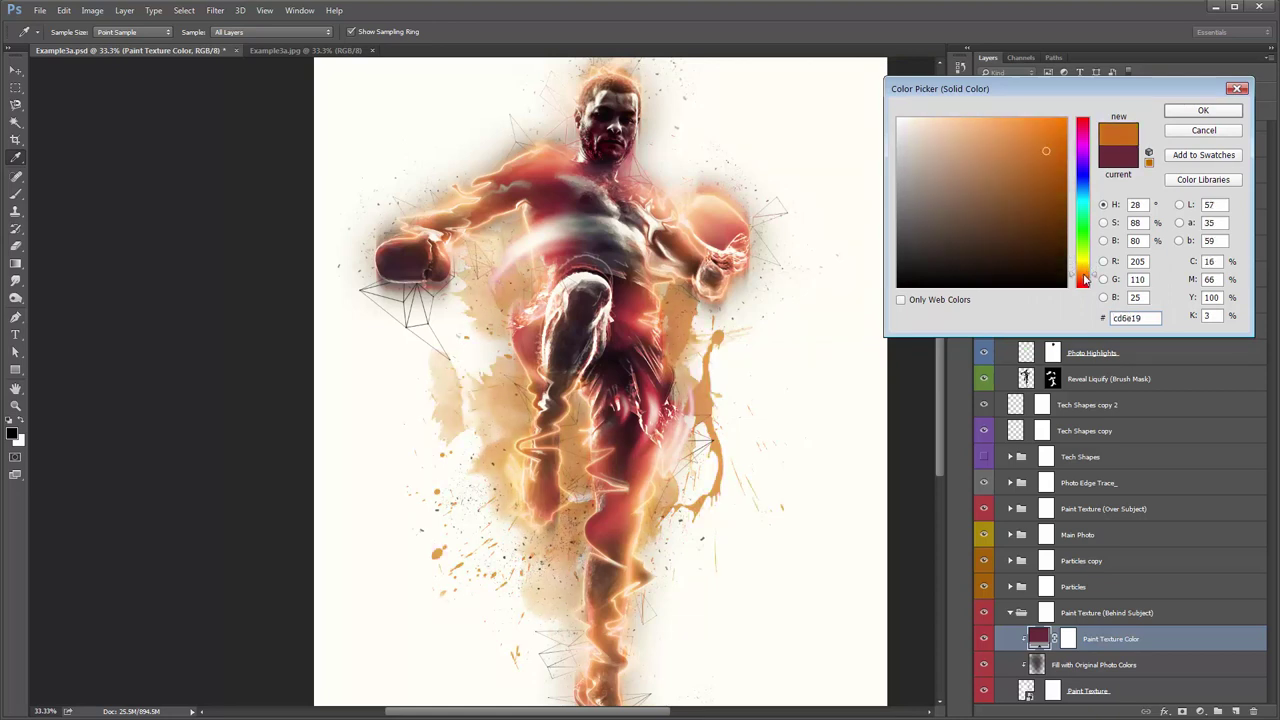
pyautogui.write('ffffff')
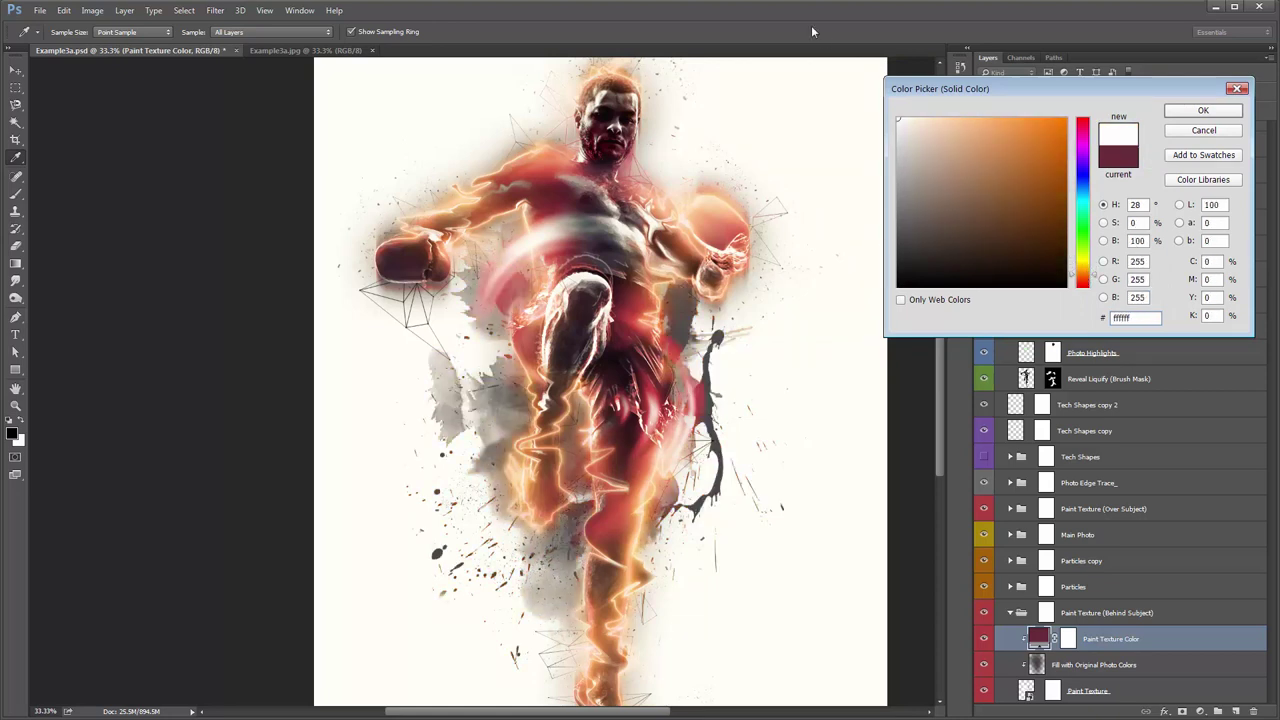
pyautogui.moveTo(960, 224); pyautogui.dragTo(932, 265)
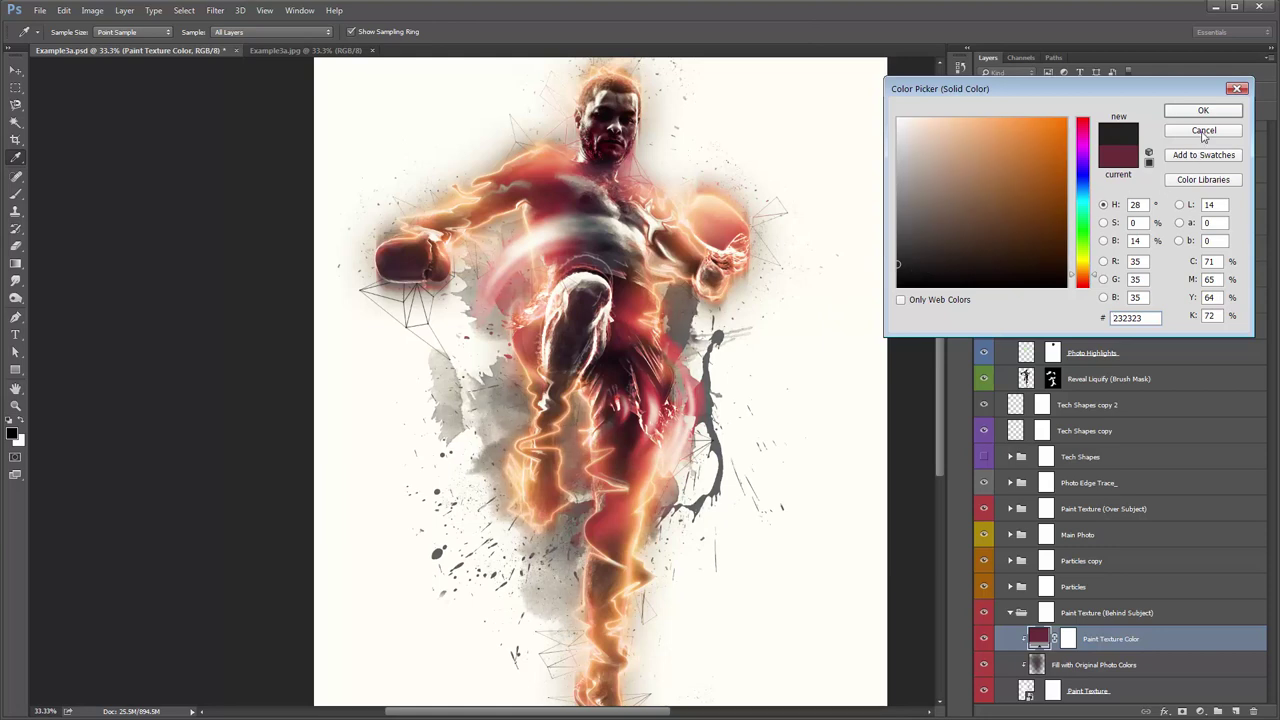
pyautogui.moveTo(1150, 318); pyautogui.dragTo(975, 318)
pyautogui.press('Escape')
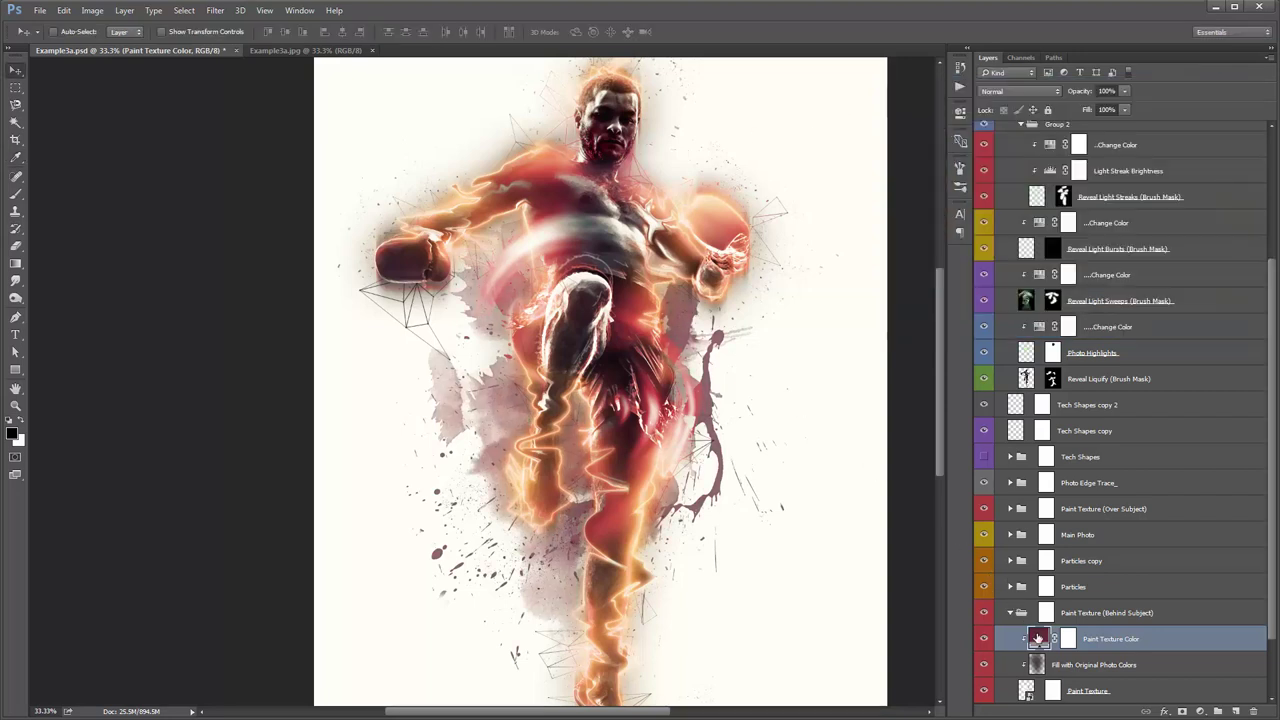
# Apply 232323 as the Paint Texture Color behind the subject, then undo and redo it to compare, ending with the change undone
pyautogui.doubleClick(1037, 638)
pyautogui.write('232323')
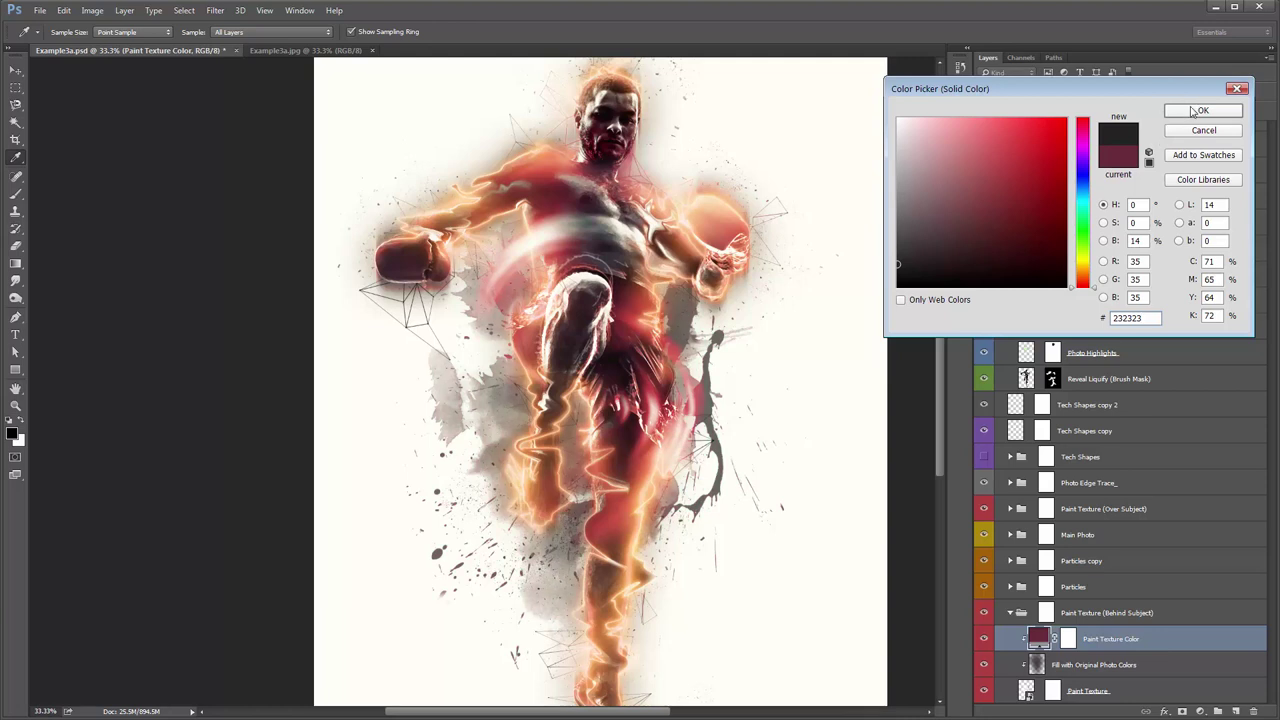
pyautogui.click(1200, 111)
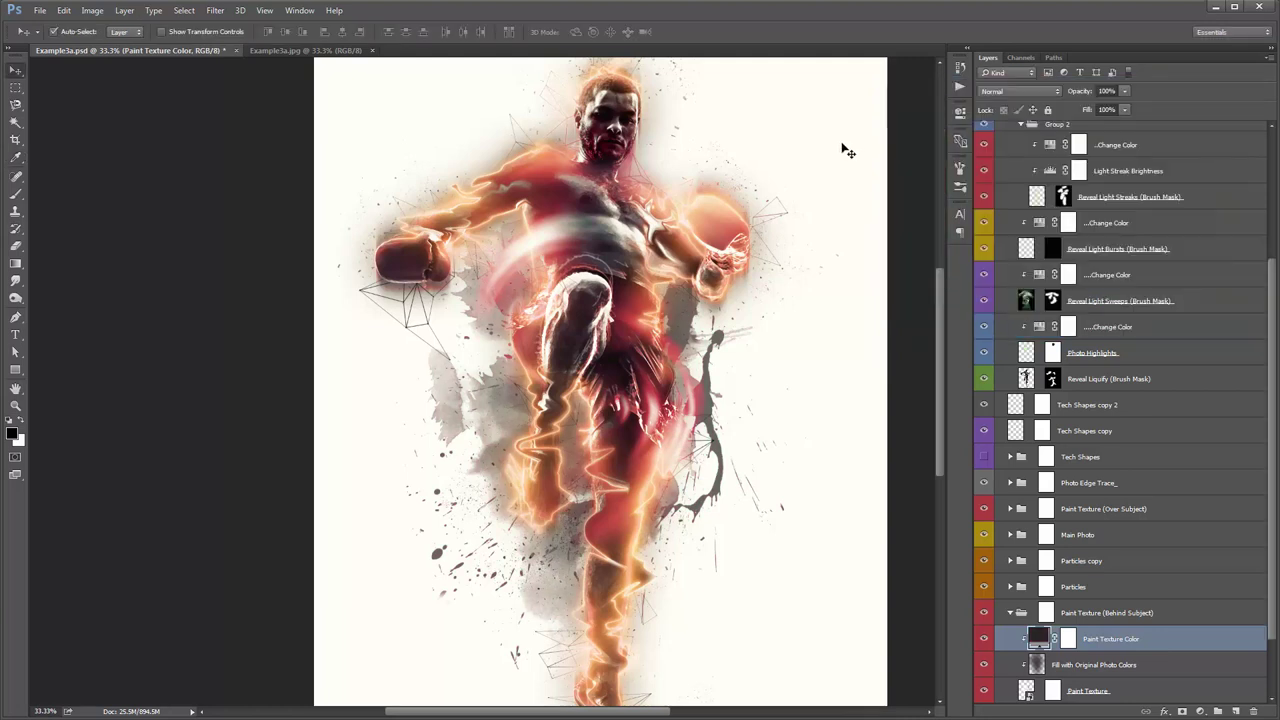
pyautogui.hotkey('ctrl', 'z')
pyautogui.hotkey('ctrl', 'z')
pyautogui.hotkey('ctrl', 'z')
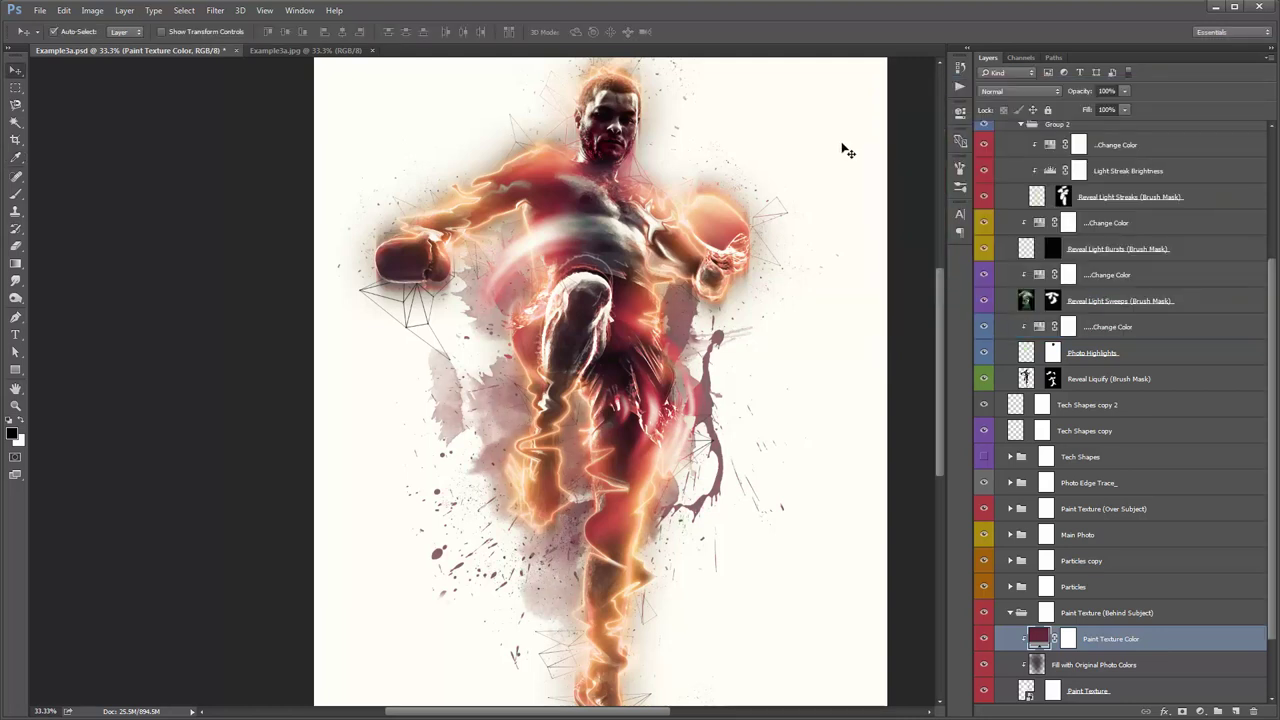
# Compare the paint texture color with and without the last change, check the finished Example3a.jpg, and return to Example3a.psd
pyautogui.hotkey('ctrl', 'z')
pyautogui.hotkey('ctrl', 'z')
pyautogui.hotkey('ctrl', 'z')
pyautogui.hotkey('ctrl', 'z')
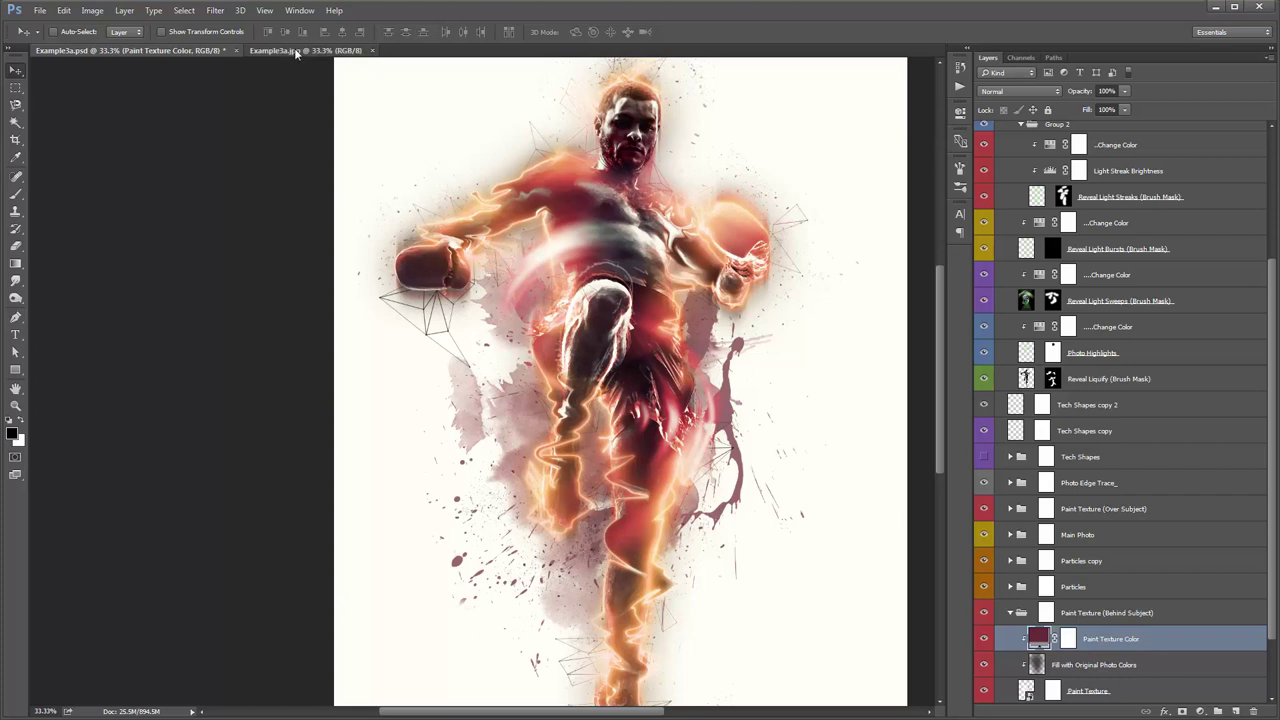
pyautogui.click(296, 50)
pyautogui.click(172, 50)
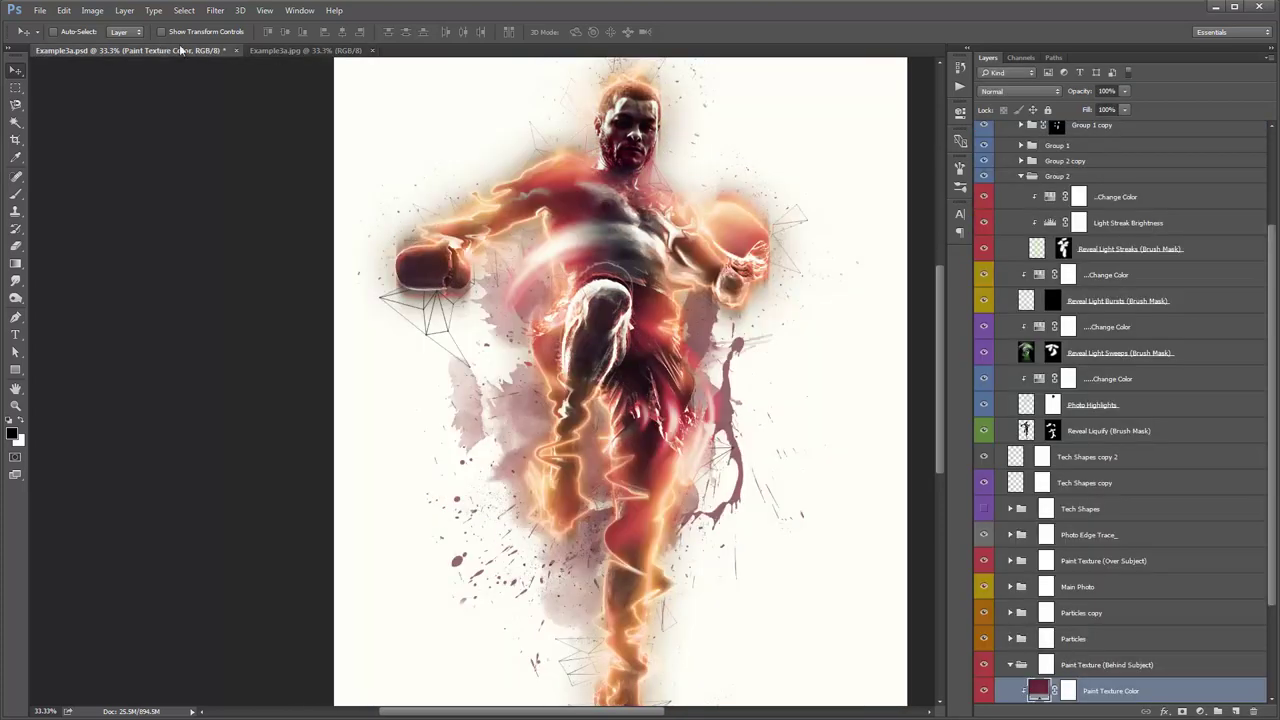
# Shift the light streaks toward red by setting the hue of Group 2's top Change Color adjustment to -64
pyautogui.scroll(5, 1180, 282)
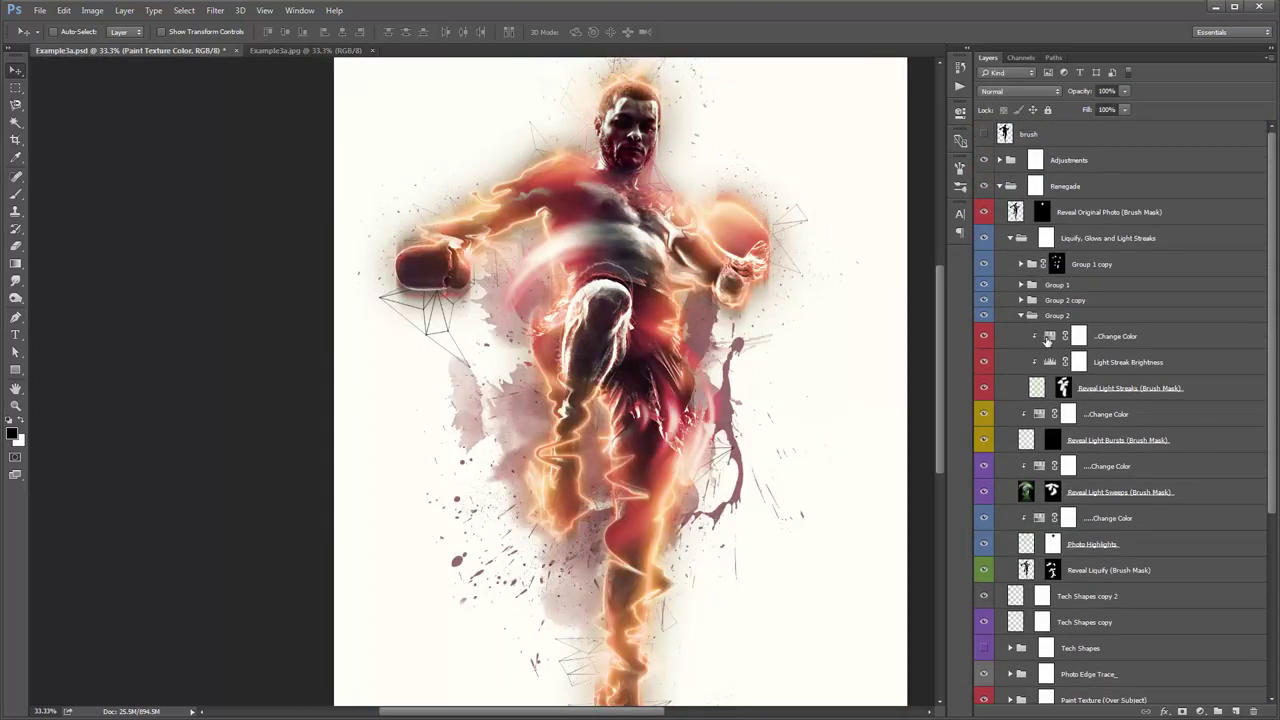
pyautogui.doubleClick(1048, 336)
pyautogui.moveTo(810, 200)
pyautogui.mouseDown()
pyautogui.moveTo(823, 193)
pyautogui.moveTo(793, 195)
pyautogui.moveTo(804, 201)
pyautogui.mouseUp()
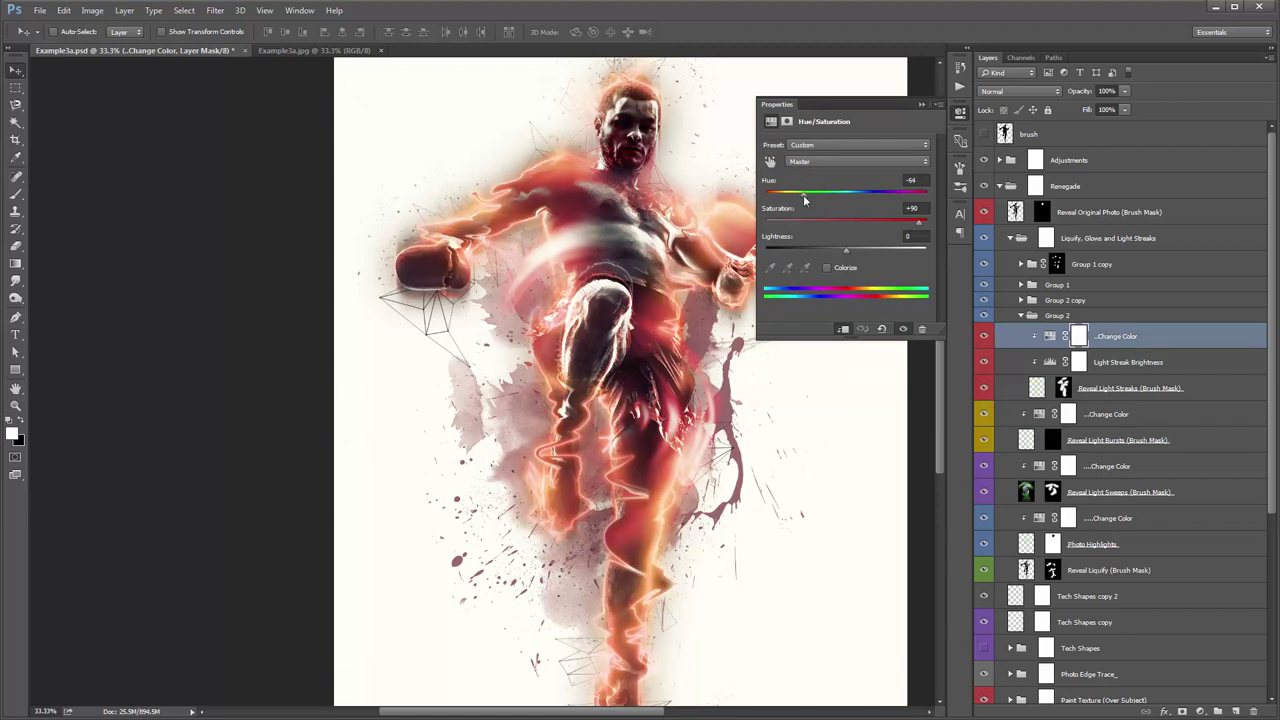
pyautogui.click(922, 104)
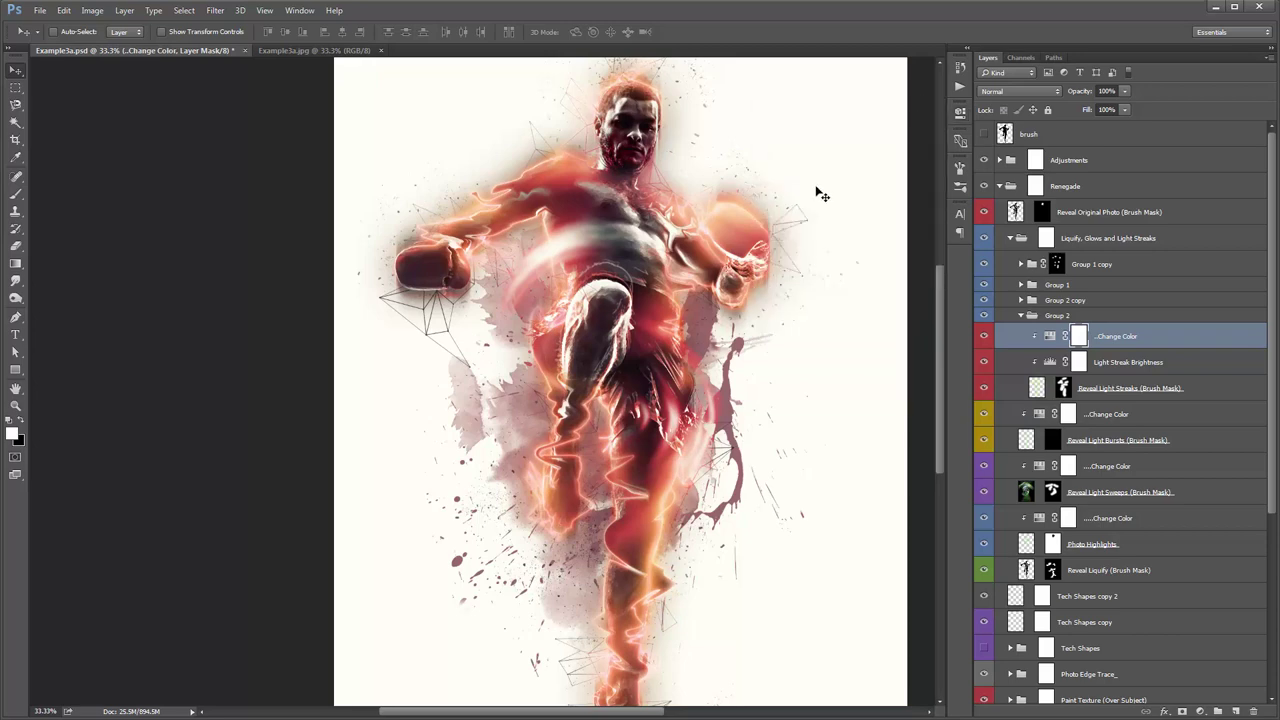
pyautogui.hscroll(5, 818, 195)
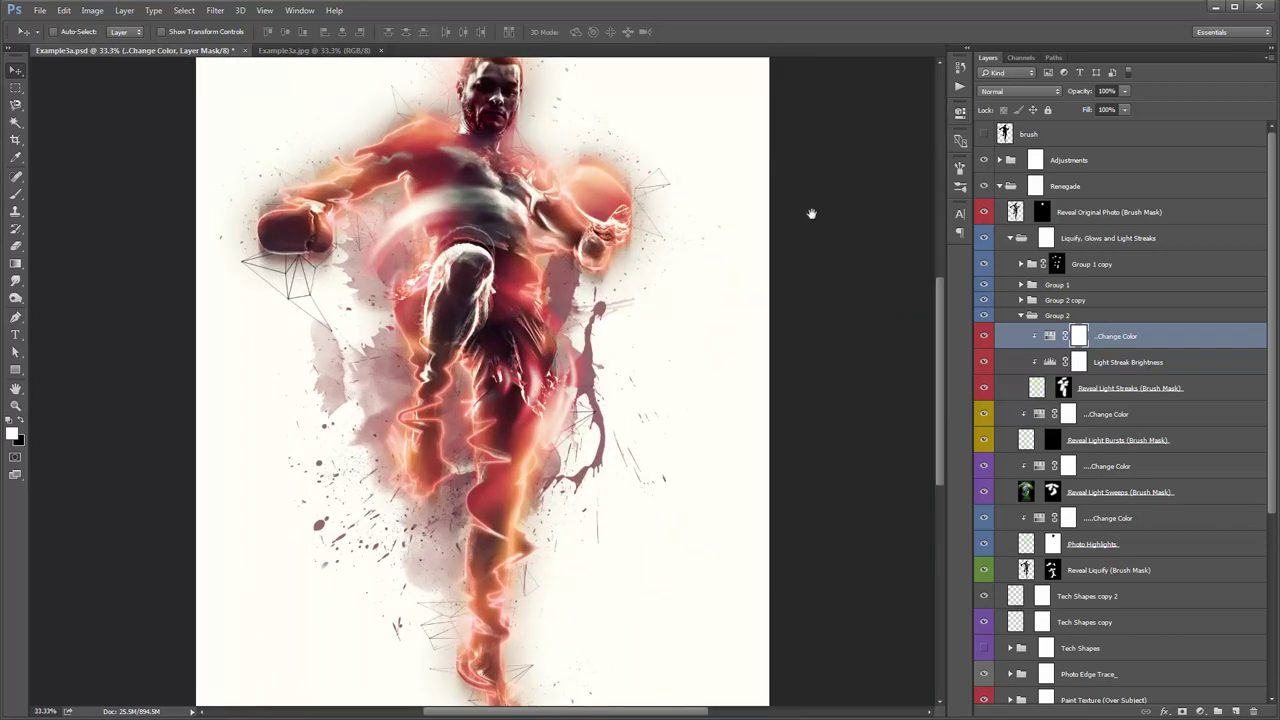
pyautogui.hscroll(-2, 811, 213)
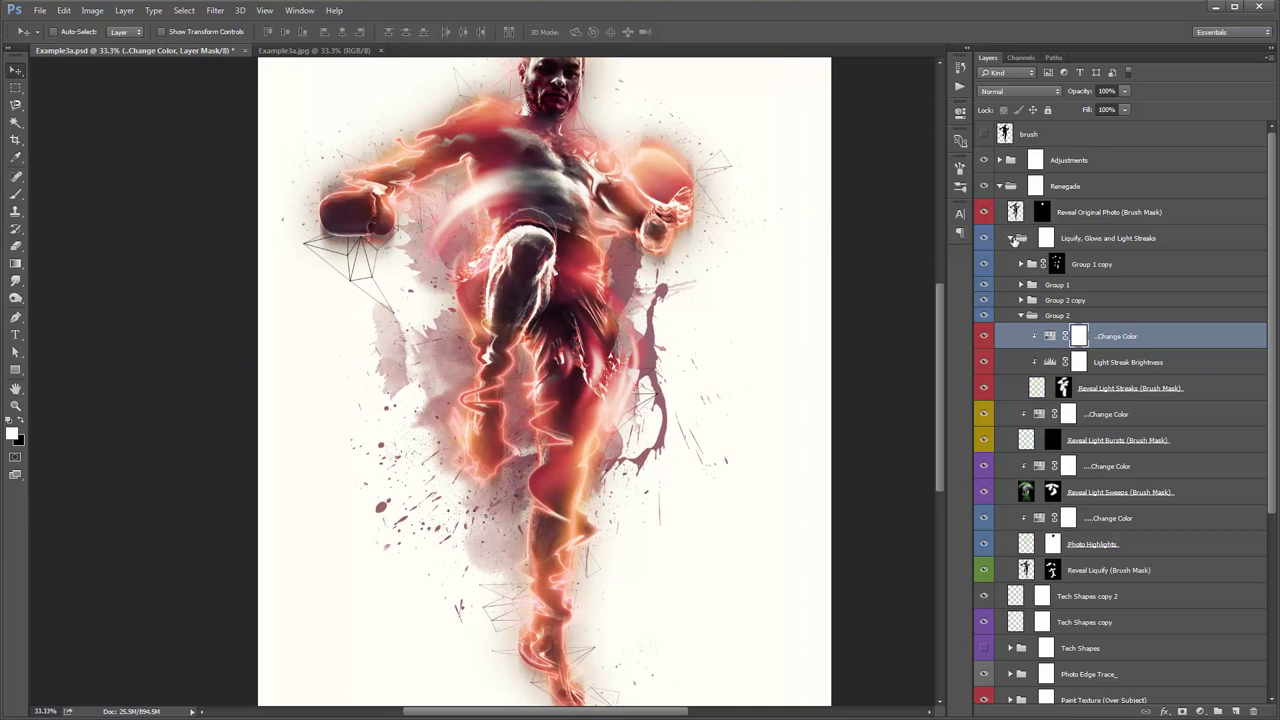
# Collapse the Liquify, Glows and Light Streaks folder and the Renegade folder, and group Renegade with Adjustments
pyautogui.click(1011, 238)
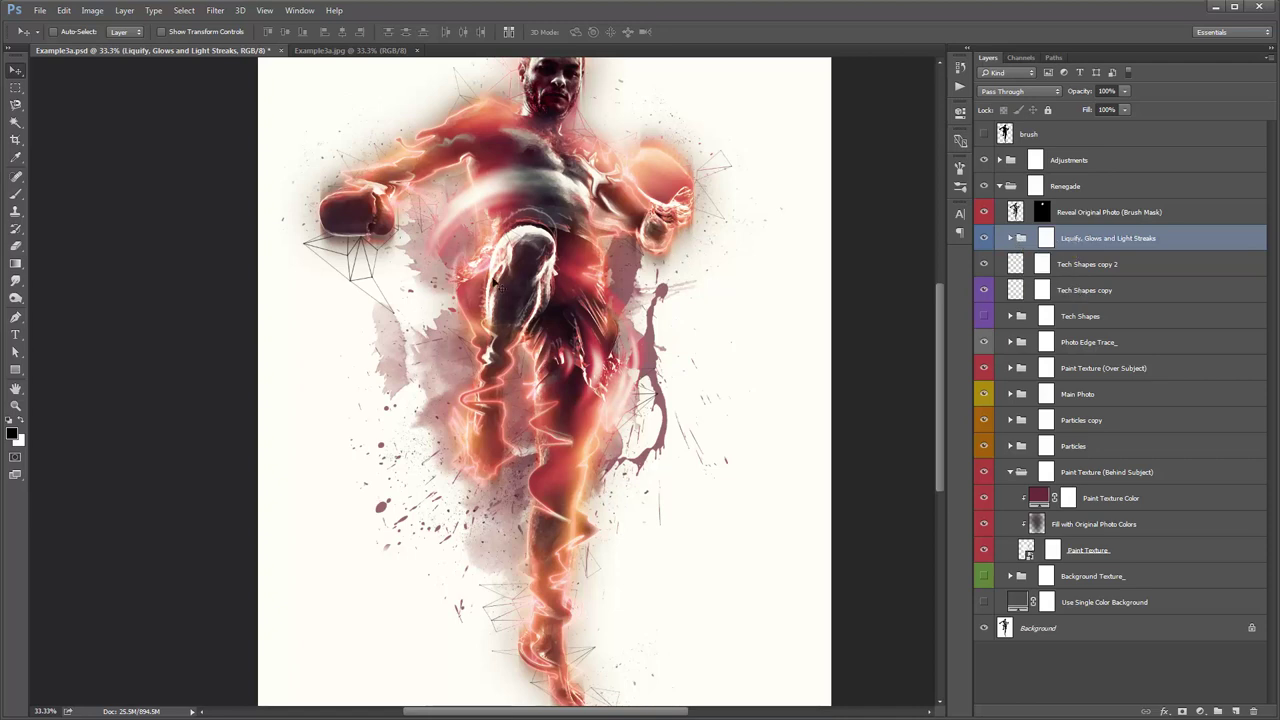
pyautogui.scroll(2, 530, 272)
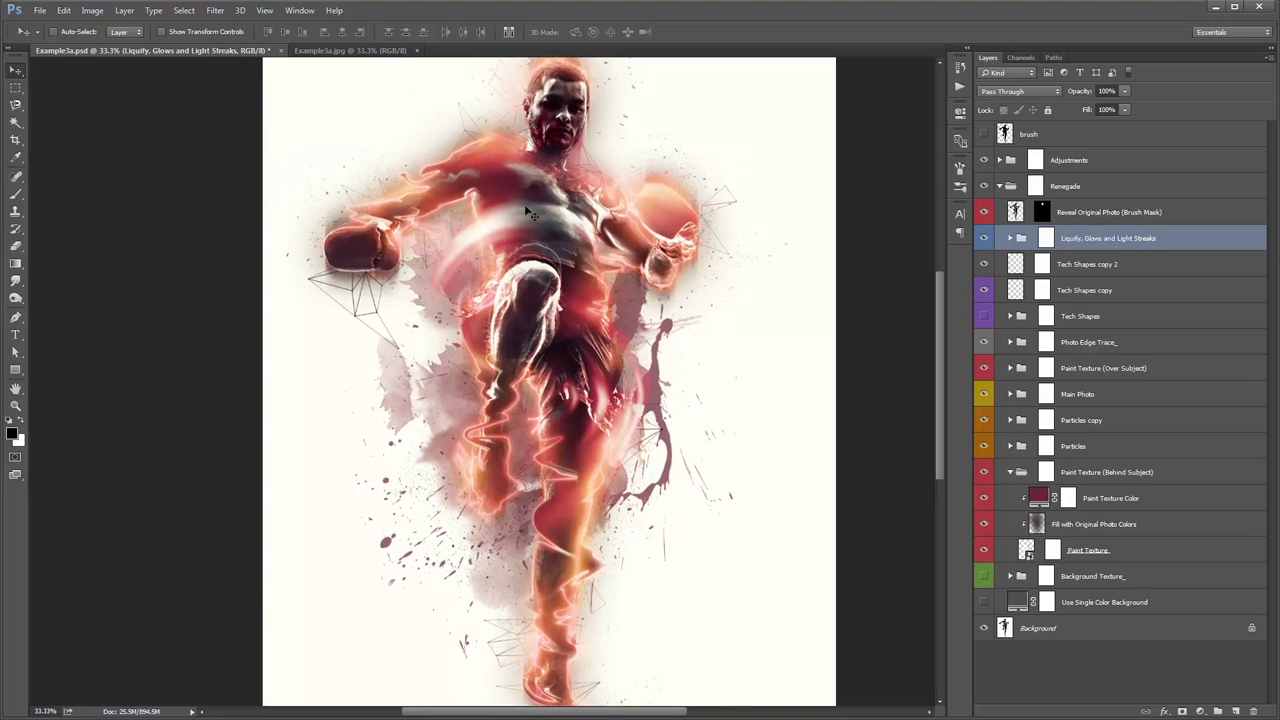
pyautogui.scroll(3, 569, 290)
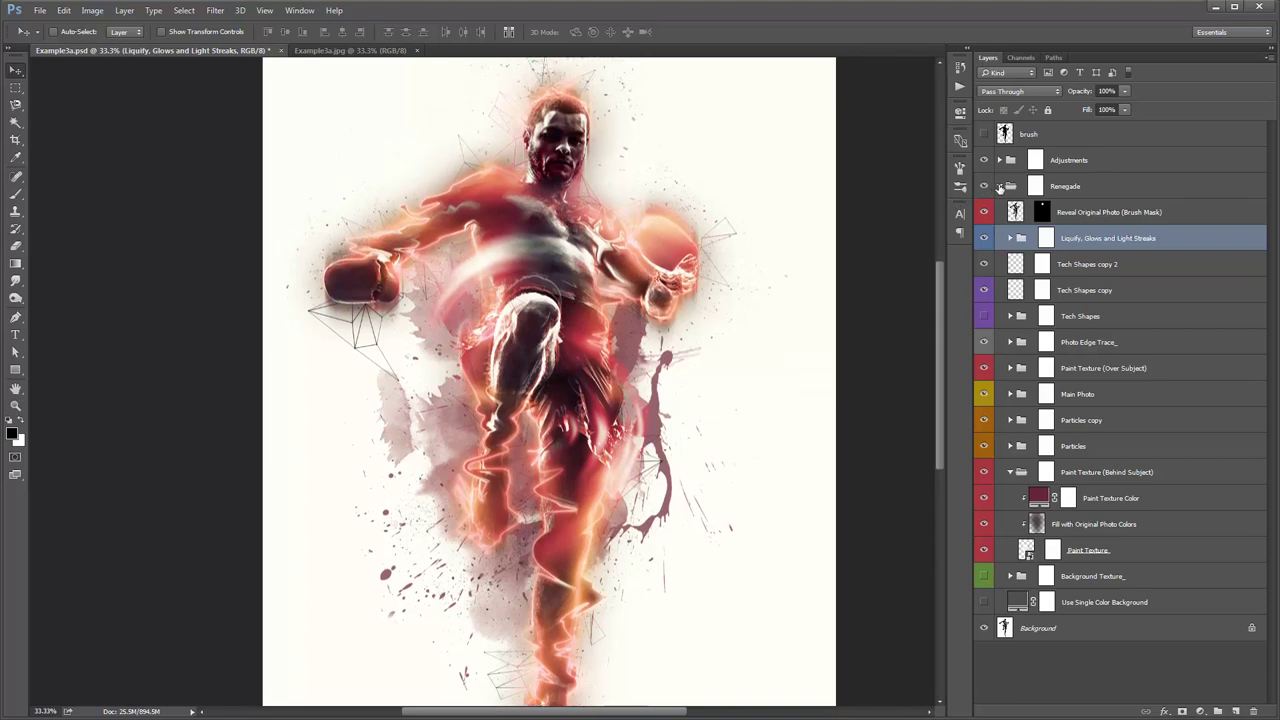
pyautogui.click(999, 186)
pyautogui.keyDown('shift'); pyautogui.click(1062, 160); pyautogui.keyUp('shift')
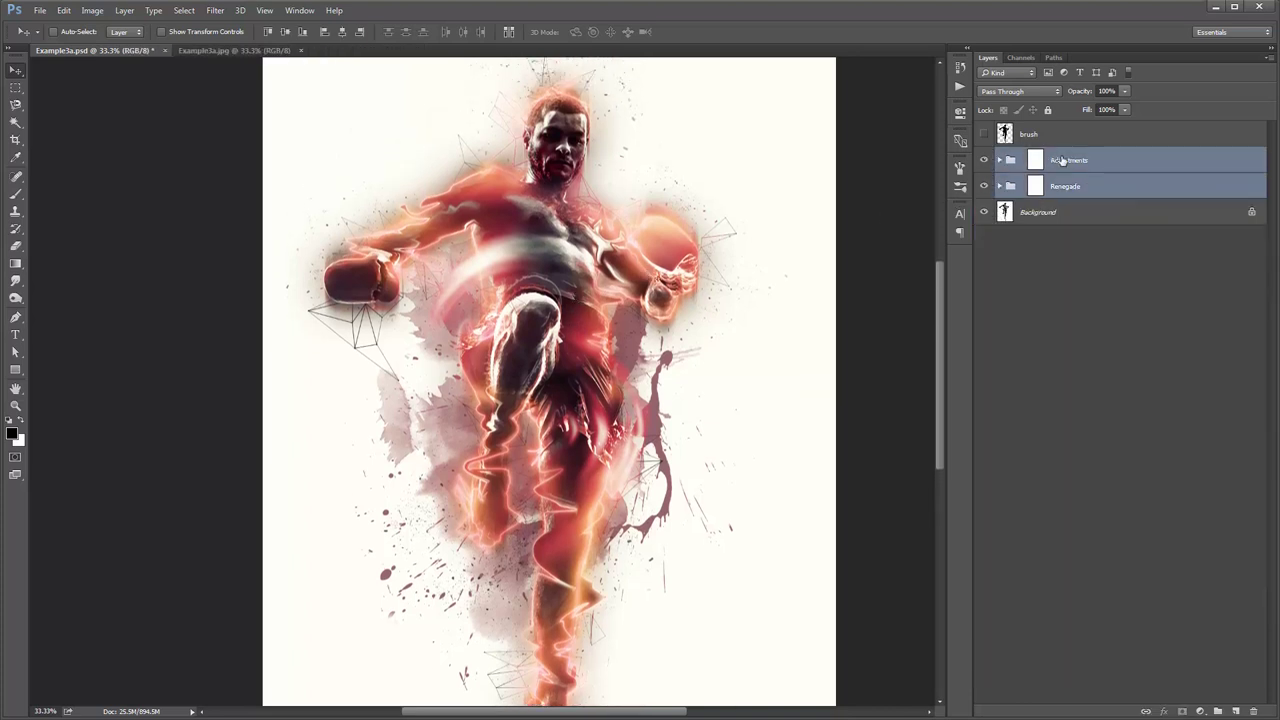
pyautogui.hotkey('ctrl', 'g')
# Toggle the visibility of the new group holding all effects to compare the artwork with the original photo, leaving it shown
pyautogui.click(984, 155)
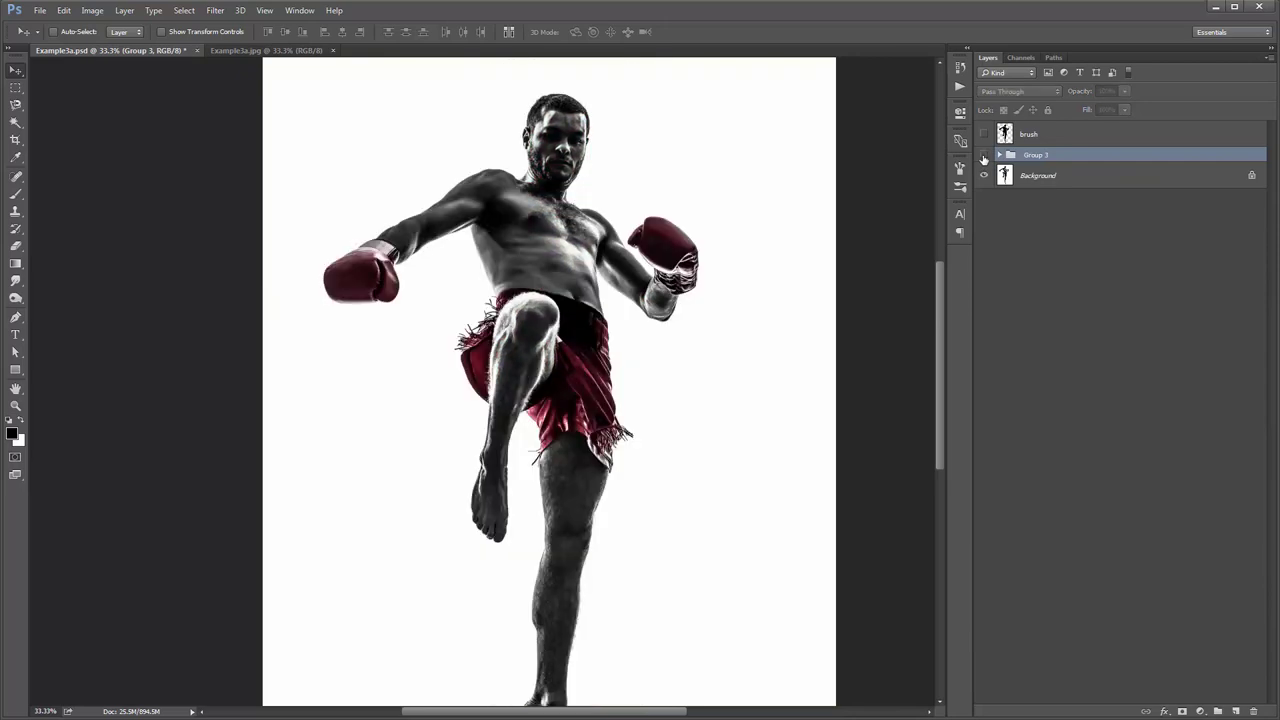
pyautogui.click(984, 155)
pyautogui.click(984, 155)
pyautogui.click(984, 155)
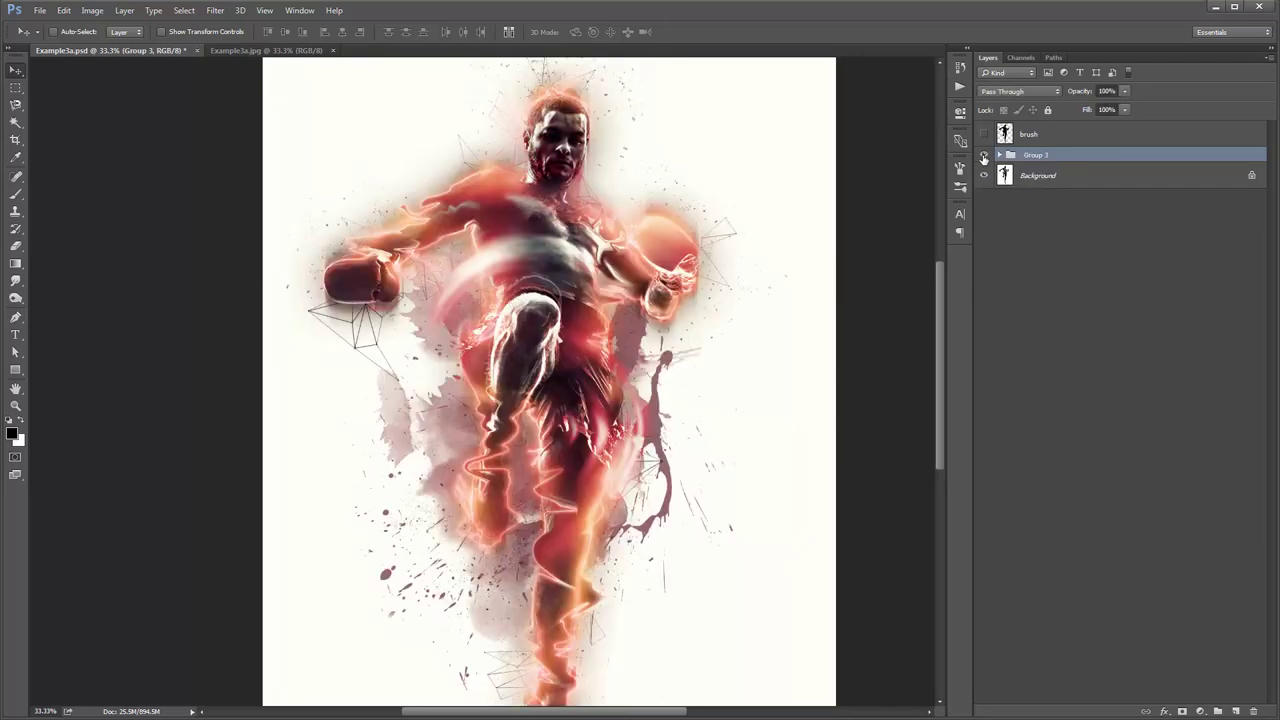